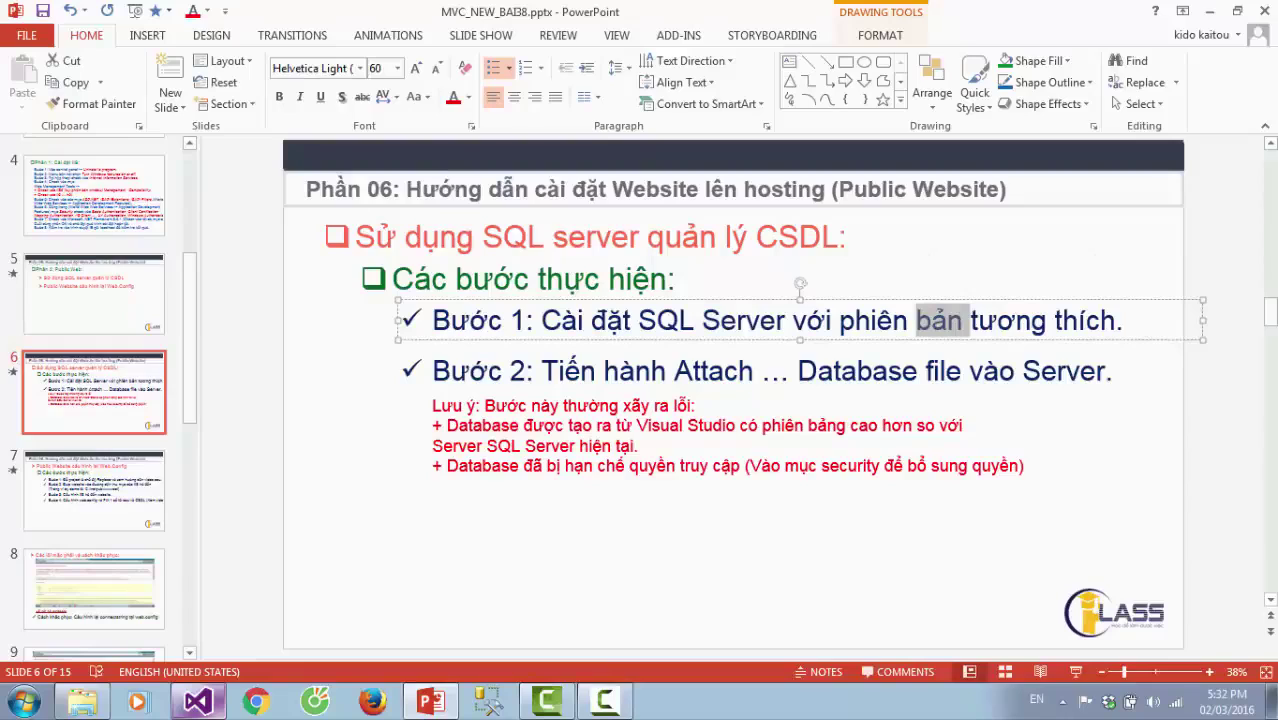
Insert 'SQL' before 'Server' so Bước 2 reads 'Tiến hành Attach … Database file vào SQL Server.'.
{"action": "left_click", "coordinate": [752, 371]}
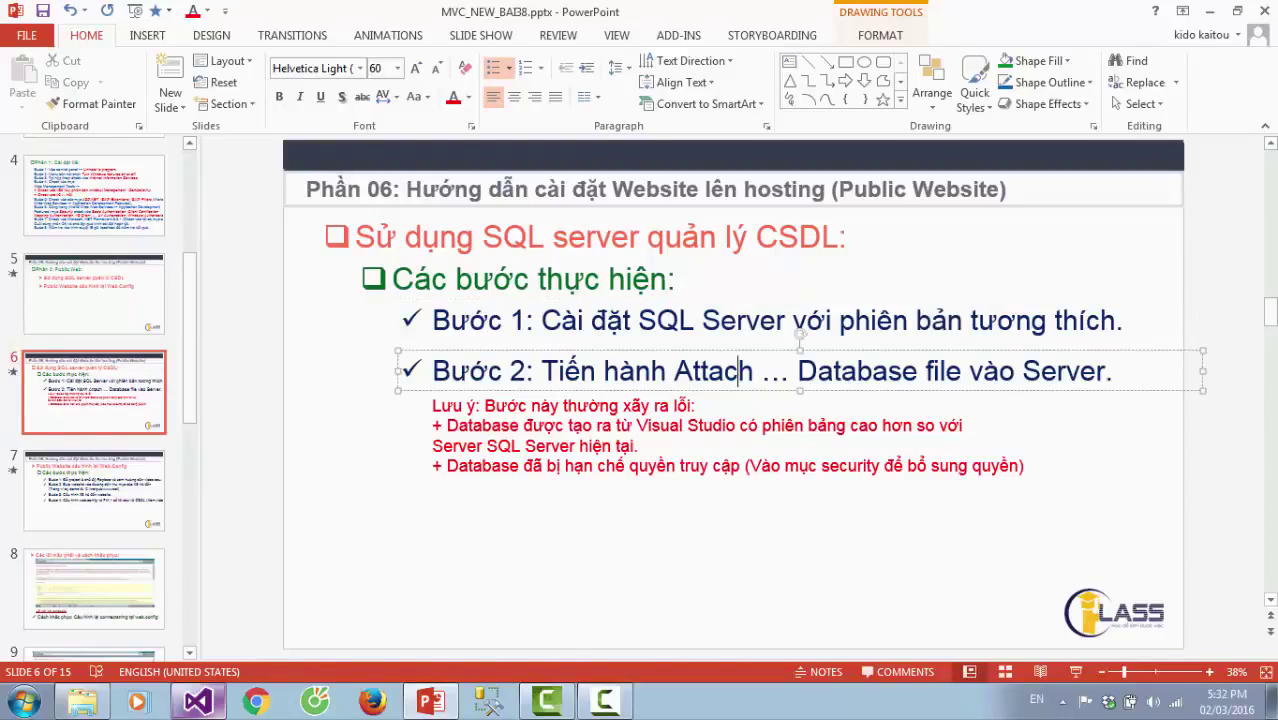
{"action": "left_click_drag", "start_coordinate": [580, 371], "coordinate": [1118, 372]}
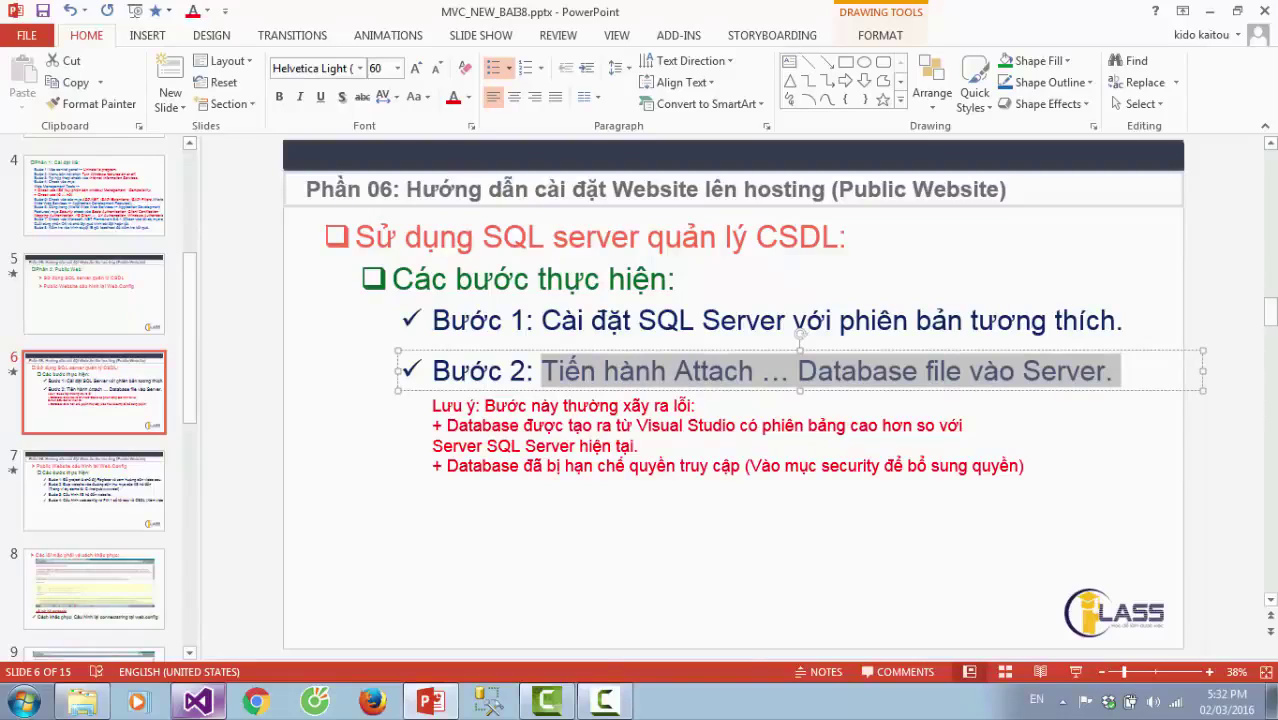
{"action": "left_click", "coordinate": [1022, 371]}
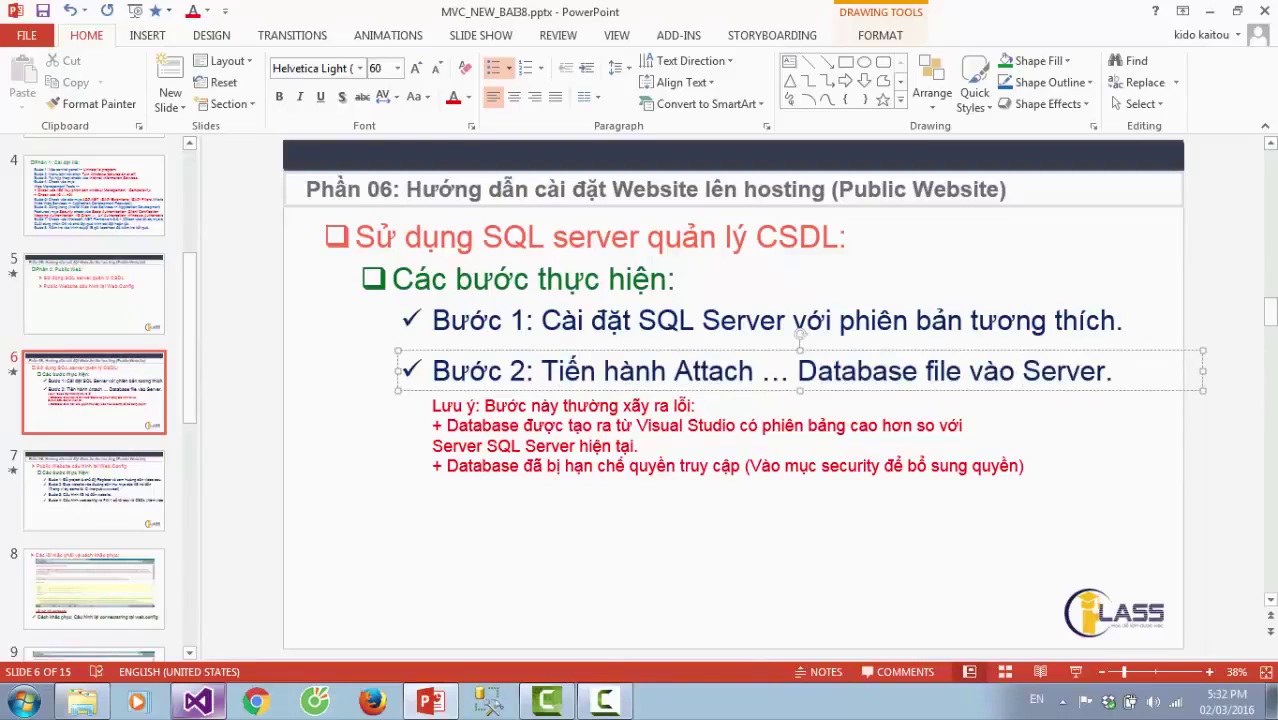
{"action": "type", "text": "SQL"}
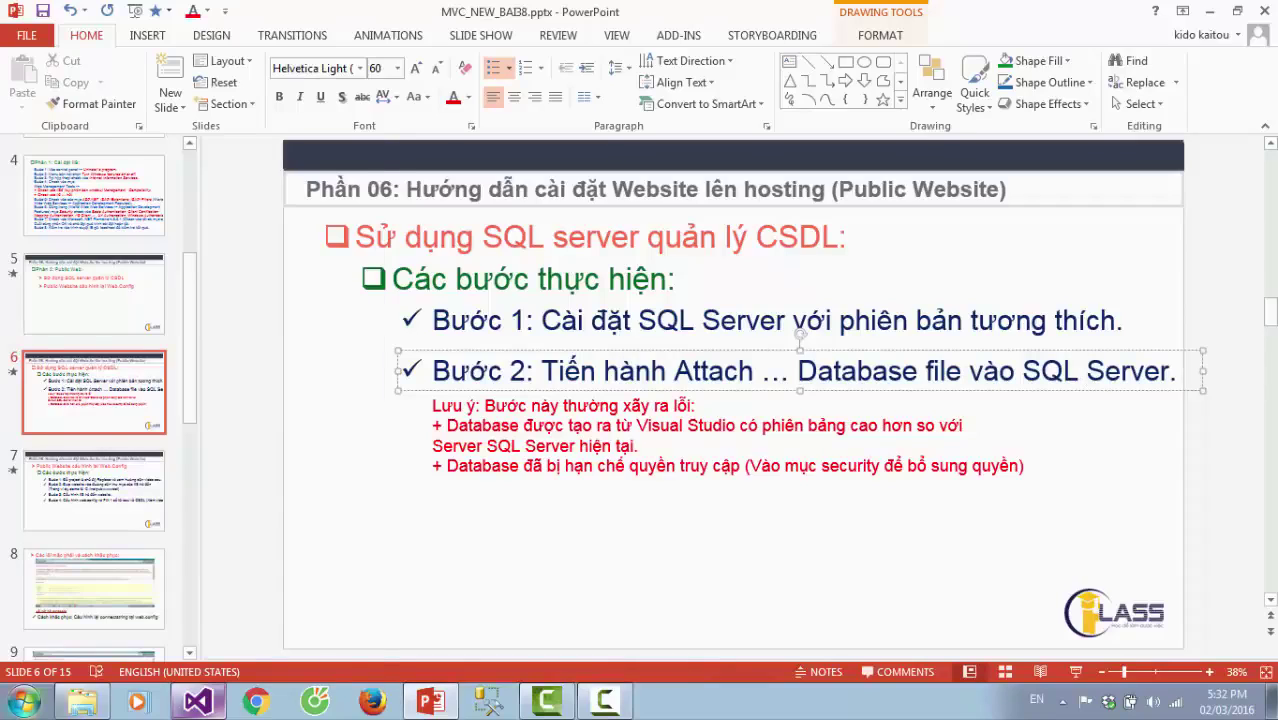
{"action": "key", "text": "super"}
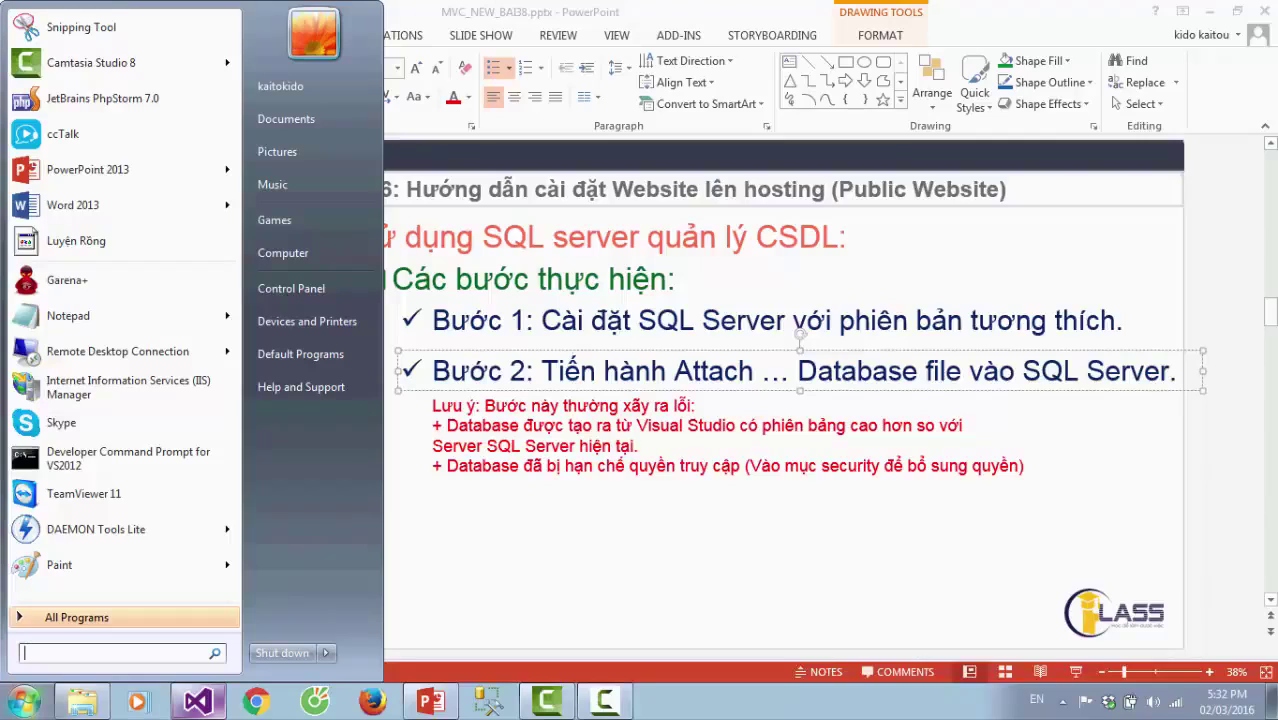
Launch SQL Server Management Studio by searching 'SQL' in the Start menu.
{"action": "type", "text": "SQL"}
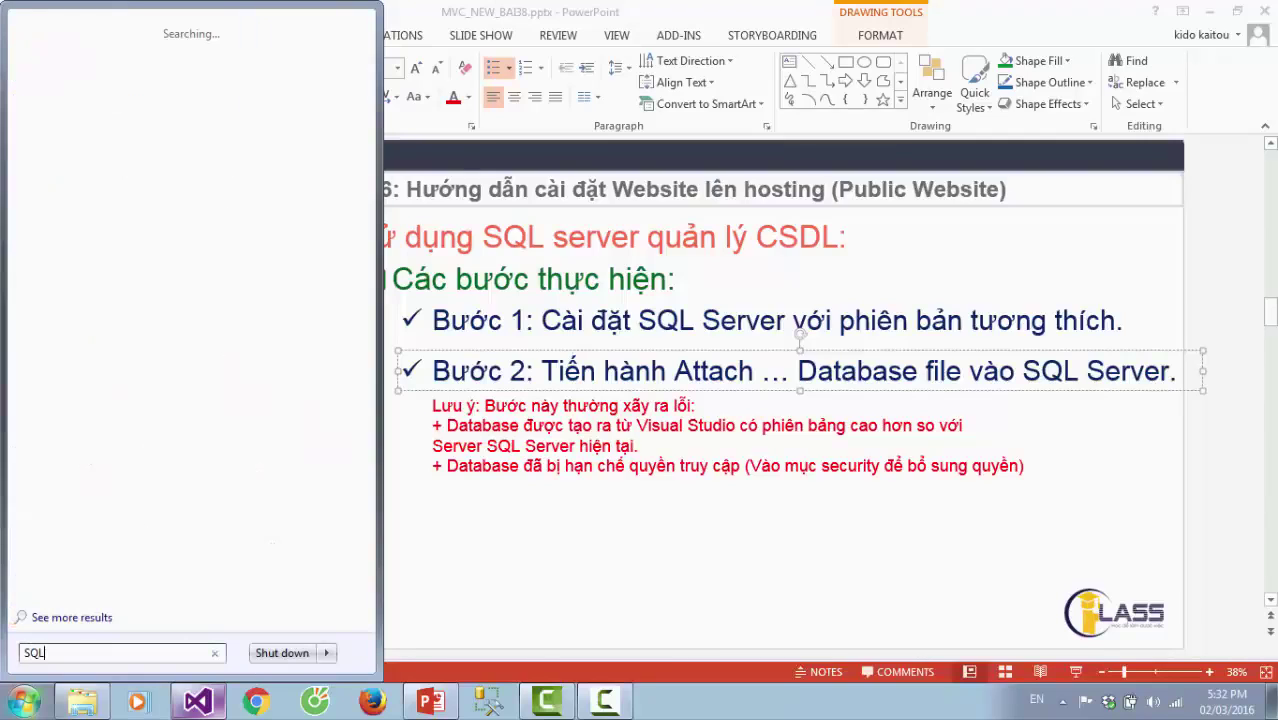
{"action": "key", "text": "Up"}
{"action": "key", "text": "Down"}
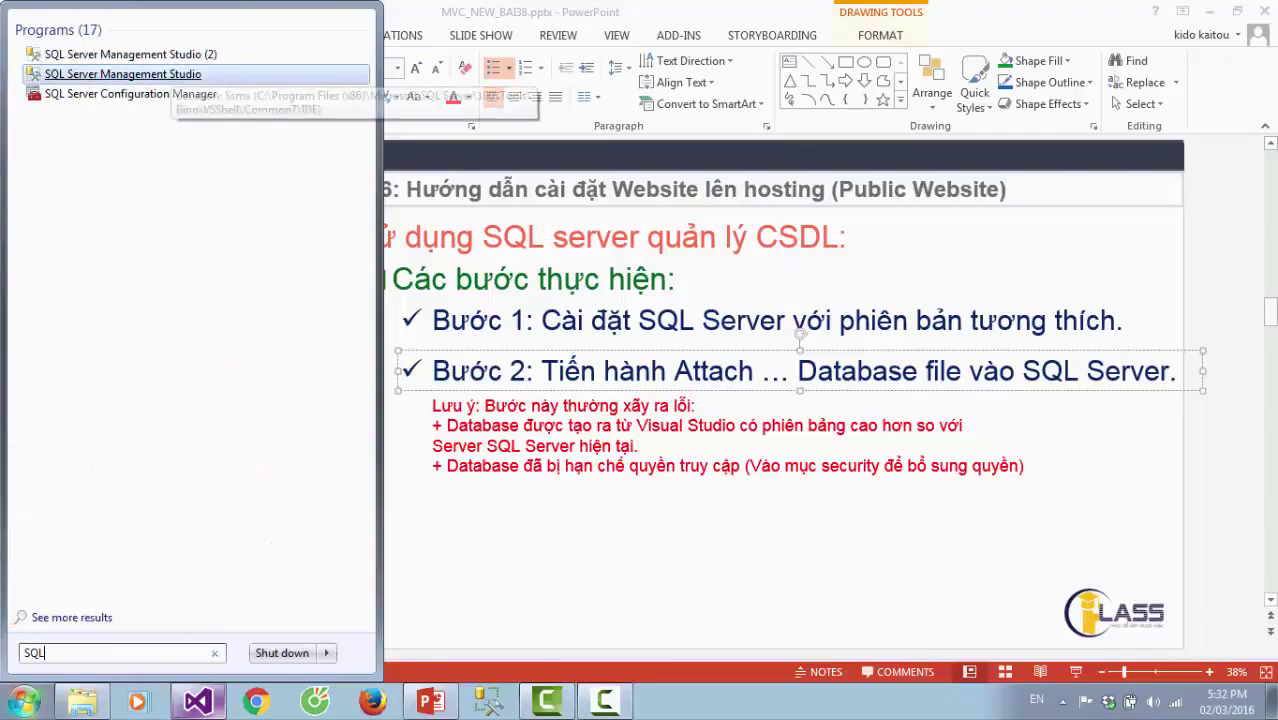
{"action": "key", "text": "Return"}
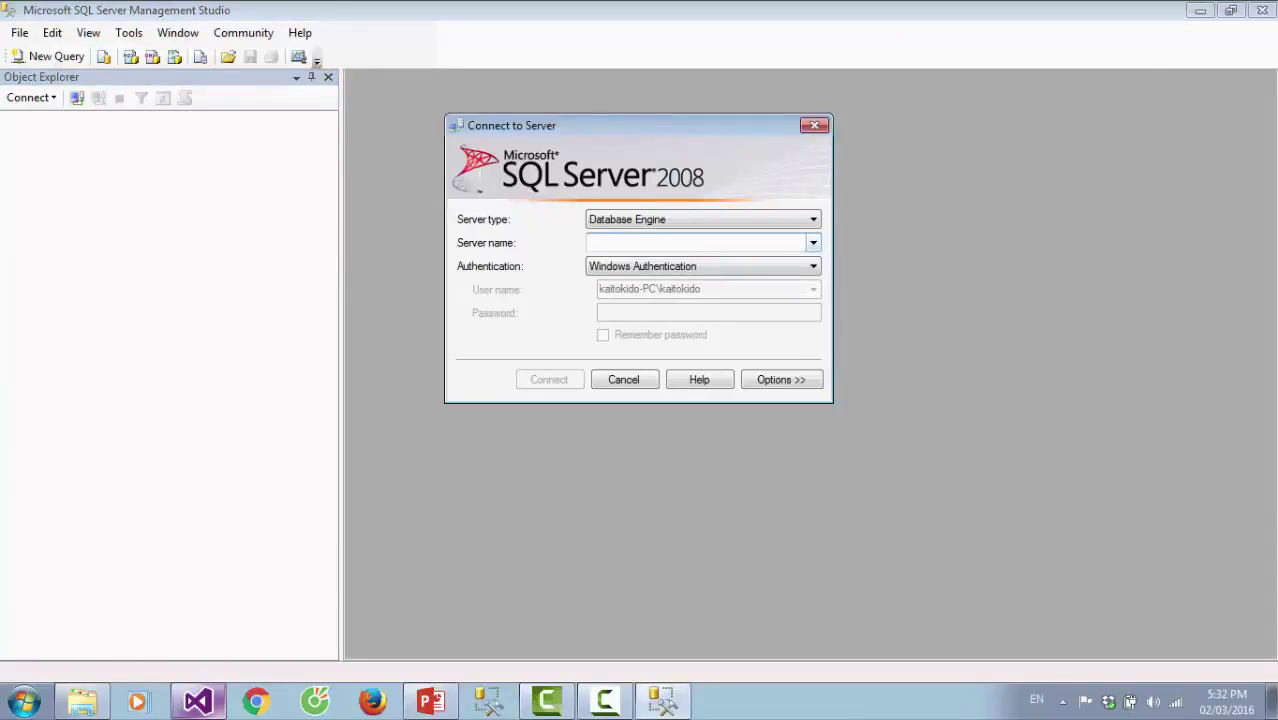
Connect Management Studio to the (local) server, then bring PowerPoint's slide back to the front.
{"action": "type", "text": "(local)"}
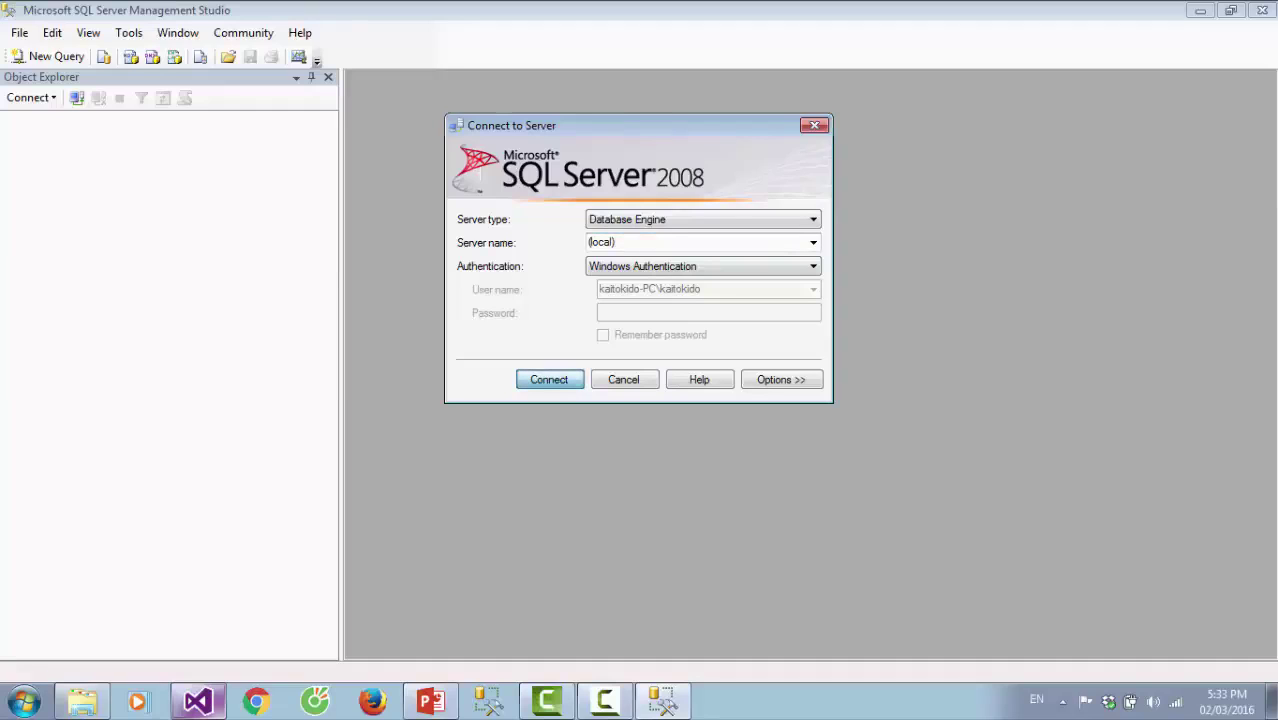
{"action": "key", "text": "Return"}
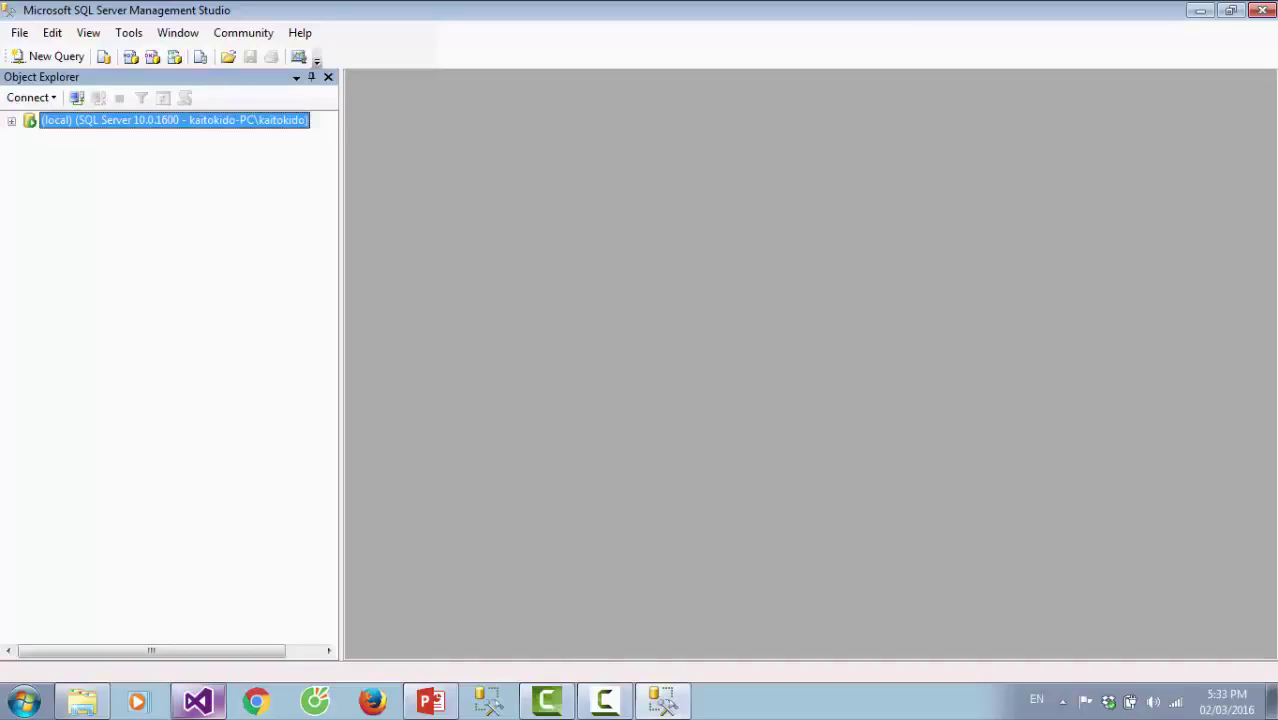
{"action": "left_click", "coordinate": [430, 701]}
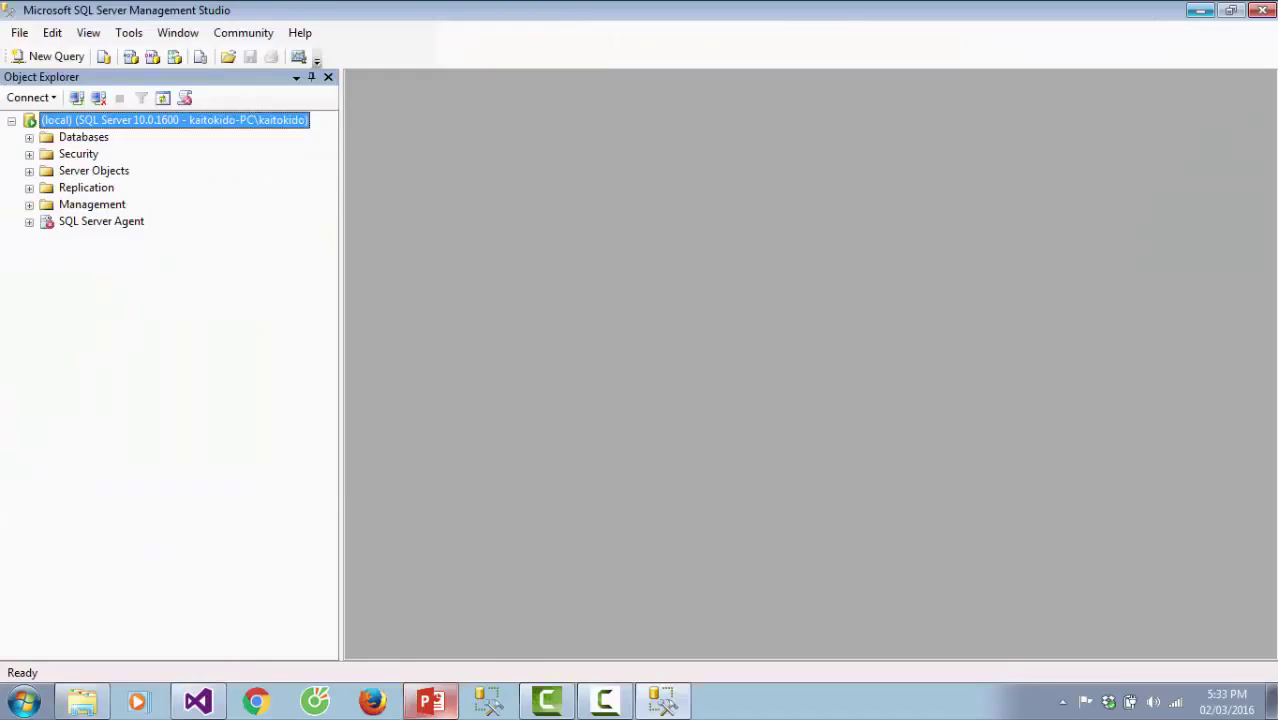
Minimize PowerPoint and Management Studio and refresh the desktop.
{"action": "left_click", "coordinate": [1209, 11]}
{"action": "left_click", "coordinate": [1200, 11]}
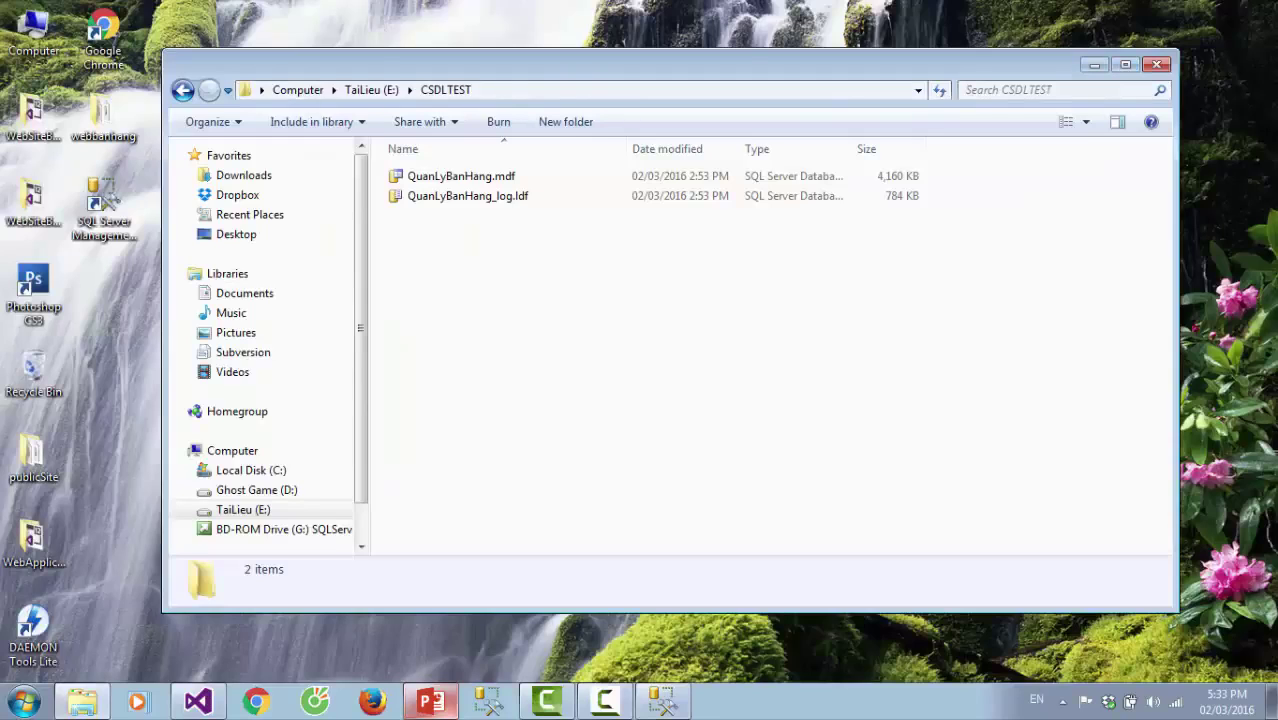
{"action": "right_click", "coordinate": [668, 22]}
{"action": "left_click", "coordinate": [700, 79]}
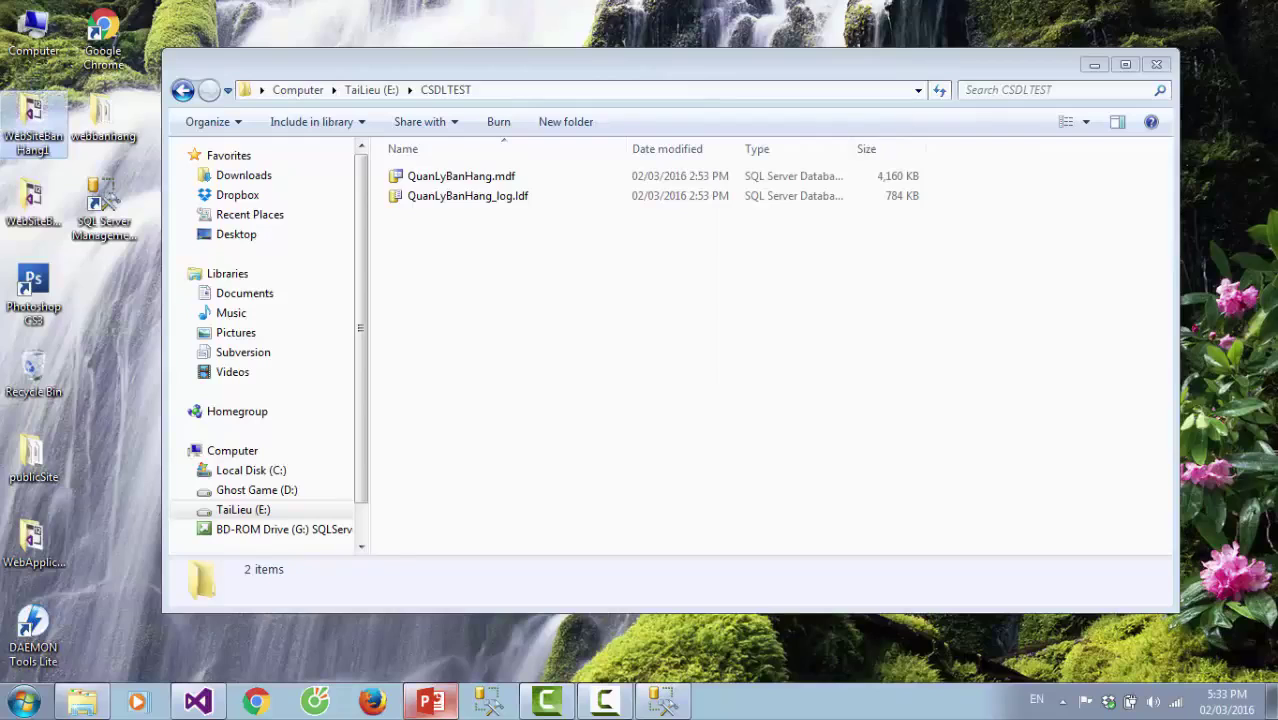
Select both QuanLyBanHang files in WebSiteBanHang\App_Data, then browse CSDLTEST up to TaiLieu (E:).
{"action": "double_click", "coordinate": [33, 205]}
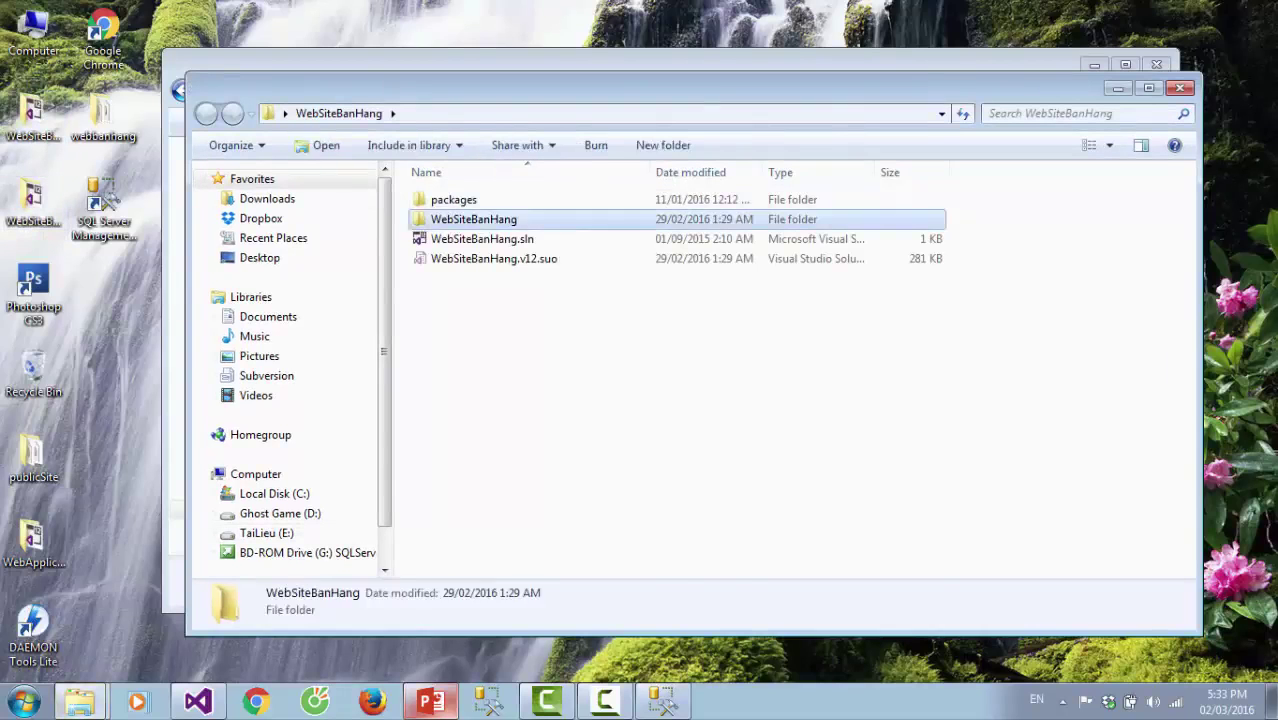
{"action": "double_click", "coordinate": [470, 219]}
{"action": "double_click", "coordinate": [454, 199]}
{"action": "left_click_drag", "start_coordinate": [746, 286], "coordinate": [502, 186]}
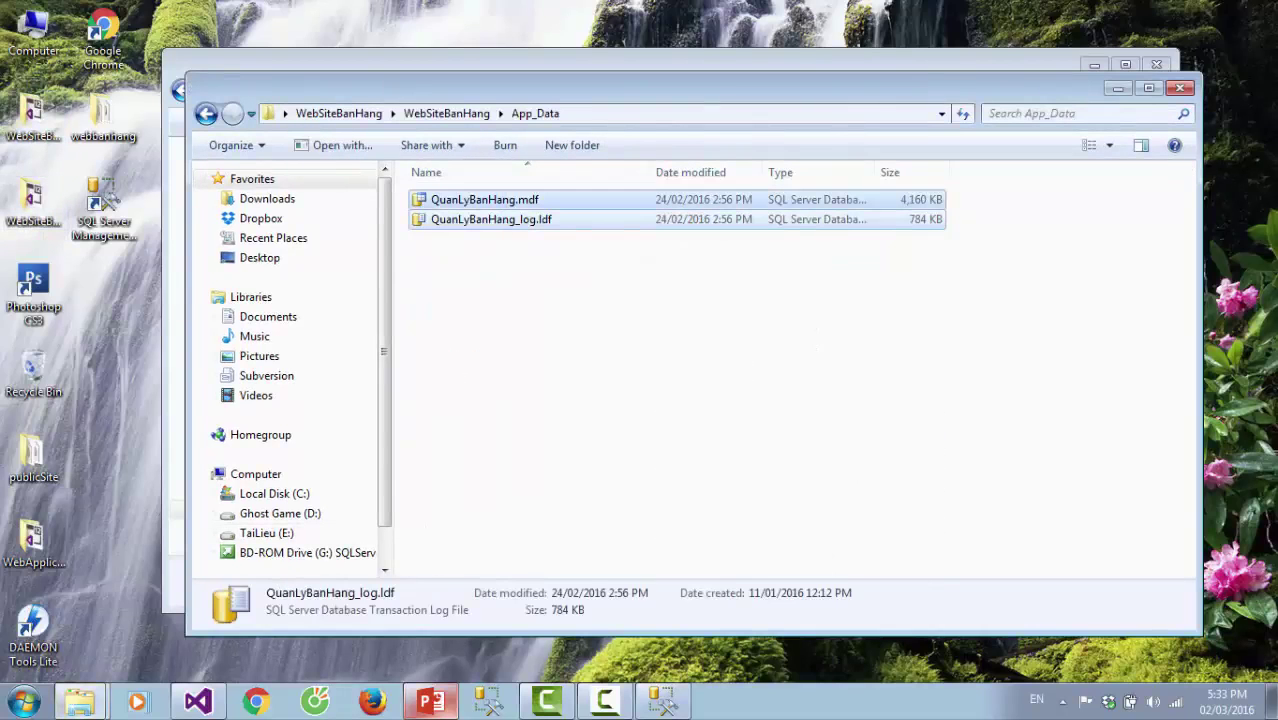
{"action": "left_click", "coordinate": [1080, 64]}
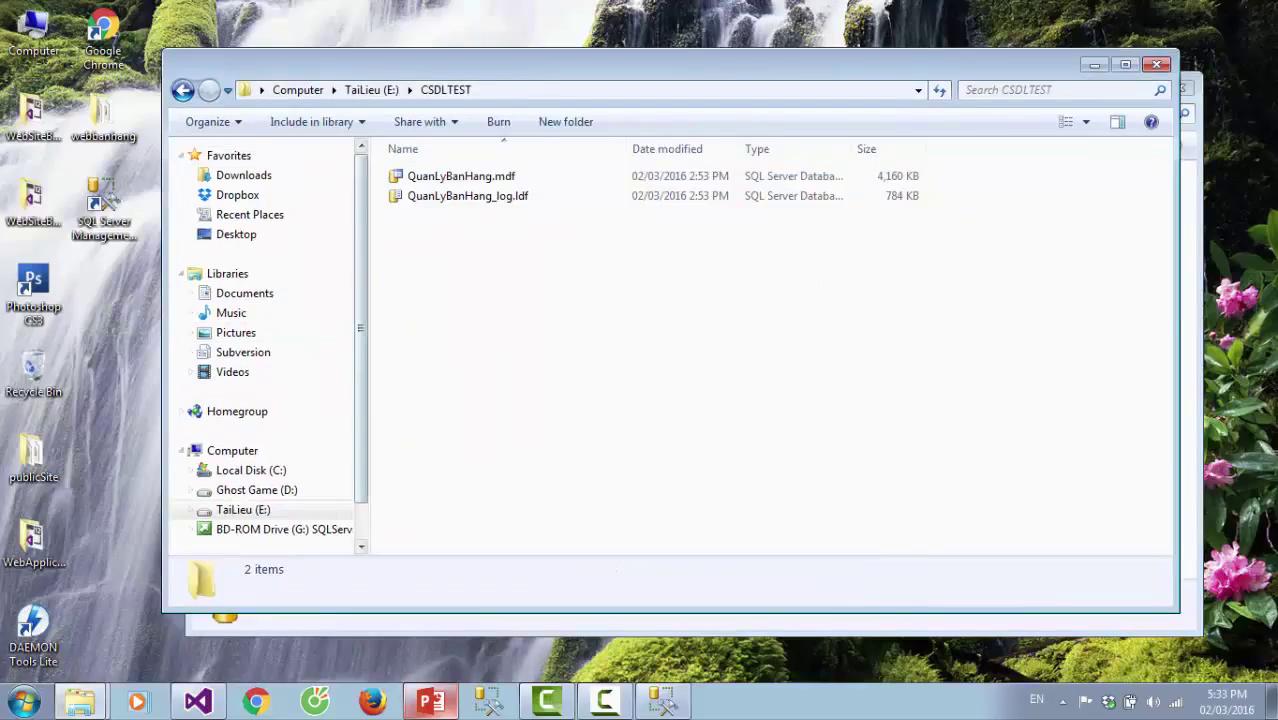
{"action": "key", "text": "BackSpace"}
Create and open a new folder named 'Database Public Web' on TaiLieu (E:).
{"action": "right_click", "coordinate": [670, 410]}
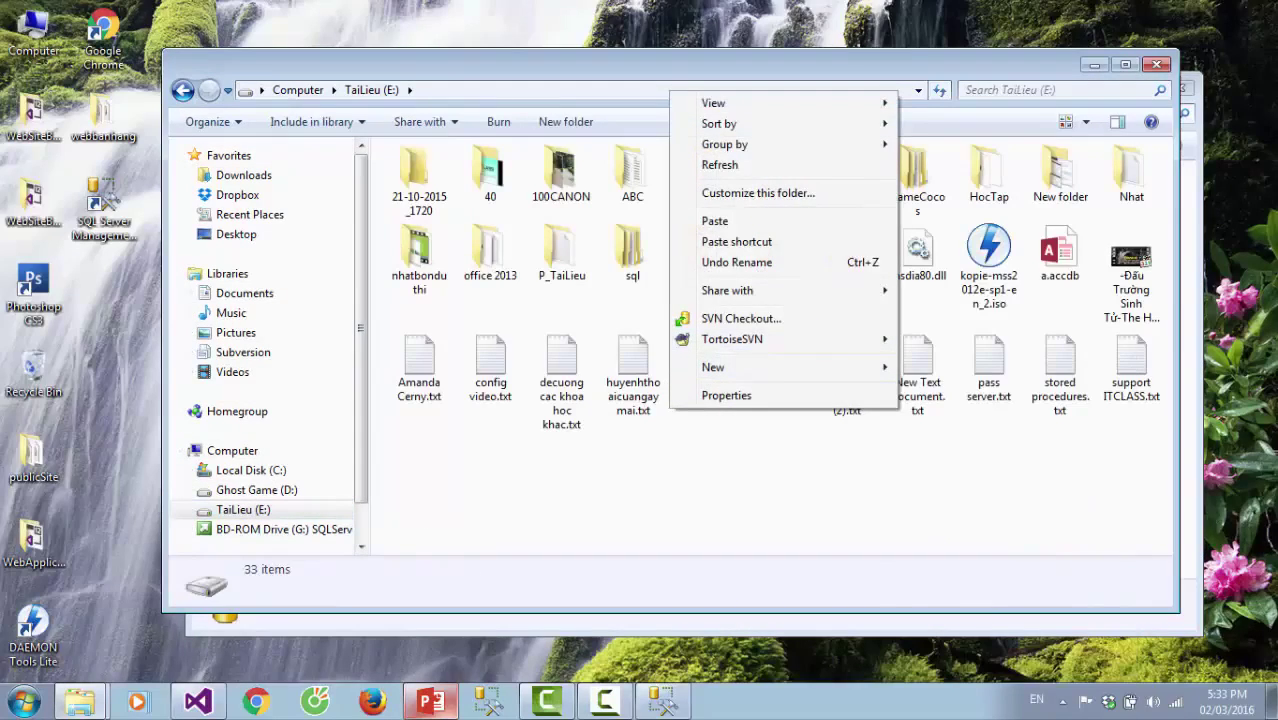
{"action": "mouse_move", "coordinate": [740, 367]}
{"action": "left_click", "coordinate": [940, 367]}
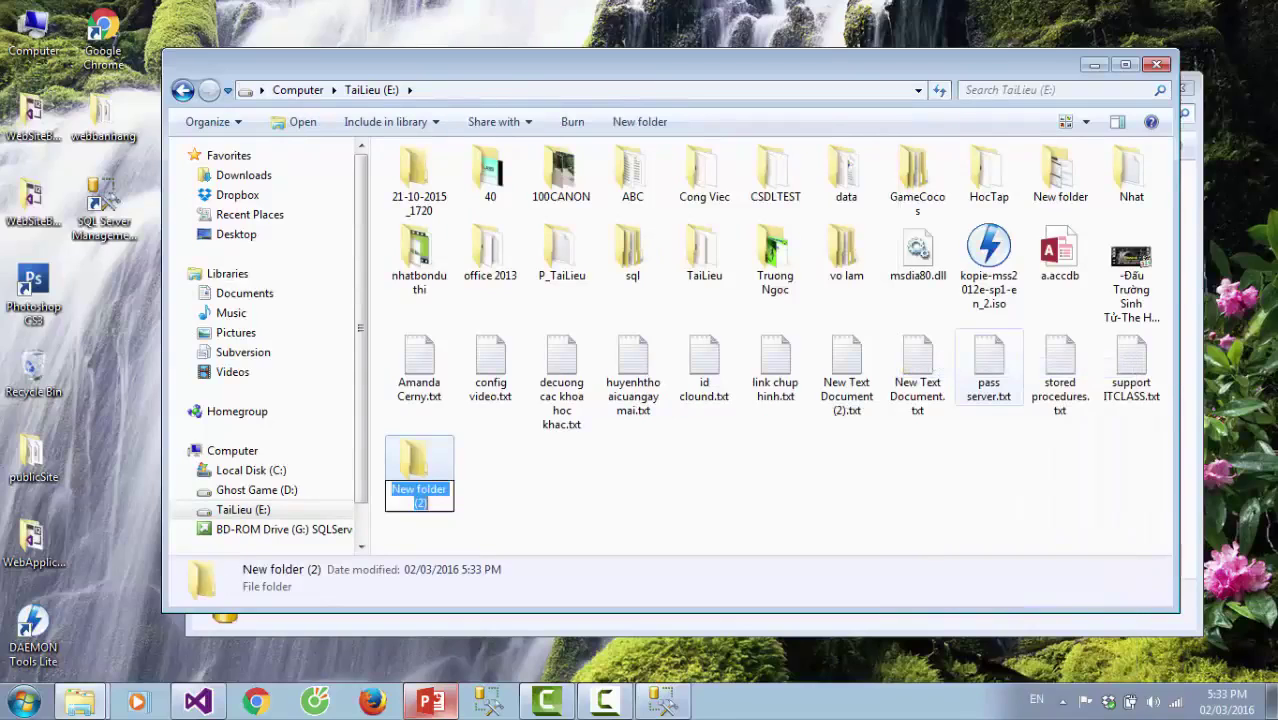
{"action": "type", "text": "sql"}
{"action": "key", "text": "BackSpace"}
{"action": "key", "text": "BackSpace"}
{"action": "key", "text": "BackSpace"}
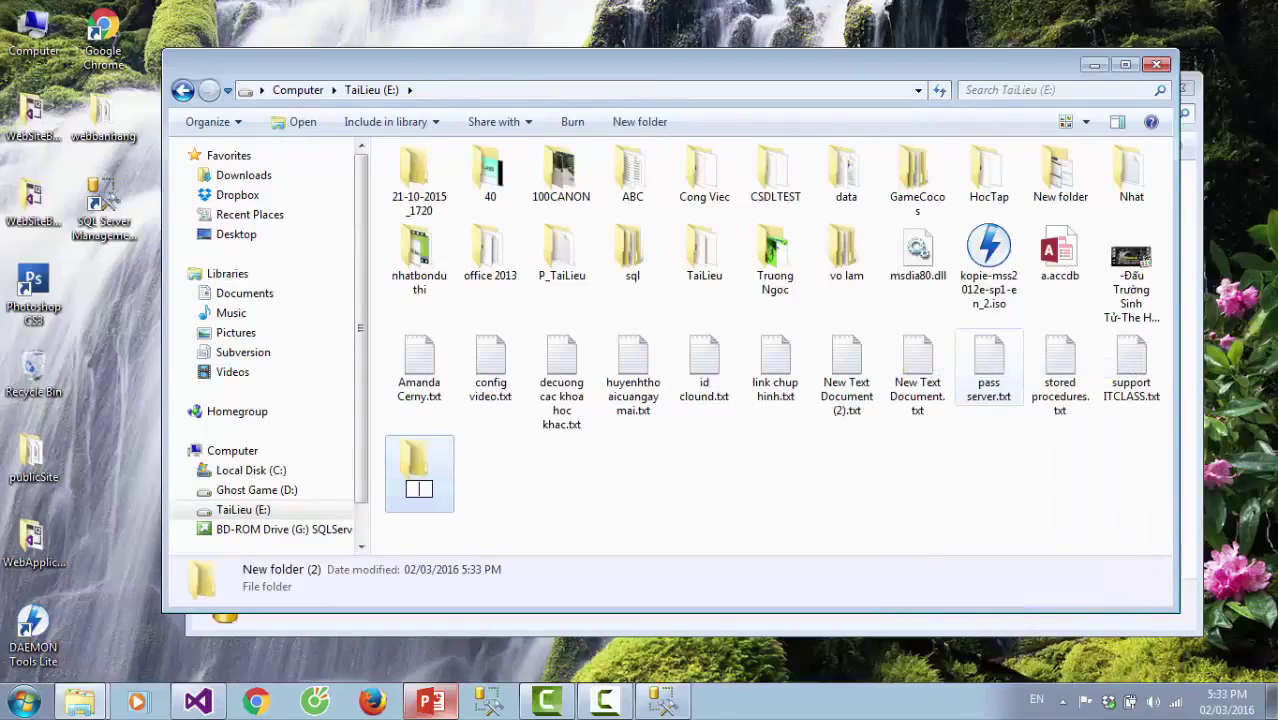
{"action": "type", "text": "D4"}
{"action": "type", "text": "Database"}
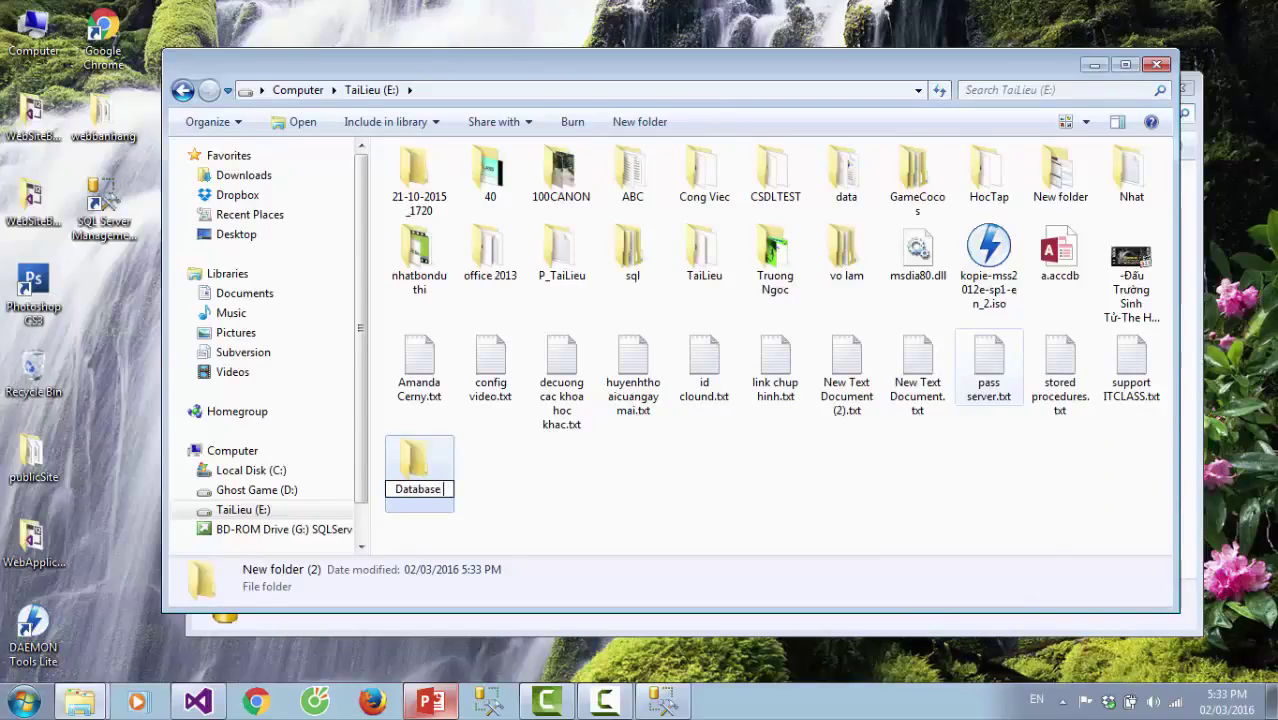
{"action": "type", "text": " P"}
{"action": "key", "text": "BackSpace"}
{"action": "key", "text": "BackSpace"}
{"action": "type", "text": "Public"}
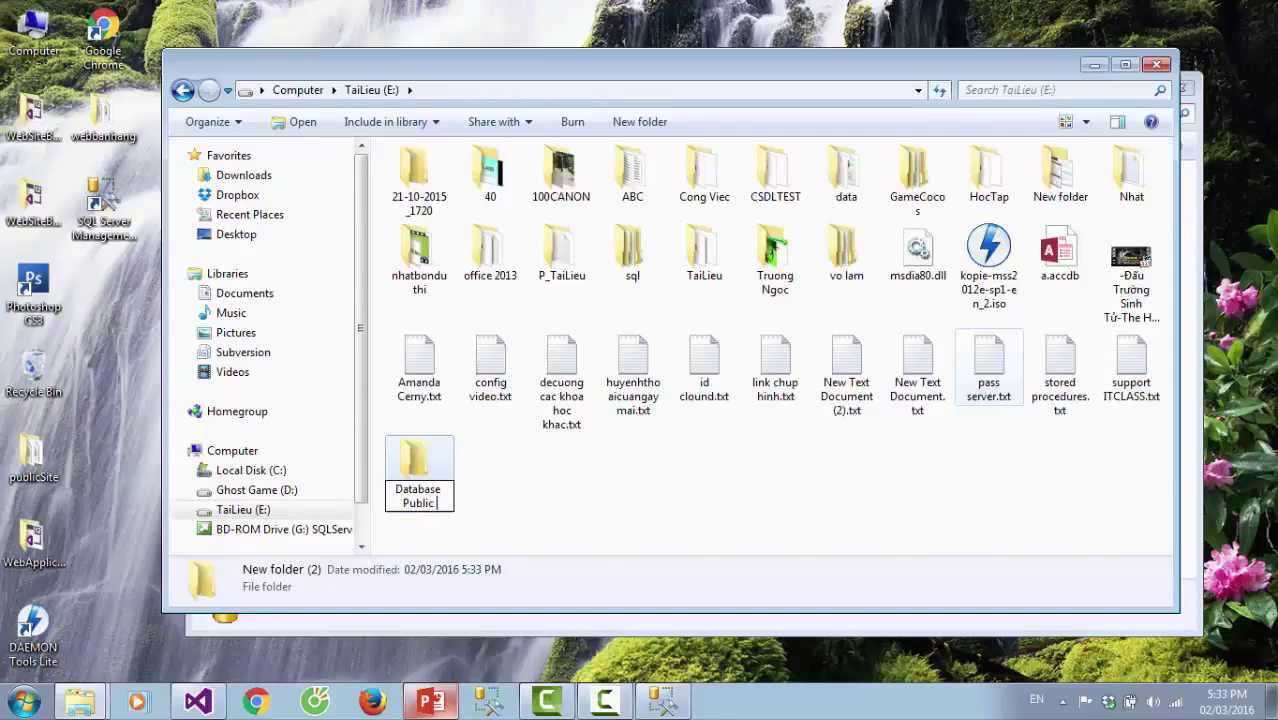
{"action": "type", "text": " Web"}
{"action": "key", "text": "Return"}
{"action": "key", "text": "Return"}
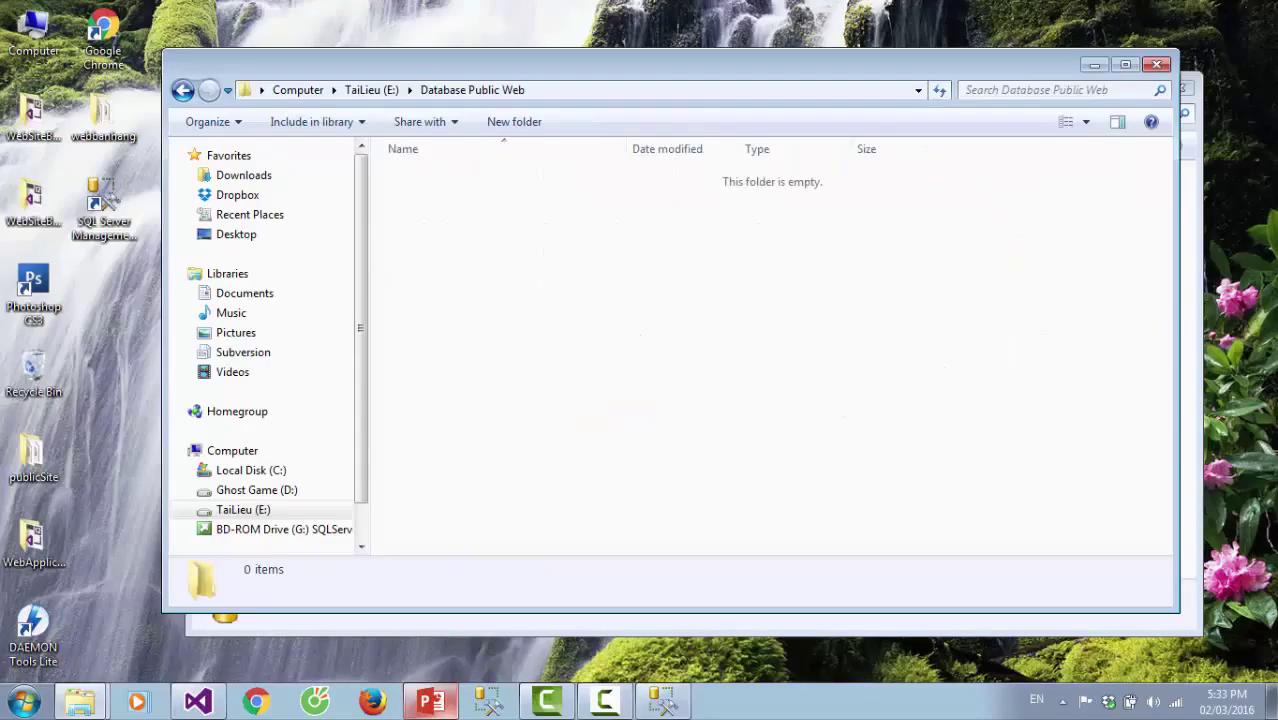
Paste both QuanLyBanHang database files into Database Public Web and close its window.
{"action": "key", "text": "ctrl+v"}
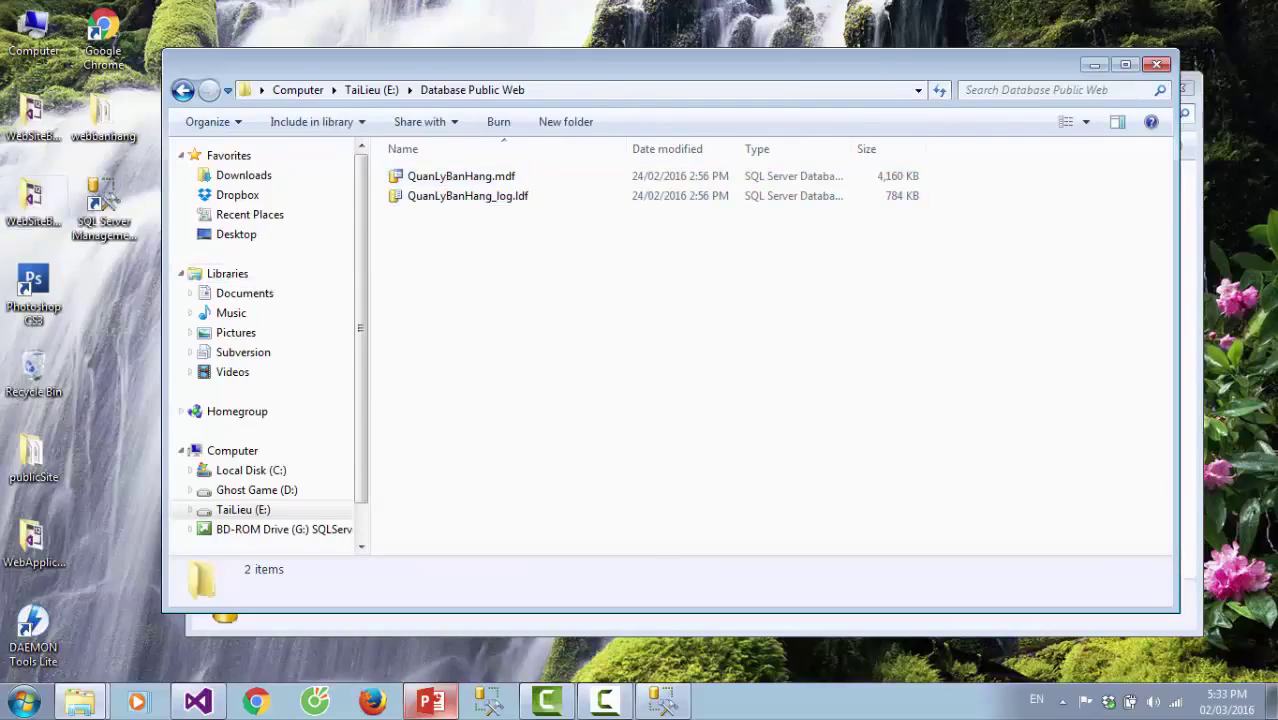
{"action": "left_click", "coordinate": [33, 205]}
{"action": "key", "text": "F2"}
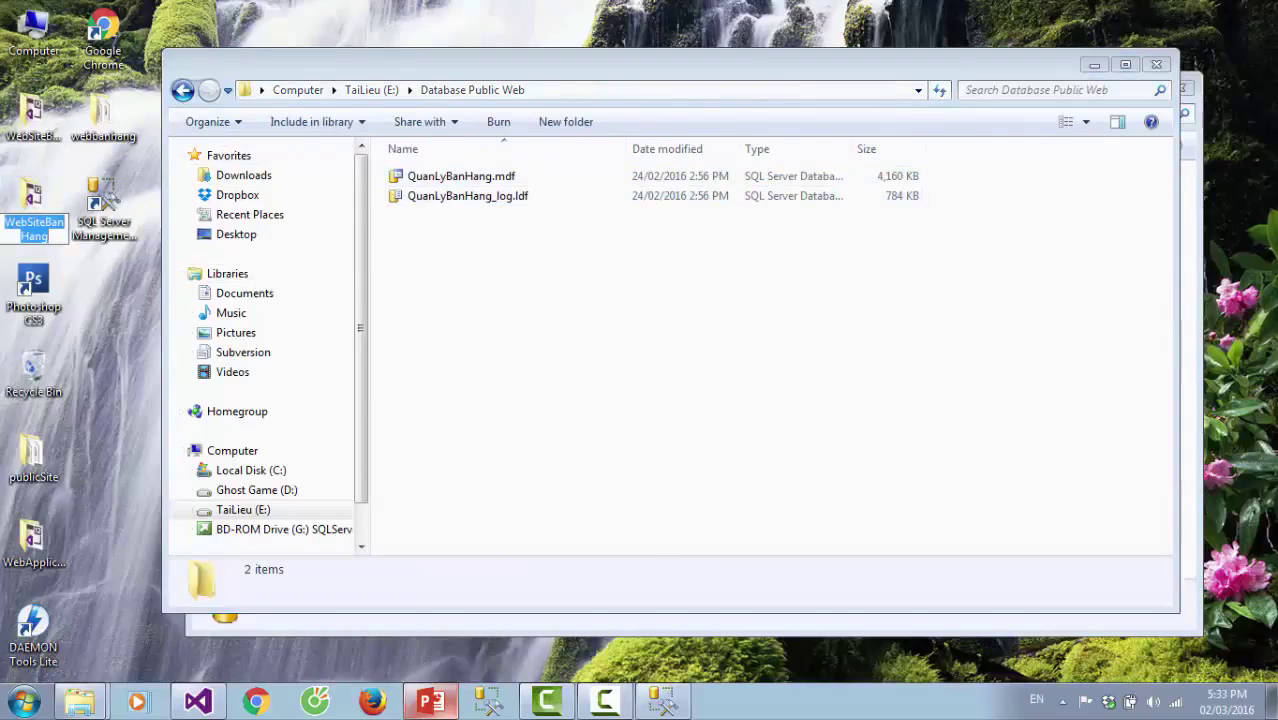
{"action": "key", "text": "alt+Tab"}
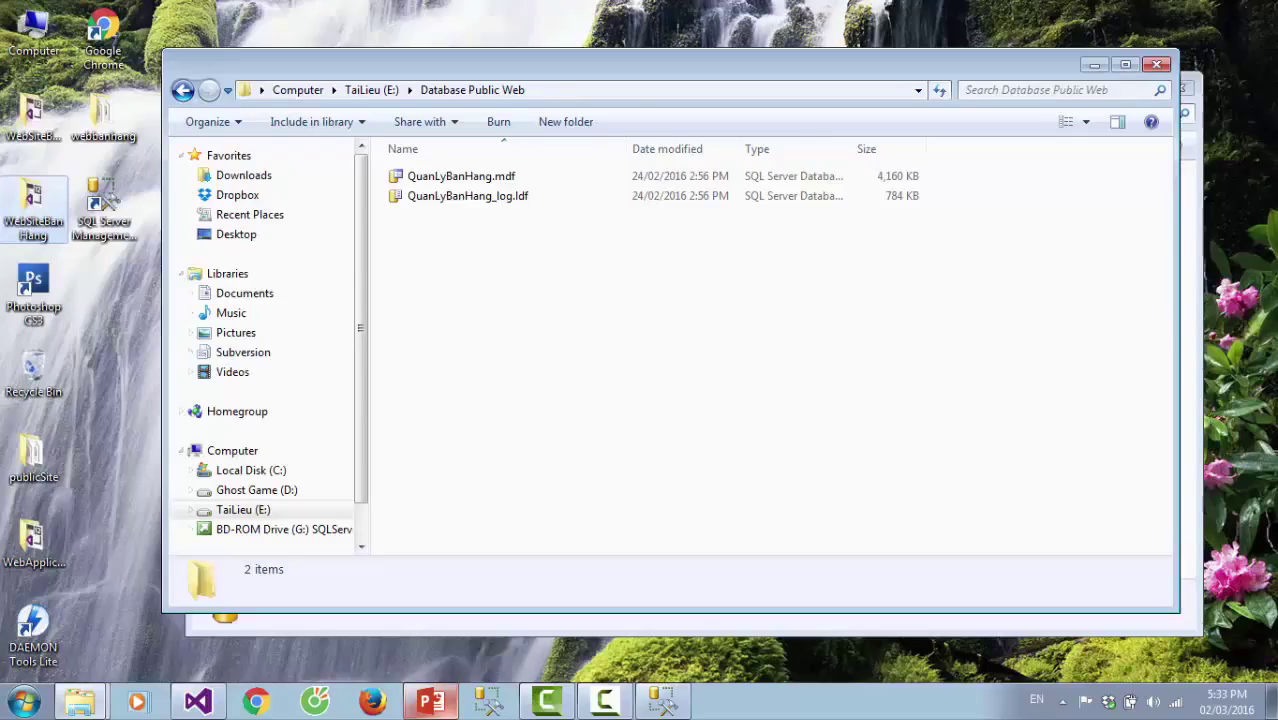
{"action": "left_click", "coordinate": [1157, 64]}
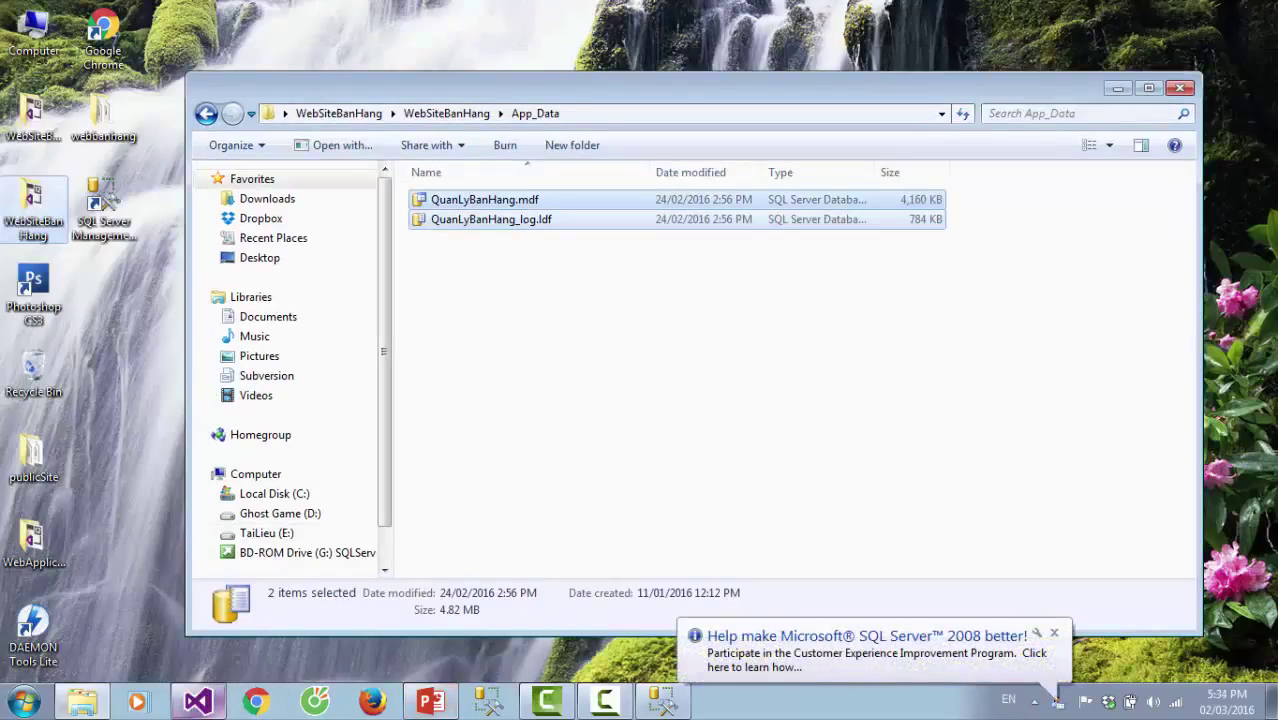
In Management Studio, expand Databases, start Attach Databases, and browse to add a database file.
{"action": "left_click", "coordinate": [660, 700]}
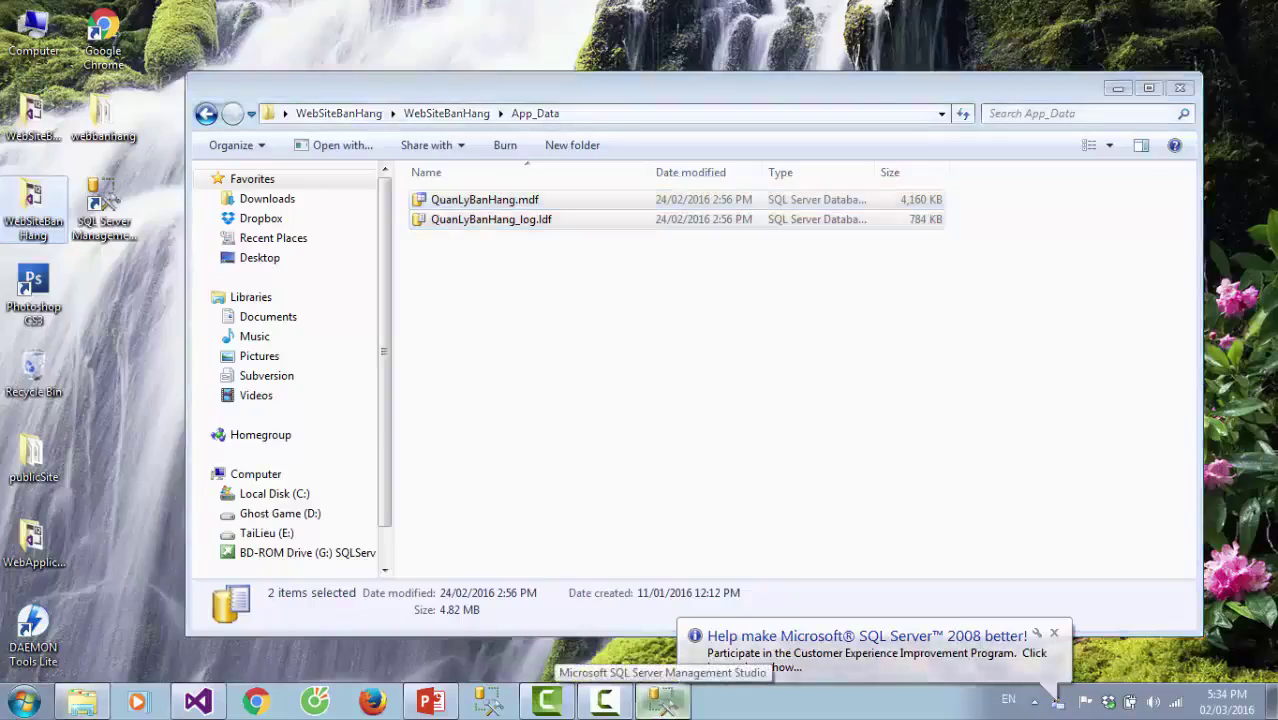
{"action": "left_click", "coordinate": [29, 137]}
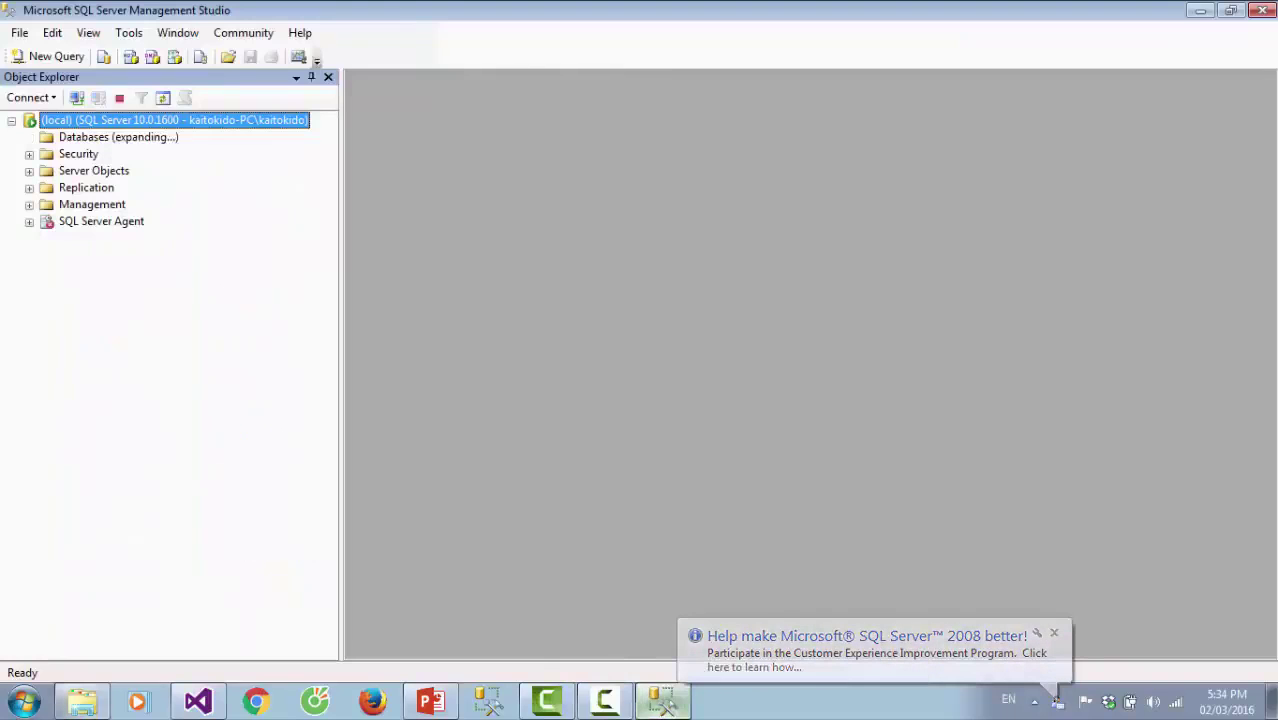
{"action": "right_click", "coordinate": [82, 138]}
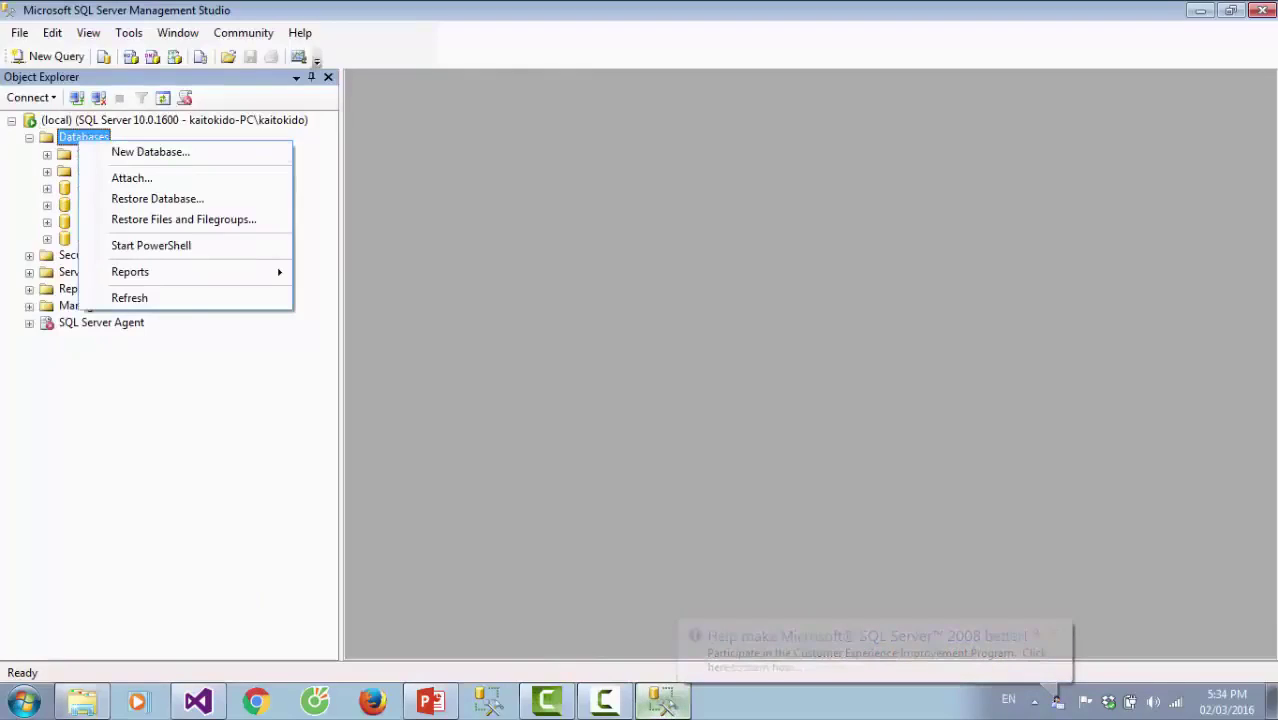
{"action": "left_click", "coordinate": [131, 178]}
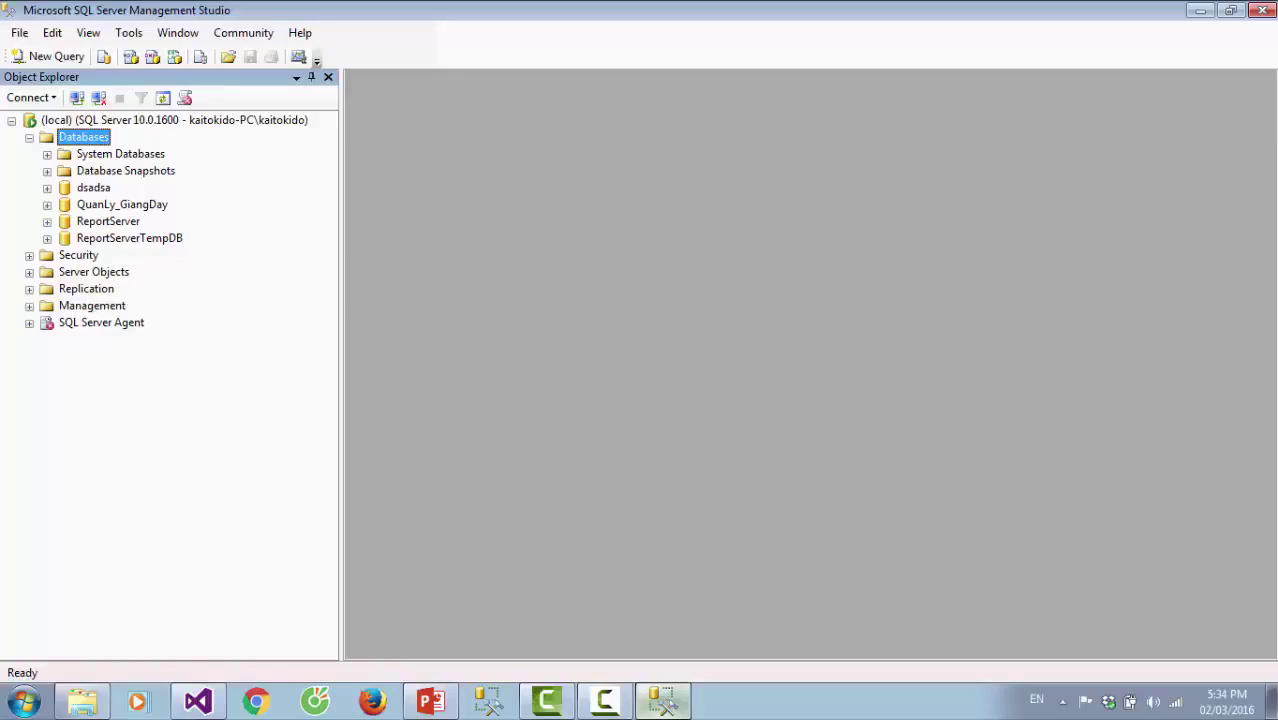
{"action": "key", "text": "shift+F10"}
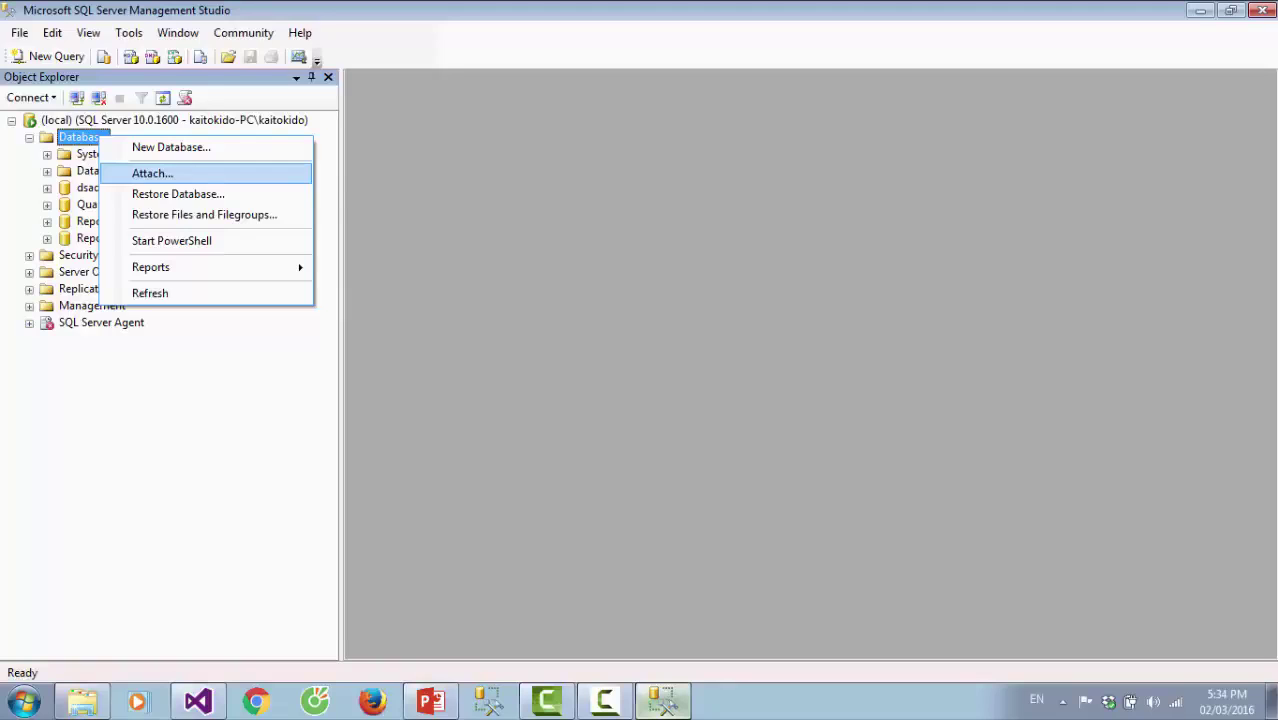
{"action": "key", "text": "Return"}
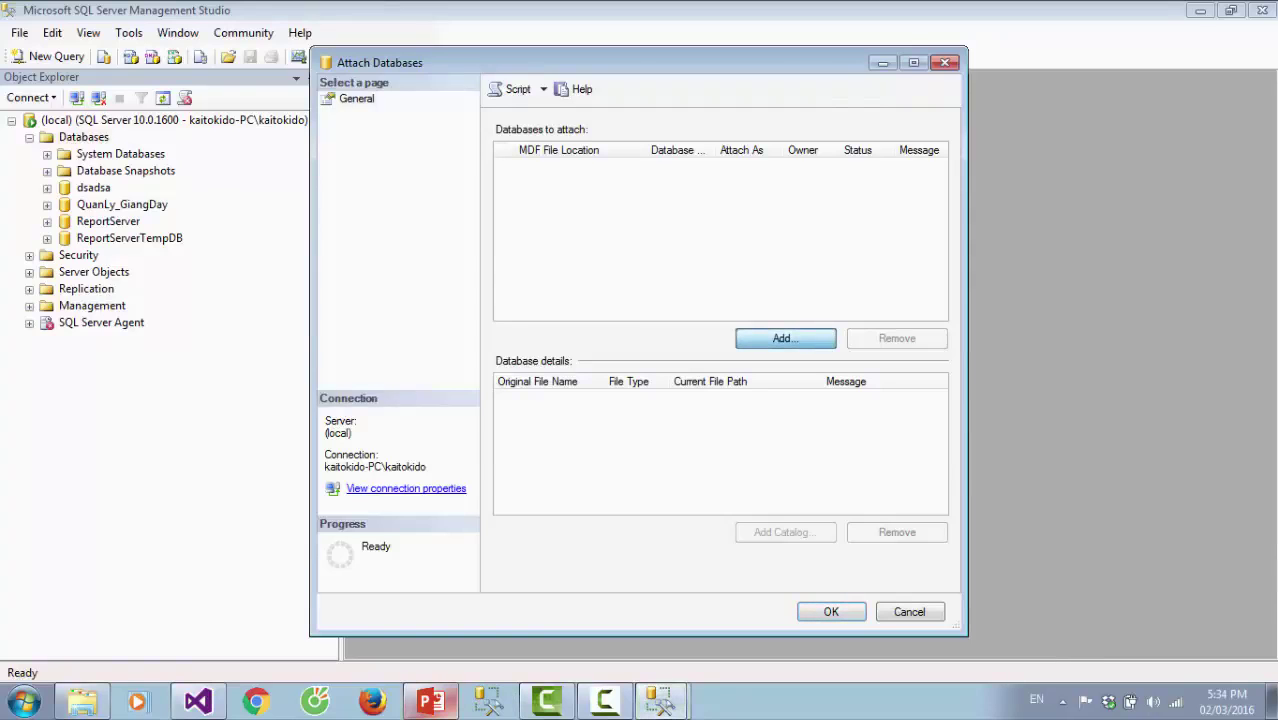
{"action": "left_click", "coordinate": [785, 338]}
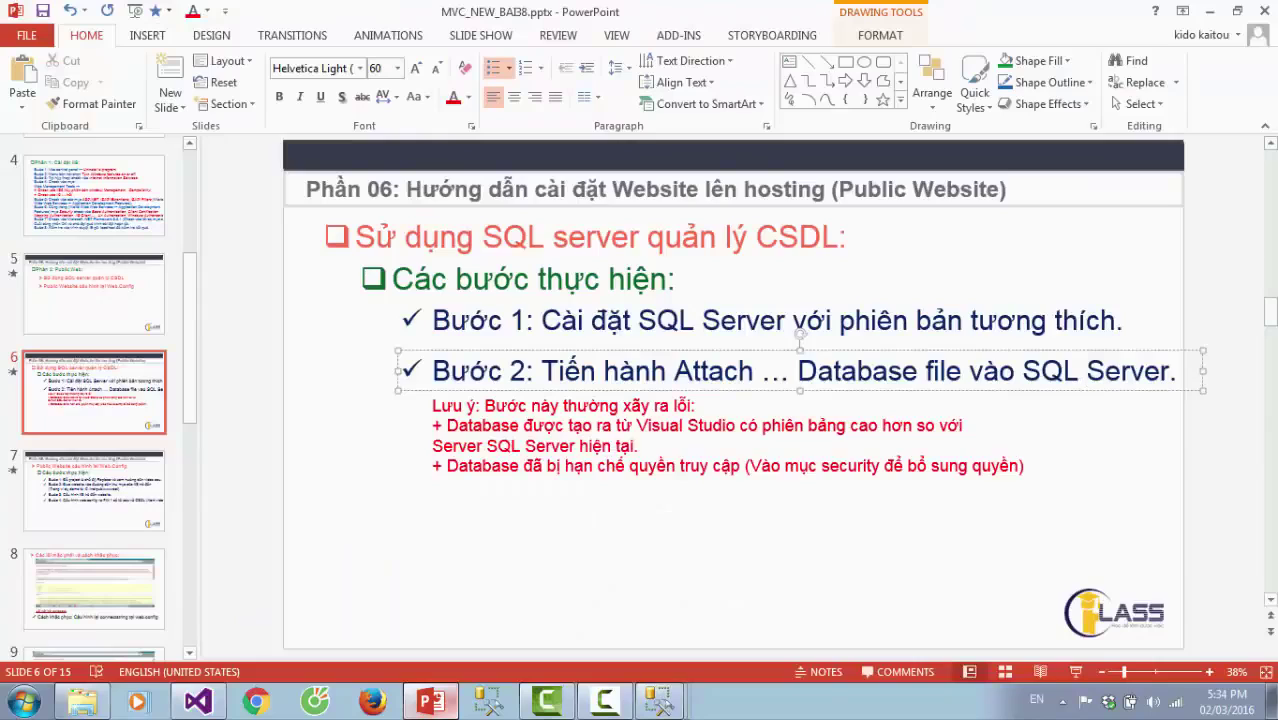
{"action": "double_click", "coordinate": [872, 371]}
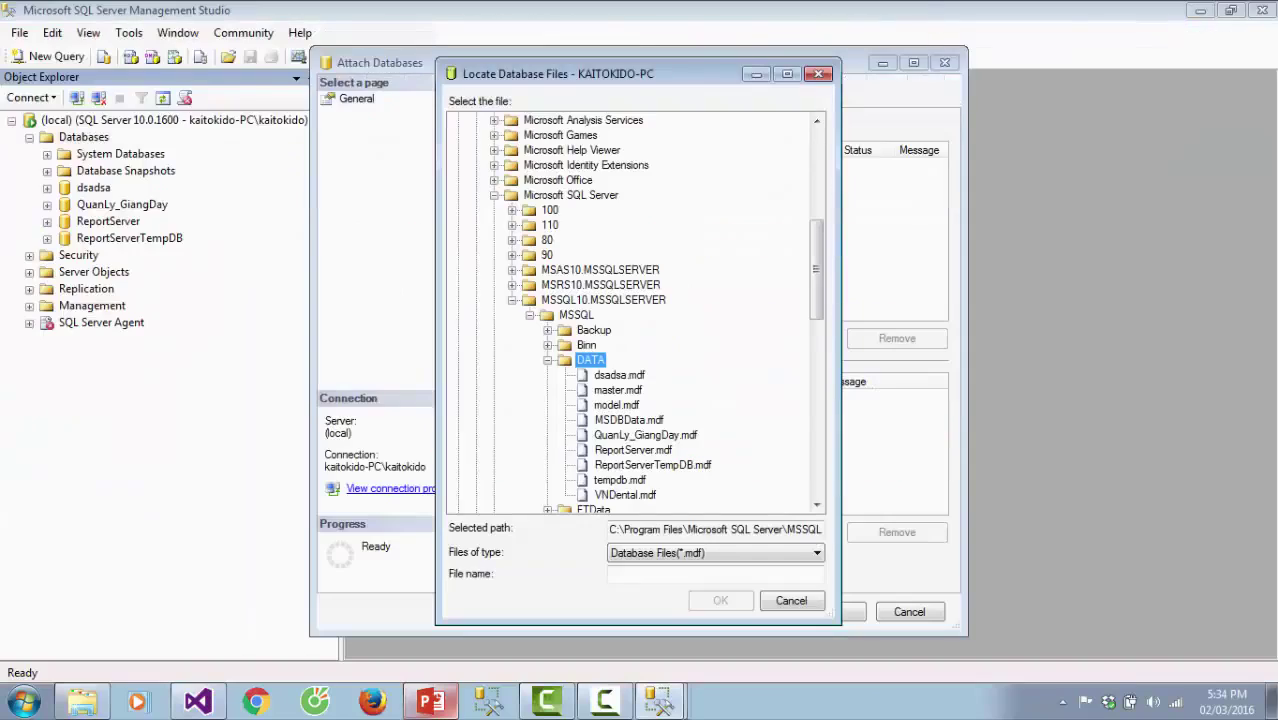
Pick QuanLyBanHang.mdf from E:\Database Public Web as the database to attach.
{"action": "left_click", "coordinate": [1210, 11]}
{"action": "scroll", "coordinate": [632, 312], "scroll_direction": "down", "scroll_amount": 1}
{"action": "scroll", "coordinate": [632, 312], "scroll_direction": "up", "scroll_amount": 4}
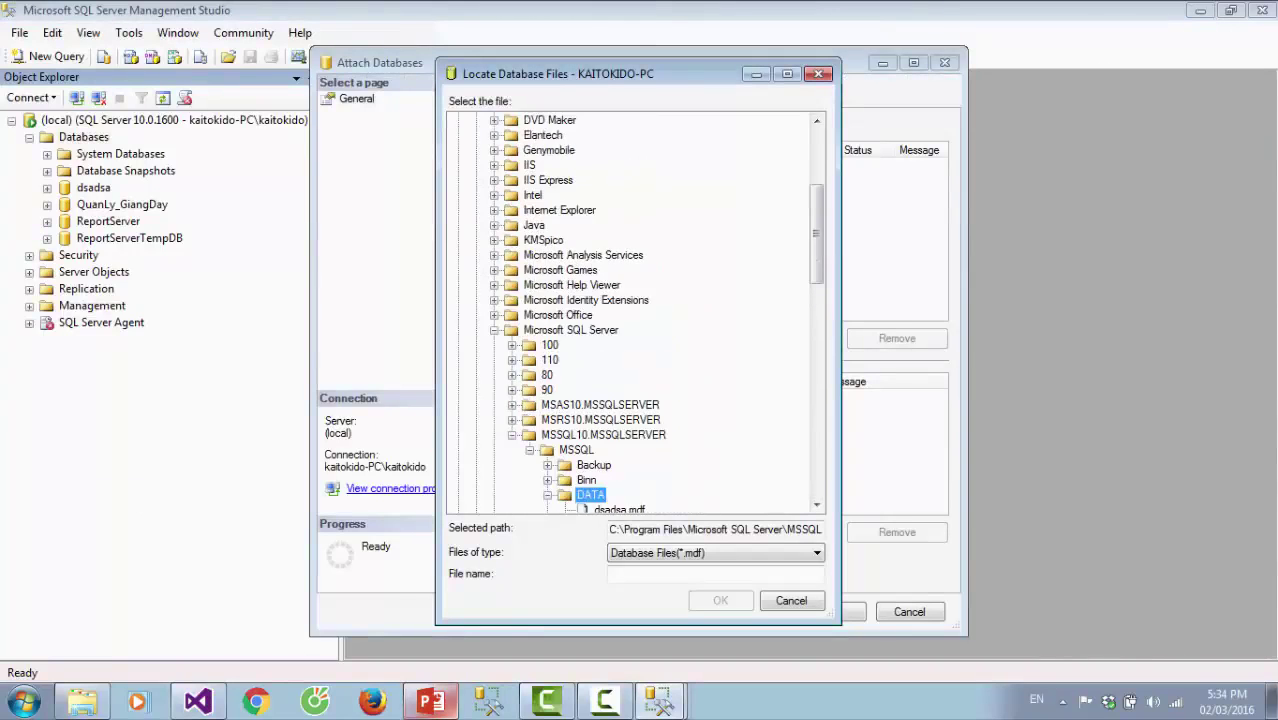
{"action": "scroll", "coordinate": [632, 312], "scroll_direction": "up", "scroll_amount": 5}
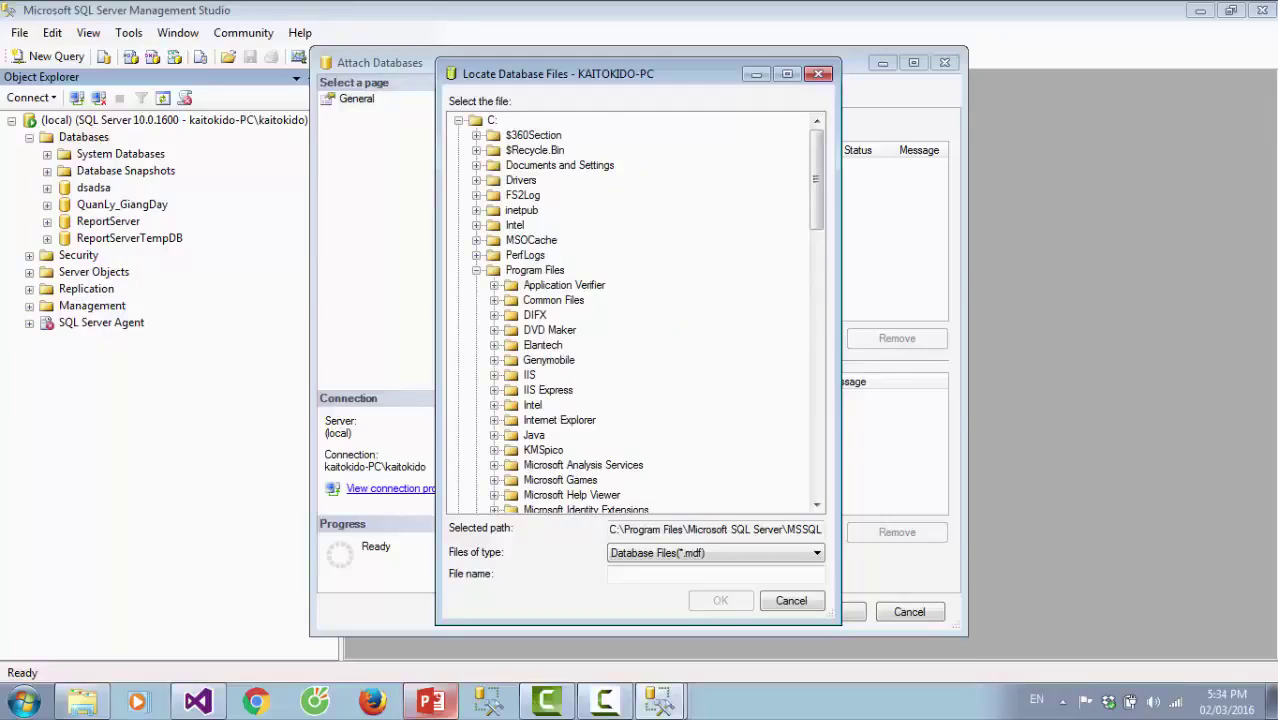
{"action": "double_click", "coordinate": [535, 270]}
{"action": "left_click", "coordinate": [458, 420]}
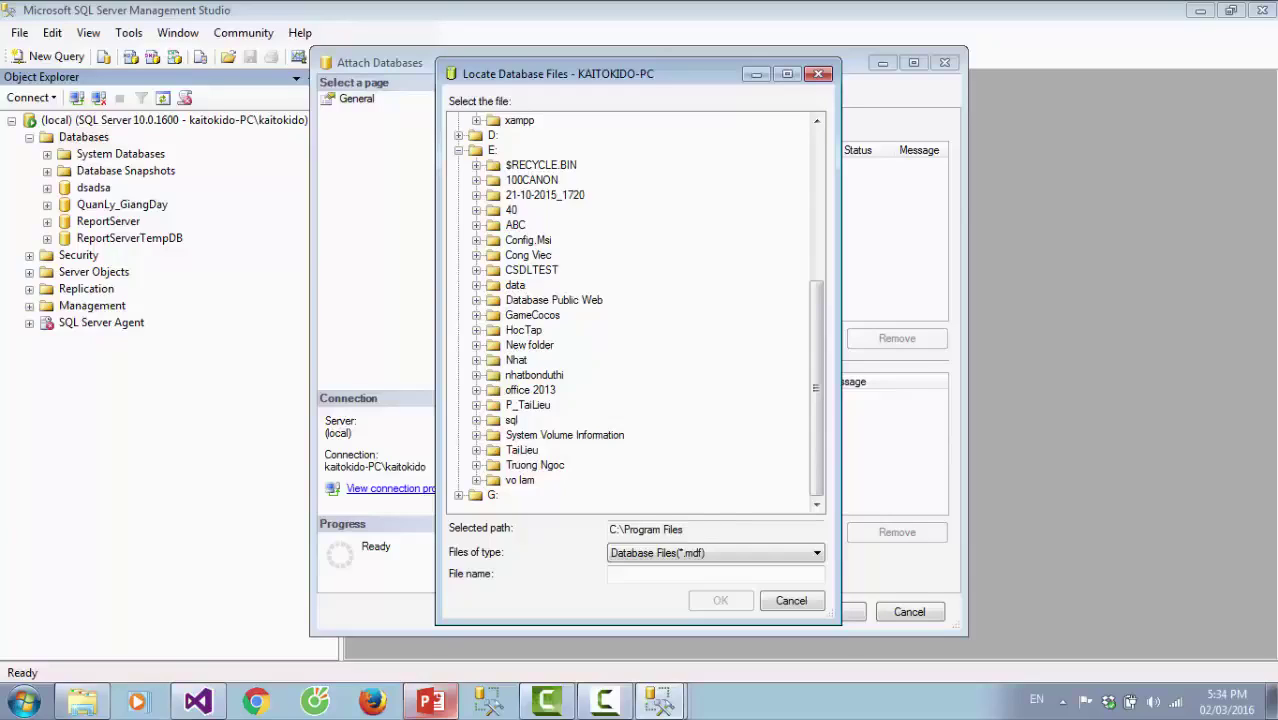
{"action": "left_click", "coordinate": [545, 195]}
{"action": "left_click", "coordinate": [554, 300]}
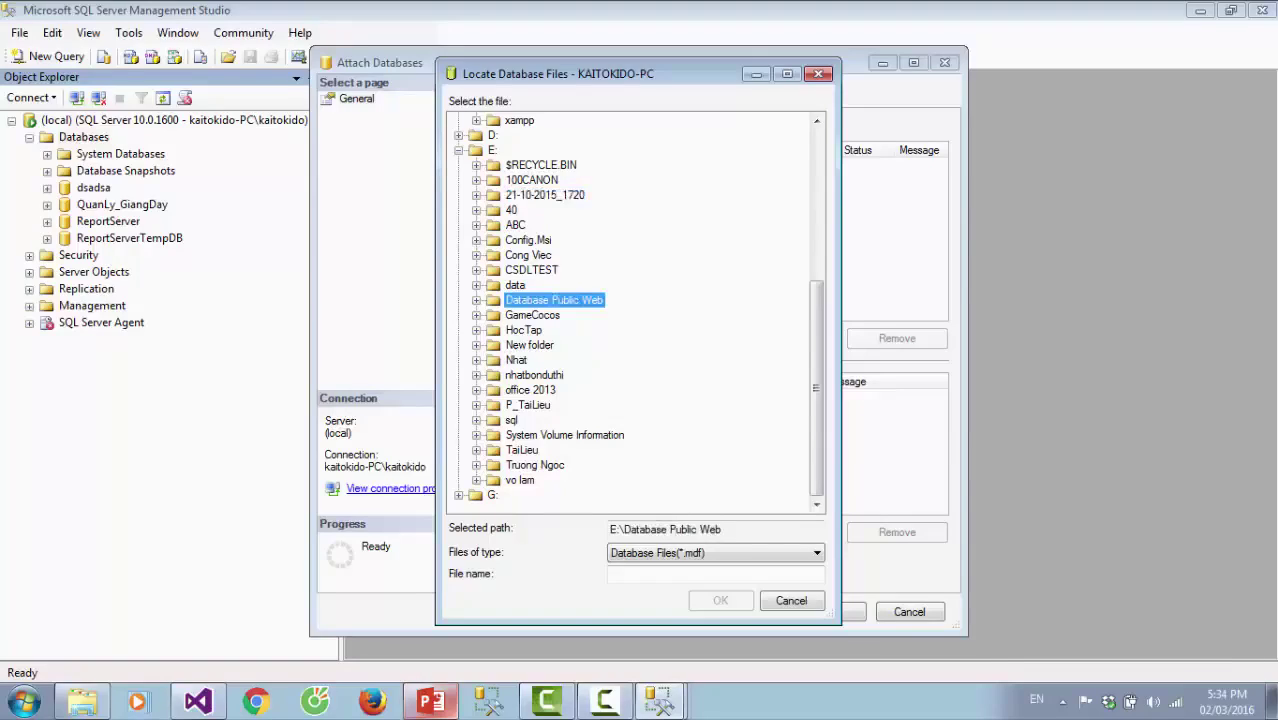
{"action": "double_click", "coordinate": [554, 300]}
{"action": "left_click", "coordinate": [570, 315]}
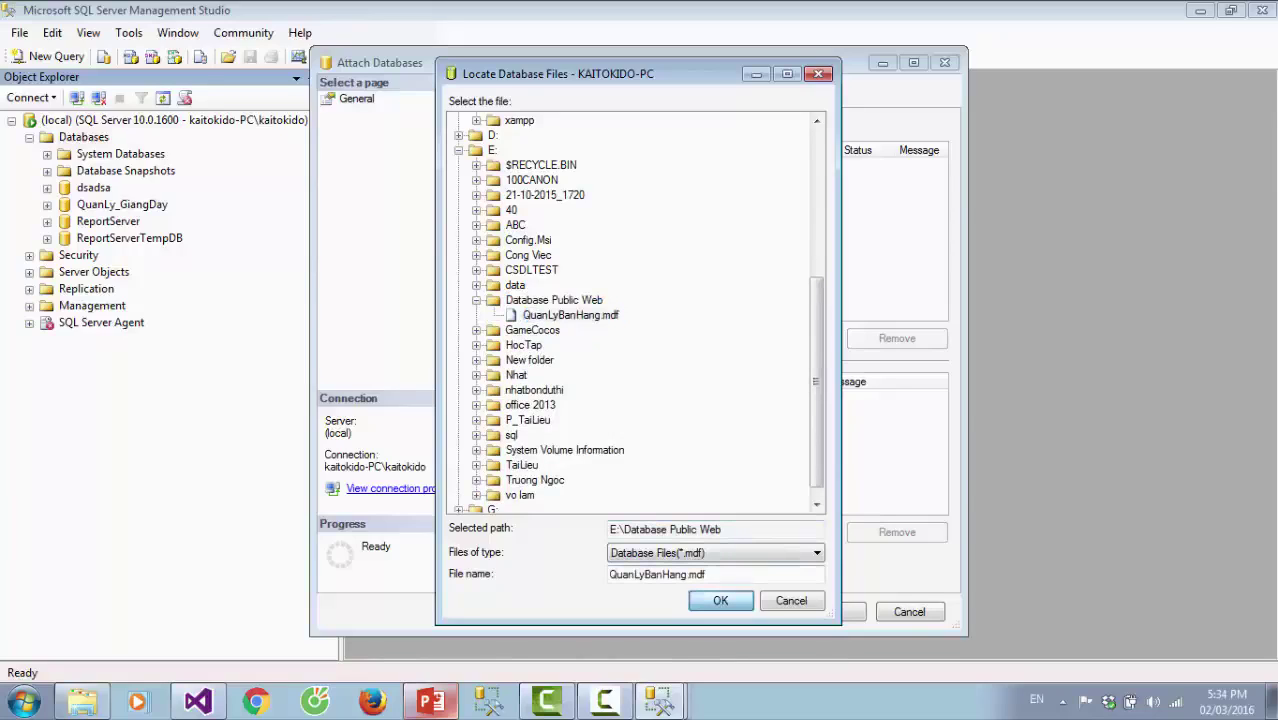
{"action": "left_click", "coordinate": [720, 600]}
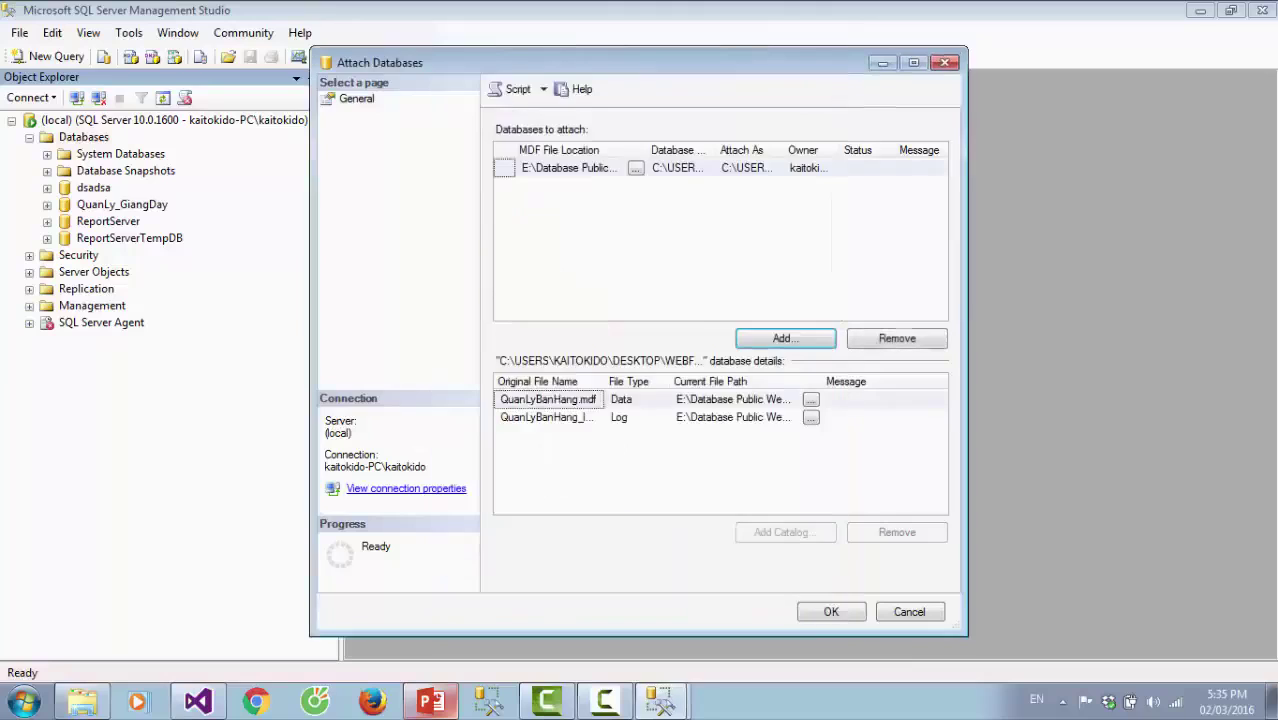
Run the QuanLyBanHang attach, review the error 948 (version 706) details, then return to slide 6.
{"action": "left_click", "coordinate": [831, 611]}
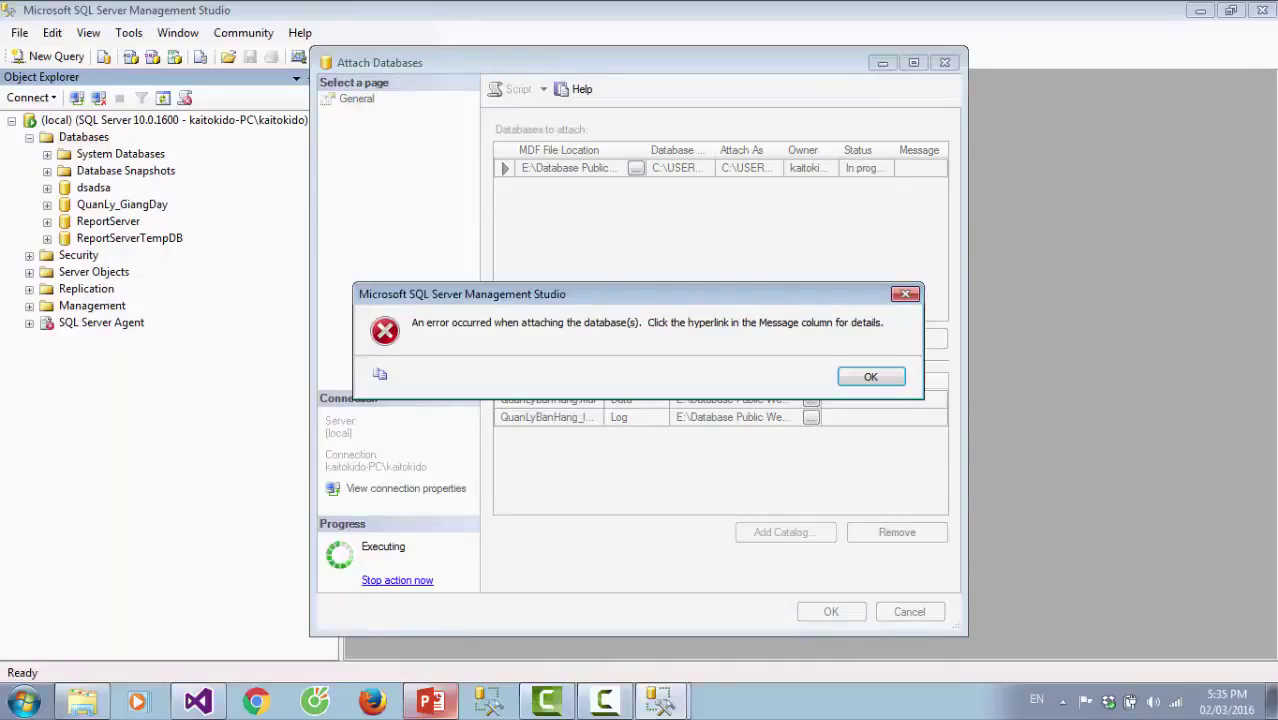
{"action": "key", "text": "Return"}
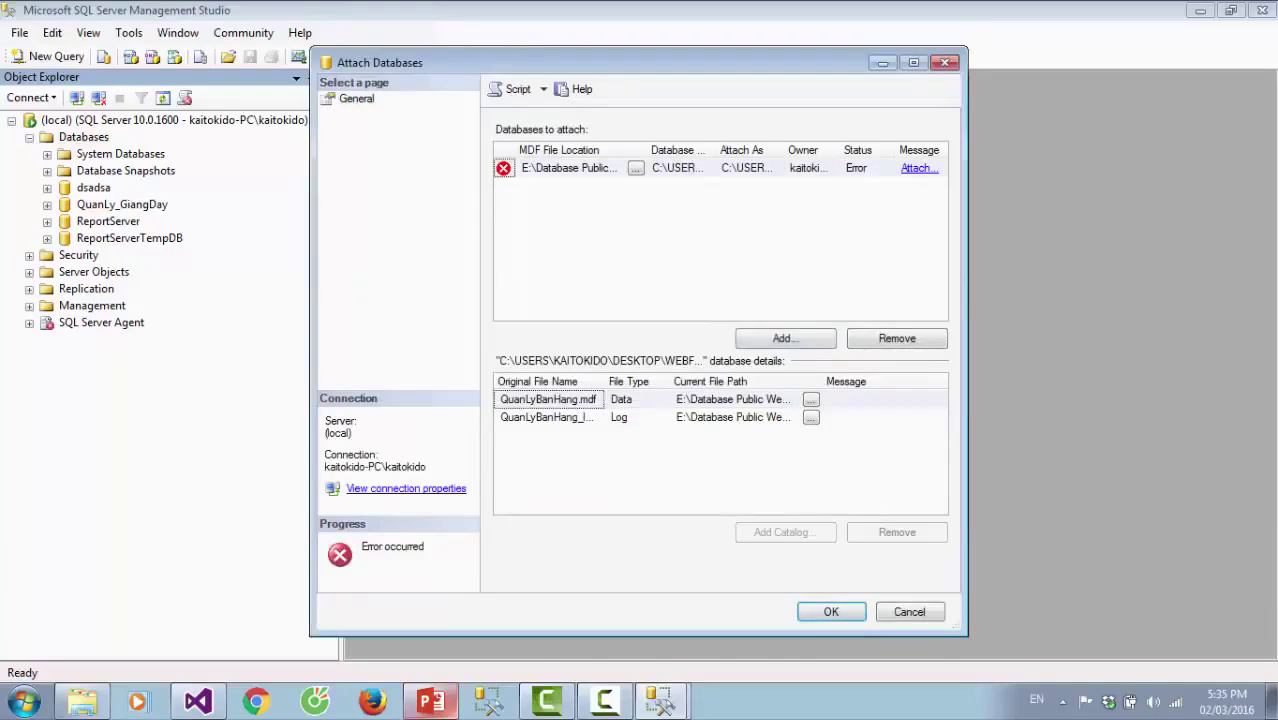
{"action": "left_click", "coordinate": [918, 168]}
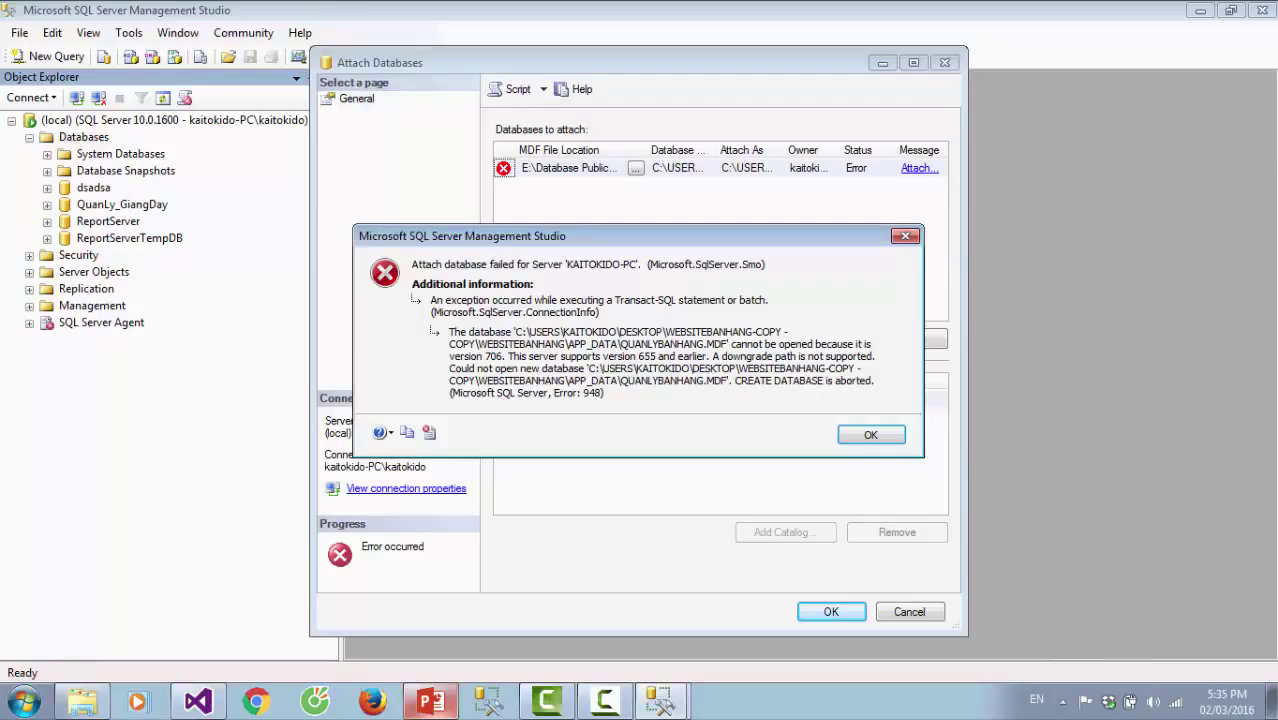
{"action": "left_click", "coordinate": [431, 702]}
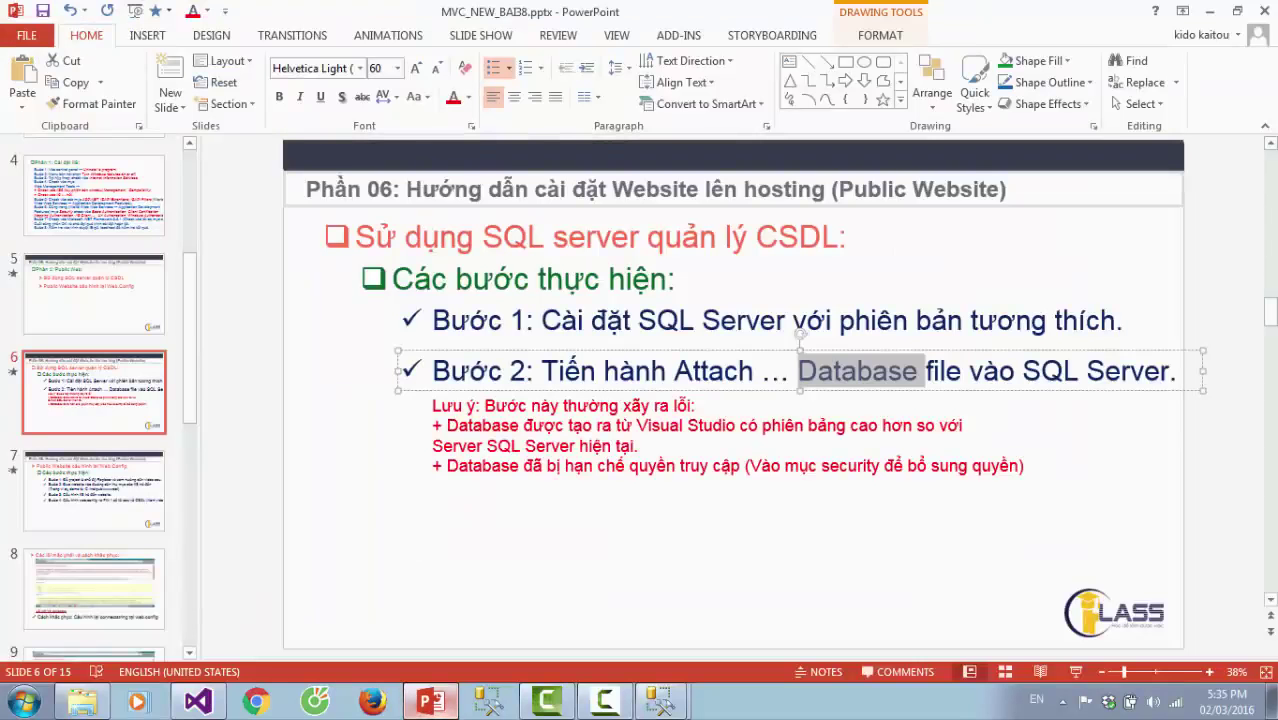
Correct 'phiên bảng' to 'phiên bản' in slide 6's red note.
{"action": "key", "text": "alt+Tab"}
{"action": "key", "text": "alt+Tab"}
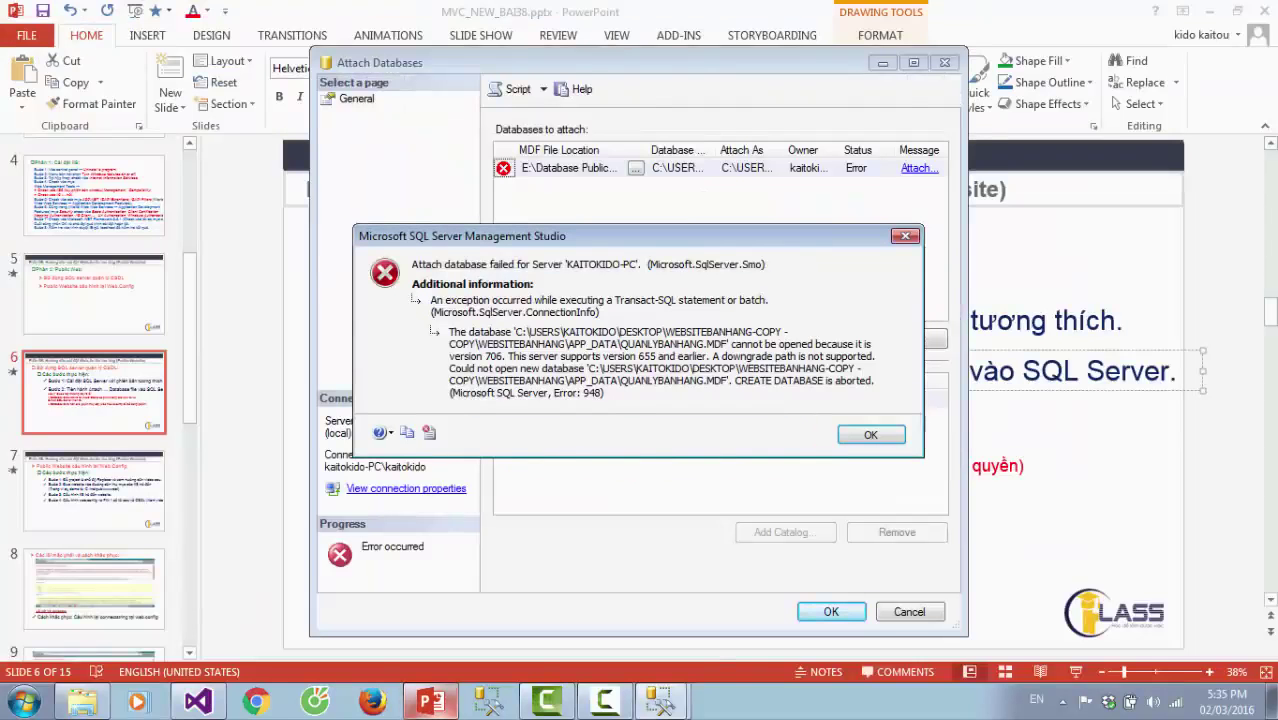
{"action": "key", "text": "alt+Tab"}
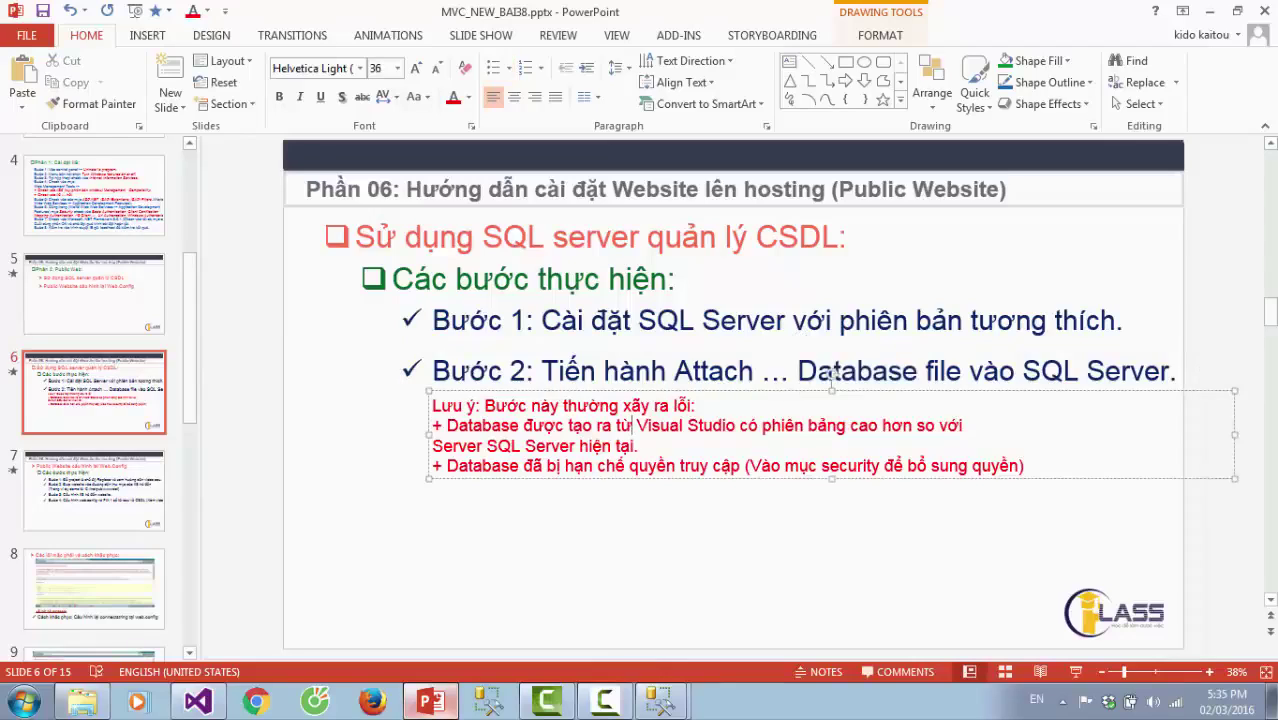
{"action": "key", "text": "ctrl+Right"}
{"action": "key", "text": "ctrl+Right"}
{"action": "key", "text": "ctrl+Right"}
{"action": "key", "text": "ctrl+Right"}
{"action": "key", "text": "ctrl+Right"}
{"action": "key", "text": "BackSpace"}
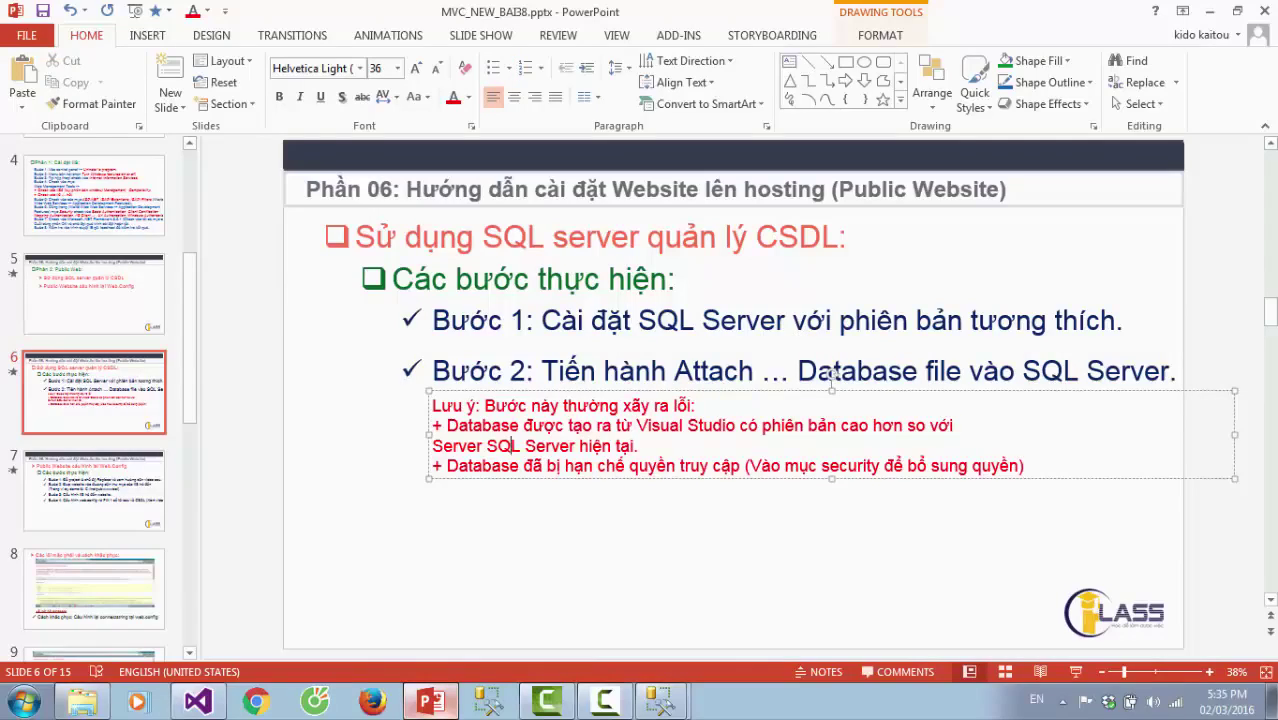
{"action": "double_click", "coordinate": [497, 446]}
{"action": "left_click", "coordinate": [634, 446]}
{"action": "key", "text": "alt+Tab"}
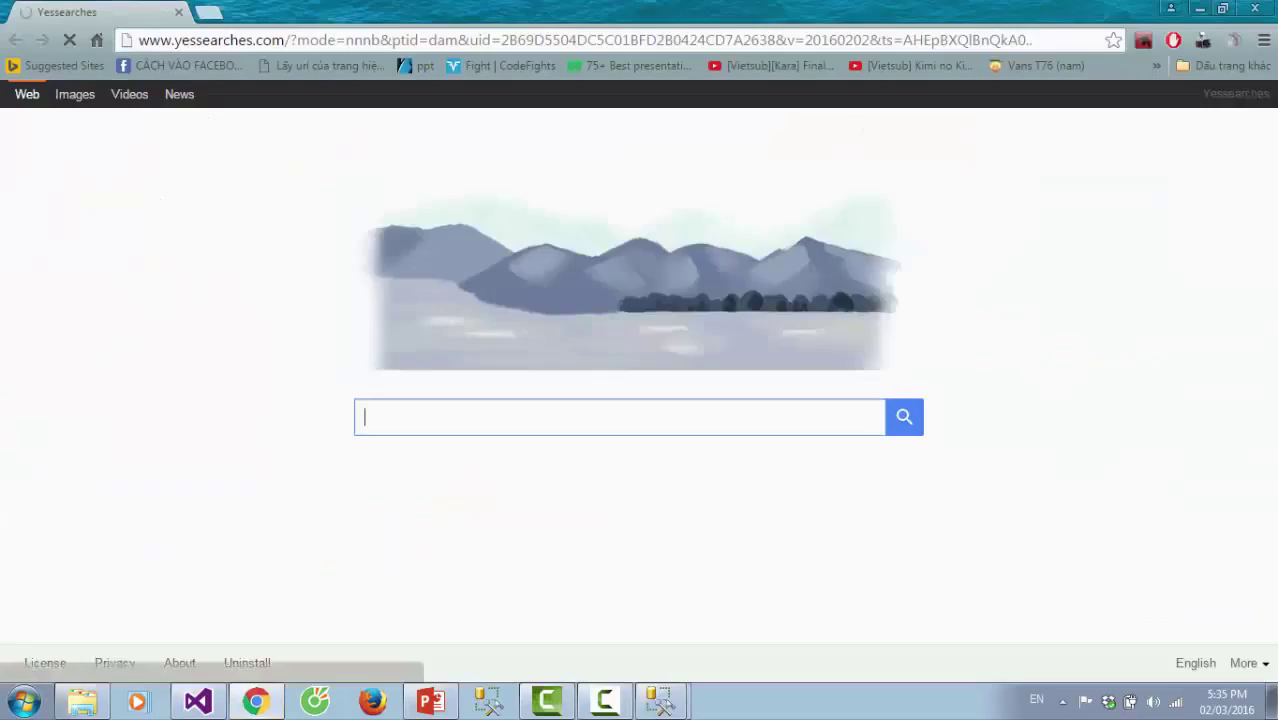
Open google.com and search for 'download sql server version 706'.
{"action": "key", "text": "ctrl+l"}
{"action": "type", "text": "google.com"}
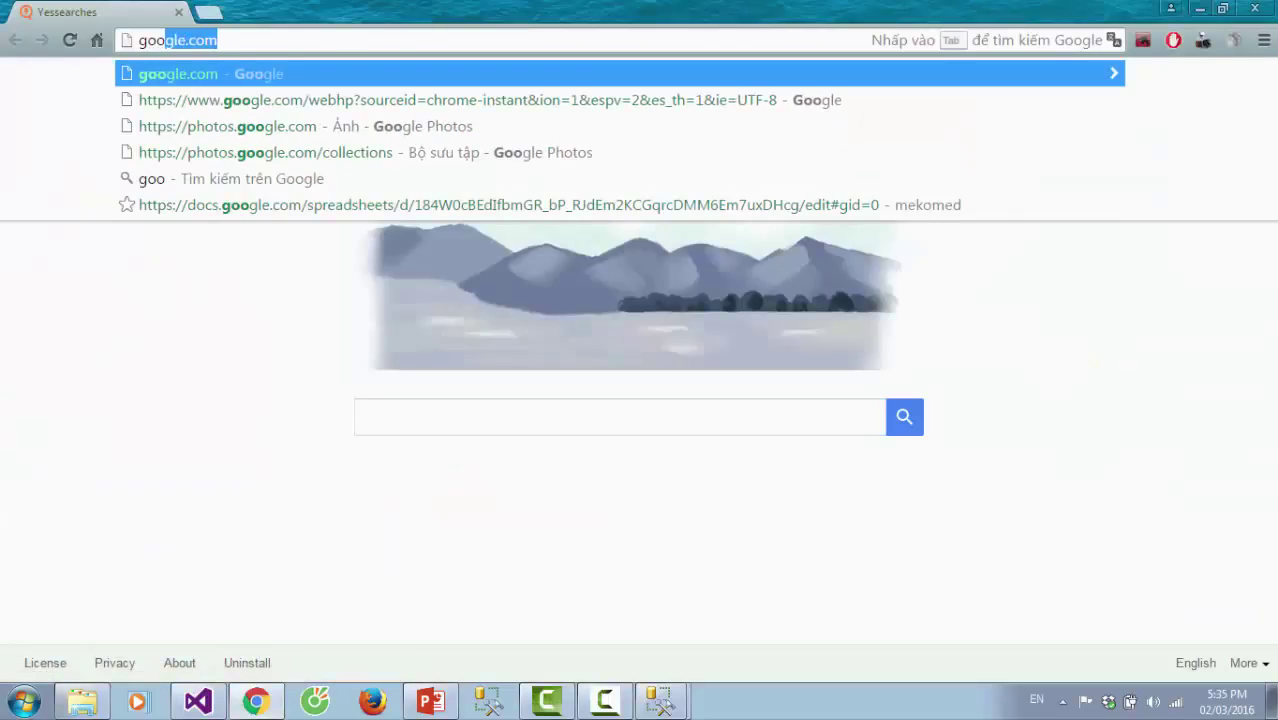
{"action": "key", "text": "Return"}
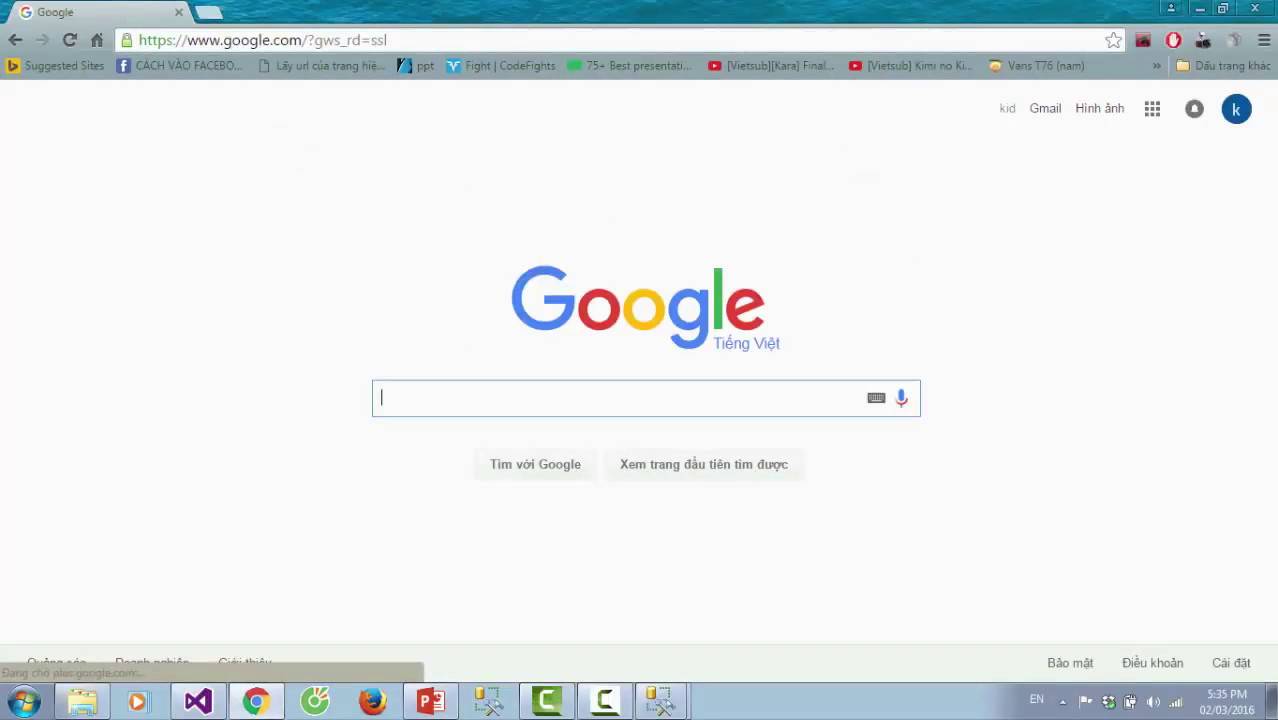
{"action": "type", "text": "download "}
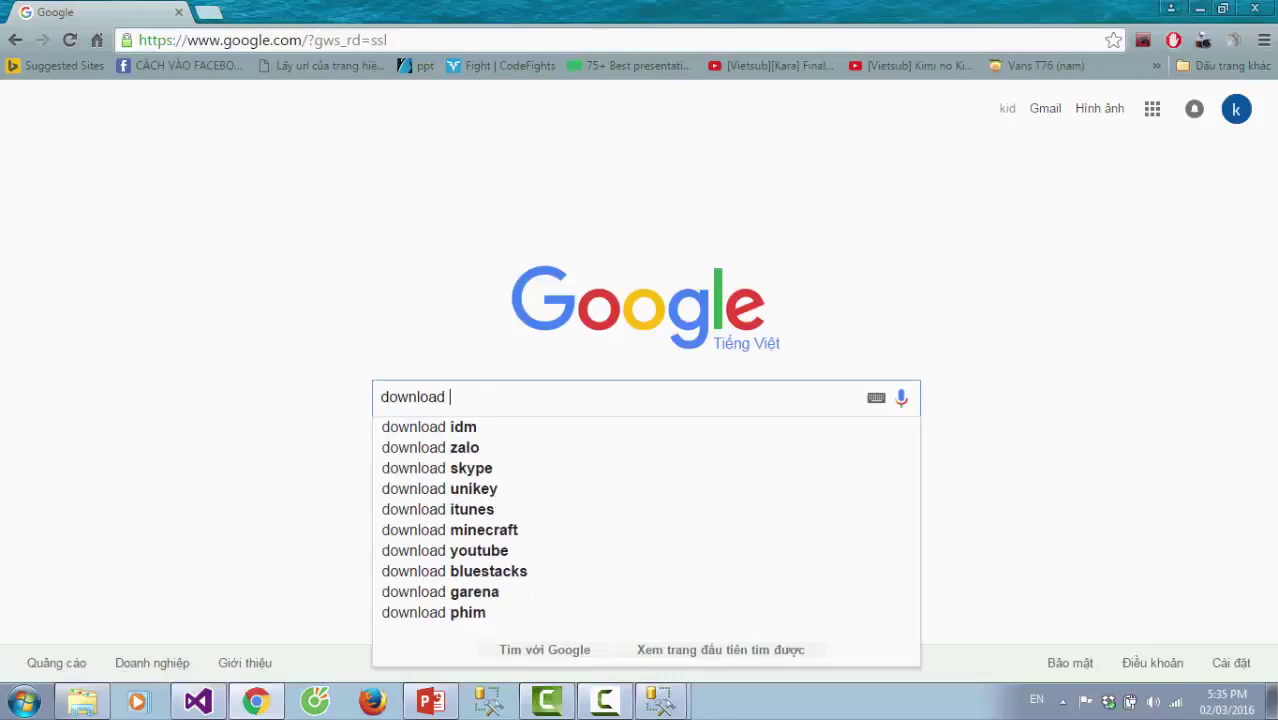
{"action": "type", "text": "sql server 2008"}
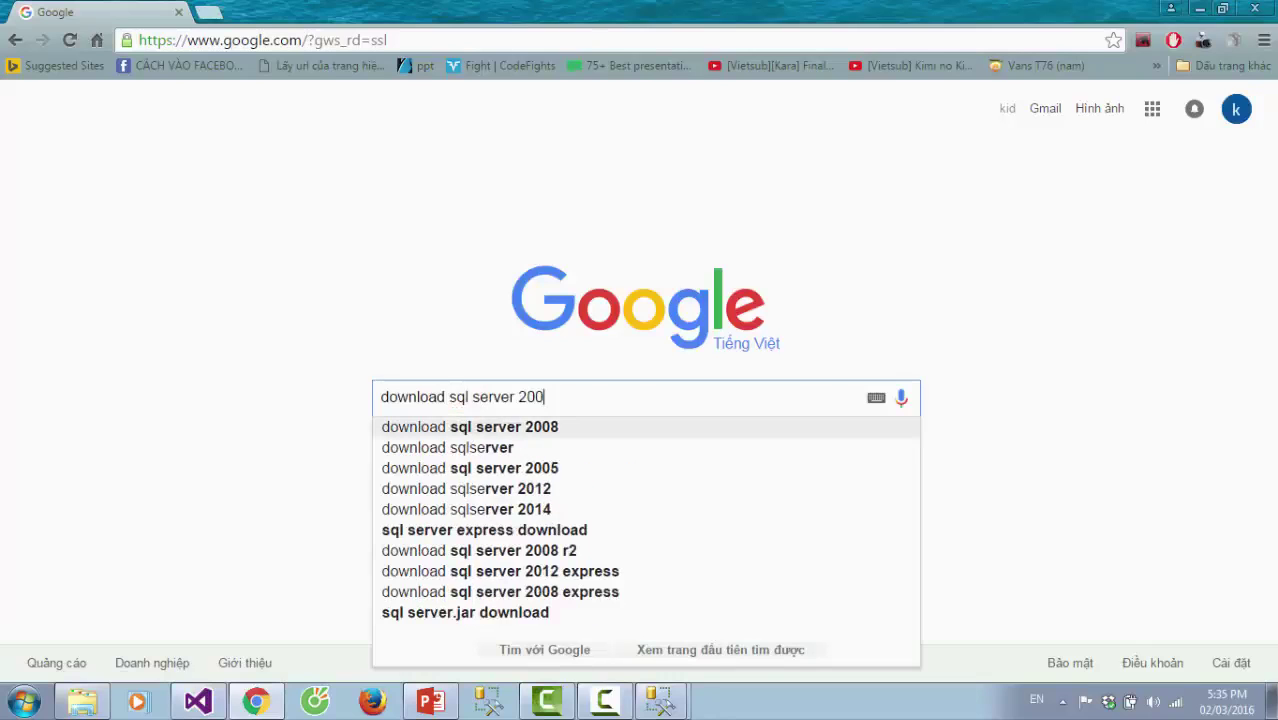
{"action": "key", "text": "BackSpace"}
{"action": "key", "text": "BackSpace"}
{"action": "key", "text": "BackSpace"}
{"action": "type", "text": "ve"}
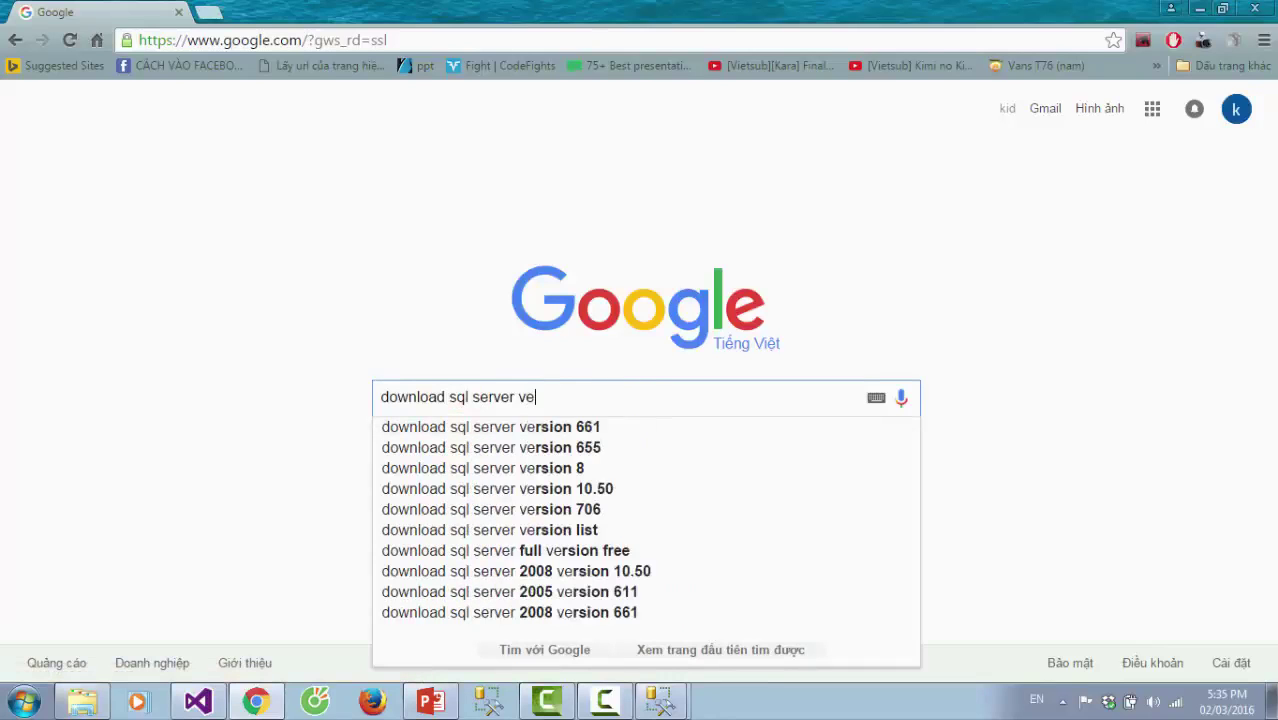
{"action": "type", "text": "r"}
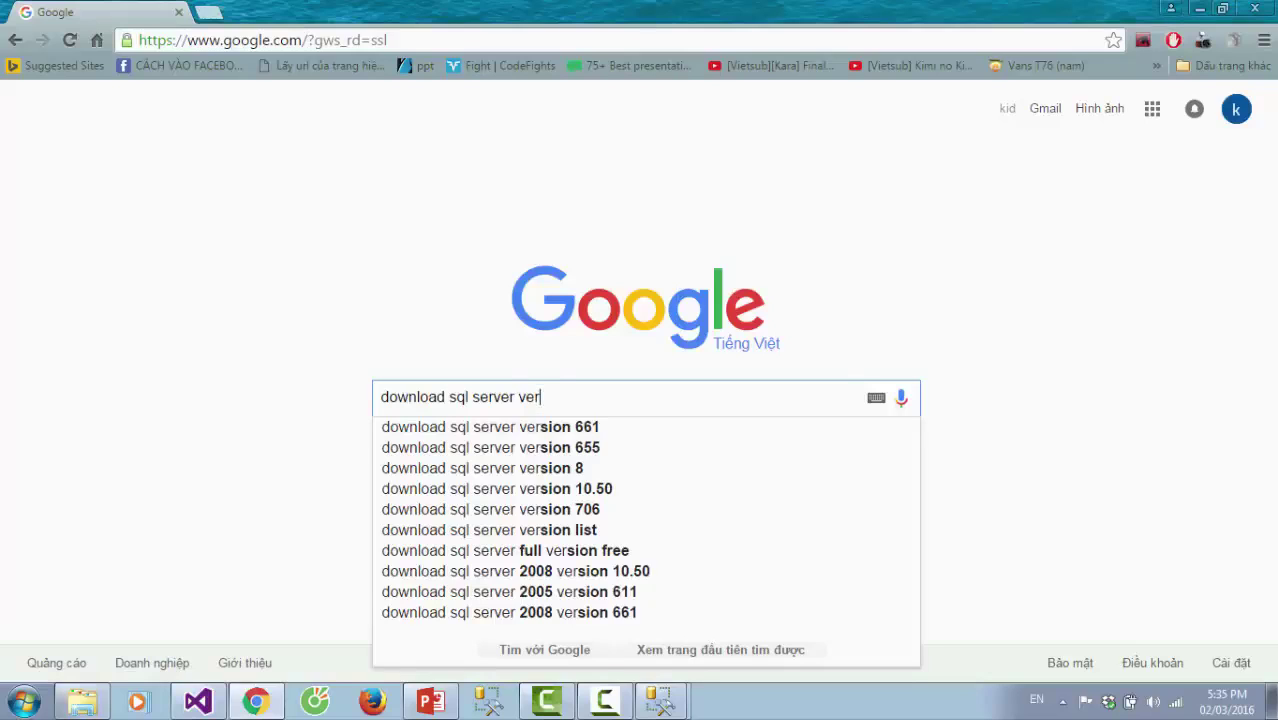
{"action": "type", "text": "70"}
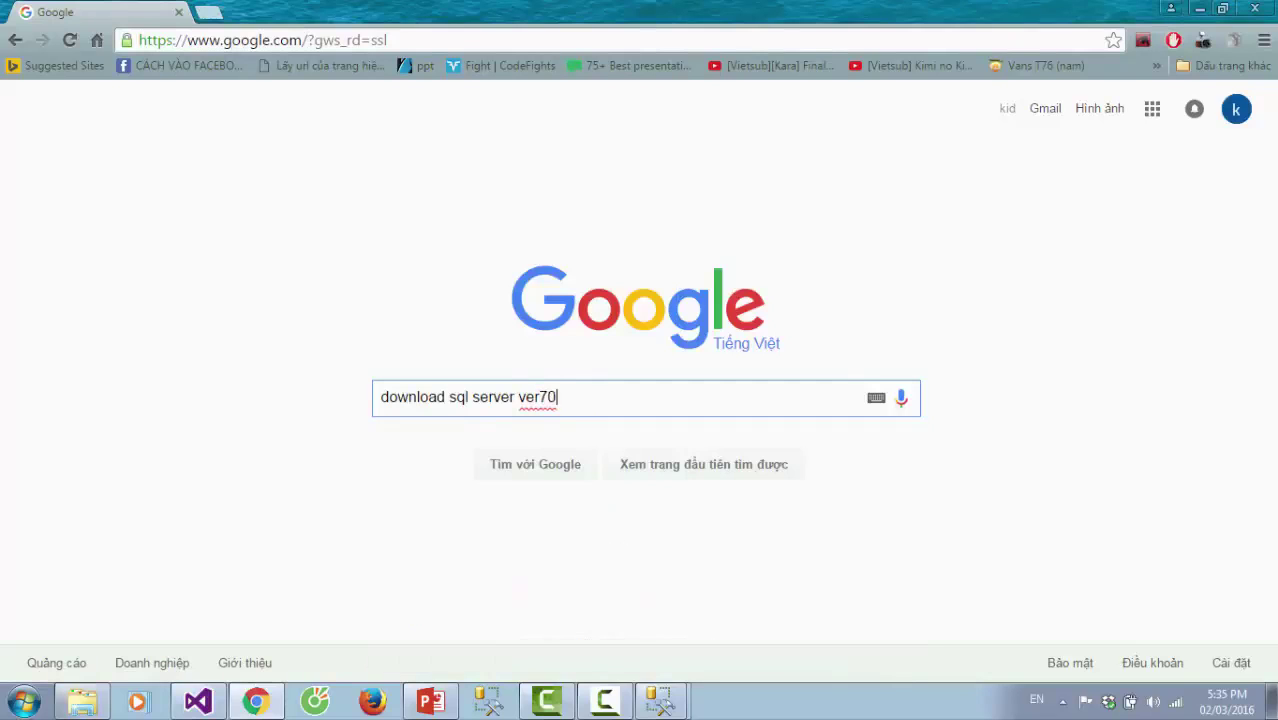
{"action": "key", "text": "BackSpace"}
{"action": "key", "text": "BackSpace"}
{"action": "type", "text": "sion"}
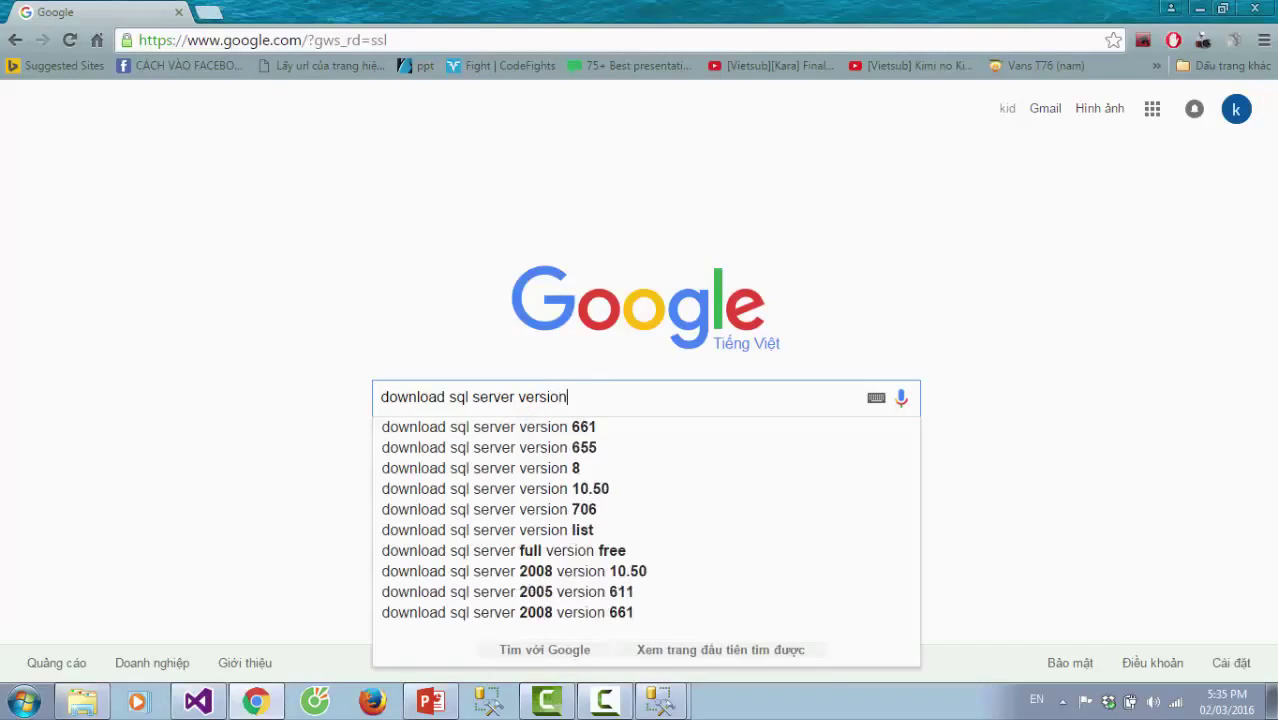
{"action": "key", "text": "alt+Tab"}
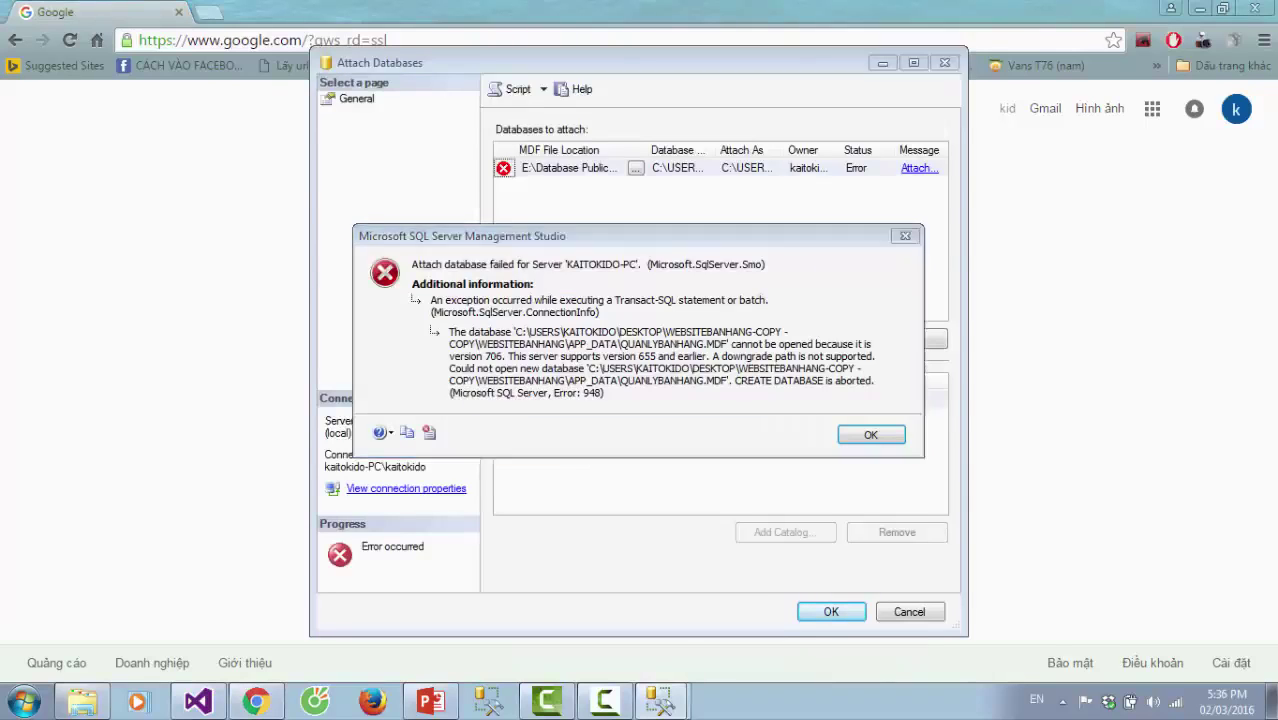
{"action": "key", "text": "alt+Tab"}
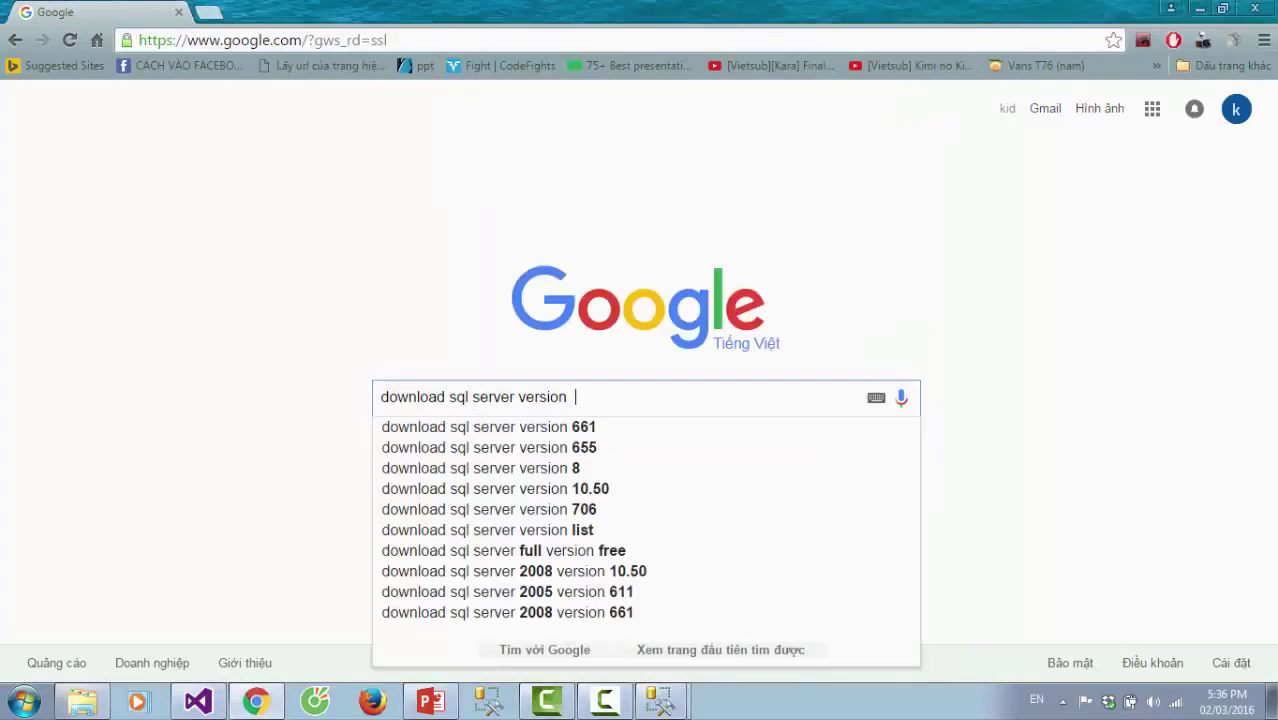
{"action": "type", "text": "706"}
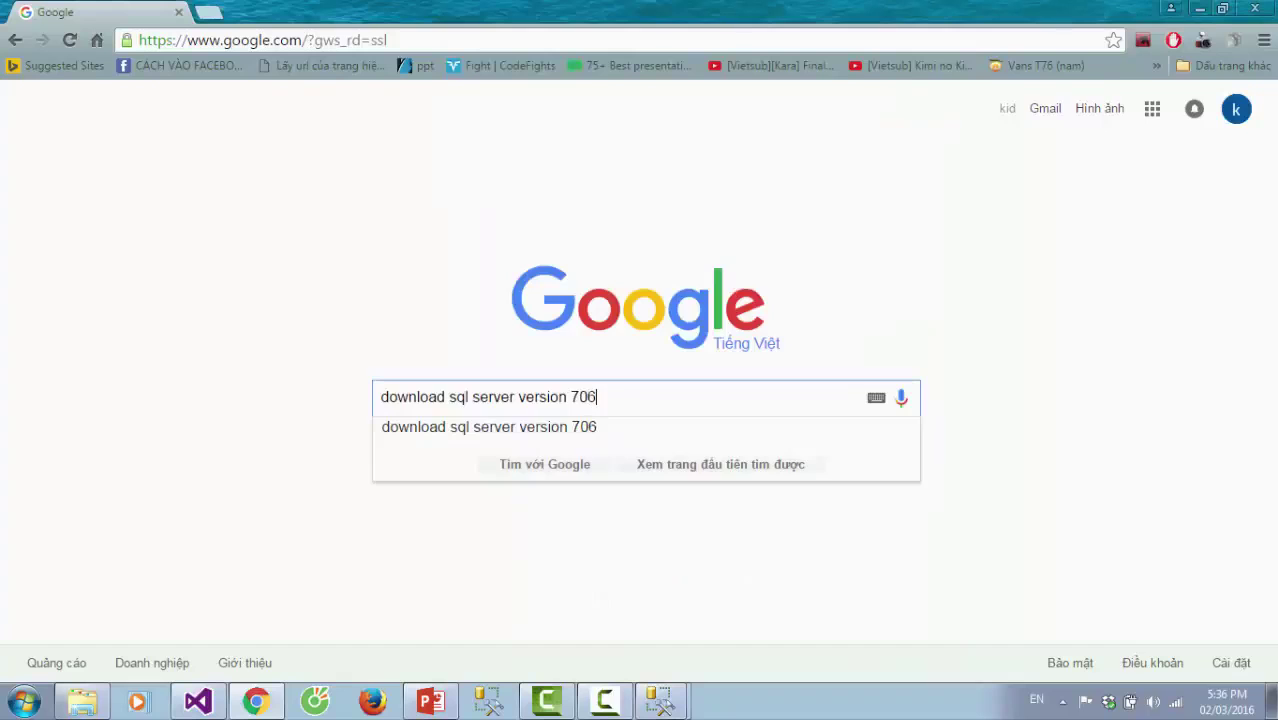
{"action": "key", "text": "Return"}
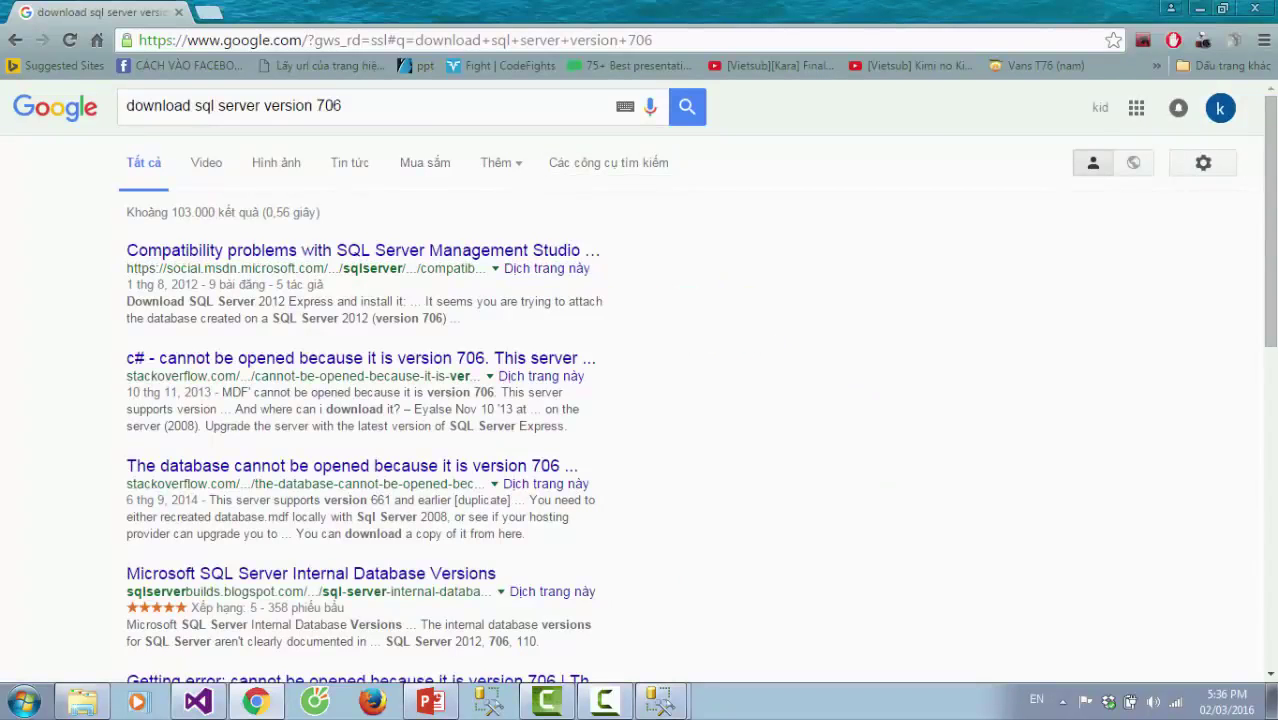
Open the stackoverflow.com result on the version 706 error and scroll to its two answers.
{"action": "left_click", "coordinate": [360, 358]}
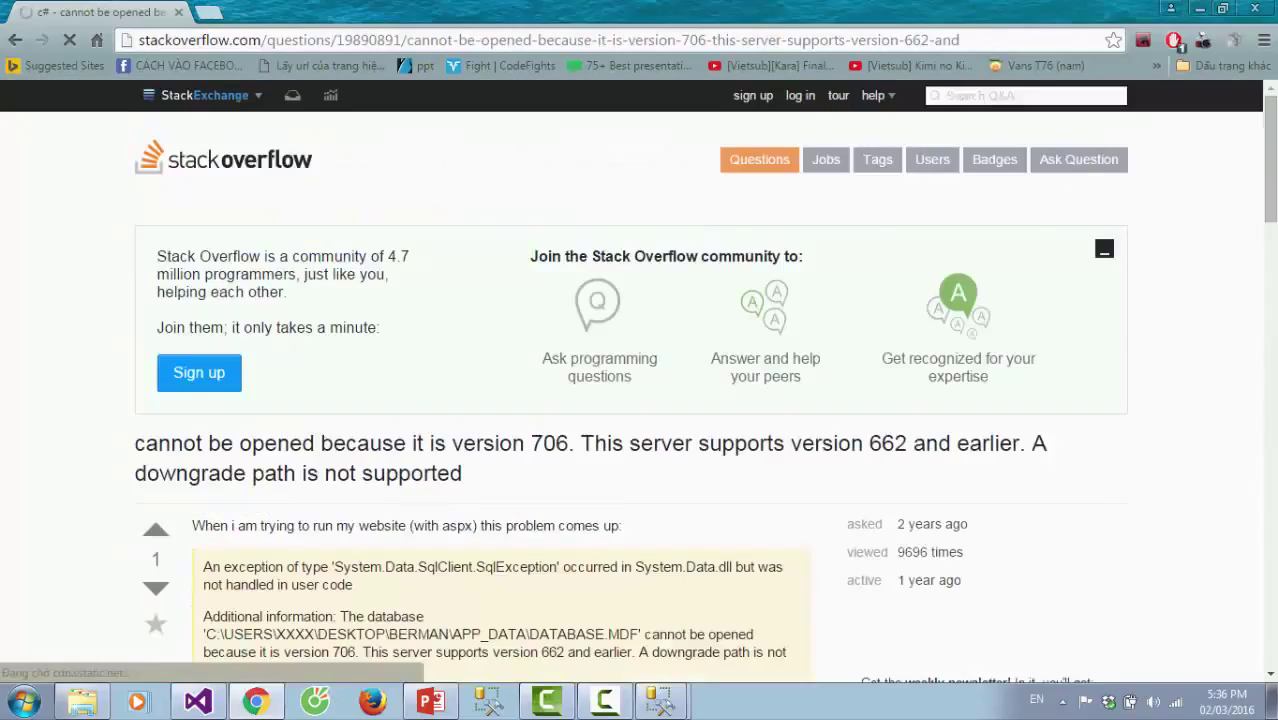
{"action": "scroll", "coordinate": [480, 380], "scroll_direction": "down", "scroll_amount": 7}
{"action": "scroll", "coordinate": [480, 380], "scroll_direction": "down", "scroll_amount": 1}
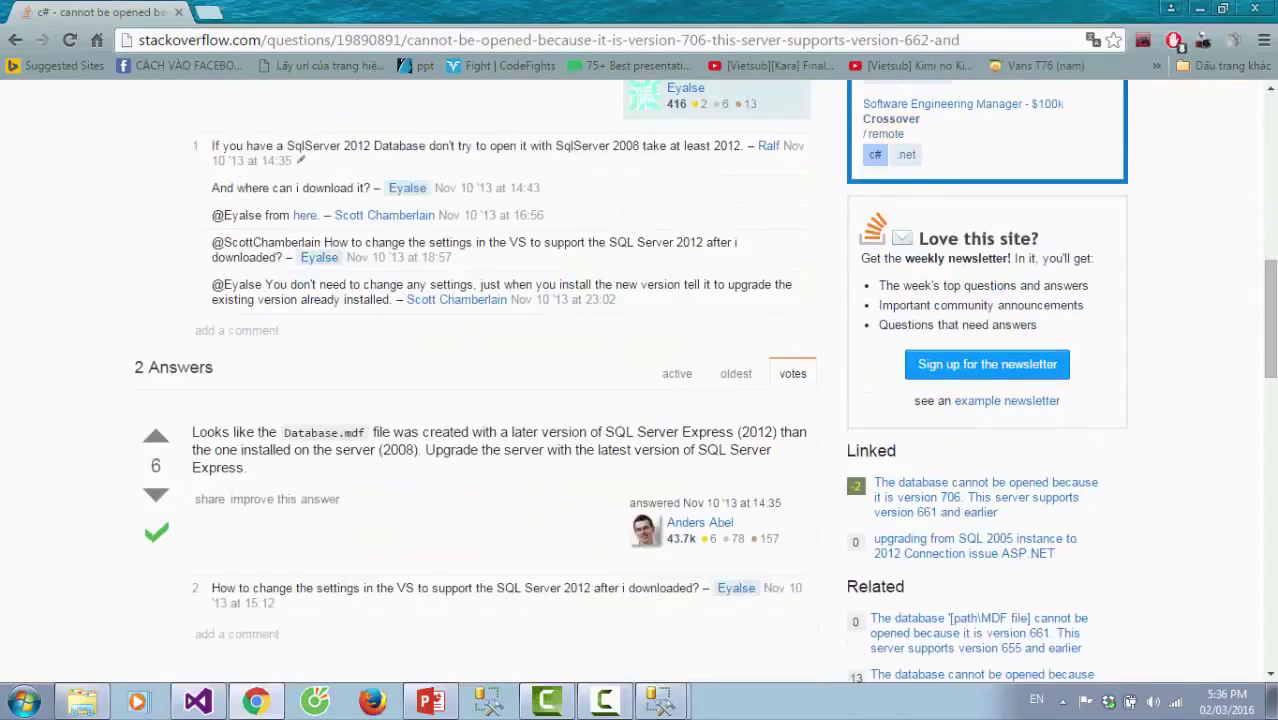
{"action": "scroll", "coordinate": [480, 380], "scroll_direction": "down", "scroll_amount": 2}
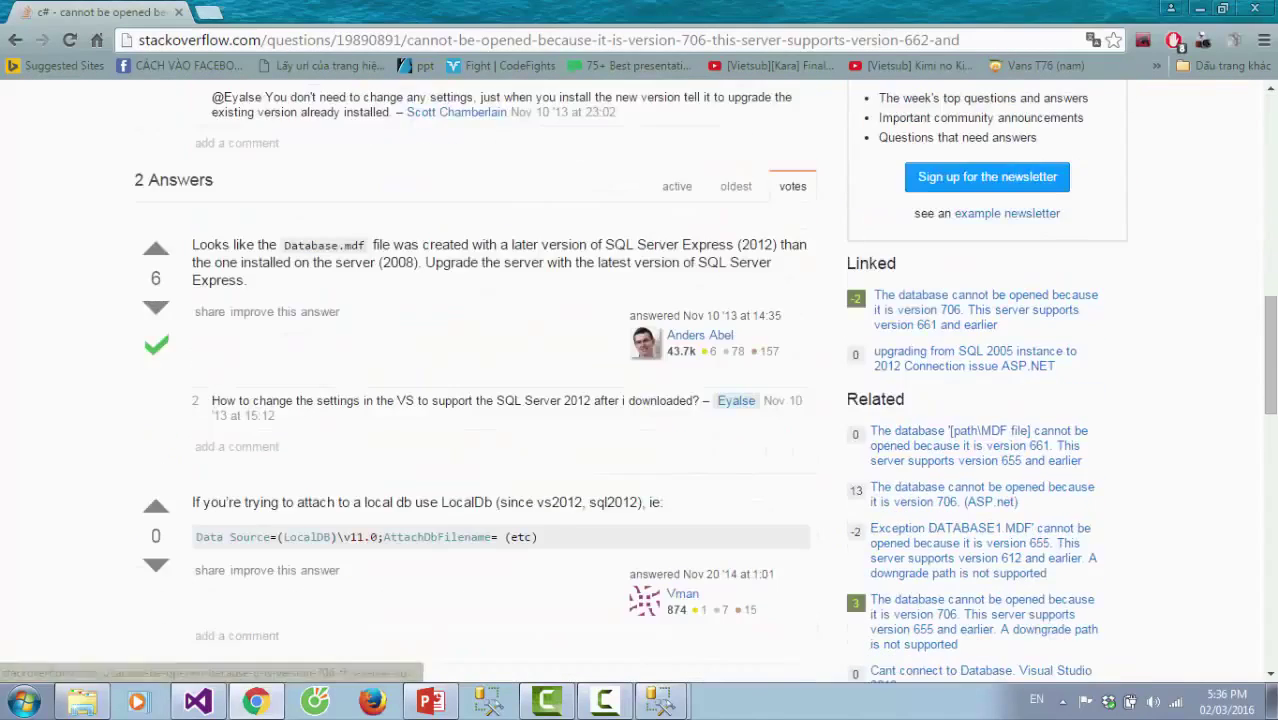
{"action": "scroll", "coordinate": [480, 380], "scroll_direction": "down", "scroll_amount": 2}
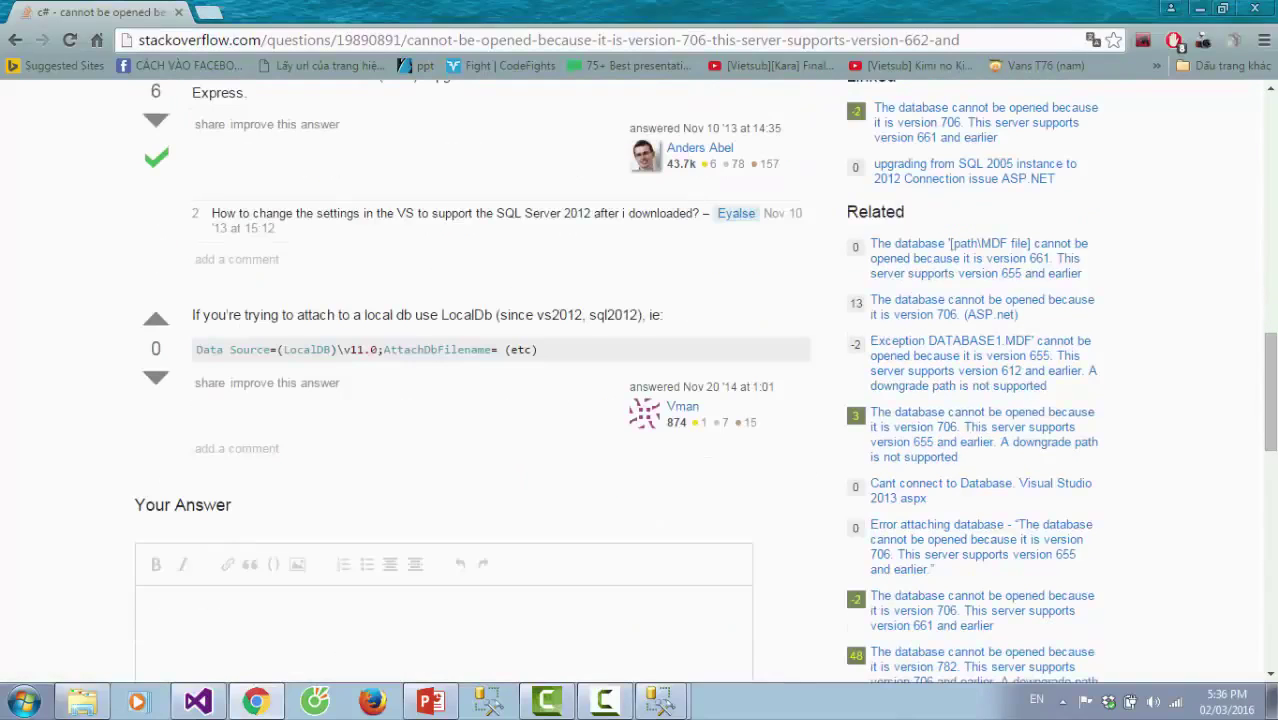
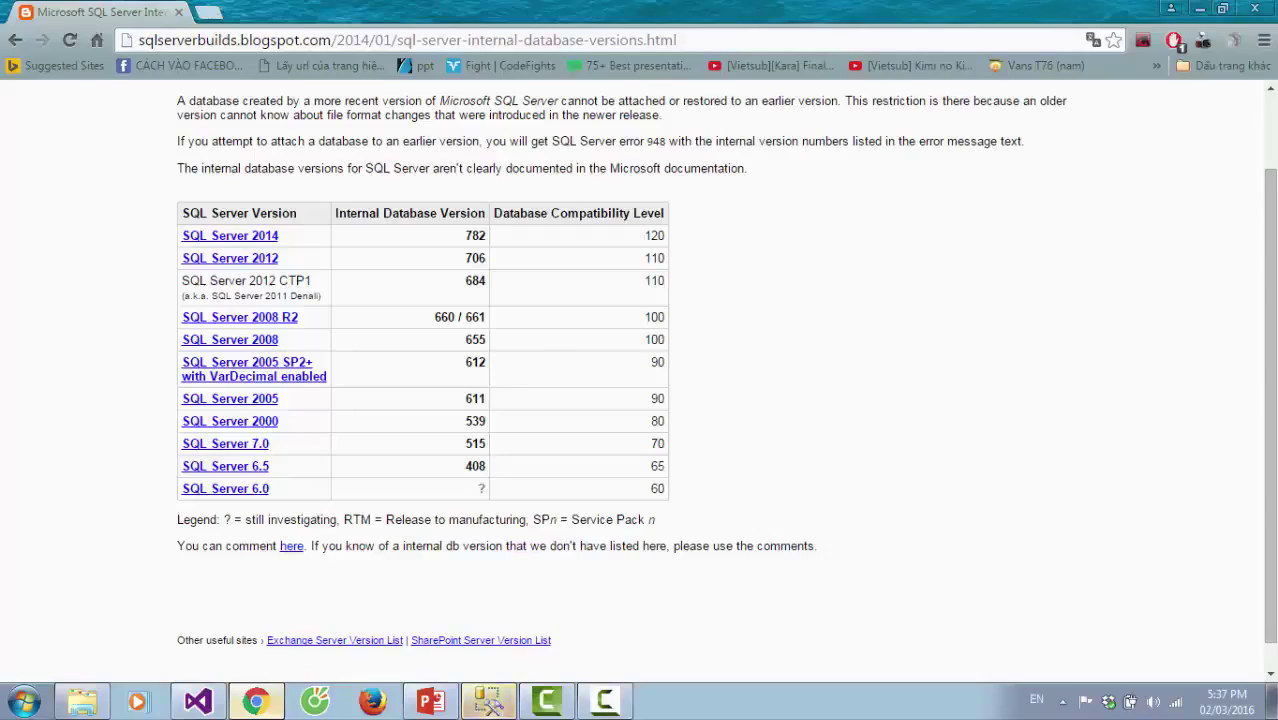
Highlight the 660 / 661 and 706 version values, then switch to SQL Server Management Studio.
{"action": "left_click_drag", "start_coordinate": [433, 317], "coordinate": [488, 317]}
{"action": "double_click", "coordinate": [475, 258]}
{"action": "double_click", "coordinate": [475, 258]}
{"action": "left_click", "coordinate": [1199, 8]}
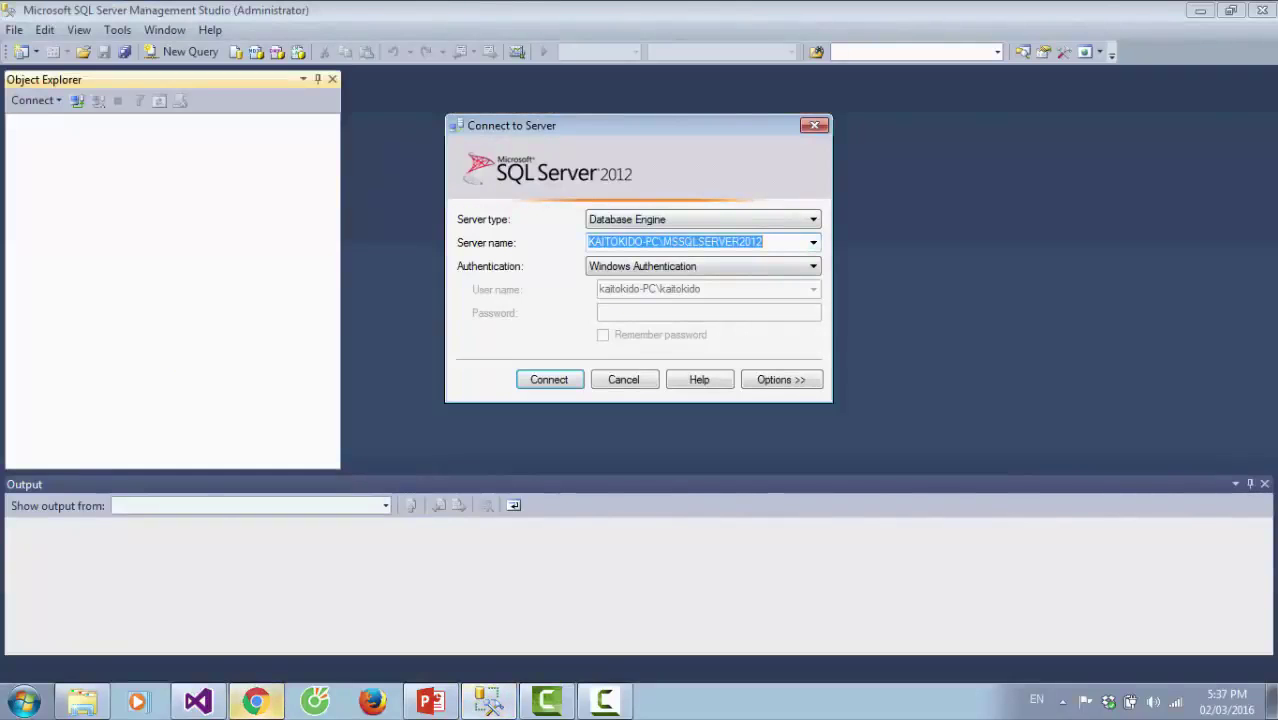
In Explorer, open E:\sql and inspect the MSSQLSERVER2012 instance folders.
{"action": "left_click", "coordinate": [82, 702]}
{"action": "left_click", "coordinate": [266, 533]}
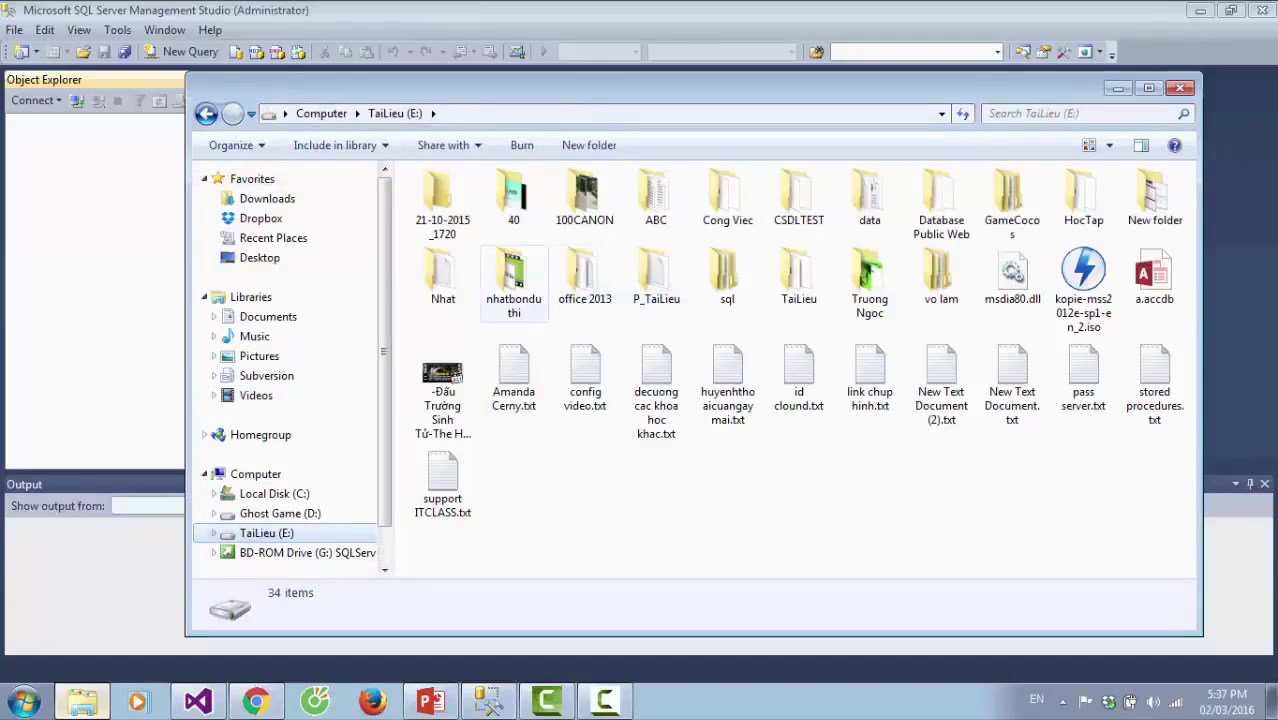
{"action": "double_click", "coordinate": [727, 278]}
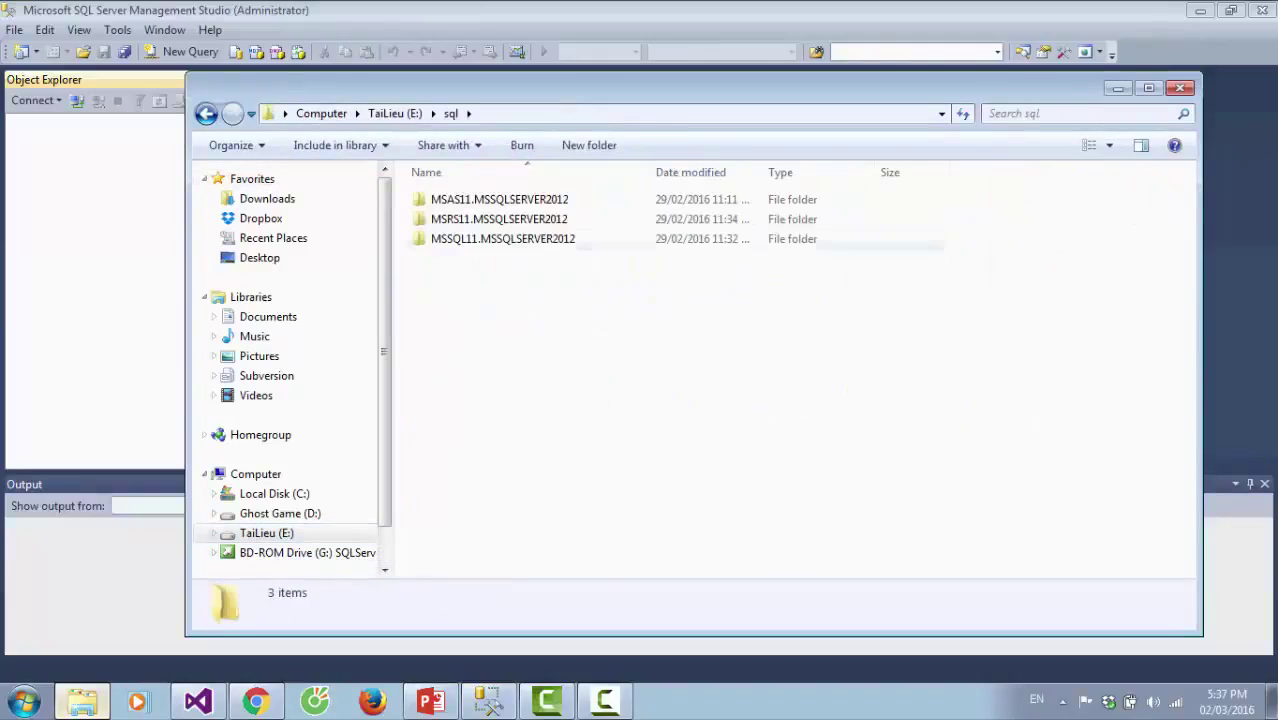
{"action": "left_click", "coordinate": [700, 239]}
{"action": "left_click_drag", "start_coordinate": [750, 306], "coordinate": [687, 184]}
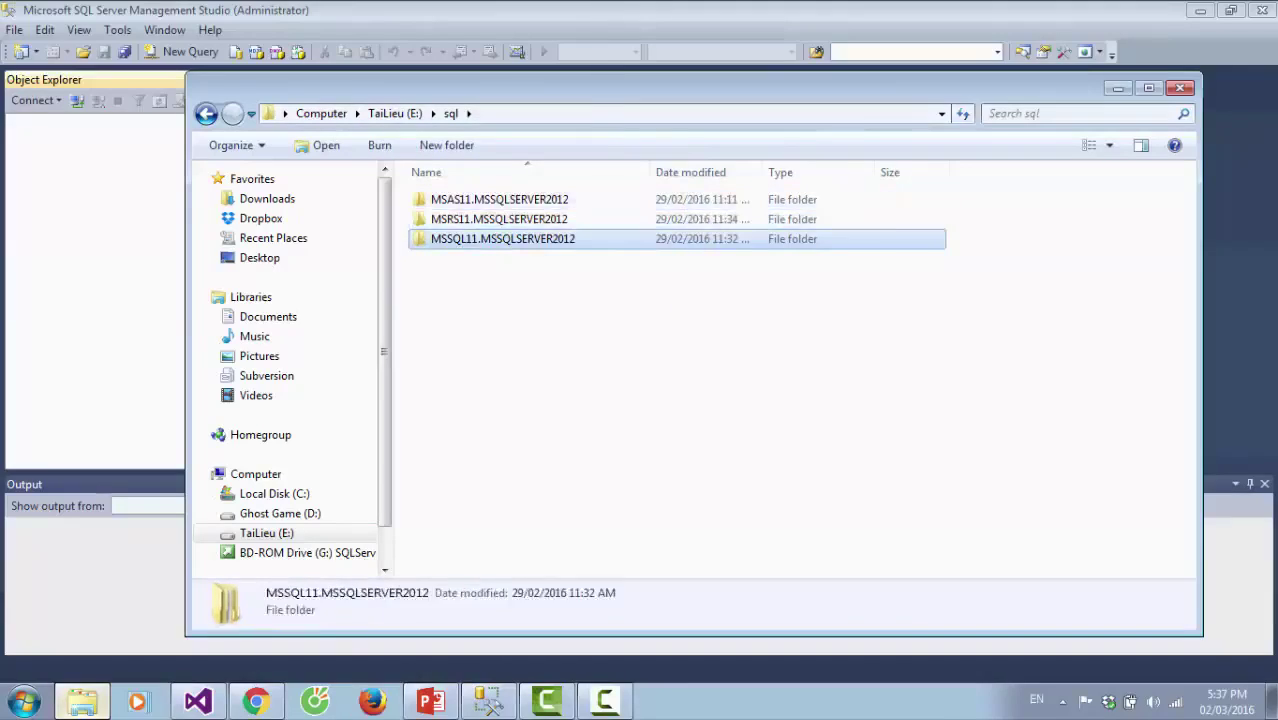
{"action": "left_click", "coordinate": [700, 239]}
{"action": "key", "text": "Up"}
{"action": "key", "text": "Up"}
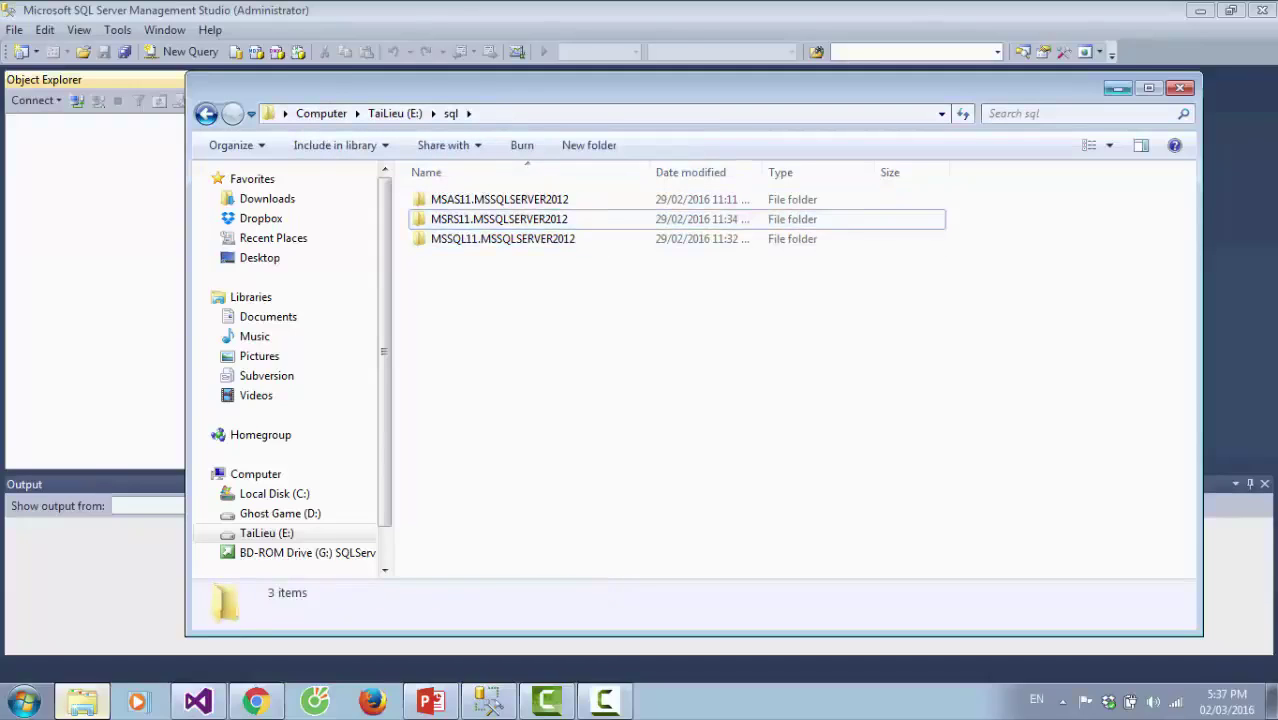
Compare the server name with the MSSQL11.MSSQLSERVER2012 folder and connect to the instance.
{"action": "left_click", "coordinate": [1118, 88]}
{"action": "left_click_drag", "start_coordinate": [762, 241], "coordinate": [693, 241]}
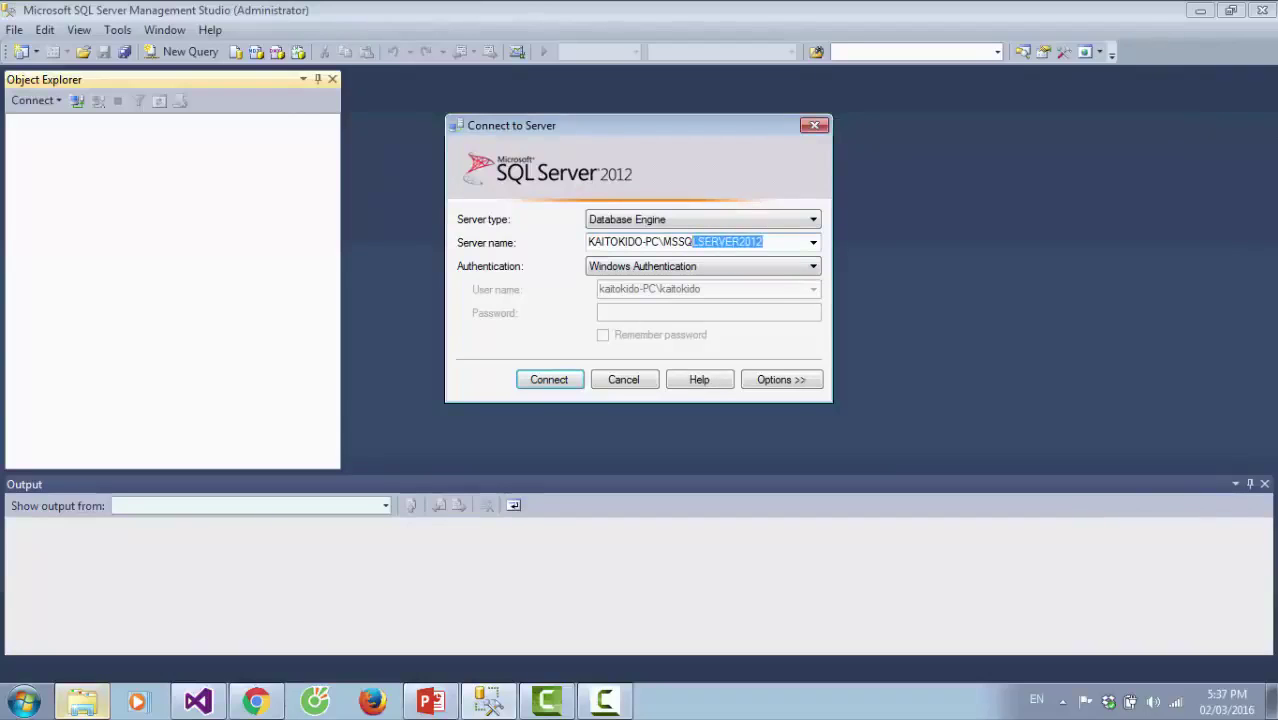
{"action": "left_click", "coordinate": [82, 701]}
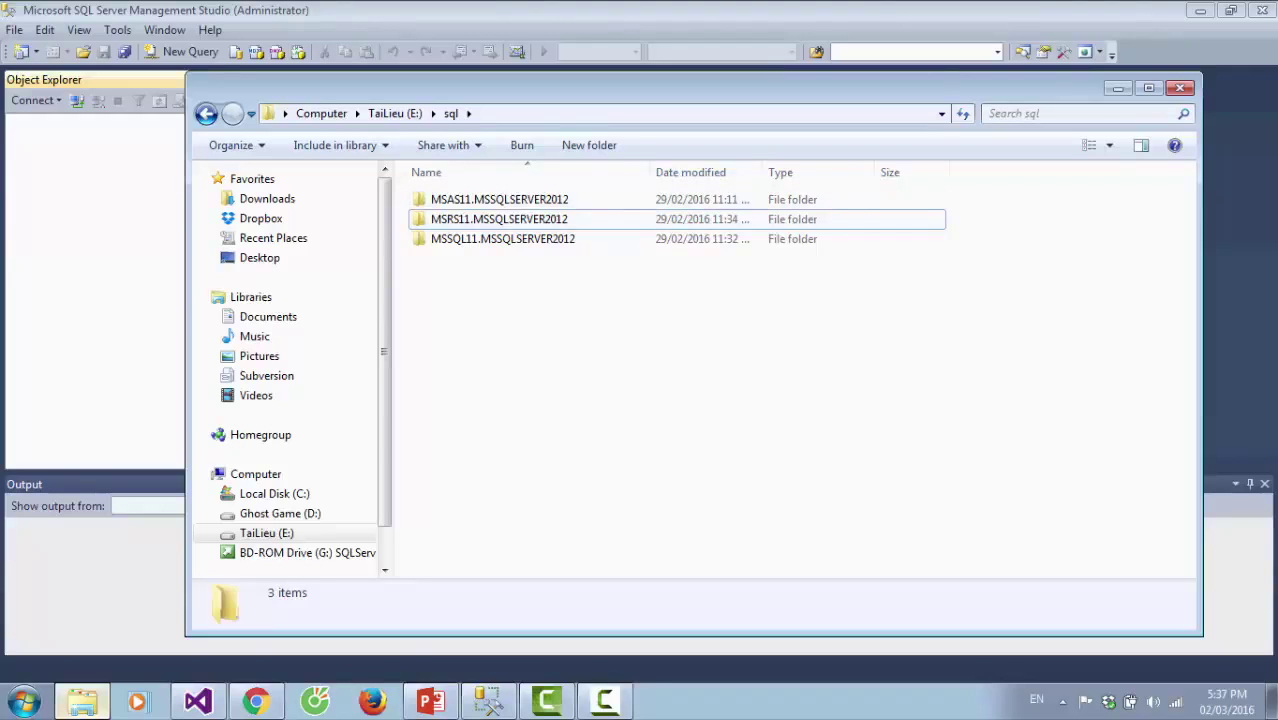
{"action": "left_click_drag", "start_coordinate": [600, 88], "coordinate": [1092, 104]}
{"action": "left_click", "coordinate": [1040, 235]}
{"action": "left_click", "coordinate": [1040, 255]}
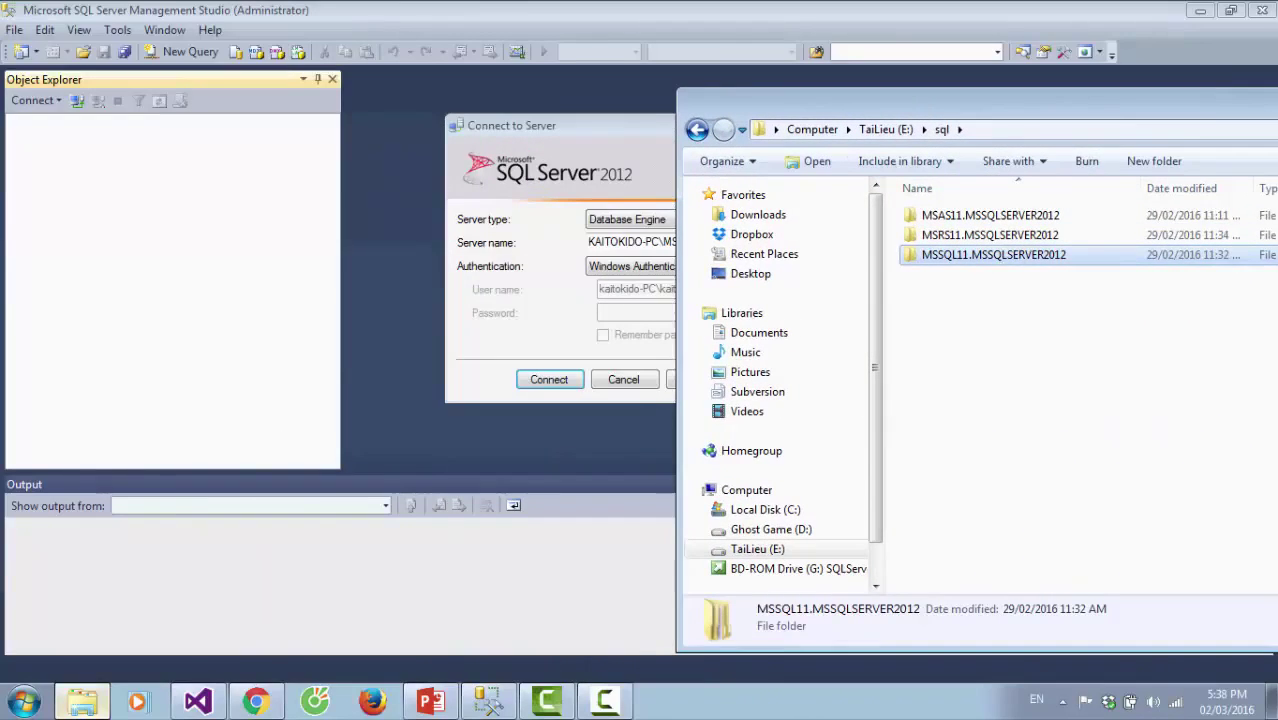
{"action": "left_click_drag", "start_coordinate": [900, 100], "coordinate": [392, 104]}
{"action": "key", "text": "alt+Tab"}
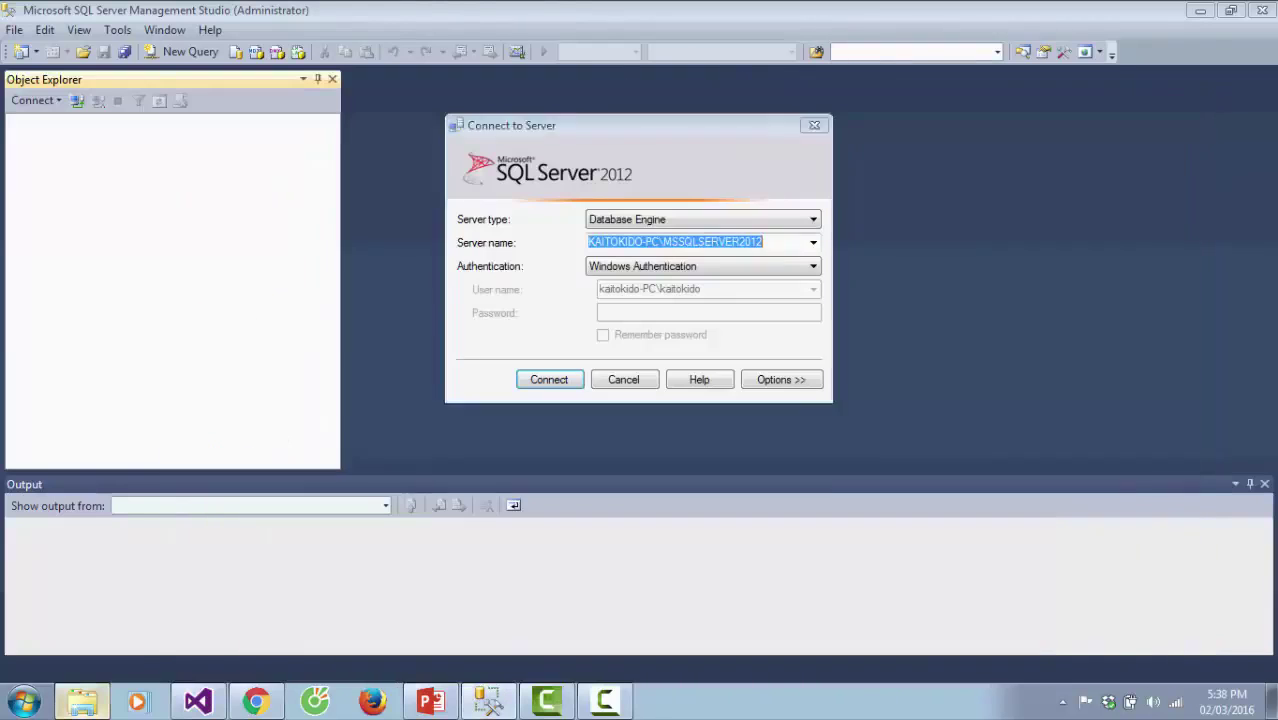
{"action": "key", "text": "Return"}
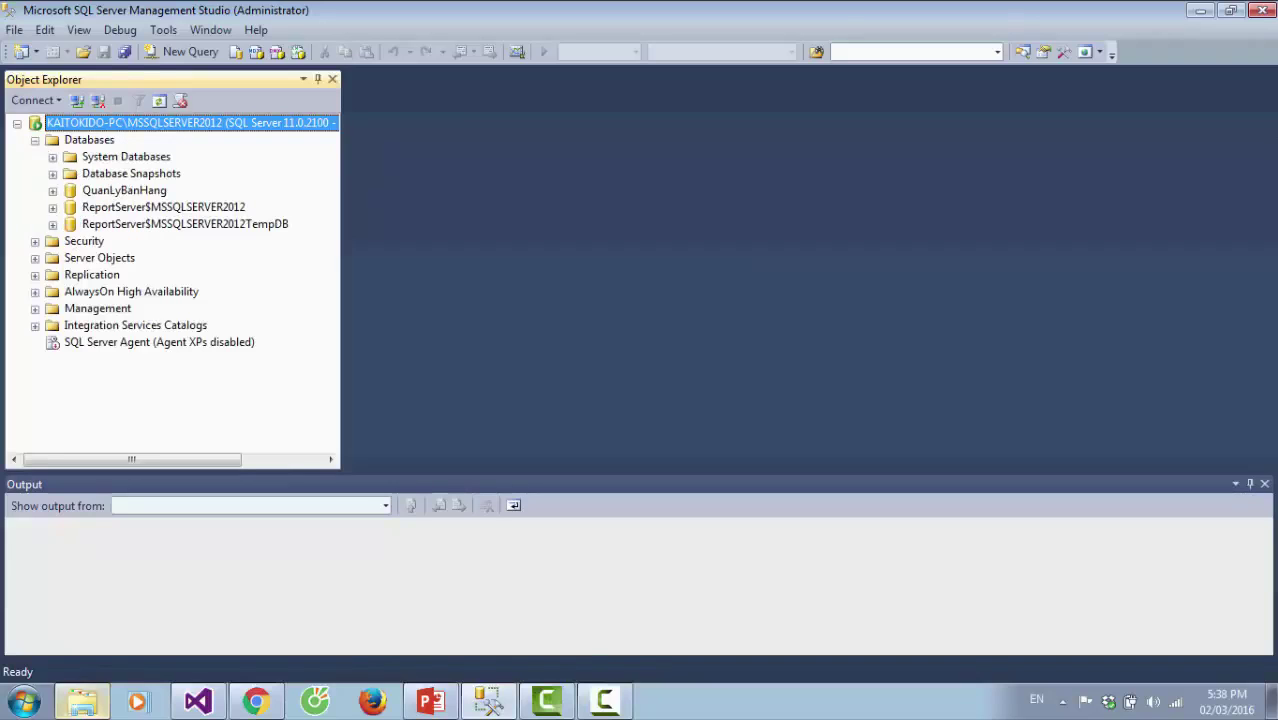
Detach the QuanLyBanHang database with Drop Connections ticked.
{"action": "left_click", "coordinate": [89, 140]}
{"action": "right_click", "coordinate": [108, 140]}
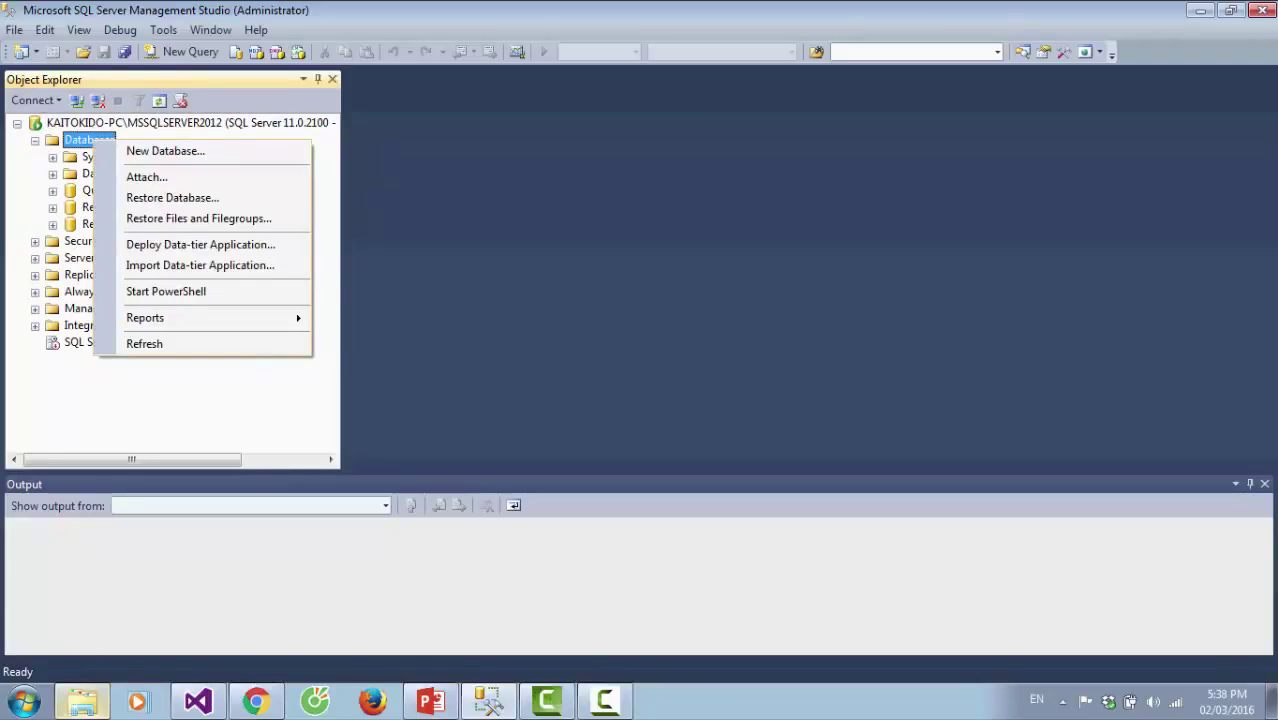
{"action": "left_click", "coordinate": [124, 190]}
{"action": "right_click", "coordinate": [82, 186]}
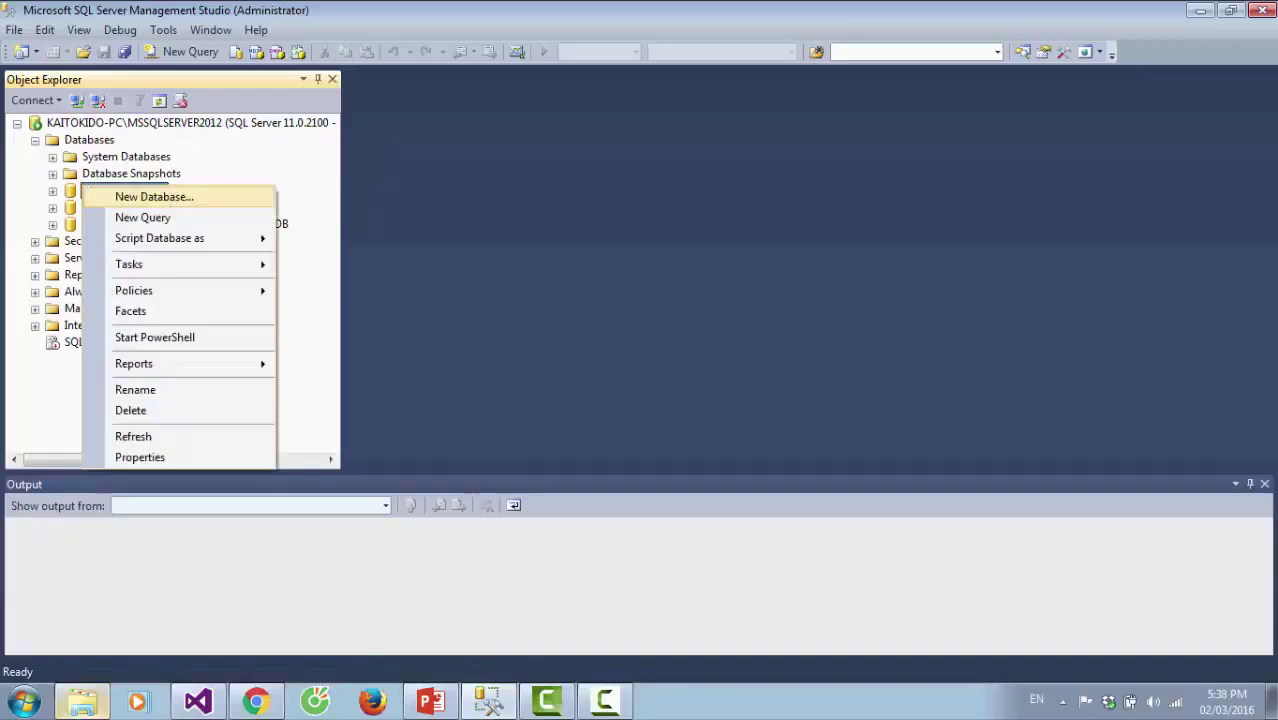
{"action": "mouse_move", "coordinate": [200, 264]}
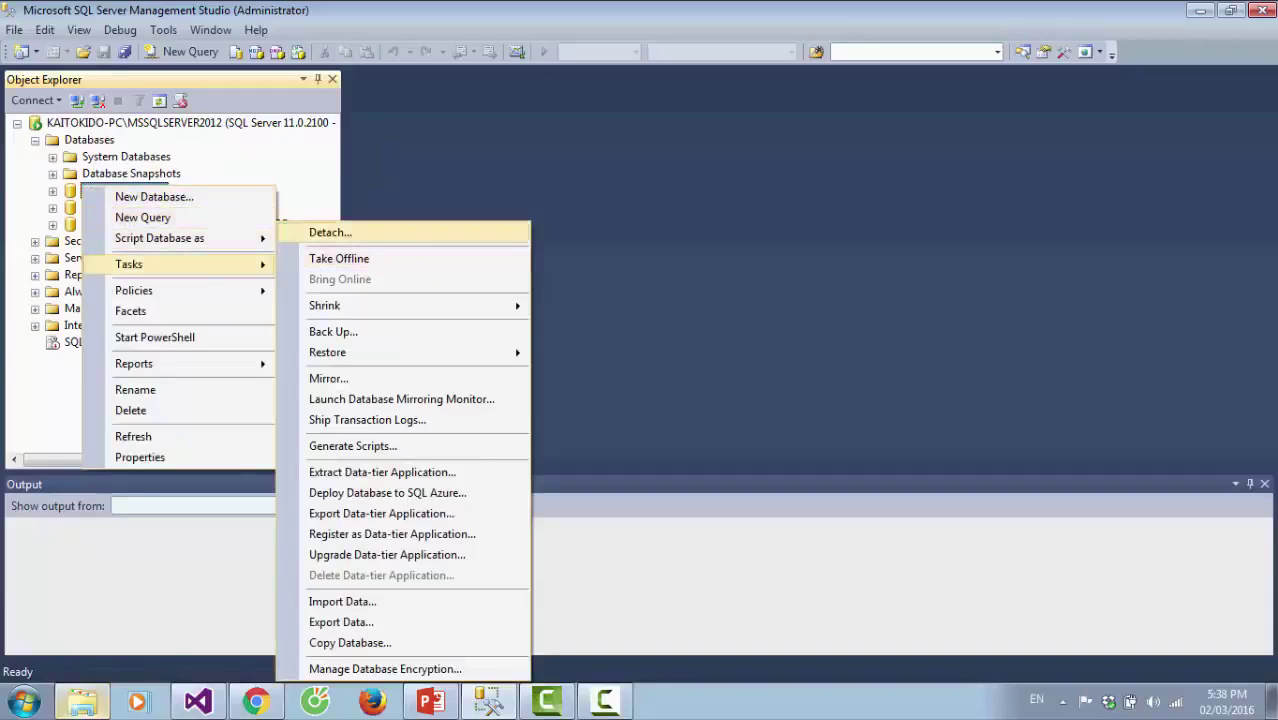
{"action": "left_click", "coordinate": [371, 228]}
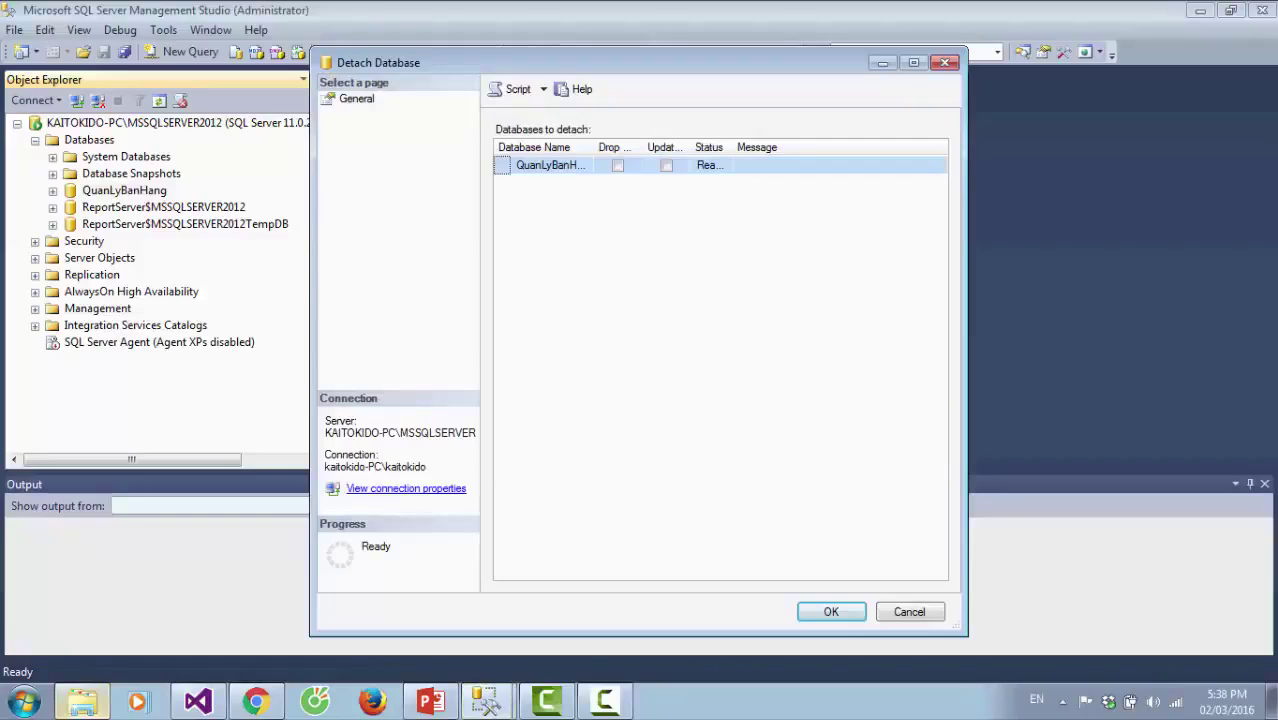
{"action": "left_click", "coordinate": [617, 165]}
{"action": "key", "text": "Return"}
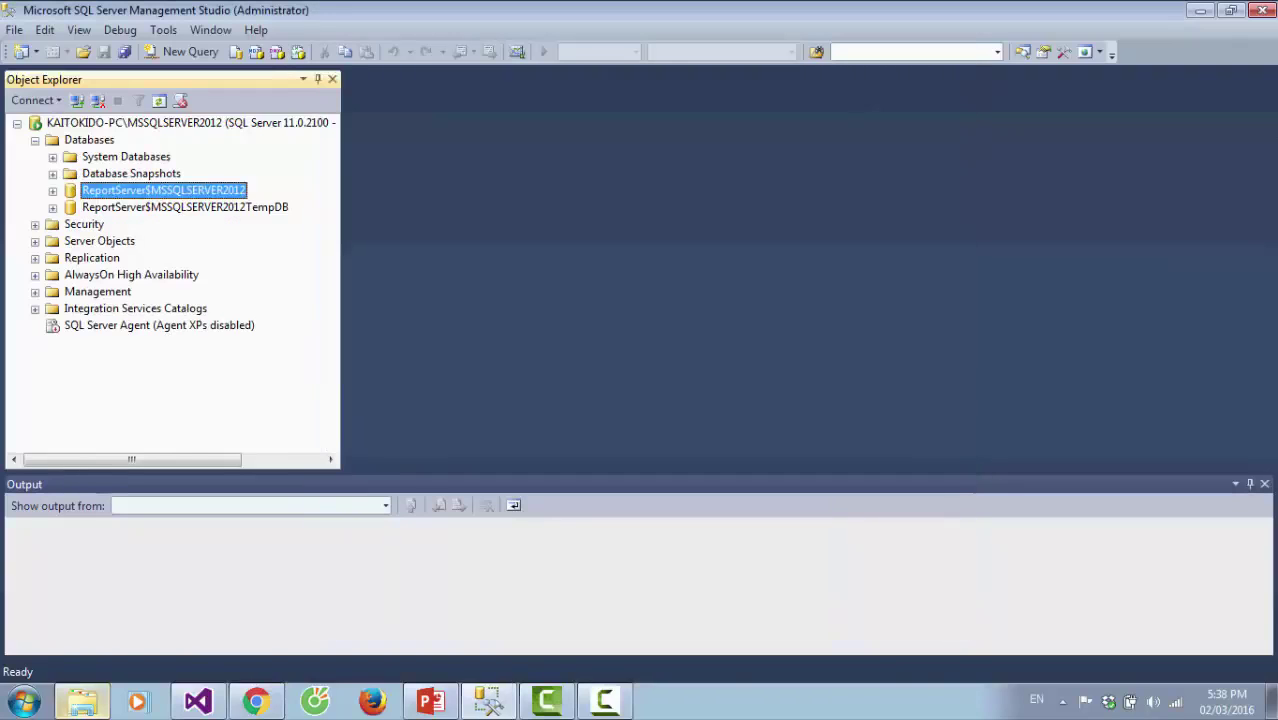
Attach QuanLyBanHang.mdf from E:\Database Public Web and select the new database entry.
{"action": "right_click", "coordinate": [90, 139]}
{"action": "left_click", "coordinate": [150, 170]}
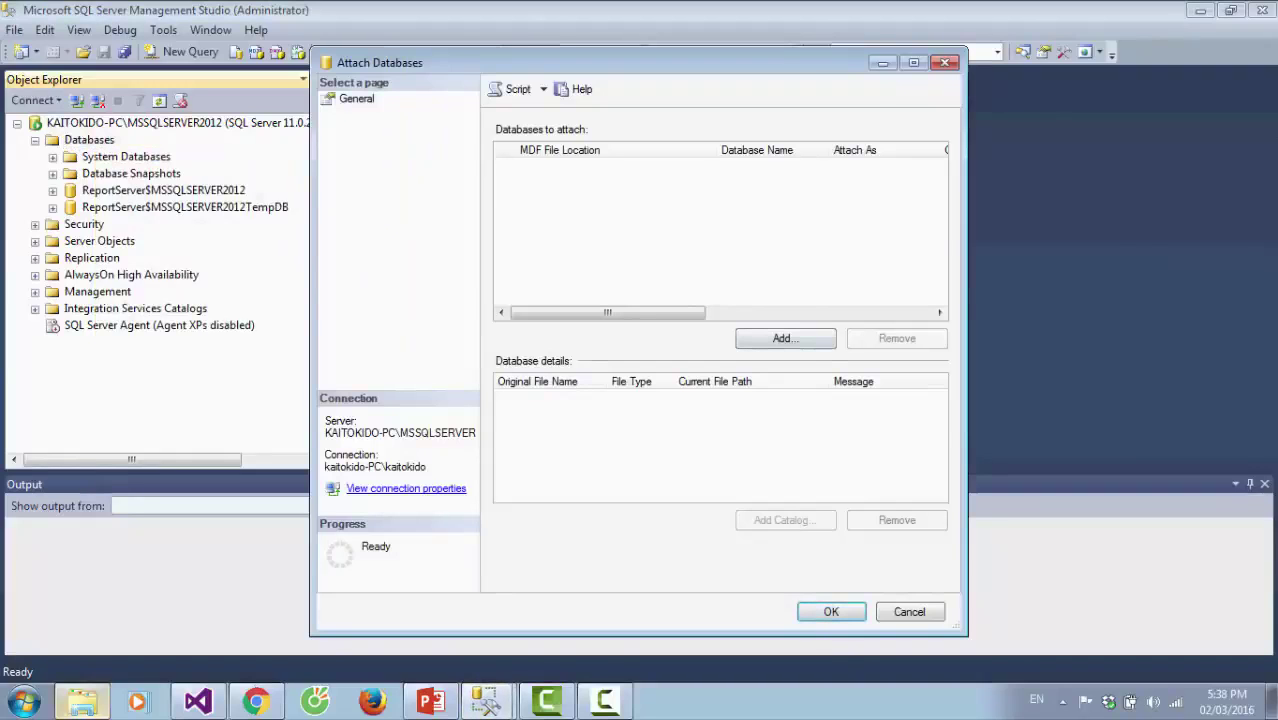
{"action": "left_click", "coordinate": [785, 338]}
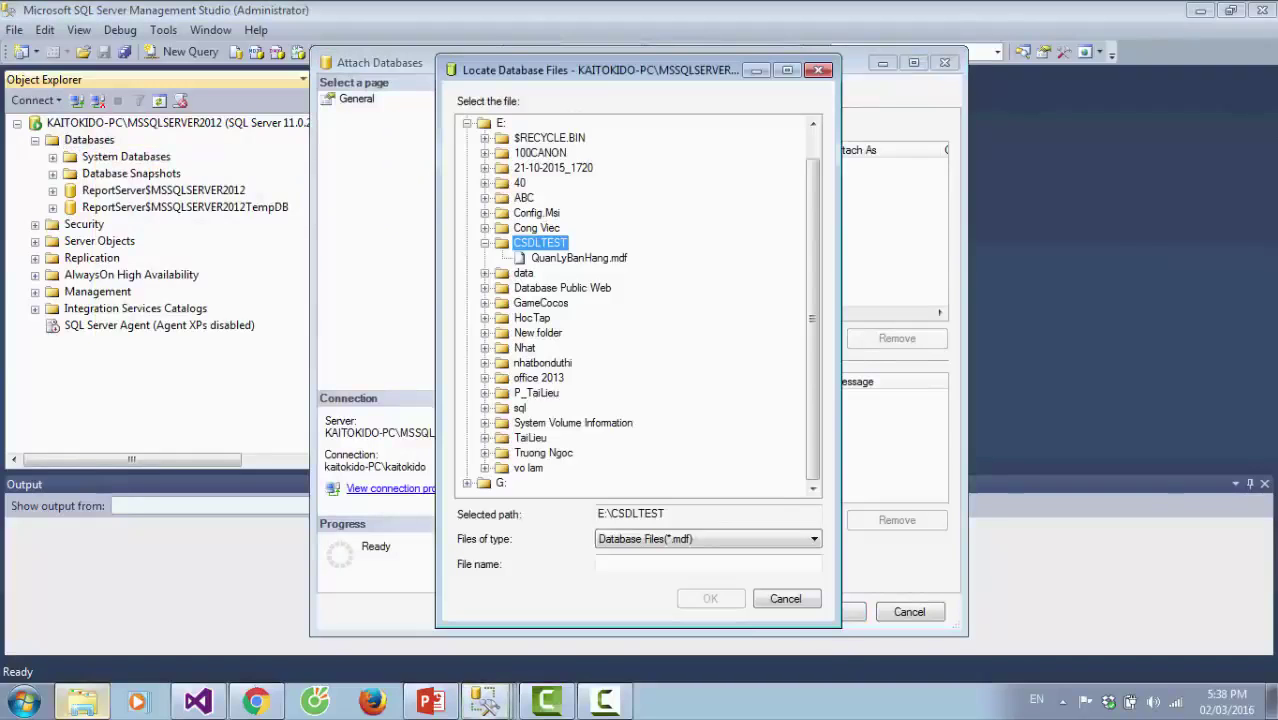
{"action": "left_click", "coordinate": [579, 258]}
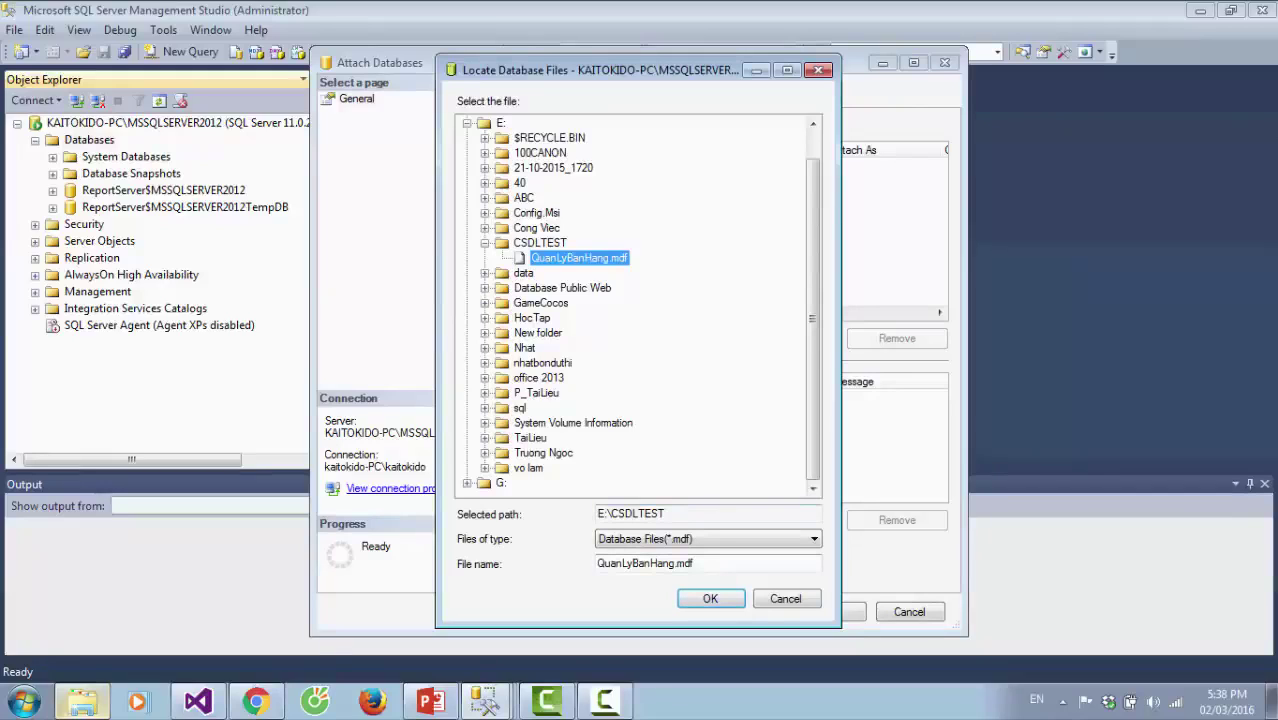
{"action": "left_click", "coordinate": [540, 243]}
{"action": "left_click", "coordinate": [485, 243]}
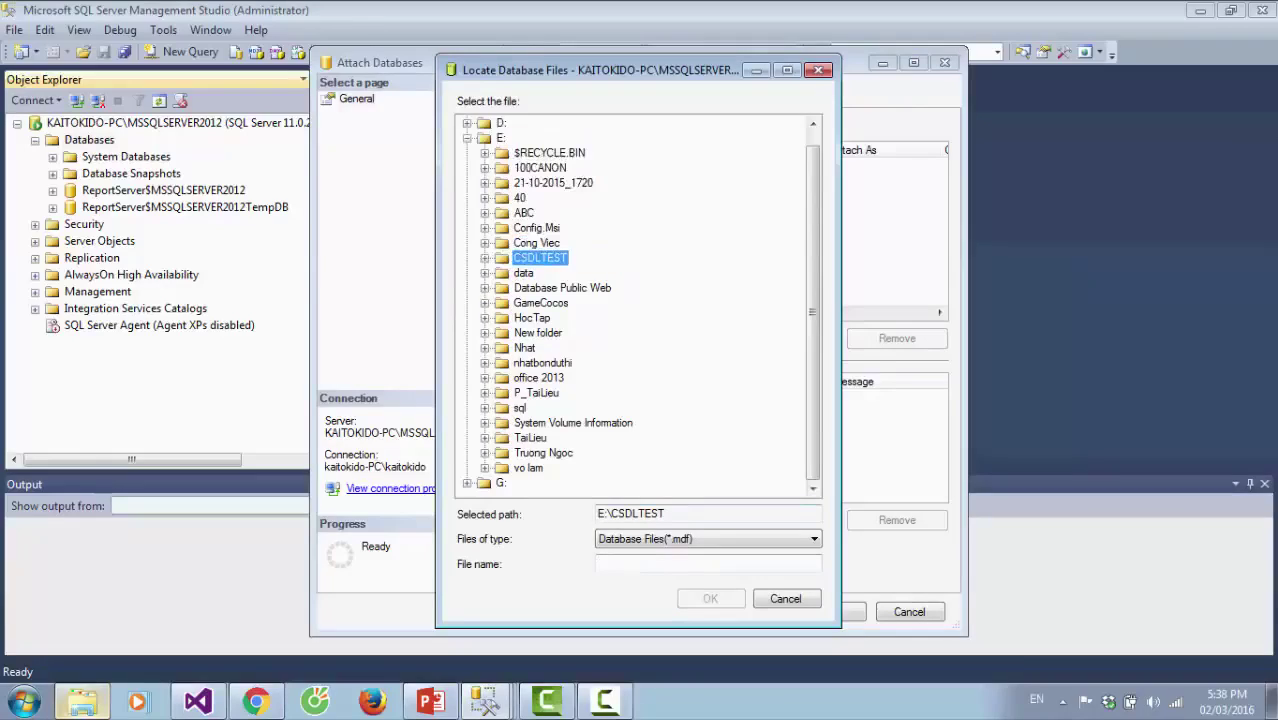
{"action": "left_click", "coordinate": [562, 288]}
{"action": "left_click", "coordinate": [578, 302]}
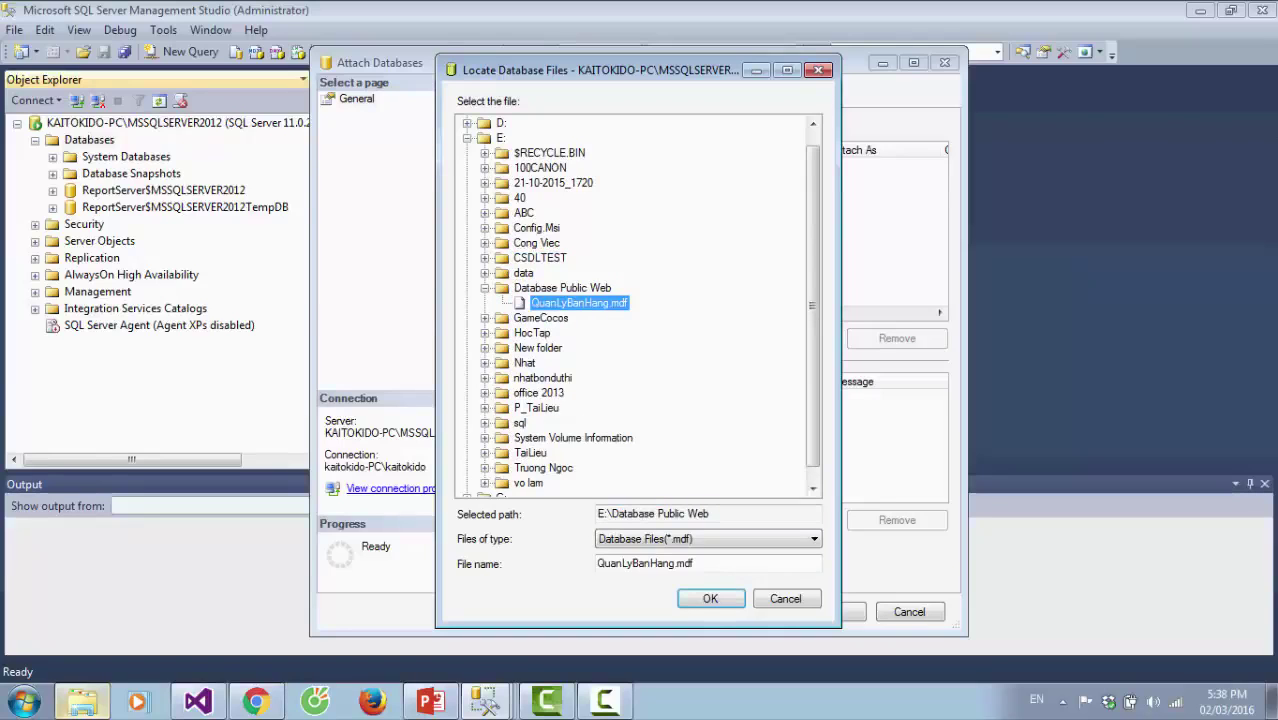
{"action": "left_click", "coordinate": [710, 598]}
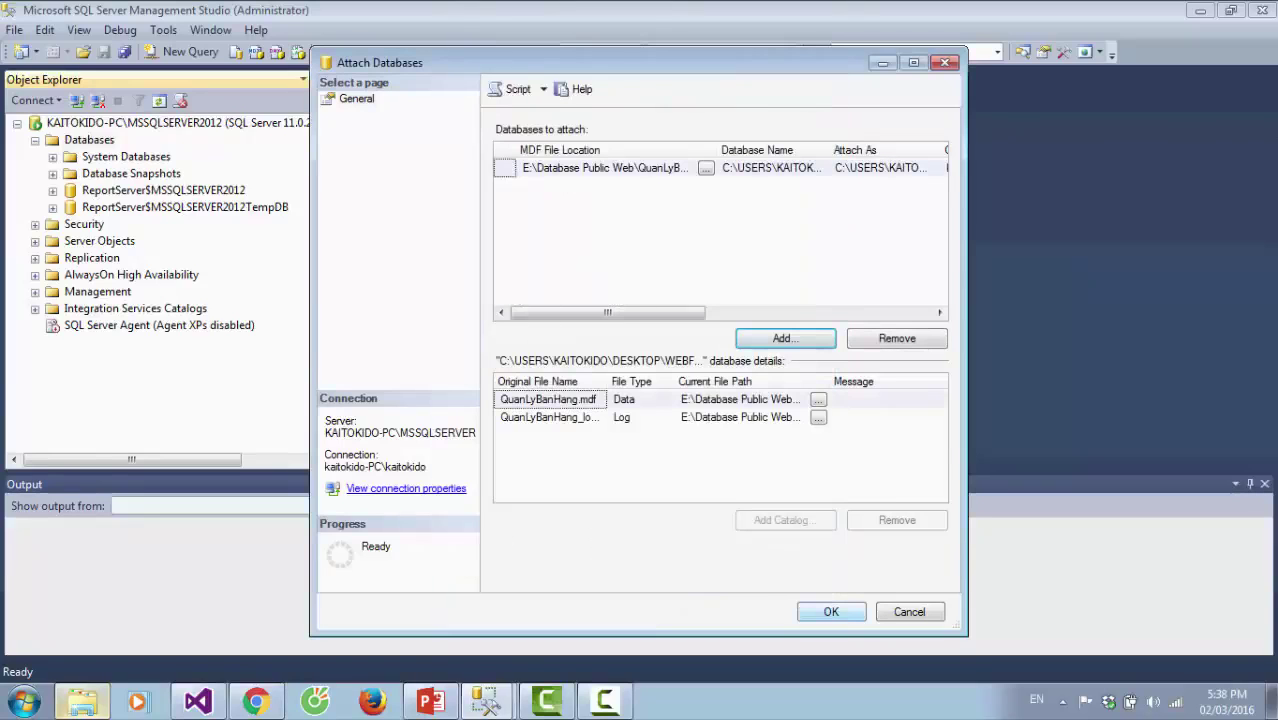
{"action": "left_click", "coordinate": [831, 612]}
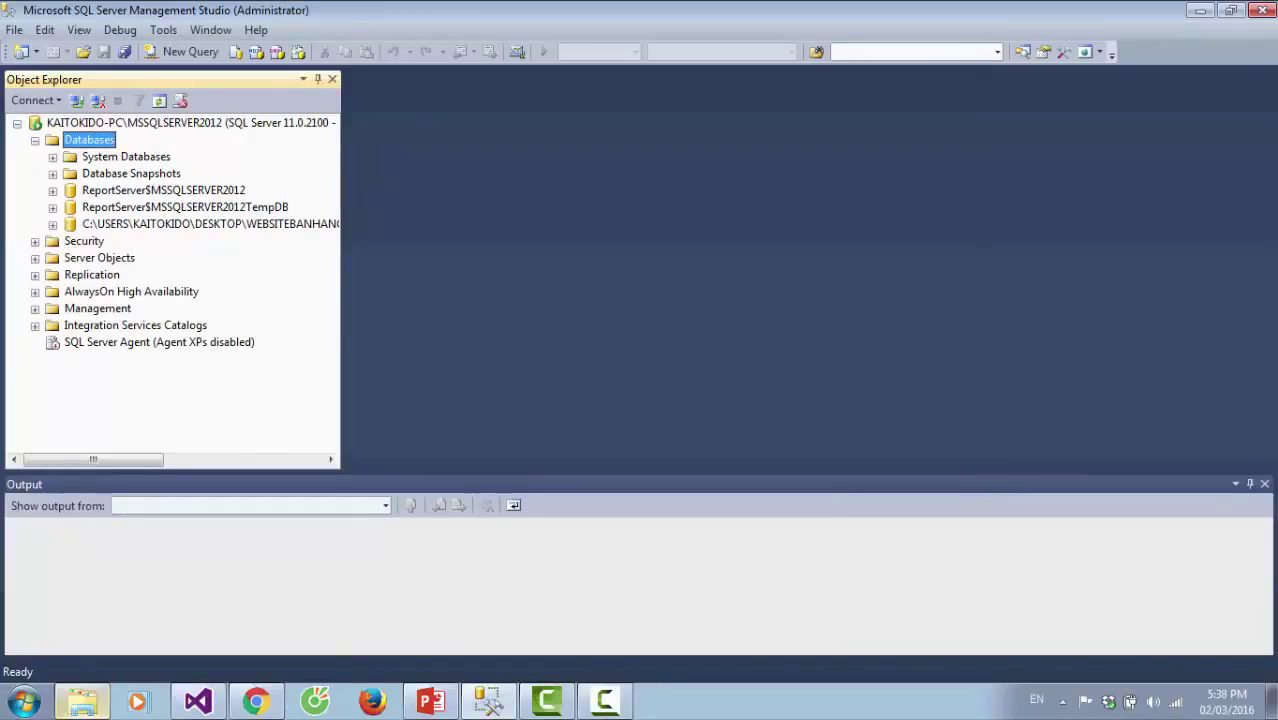
{"action": "left_click", "coordinate": [210, 224]}
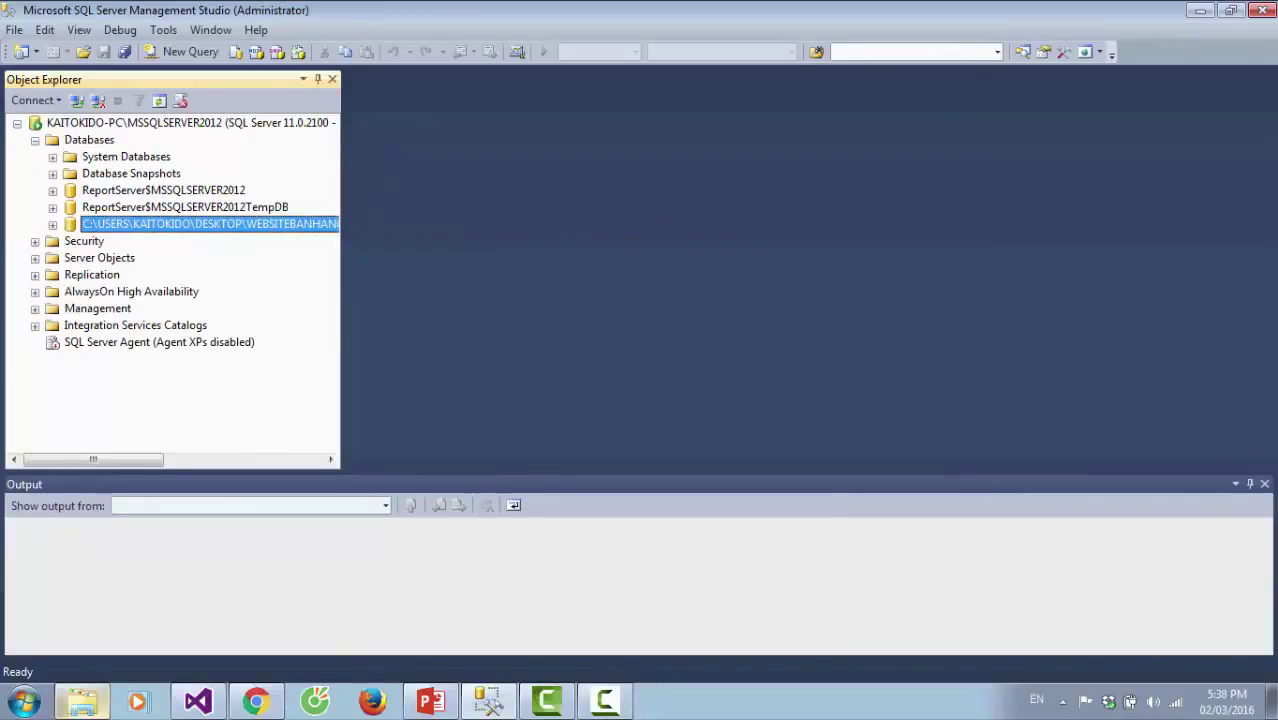
Go to drive E in Explorer and highlight the slide note about restricted access rights.
{"action": "left_click", "coordinate": [82, 701]}
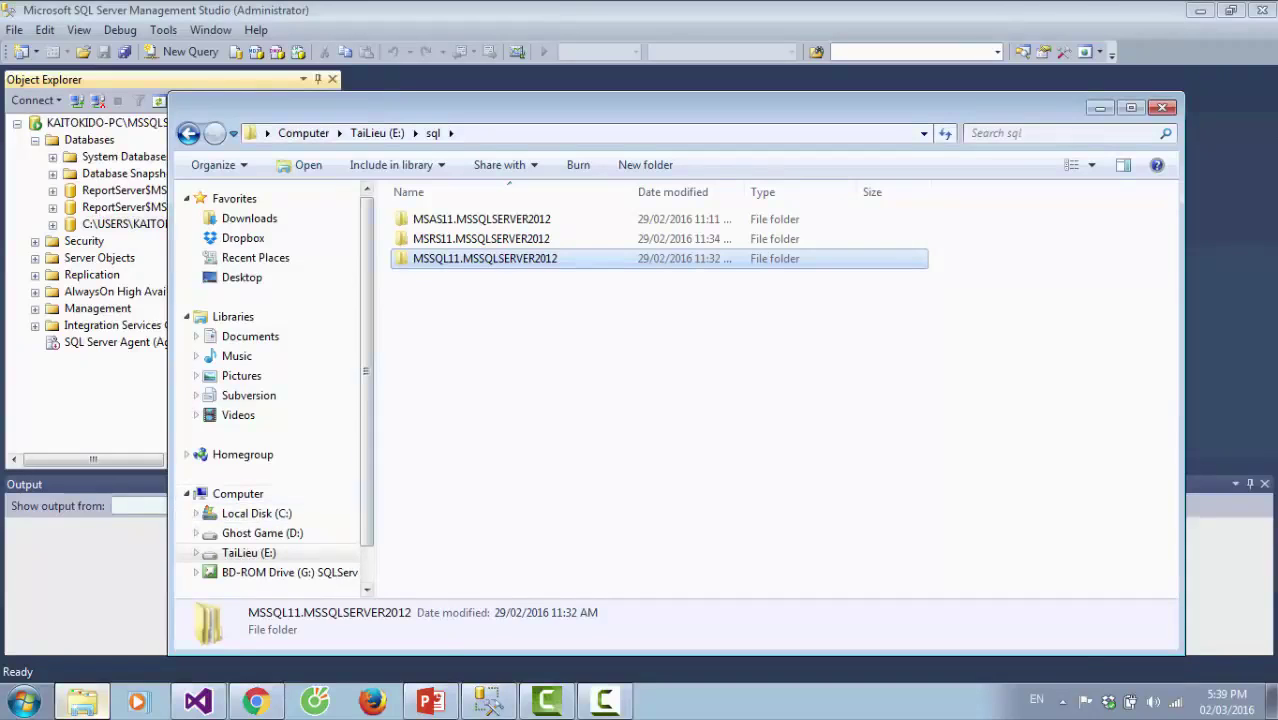
{"action": "left_click", "coordinate": [248, 553]}
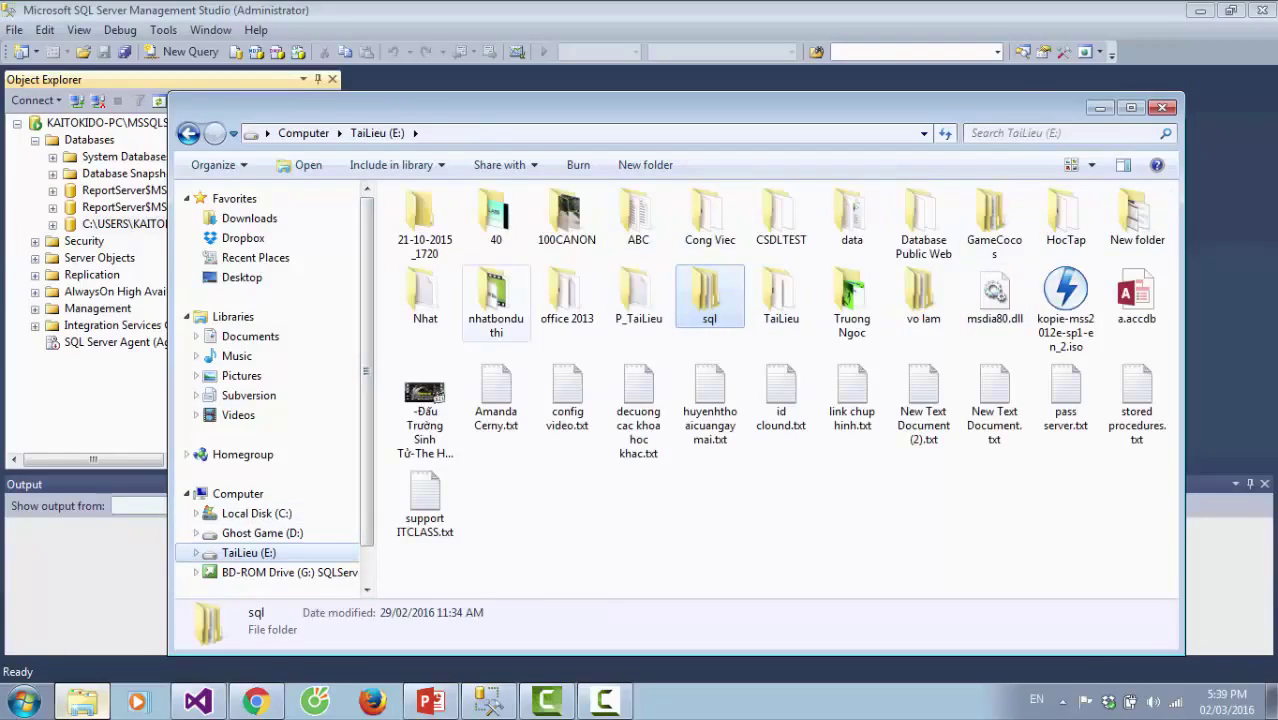
{"action": "left_click", "coordinate": [638, 295]}
{"action": "left_click", "coordinate": [430, 701]}
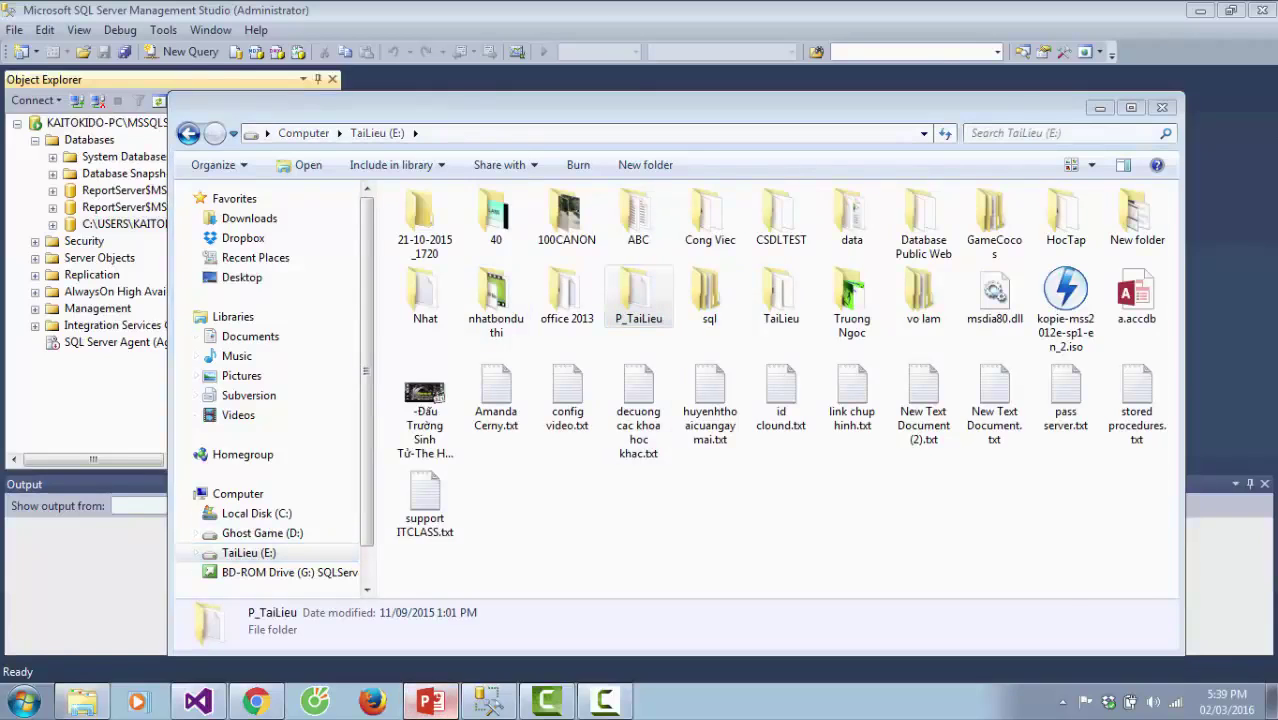
{"action": "left_click_drag", "start_coordinate": [523, 466], "coordinate": [932, 466]}
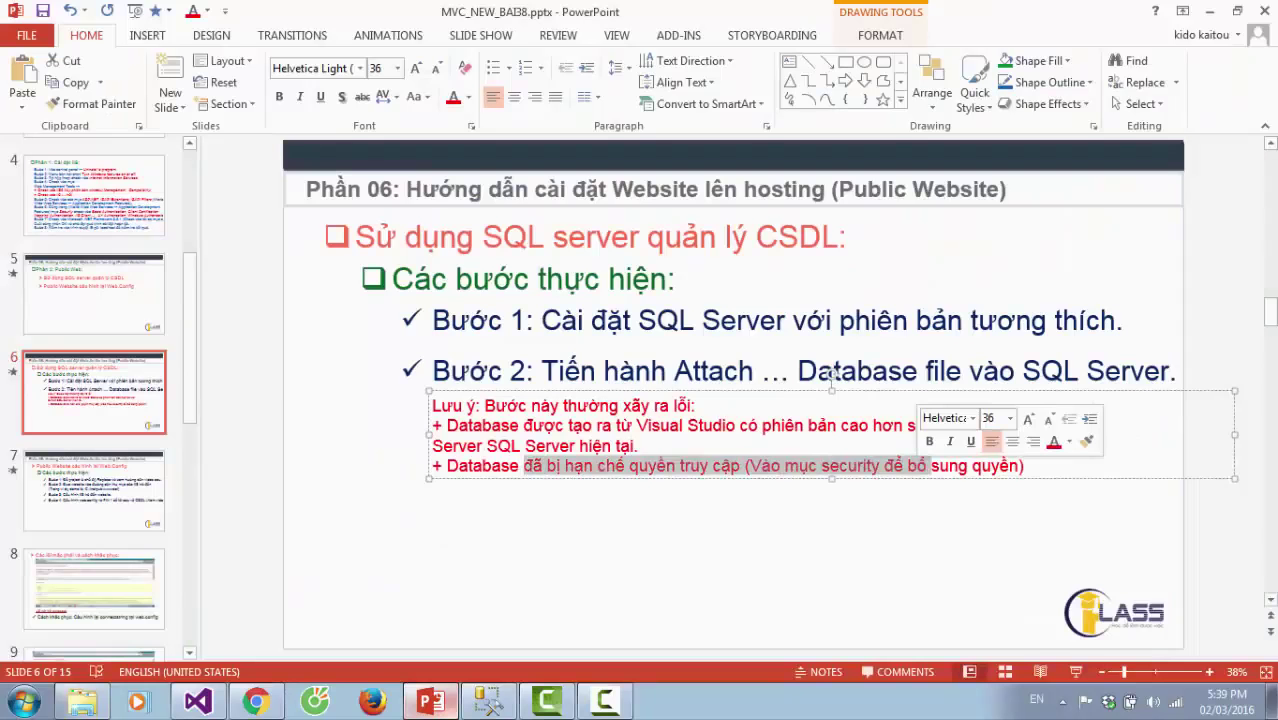
{"action": "key", "text": "Escape"}
{"action": "key", "text": "Escape"}
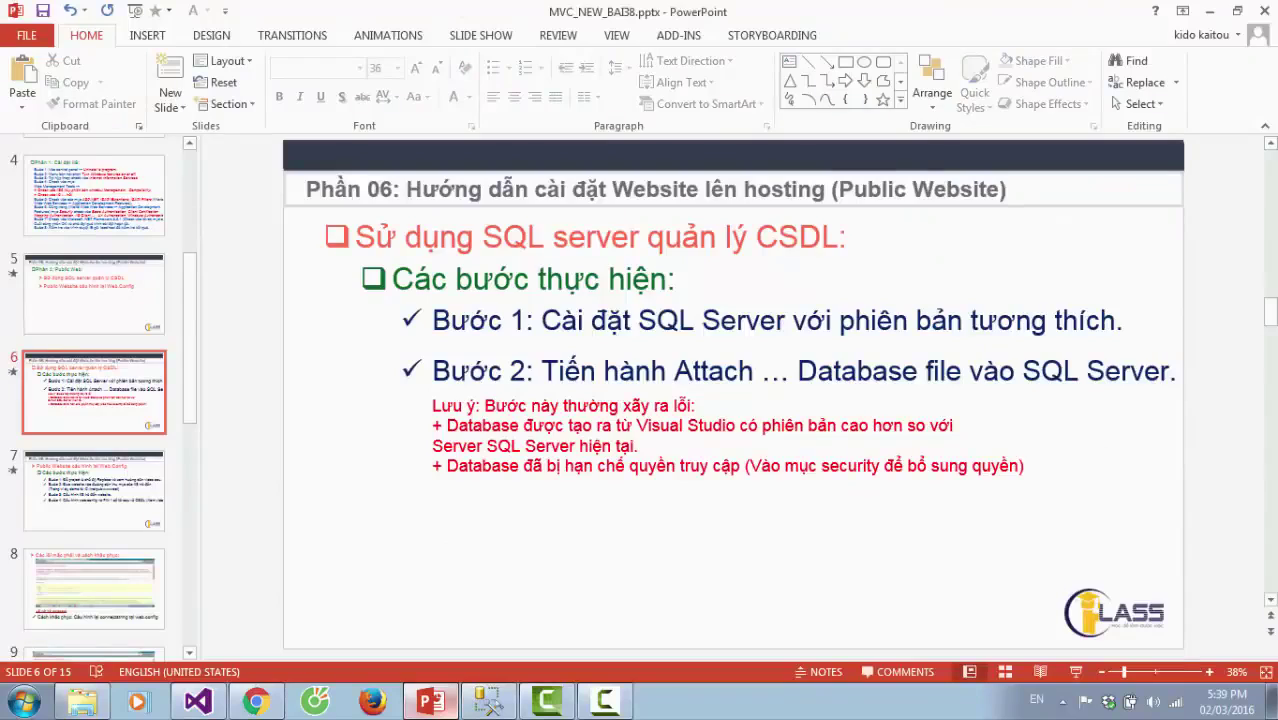
Browse drive E, open the Database Public Web folder and select QuanLyBanHang.mdf.
{"action": "key", "text": "alt+Tab"}
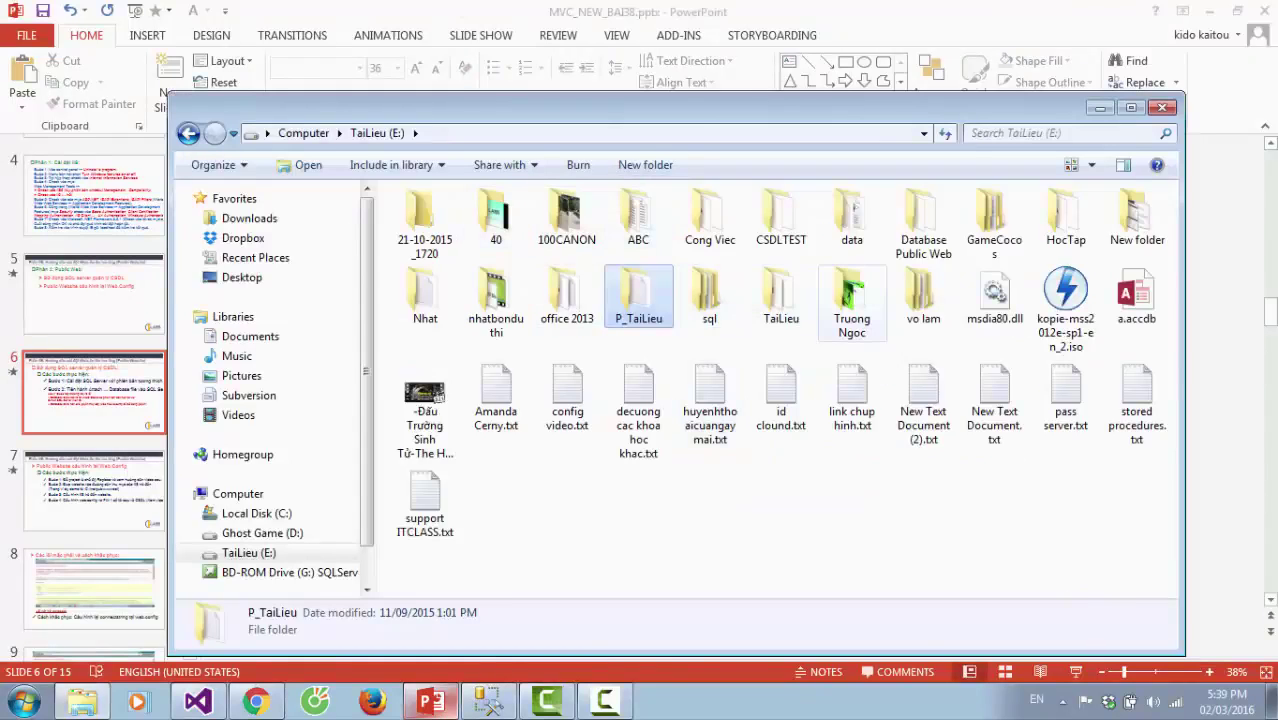
{"action": "left_click", "coordinate": [781, 298]}
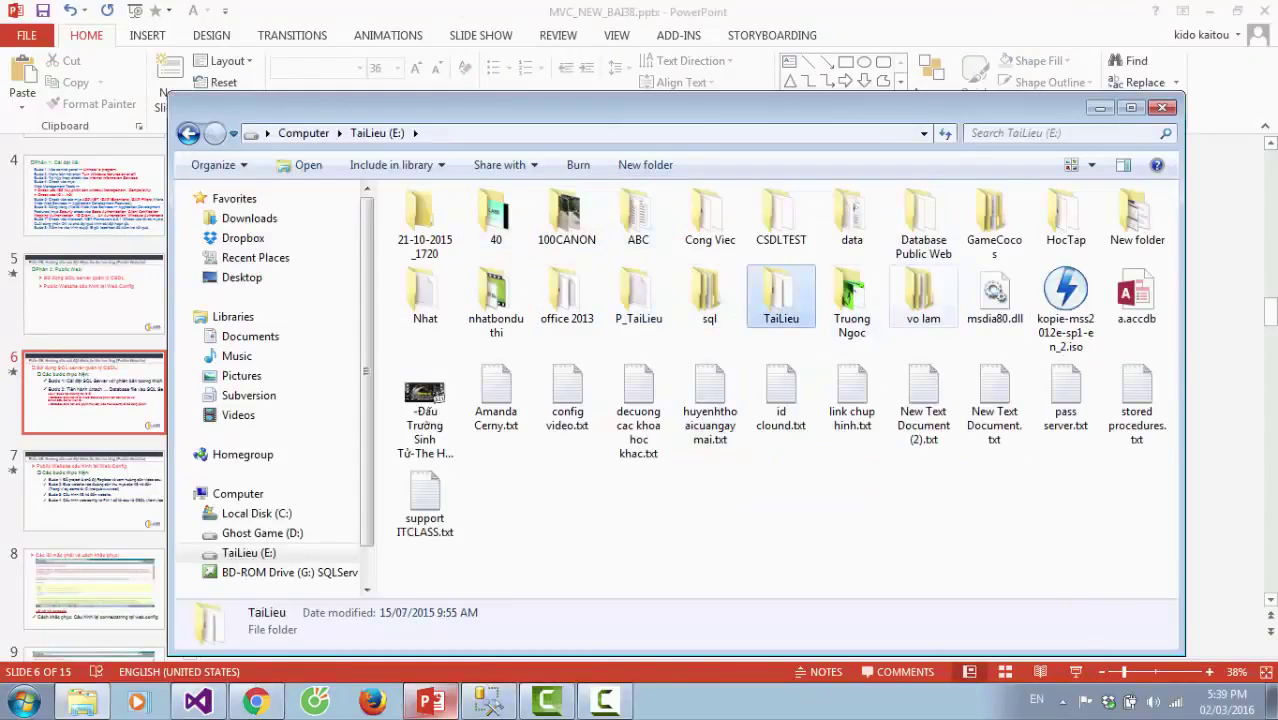
{"action": "key", "text": "Left"}
{"action": "key", "text": "Left"}
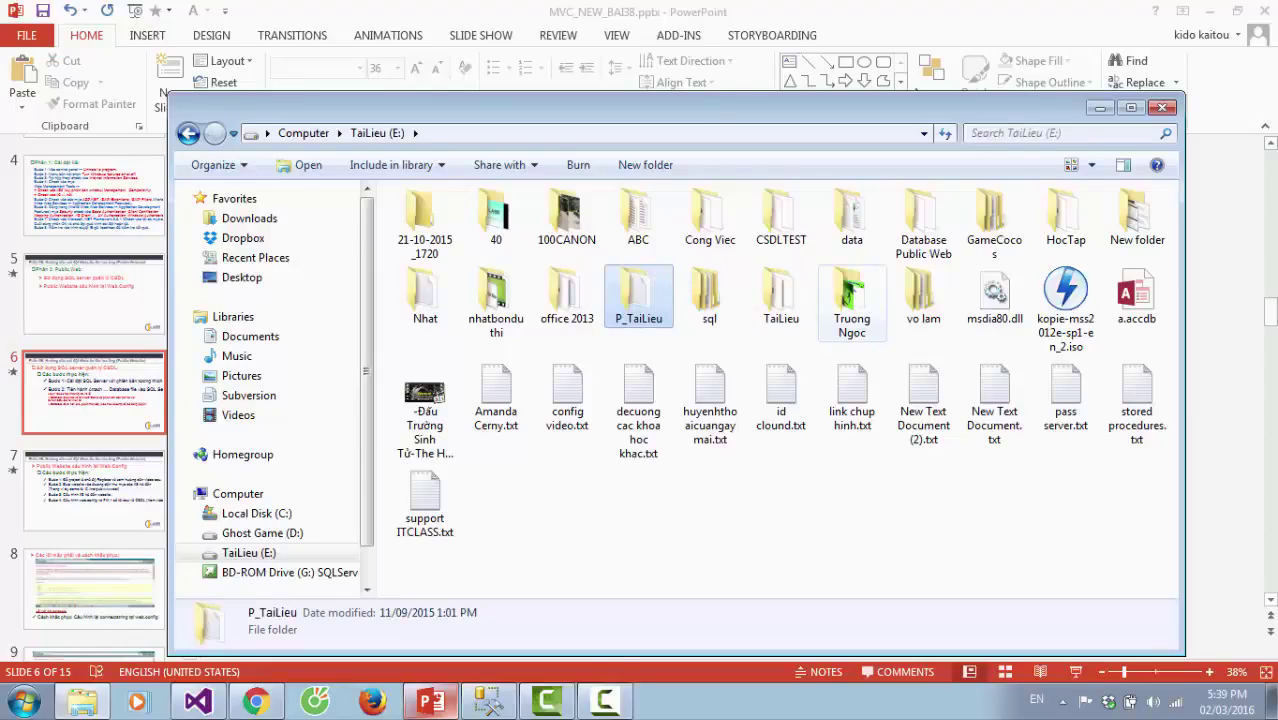
{"action": "key", "text": "Right"}
{"action": "key", "text": "Right"}
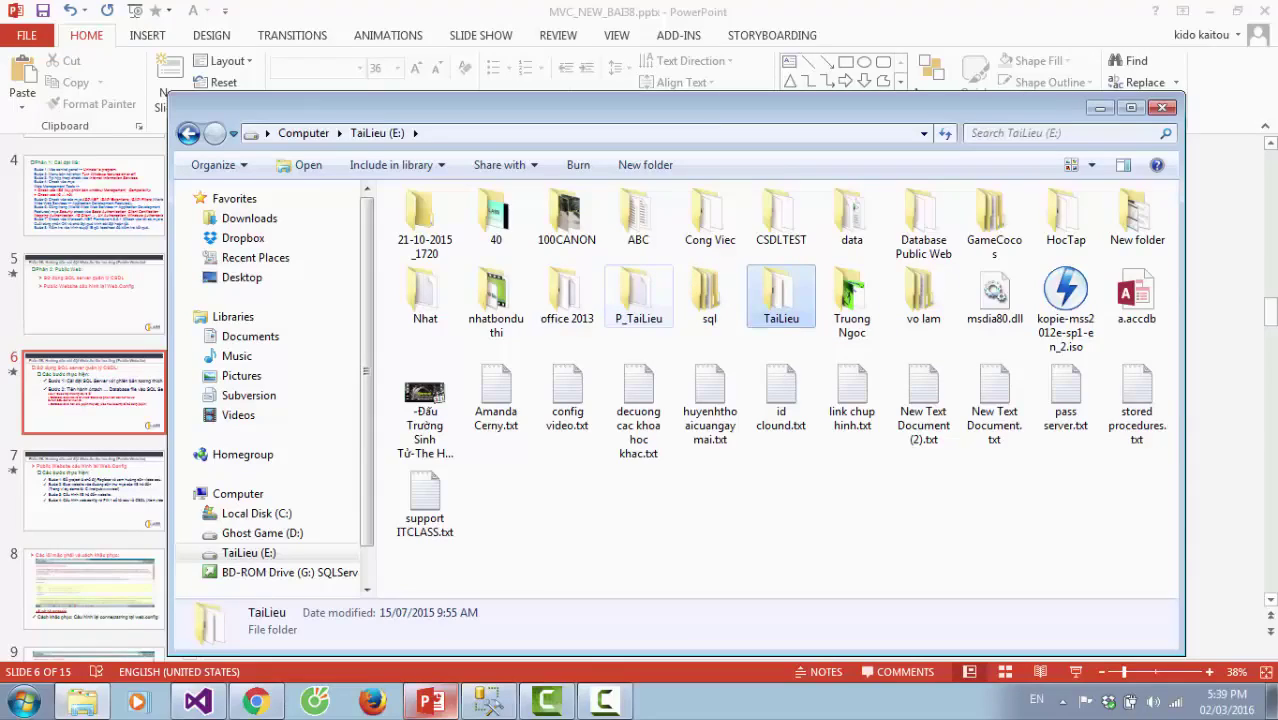
{"action": "key", "text": "s"}
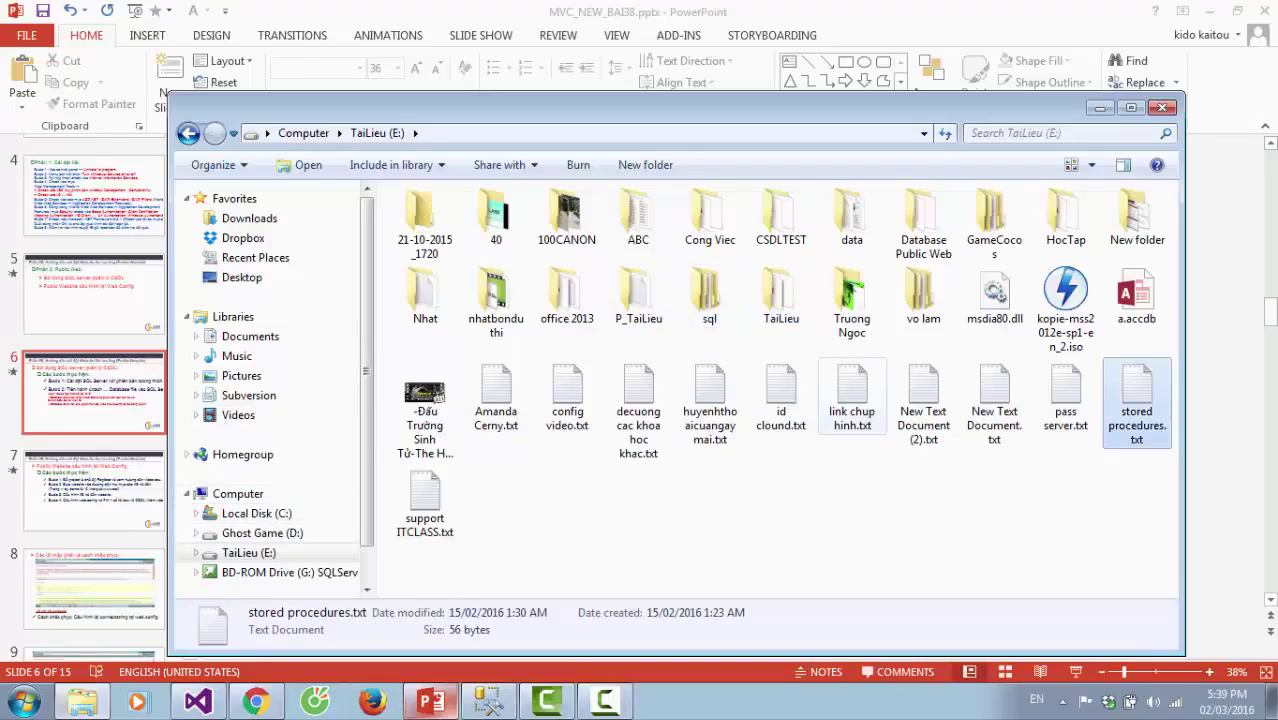
{"action": "key", "text": "s"}
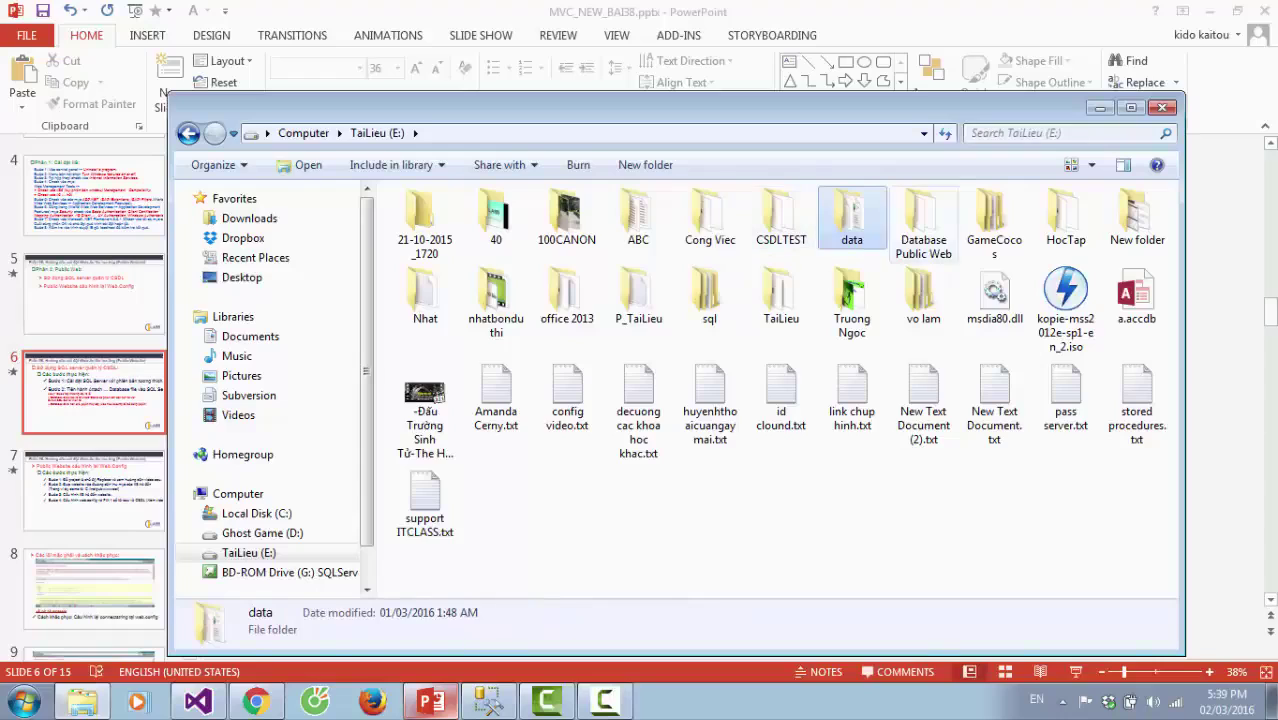
{"action": "double_click", "coordinate": [923, 222]}
{"action": "left_click", "coordinate": [466, 219]}
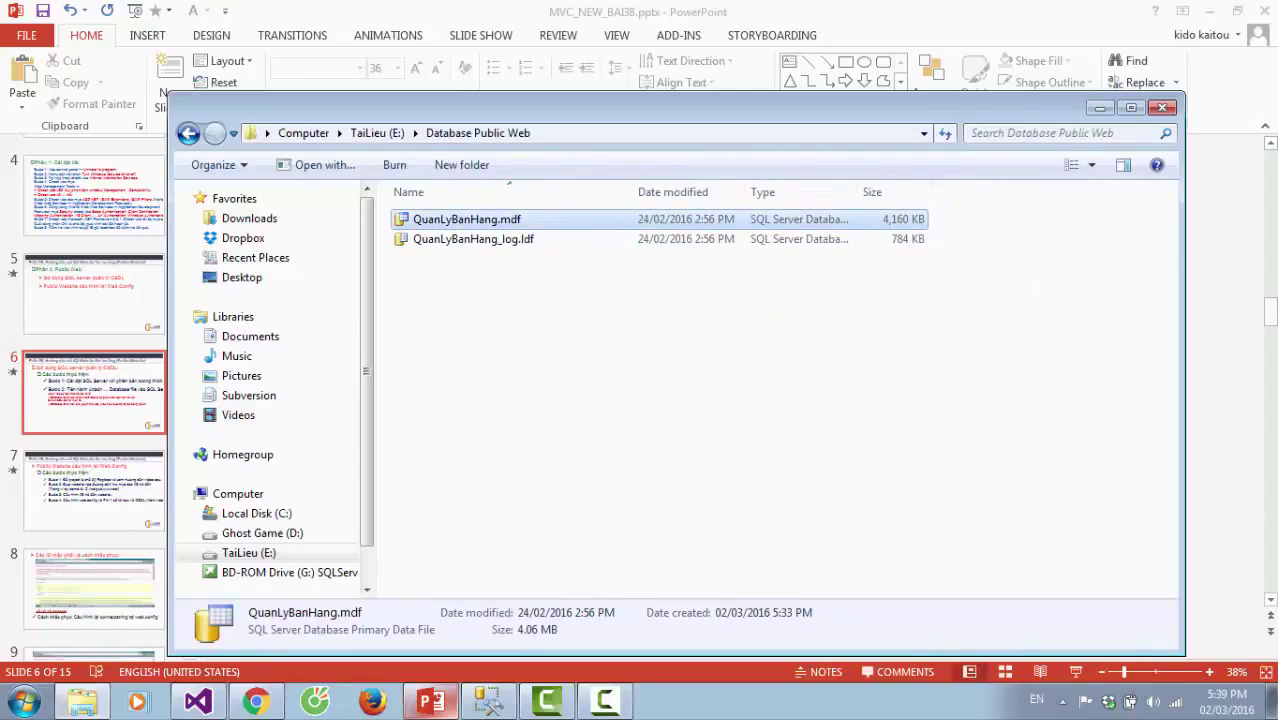
Review the Administrators and MSSQL$MSSQLSERVER2012 permissions on QuanLyBanHang.mdf's Security tab.
{"action": "right_click", "coordinate": [528, 219]}
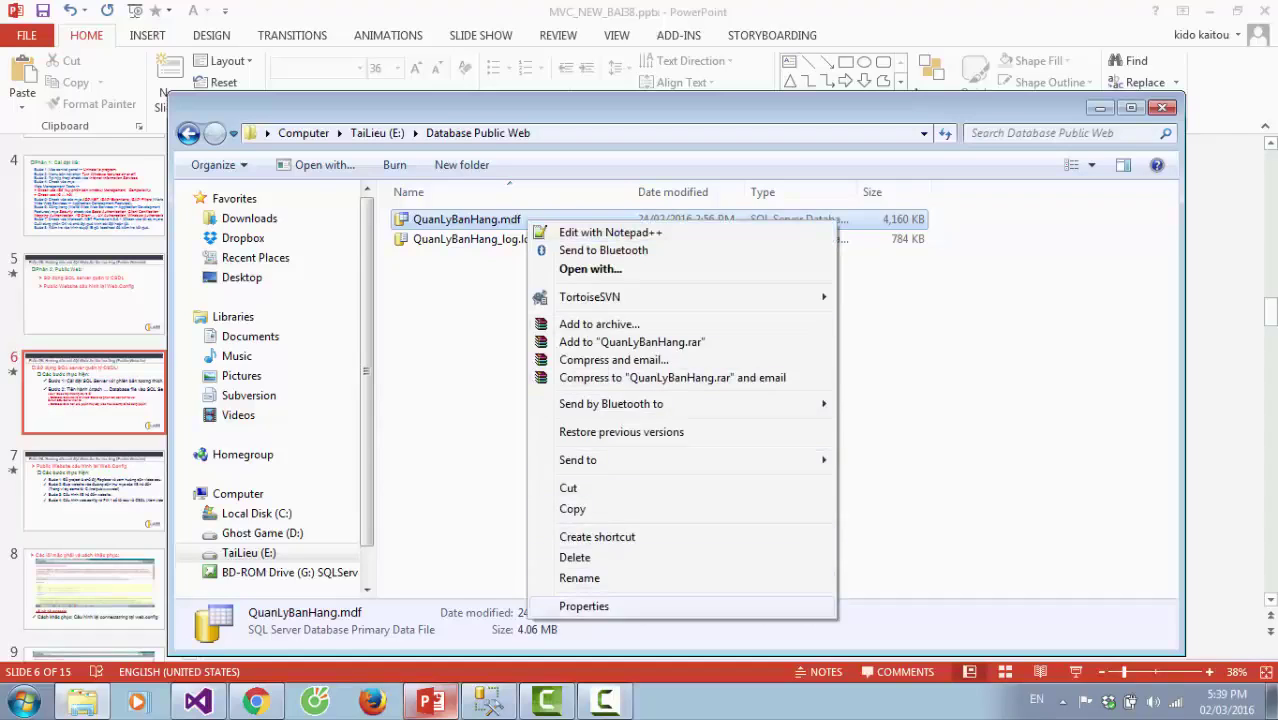
{"action": "key", "text": "Escape"}
{"action": "key", "text": "ctrl+Tab"}
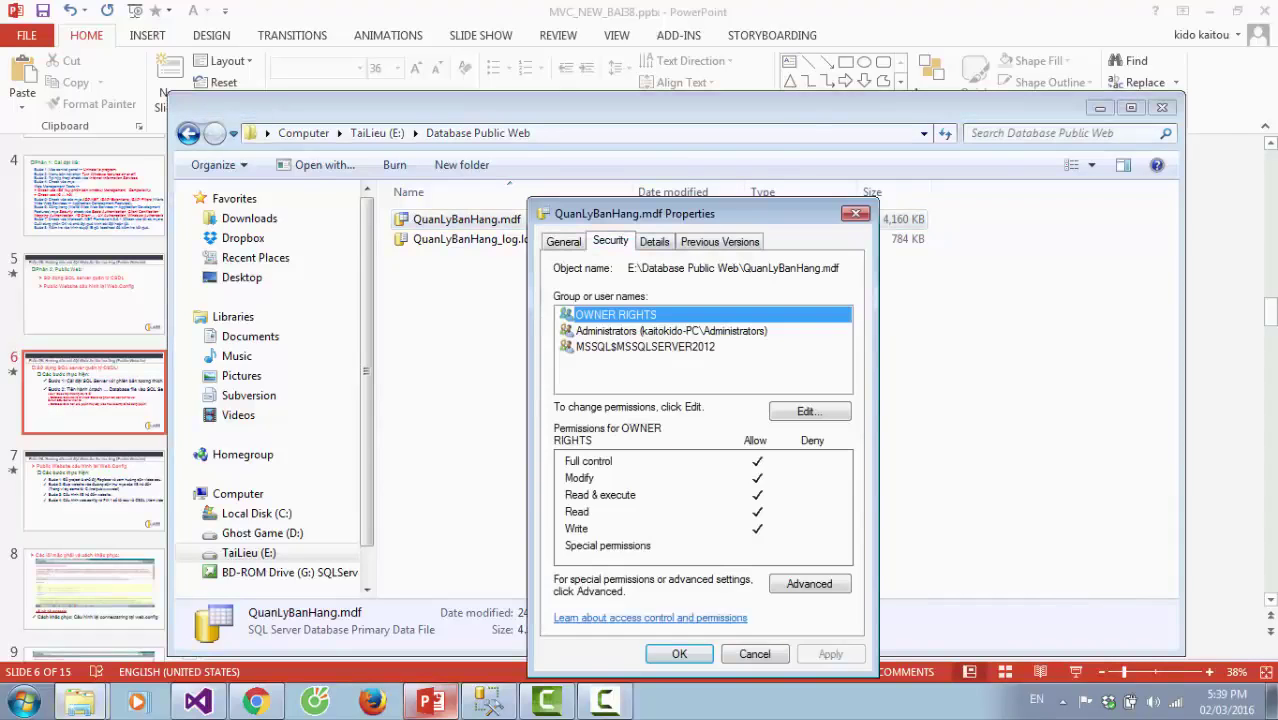
{"action": "left_click_drag", "start_coordinate": [634, 213], "coordinate": [580, 108]}
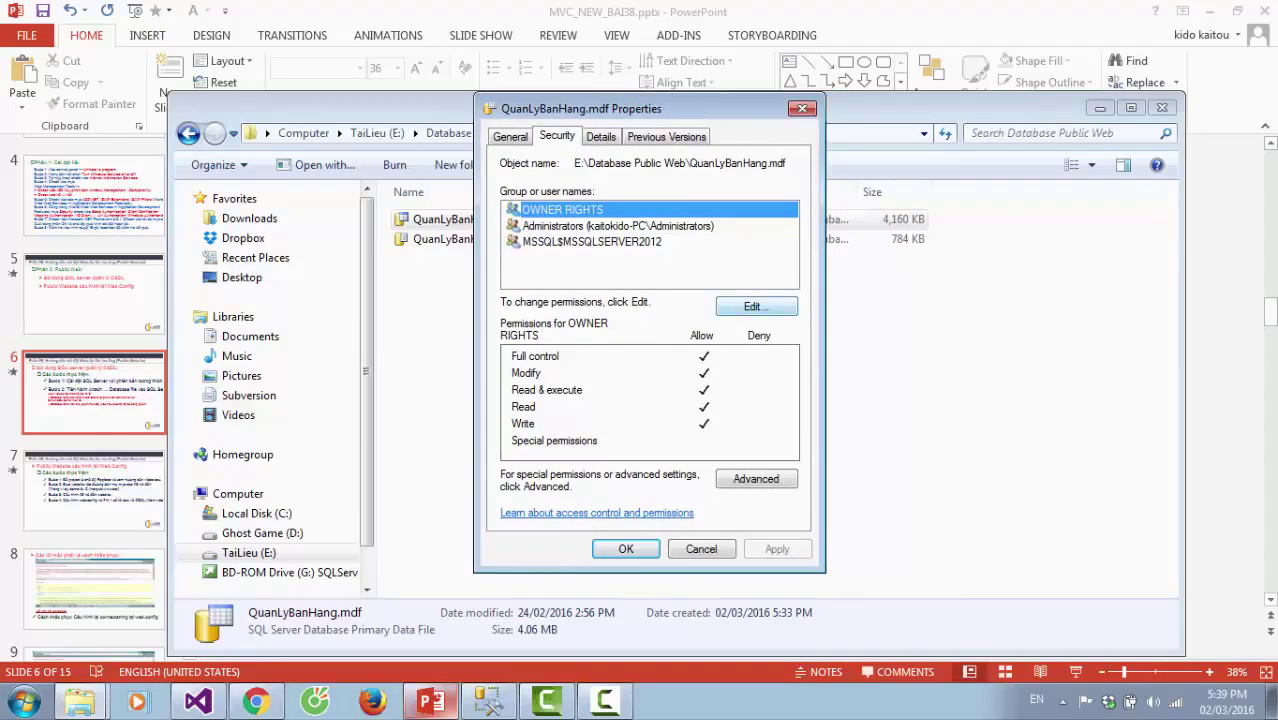
{"action": "left_click", "coordinate": [617, 226]}
{"action": "left_click", "coordinate": [591, 242]}
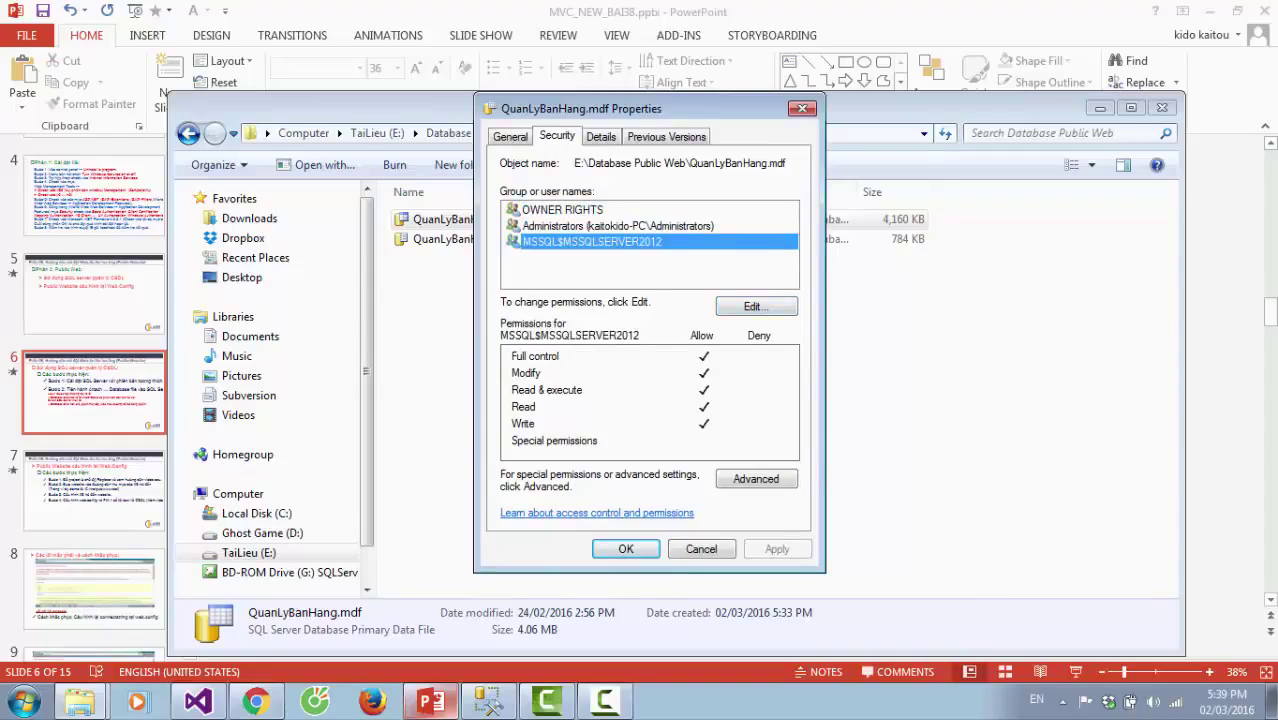
{"action": "left_click", "coordinate": [617, 226]}
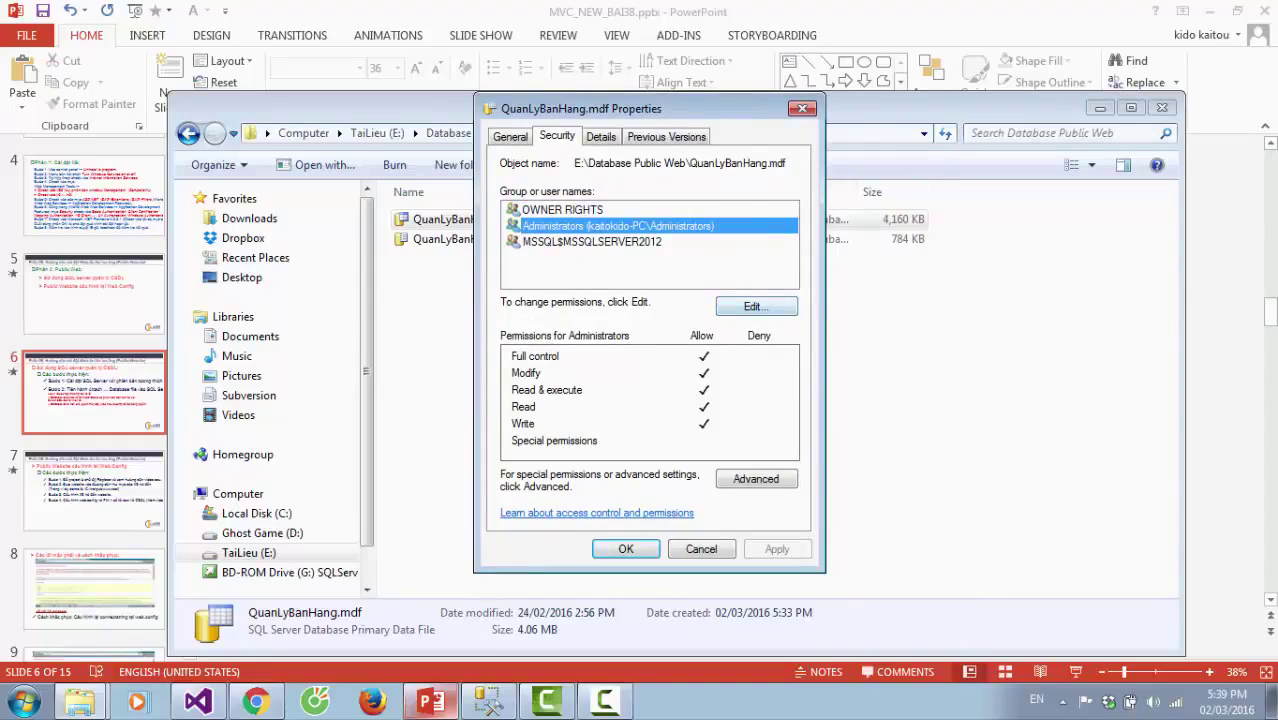
{"action": "left_click_drag", "start_coordinate": [580, 108], "coordinate": [639, 104]}
Remove Full control, Modify, Read & execute and Write from OWNER RIGHTS on QuanLyBanHang.mdf.
{"action": "key", "text": "alt+e"}
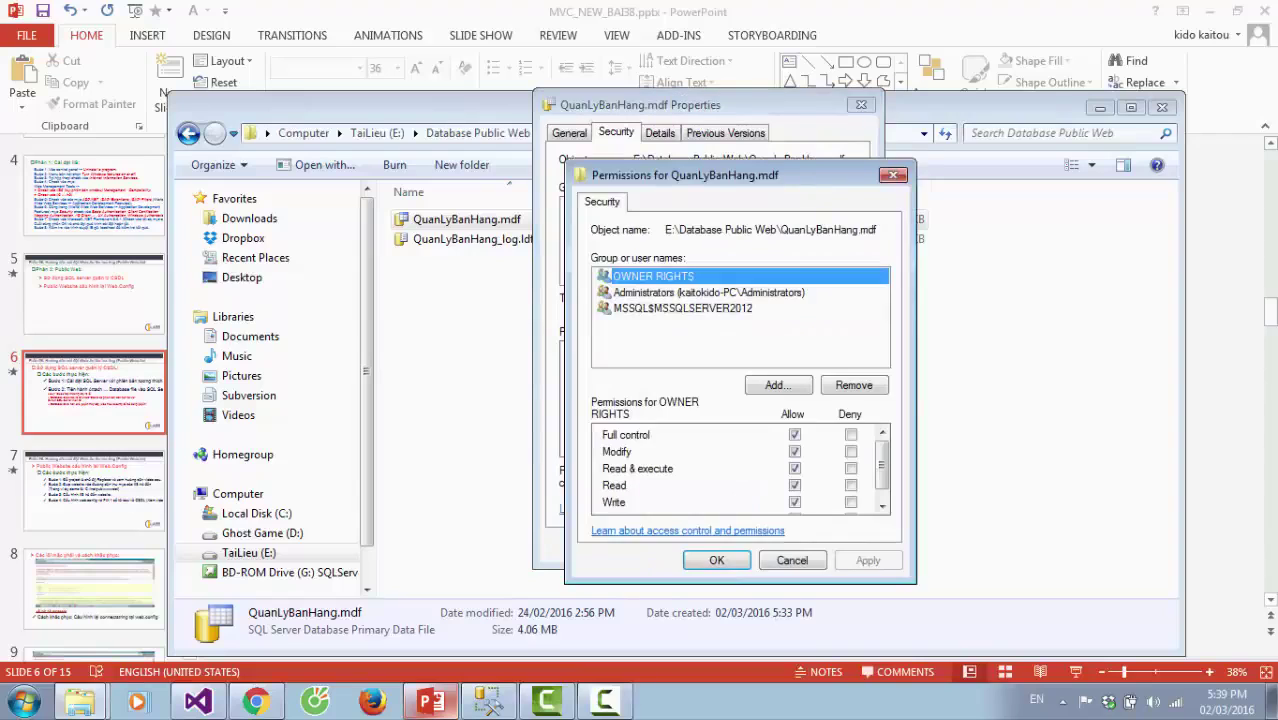
{"action": "key", "text": "Tab"}
{"action": "key", "text": "space"}
{"action": "key", "text": "Down"}
{"action": "key", "text": "space"}
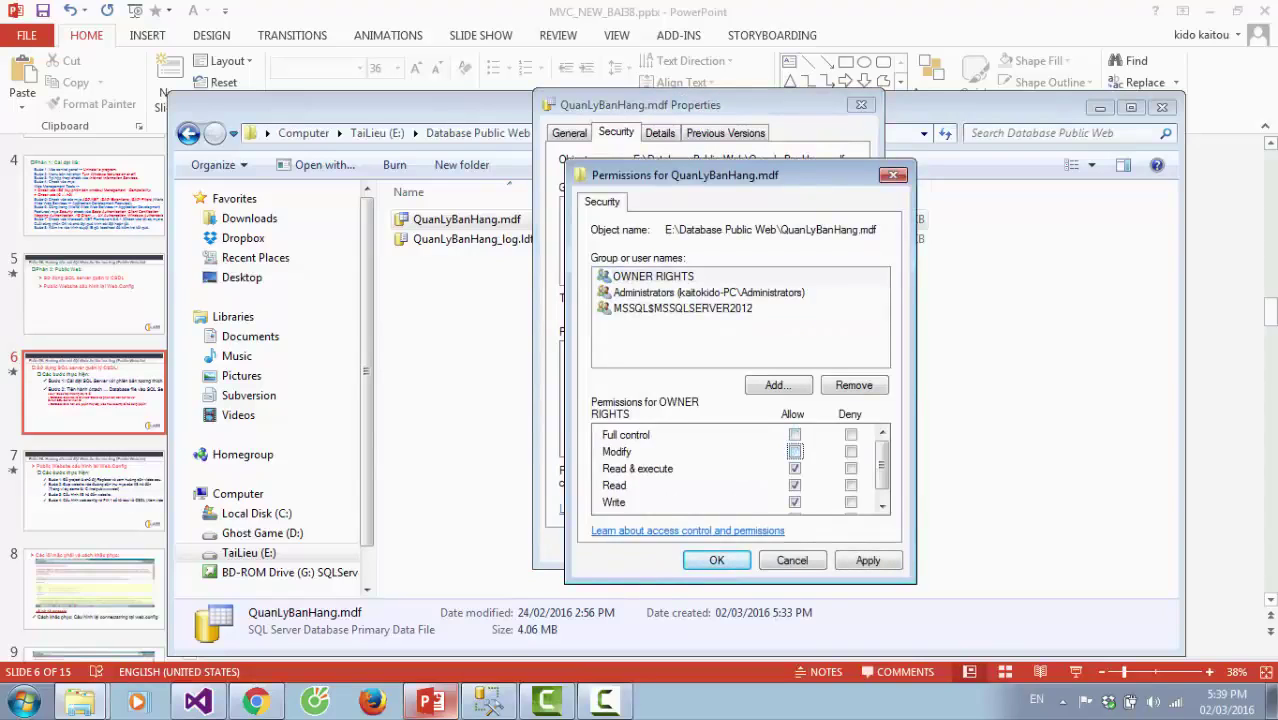
{"action": "key", "text": "Down"}
{"action": "key", "text": "space"}
{"action": "scroll", "coordinate": [740, 468], "scroll_direction": "down", "scroll_amount": 1}
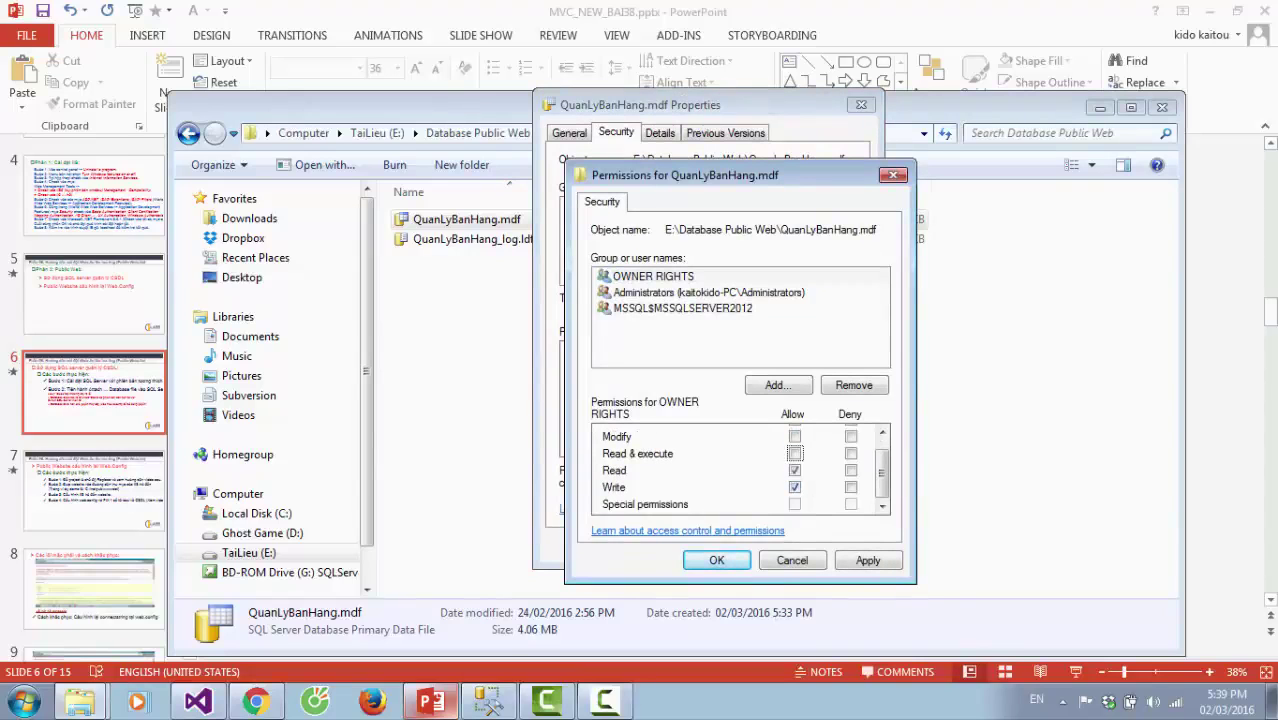
{"action": "key", "text": "Down"}
{"action": "key", "text": "Down"}
{"action": "key", "text": "space"}
{"action": "scroll", "coordinate": [740, 468], "scroll_direction": "up", "scroll_amount": 1}
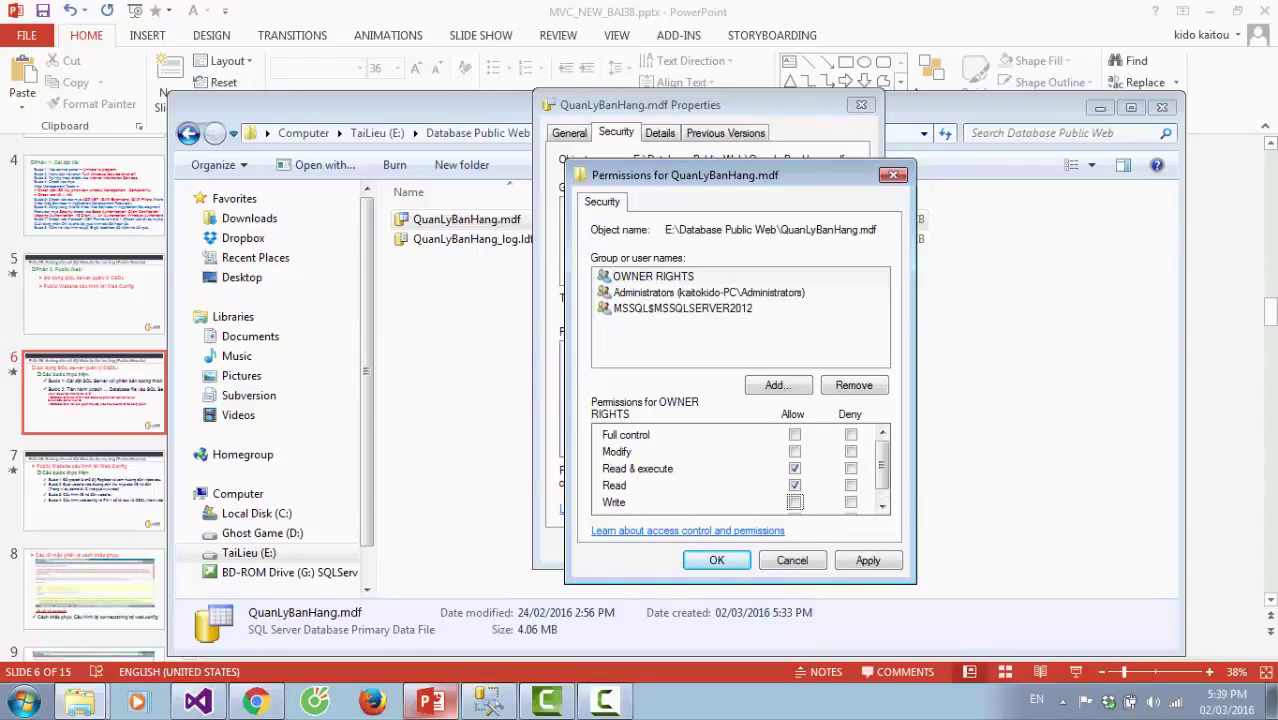
{"action": "scroll", "coordinate": [740, 468], "scroll_direction": "down", "scroll_amount": 1}
{"action": "scroll", "coordinate": [740, 468], "scroll_direction": "up", "scroll_amount": 1}
{"action": "left_click", "coordinate": [708, 292]}
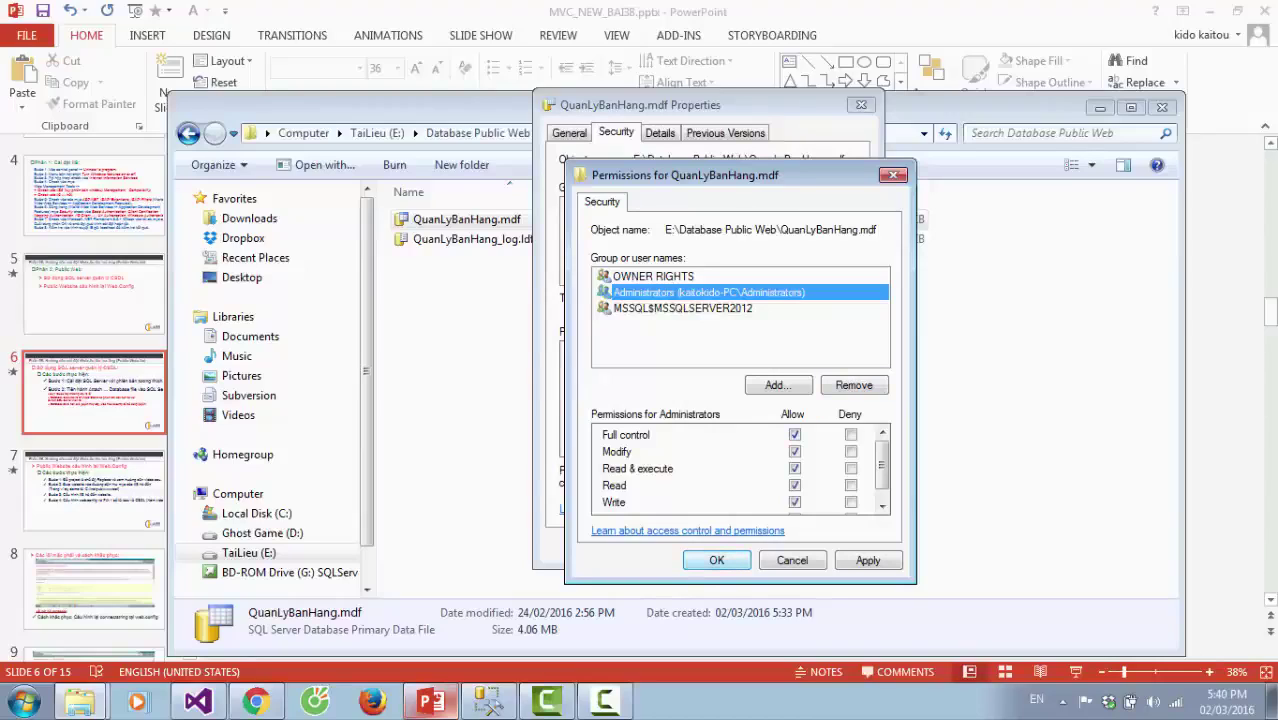
{"action": "left_click", "coordinate": [716, 560]}
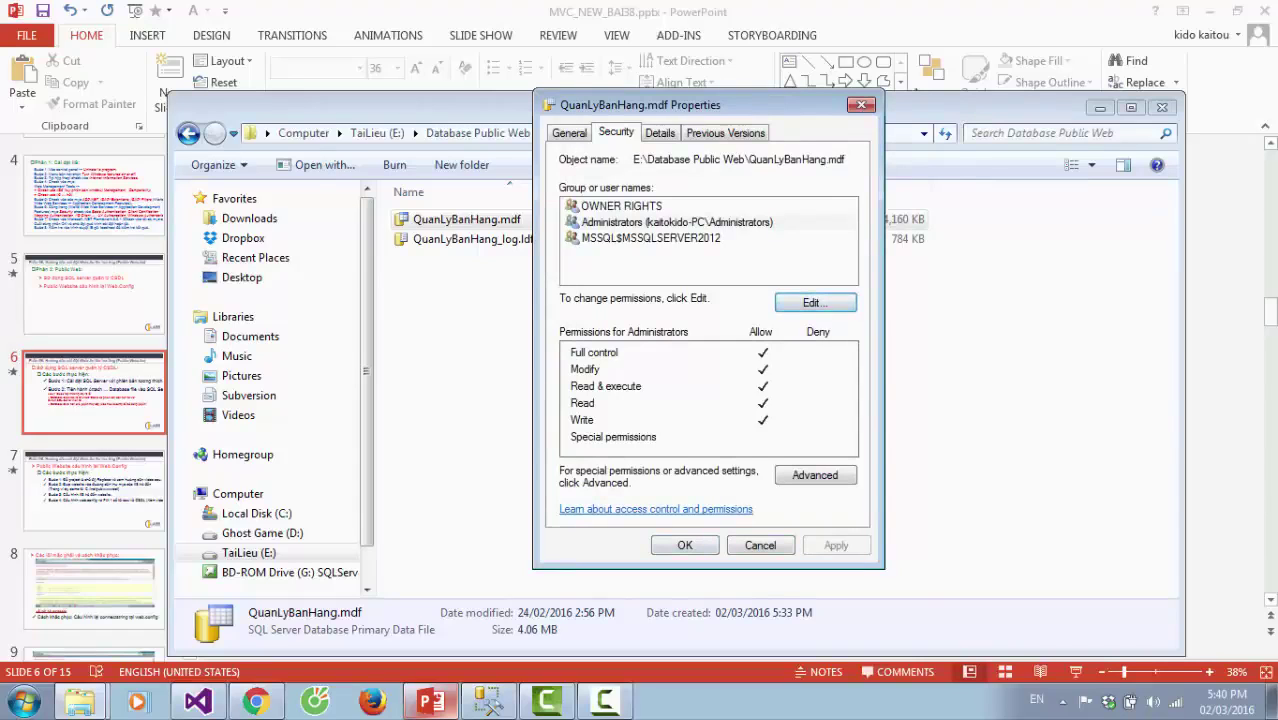
{"action": "key", "text": "Return"}
Review Administrators' permissions on QuanLyBanHang_log.ldf, then close Explorer.
{"action": "right_click", "coordinate": [510, 240]}
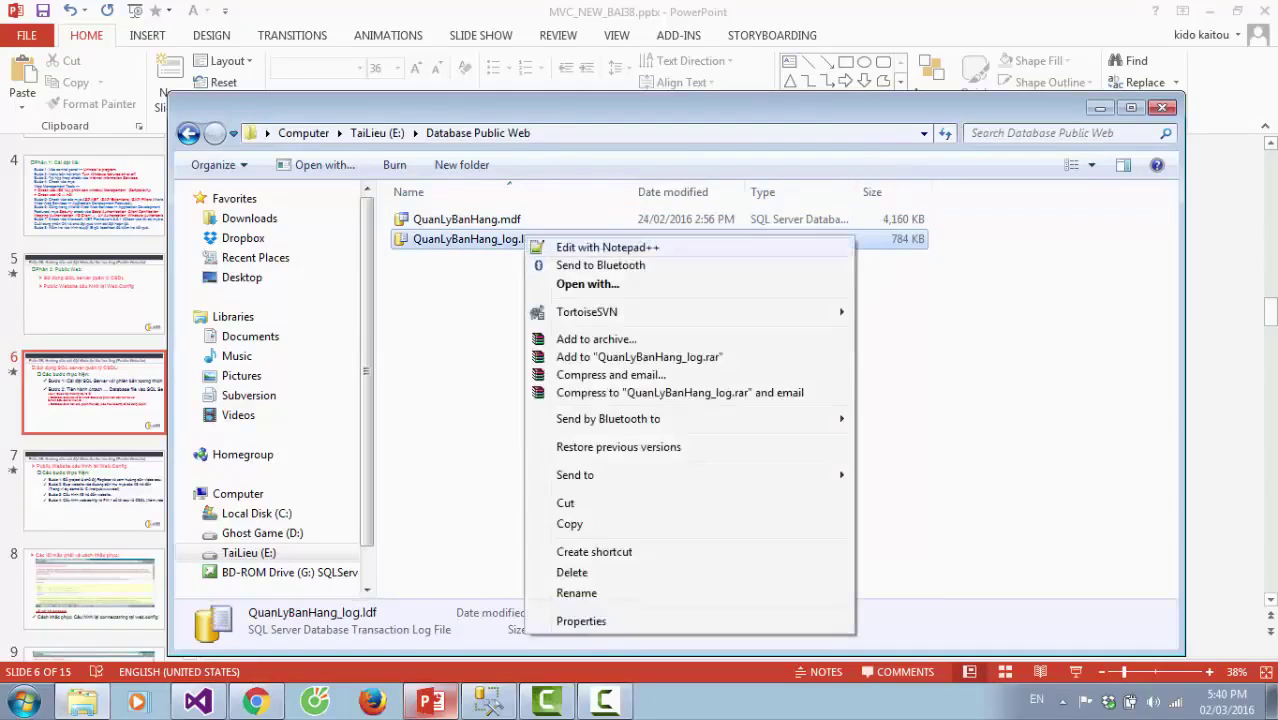
{"action": "left_click", "coordinate": [590, 630]}
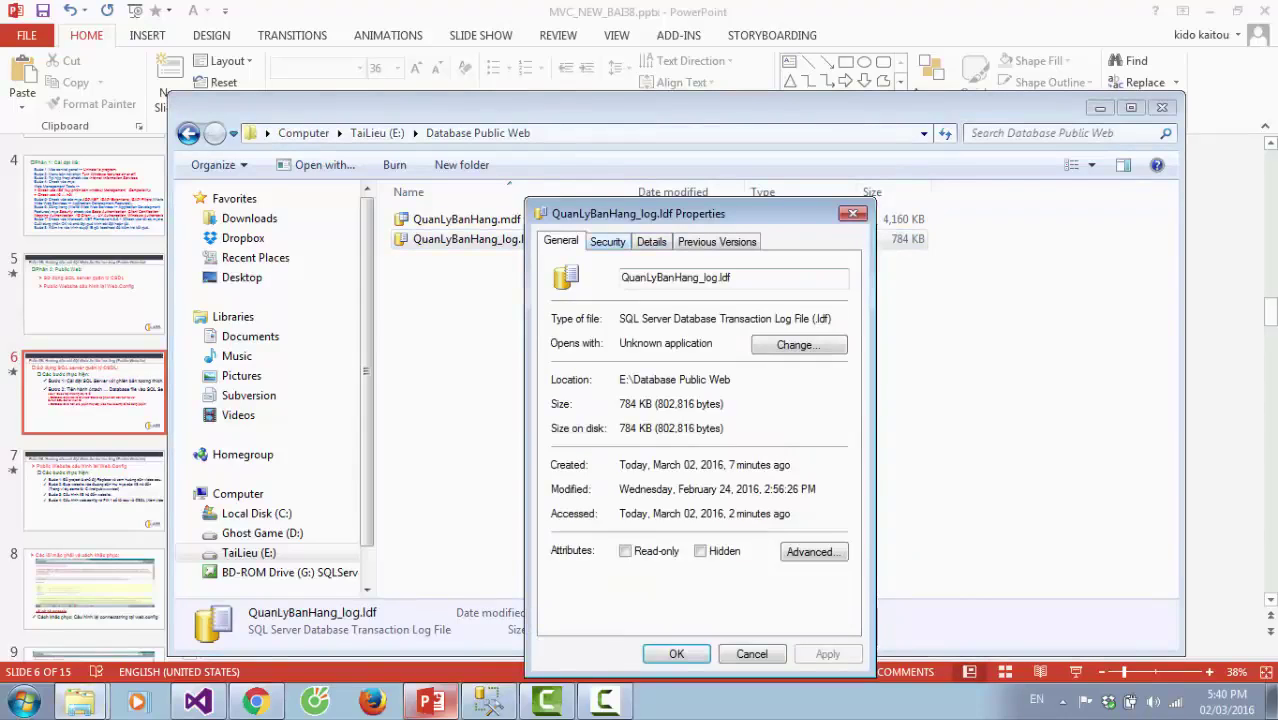
{"action": "left_click", "coordinate": [607, 241]}
{"action": "left_click", "coordinate": [668, 330]}
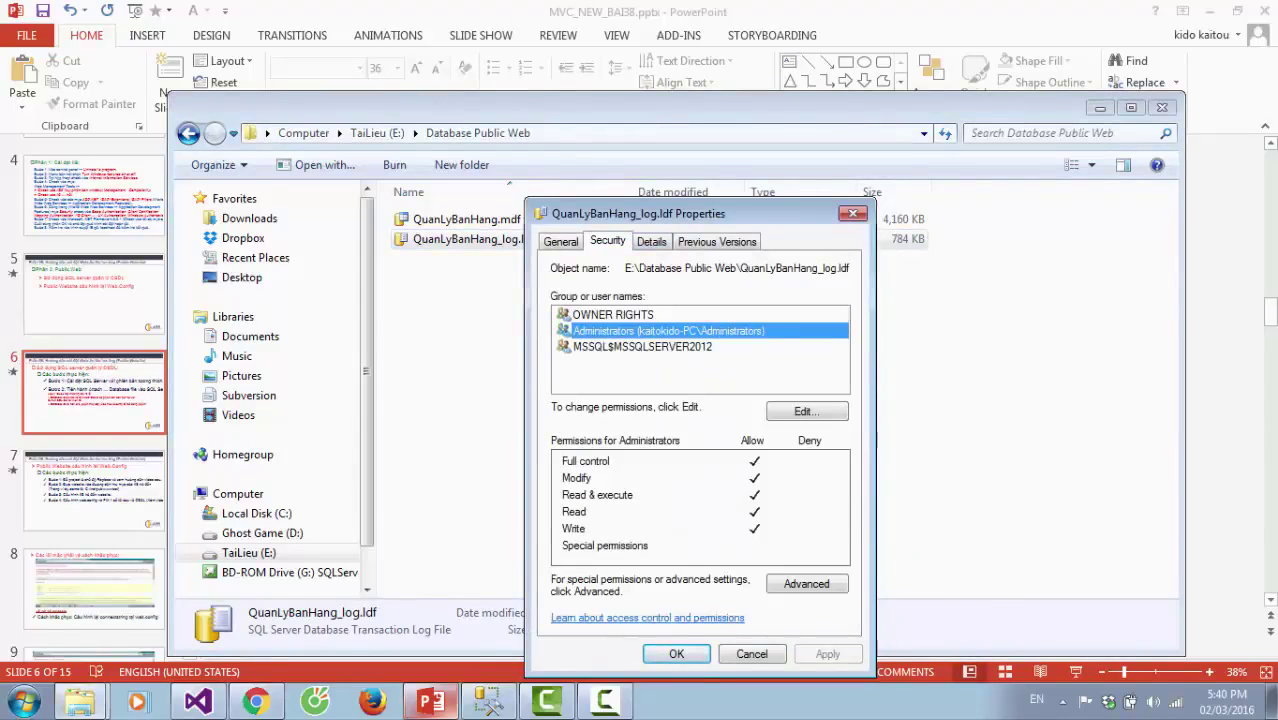
{"action": "left_click", "coordinate": [807, 411]}
{"action": "left_click", "coordinate": [700, 386]}
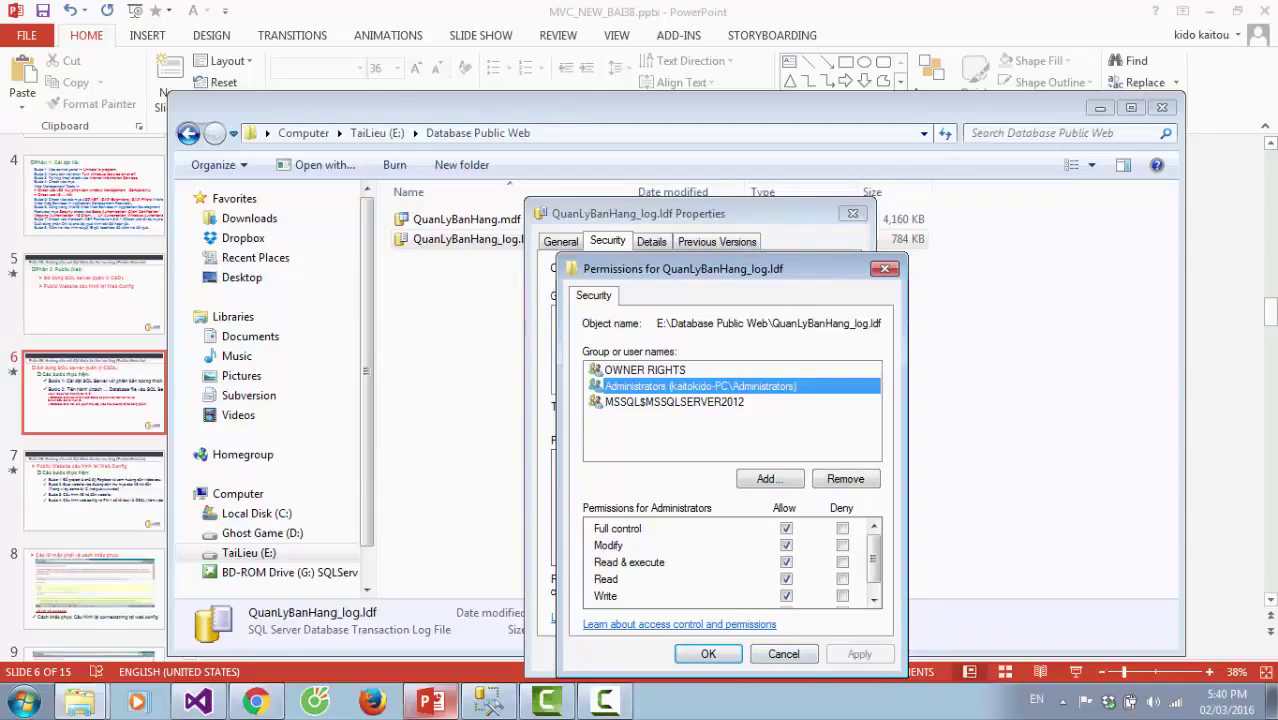
{"action": "key", "text": "Return"}
{"action": "key", "text": "Return"}
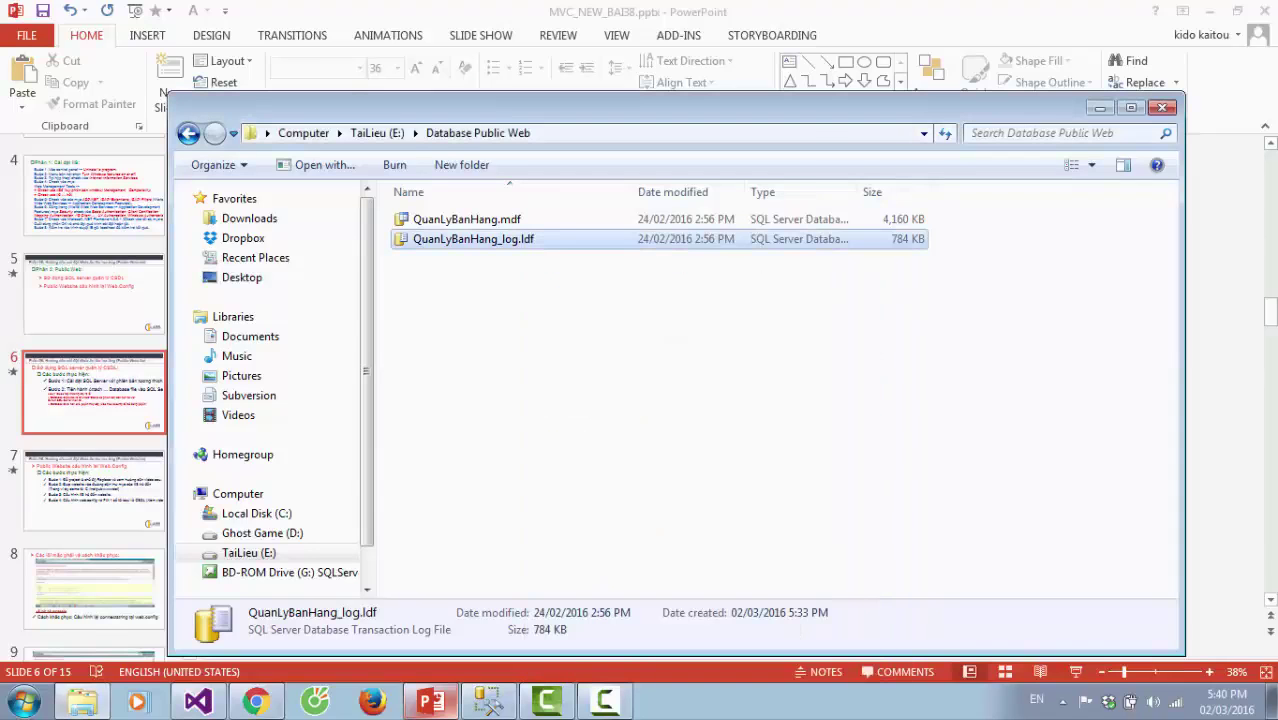
{"action": "left_click", "coordinate": [1162, 107]}
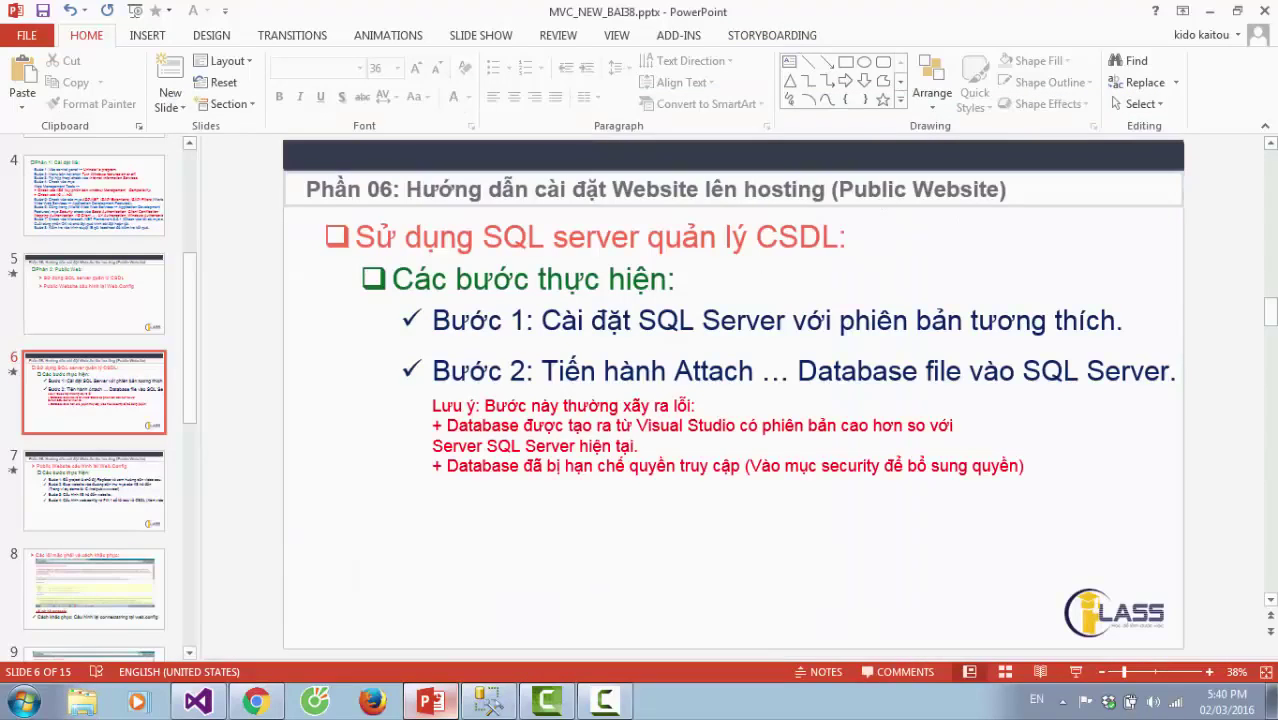
Rename the long-named attached database to QuanLyBanHang, then bring PowerPoint back.
{"action": "left_click", "coordinate": [488, 701]}
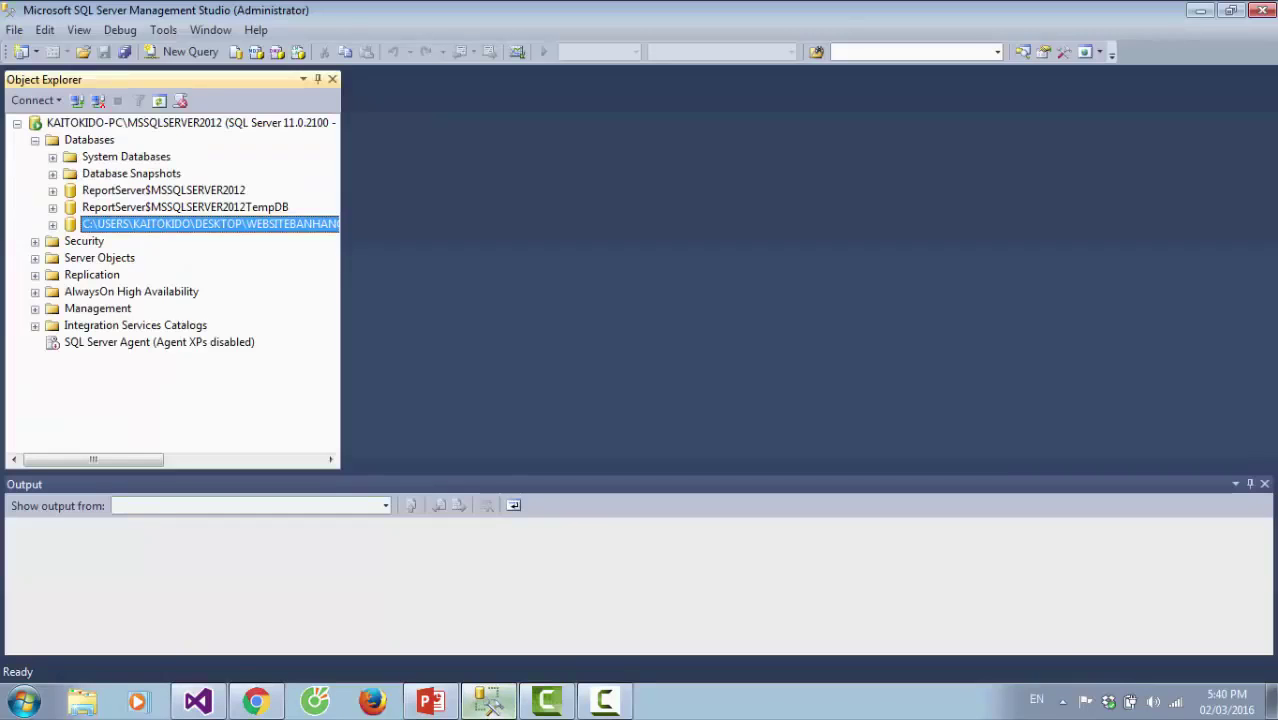
{"action": "left_click", "coordinate": [150, 224]}
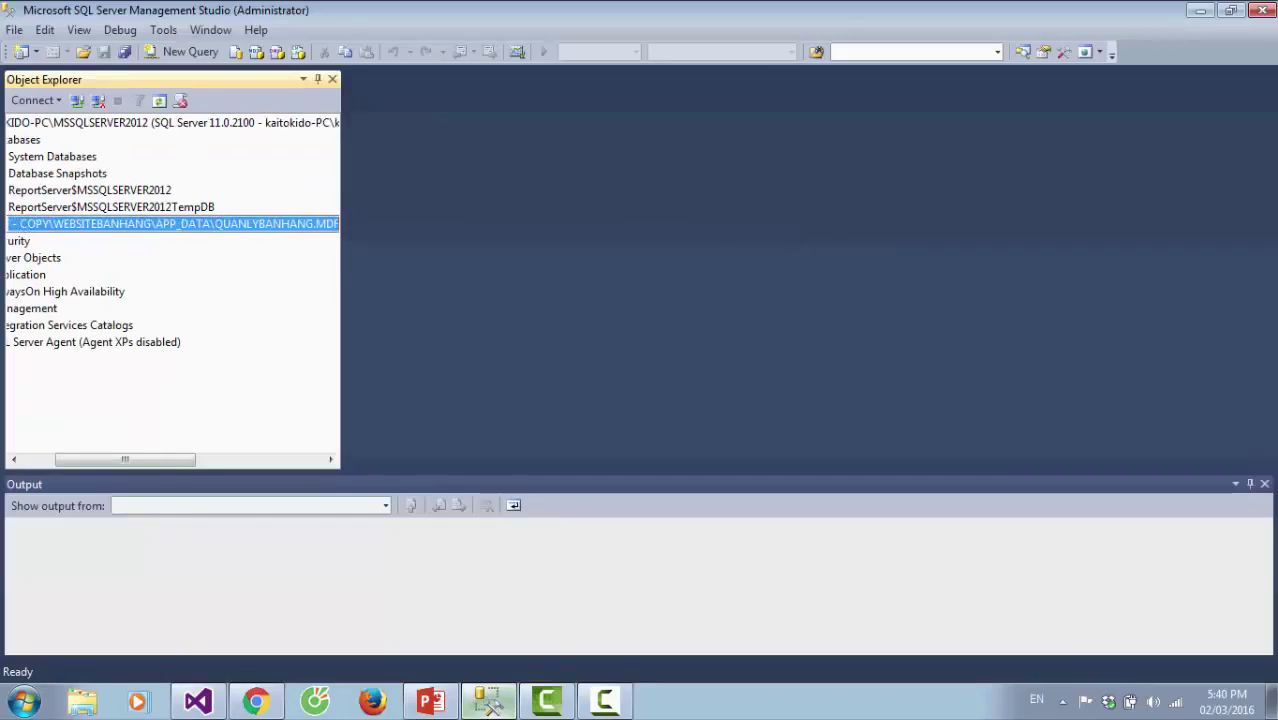
{"action": "left_click", "coordinate": [314, 224]}
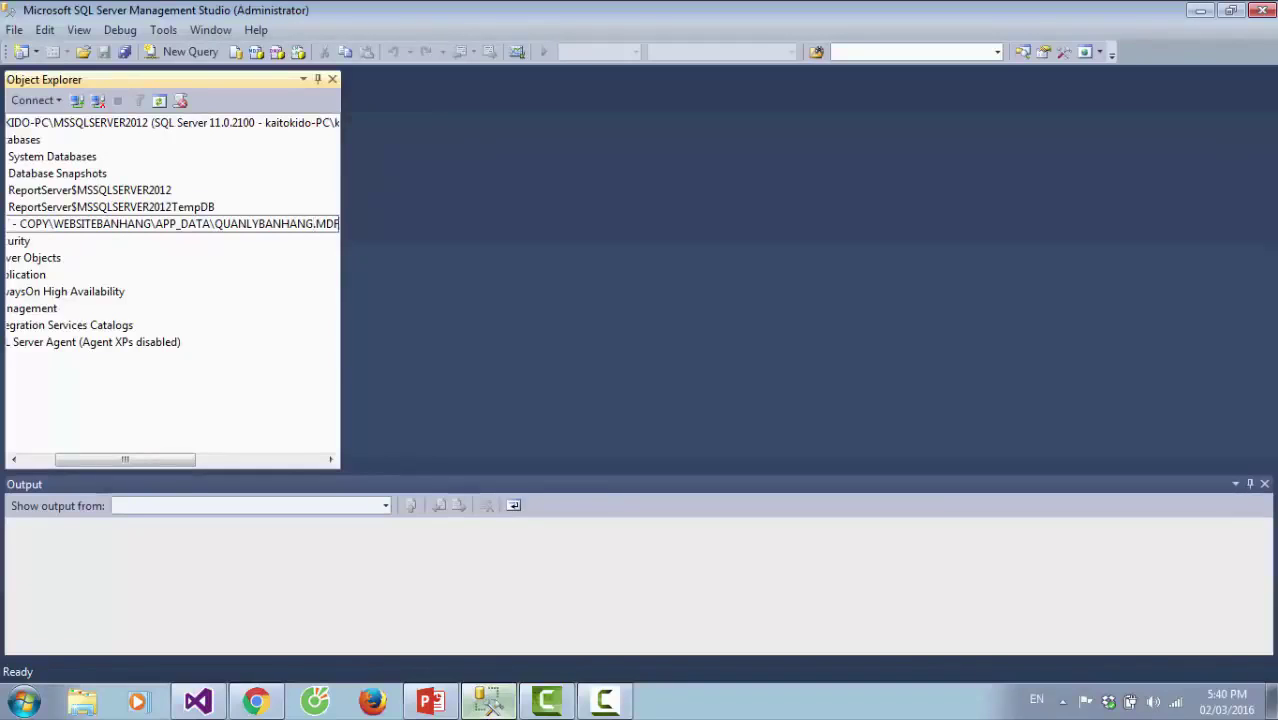
{"action": "key", "text": "shift+Home"}
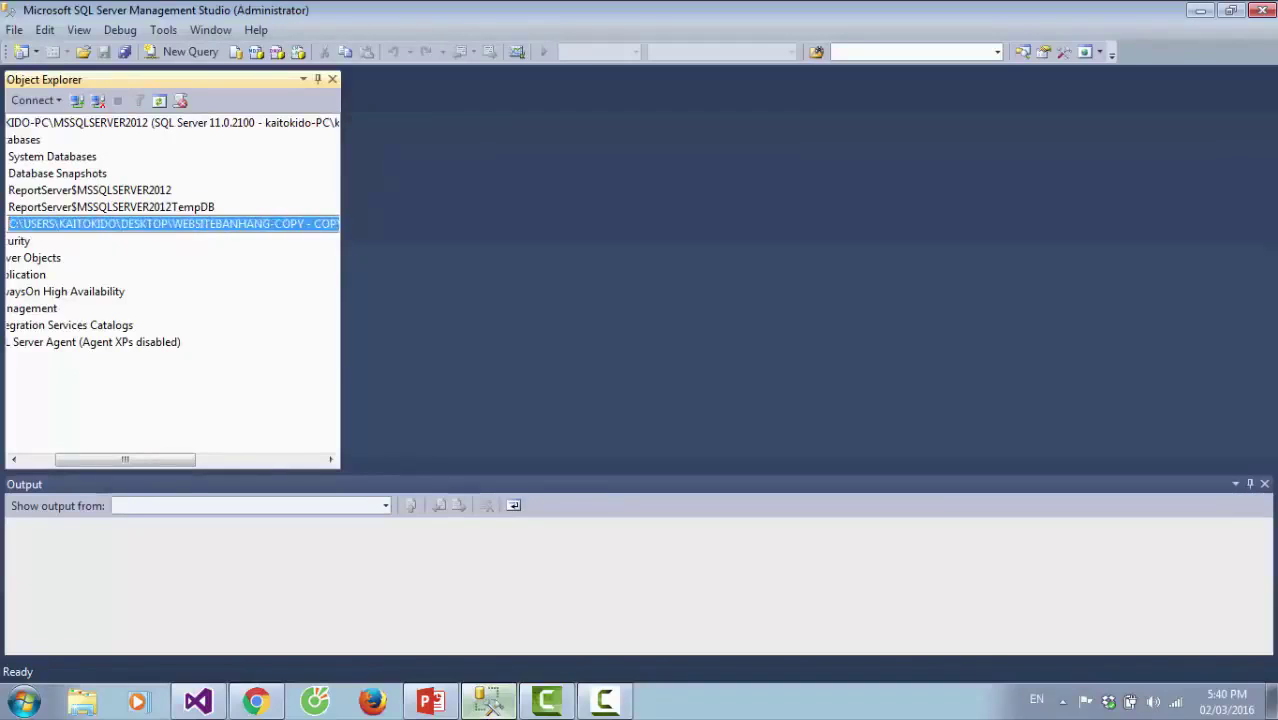
{"action": "type", "text": "QuanL"}
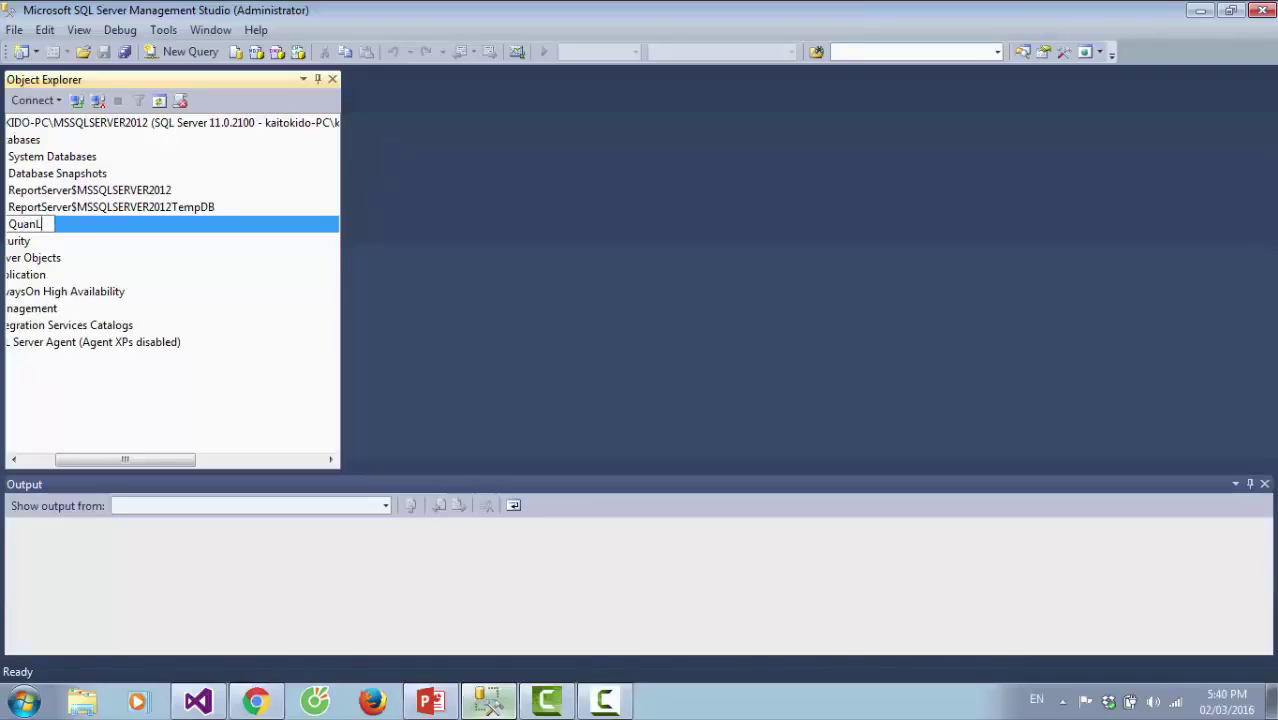
{"action": "type", "text": "yBanHa"}
{"action": "type", "text": "ng"}
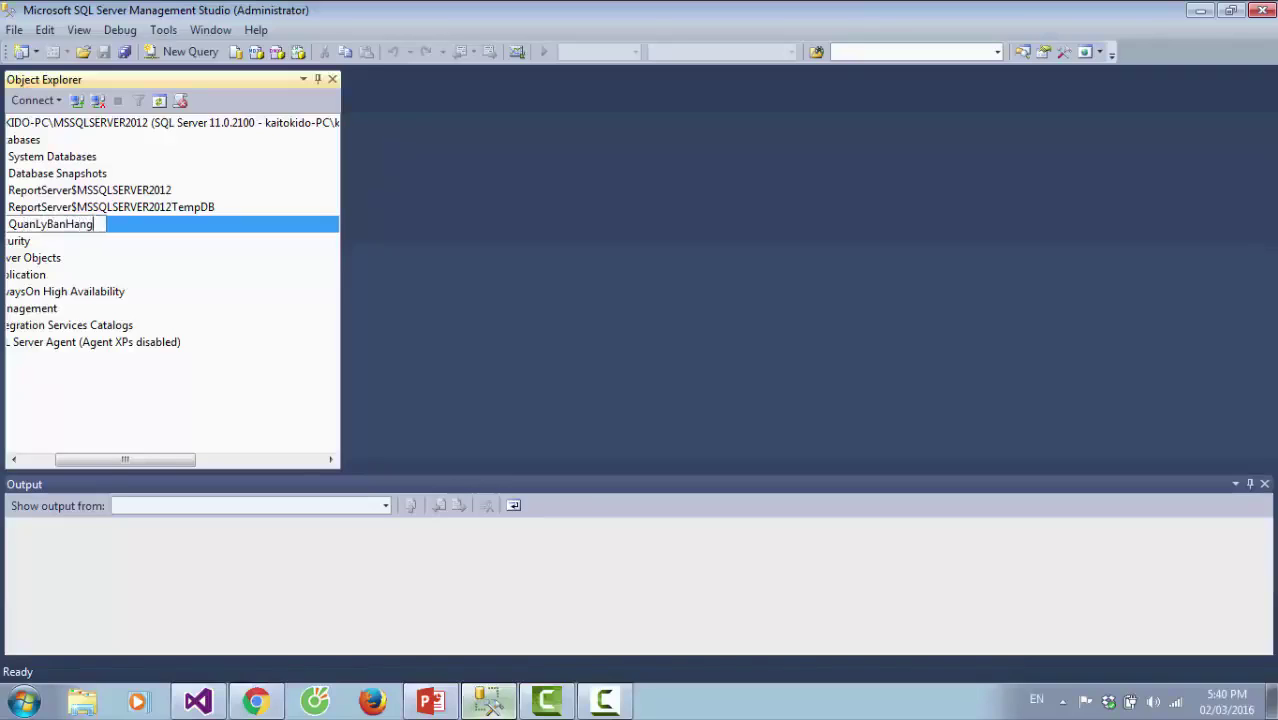
{"action": "key", "text": "Return"}
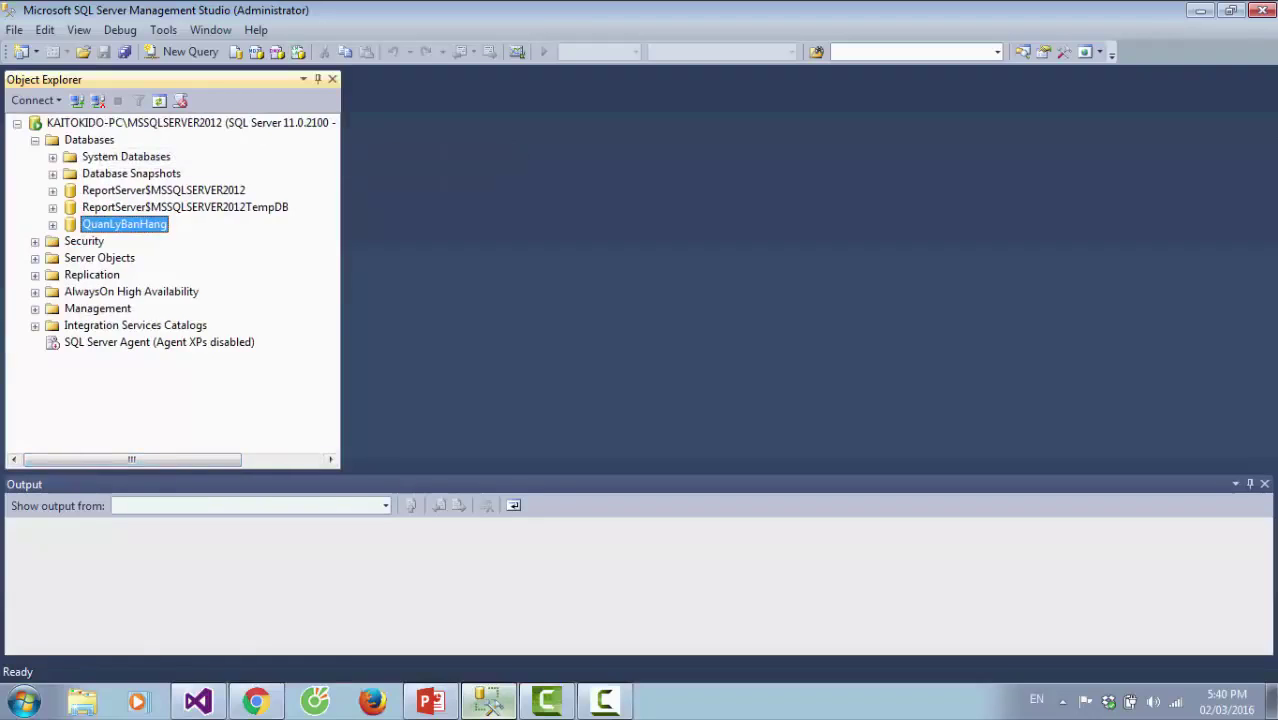
{"action": "left_click", "coordinate": [430, 701]}
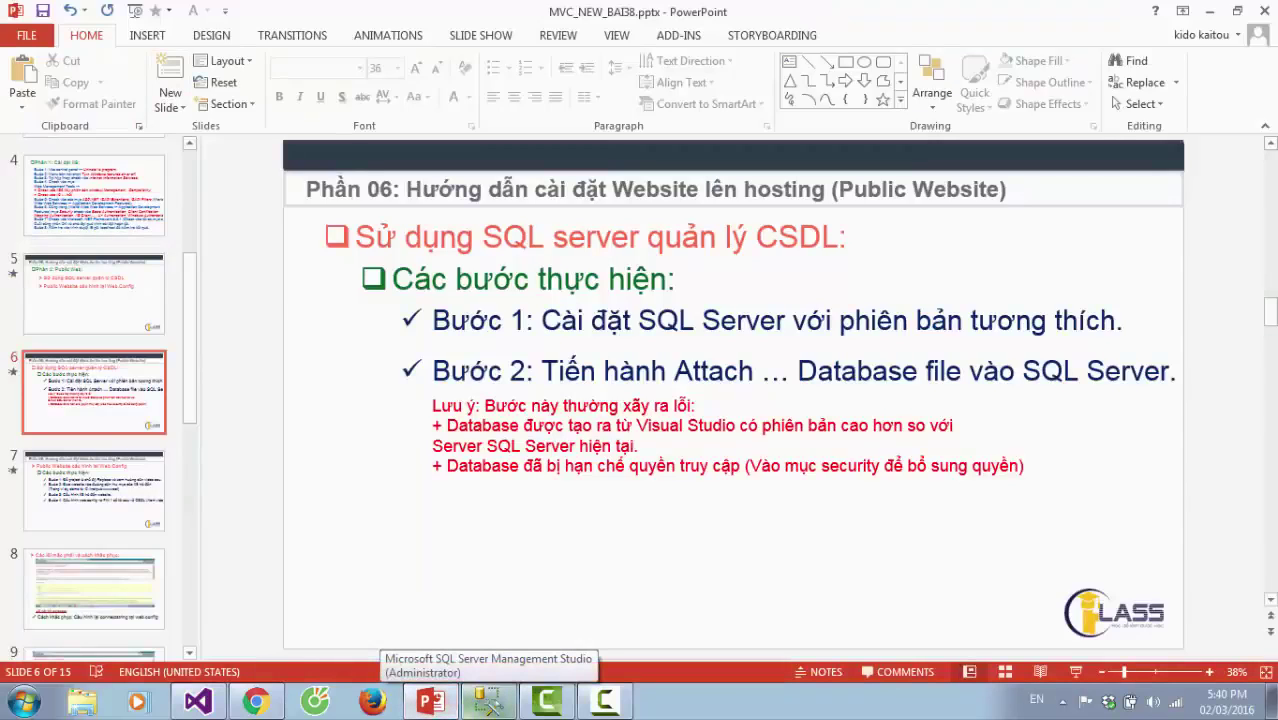
Go to slide 7 on publishing the Website and reconfiguring Web.Config, then switch to Visual Studio.
{"action": "left_click", "coordinate": [571, 446]}
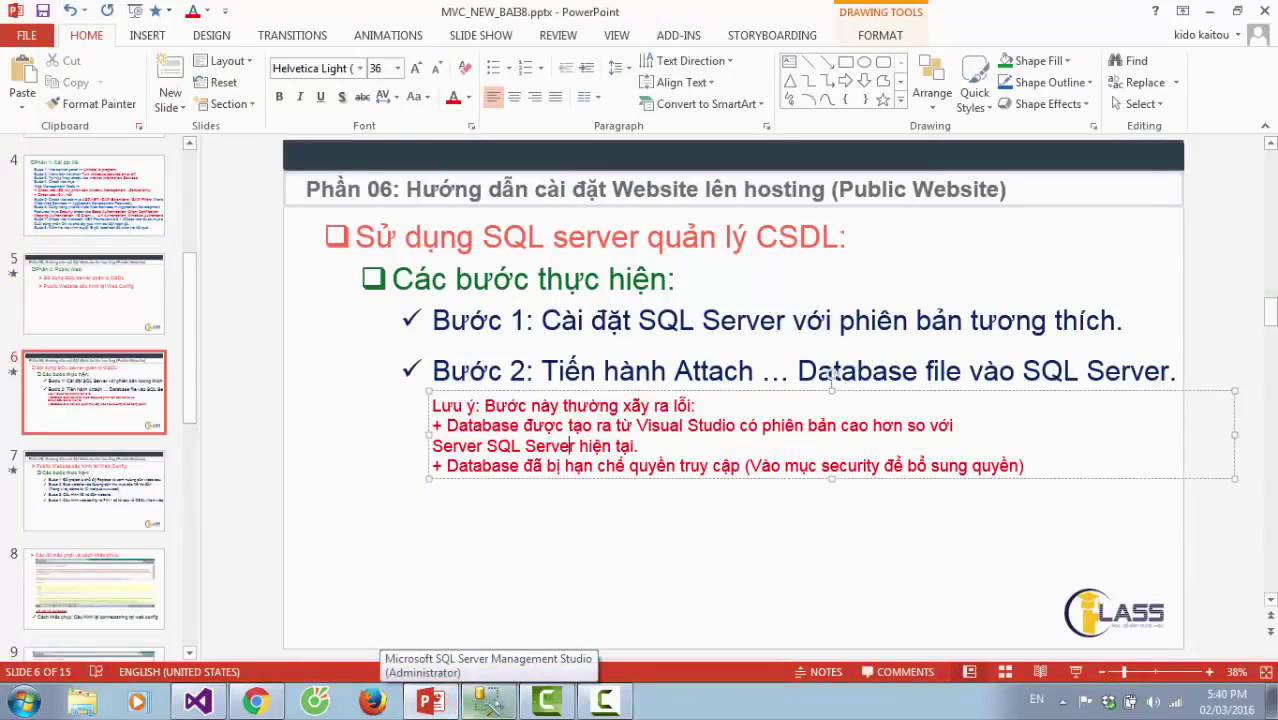
{"action": "key", "text": "Up"}
{"action": "key", "text": "Page_Down"}
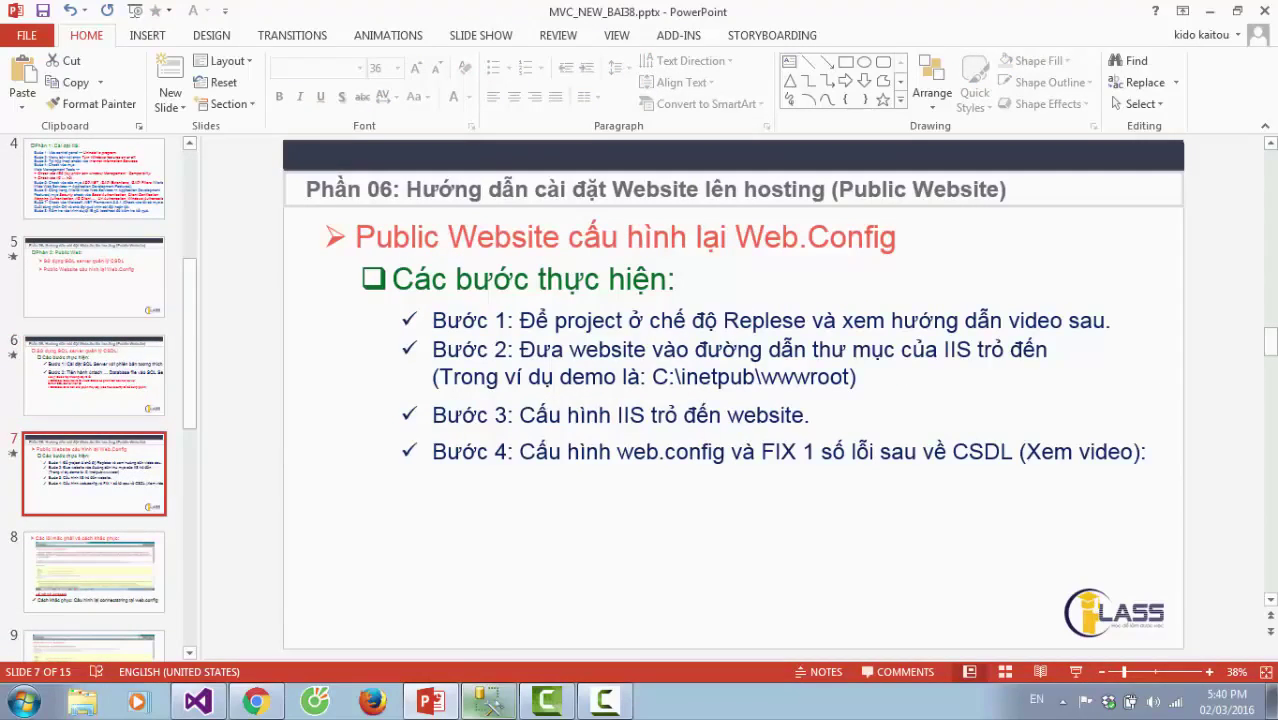
{"action": "left_click_drag", "start_coordinate": [448, 237], "coordinate": [904, 237]}
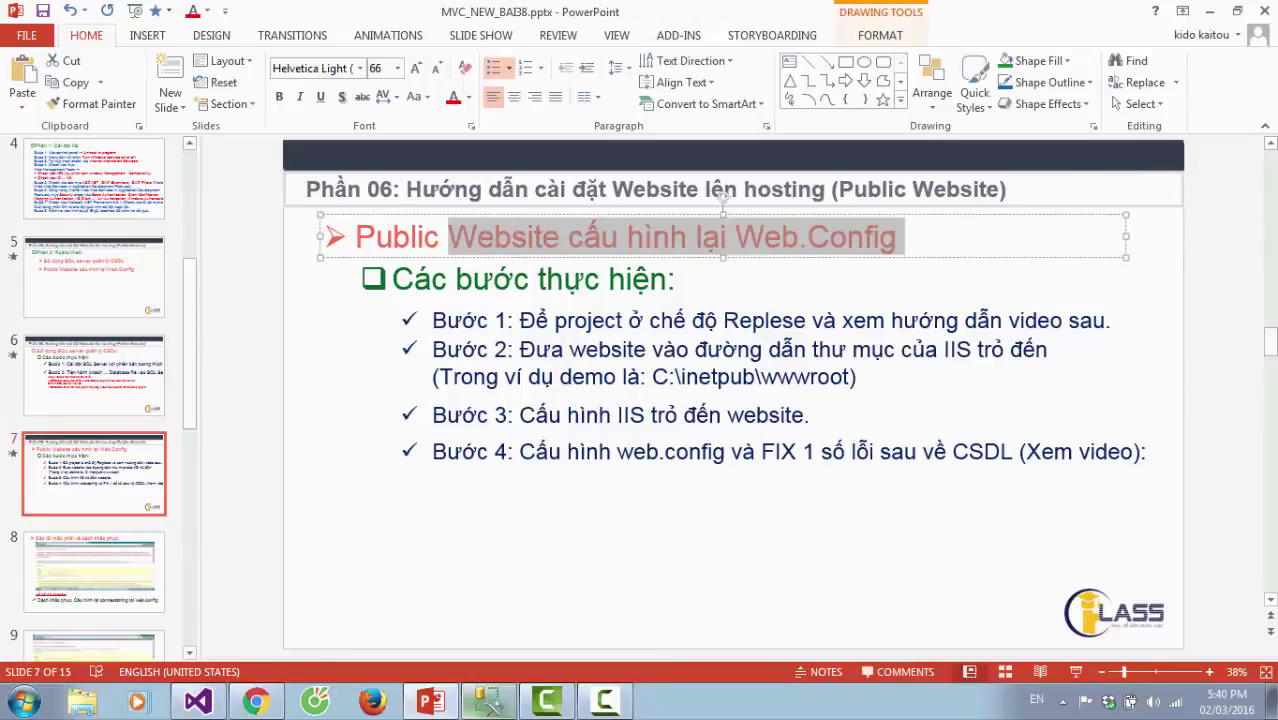
{"action": "left_click", "coordinate": [760, 258]}
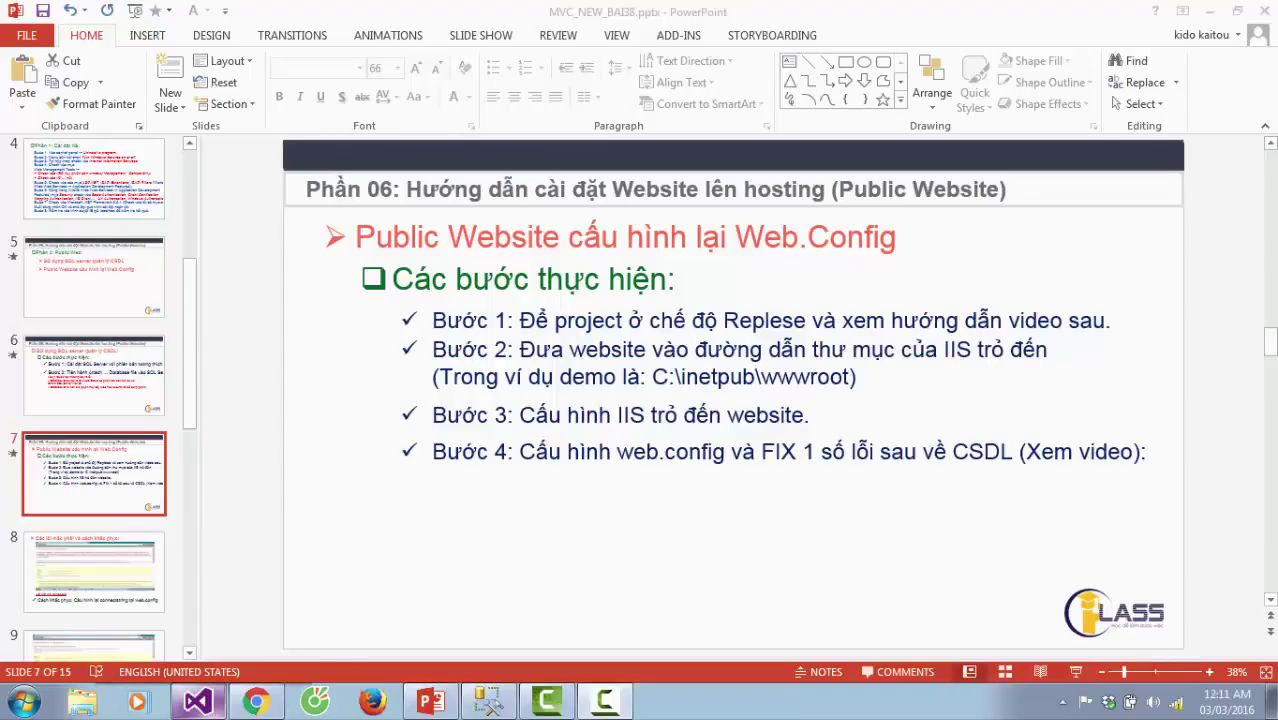
{"action": "left_click", "coordinate": [197, 701]}
{"action": "left_click", "coordinate": [100, 663]}
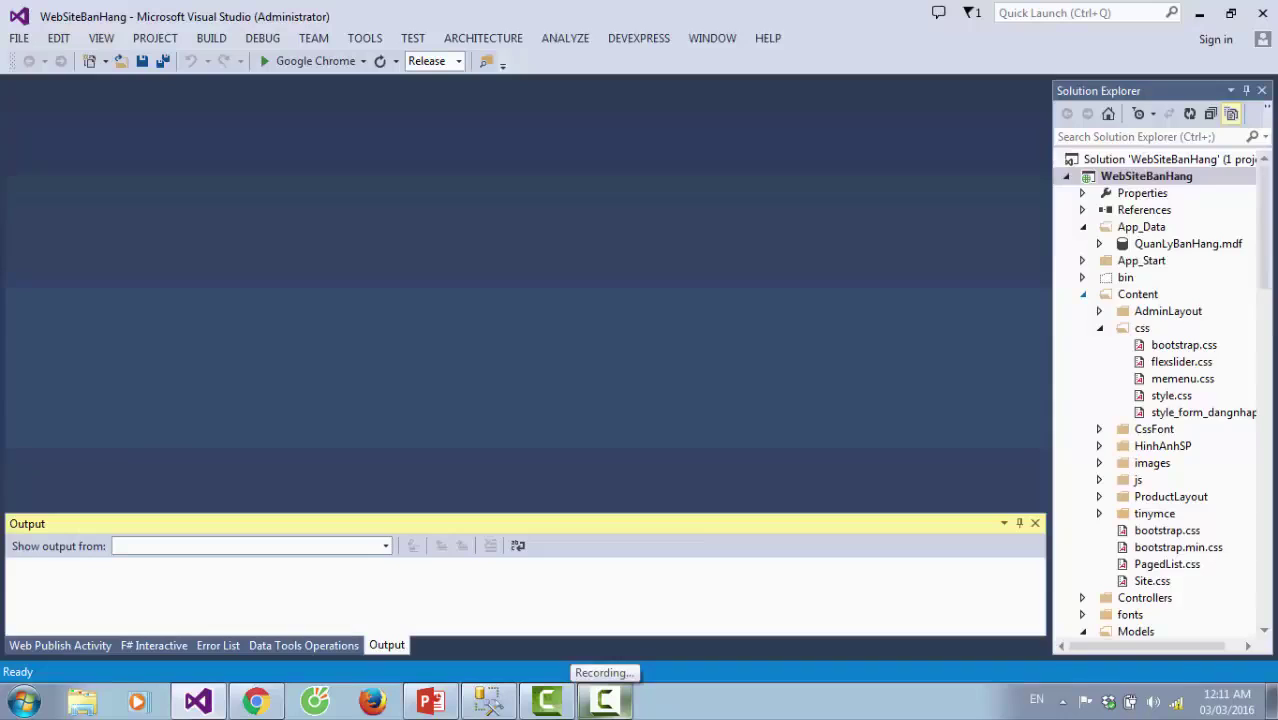
Collapse the Content, Models and Views folders and start publishing WebSiteBanHang.
{"action": "left_click", "coordinate": [1082, 294]}
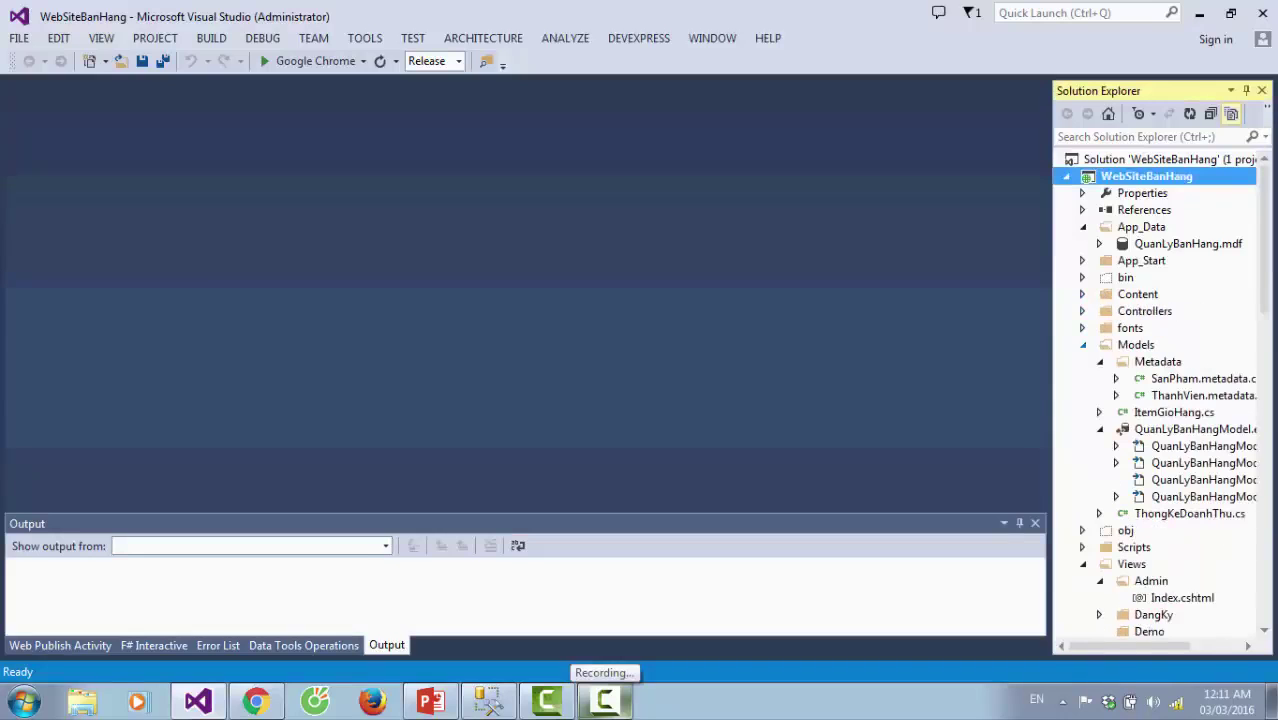
{"action": "left_click", "coordinate": [1082, 344]}
{"action": "left_click", "coordinate": [1082, 395]}
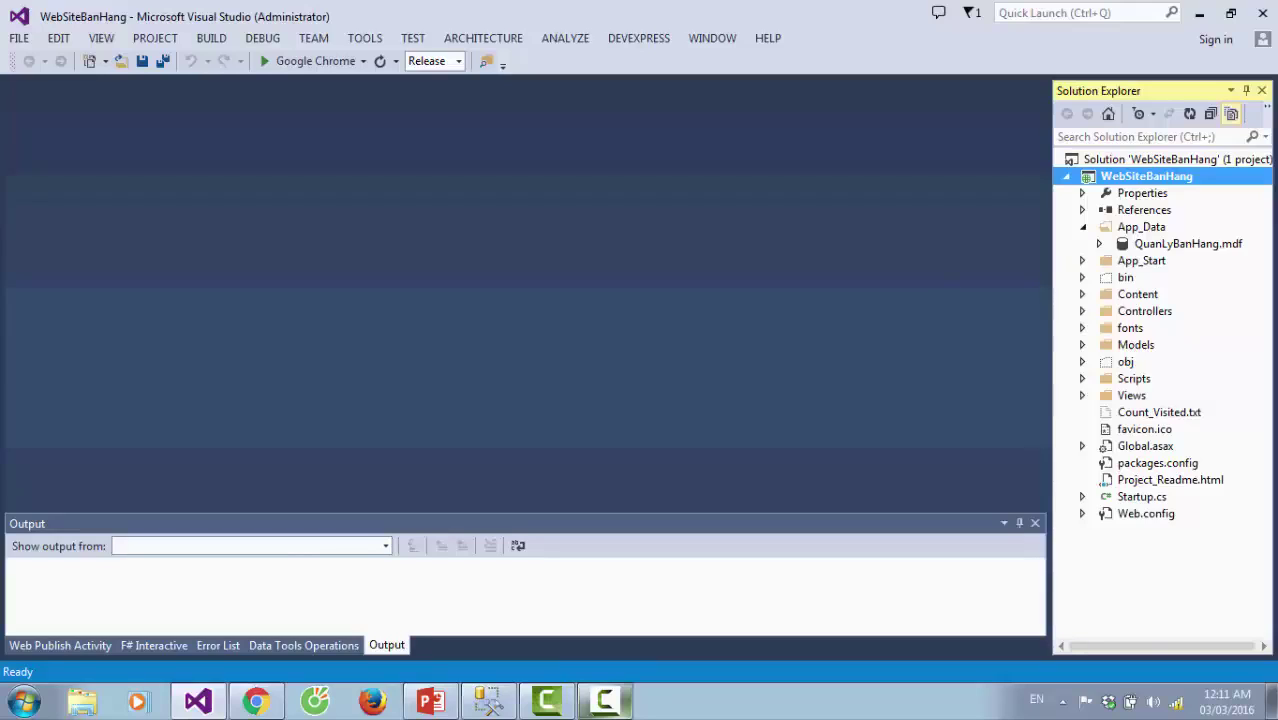
{"action": "right_click", "coordinate": [1134, 176]}
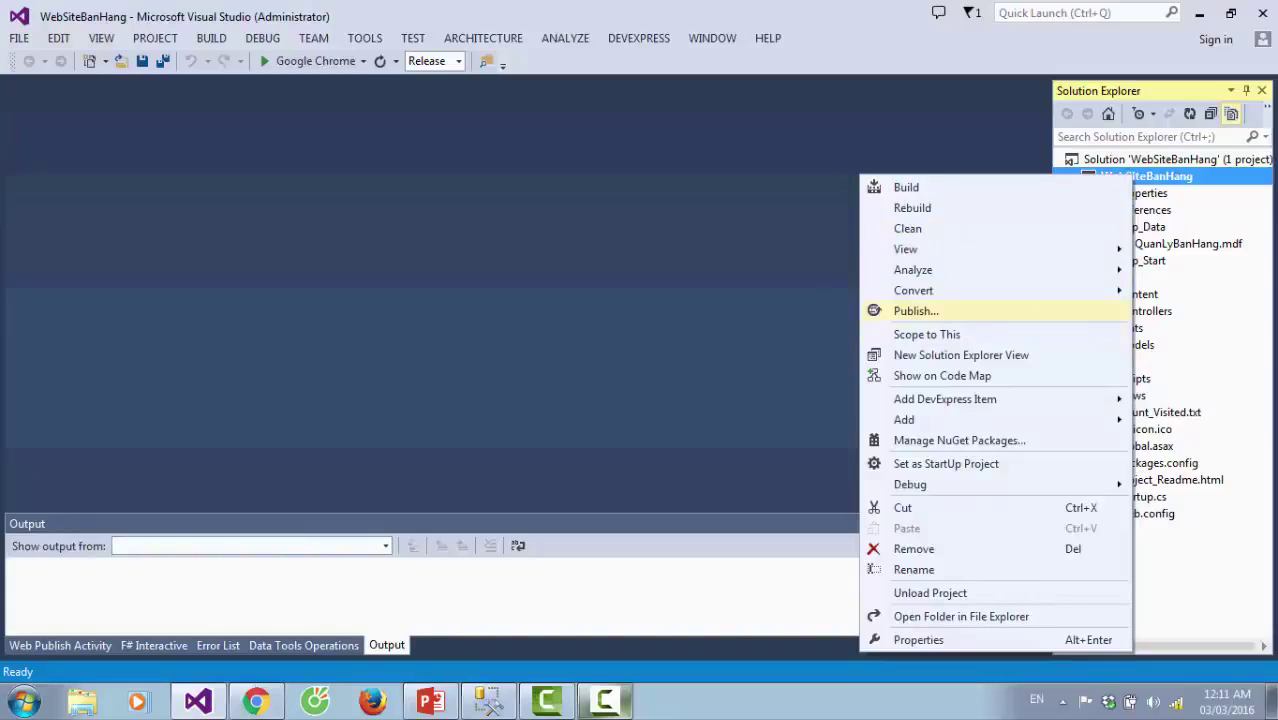
{"action": "left_click", "coordinate": [916, 311]}
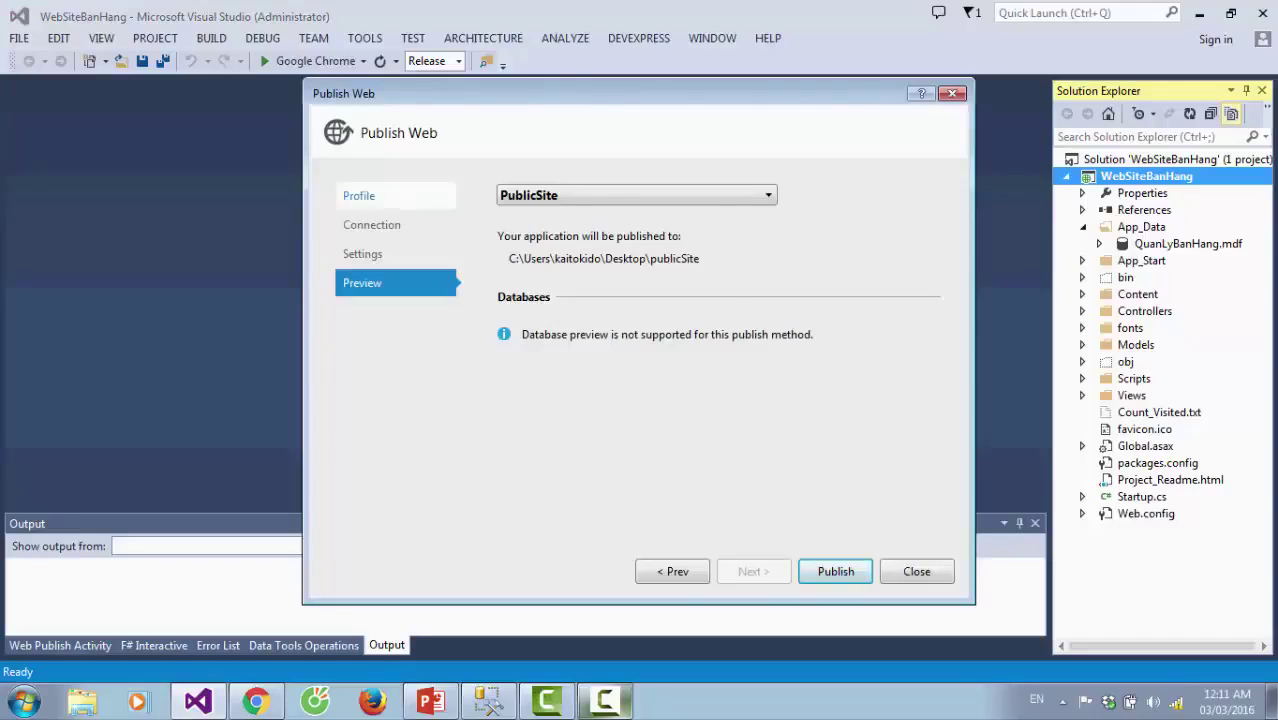
Review the Profile and Preview pages, keeping the PublicSite profile.
{"action": "left_click", "coordinate": [380, 195]}
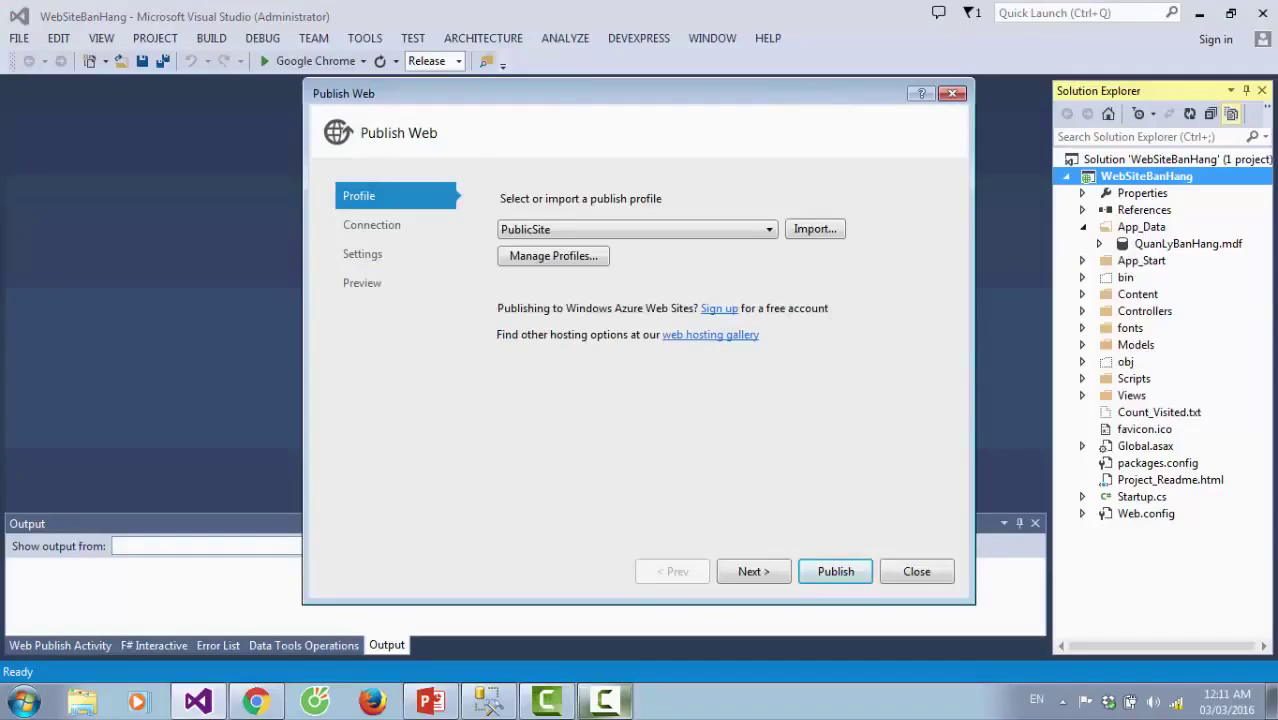
{"action": "left_click", "coordinate": [380, 283]}
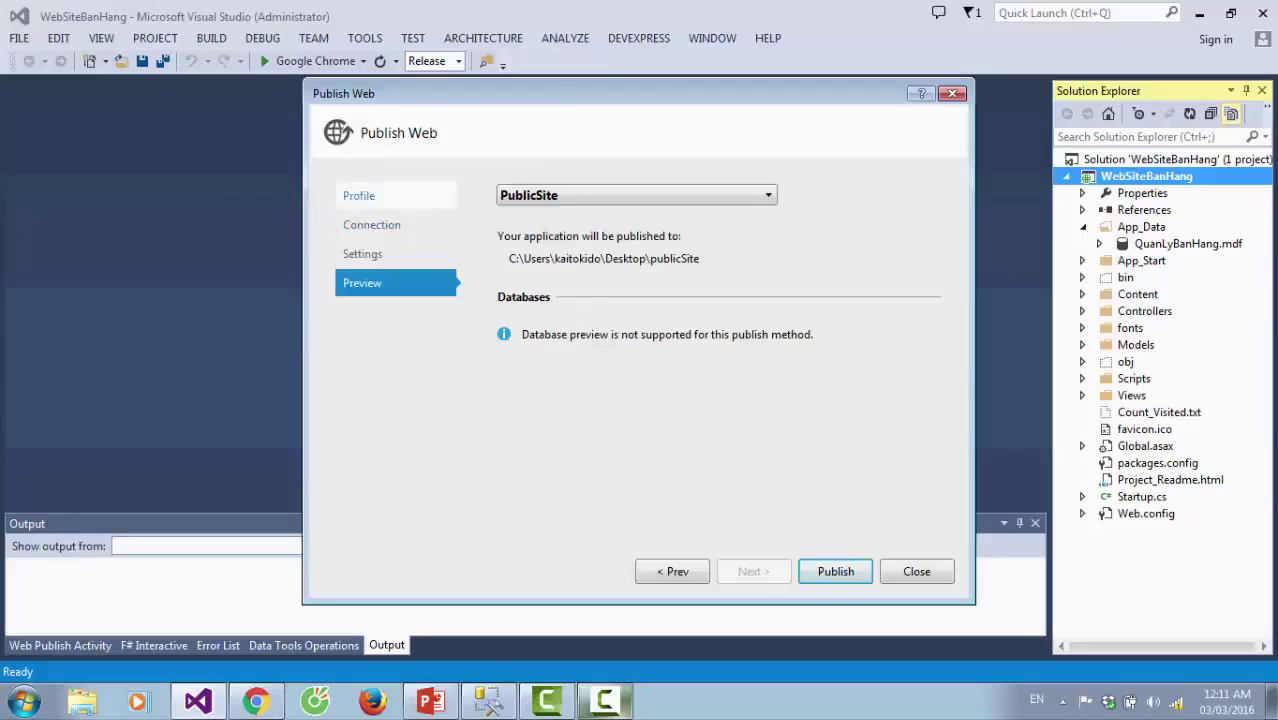
{"action": "left_click", "coordinate": [359, 195]}
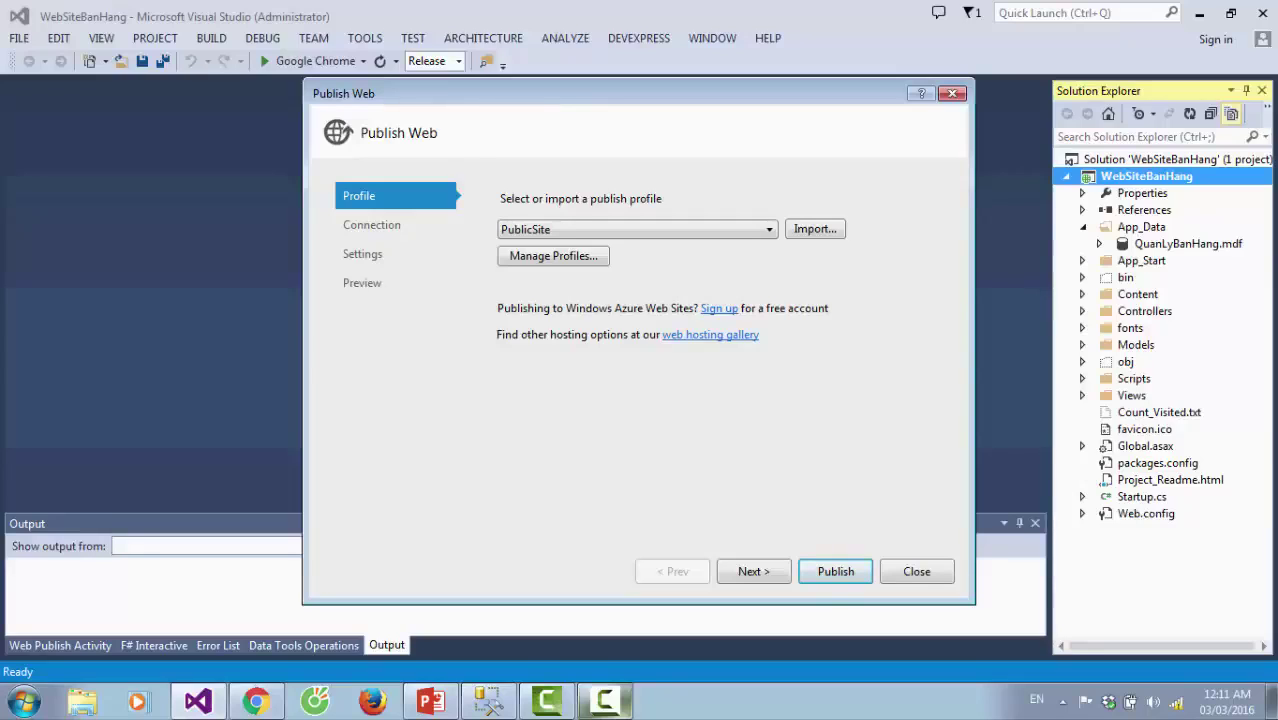
{"action": "key", "text": "alt+Down"}
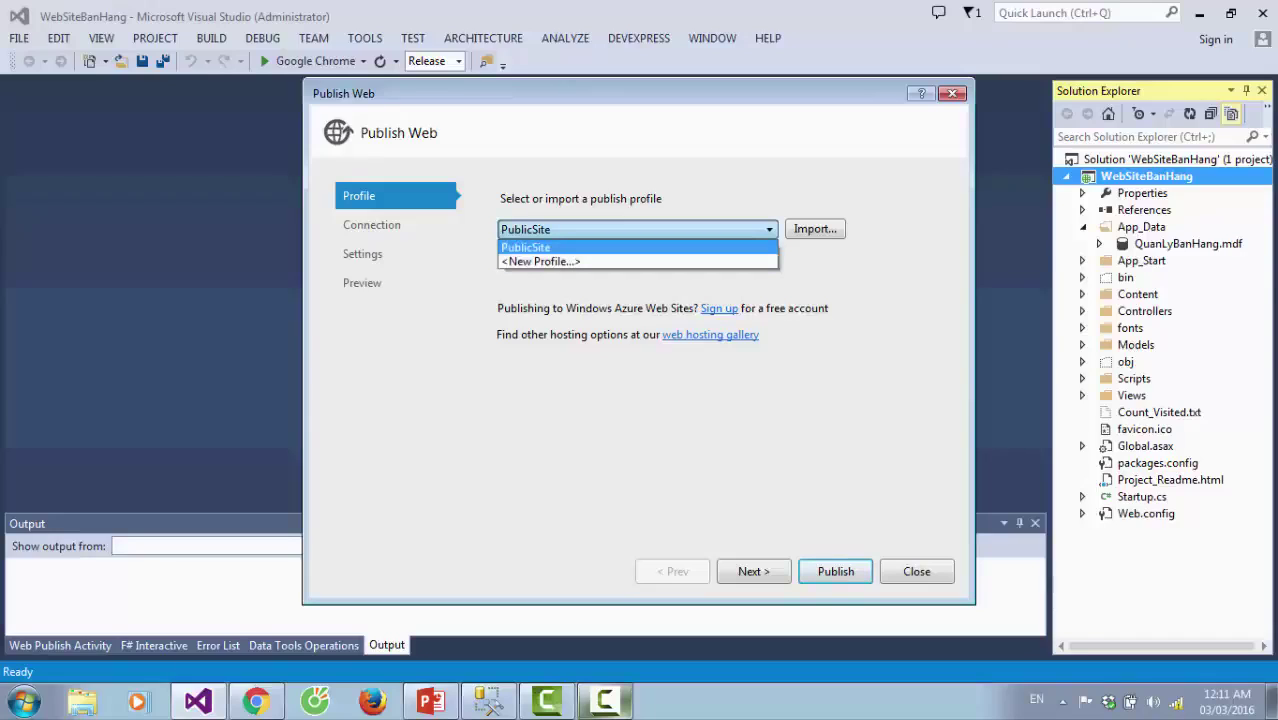
{"action": "key", "text": "Return"}
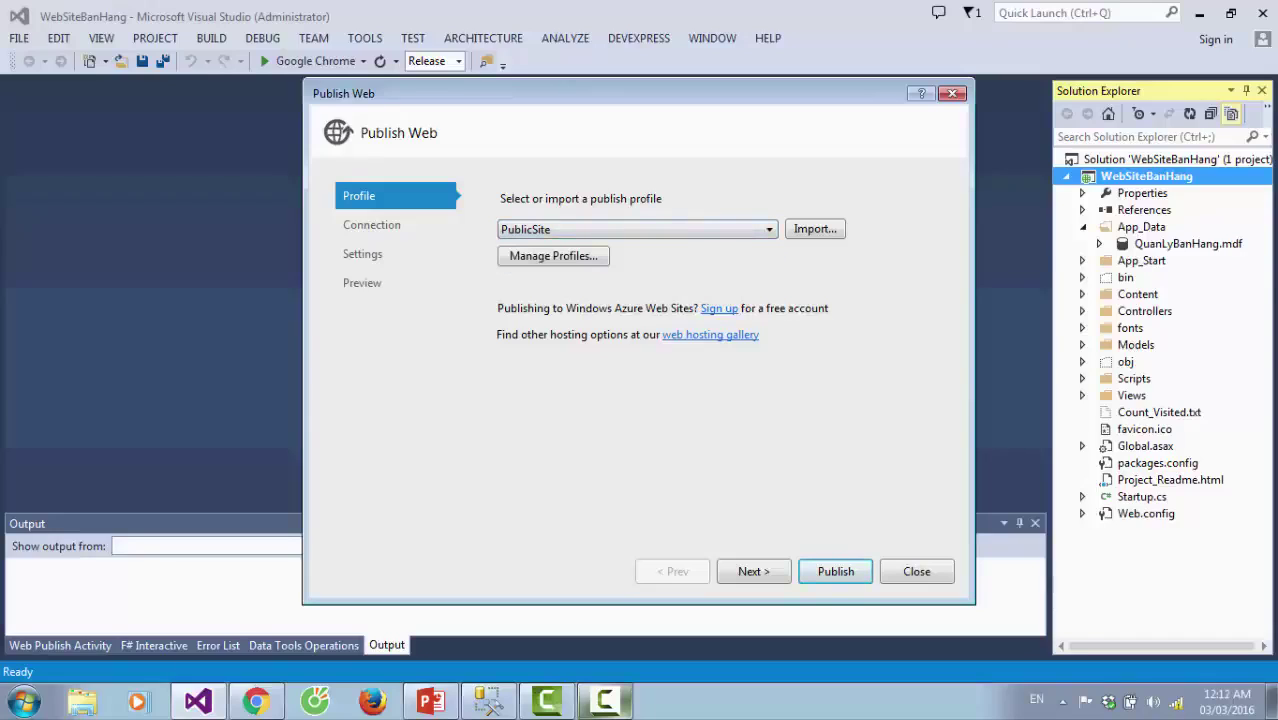
Choose <New Profile...> from the publish profile list.
{"action": "key", "text": "alt+Down"}
{"action": "key", "text": "Down"}
{"action": "key", "text": "Up"}
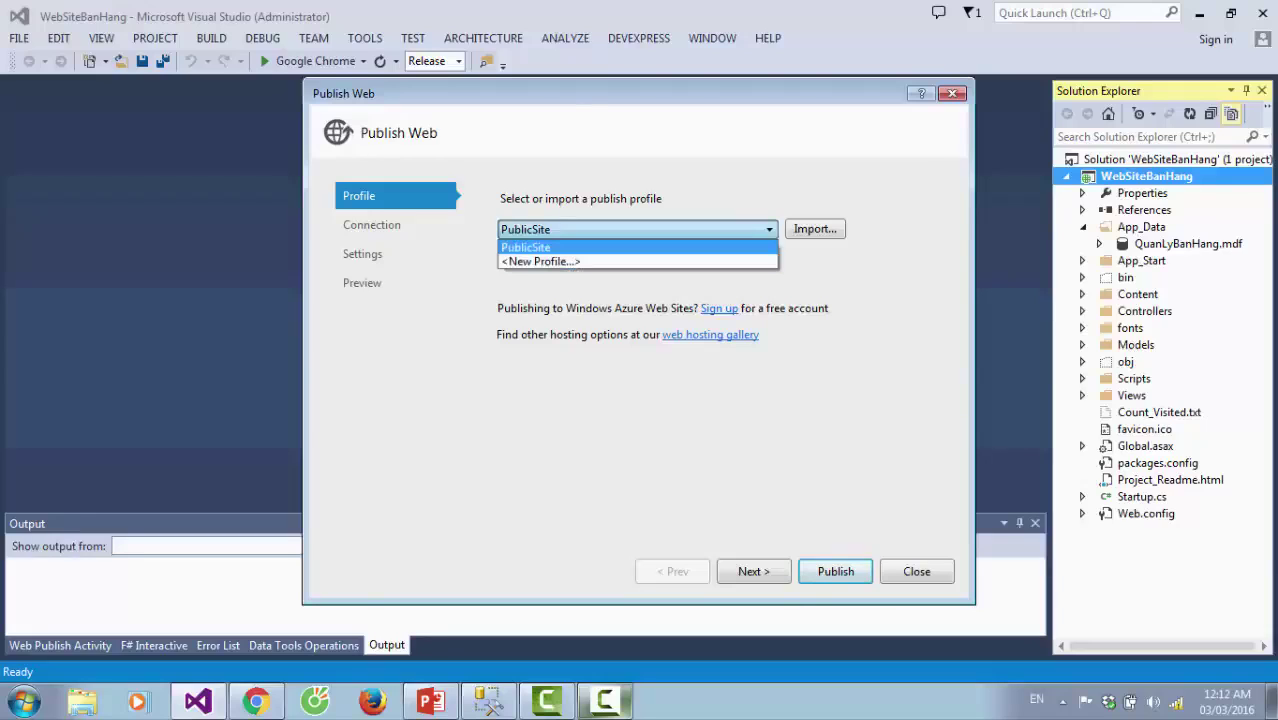
{"action": "key", "text": "Return"}
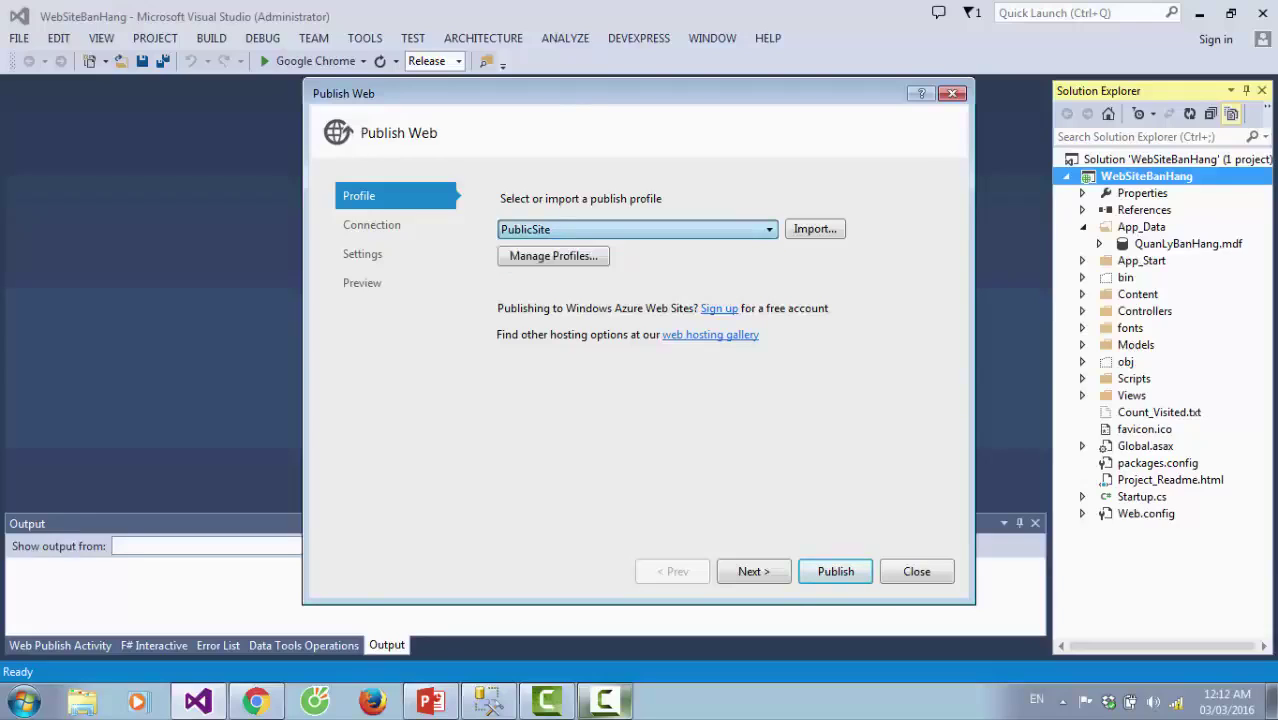
{"action": "key", "text": "alt+Down"}
{"action": "key", "text": "Down"}
{"action": "key", "text": "Return"}
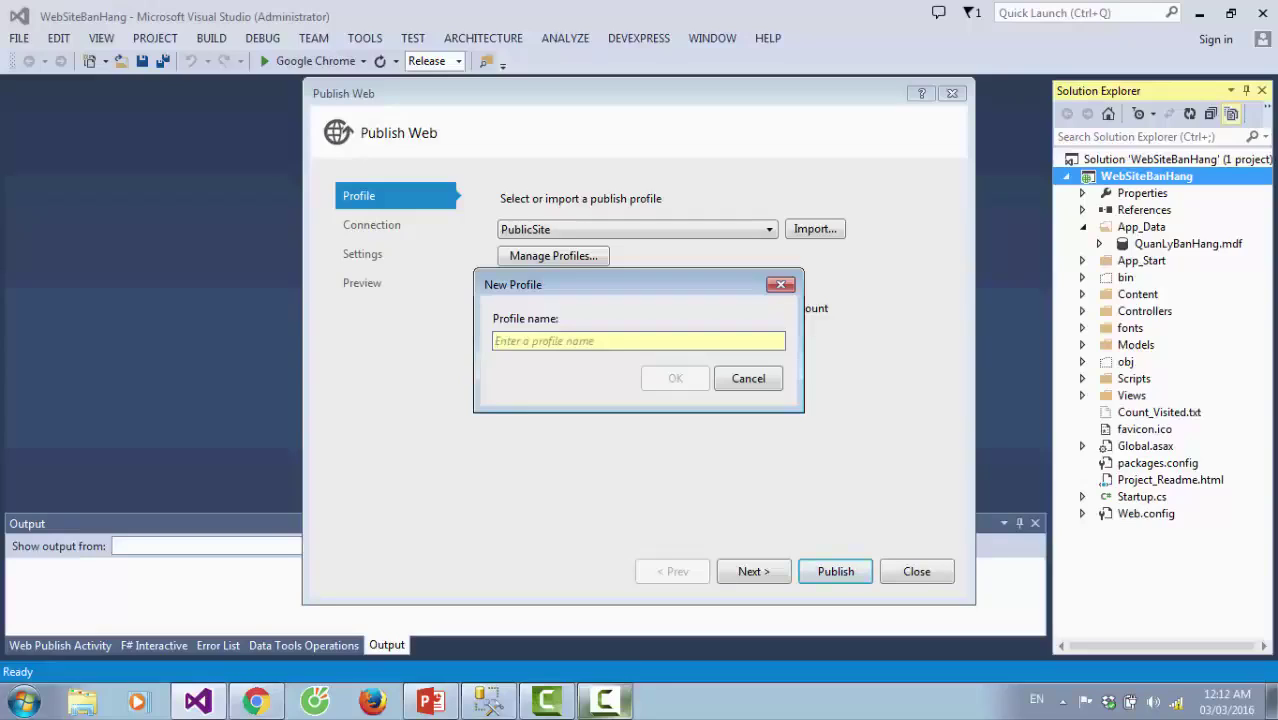
Name the new publish profile TestSite and confirm it.
{"action": "type", "text": "Test"}
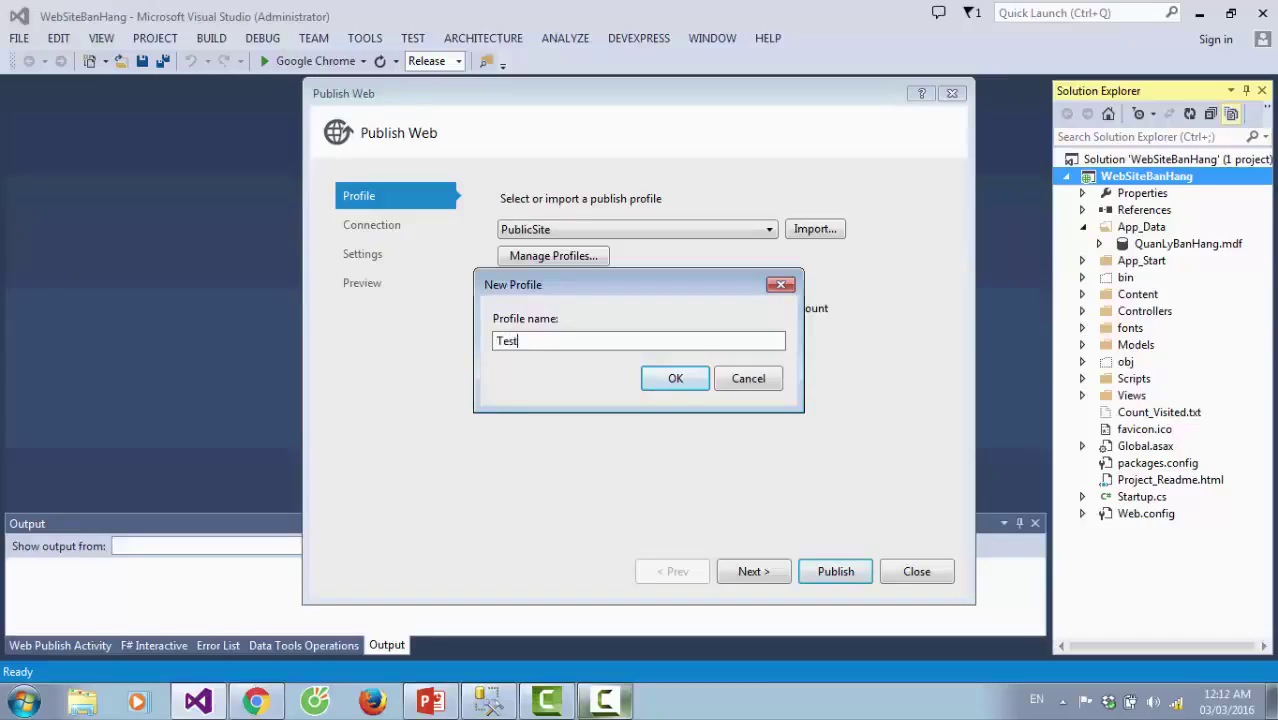
{"action": "type", "text": "Site"}
{"action": "key", "text": "Return"}
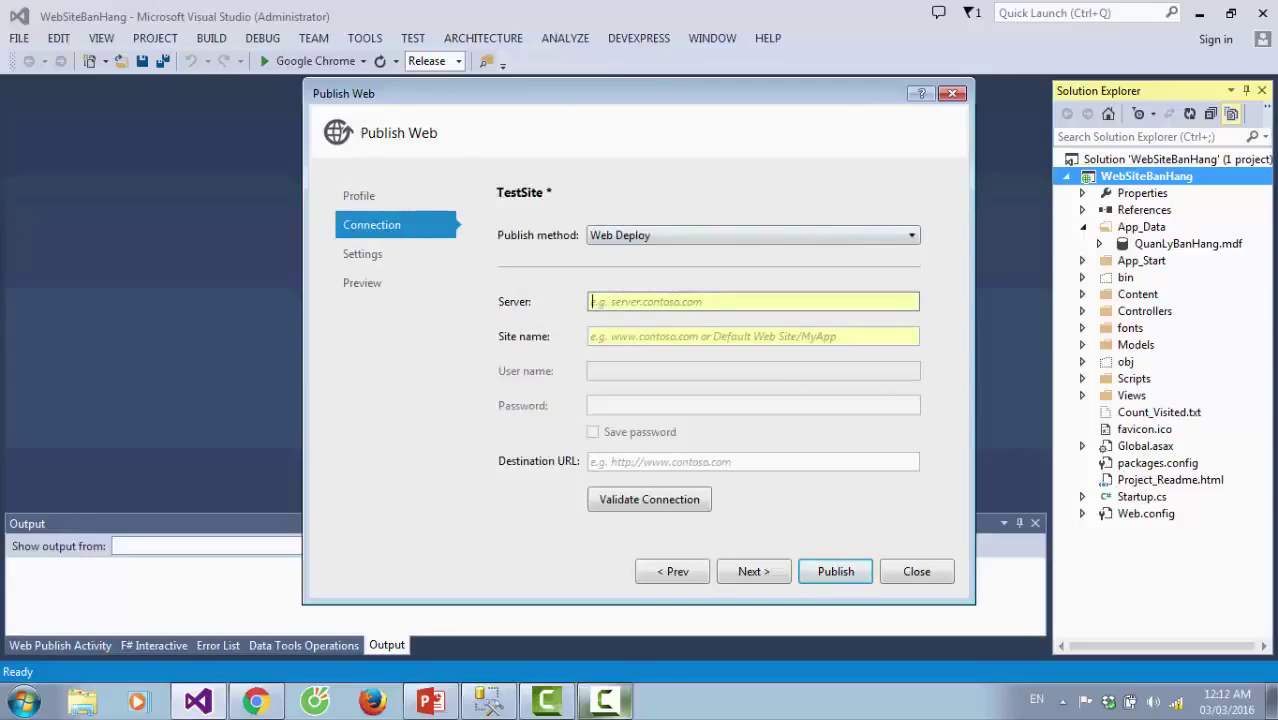
Try the FTP method's Server, Site path, User name and Destination URL fields, then choose File System.
{"action": "left_click", "coordinate": [753, 235]}
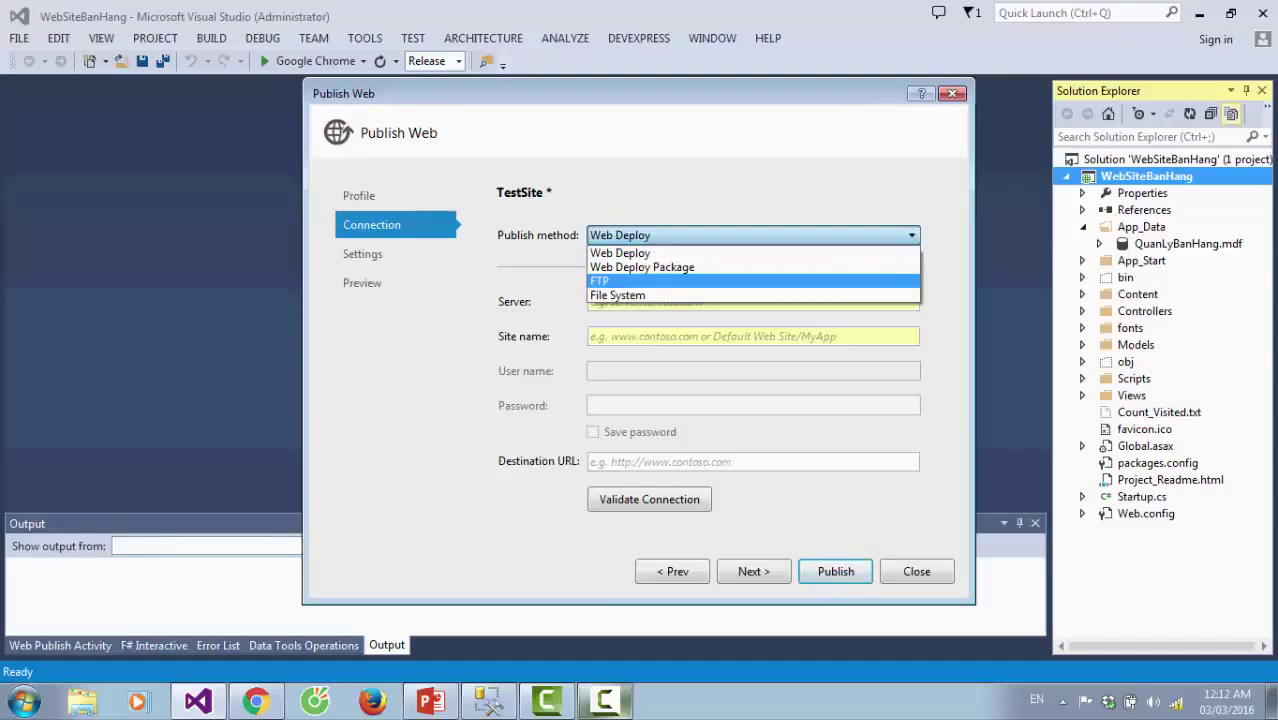
{"action": "key", "text": "Return"}
{"action": "left_click", "coordinate": [592, 301]}
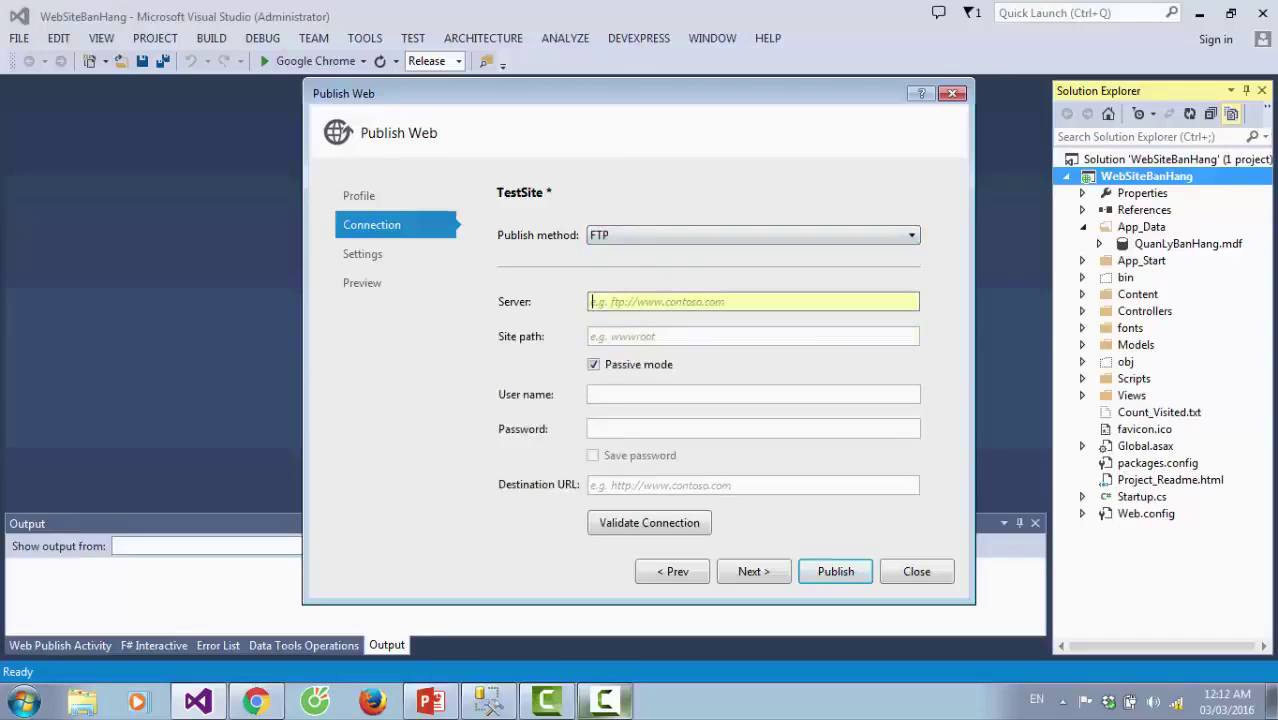
{"action": "left_click", "coordinate": [592, 336]}
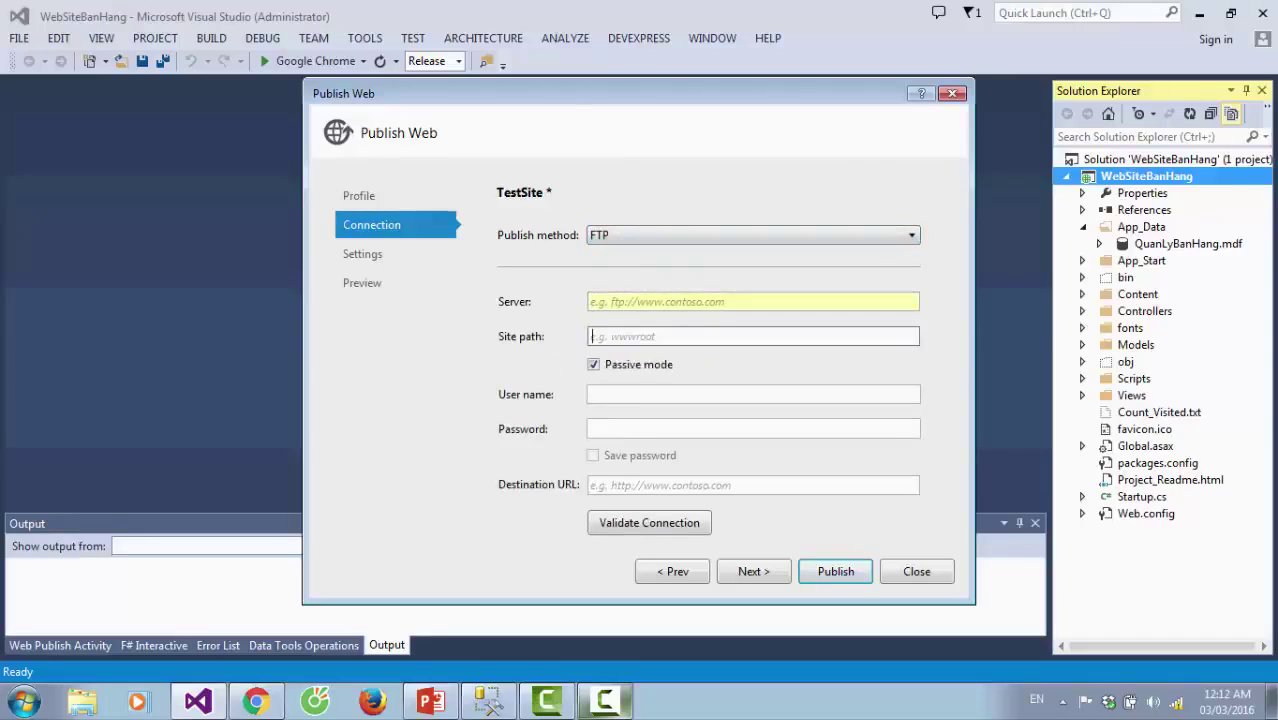
{"action": "left_click", "coordinate": [592, 394]}
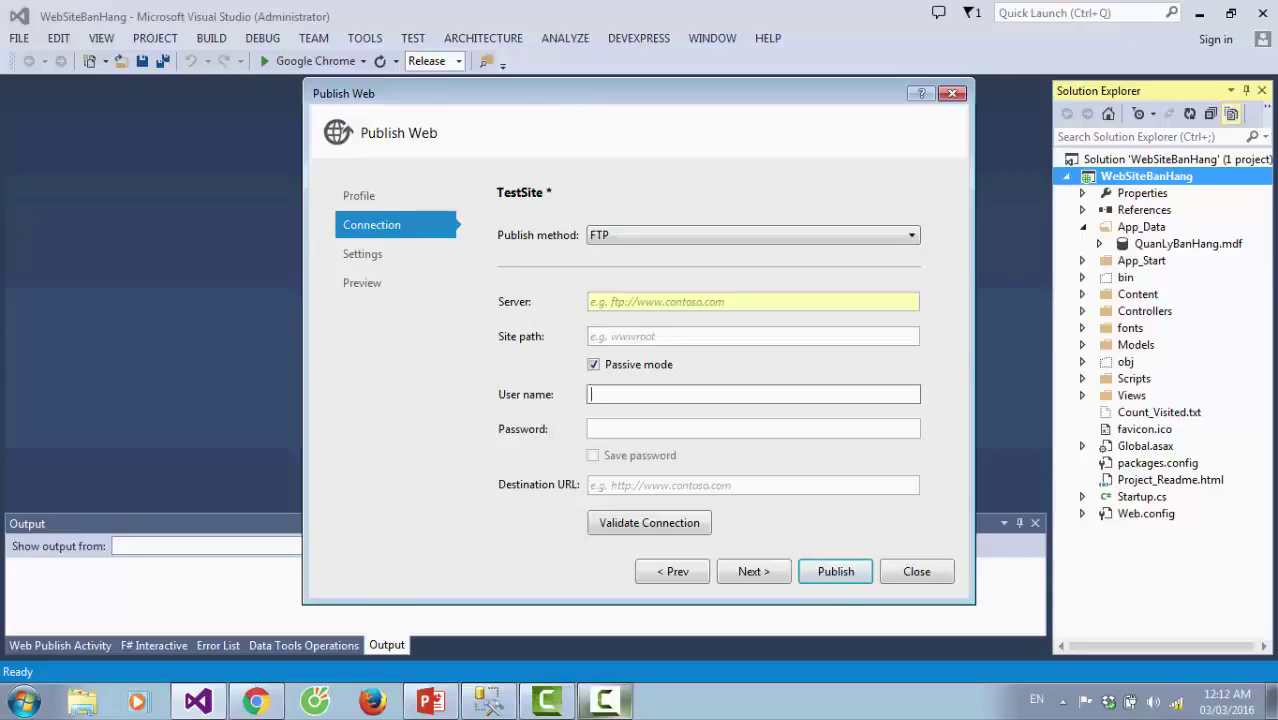
{"action": "left_click", "coordinate": [592, 485]}
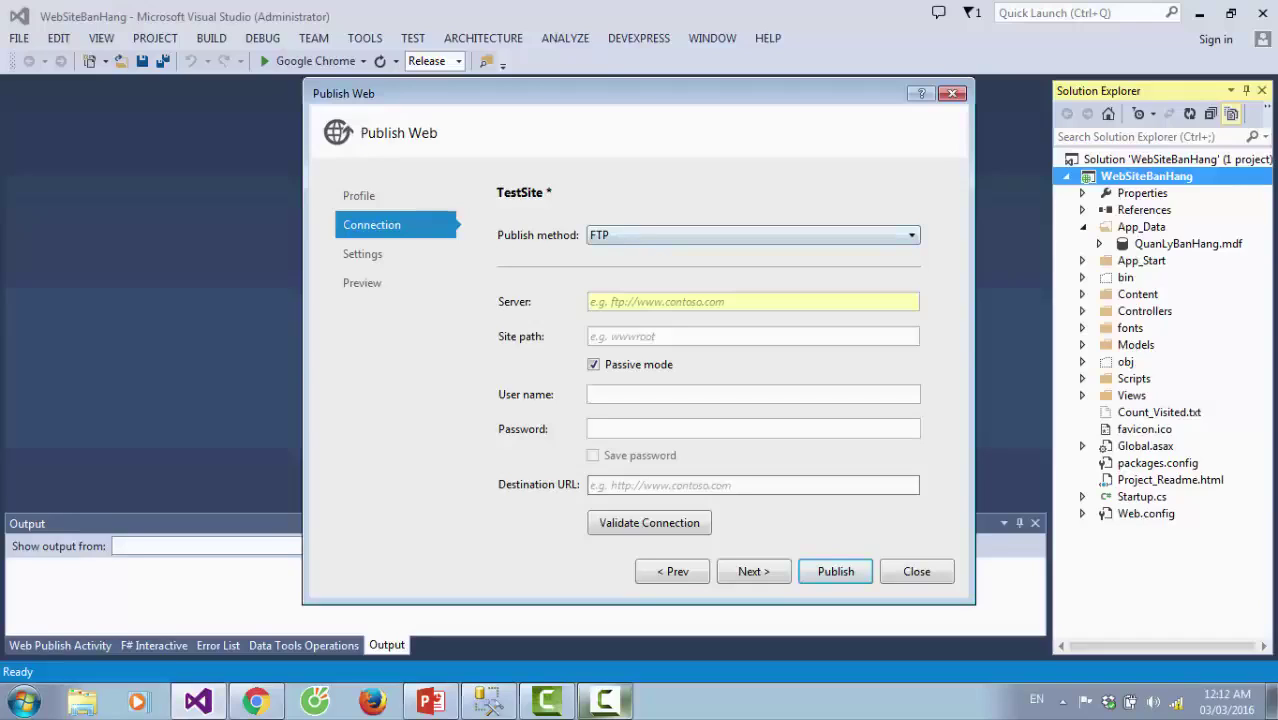
{"action": "left_click", "coordinate": [750, 235]}
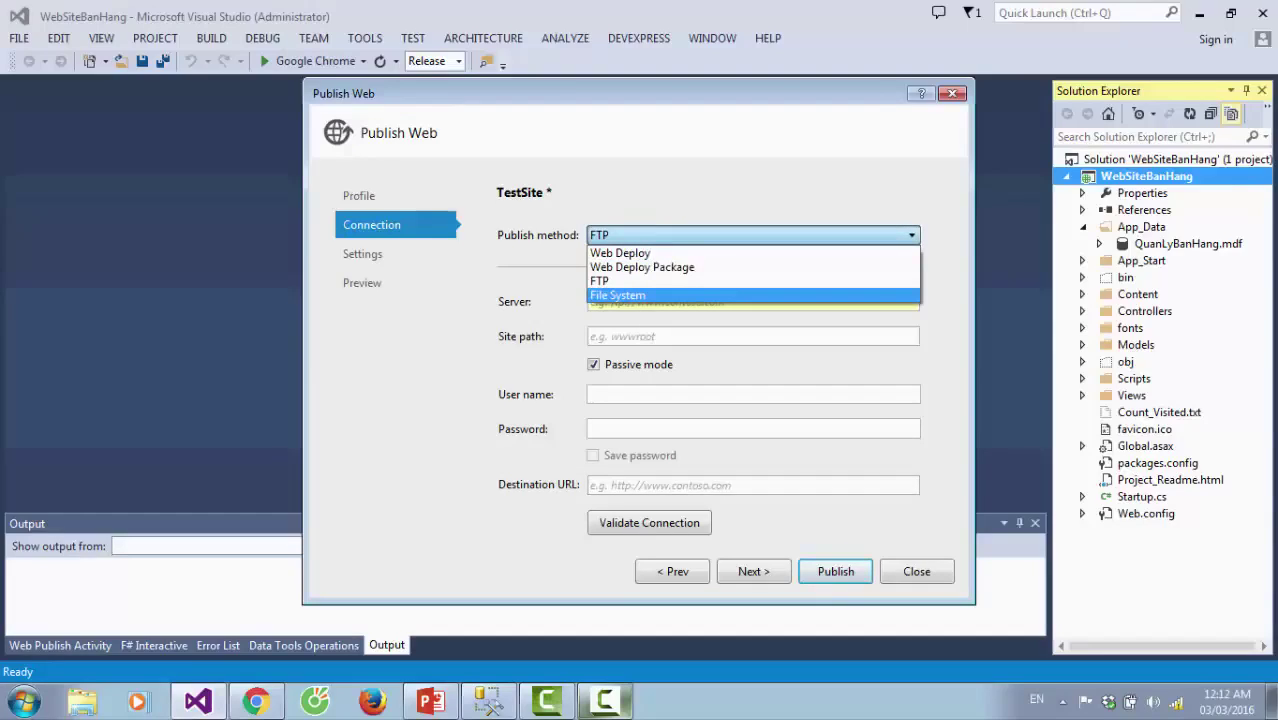
{"action": "key", "text": "Return"}
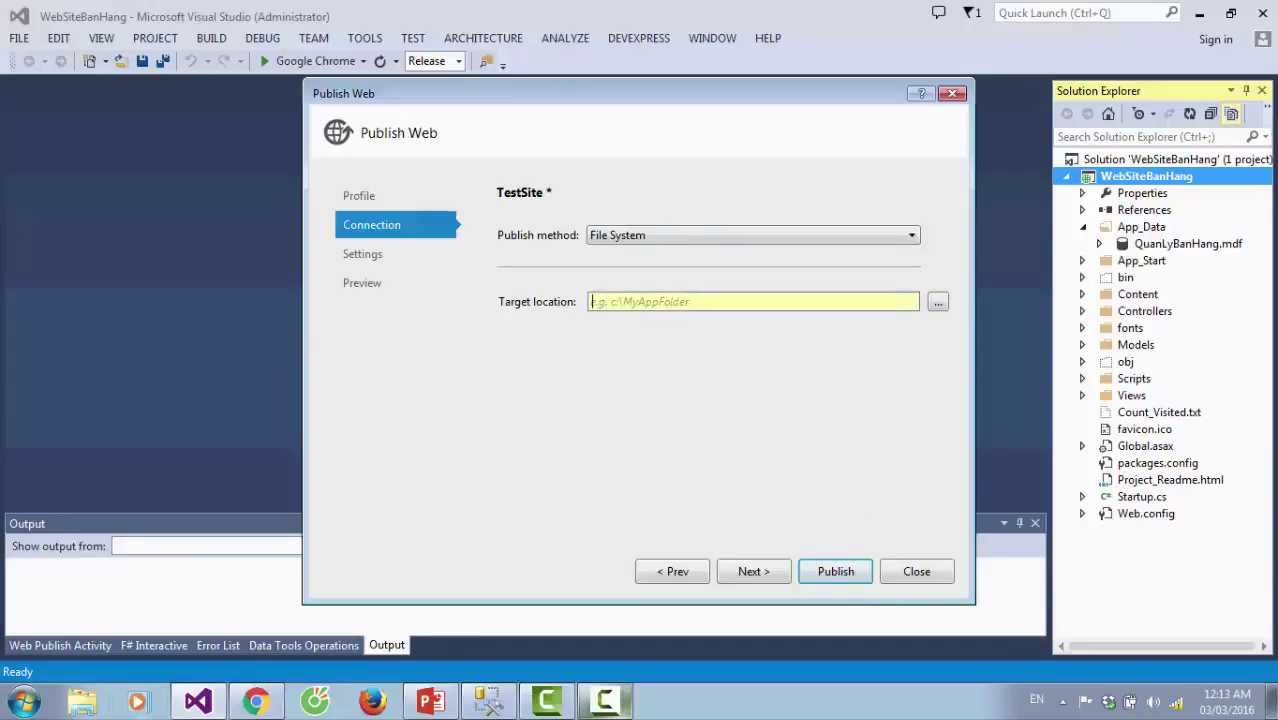
Create an empty folder named TestSite on the Desktop in Explorer, then close the window.
{"action": "left_click", "coordinate": [82, 701]}
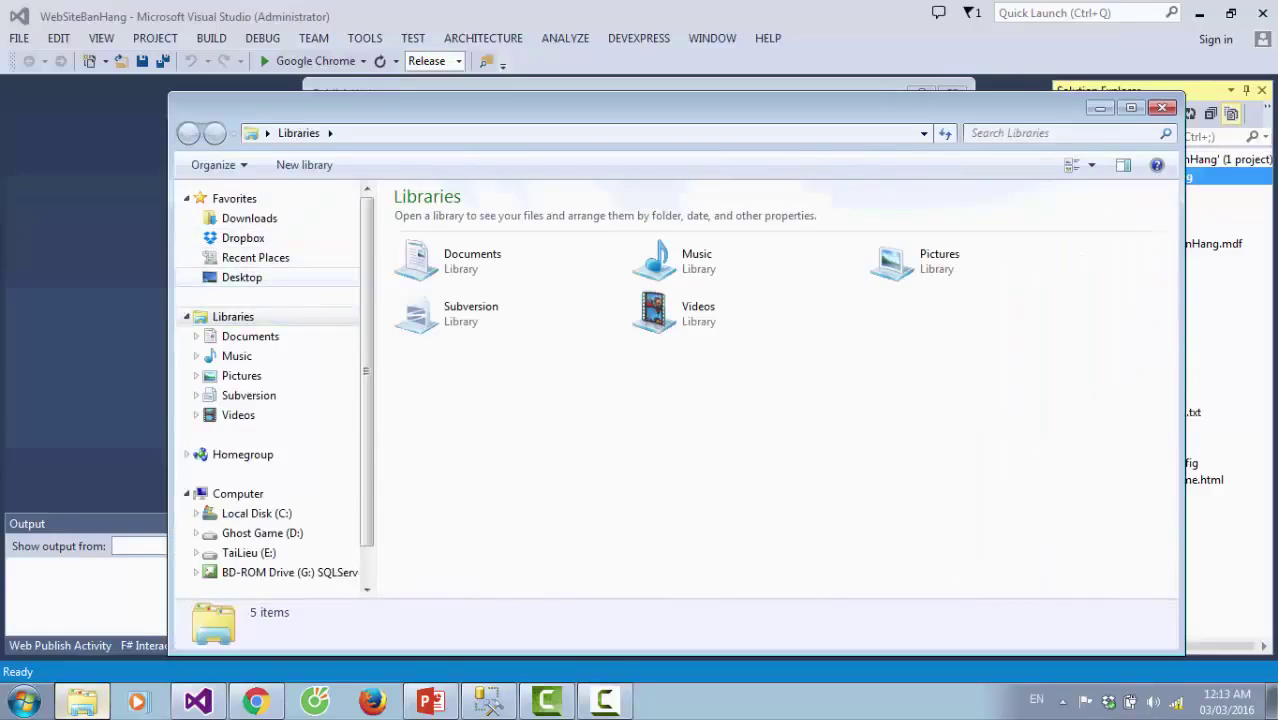
{"action": "left_click", "coordinate": [241, 277]}
{"action": "right_click", "coordinate": [655, 218]}
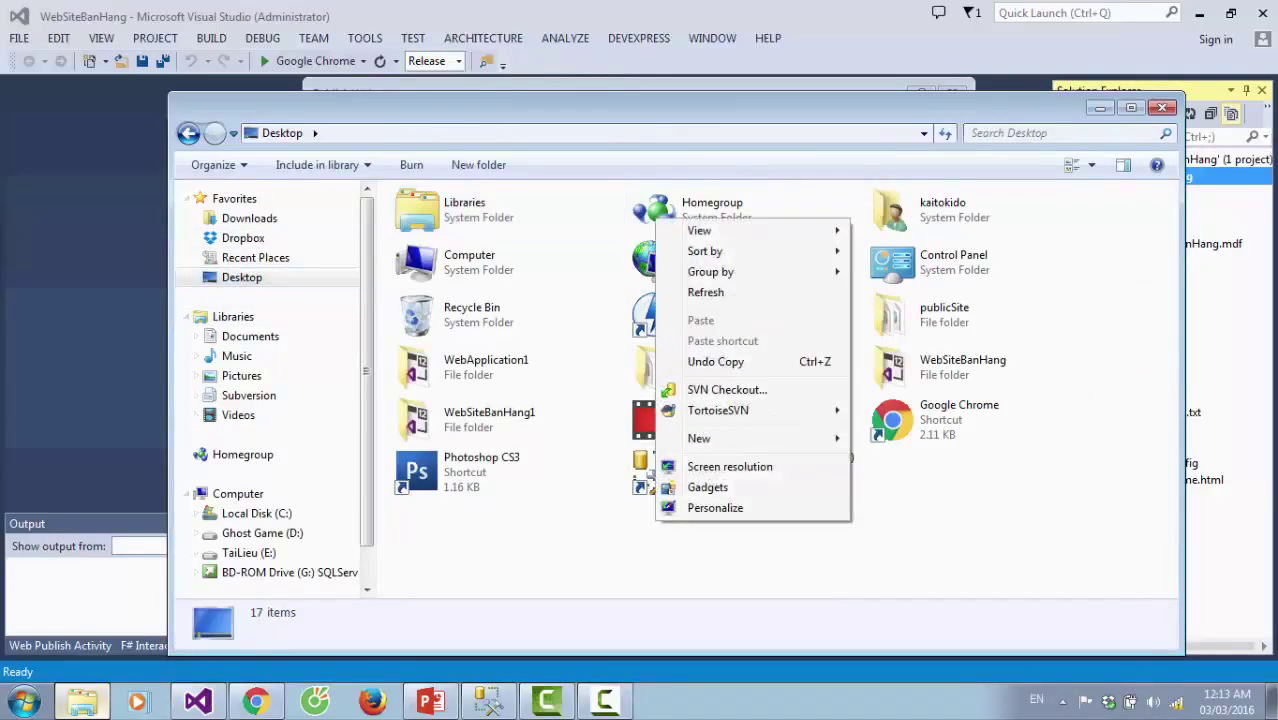
{"action": "mouse_move", "coordinate": [780, 438]}
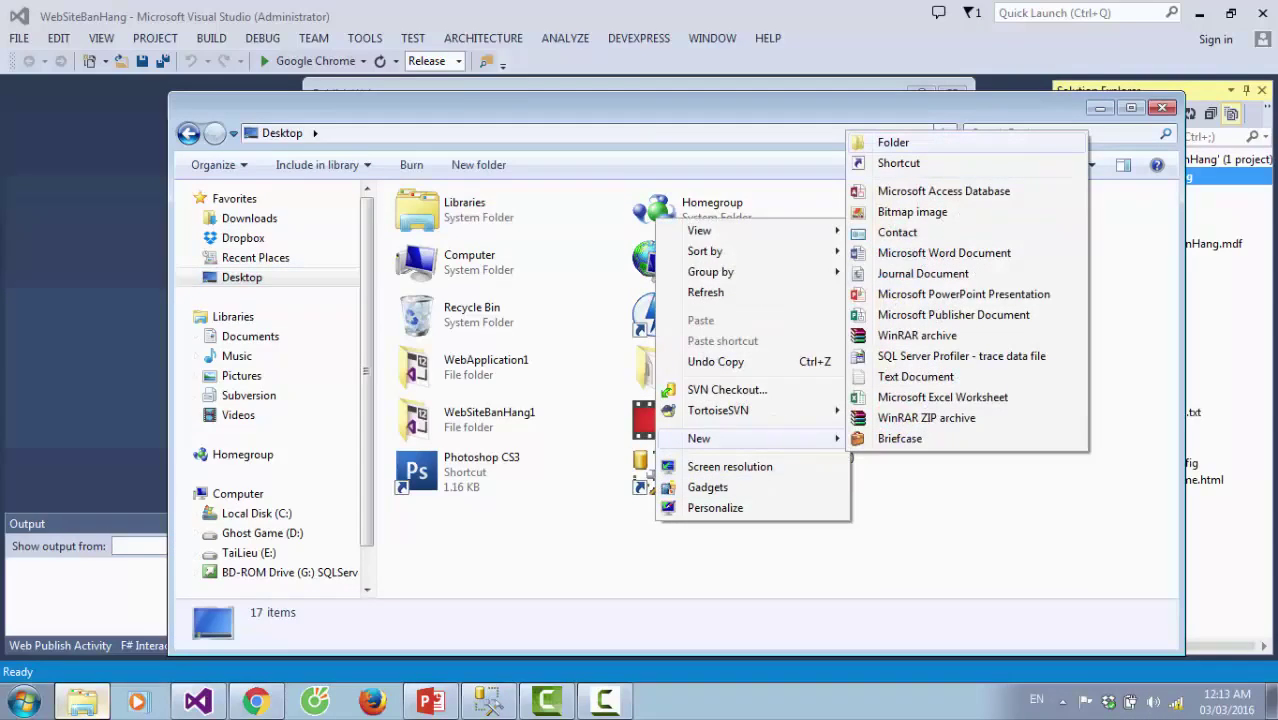
{"action": "left_click", "coordinate": [893, 142]}
{"action": "type", "text": "Te"}
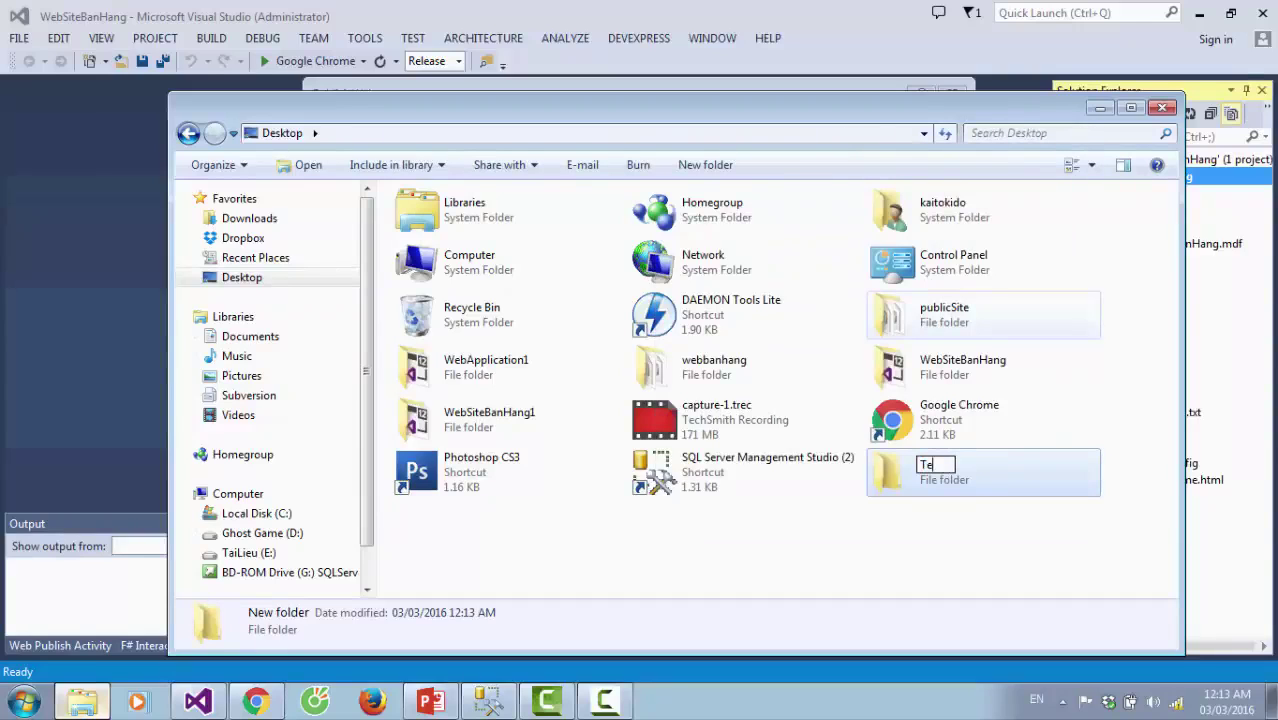
{"action": "type", "text": "stSite"}
{"action": "key", "text": "Return"}
{"action": "key", "text": "Return"}
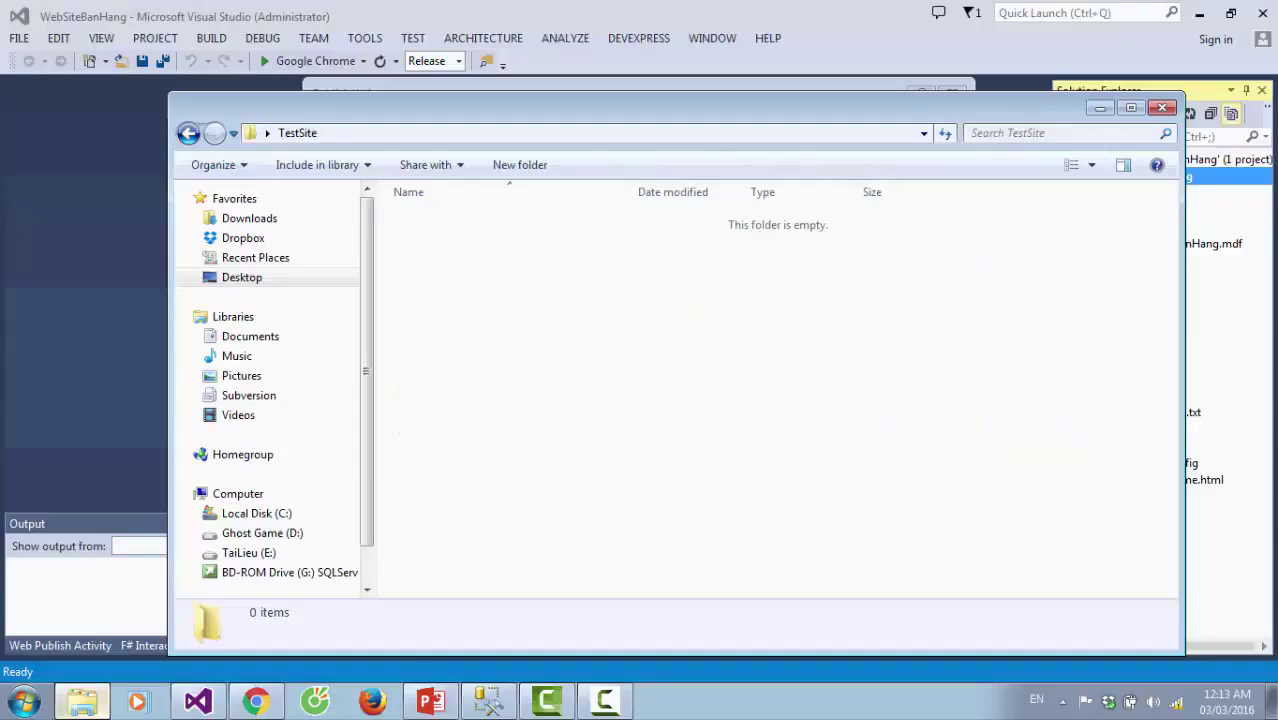
{"action": "left_click", "coordinate": [1162, 108]}
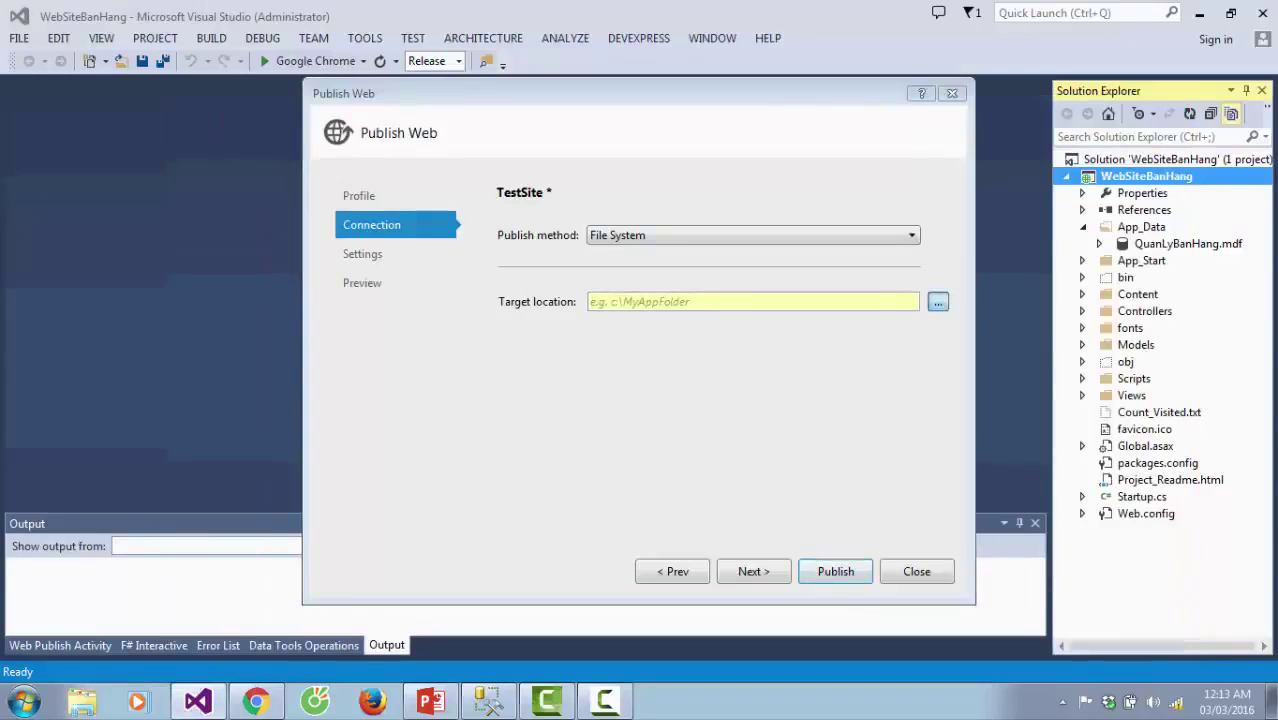
Set the target location to the Desktop\TestSite folder and continue to the Settings page.
{"action": "left_click", "coordinate": [937, 301]}
{"action": "scroll", "coordinate": [724, 334], "scroll_direction": "down", "scroll_amount": 2}
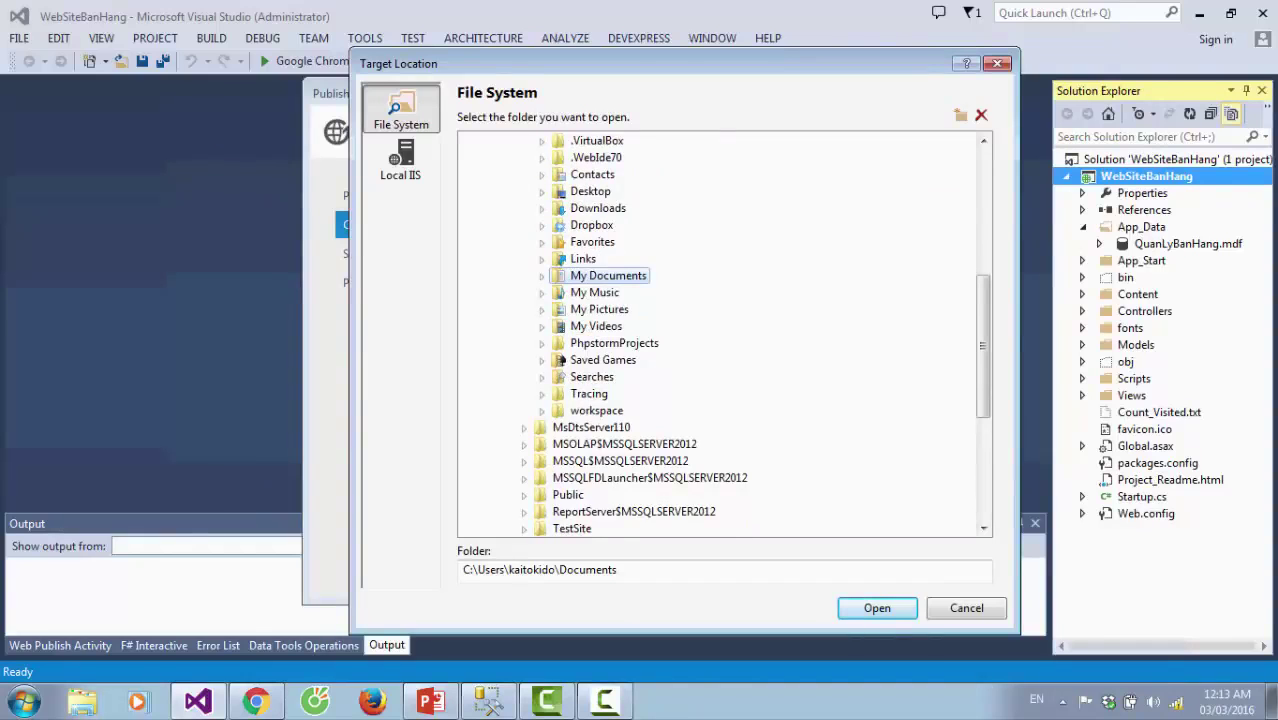
{"action": "scroll", "coordinate": [724, 334], "scroll_direction": "down", "scroll_amount": 3}
{"action": "scroll", "coordinate": [724, 334], "scroll_direction": "up", "scroll_amount": 6}
{"action": "scroll", "coordinate": [724, 334], "scroll_direction": "up", "scroll_amount": 1}
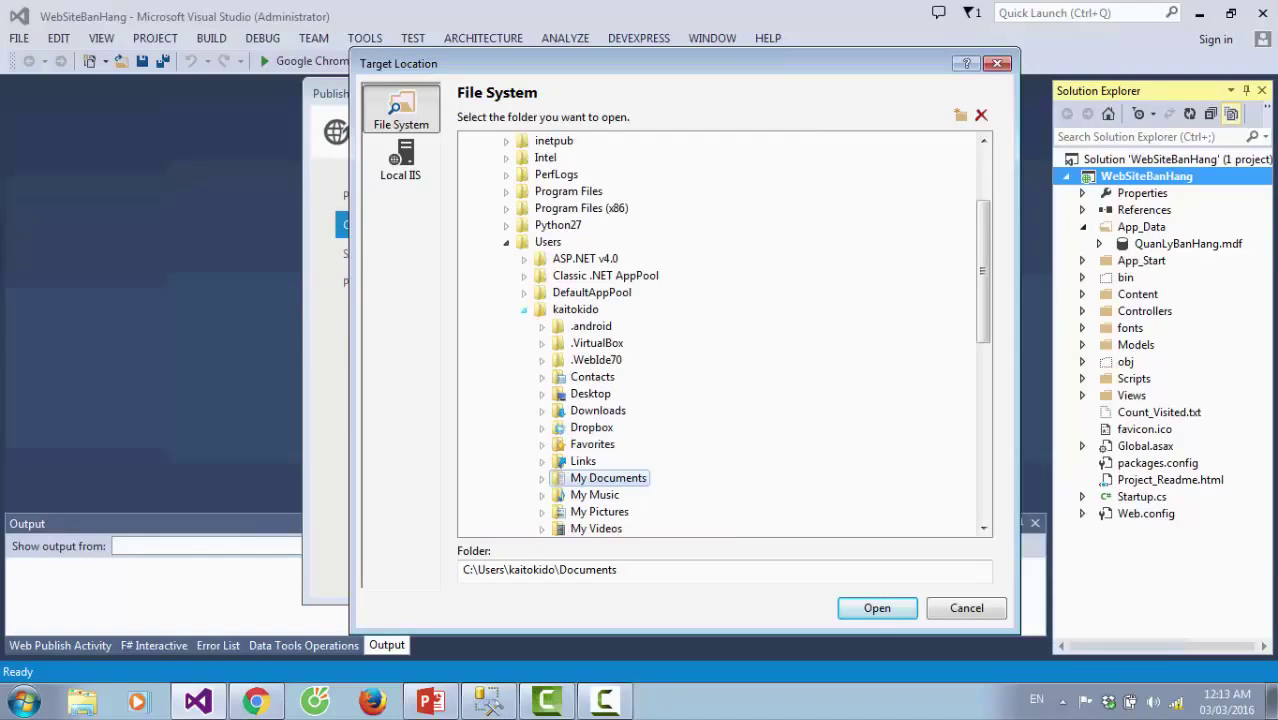
{"action": "double_click", "coordinate": [590, 393]}
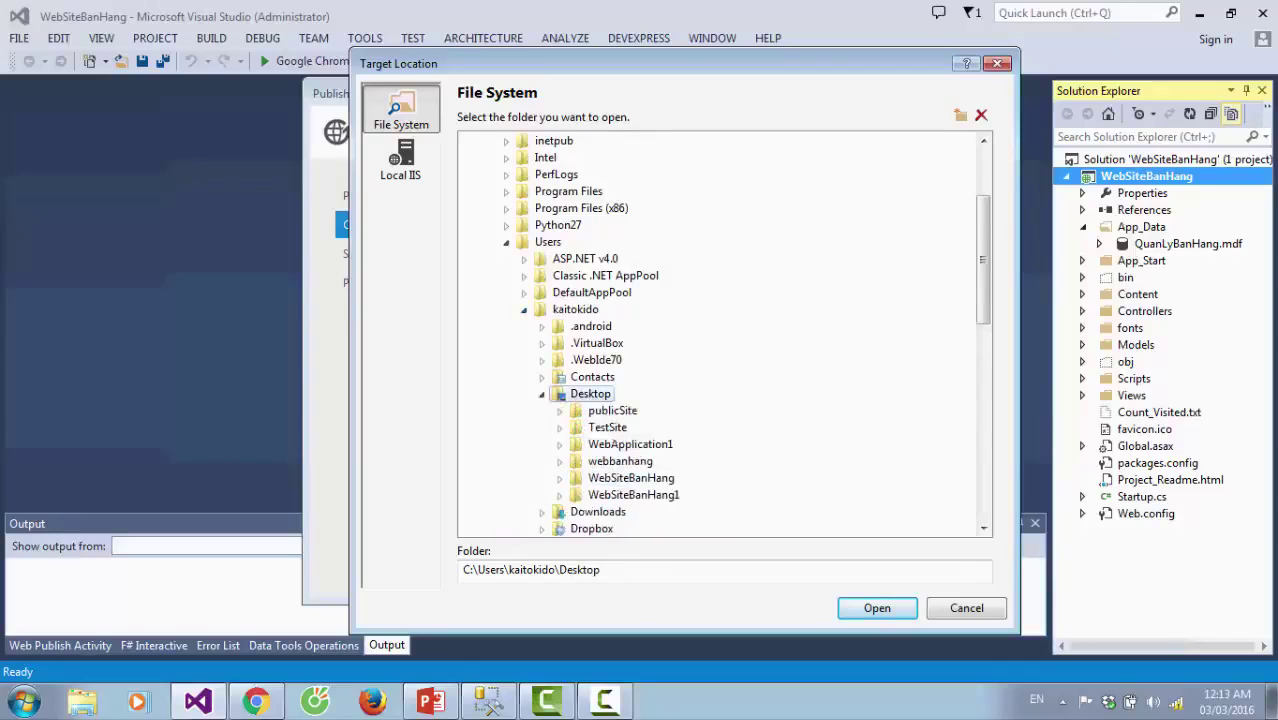
{"action": "scroll", "coordinate": [724, 334], "scroll_direction": "down", "scroll_amount": 1}
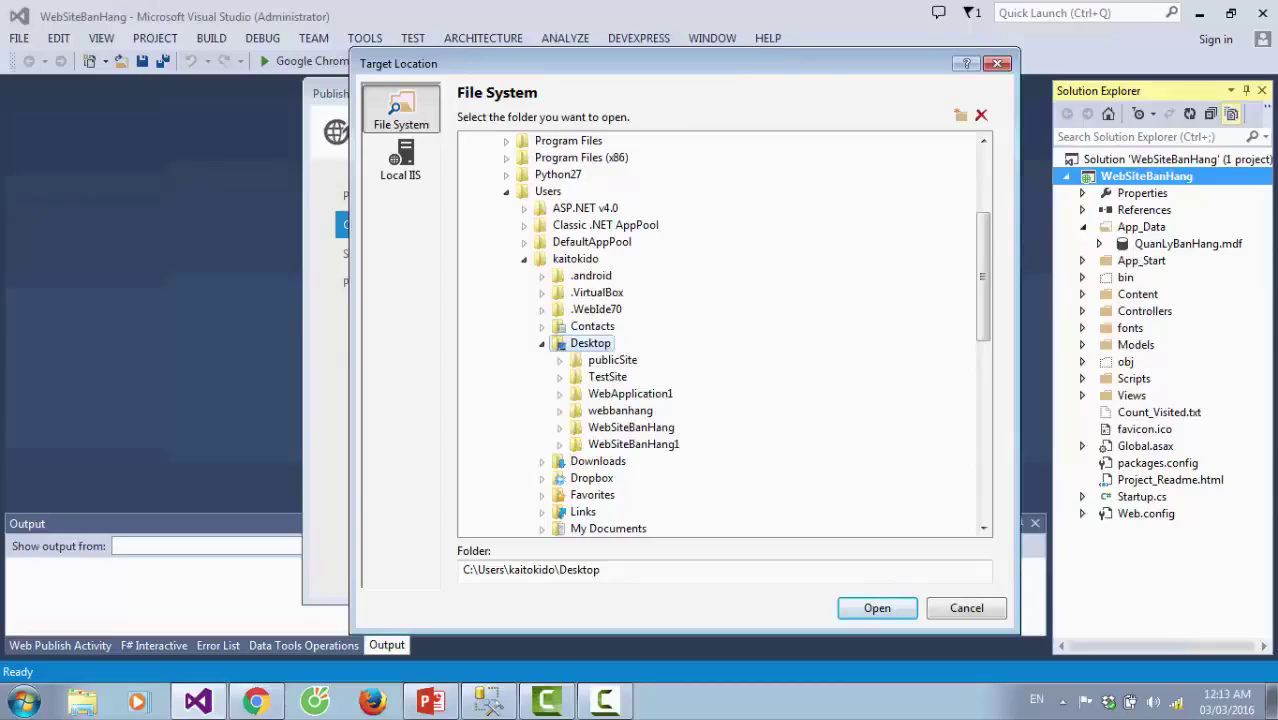
{"action": "left_click", "coordinate": [612, 360]}
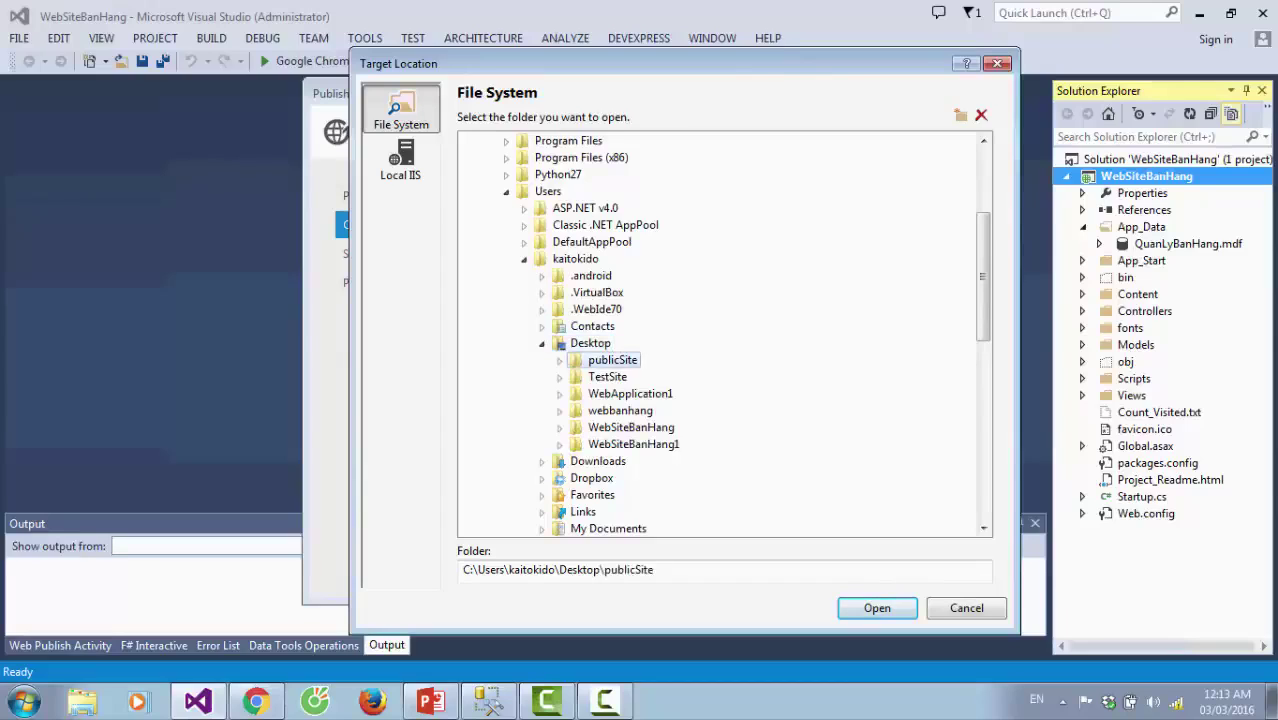
{"action": "left_click", "coordinate": [607, 377]}
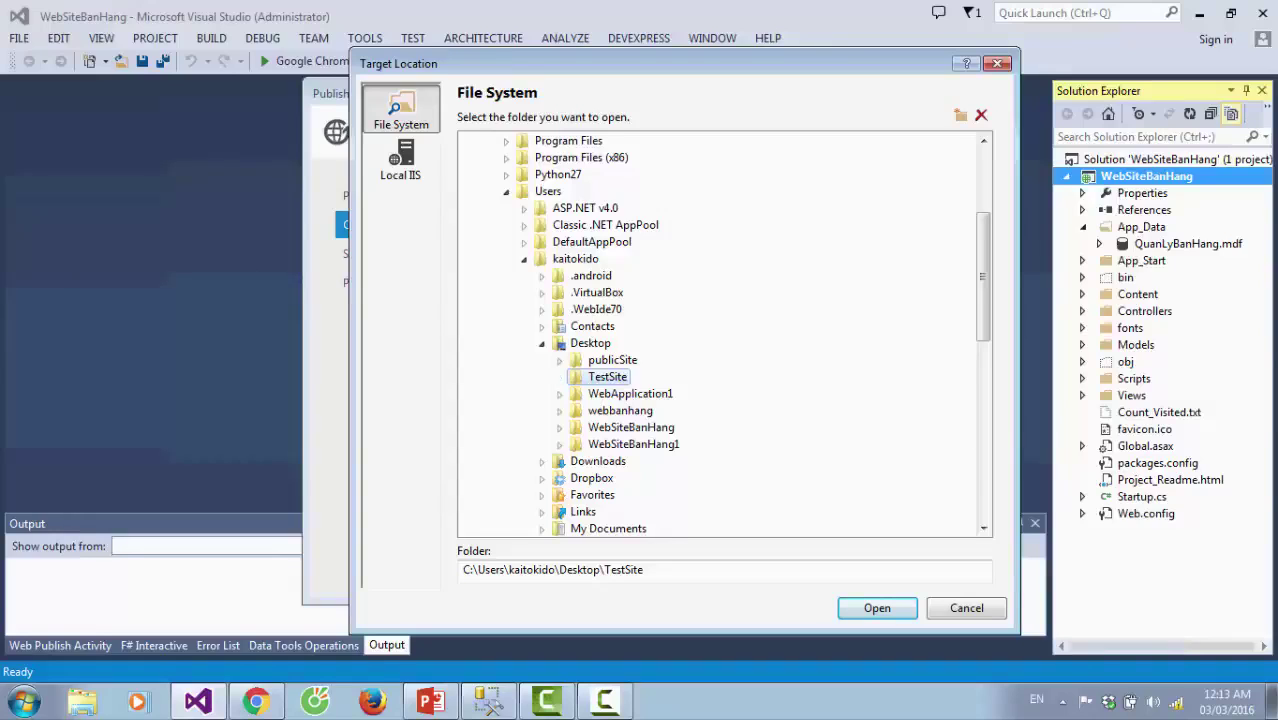
{"action": "left_click", "coordinate": [559, 360]}
{"action": "left_click", "coordinate": [559, 360]}
{"action": "left_click", "coordinate": [877, 608]}
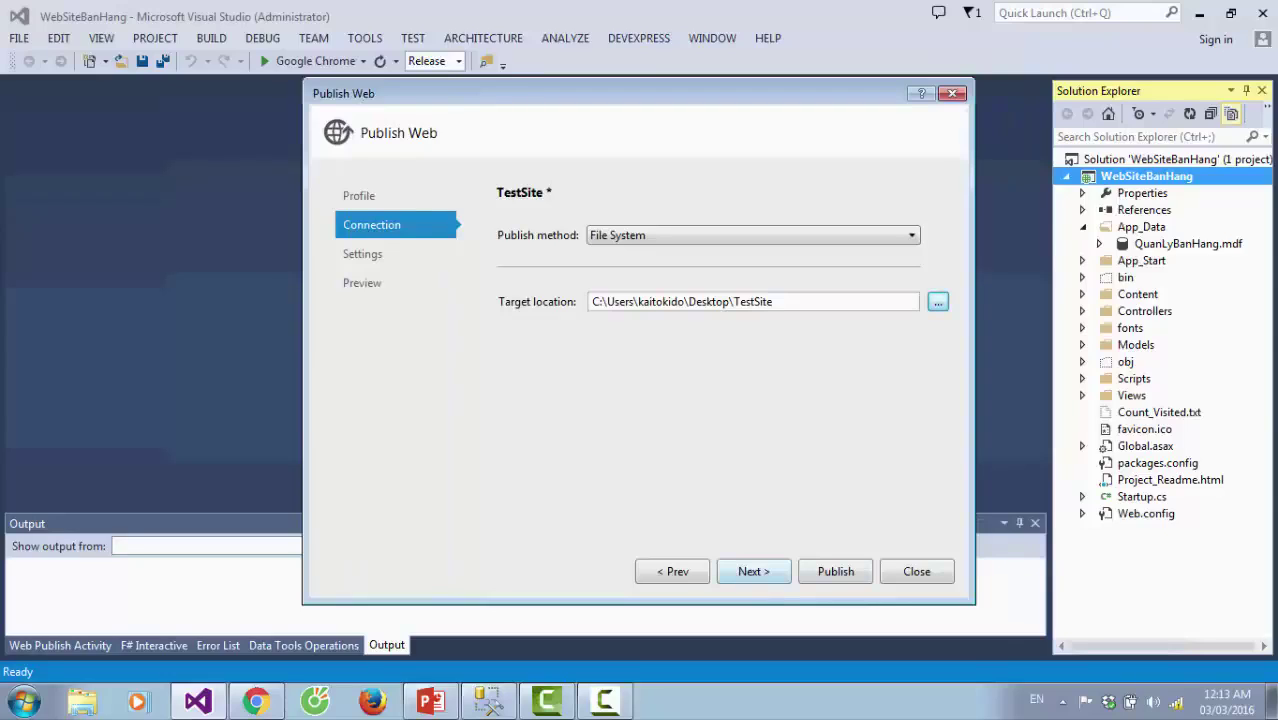
{"action": "left_click", "coordinate": [753, 571]}
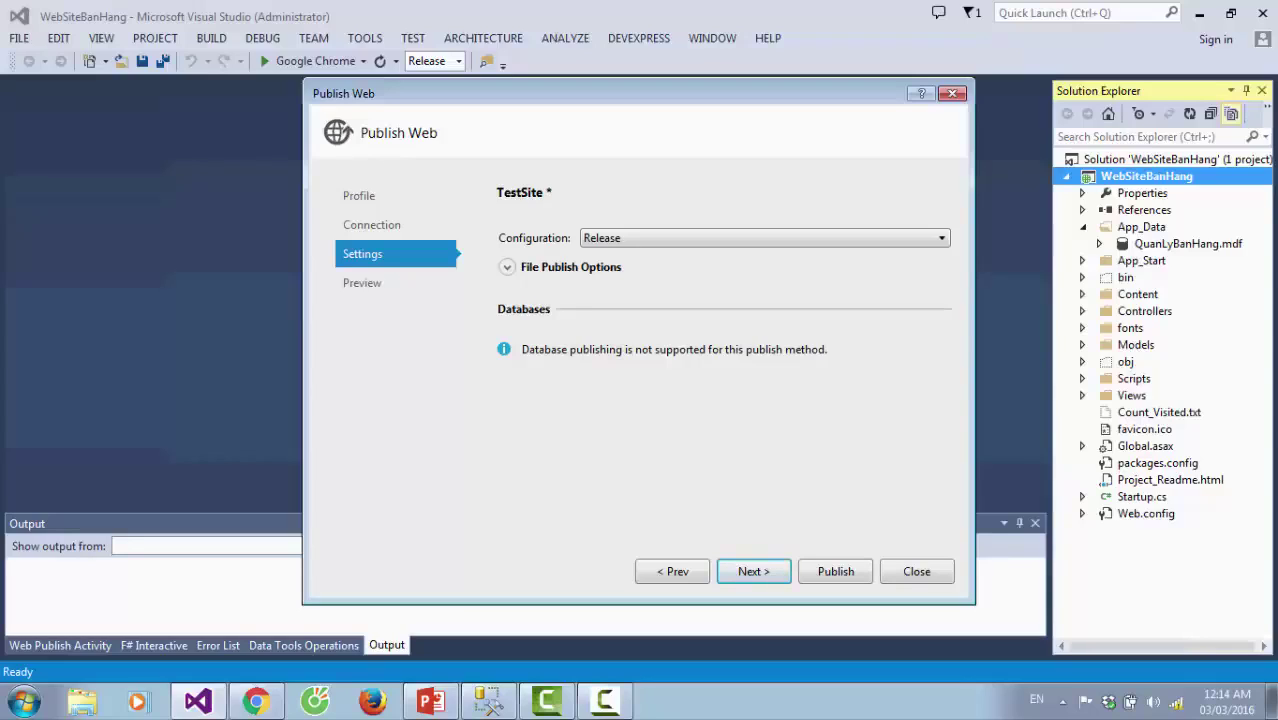
Keep the Release configuration, review the preview, and start publishing.
{"action": "key", "text": "alt+Down"}
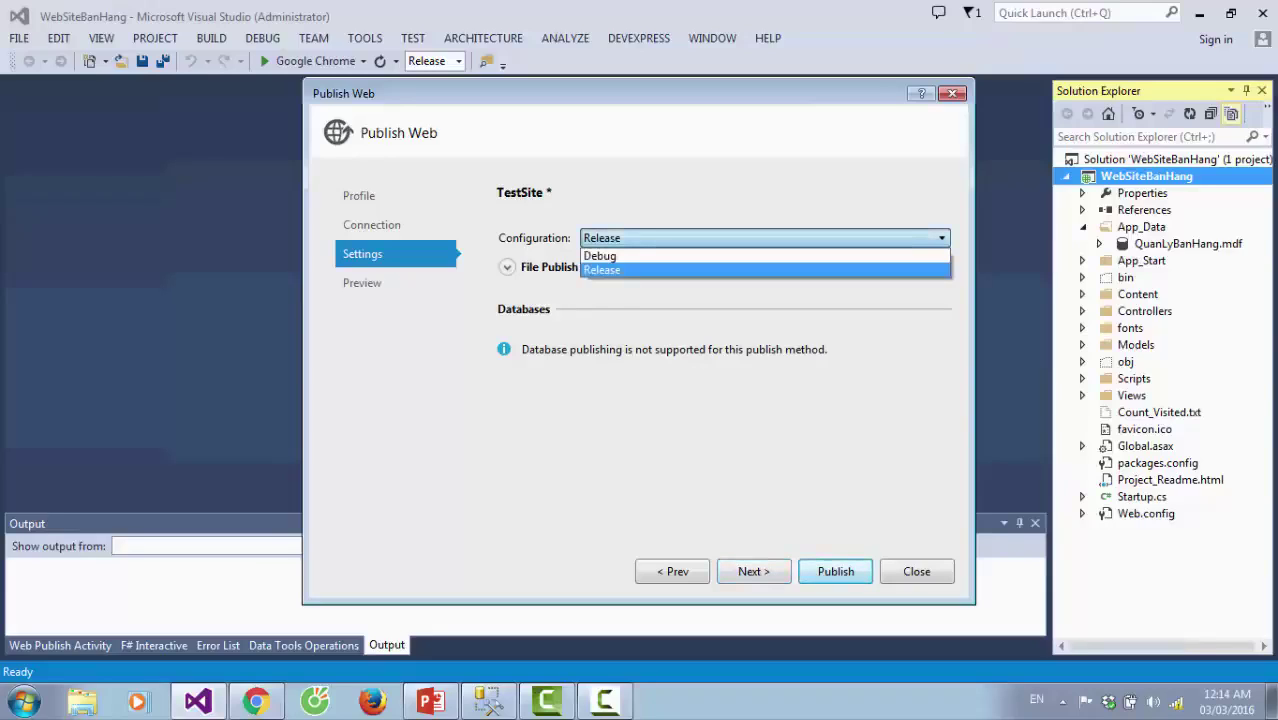
{"action": "key", "text": "Return"}
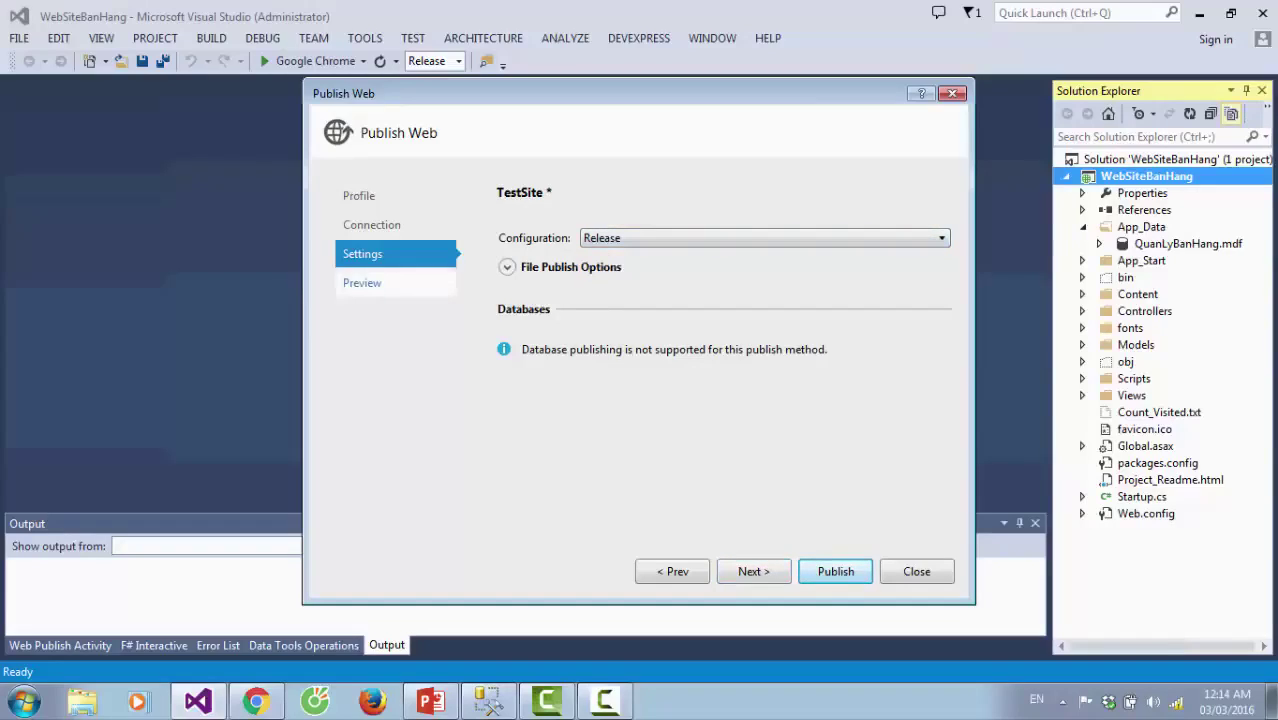
{"action": "key", "text": "alt+n"}
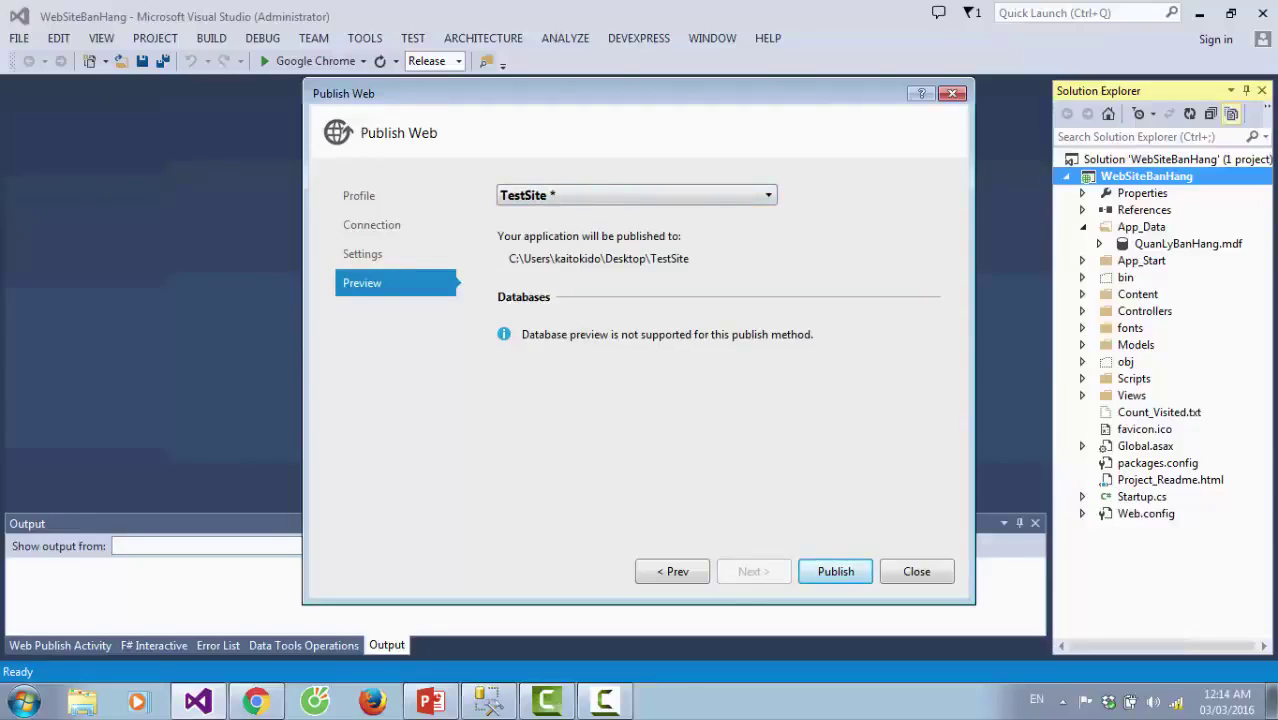
{"action": "left_click", "coordinate": [835, 571]}
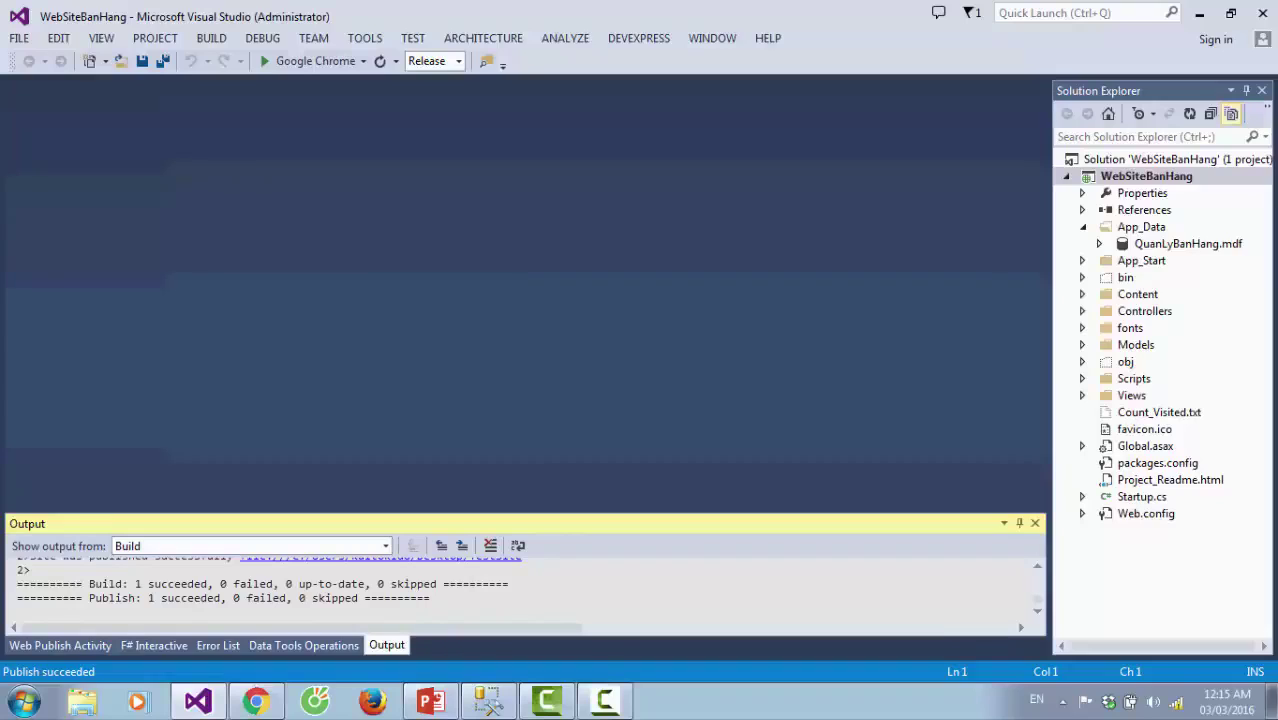
After build and publish each report 1 succeeded, return focus to Solution Explorer.
{"action": "key", "text": "ctrl+alt+l"}
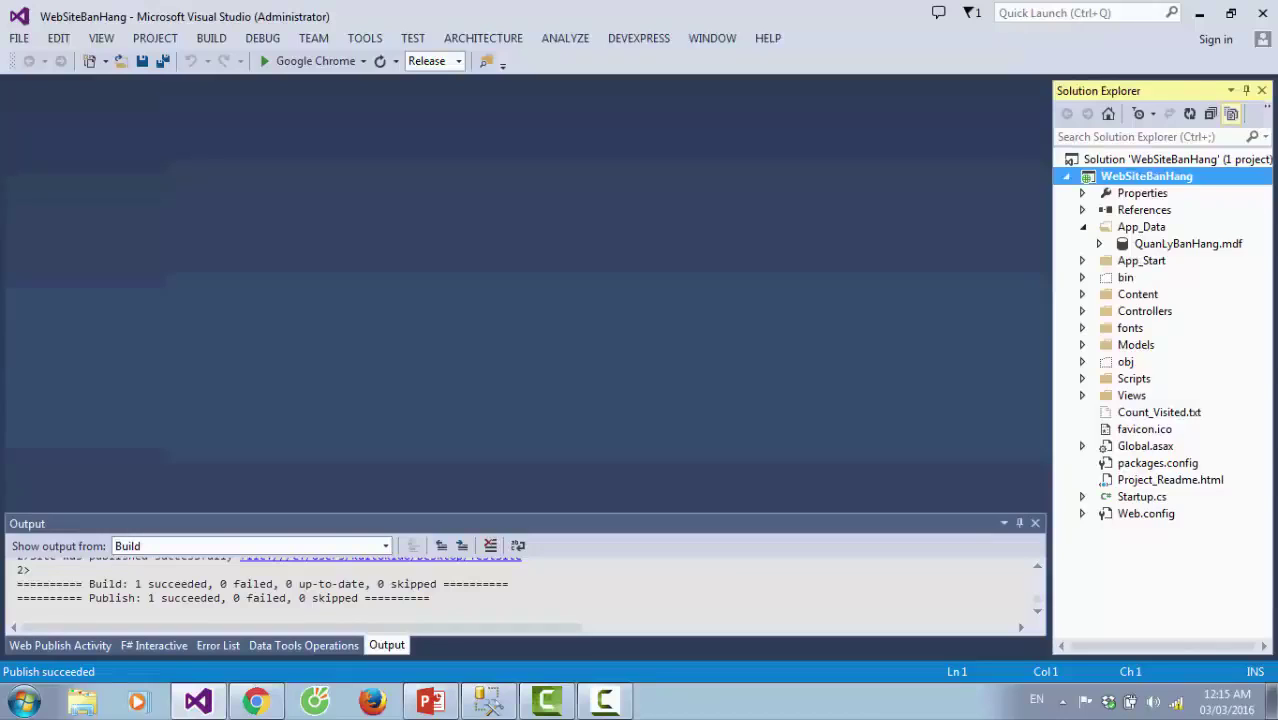
Open the published TestSite folder on the Desktop and look over its files.
{"action": "left_click", "coordinate": [82, 701]}
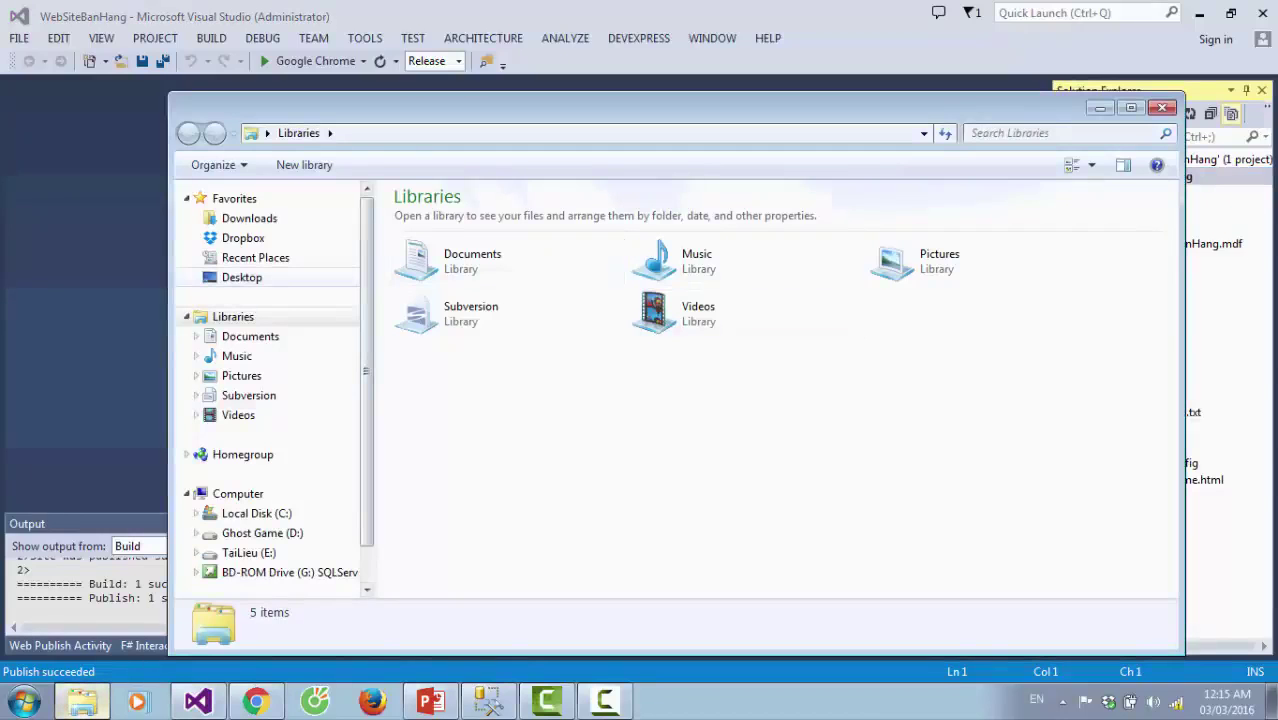
{"action": "left_click", "coordinate": [242, 277]}
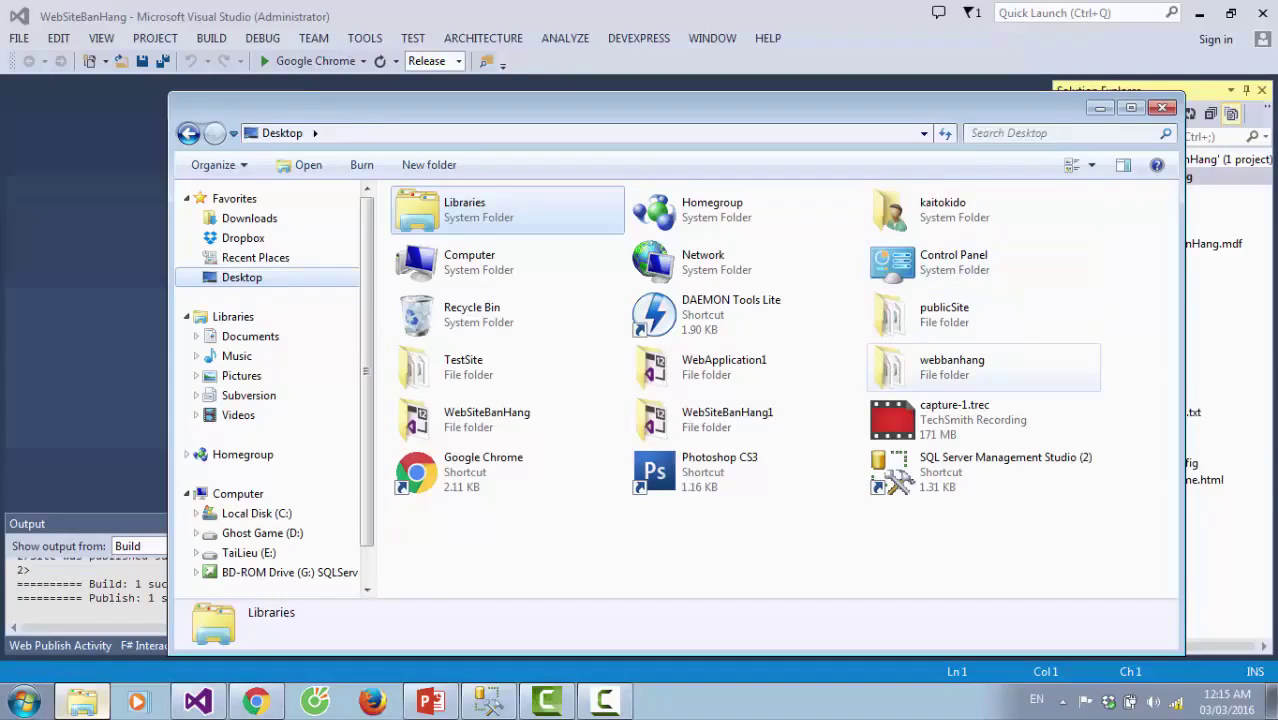
{"action": "double_click", "coordinate": [463, 367]}
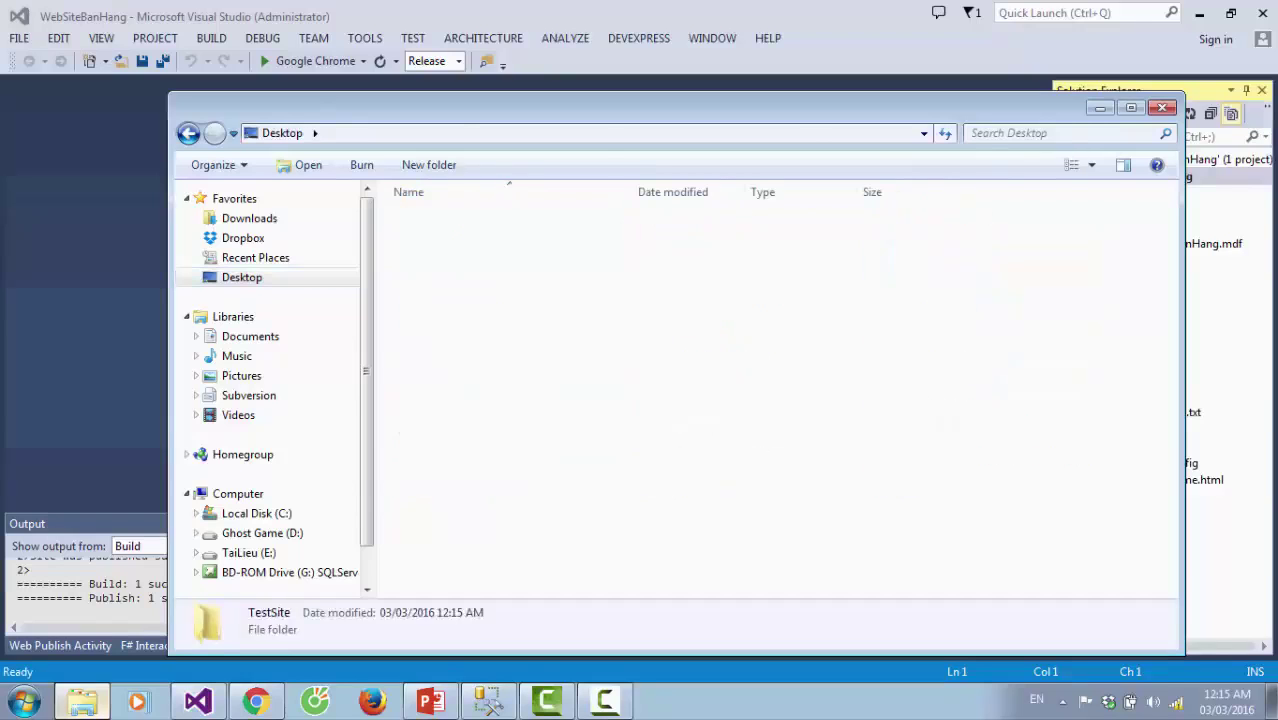
{"action": "left_click_drag", "start_coordinate": [600, 440], "coordinate": [600, 370]}
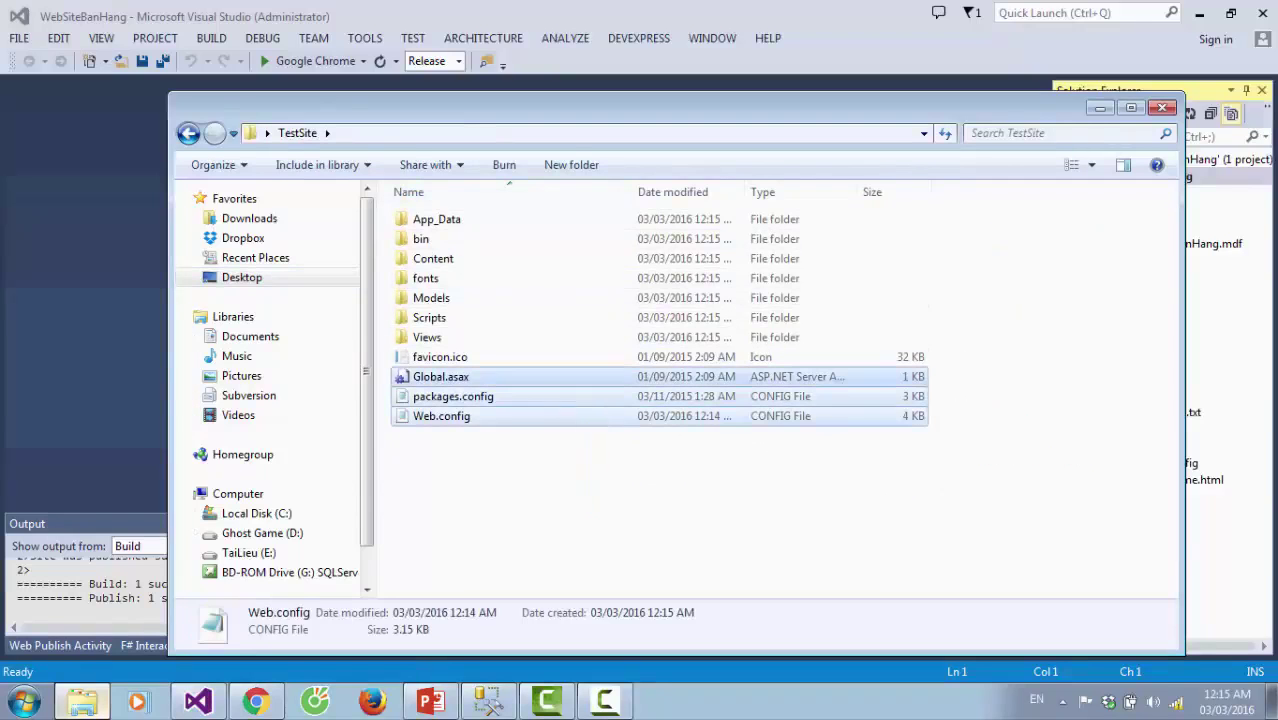
{"action": "left_click_drag", "start_coordinate": [700, 104], "coordinate": [532, 92]}
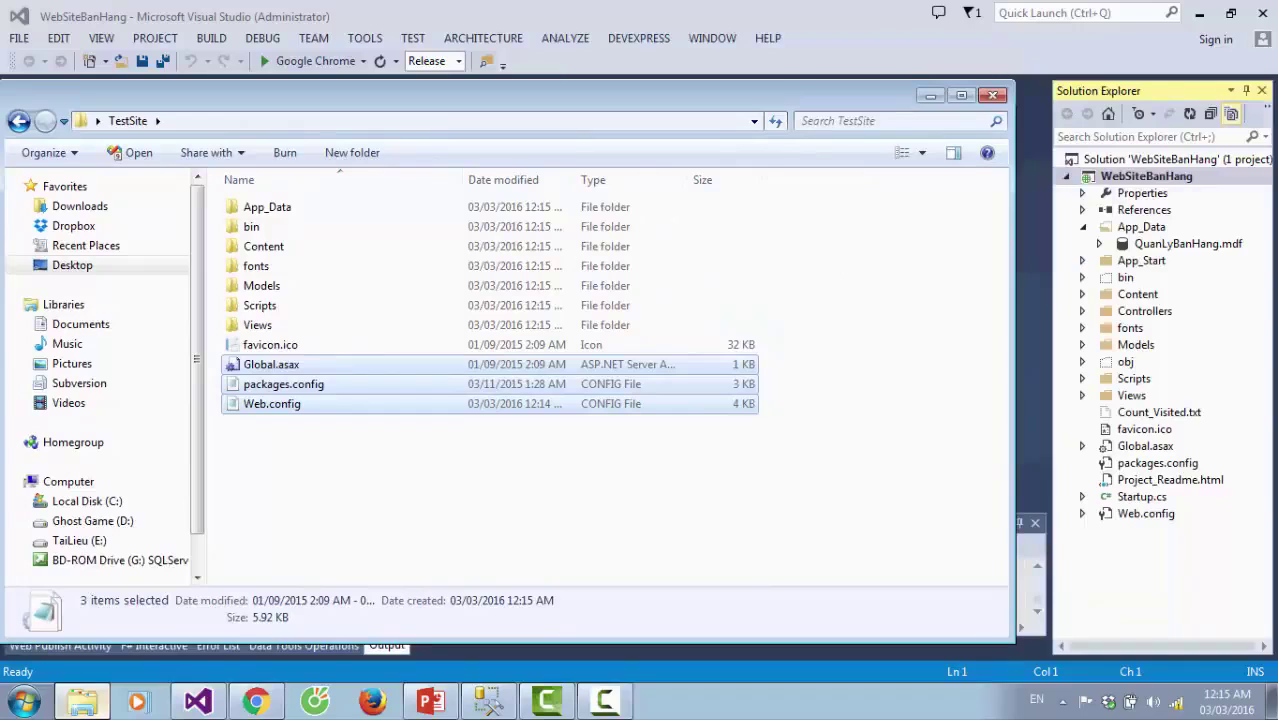
Look inside Models, then open the bin folder and scroll through its 30 DLLs.
{"action": "double_click", "coordinate": [261, 285]}
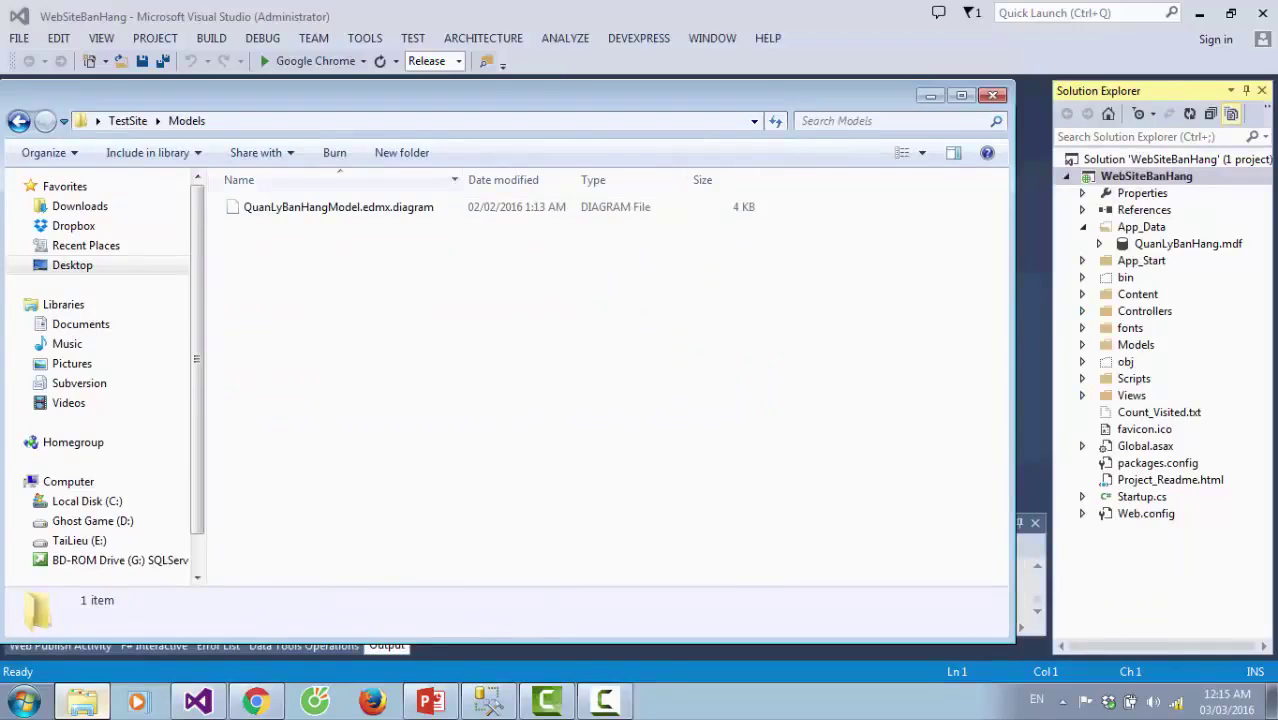
{"action": "key", "text": "BackSpace"}
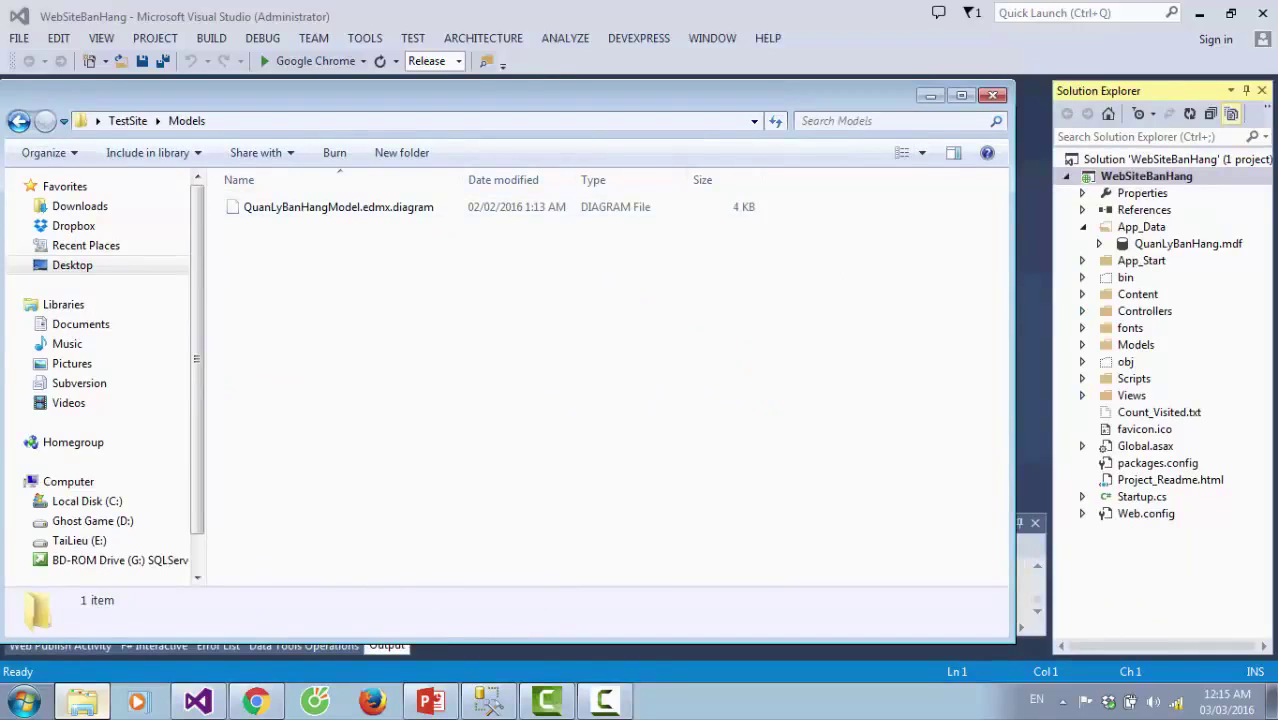
{"action": "key", "text": "Return"}
{"action": "scroll", "coordinate": [490, 390], "scroll_direction": "down", "scroll_amount": 3}
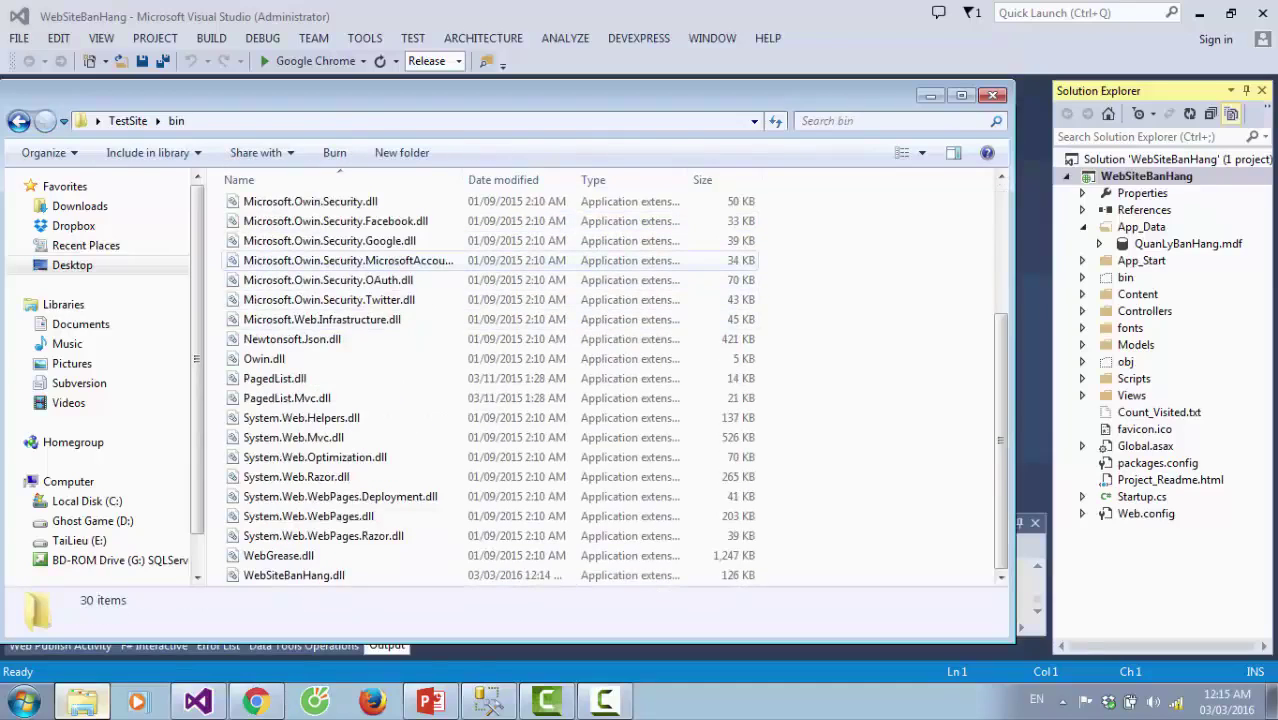
{"action": "scroll", "coordinate": [490, 390], "scroll_direction": "up", "scroll_amount": 3}
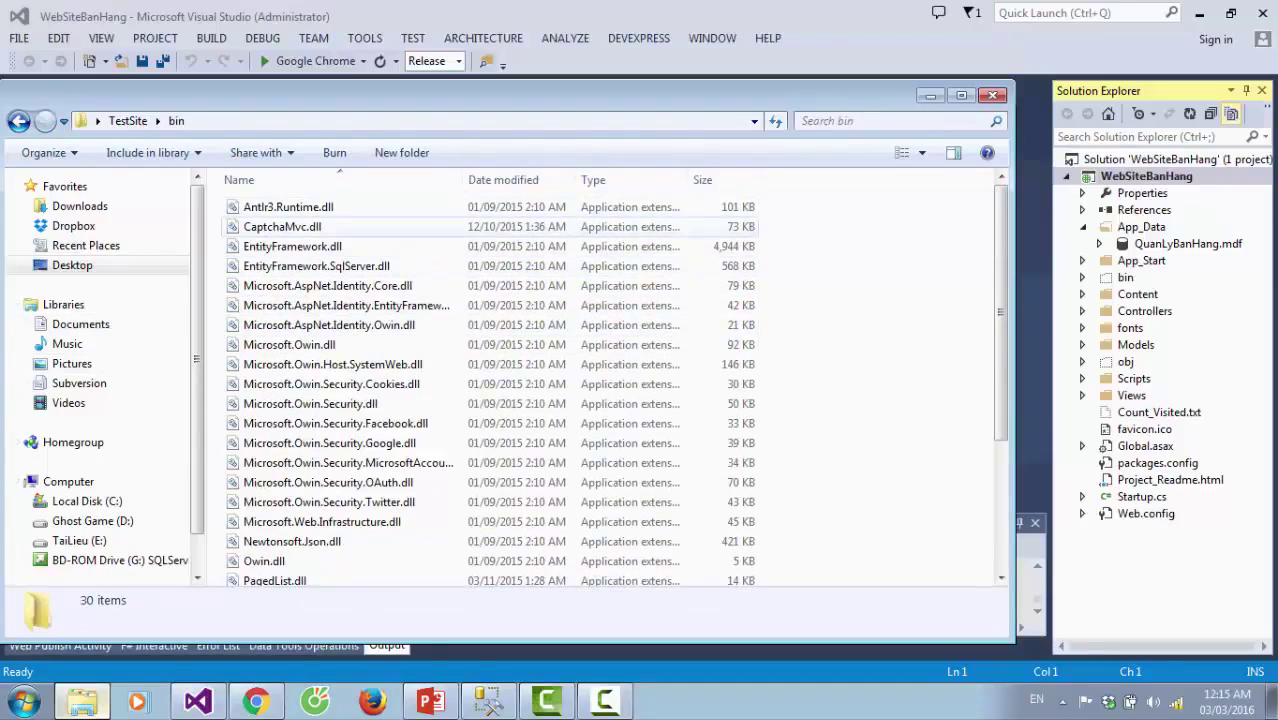
{"action": "scroll", "coordinate": [490, 390], "scroll_direction": "down", "scroll_amount": 3}
{"action": "scroll", "coordinate": [490, 390], "scroll_direction": "down", "scroll_amount": 1}
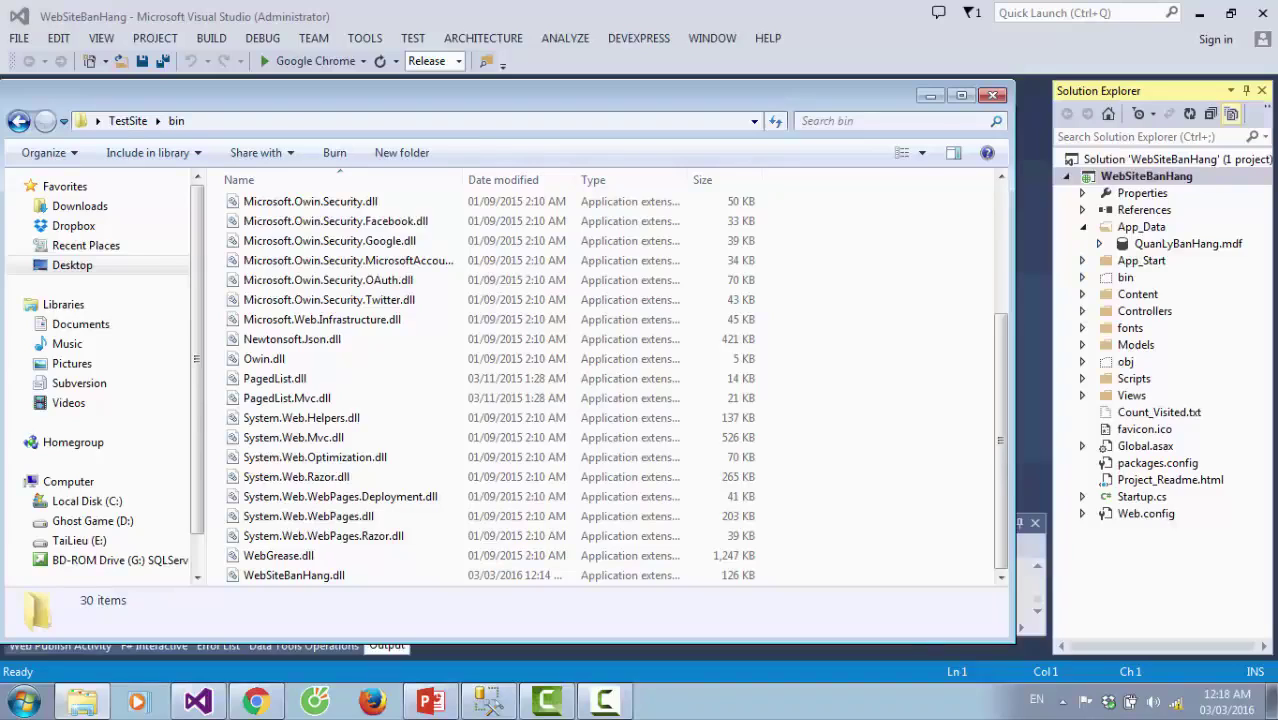
Expand the project's bin folder in Solution Explorer and compare it with the published bin.
{"action": "left_click", "coordinate": [1125, 277]}
{"action": "key", "text": "Right"}
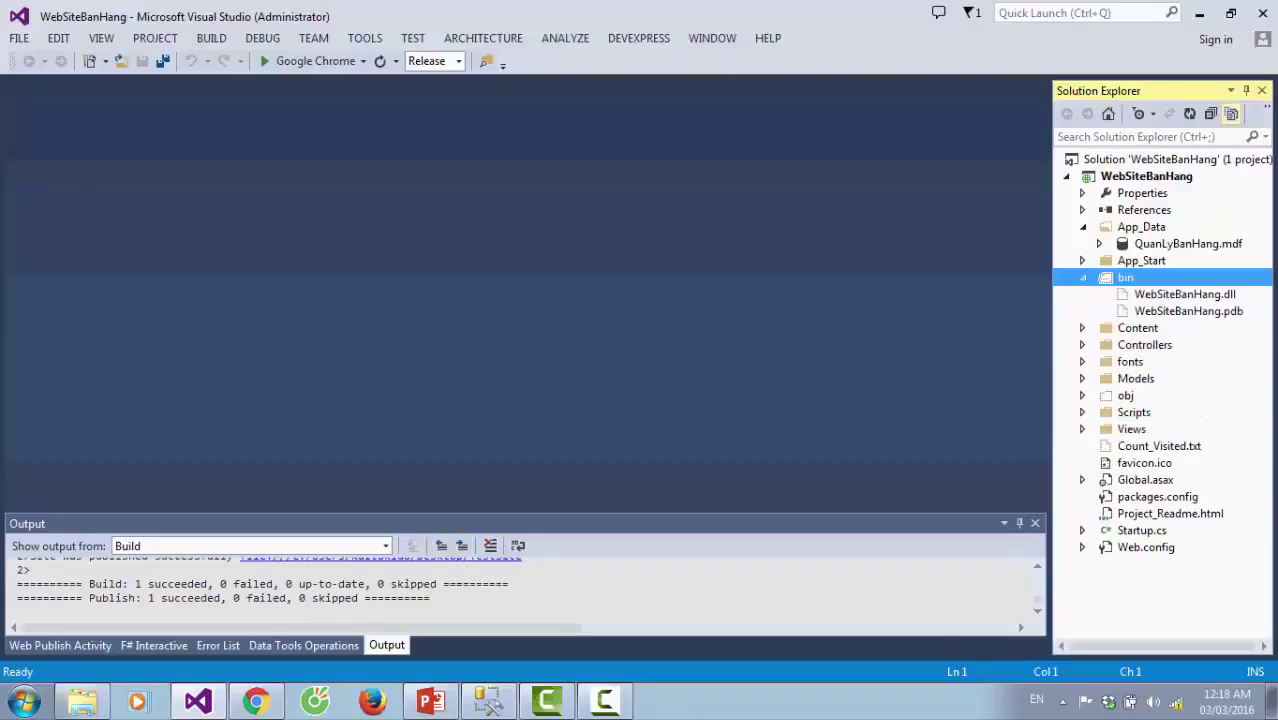
{"action": "left_click", "coordinate": [211, 38]}
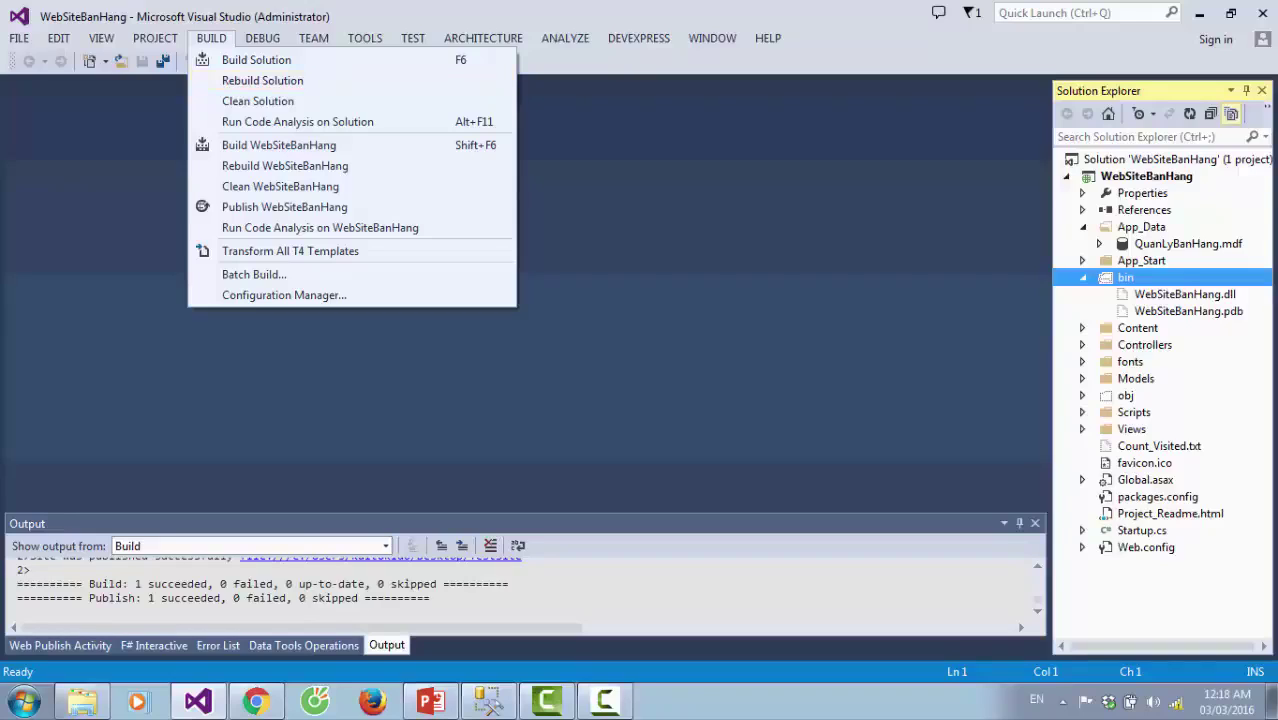
{"action": "key", "text": "Escape"}
{"action": "key", "text": "Left"}
{"action": "key", "text": "Right"}
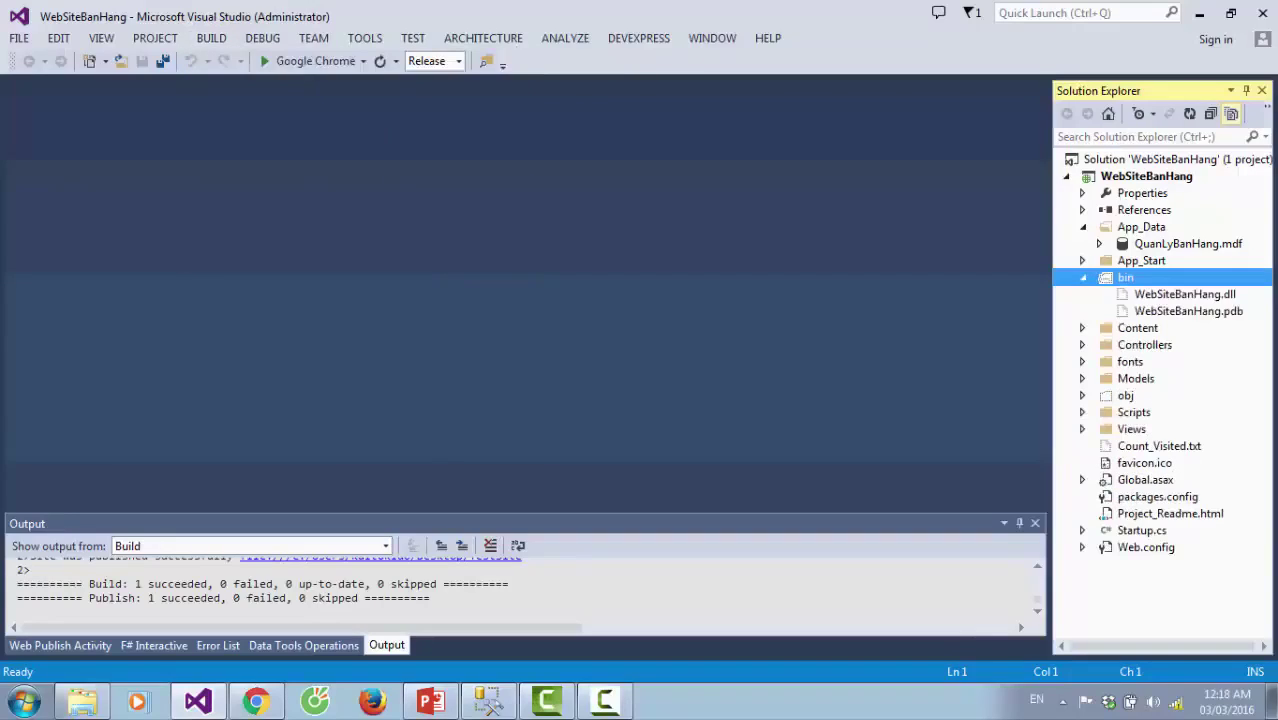
{"action": "key", "text": "alt+Tab"}
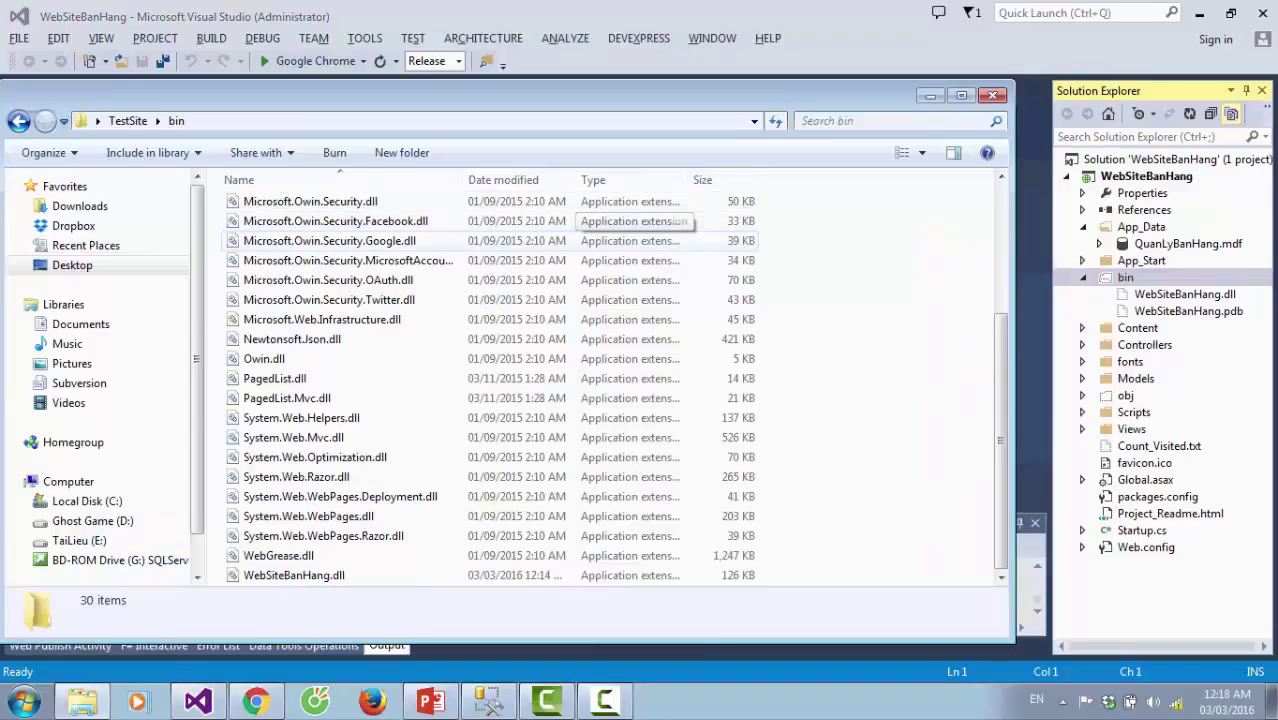
{"action": "key", "text": "alt+Tab"}
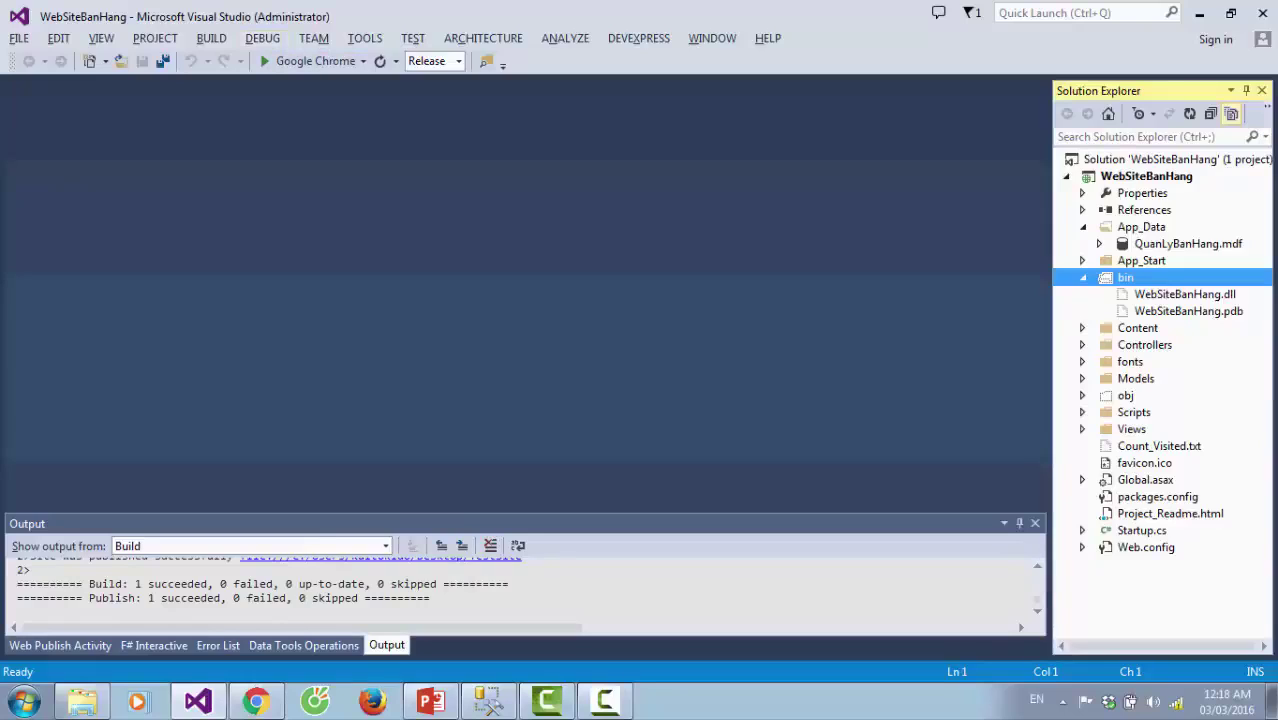
Permanently delete the project's bin folder and build the solution to regenerate it.
{"action": "key", "text": "F2"}
{"action": "key", "text": "Escape"}
{"action": "key", "text": "Delete"}
{"action": "key", "text": "Return"}
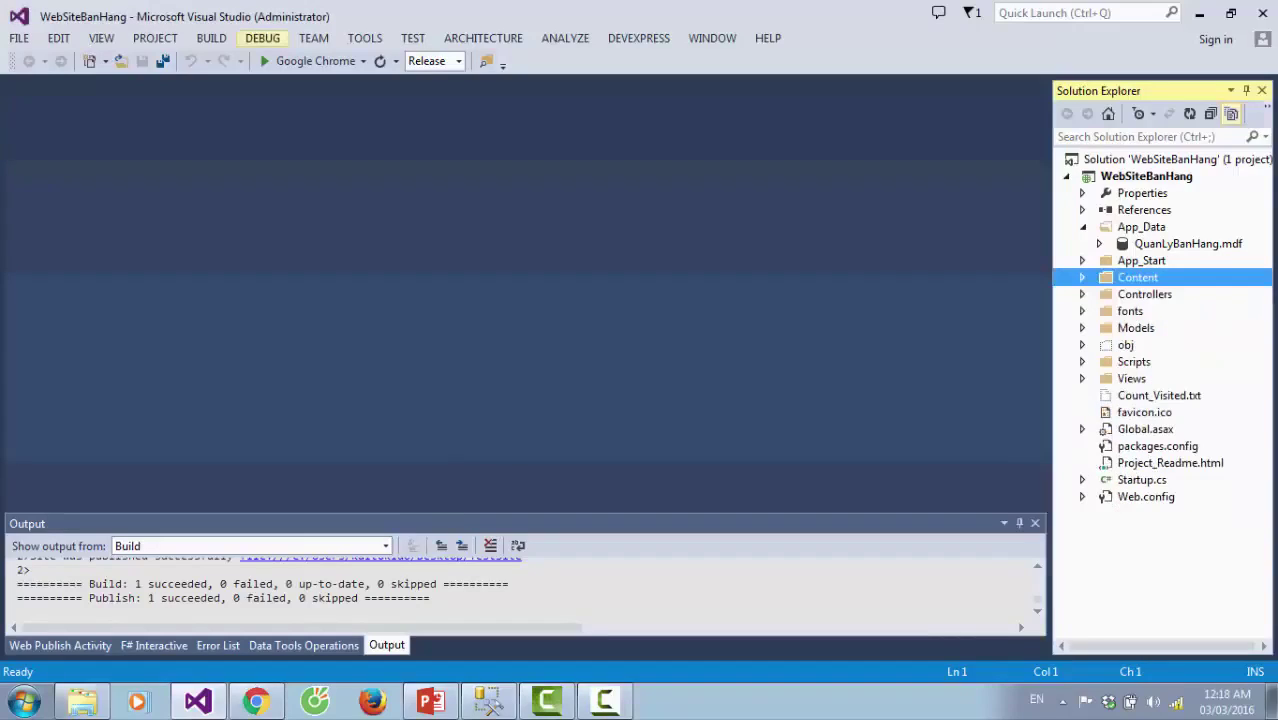
{"action": "left_click", "coordinate": [211, 38]}
{"action": "key", "text": "Return"}
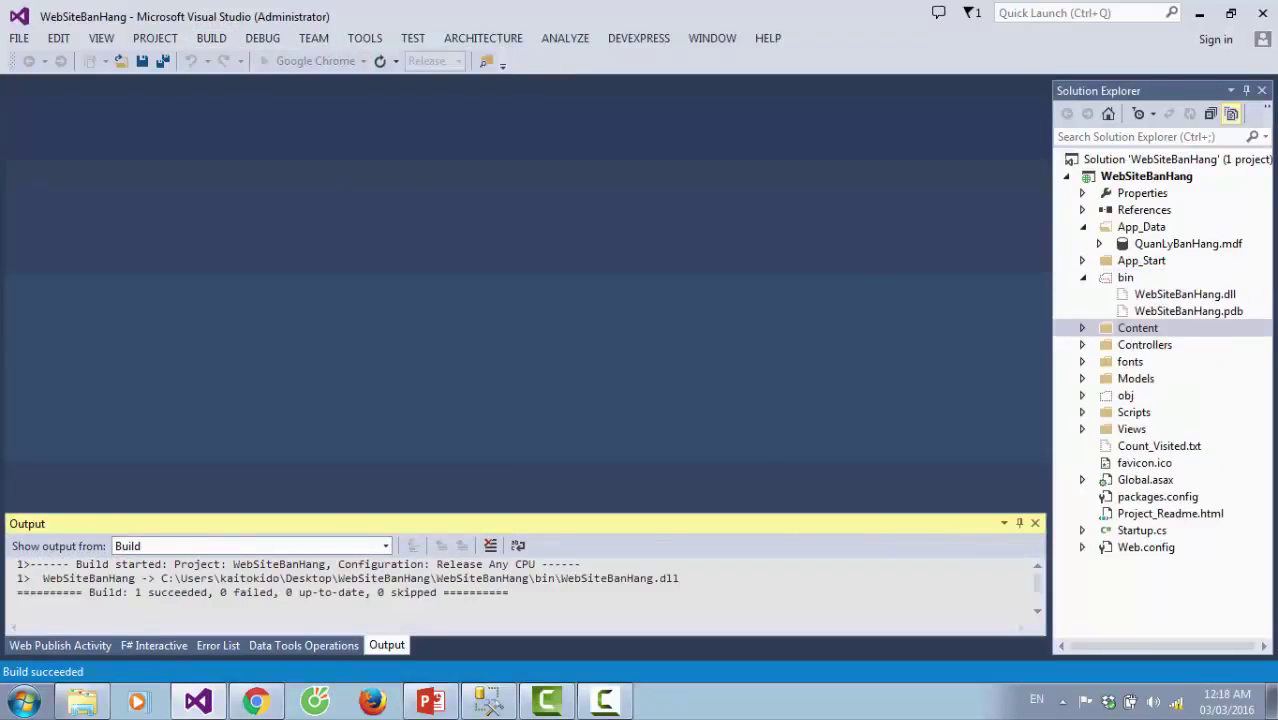
{"action": "left_click", "coordinate": [1125, 277]}
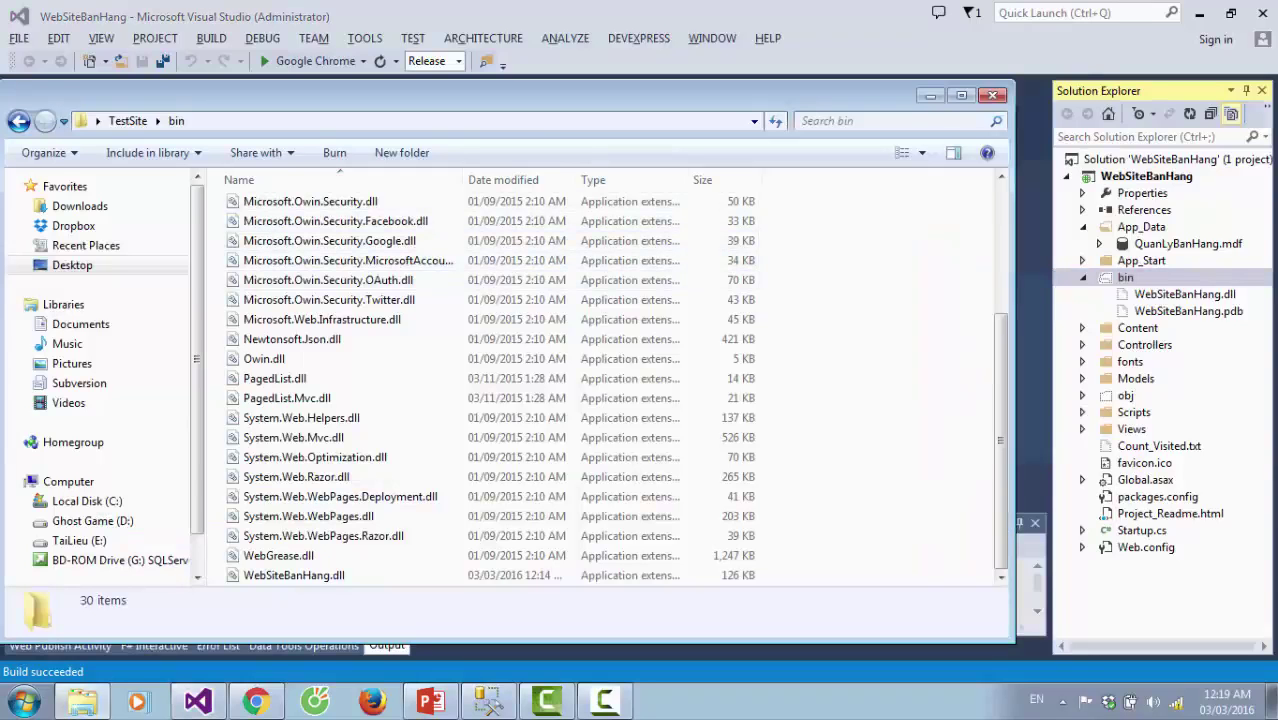
Select a few bin DLLs such as CaptchaMvc.dll, then go back to TestSite.
{"action": "scroll", "coordinate": [490, 380], "scroll_direction": "up", "scroll_amount": 2}
{"action": "left_click", "coordinate": [282, 226]}
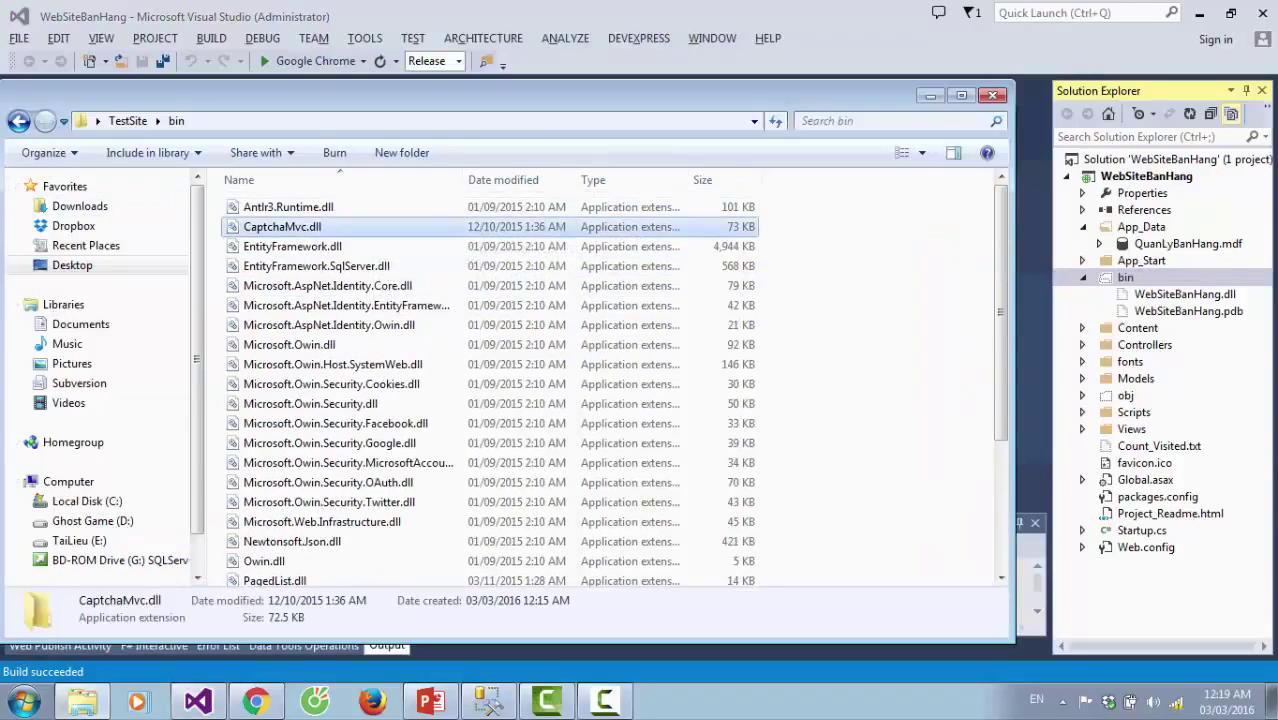
{"action": "left_click", "coordinate": [346, 305]}
{"action": "left_click", "coordinate": [335, 423]}
{"action": "scroll", "coordinate": [490, 400], "scroll_direction": "down", "scroll_amount": 3}
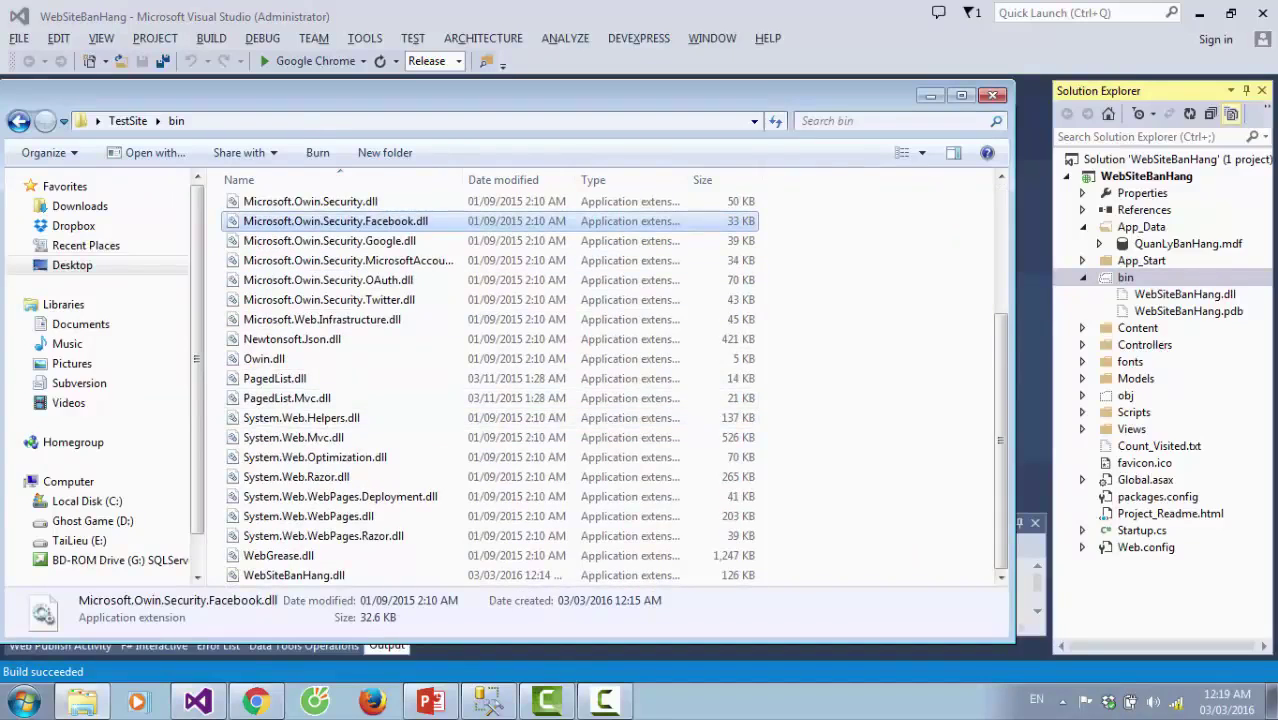
{"action": "left_click", "coordinate": [335, 221], "text": "ctrl"}
{"action": "left_click", "coordinate": [18, 120]}
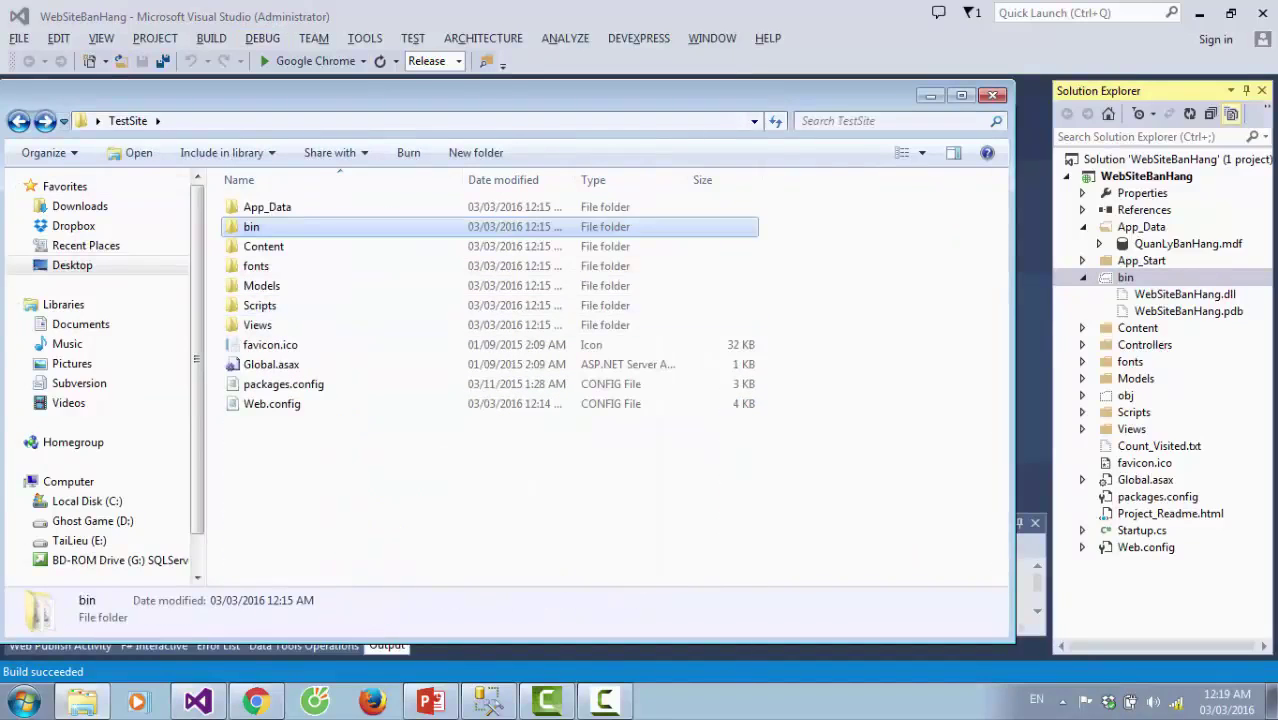
Open the Content folder, then check the Models, Scripts and Views folders in TestSite.
{"action": "left_click", "coordinate": [263, 246]}
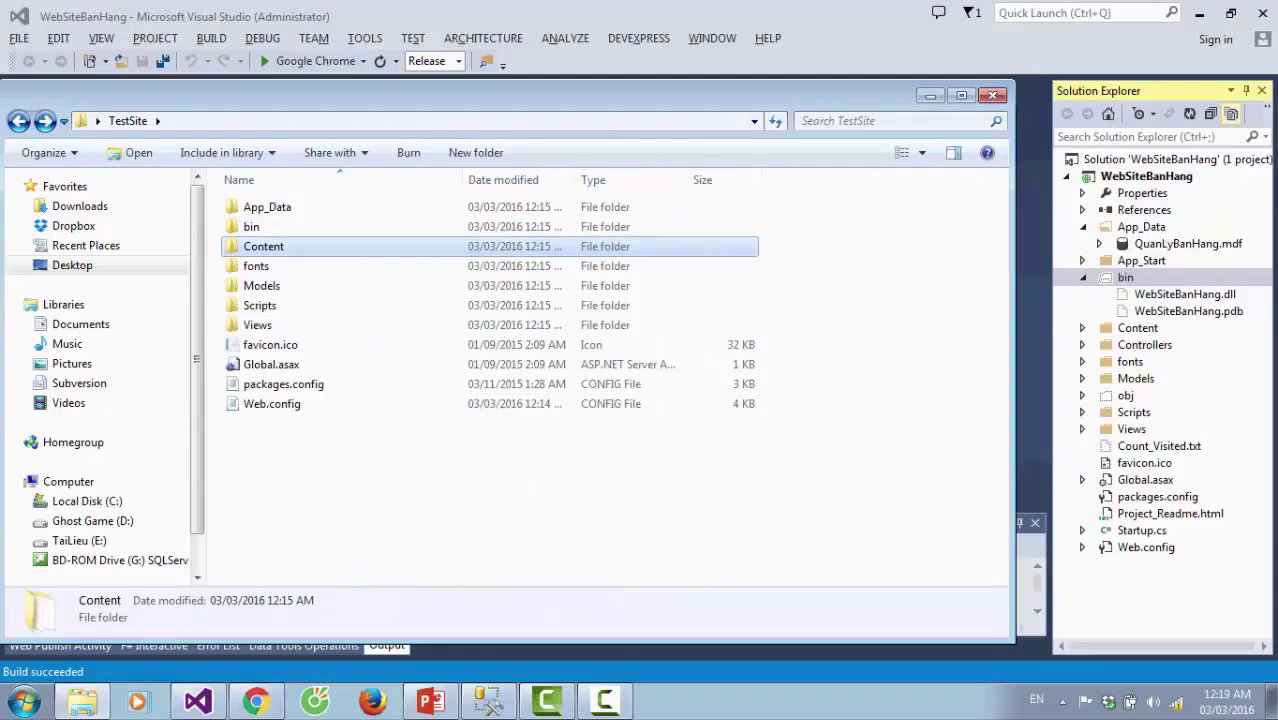
{"action": "double_click", "coordinate": [263, 246]}
{"action": "left_click", "coordinate": [18, 120]}
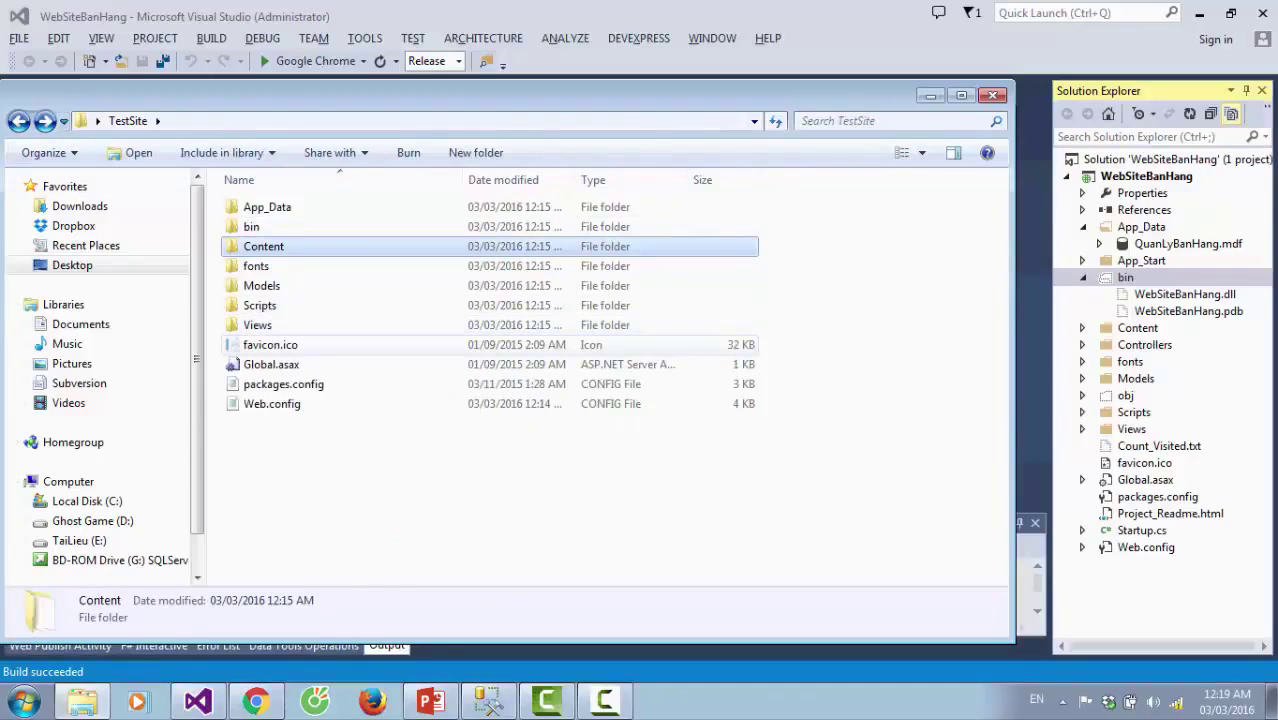
{"action": "left_click", "coordinate": [261, 285]}
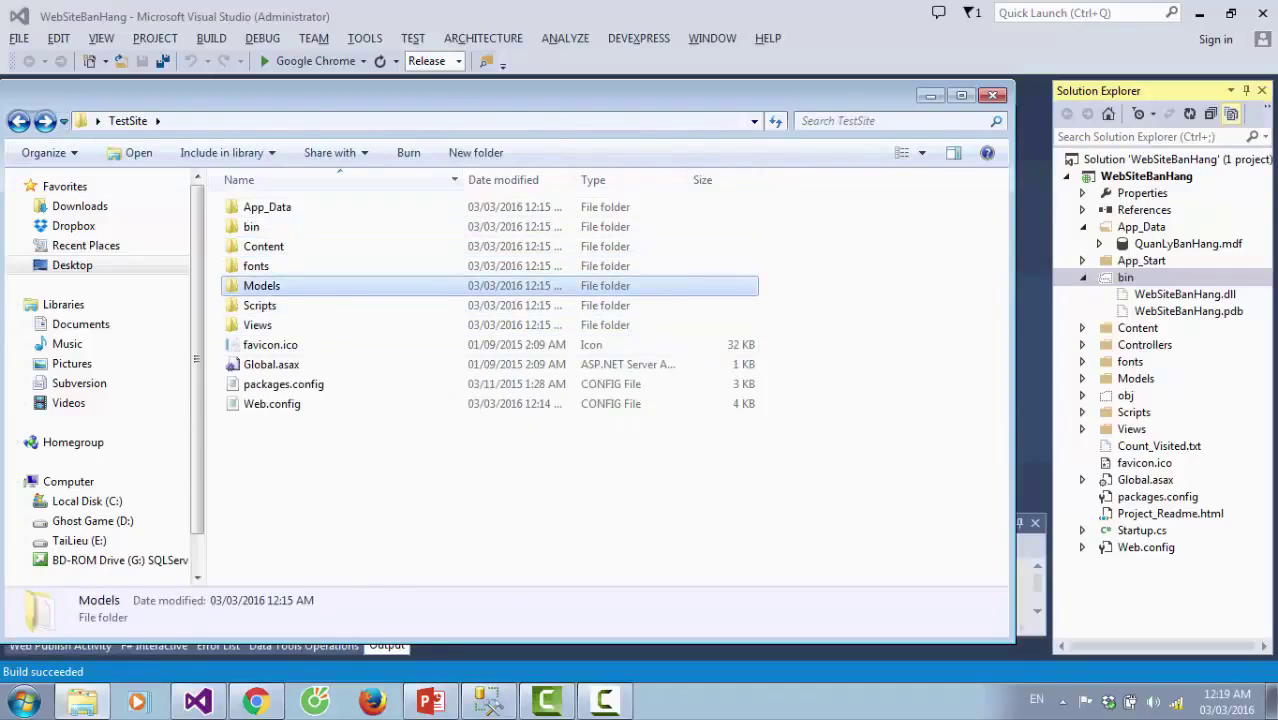
{"action": "left_click", "coordinate": [259, 305]}
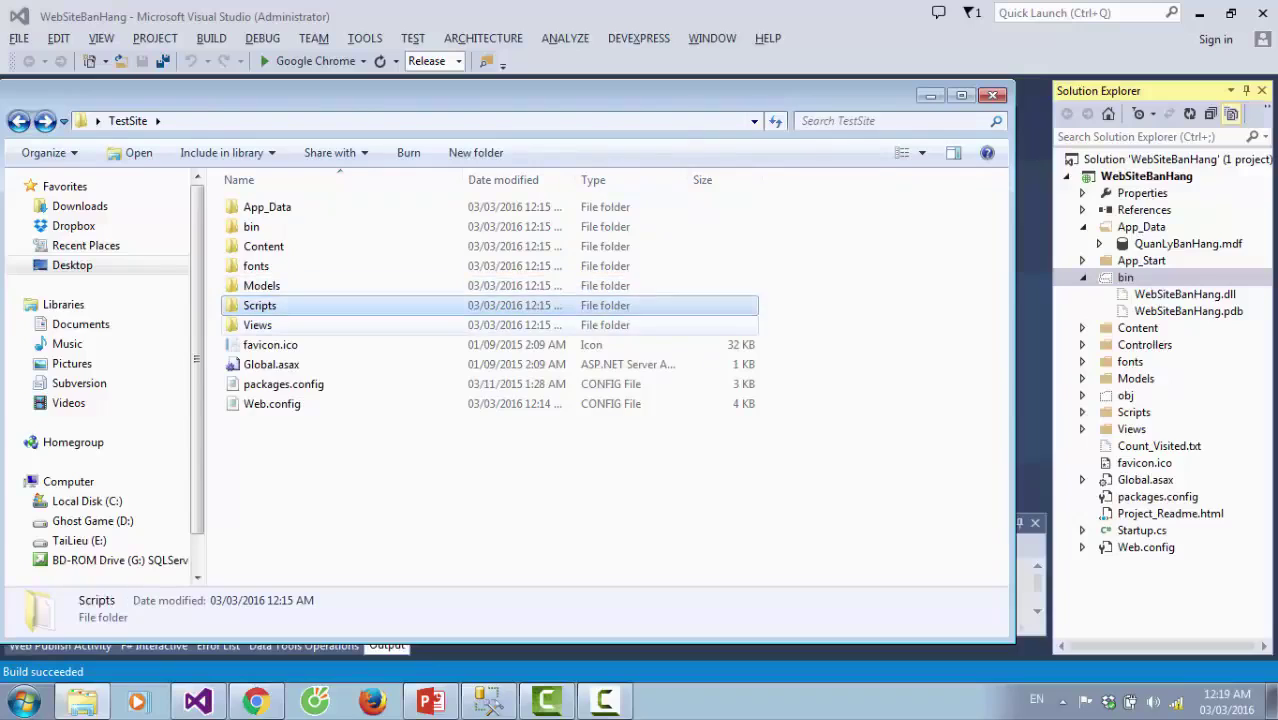
{"action": "left_click", "coordinate": [257, 325]}
Open Views\DemoAjax\LoadSanPhamAjax.cshtml in Notepad++ and close it again.
{"action": "double_click", "coordinate": [257, 325]}
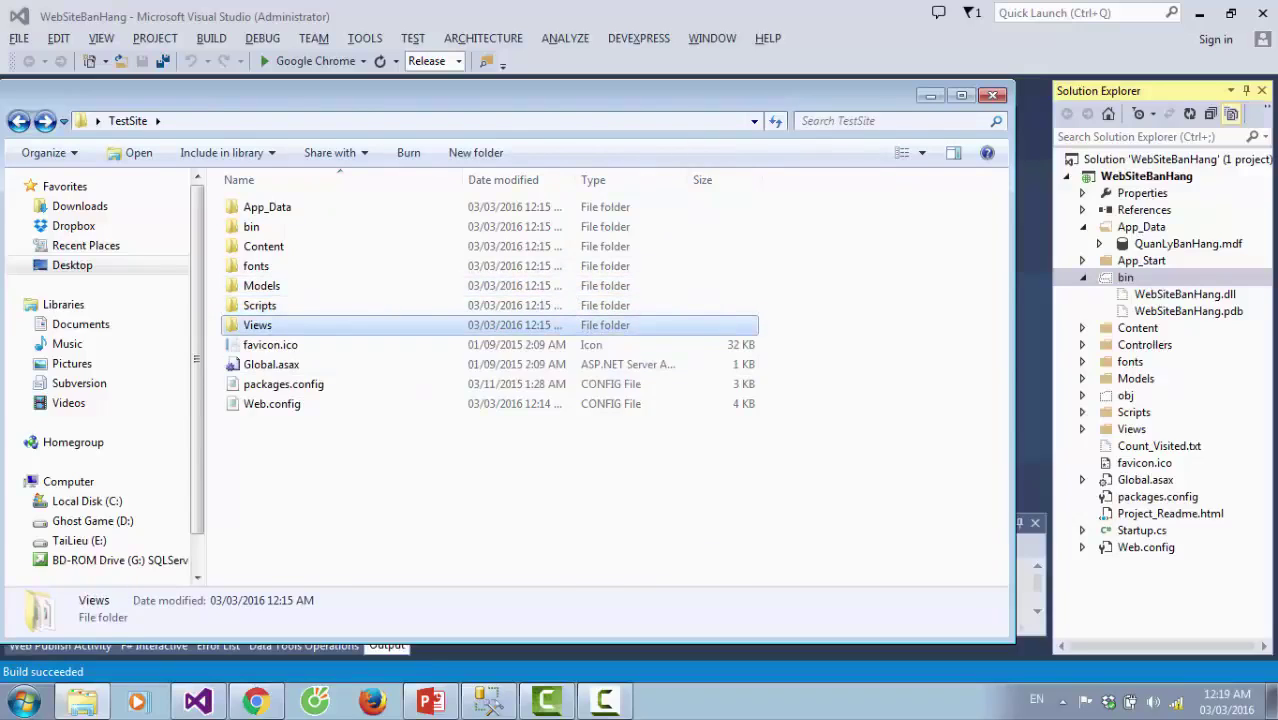
{"action": "double_click", "coordinate": [266, 246]}
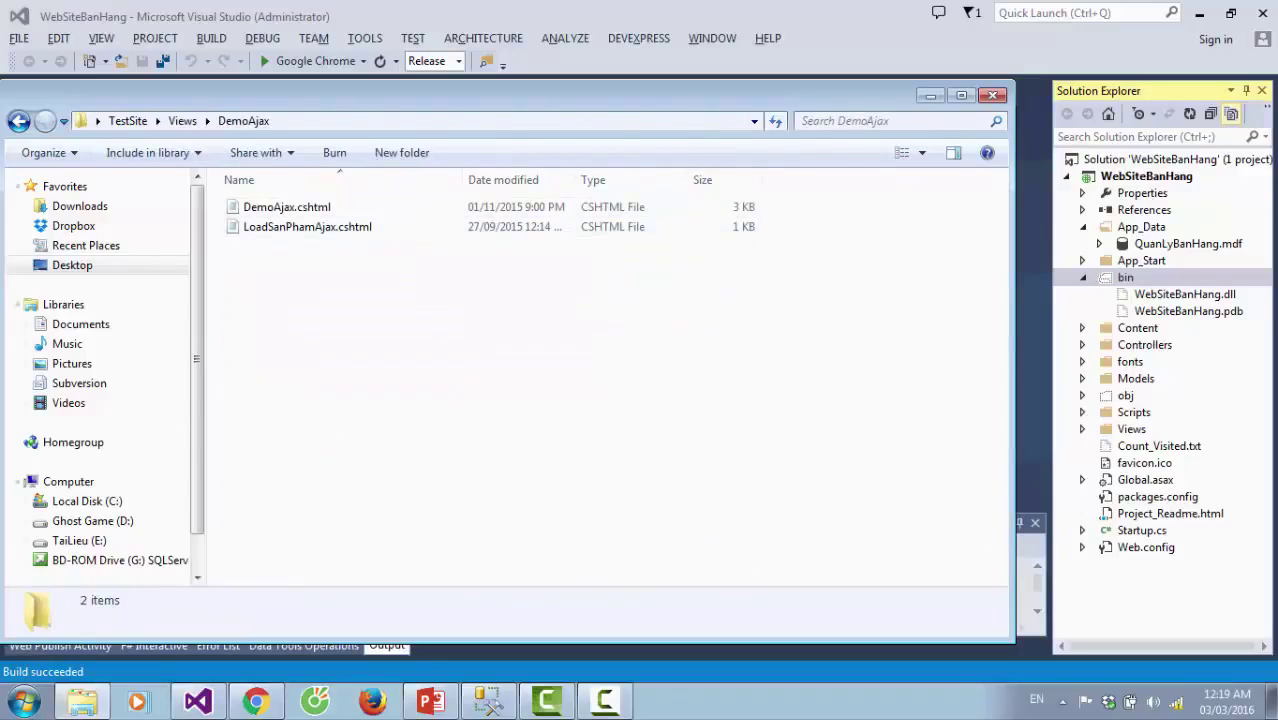
{"action": "left_click", "coordinate": [437, 227]}
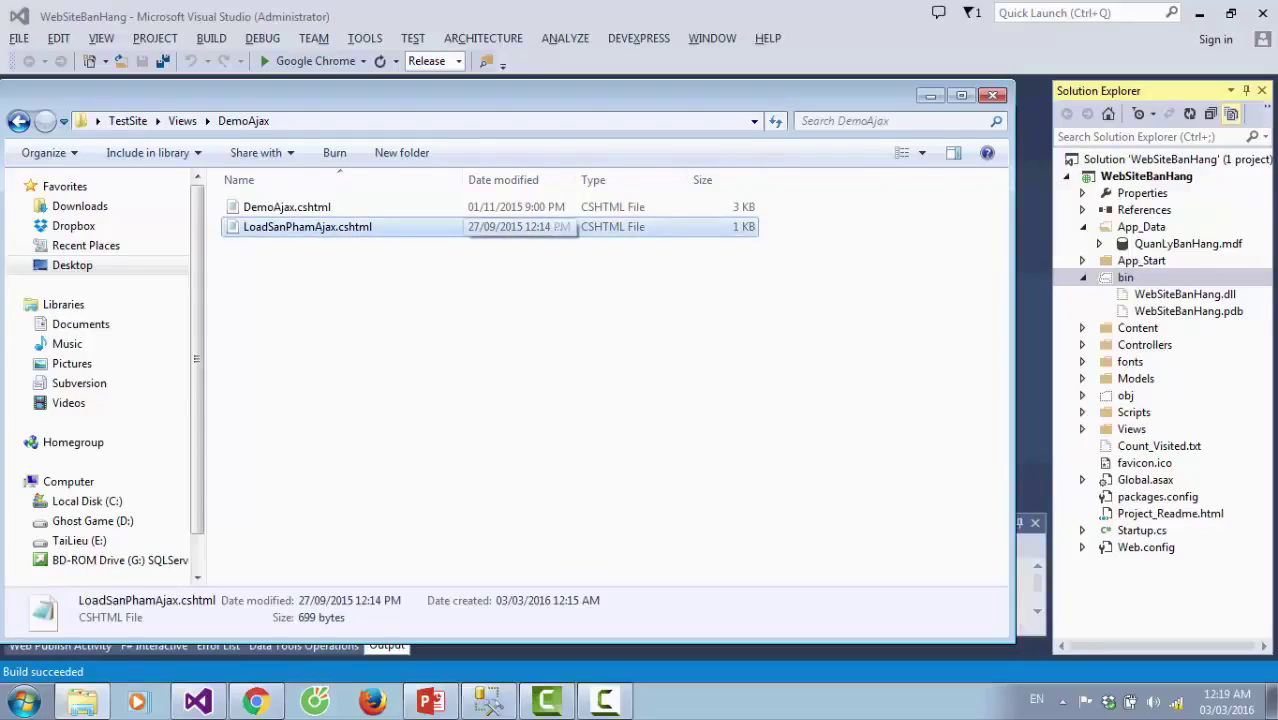
{"action": "right_click", "coordinate": [437, 227]}
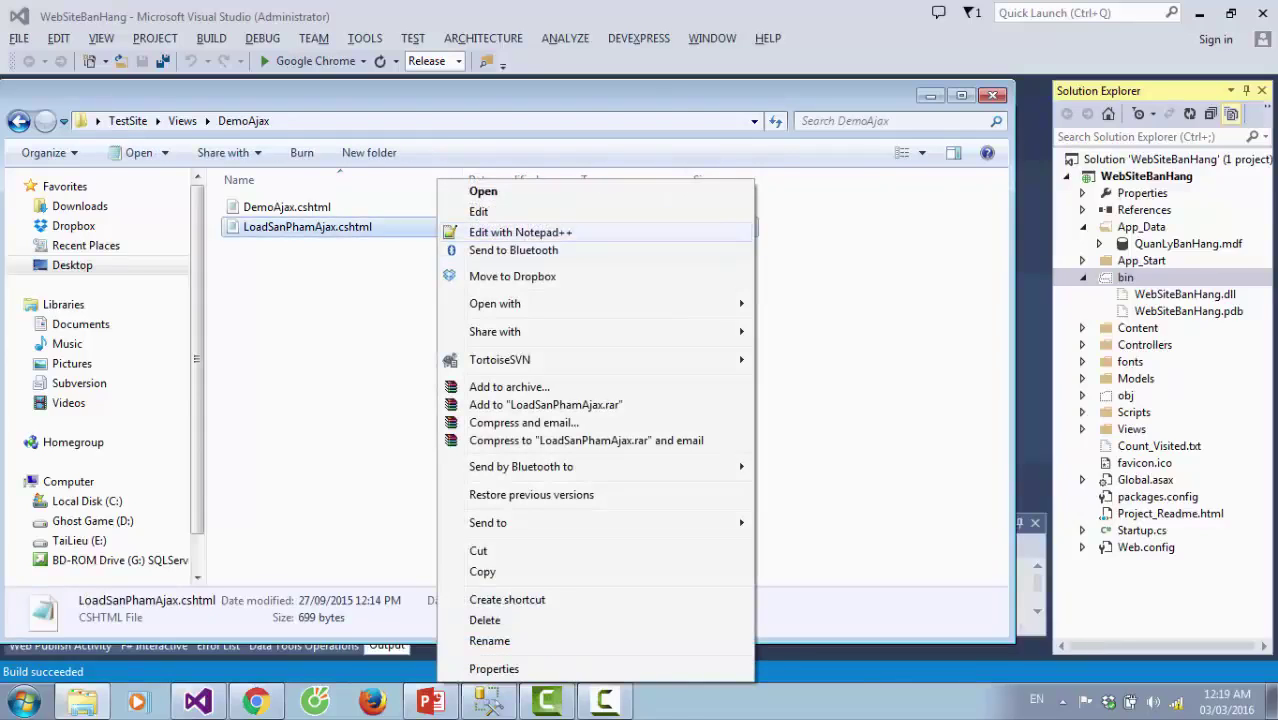
{"action": "left_click", "coordinate": [520, 232]}
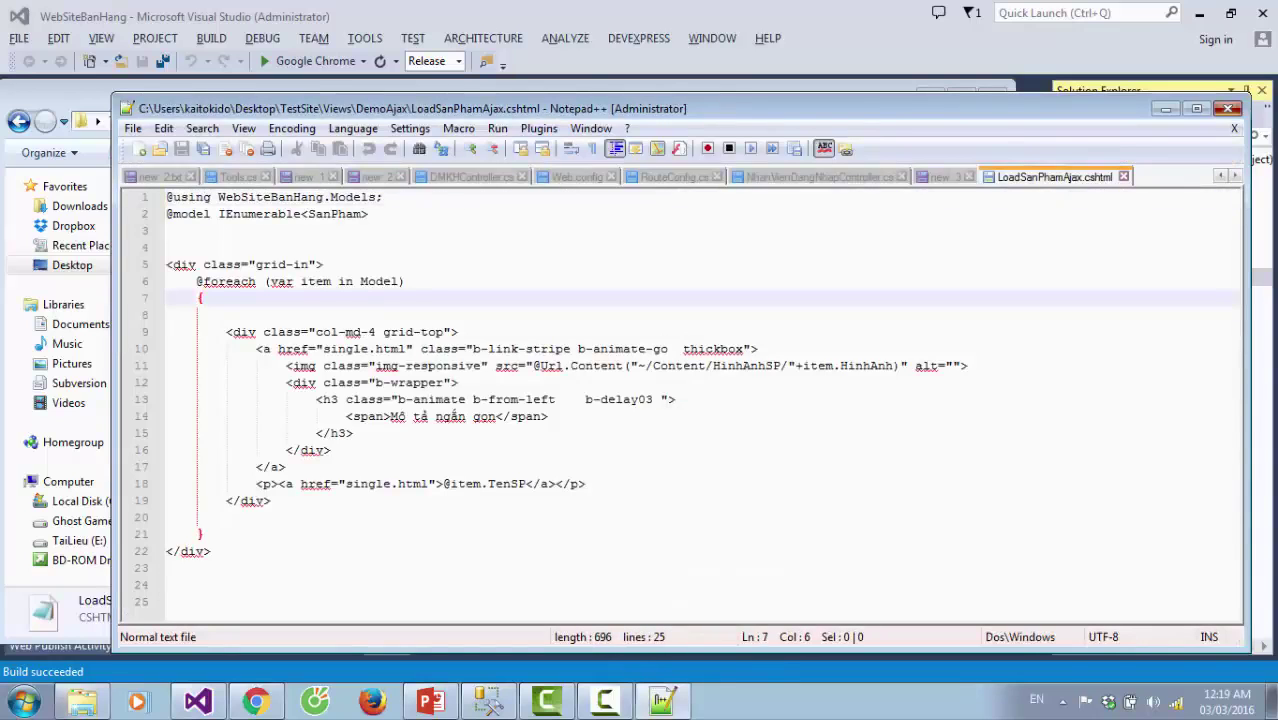
{"action": "left_click", "coordinate": [1228, 108]}
Return to TestSite, select all eleven items, and switch to Chrome.
{"action": "left_click", "coordinate": [18, 121]}
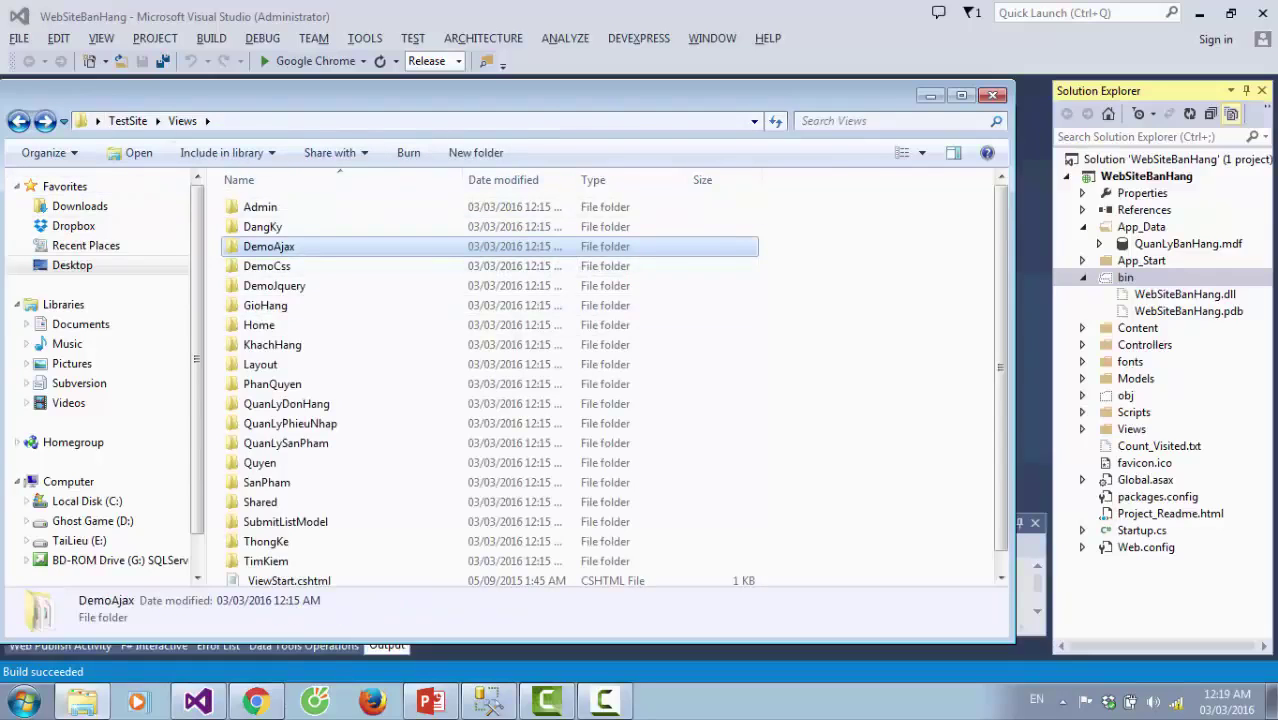
{"action": "left_click", "coordinate": [18, 121]}
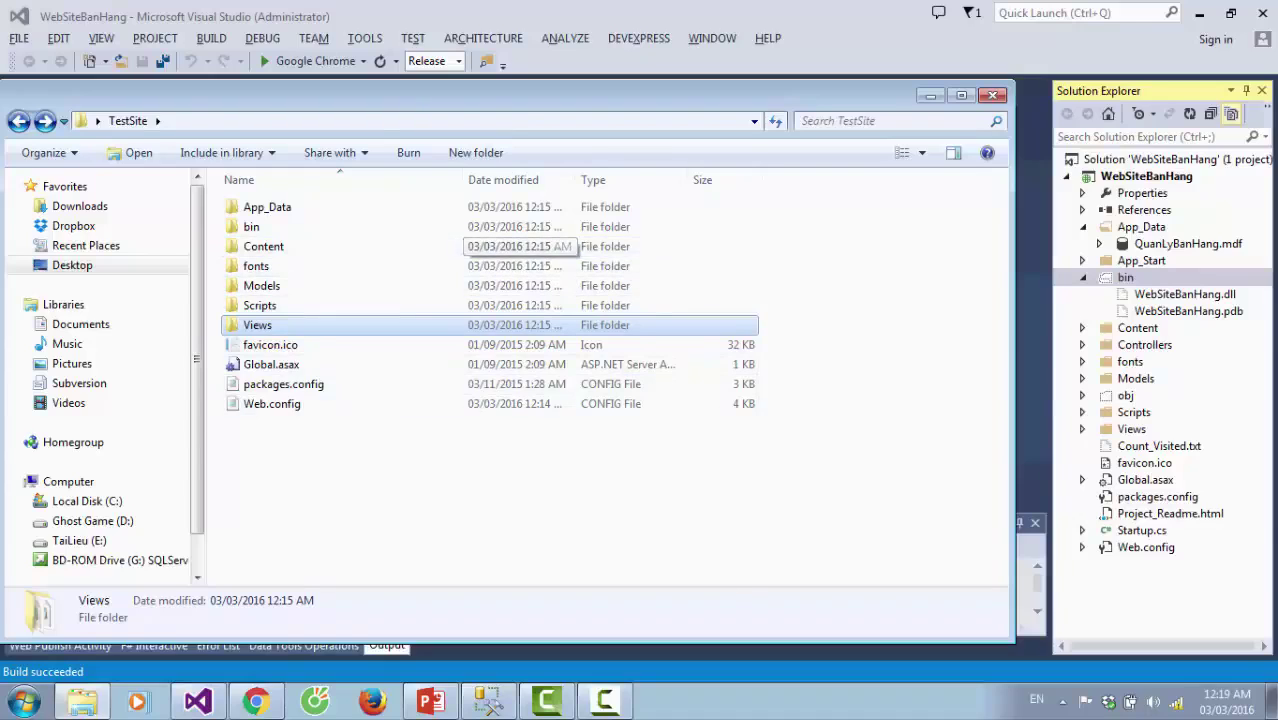
{"action": "left_click_drag", "start_coordinate": [526, 456], "coordinate": [366, 188]}
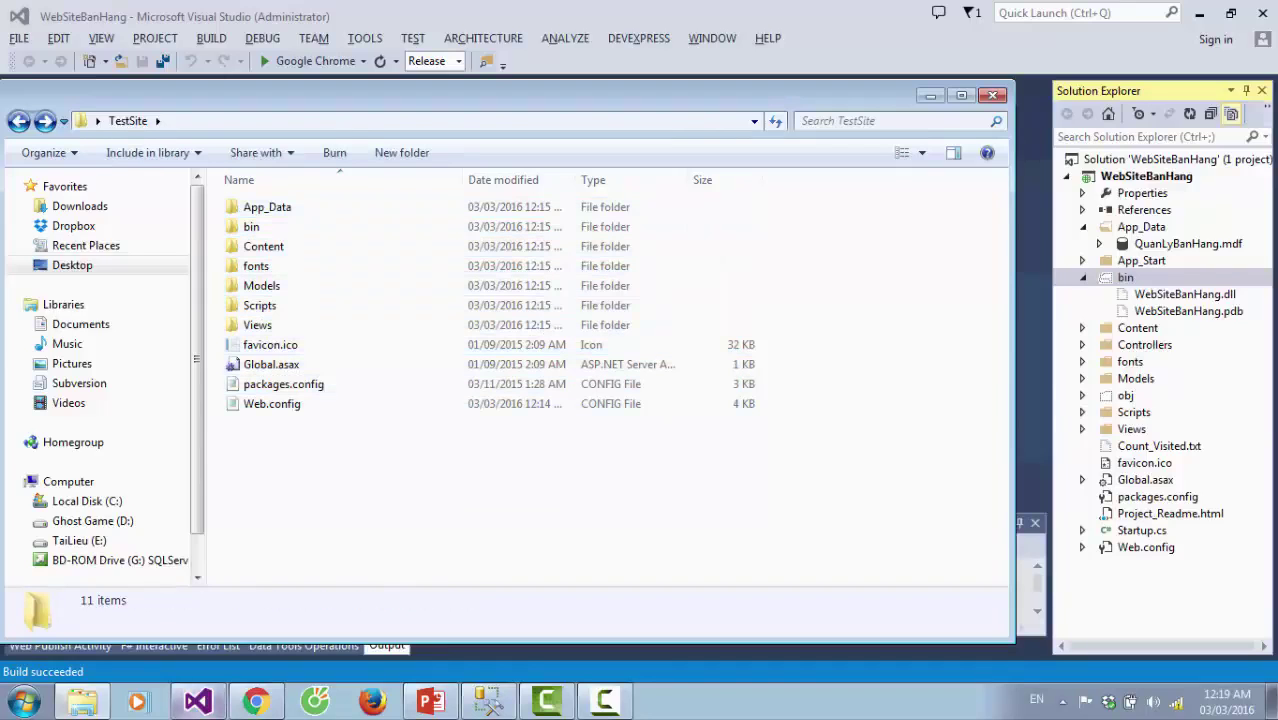
{"action": "left_click", "coordinate": [256, 701]}
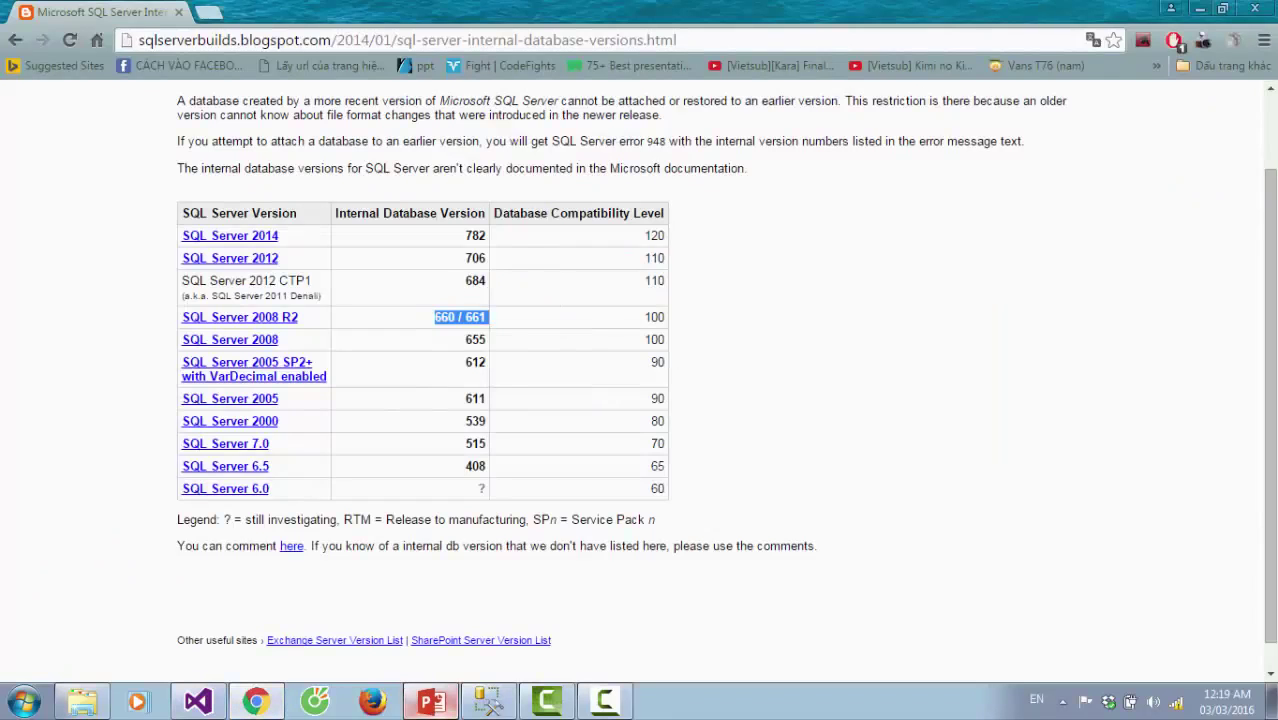
Bring up PowerPoint slide 7, highlight its Bước 2 text, then open the Start menu.
{"action": "left_click", "coordinate": [430, 701]}
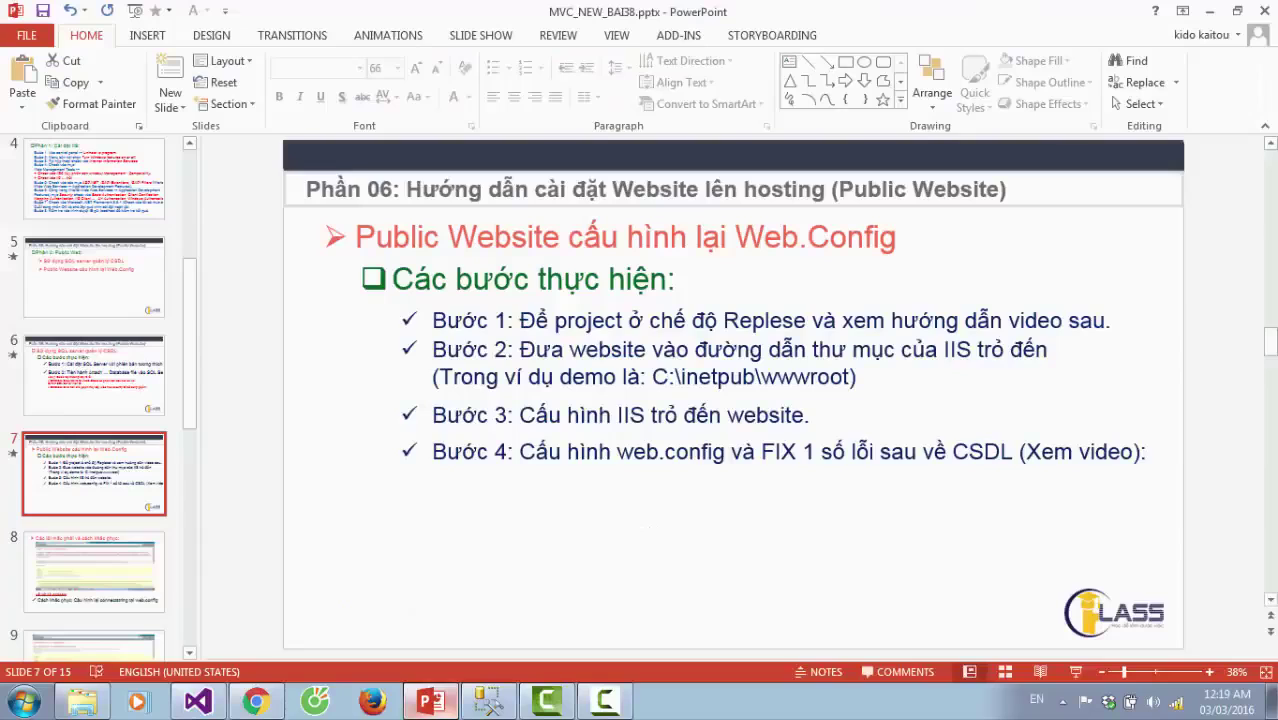
{"action": "left_click_drag", "start_coordinate": [519, 349], "coordinate": [857, 377]}
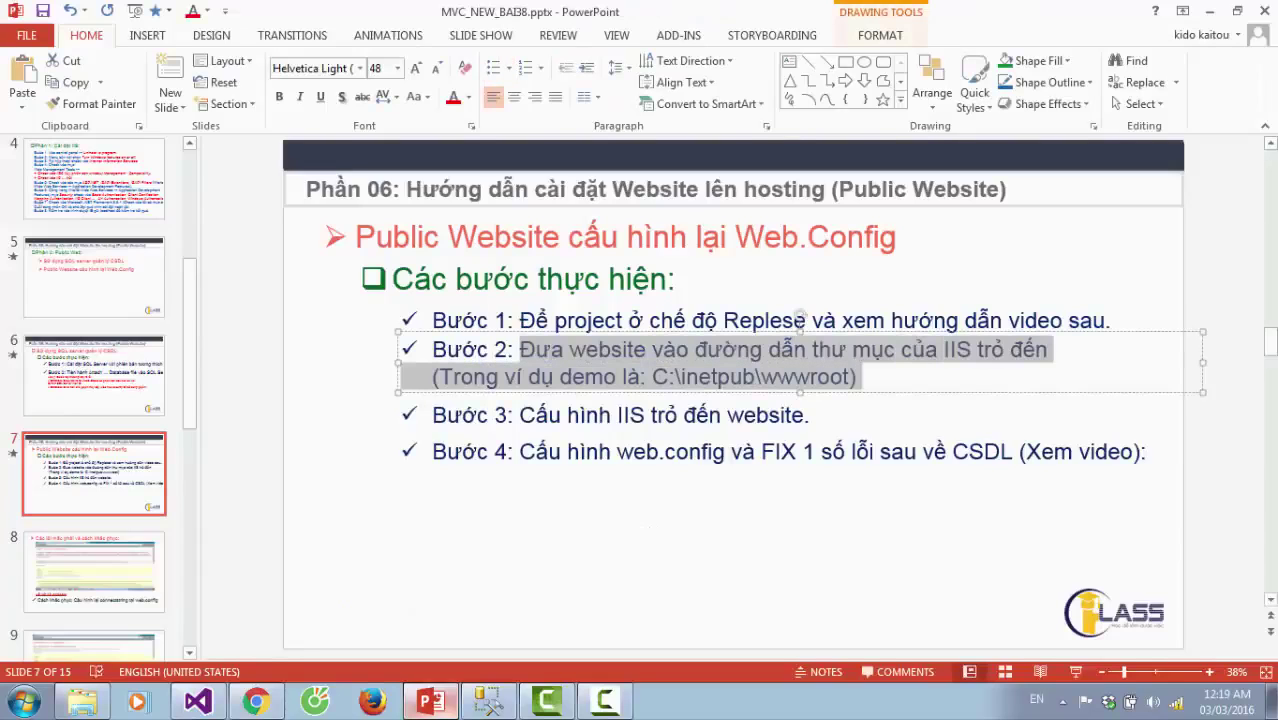
{"action": "left_click", "coordinate": [857, 377]}
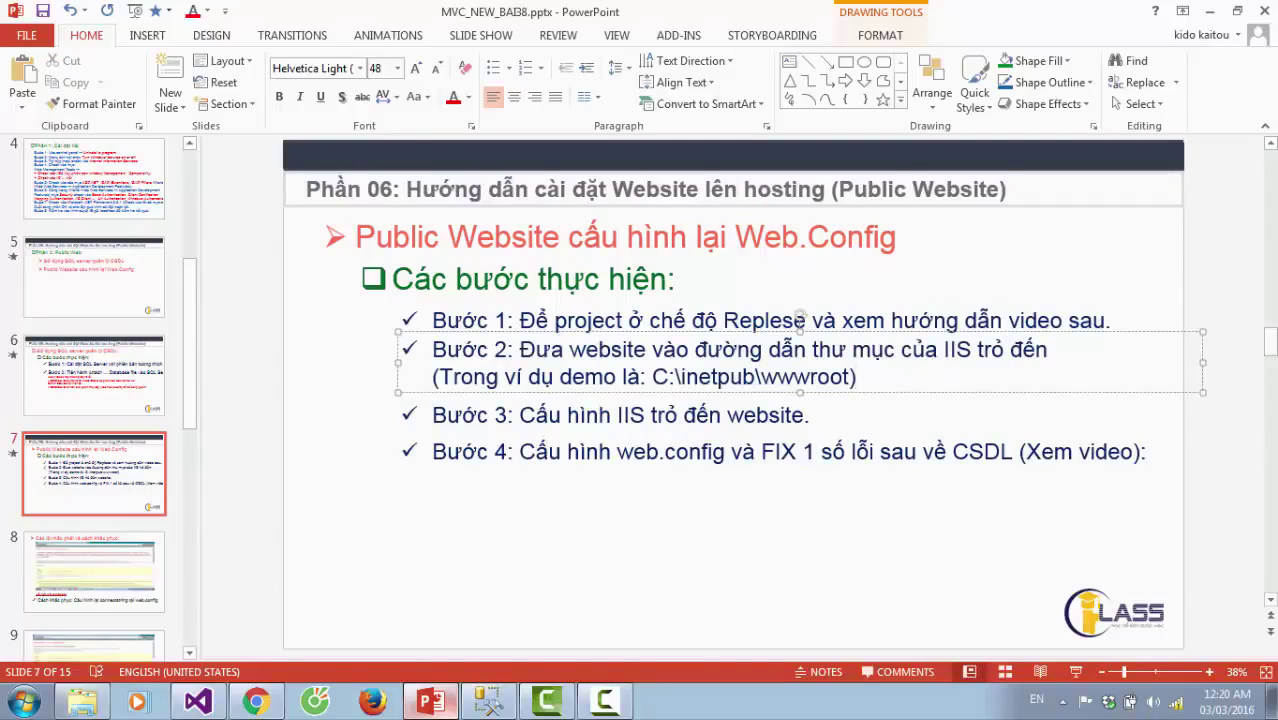
{"action": "left_click", "coordinate": [24, 702]}
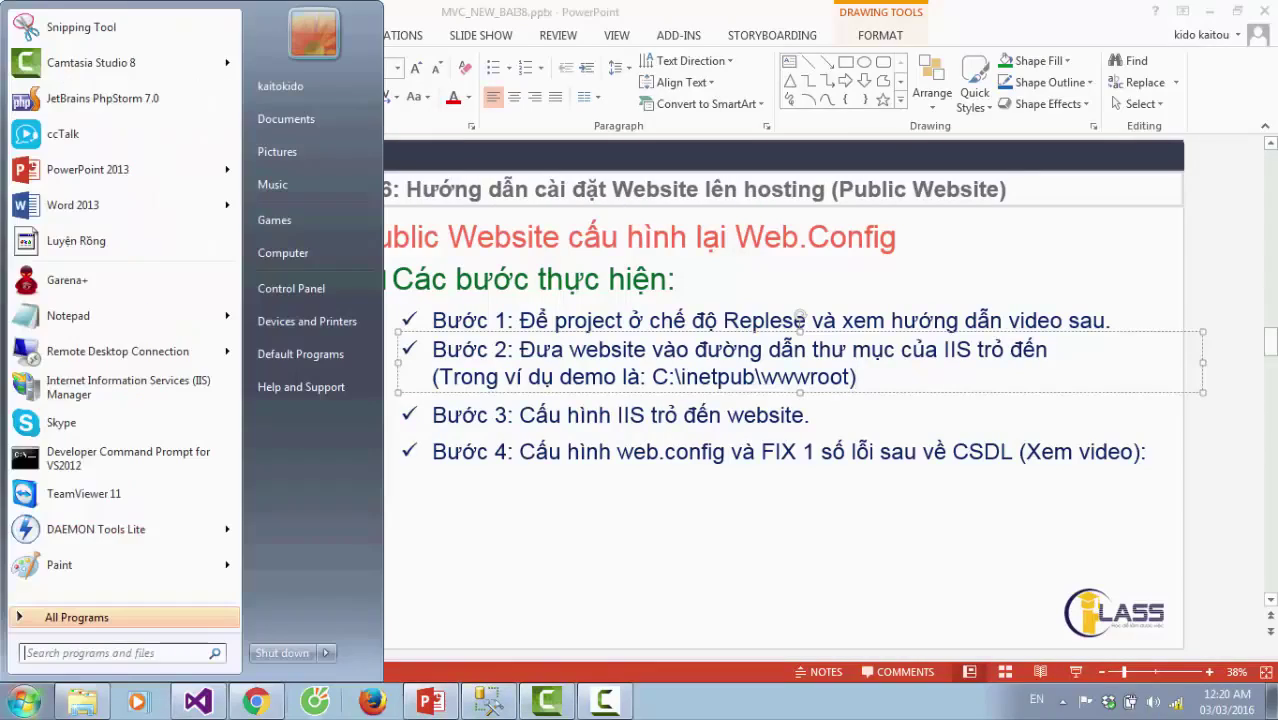
Launch IIS Manager, load localhost in Chrome (HTTP Error 500.19), then expand the local server node.
{"action": "type", "text": "iis"}
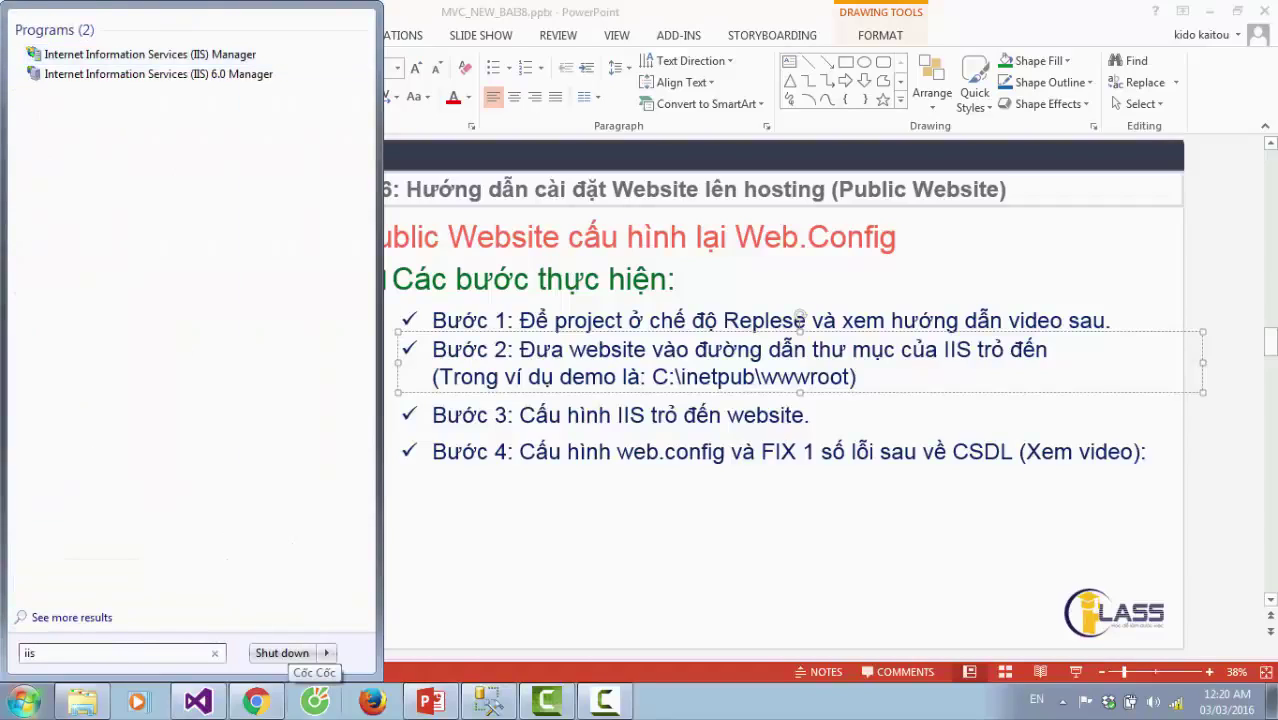
{"action": "key", "text": "Return"}
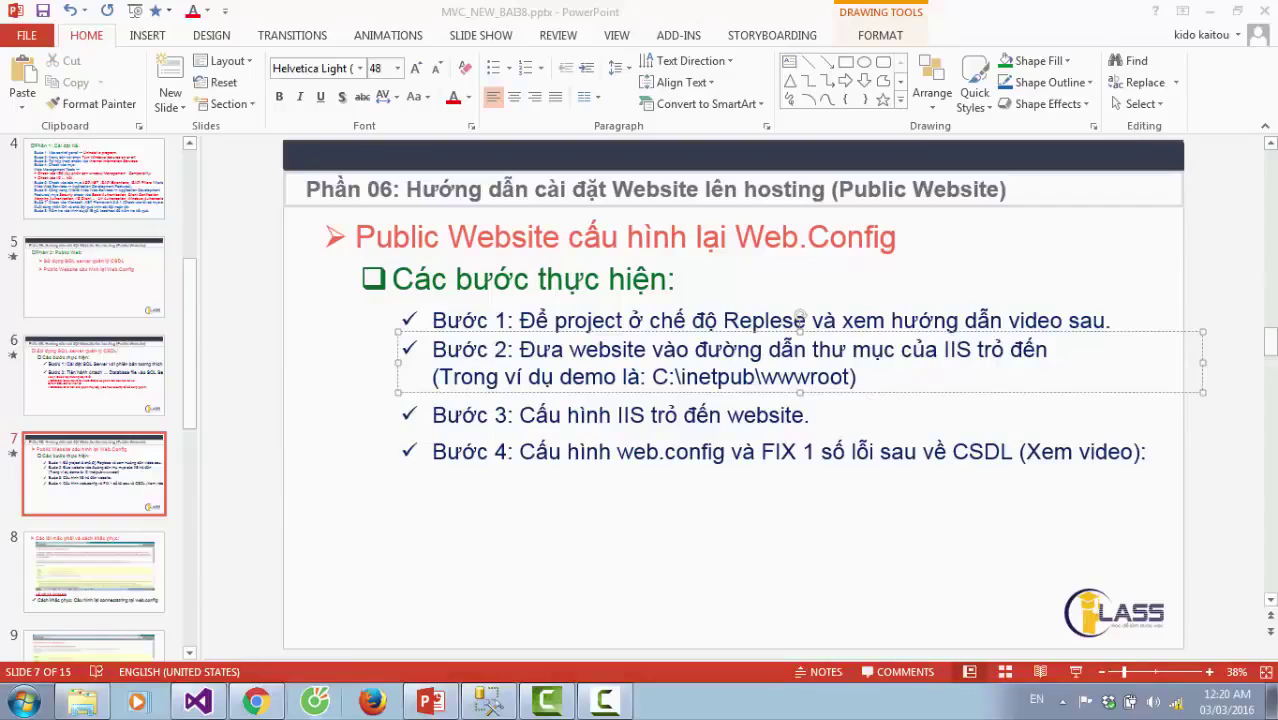
{"action": "left_click", "coordinate": [256, 702]}
{"action": "key", "text": "ctrl+t"}
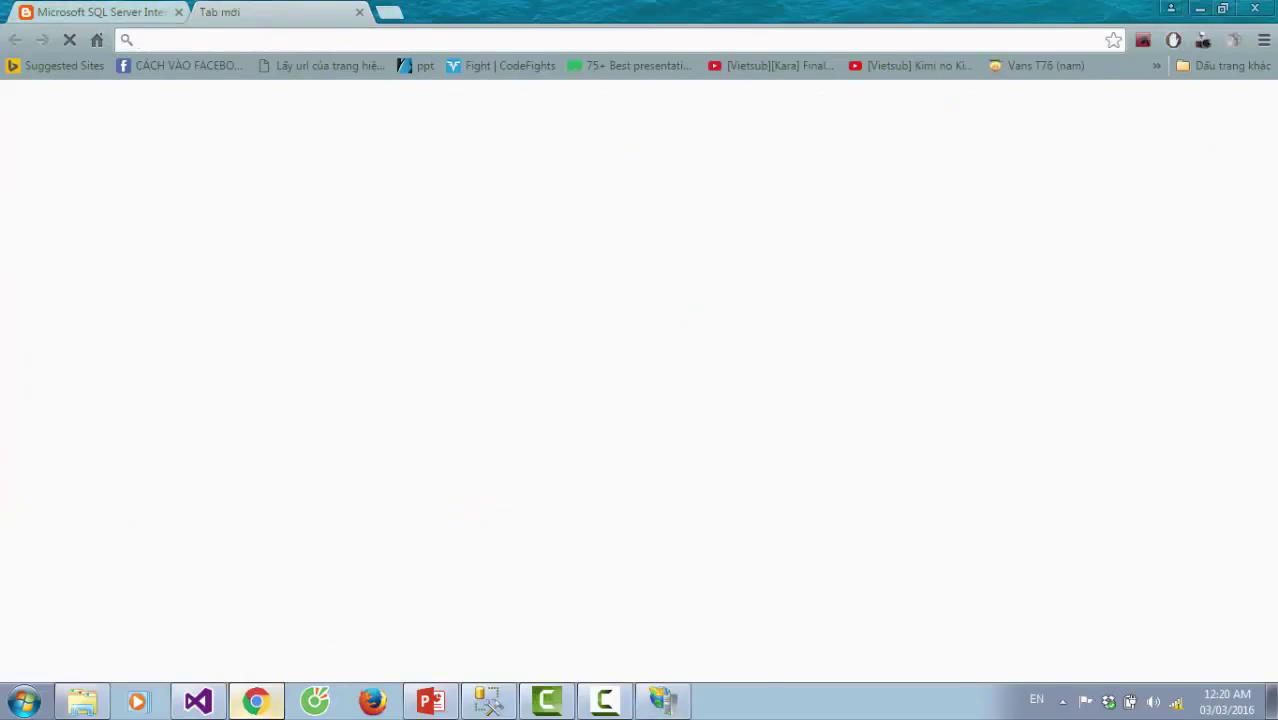
{"action": "type", "text": "localhost:5007"}
{"action": "key", "text": "BackSpace"}
{"action": "key", "text": "BackSpace"}
{"action": "key", "text": "BackSpace"}
{"action": "key", "text": "BackSpace"}
{"action": "key", "text": "BackSpace"}
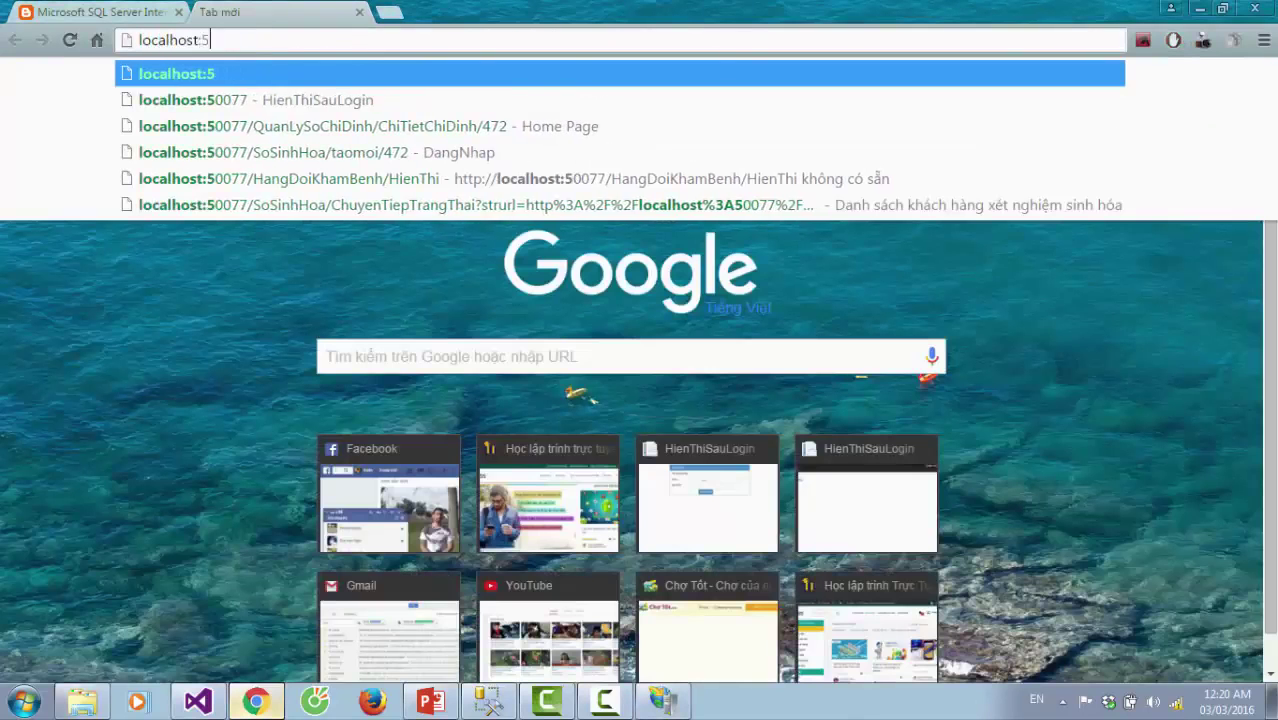
{"action": "key", "text": "Return"}
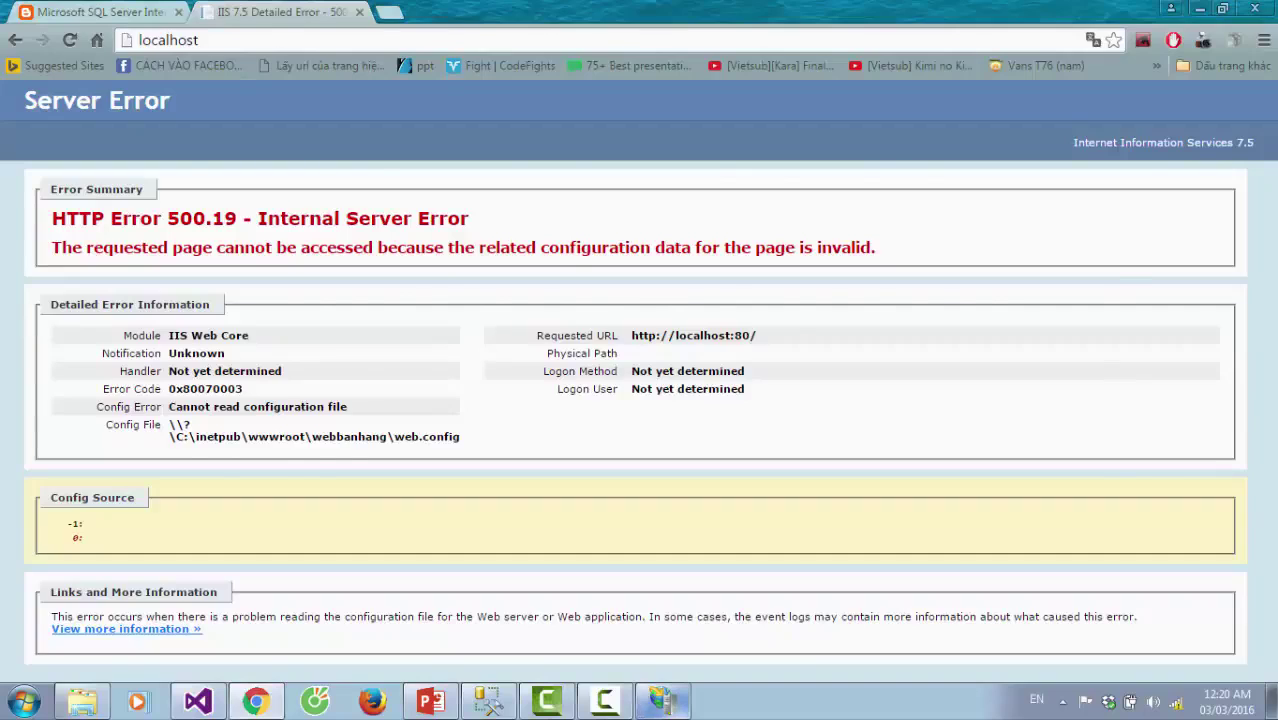
{"action": "left_click", "coordinate": [660, 701]}
{"action": "double_click", "coordinate": [100, 129]}
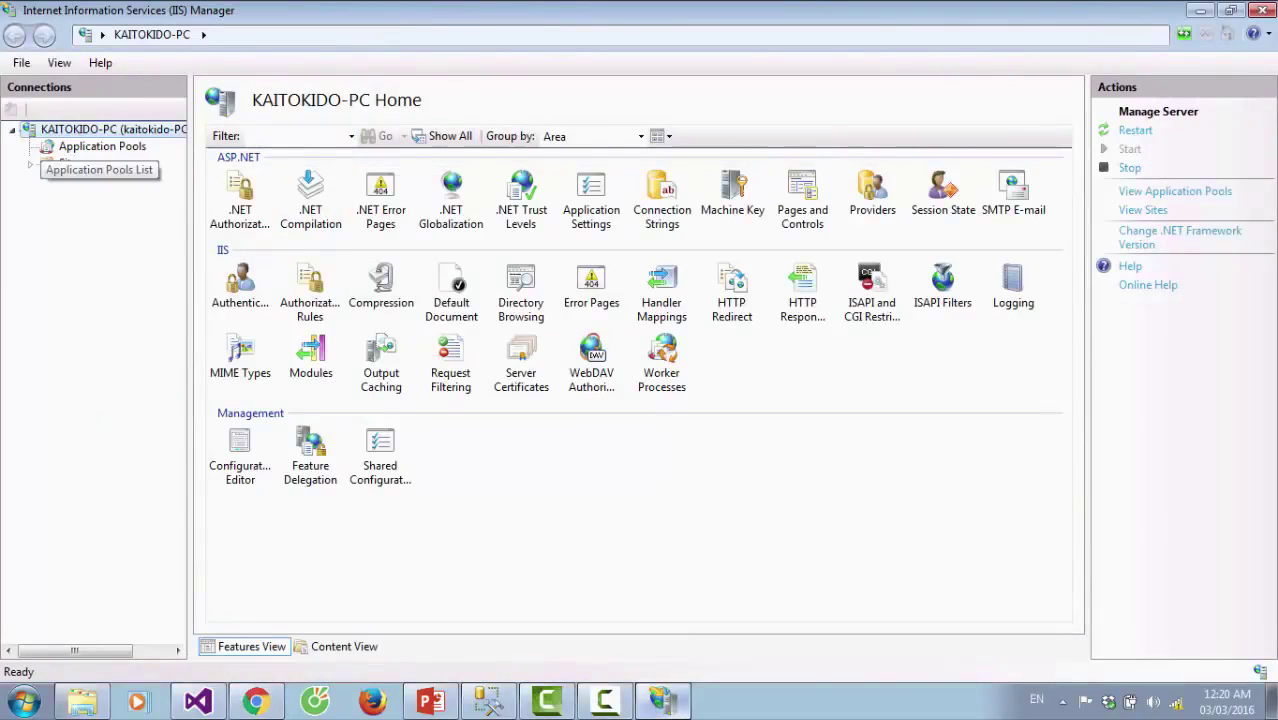
Open Basic Settings for the Default Web Site under Sites.
{"action": "double_click", "coordinate": [70, 163]}
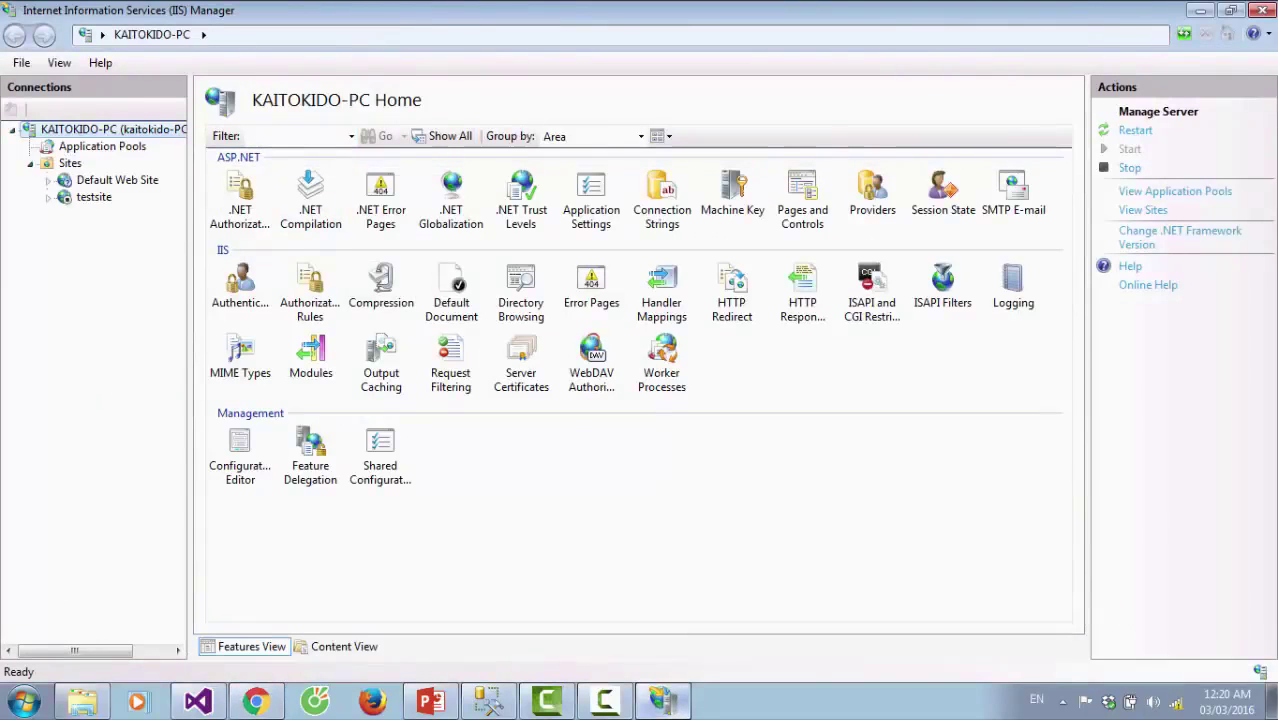
{"action": "left_click", "coordinate": [88, 181]}
{"action": "right_click", "coordinate": [88, 183]}
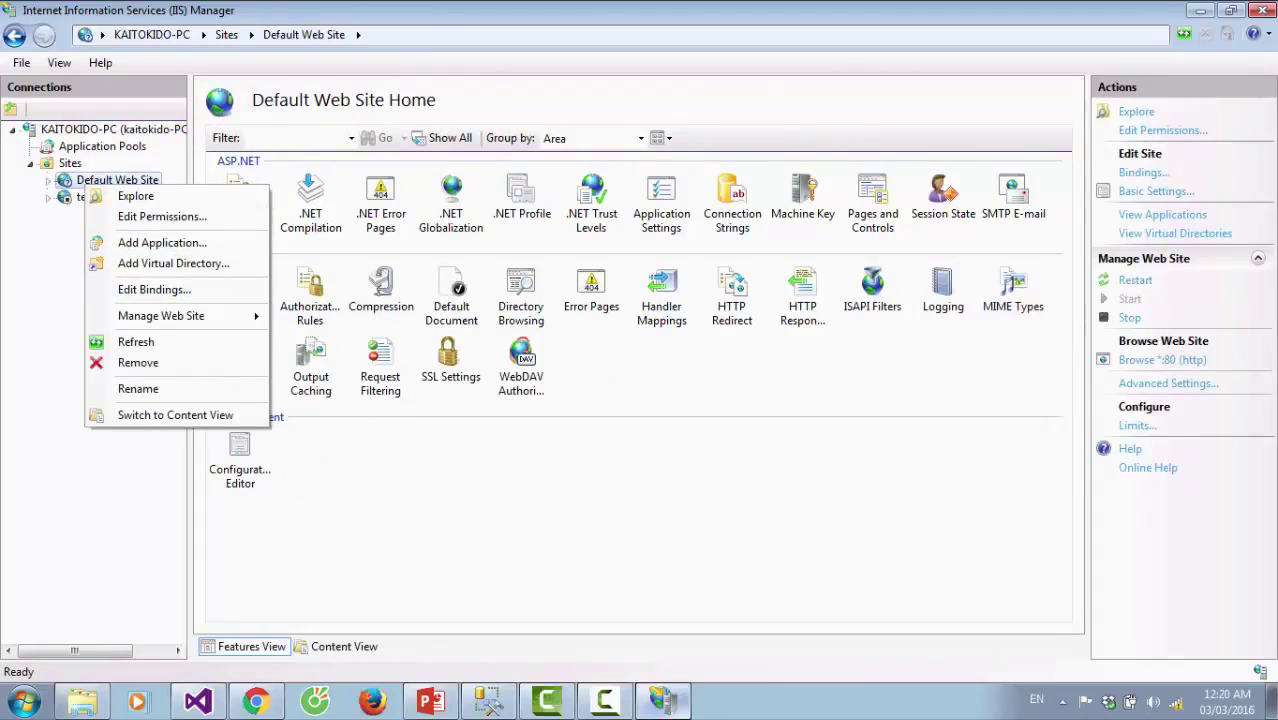
{"action": "left_click", "coordinate": [1156, 191]}
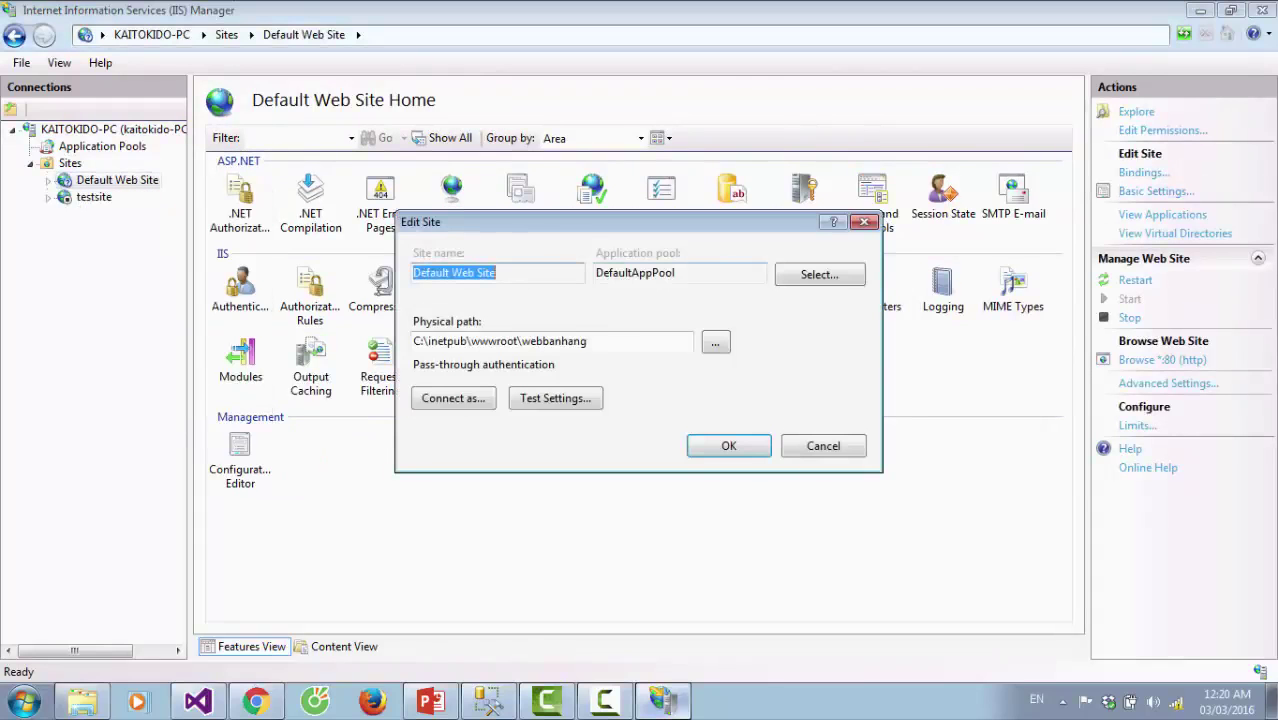
Set the physical path to C:\inetpub\wwwroot and confirm the change.
{"action": "left_click", "coordinate": [715, 342]}
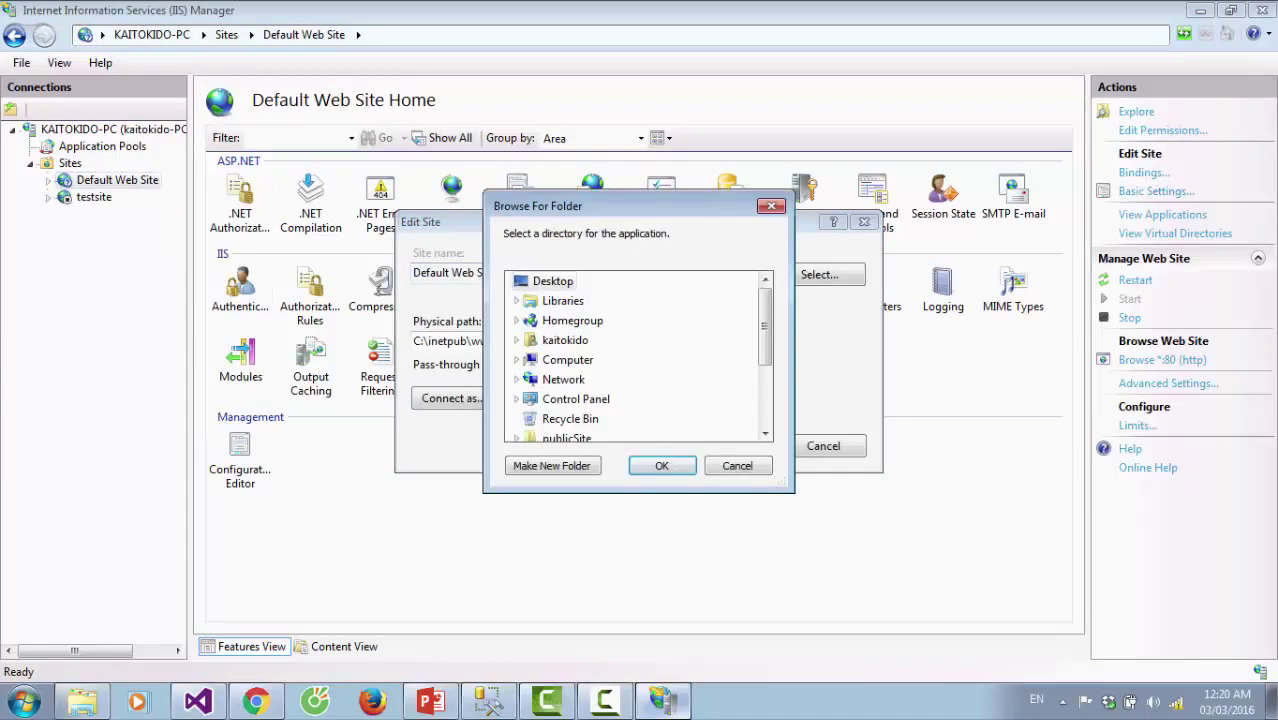
{"action": "scroll", "coordinate": [600, 398], "scroll_direction": "down", "scroll_amount": 2}
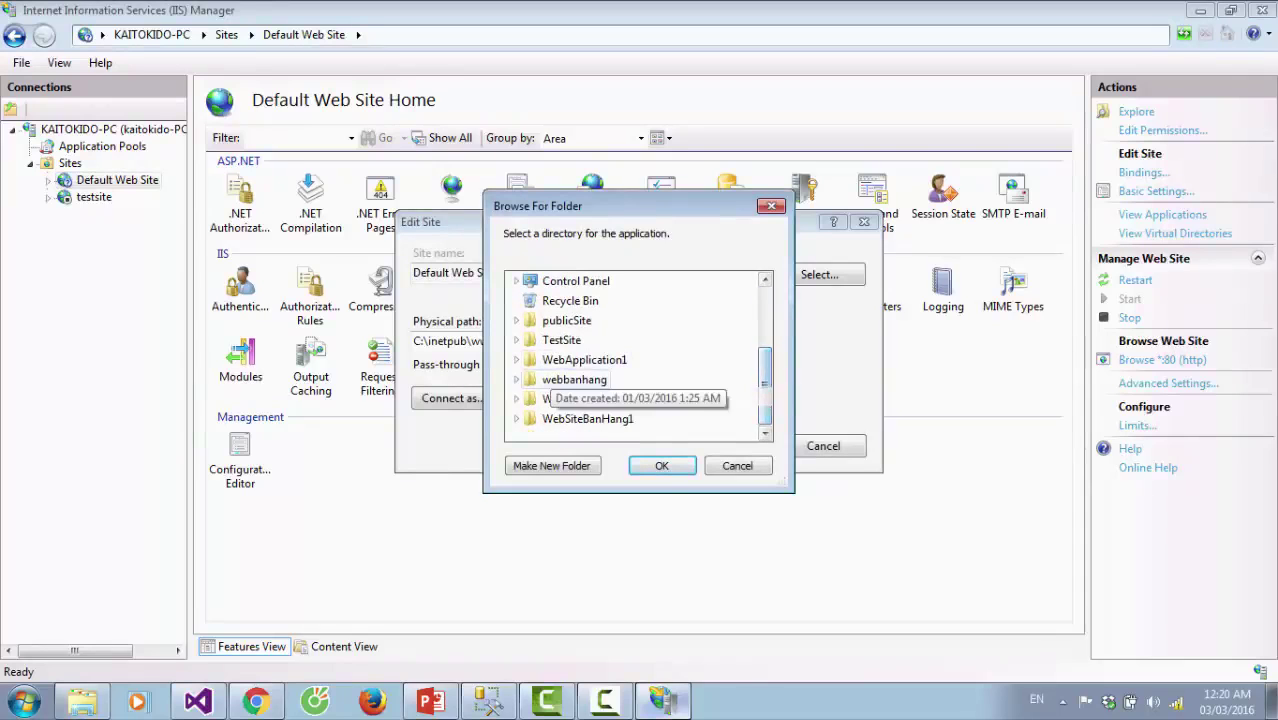
{"action": "scroll", "coordinate": [764, 360], "scroll_direction": "up", "scroll_amount": 2}
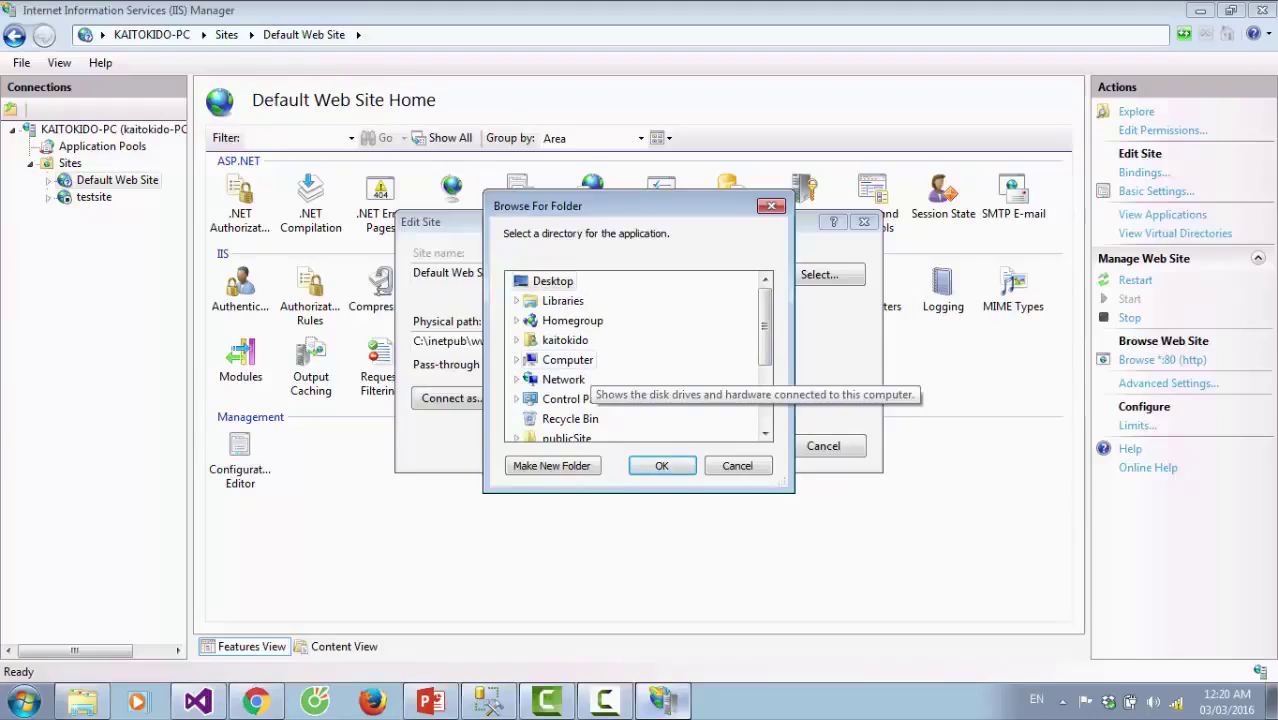
{"action": "double_click", "coordinate": [567, 360]}
{"action": "double_click", "coordinate": [575, 379]}
{"action": "scroll", "coordinate": [638, 357], "scroll_direction": "down", "scroll_amount": 2}
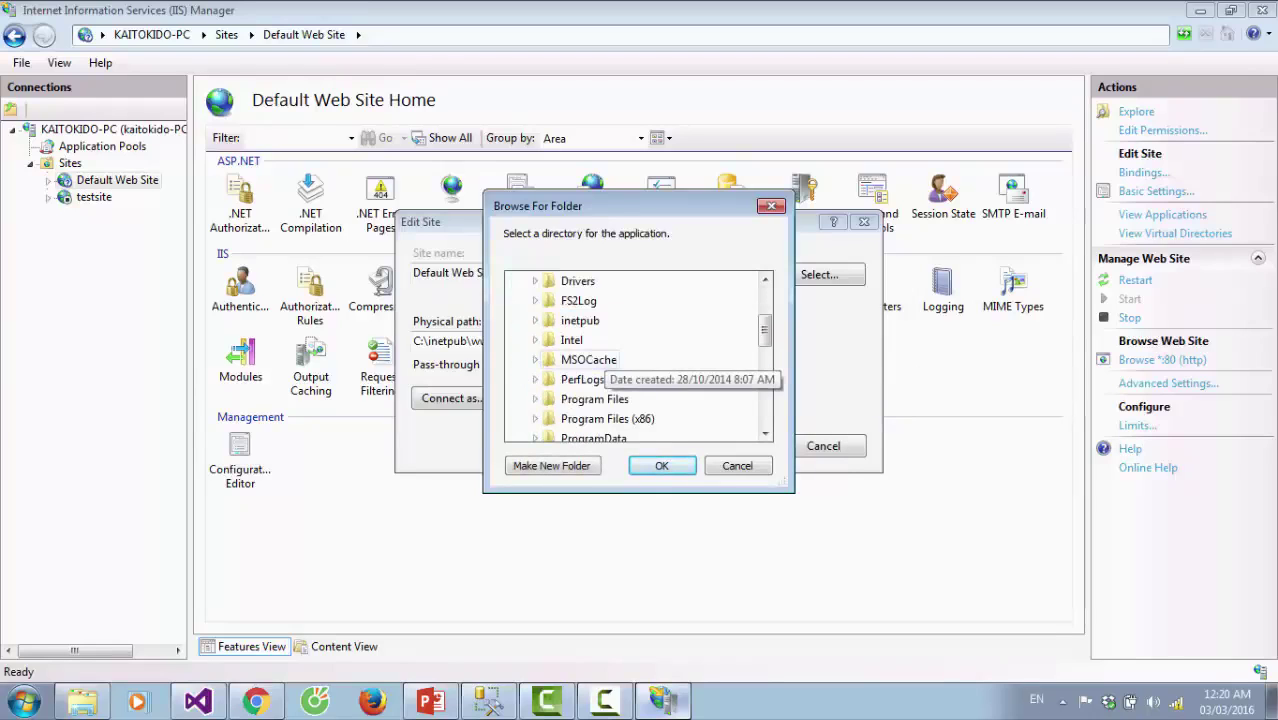
{"action": "scroll", "coordinate": [600, 365], "scroll_direction": "down", "scroll_amount": 2}
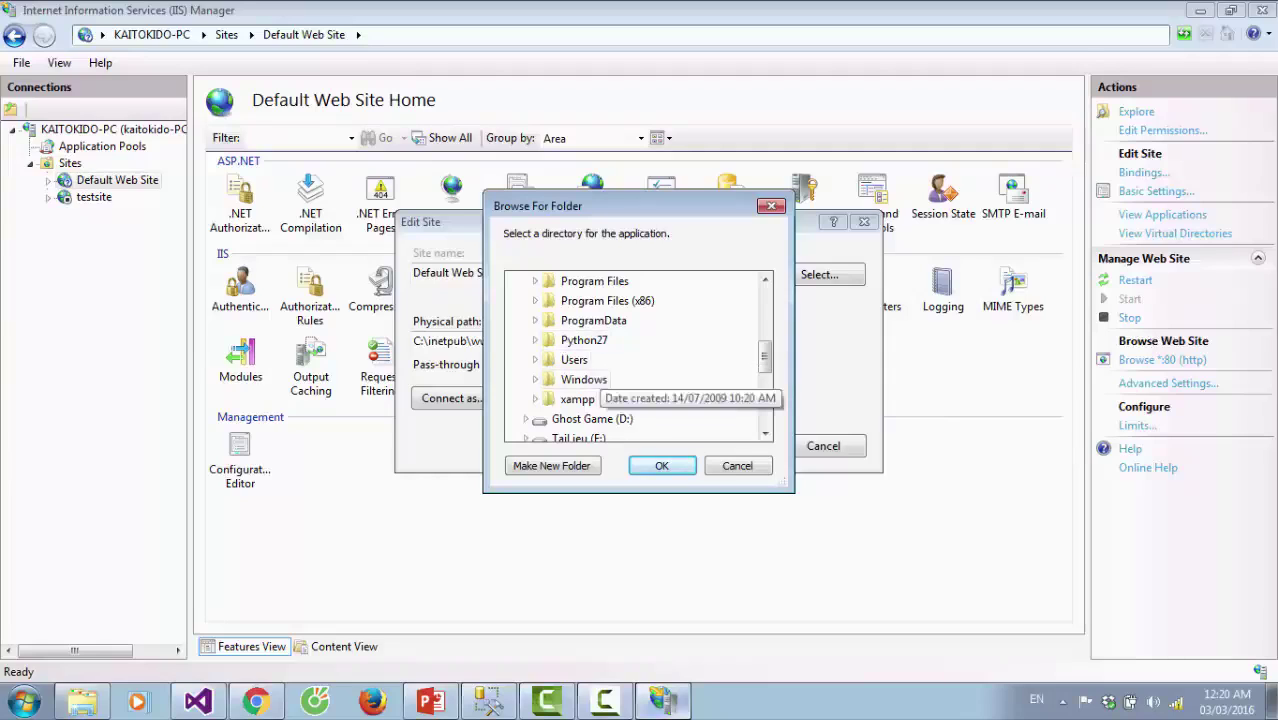
{"action": "scroll", "coordinate": [600, 370], "scroll_direction": "up", "scroll_amount": 2}
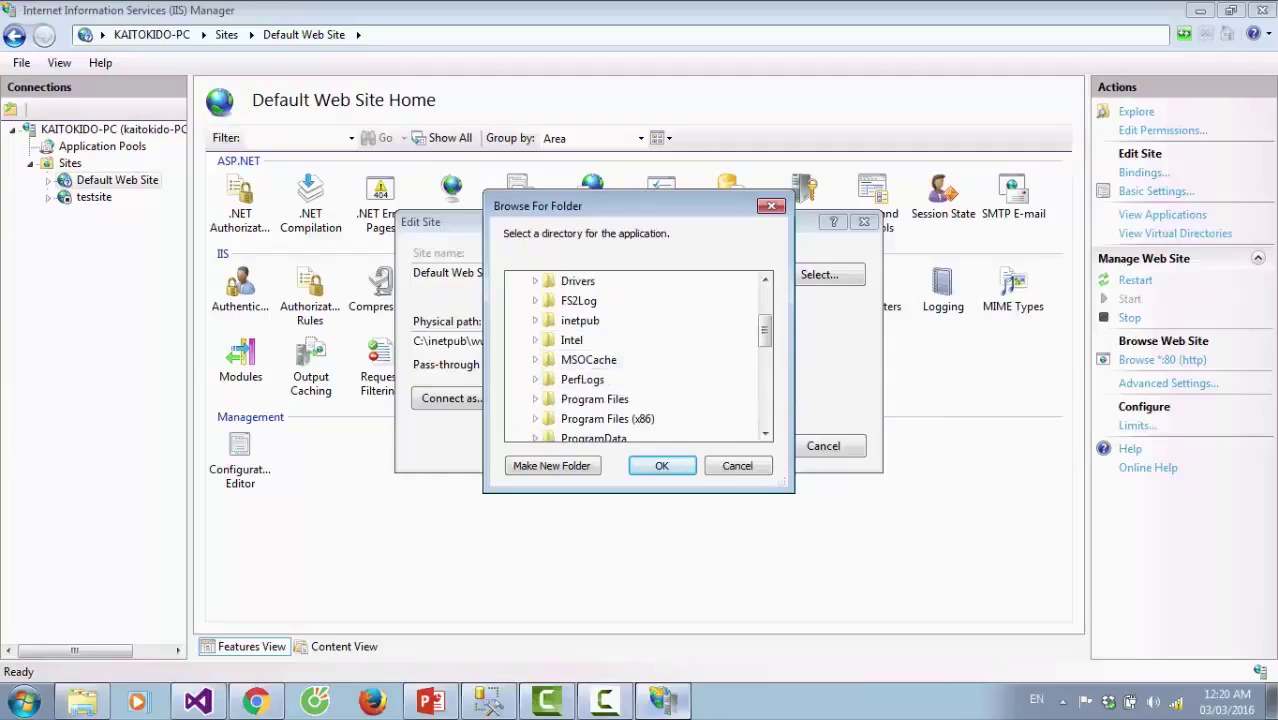
{"action": "scroll", "coordinate": [600, 400], "scroll_direction": "up", "scroll_amount": 2}
{"action": "double_click", "coordinate": [578, 420]}
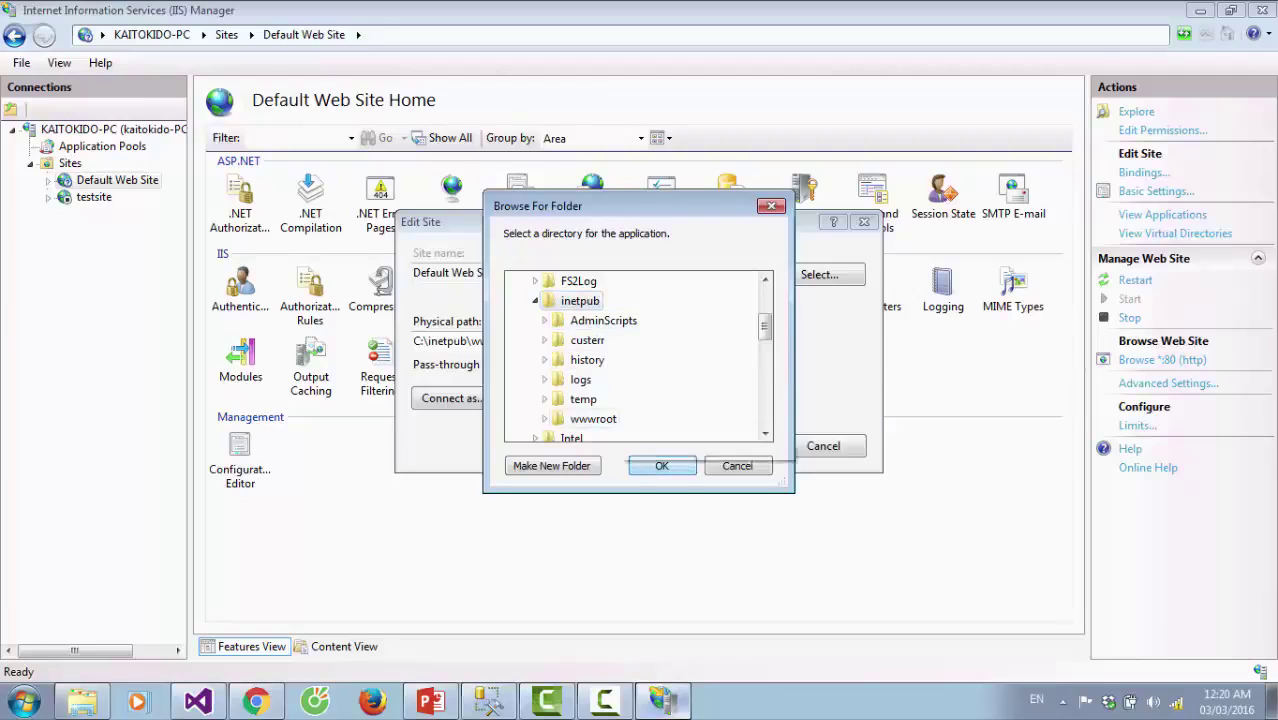
{"action": "double_click", "coordinate": [593, 419]}
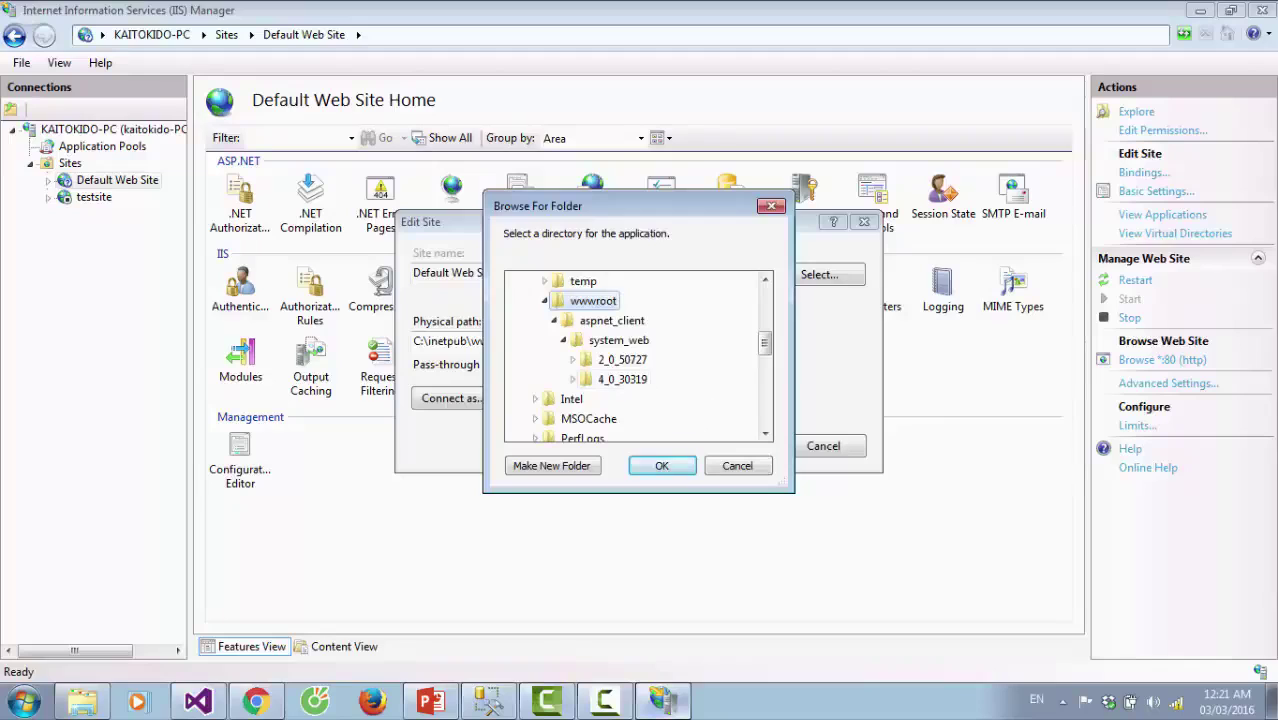
{"action": "key", "text": "Return"}
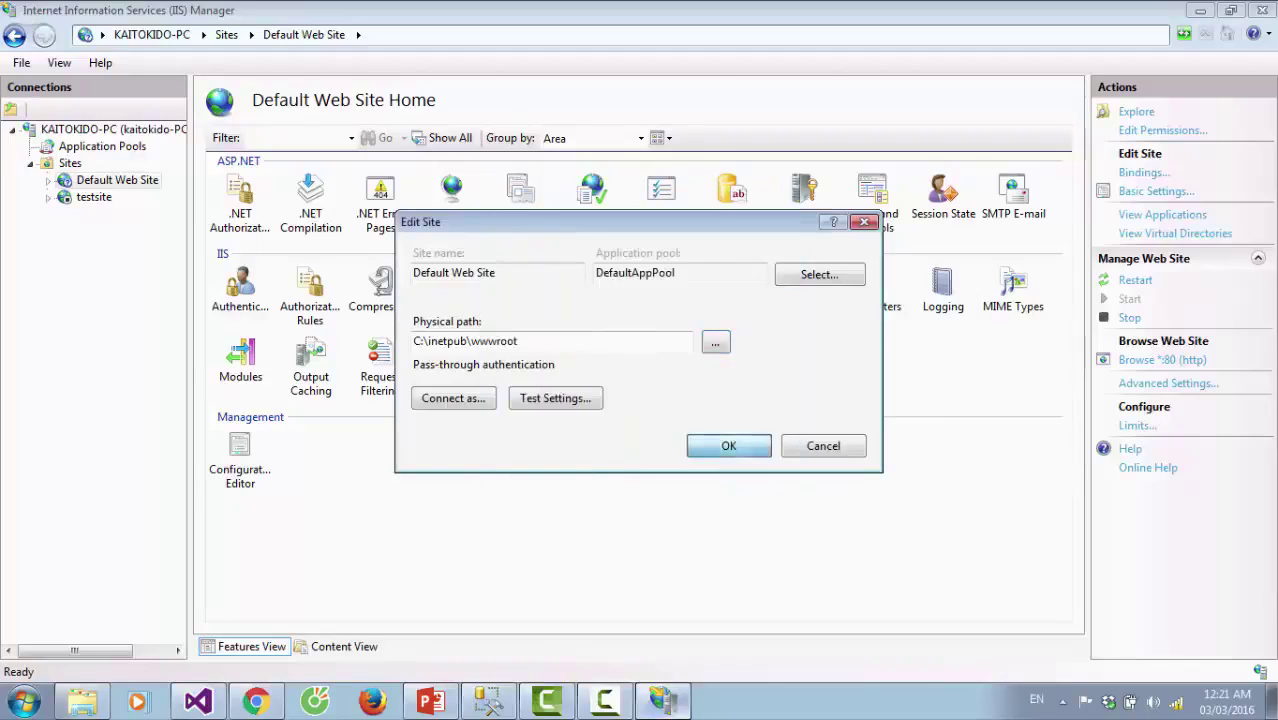
{"action": "key", "text": "Return"}
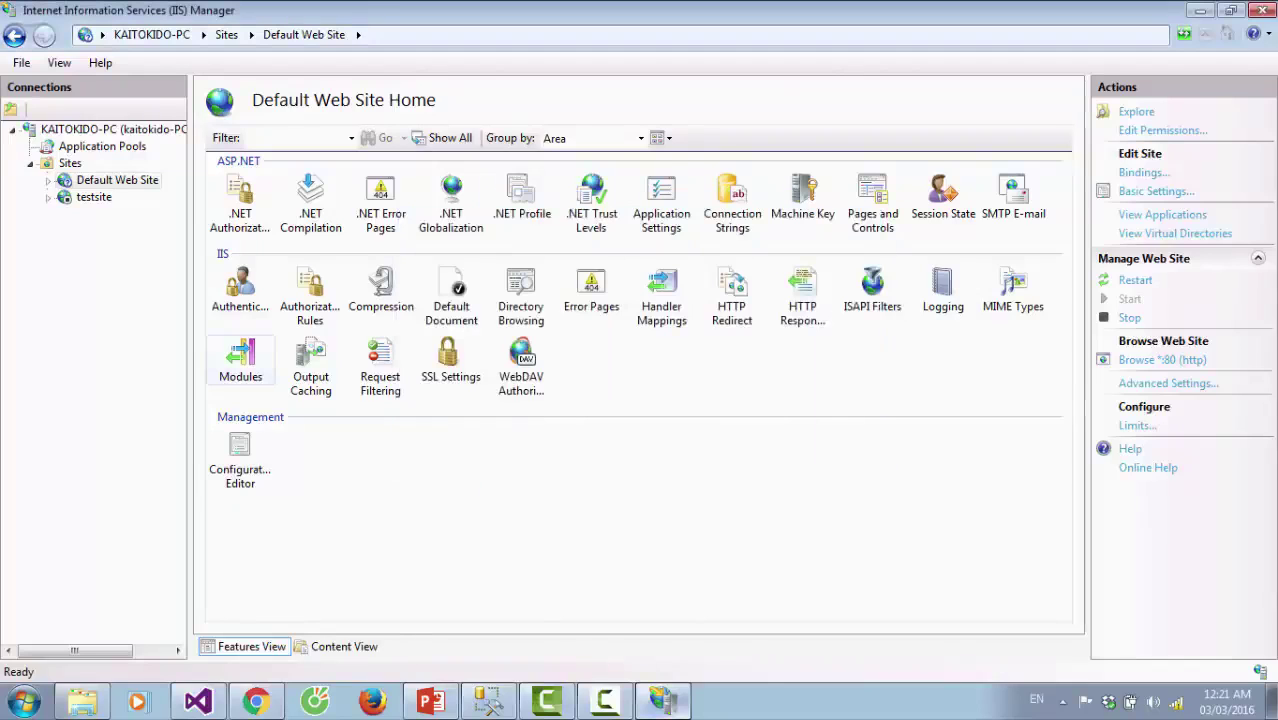
Browse the Default Web Site on port 80, showing the IIS7 welcome page in Chrome.
{"action": "mouse_move", "coordinate": [256, 702]}
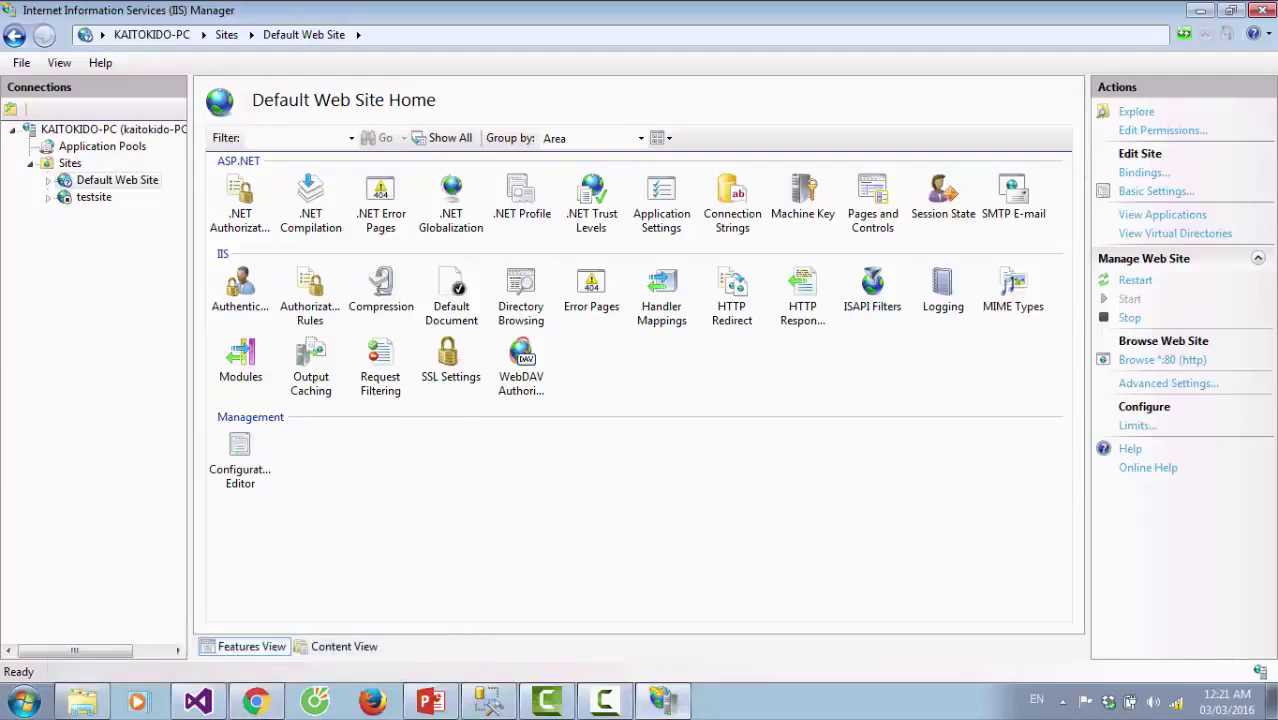
{"action": "left_click", "coordinate": [1162, 360]}
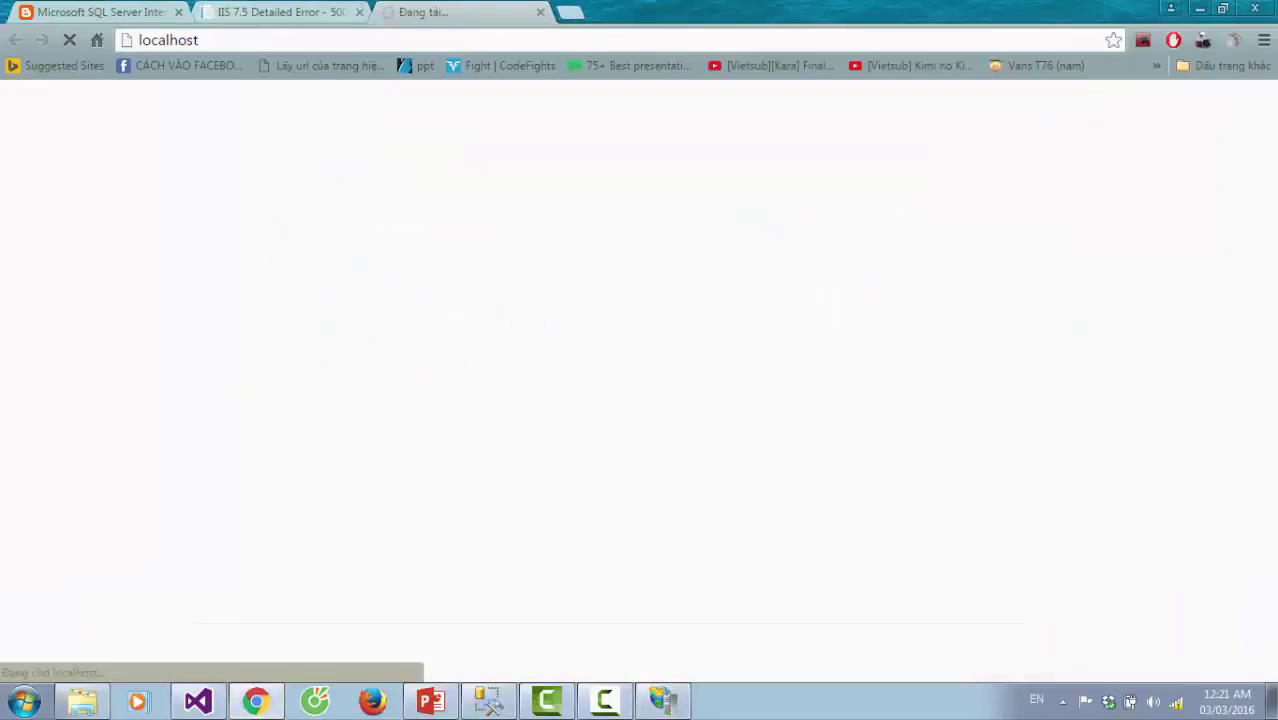
{"action": "mouse_move", "coordinate": [488, 701]}
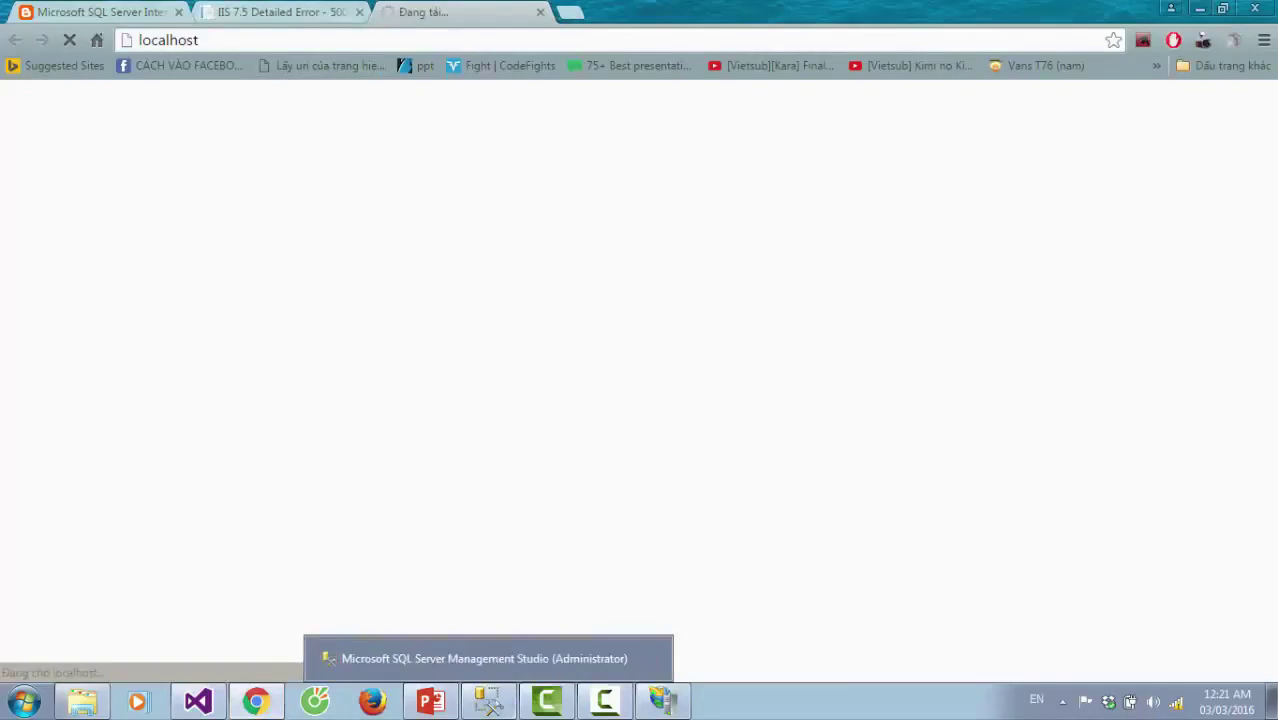
{"action": "left_click", "coordinate": [198, 701]}
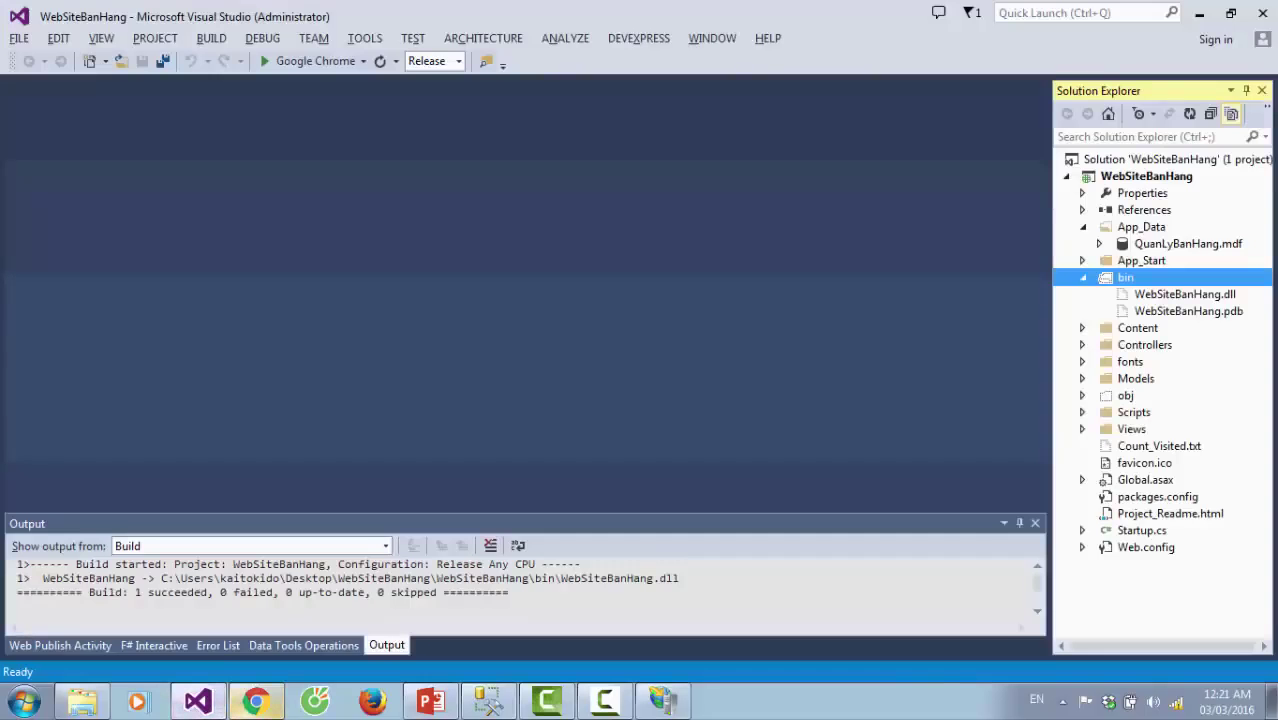
{"action": "left_click", "coordinate": [256, 701]}
Follow the iis.net link, return to the localhost welcome page, then bring up the TestSite folder.
{"action": "mouse_move", "coordinate": [488, 701]}
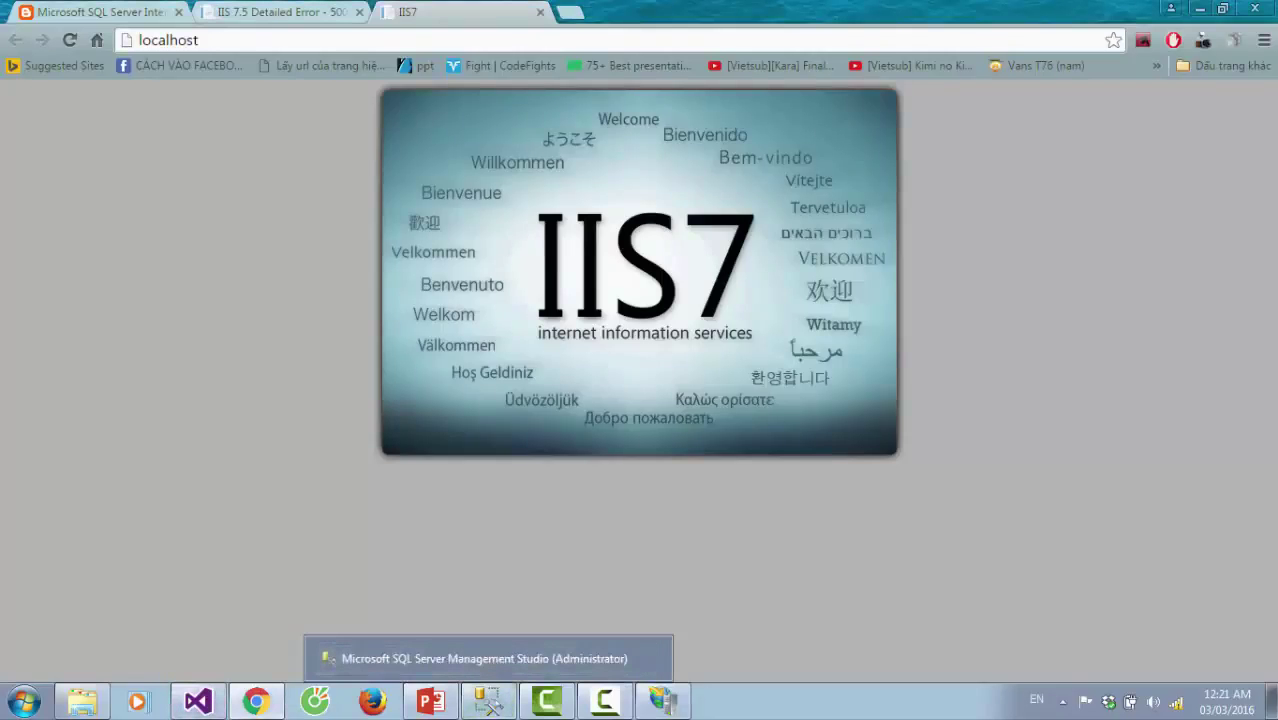
{"action": "left_click", "coordinate": [640, 300]}
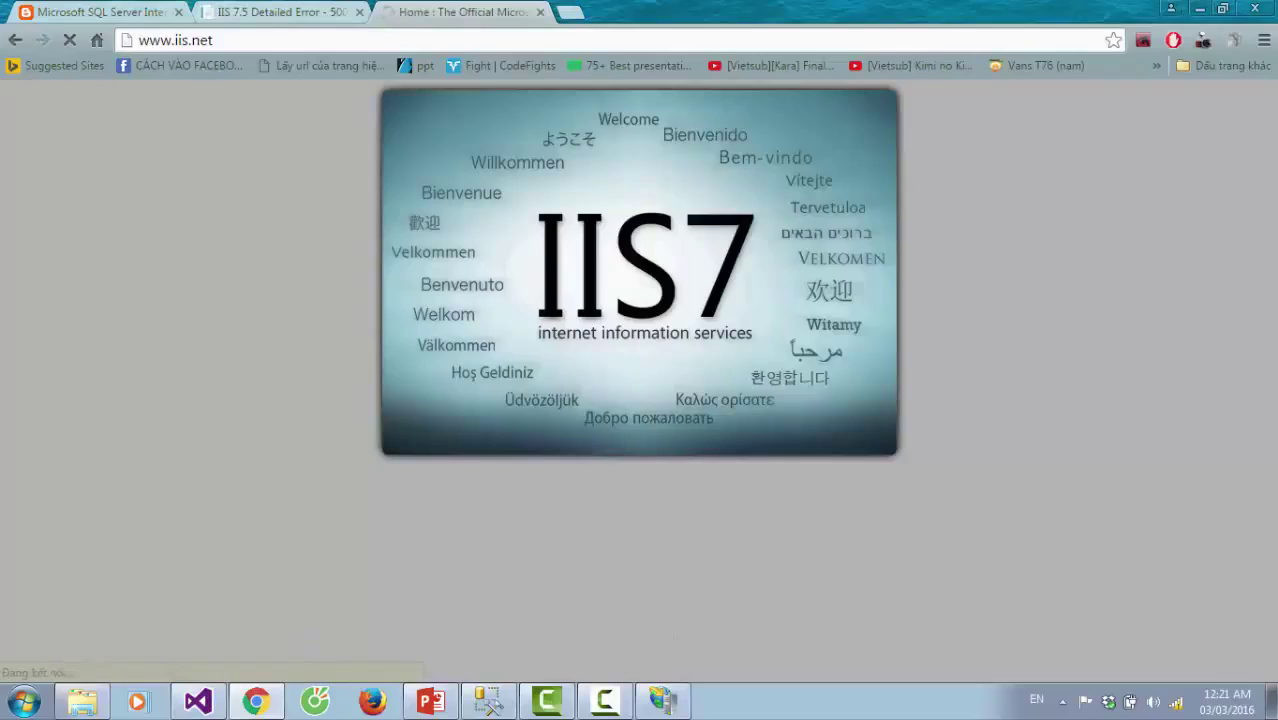
{"action": "key", "text": "alt+Left"}
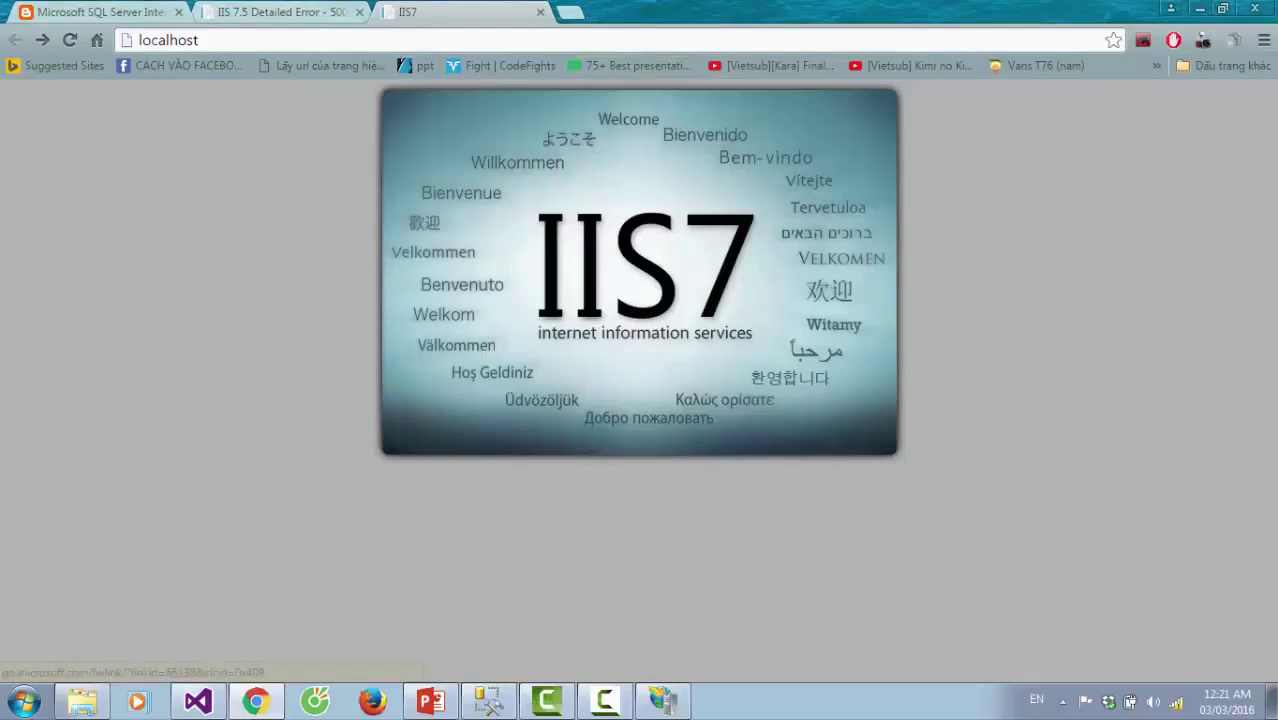
{"action": "left_click", "coordinate": [82, 701]}
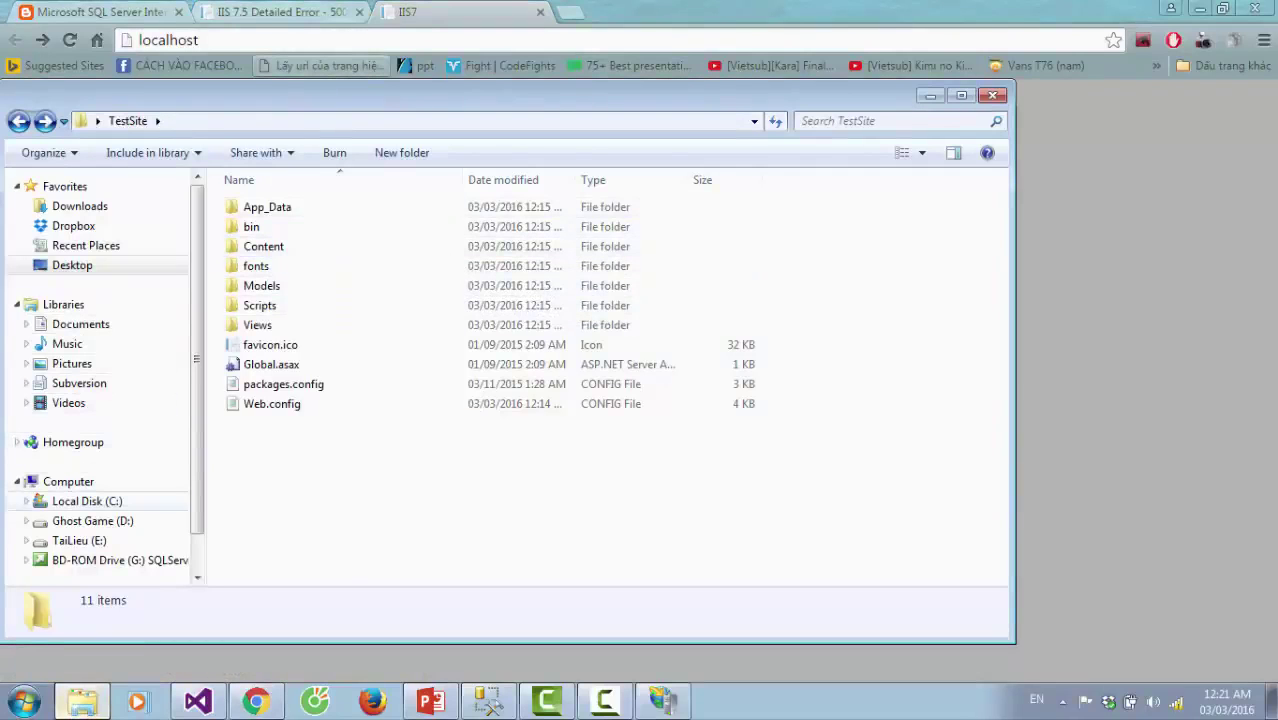
Navigate in Explorer from Local Disk (C:) through inetpub into the wwwroot folder.
{"action": "left_click", "coordinate": [87, 501]}
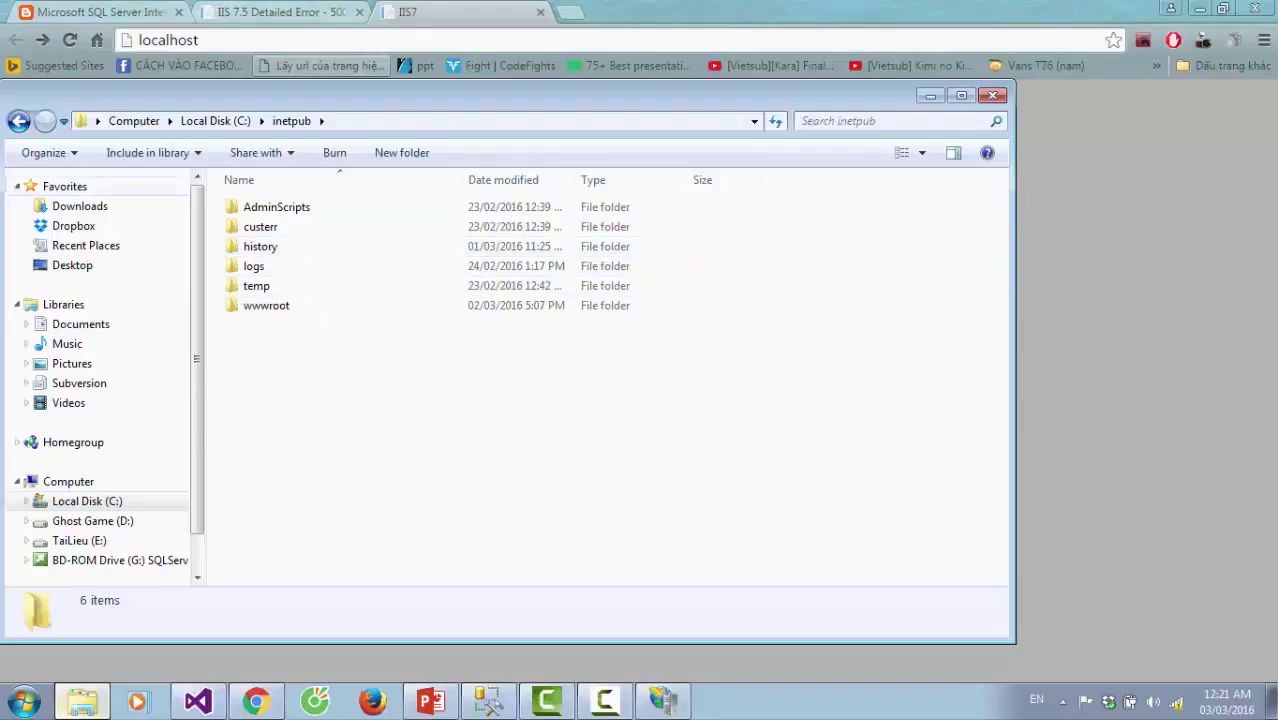
{"action": "key", "text": "BackSpace"}
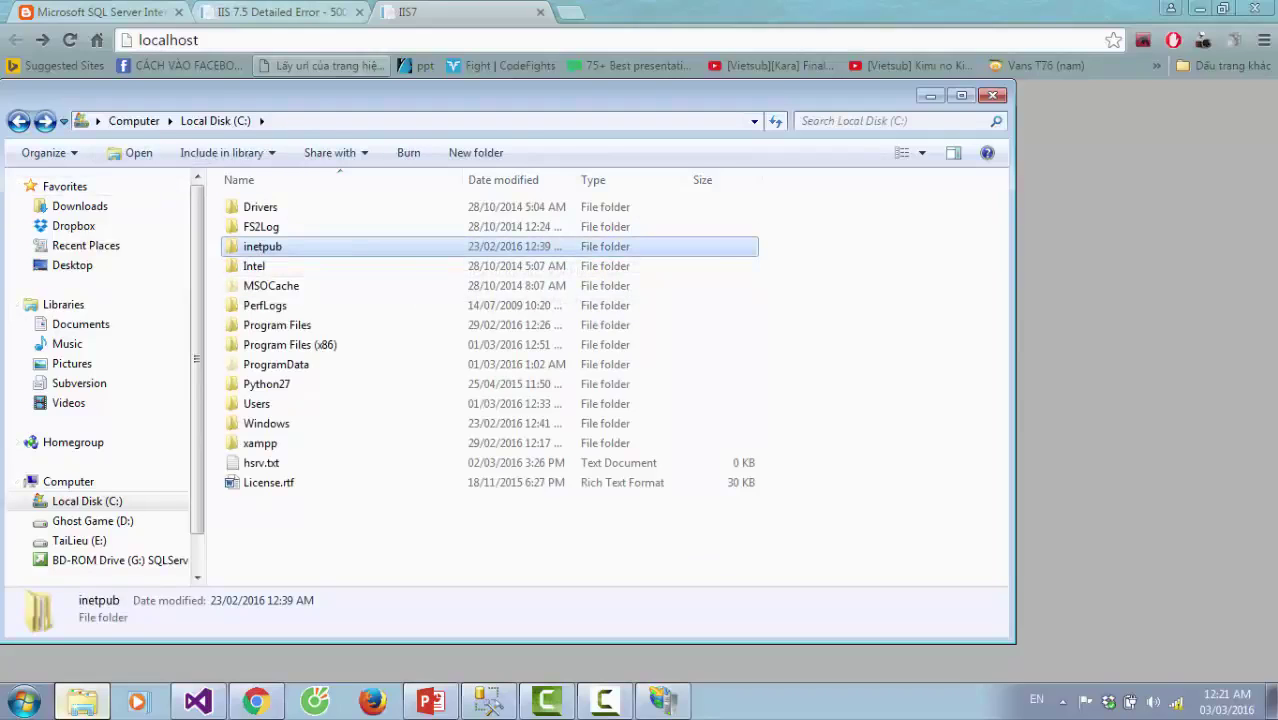
{"action": "key", "text": "F2"}
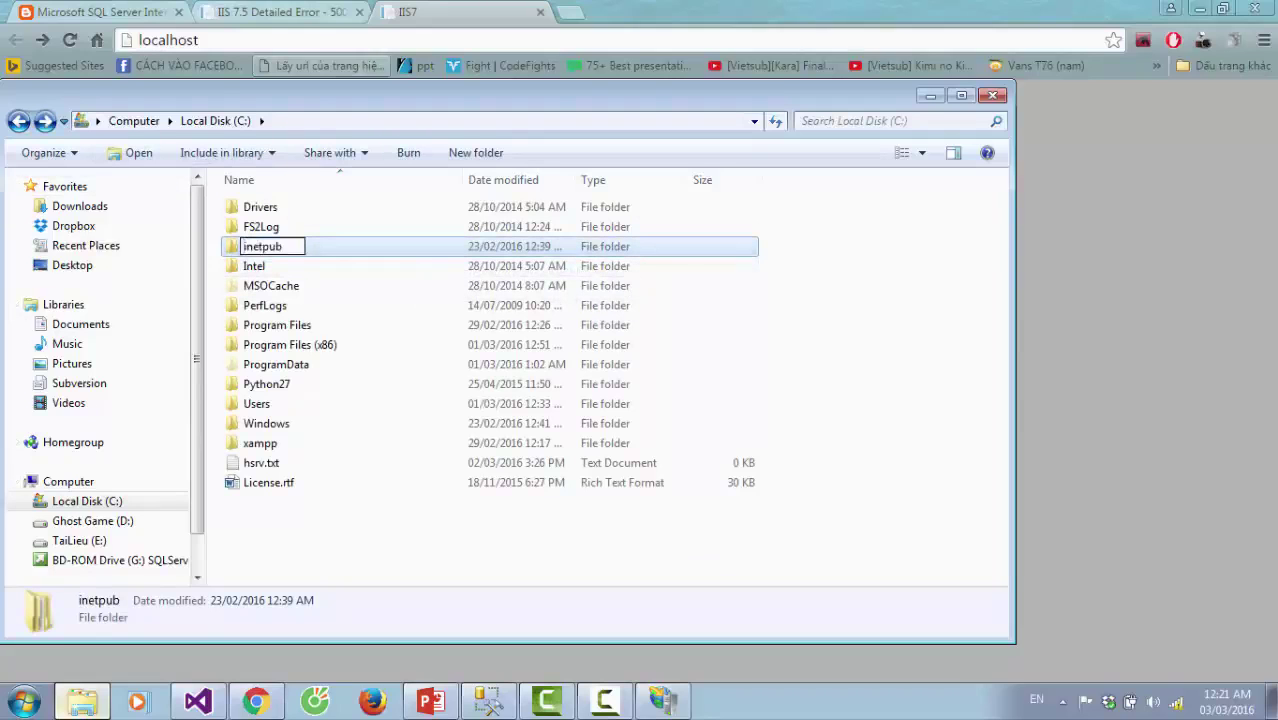
{"action": "key", "text": "Escape"}
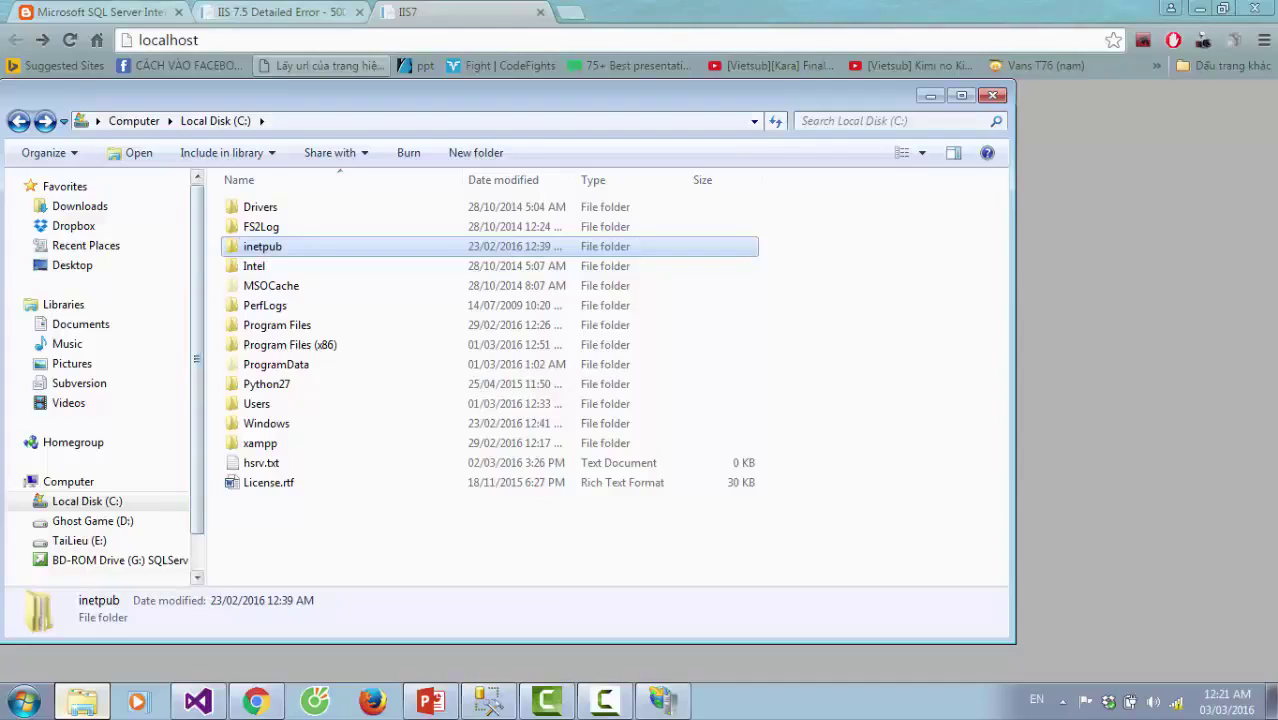
{"action": "left_click", "coordinate": [87, 501]}
{"action": "key", "text": "Tab"}
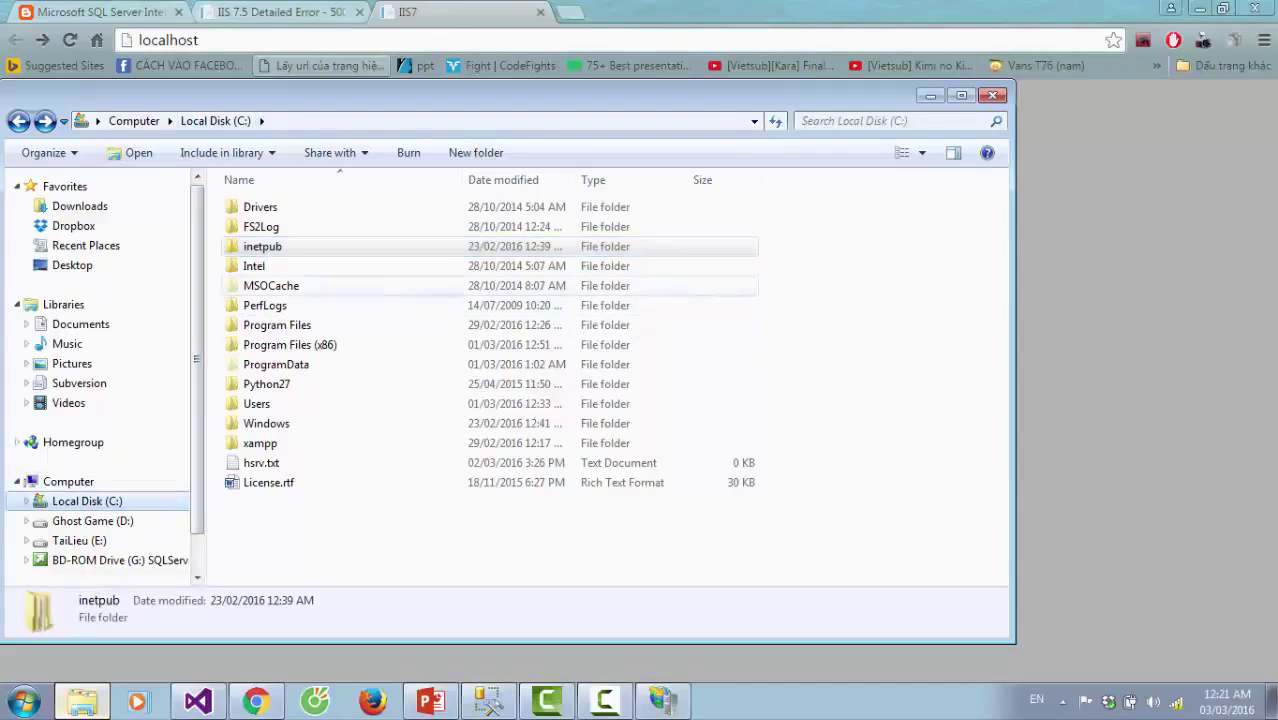
{"action": "key", "text": "F2"}
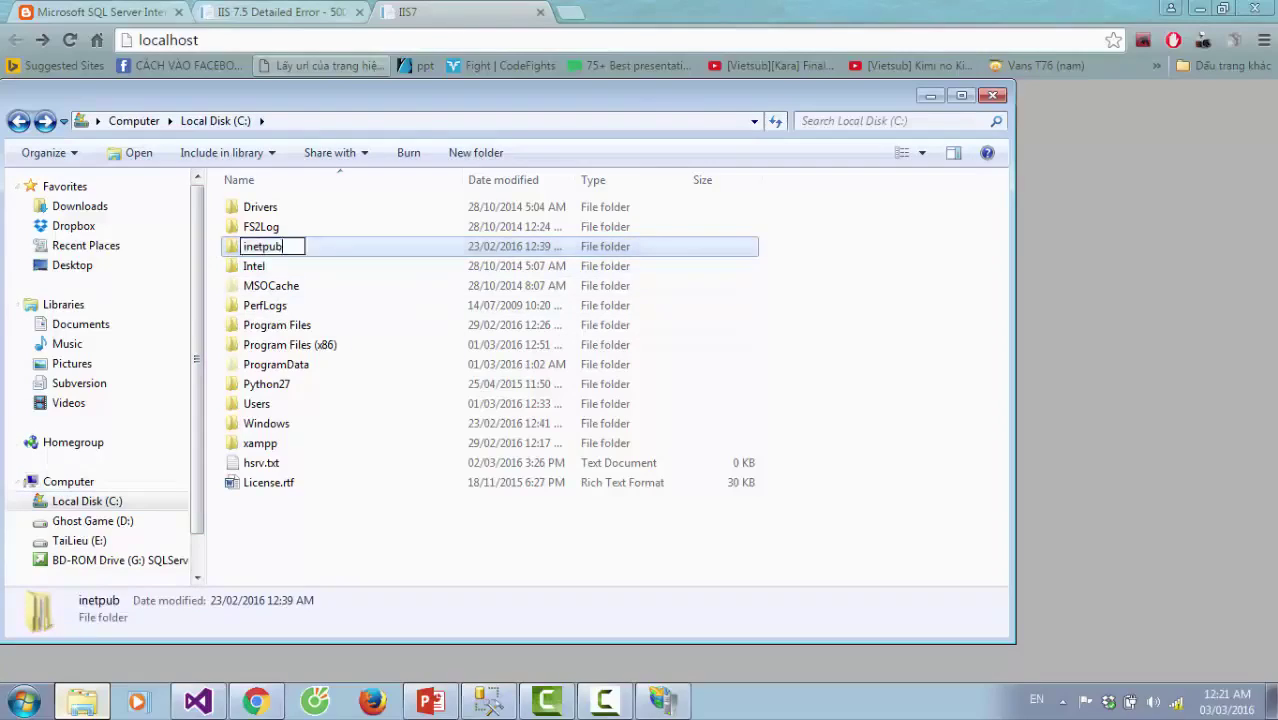
{"action": "key", "text": "Escape"}
{"action": "key", "text": "Return"}
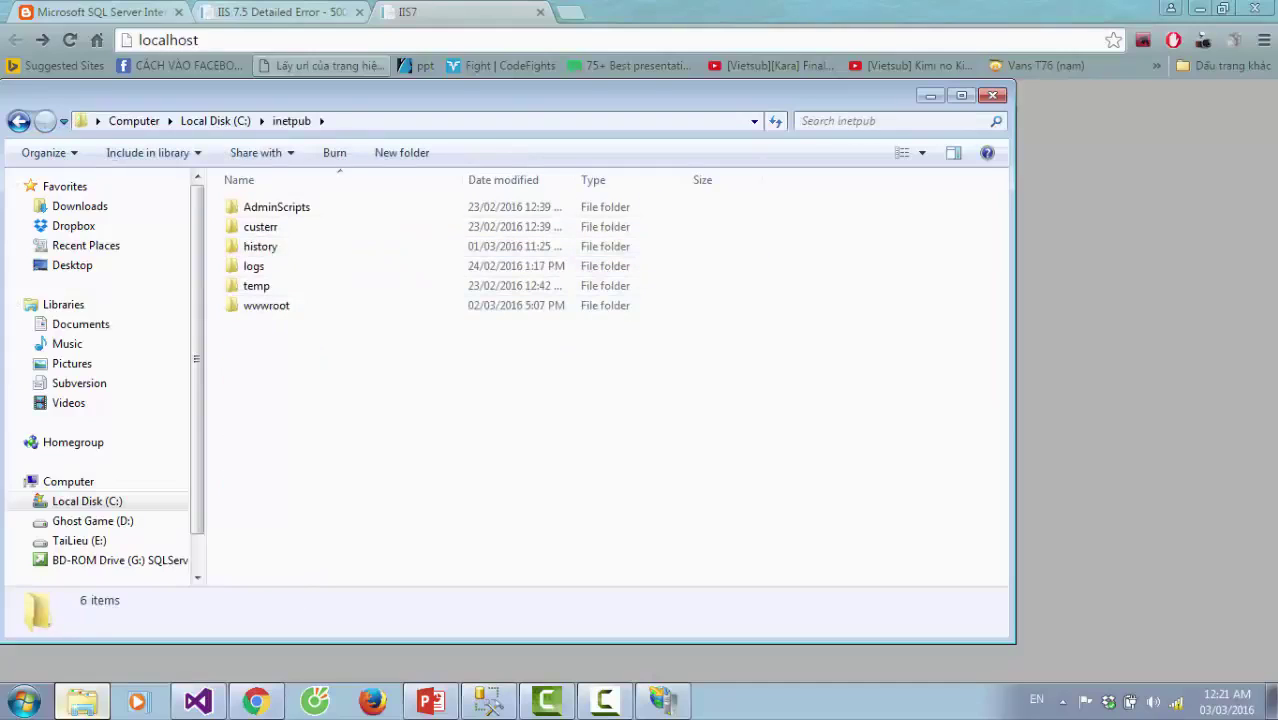
{"action": "left_click", "coordinate": [266, 305]}
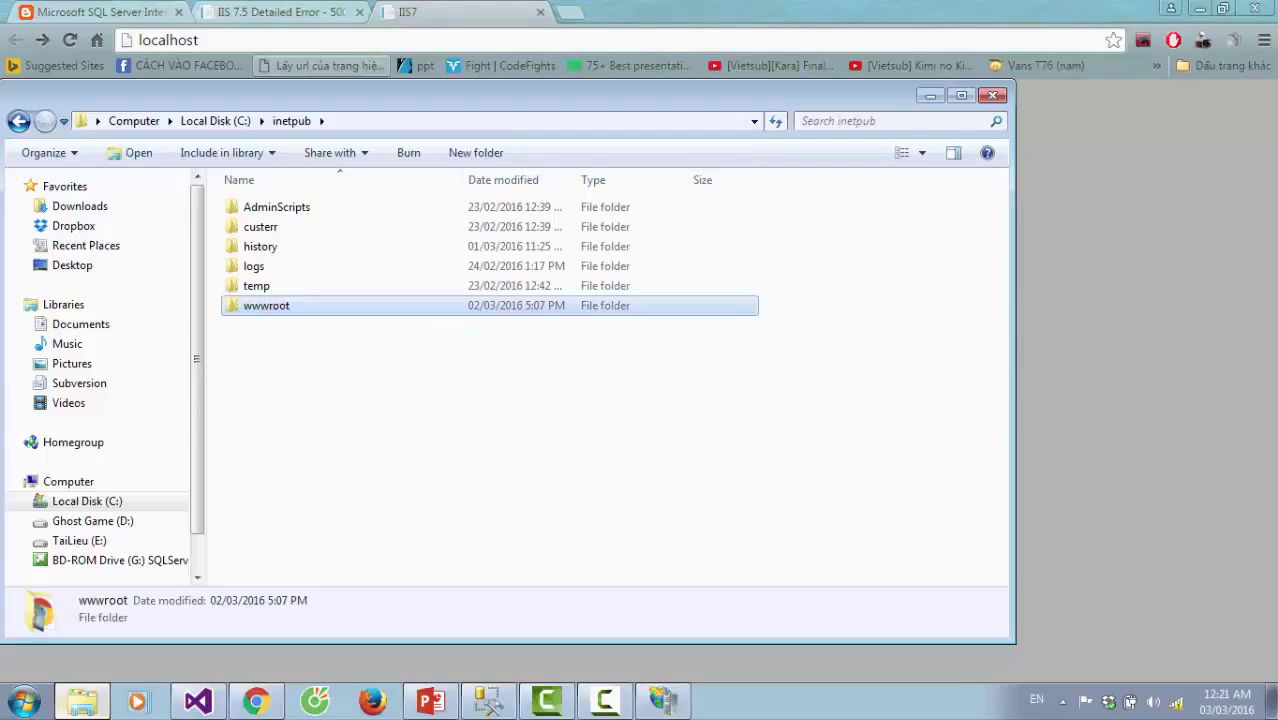
{"action": "key", "text": "F2"}
{"action": "key", "text": "Escape"}
{"action": "key", "text": "Return"}
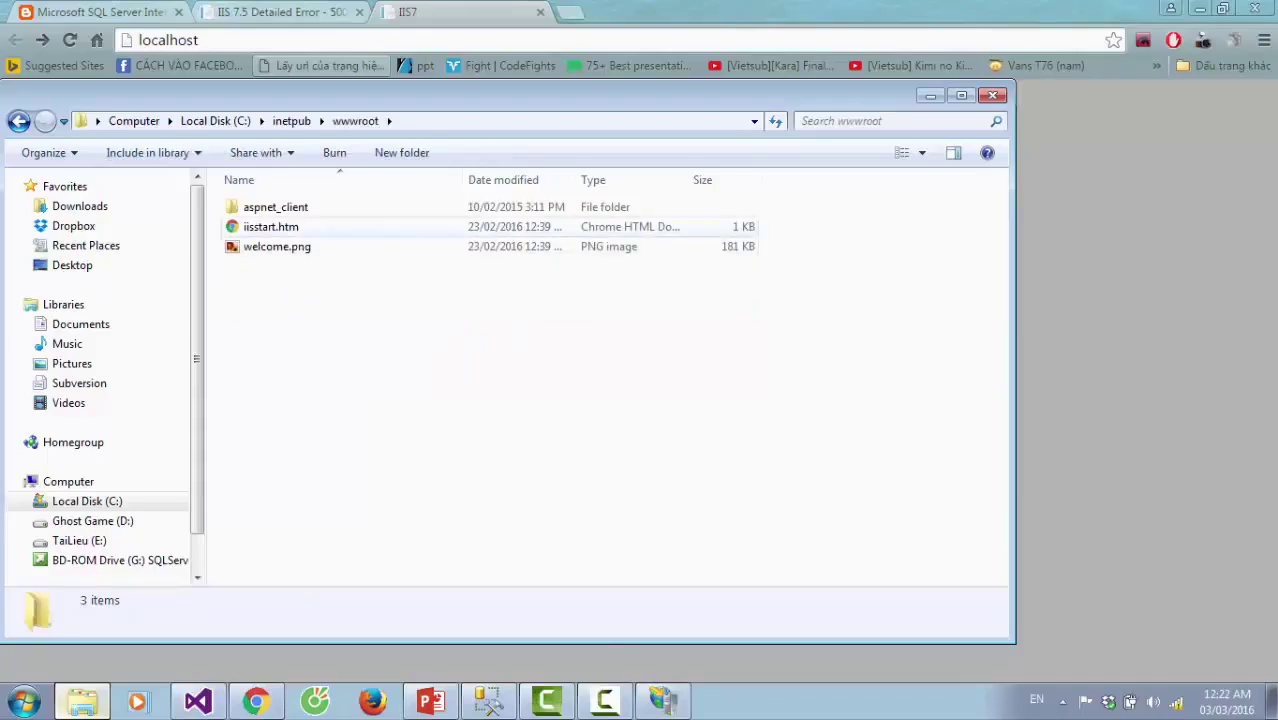
Preview iisstart.htm in Google Chrome, close that tab, and return to IIS Manager.
{"action": "right_click", "coordinate": [331, 227]}
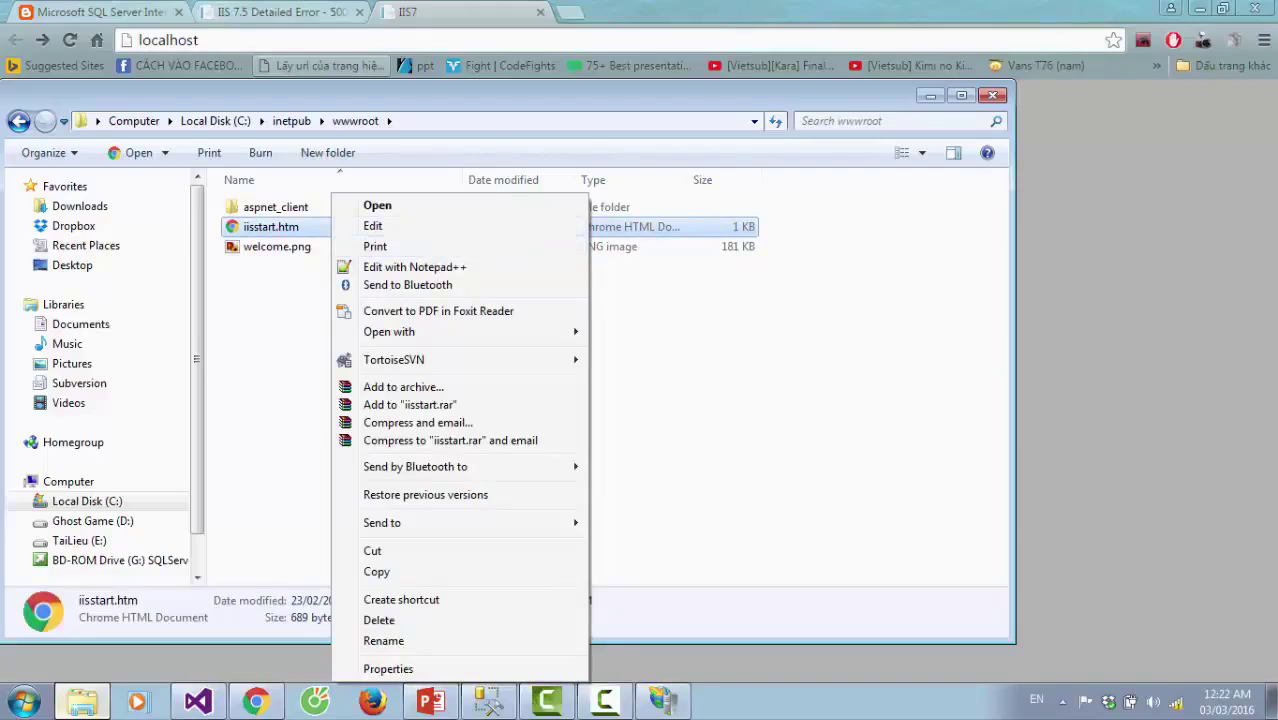
{"action": "key", "text": "r"}
{"action": "right_click", "coordinate": [333, 227]}
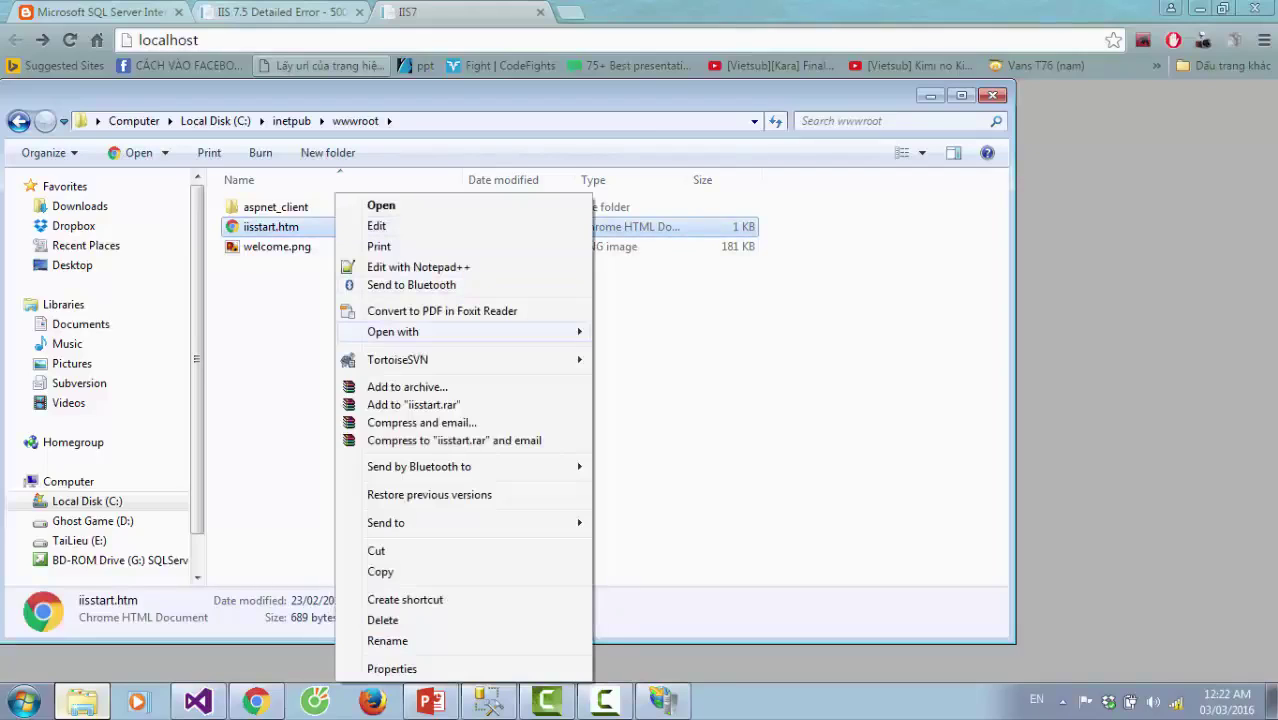
{"action": "mouse_move", "coordinate": [450, 331]}
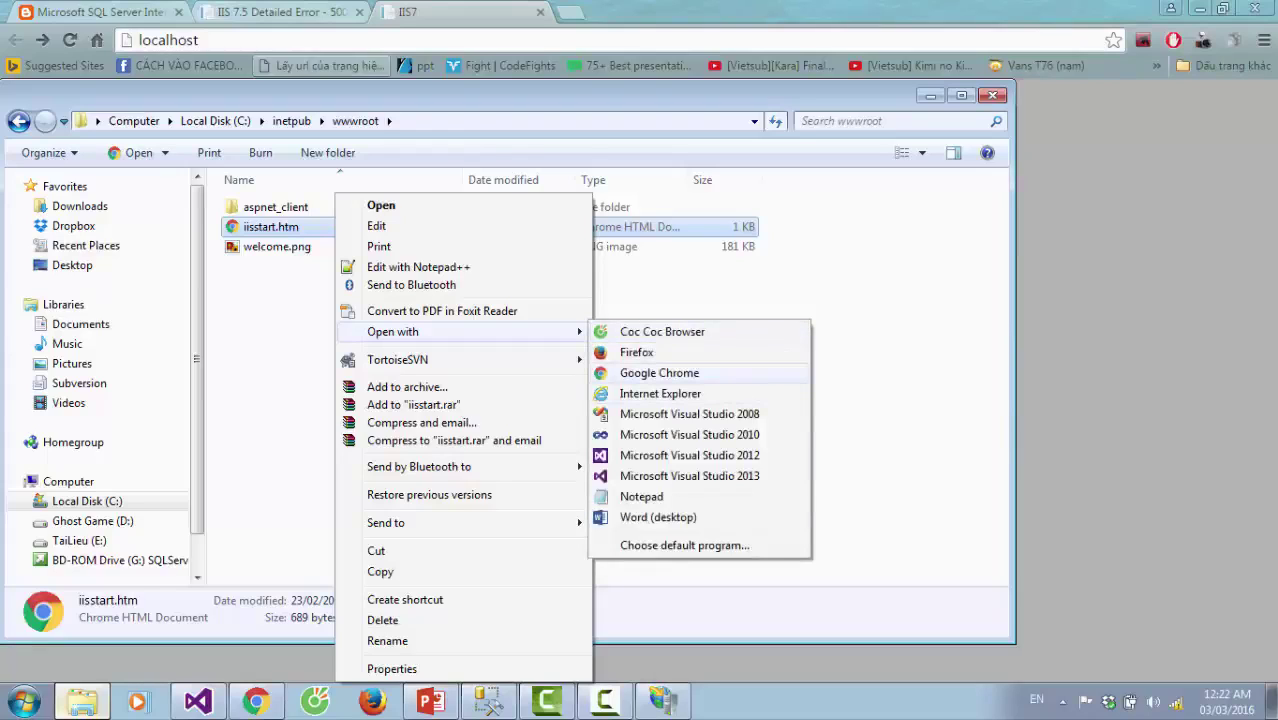
{"action": "left_click", "coordinate": [659, 373]}
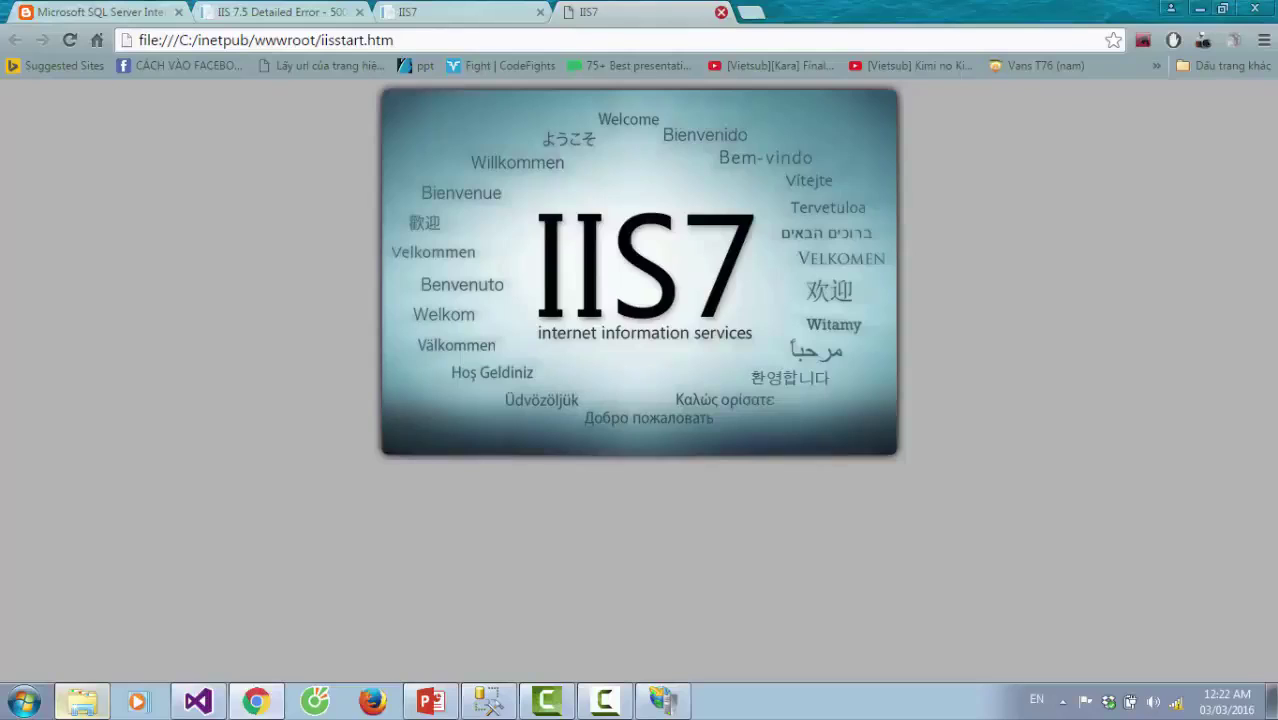
{"action": "left_click", "coordinate": [721, 12]}
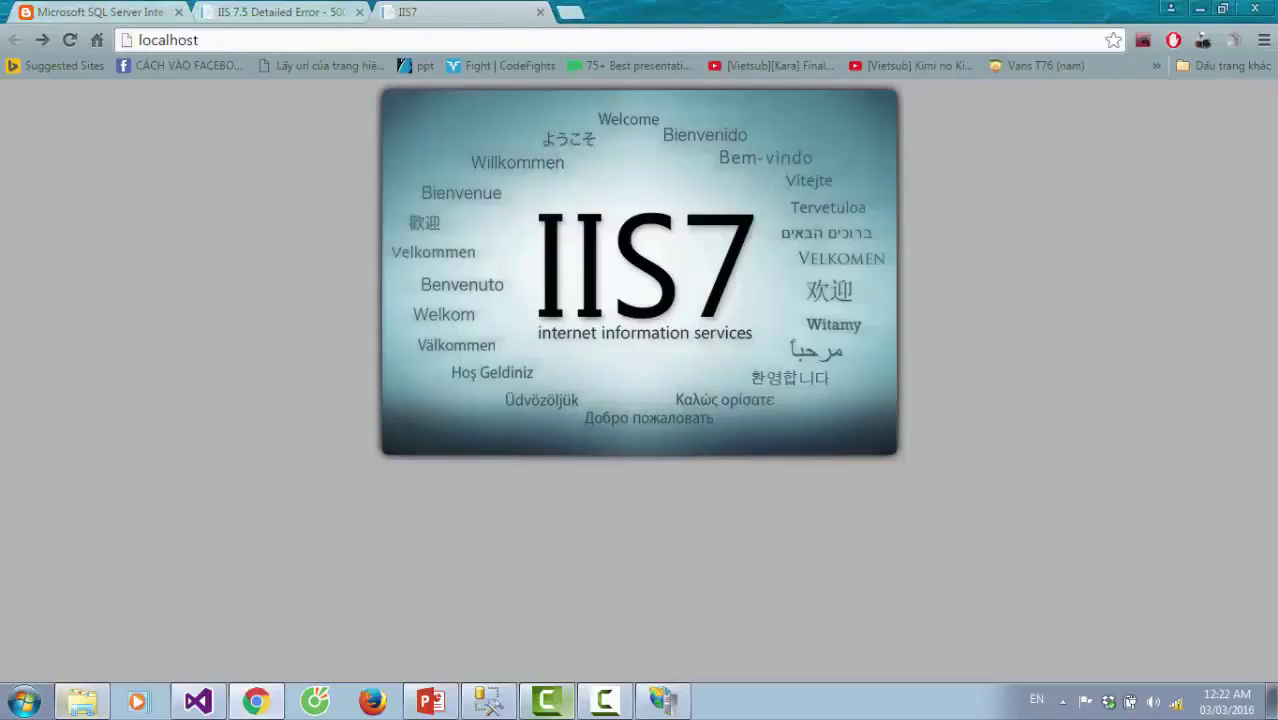
{"action": "left_click", "coordinate": [662, 700]}
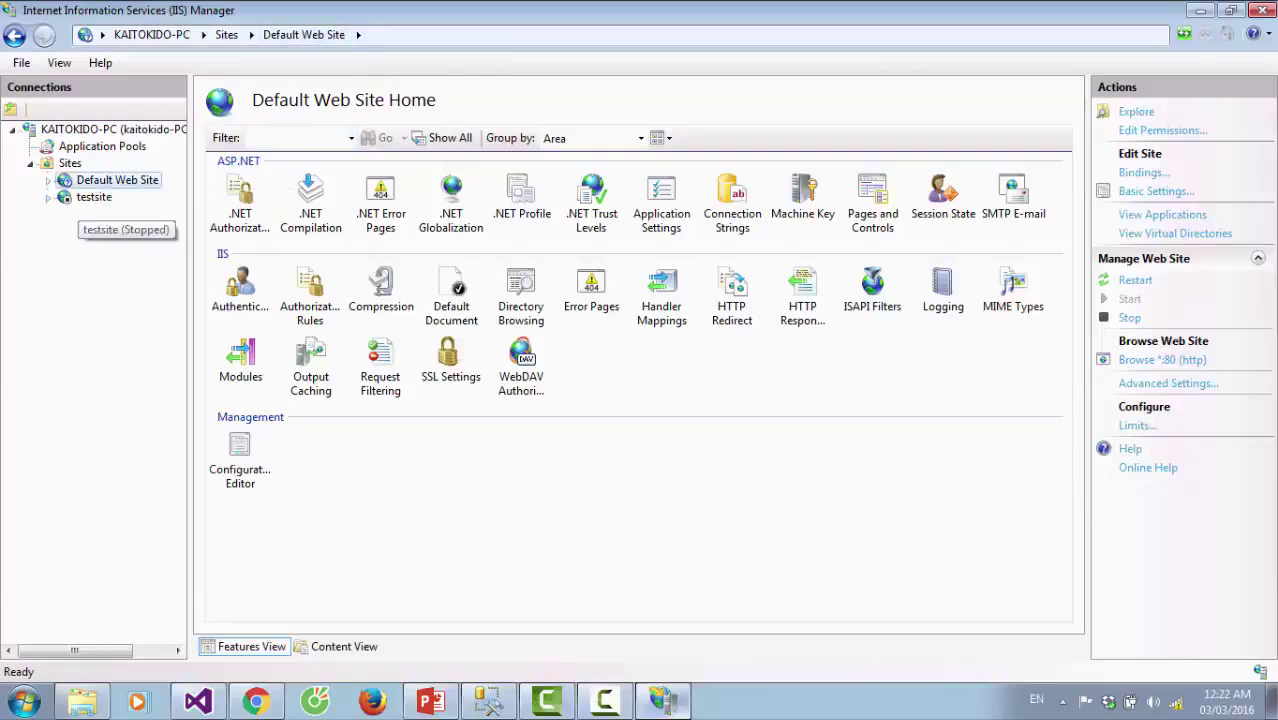
{"action": "left_click", "coordinate": [93, 197]}
{"action": "right_click", "coordinate": [87, 159]}
{"action": "left_click", "coordinate": [155, 167]}
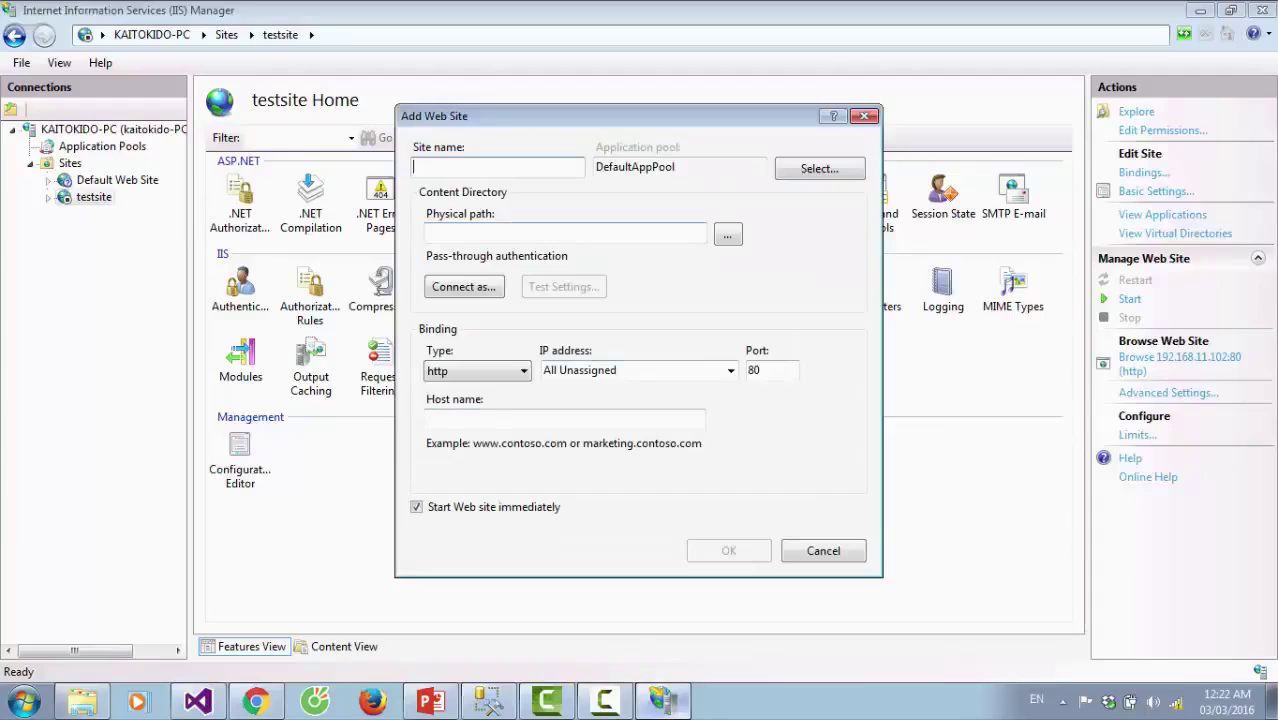
{"action": "left_click", "coordinate": [565, 418]}
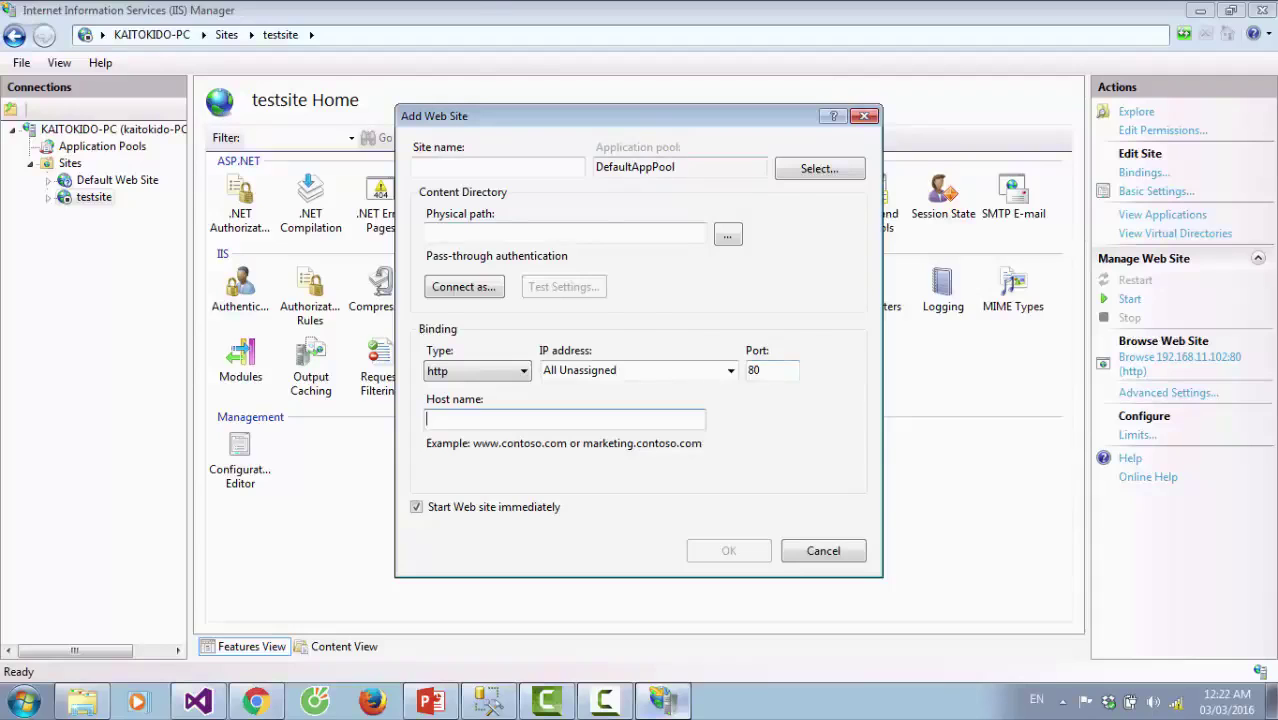
{"action": "key", "text": "Escape"}
{"action": "right_click", "coordinate": [130, 181]}
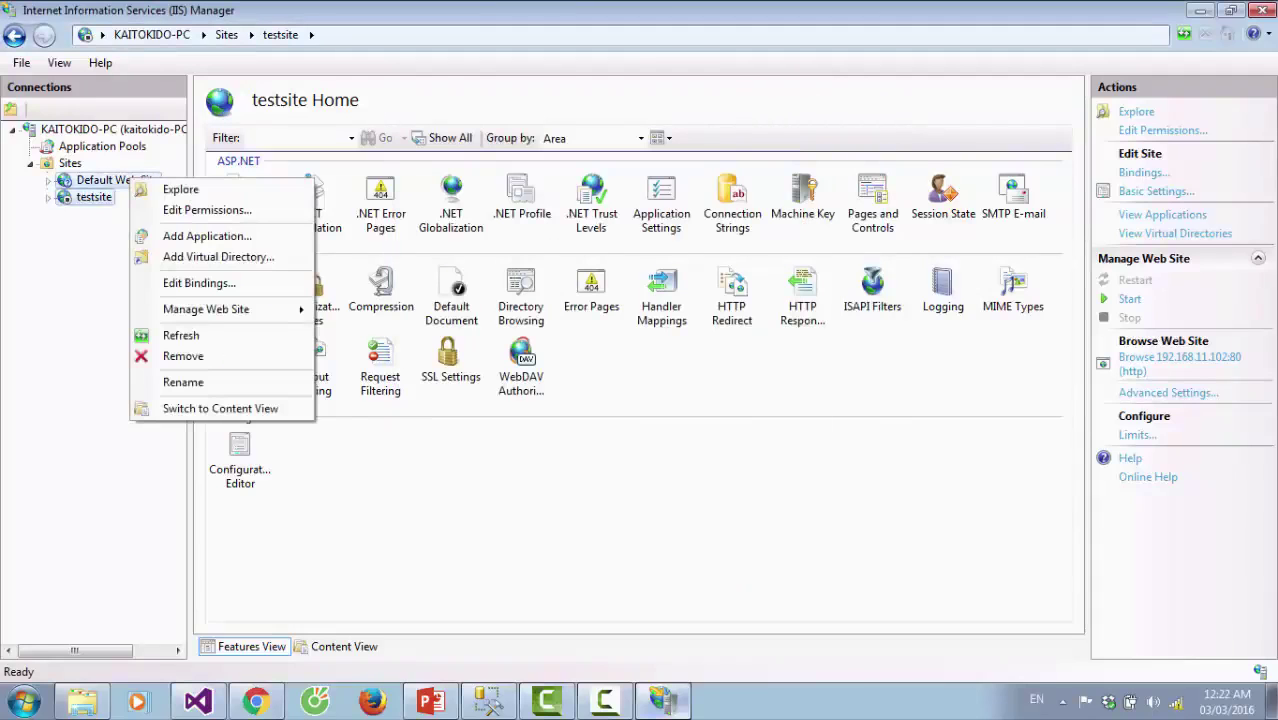
{"action": "key", "text": "Escape"}
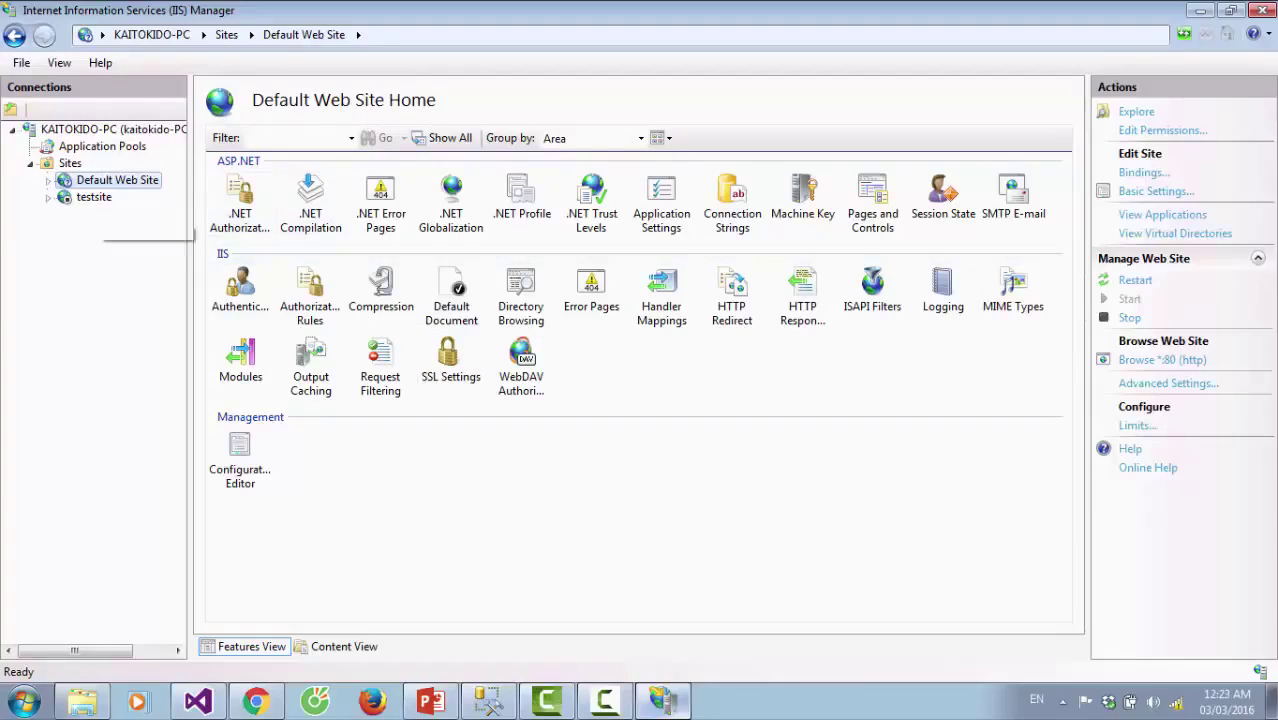
{"action": "key", "text": "Right"}
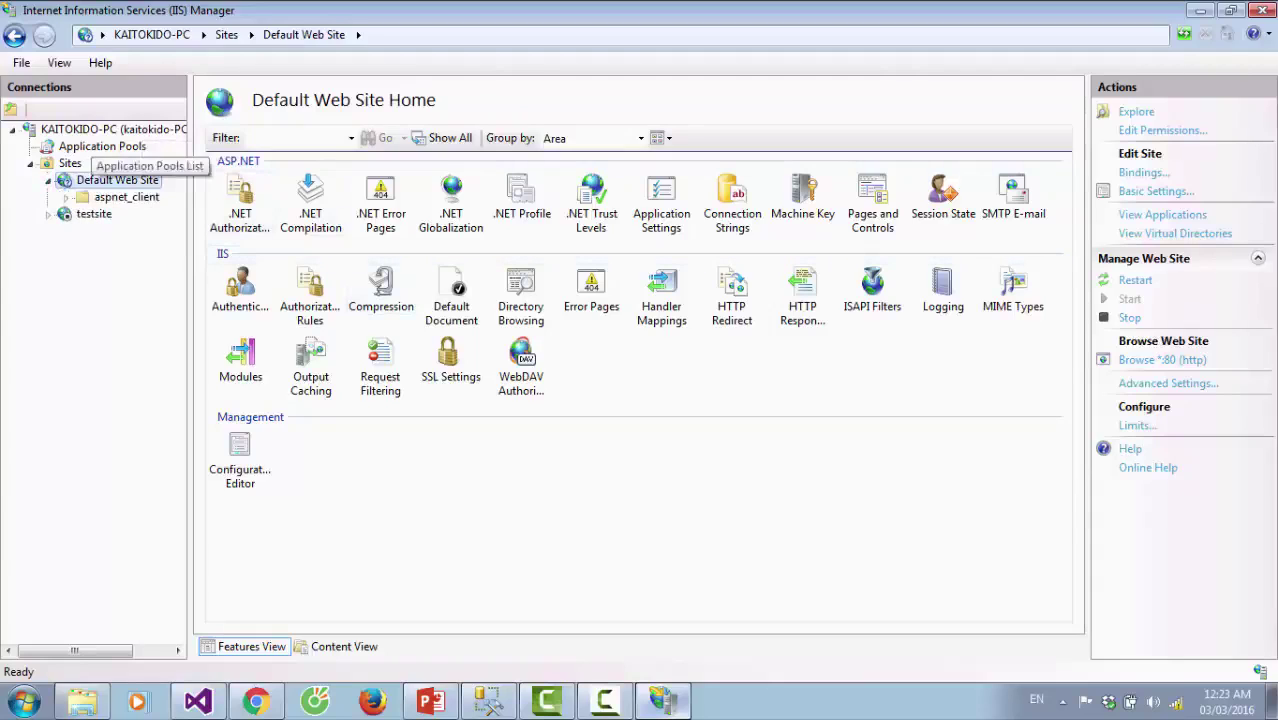
{"action": "key", "text": "Left"}
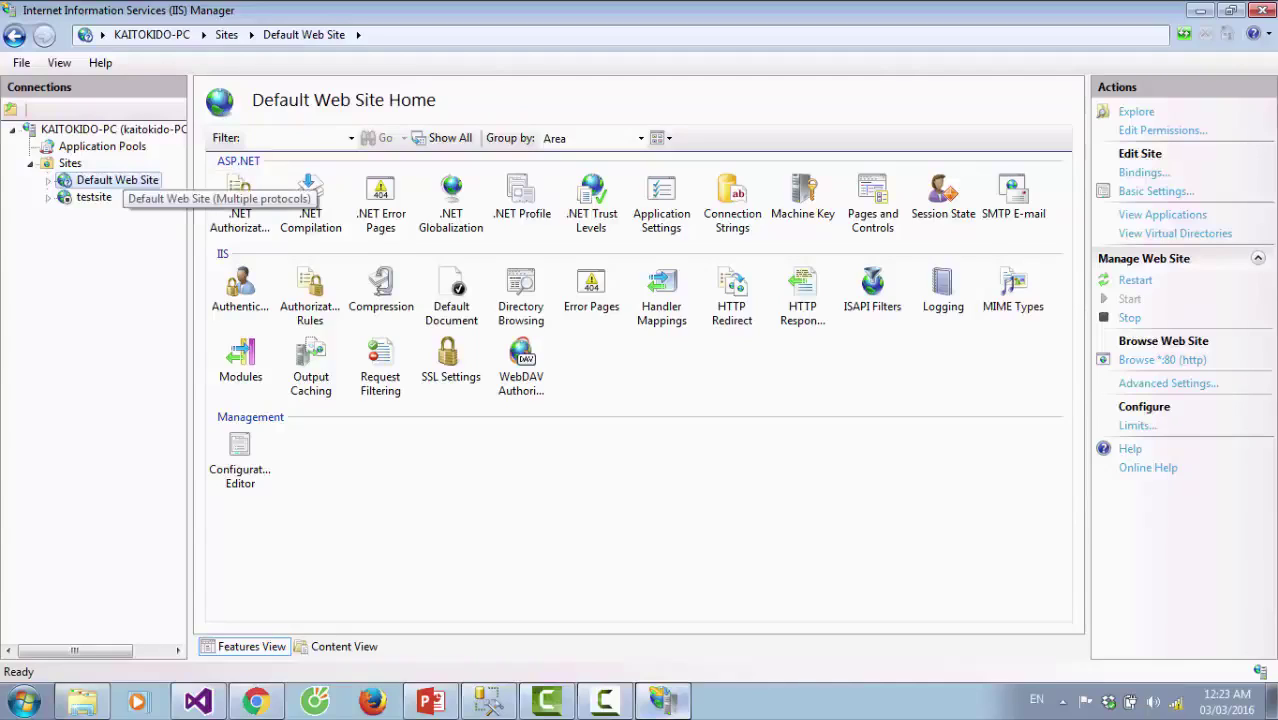
Remove the stopped testsite with confirmation, then select the Default Web Site.
{"action": "left_click", "coordinate": [95, 197]}
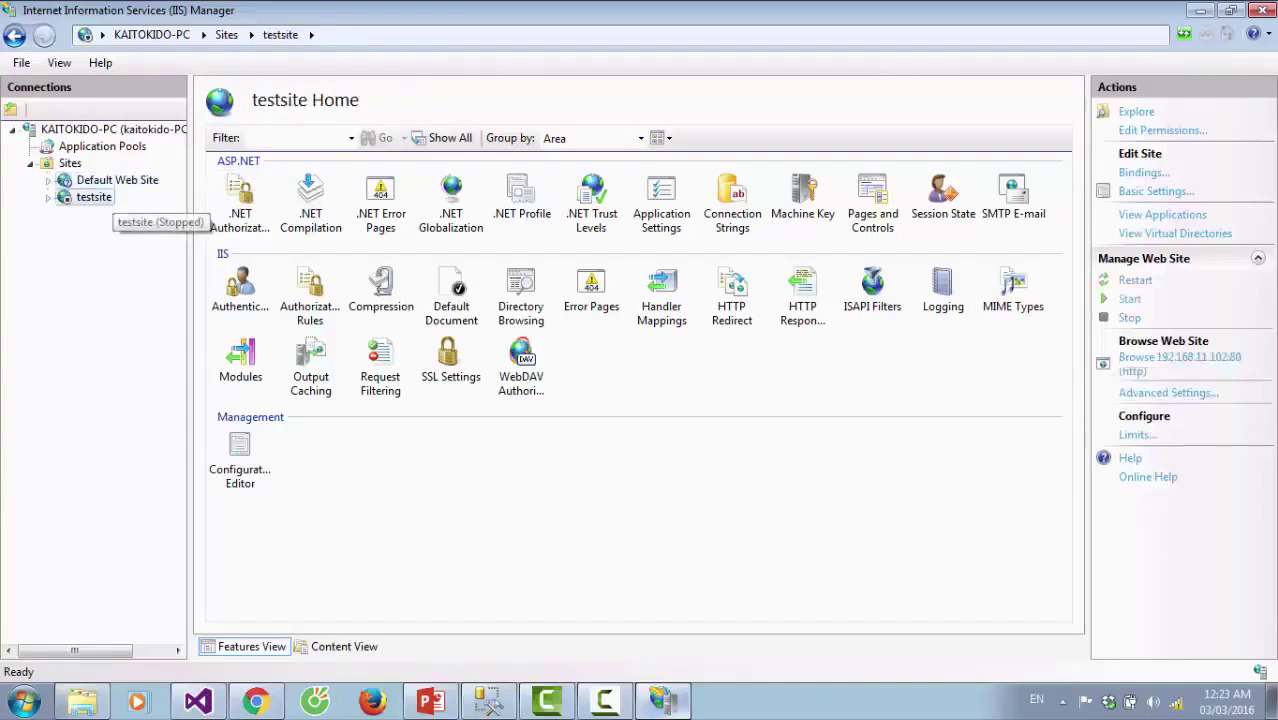
{"action": "right_click", "coordinate": [104, 199]}
{"action": "left_click", "coordinate": [160, 378]}
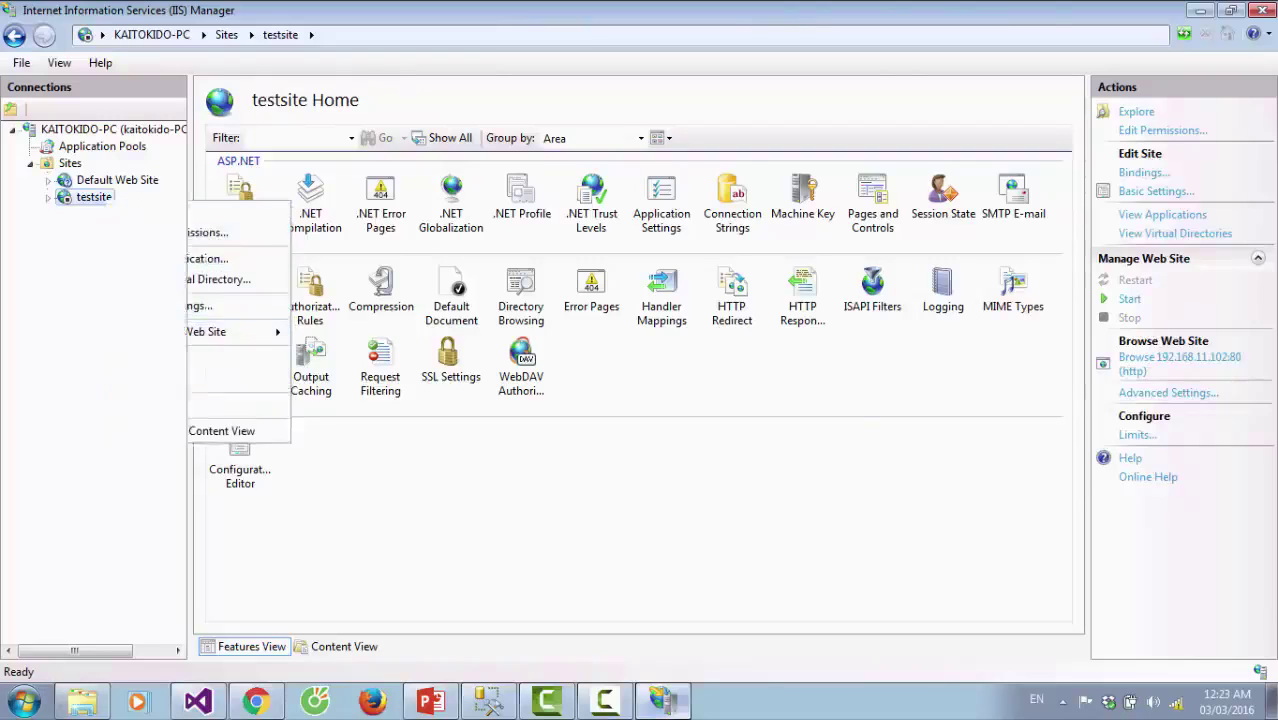
{"action": "left_click", "coordinate": [625, 431]}
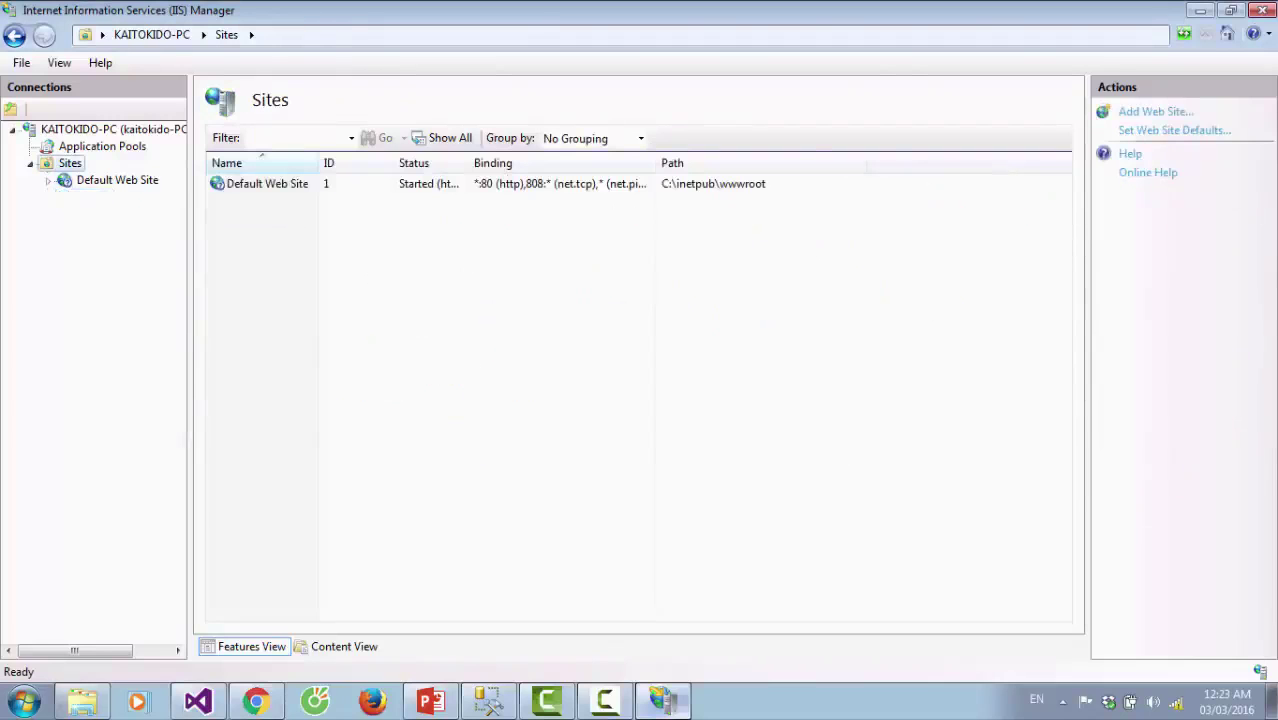
{"action": "left_click", "coordinate": [95, 180]}
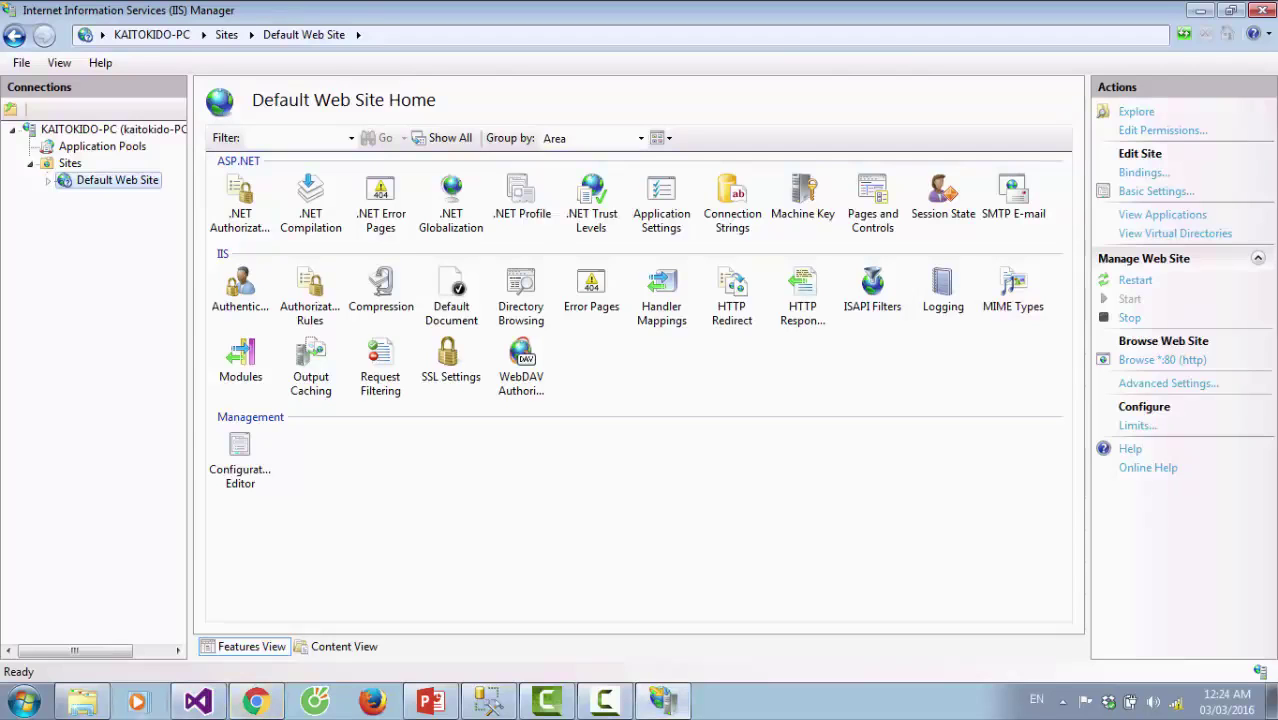
Undo the accidental drag of the word 'website' on slide 7.
{"action": "left_click", "coordinate": [430, 700]}
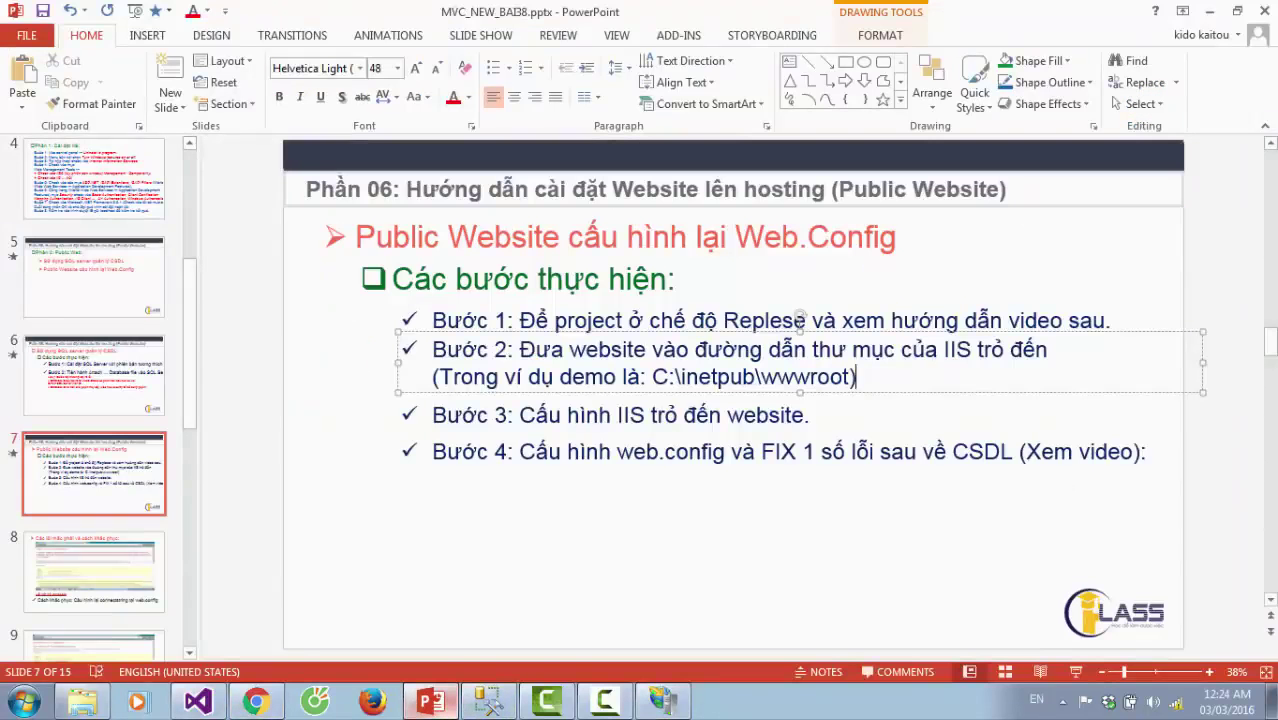
{"action": "left_click", "coordinate": [700, 452]}
{"action": "left_click", "coordinate": [567, 414]}
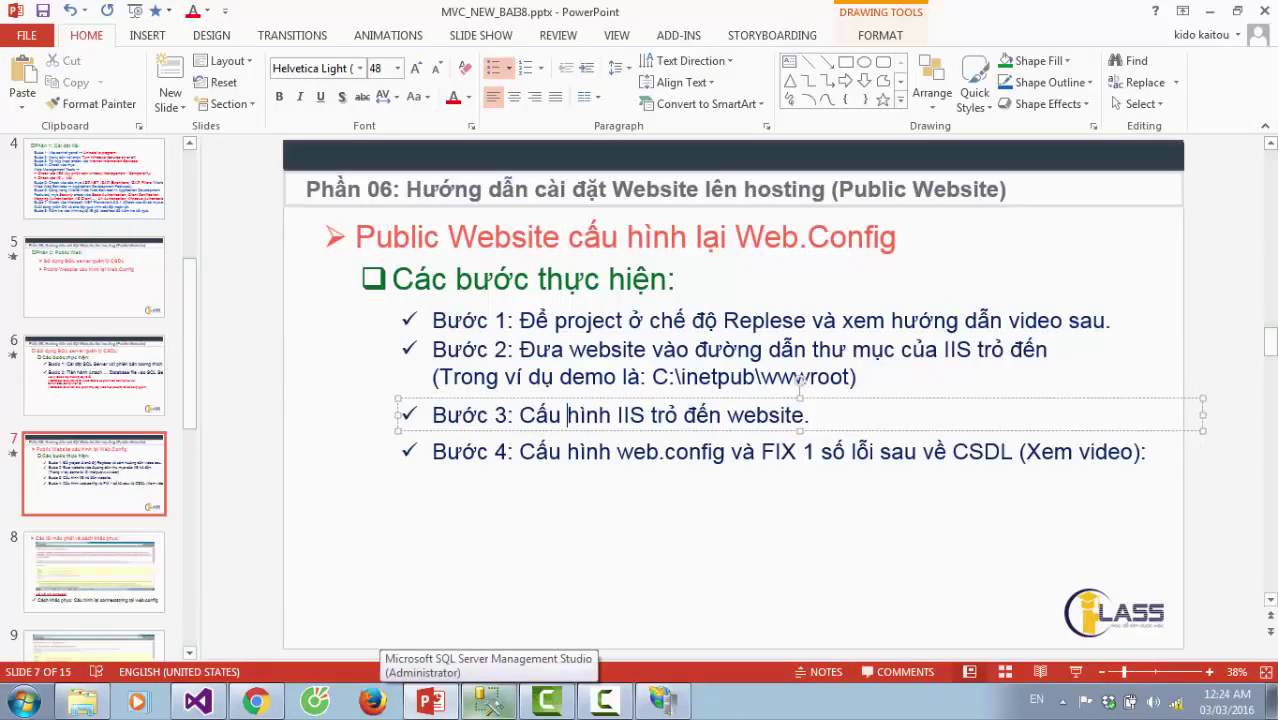
{"action": "double_click", "coordinate": [605, 349]}
{"action": "left_click", "coordinate": [570, 376]}
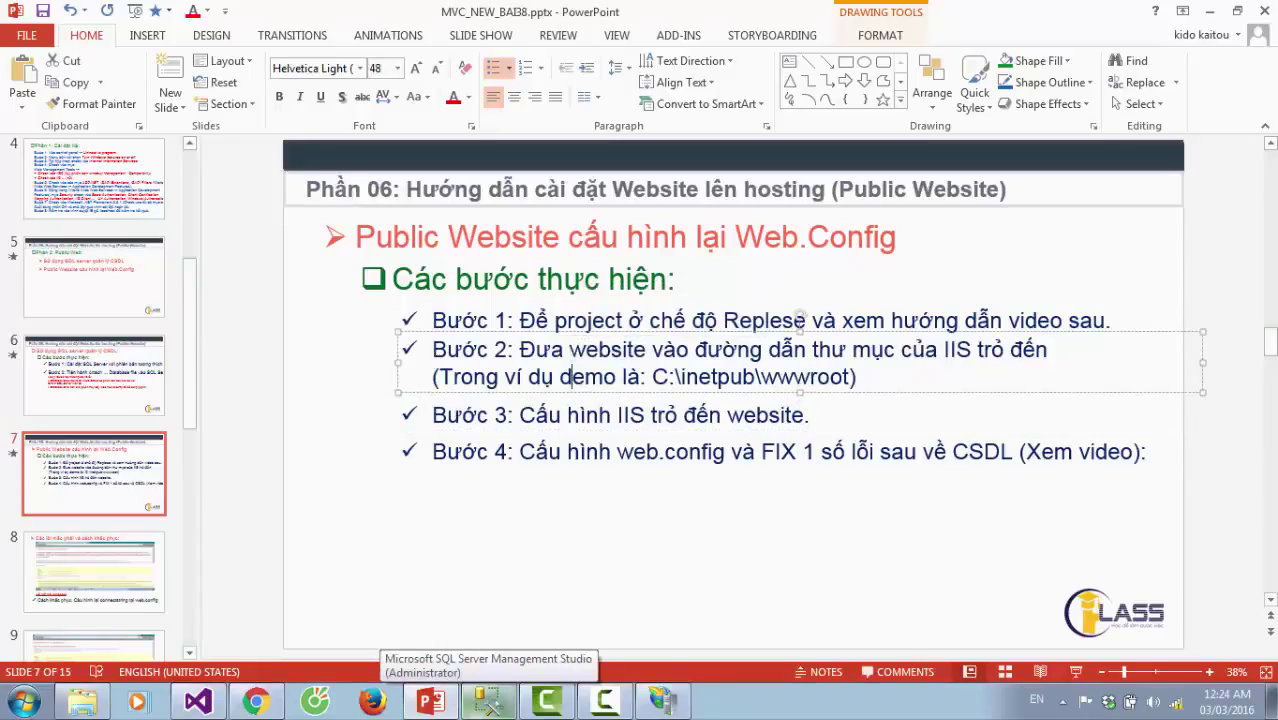
{"action": "left_click_drag", "start_coordinate": [605, 349], "coordinate": [571, 376]}
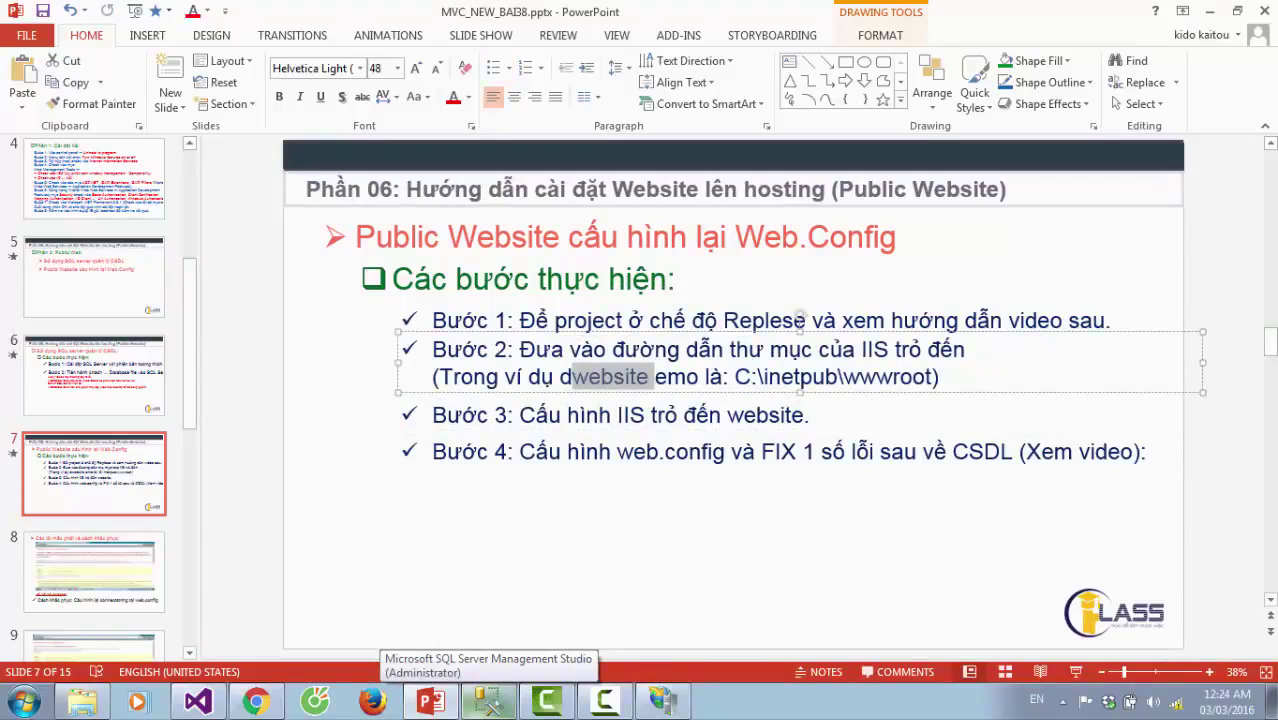
{"action": "key", "text": "ctrl+z"}
Deselect the Bước 2 path text and save MVC_NEW_BAI38.pptx.
{"action": "left_click", "coordinate": [730, 376]}
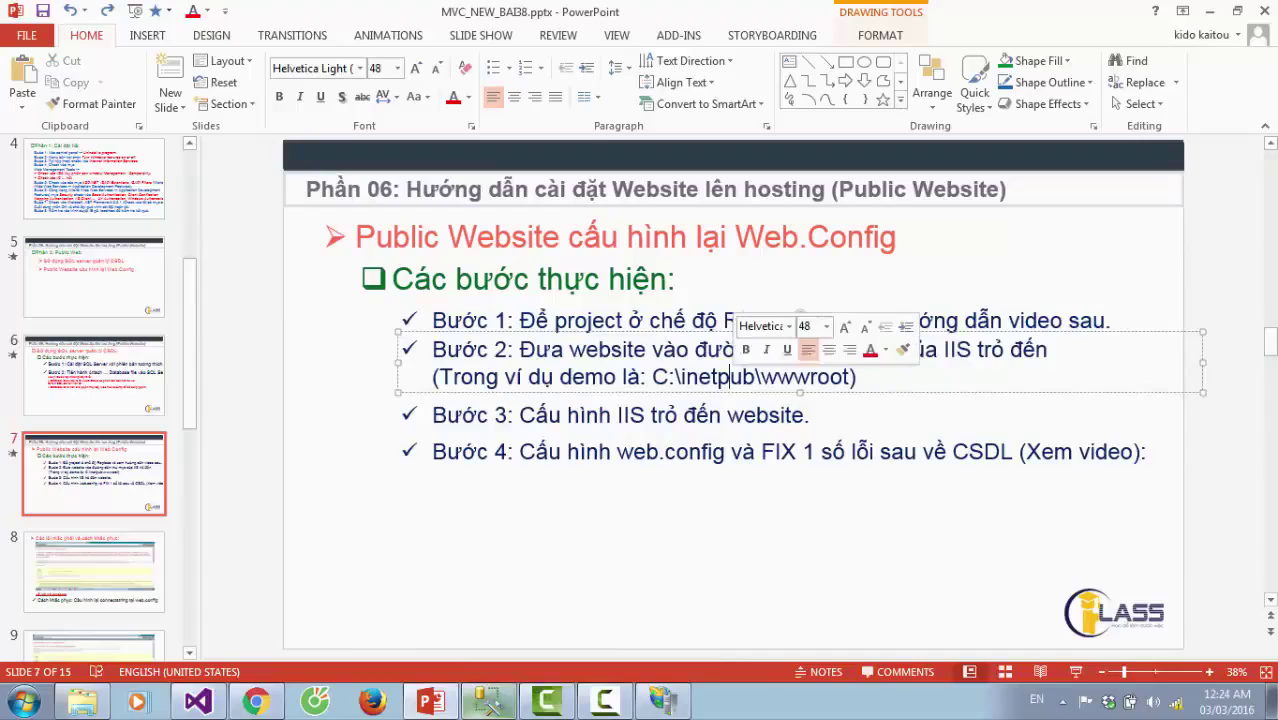
{"action": "double_click", "coordinate": [730, 376]}
{"action": "left_click", "coordinate": [856, 376]}
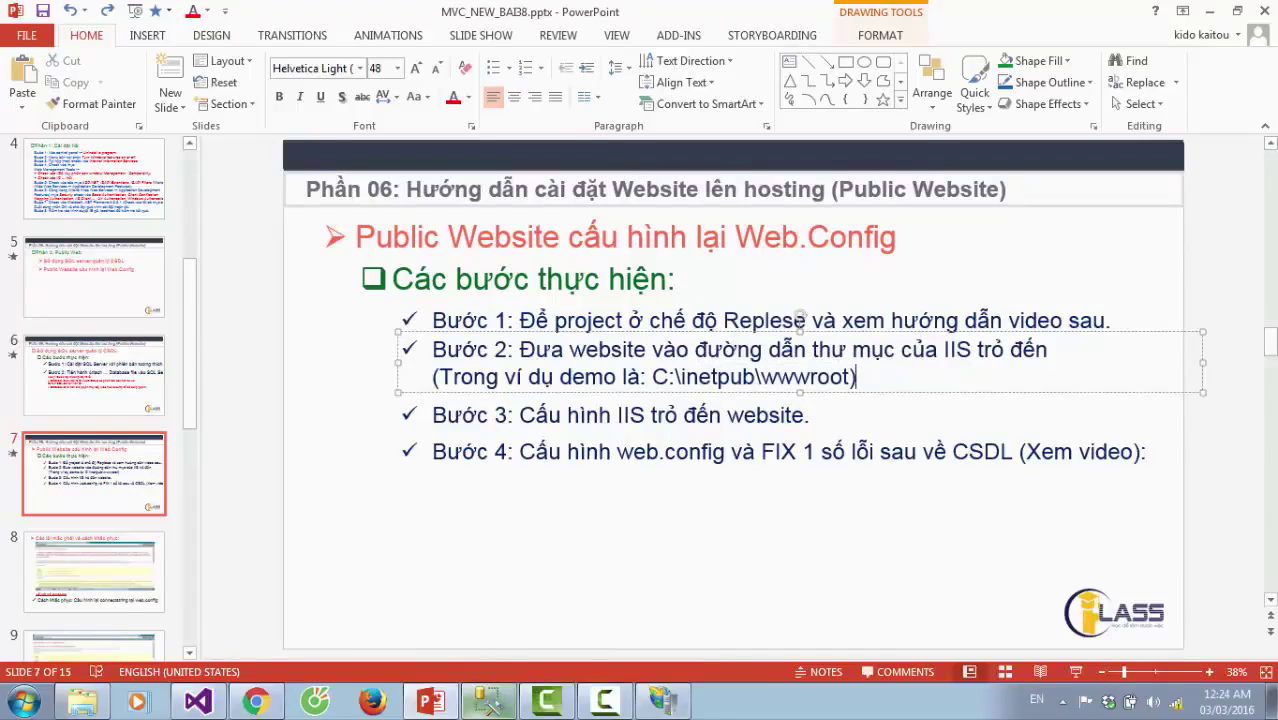
{"action": "double_click", "coordinate": [765, 376]}
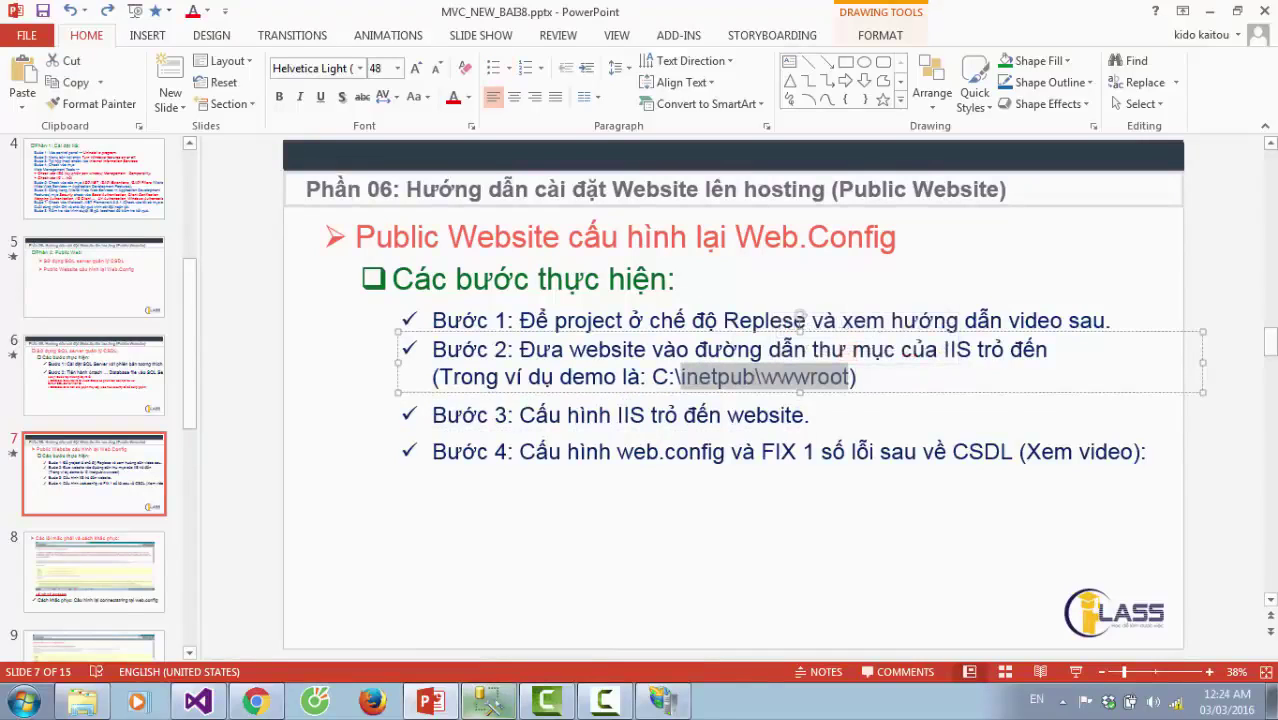
{"action": "left_click", "coordinate": [882, 451]}
{"action": "key", "text": "Escape"}
{"action": "key", "text": "Escape"}
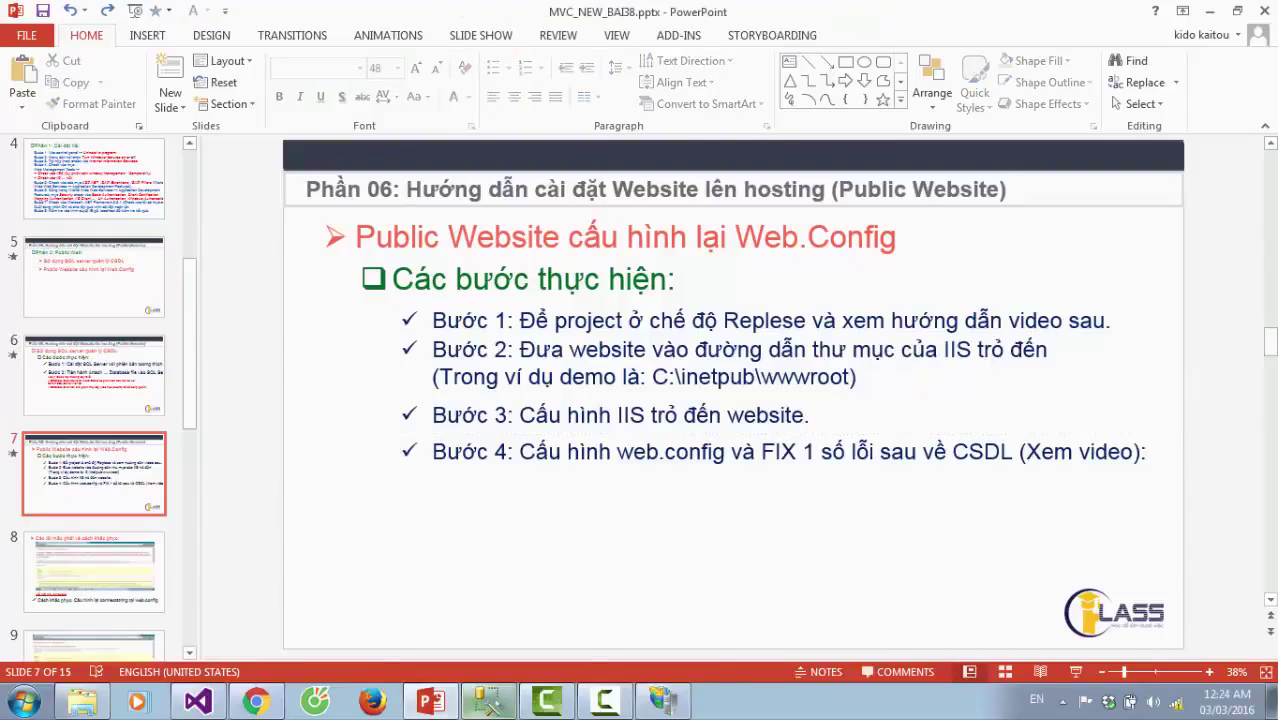
{"action": "key", "text": "ctrl+s"}
Copy the path C:\inetpub\wwwroot from the slide and open it via the Run box.
{"action": "left_click_drag", "start_coordinate": [652, 377], "coordinate": [849, 377]}
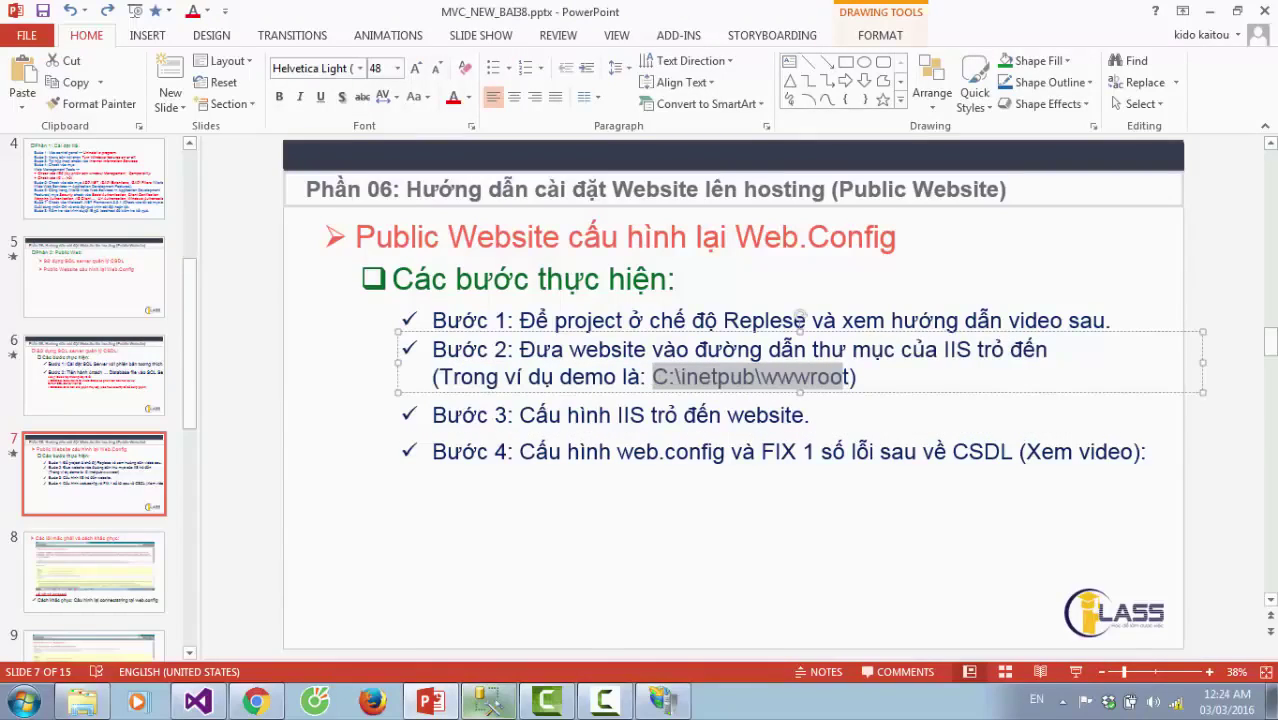
{"action": "key", "text": "ctrl+c"}
{"action": "key", "text": "super+r"}
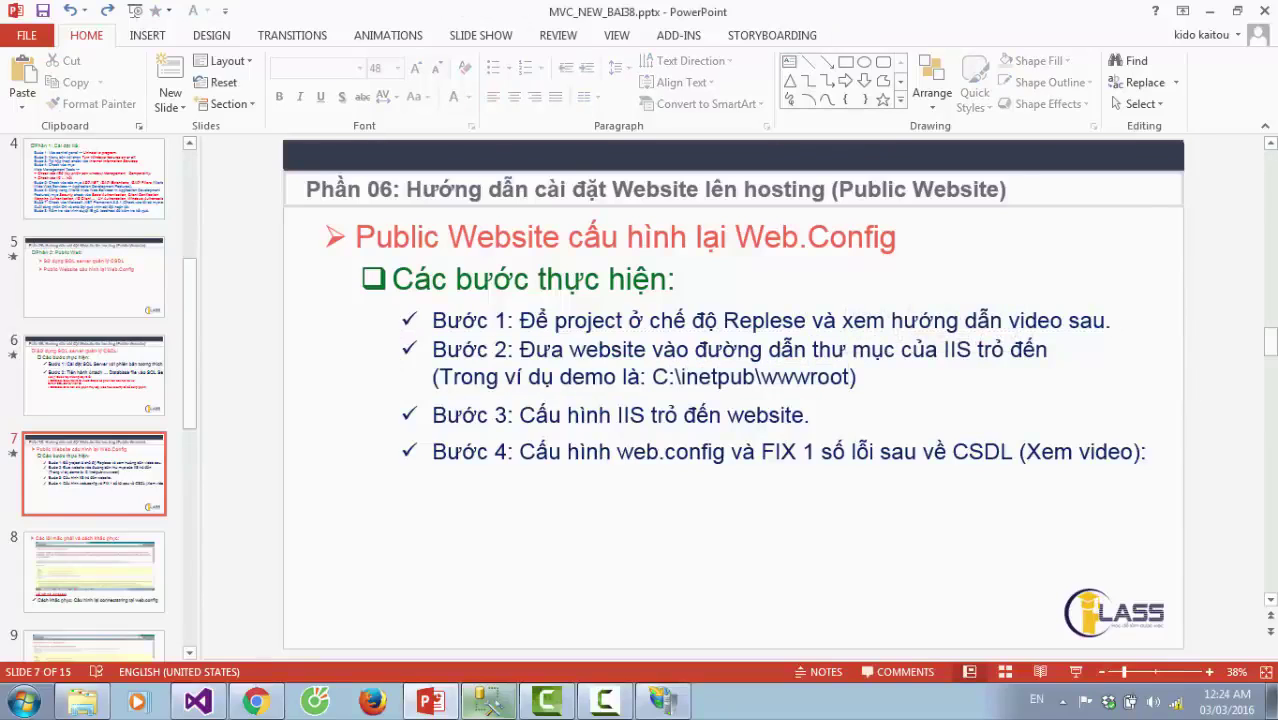
{"action": "key", "text": "ctrl+v"}
{"action": "key", "text": "Return"}
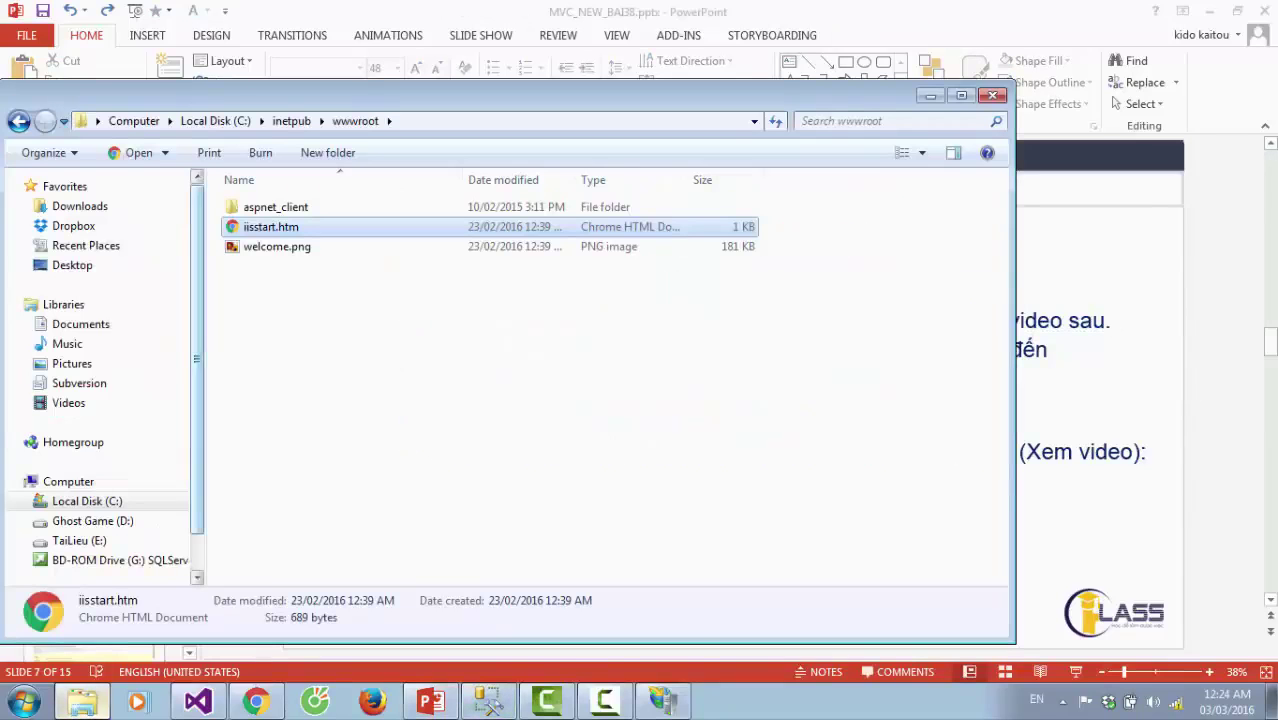
Copy the TestSite folder from the Desktop.
{"action": "scroll", "coordinate": [106, 380], "scroll_direction": "down", "scroll_amount": 1}
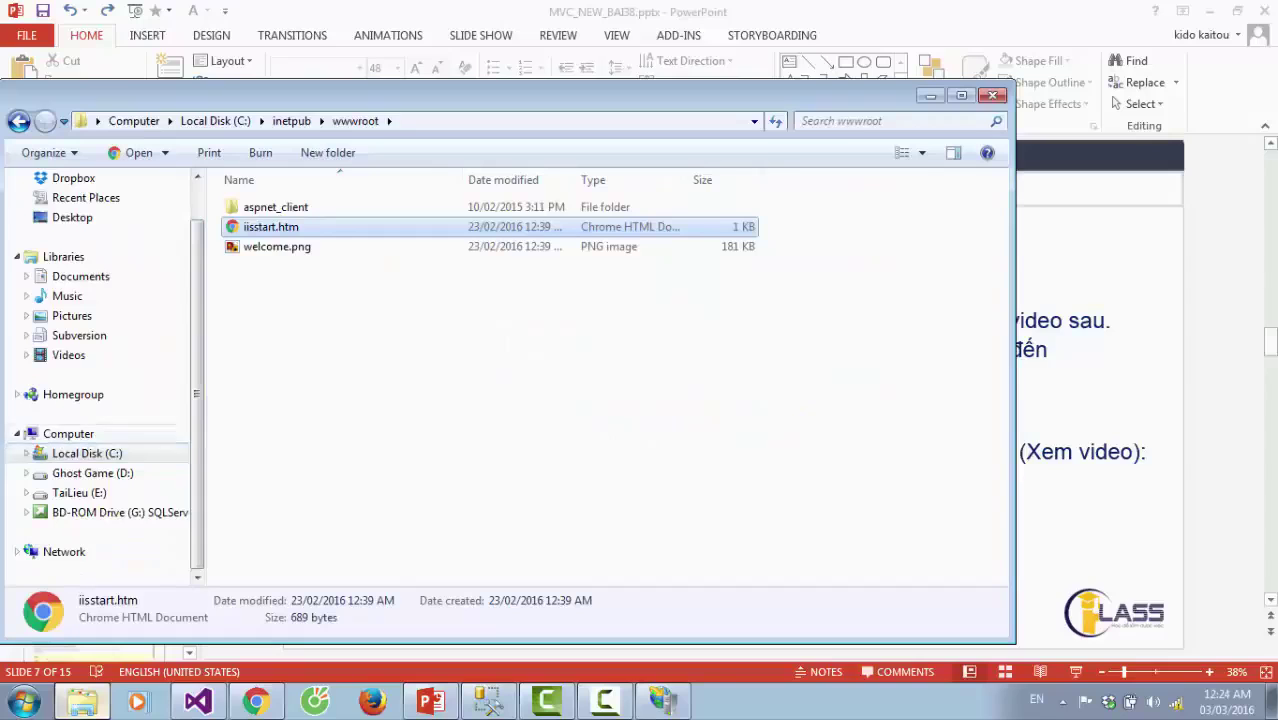
{"action": "left_click", "coordinate": [70, 217]}
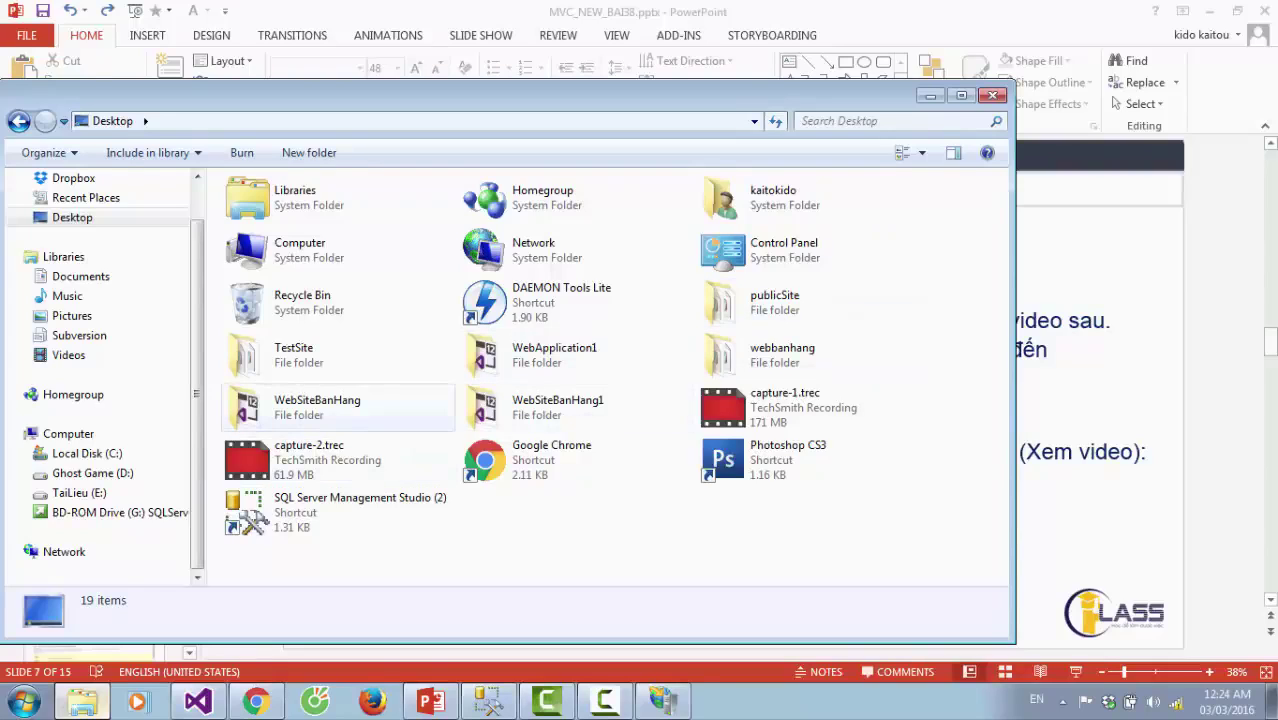
{"action": "left_click", "coordinate": [782, 355]}
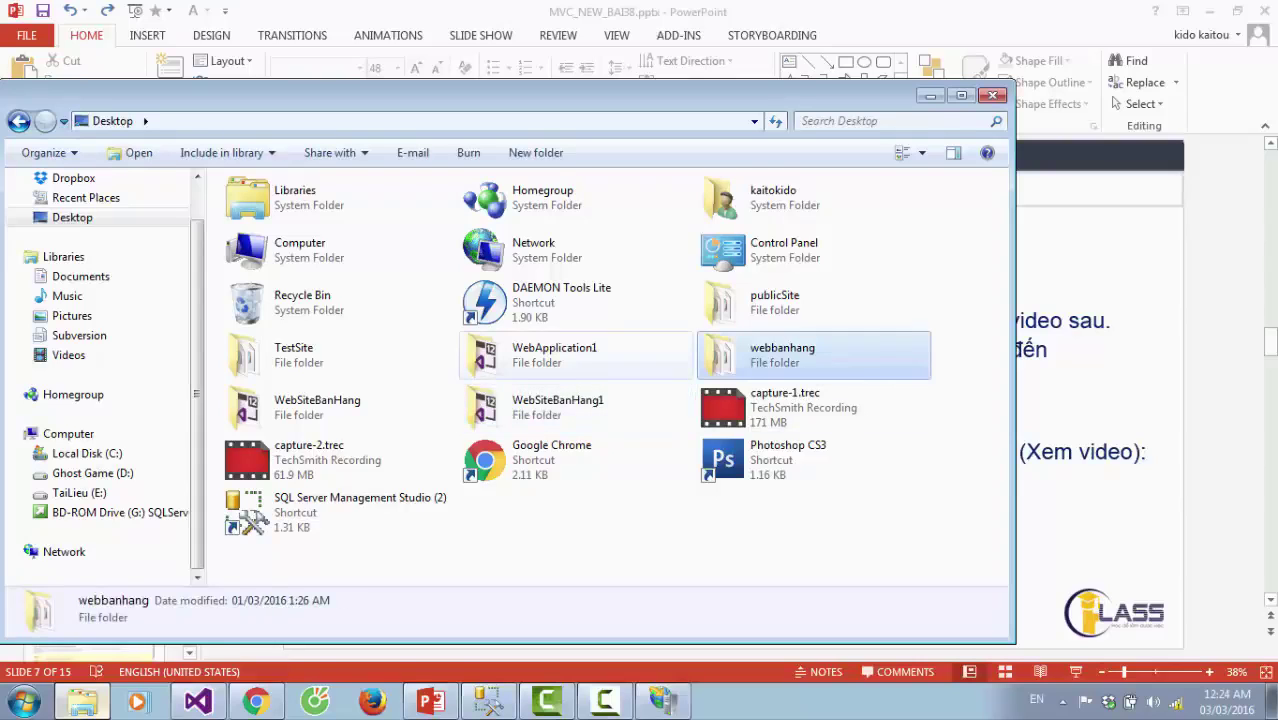
{"action": "key", "text": "Return"}
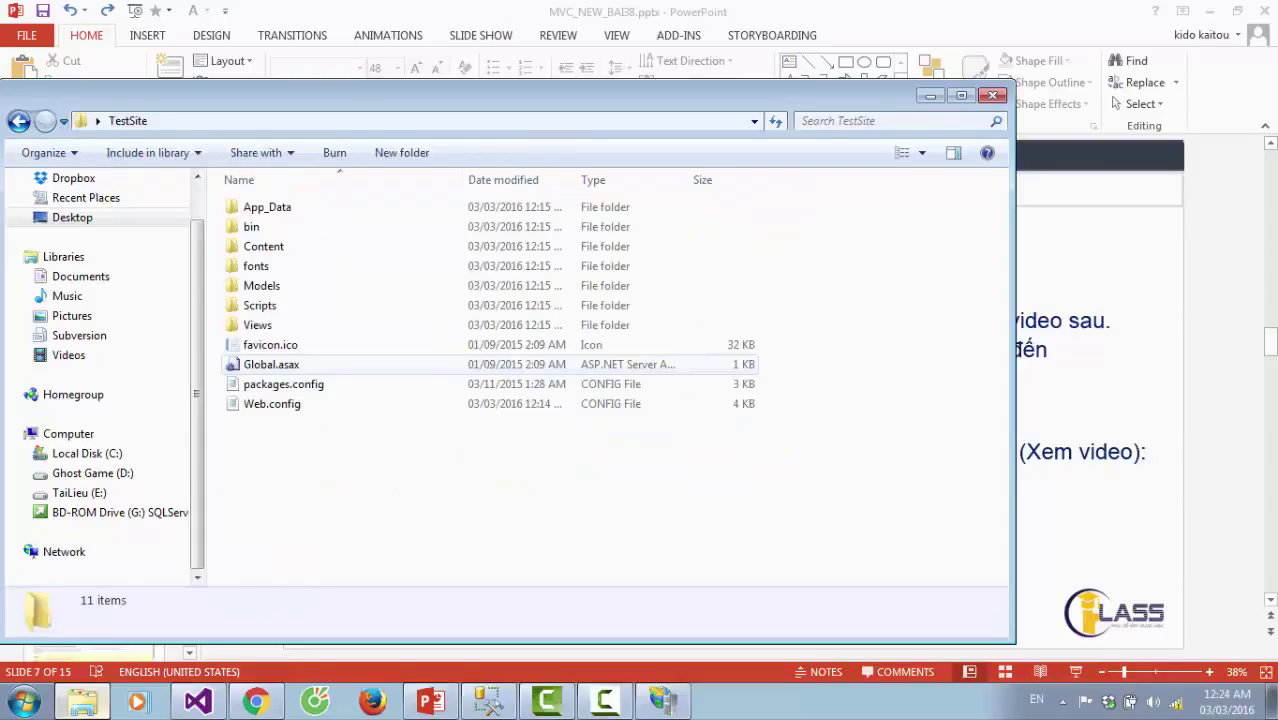
{"action": "key", "text": "BackSpace"}
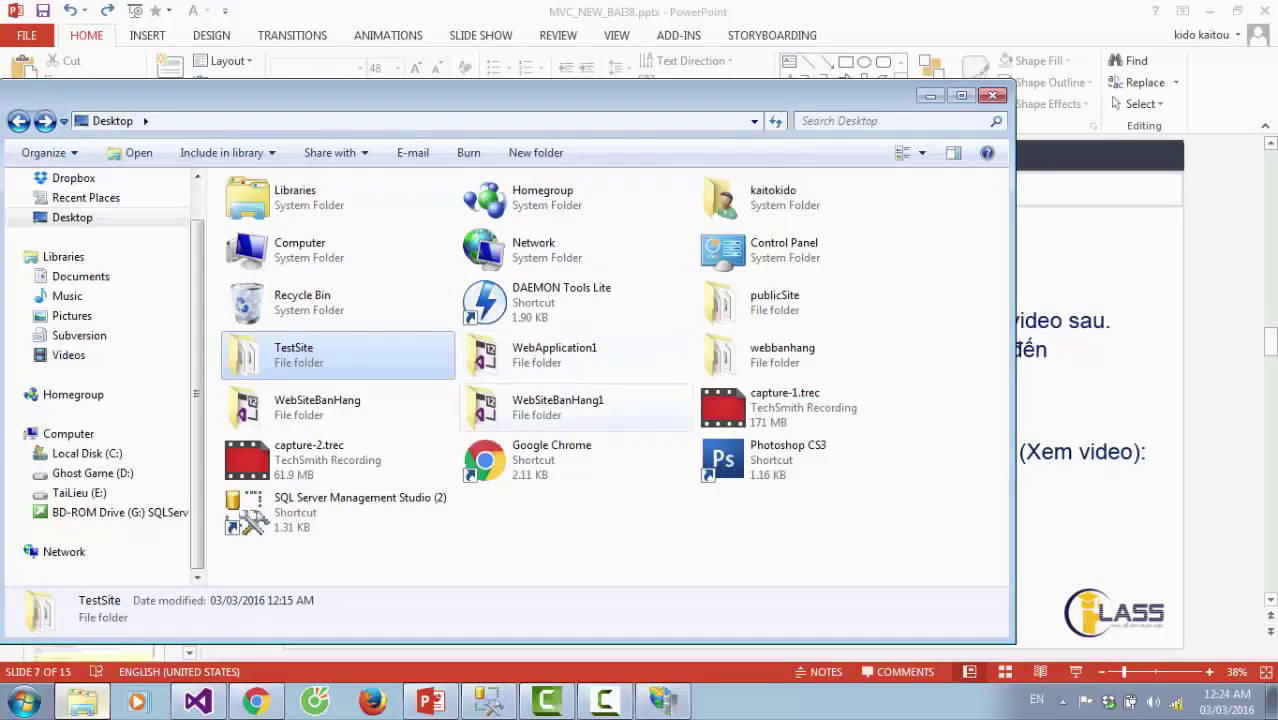
Paste TestSite into C:\inetpub\wwwroot, then minimize Explorer to reveal the slide.
{"action": "left_click", "coordinate": [87, 453]}
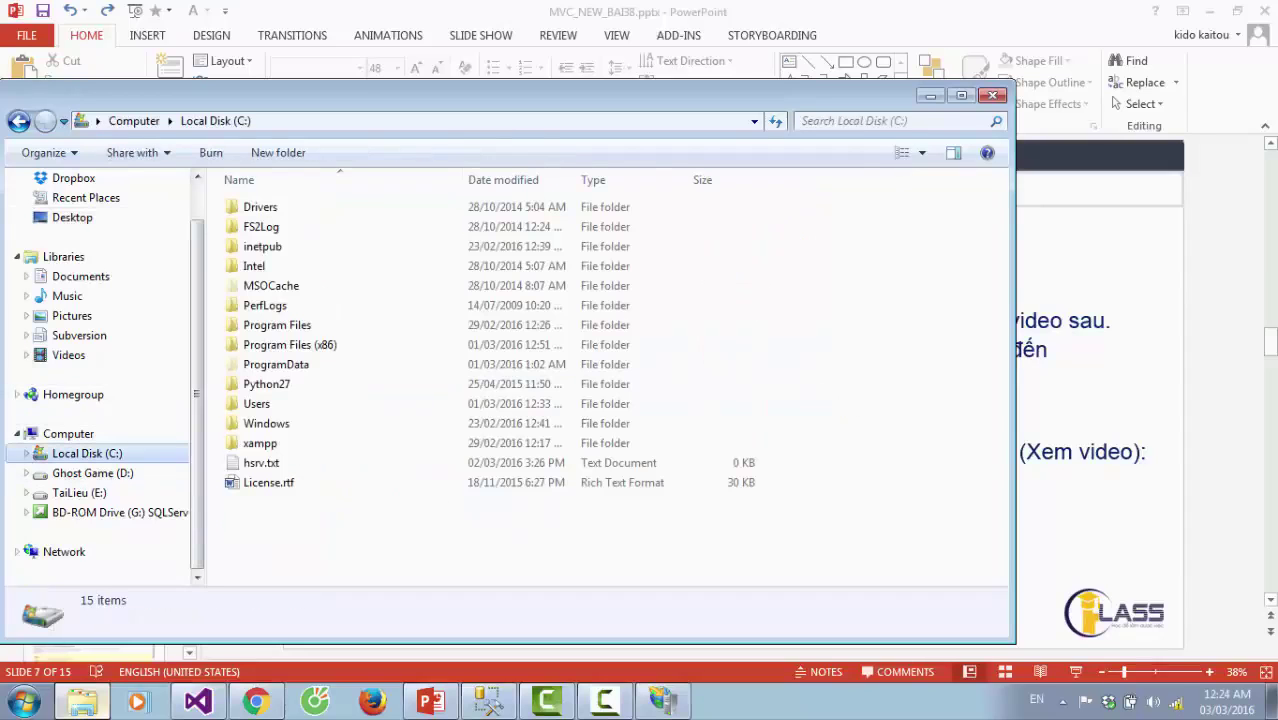
{"action": "double_click", "coordinate": [260, 246]}
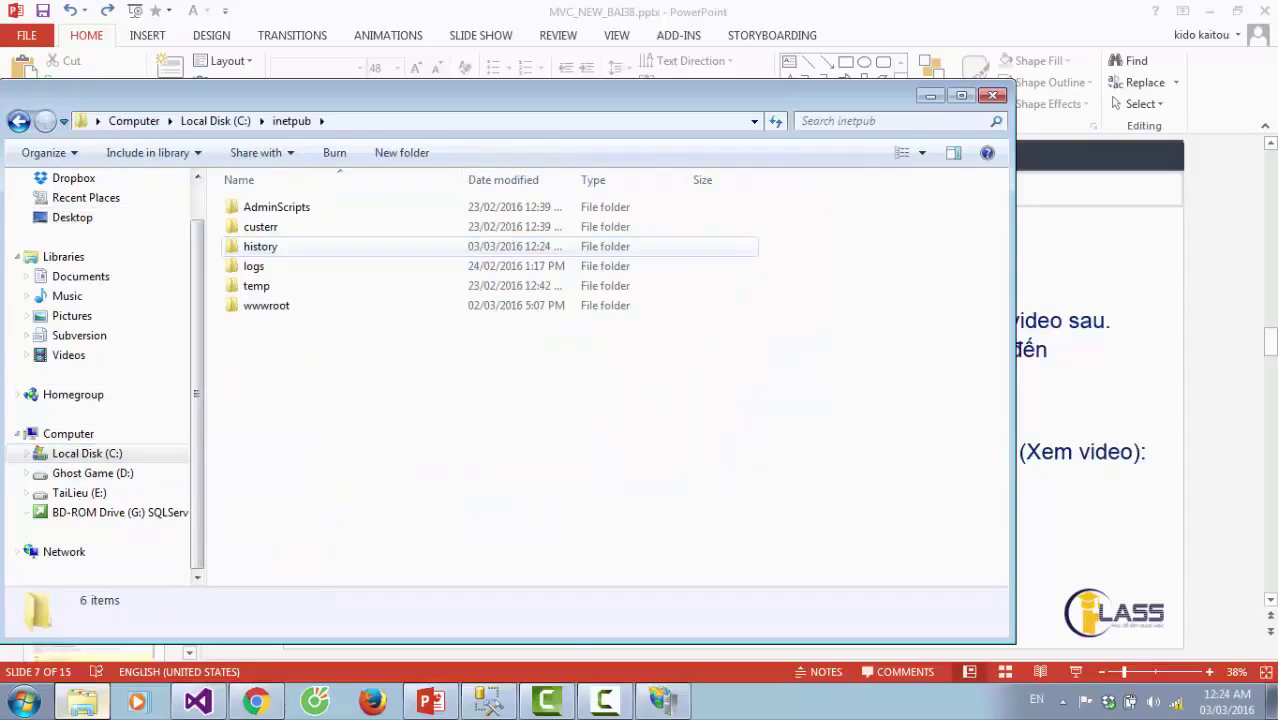
{"action": "double_click", "coordinate": [266, 305]}
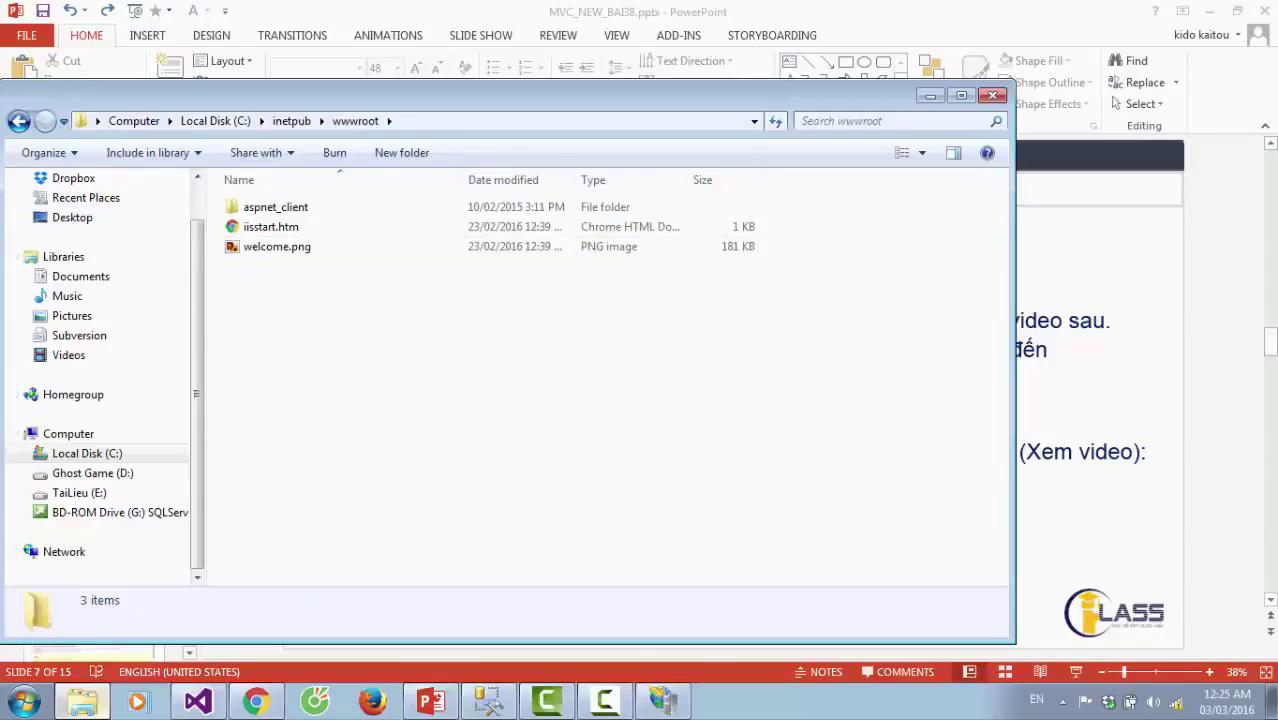
{"action": "key", "text": "ctrl+v"}
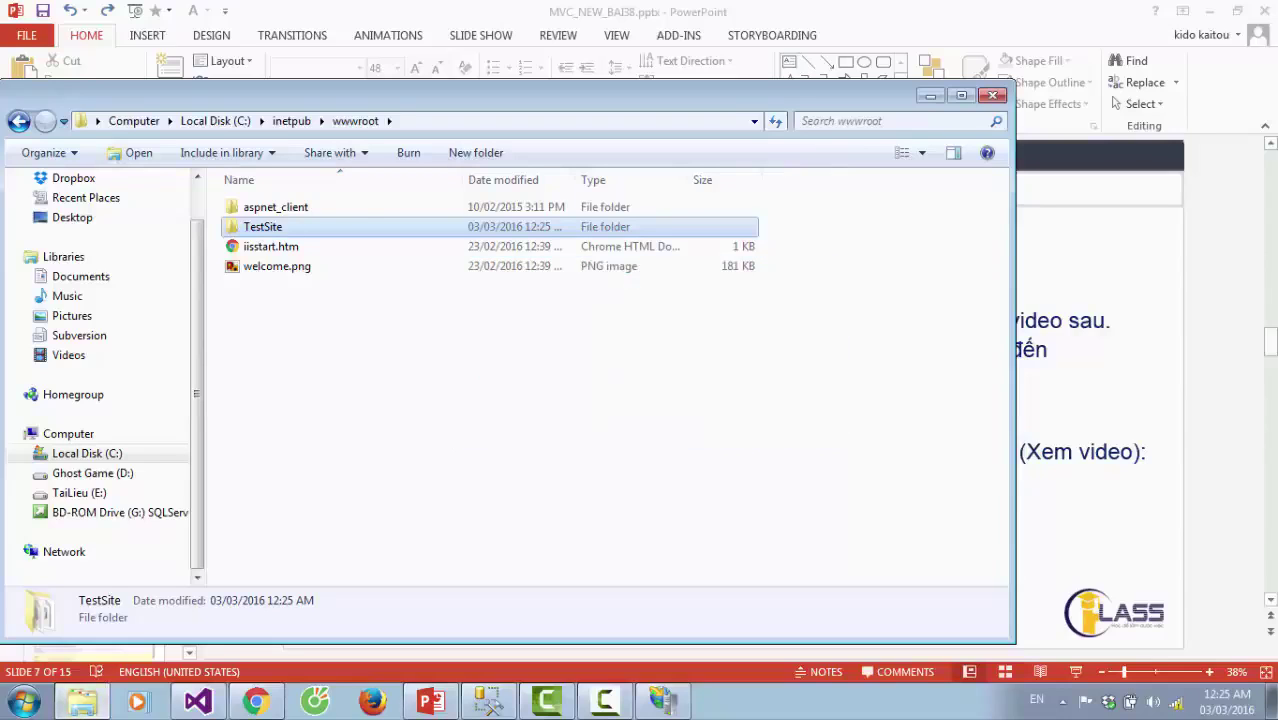
{"action": "left_click", "coordinate": [488, 700]}
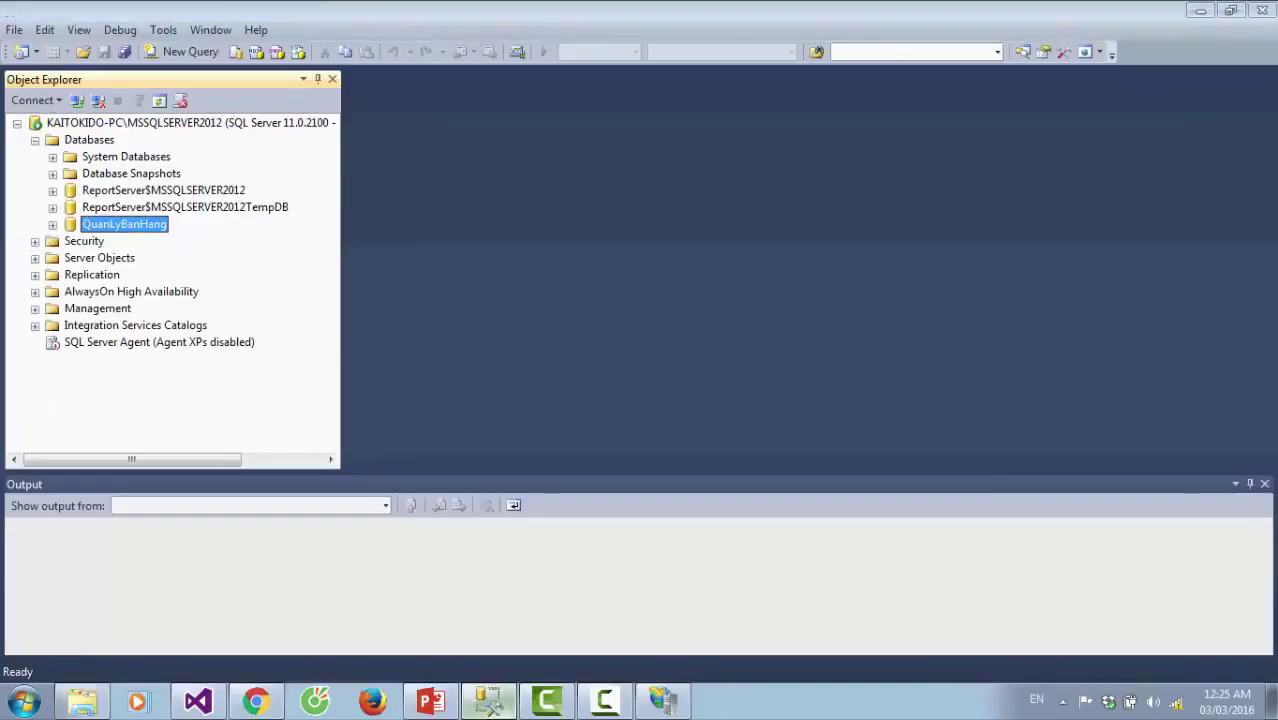
{"action": "left_click", "coordinate": [488, 700]}
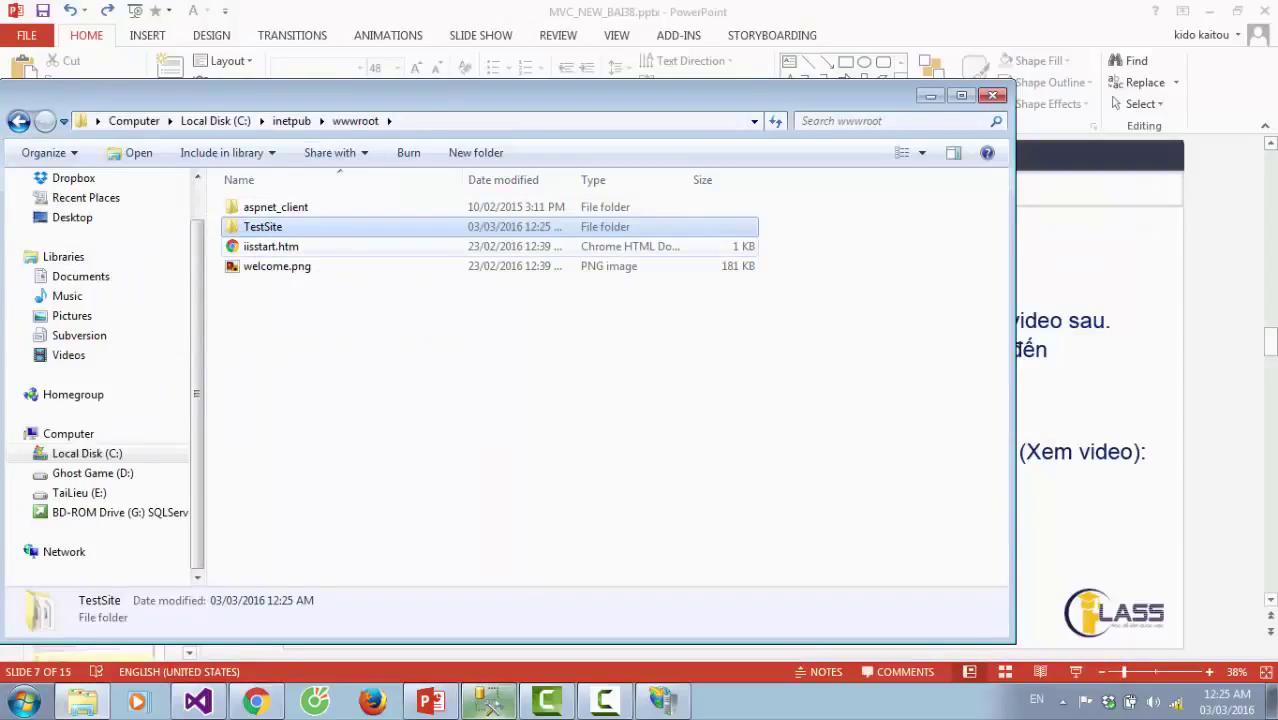
{"action": "left_click", "coordinate": [930, 95]}
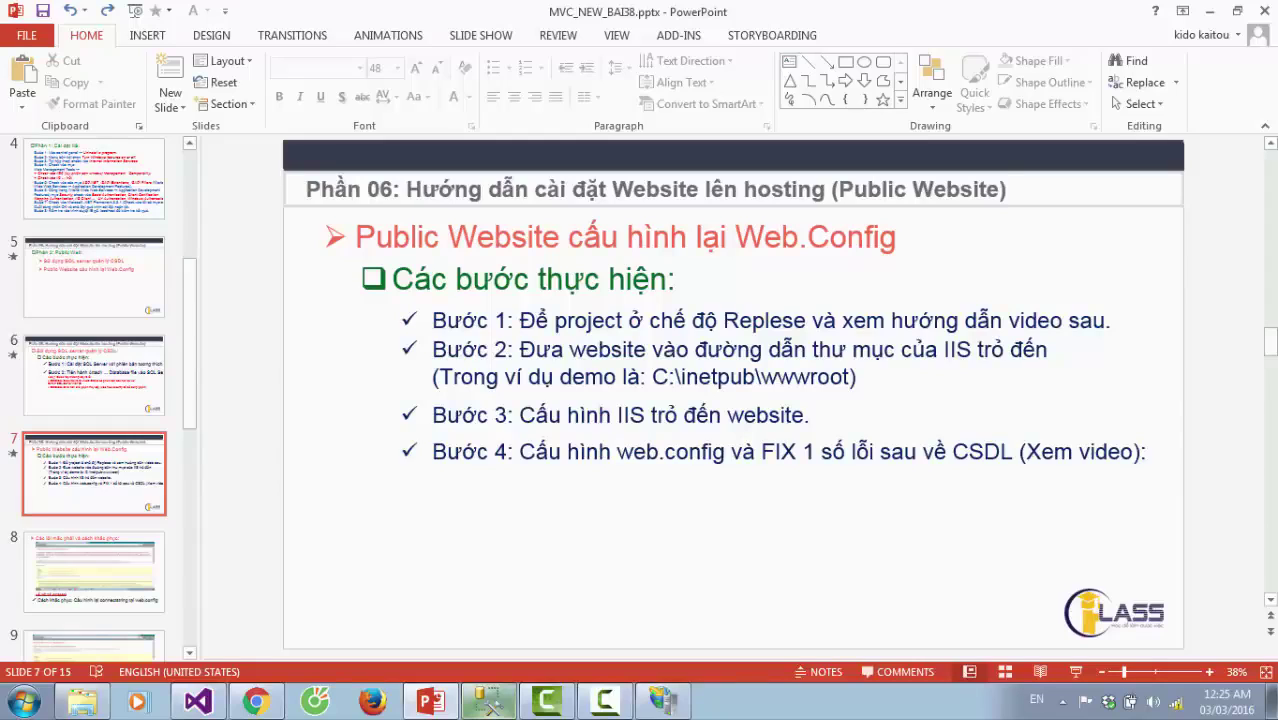
Select the Bước 3 line text on slide 7.
{"action": "left_click", "coordinate": [800, 382]}
{"action": "left_click", "coordinate": [611, 415]}
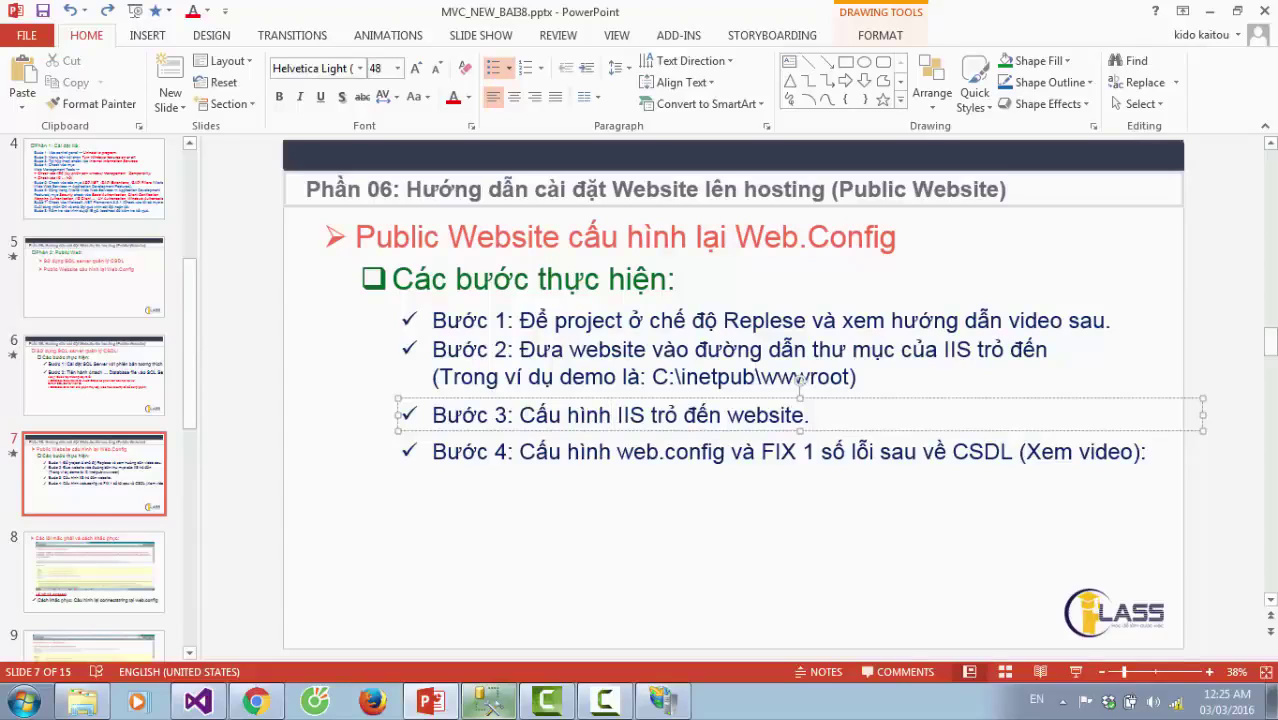
{"action": "key", "text": "ctrl+Left"}
{"action": "key", "text": "ctrl+Left"}
{"action": "key", "text": "shift+Right"}
{"action": "key", "text": "shift+Right"}
{"action": "key", "text": "shift+Right"}
{"action": "key", "text": "shift+Right"}
{"action": "key", "text": "shift+Right"}
{"action": "key", "text": "shift+Right"}
{"action": "key", "text": "shift+Right"}
{"action": "key", "text": "shift+Right"}
{"action": "key", "text": "shift+Right"}
{"action": "key", "text": "shift+Right"}
{"action": "key", "text": "shift+Right"}
{"action": "key", "text": "shift+Right"}
{"action": "key", "text": "shift+Right"}
{"action": "key", "text": "shift+Right"}
{"action": "key", "text": "shift+Right"}
{"action": "key", "text": "shift+Right"}
{"action": "key", "text": "shift+Right"}
{"action": "key", "text": "shift+Right"}
{"action": "key", "text": "shift+Right"}
{"action": "key", "text": "shift+Right"}
{"action": "key", "text": "shift+Right"}
{"action": "key", "text": "shift+Right"}
{"action": "key", "text": "shift+Right"}
{"action": "key", "text": "shift+Right"}
{"action": "key", "text": "shift+Right"}
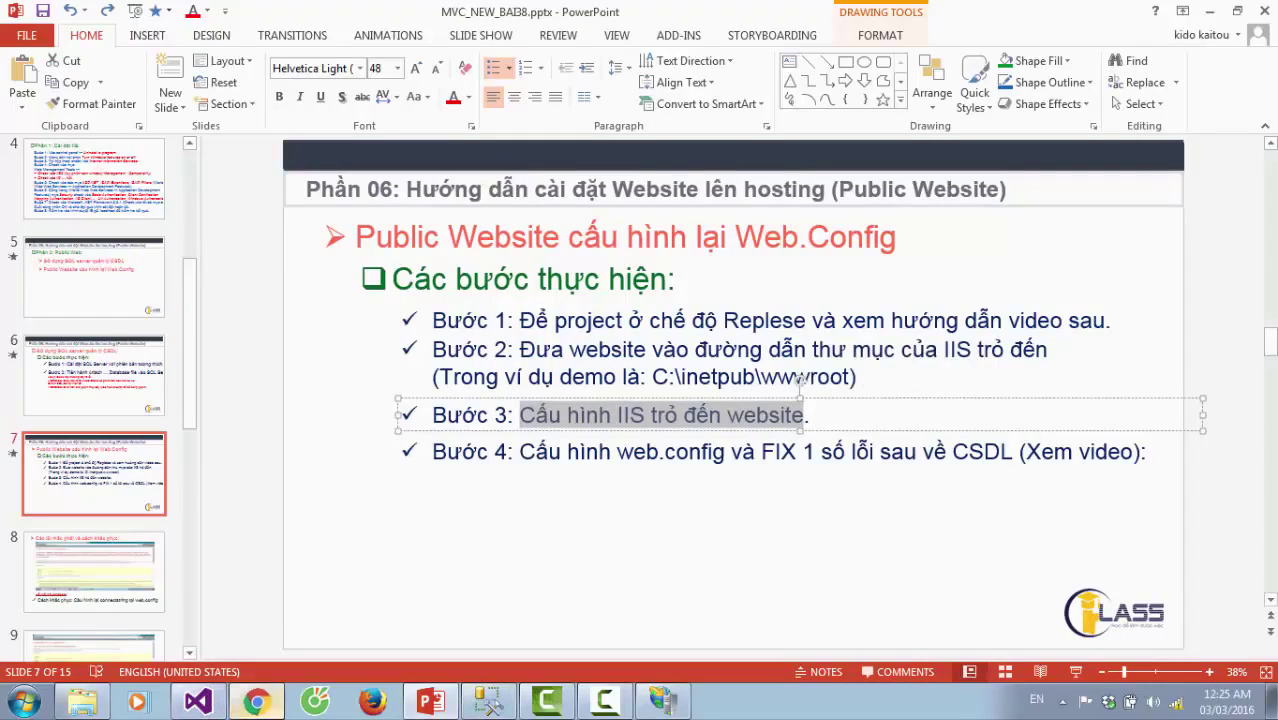
Switch through Chrome and Visual Studio to IIS Manager's Default Web Site.
{"action": "left_click", "coordinate": [256, 702]}
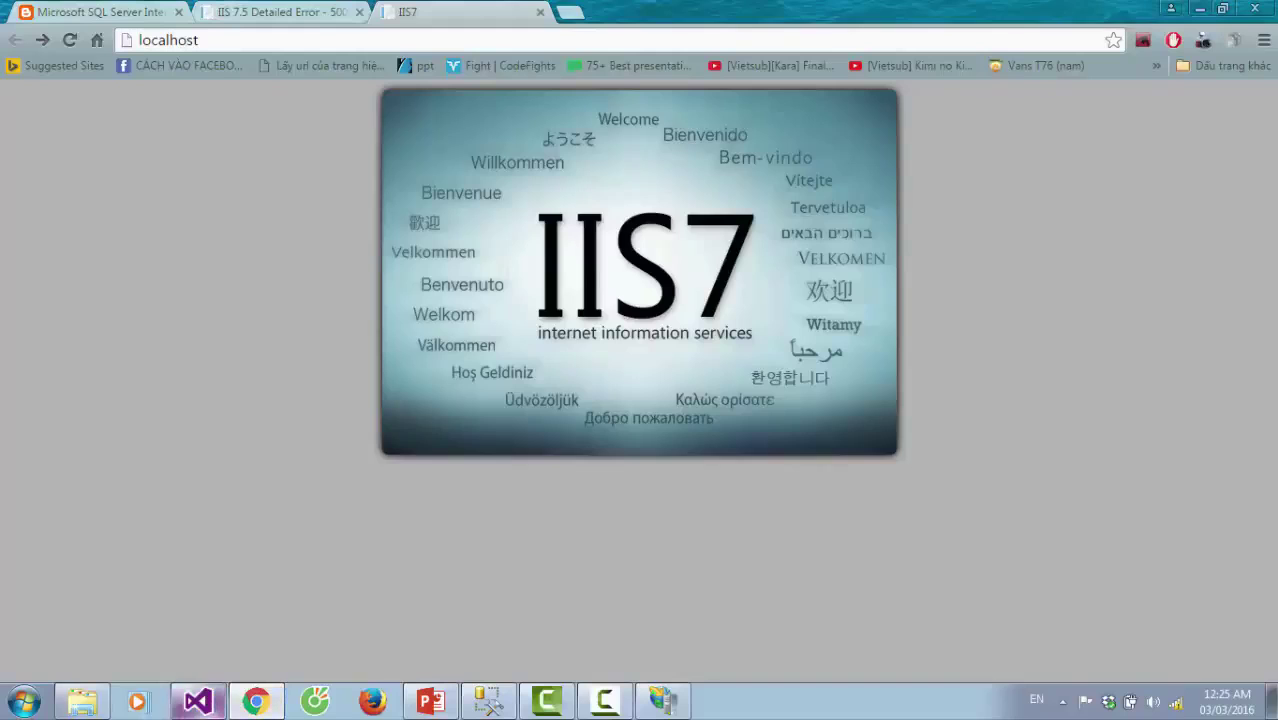
{"action": "left_click", "coordinate": [198, 702]}
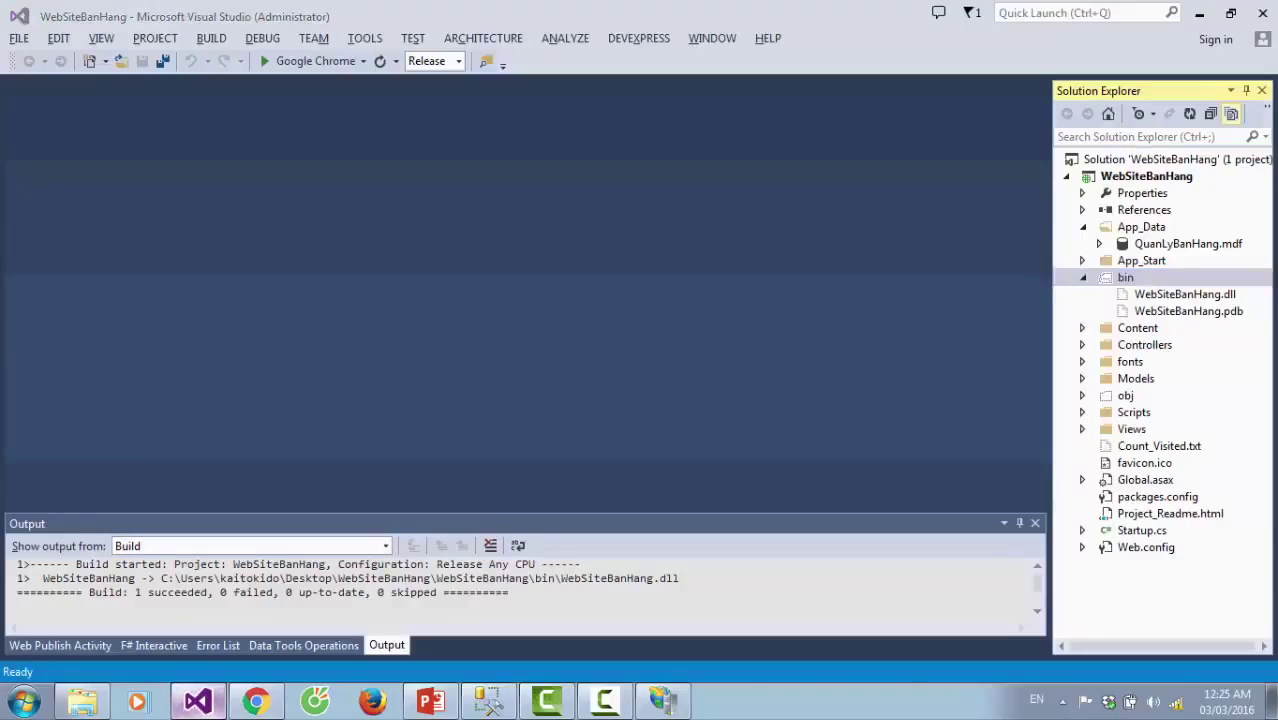
{"action": "left_click", "coordinate": [256, 702]}
{"action": "left_click", "coordinate": [661, 702]}
{"action": "right_click", "coordinate": [120, 180]}
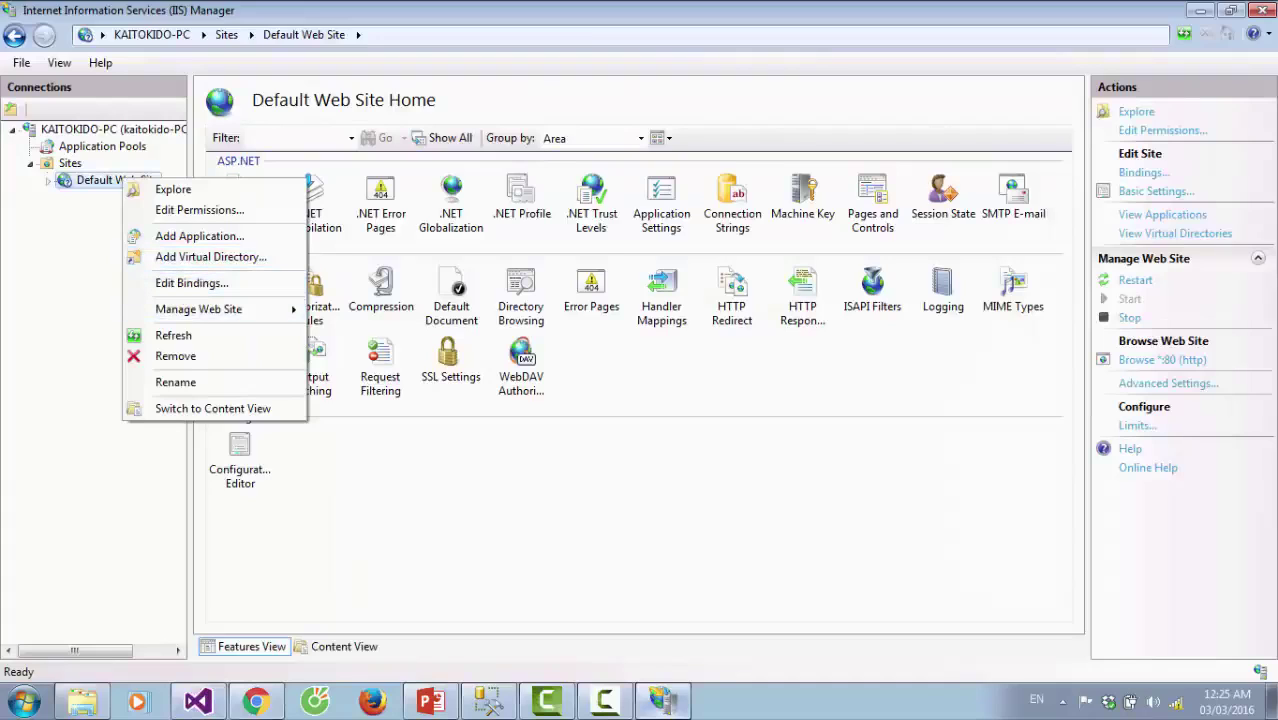
Open the Add Web Site dialog from the Sites node.
{"action": "key", "text": "Escape"}
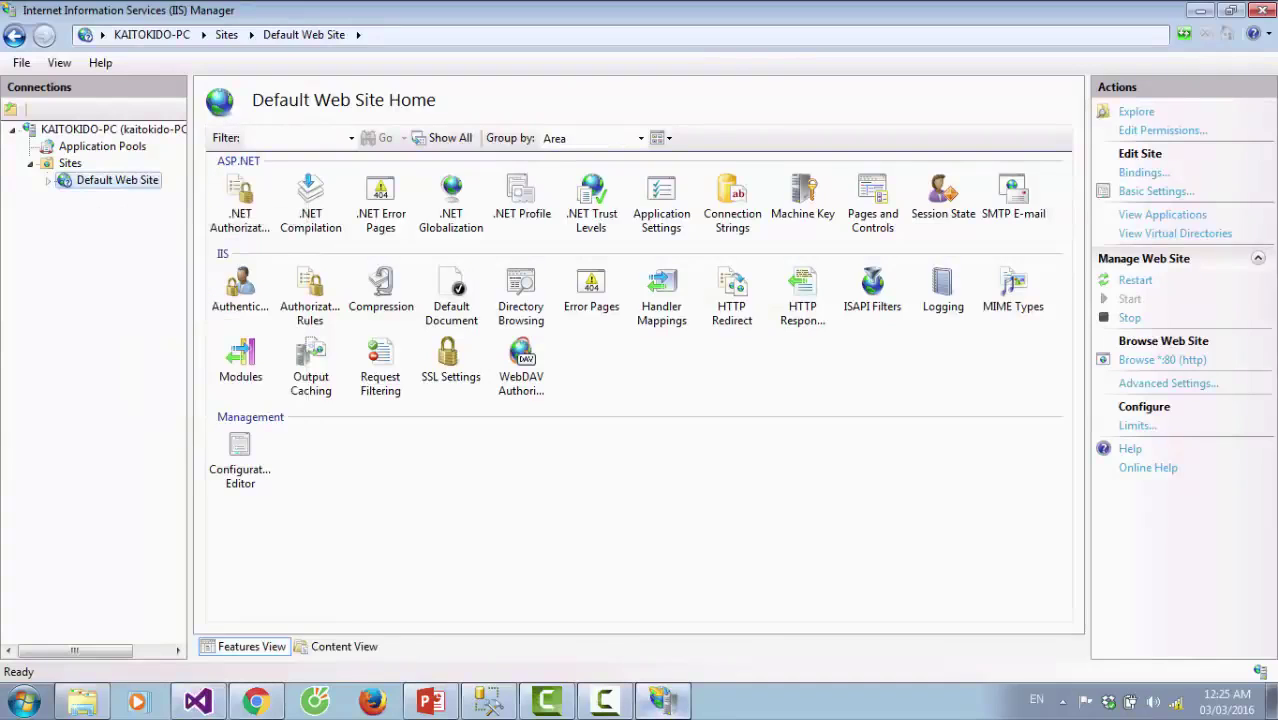
{"action": "right_click", "coordinate": [40, 157]}
{"action": "left_click", "coordinate": [130, 197]}
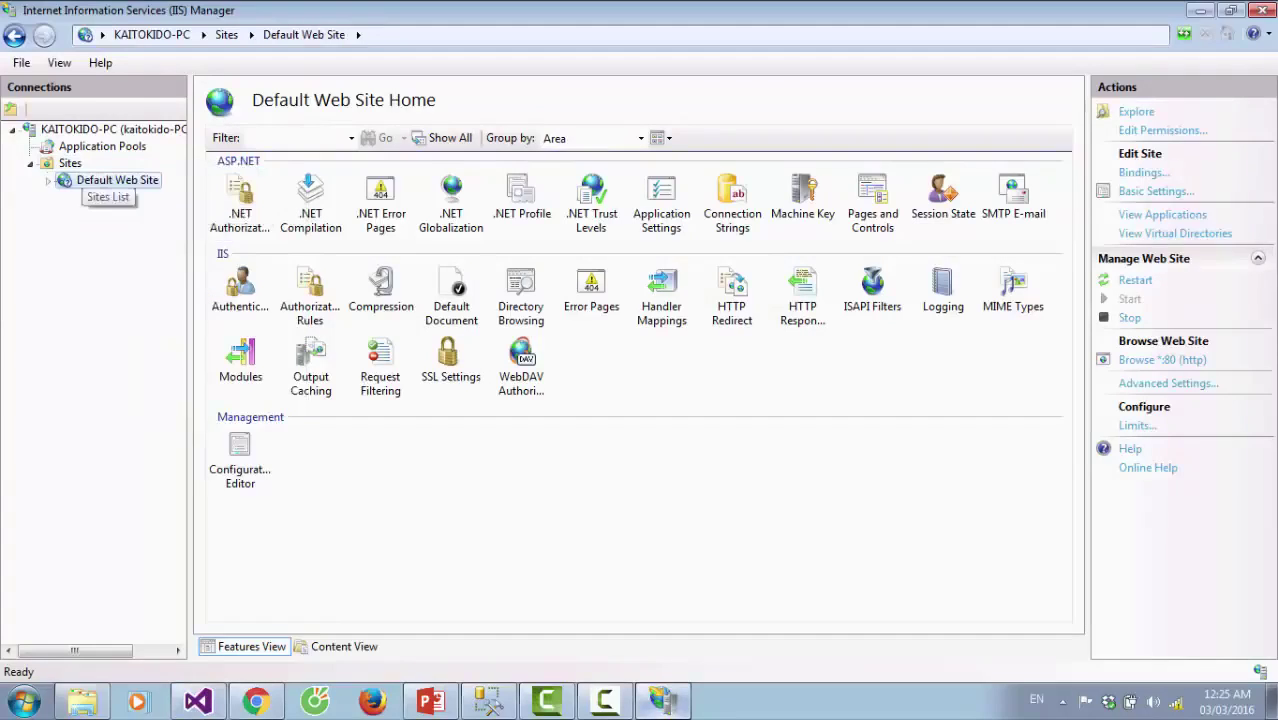
{"action": "left_click", "coordinate": [70, 163]}
{"action": "right_click", "coordinate": [70, 163]}
{"action": "left_click", "coordinate": [128, 174]}
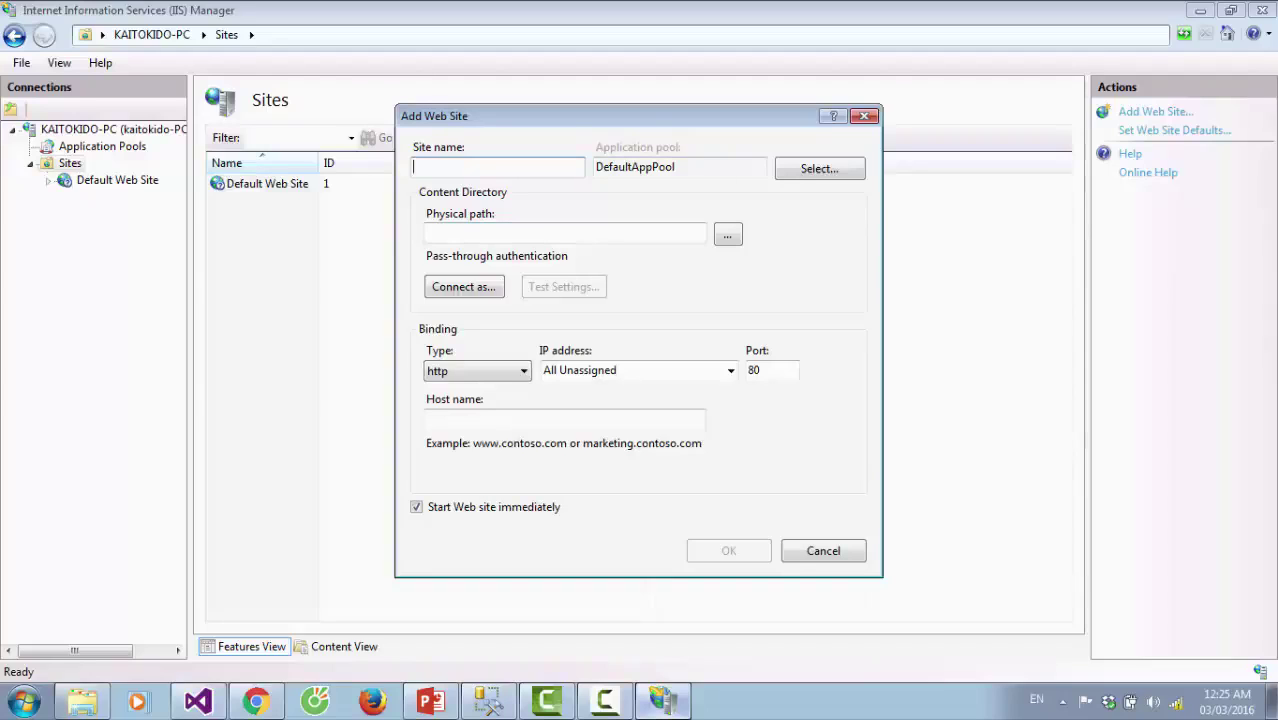
Keep the binding at http, All Unassigned, port 80 and move to Host name.
{"action": "left_click", "coordinate": [565, 232]}
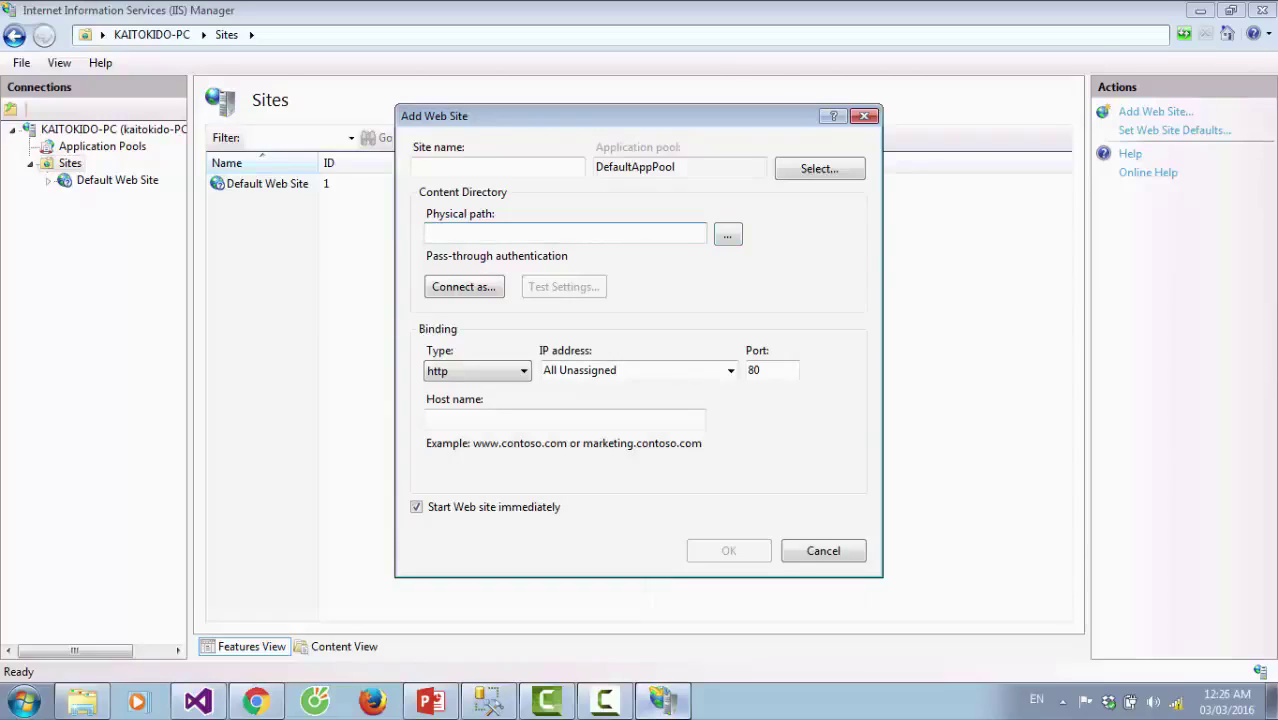
{"action": "left_click", "coordinate": [477, 370]}
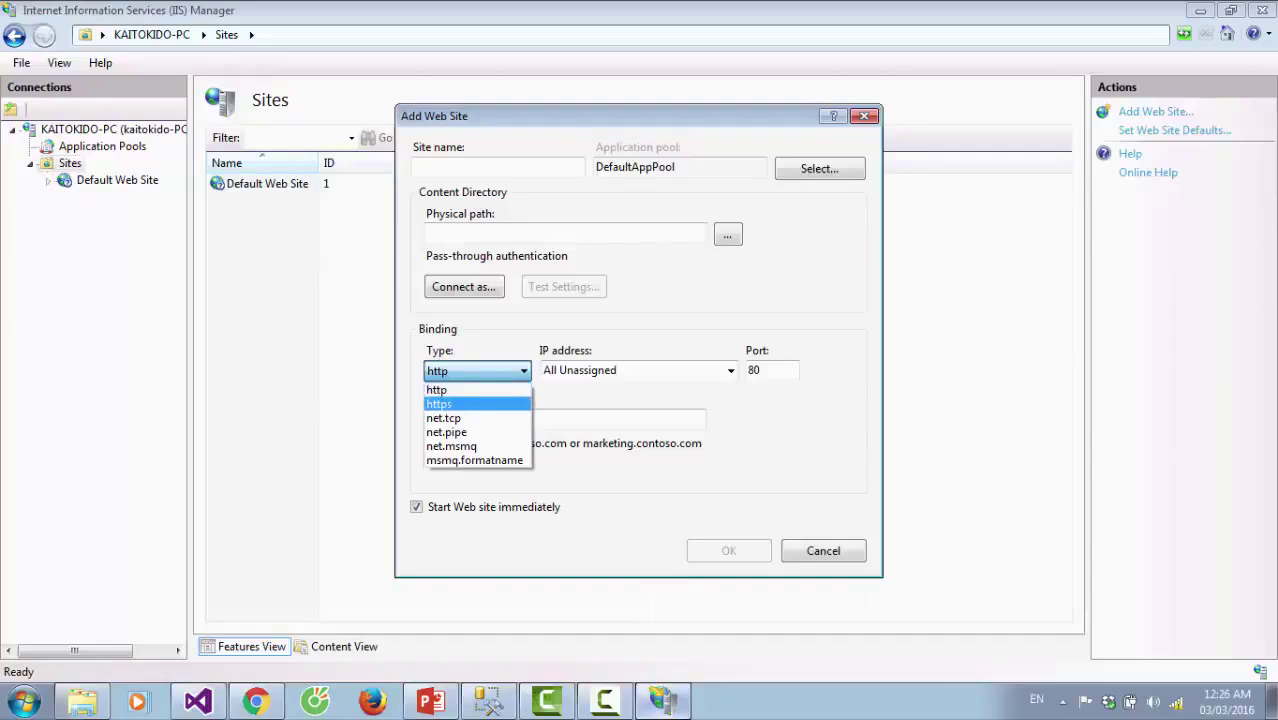
{"action": "key", "text": "Escape"}
{"action": "key", "text": "F4"}
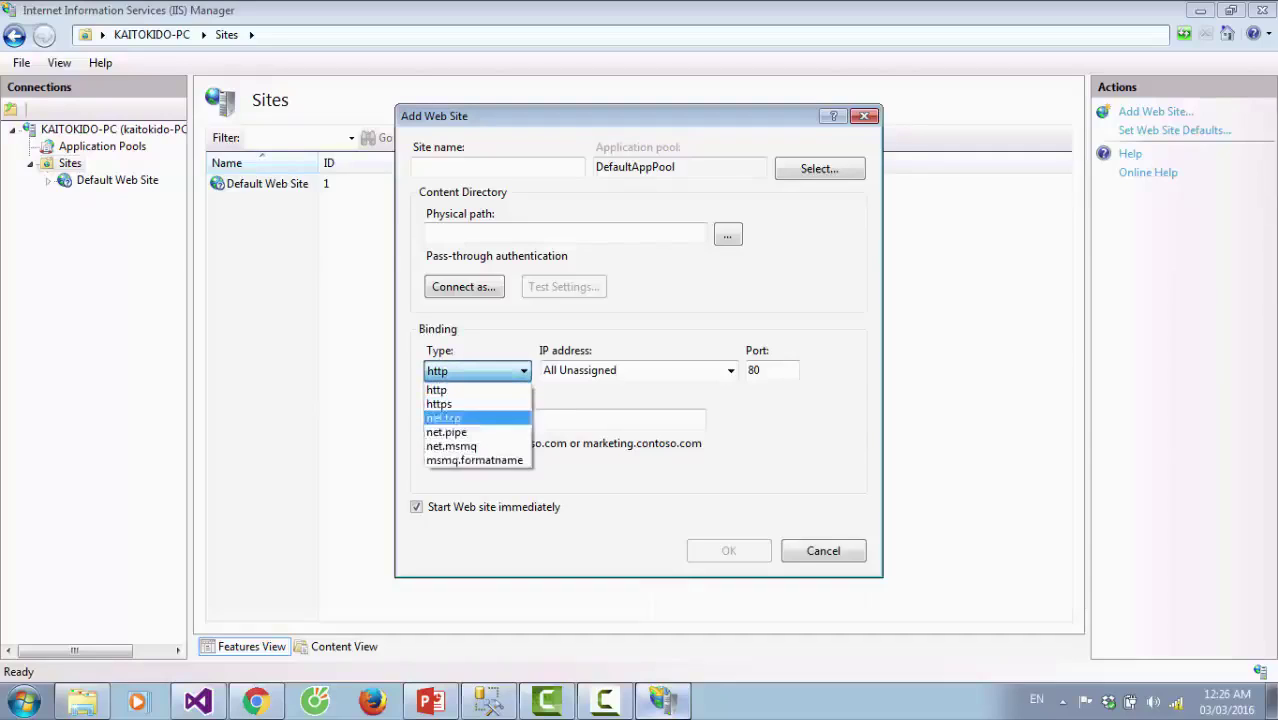
{"action": "key", "text": "Escape"}
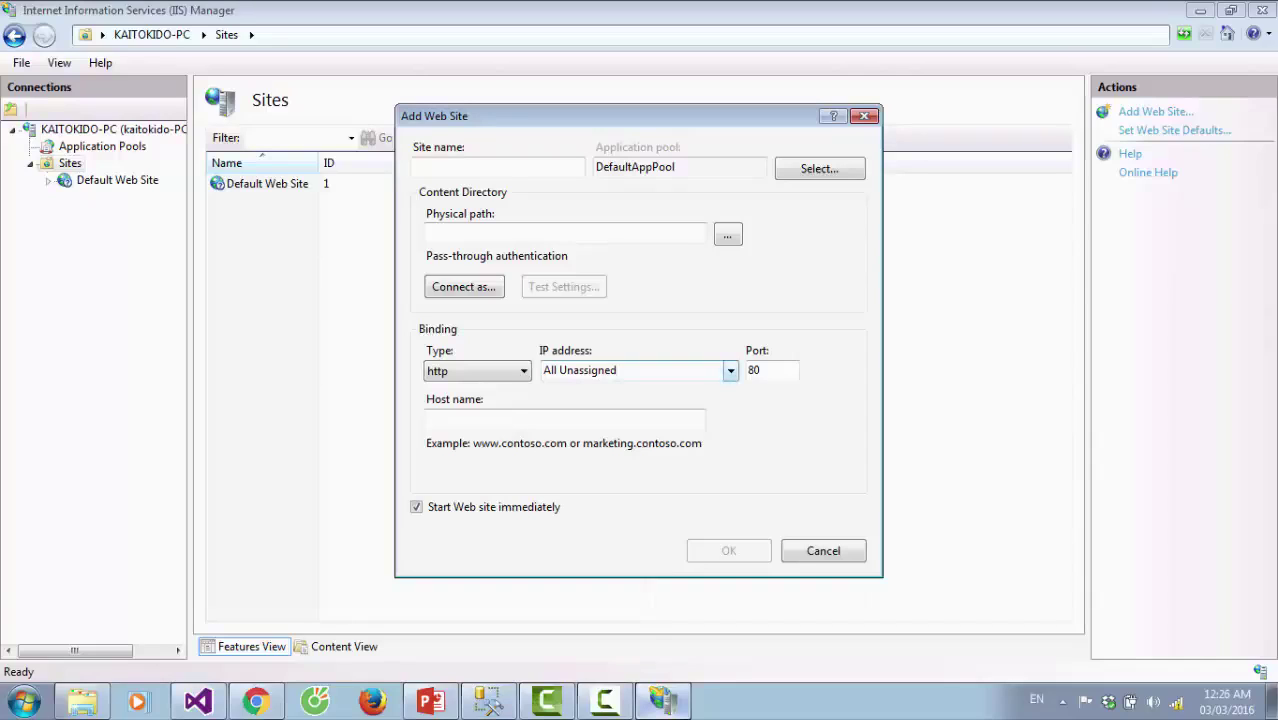
{"action": "left_click", "coordinate": [731, 370]}
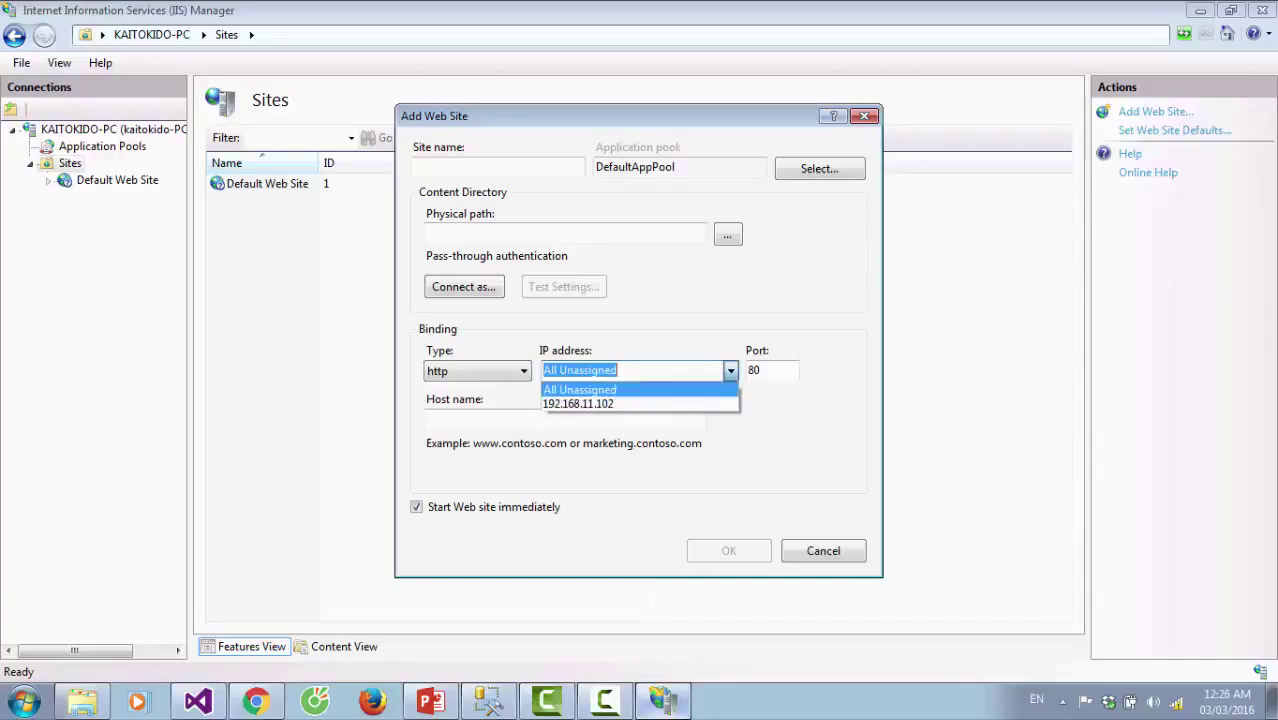
{"action": "key", "text": "Down"}
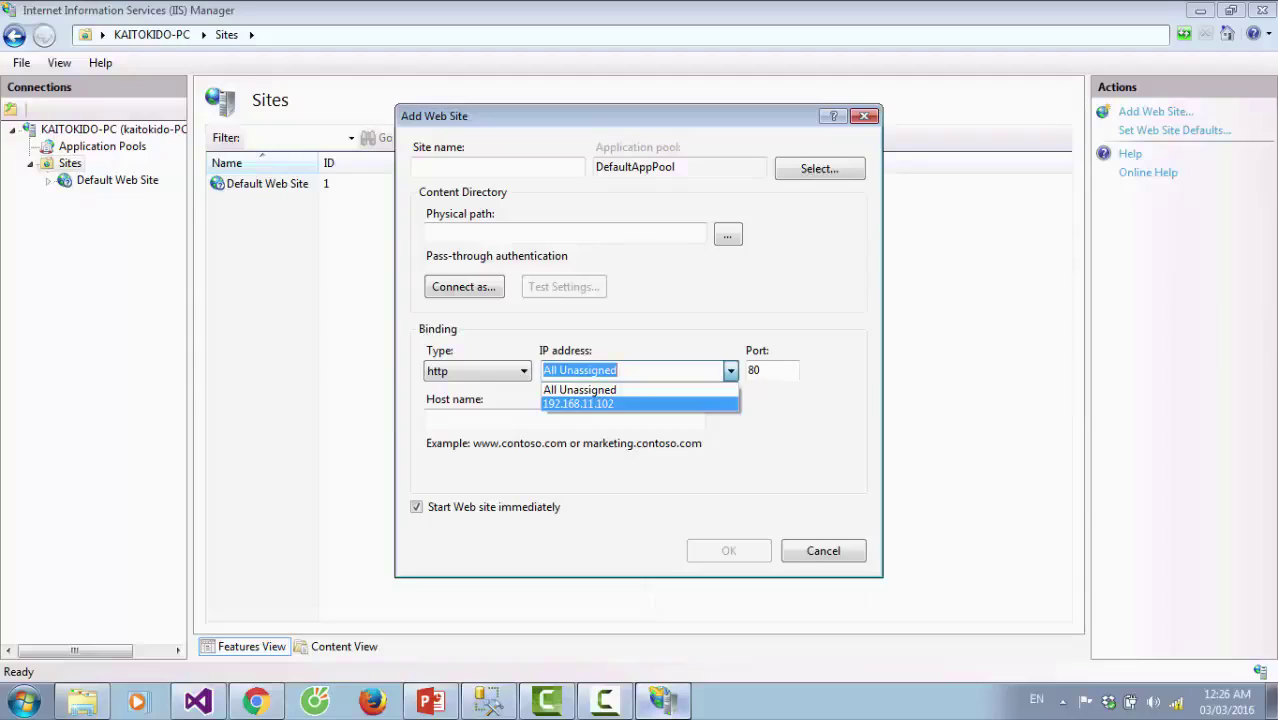
{"action": "key", "text": "Up"}
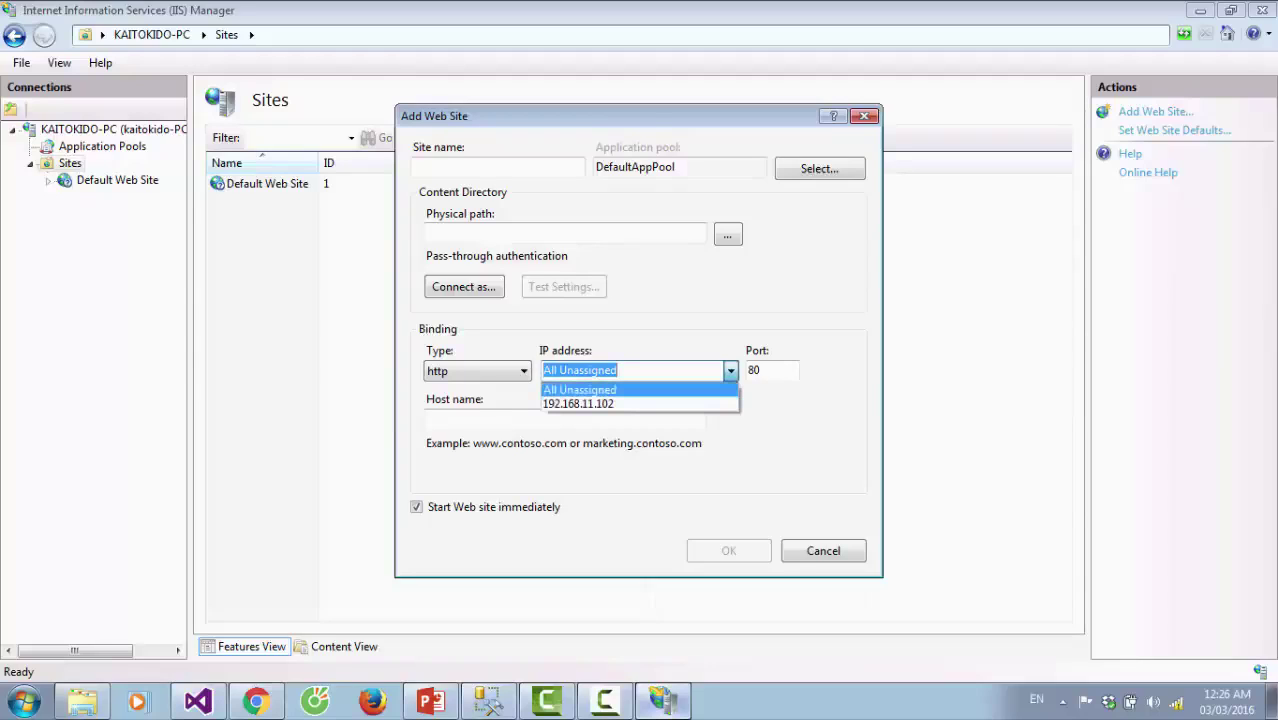
{"action": "key", "text": "Return"}
{"action": "key", "text": "Tab"}
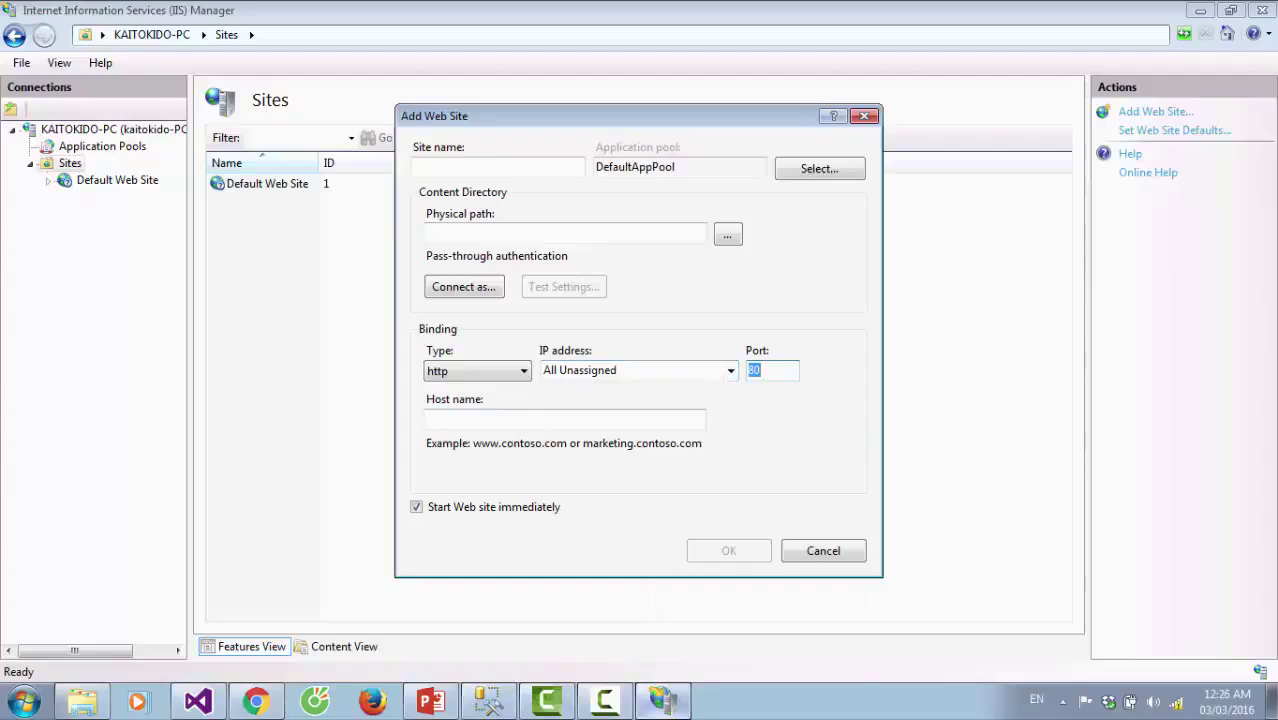
{"action": "left_click", "coordinate": [427, 419]}
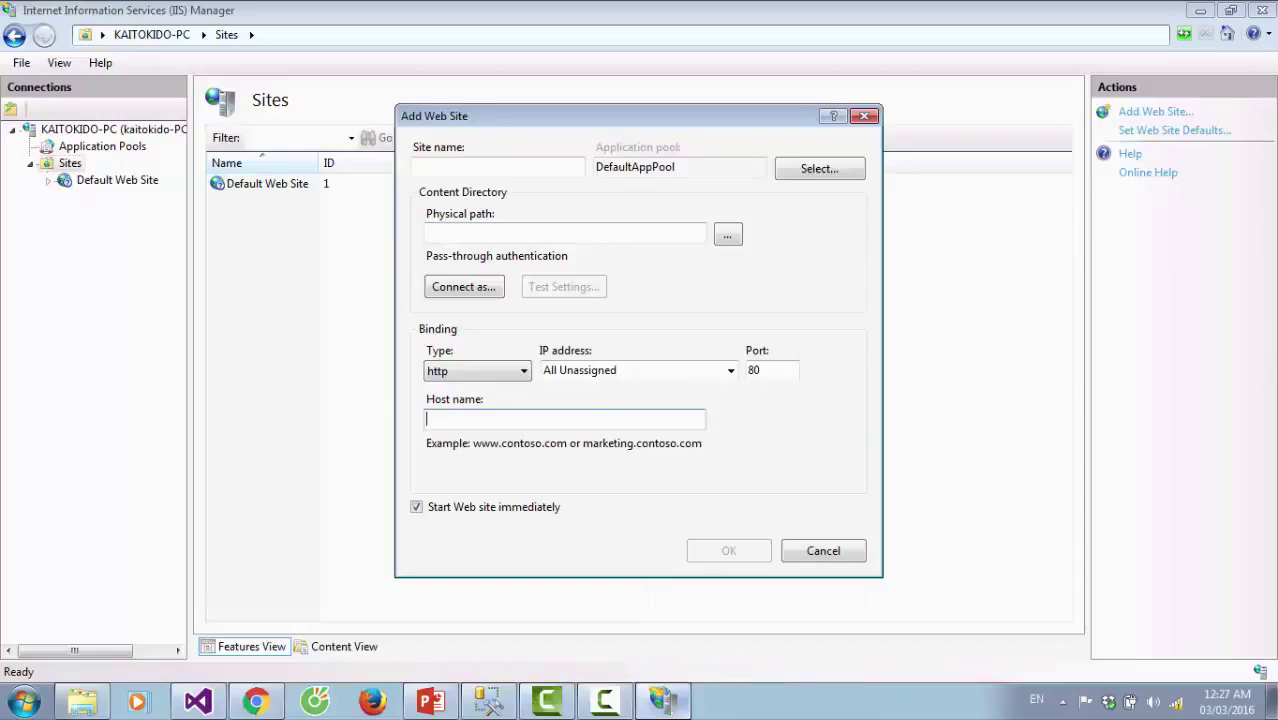
Try host names such as 'onlinebanhang', clear the field, and cancel adding the web site.
{"action": "type", "text": "www.www"}
{"action": "key", "text": "BackSpace"}
{"action": "key", "text": "BackSpace"}
{"action": "key", "text": "BackSpace"}
{"action": "type", "text": "bano"}
{"action": "key", "text": "BackSpace"}
{"action": "type", "text": "kha"}
{"action": "key", "text": "BackSpace"}
{"action": "key", "text": "BackSpace"}
{"action": "key", "text": "BackSpace"}
{"action": "key", "text": "BackSpace"}
{"action": "key", "text": "BackSpace"}
{"action": "key", "text": "BackSpace"}
{"action": "type", "text": "onlinebanhang"}
{"action": "key", "text": "BackSpace"}
{"action": "key", "text": "BackSpace"}
{"action": "key", "text": "BackSpace"}
{"action": "key", "text": "BackSpace"}
{"action": "key", "text": "BackSpace"}
{"action": "key", "text": "BackSpace"}
{"action": "key", "text": "BackSpace"}
{"action": "key", "text": "BackSpace"}
{"action": "key", "text": "BackSpace"}
{"action": "key", "text": "BackSpace"}
{"action": "key", "text": "BackSpace"}
{"action": "key", "text": "BackSpace"}
{"action": "key", "text": "BackSpace"}
{"action": "key", "text": "BackSpace"}
{"action": "key", "text": "BackSpace"}
{"action": "key", "text": "BackSpace"}
{"action": "key", "text": "BackSpace"}
{"action": "left_click", "coordinate": [866, 116]}
Expand Default Web Site to view its folders, including aspnet_client.
{"action": "left_click", "coordinate": [110, 180]}
{"action": "double_click", "coordinate": [112, 180]}
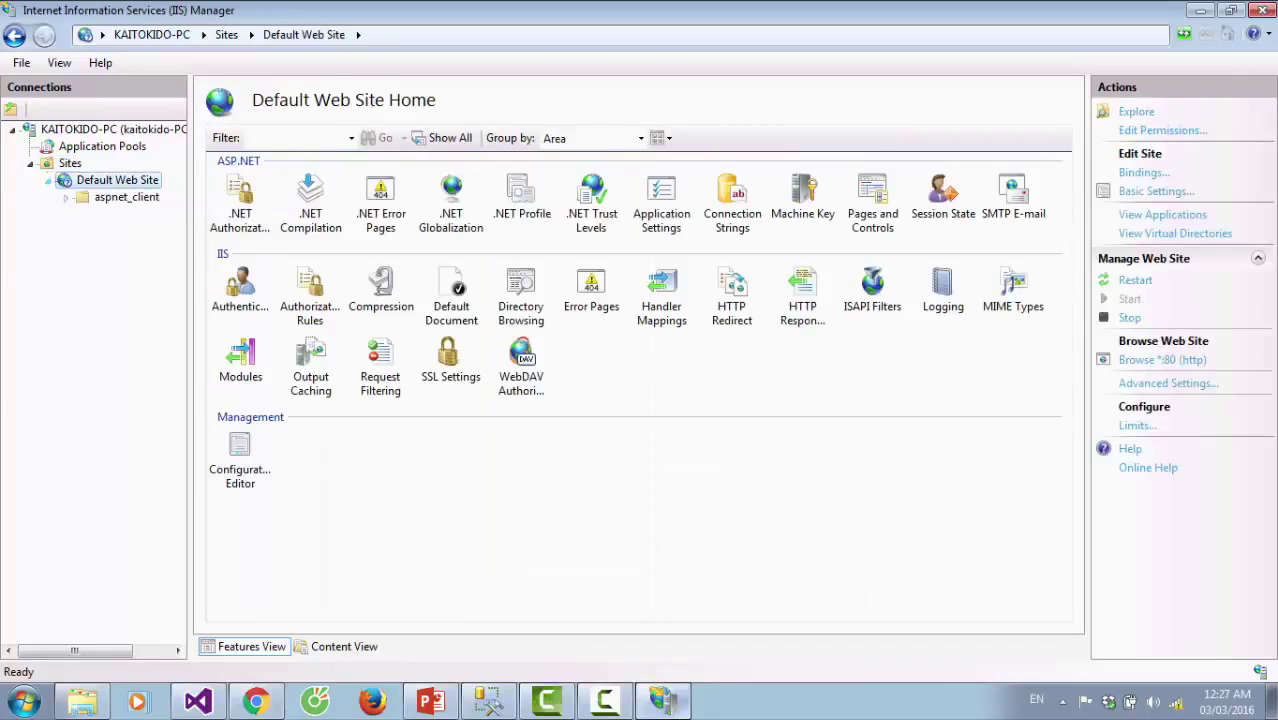
{"action": "right_click", "coordinate": [125, 185]}
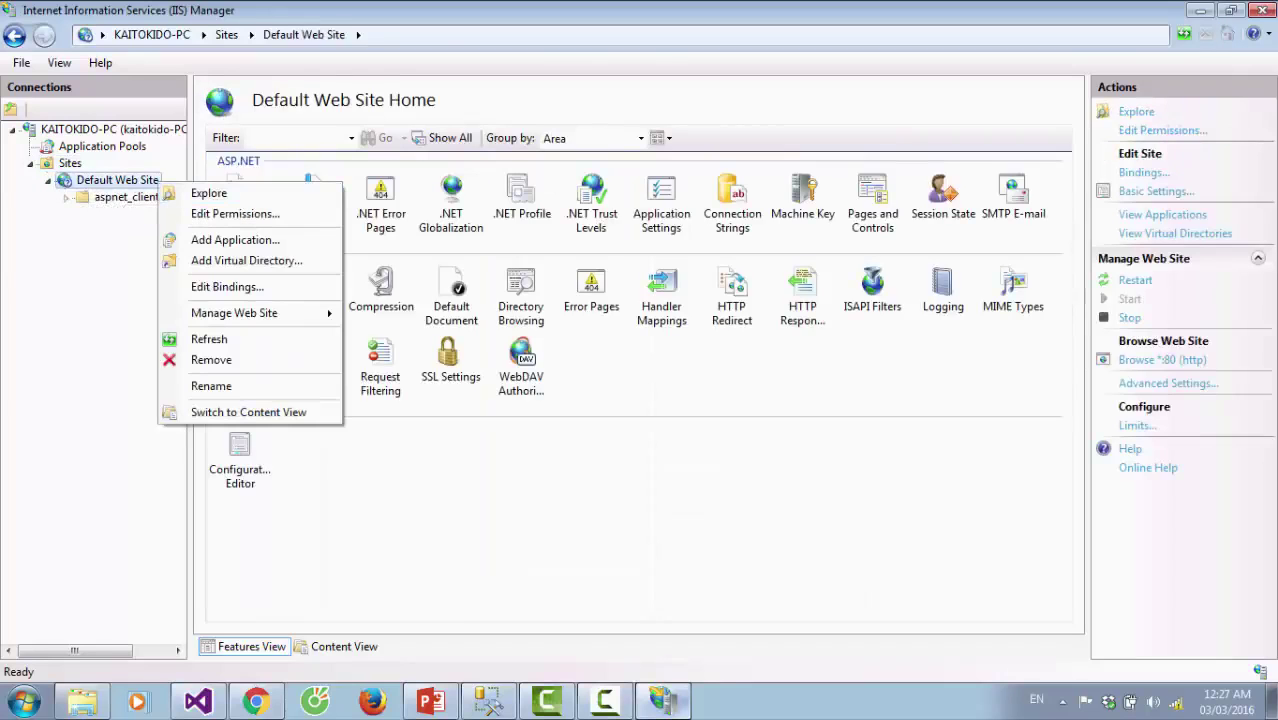
{"action": "key", "text": "Escape"}
{"action": "left_click", "coordinate": [126, 197]}
{"action": "left_click", "coordinate": [112, 180]}
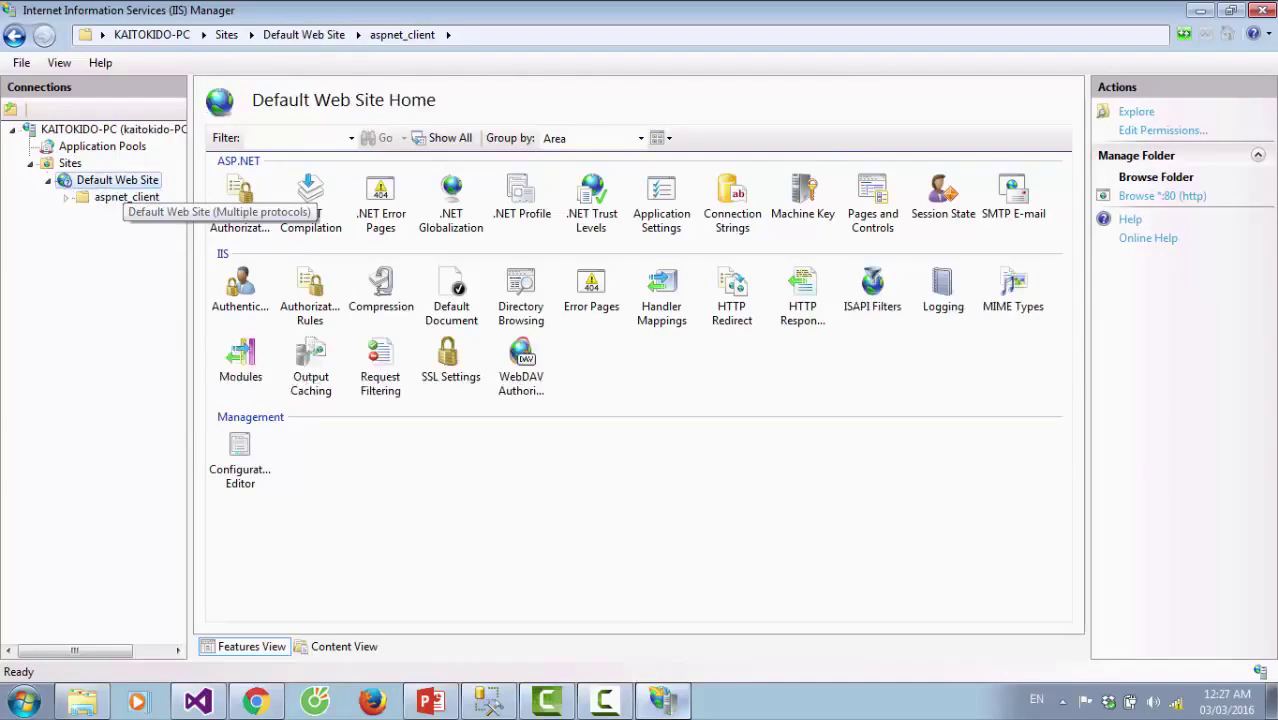
{"action": "right_click", "coordinate": [126, 183]}
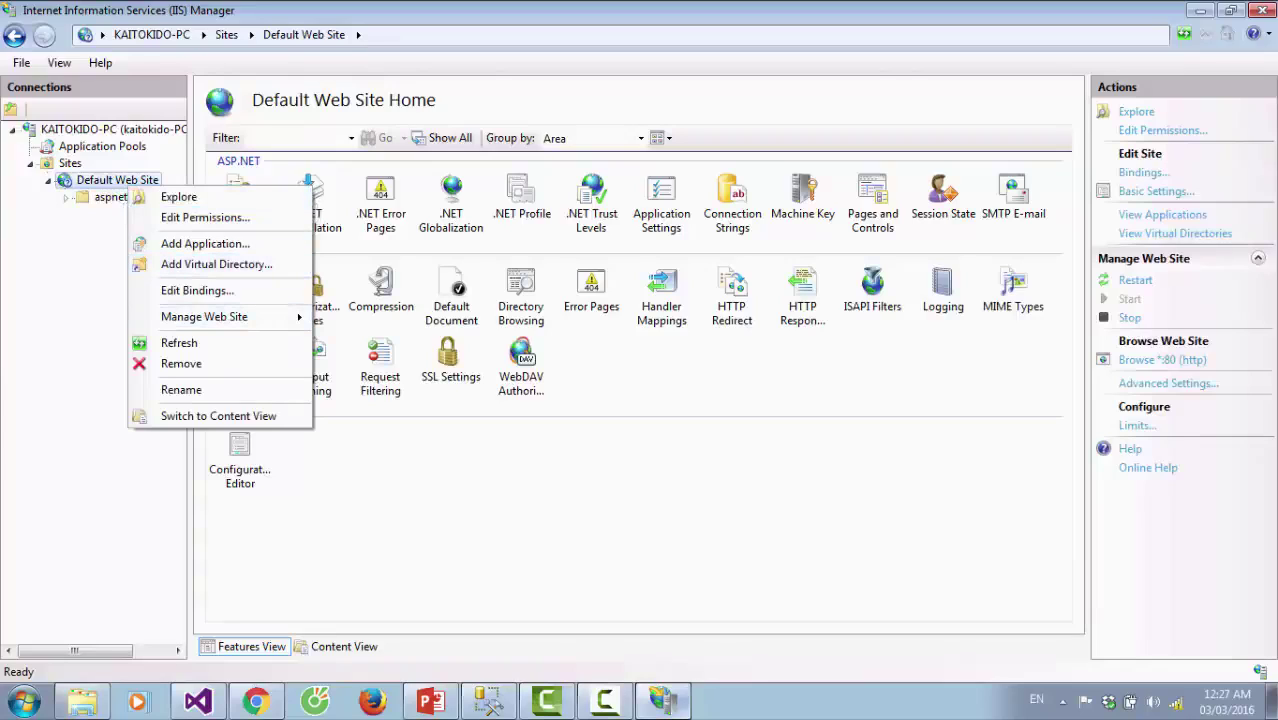
{"action": "key", "text": "Escape"}
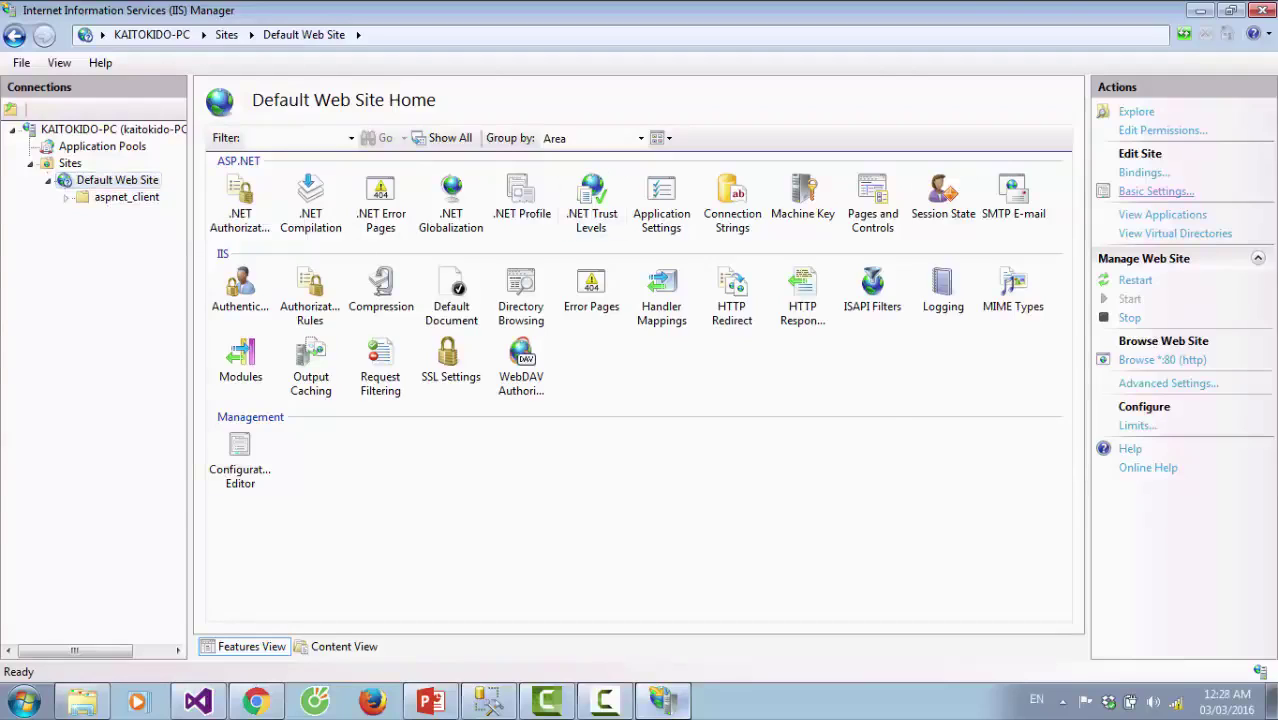
Set Default Web Site's physical path to C:\inetpub\wwwroot\TestSite and bring up the PowerPoint slides.
{"action": "left_click", "coordinate": [1156, 191]}
{"action": "left_click", "coordinate": [715, 342]}
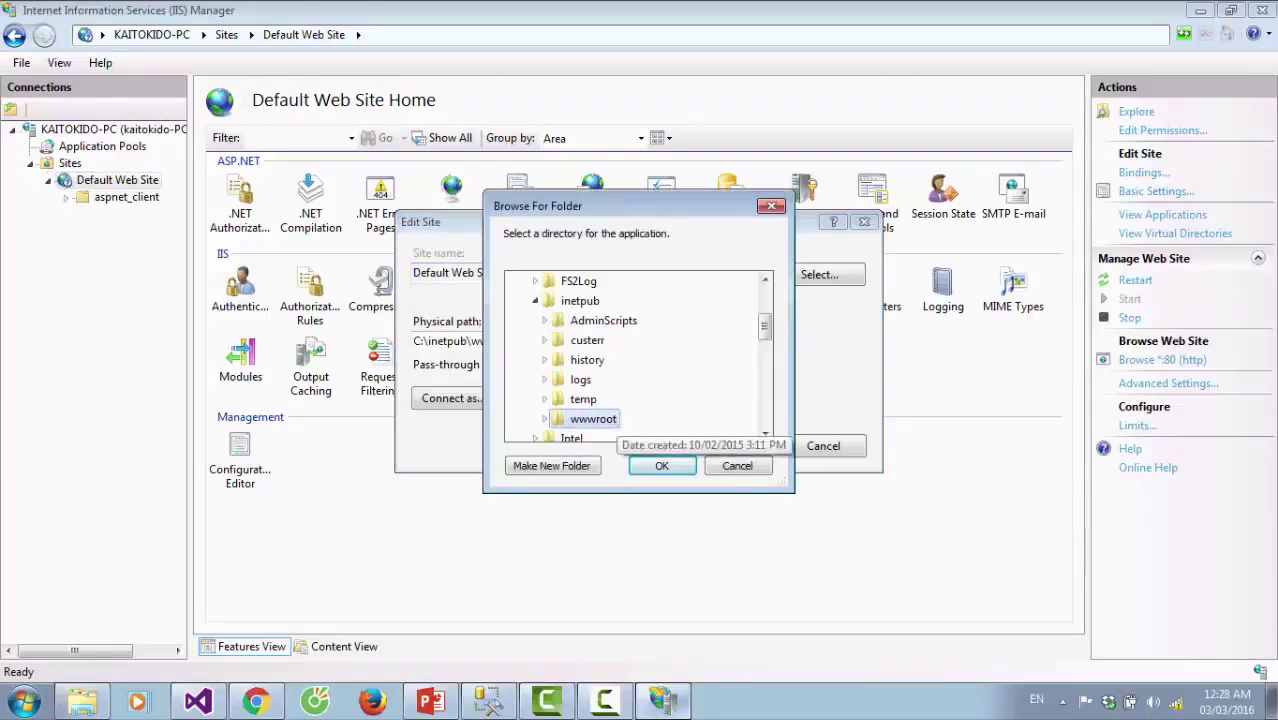
{"action": "left_click", "coordinate": [593, 419]}
{"action": "left_click", "coordinate": [605, 343]}
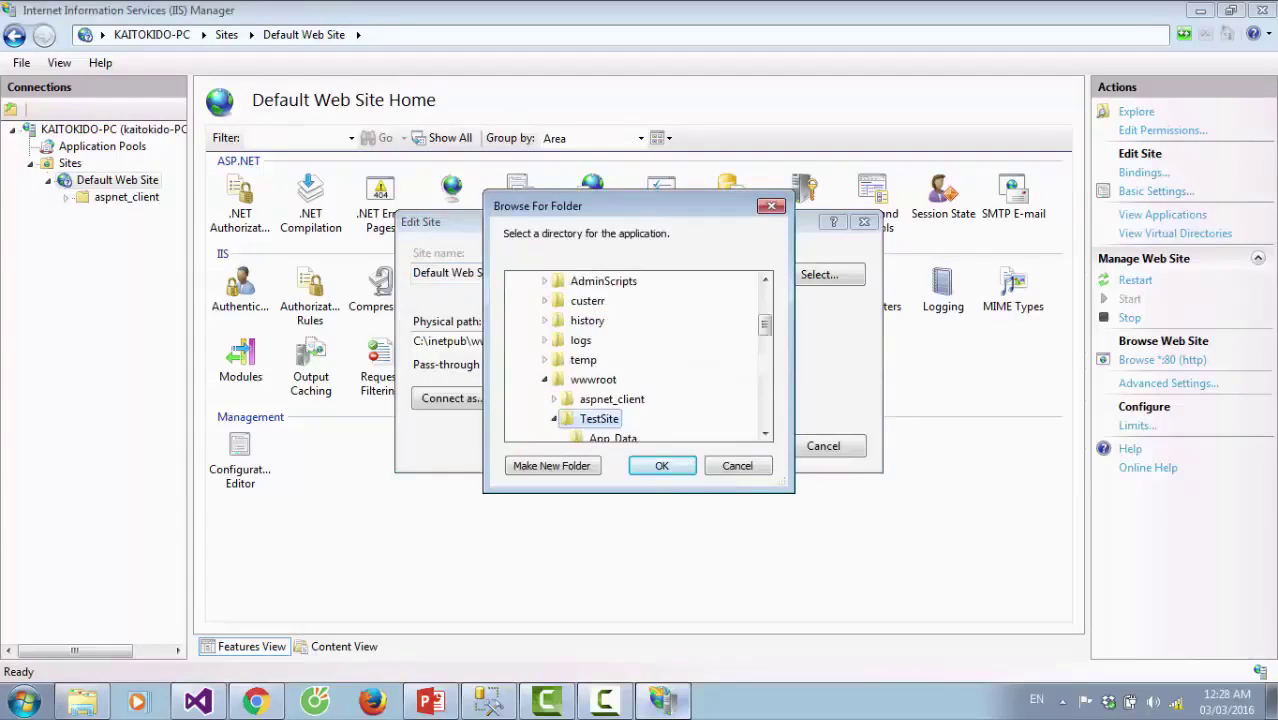
{"action": "left_click", "coordinate": [661, 466]}
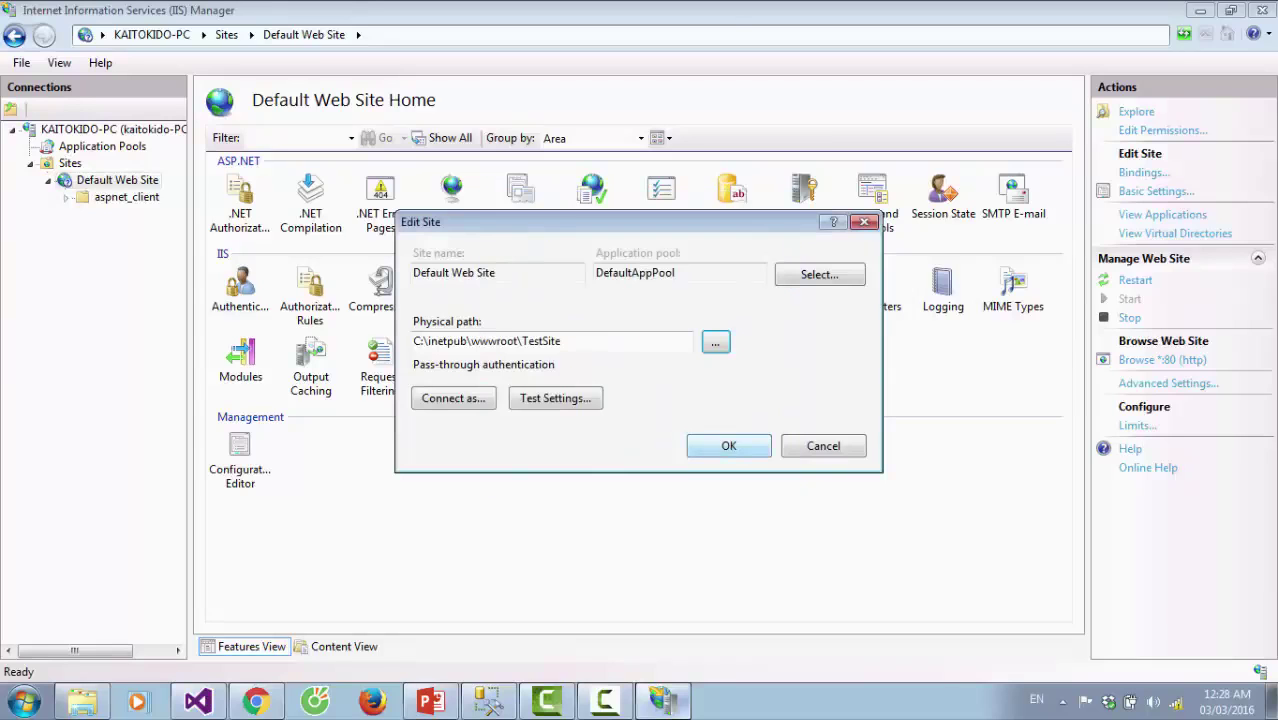
{"action": "key", "text": "Return"}
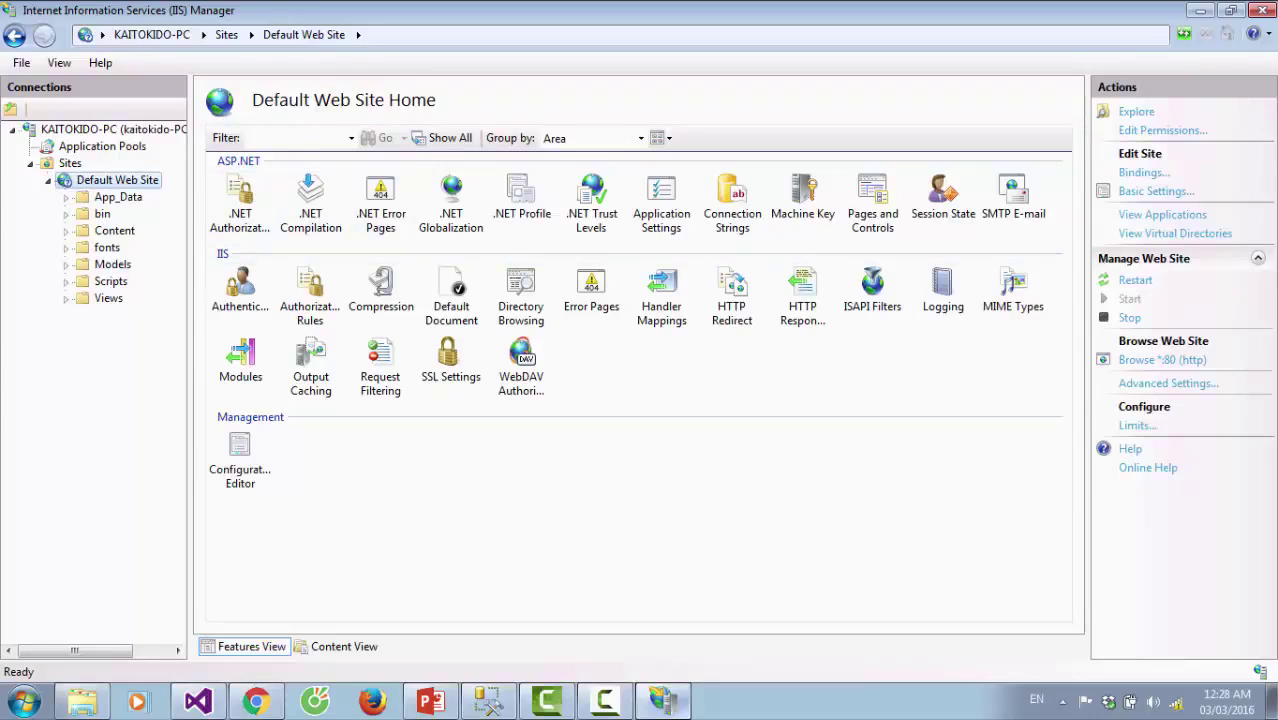
{"action": "left_click", "coordinate": [430, 701]}
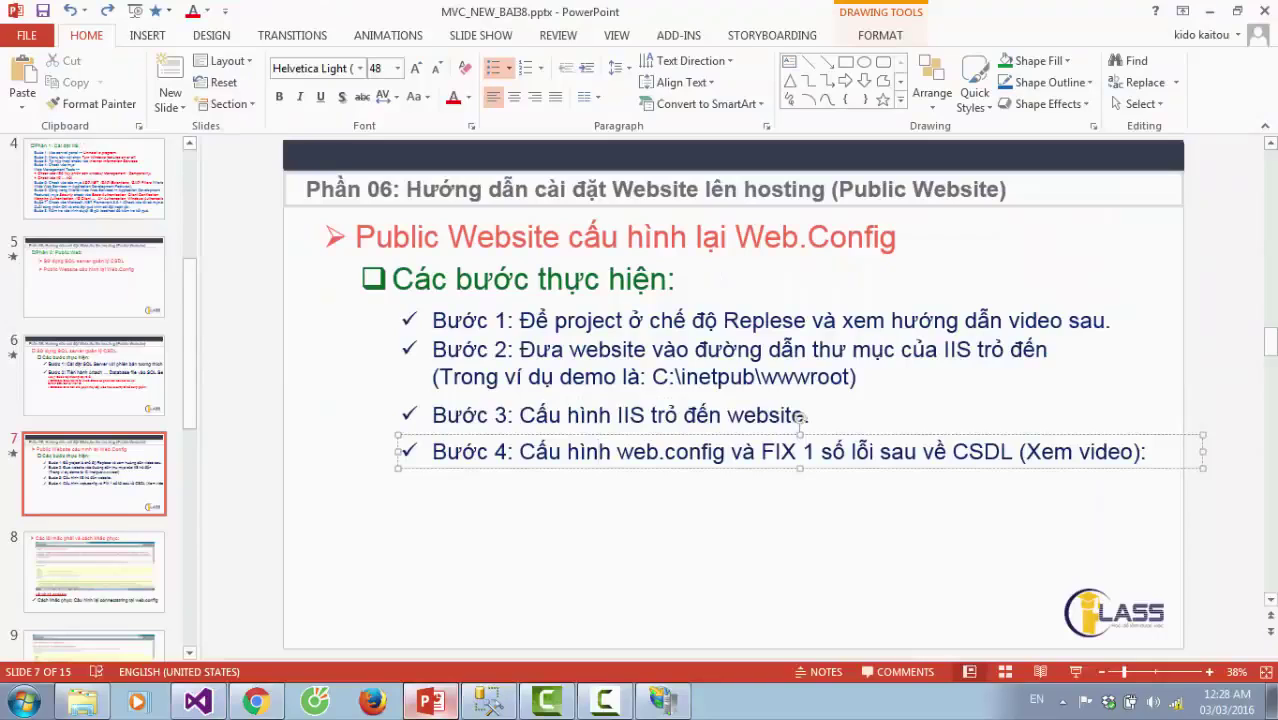
Select the 'Bước 4' line on slide 7 and minimize PowerPoint.
{"action": "key", "text": "ctrl+shift+Right"}
{"action": "key", "text": "ctrl+shift+Right"}
{"action": "key", "text": "ctrl+shift+Right"}
{"action": "key", "text": "ctrl+shift+Right"}
{"action": "key", "text": "ctrl+shift+Right"}
{"action": "key", "text": "ctrl+shift+Right"}
{"action": "key", "text": "ctrl+shift+Right"}
{"action": "key", "text": "ctrl+shift+Right"}
{"action": "key", "text": "ctrl+shift+Right"}
{"action": "key", "text": "ctrl+shift+Right"}
{"action": "key", "text": "ctrl+shift+Right"}
{"action": "key", "text": "ctrl+shift+Right"}
{"action": "key", "text": "ctrl+shift+Right"}
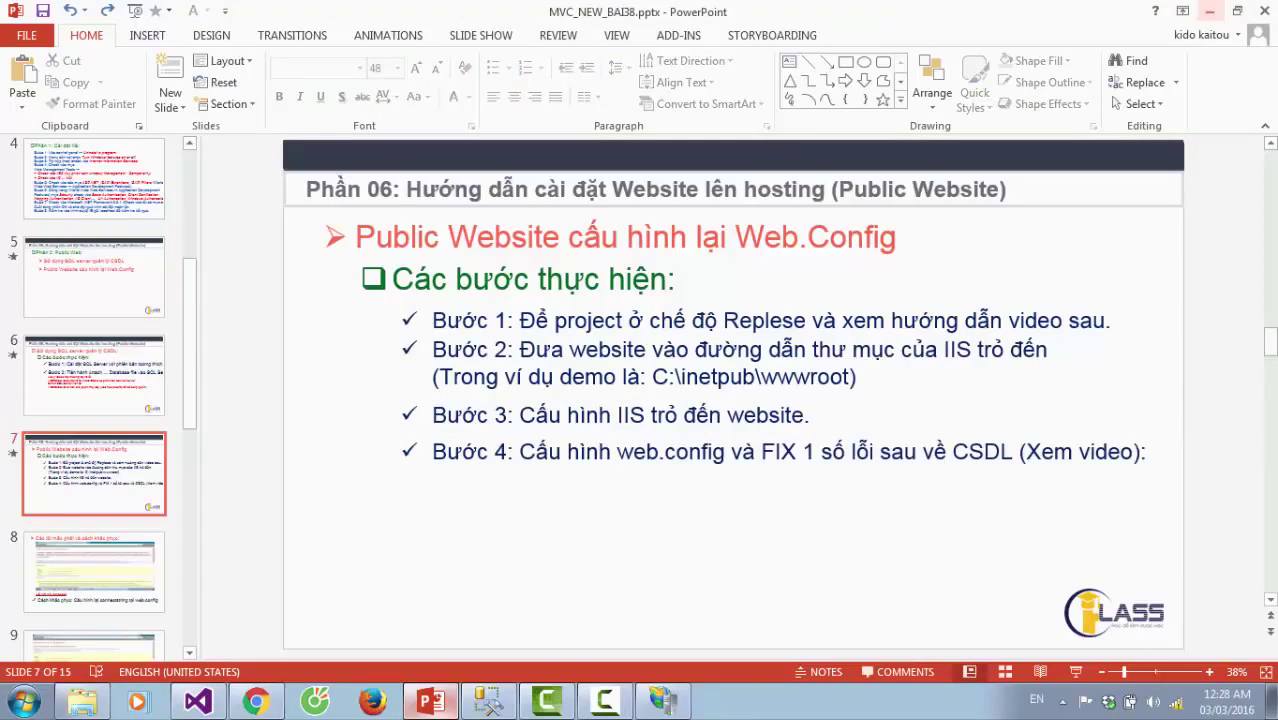
{"action": "left_click", "coordinate": [1210, 11]}
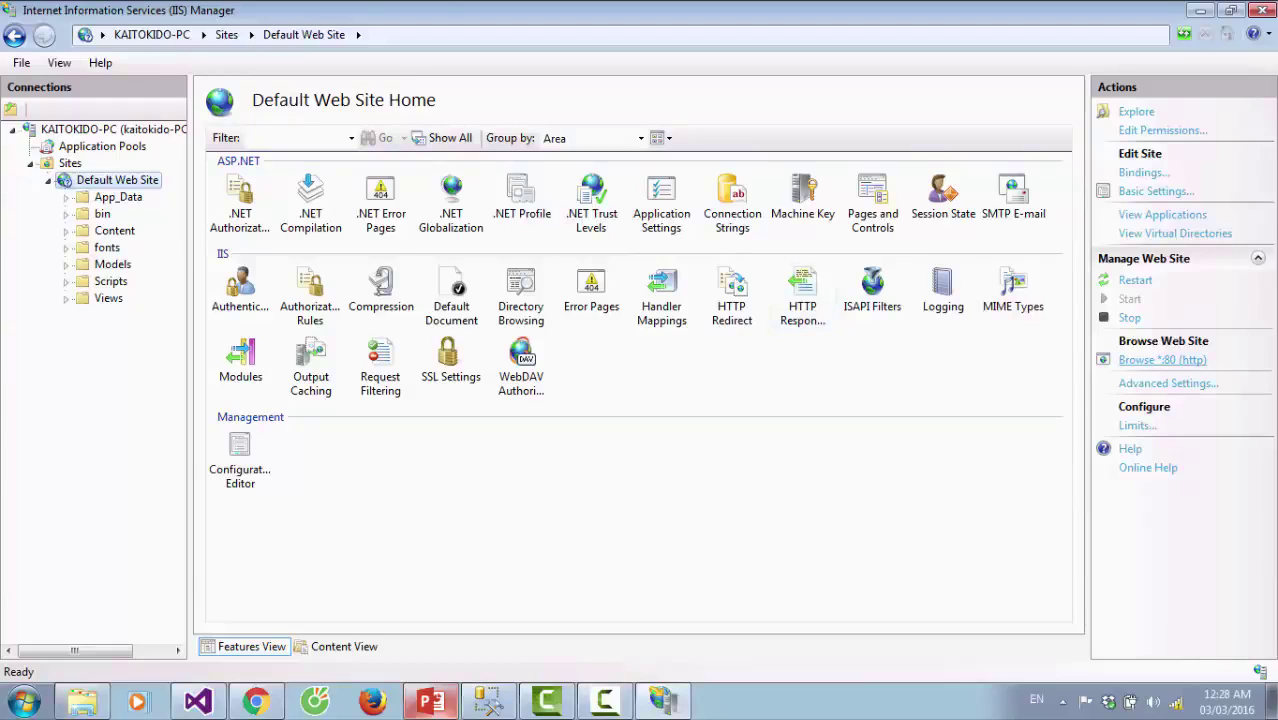
Browse Default Web Site at localhost, check the IIS7 page in Chrome, and return to IIS Manager.
{"action": "left_click", "coordinate": [1162, 360]}
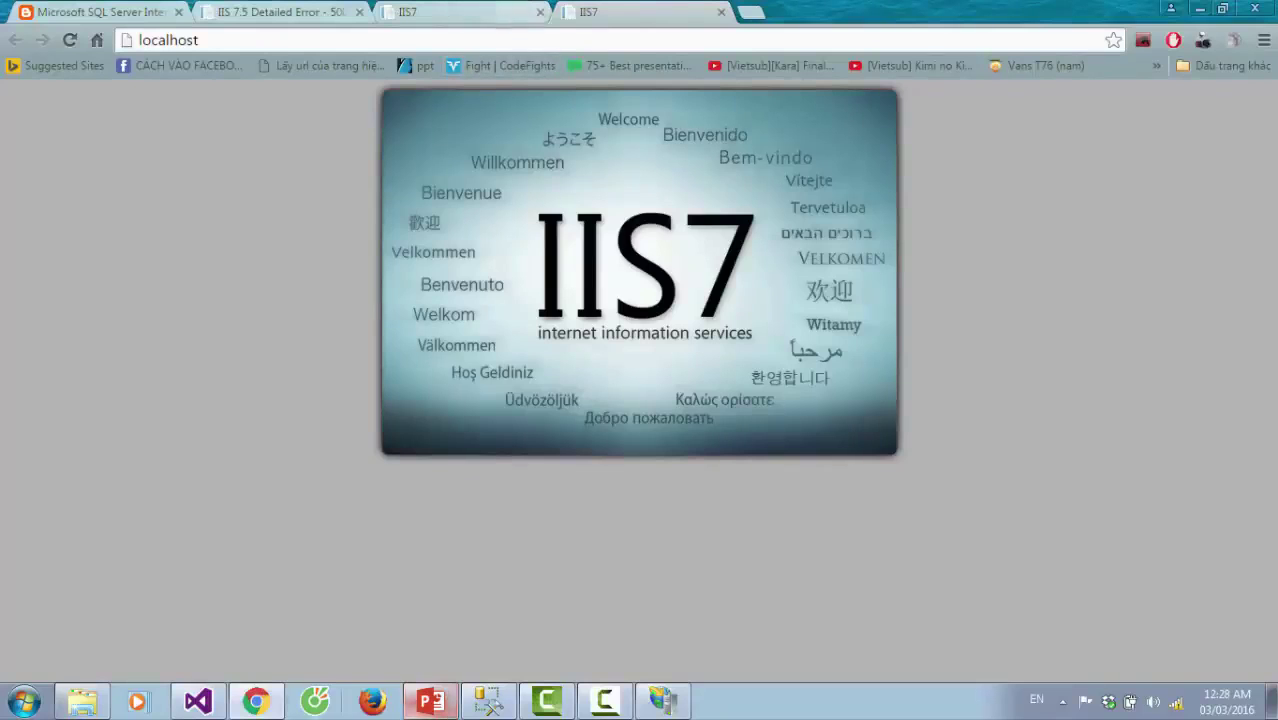
{"action": "left_click", "coordinate": [198, 701]}
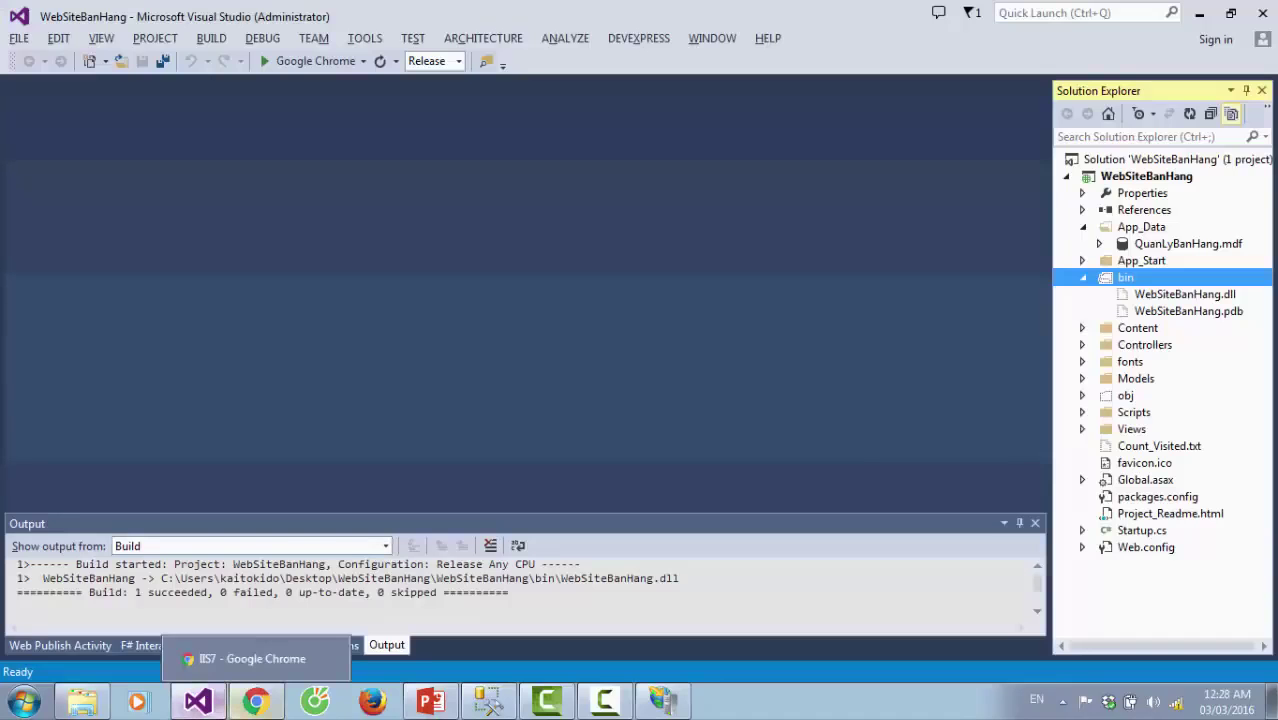
{"action": "left_click", "coordinate": [252, 658]}
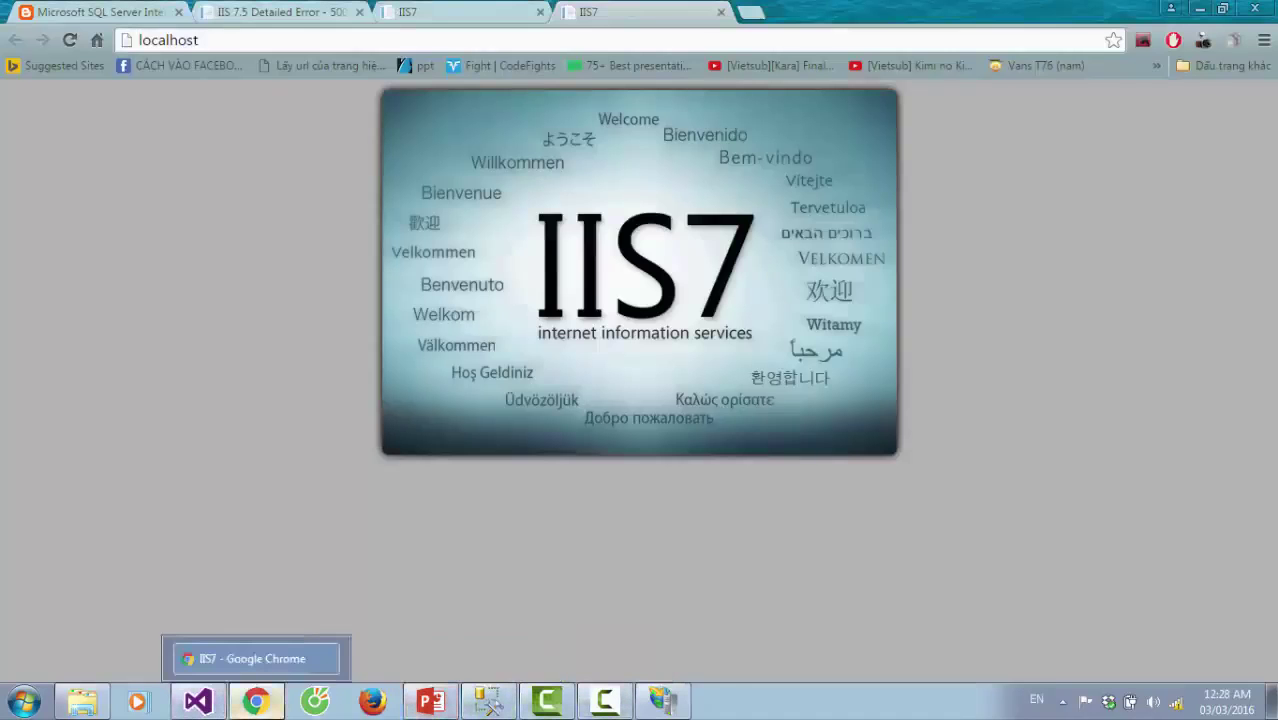
{"action": "mouse_move", "coordinate": [662, 701]}
{"action": "left_click", "coordinate": [660, 658]}
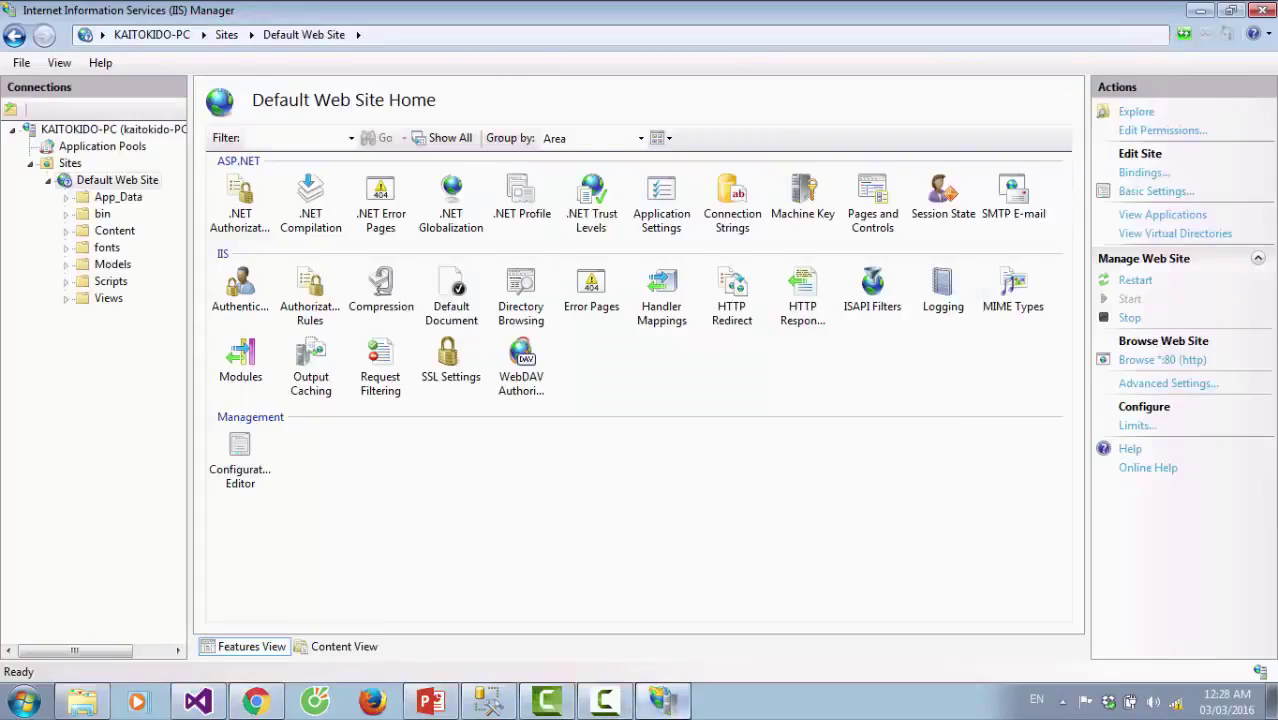
Restart the site, browse localhost again, and close the duplicate IIS7 tab.
{"action": "left_click", "coordinate": [1135, 280]}
{"action": "left_click", "coordinate": [1160, 360]}
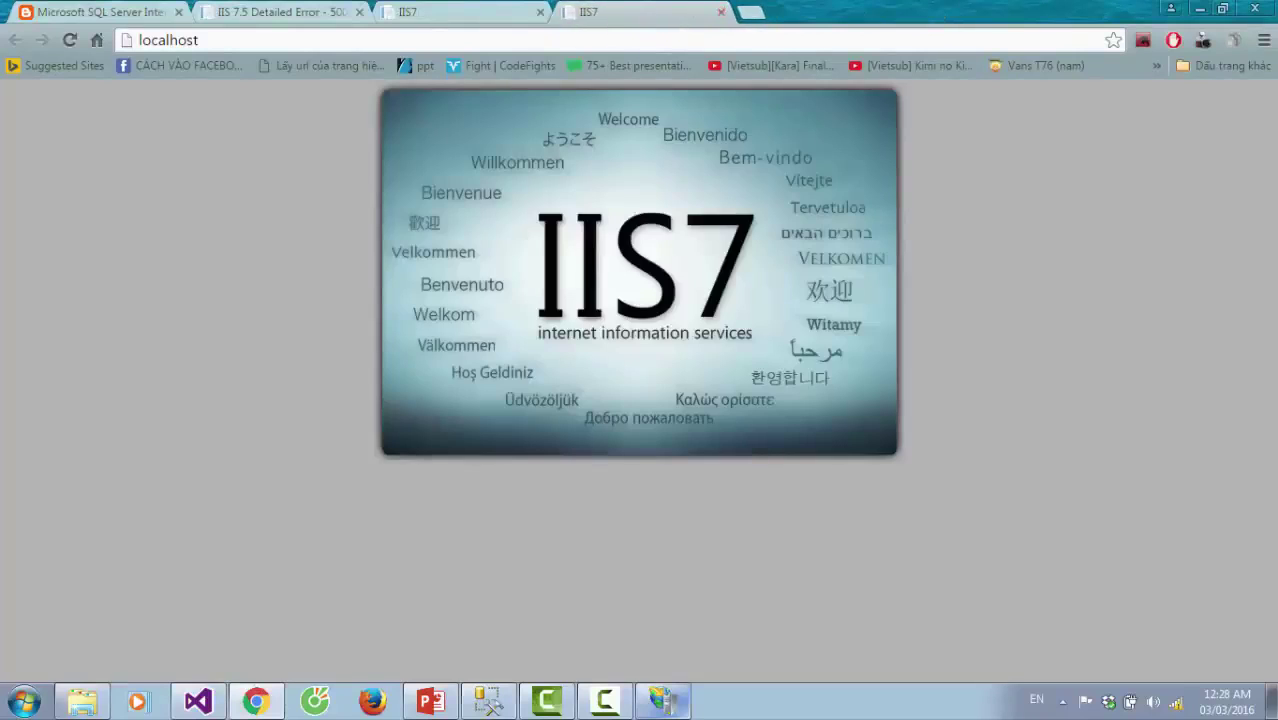
{"action": "left_click", "coordinate": [540, 12]}
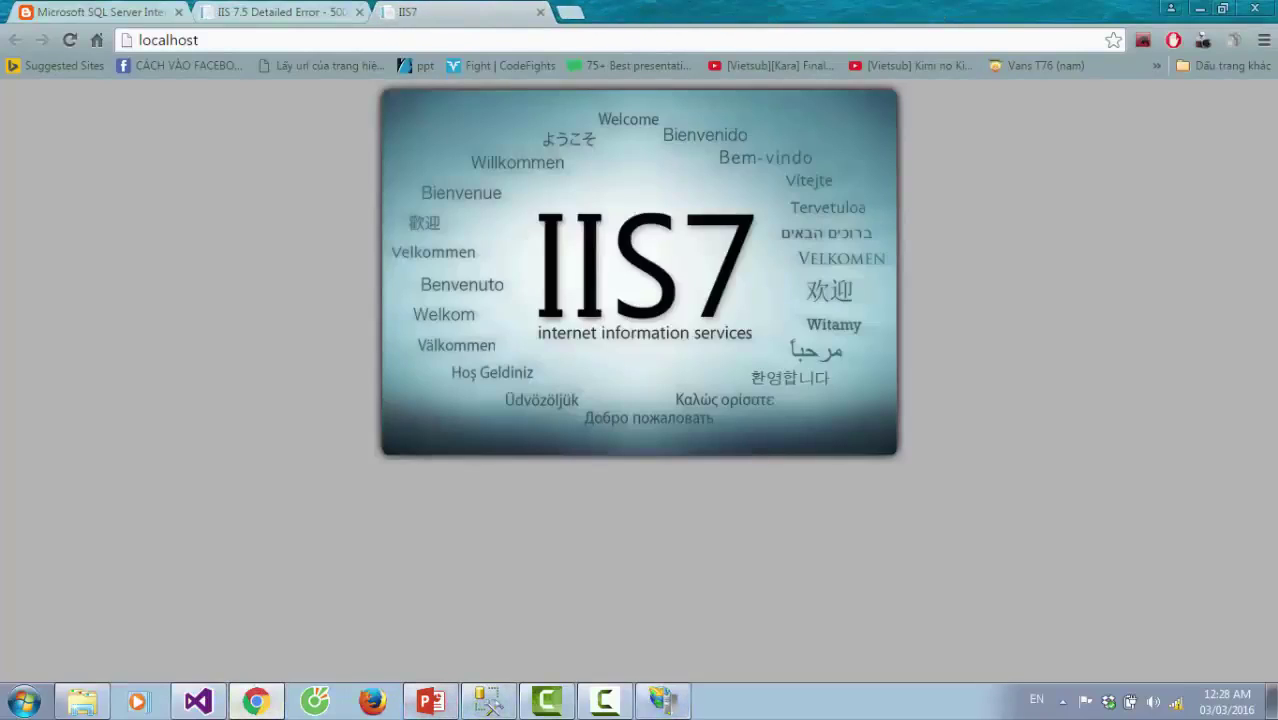
{"action": "left_click", "coordinate": [198, 701]}
{"action": "left_click", "coordinate": [198, 701]}
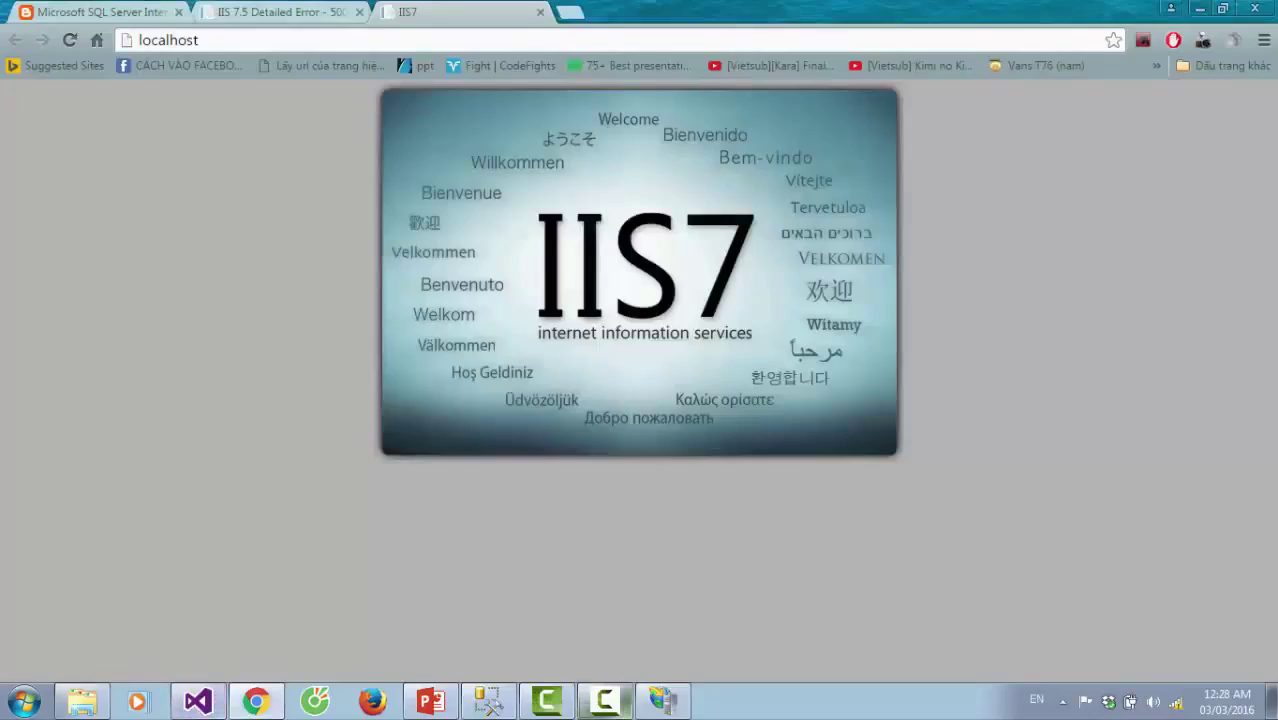
{"action": "left_click", "coordinate": [661, 701]}
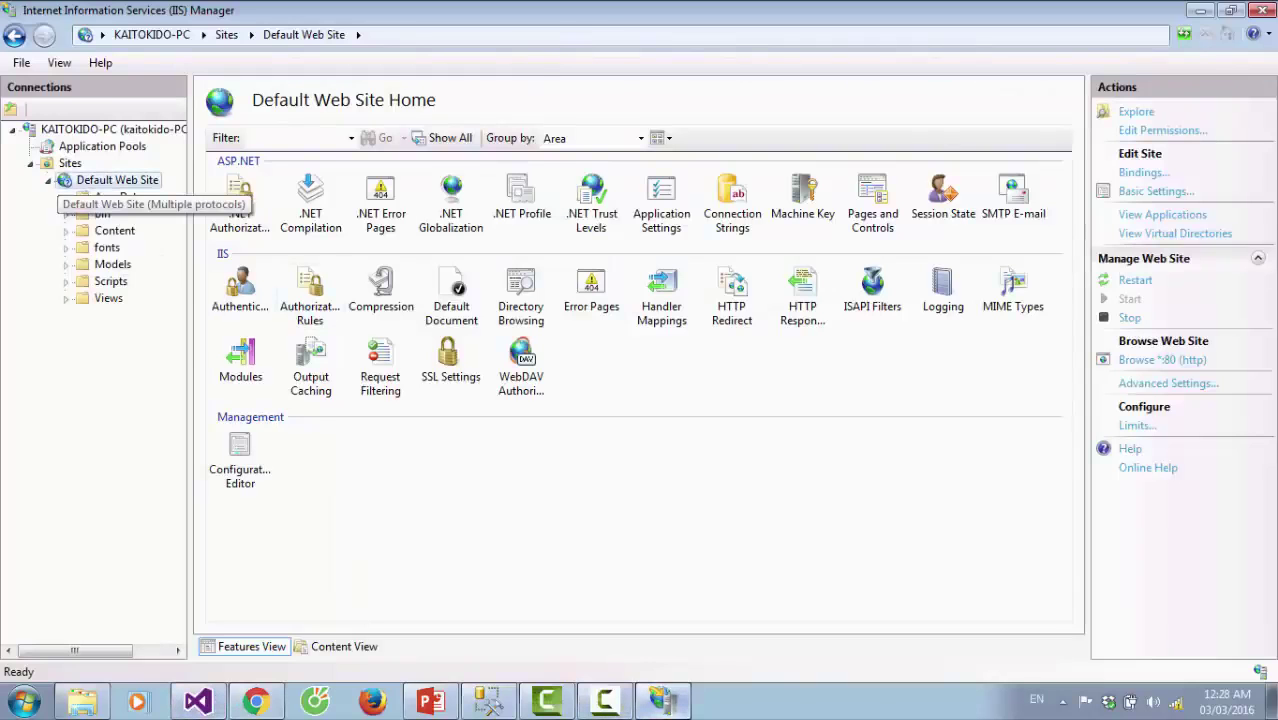
Stop and start the site, browse localhost once more, and close the extra tab.
{"action": "right_click", "coordinate": [118, 182]}
{"action": "key", "text": "Escape"}
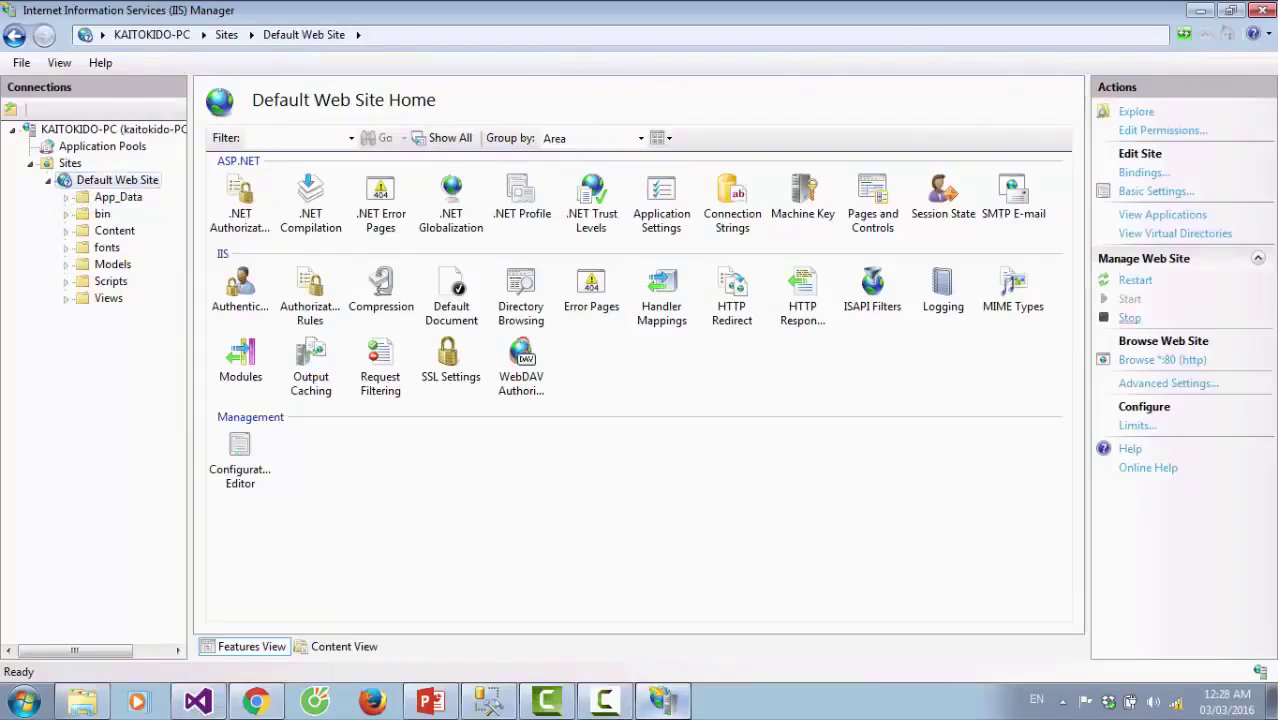
{"action": "left_click", "coordinate": [1129, 317]}
{"action": "left_click", "coordinate": [1129, 299]}
{"action": "left_click", "coordinate": [1162, 360]}
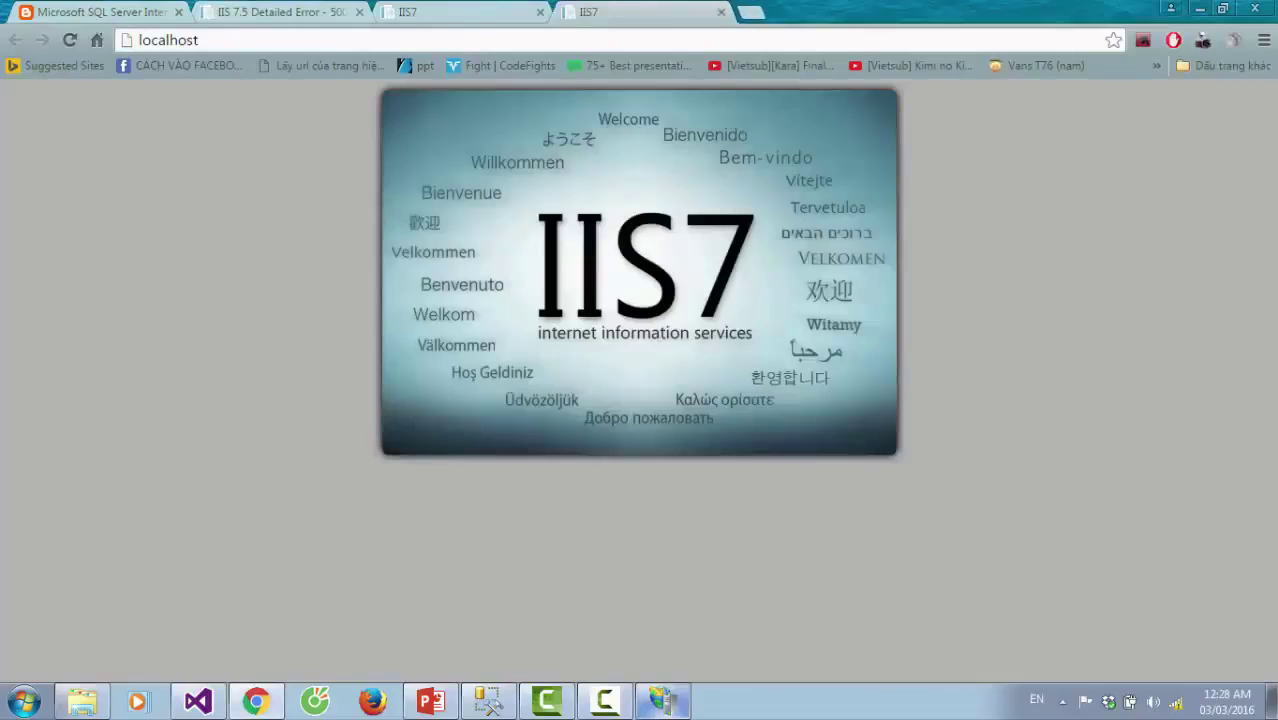
{"action": "key", "text": "ctrl+w"}
{"action": "key", "text": "alt+Tab"}
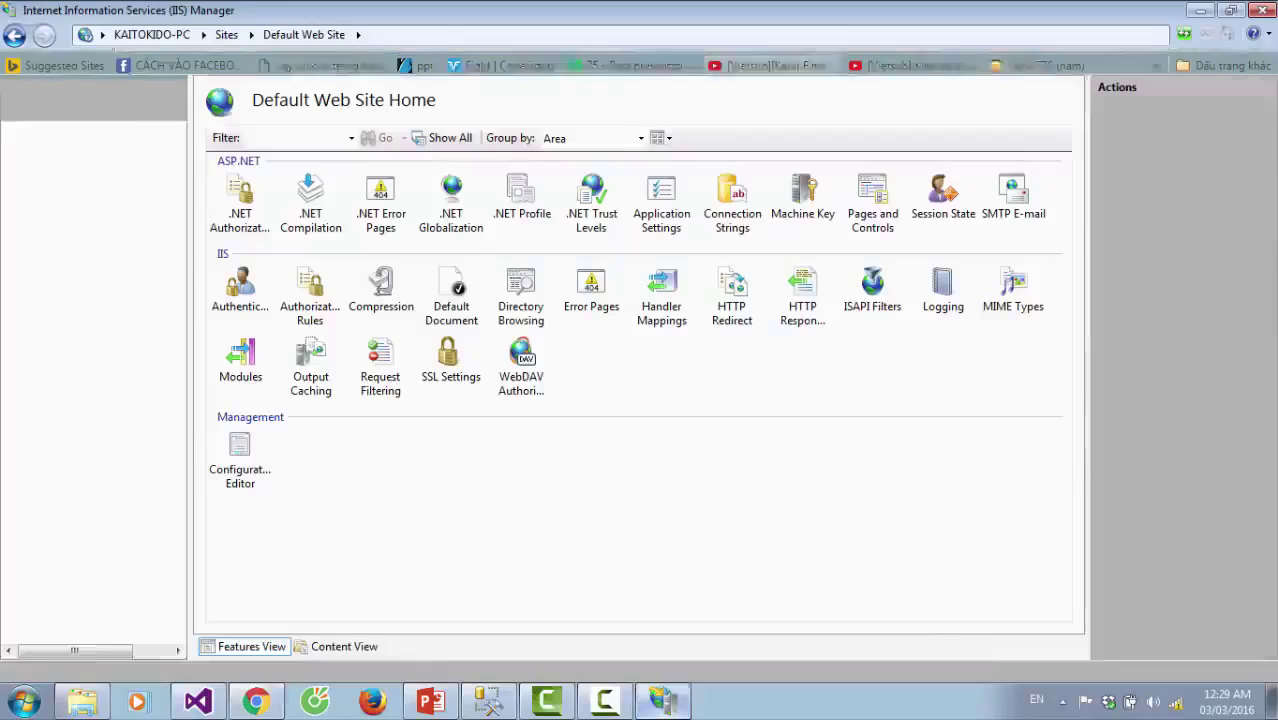
Reconfirm C:\inetpub\wwwroot\TestSite as Default Web Site's path, browse localhost, and close the IIS7 tab.
{"action": "right_click", "coordinate": [145, 181]}
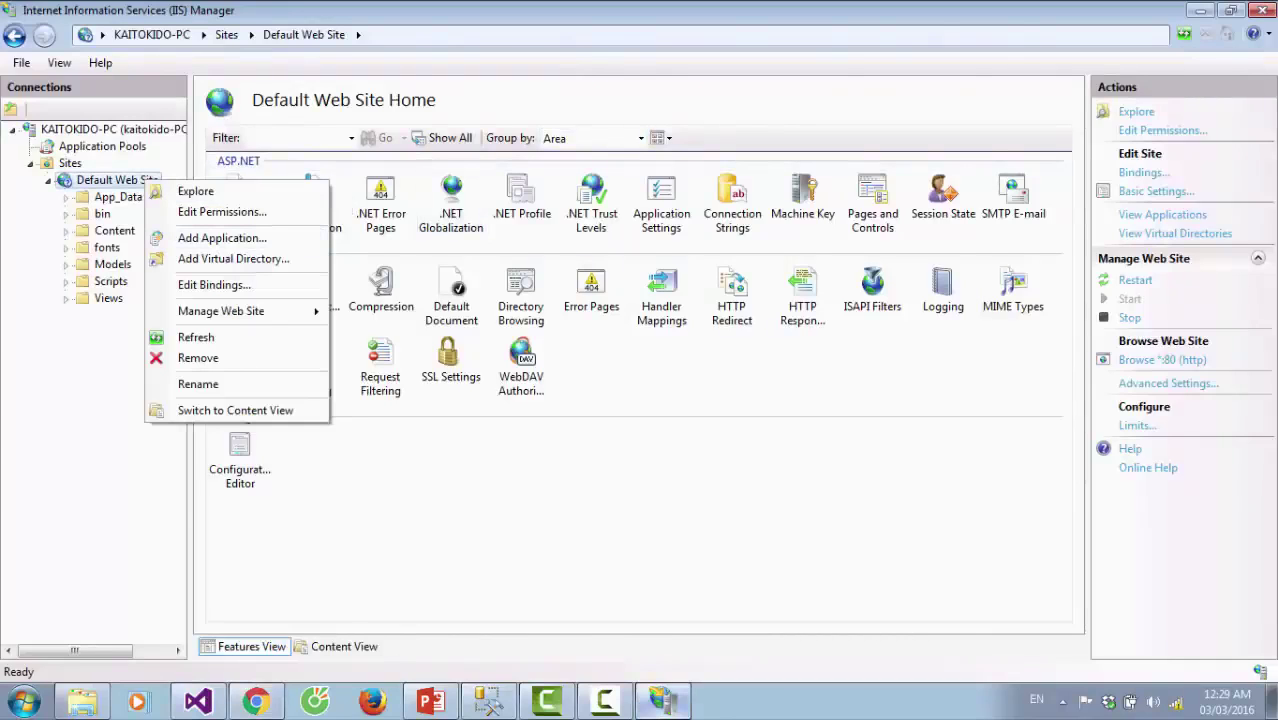
{"action": "key", "text": "Escape"}
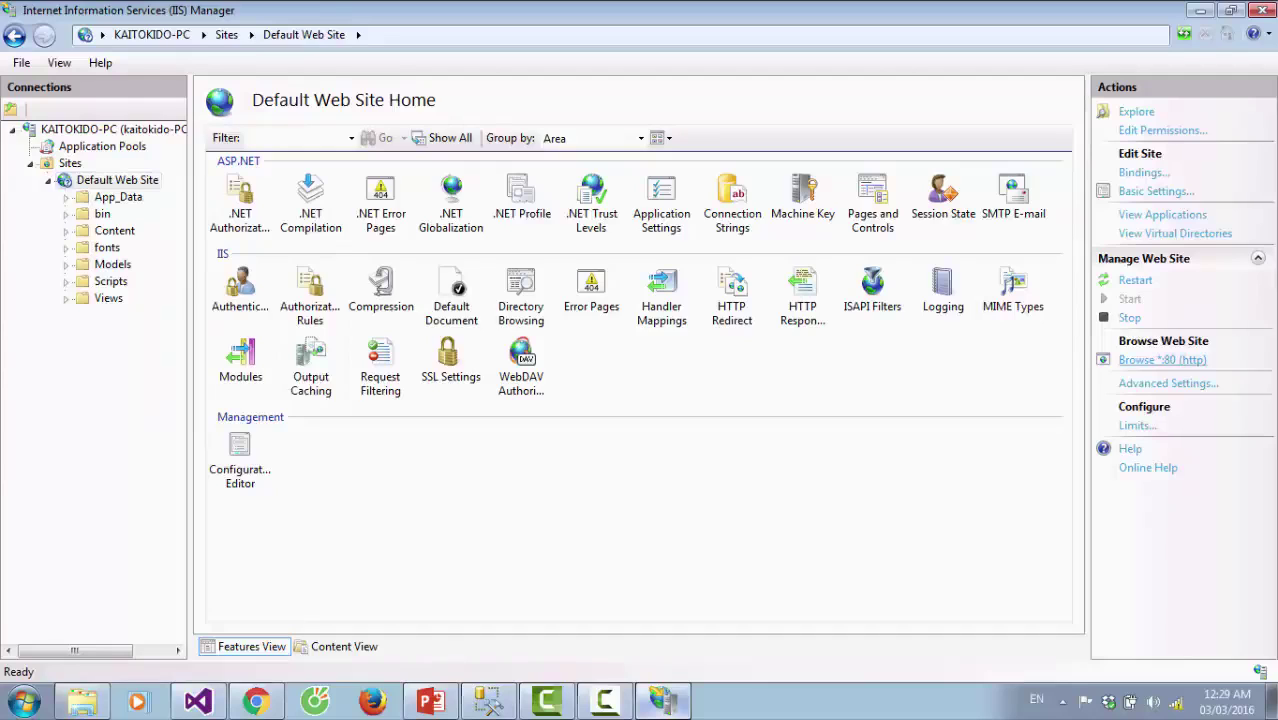
{"action": "right_click", "coordinate": [110, 182]}
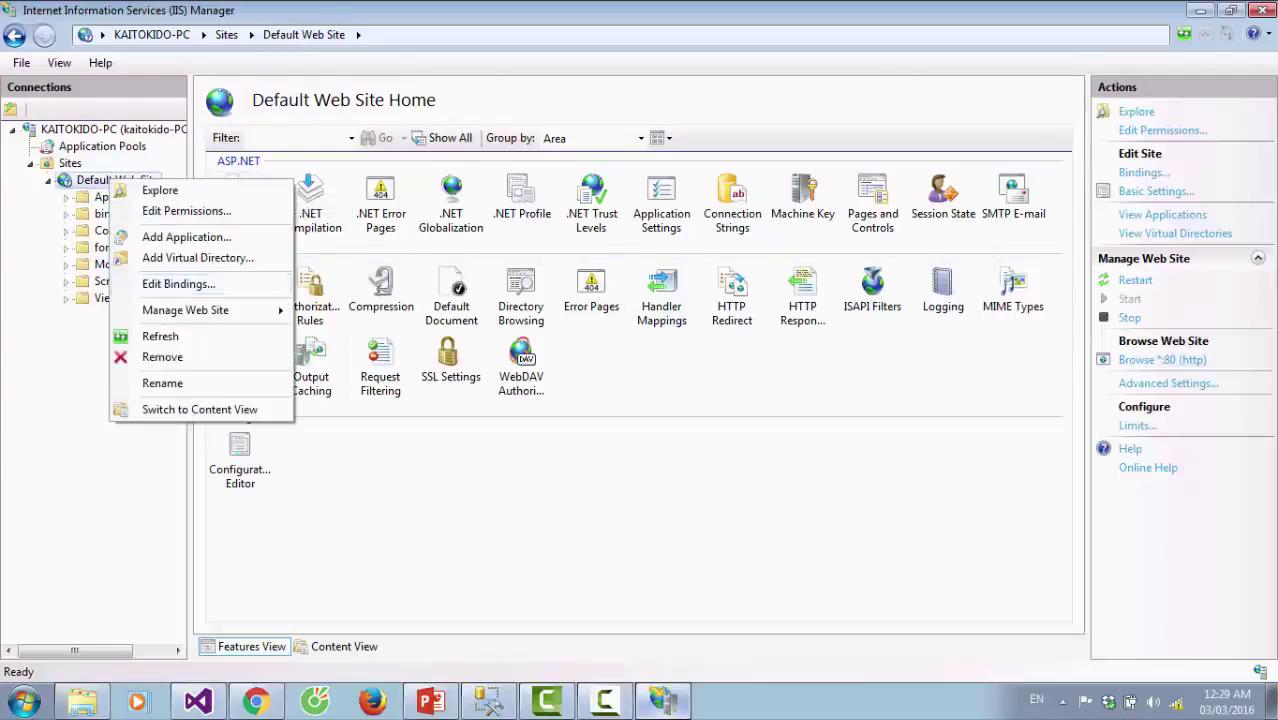
{"action": "key", "text": "Escape"}
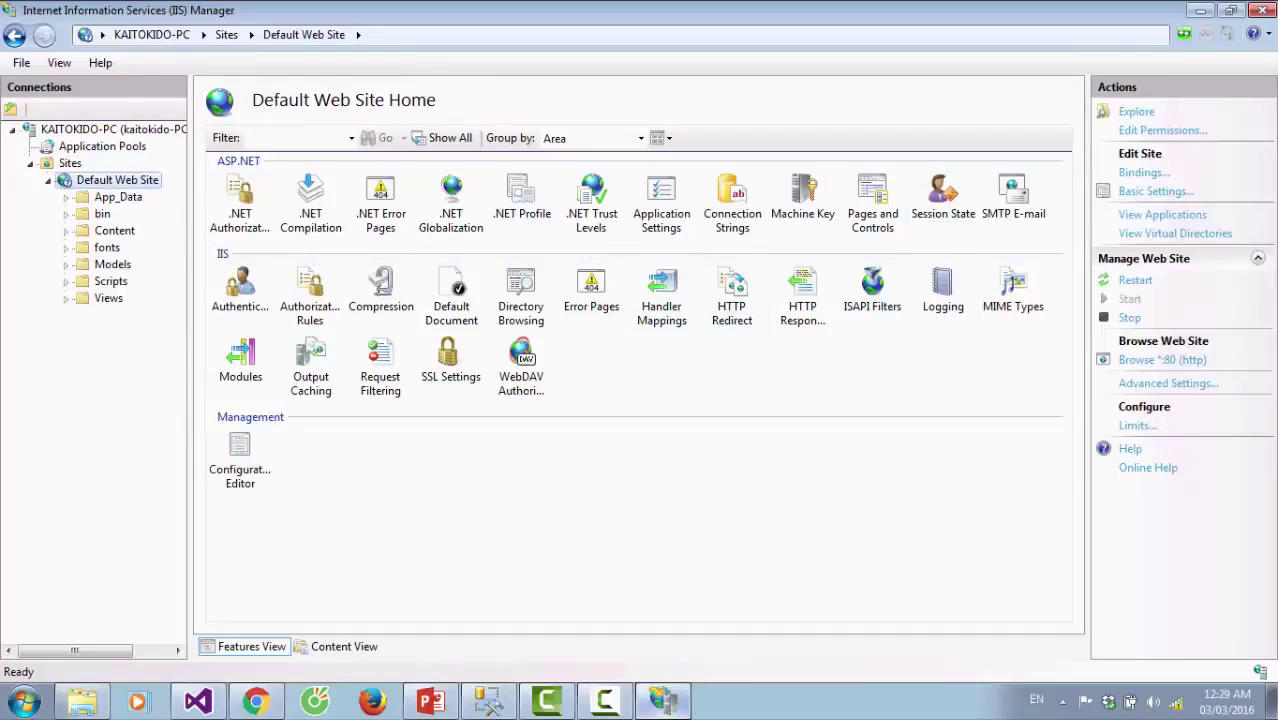
{"action": "left_click", "coordinate": [1155, 191]}
{"action": "left_click", "coordinate": [713, 340]}
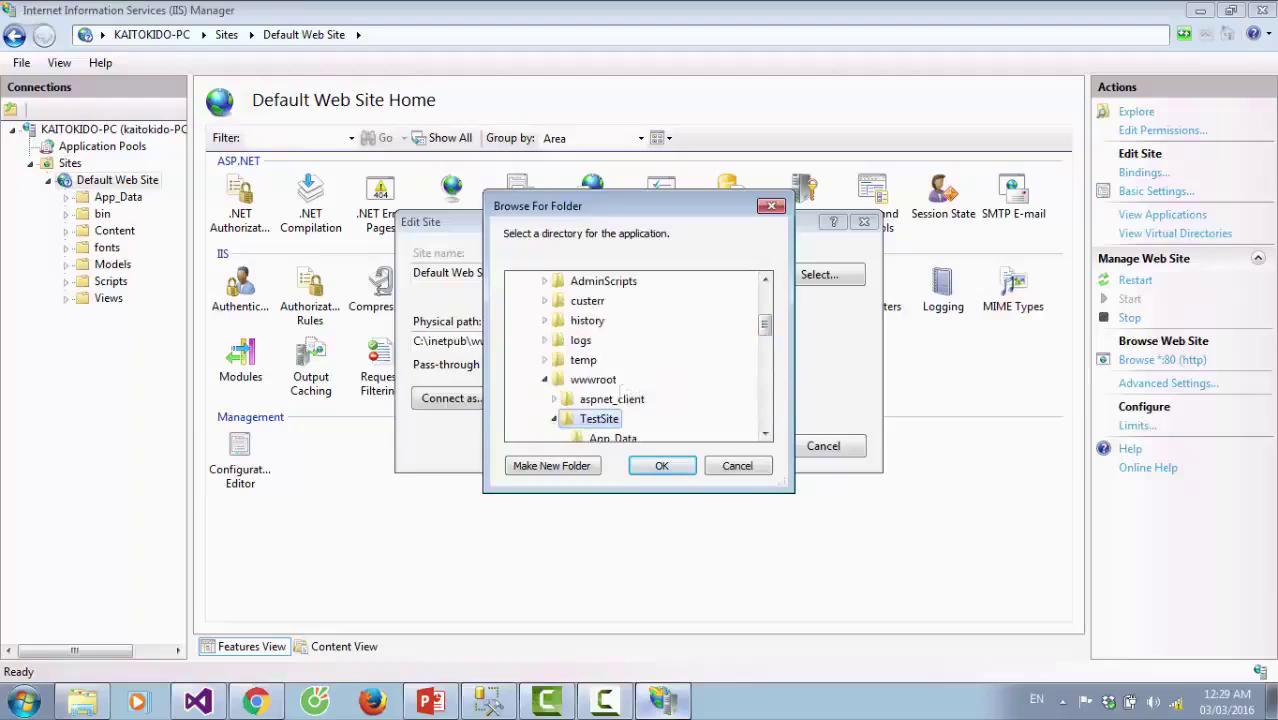
{"action": "left_click", "coordinate": [661, 465]}
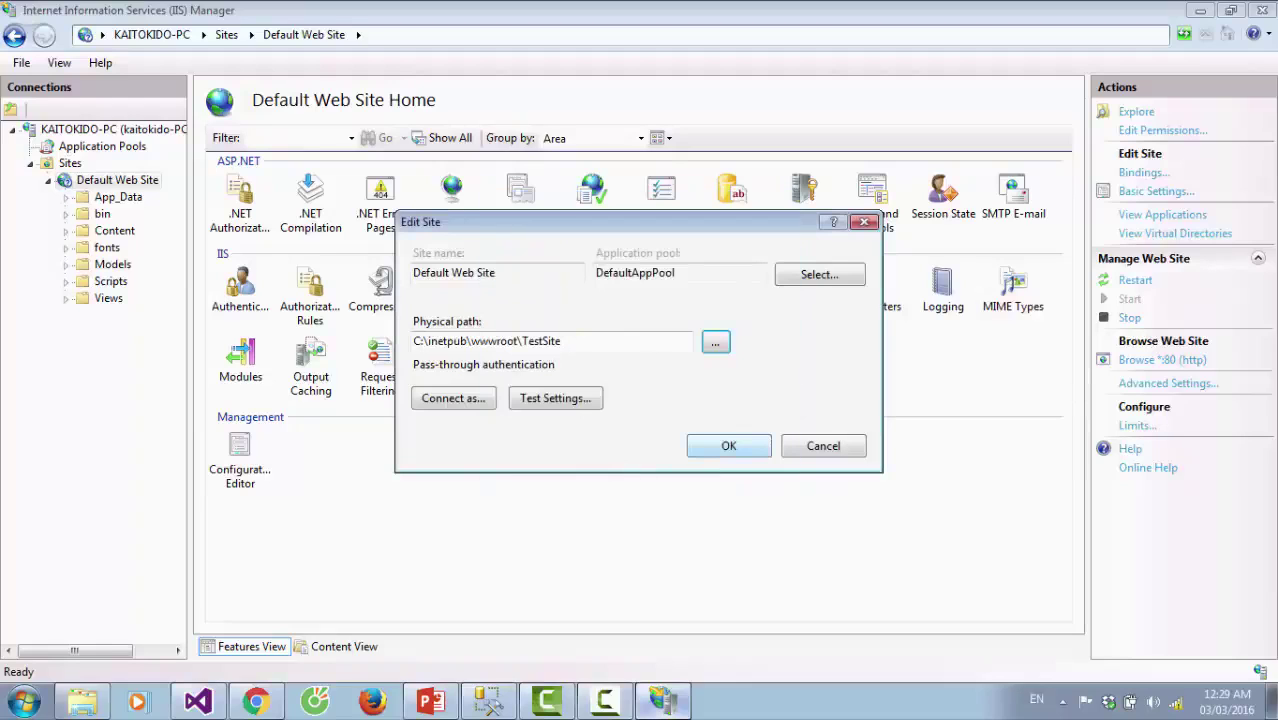
{"action": "key", "text": "Return"}
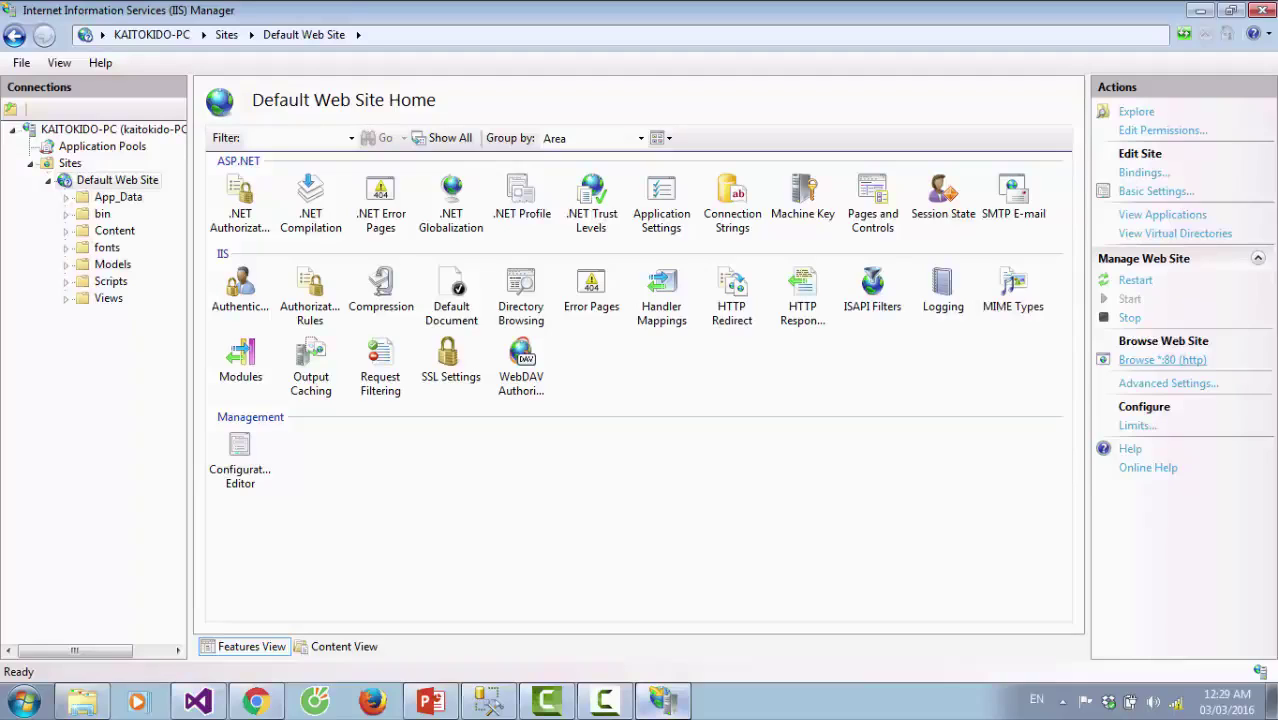
{"action": "left_click", "coordinate": [1162, 360]}
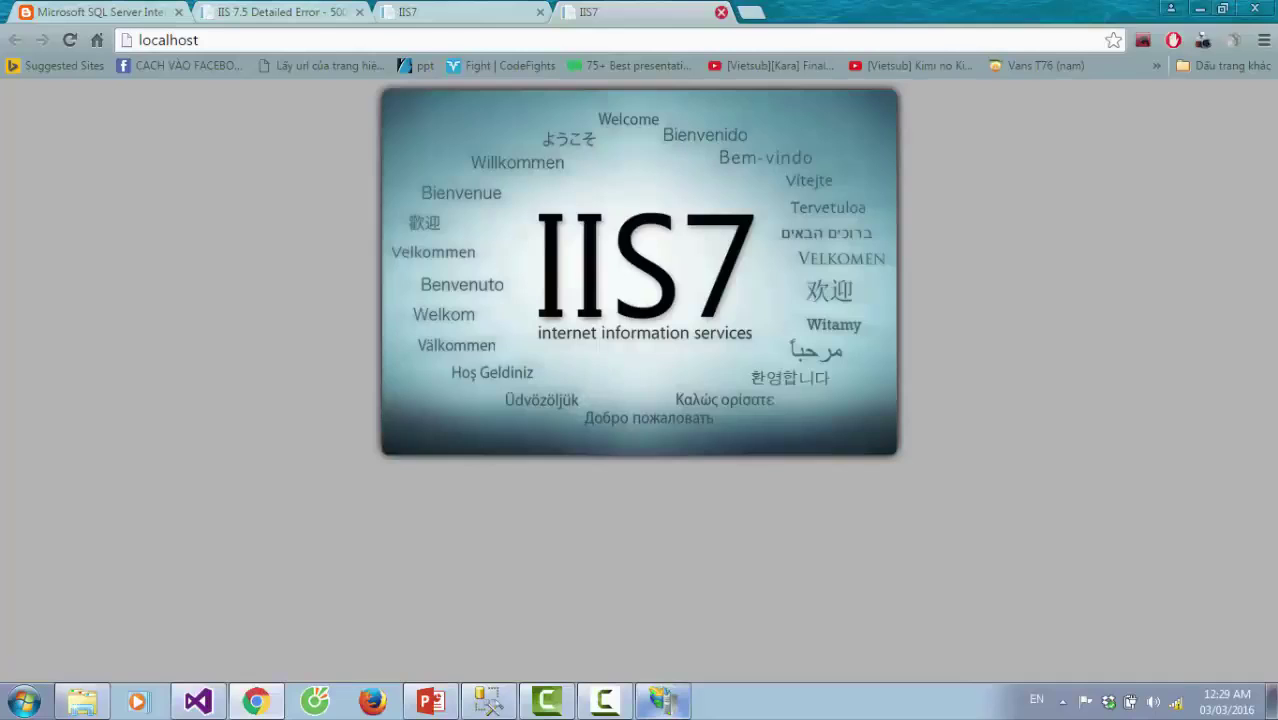
{"action": "left_click", "coordinate": [721, 12]}
Review Default Web Site's http port 80 and net.tcp bindings without changes, then request its removal.
{"action": "key", "text": "alt+Tab"}
{"action": "right_click", "coordinate": [116, 180]}
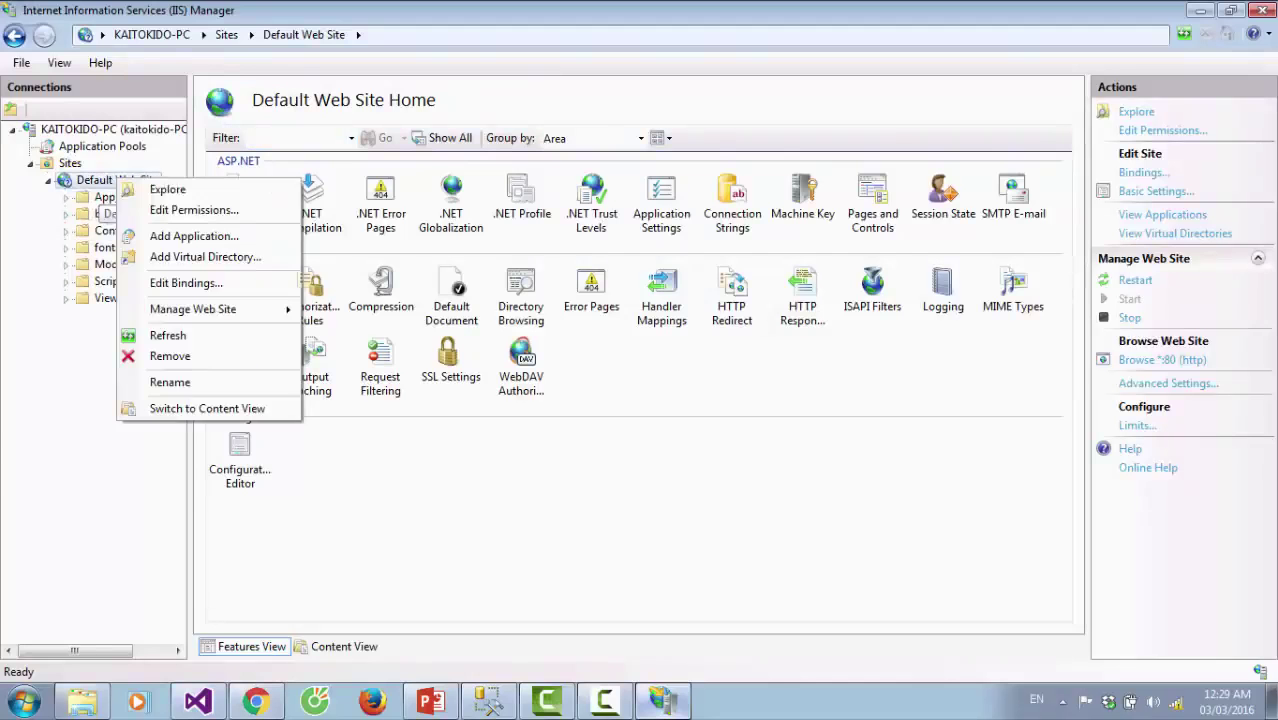
{"action": "left_click", "coordinate": [186, 283]}
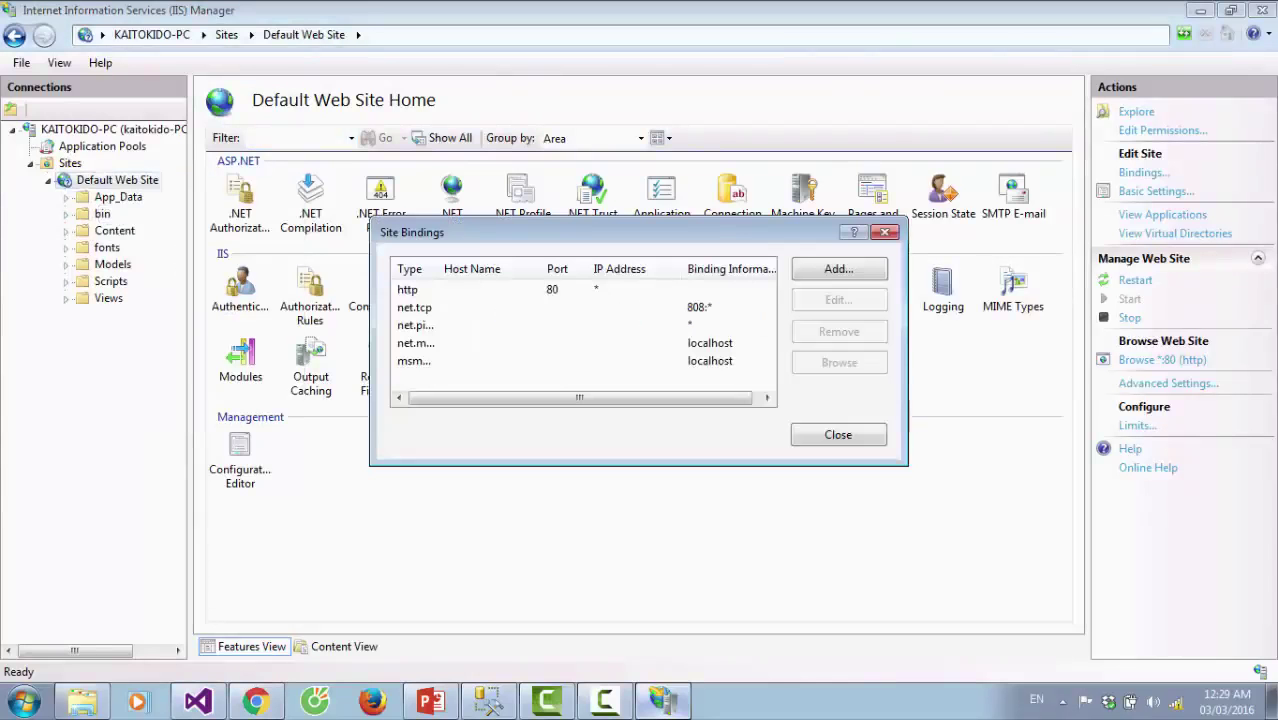
{"action": "left_click", "coordinate": [408, 289]}
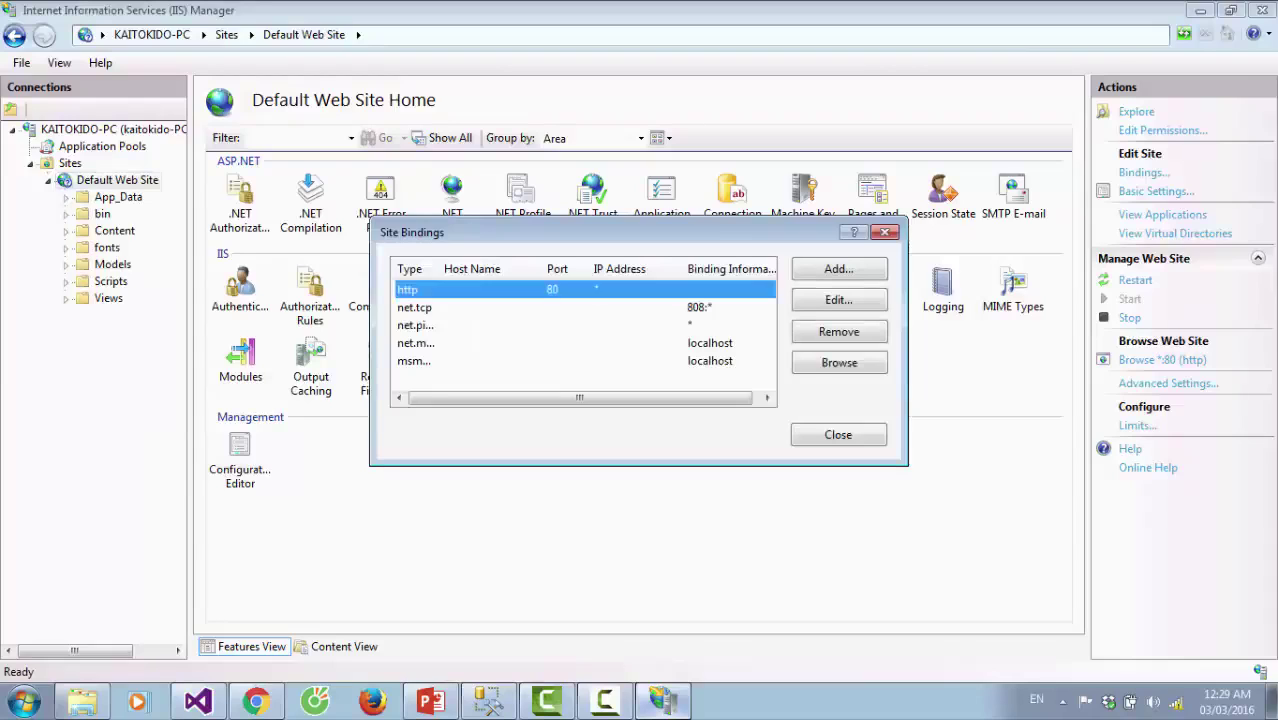
{"action": "left_click", "coordinate": [414, 307]}
{"action": "left_click", "coordinate": [408, 289]}
{"action": "left_click", "coordinate": [414, 307]}
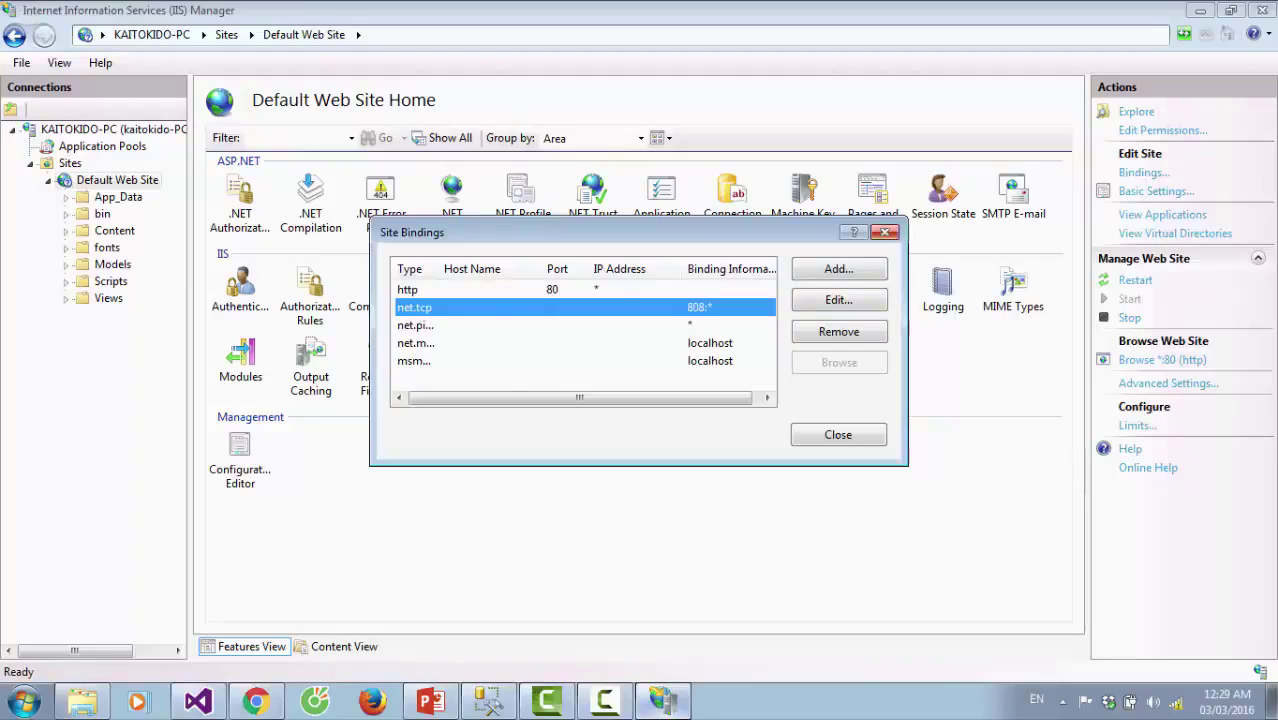
{"action": "left_click", "coordinate": [884, 232]}
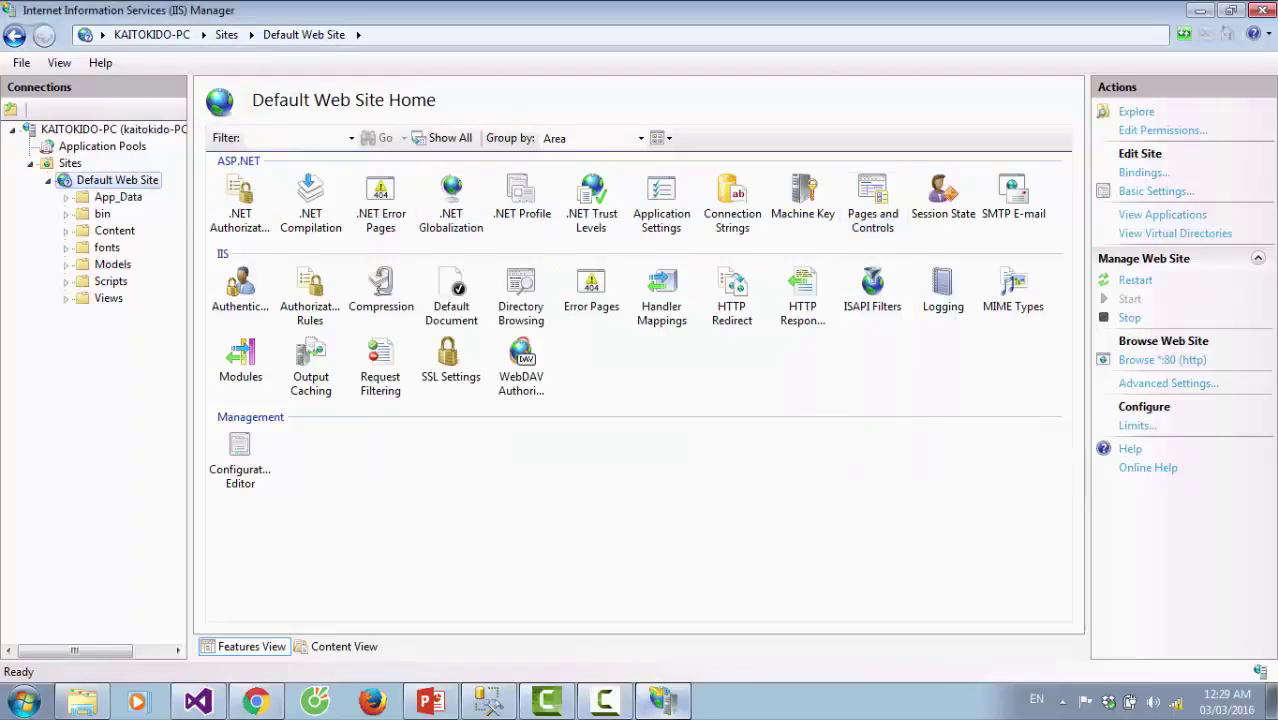
{"action": "key", "text": "Delete"}
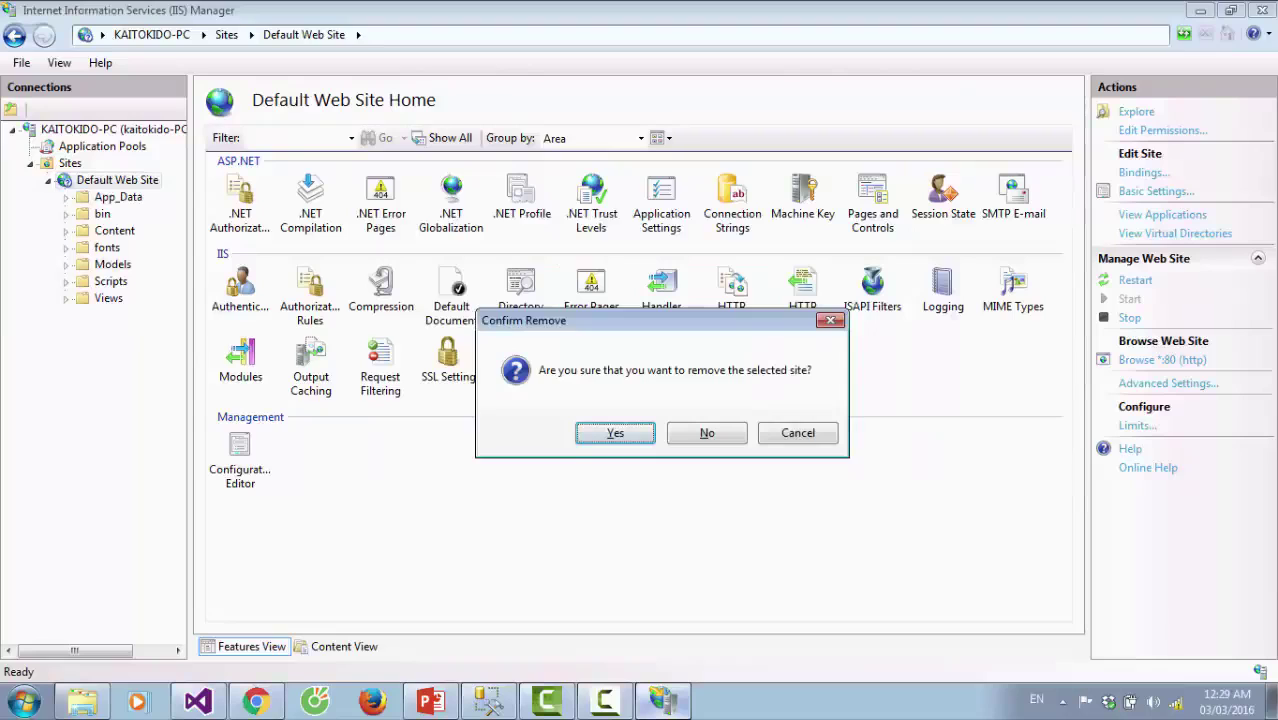
Remove Default Web Site and start a new site named 'TestSite'.
{"action": "key", "text": "Escape"}
{"action": "right_click", "coordinate": [70, 163]}
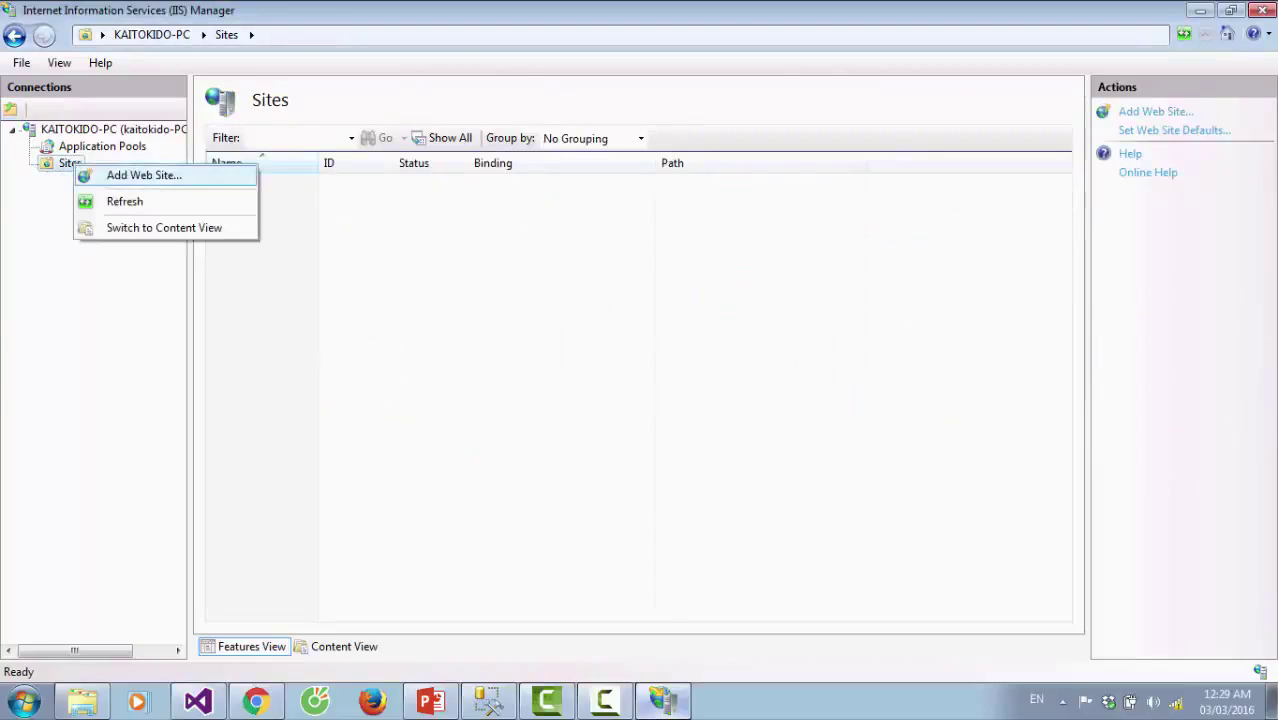
{"action": "left_click", "coordinate": [135, 174]}
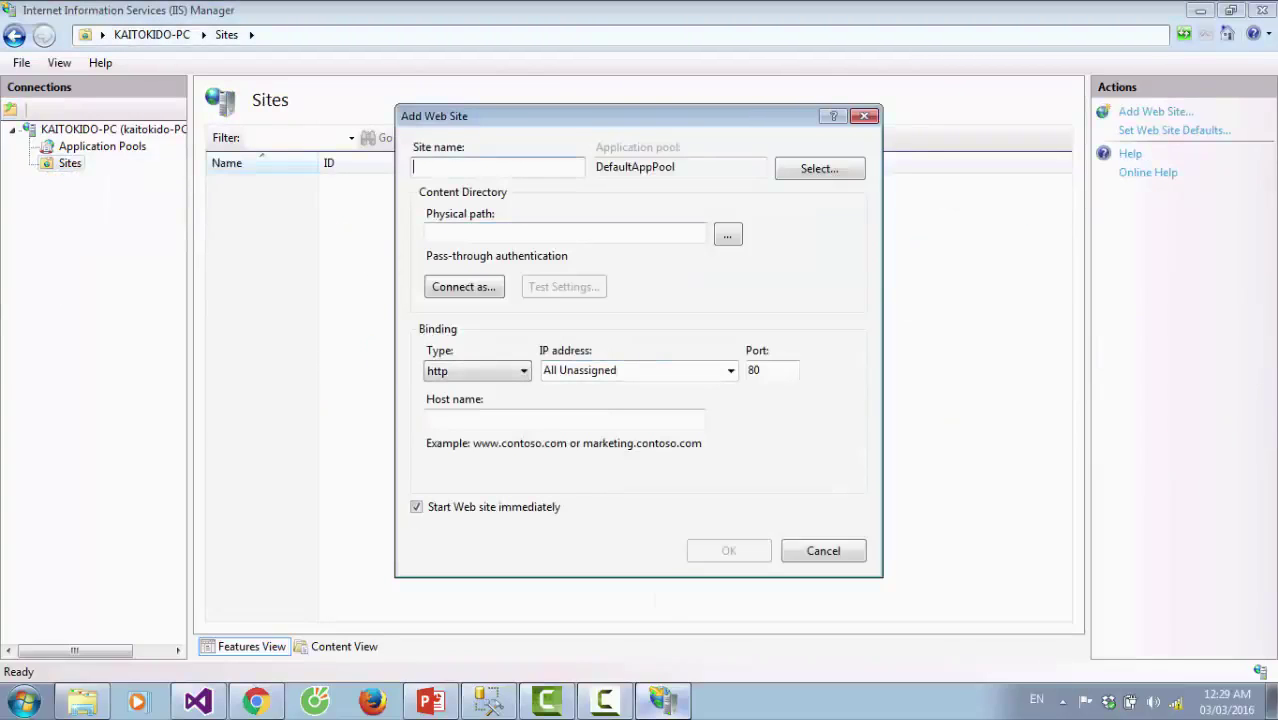
{"action": "type", "text": "t"}
{"action": "key", "text": "BackSpace"}
{"action": "type", "text": "TestSite"}
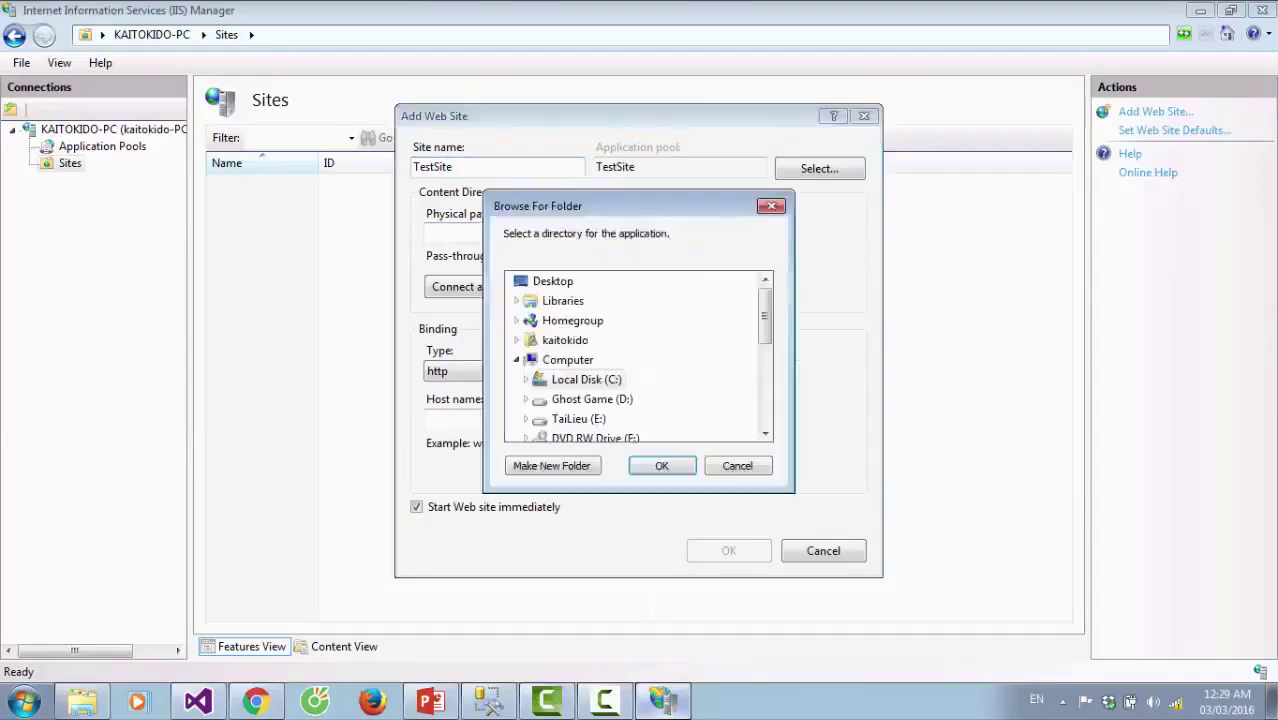
Point TestSite at C:\inetpub\wwwroot\TestSite and create the site.
{"action": "left_click", "coordinate": [727, 234]}
{"action": "double_click", "coordinate": [586, 379]}
{"action": "scroll", "coordinate": [600, 400], "scroll_direction": "down", "scroll_amount": 3}
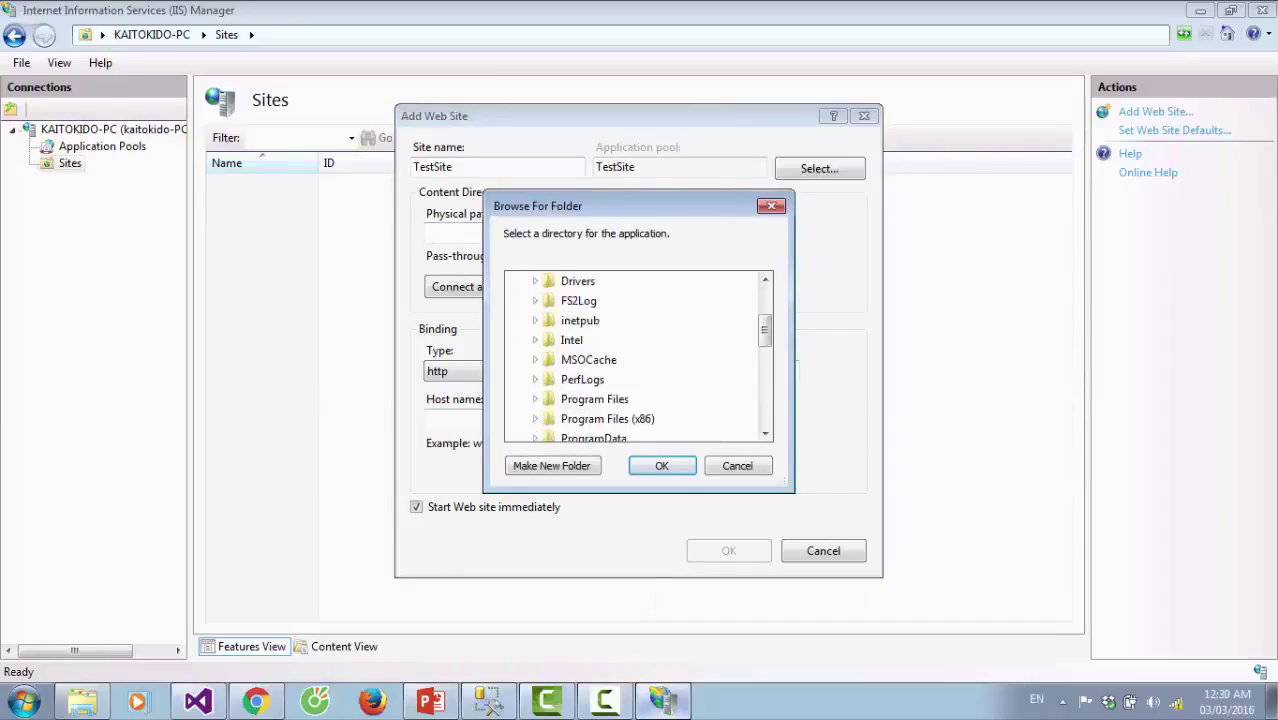
{"action": "scroll", "coordinate": [600, 400], "scroll_direction": "up", "scroll_amount": 1}
{"action": "scroll", "coordinate": [600, 355], "scroll_direction": "up", "scroll_amount": 2}
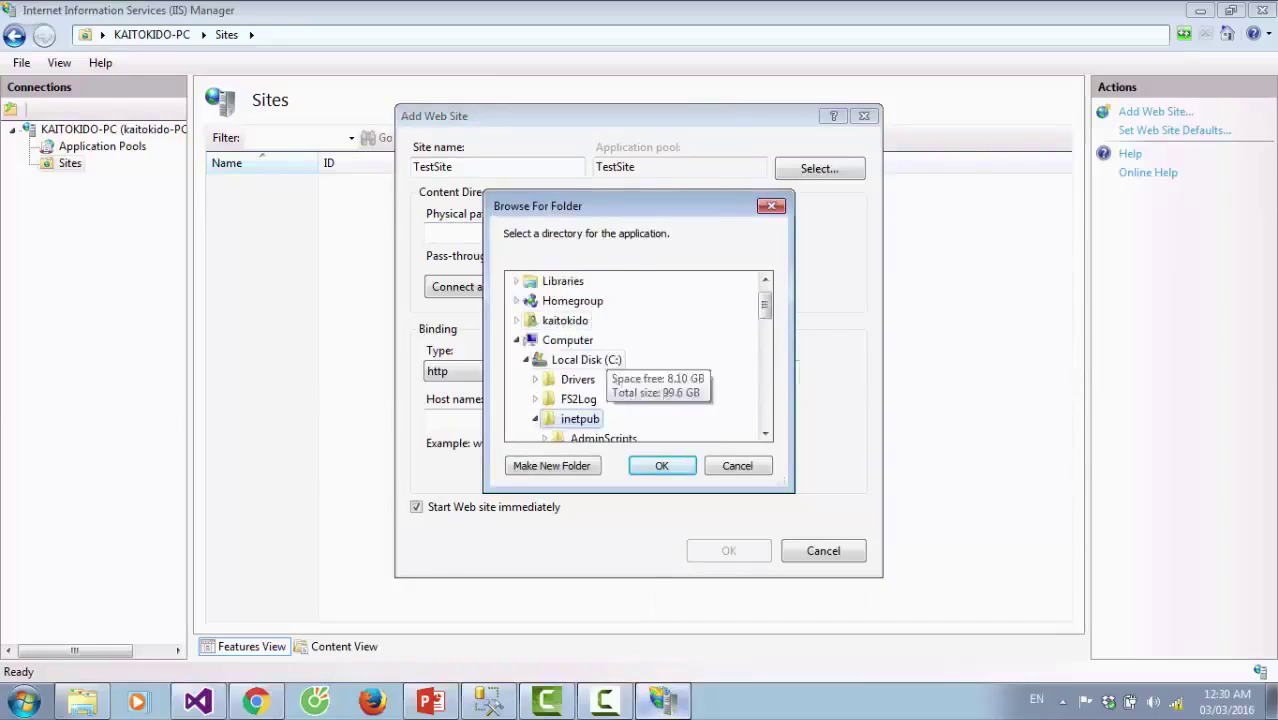
{"action": "double_click", "coordinate": [580, 420]}
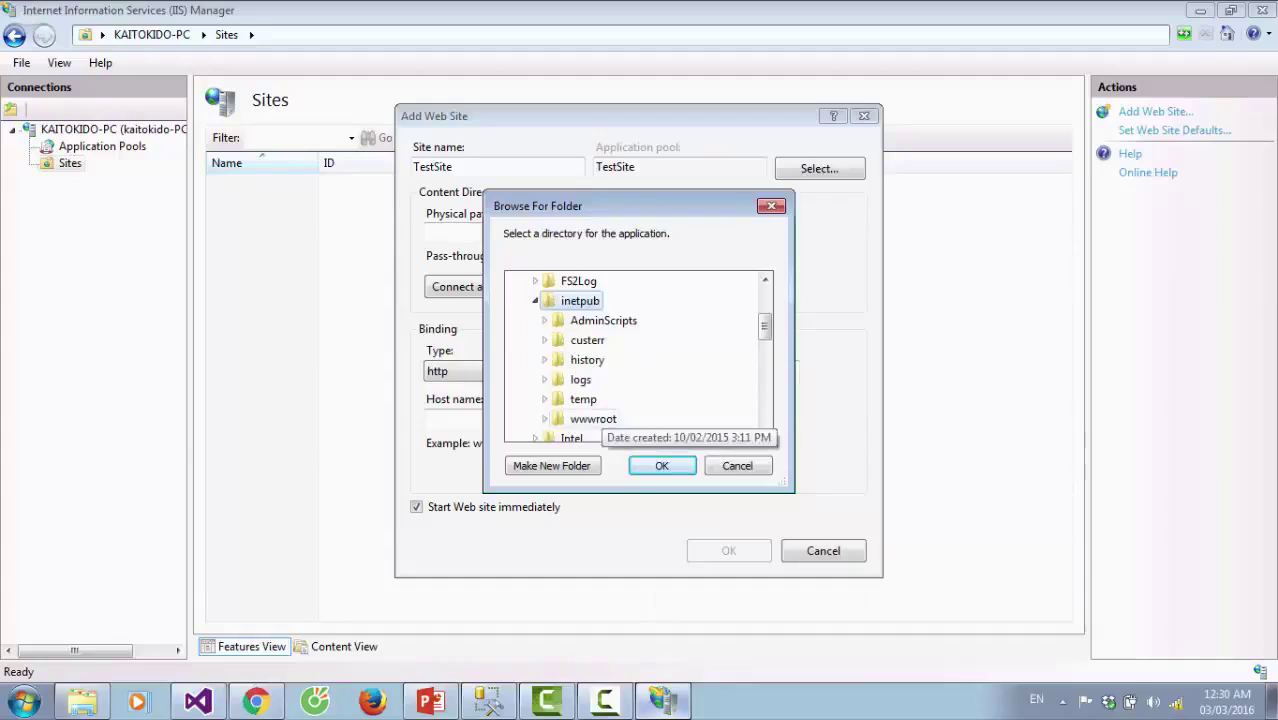
{"action": "double_click", "coordinate": [593, 419]}
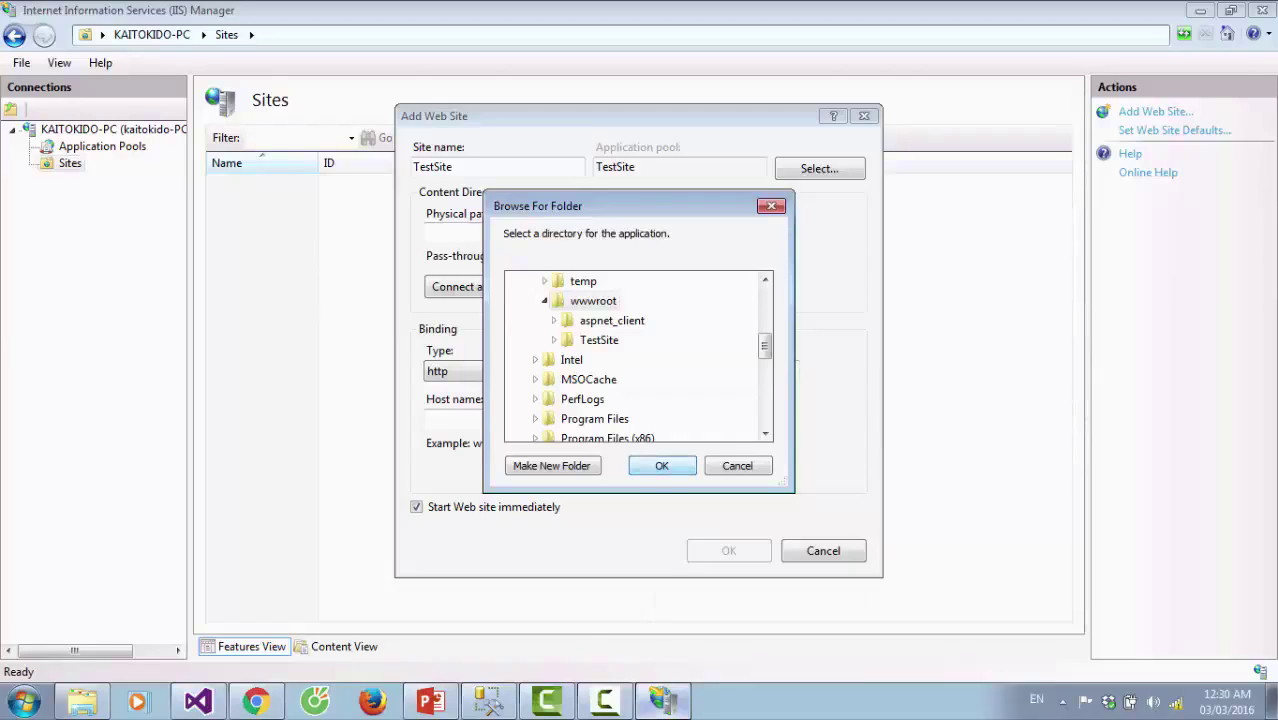
{"action": "left_click", "coordinate": [599, 340]}
{"action": "left_click", "coordinate": [661, 465]}
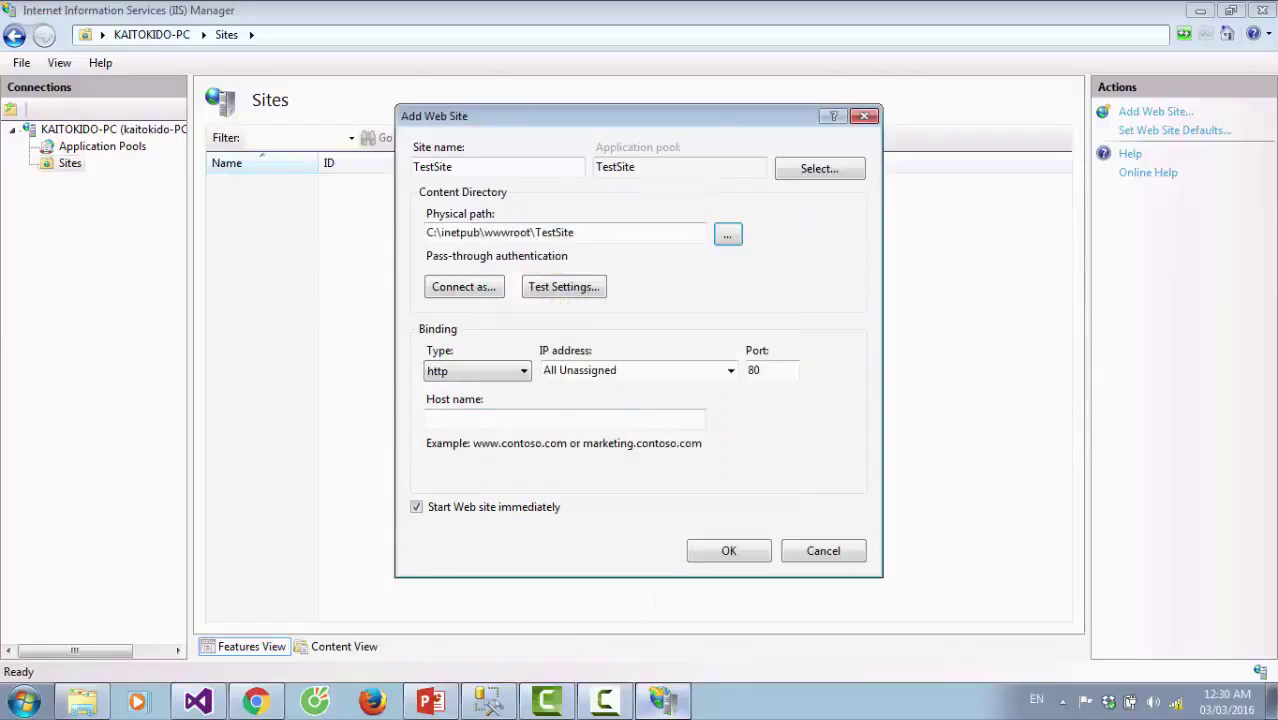
{"action": "left_click", "coordinate": [565, 418]}
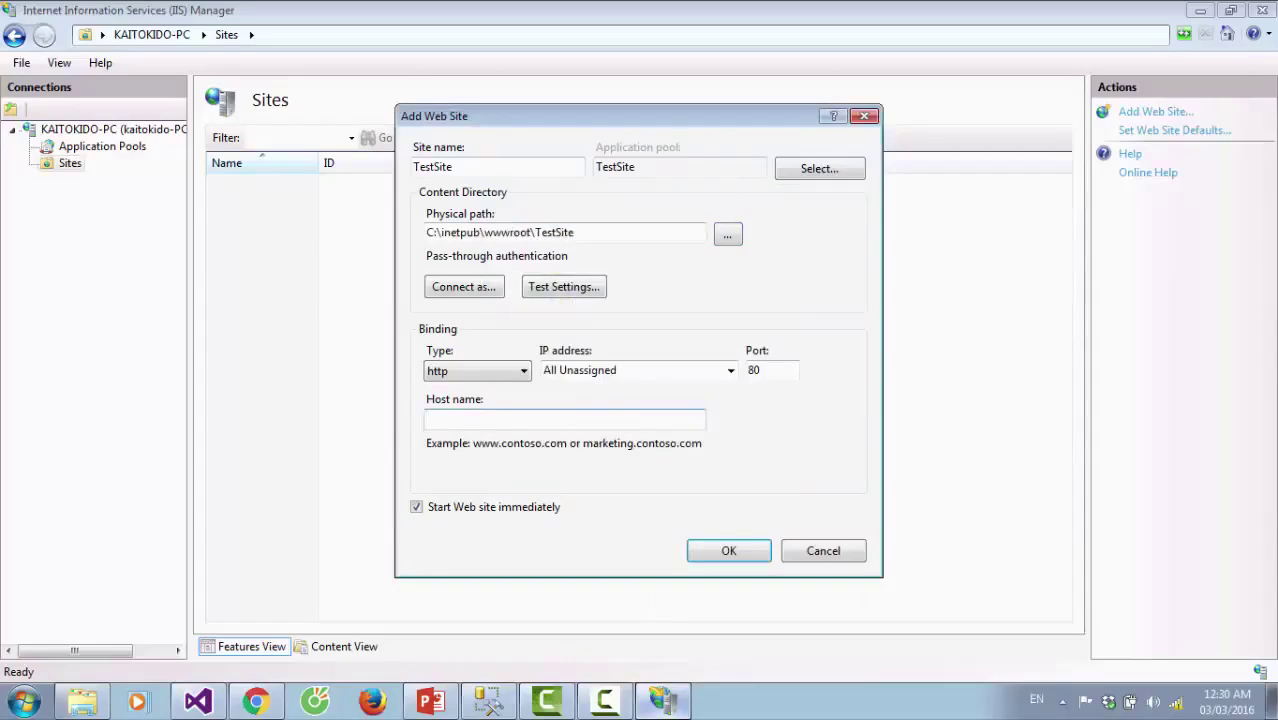
{"action": "key", "text": "Return"}
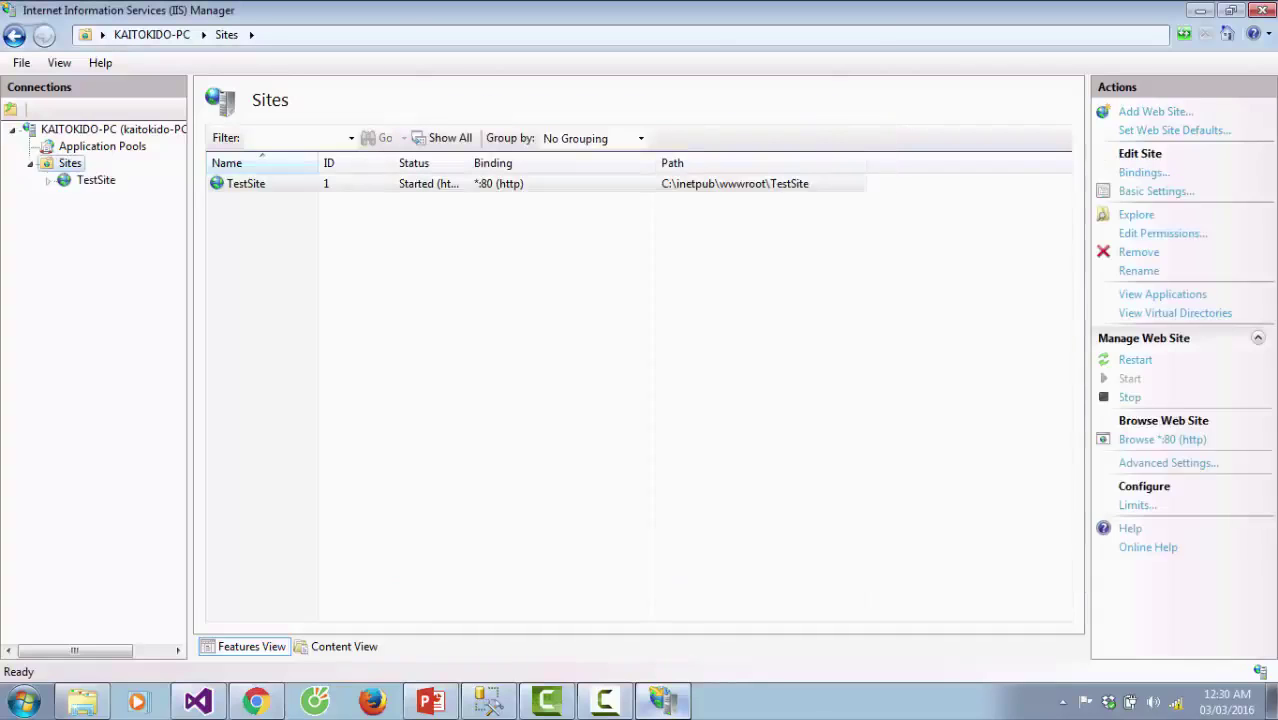
Browse TestSite at localhost from the Actions pane and again from its context menu.
{"action": "double_click", "coordinate": [96, 180]}
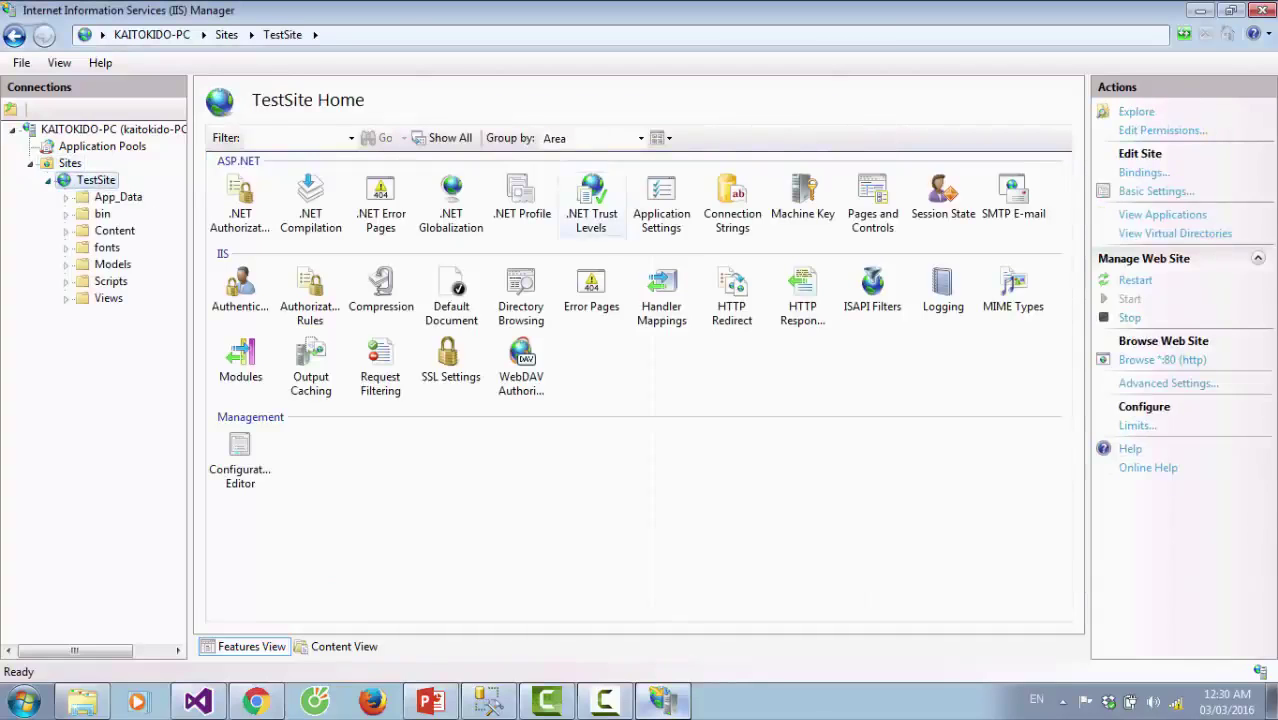
{"action": "left_click", "coordinate": [1161, 360]}
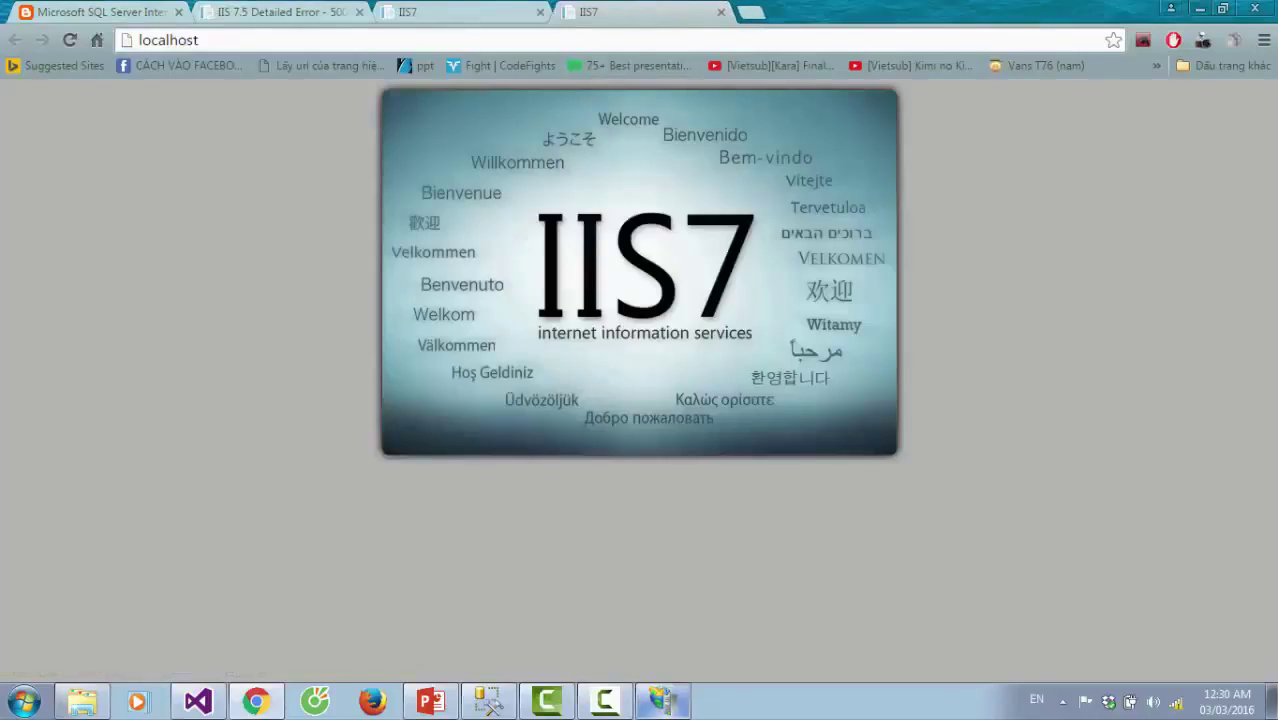
{"action": "key", "text": "alt+Tab"}
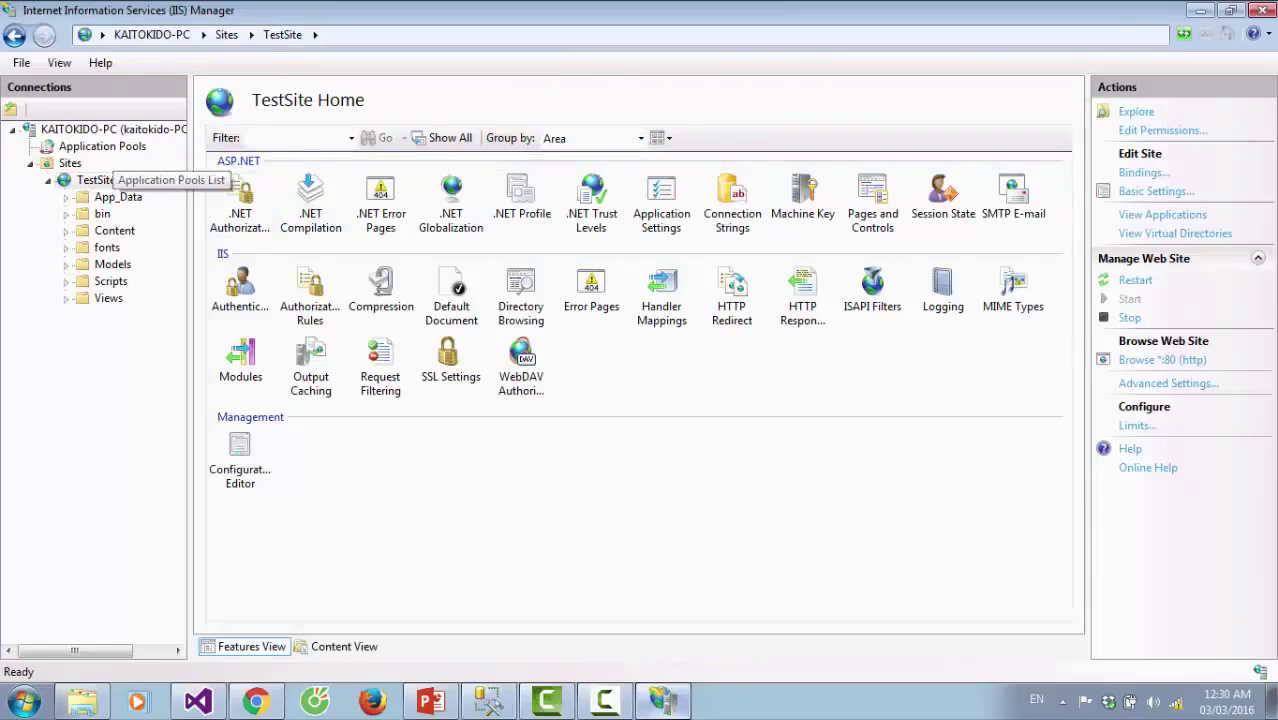
{"action": "right_click", "coordinate": [134, 147]}
{"action": "left_click", "coordinate": [90, 180]}
{"action": "right_click", "coordinate": [75, 181]}
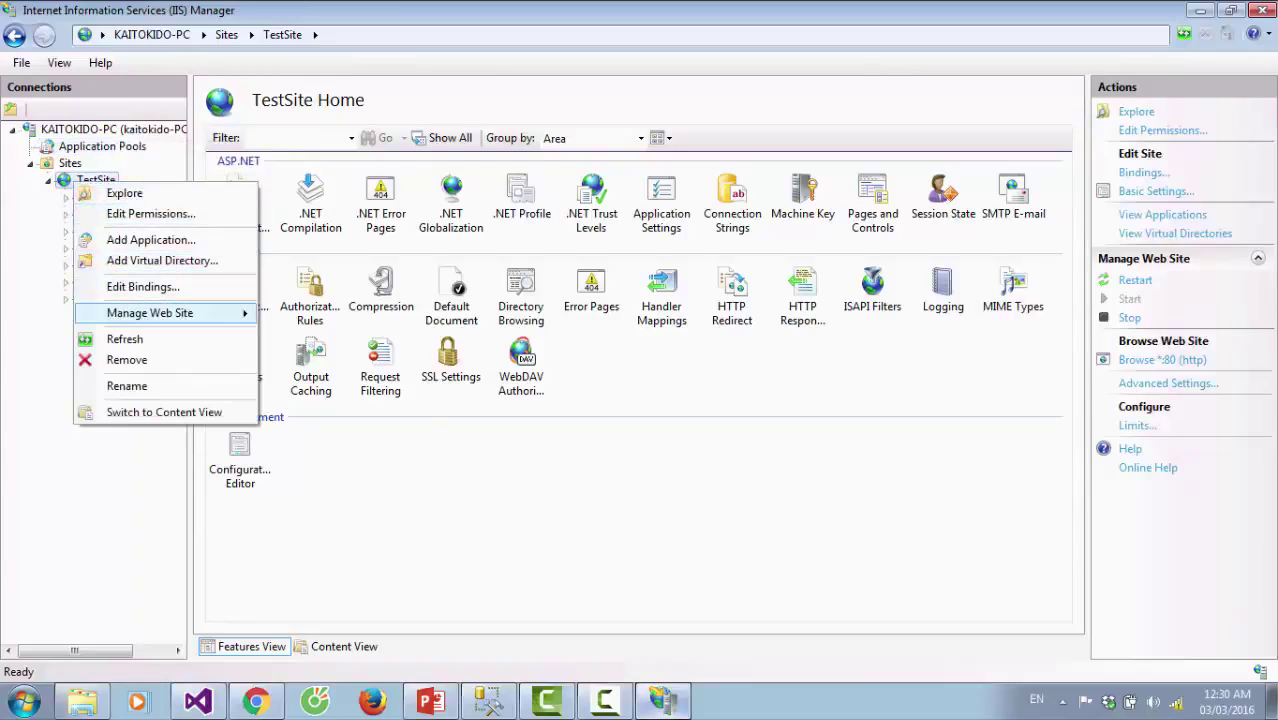
{"action": "mouse_move", "coordinate": [150, 313]}
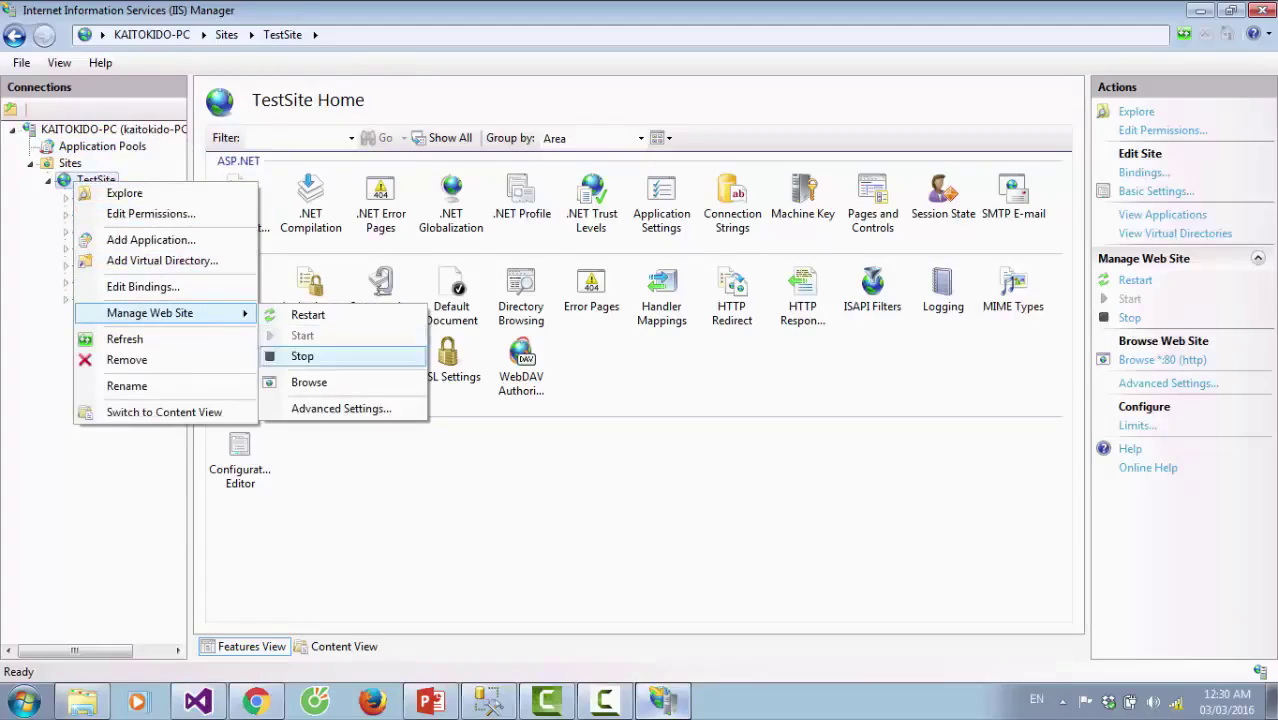
{"action": "left_click", "coordinate": [309, 382]}
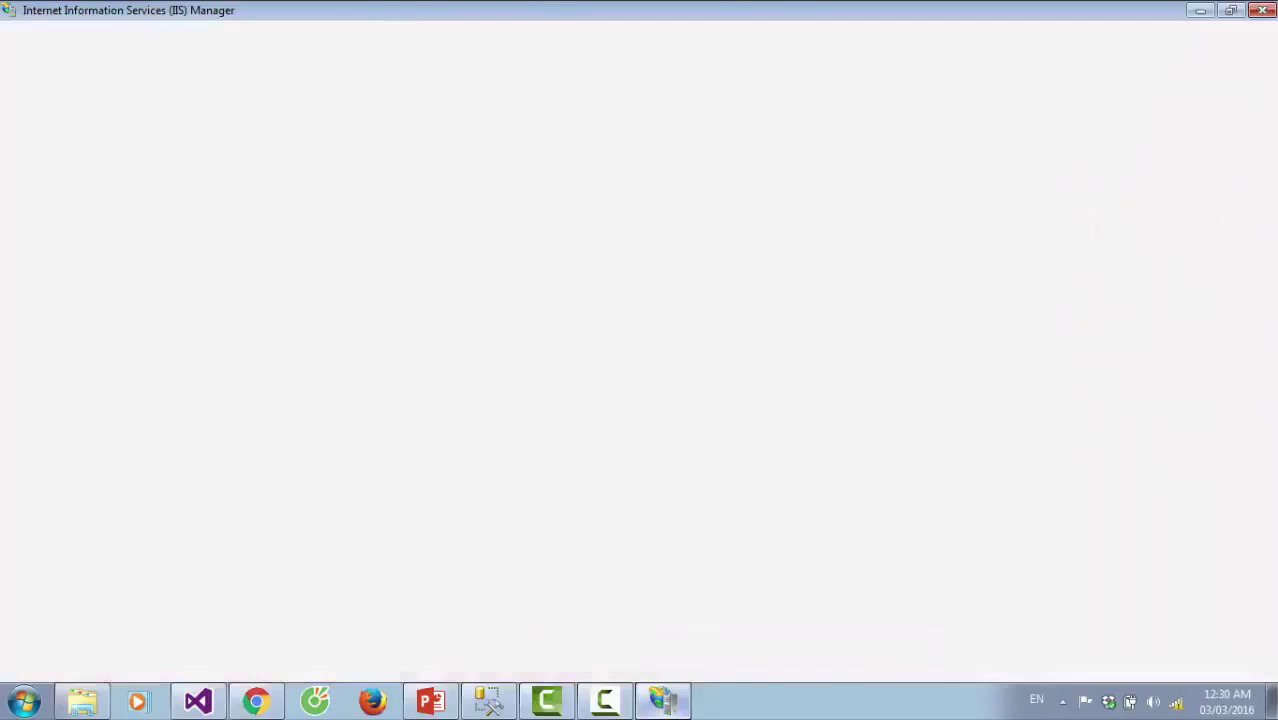
Relaunch IIS Manager from a Start search for 'iis' and open TestSite's home.
{"action": "key", "text": "super"}
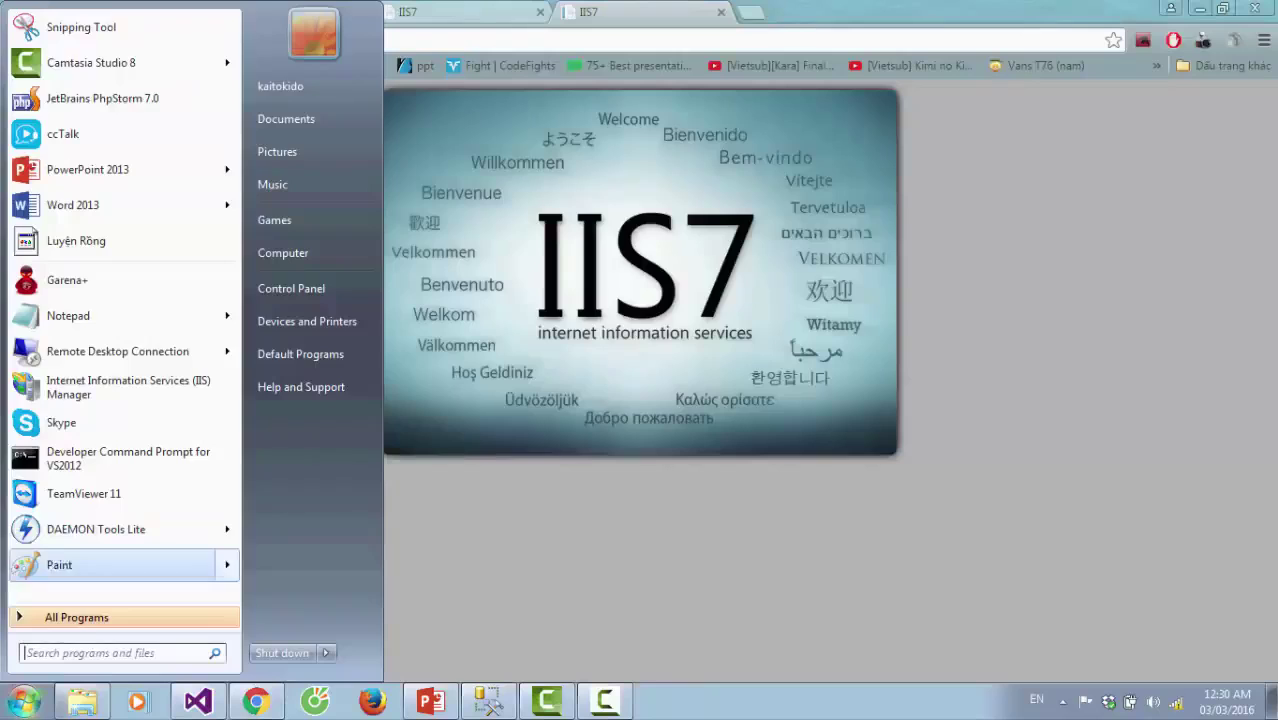
{"action": "type", "text": "iis"}
{"action": "key", "text": "Return"}
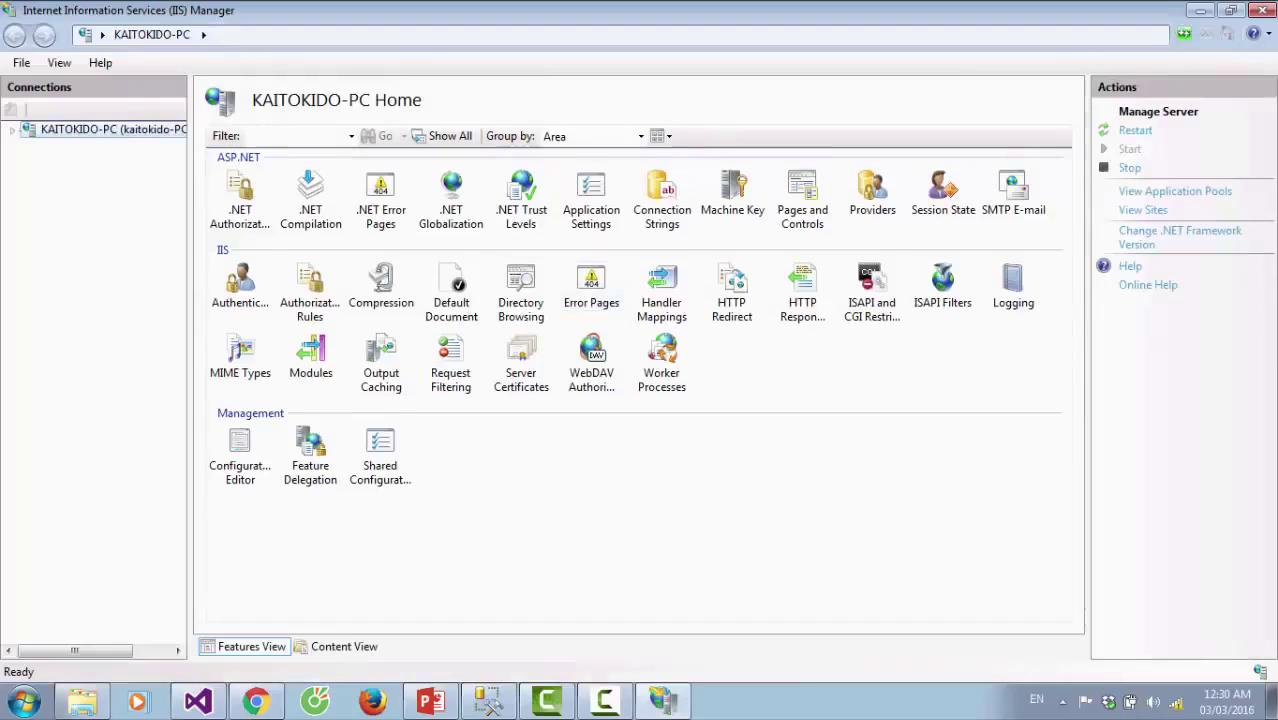
{"action": "left_click", "coordinate": [12, 129]}
{"action": "left_click", "coordinate": [30, 163]}
{"action": "double_click", "coordinate": [96, 180]}
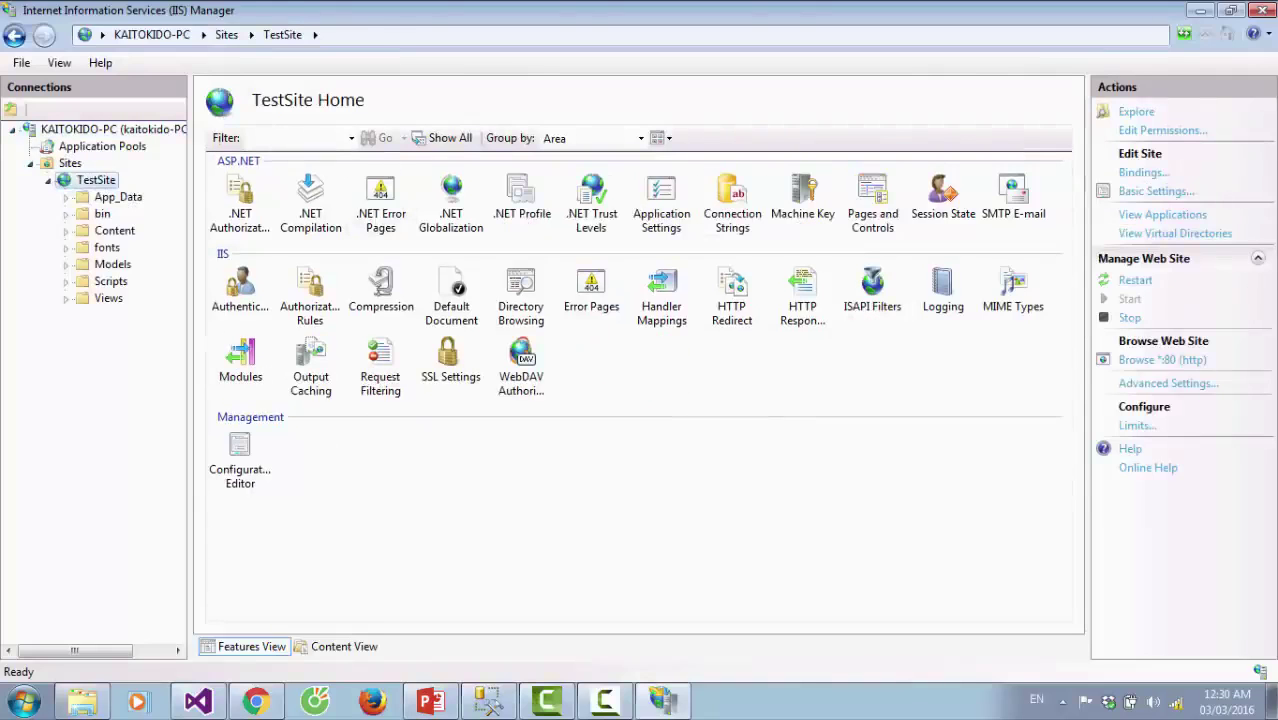
Browse TestSite in Chrome, close two duplicate IIS7 tabs, and select the localhost address.
{"action": "left_click", "coordinate": [1160, 359]}
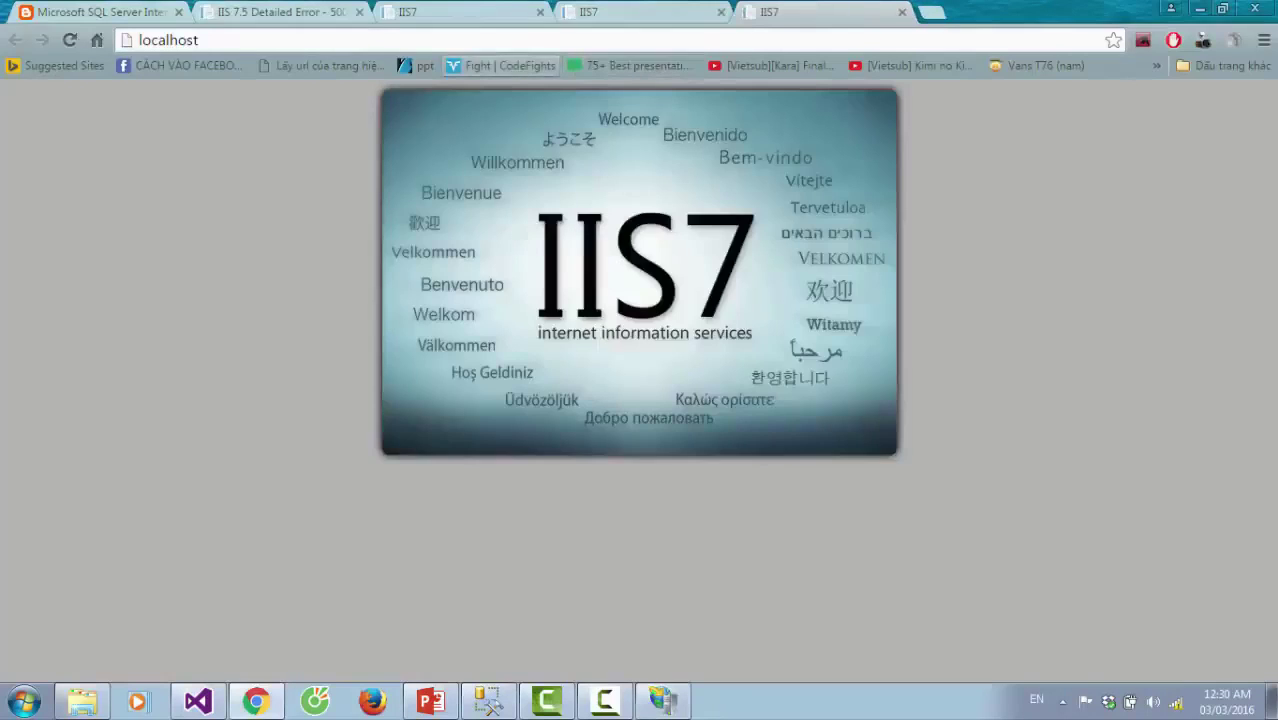
{"action": "left_click", "coordinate": [540, 12]}
{"action": "left_click", "coordinate": [540, 12]}
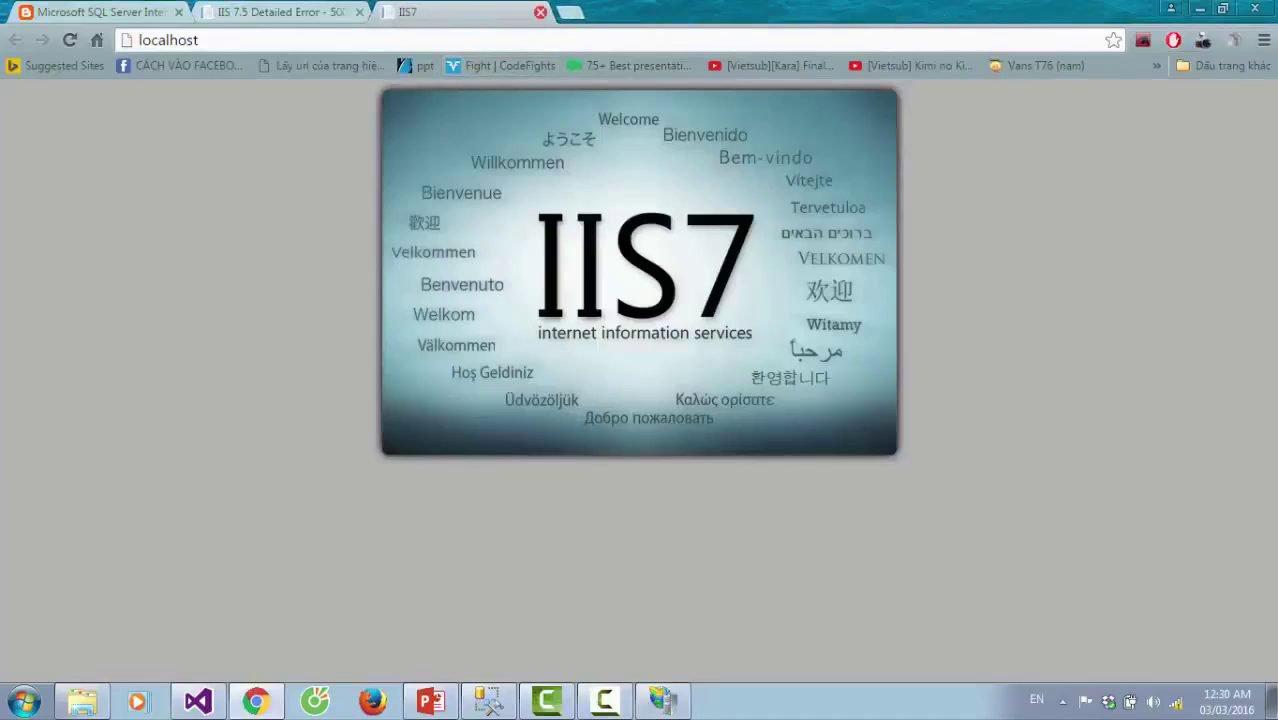
{"action": "left_click", "coordinate": [168, 40]}
Reload localhost in Chrome, still showing the IIS7 welcome page, then bring up PowerPoint's slide 7.
{"action": "key", "text": "Return"}
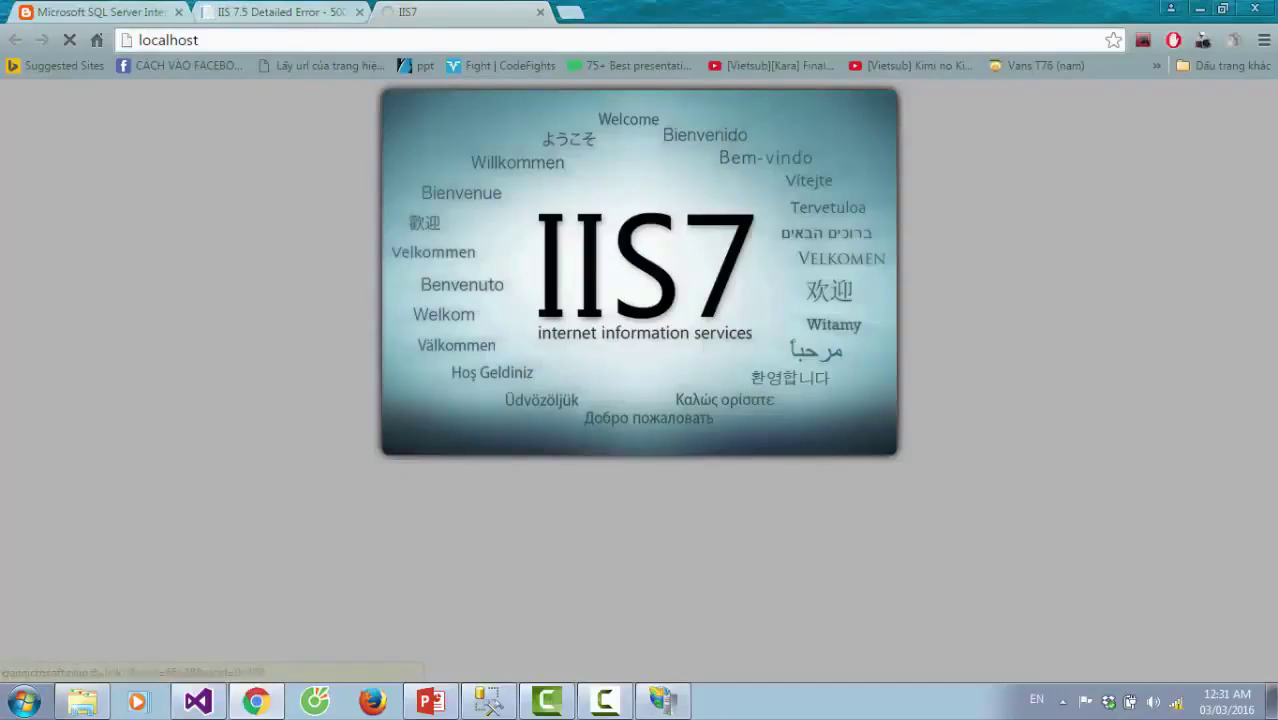
{"action": "key", "text": "alt+Tab"}
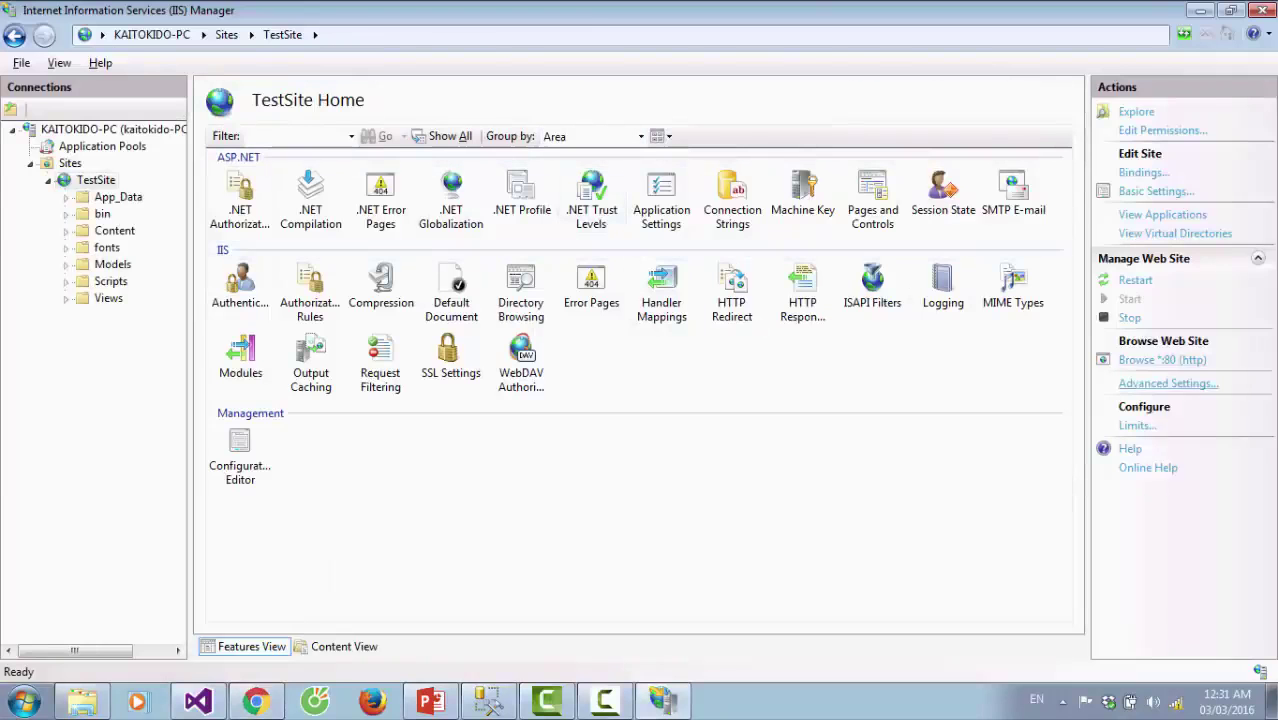
{"action": "key", "text": "alt+Tab"}
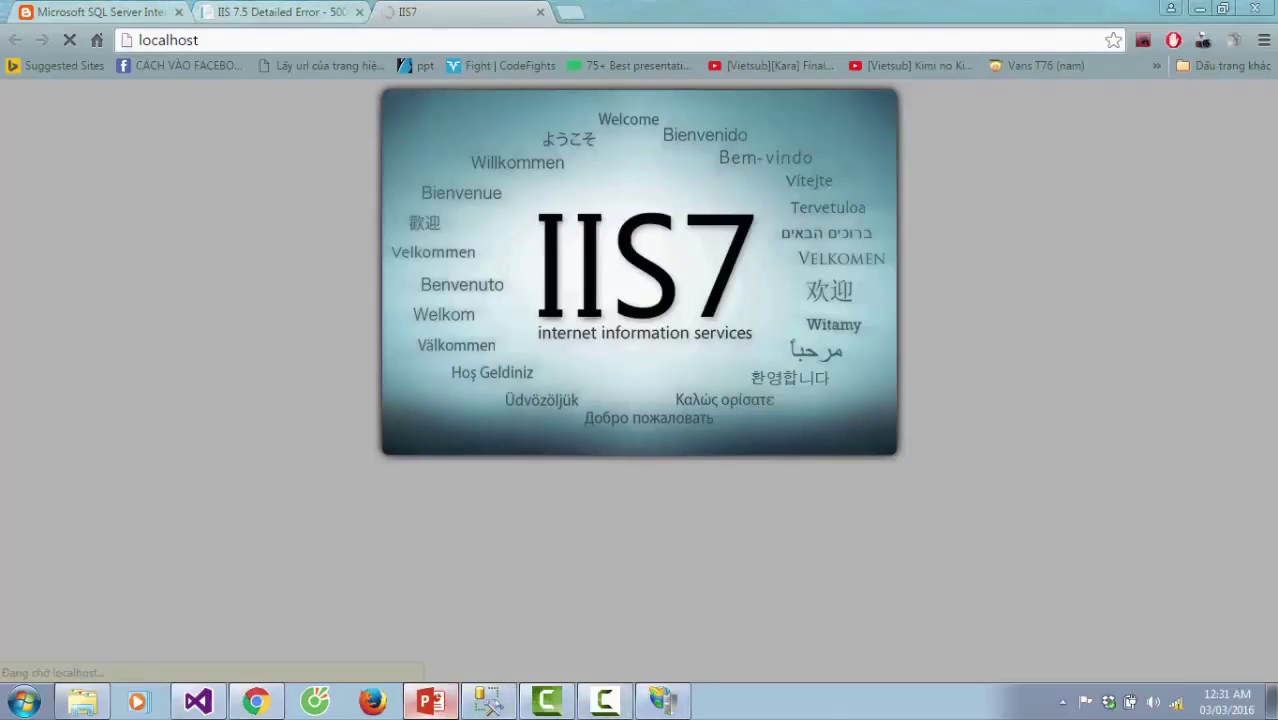
{"action": "left_click", "coordinate": [430, 701]}
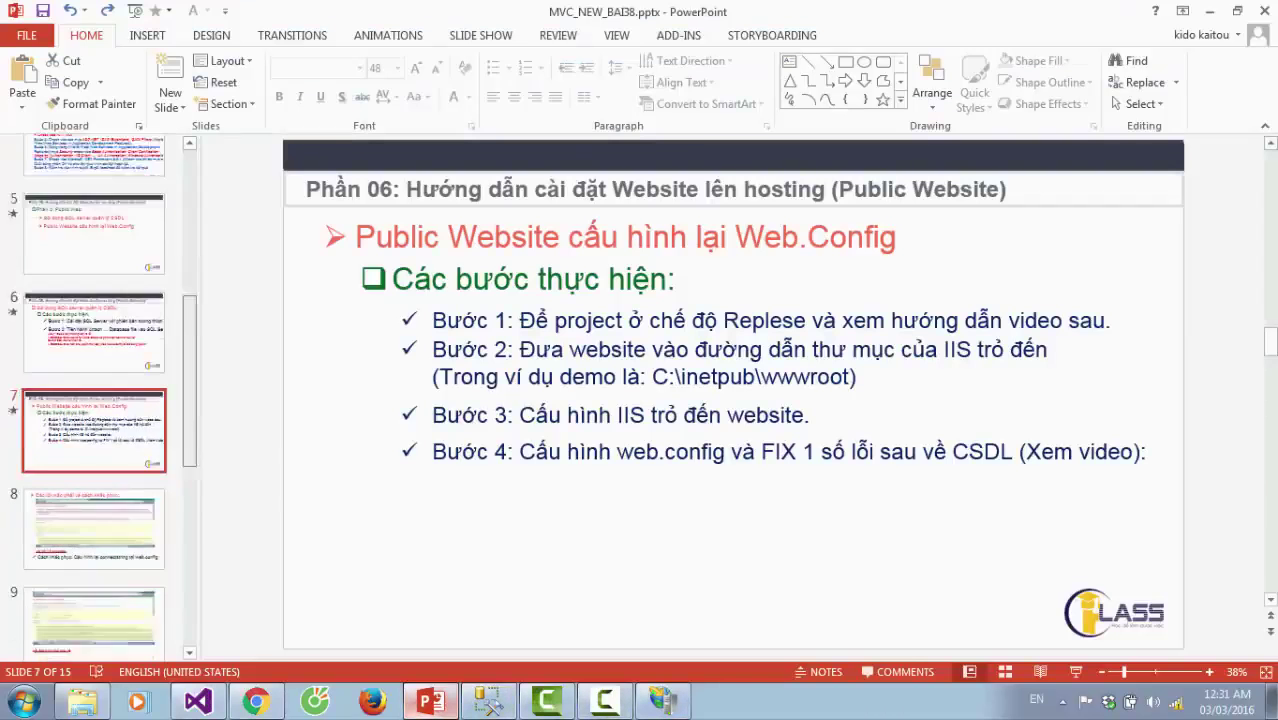
Scroll the slide thumbnails and minimize PowerPoint to reveal Chrome.
{"action": "scroll", "coordinate": [95, 400], "scroll_direction": "down", "scroll_amount": 5}
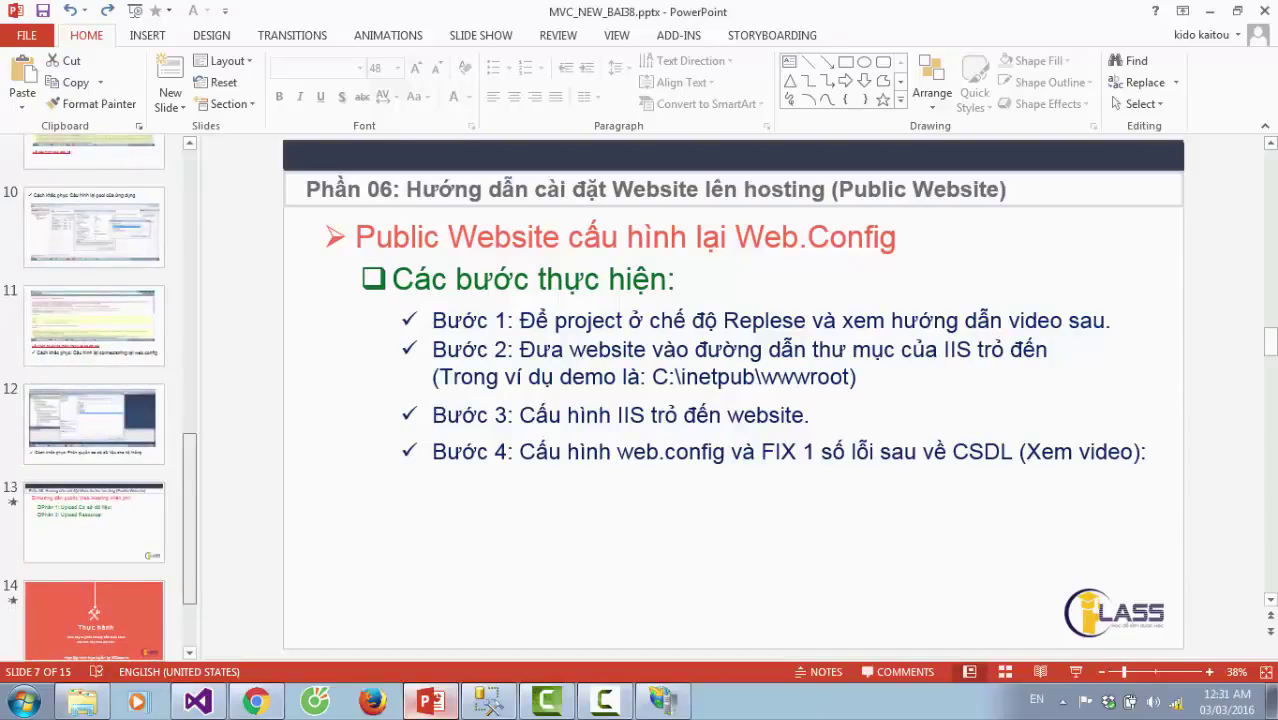
{"action": "scroll", "coordinate": [95, 400], "scroll_direction": "up", "scroll_amount": 5}
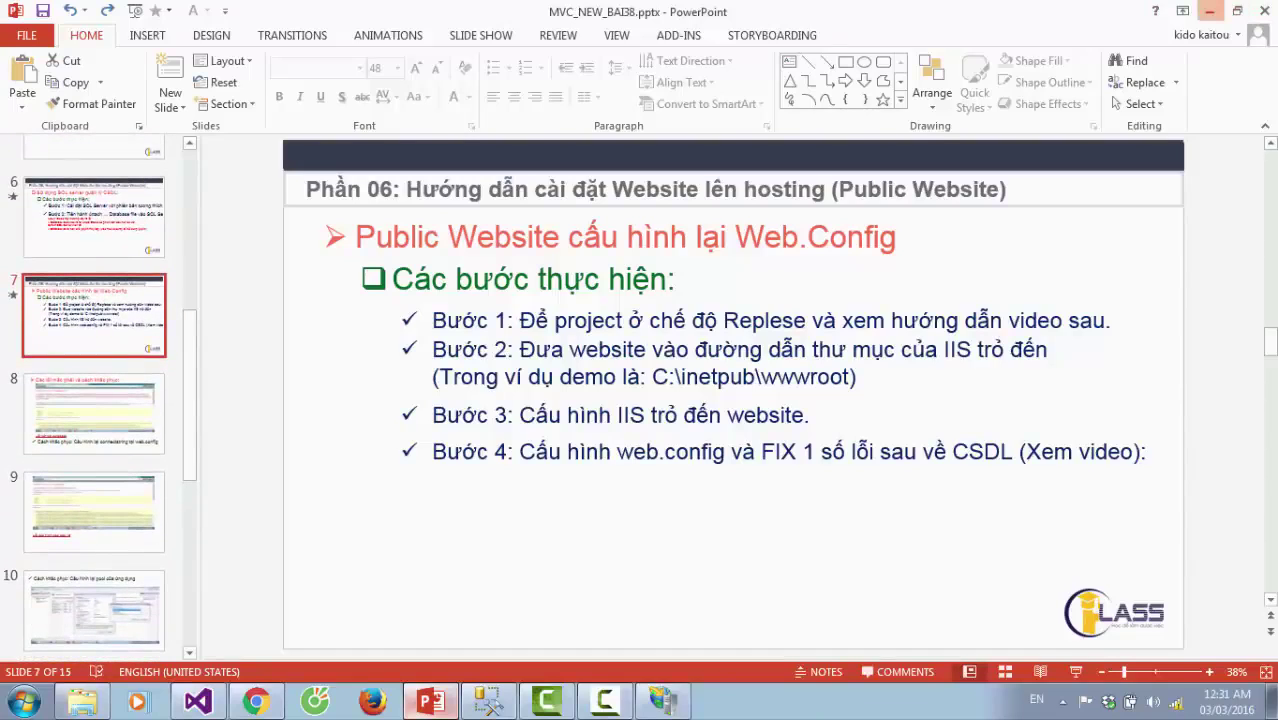
{"action": "left_click", "coordinate": [1209, 11]}
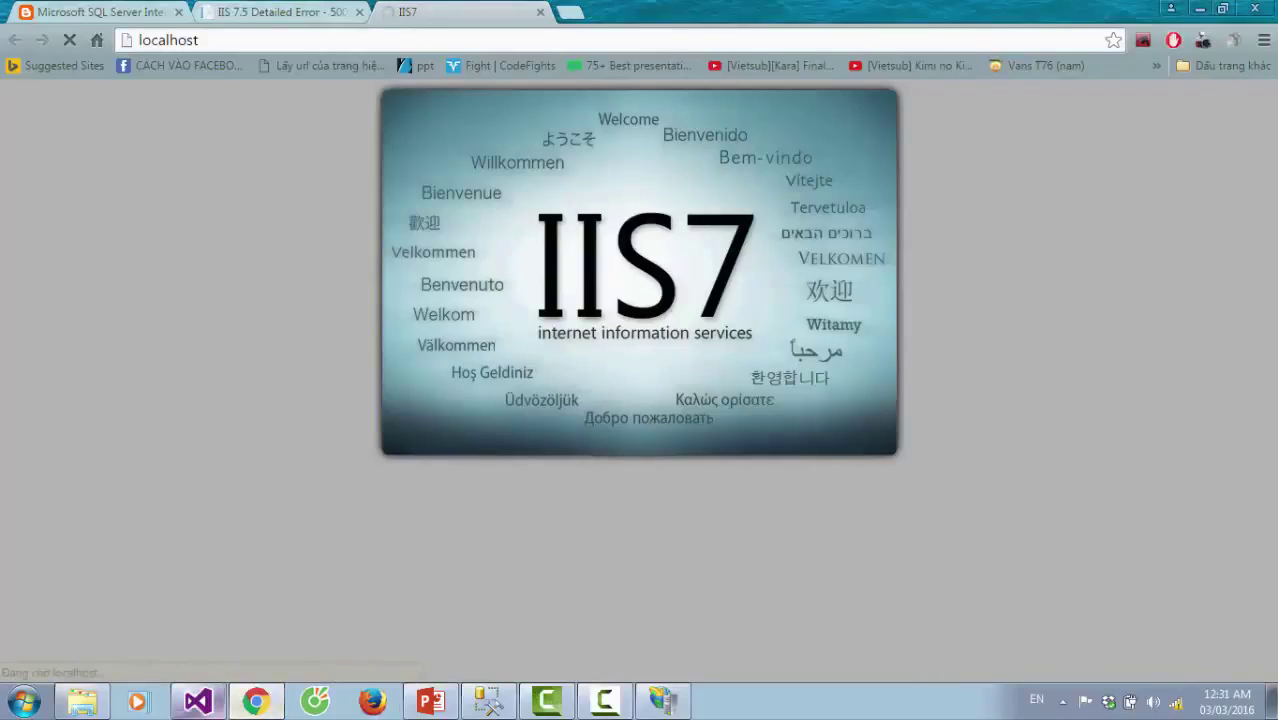
Return to IIS Manager and browse TestSite from its context menu.
{"action": "left_click", "coordinate": [198, 701]}
{"action": "left_click", "coordinate": [256, 701]}
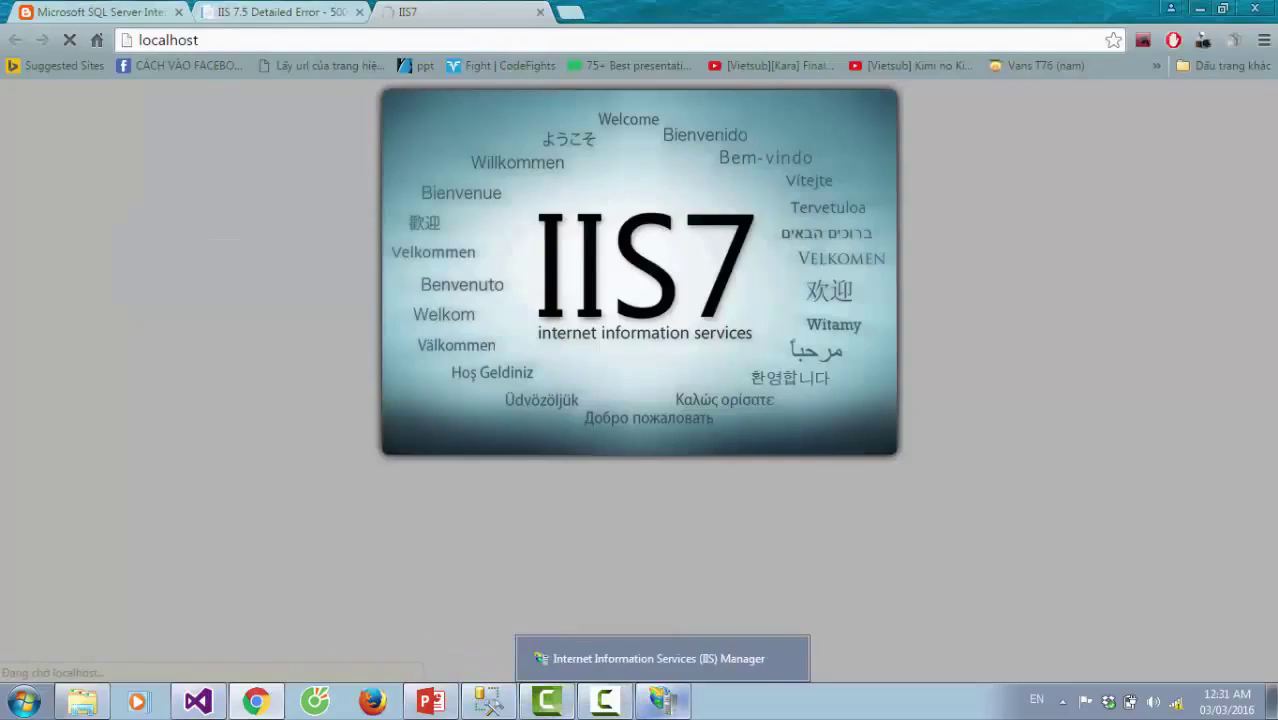
{"action": "left_click", "coordinate": [662, 701]}
{"action": "right_click", "coordinate": [100, 180]}
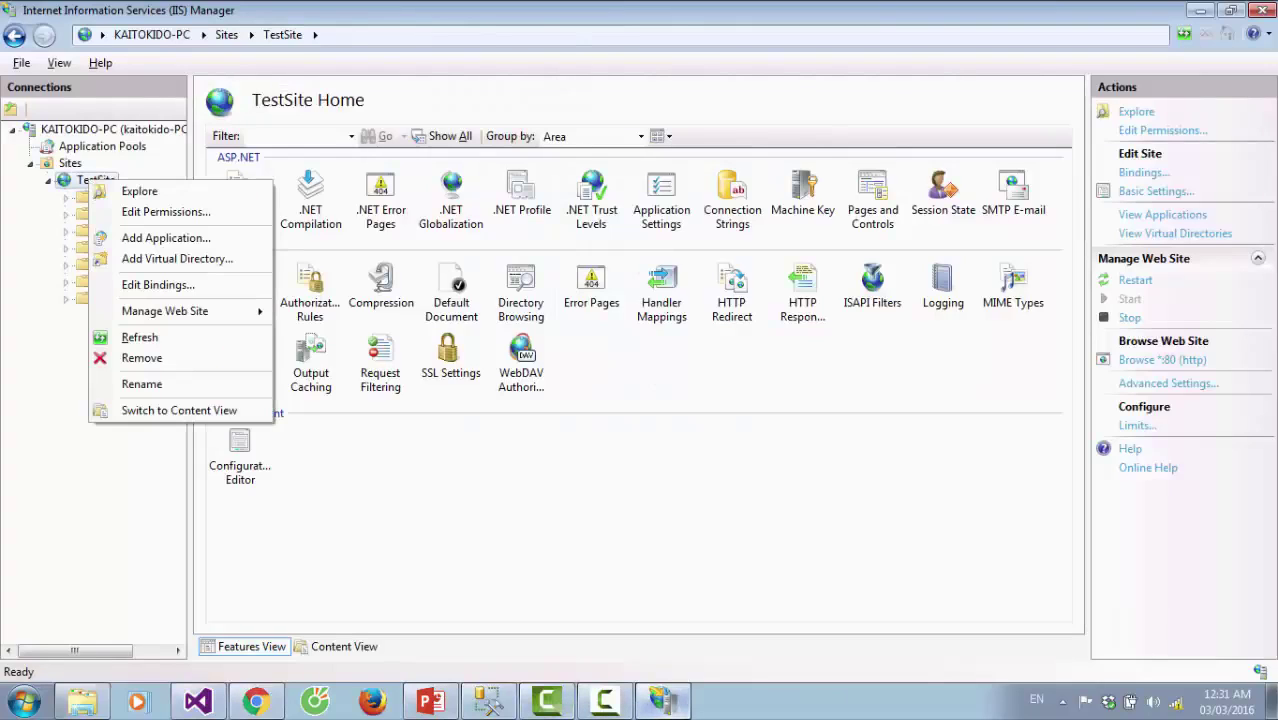
{"action": "key", "text": "Escape"}
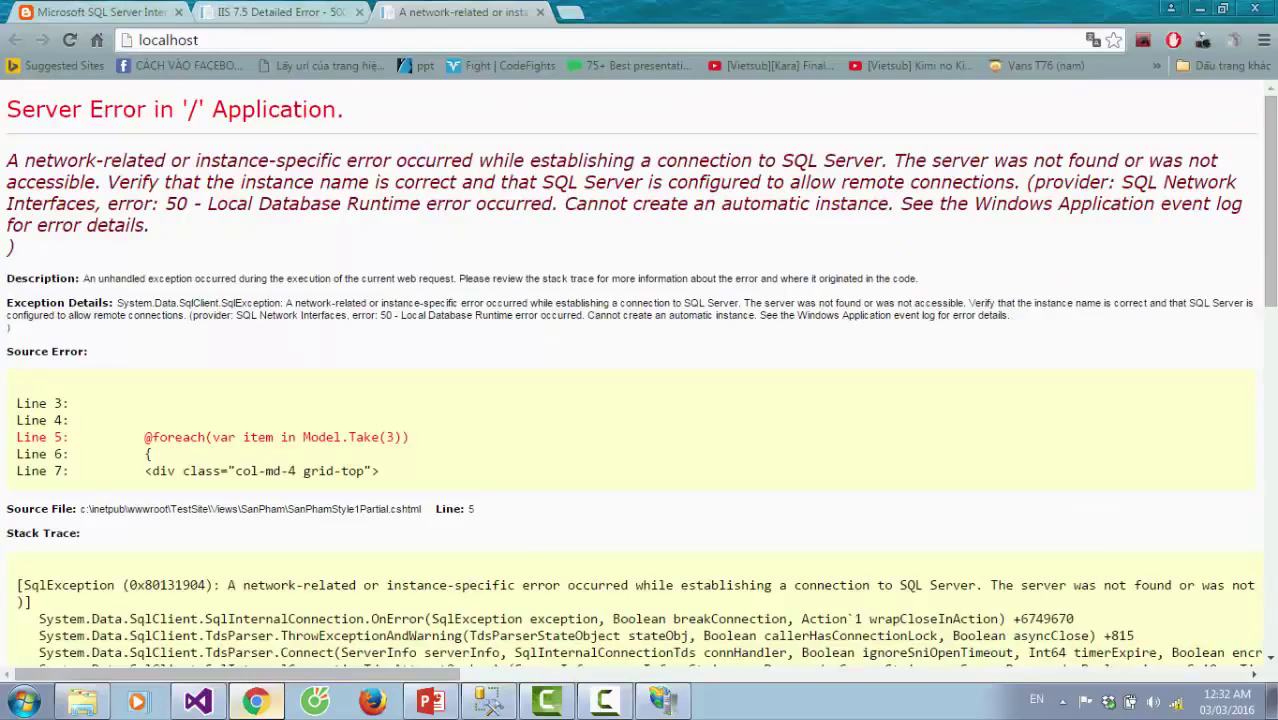
Select and read the SQL Server connection error 50 details shown in Chrome.
{"action": "left_click_drag", "start_coordinate": [698, 160], "coordinate": [320, 279]}
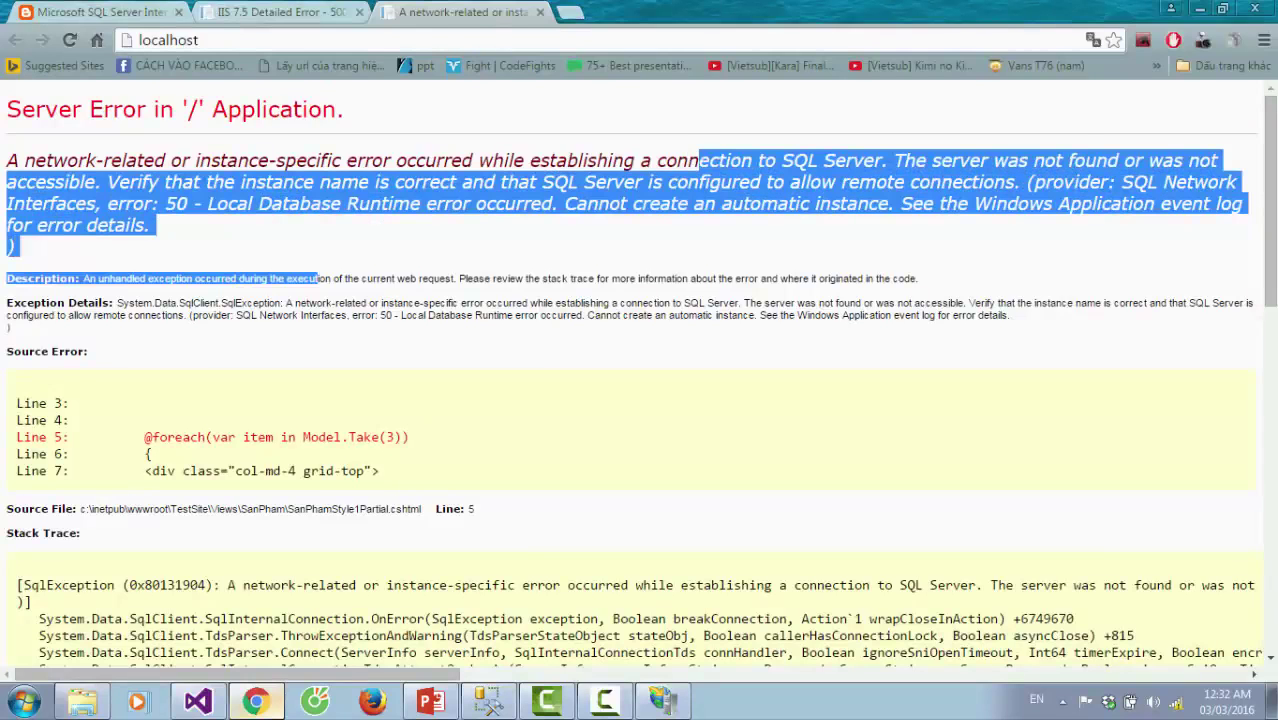
{"action": "left_click", "coordinate": [320, 279]}
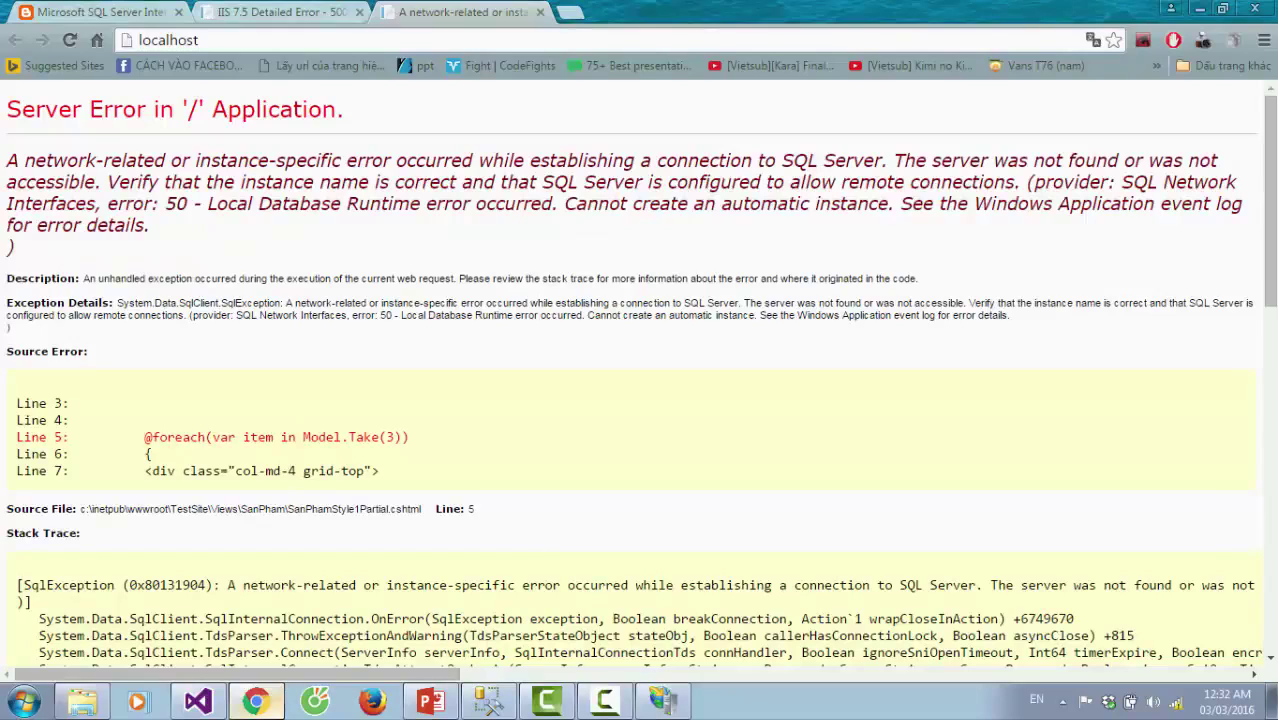
{"action": "left_click_drag", "start_coordinate": [1030, 182], "coordinate": [14, 247]}
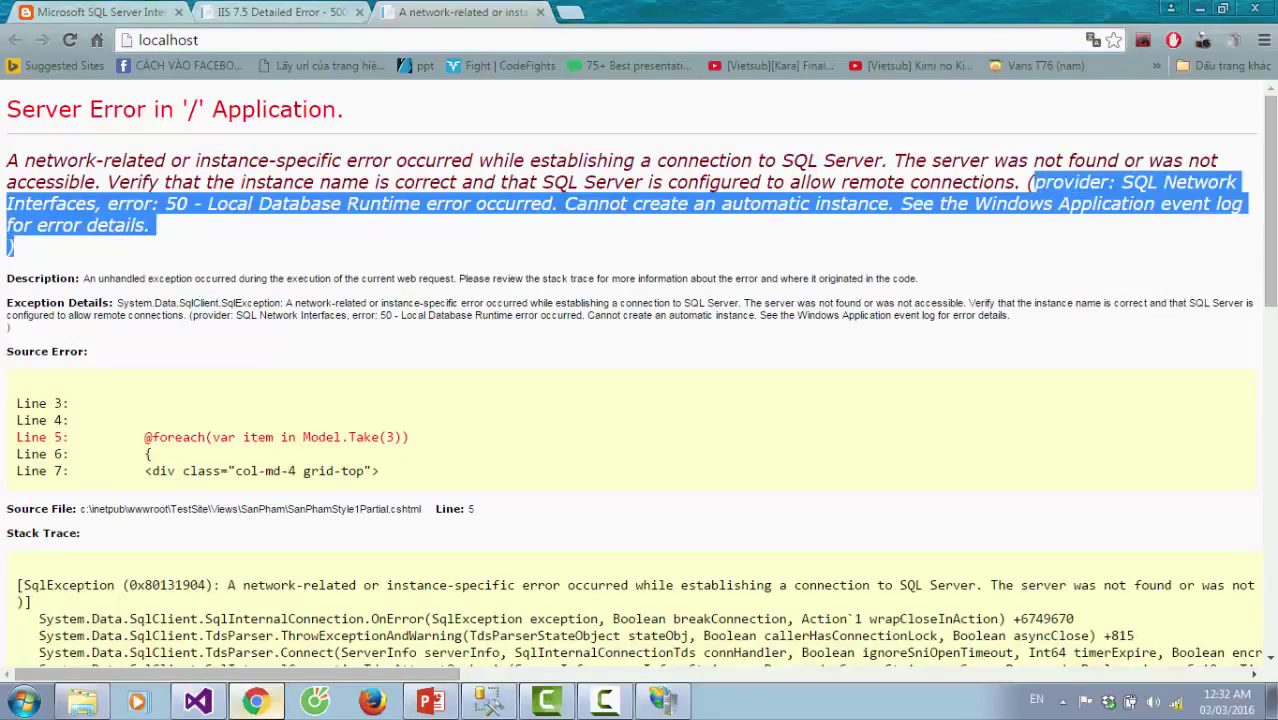
{"action": "left_click", "coordinate": [14, 247]}
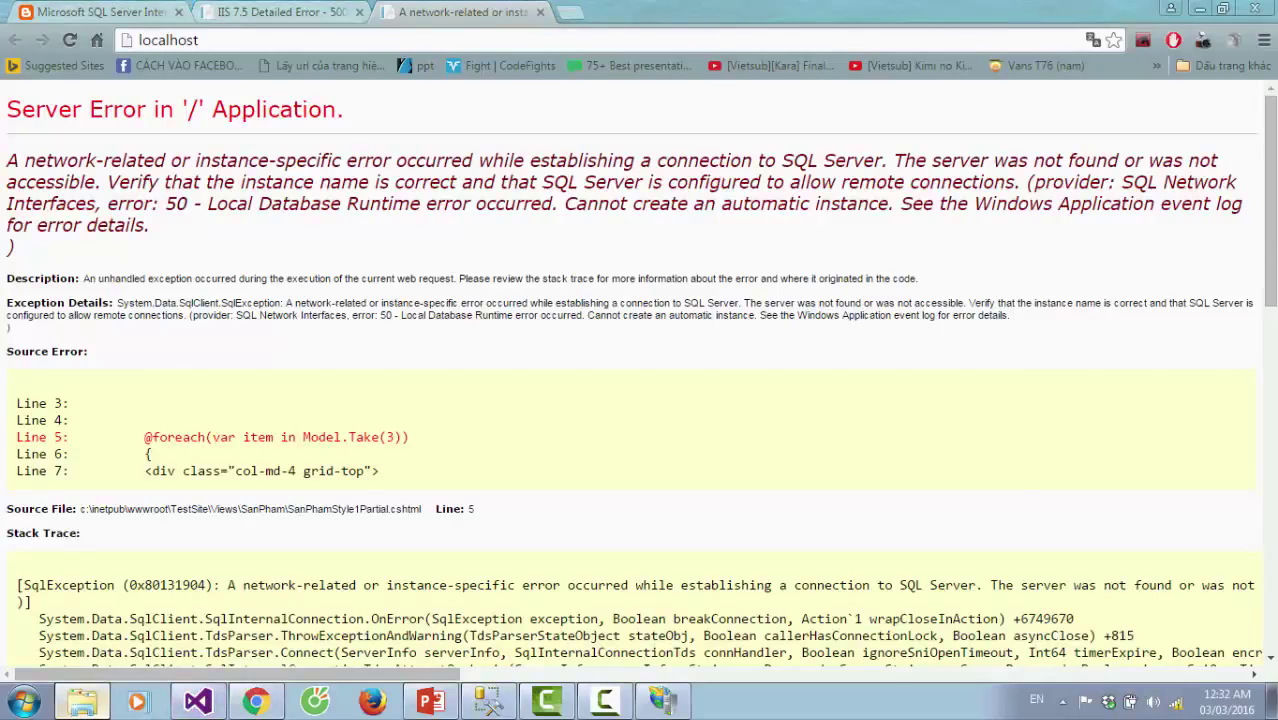
{"action": "left_click", "coordinate": [82, 701]}
Open TestSite's Web.config in Notepad and scroll down to its connection strings.
{"action": "key", "text": "Return"}
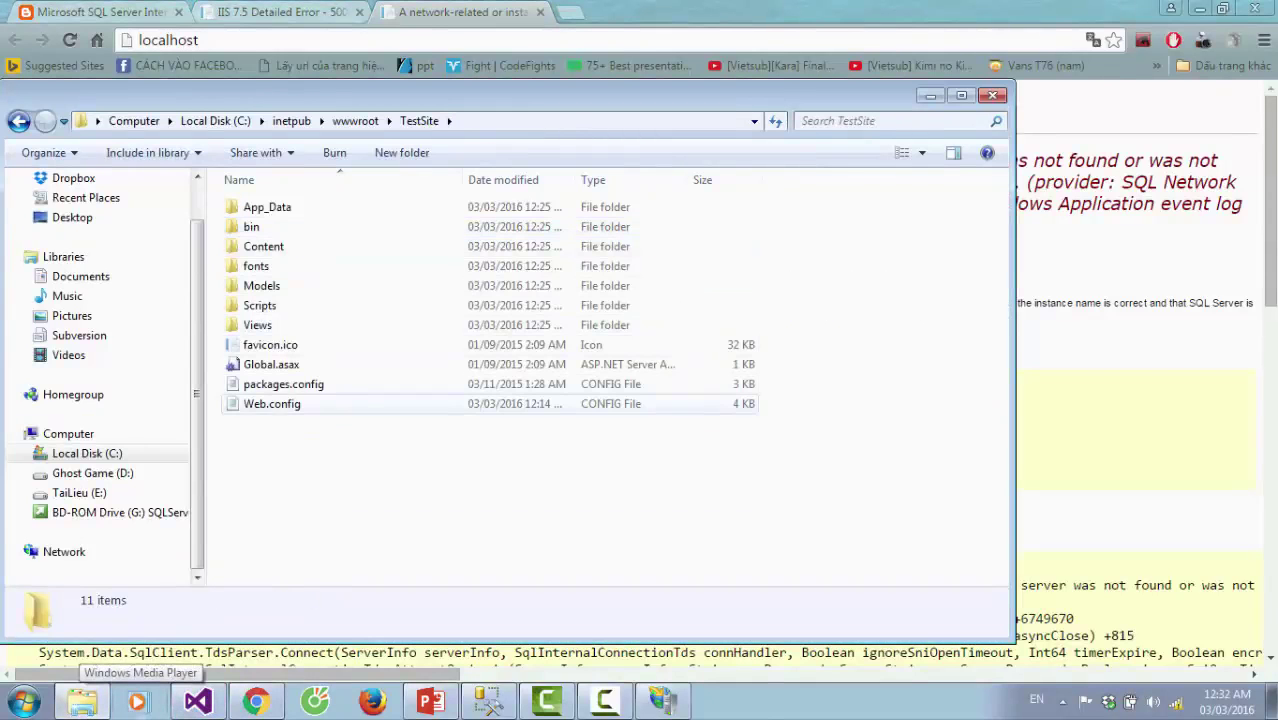
{"action": "key", "text": "End"}
{"action": "key", "text": "Return"}
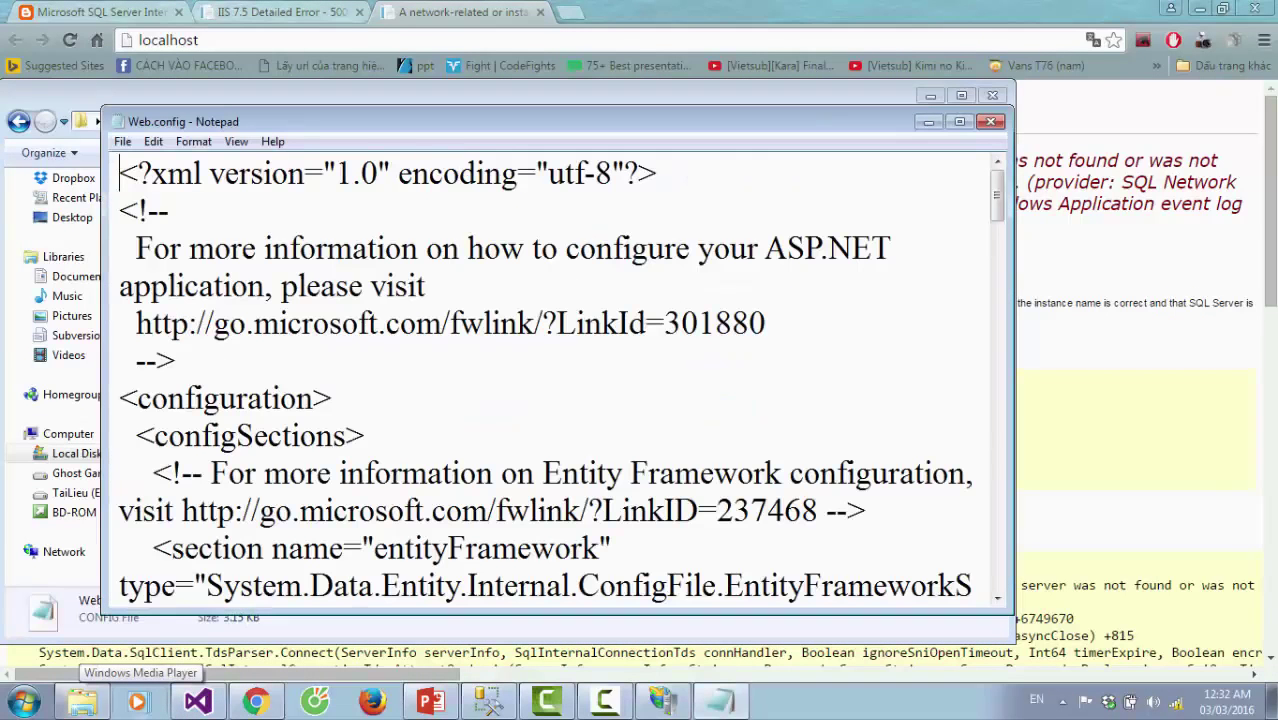
{"action": "key", "text": "Page_Down"}
{"action": "key", "text": "Page_Down"}
{"action": "key", "text": "Page_Down"}
{"action": "key", "text": "Page_Down"}
{"action": "key", "text": "Page_Down"}
{"action": "key", "text": "Page_Down"}
{"action": "key", "text": "Page_Down"}
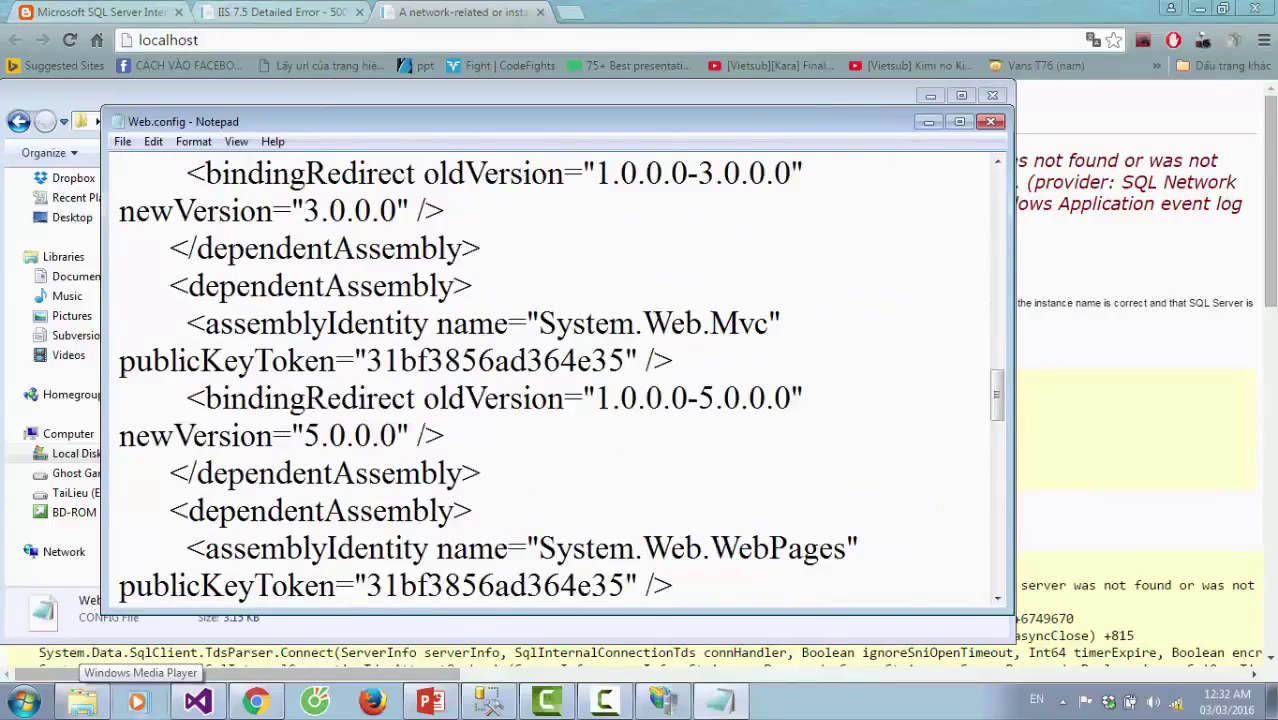
{"action": "key", "text": "Page_Down"}
{"action": "key", "text": "Page_Down"}
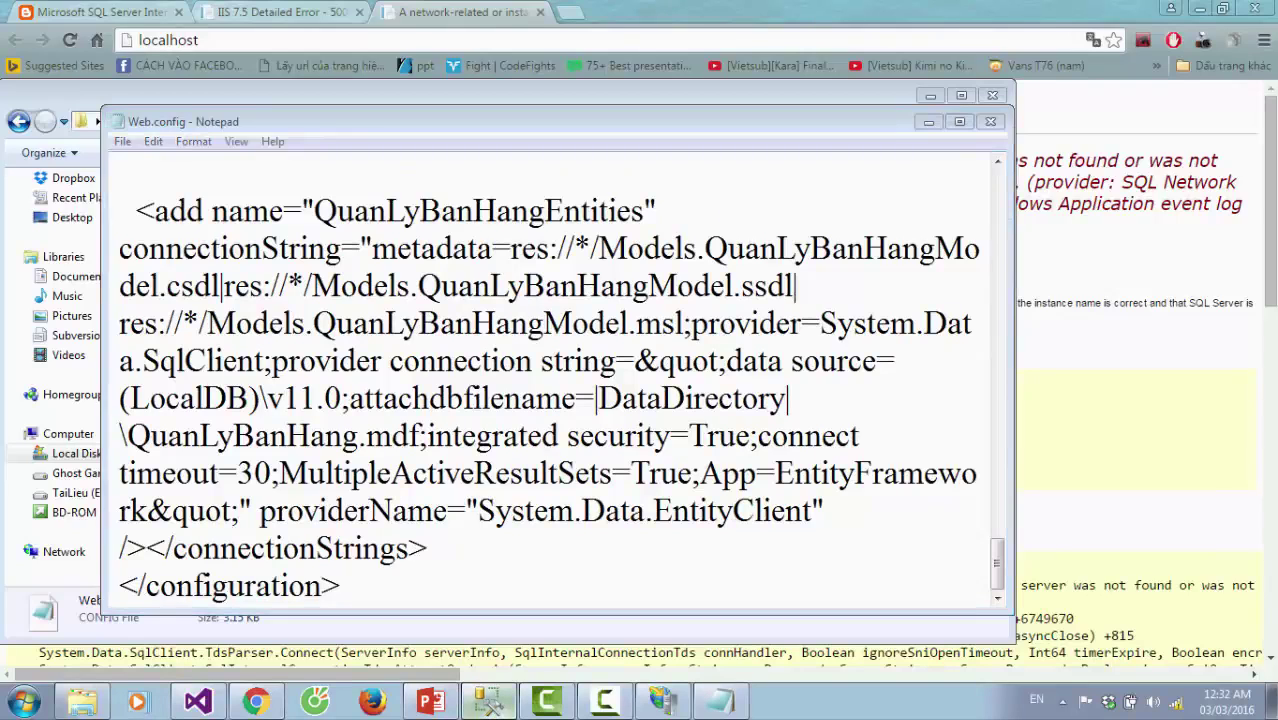
Compare the Web.config connection string against the databases in SQL Server Management Studio.
{"action": "key", "text": "alt+Tab"}
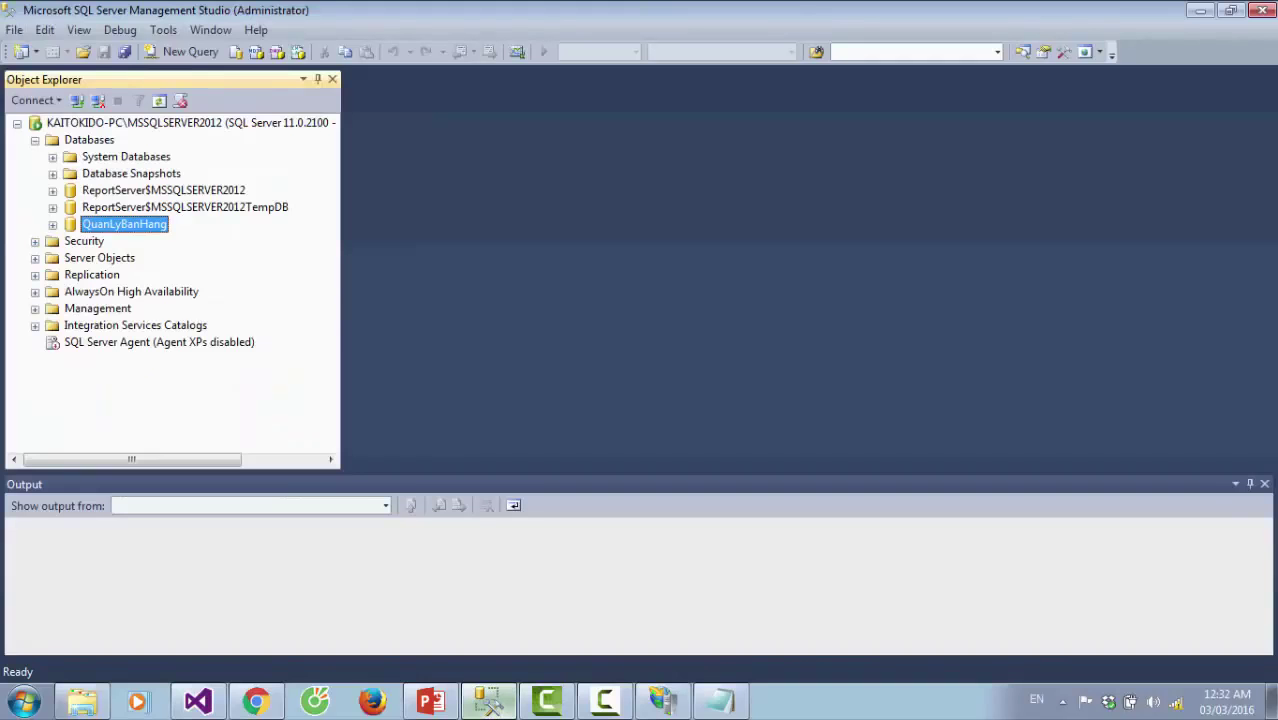
{"action": "key", "text": "alt+Tab"}
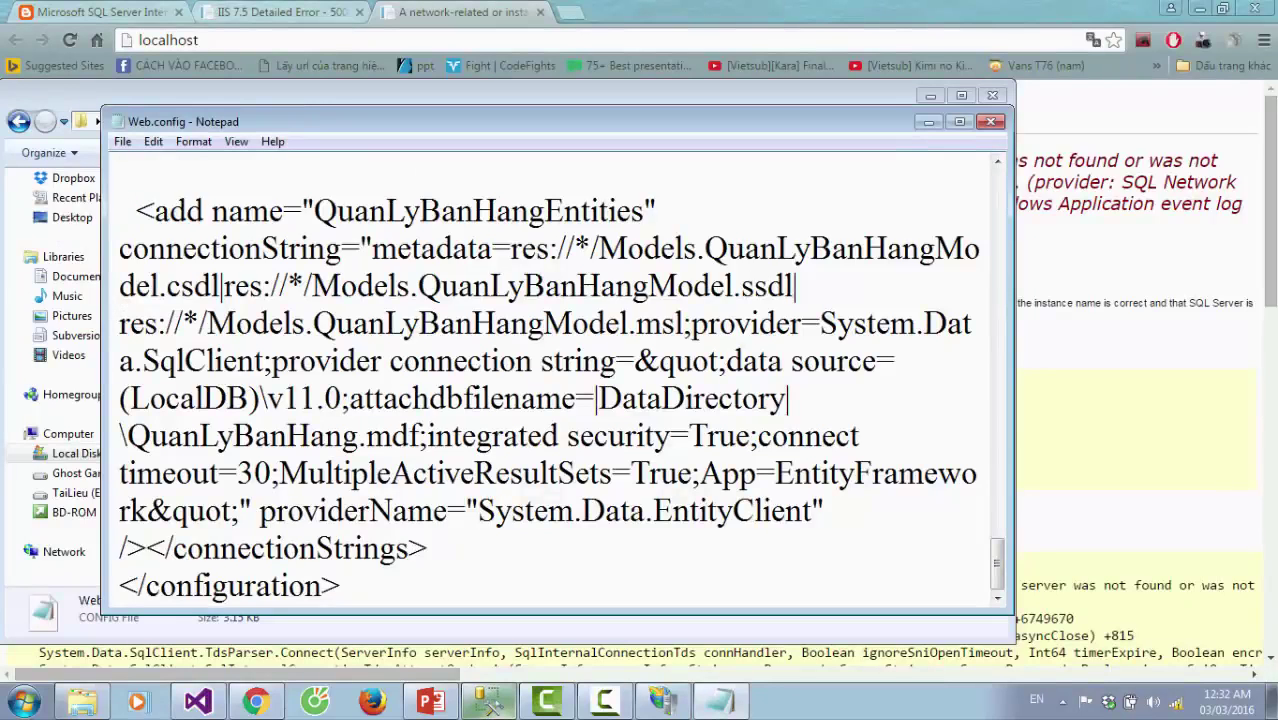
{"action": "key", "text": "alt+Tab"}
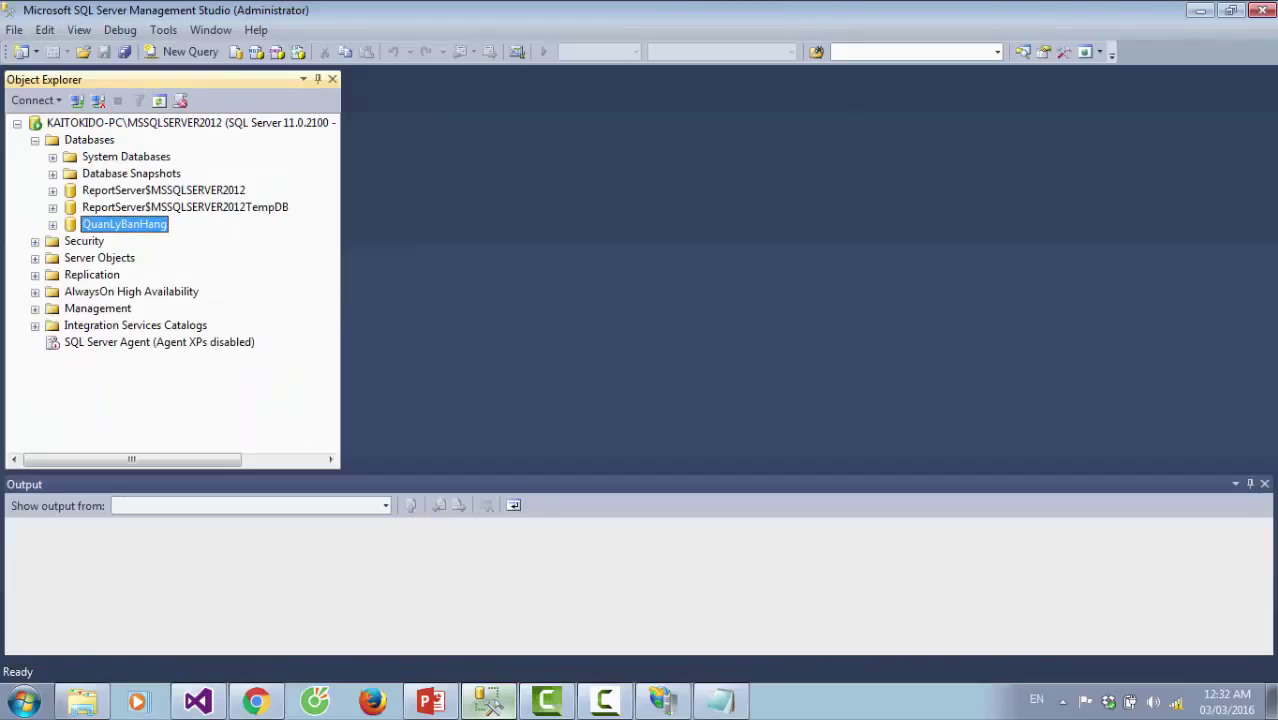
{"action": "key", "text": "super"}
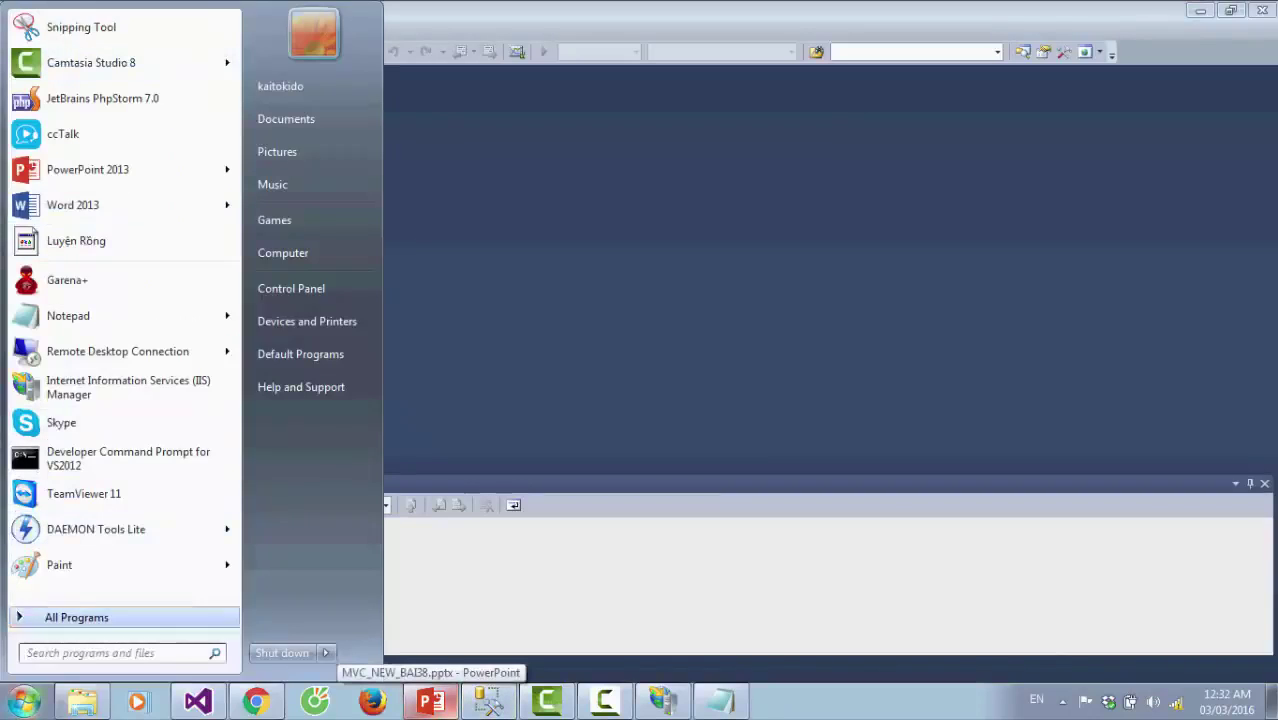
{"action": "key", "text": "Up"}
{"action": "key", "text": "Down"}
{"action": "key", "text": "Up"}
{"action": "key", "text": "Down"}
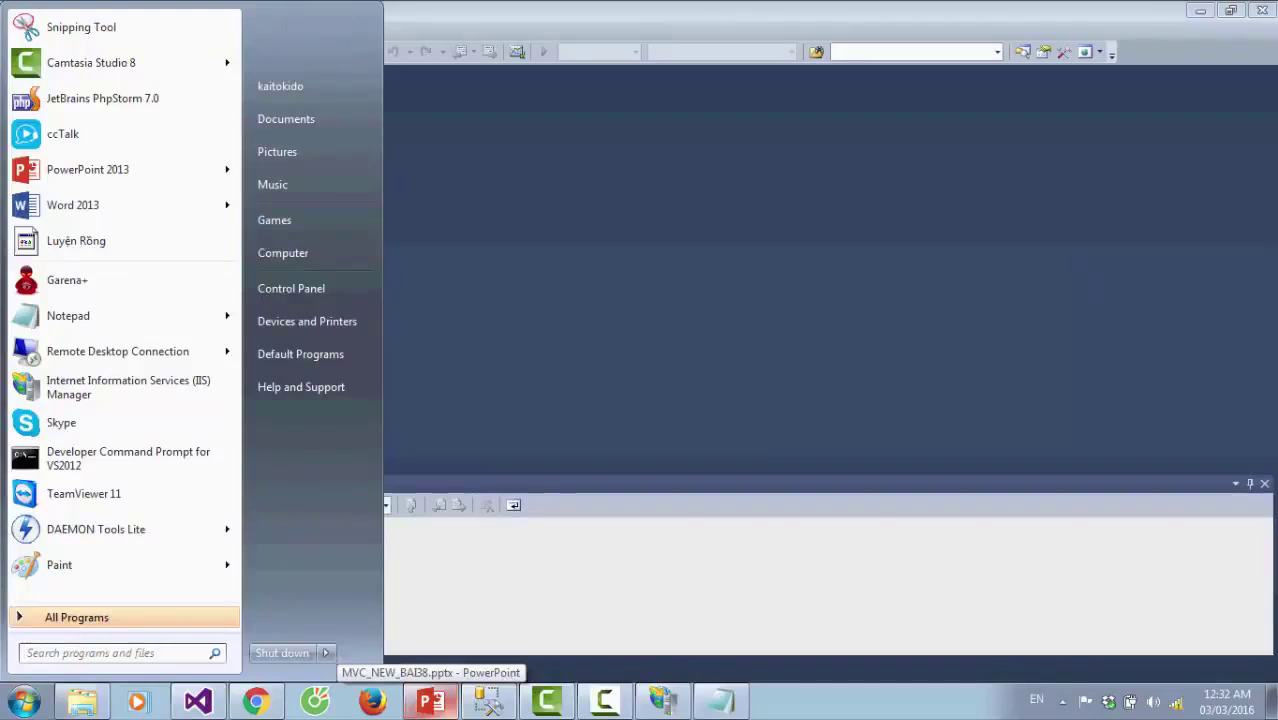
{"action": "key", "text": "Escape"}
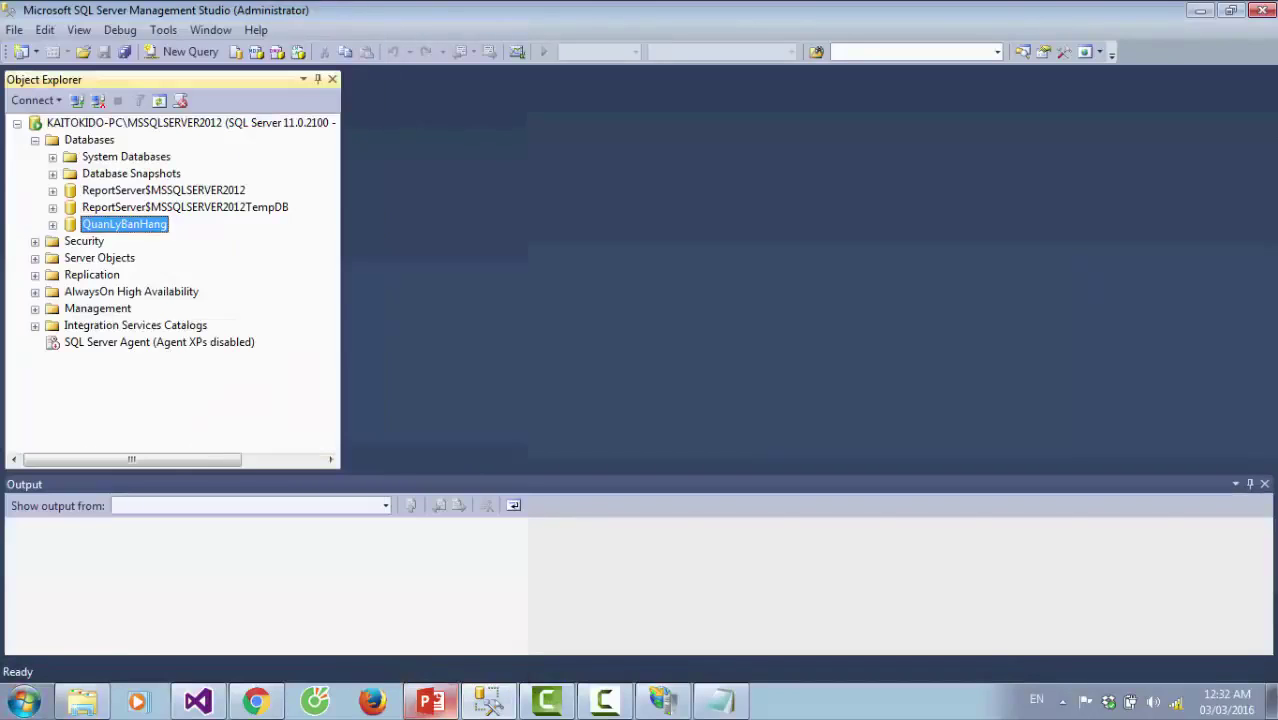
{"action": "key", "text": "alt+Tab"}
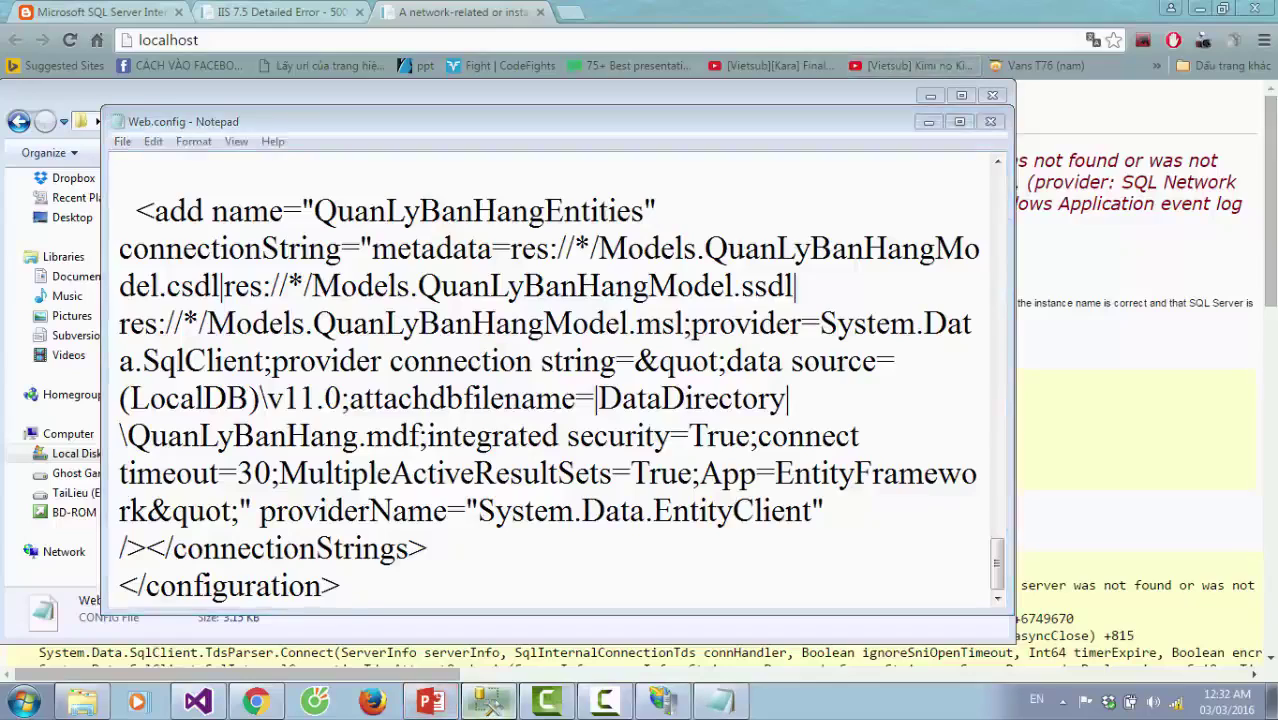
{"action": "key", "text": "alt+Tab"}
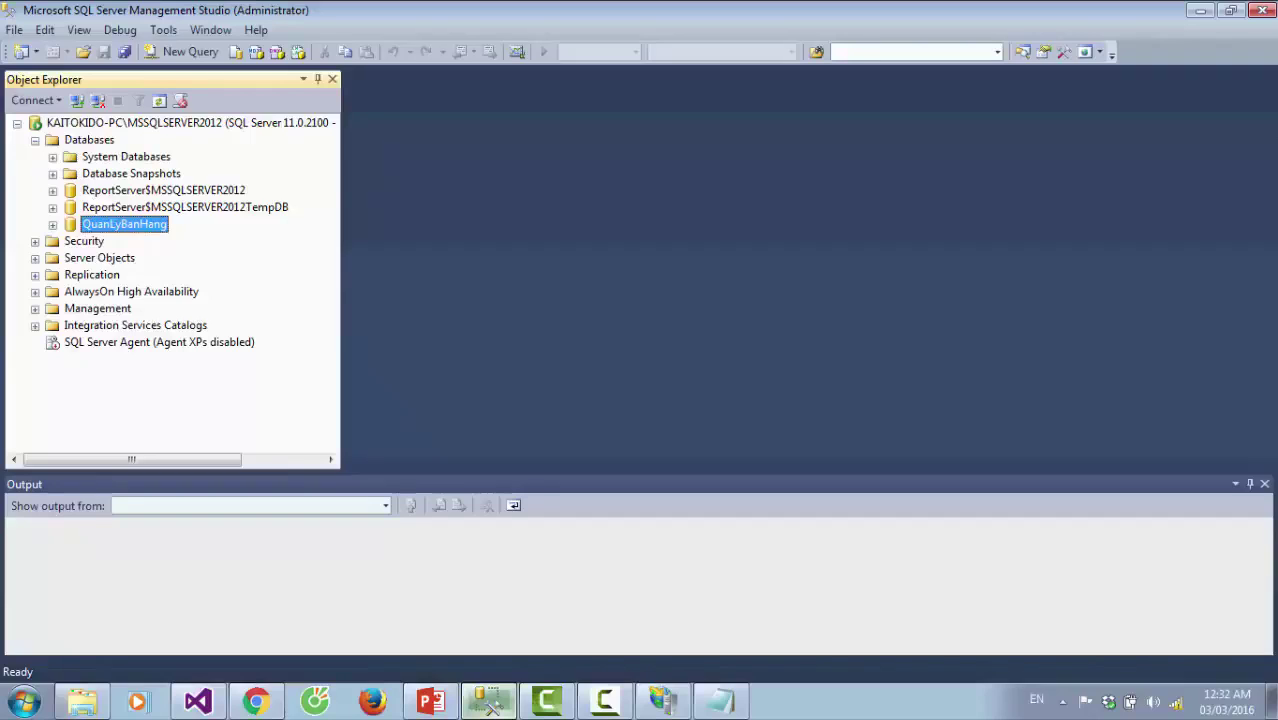
Expand the QuanLyBanHang database, then check App_Data's actions in Visual Studio without choosing one.
{"action": "key", "text": "Right"}
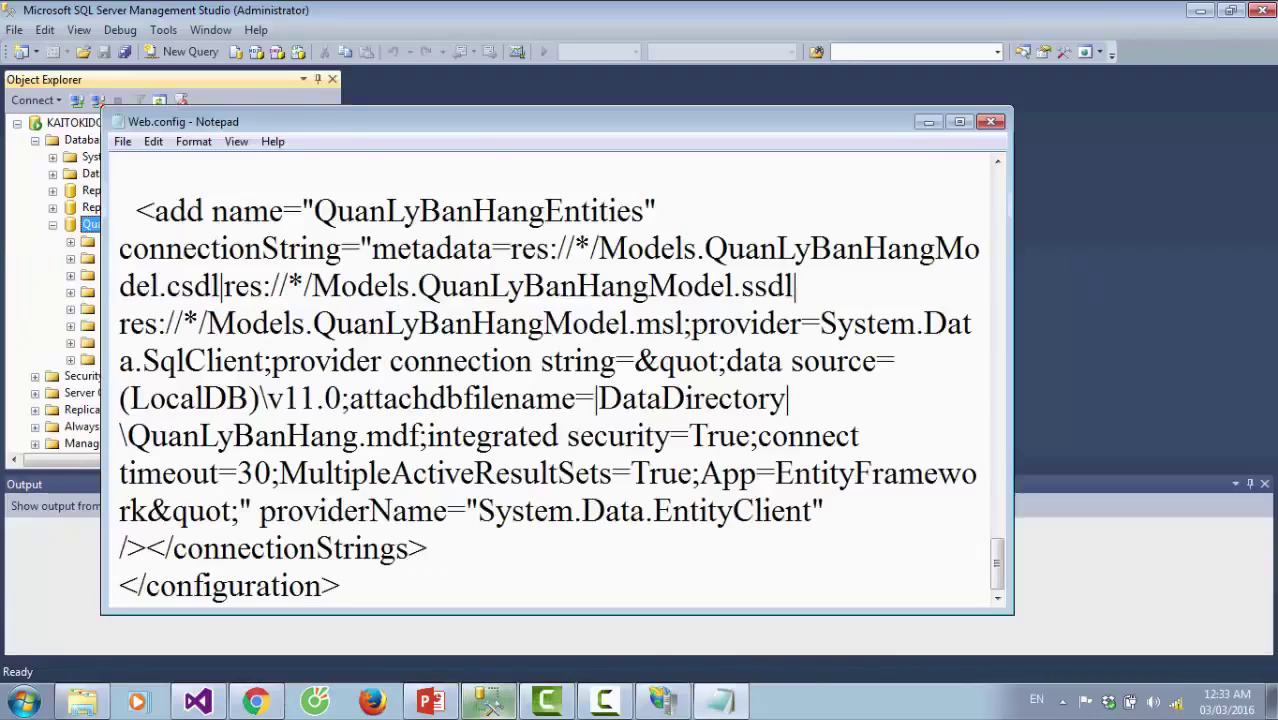
{"action": "key", "text": "alt+Tab"}
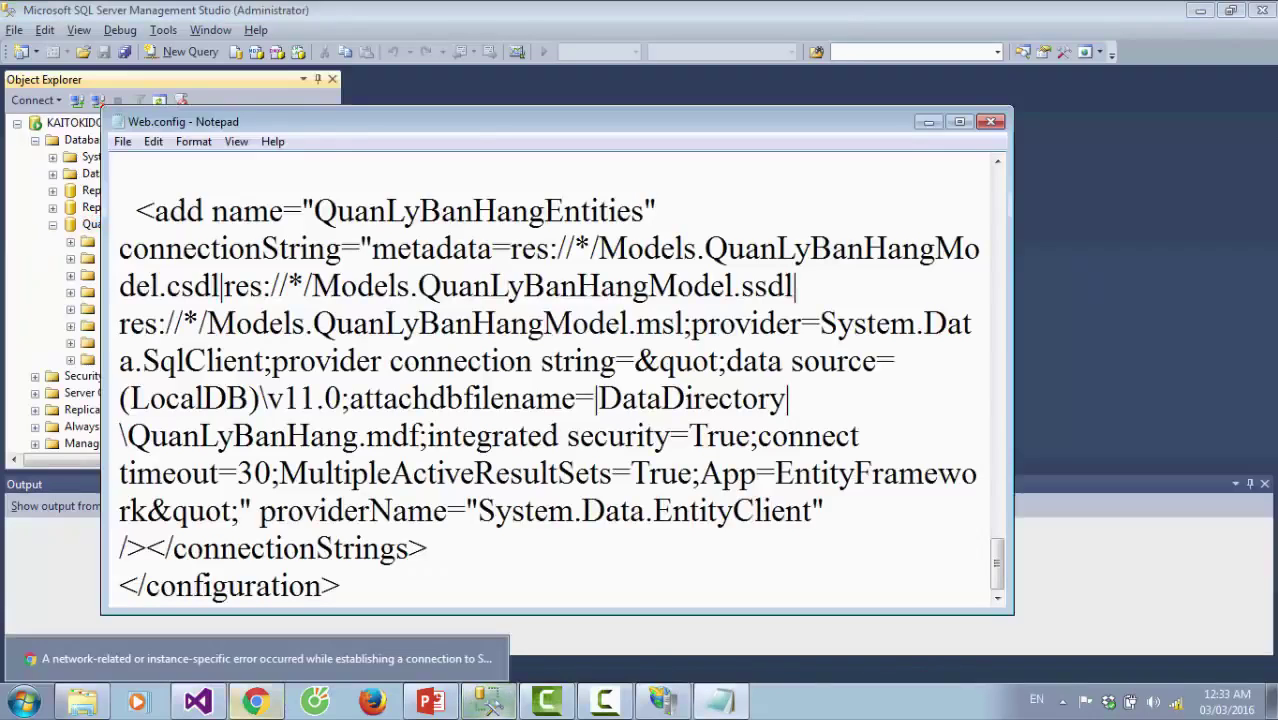
{"action": "key", "text": "alt+Tab"}
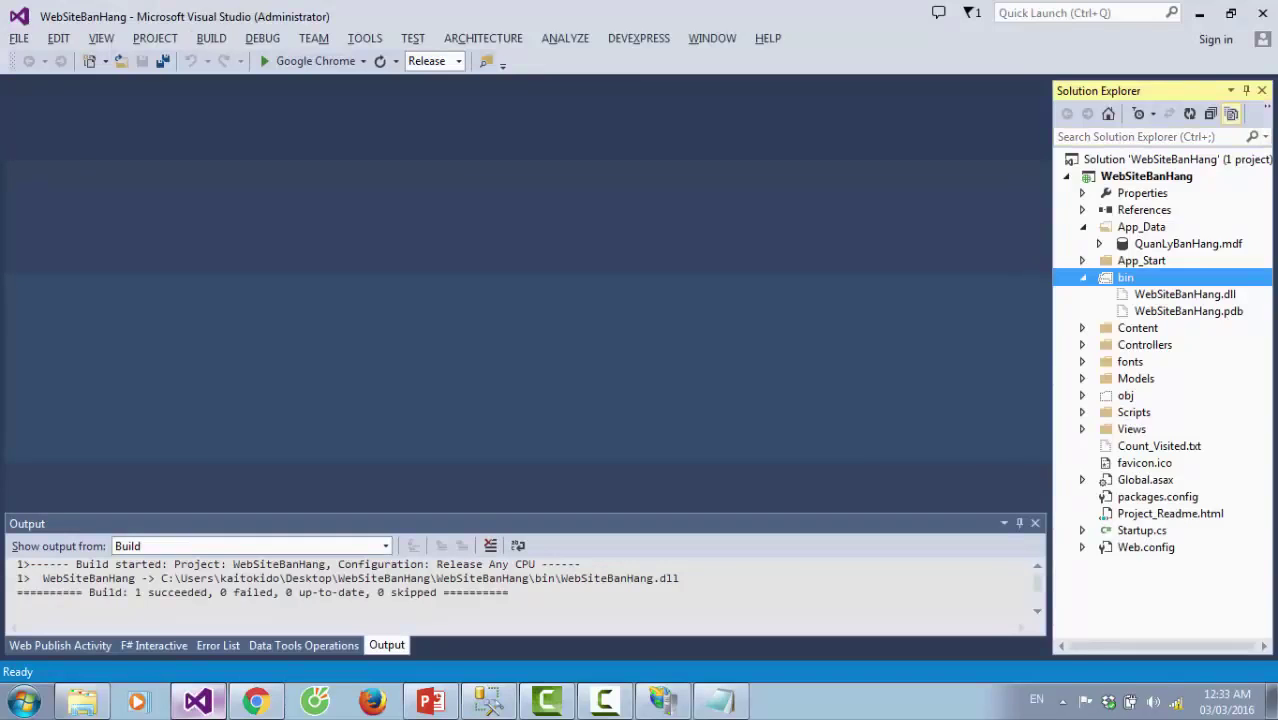
{"action": "right_click", "coordinate": [1122, 226]}
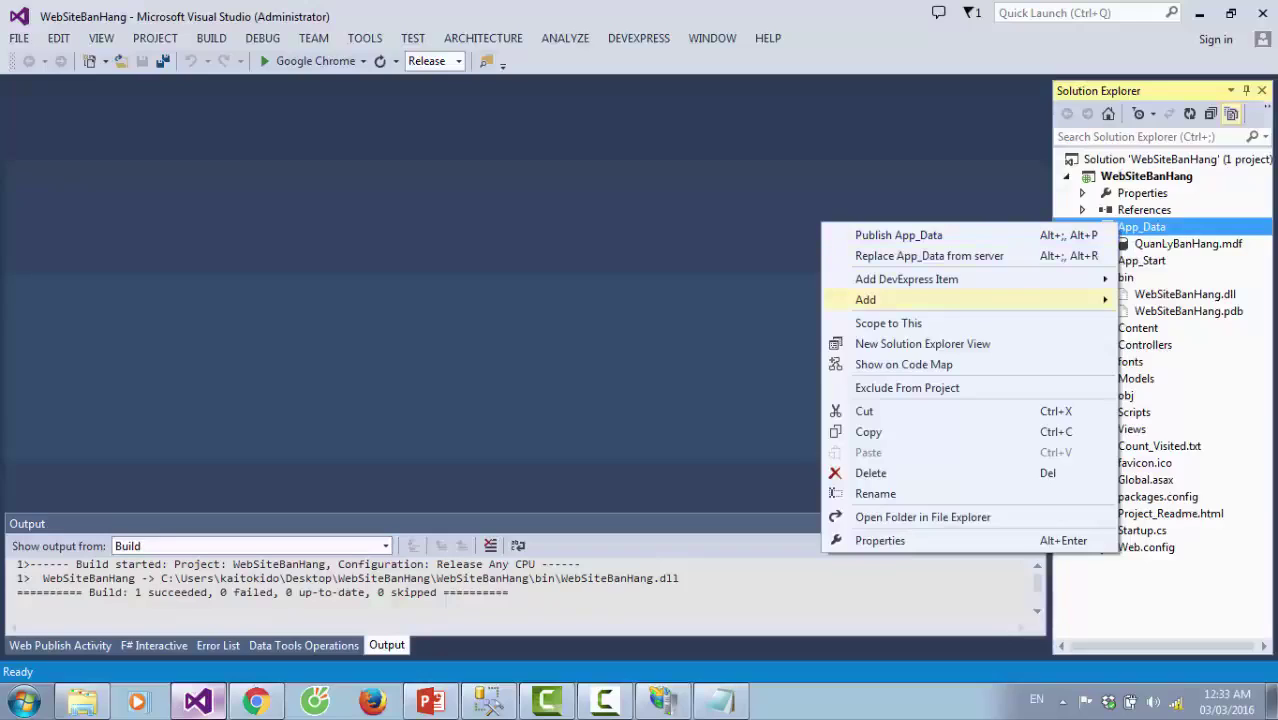
{"action": "mouse_move", "coordinate": [866, 299]}
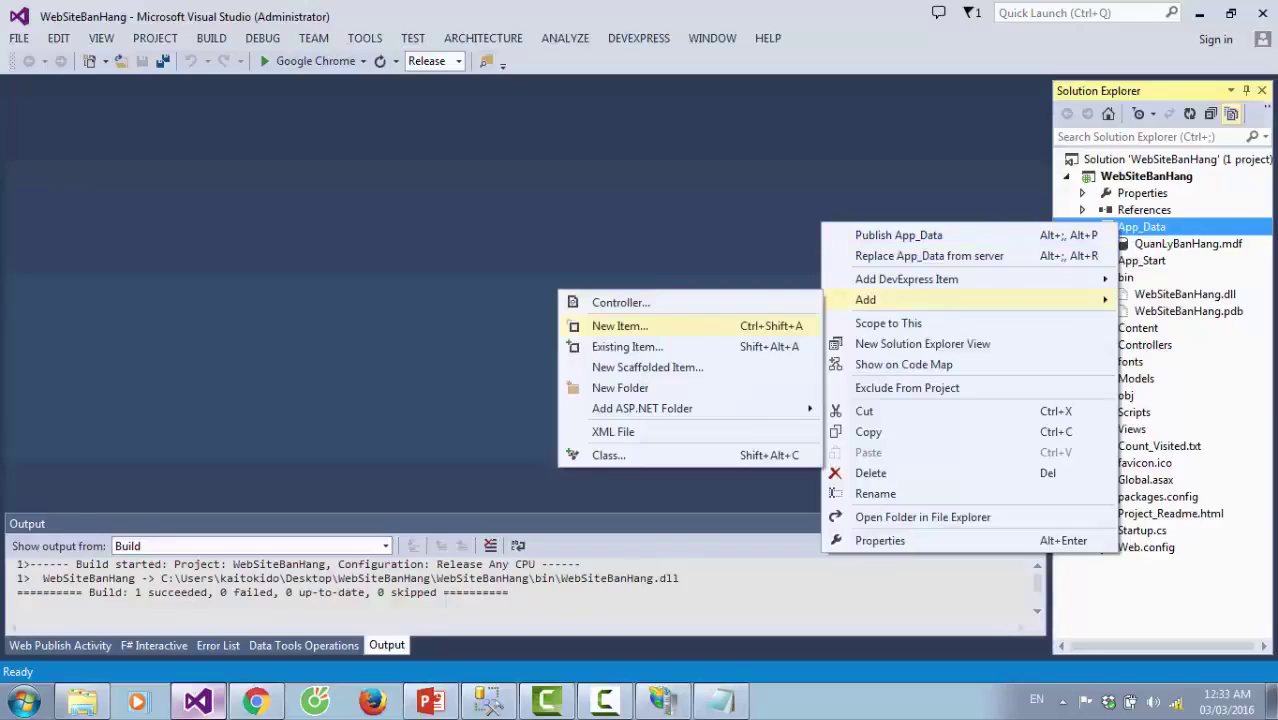
{"action": "key", "text": "Escape"}
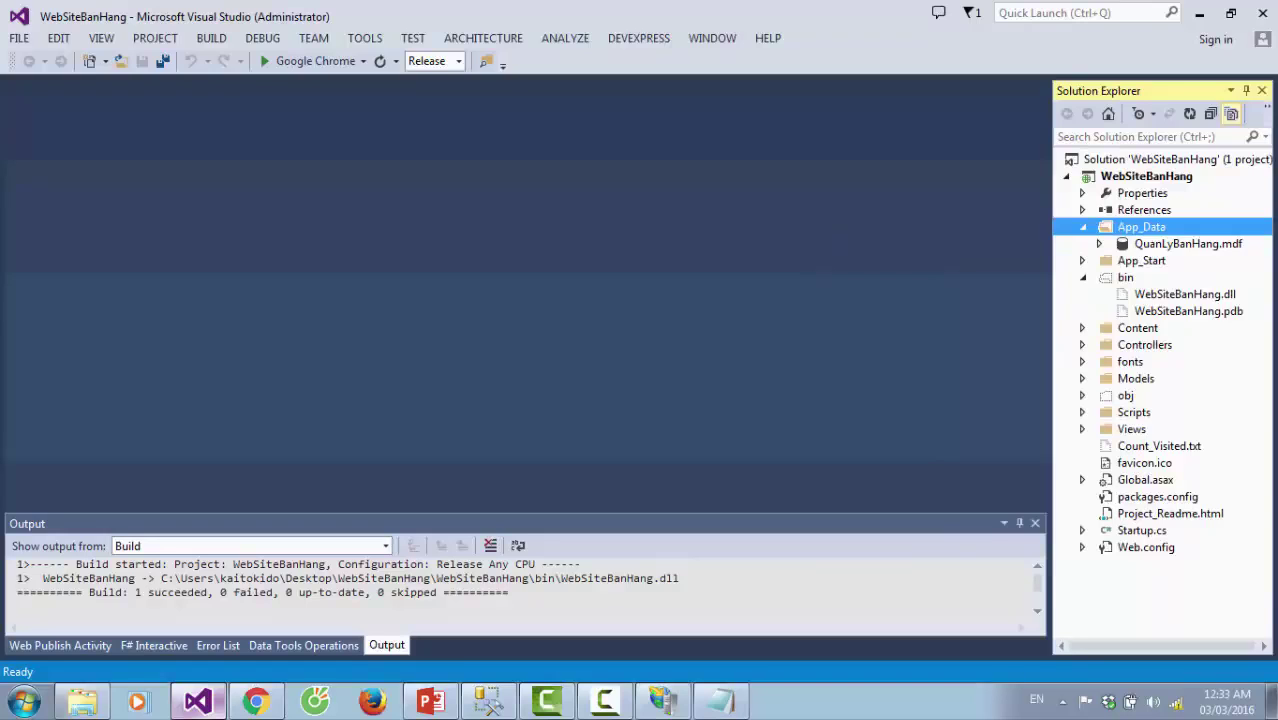
Close the Notepad copy of Web.config and select the WebSiteBanHang project's Web.config in Visual Studio.
{"action": "left_click", "coordinate": [1199, 13]}
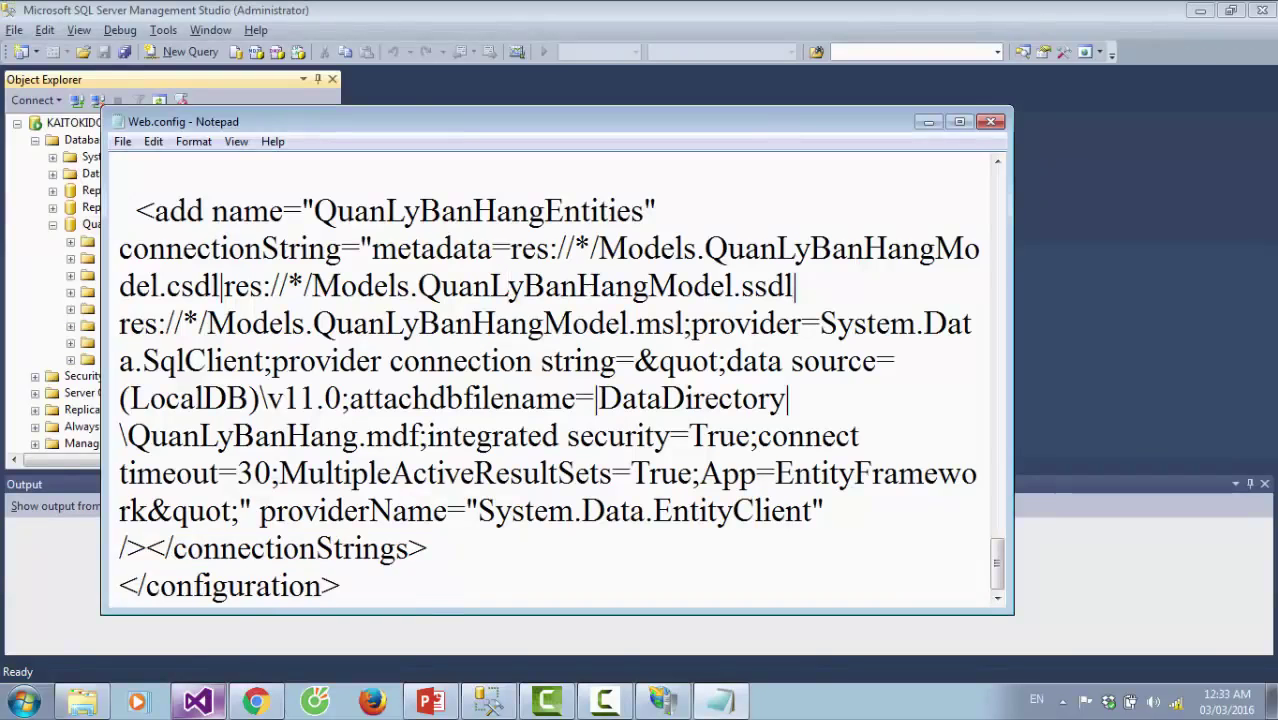
{"action": "left_click", "coordinate": [660, 473]}
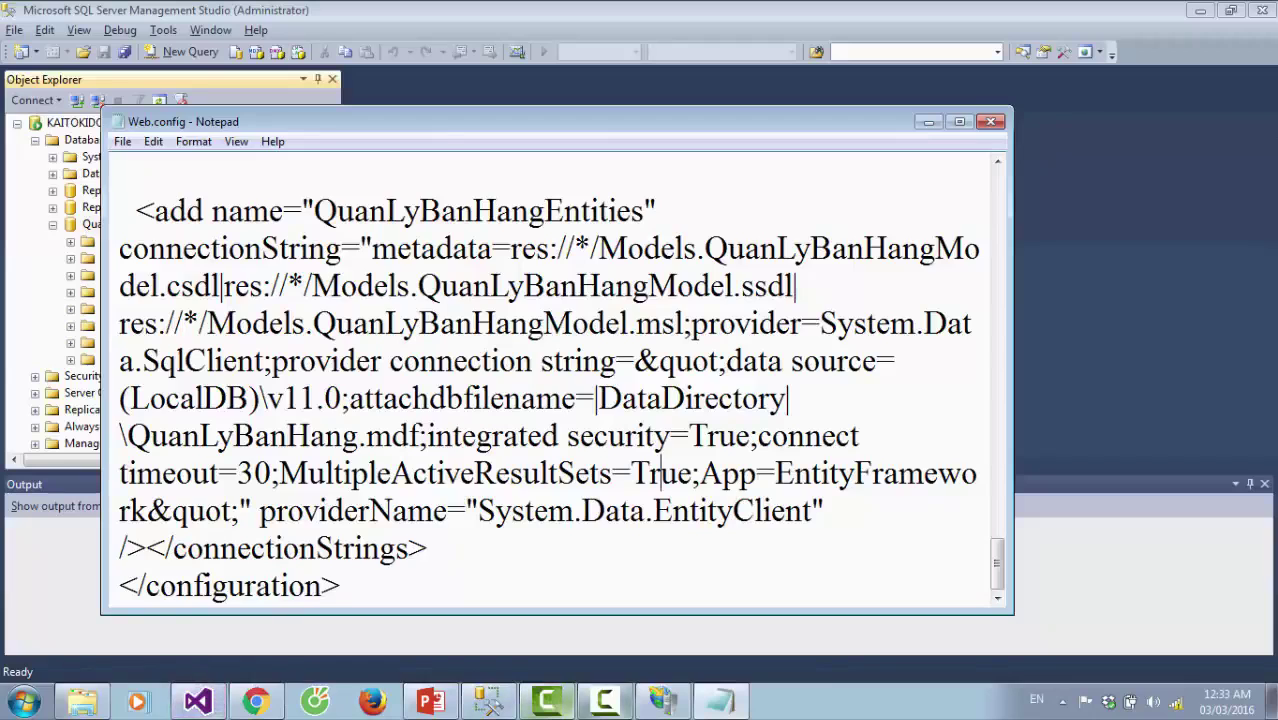
{"action": "left_click", "coordinate": [604, 700]}
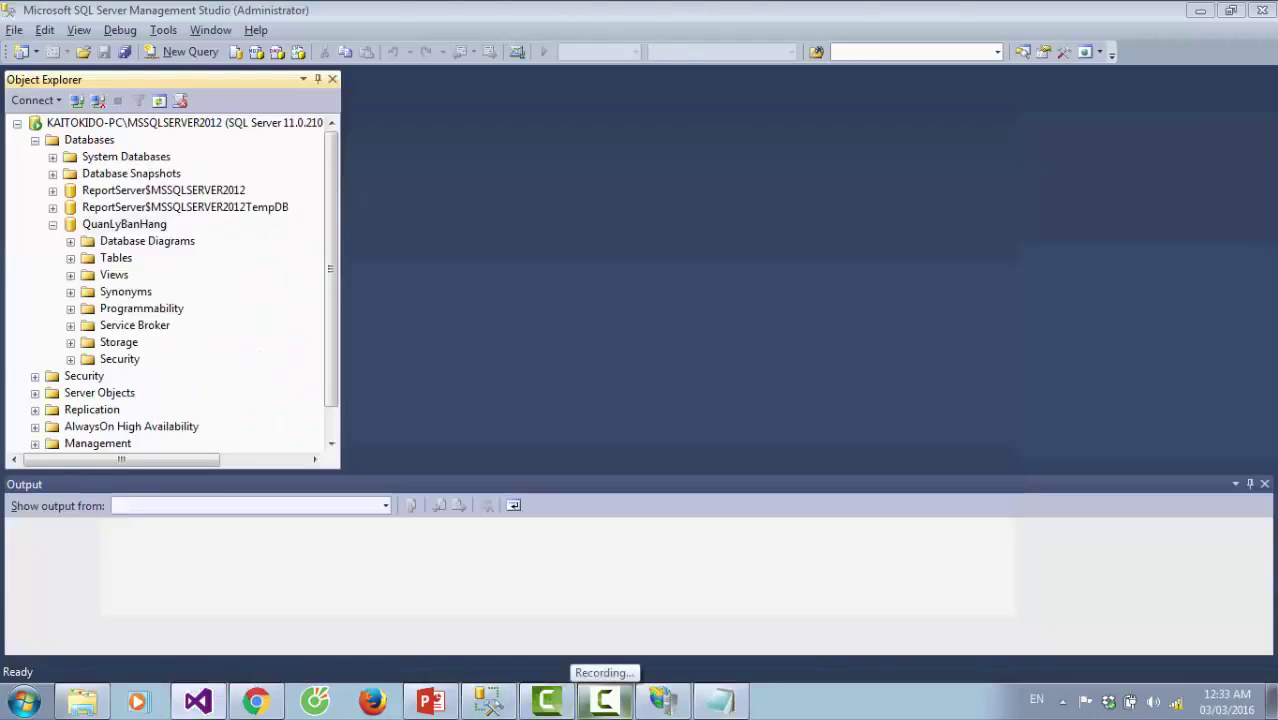
{"action": "left_click", "coordinate": [198, 701]}
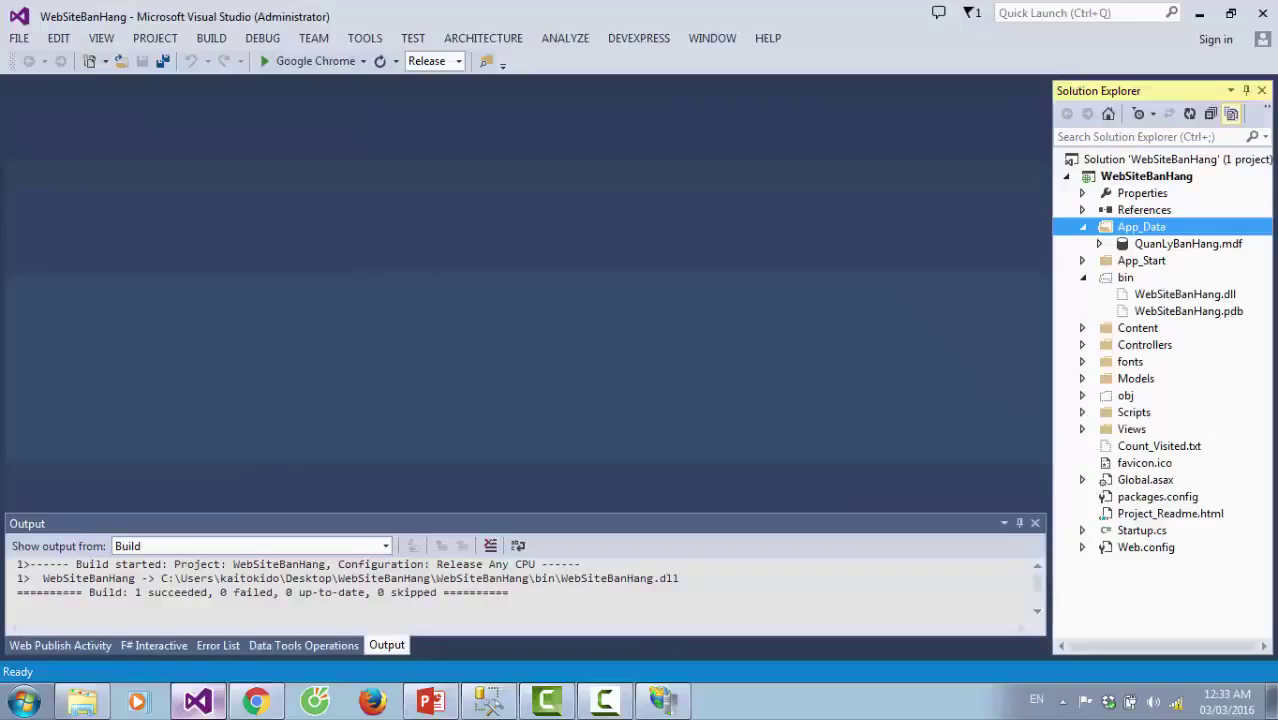
{"action": "left_click", "coordinate": [1105, 548]}
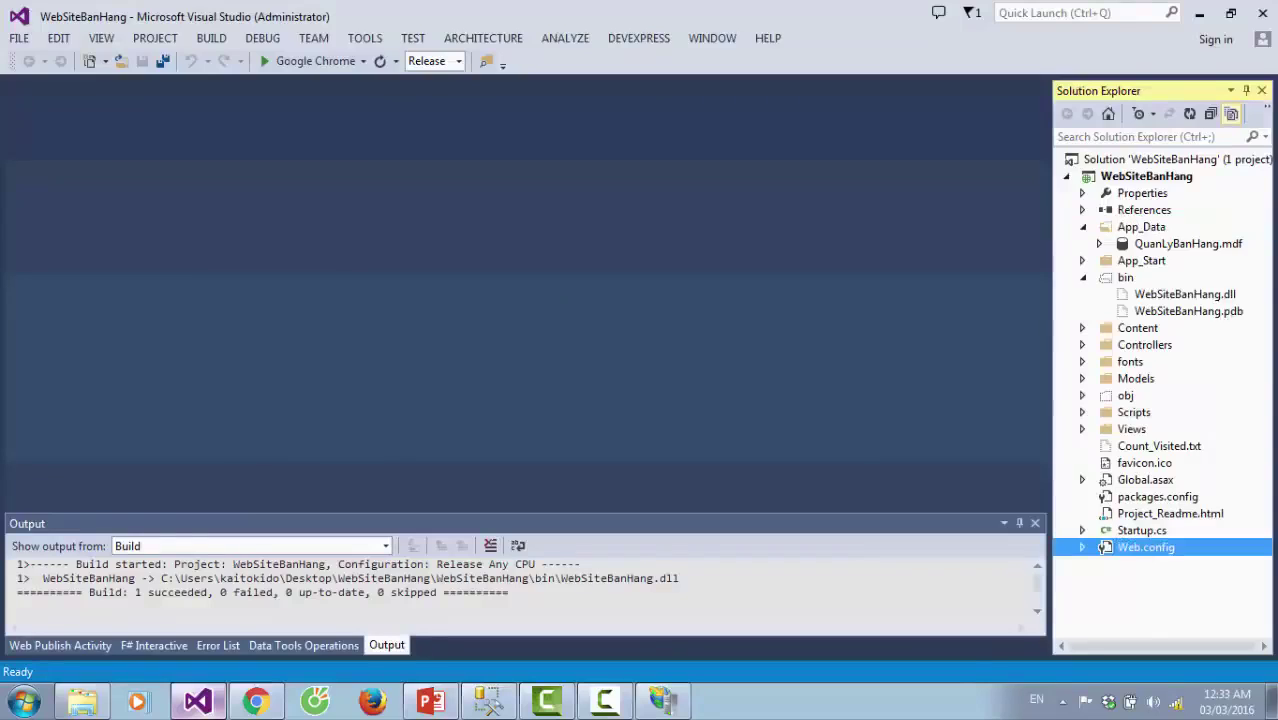
Open the project's Web.config in Visual Studio and scroll to the connection string.
{"action": "double_click", "coordinate": [1105, 548]}
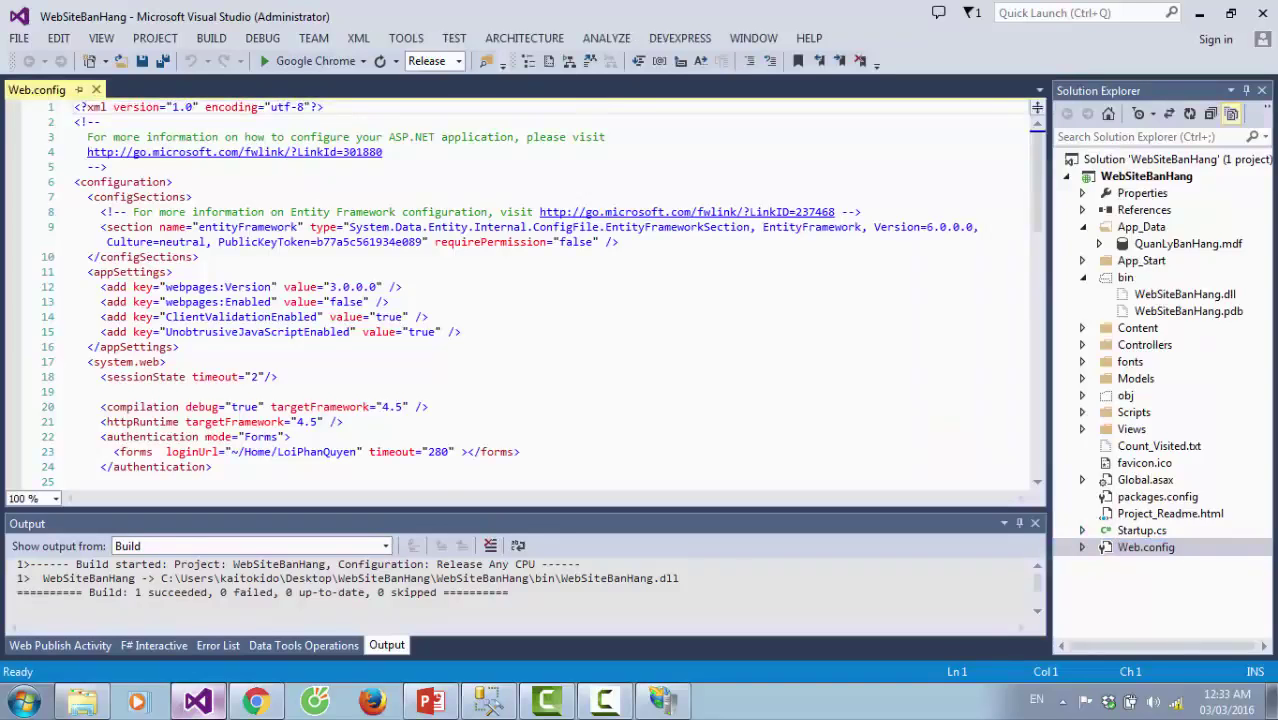
{"action": "scroll", "coordinate": [402, 152], "scroll_direction": "down", "scroll_amount": 3}
{"action": "left_click", "coordinate": [402, 152]}
{"action": "scroll", "coordinate": [402, 152], "scroll_direction": "down", "scroll_amount": 17}
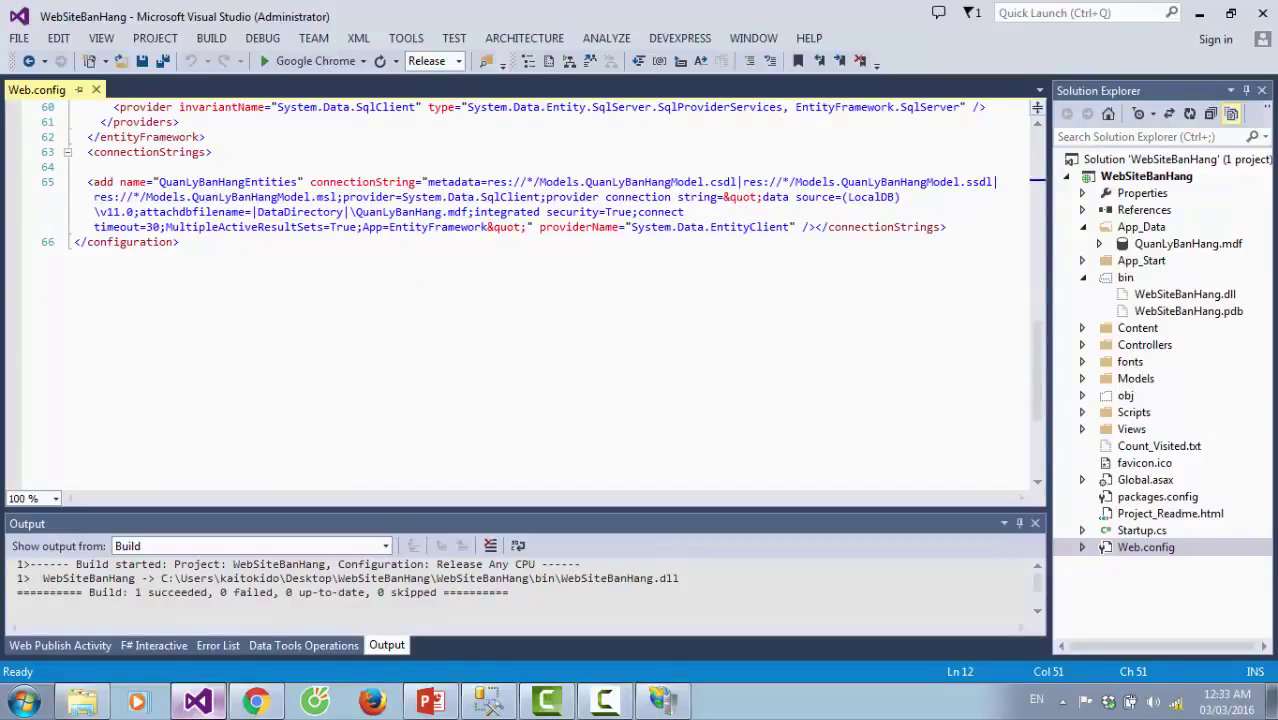
Highlight the (LocalDB)\v11.0 data source and QuanLyBanHang.mdf attachdbfilename parts of line 65.
{"action": "left_click_drag", "start_coordinate": [722, 197], "coordinate": [684, 212]}
{"action": "left_click", "coordinate": [690, 212]}
{"action": "left_click_drag", "start_coordinate": [763, 197], "coordinate": [684, 212]}
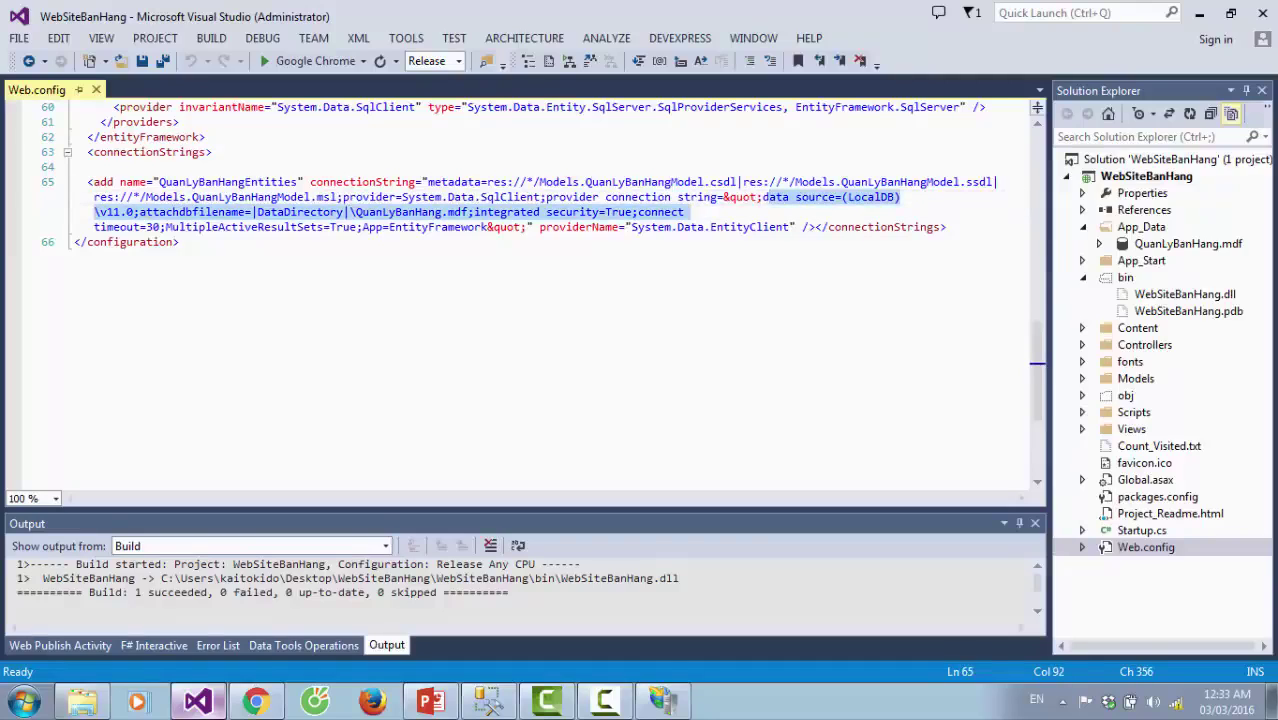
{"action": "left_click_drag", "start_coordinate": [842, 197], "coordinate": [900, 197]}
{"action": "left_click_drag", "start_coordinate": [94, 212], "coordinate": [686, 212]}
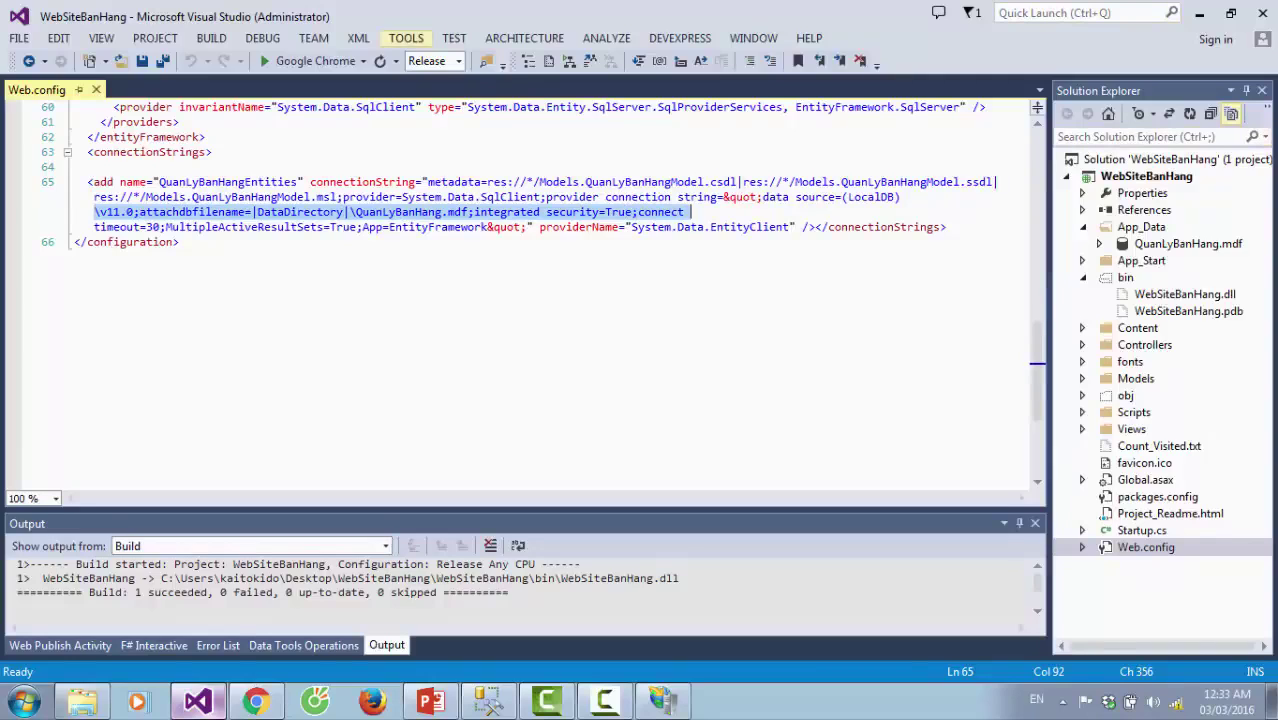
{"action": "left_click", "coordinate": [166, 212]}
{"action": "left_click_drag", "start_coordinate": [166, 212], "coordinate": [467, 212]}
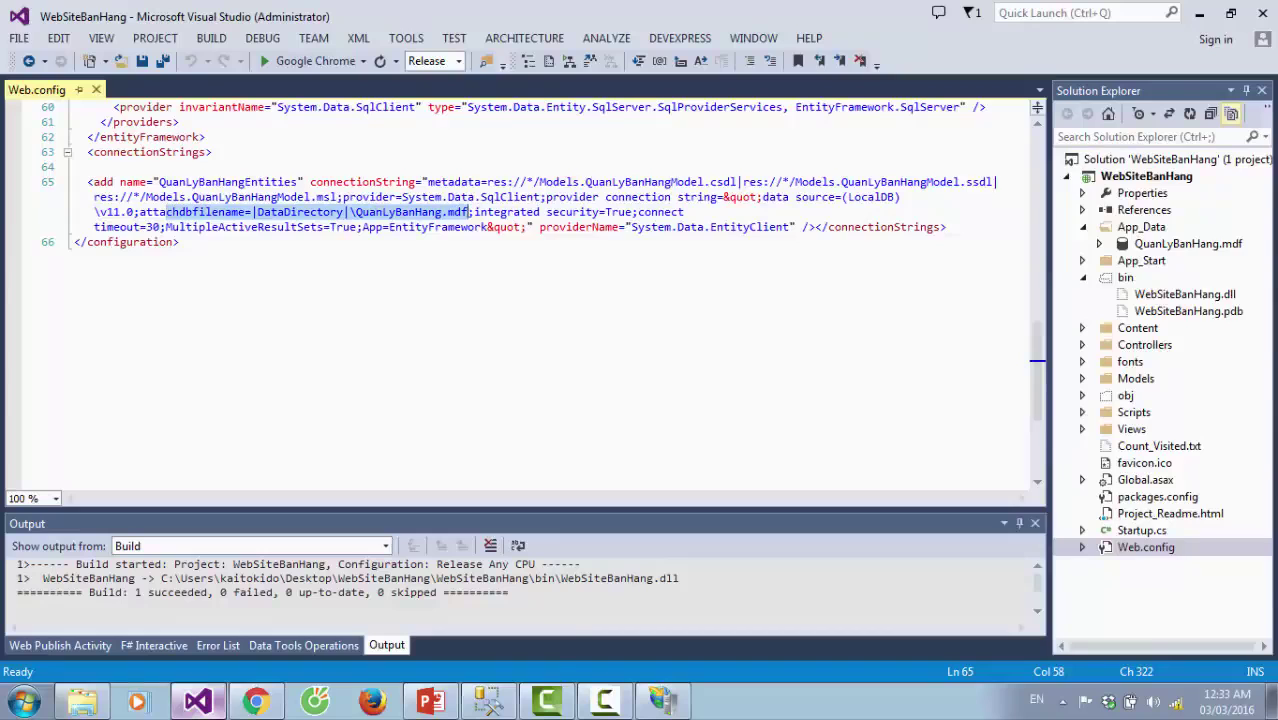
{"action": "left_click", "coordinate": [431, 700]}
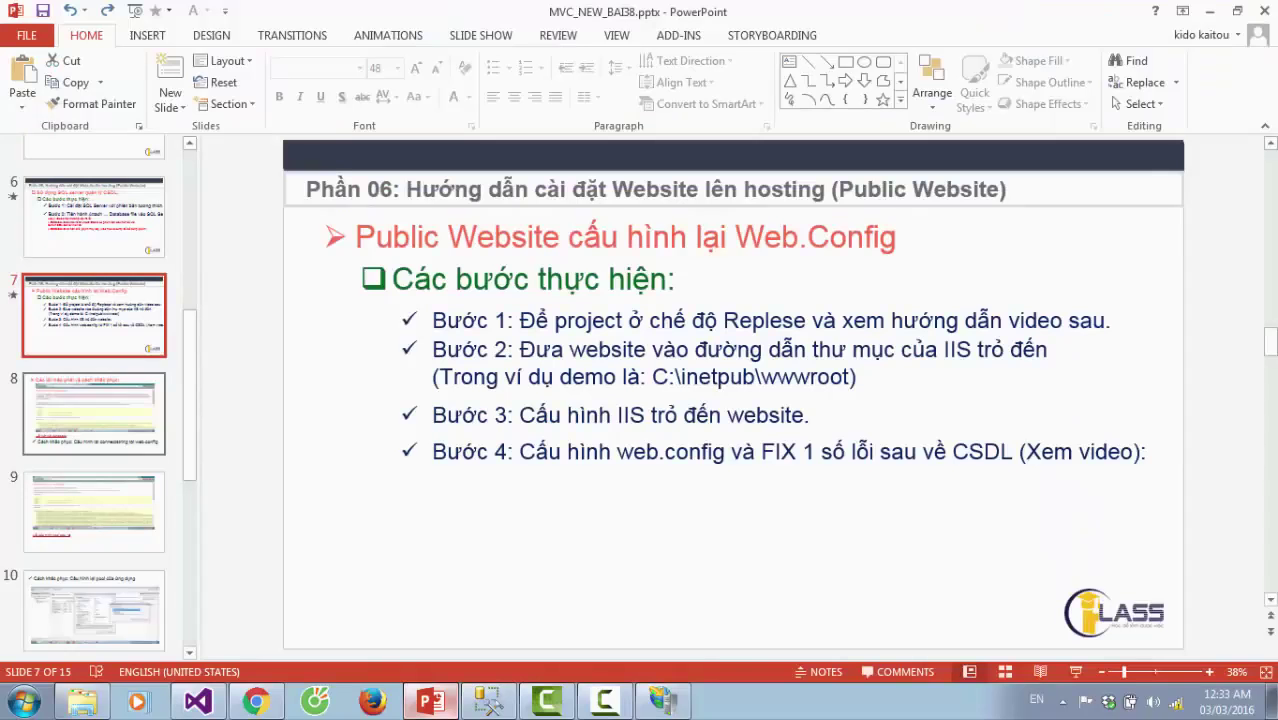
Read slide 8's web.config fix for the database connection error, then return to Visual Studio.
{"action": "key", "text": "Page_Down"}
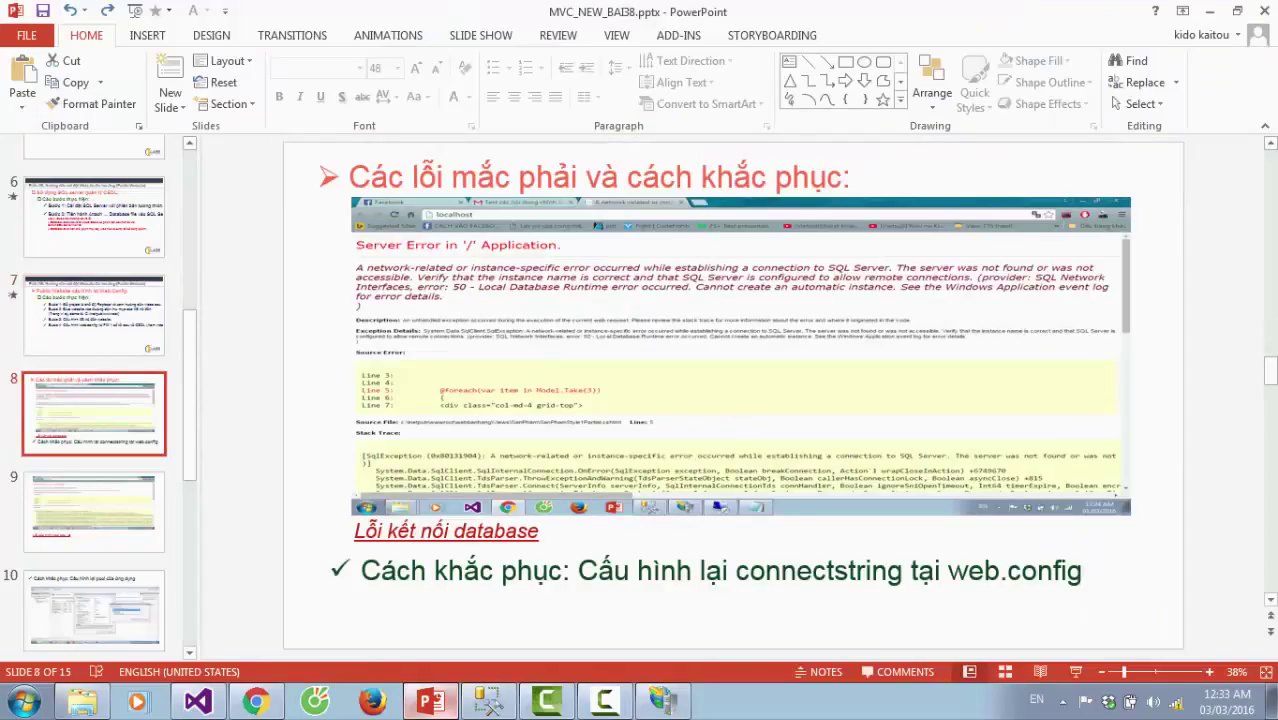
{"action": "left_click_drag", "start_coordinate": [578, 570], "coordinate": [1085, 570]}
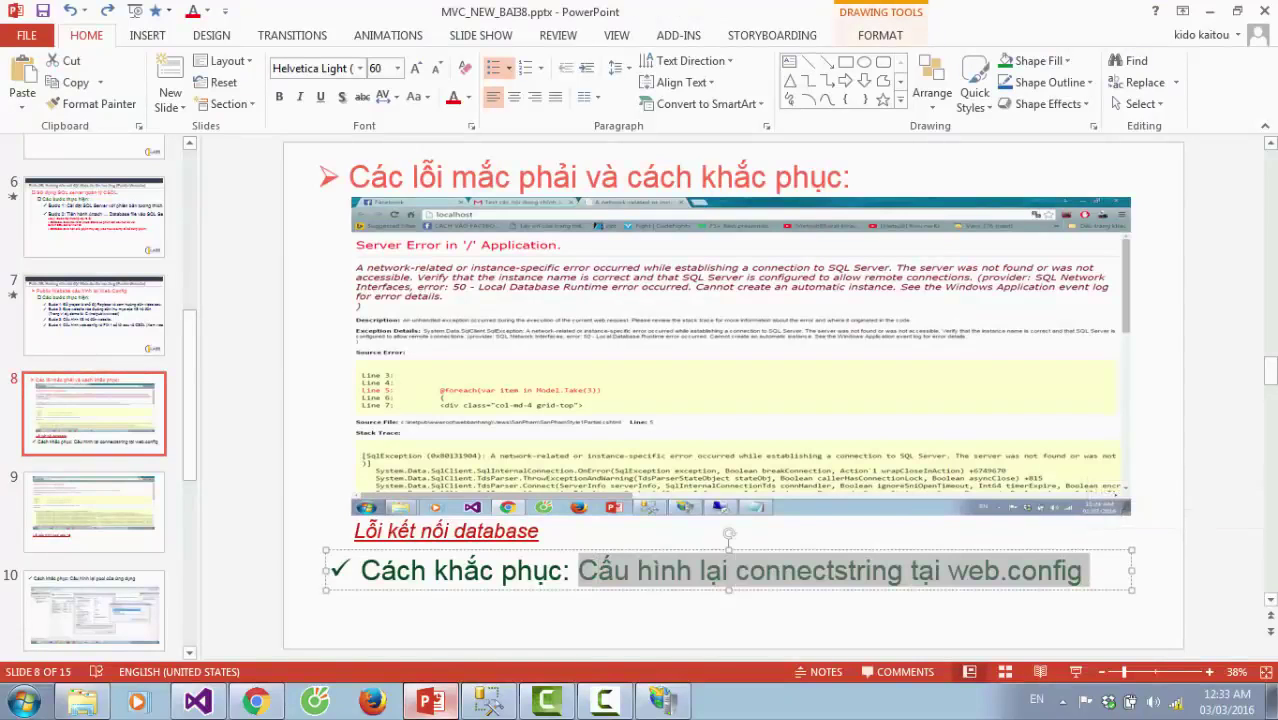
{"action": "left_click", "coordinate": [1209, 11]}
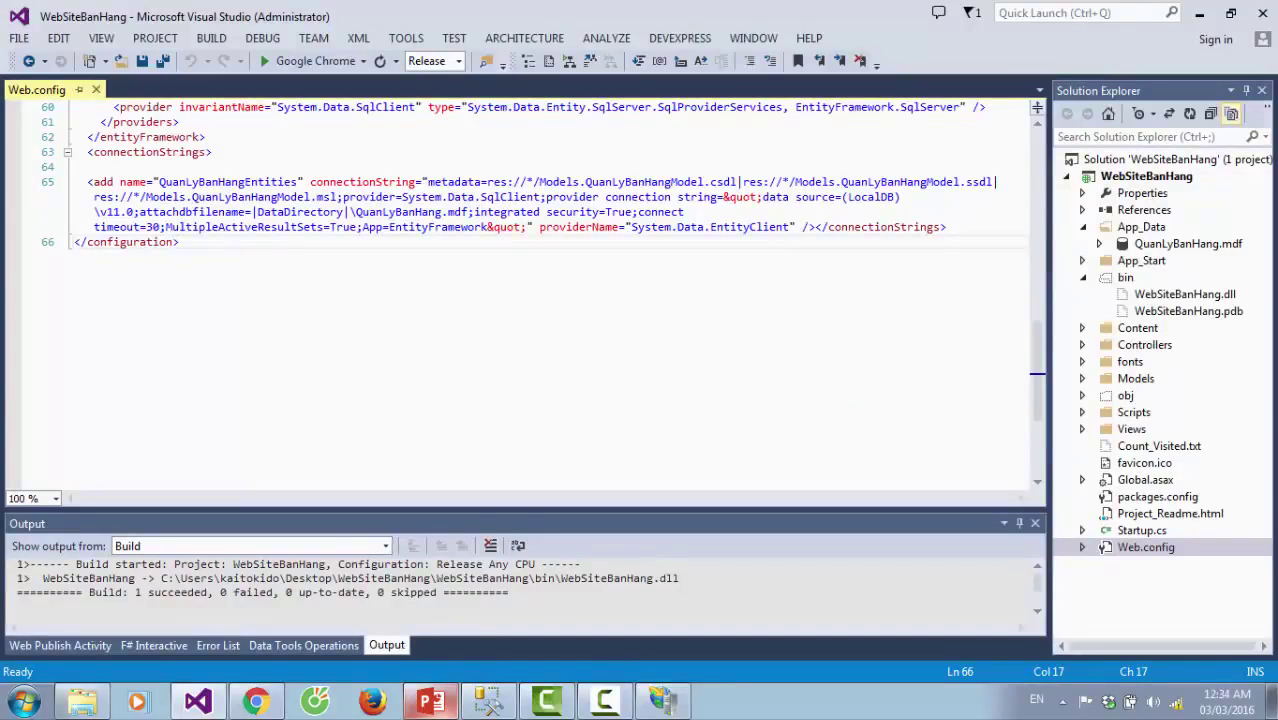
Replace the LocalDB data source and attached QuanLyBanHang.mdf on line 65 with 'Server='.
{"action": "left_click", "coordinate": [761, 197]}
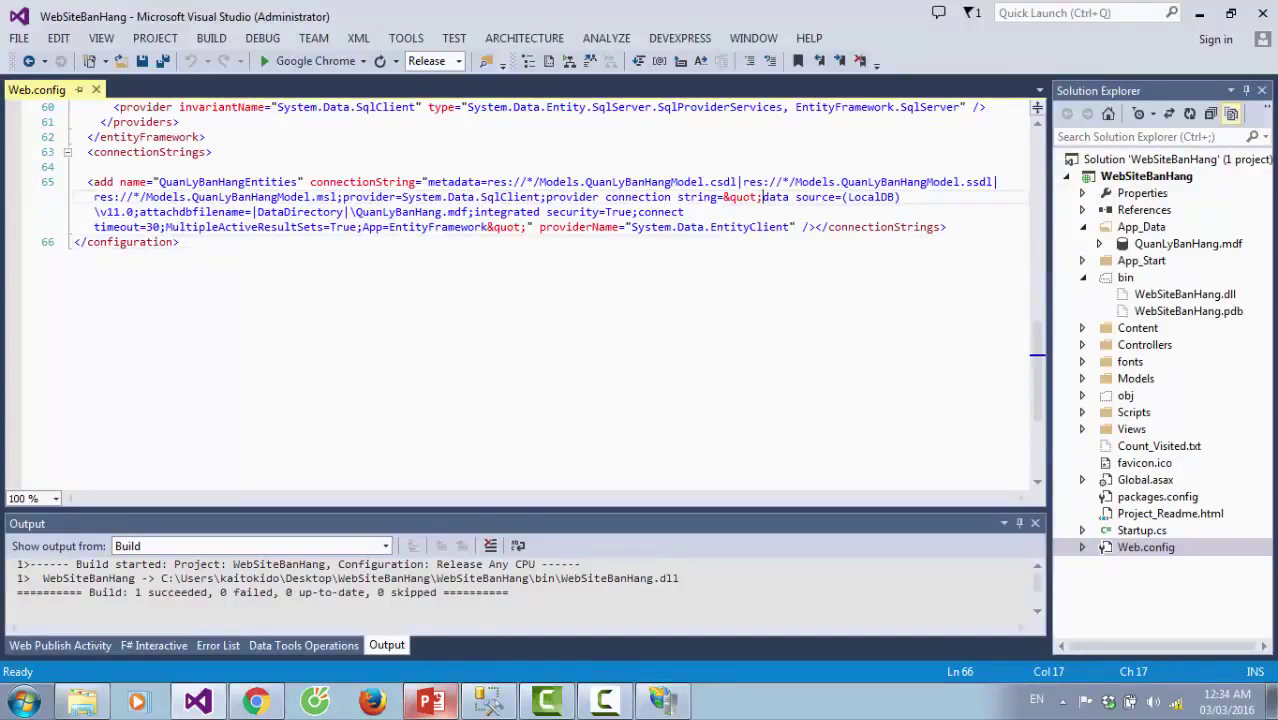
{"action": "left_click_drag", "start_coordinate": [761, 197], "coordinate": [468, 212]}
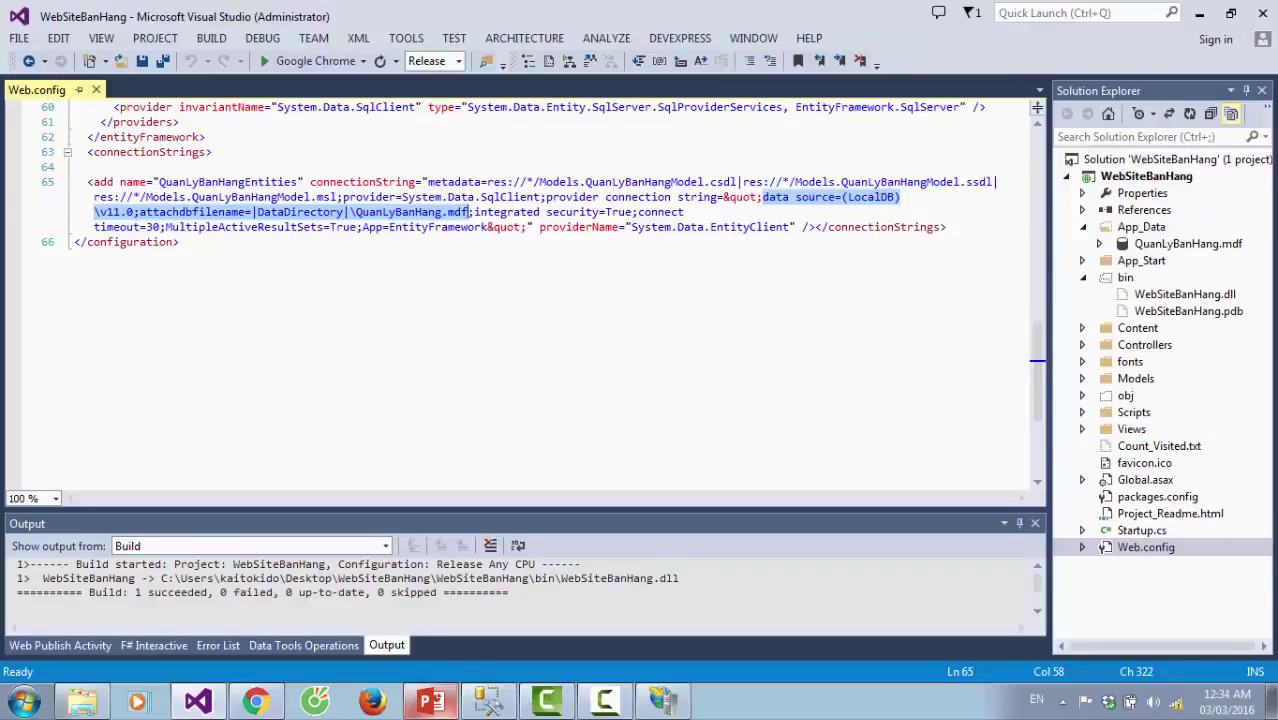
{"action": "key", "text": "Delete"}
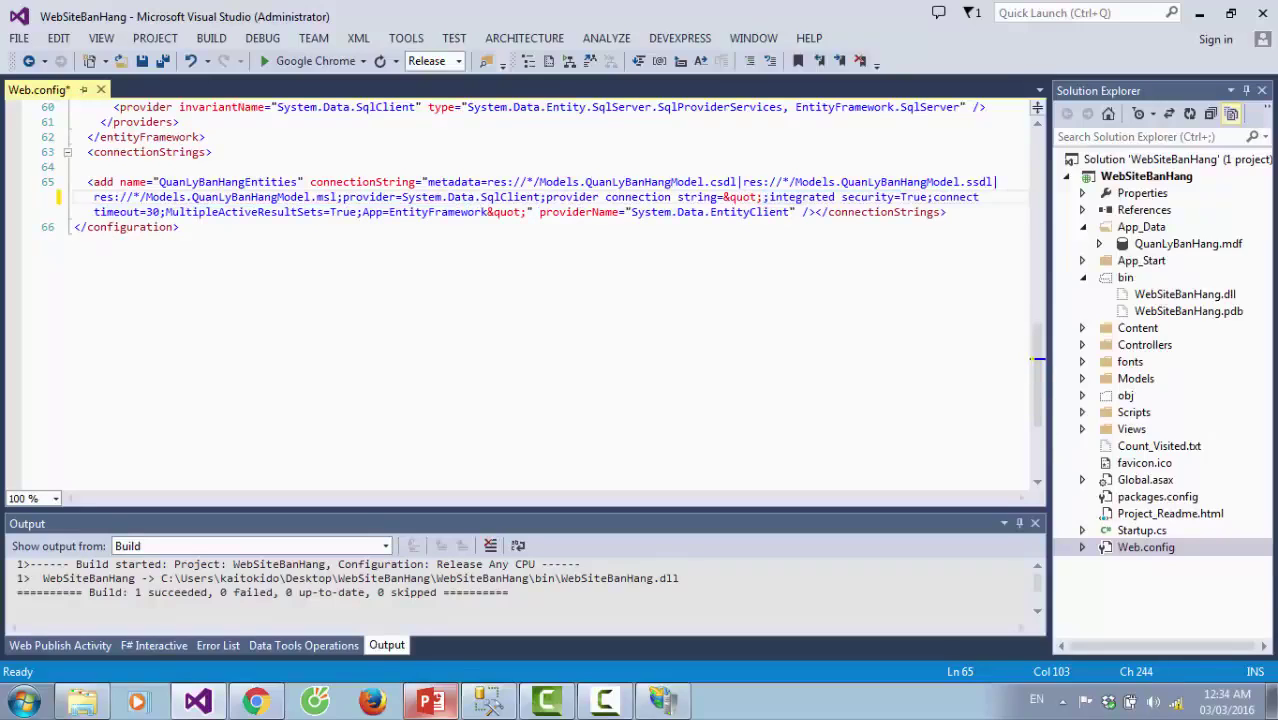
{"action": "type", "text": "Server"}
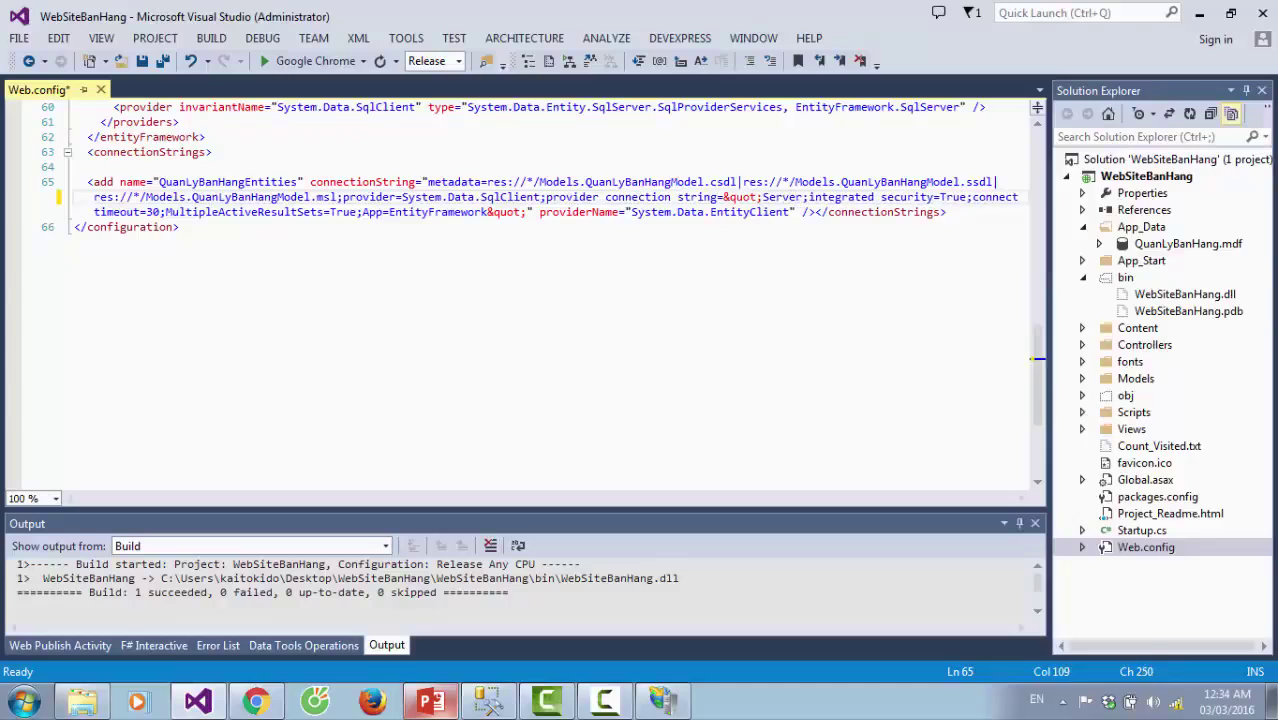
{"action": "type", "text": "="}
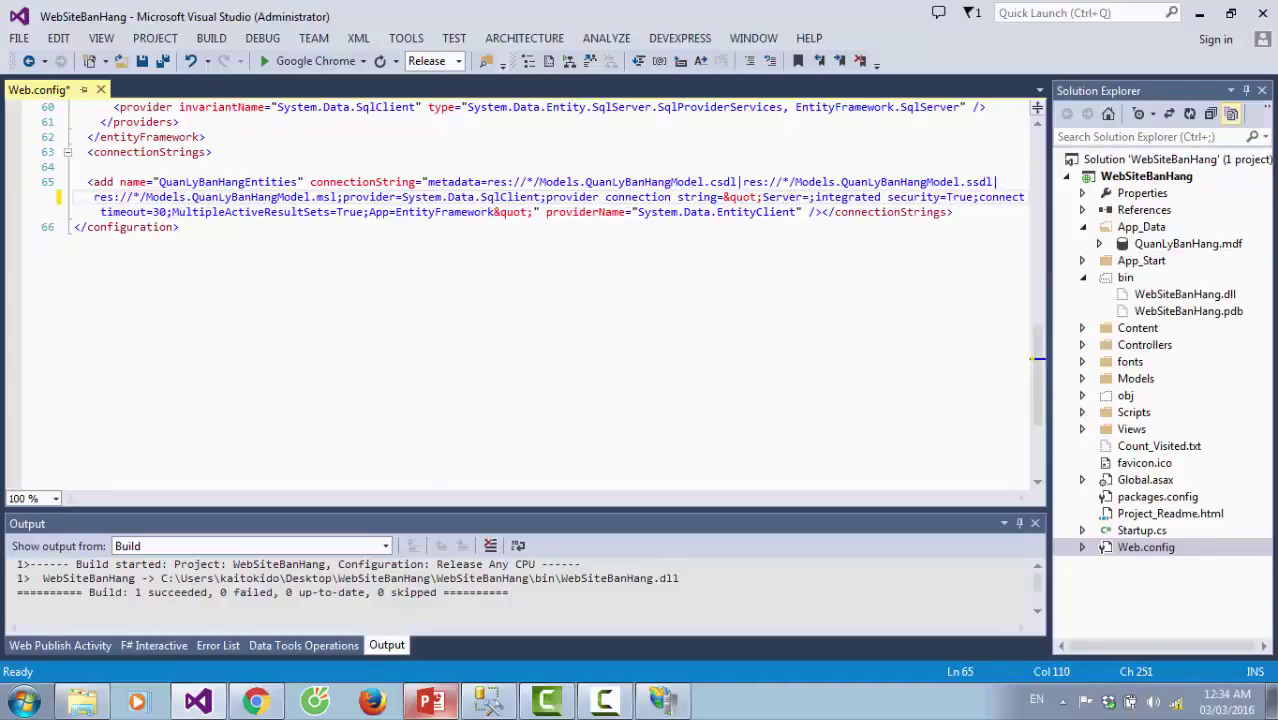
{"action": "left_click", "coordinate": [82, 701]}
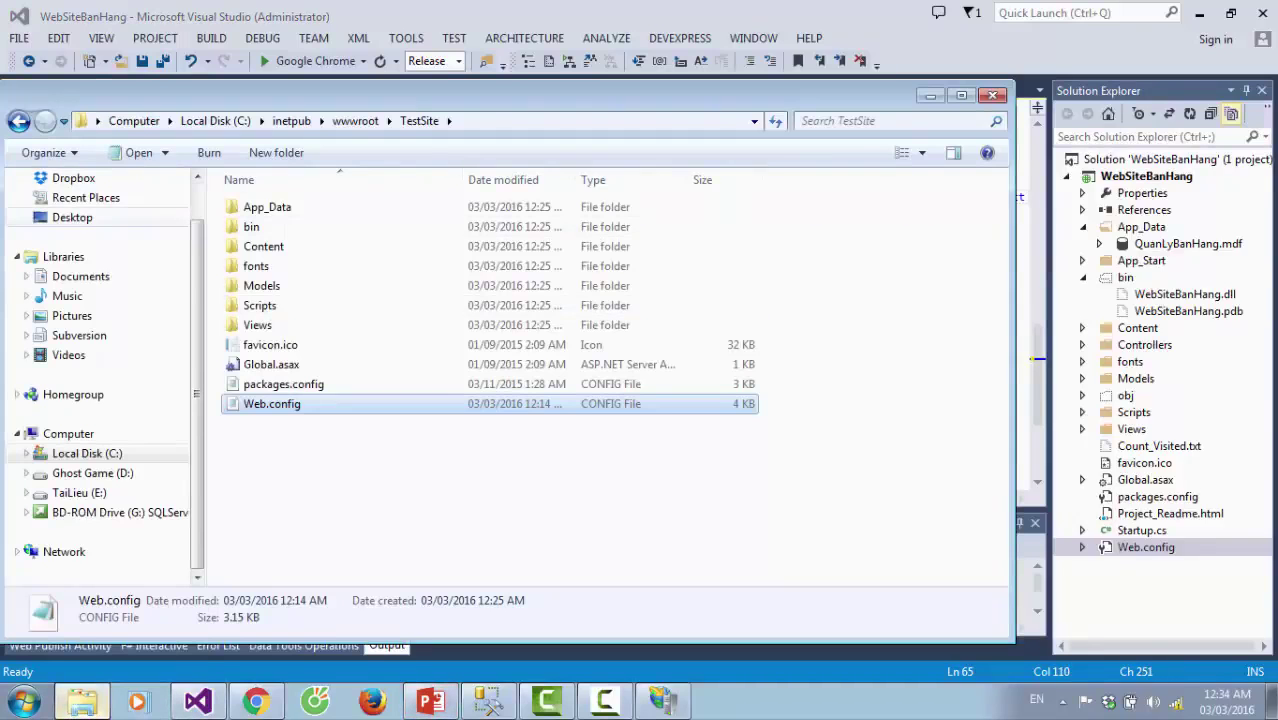
Browse from the Desktop into the WebSiteBanHang1\WebSiteBanHang project folder.
{"action": "key", "text": "BackSpace"}
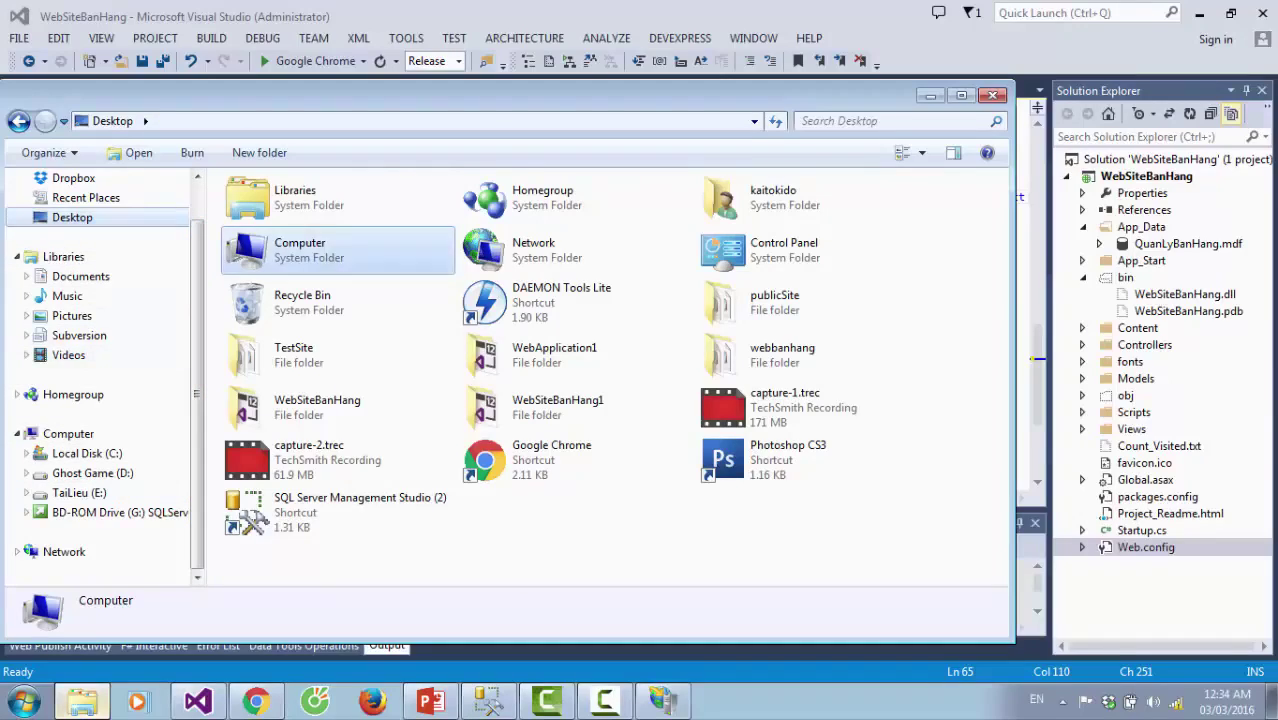
{"action": "left_click", "coordinate": [300, 355]}
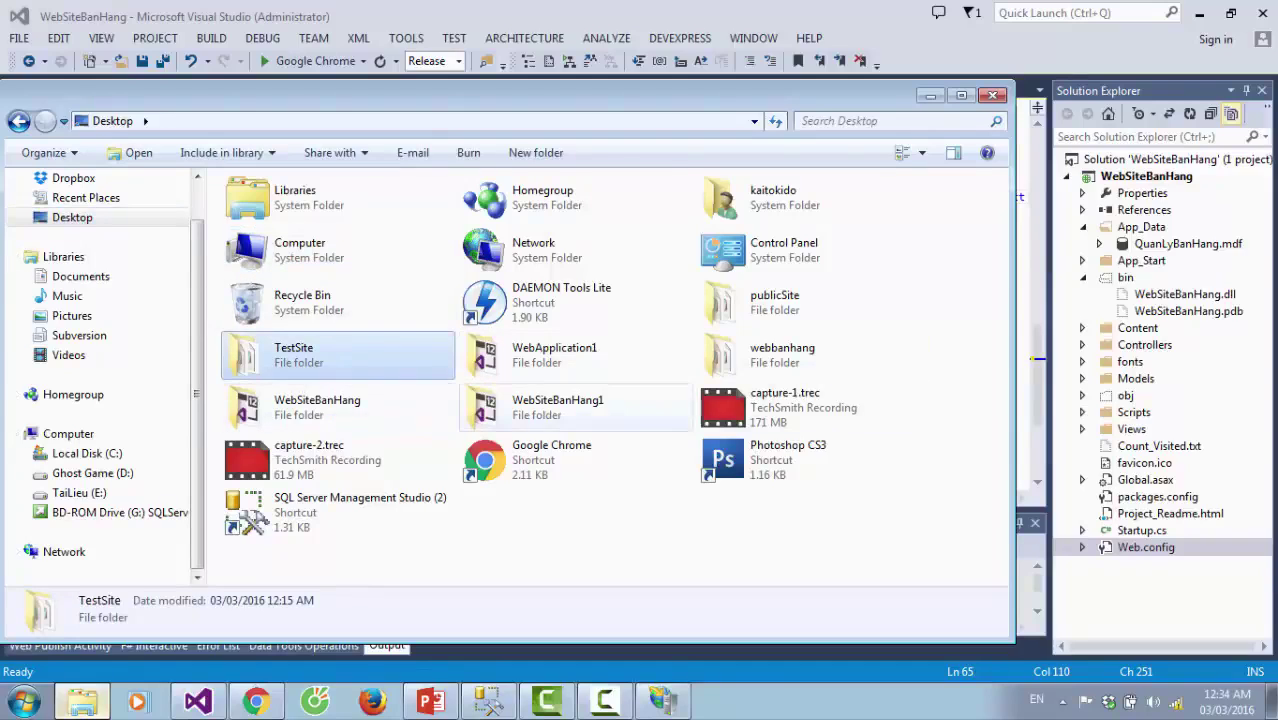
{"action": "double_click", "coordinate": [545, 405]}
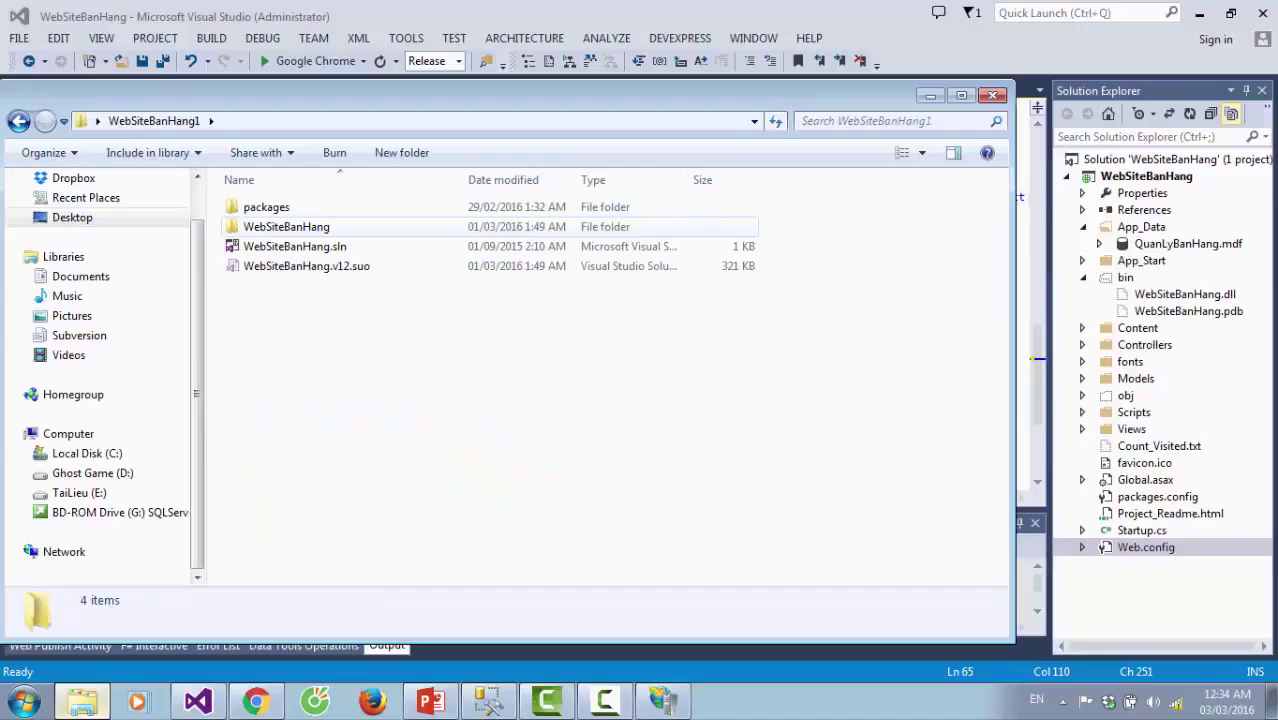
{"action": "key", "text": "BackSpace"}
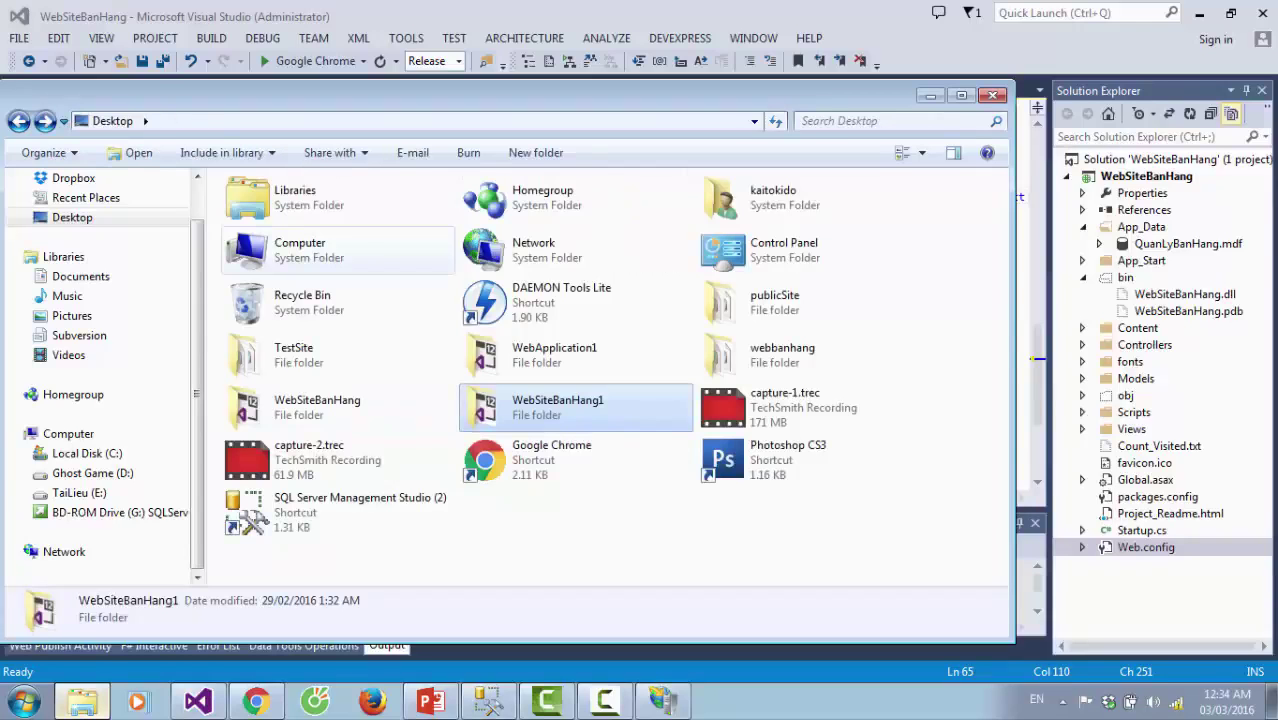
{"action": "key", "text": "Return"}
{"action": "left_click", "coordinate": [270, 226]}
{"action": "key", "text": "Return"}
{"action": "scroll", "coordinate": [490, 400], "scroll_direction": "down", "scroll_amount": 2}
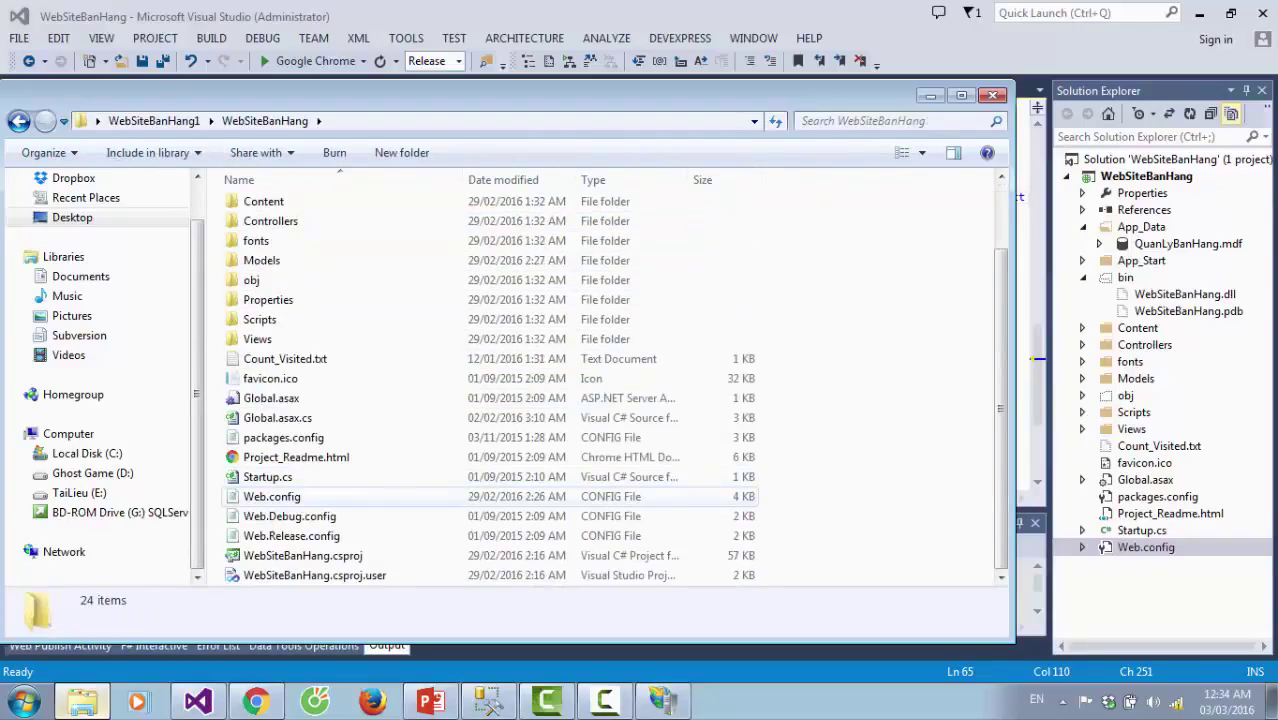
View the source project's Web.config in Notepad, close it, and return to the Desktop.
{"action": "double_click", "coordinate": [271, 496]}
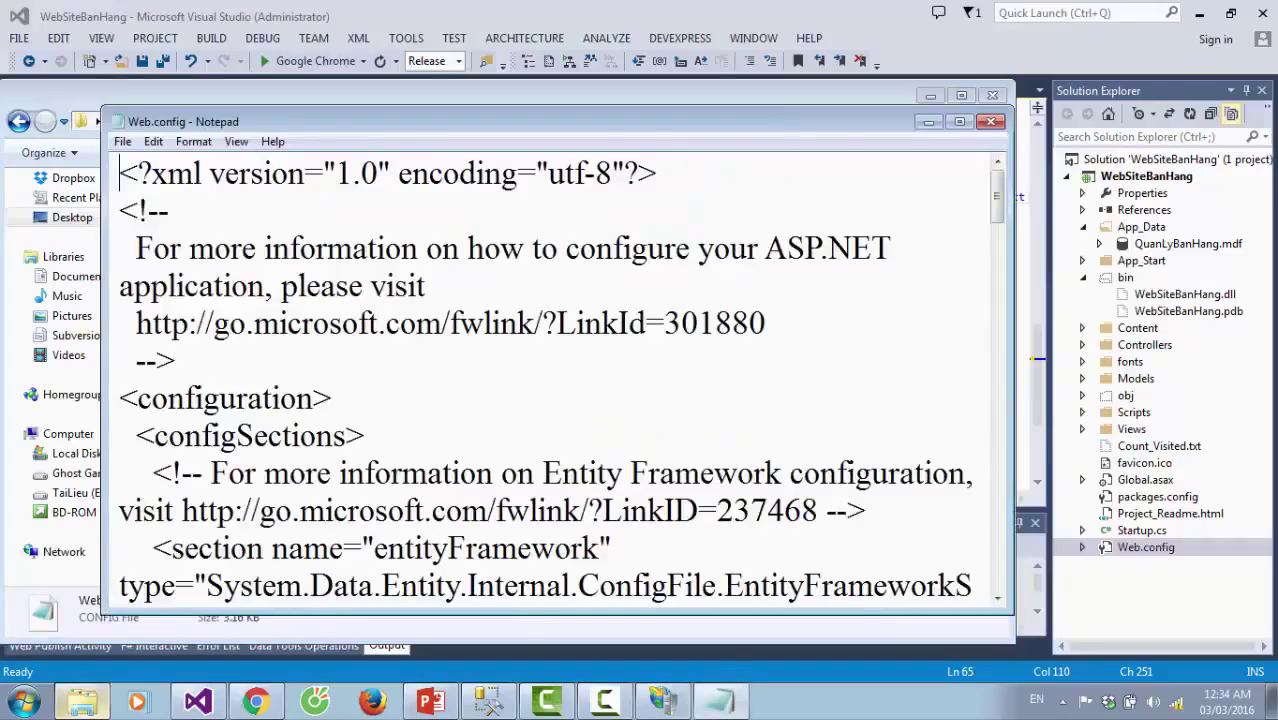
{"action": "scroll", "coordinate": [555, 380], "scroll_direction": "down", "scroll_amount": 20}
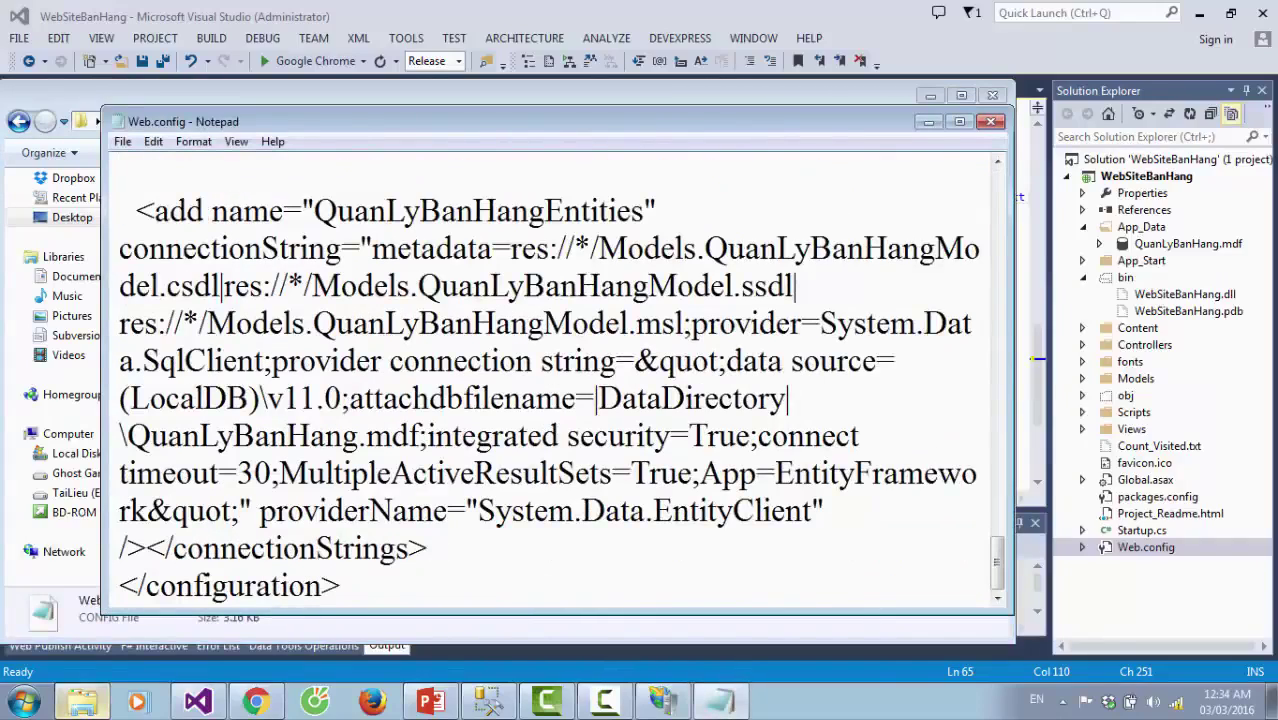
{"action": "left_click", "coordinate": [990, 121]}
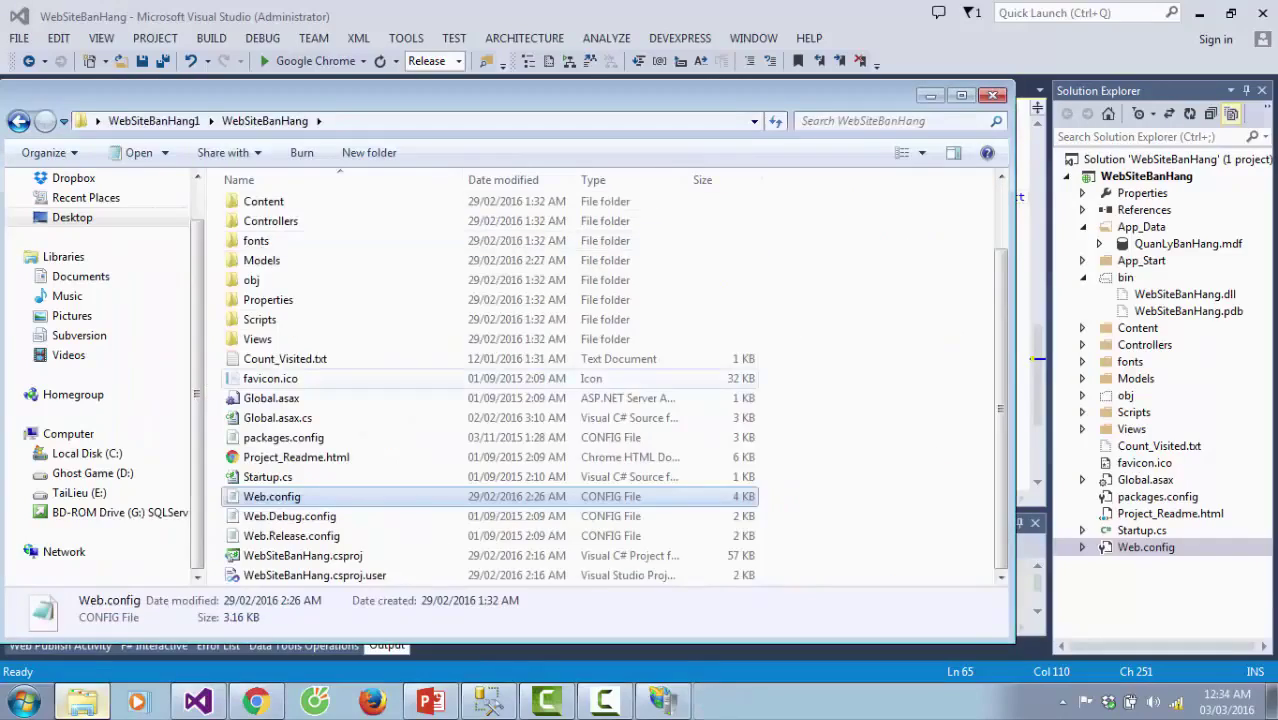
{"action": "left_click", "coordinate": [270, 378]}
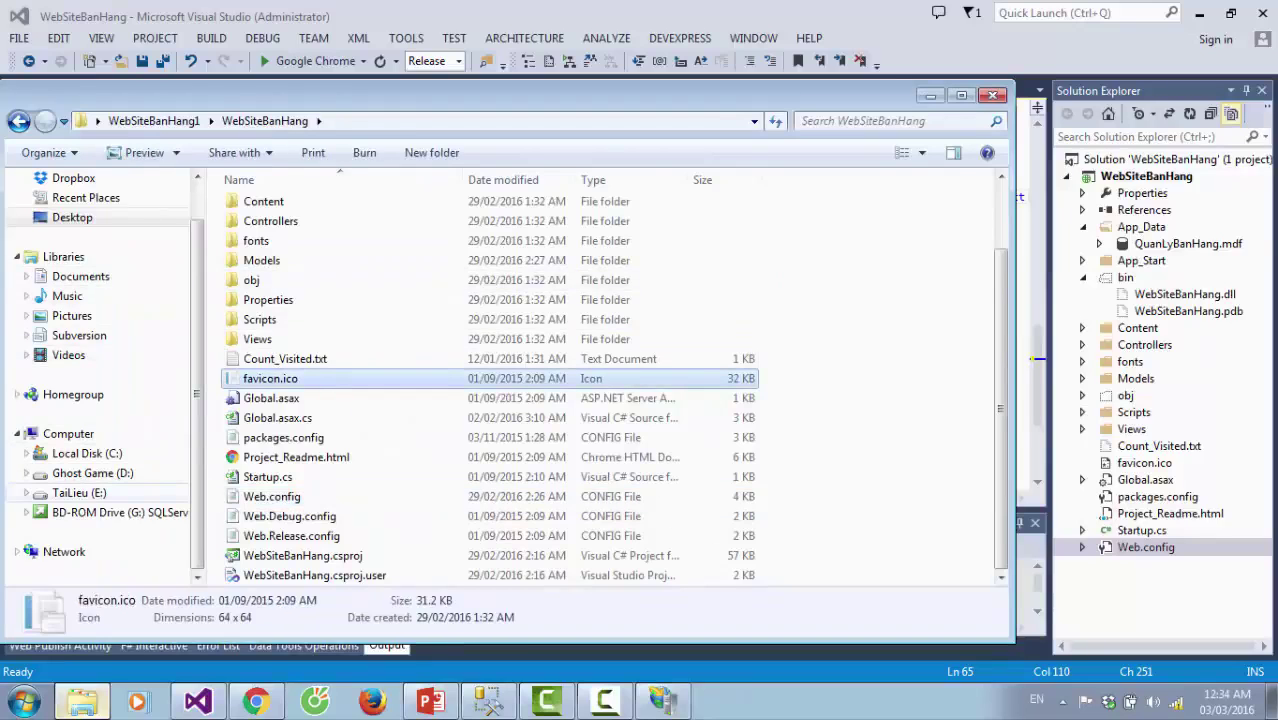
{"action": "left_click", "coordinate": [79, 493]}
{"action": "left_click", "coordinate": [72, 217]}
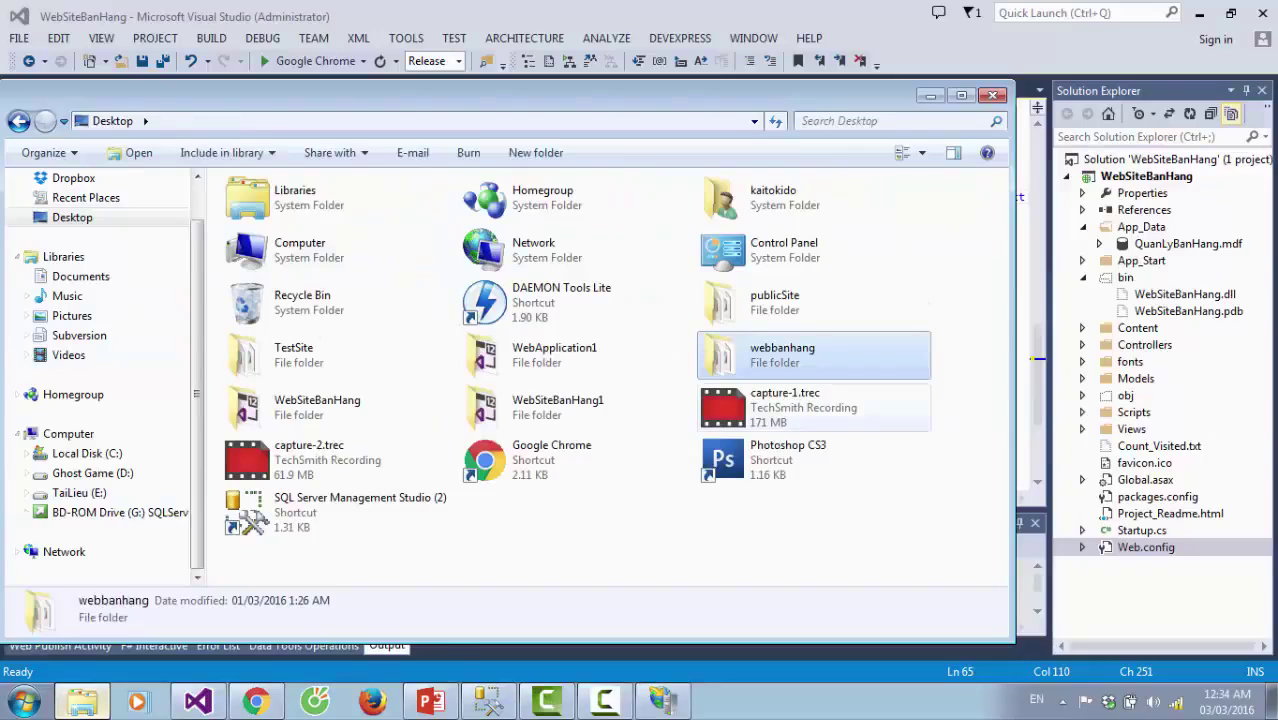
Read through publicSite's Web.config in Notepad and close it.
{"action": "double_click", "coordinate": [775, 302]}
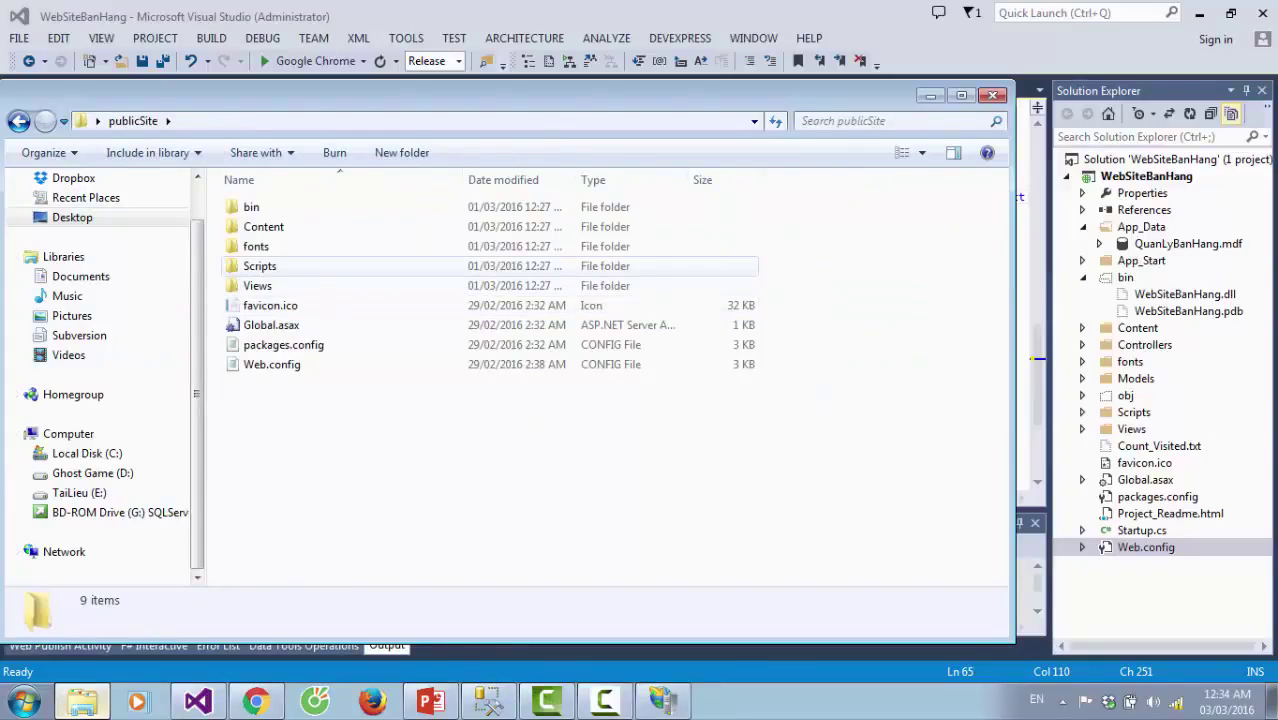
{"action": "double_click", "coordinate": [271, 364]}
{"action": "scroll", "coordinate": [555, 380], "scroll_direction": "down", "scroll_amount": 15}
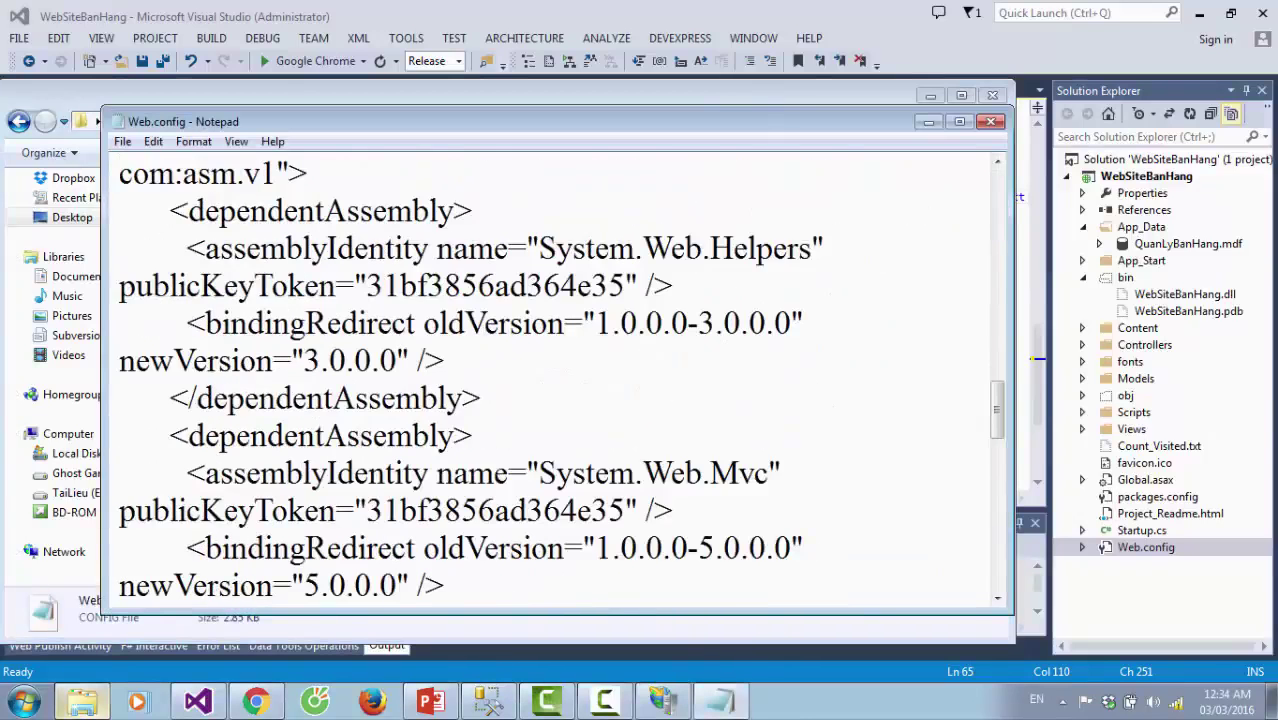
{"action": "scroll", "coordinate": [555, 380], "scroll_direction": "down", "scroll_amount": 4}
{"action": "scroll", "coordinate": [555, 380], "scroll_direction": "up", "scroll_amount": 12}
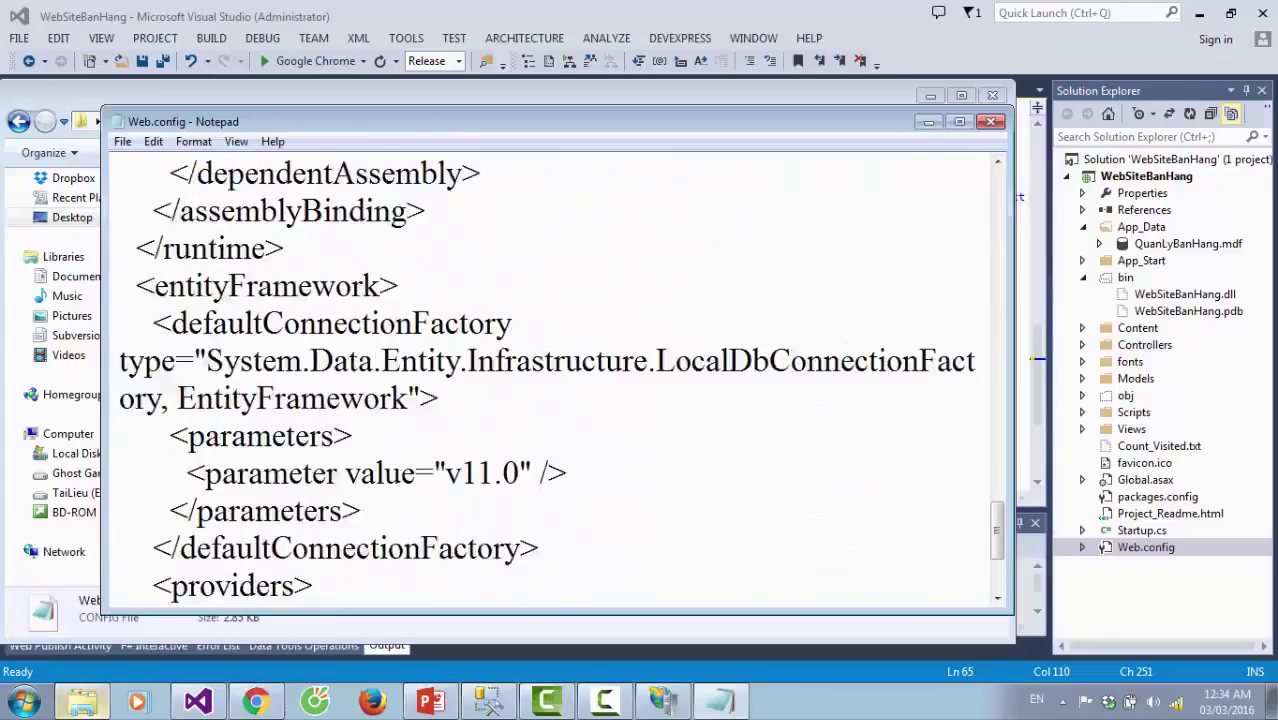
{"action": "scroll", "coordinate": [555, 380], "scroll_direction": "up", "scroll_amount": 12}
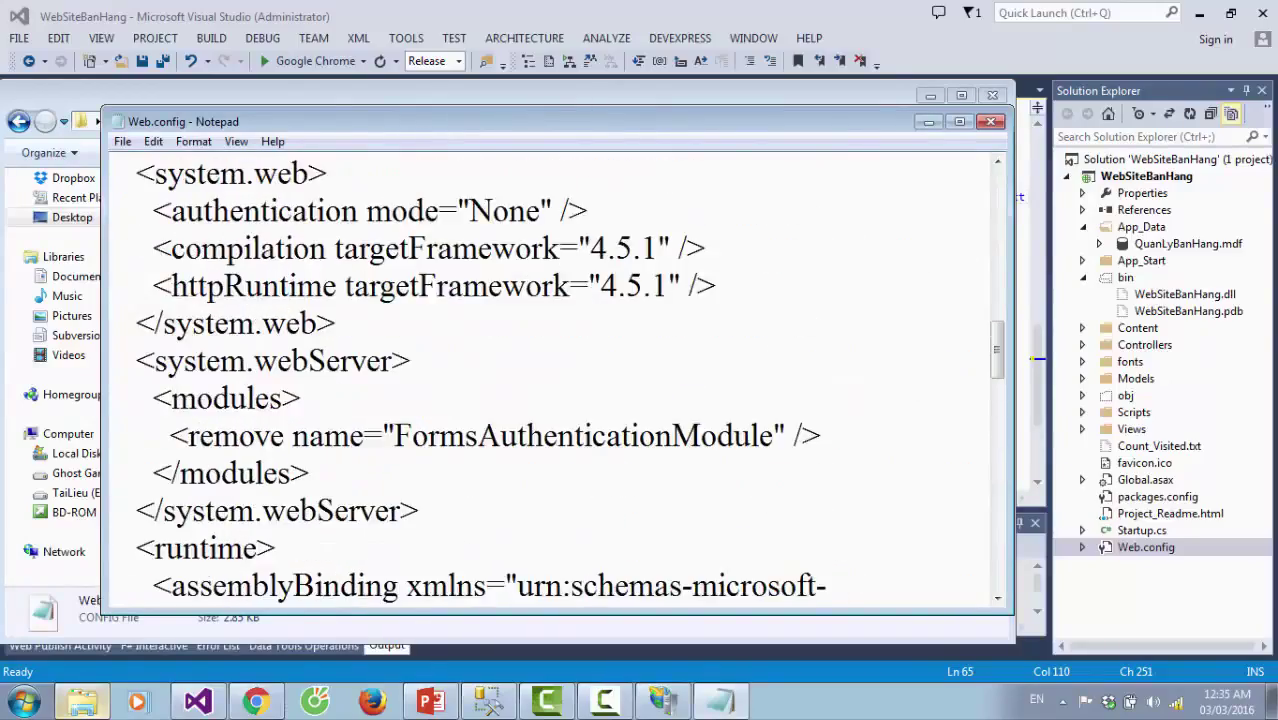
{"action": "scroll", "coordinate": [555, 380], "scroll_direction": "down", "scroll_amount": 2}
{"action": "scroll", "coordinate": [555, 380], "scroll_direction": "down", "scroll_amount": 1}
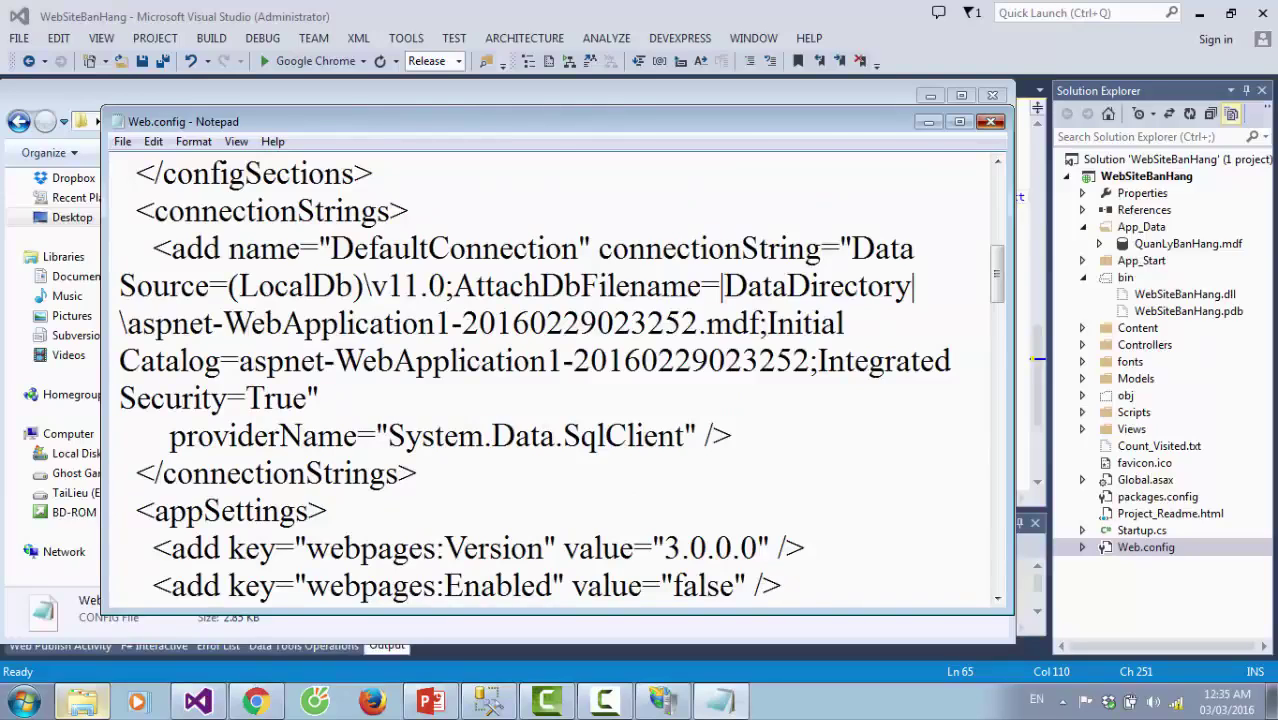
{"action": "left_click", "coordinate": [990, 121]}
Browse to C:\inetpub\wwwroot, then return to Web.config in Visual Studio.
{"action": "left_click", "coordinate": [87, 453]}
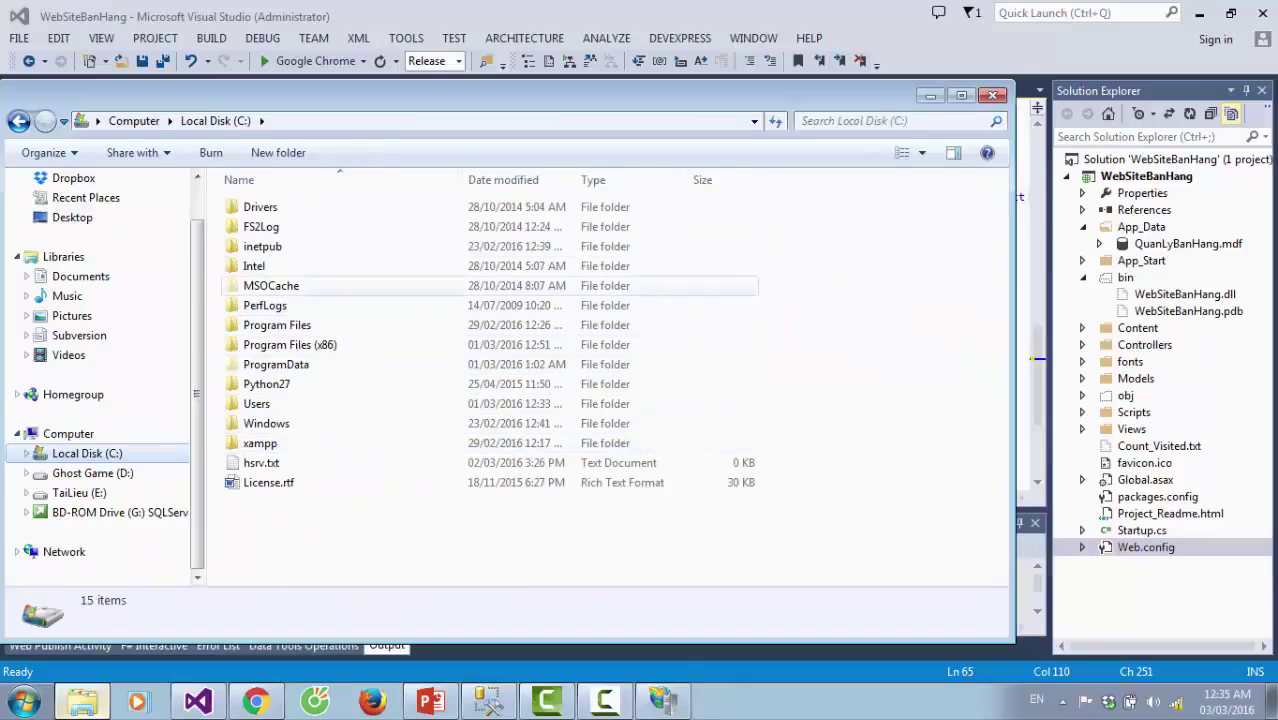
{"action": "double_click", "coordinate": [262, 246]}
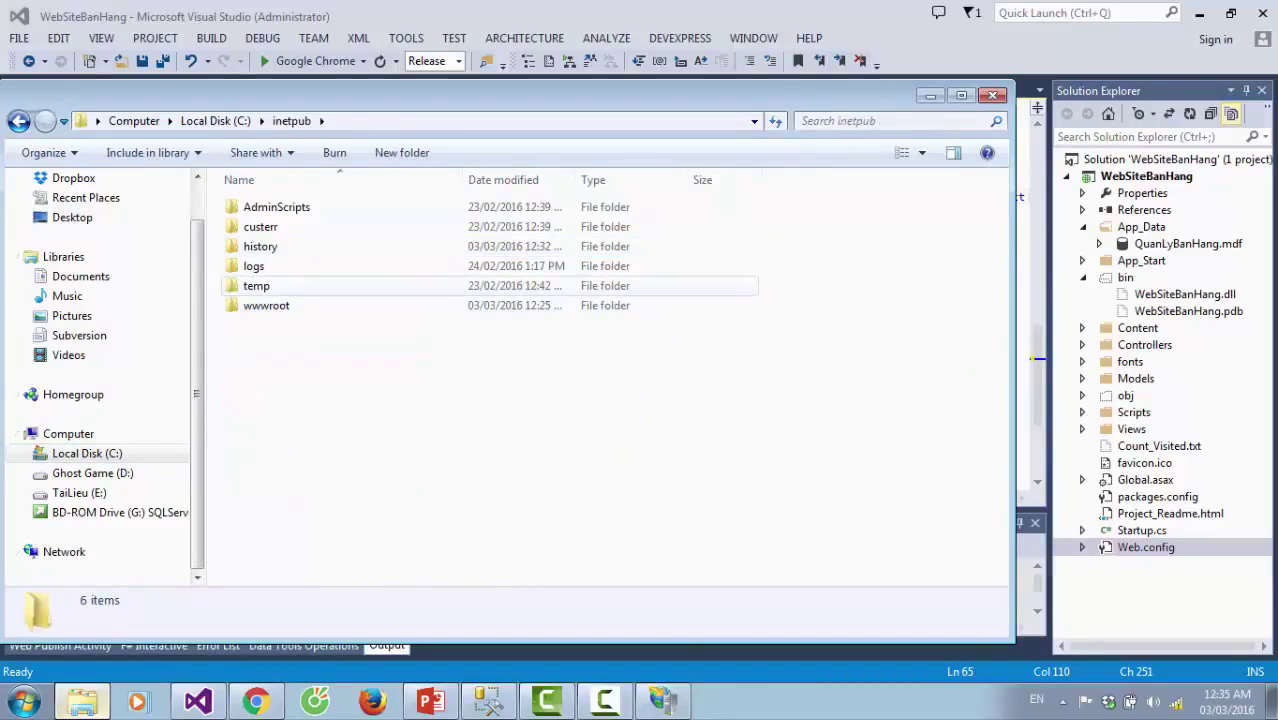
{"action": "left_click", "coordinate": [256, 285]}
{"action": "double_click", "coordinate": [266, 305]}
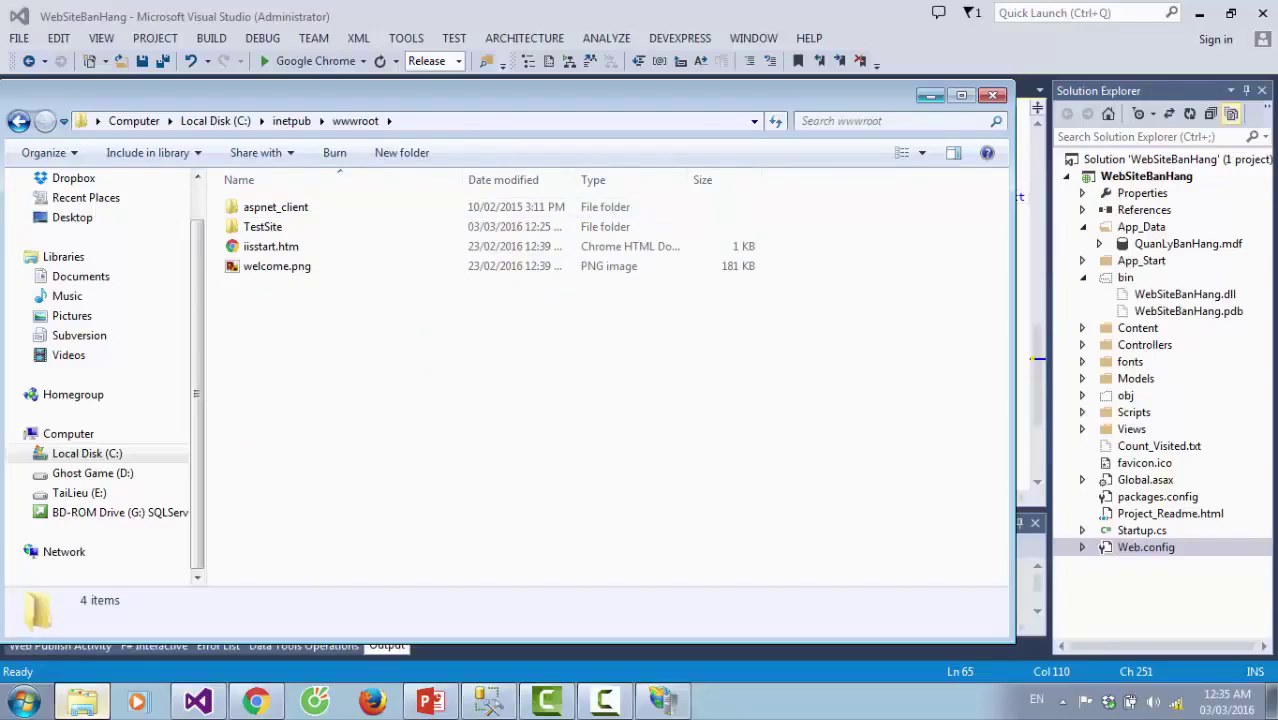
{"action": "left_click", "coordinate": [929, 95]}
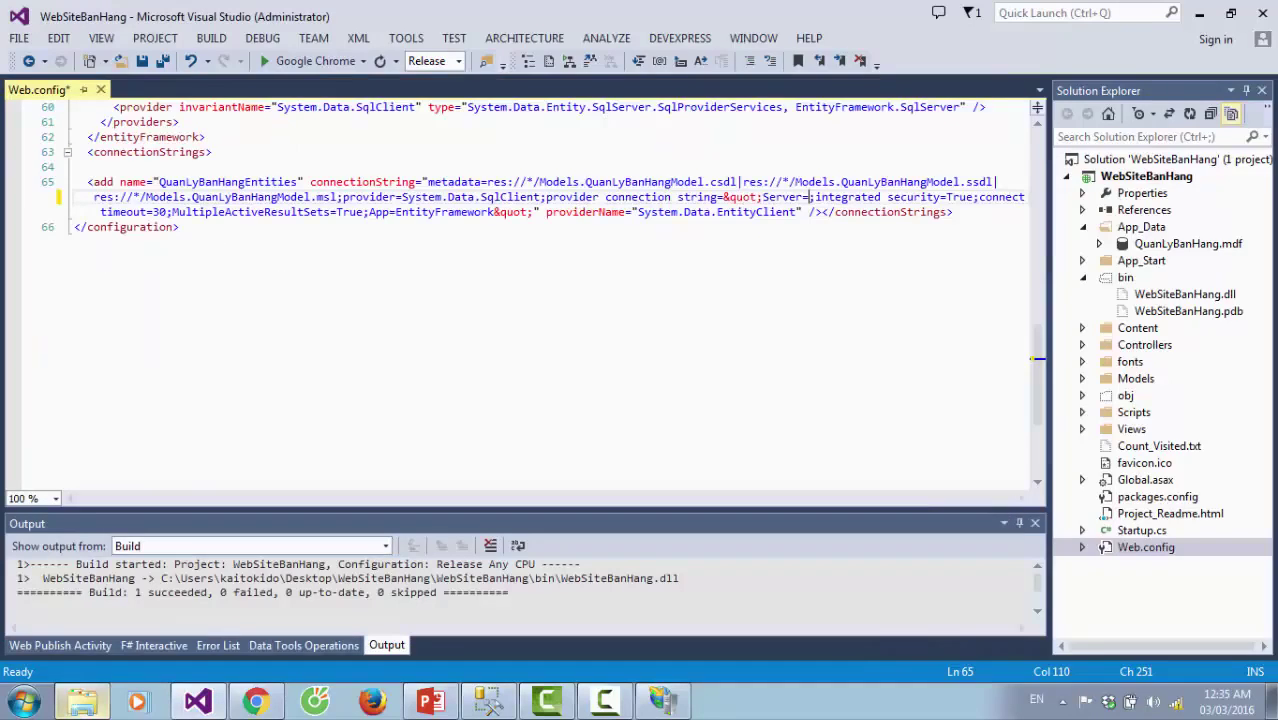
Bring SQL Server Management Studio forward and show the MSSQLSERVER2012 instance's context menu.
{"action": "key", "text": "Left"}
{"action": "left_click", "coordinate": [24, 701]}
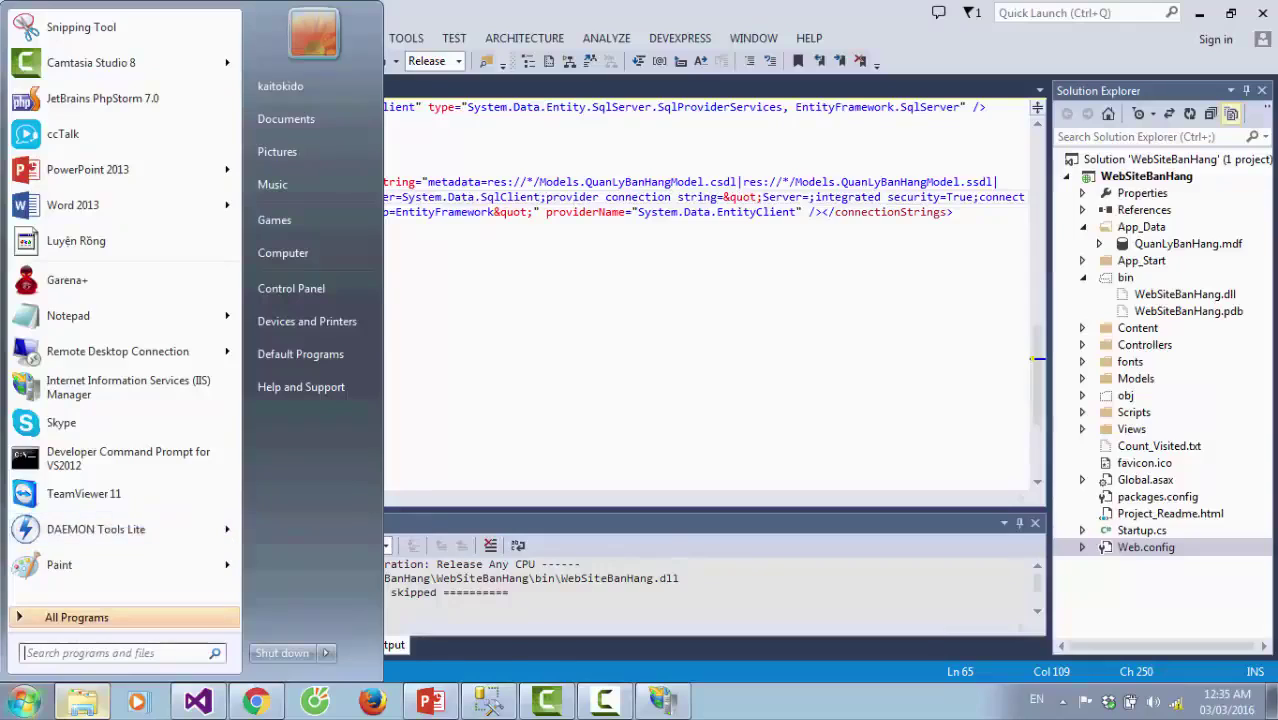
{"action": "left_click", "coordinate": [489, 701]}
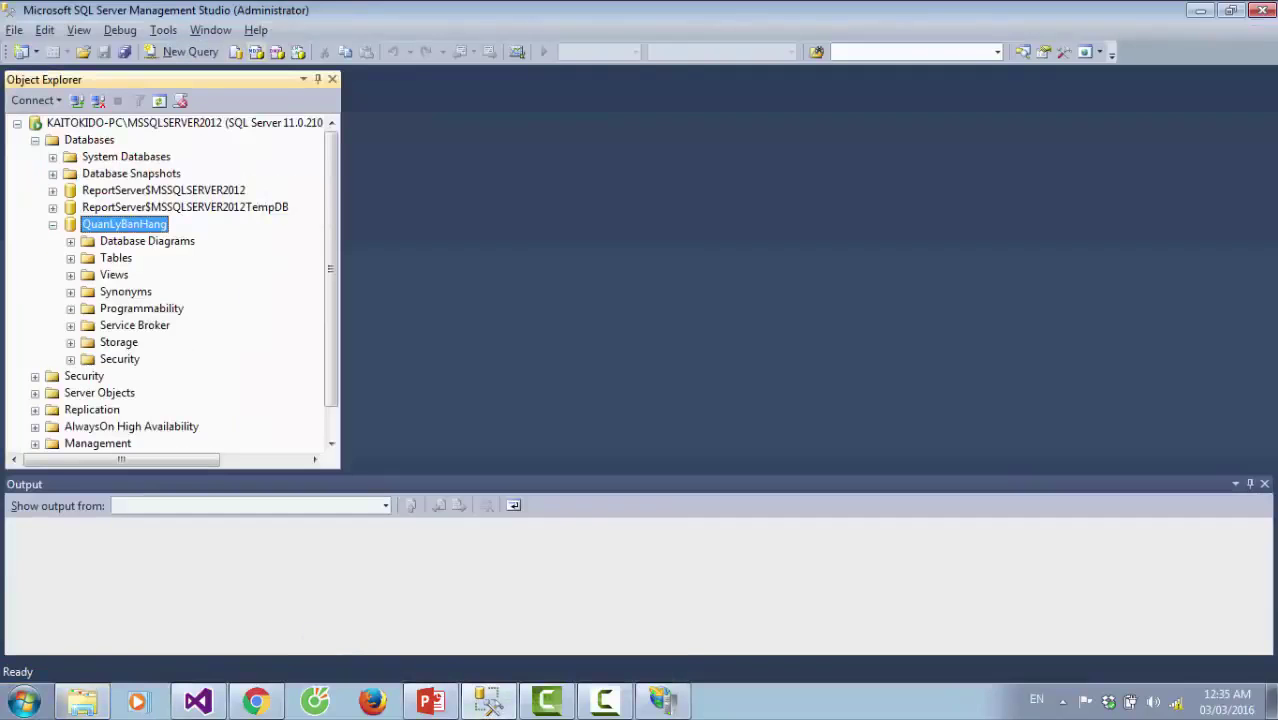
{"action": "left_click", "coordinate": [222, 123]}
{"action": "key", "text": "Left"}
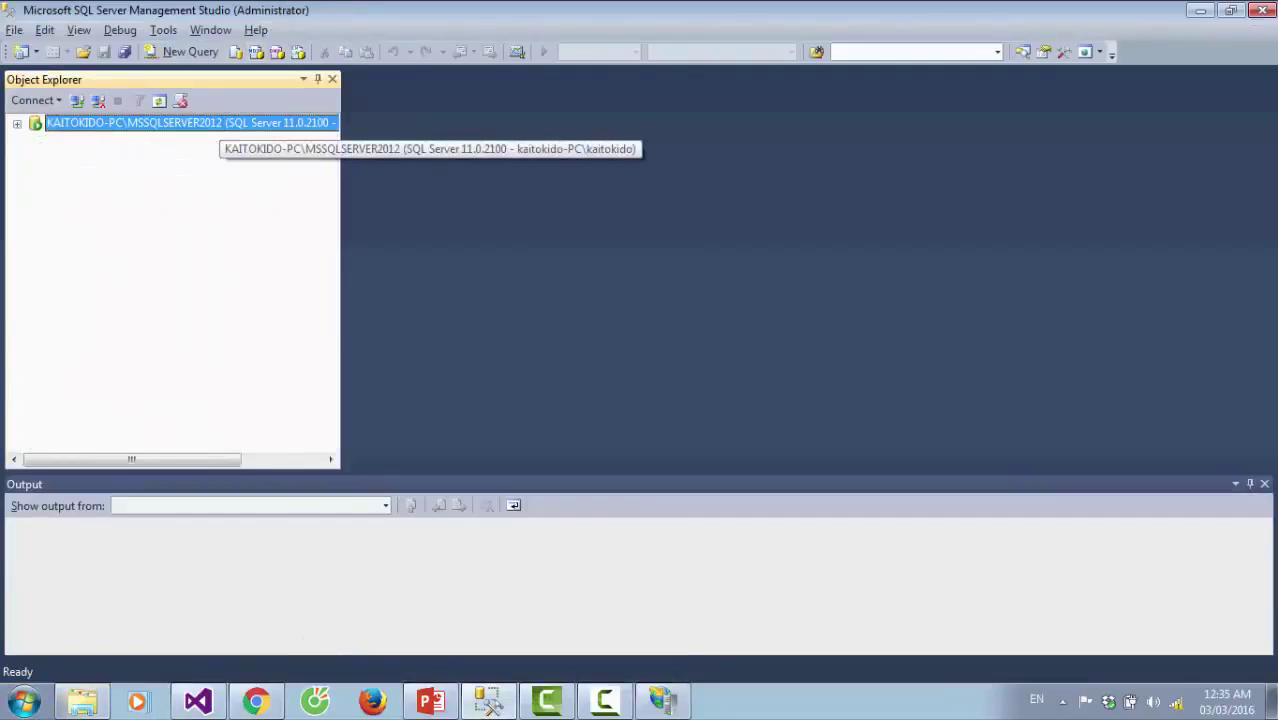
{"action": "key", "text": "Right"}
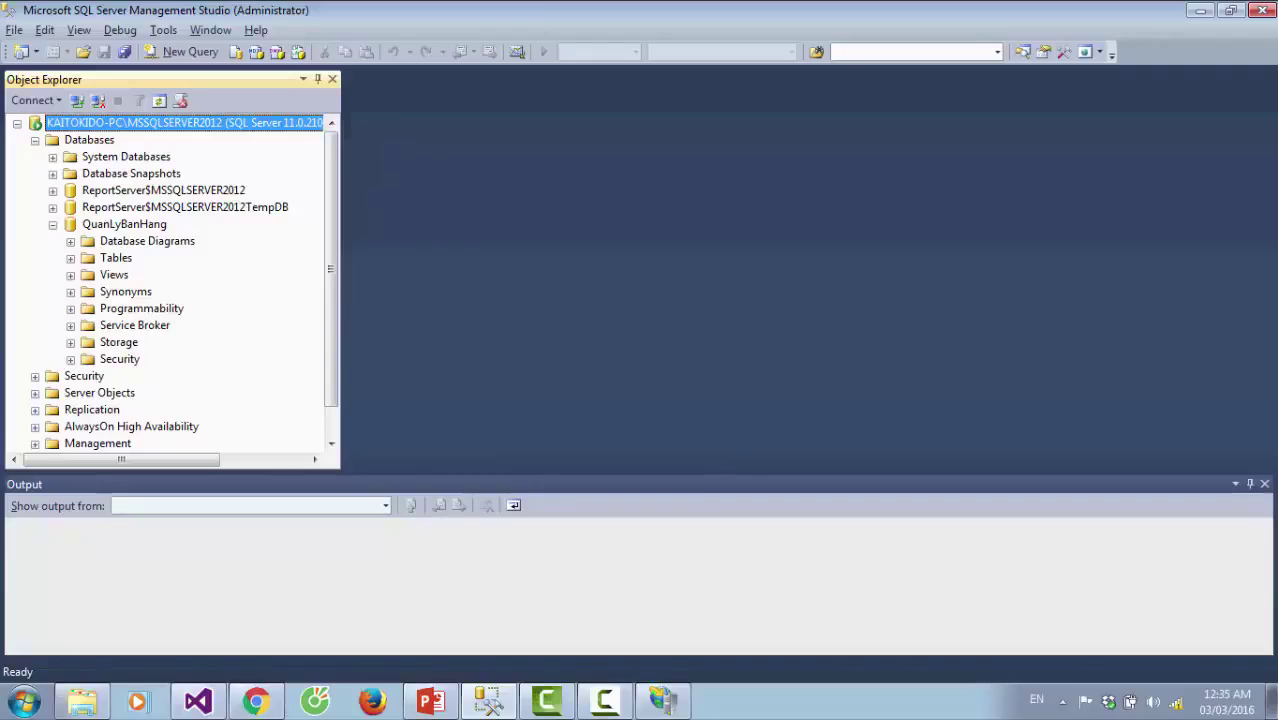
{"action": "right_click", "coordinate": [204, 126]}
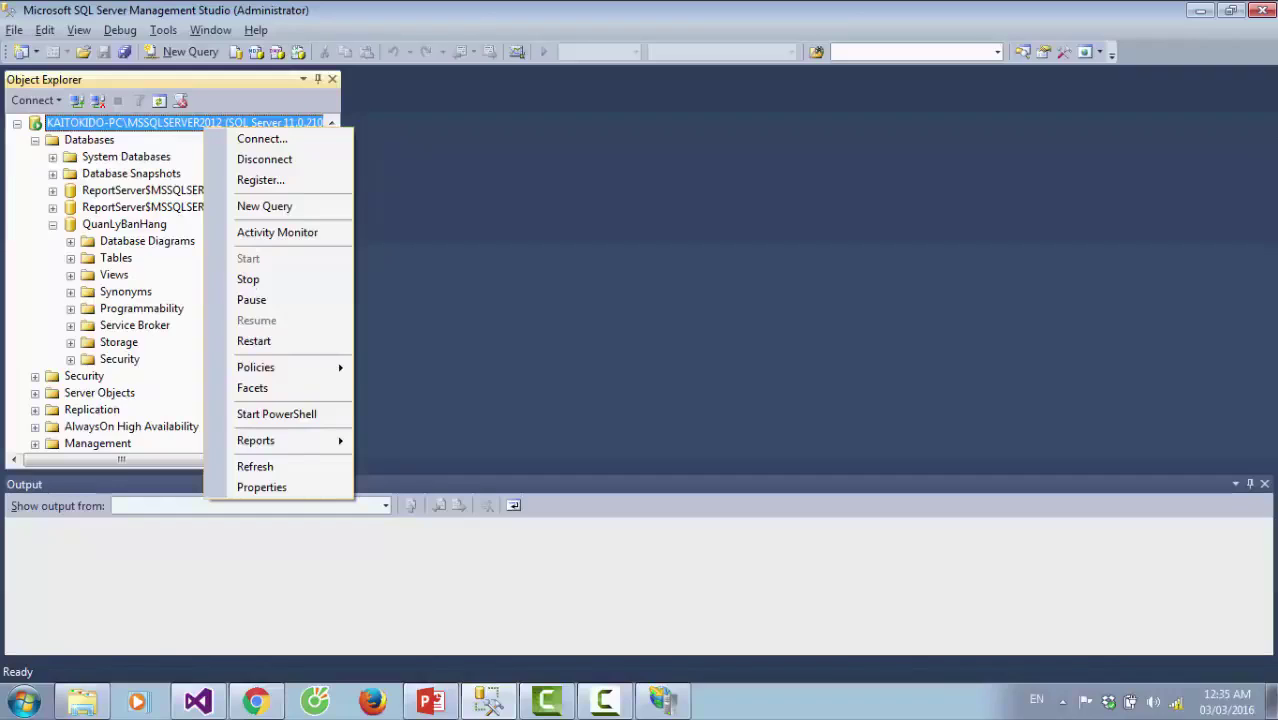
Open the Recycle Bin from the Desktop and find the deleted publicTestSite folder.
{"action": "left_click", "coordinate": [82, 701]}
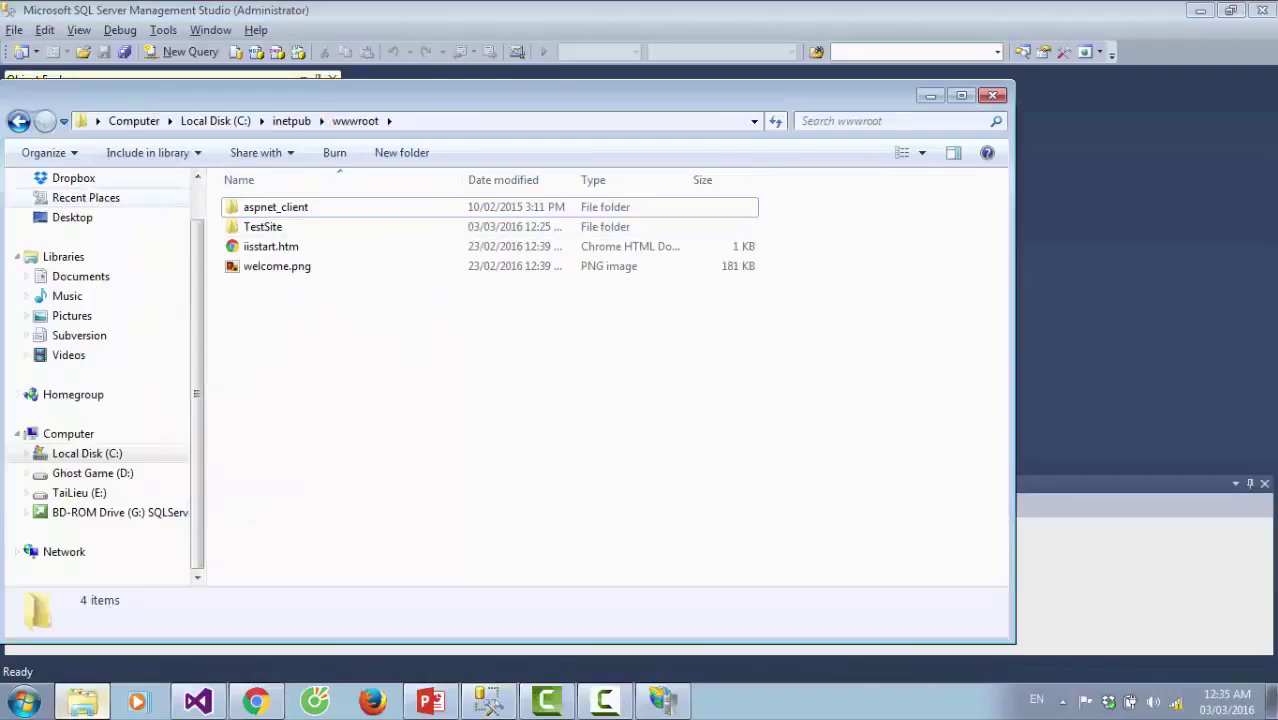
{"action": "left_click", "coordinate": [72, 217]}
{"action": "left_click", "coordinate": [300, 249]}
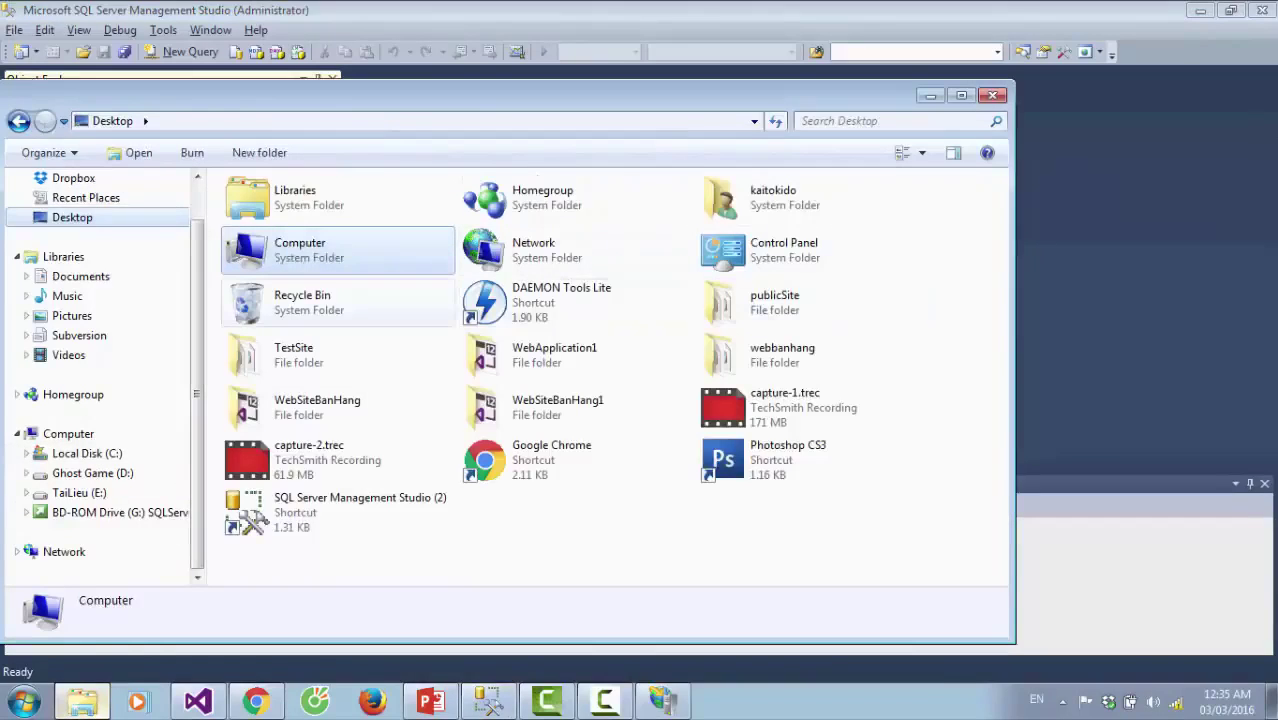
{"action": "double_click", "coordinate": [300, 302]}
{"action": "scroll", "coordinate": [718, 318], "scroll_direction": "down", "scroll_amount": 2}
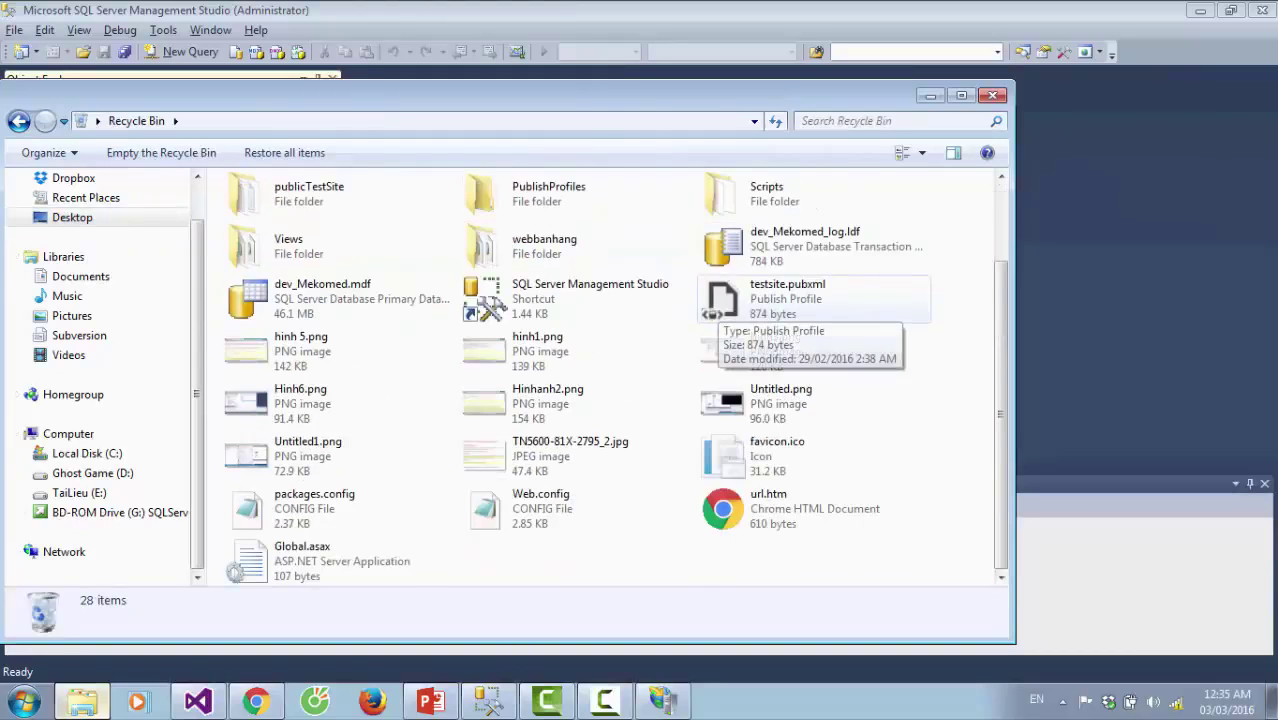
{"action": "left_click", "coordinate": [548, 400]}
{"action": "scroll", "coordinate": [790, 370], "scroll_direction": "up", "scroll_amount": 2}
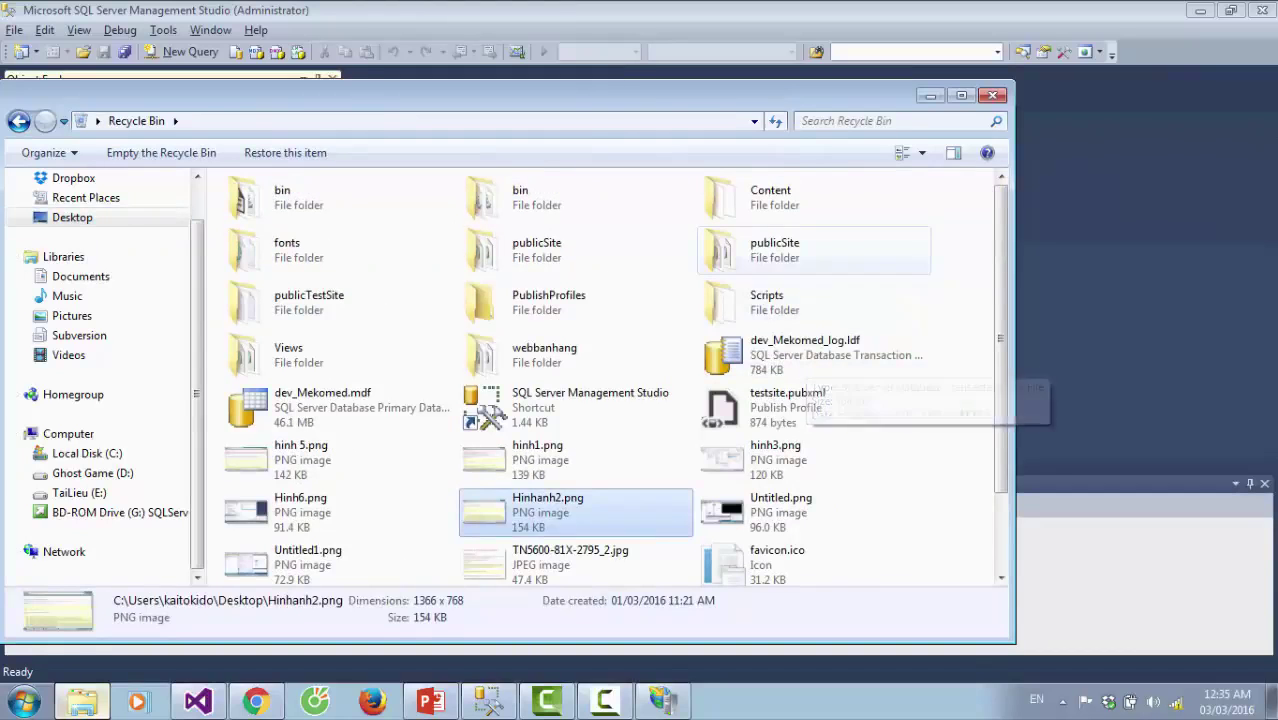
{"action": "left_click", "coordinate": [780, 250]}
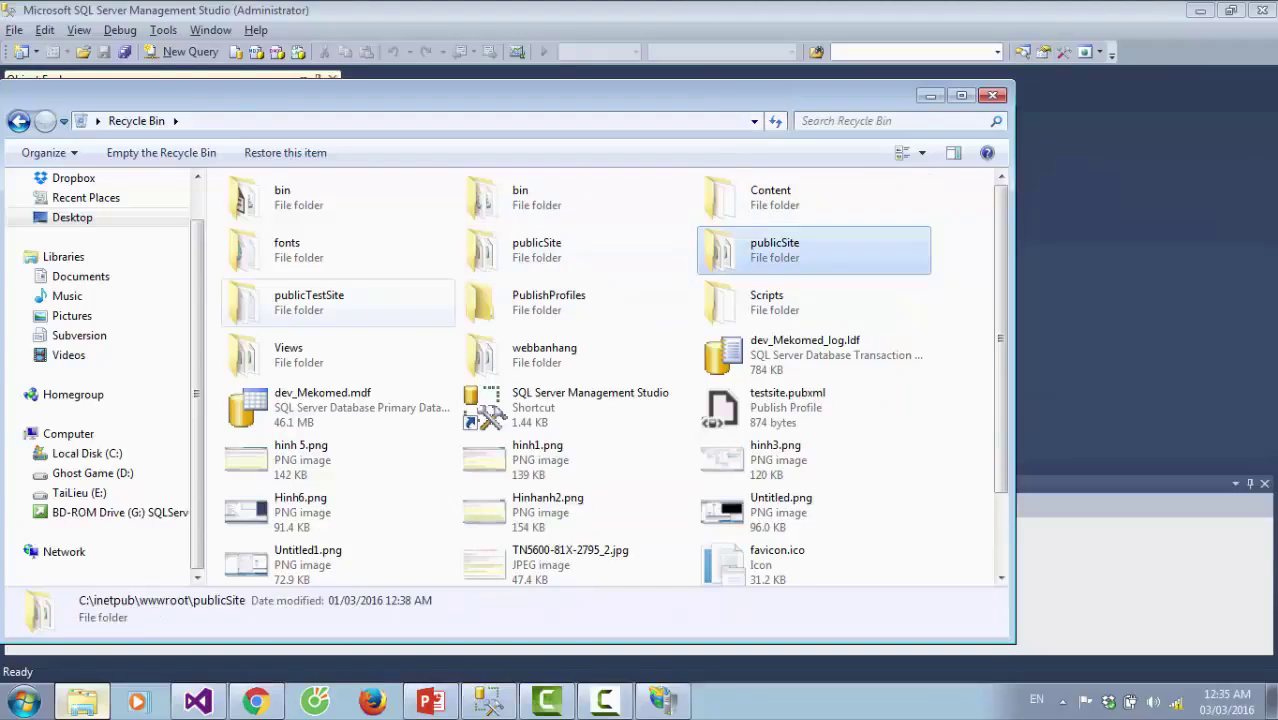
{"action": "left_click", "coordinate": [310, 302]}
Drag publicTestSite from the Recycle Bin onto the desktop, open it, and open its Web.config.
{"action": "key", "text": "alt+Tab"}
{"action": "key", "text": "Tab"}
{"action": "key", "text": "Tab"}
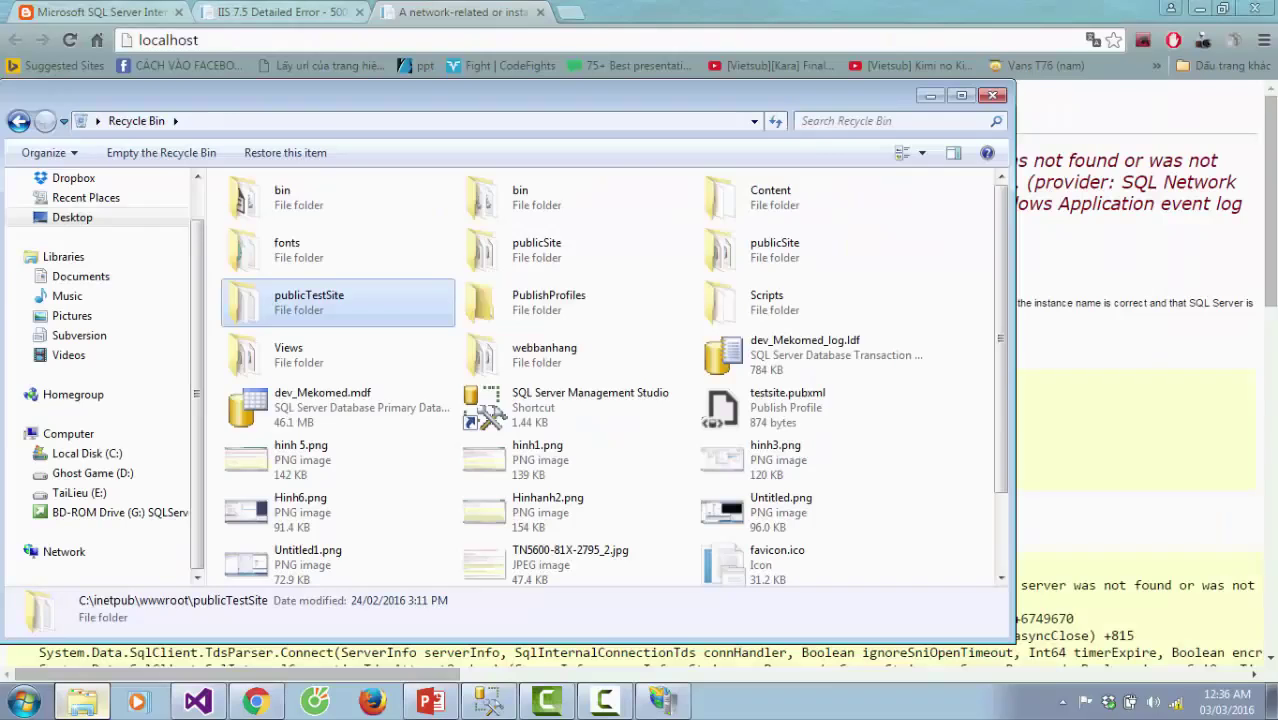
{"action": "key", "text": "alt+Tab"}
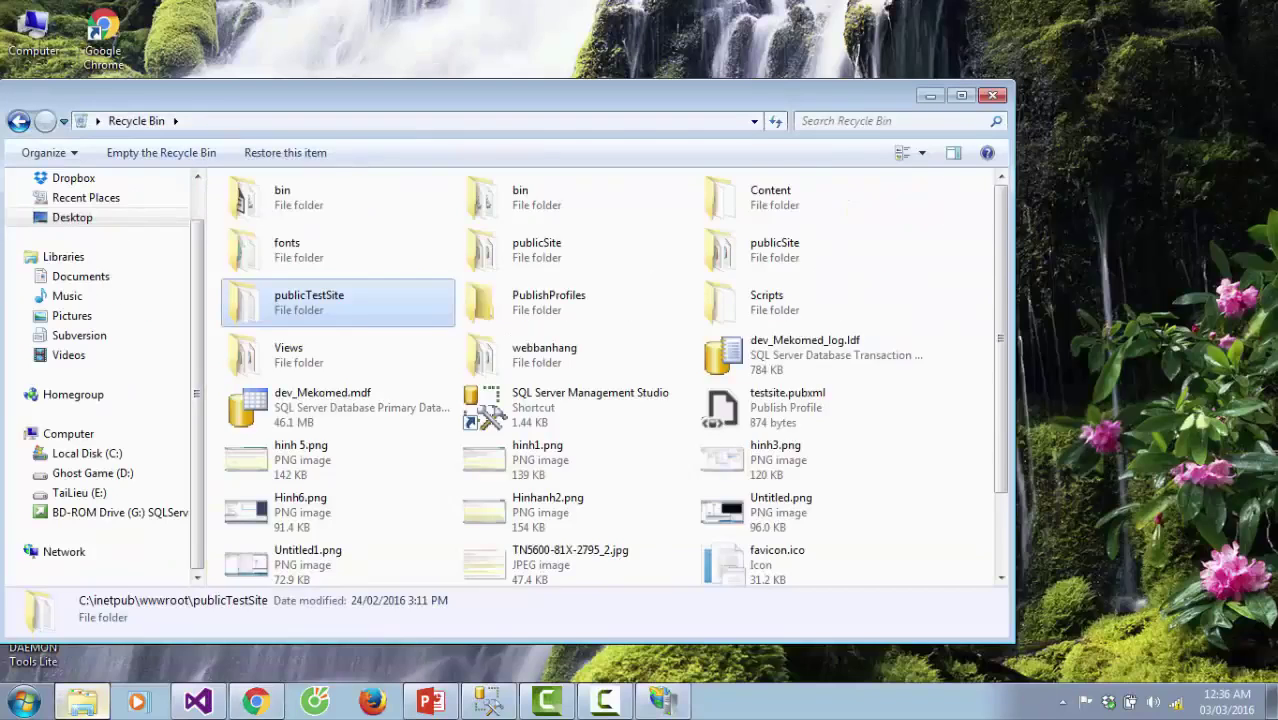
{"action": "left_click_drag", "start_coordinate": [500, 95], "coordinate": [886, 110]}
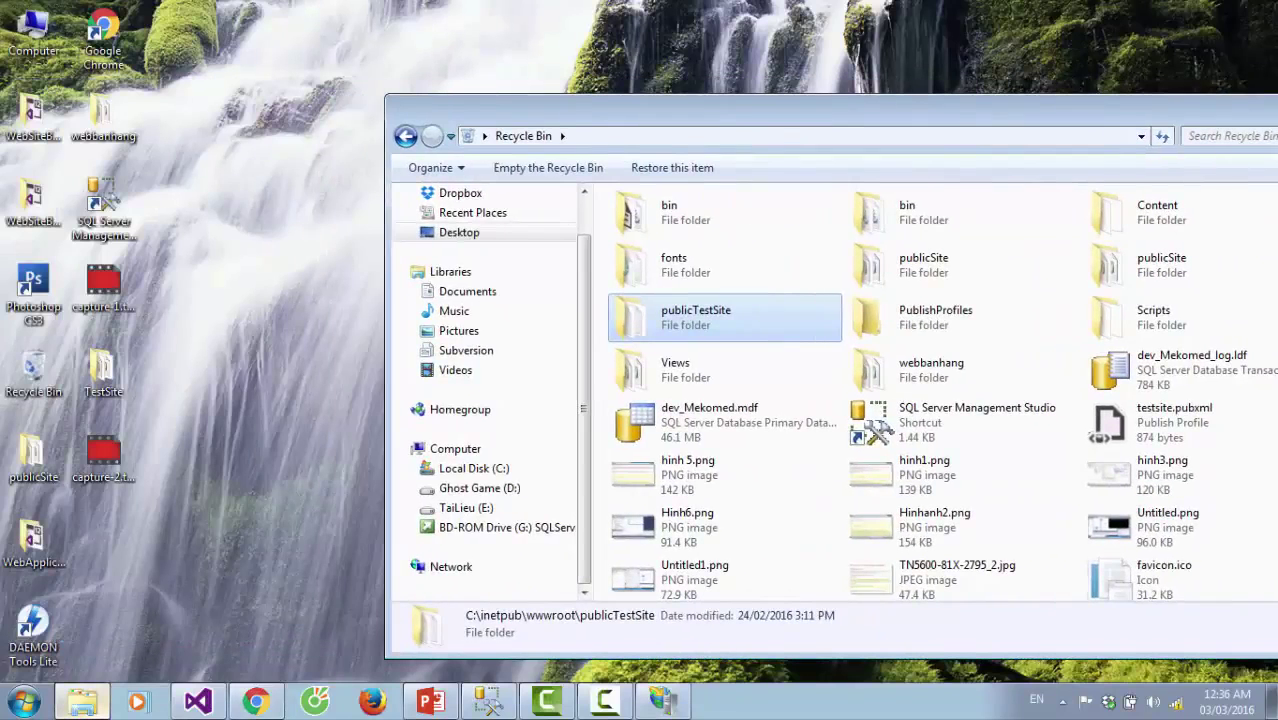
{"action": "key", "text": "alt+Tab"}
{"action": "right_click", "coordinate": [210, 322]}
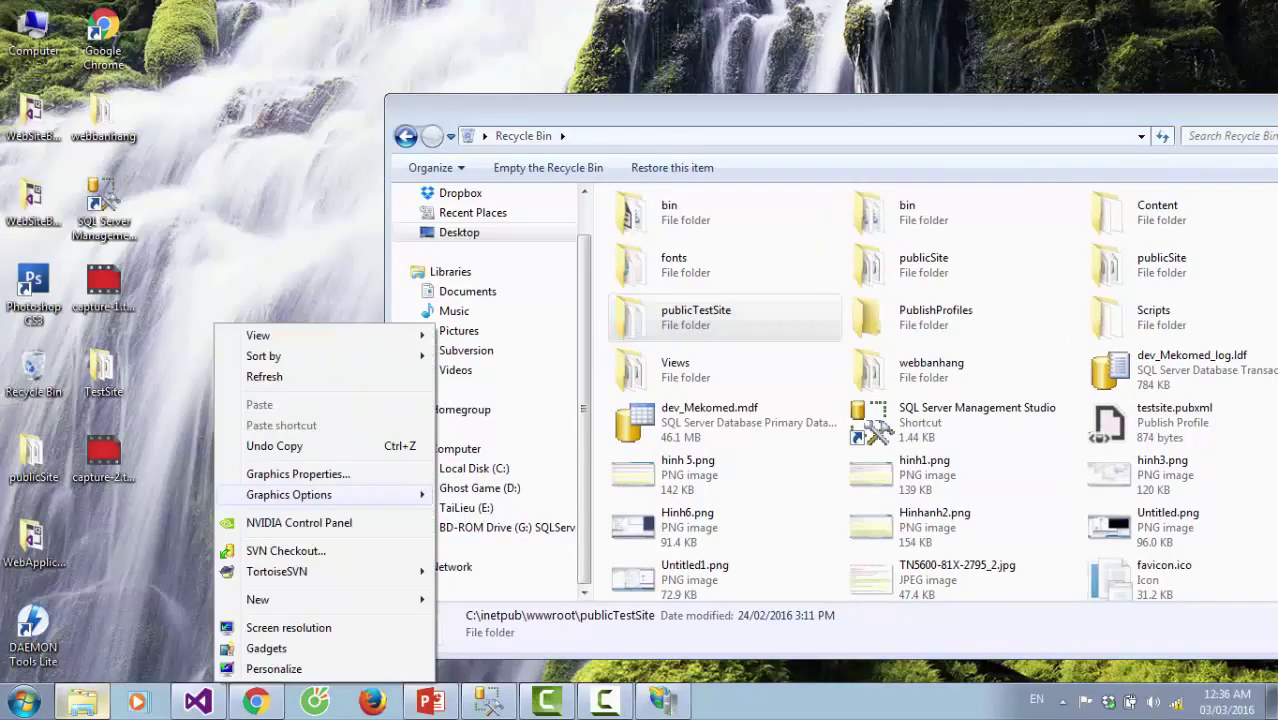
{"action": "key", "text": "Escape"}
{"action": "key", "text": "alt+Tab"}
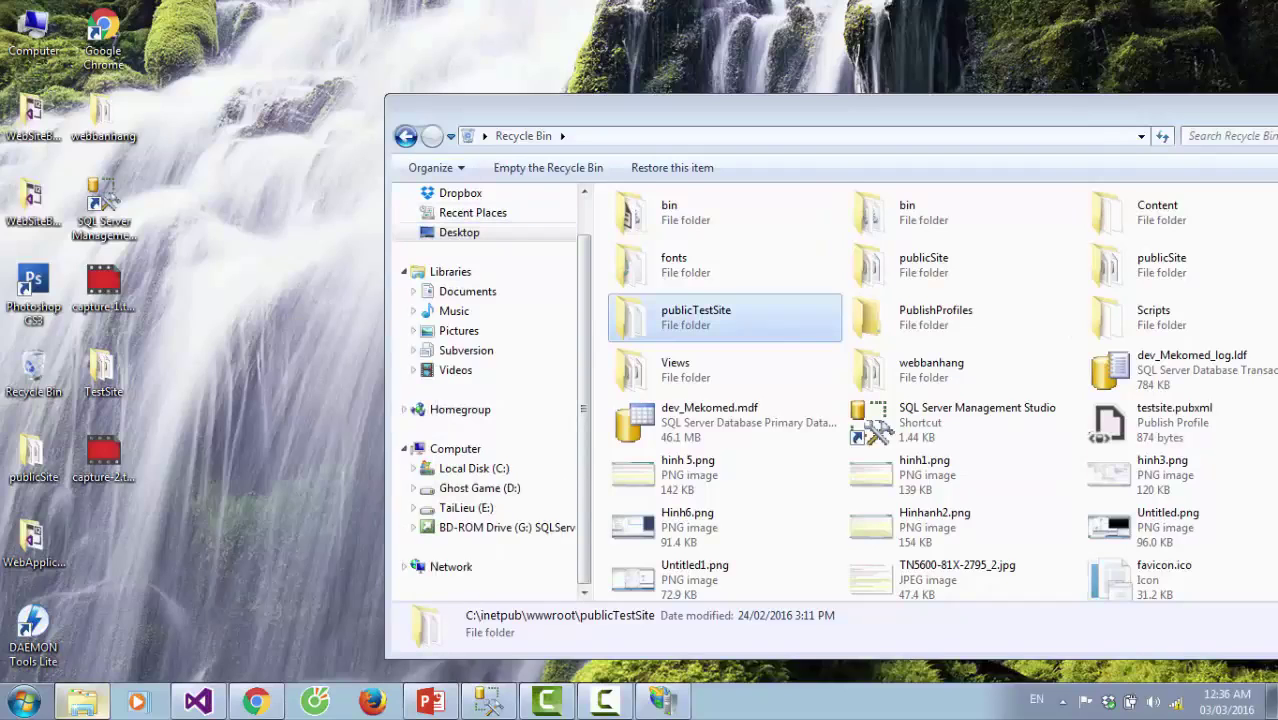
{"action": "left_click_drag", "start_coordinate": [696, 318], "coordinate": [230, 340]}
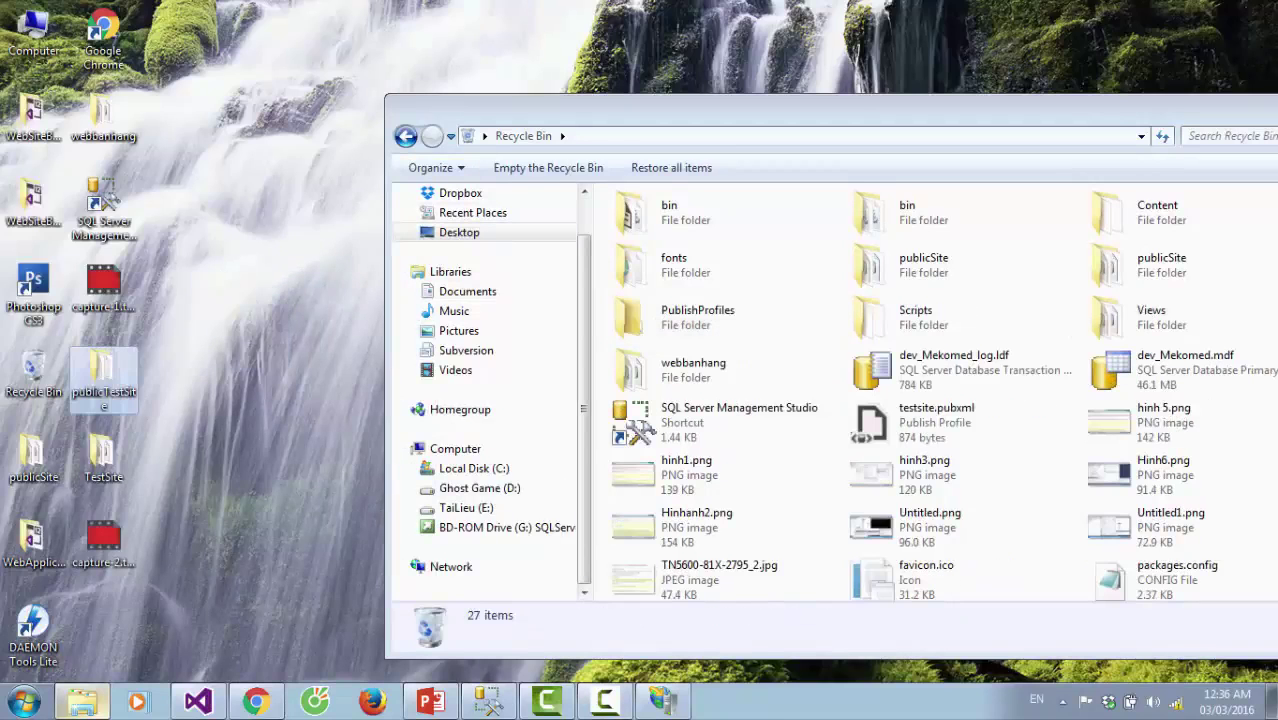
{"action": "key", "text": "Return"}
{"action": "double_click", "coordinate": [260, 287]}
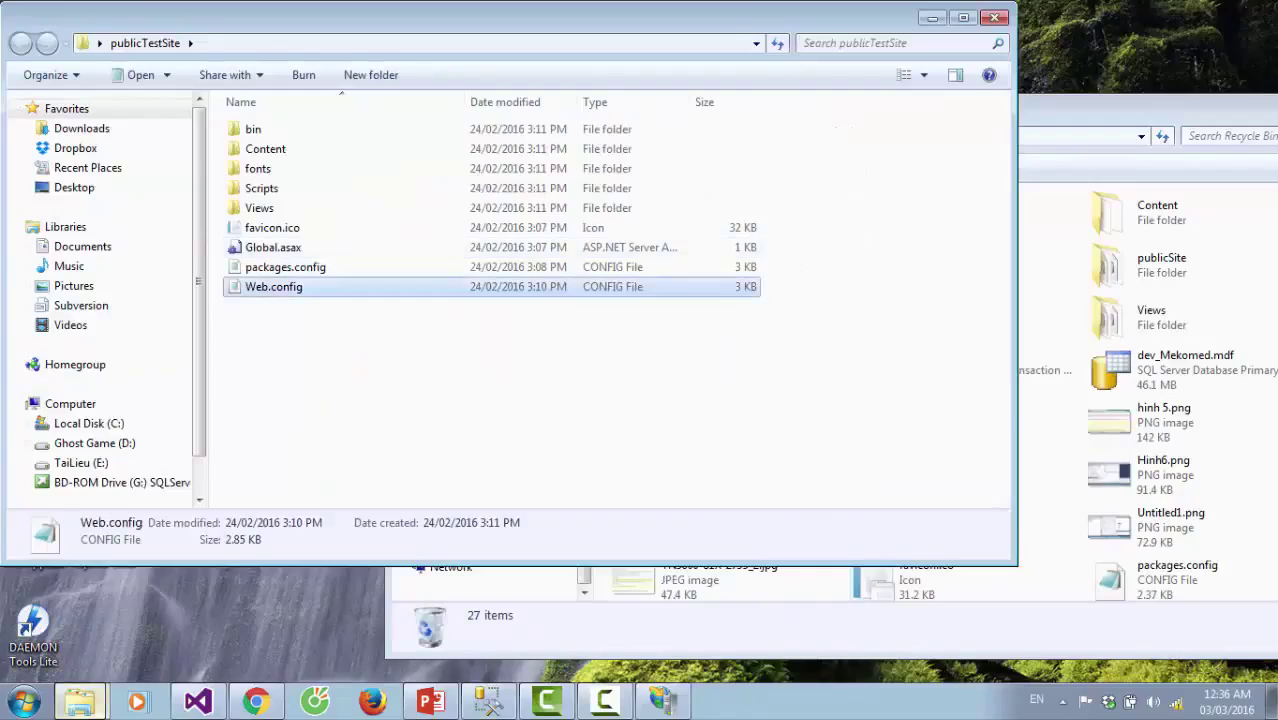
Review publicTestSite's Web.config with its LocalDB DefaultConnection string, then close Notepad.
{"action": "scroll", "coordinate": [555, 380], "scroll_direction": "down", "scroll_amount": 20}
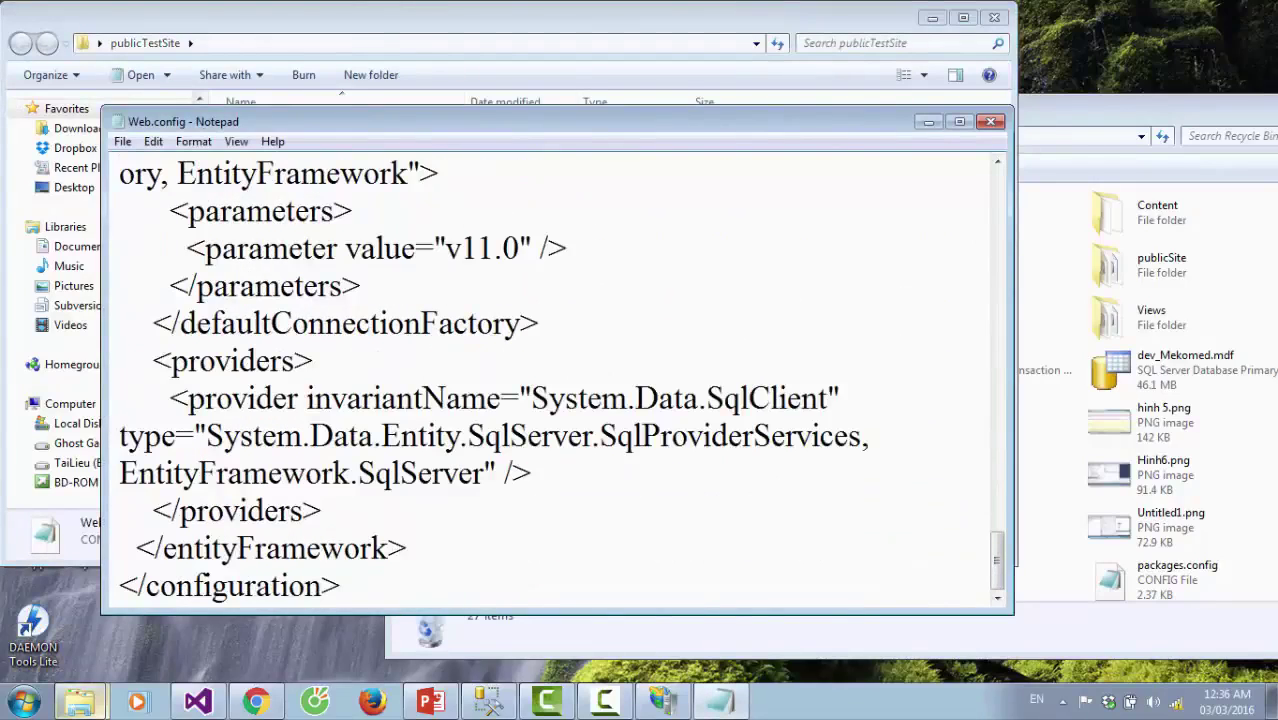
{"action": "scroll", "coordinate": [555, 380], "scroll_direction": "up", "scroll_amount": 5}
{"action": "scroll", "coordinate": [555, 380], "scroll_direction": "down", "scroll_amount": 2}
{"action": "scroll", "coordinate": [555, 380], "scroll_direction": "up", "scroll_amount": 1}
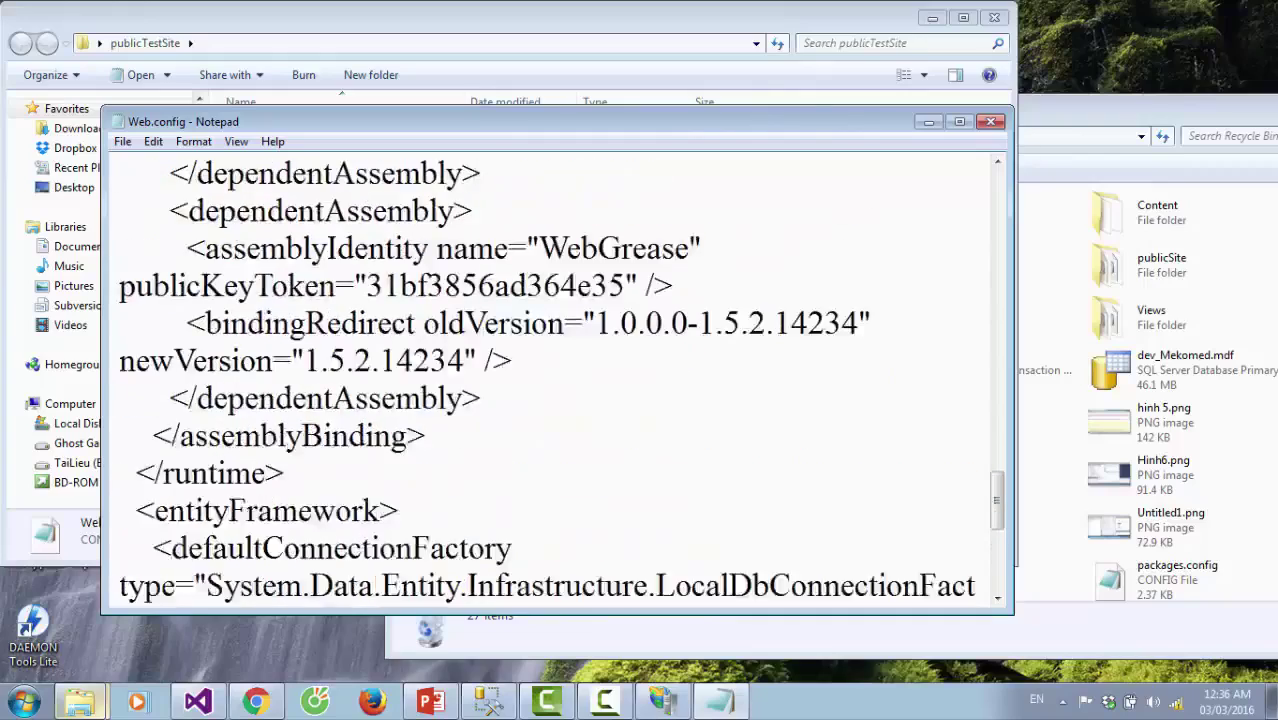
{"action": "scroll", "coordinate": [555, 380], "scroll_direction": "up", "scroll_amount": 10}
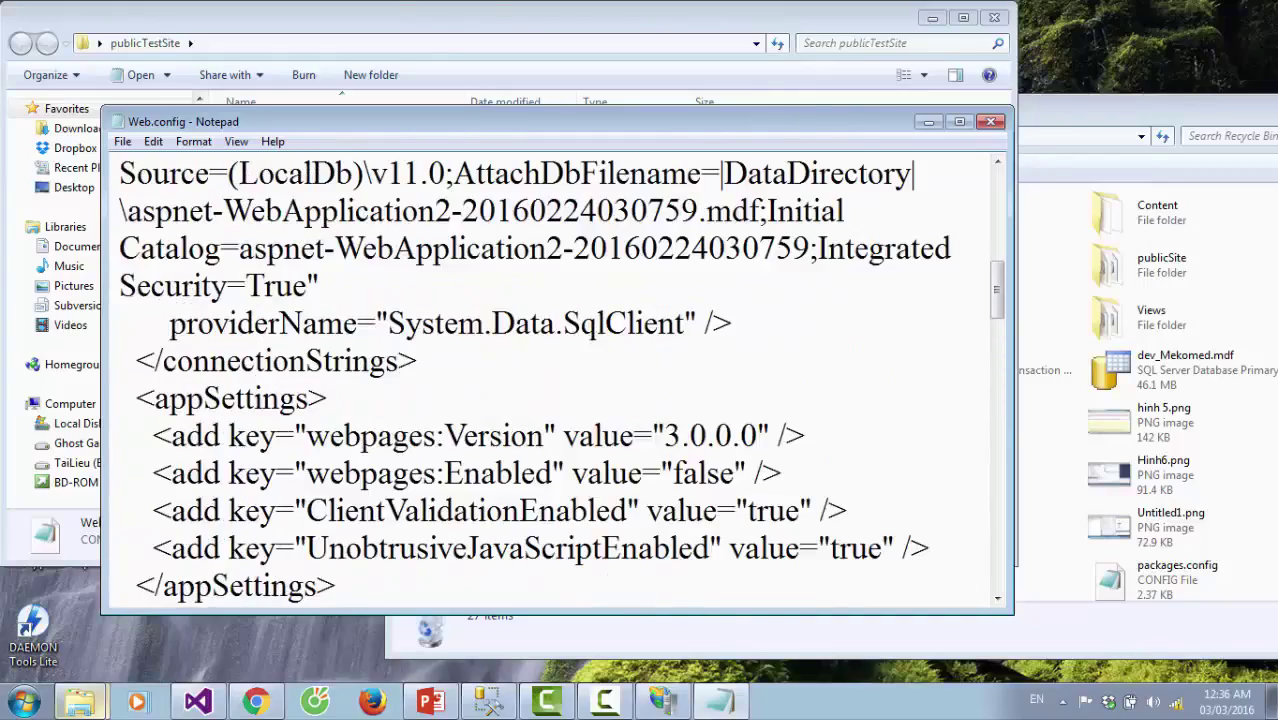
{"action": "scroll", "coordinate": [555, 380], "scroll_direction": "up", "scroll_amount": 1}
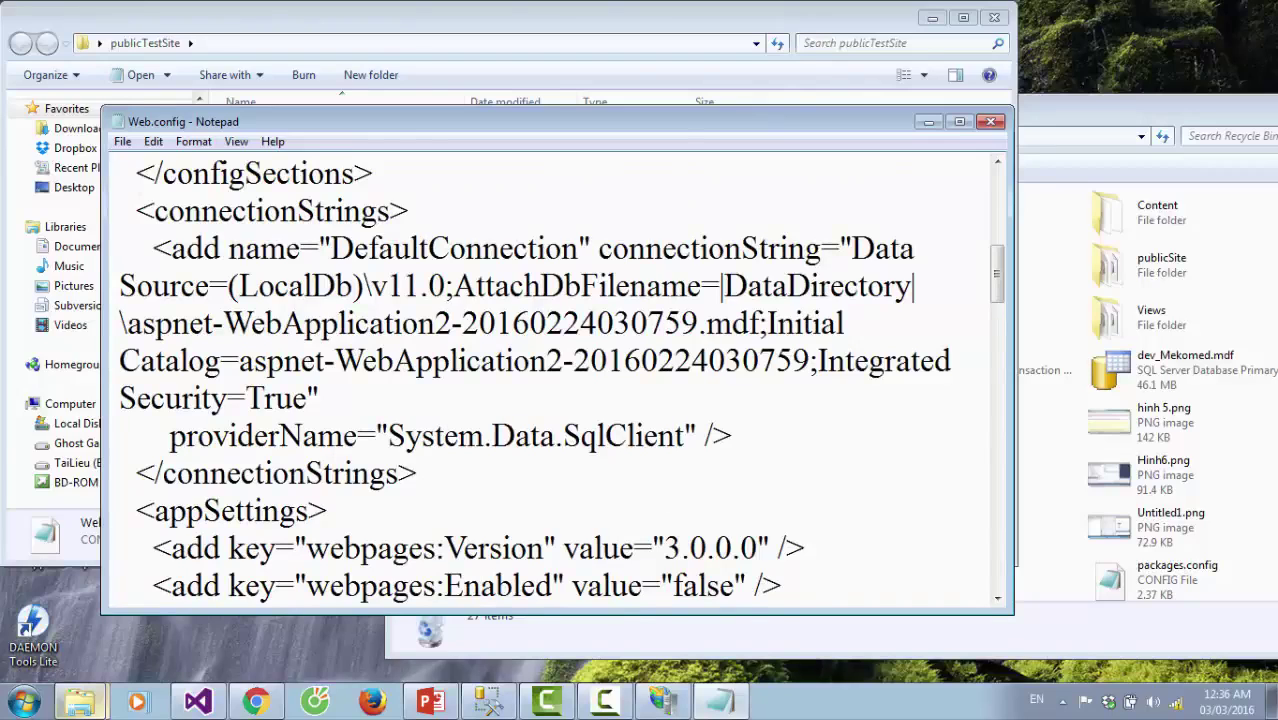
{"action": "scroll", "coordinate": [555, 380], "scroll_direction": "down", "scroll_amount": 1}
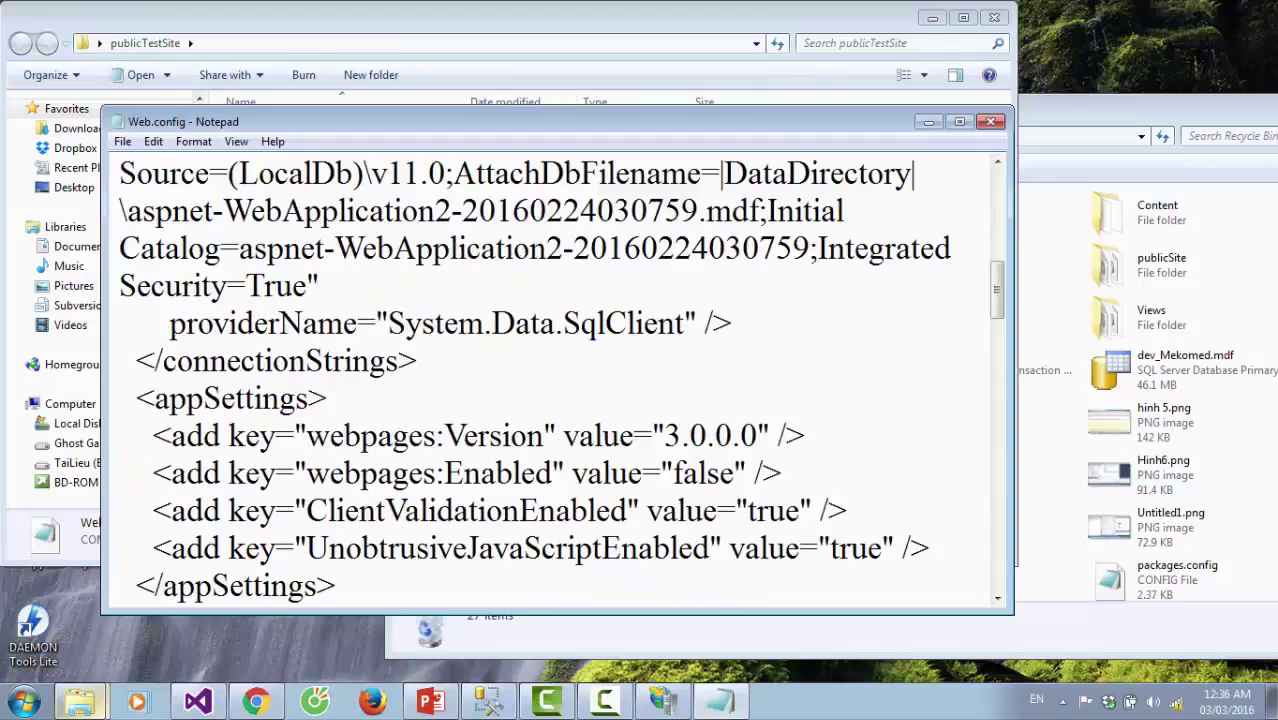
{"action": "left_click", "coordinate": [990, 121]}
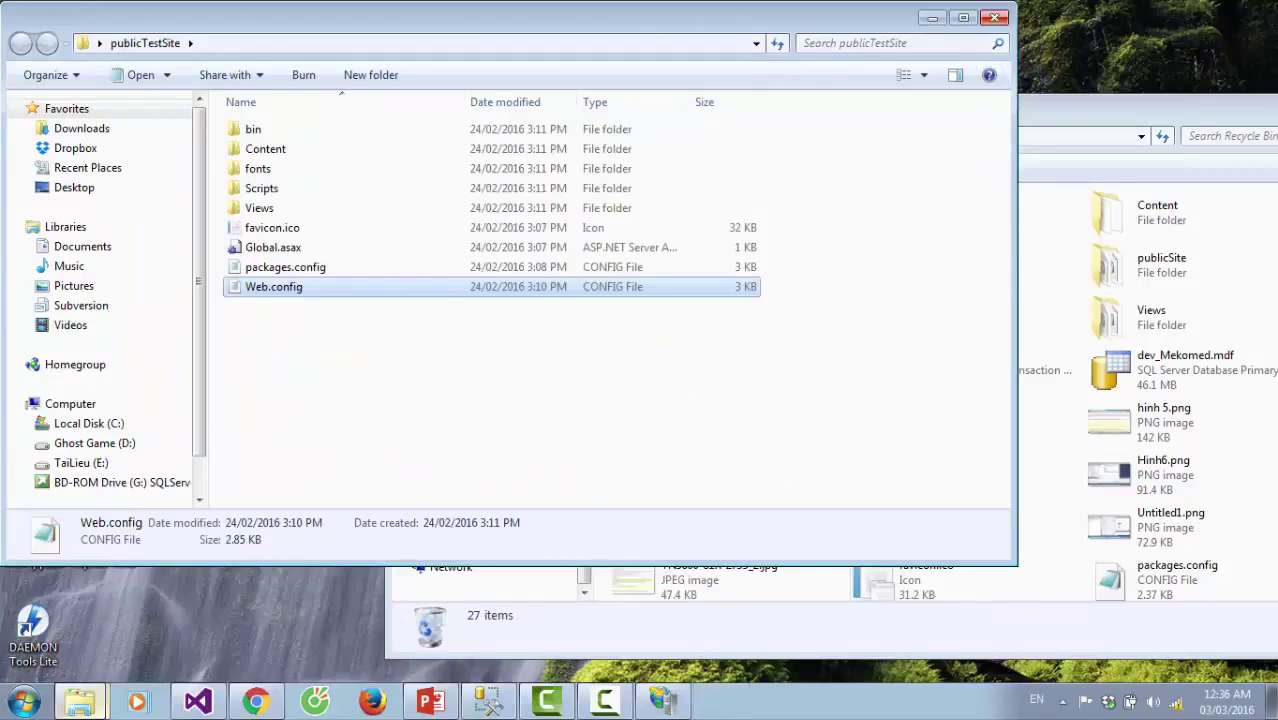
Return to the WebSiteBanHang Web.config, put the caret at the empty Server= value, and check SSMS.
{"action": "left_click", "coordinate": [994, 17]}
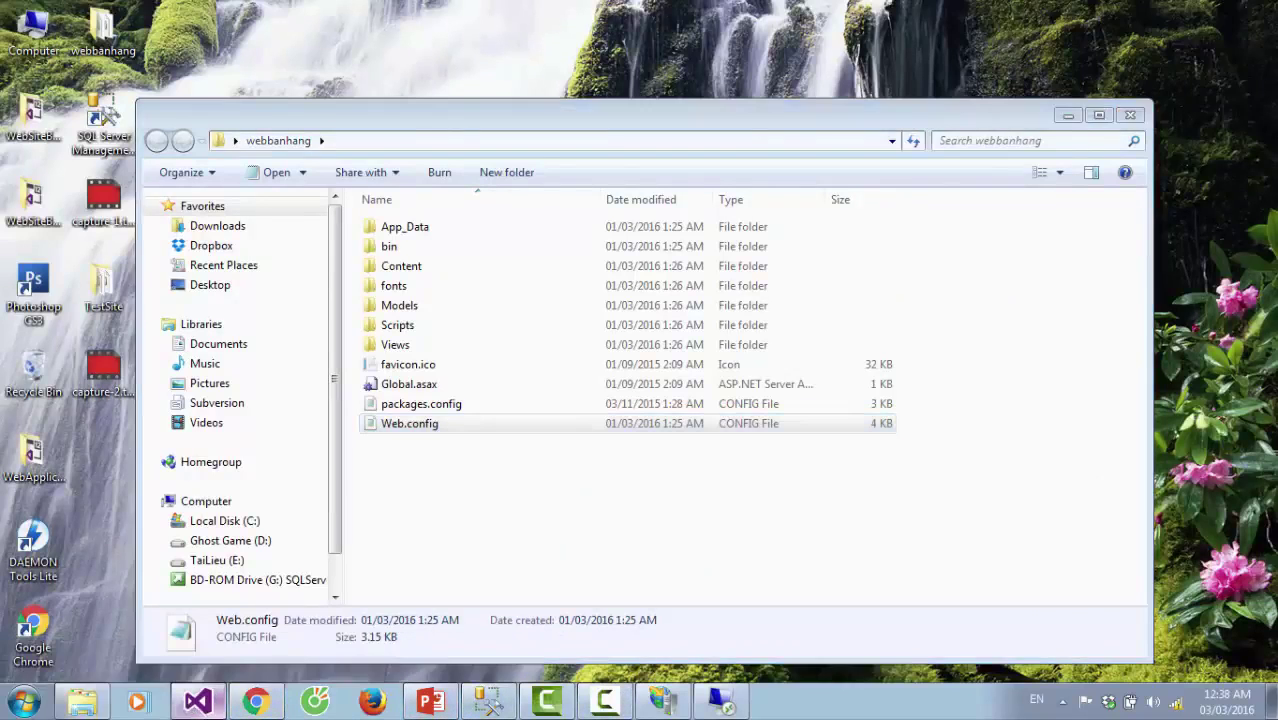
{"action": "left_click", "coordinate": [198, 701]}
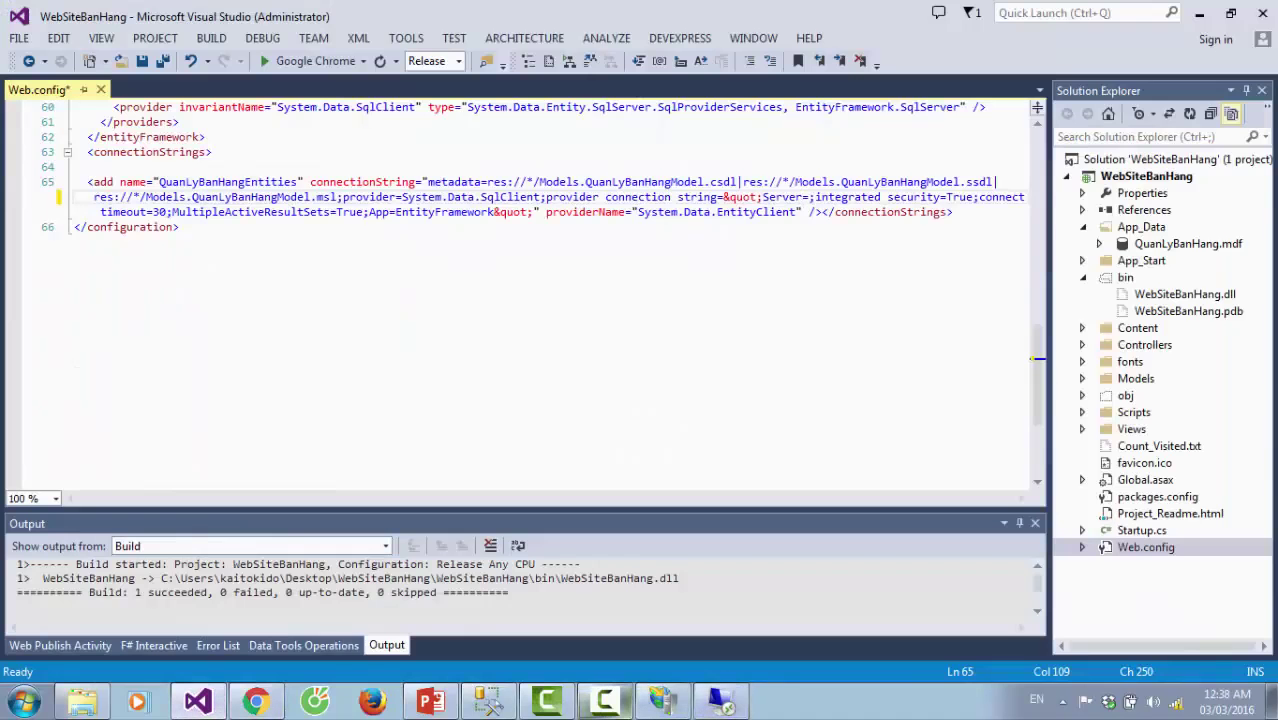
{"action": "mouse_move", "coordinate": [722, 700]}
{"action": "left_click", "coordinate": [810, 197]}
{"action": "left_click", "coordinate": [487, 700]}
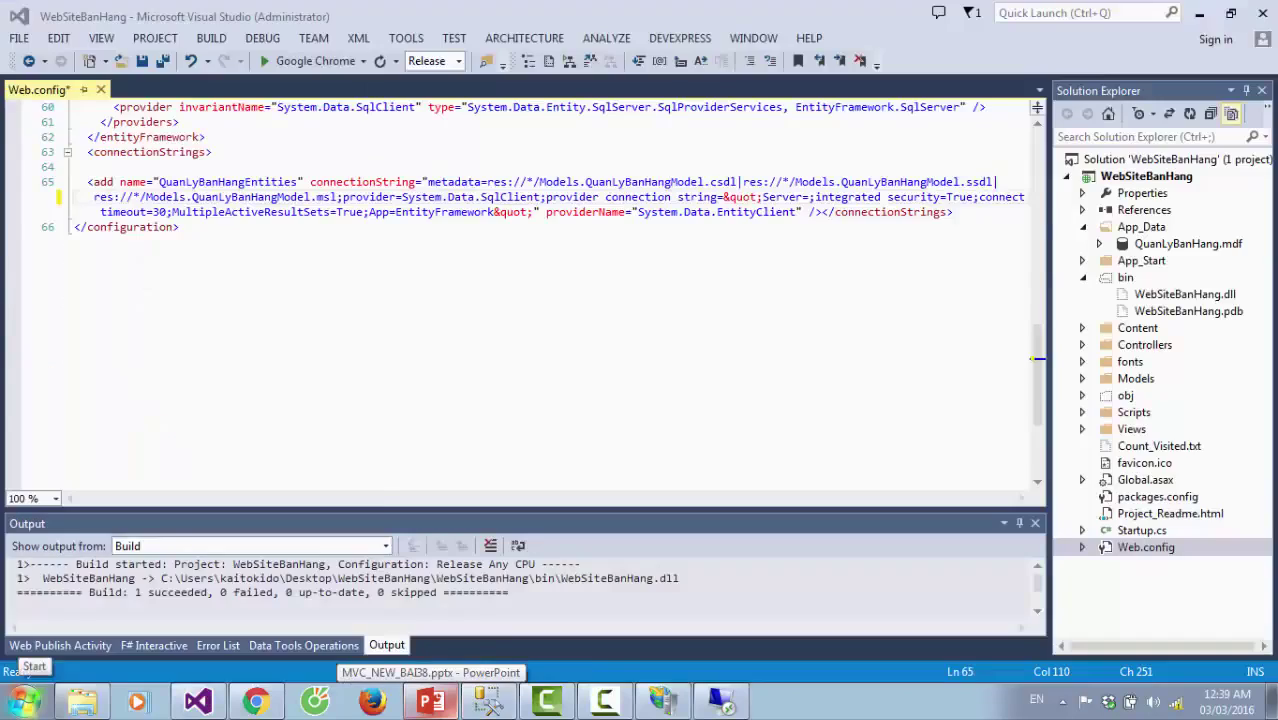
{"action": "left_click", "coordinate": [25, 700]}
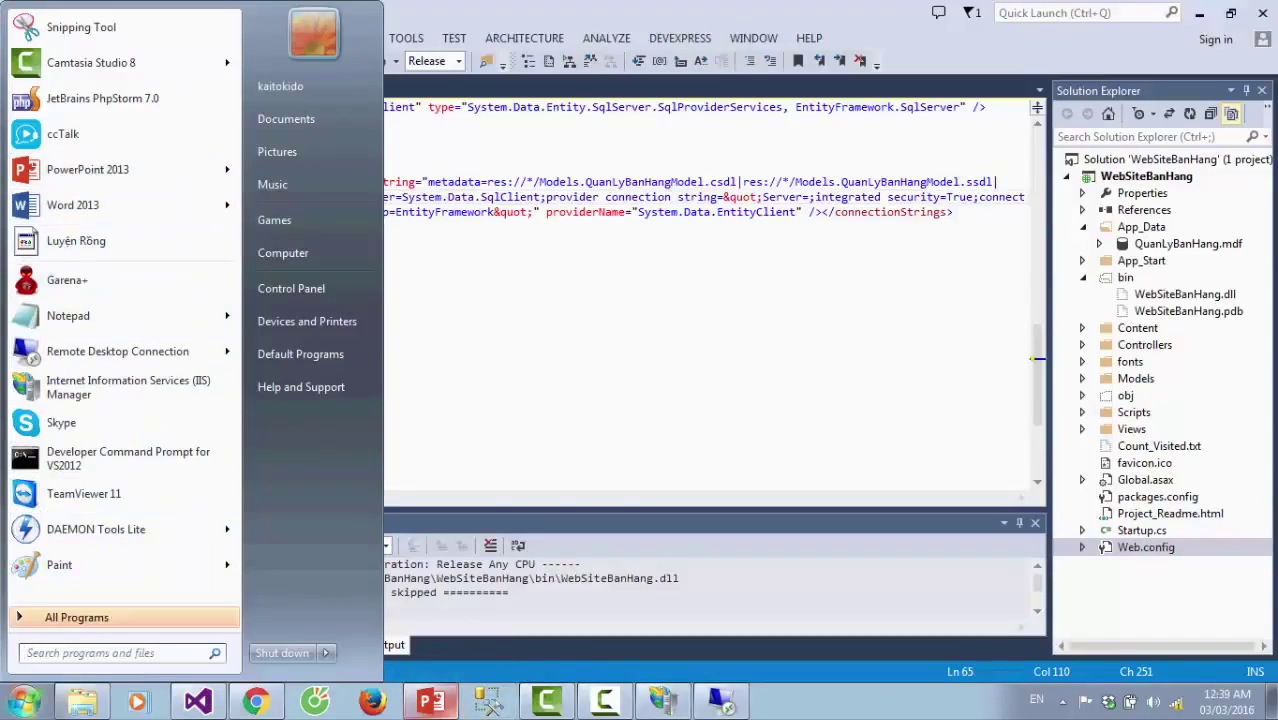
Launch SQL Server 2008 Management Studio, inspect its server lists, then cancel connecting and close it.
{"action": "type", "text": "sql"}
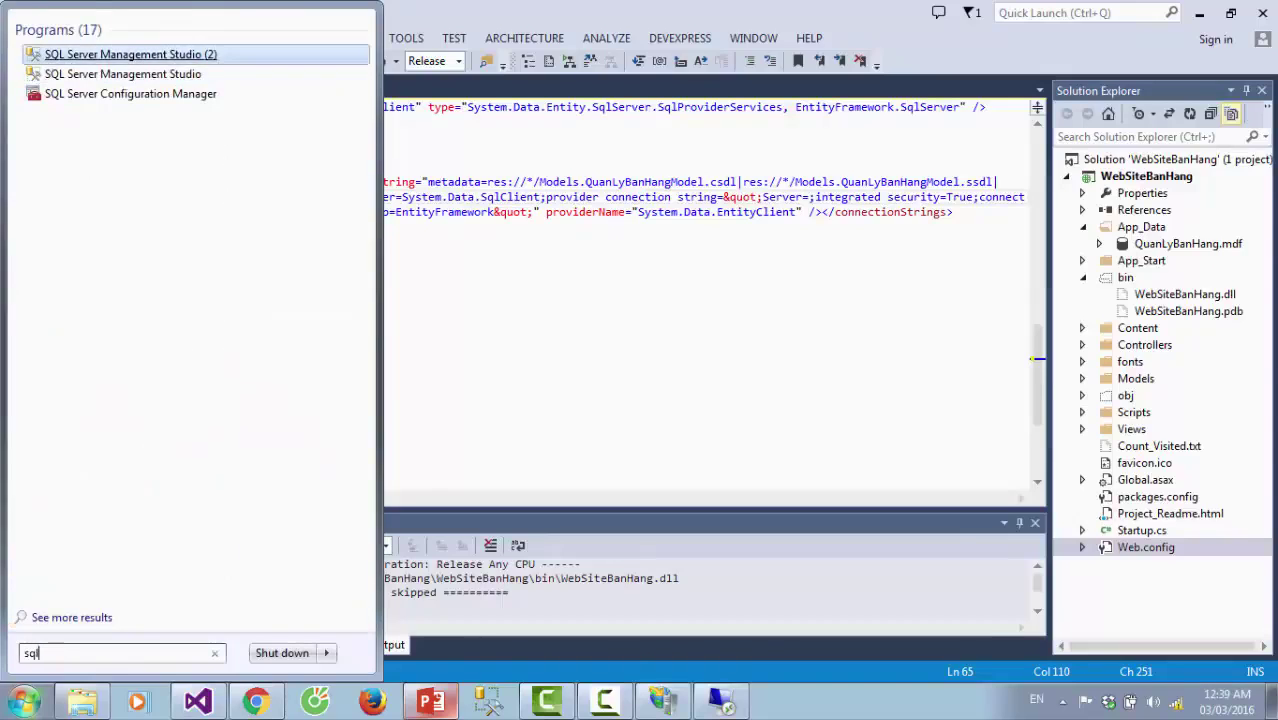
{"action": "key", "text": "Return"}
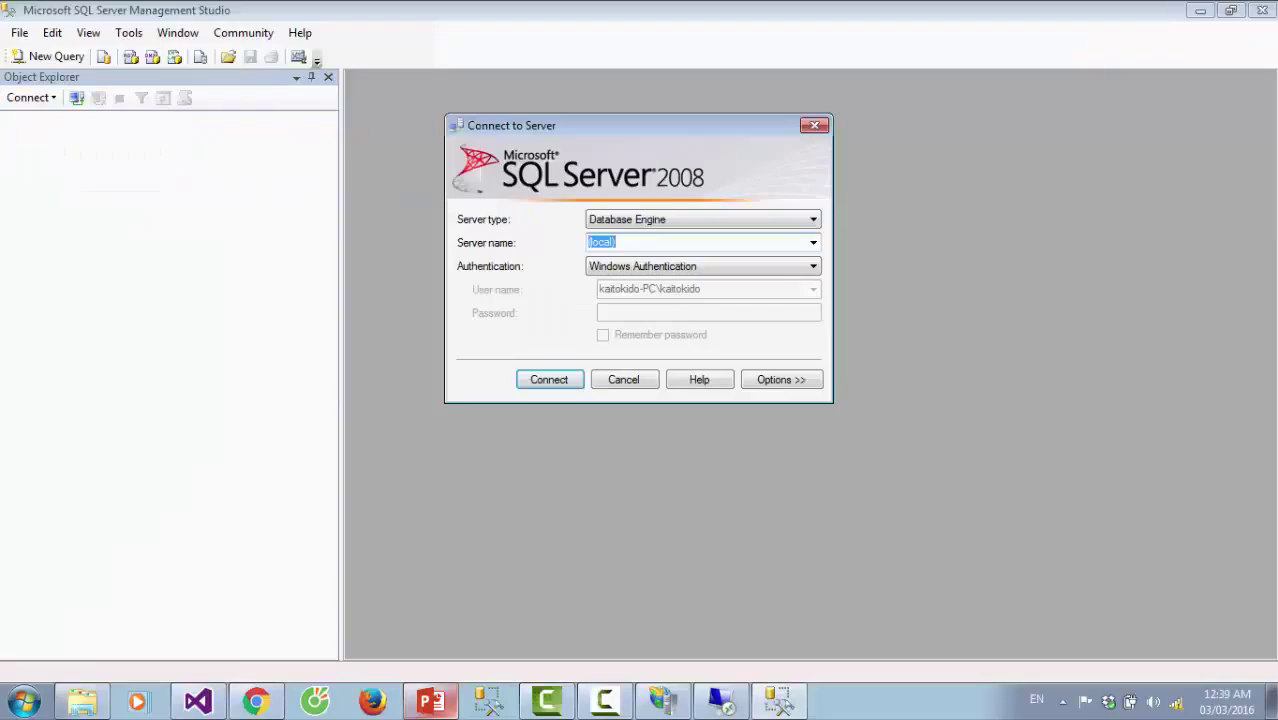
{"action": "left_click", "coordinate": [813, 242]}
{"action": "left_click", "coordinate": [813, 242]}
{"action": "left_click", "coordinate": [813, 219]}
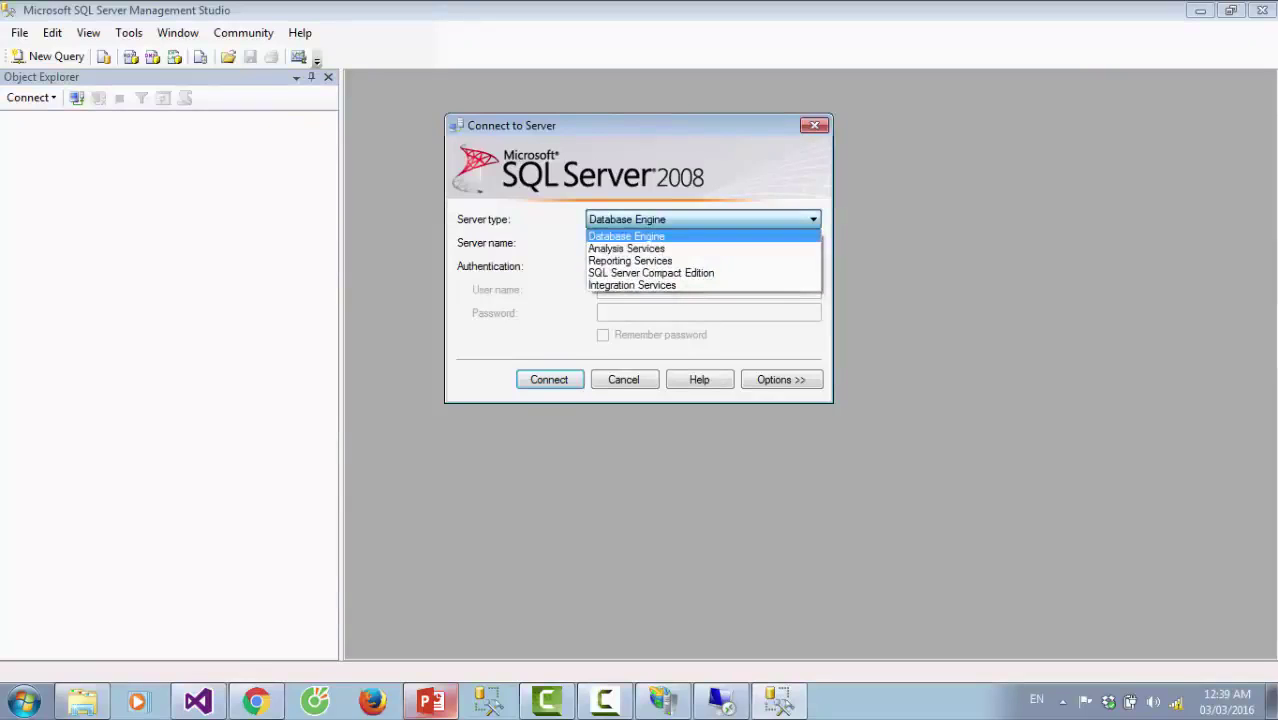
{"action": "key", "text": "Escape"}
{"action": "key", "text": "alt+Down"}
{"action": "key", "text": "Escape"}
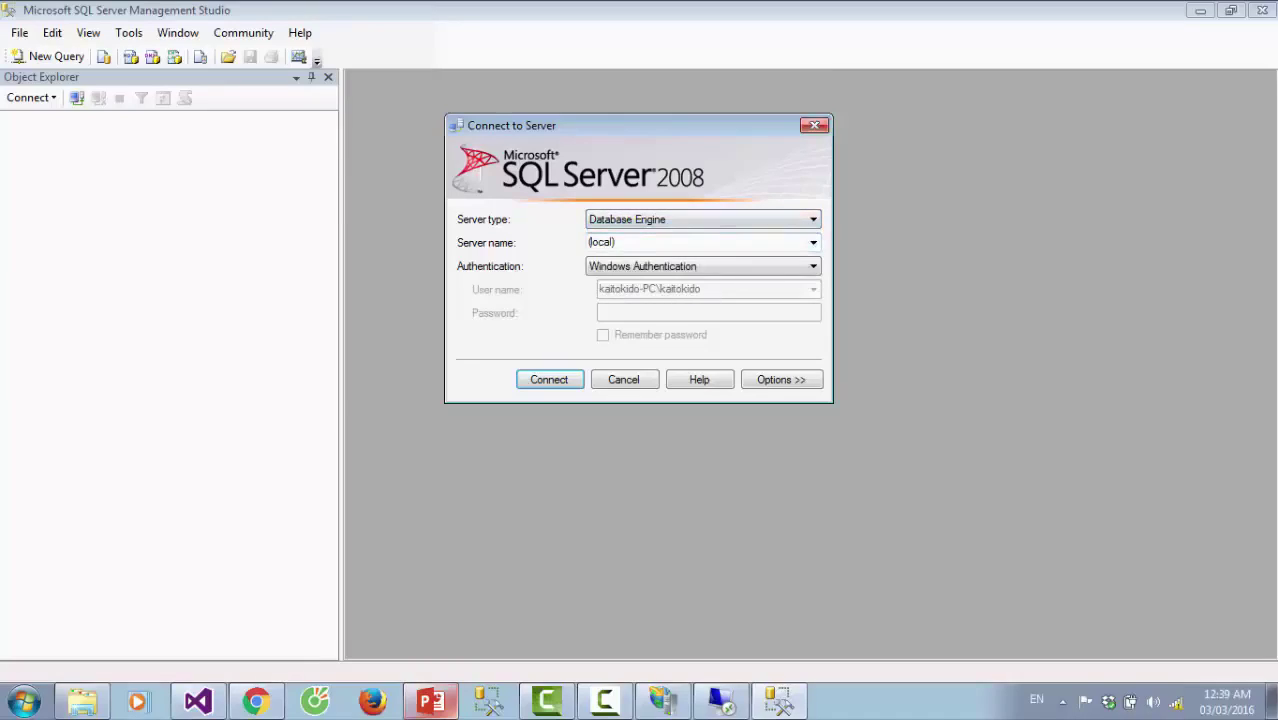
{"action": "key", "text": "Escape"}
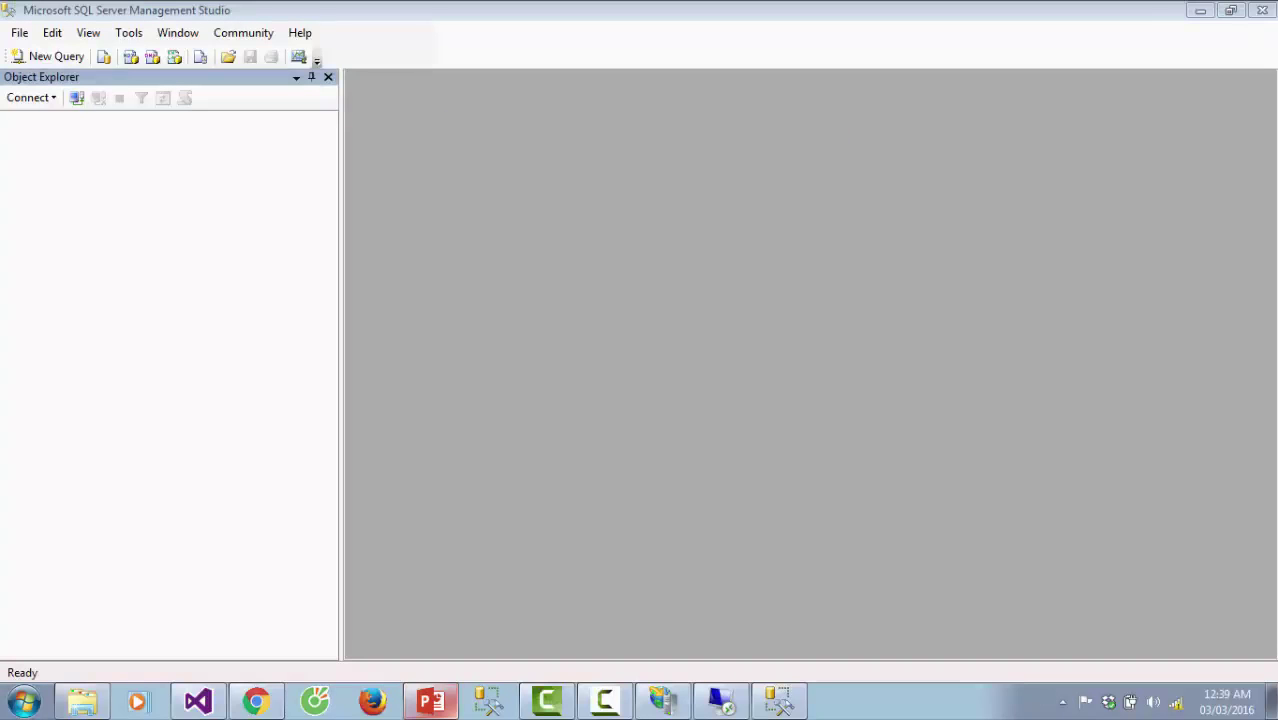
{"action": "left_click", "coordinate": [1262, 10]}
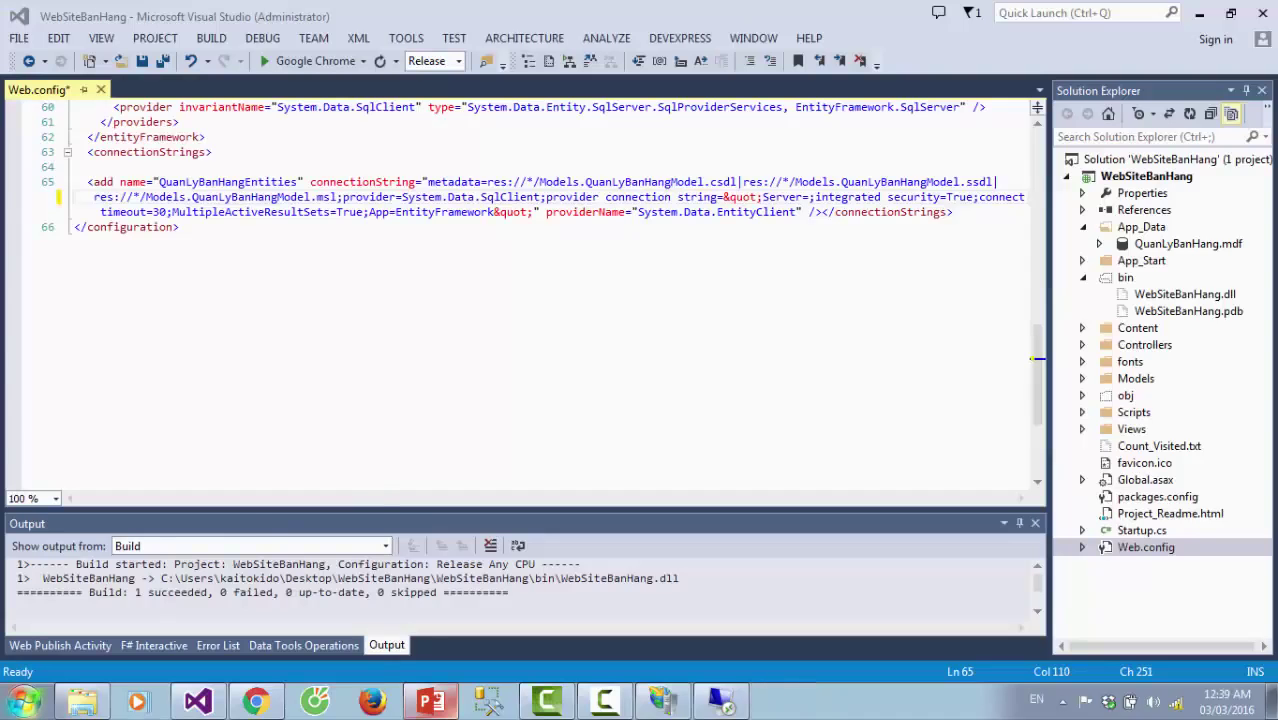
Launch SSMS 2012 and put its MSSQLSERVER2012 server name into Web.config's Server= value.
{"action": "left_click", "coordinate": [25, 703]}
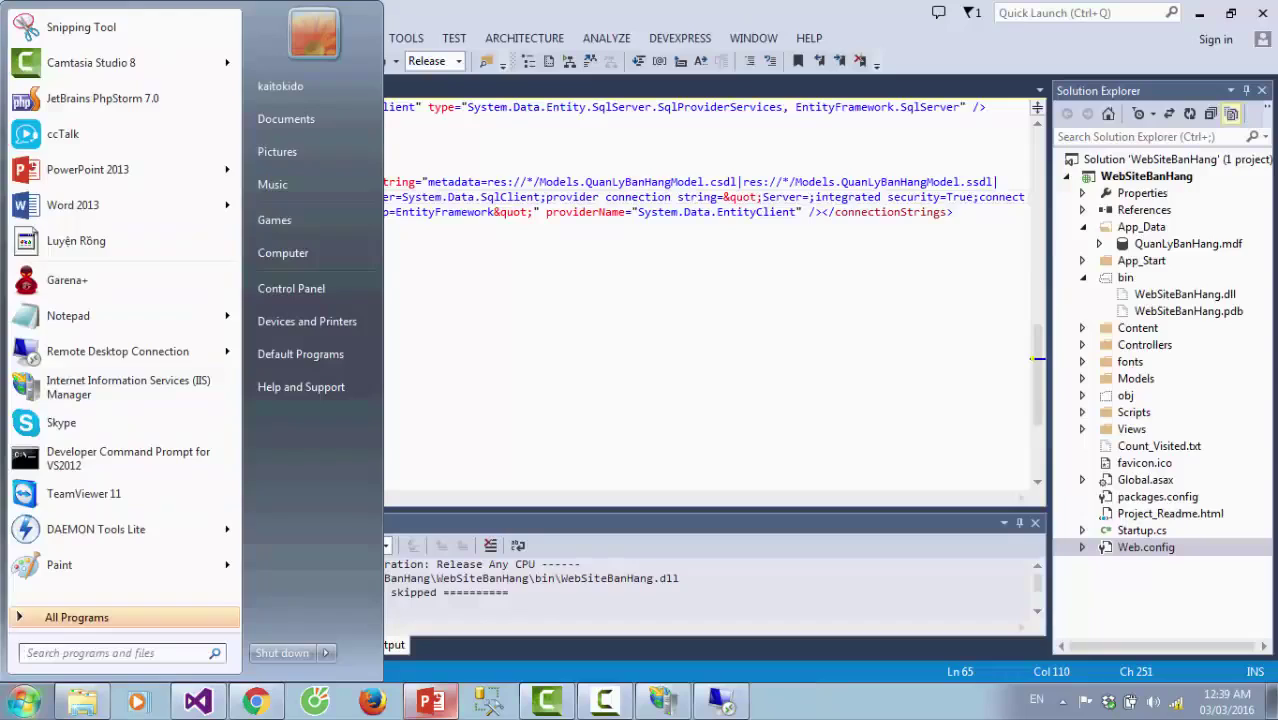
{"action": "type", "text": "sql"}
{"action": "key", "text": "Escape"}
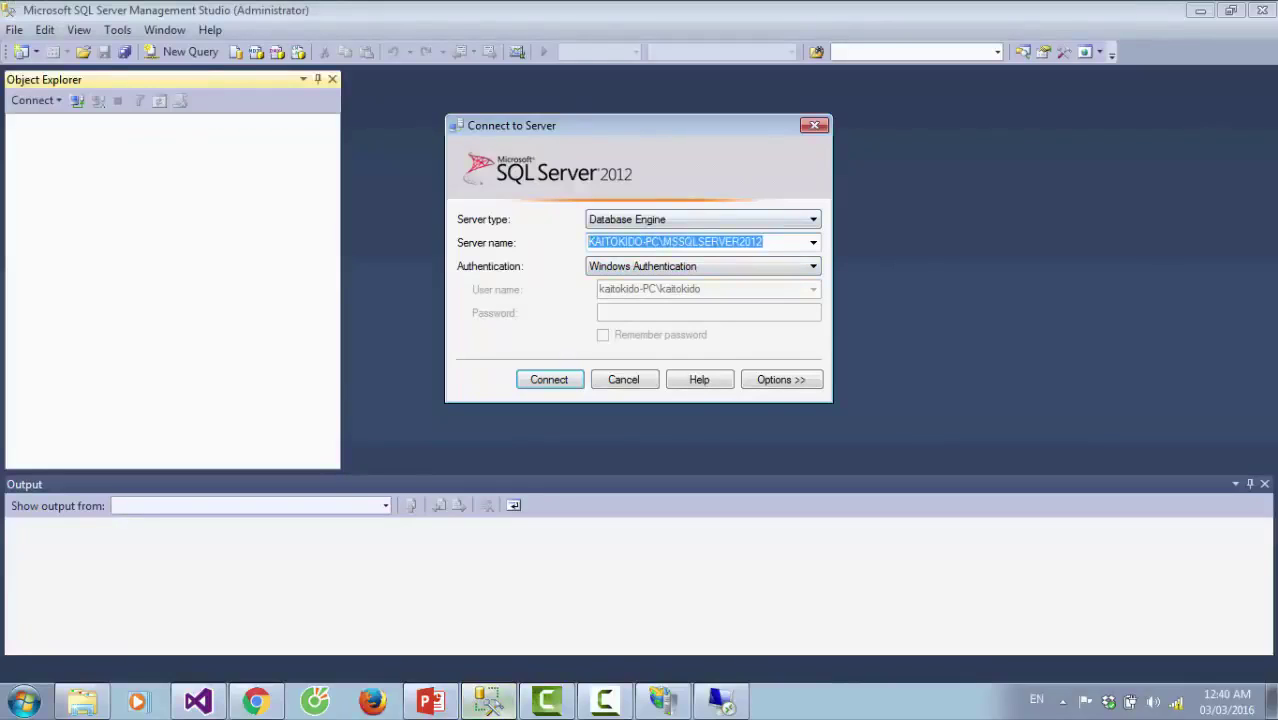
{"action": "key", "text": "alt+Tab"}
{"action": "key", "text": "alt+Tab"}
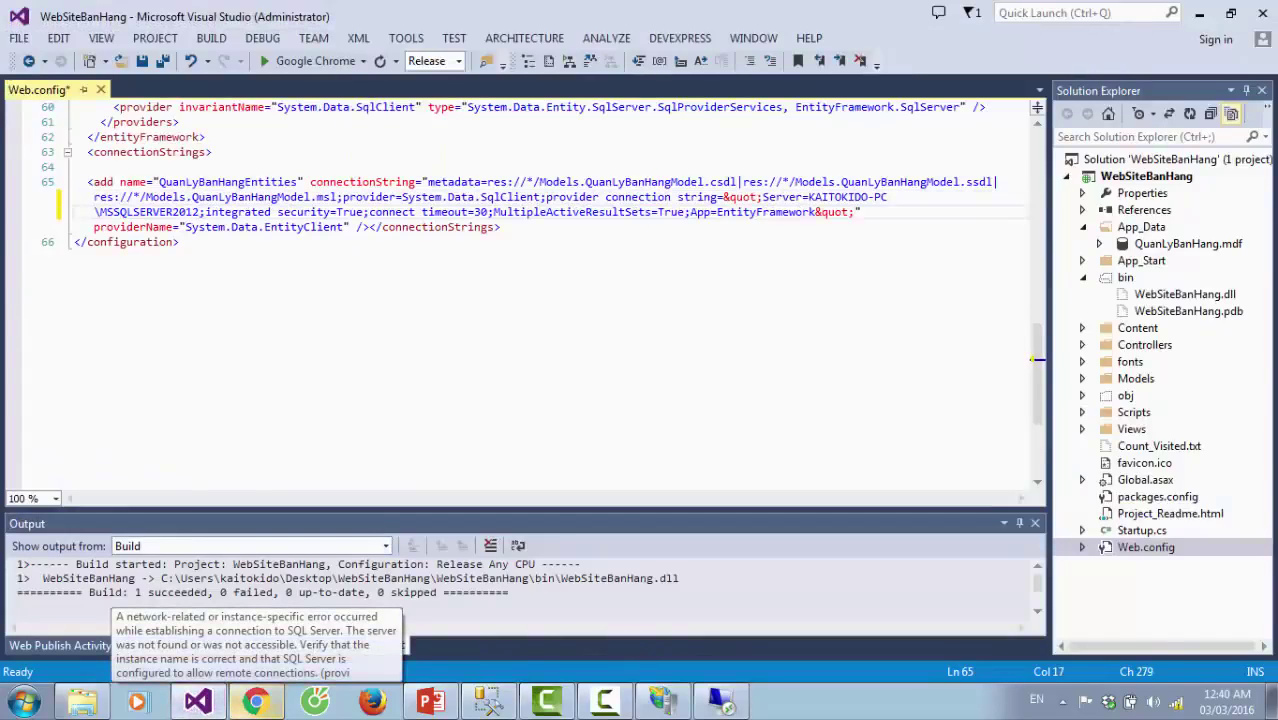
Append ;Database=QuanLyBanHang to the connection string, confirming the database name in SSMS.
{"action": "type", "text": ";"}
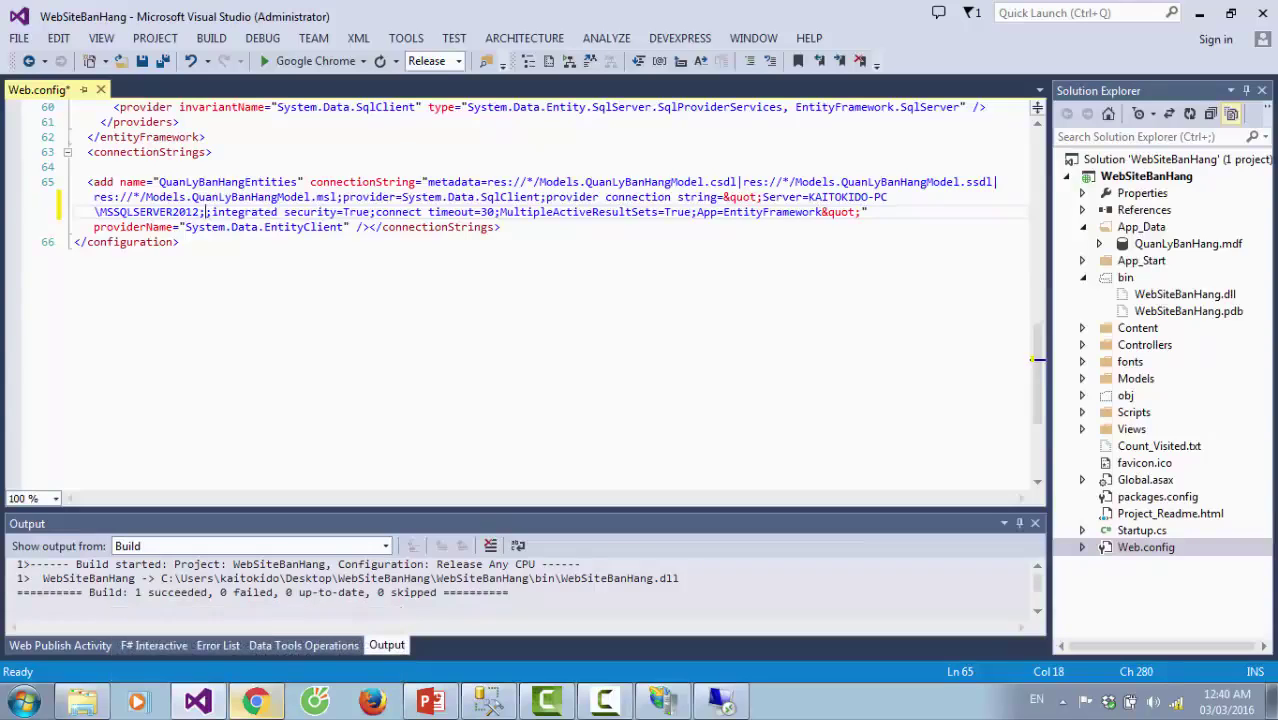
{"action": "type", "text": "Database"}
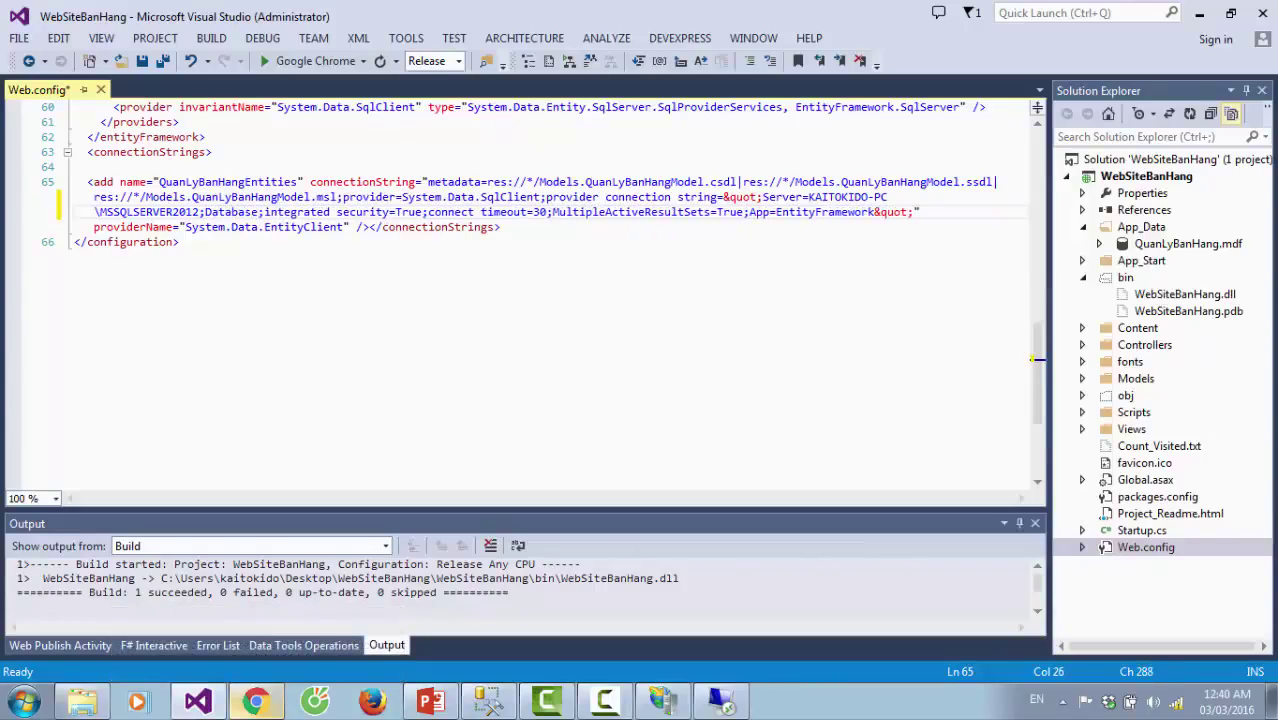
{"action": "key", "text": "Left"}
{"action": "key", "text": "Left"}
{"action": "key", "text": "Right"}
{"action": "key", "text": "Right"}
{"action": "type", "text": "="}
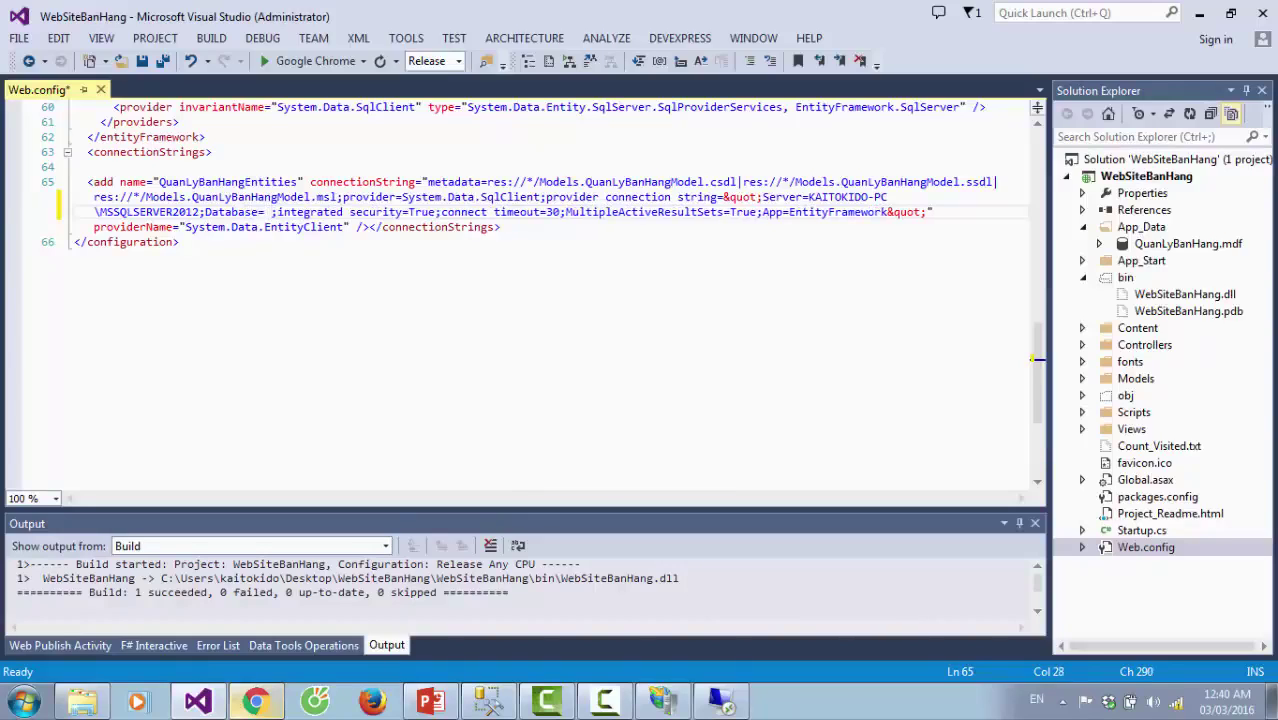
{"action": "left_click", "coordinate": [488, 700]}
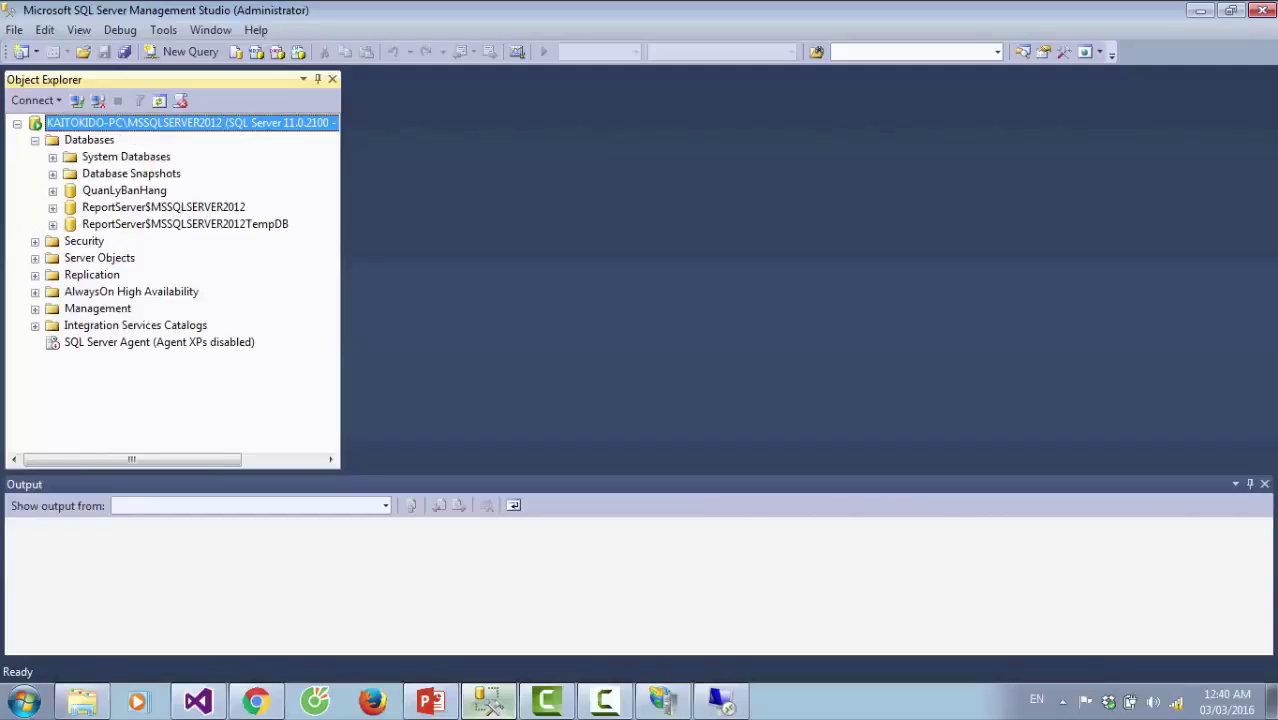
{"action": "left_click", "coordinate": [124, 190]}
{"action": "key", "text": "alt+Tab"}
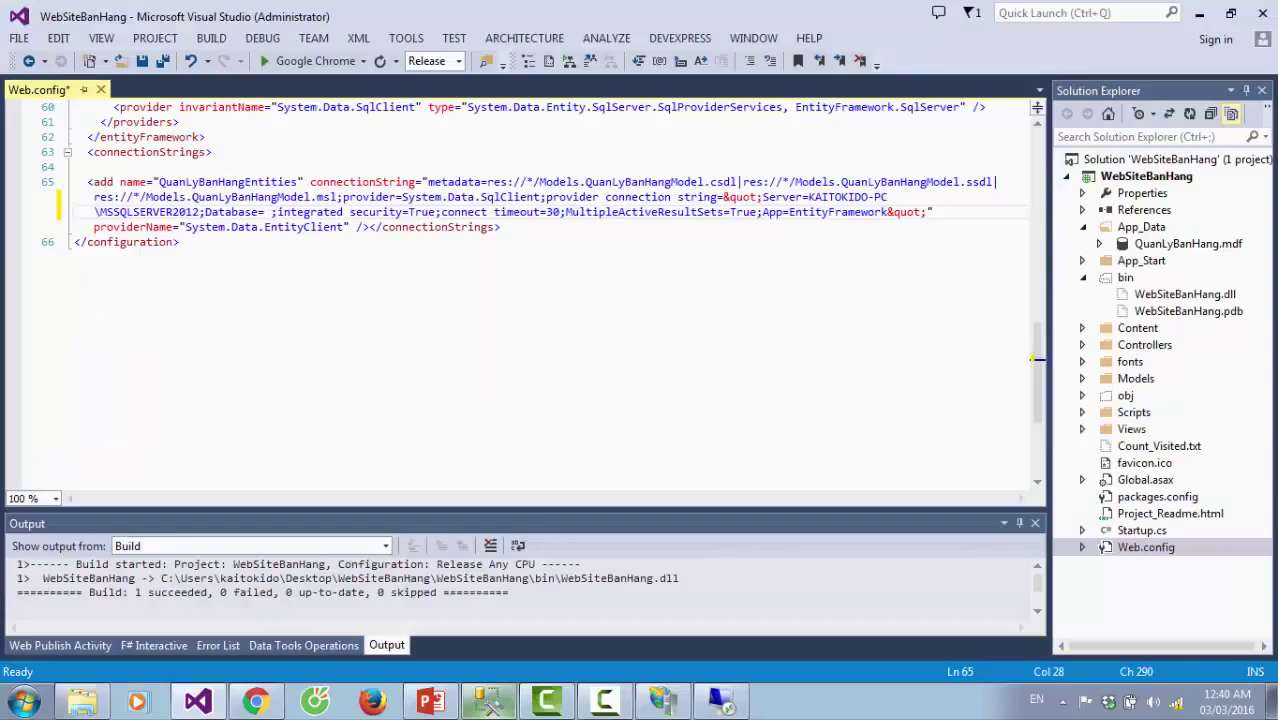
{"action": "type", "text": "Quan"}
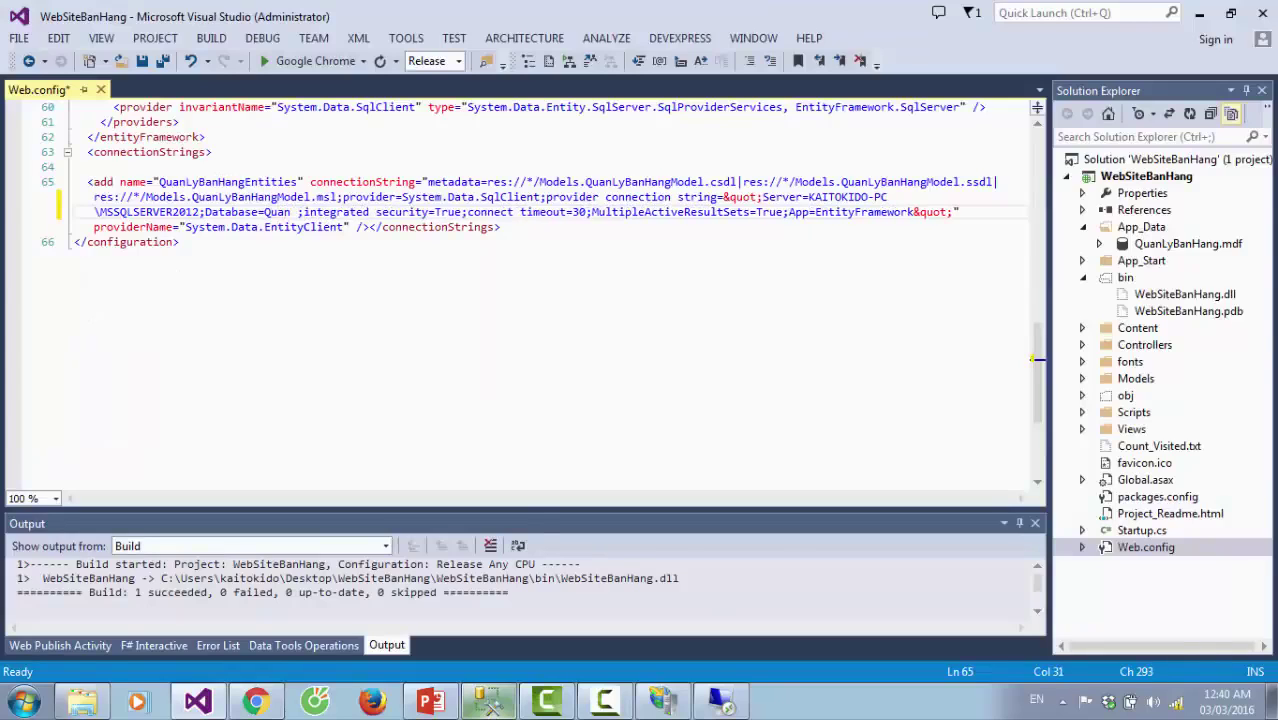
{"action": "type", "text": "LyBan"}
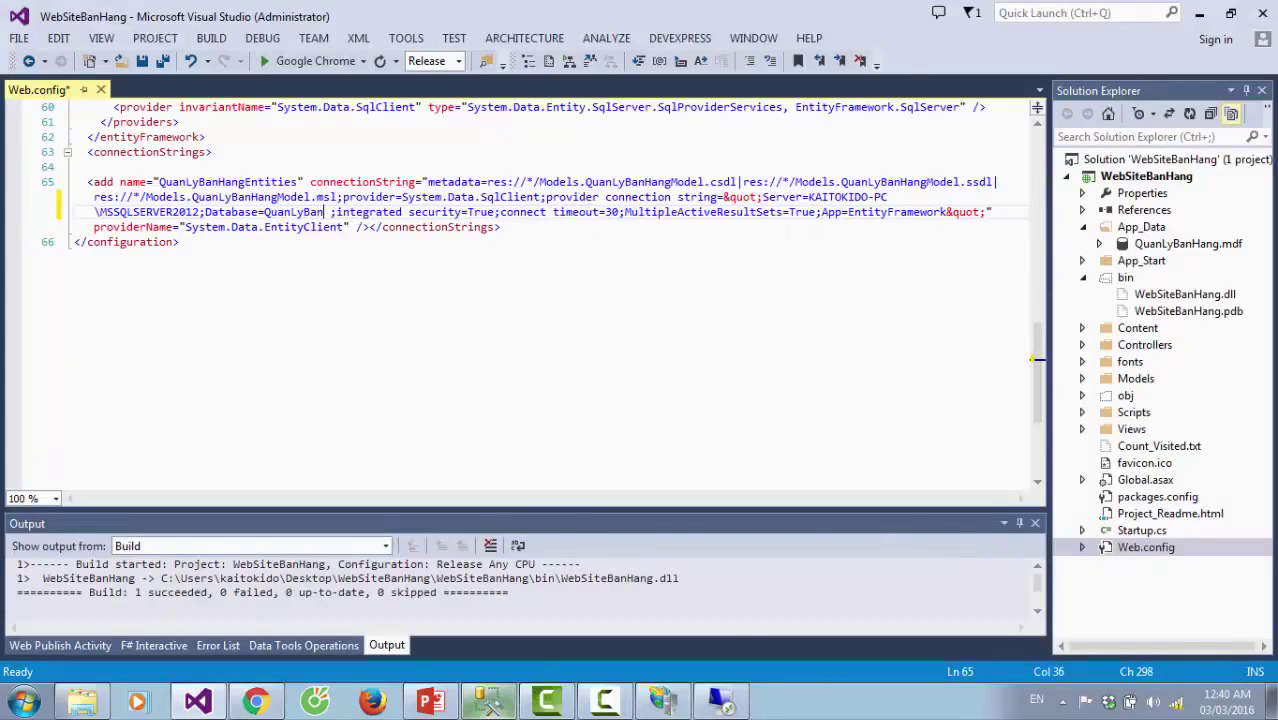
{"action": "type", "text": "Hang"}
Save Web.config, remove the stray space before ;integrated, and select the Server and Database settings.
{"action": "key", "text": "ctrl+s"}
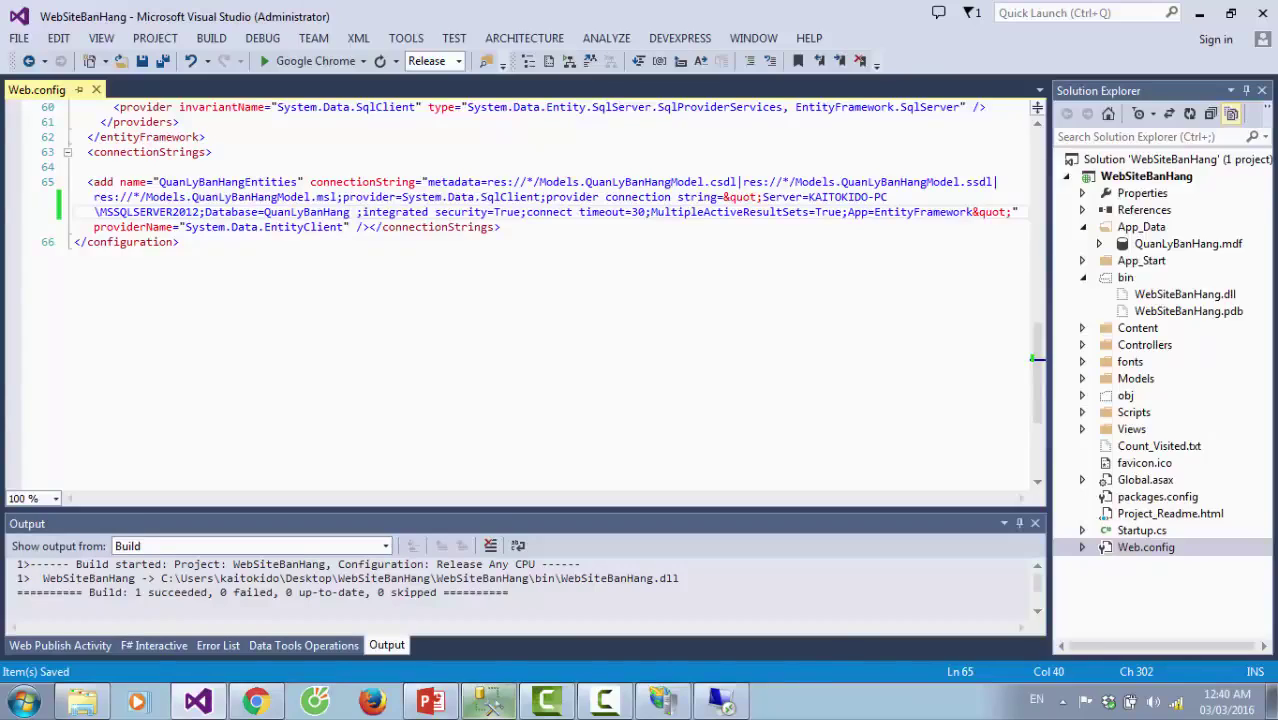
{"action": "key", "text": "Right"}
{"action": "key", "text": "BackSpace"}
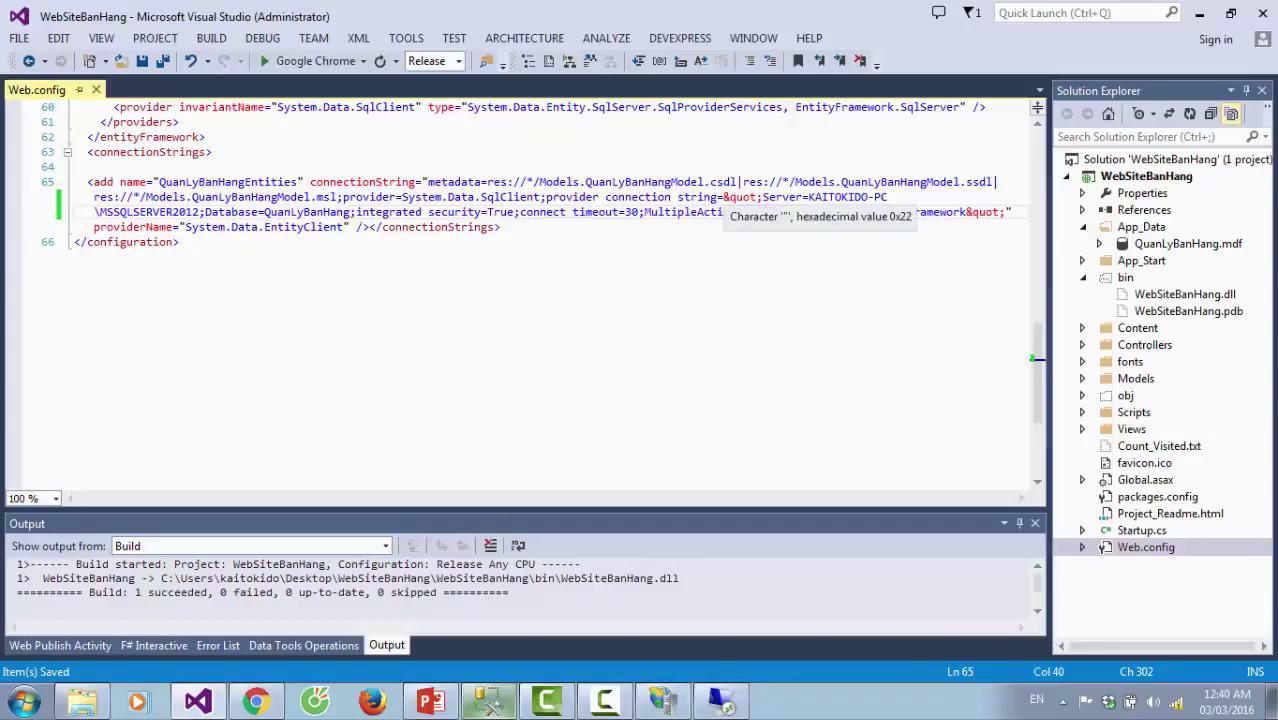
{"action": "left_click", "coordinate": [768, 197]}
{"action": "left_click_drag", "start_coordinate": [762, 197], "coordinate": [356, 212]}
{"action": "key", "text": "ctrl+c"}
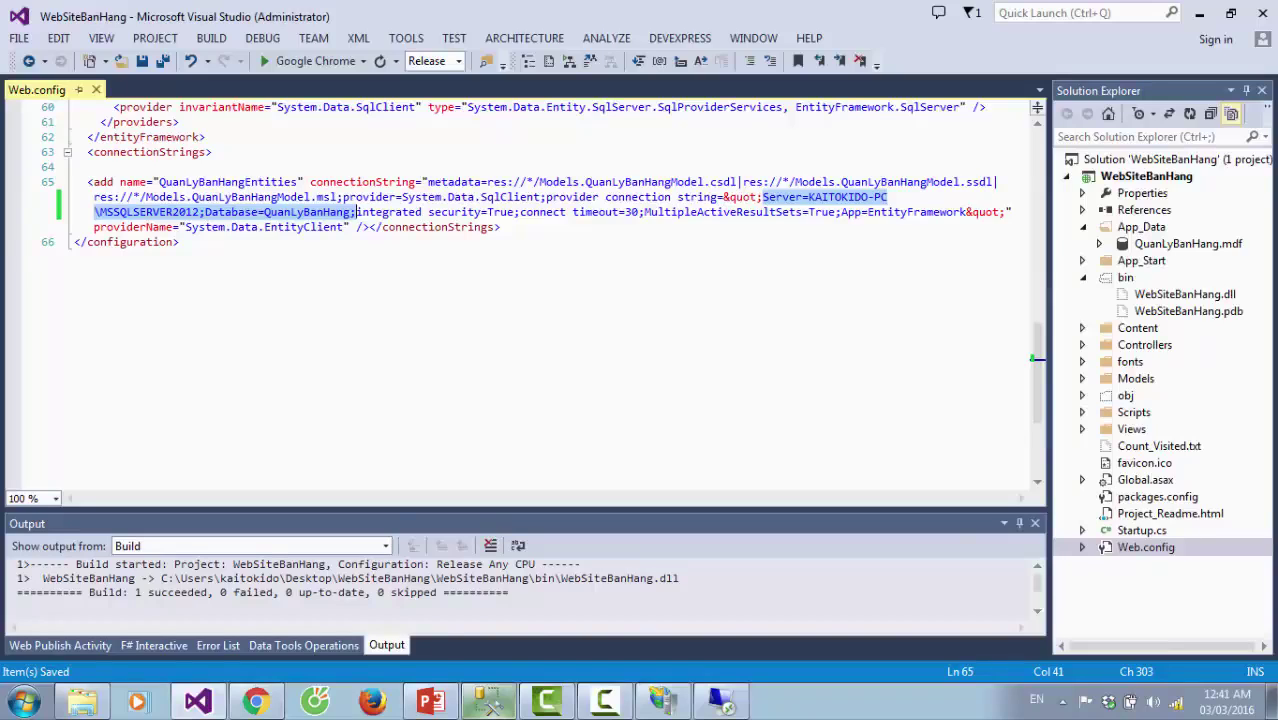
Open C:\inetpub\wwwroot\TestSite\Web.config in Notepad and jump to its end.
{"action": "left_click", "coordinate": [82, 701]}
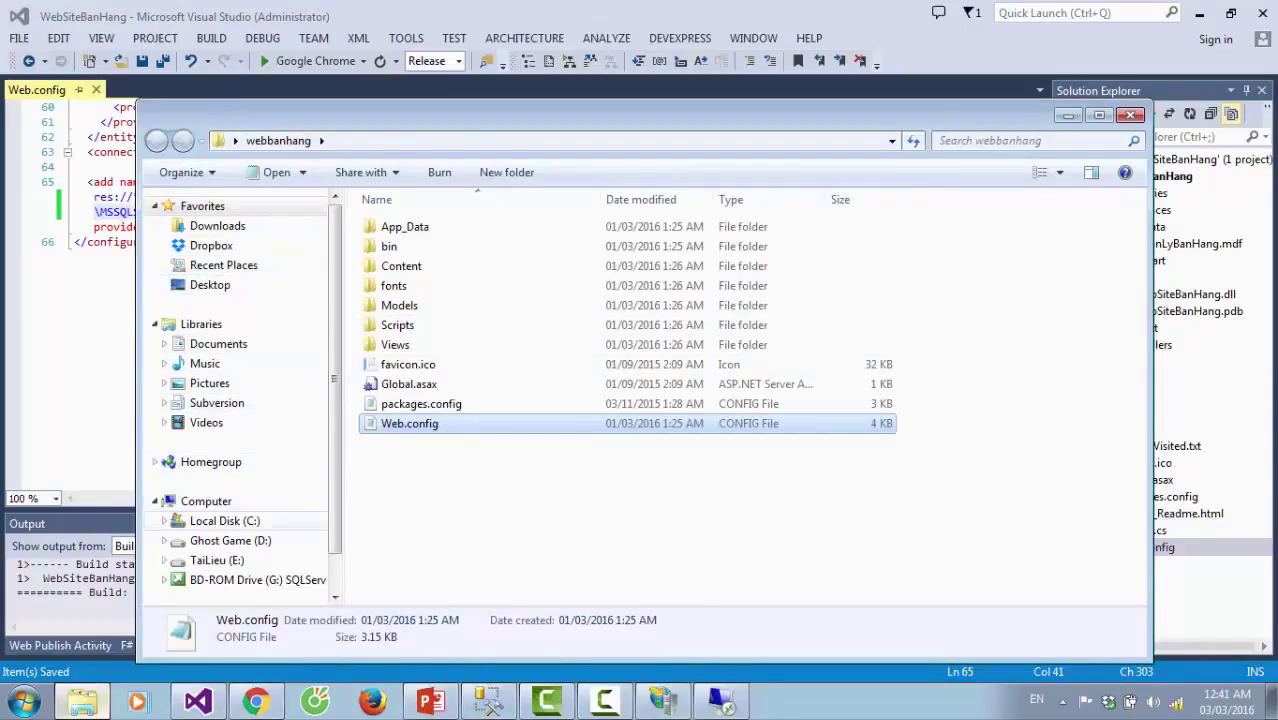
{"action": "left_click", "coordinate": [225, 520]}
{"action": "double_click", "coordinate": [400, 266]}
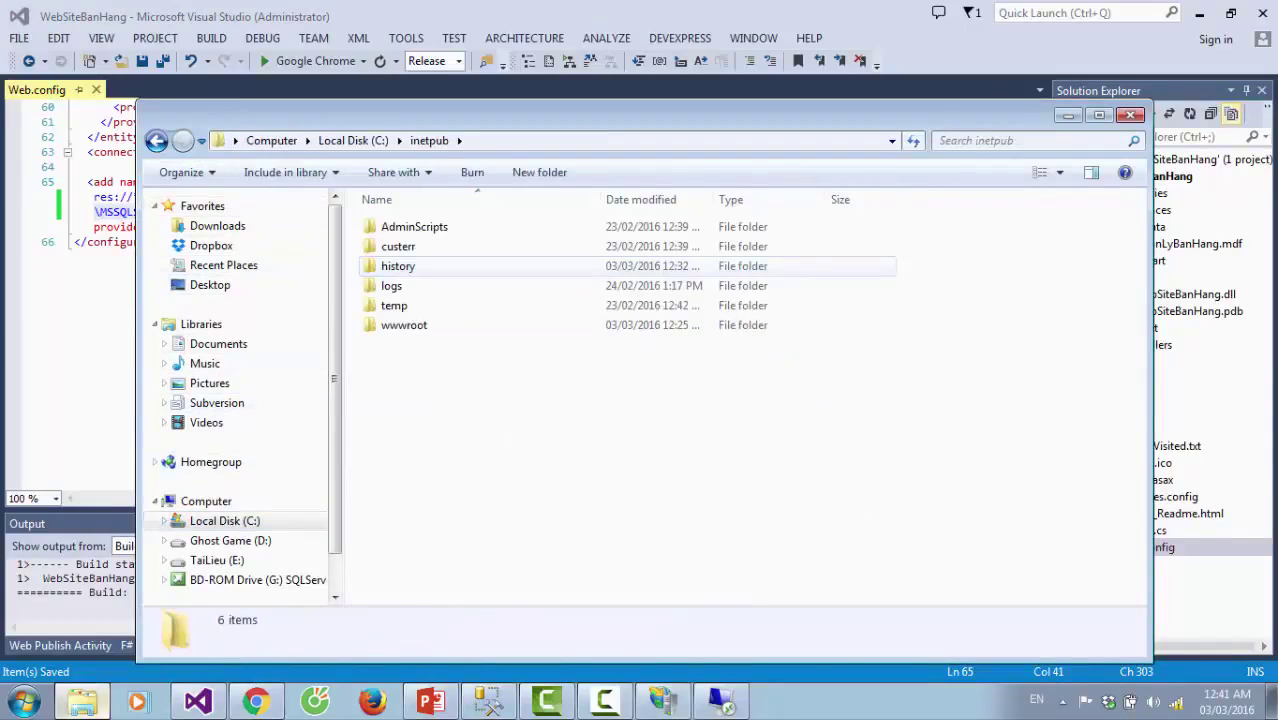
{"action": "double_click", "coordinate": [405, 325]}
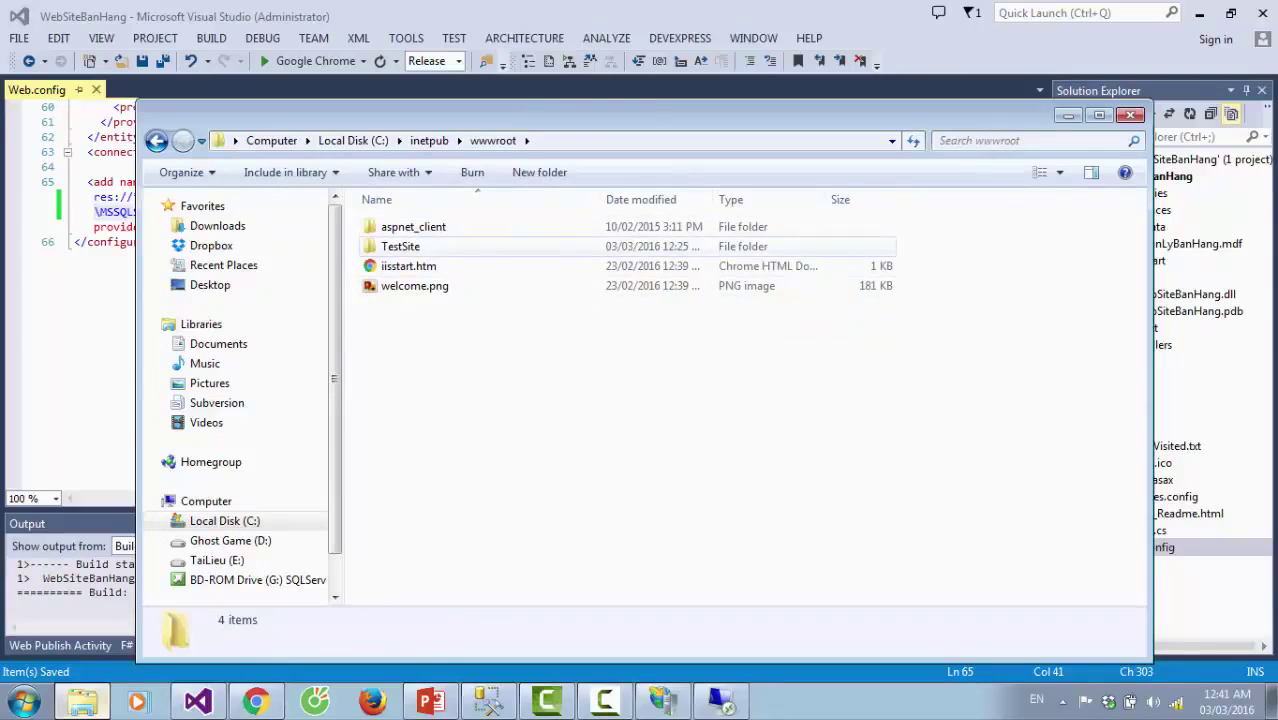
{"action": "double_click", "coordinate": [400, 246]}
{"action": "double_click", "coordinate": [405, 423]}
{"action": "key", "text": "Page_Down"}
{"action": "key", "text": "Page_Down"}
{"action": "key", "text": "Page_Down"}
{"action": "key", "text": "Page_Down"}
{"action": "key", "text": "Page_Down"}
{"action": "key", "text": "Page_Down"}
{"action": "key", "text": "Page_Down"}
{"action": "key", "text": "Page_Down"}
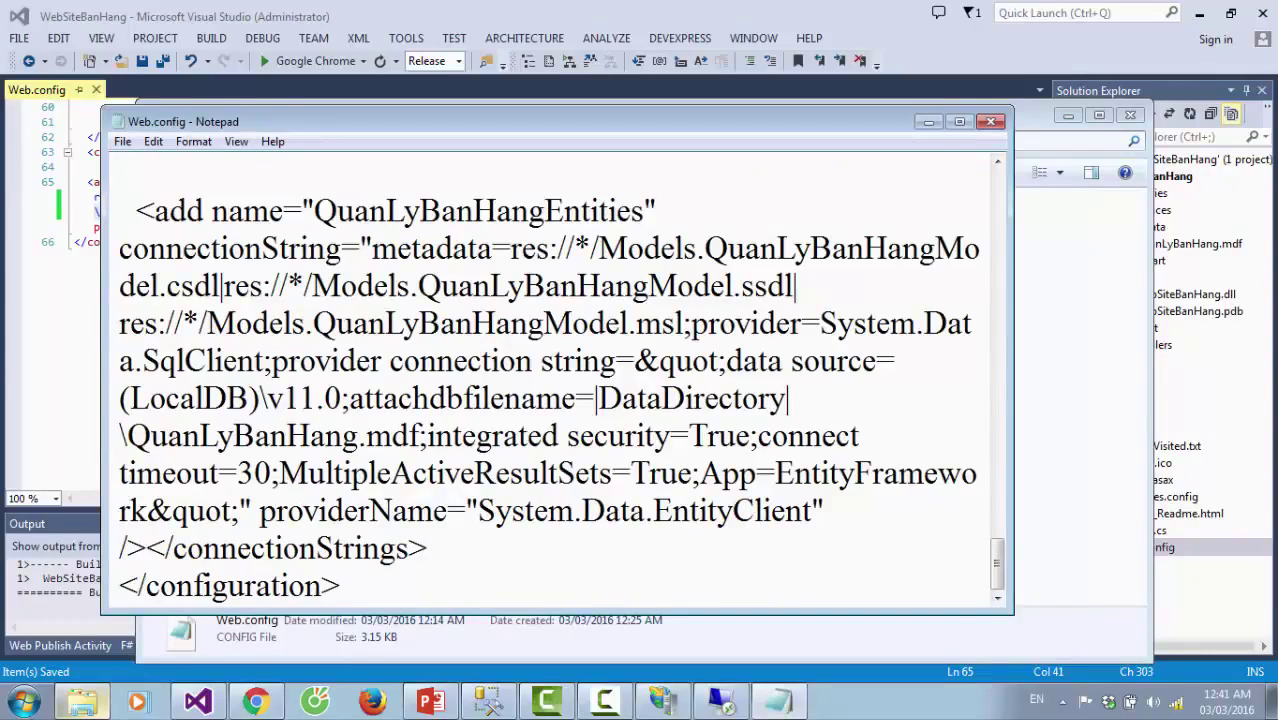
Replace the LocalDB data source and file path with the pasted Server and Database settings.
{"action": "left_click_drag", "start_coordinate": [288, 361], "coordinate": [493, 361]}
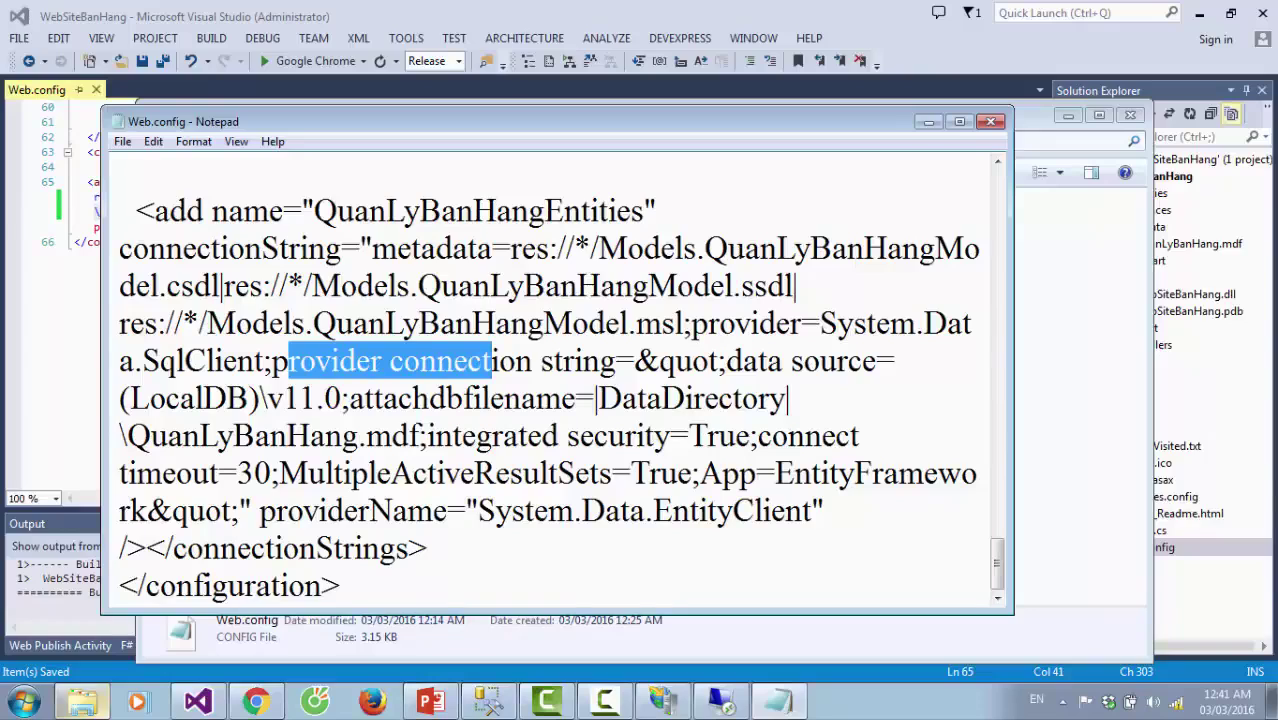
{"action": "left_click_drag", "start_coordinate": [658, 361], "coordinate": [720, 361]}
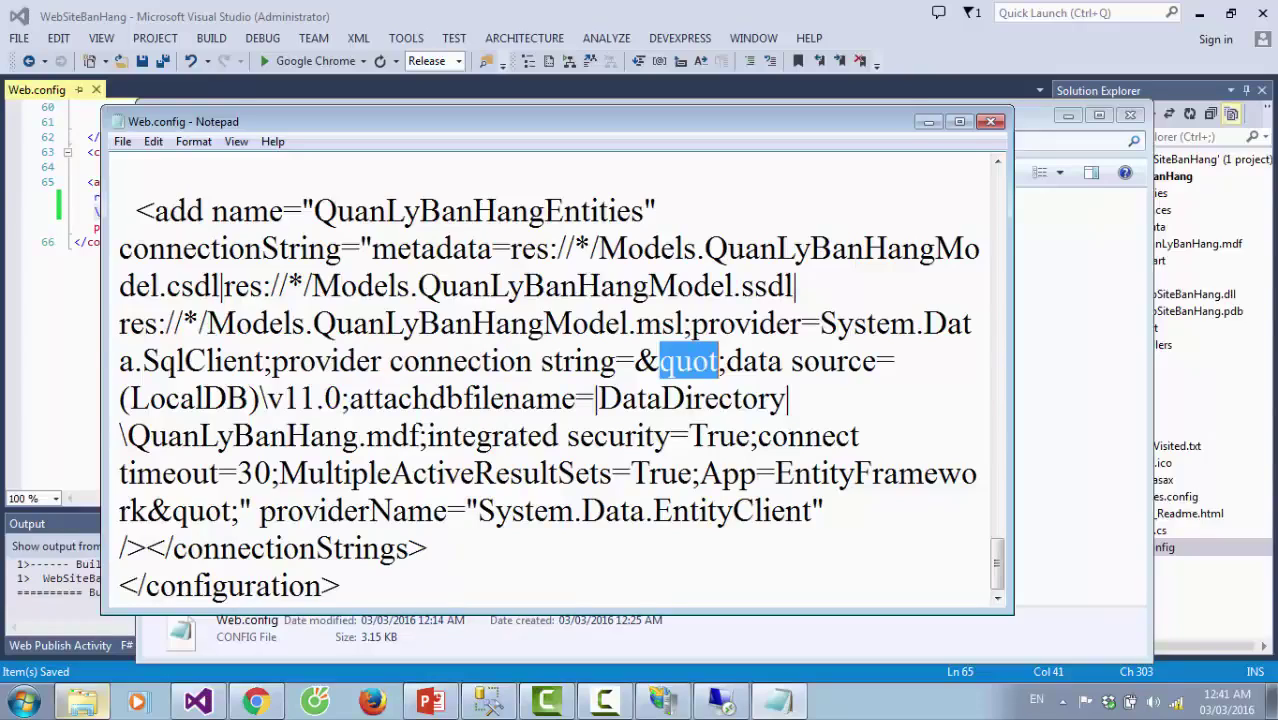
{"action": "left_click", "coordinate": [720, 361]}
{"action": "left_click", "coordinate": [727, 361]}
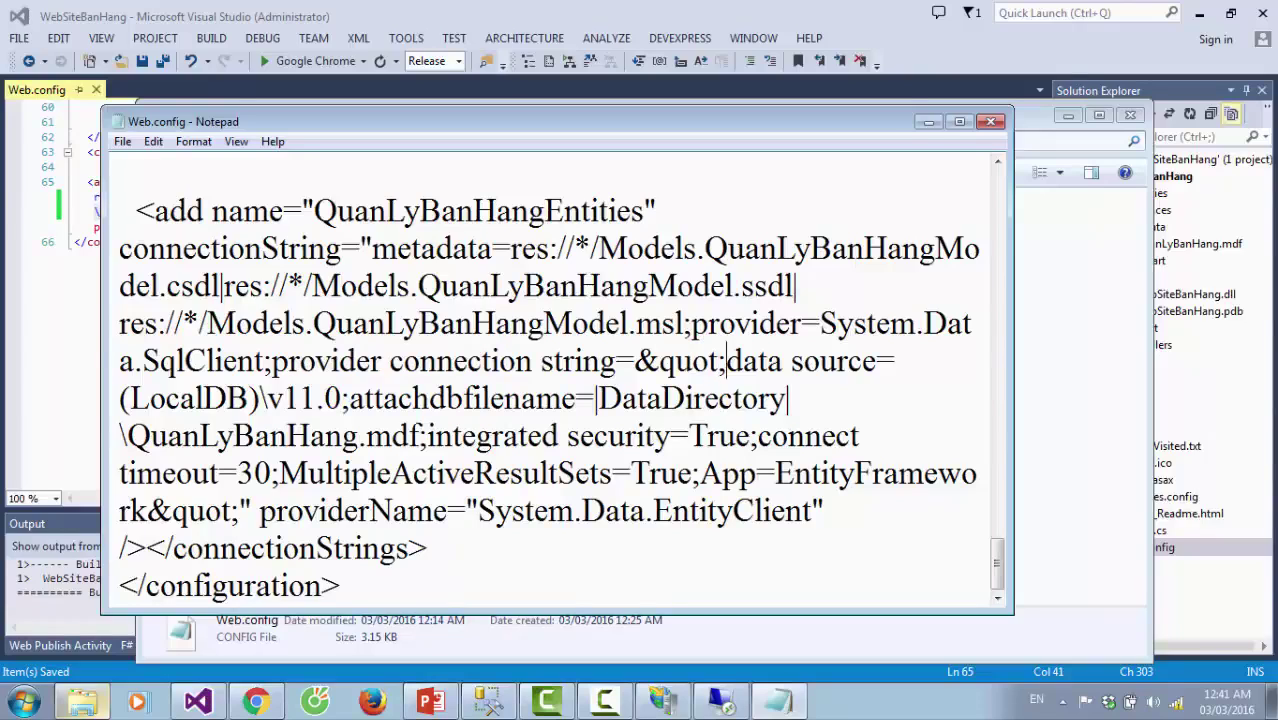
{"action": "left_click_drag", "start_coordinate": [727, 361], "coordinate": [419, 436]}
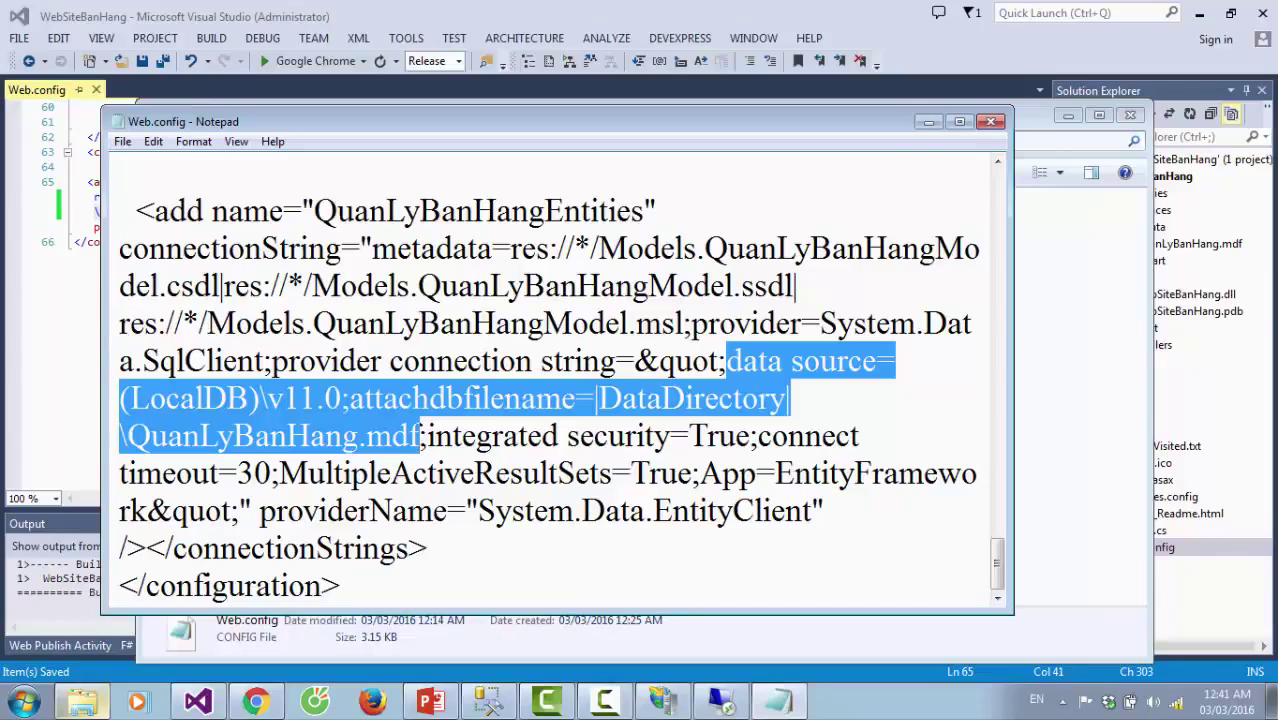
{"action": "key", "text": "ctrl+v"}
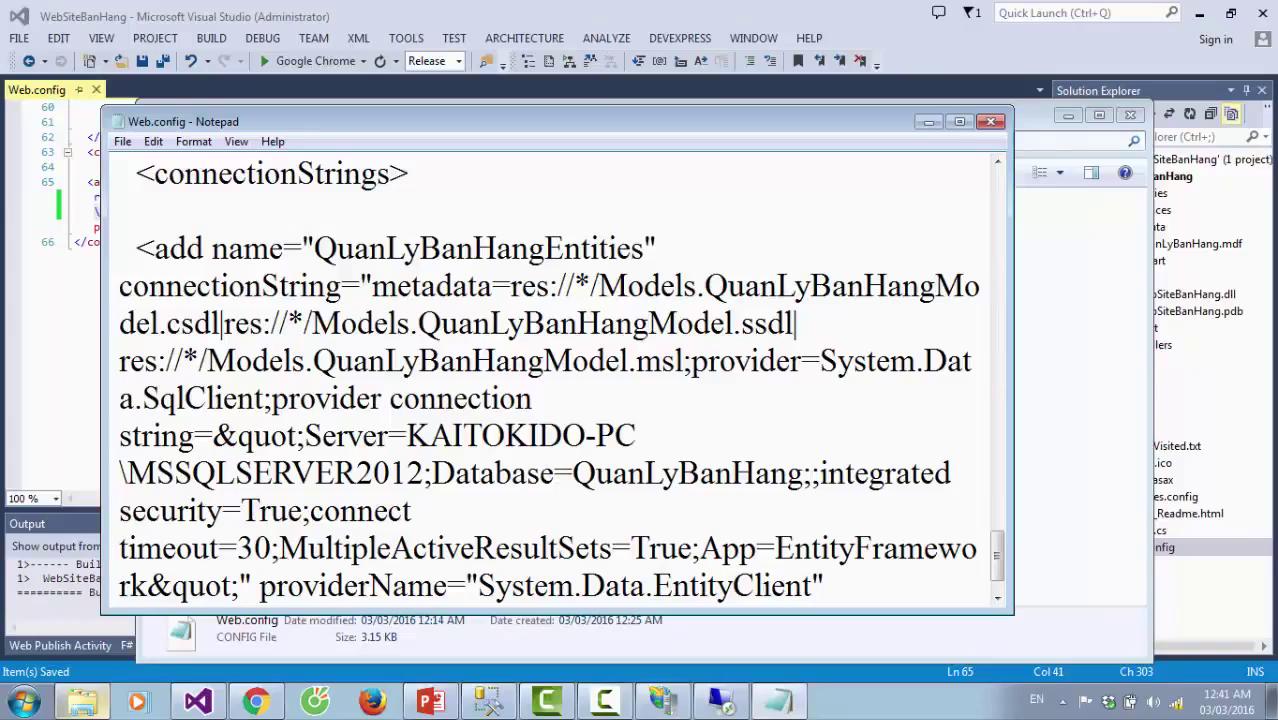
Remove the doubled semicolon after QuanLyBanHang and review the server and database values.
{"action": "key", "text": "BackSpace"}
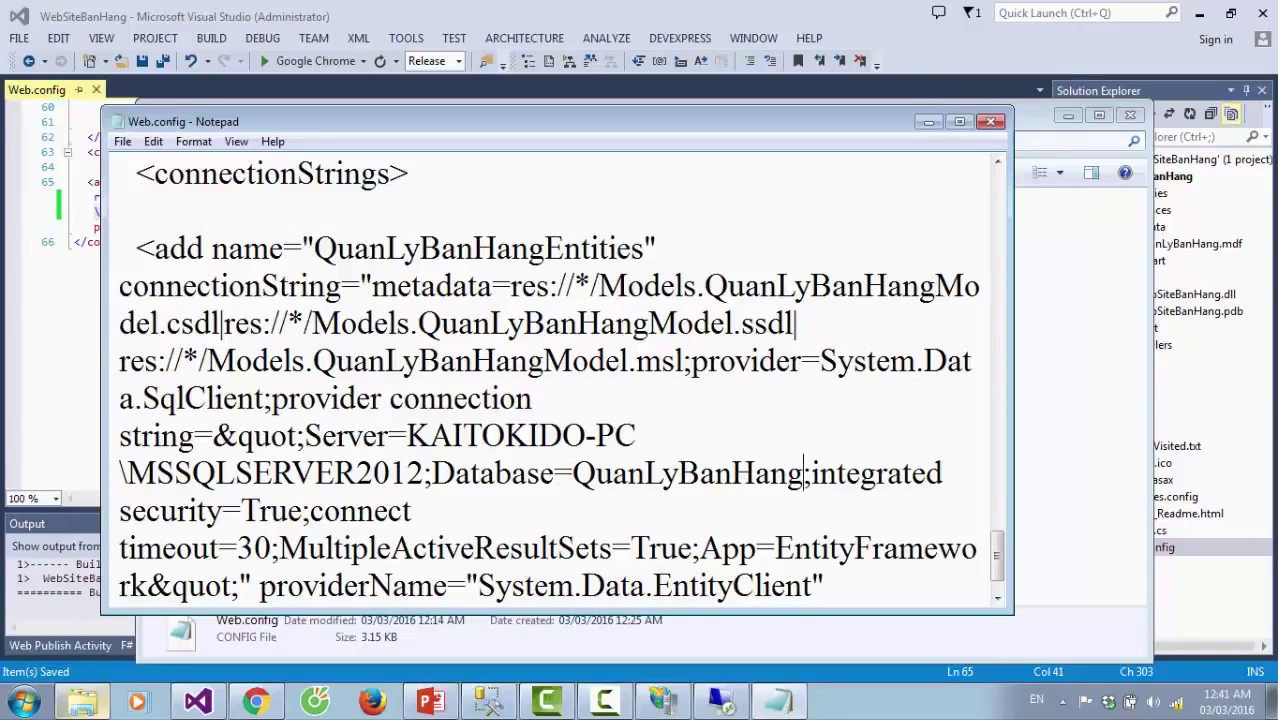
{"action": "left_click", "coordinate": [532, 398]}
{"action": "left_click_drag", "start_coordinate": [407, 436], "coordinate": [622, 473]}
{"action": "left_click", "coordinate": [555, 473]}
{"action": "left_click", "coordinate": [424, 473]}
{"action": "double_click", "coordinate": [700, 473]}
{"action": "left_click", "coordinate": [848, 473]}
{"action": "left_click", "coordinate": [770, 473]}
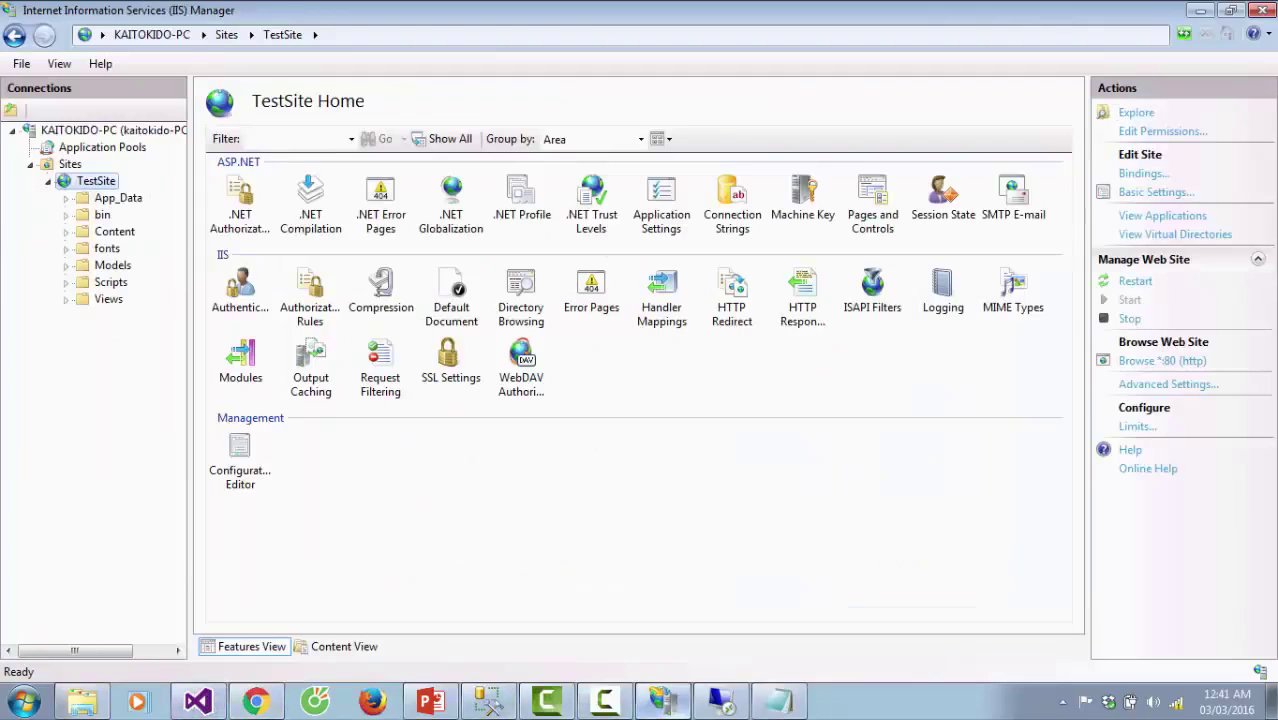
{"action": "left_click", "coordinate": [661, 700]}
Browse TestSite on localhost and inspect the 'Login failed for user IIS APPPOOL\TestSite' error.
{"action": "left_click", "coordinate": [1160, 361]}
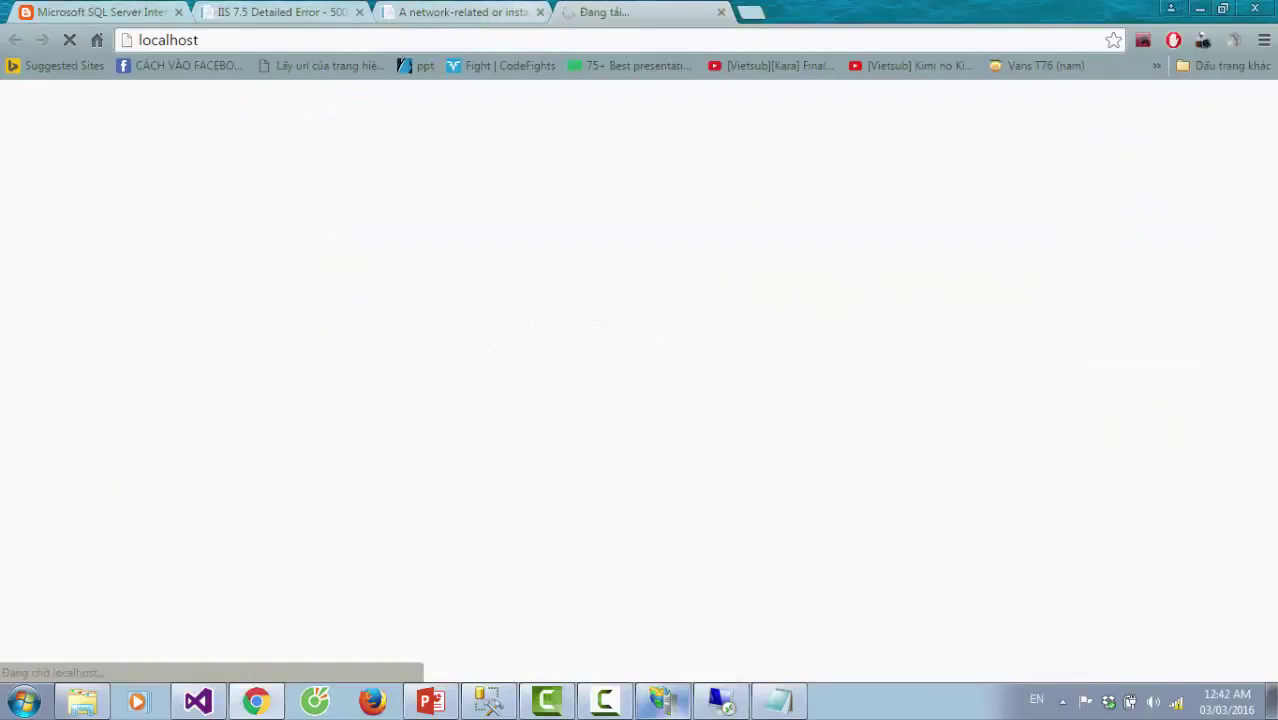
{"action": "key", "text": "ctrl+w"}
{"action": "key", "text": "F5"}
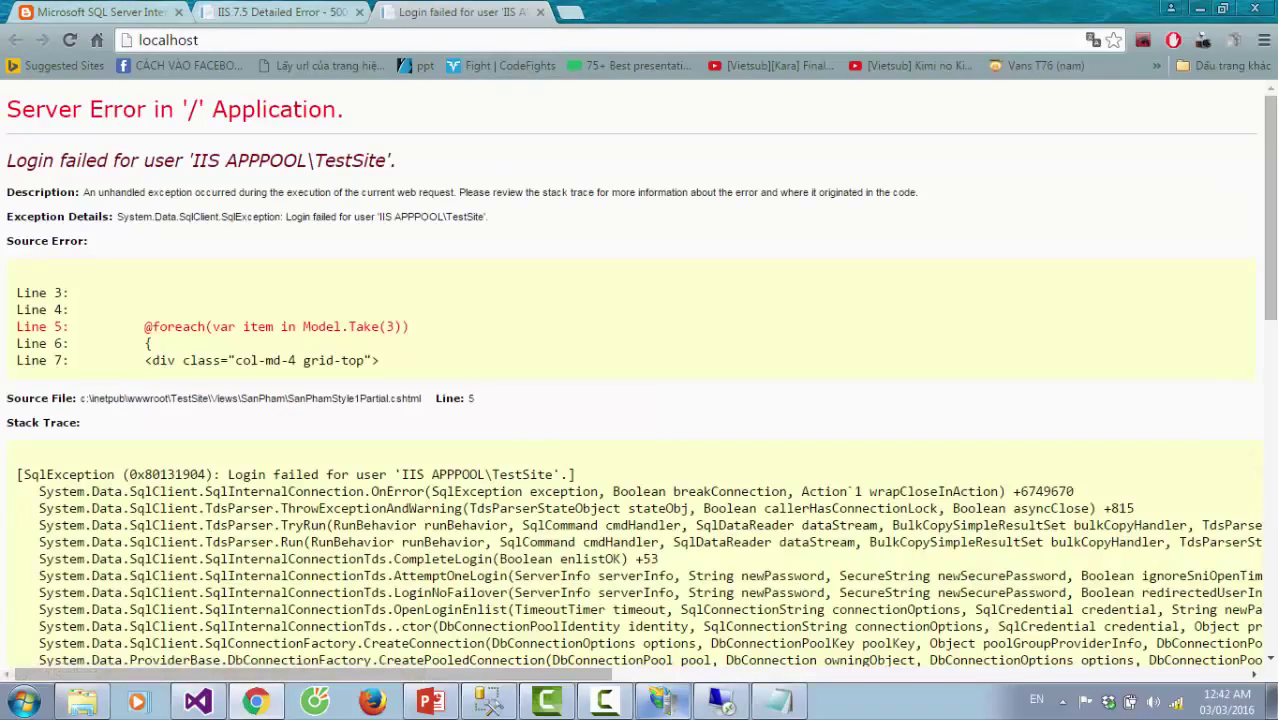
{"action": "left_click_drag", "start_coordinate": [396, 160], "coordinate": [6, 160]}
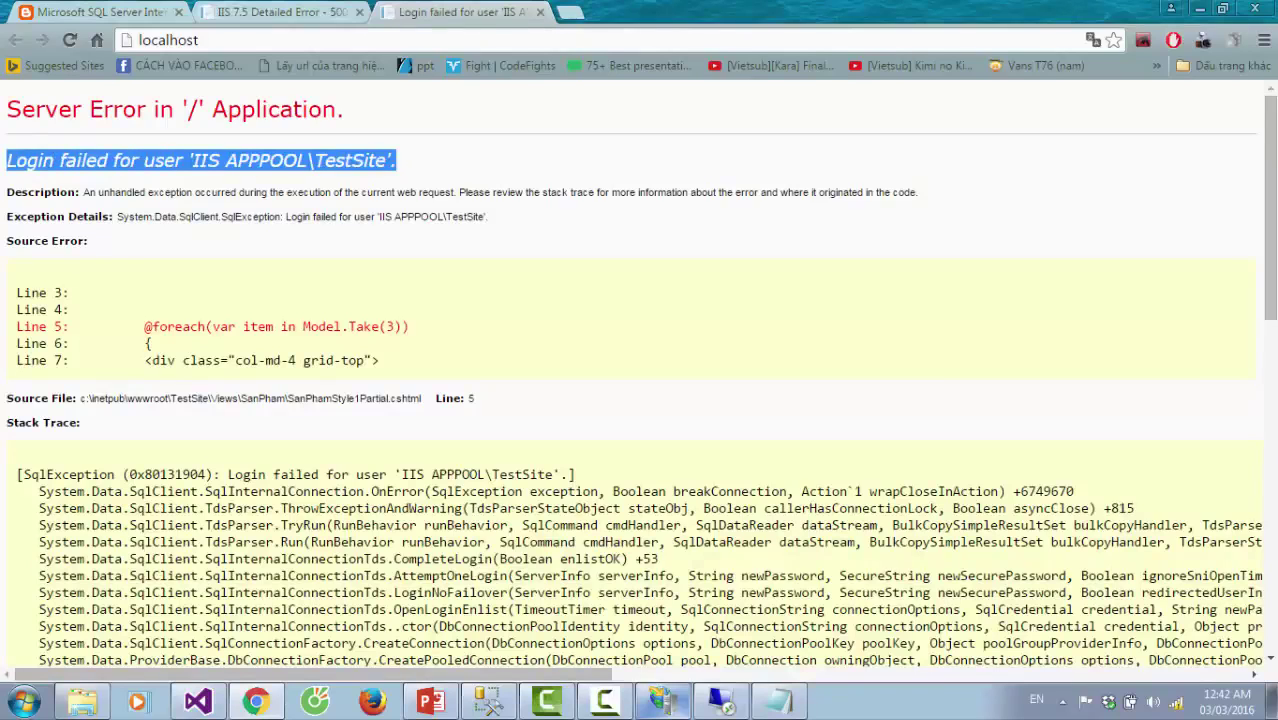
{"action": "left_click", "coordinate": [349, 160]}
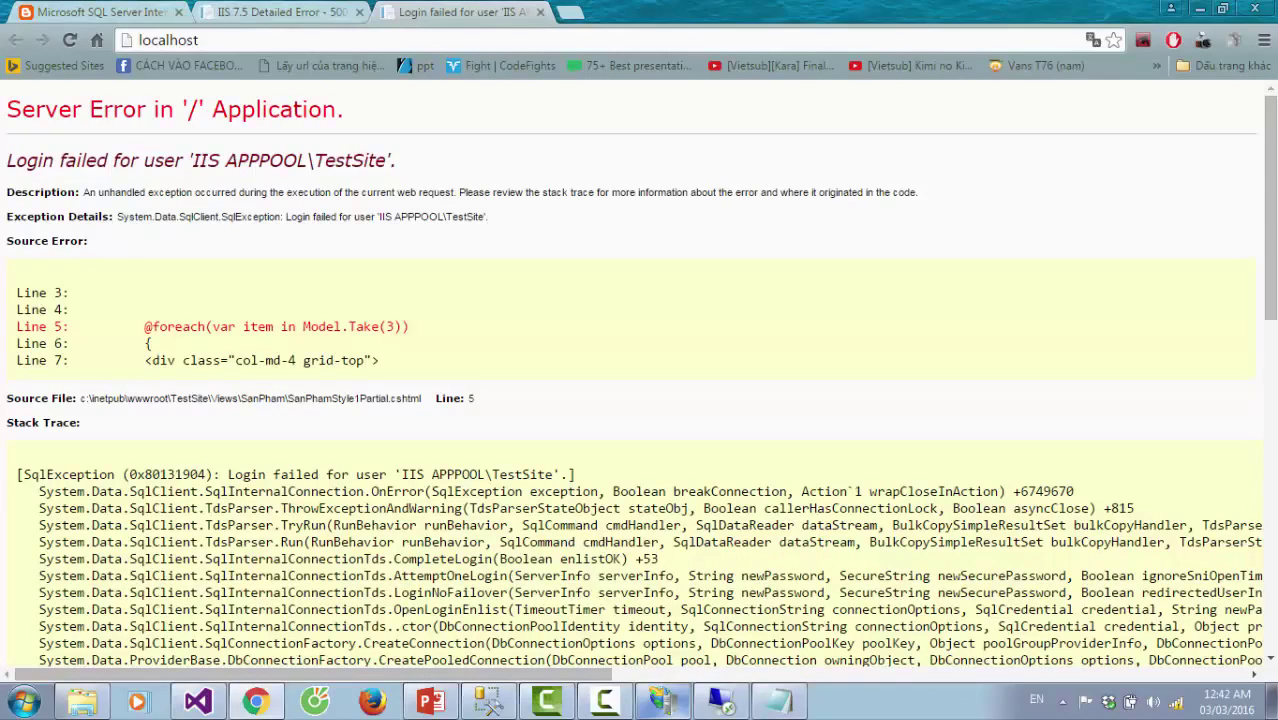
{"action": "double_click", "coordinate": [349, 160]}
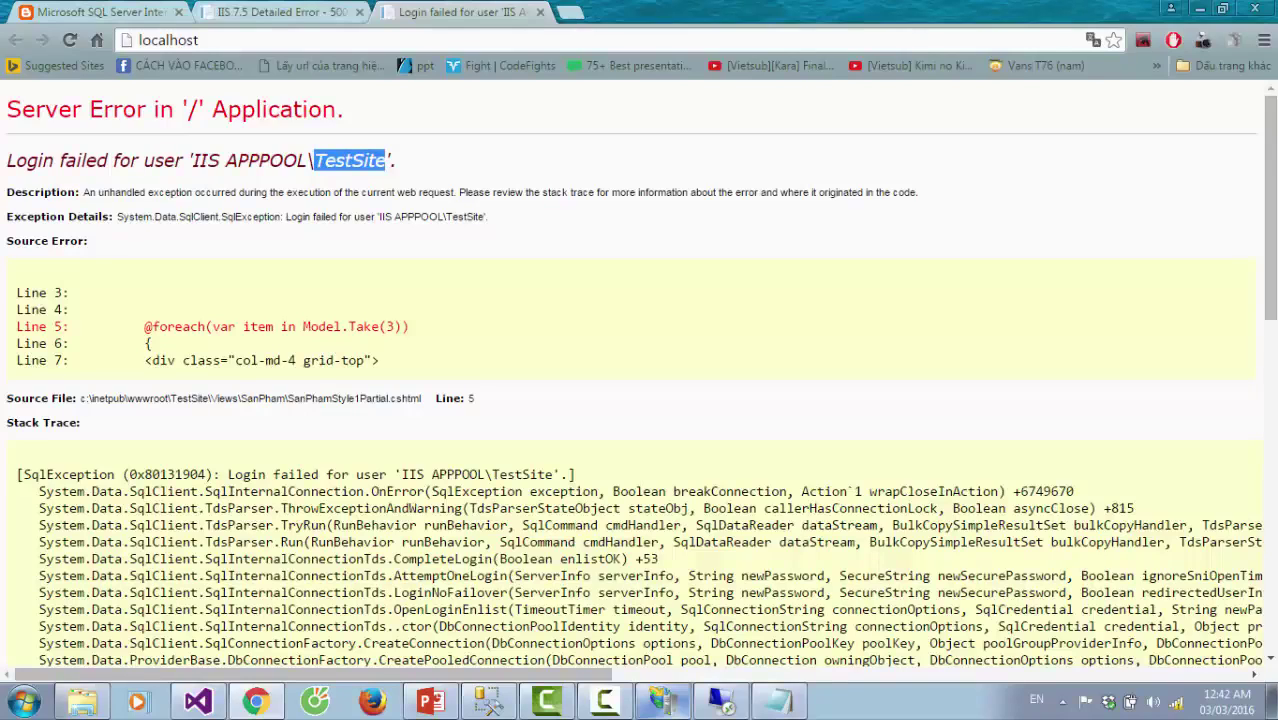
{"action": "left_click", "coordinate": [349, 160]}
{"action": "left_click_drag", "start_coordinate": [16, 160], "coordinate": [352, 160]}
{"action": "left_click", "coordinate": [352, 160]}
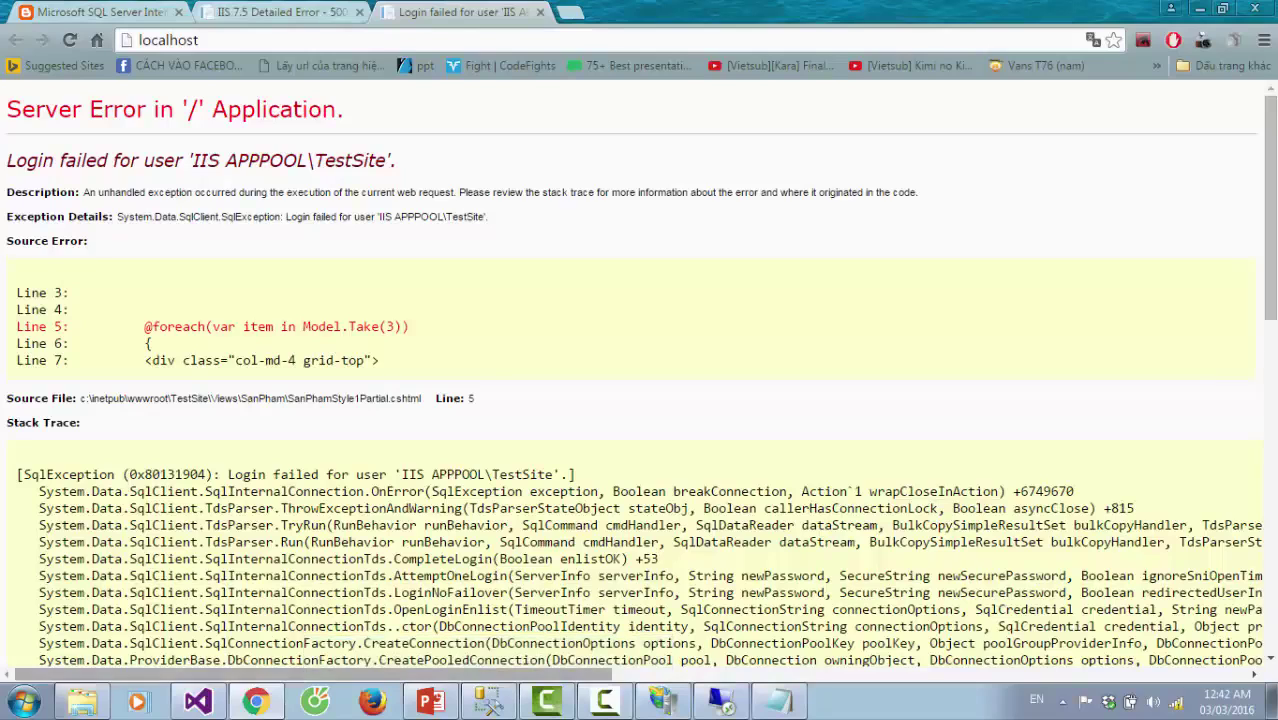
{"action": "left_click", "coordinate": [198, 701]}
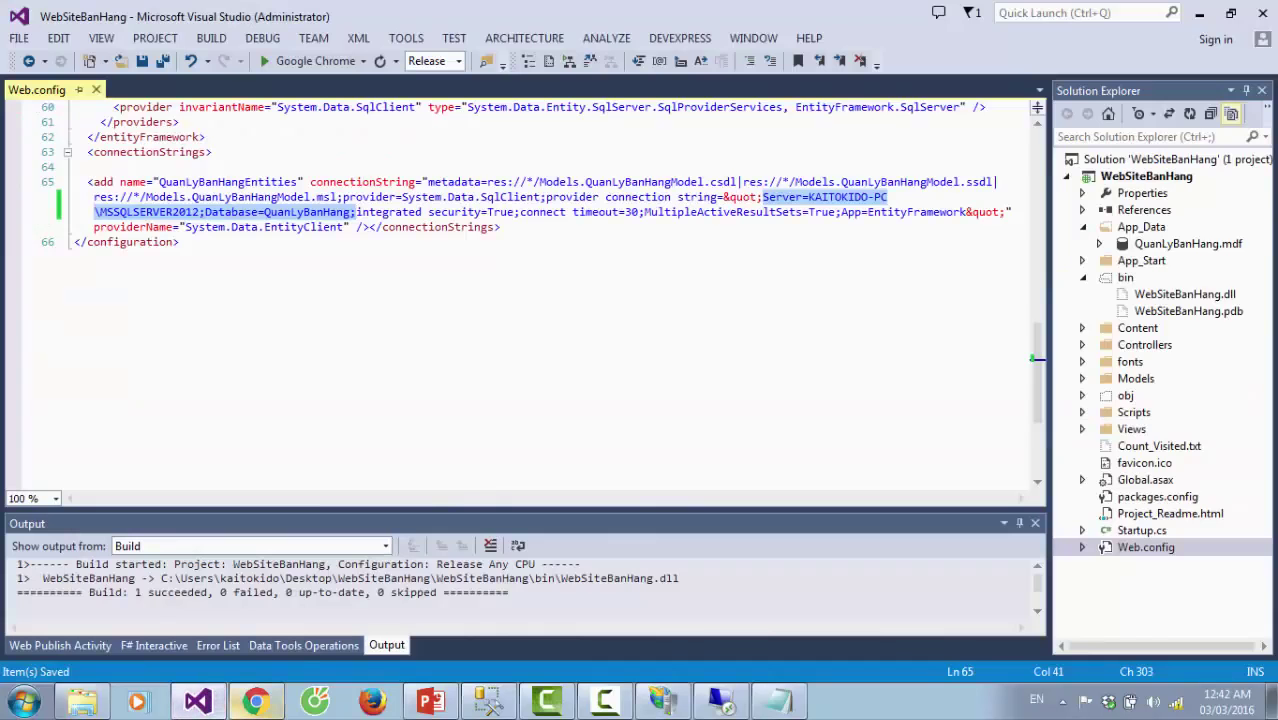
Make and undo a stray edit in Web.config, then save it with the connection string unchanged.
{"action": "left_click", "coordinate": [256, 701]}
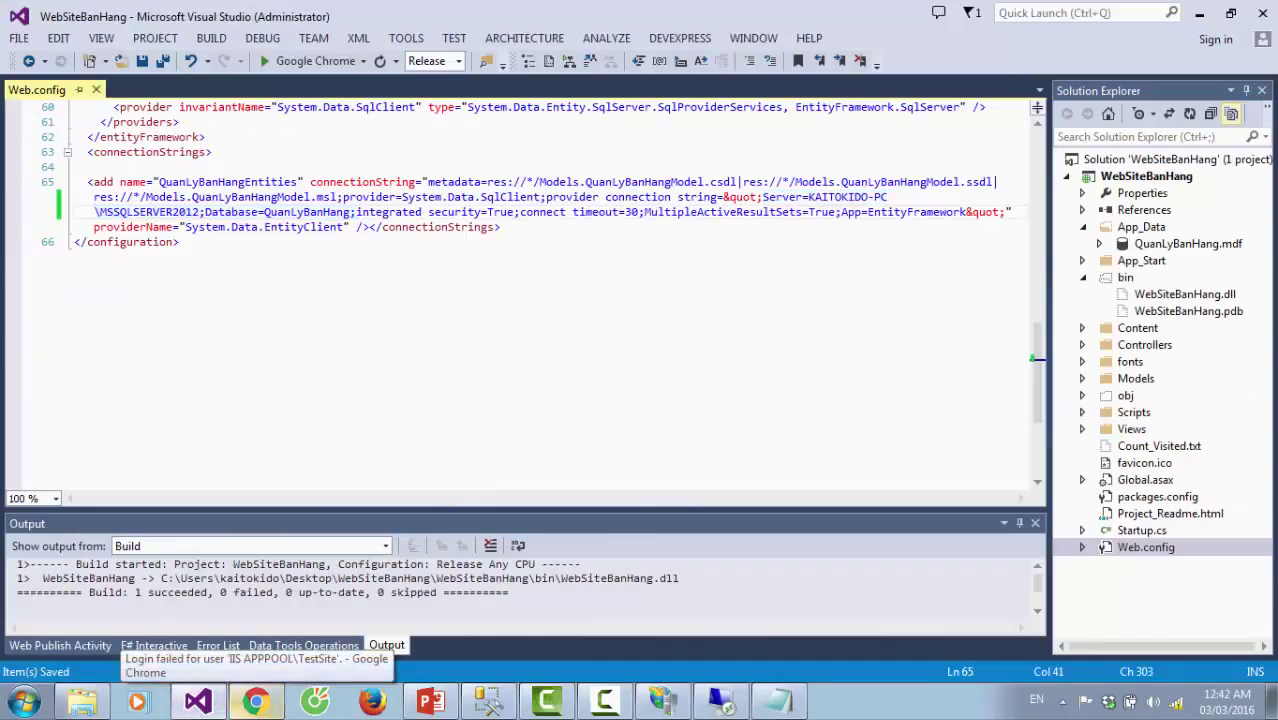
{"action": "type", "text": ";us"}
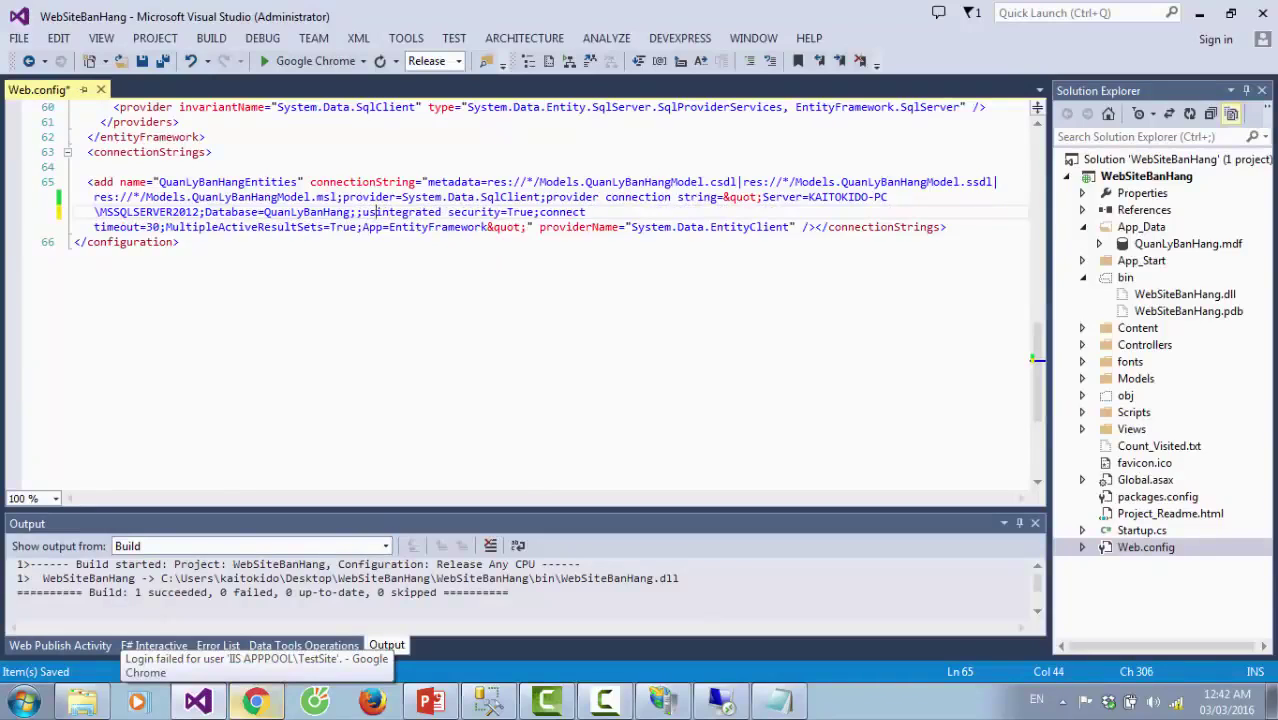
{"action": "key", "text": "BackSpace"}
{"action": "key", "text": "BackSpace"}
{"action": "key", "text": "BackSpace"}
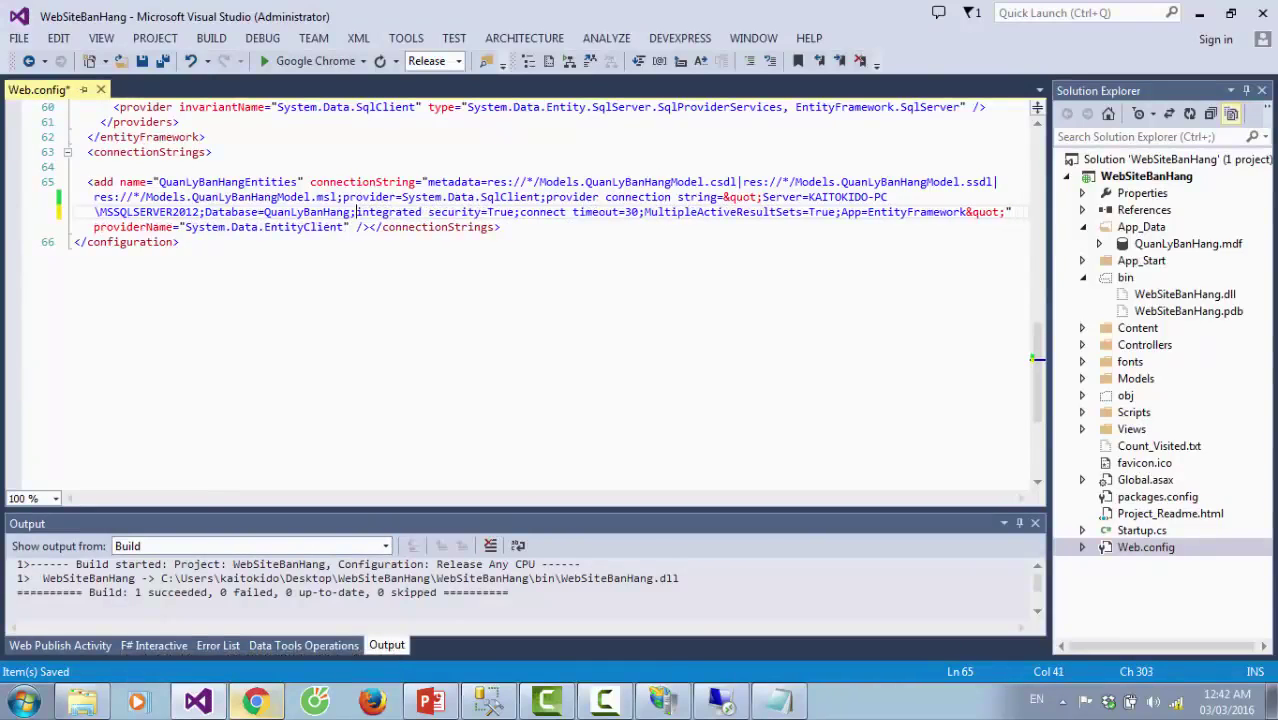
{"action": "key", "text": "ctrl+s"}
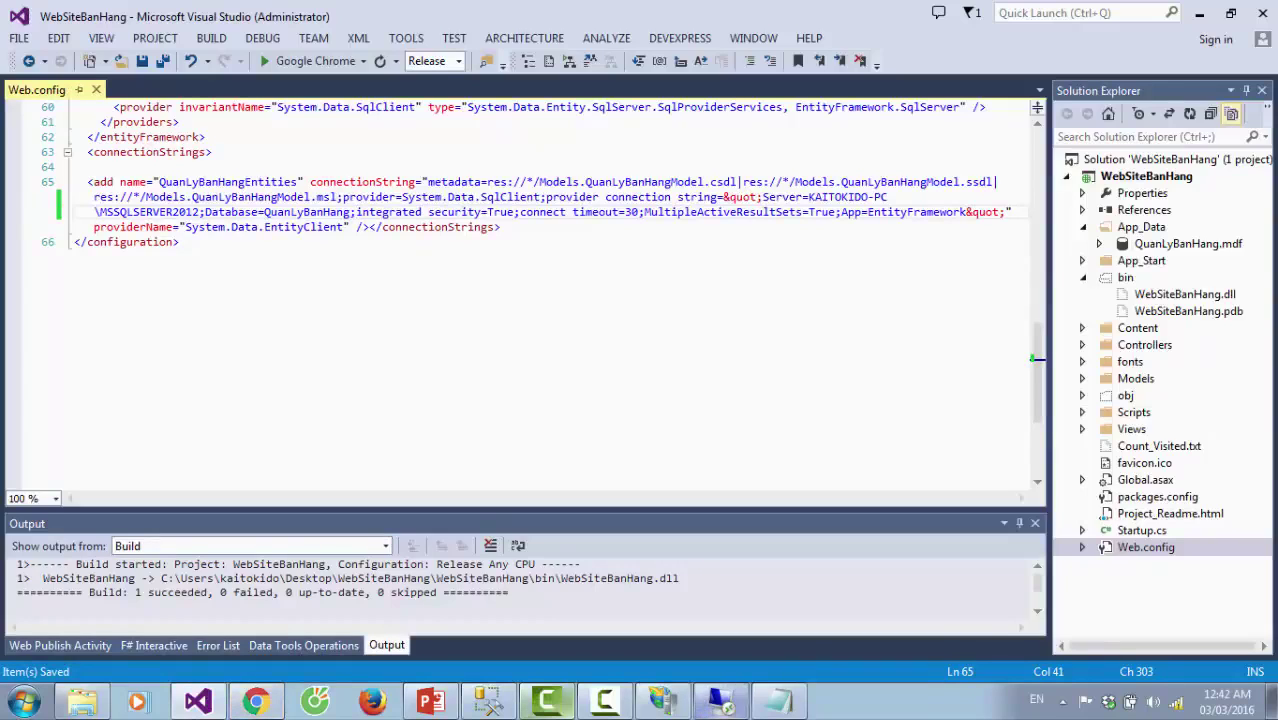
{"action": "left_click", "coordinate": [661, 701]}
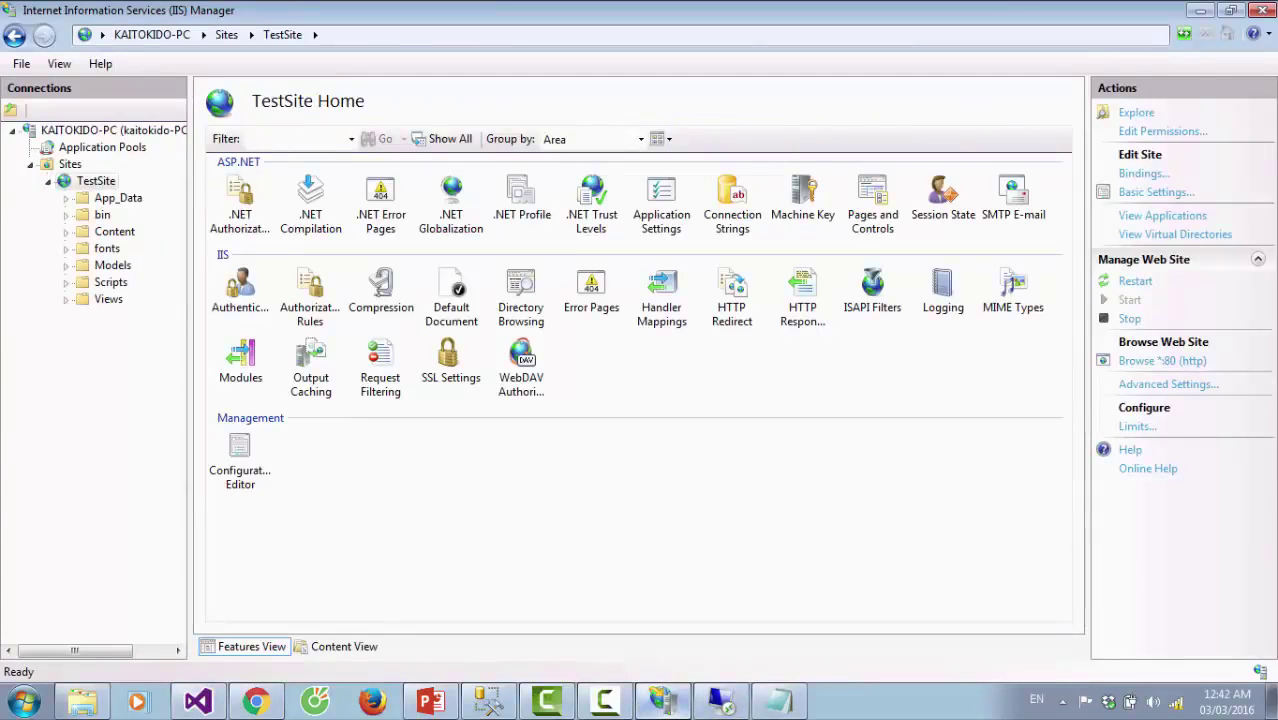
Review the PowerPoint lesson slides down to slide 10 on reconfiguring the application pool identity.
{"action": "left_click", "coordinate": [431, 701]}
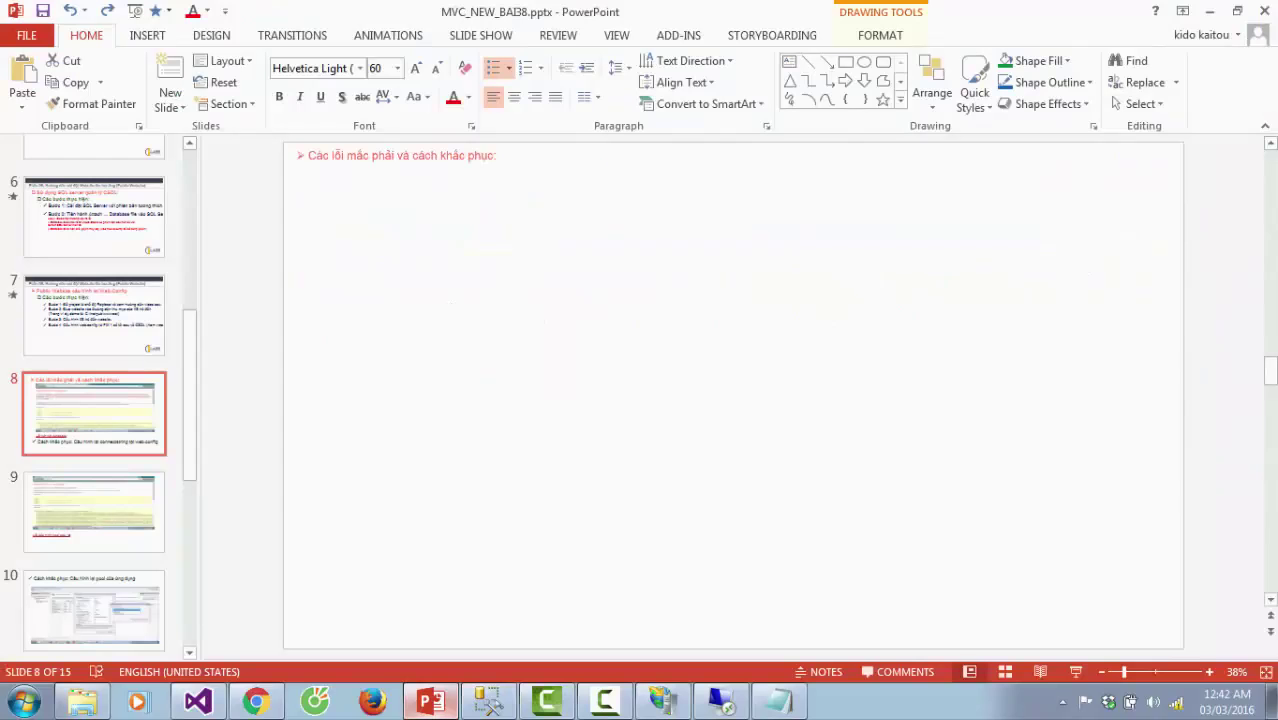
{"action": "scroll", "coordinate": [733, 395], "scroll_direction": "down", "scroll_amount": 1}
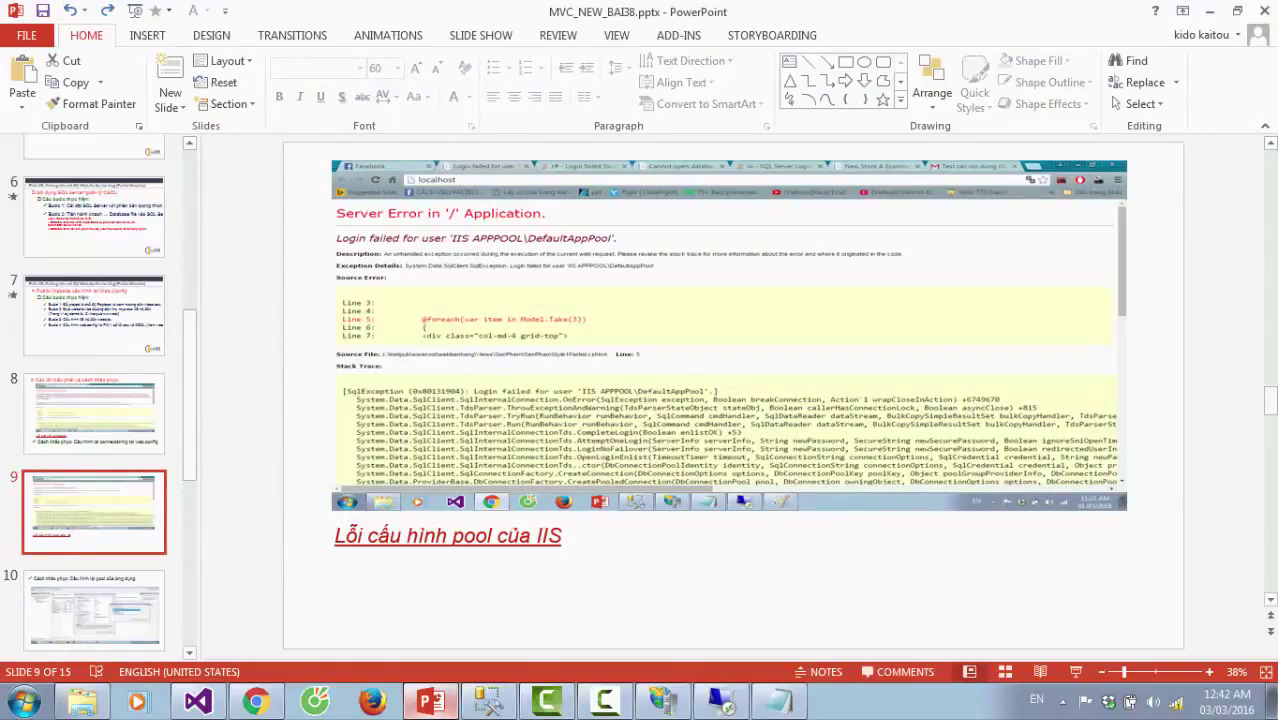
{"action": "scroll", "coordinate": [733, 395], "scroll_direction": "down", "scroll_amount": 1}
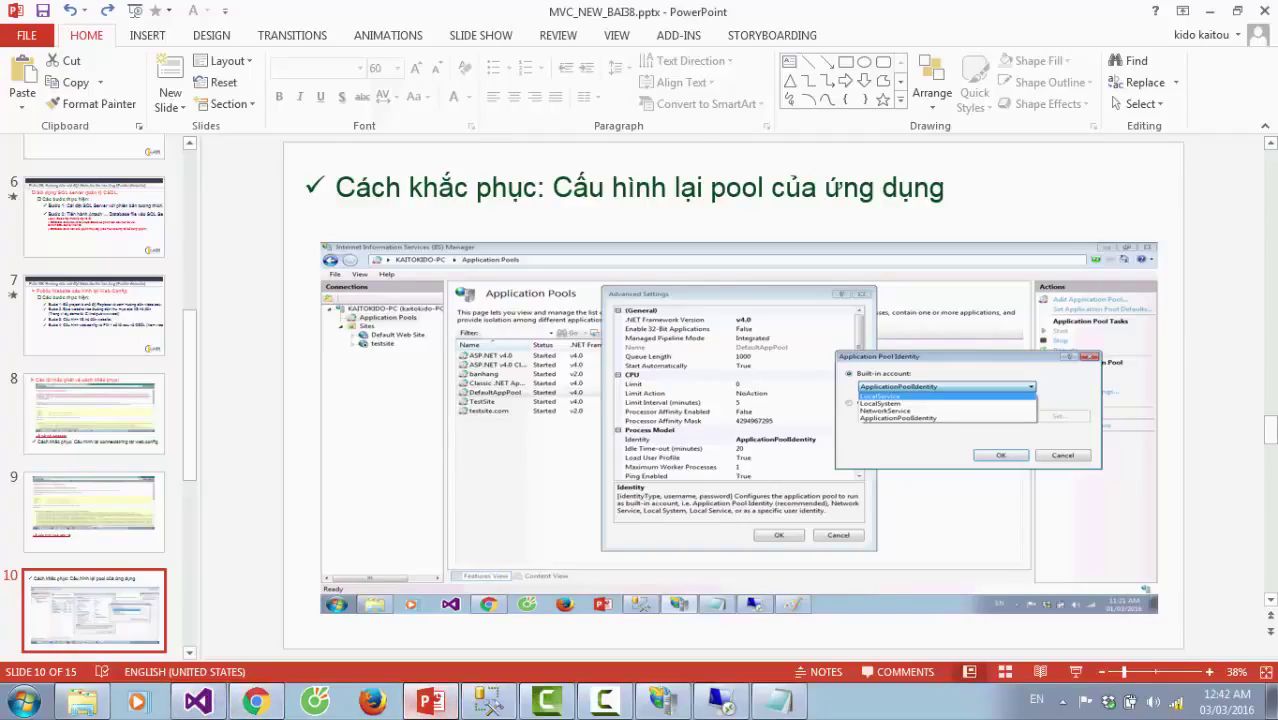
{"action": "left_click", "coordinate": [663, 701]}
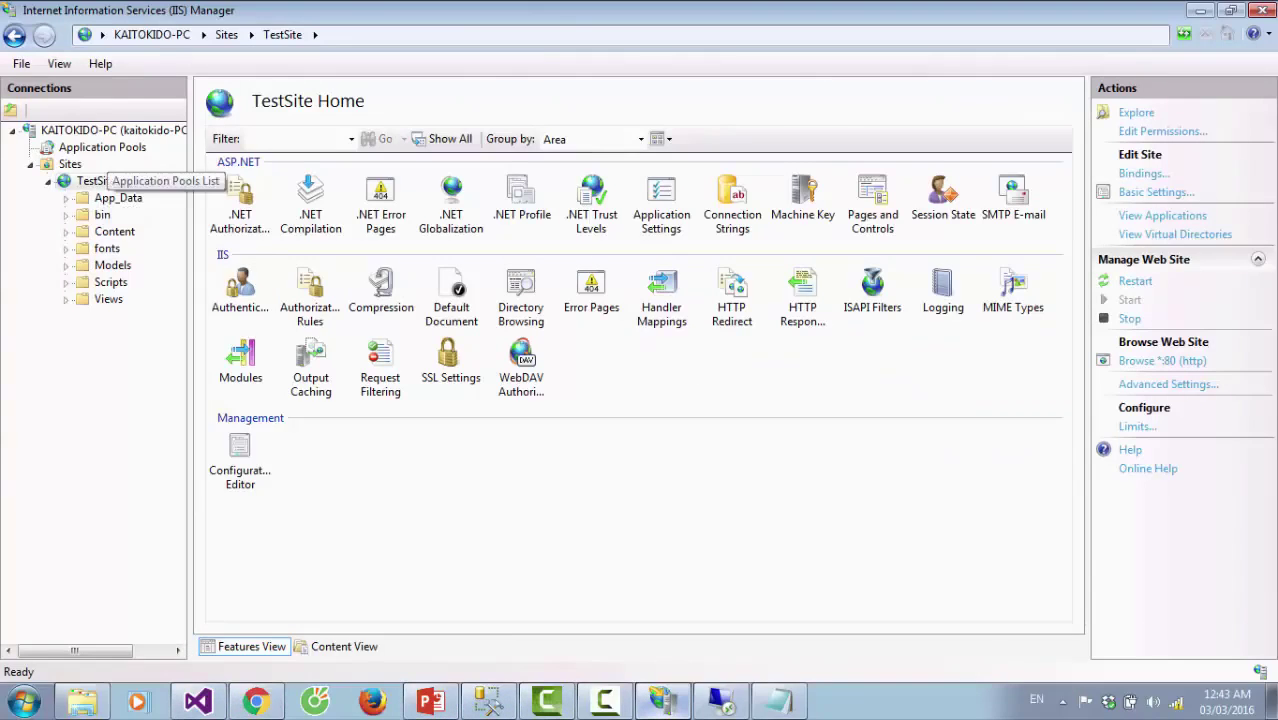
Switch back and forth between the Application Pools list and TestSite's home page.
{"action": "left_click", "coordinate": [100, 147]}
{"action": "left_click", "coordinate": [96, 181]}
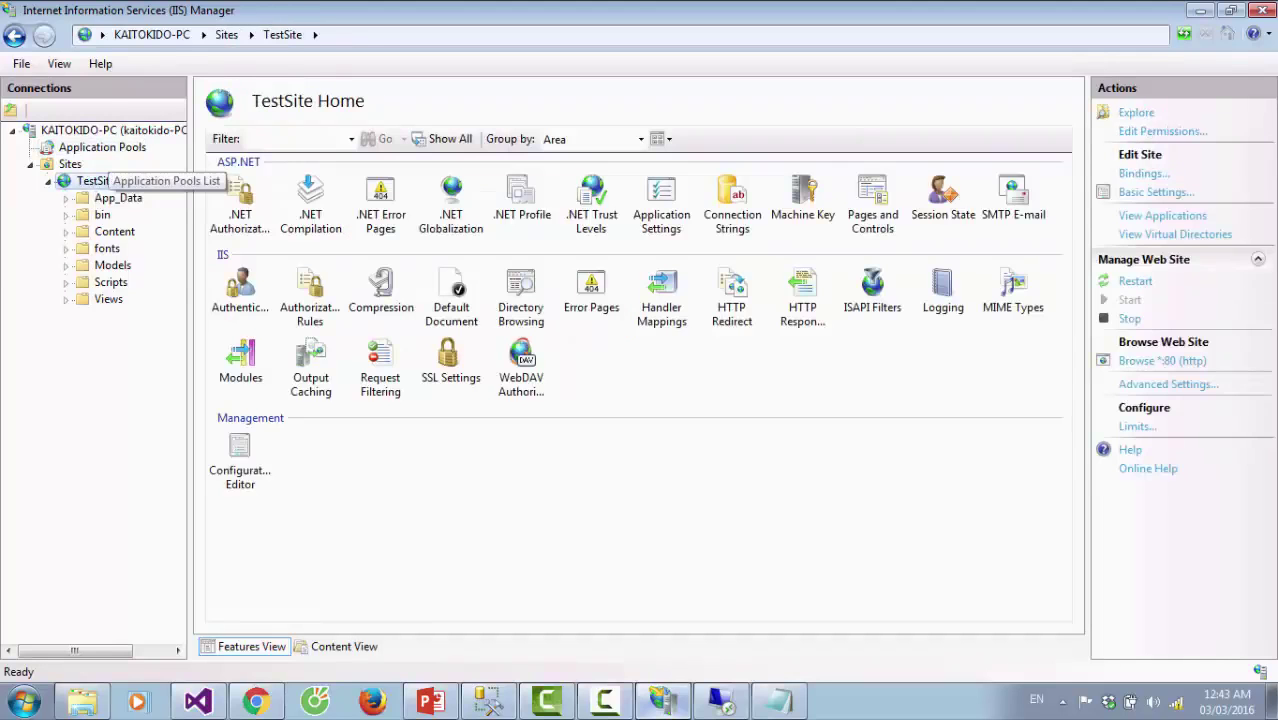
{"action": "left_click", "coordinate": [100, 147]}
{"action": "left_click", "coordinate": [96, 181]}
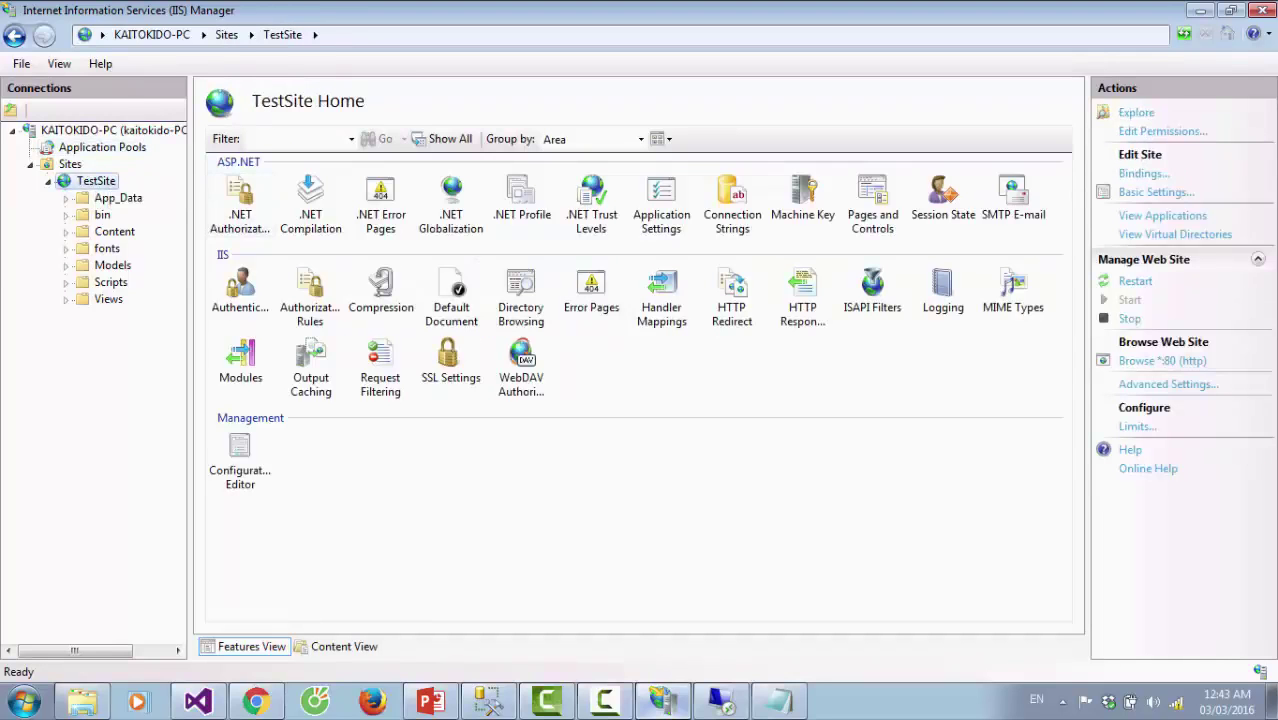
{"action": "left_click", "coordinate": [102, 147]}
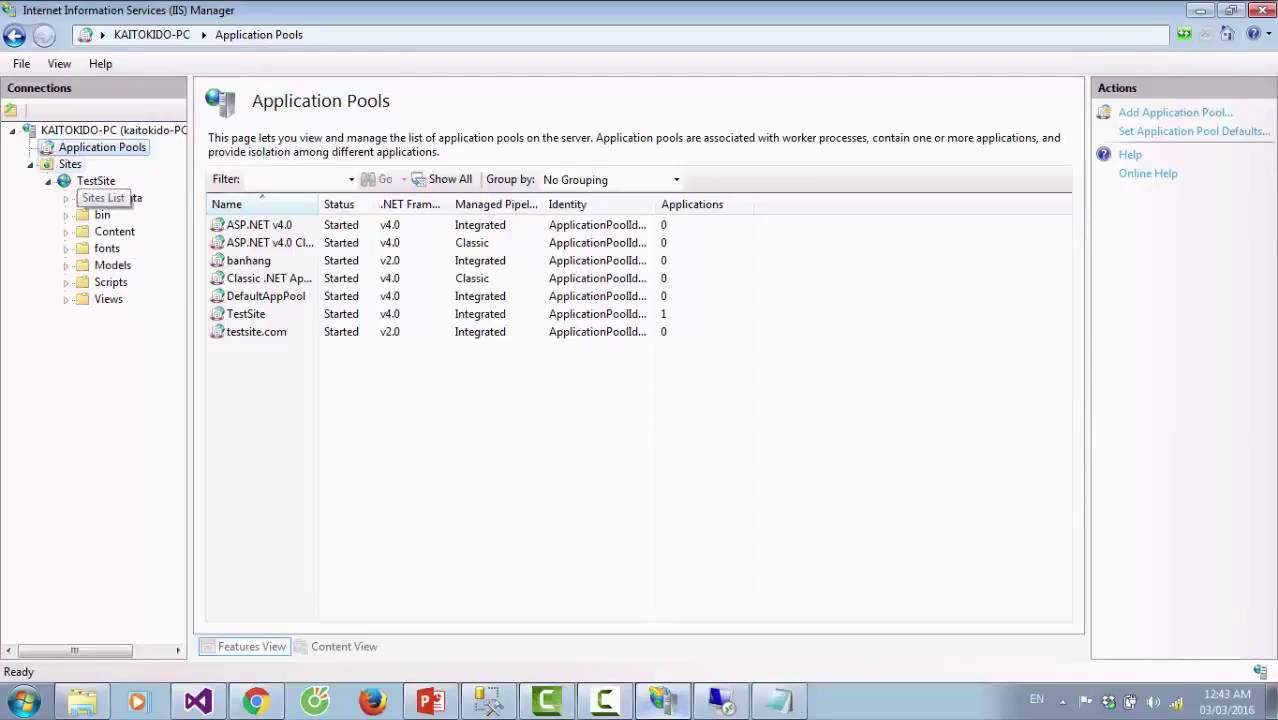
Begin adding a web site named sdsadsa and browse for its physical path.
{"action": "right_click", "coordinate": [84, 166]}
{"action": "left_click", "coordinate": [131, 178]}
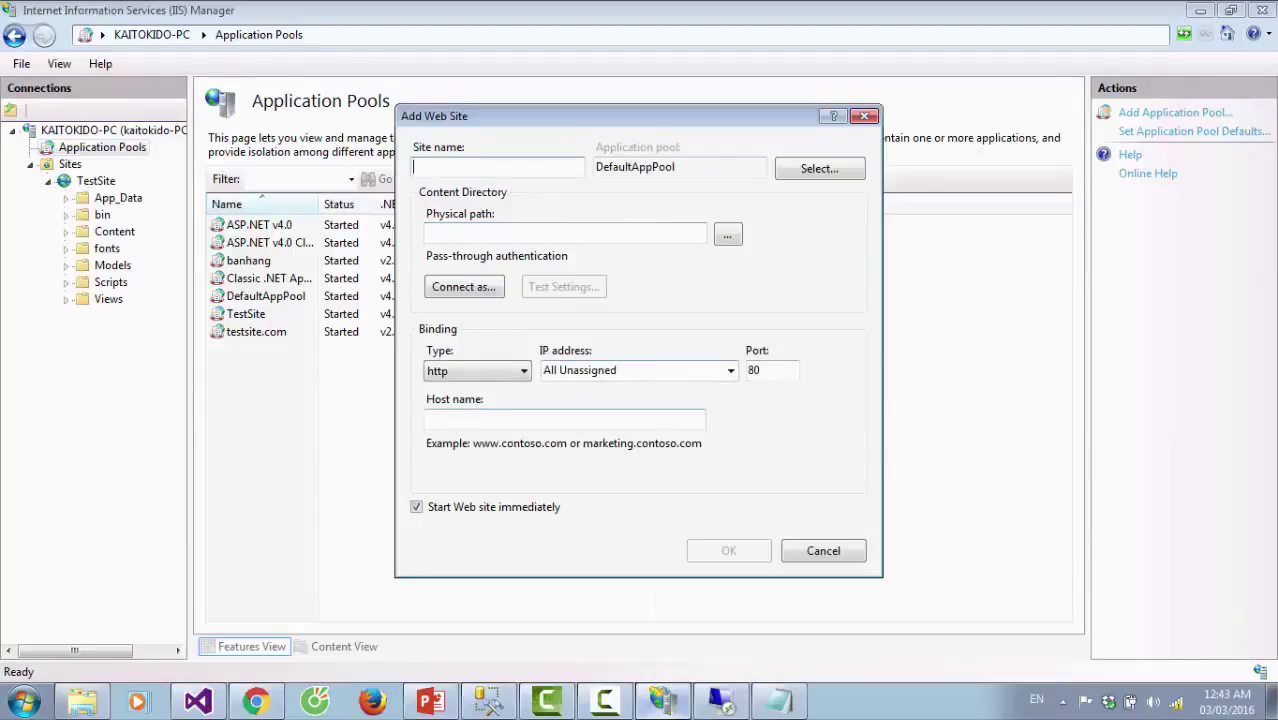
{"action": "type", "text": "sdsadsa"}
{"action": "left_click", "coordinate": [565, 233]}
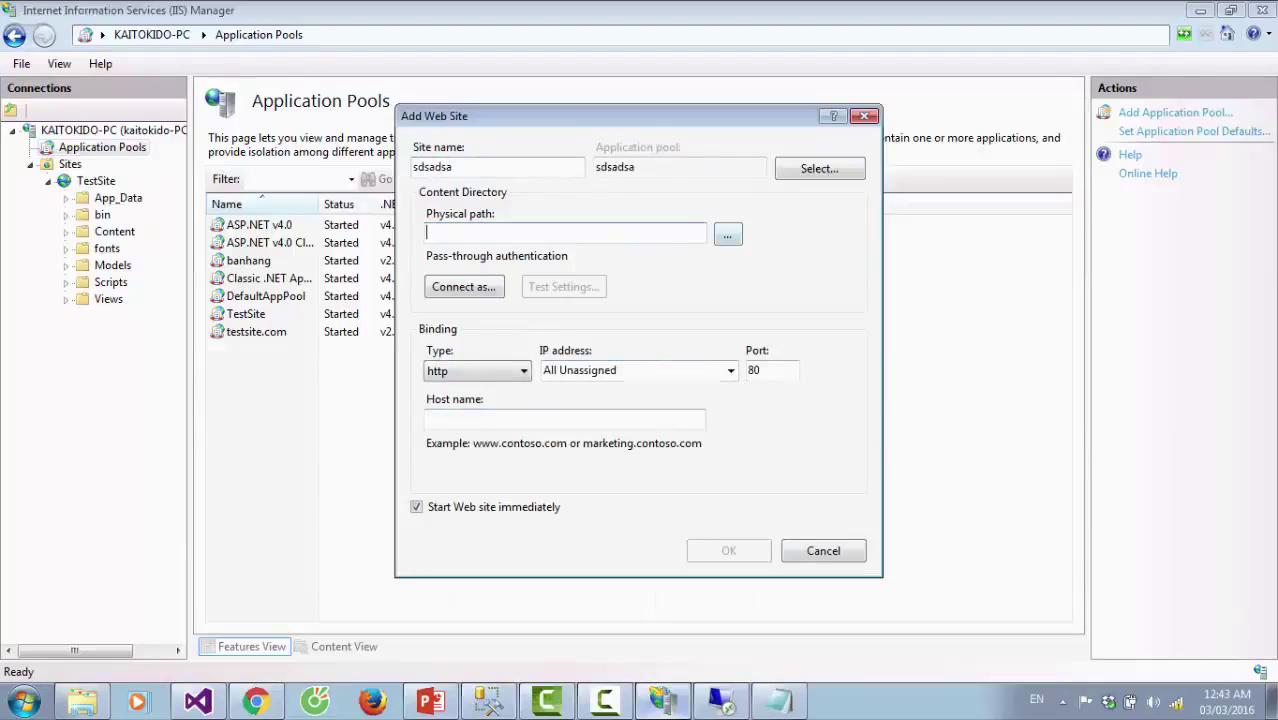
{"action": "type", "text": "ds"}
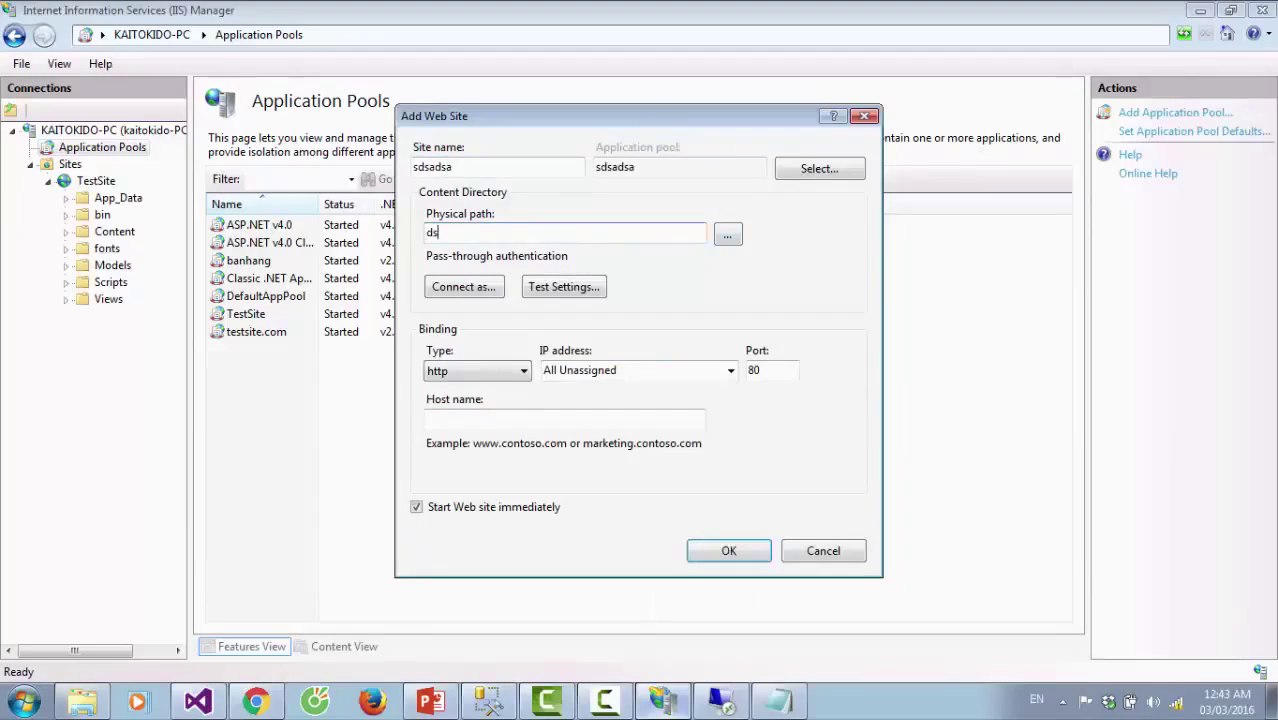
{"action": "left_click", "coordinate": [727, 234]}
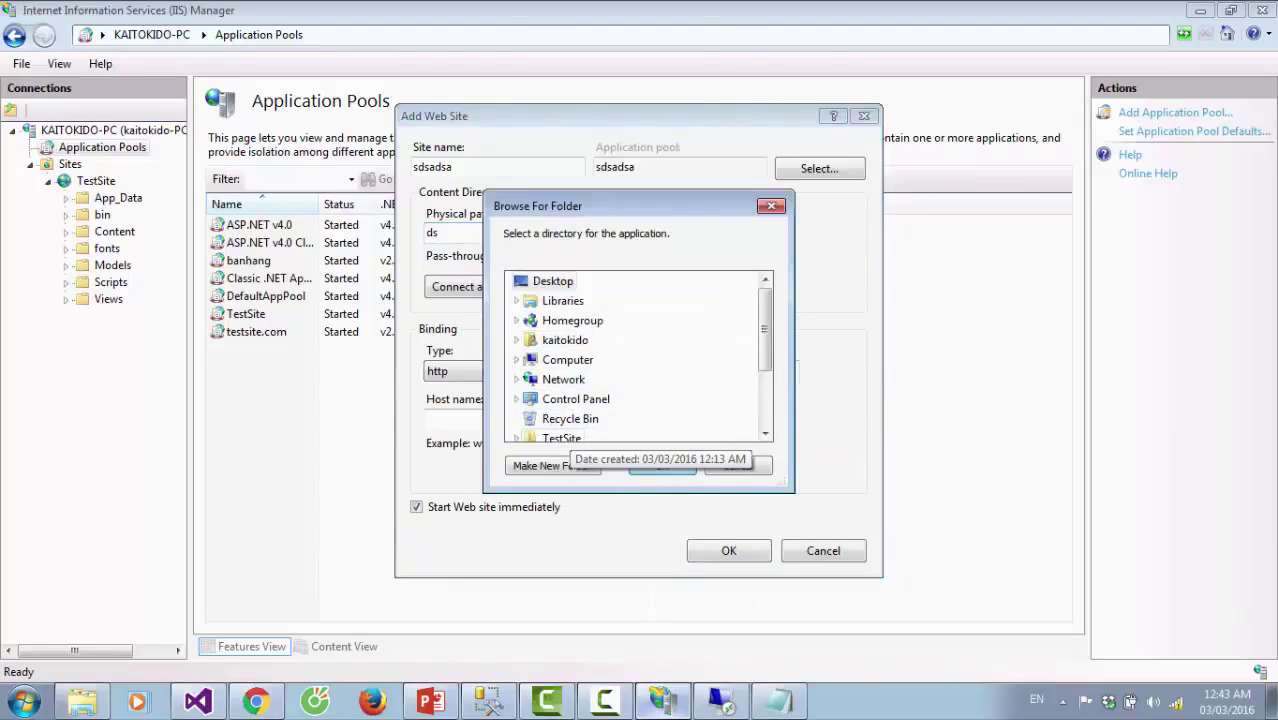
Use the Desktop TestSite folder, create the site accepting the port 80 binding warning, and show TestSite's home.
{"action": "double_click", "coordinate": [561, 438]}
{"action": "scroll", "coordinate": [561, 438], "scroll_direction": "down", "scroll_amount": 1}
{"action": "left_click", "coordinate": [661, 465]}
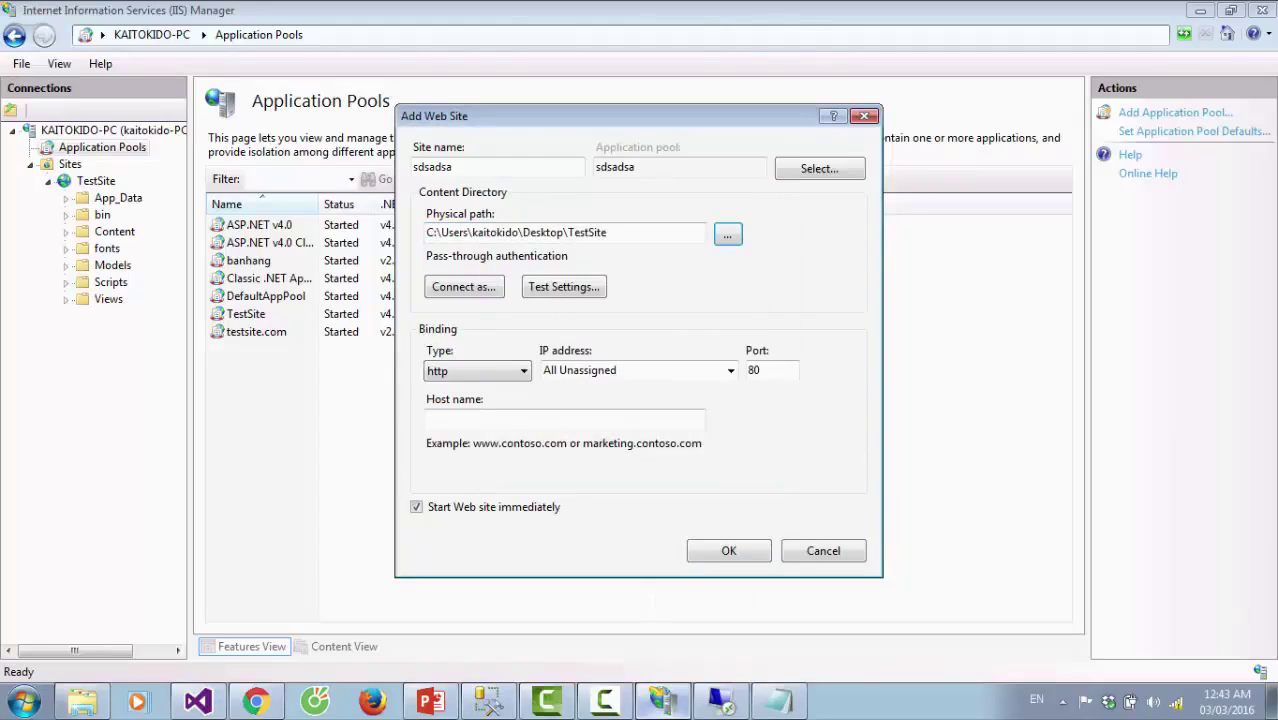
{"action": "left_click", "coordinate": [729, 551]}
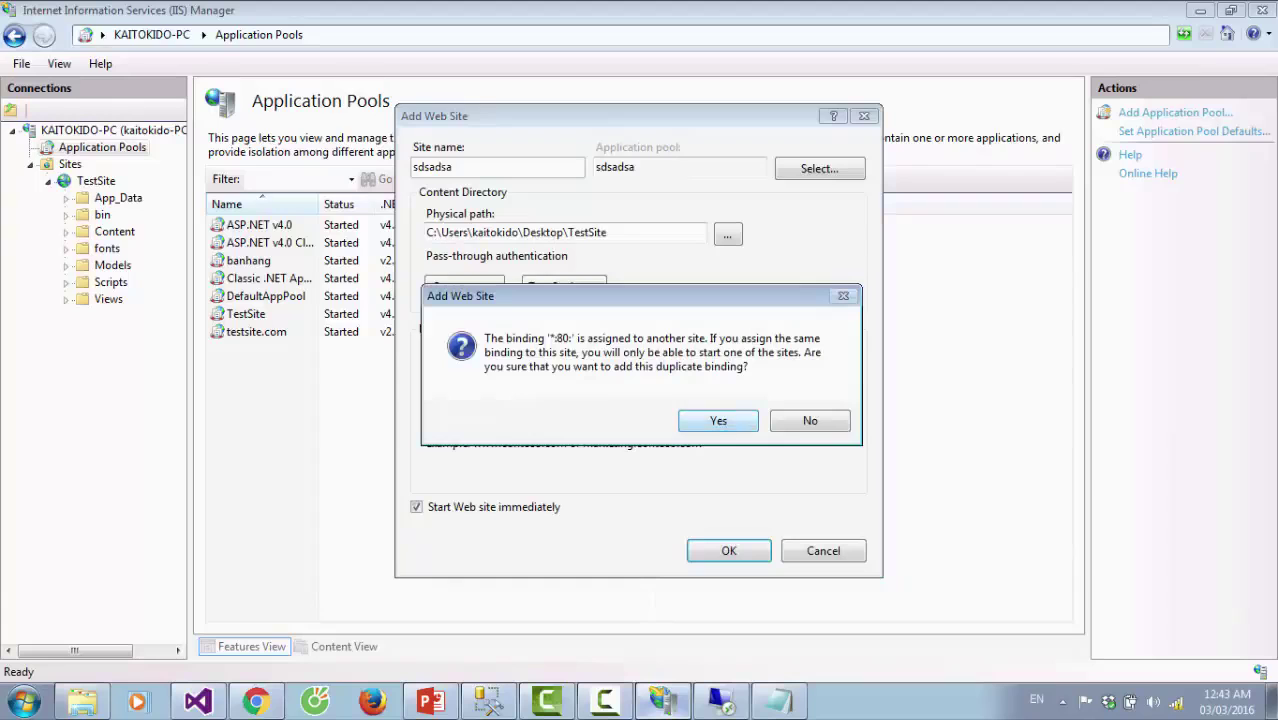
{"action": "key", "text": "Return"}
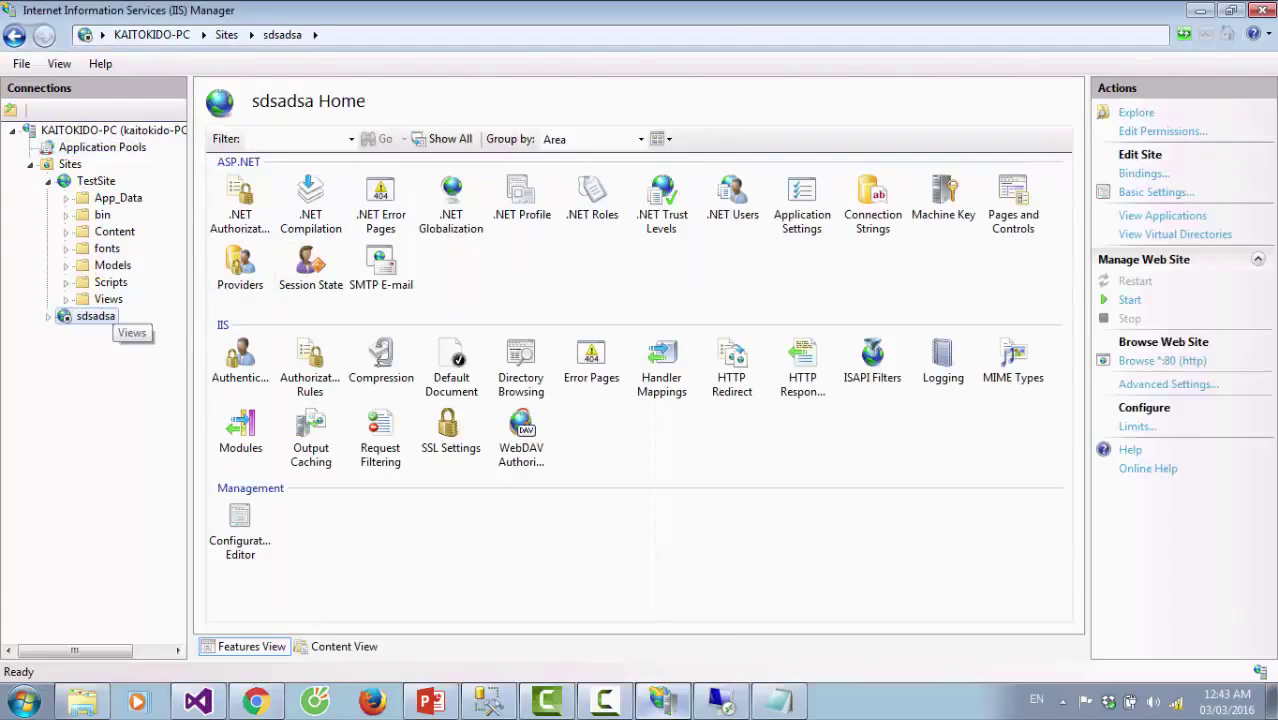
{"action": "left_click", "coordinate": [48, 181]}
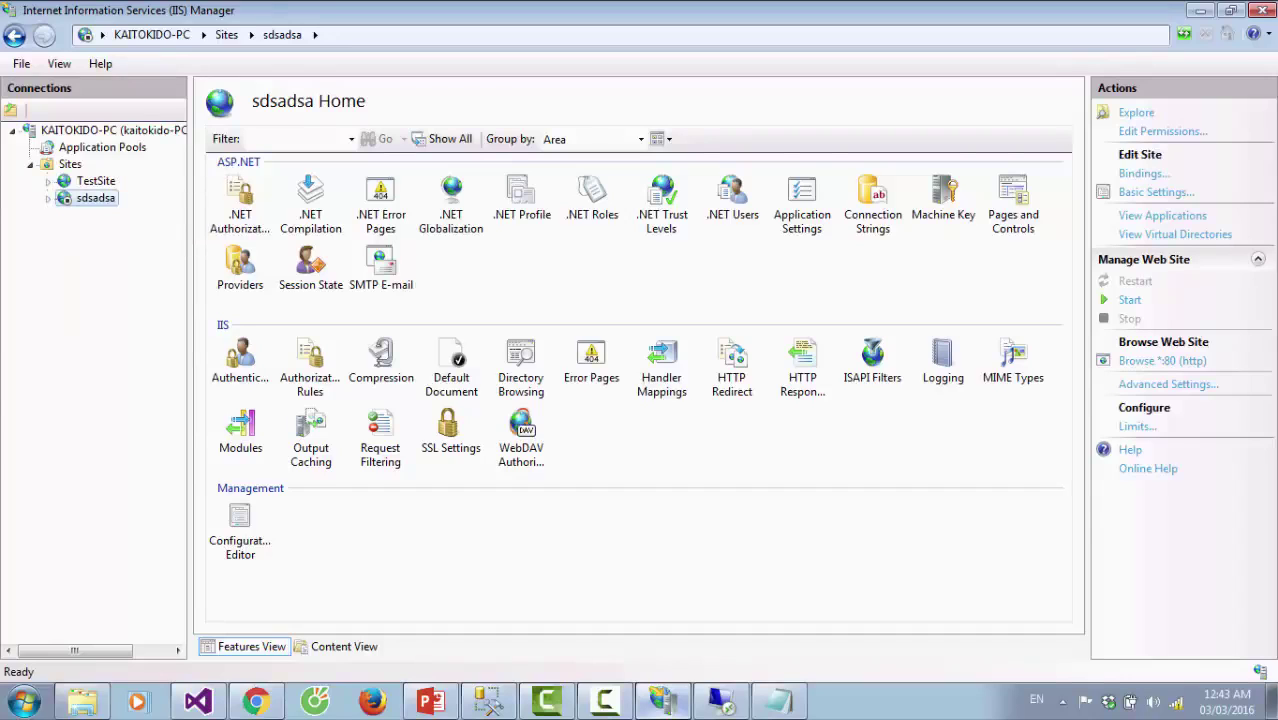
{"action": "left_click", "coordinate": [96, 181]}
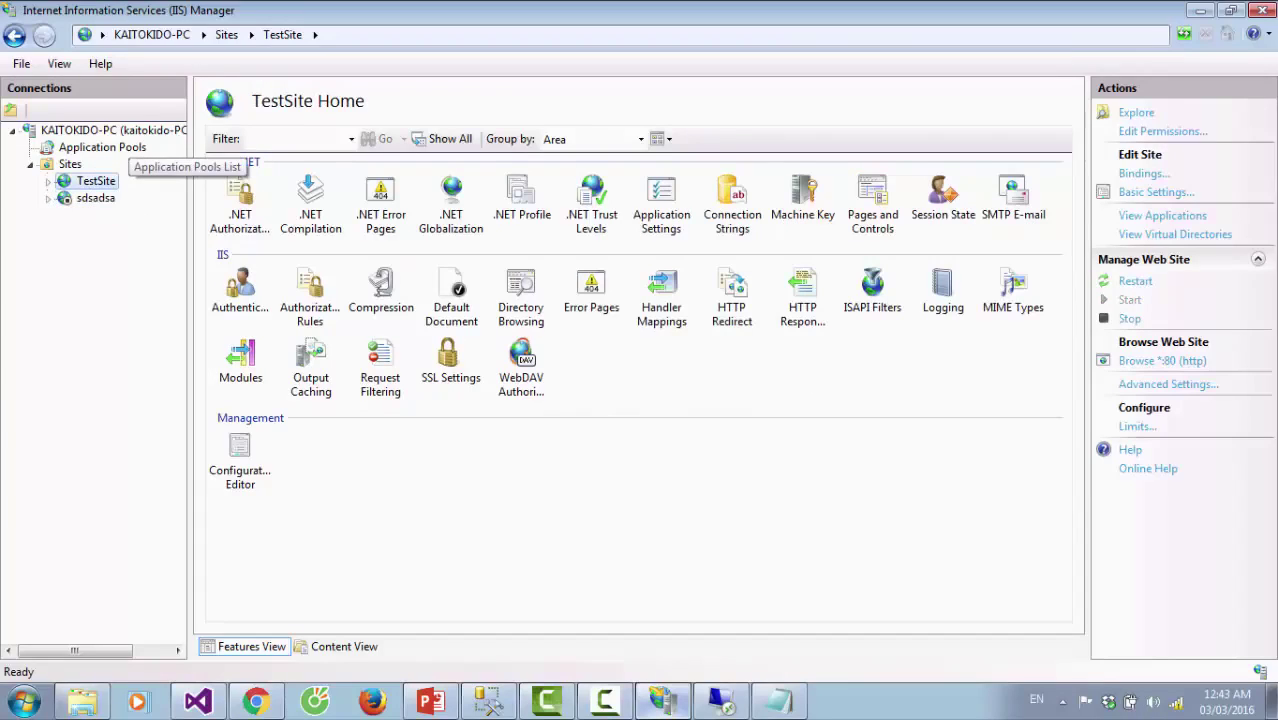
{"action": "right_click", "coordinate": [101, 183]}
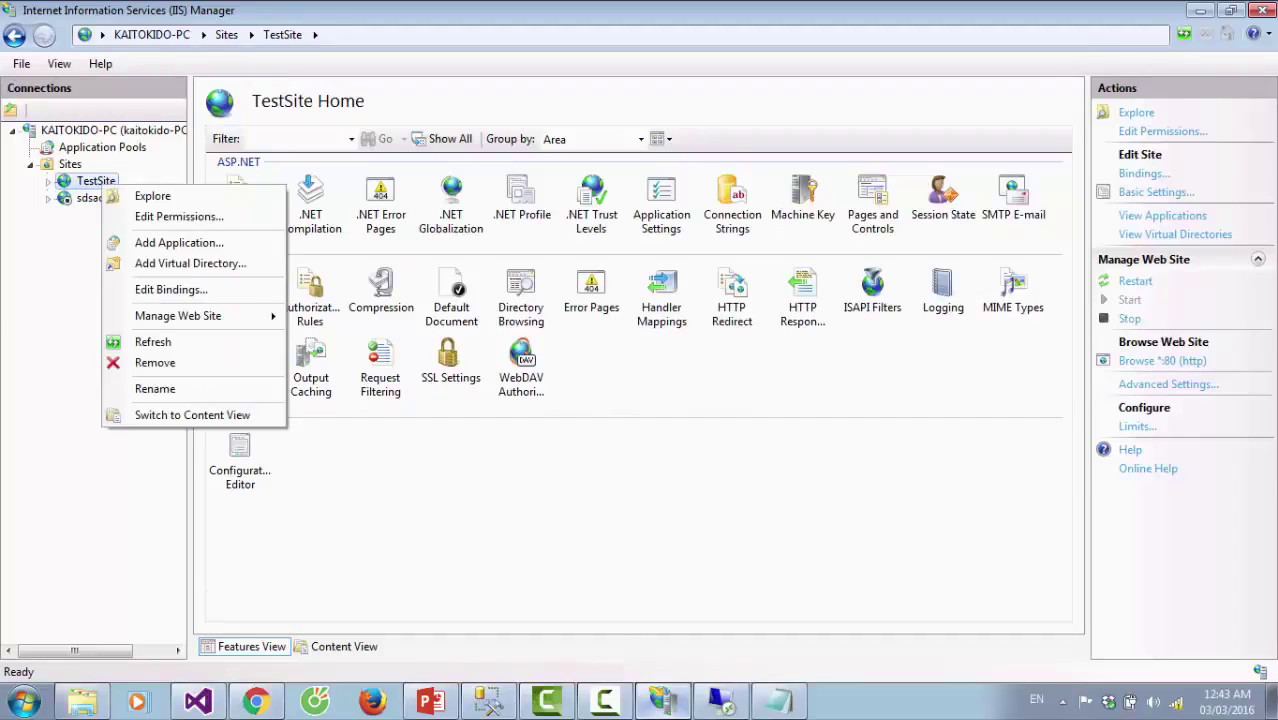
{"action": "key", "text": "Escape"}
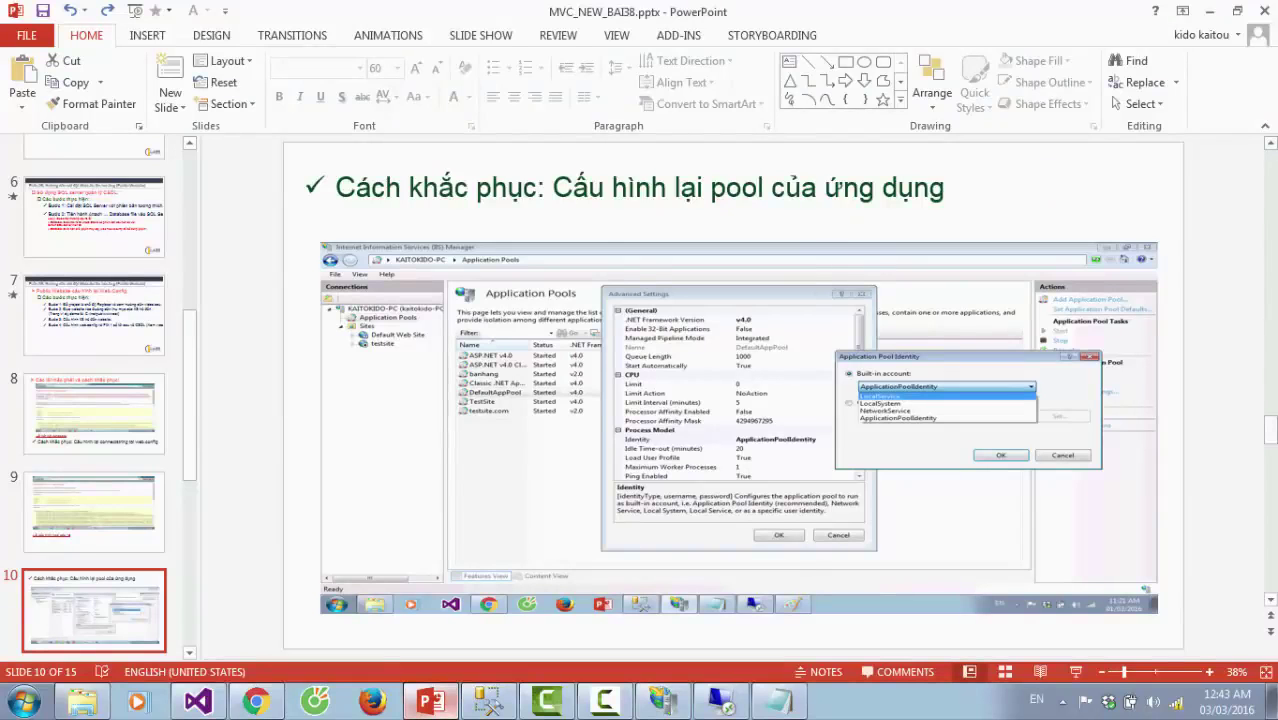
{"action": "key", "text": "alt+Tab"}
{"action": "left_click", "coordinate": [102, 147]}
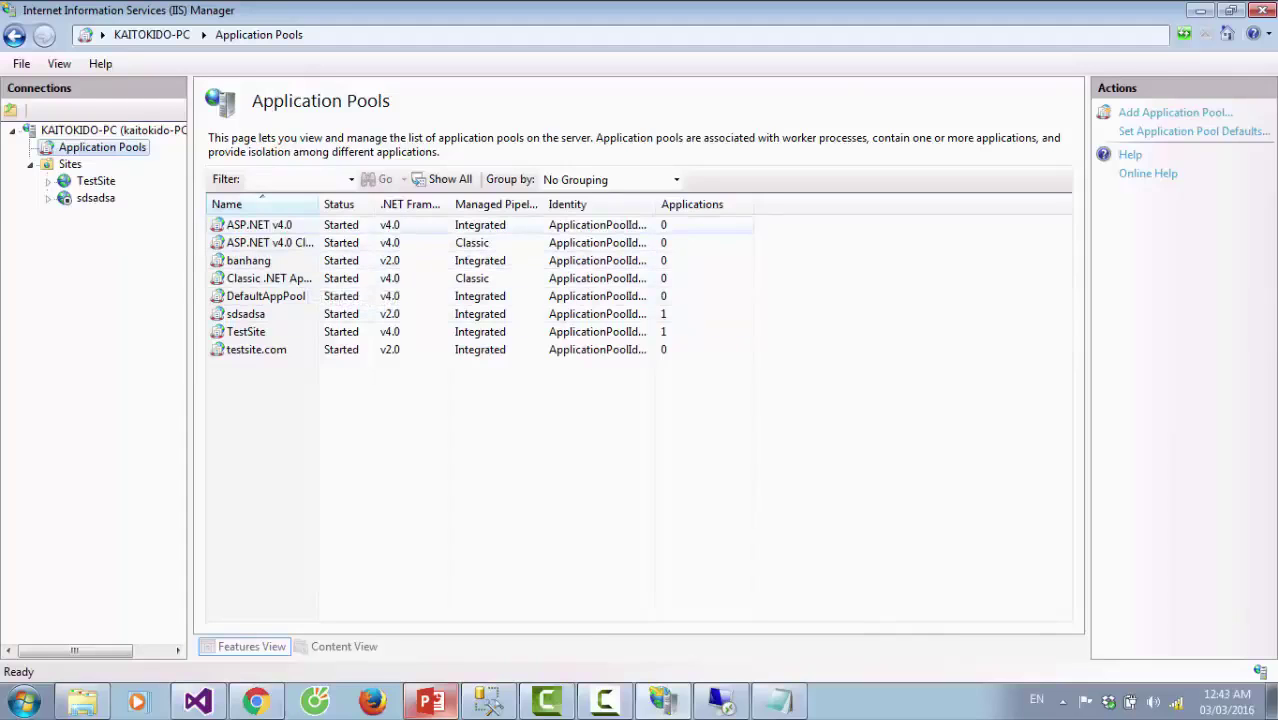
{"action": "key", "text": "alt+Tab"}
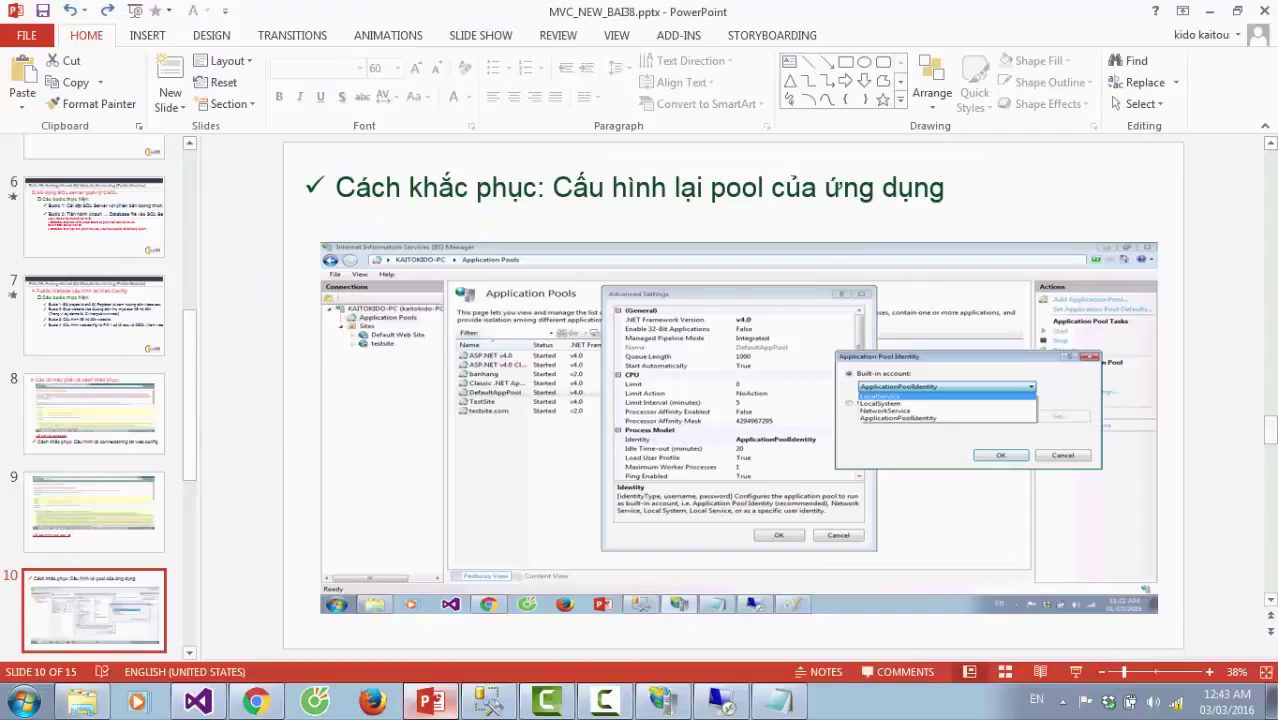
{"action": "key", "text": "alt+Tab"}
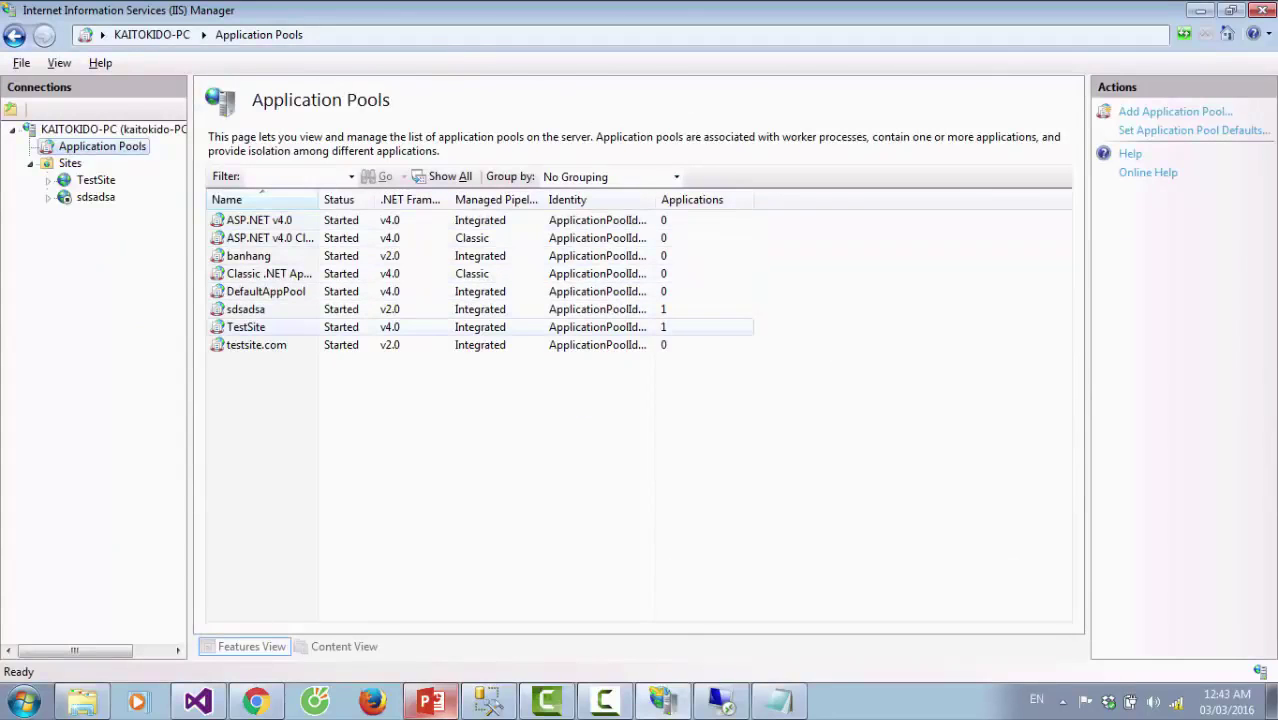
{"action": "left_click", "coordinate": [96, 180]}
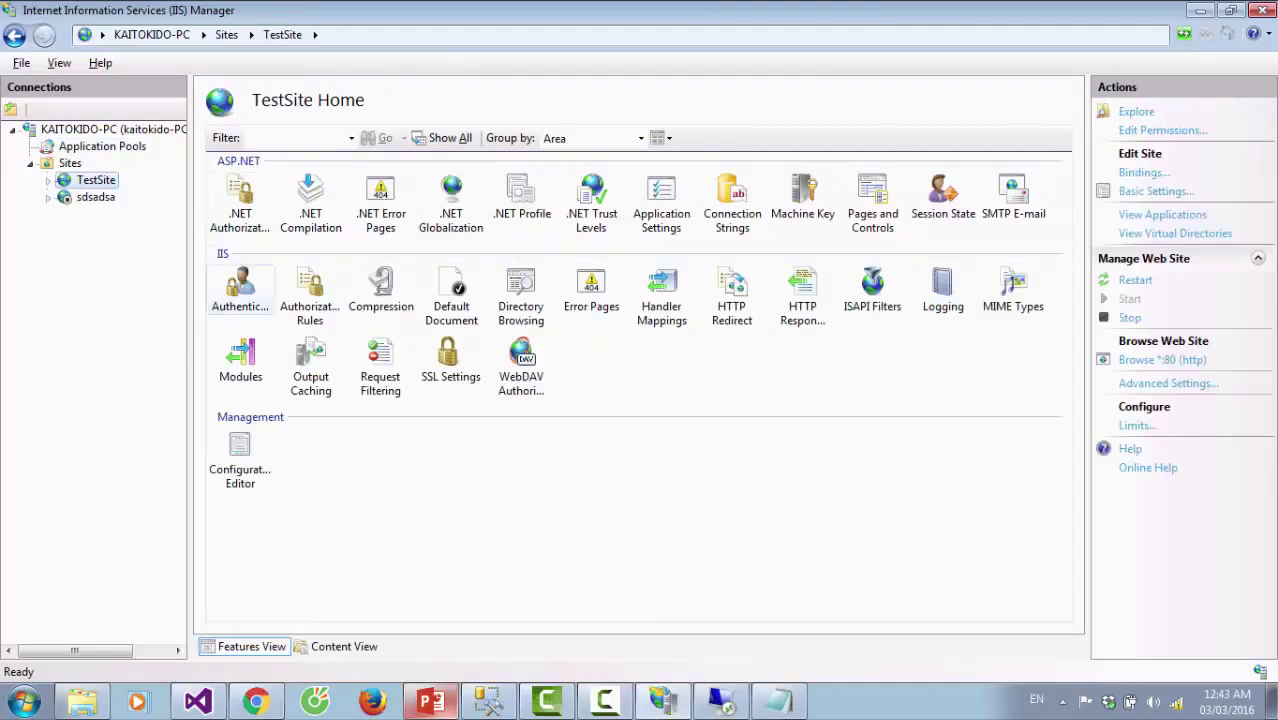
{"action": "left_click", "coordinate": [102, 146]}
Inspect the TestSite pool's basic settings, keep .NET Framework v4.0.30319, and cancel without changes.
{"action": "double_click", "coordinate": [245, 330]}
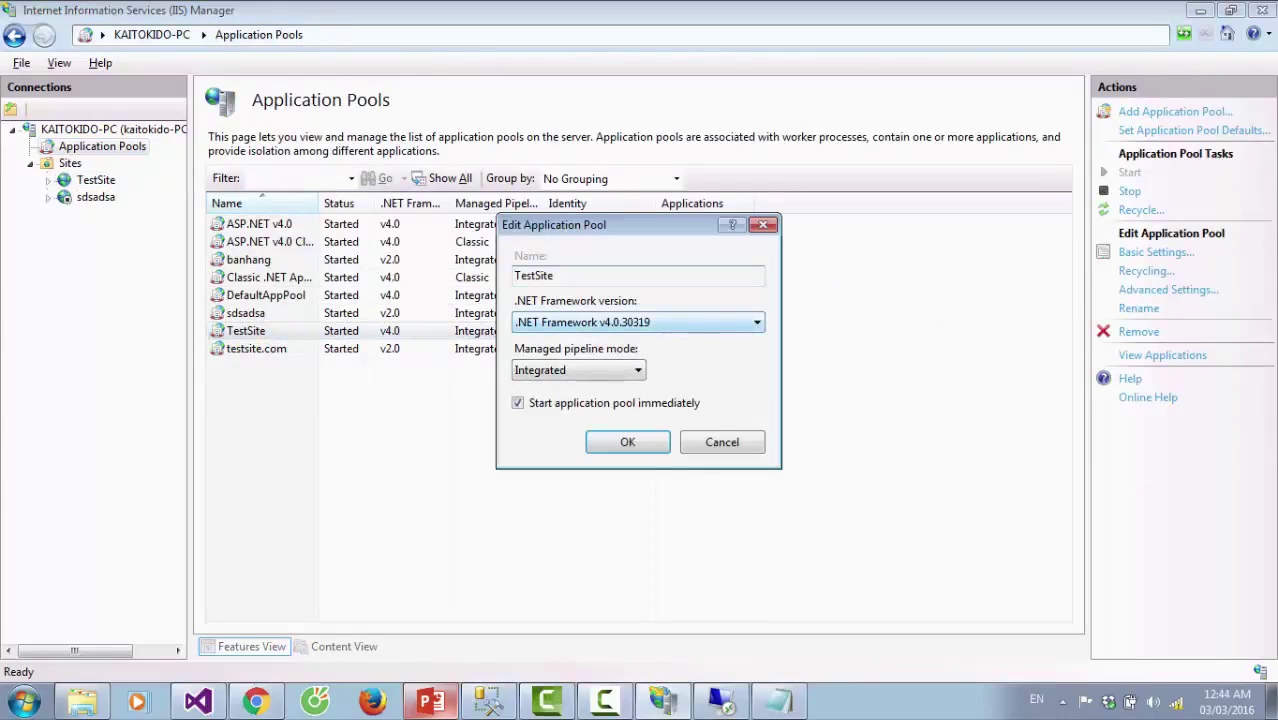
{"action": "left_click", "coordinate": [638, 322]}
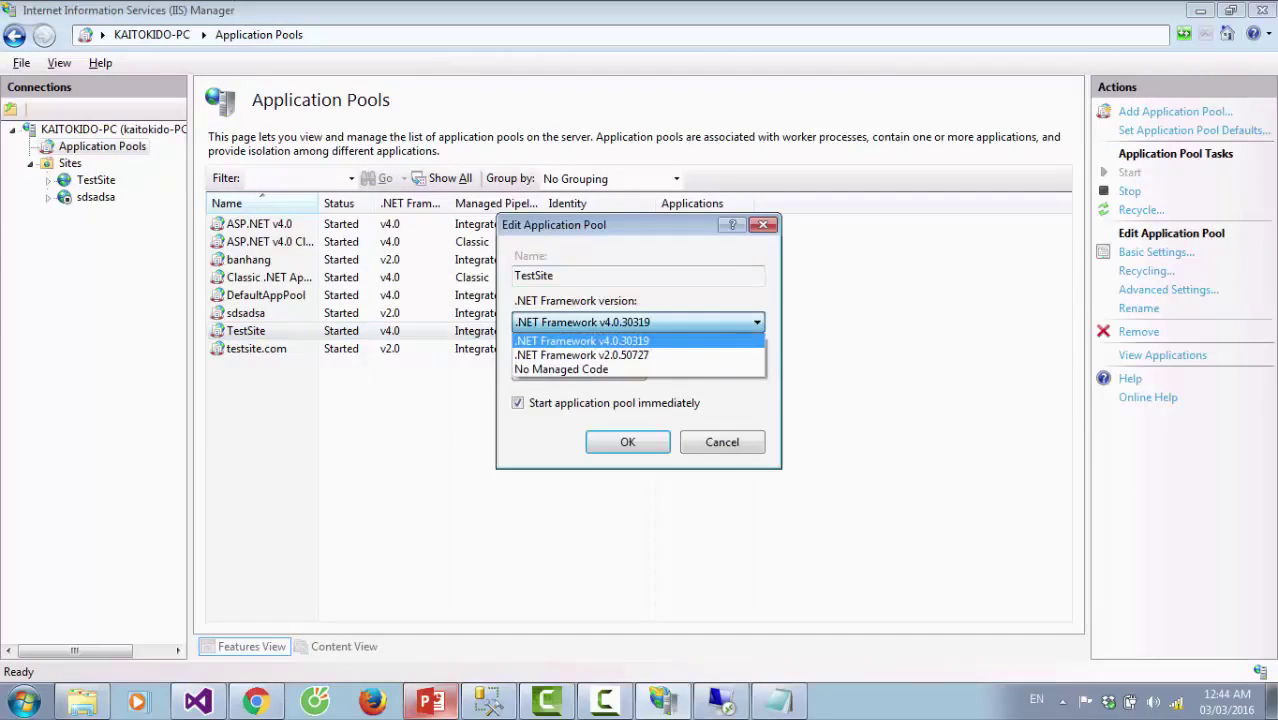
{"action": "key", "text": "Return"}
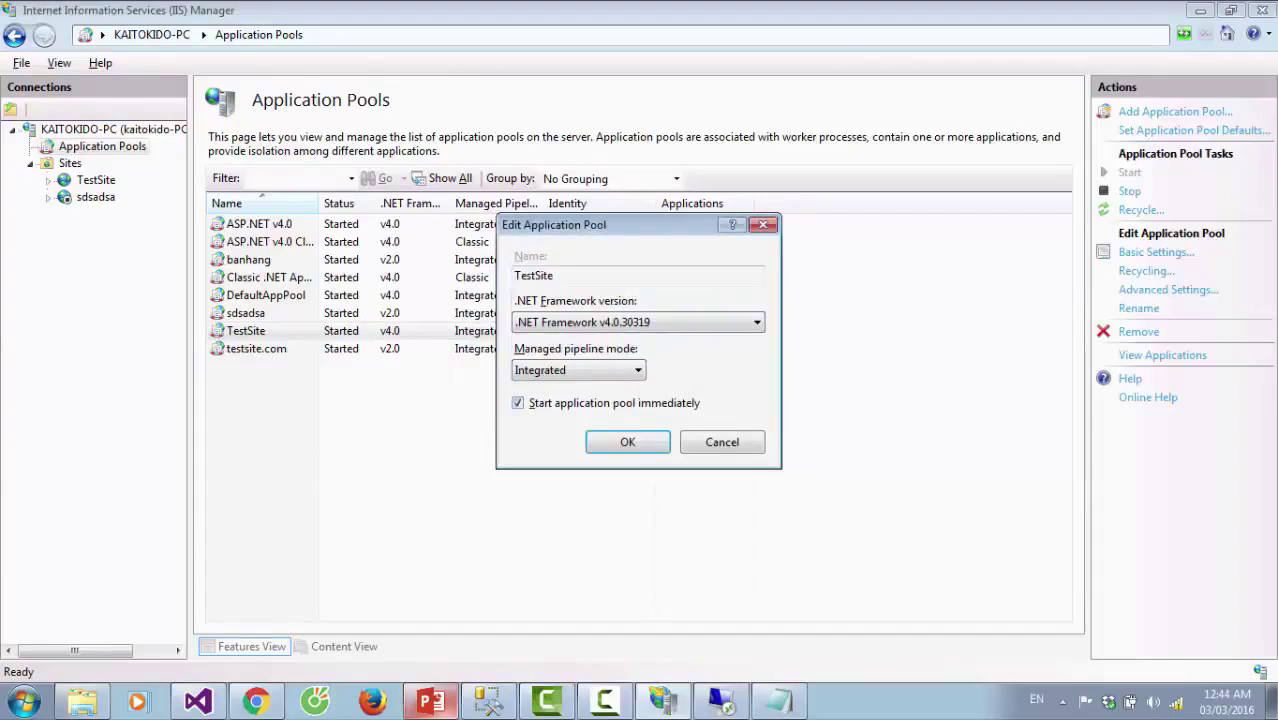
{"action": "key", "text": "alt+Tab"}
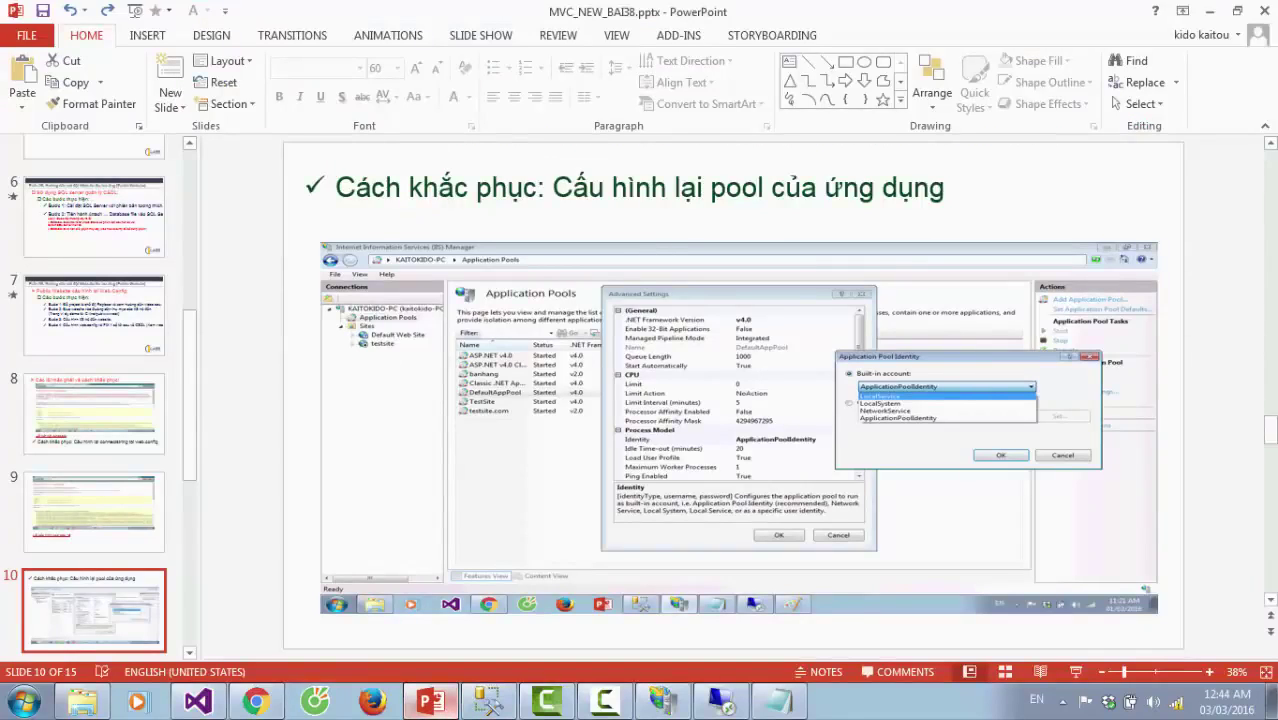
{"action": "key", "text": "alt+Tab"}
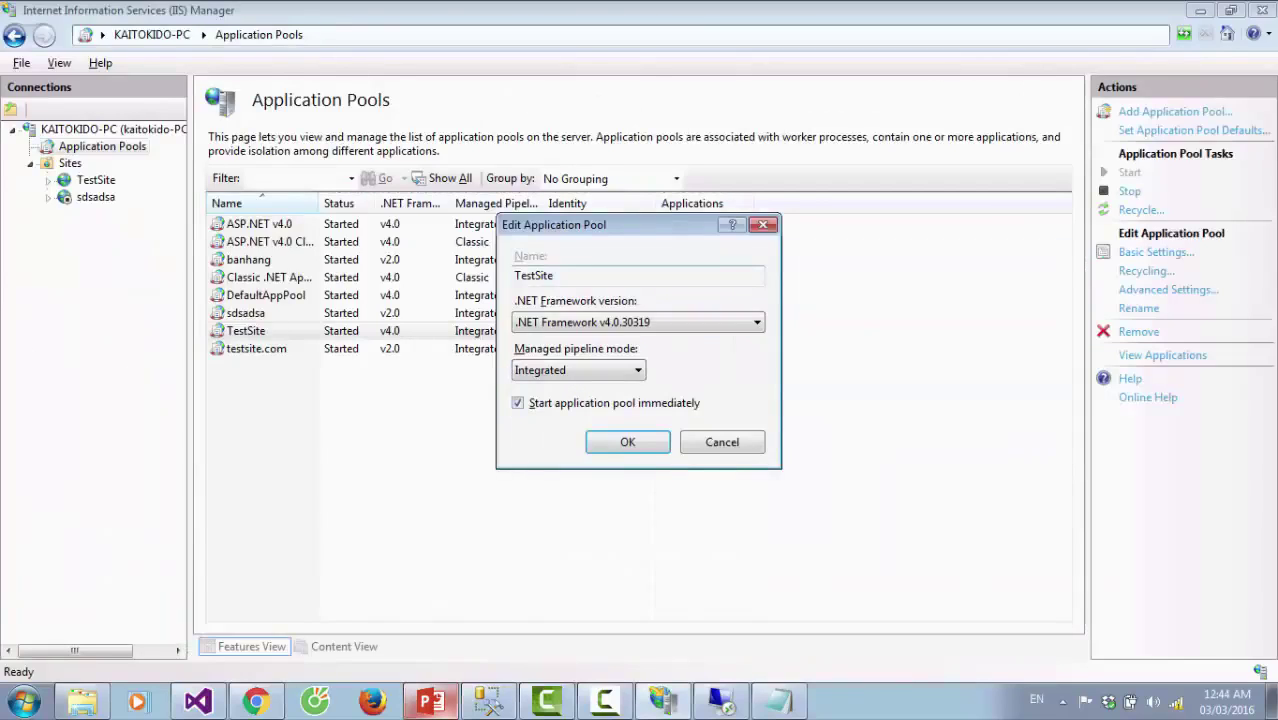
{"action": "left_click", "coordinate": [768, 224]}
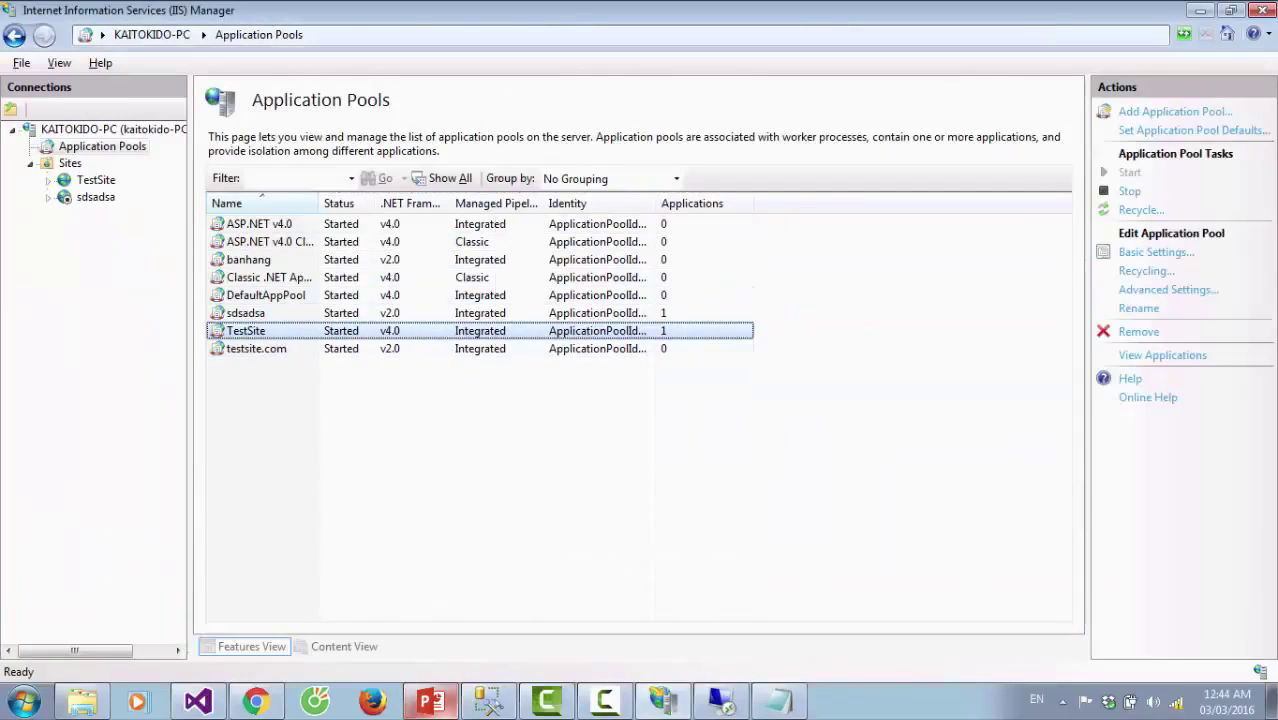
{"action": "left_click", "coordinate": [476, 314]}
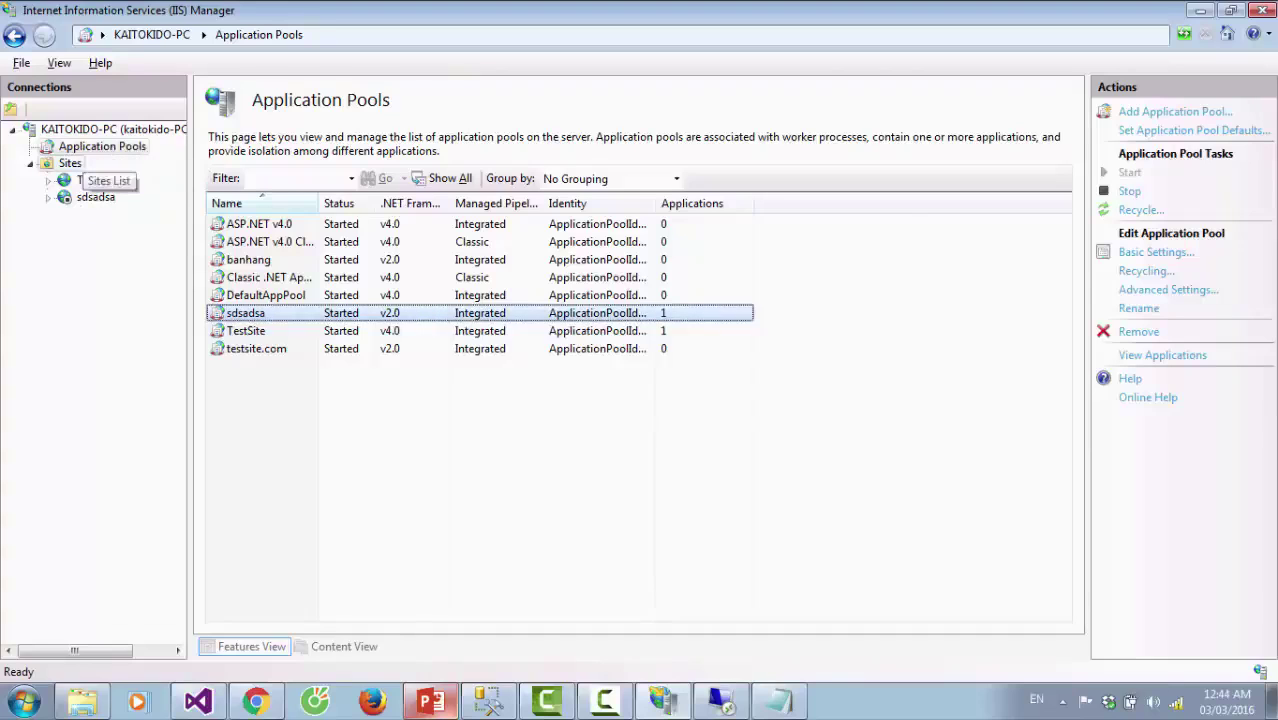
Start a new web site named dsa with path 'dsa', dismissing the missing-directory error.
{"action": "right_click", "coordinate": [70, 164]}
{"action": "left_click", "coordinate": [140, 177]}
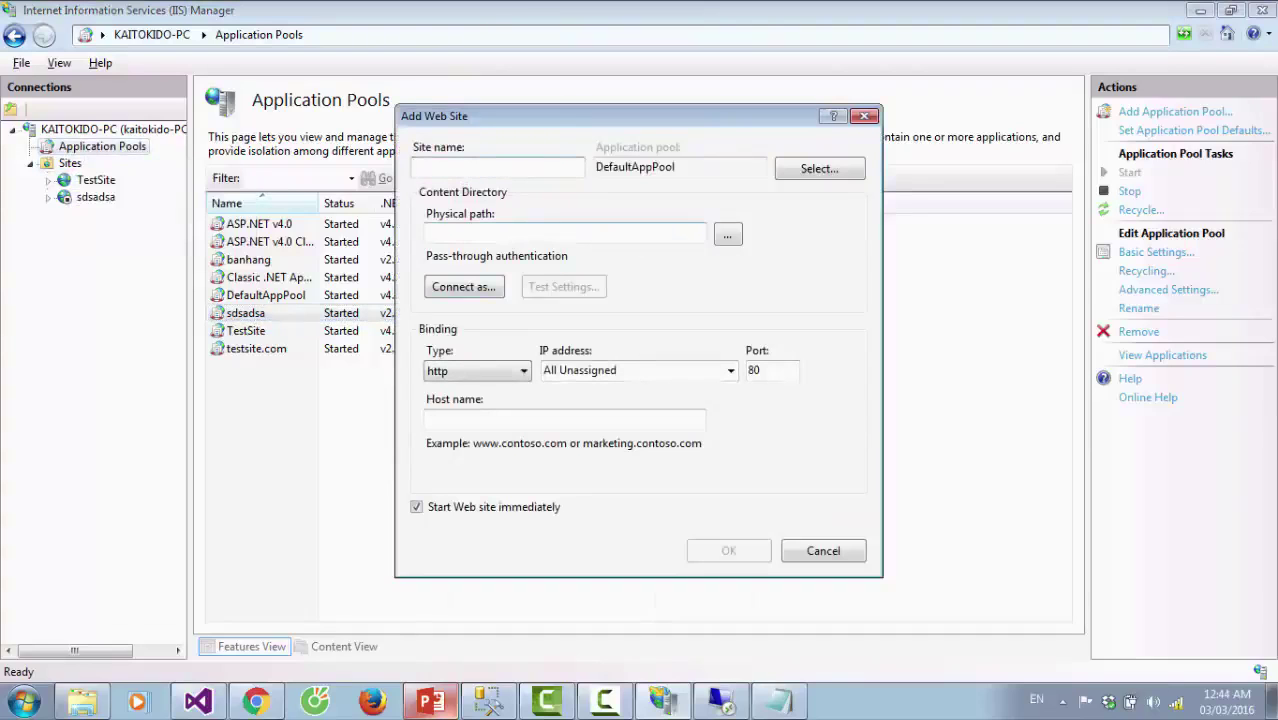
{"action": "type", "text": "dsa"}
{"action": "left_click", "coordinate": [565, 233]}
{"action": "type", "text": "dsa"}
{"action": "left_click", "coordinate": [728, 551]}
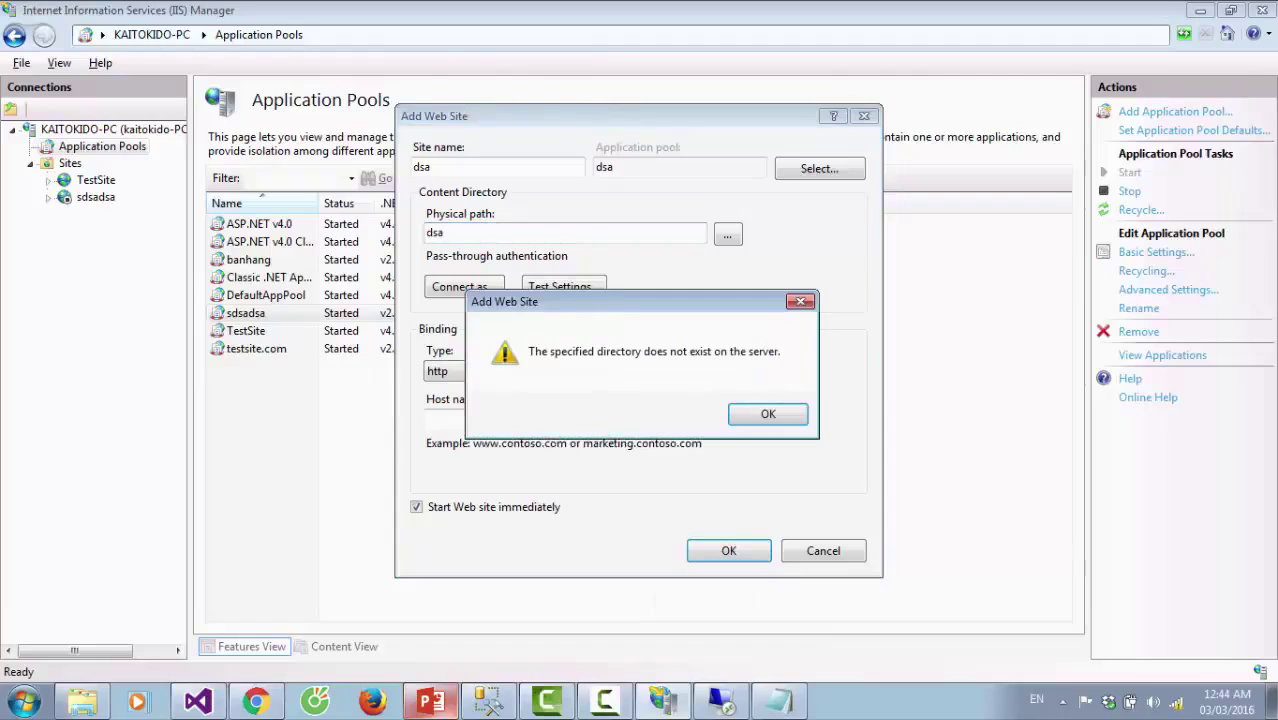
{"action": "left_click", "coordinate": [786, 418]}
Point the dsa site at the Desktop webbanhang folder and create it on port 80 despite the binding warning.
{"action": "left_click", "coordinate": [727, 234]}
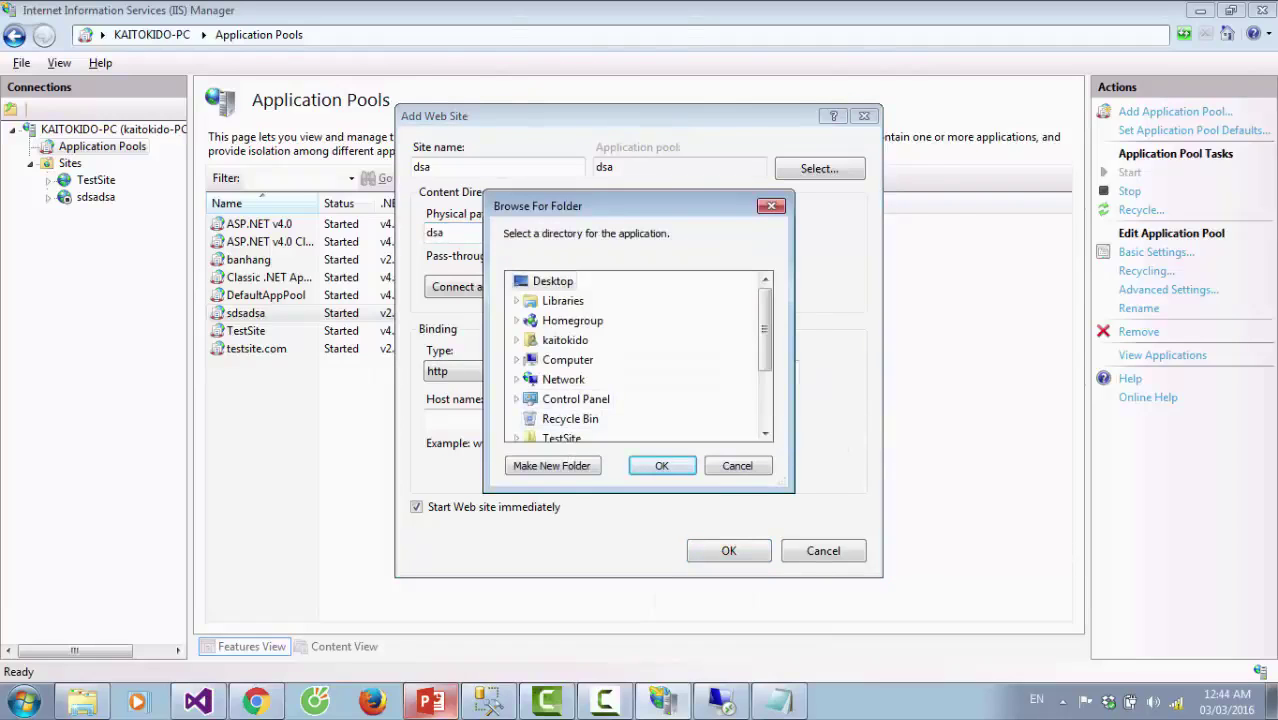
{"action": "scroll", "coordinate": [635, 360], "scroll_direction": "down", "scroll_amount": 2}
{"action": "scroll", "coordinate": [635, 360], "scroll_direction": "up", "scroll_amount": 1}
{"action": "left_click", "coordinate": [568, 418]}
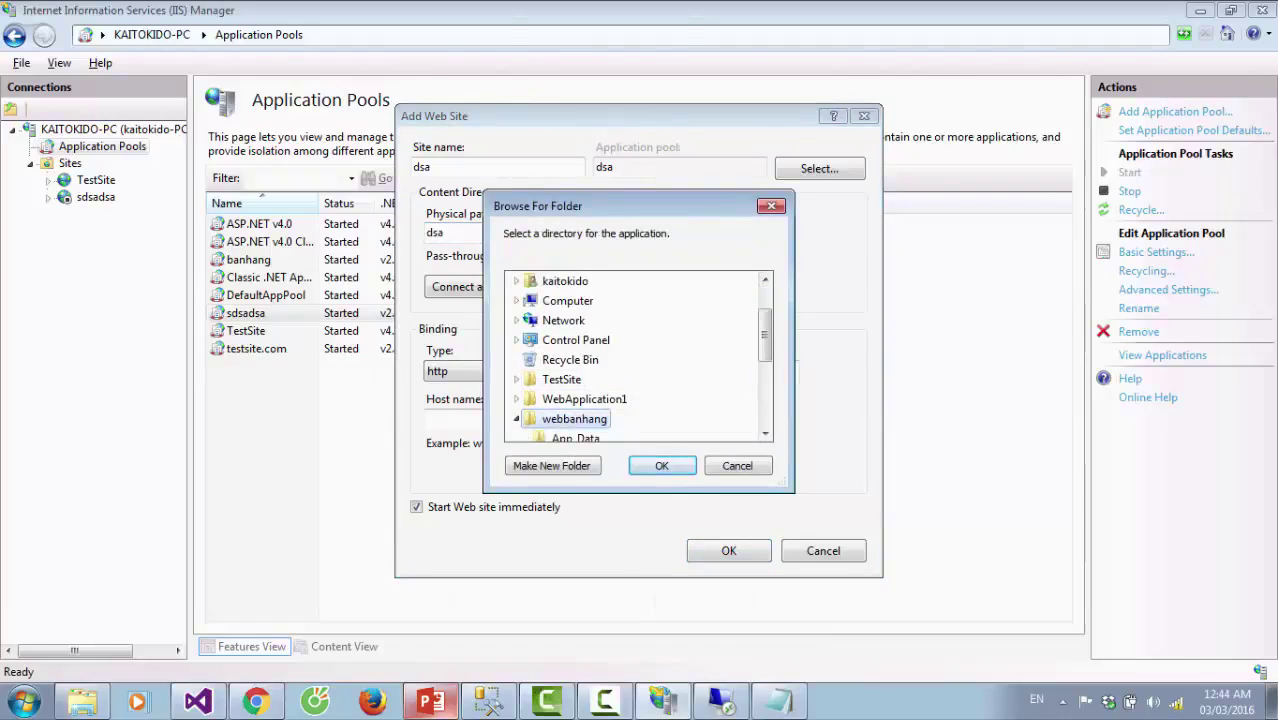
{"action": "left_click", "coordinate": [661, 465]}
{"action": "key", "text": "Return"}
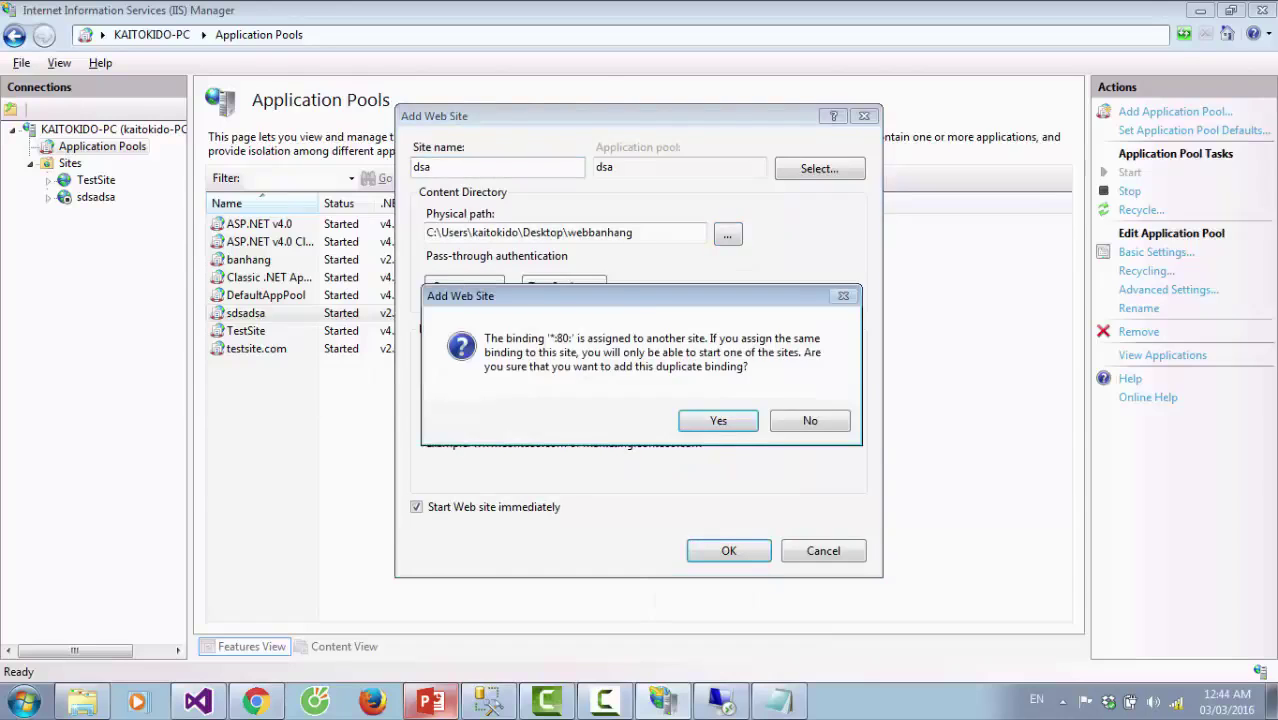
{"action": "key", "text": "Return"}
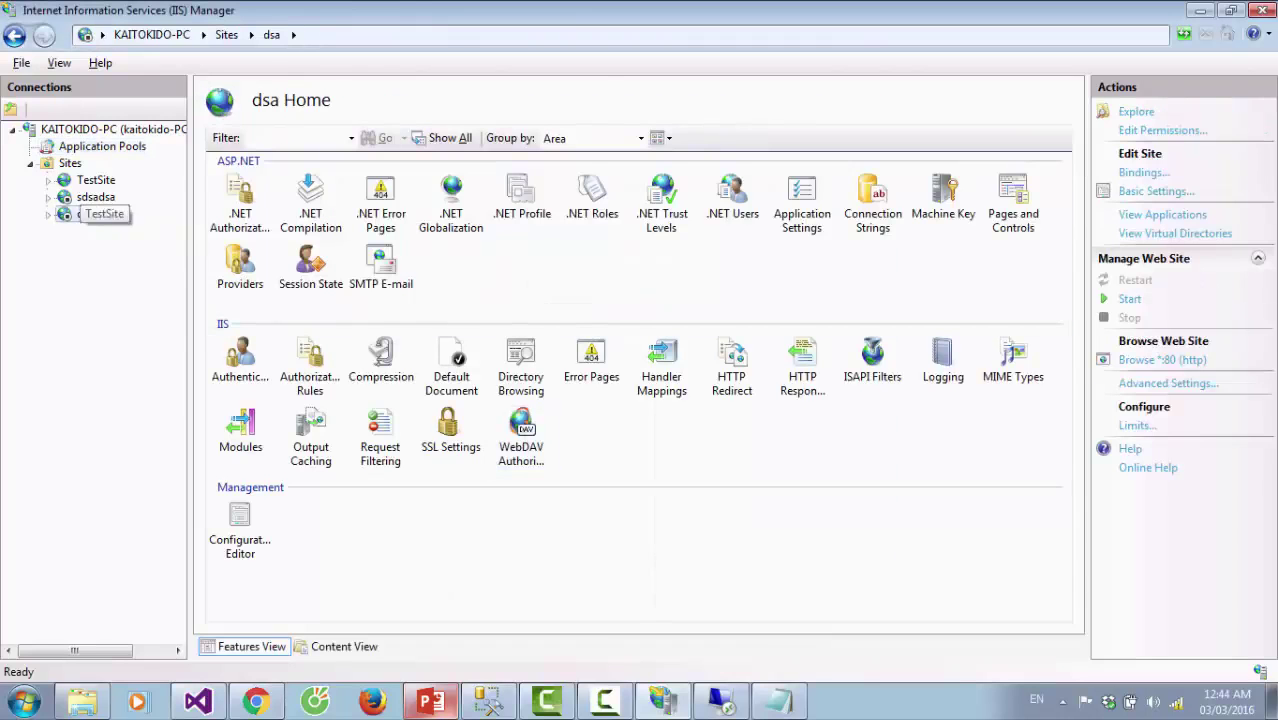
{"action": "left_click", "coordinate": [100, 147]}
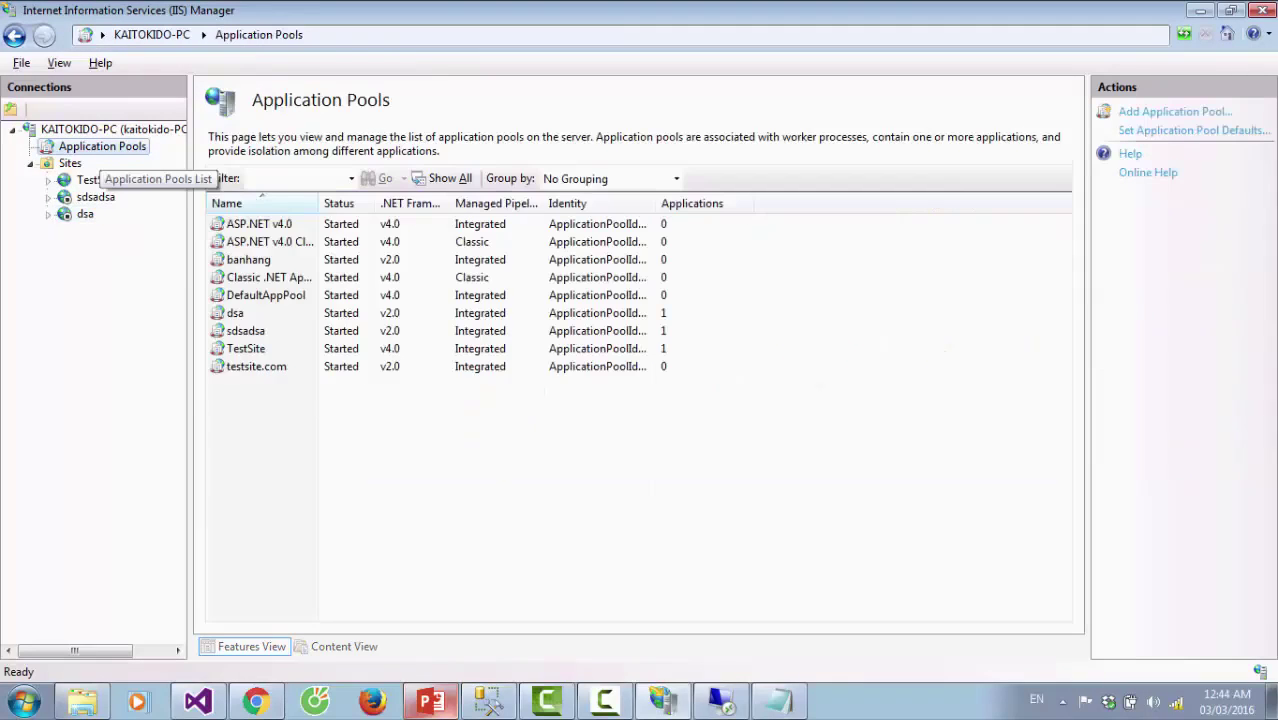
In the TestSite pool's Advanced Settings, choose LocalService as the built-in identity account.
{"action": "left_click", "coordinate": [700, 313]}
{"action": "left_click", "coordinate": [700, 348]}
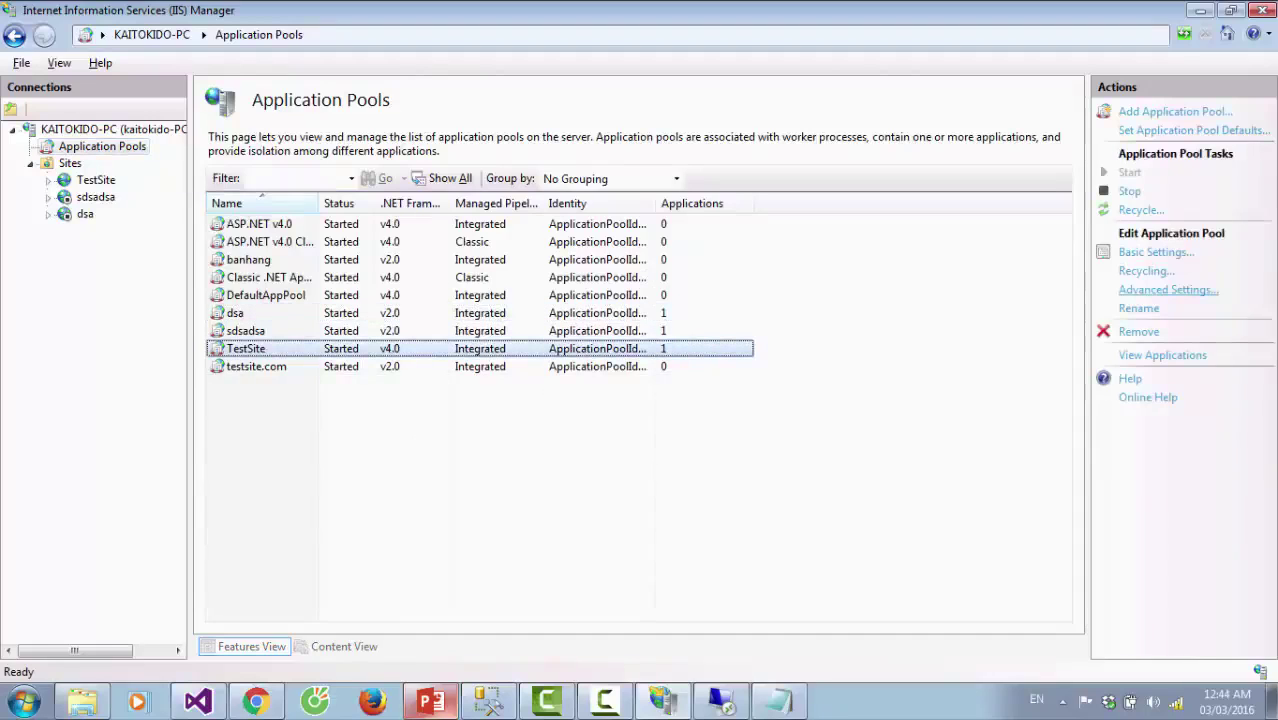
{"action": "left_click", "coordinate": [1168, 290]}
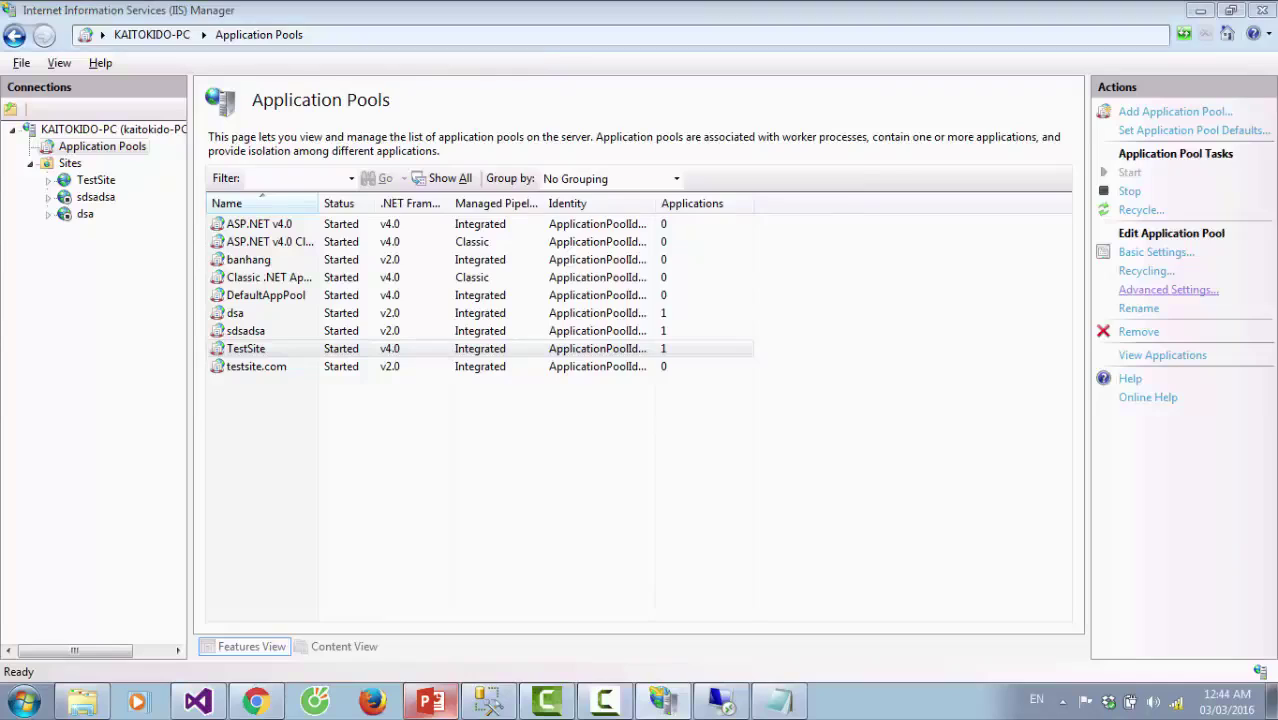
{"action": "left_click", "coordinate": [483, 382]}
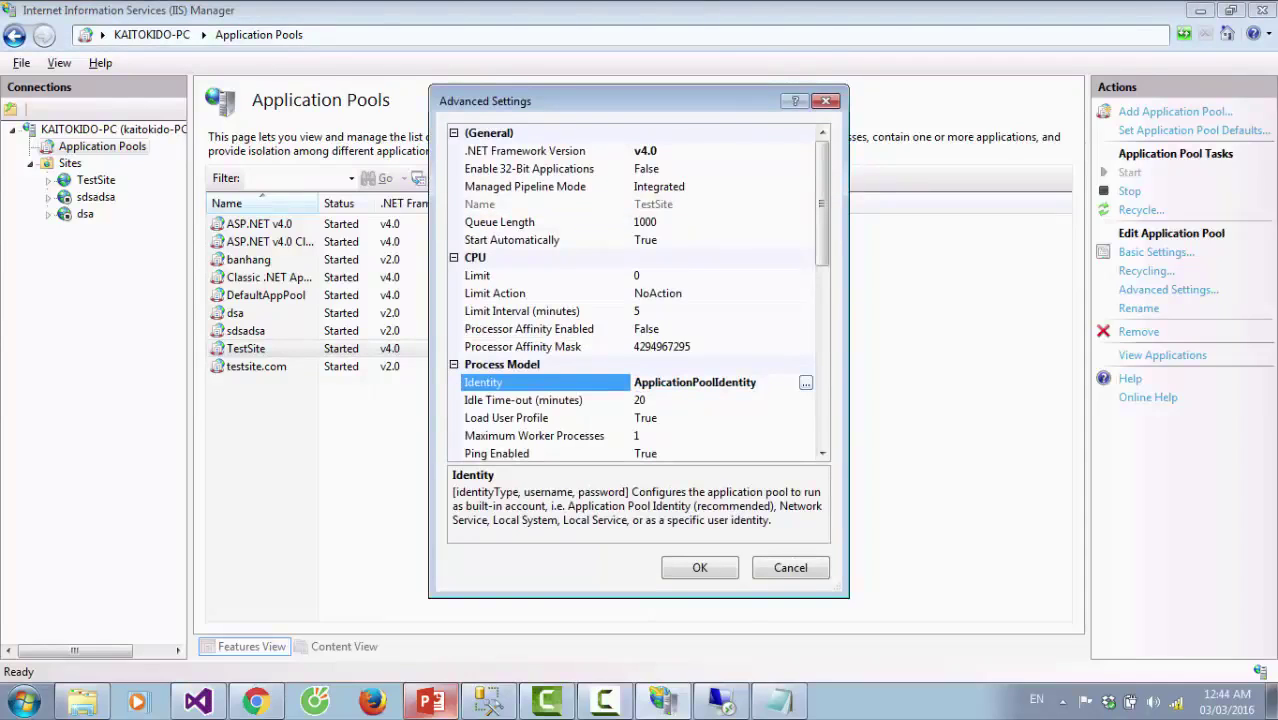
{"action": "left_click", "coordinate": [805, 383]}
{"action": "key", "text": "alt+Down"}
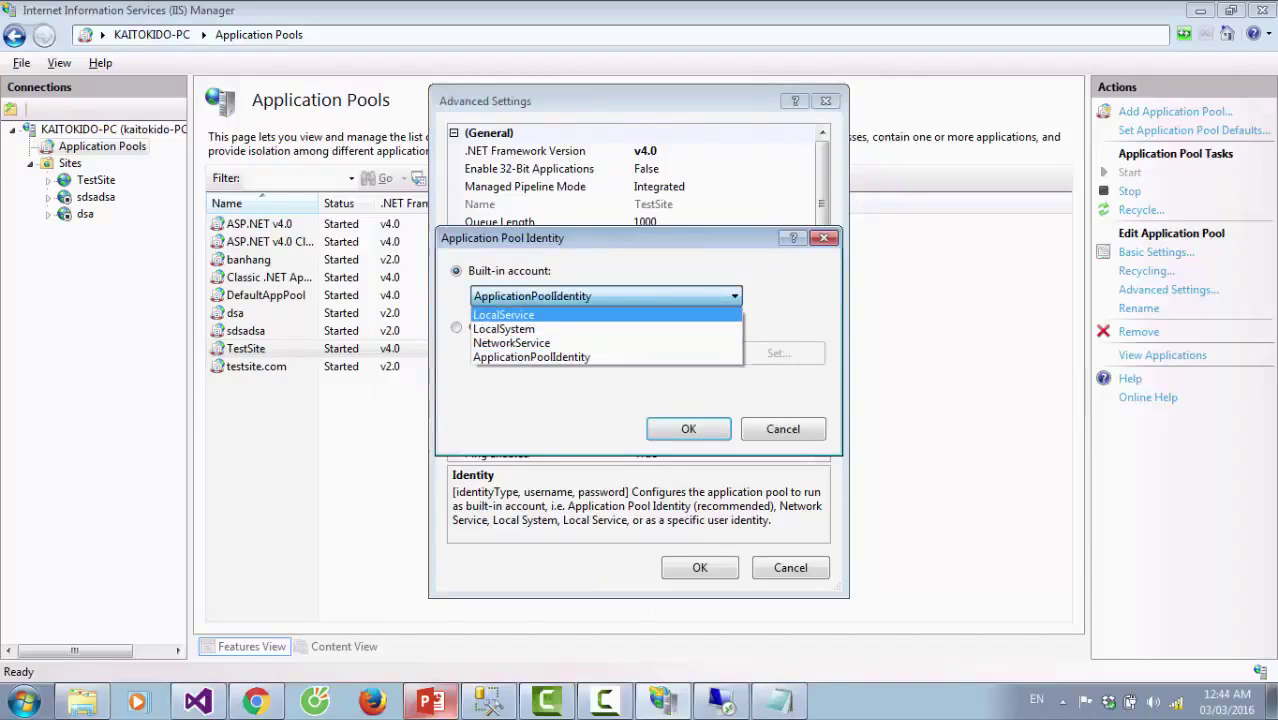
{"action": "key", "text": "Return"}
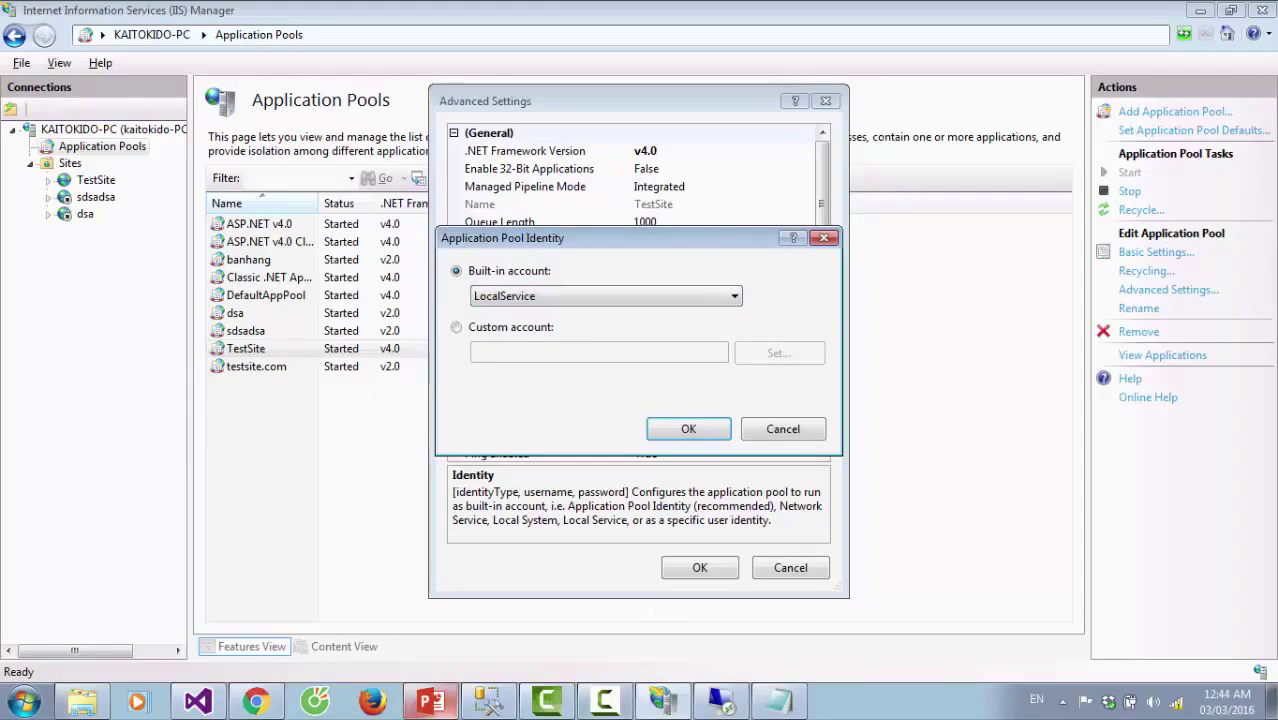
Check the reference slide, then confirm LocalService and close the Advanced Settings dialog.
{"action": "left_click", "coordinate": [431, 702]}
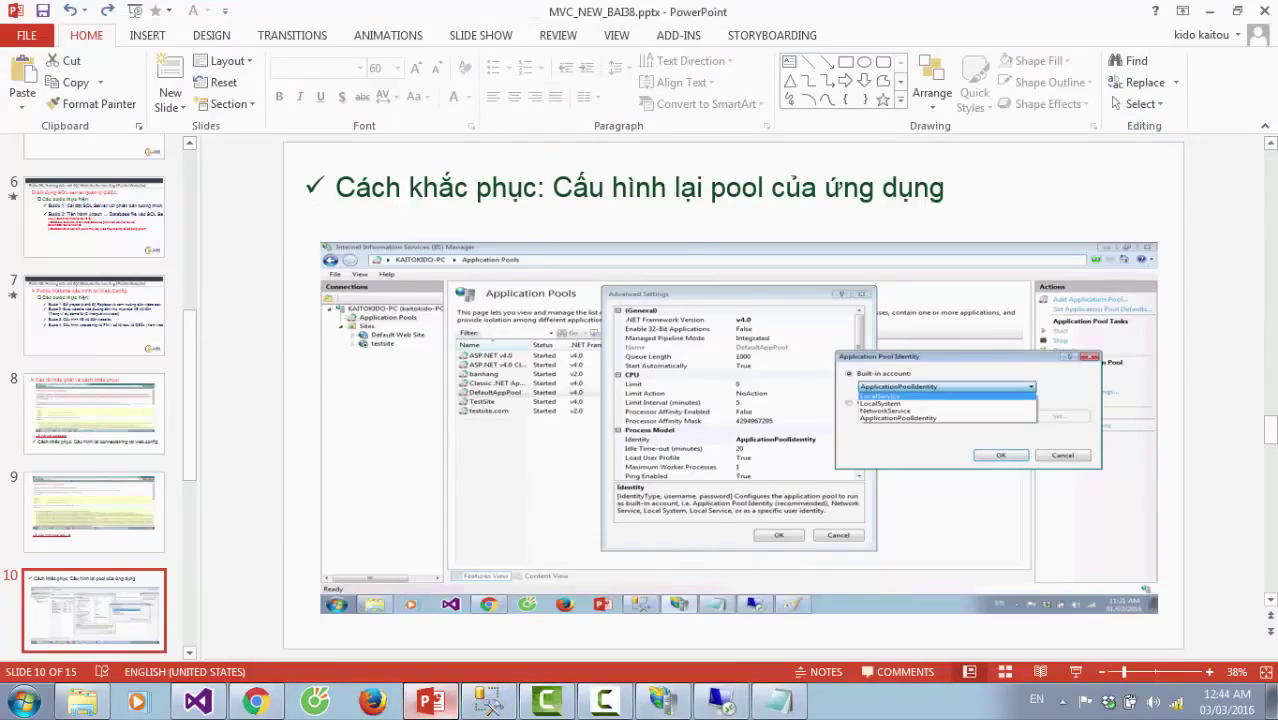
{"action": "key", "text": "alt+Tab"}
{"action": "left_click", "coordinate": [689, 428]}
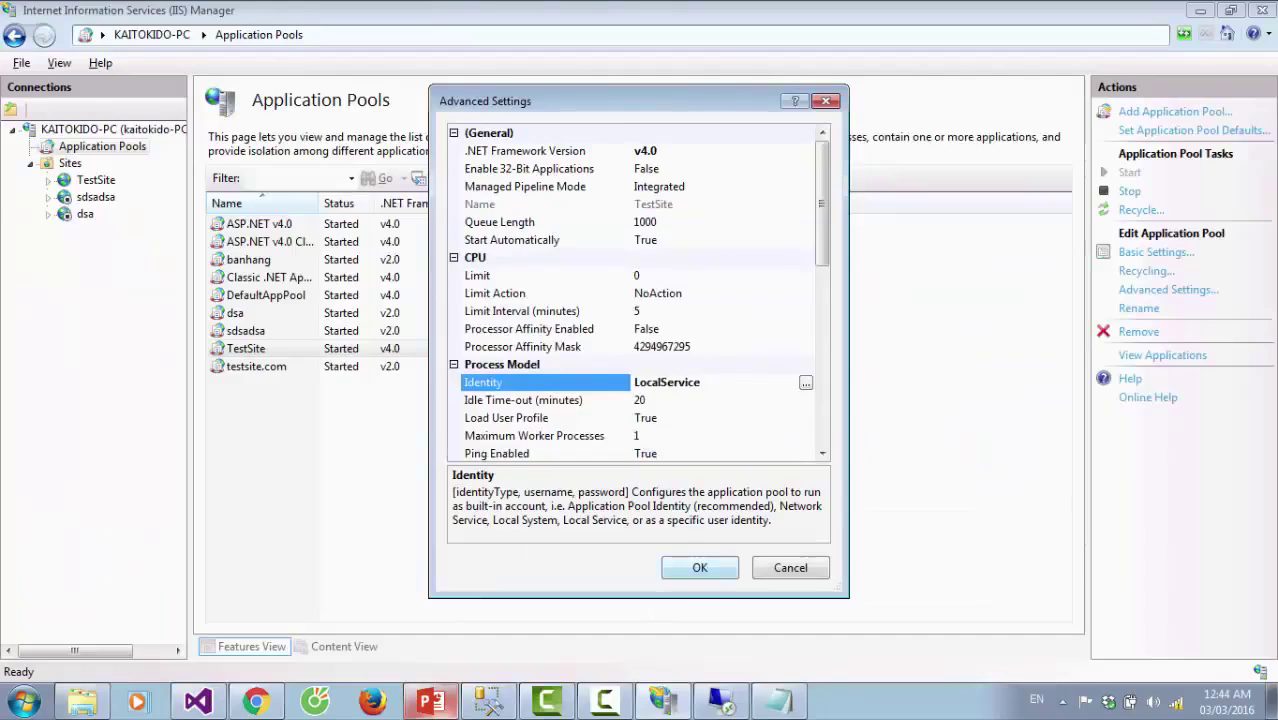
{"action": "key", "text": "Return"}
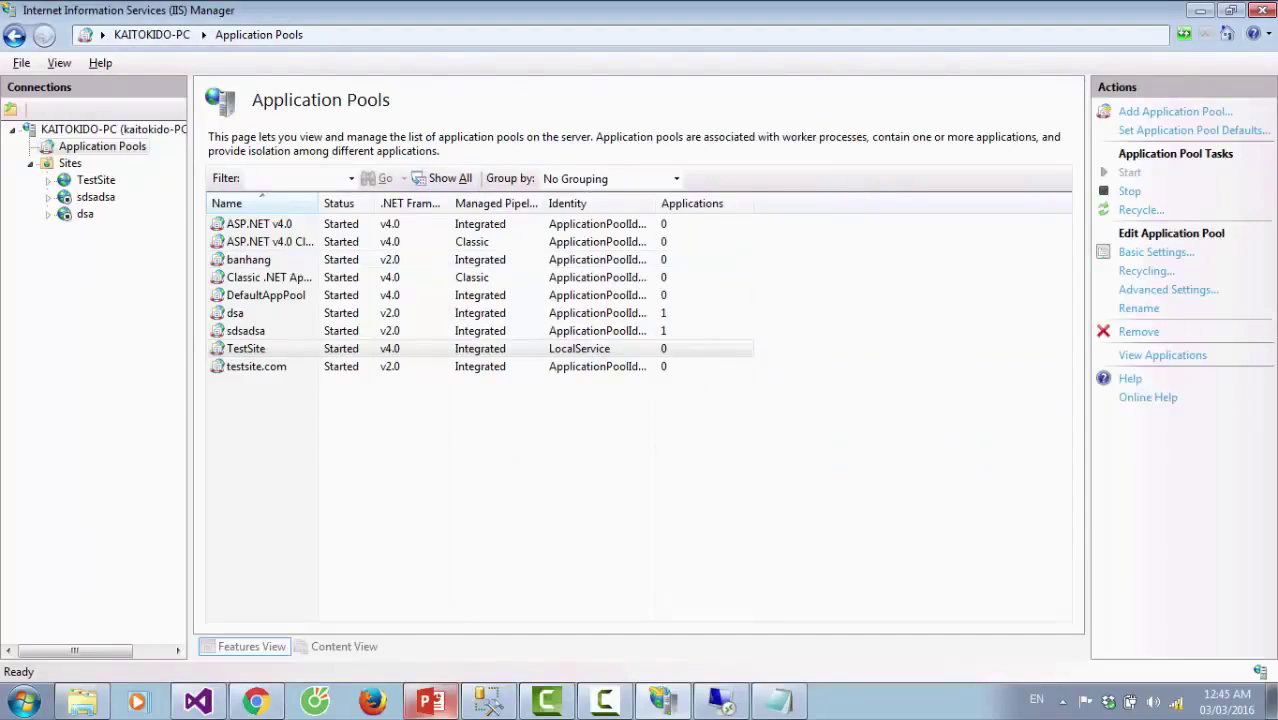
Browse the TestSite site on port 80 (http) from IIS Manager.
{"action": "left_click", "coordinate": [256, 702]}
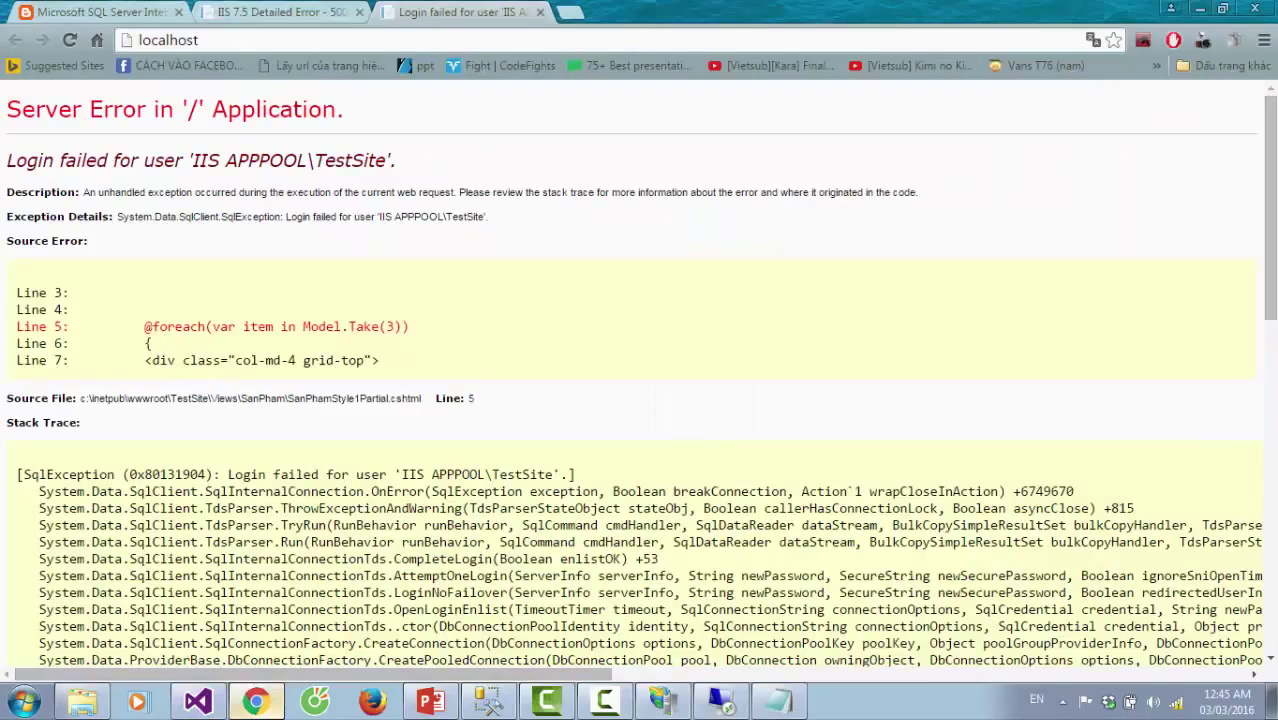
{"action": "left_click", "coordinate": [168, 40]}
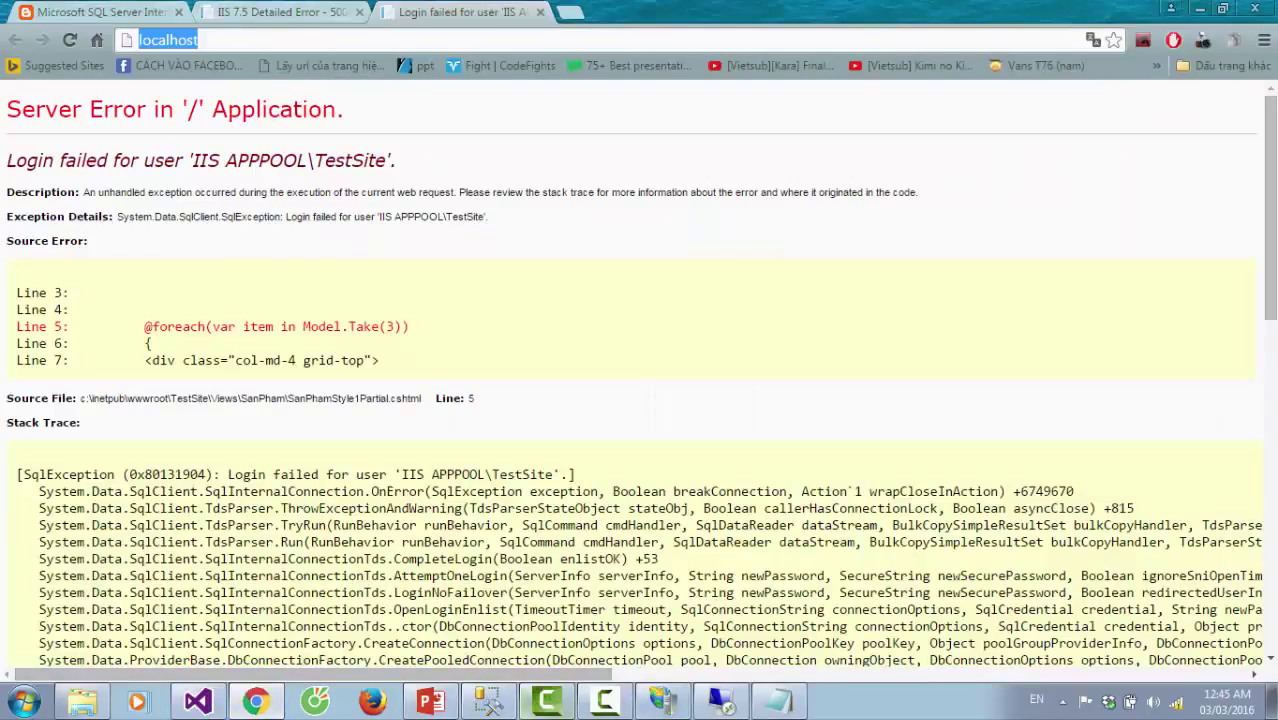
{"action": "left_click", "coordinate": [660, 701]}
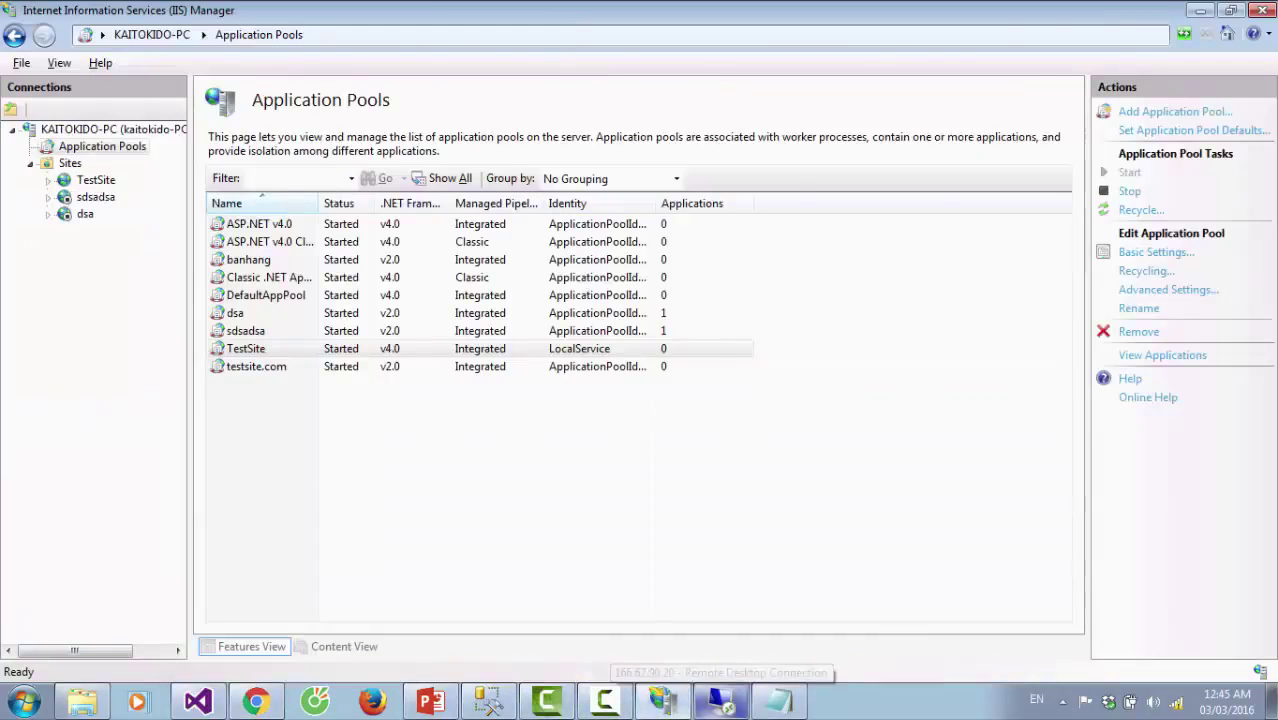
{"action": "key", "text": "Down"}
{"action": "key", "text": "Down"}
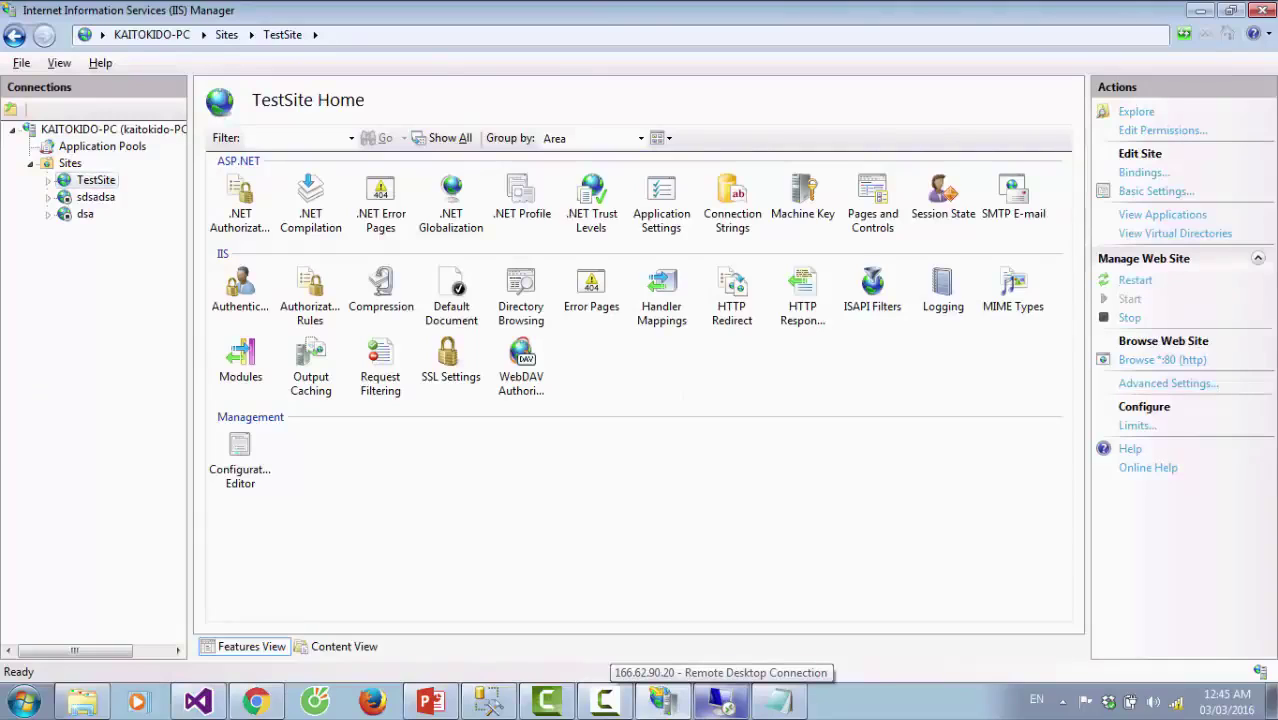
{"action": "left_click", "coordinate": [1162, 360]}
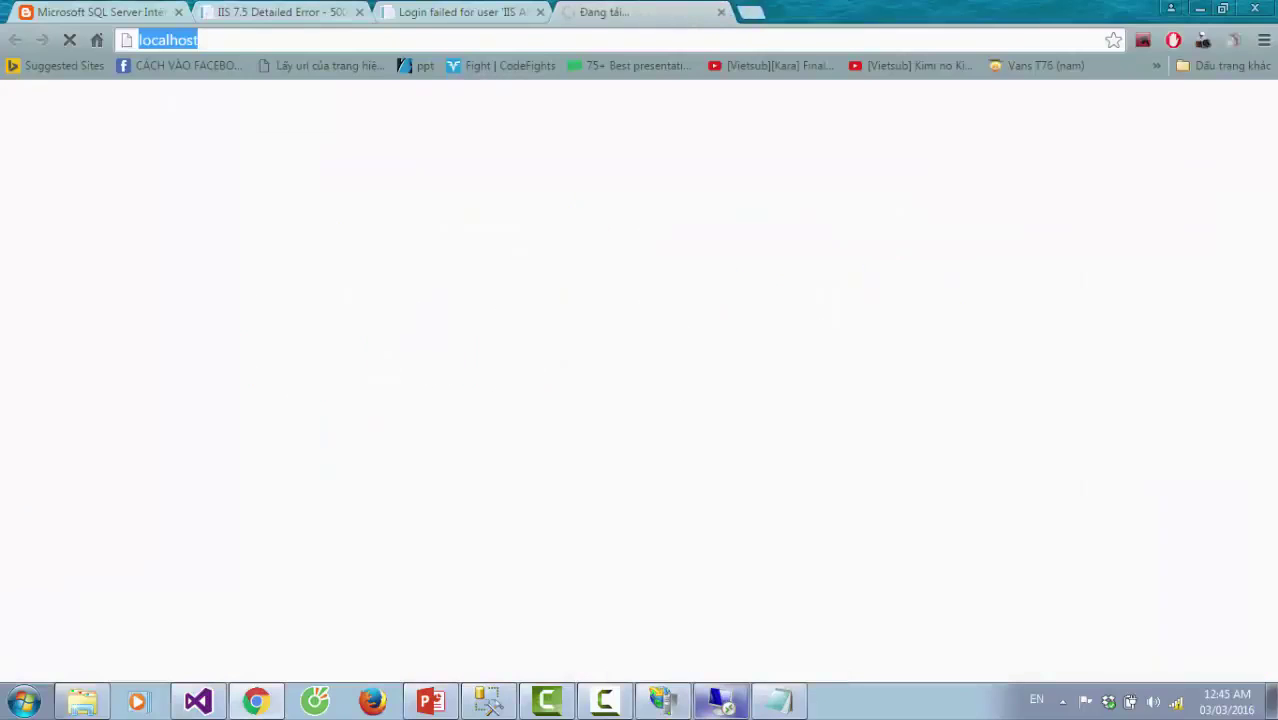
Close the old error tab and highlight the failing NT AUTHORITY\LOCAL SERVICE user in the new error.
{"action": "left_click", "coordinate": [540, 12]}
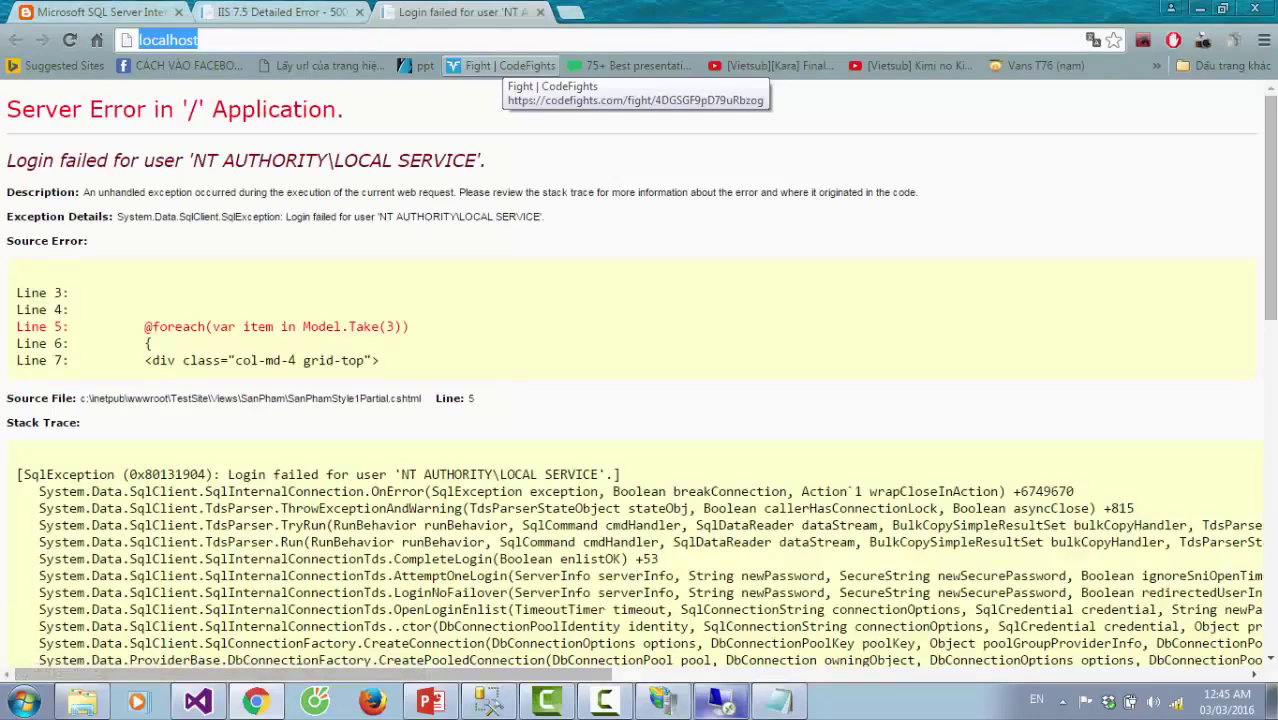
{"action": "left_click_drag", "start_coordinate": [192, 160], "coordinate": [486, 160]}
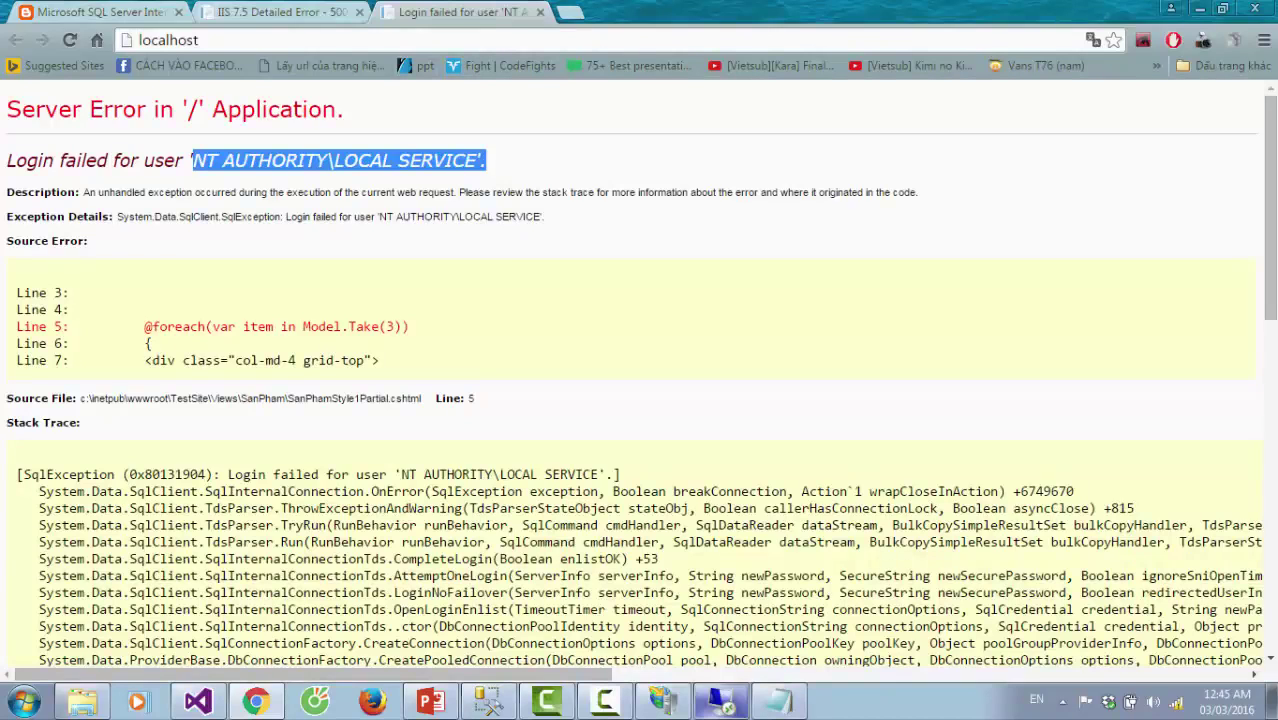
{"action": "left_click", "coordinate": [486, 160]}
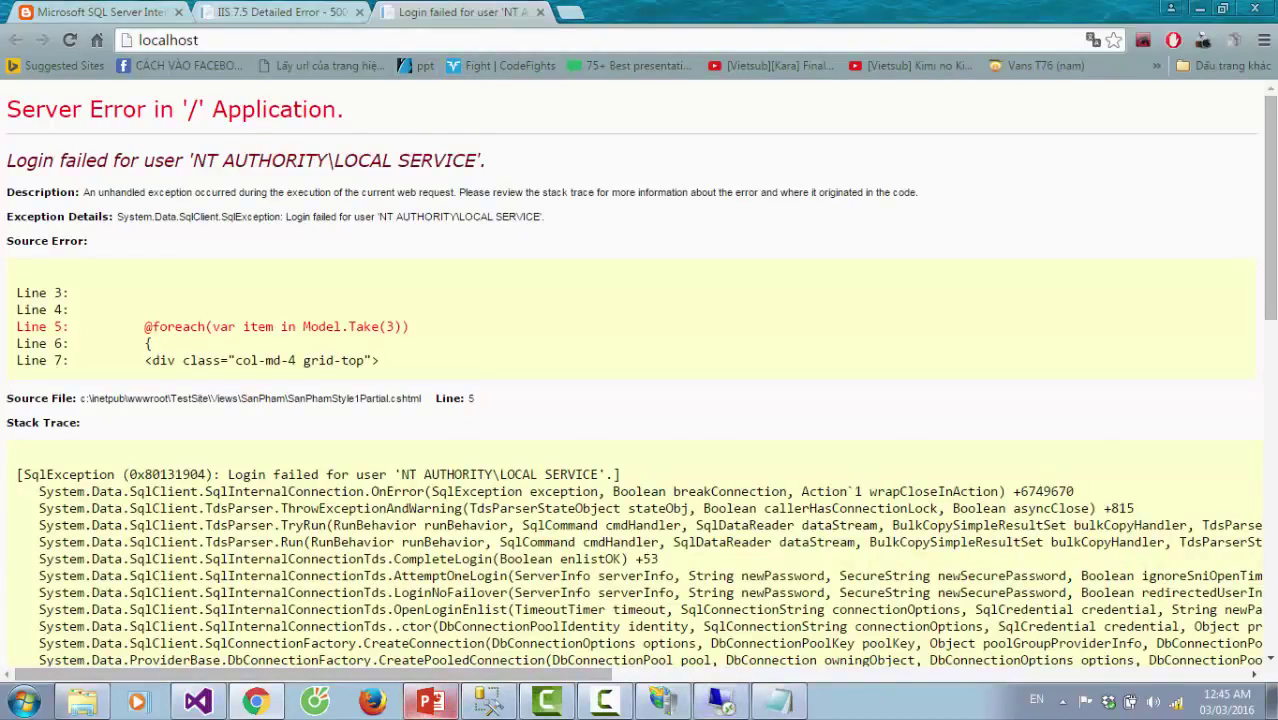
{"action": "left_click", "coordinate": [430, 701]}
{"action": "scroll", "coordinate": [94, 500], "scroll_direction": "down", "scroll_amount": 7}
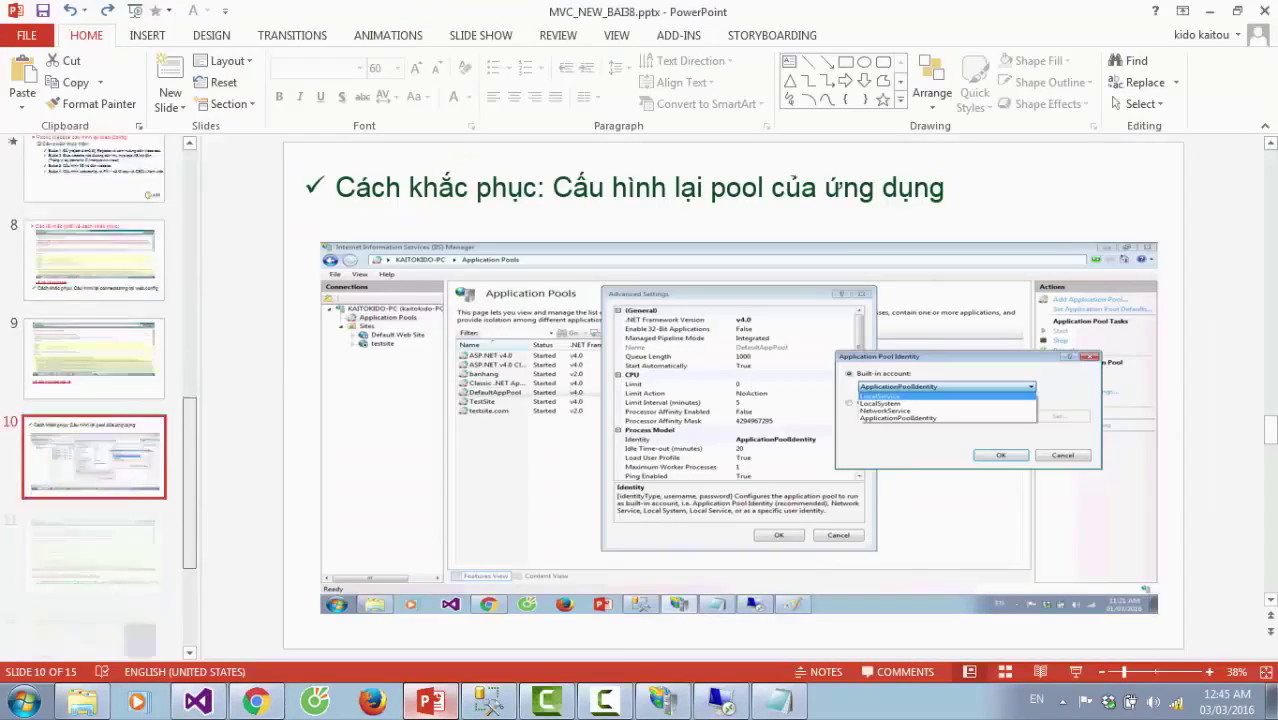
Go from slide 11's permissions error to slide 12's SQL Server login screenshot.
{"action": "left_click", "coordinate": [94, 378]}
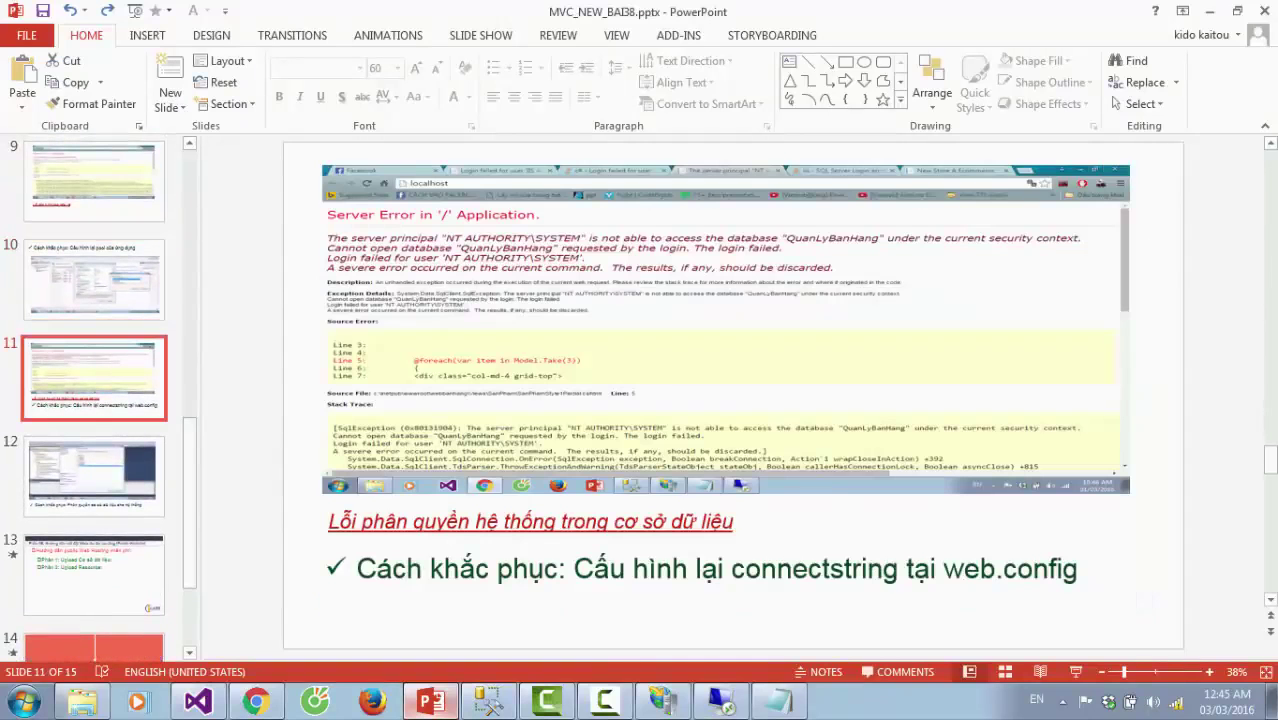
{"action": "key", "text": "Down"}
{"action": "key", "text": "Down"}
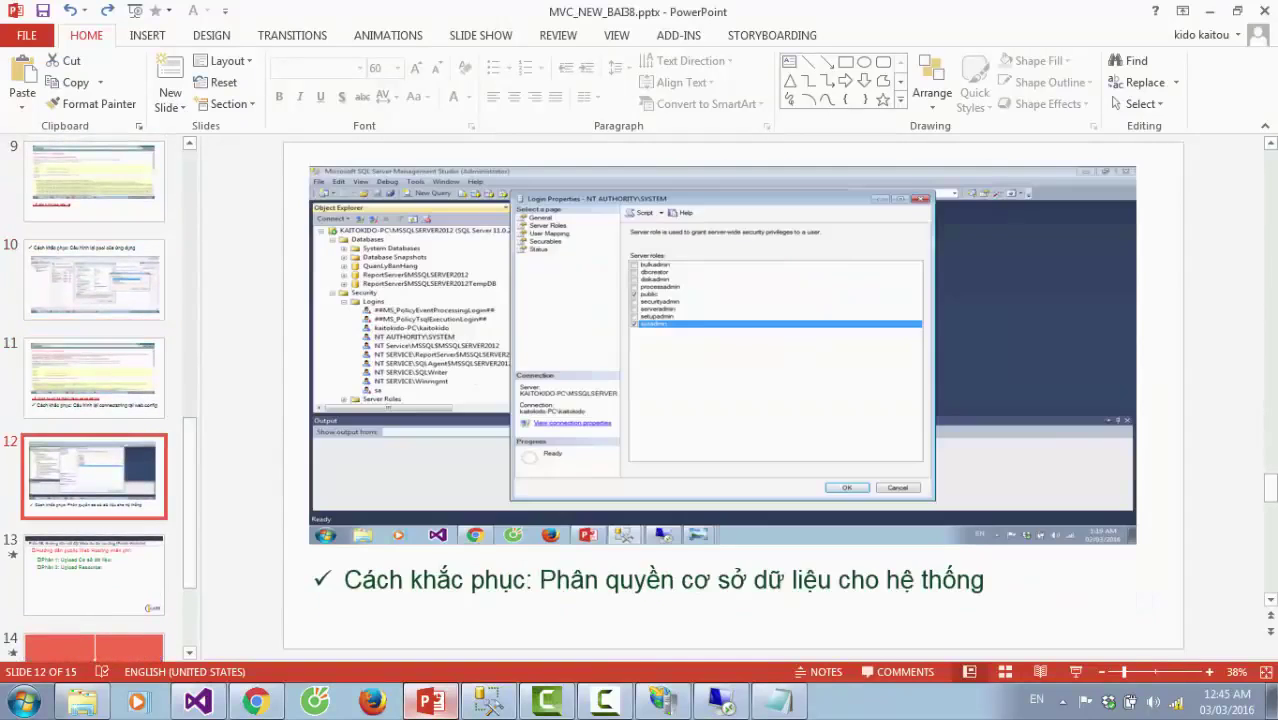
{"action": "key", "text": "Up"}
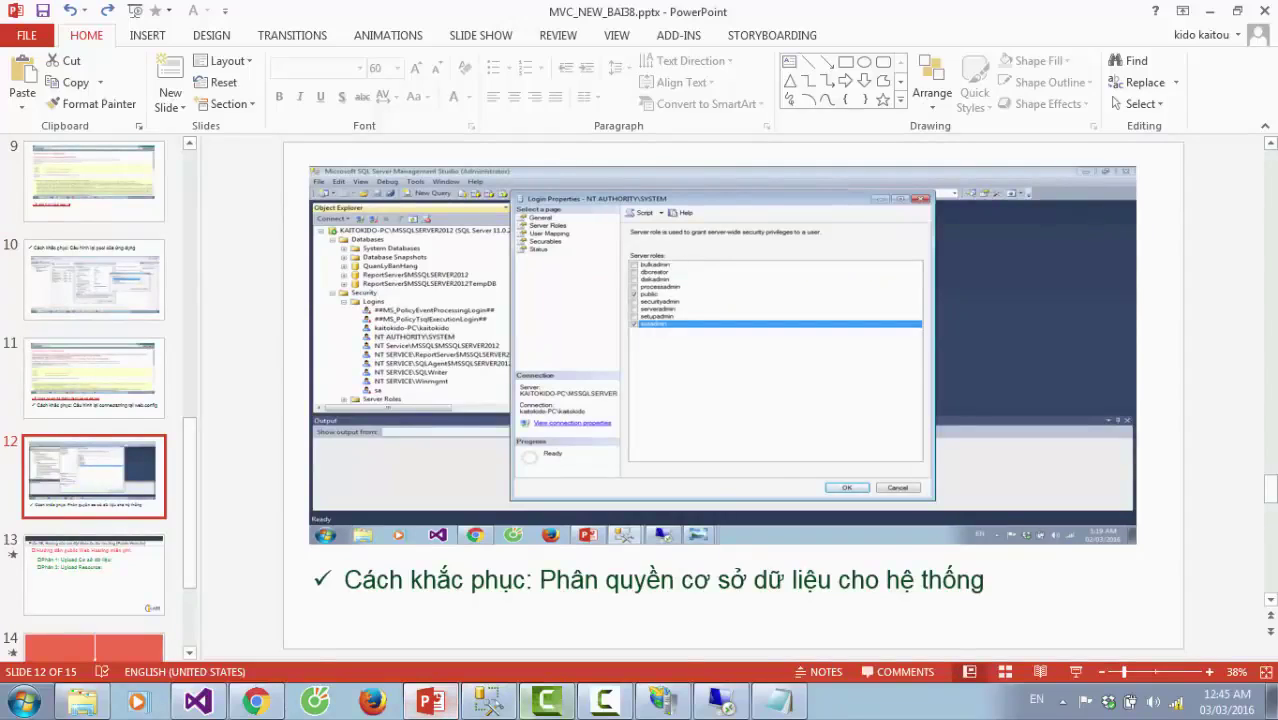
{"action": "mouse_move", "coordinate": [488, 702]}
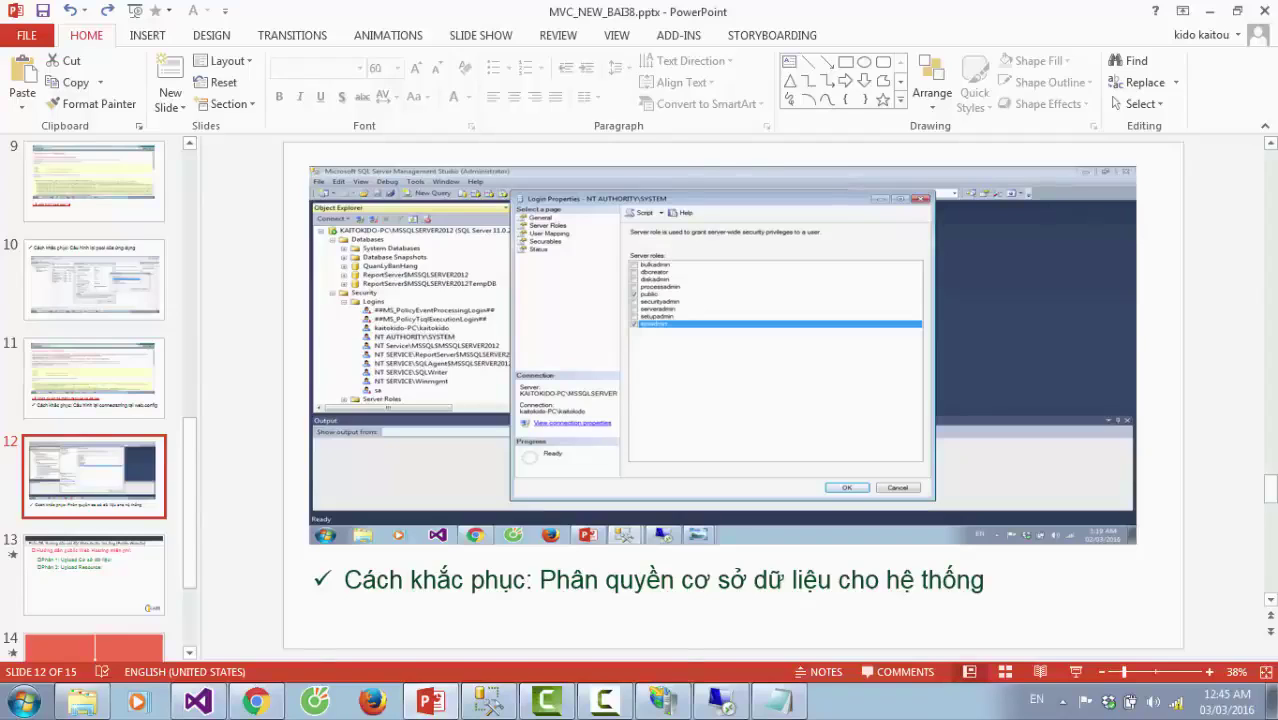
Expand Security > Logins in SSMS Object Explorer to list the server's logins.
{"action": "left_click", "coordinate": [488, 702]}
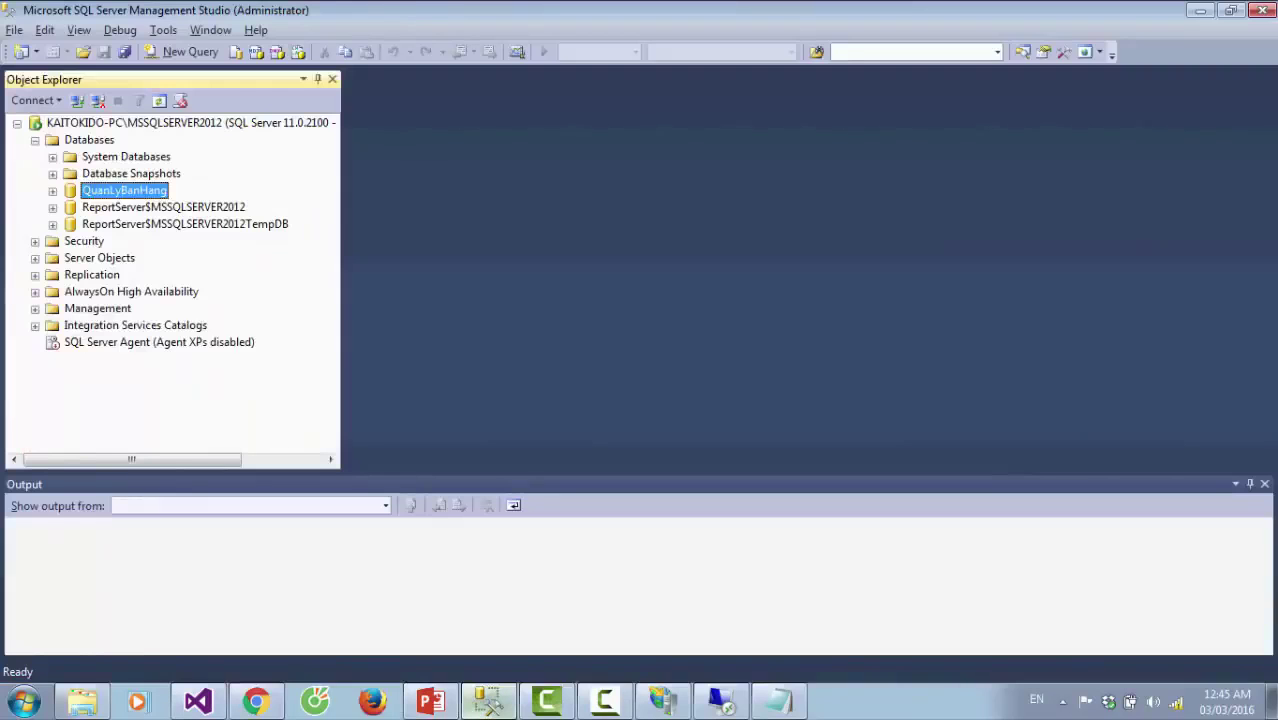
{"action": "double_click", "coordinate": [84, 241]}
{"action": "right_click", "coordinate": [125, 244]}
{"action": "left_click", "coordinate": [98, 258]}
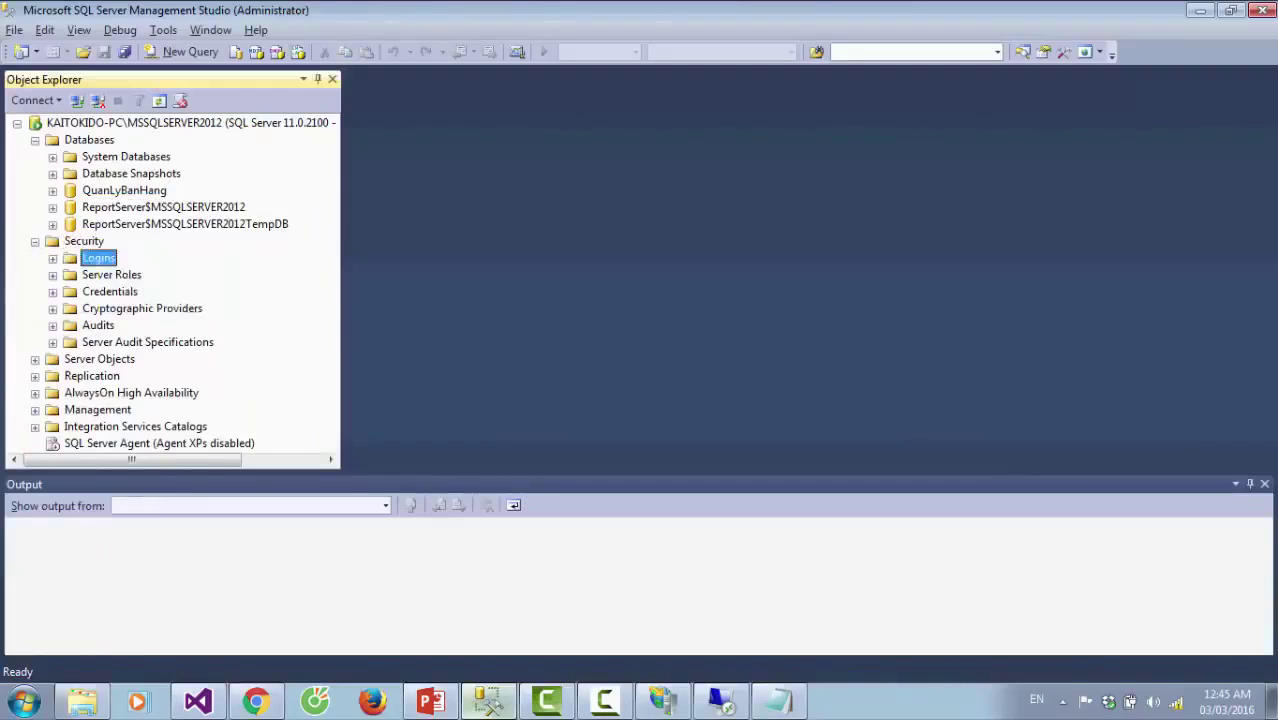
{"action": "key", "text": "Right"}
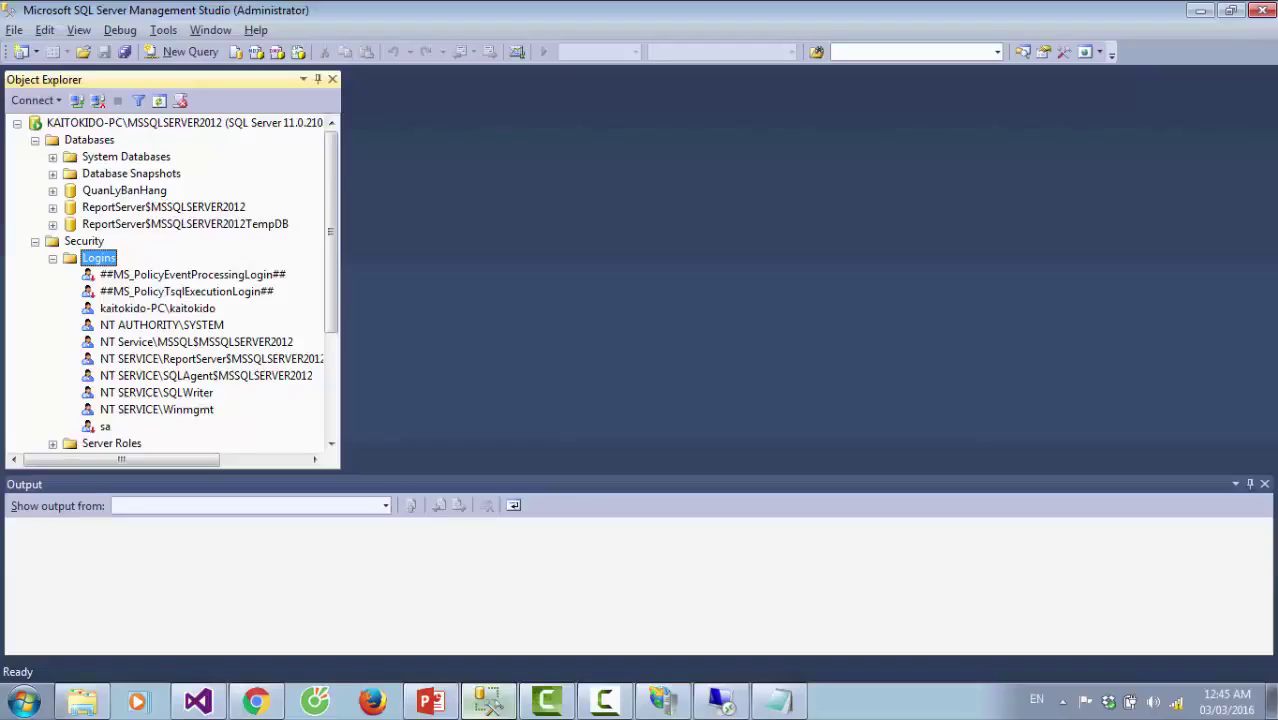
{"action": "key", "text": "Down"}
{"action": "key", "text": "Down"}
{"action": "key", "text": "Down"}
{"action": "key", "text": "shift+F10"}
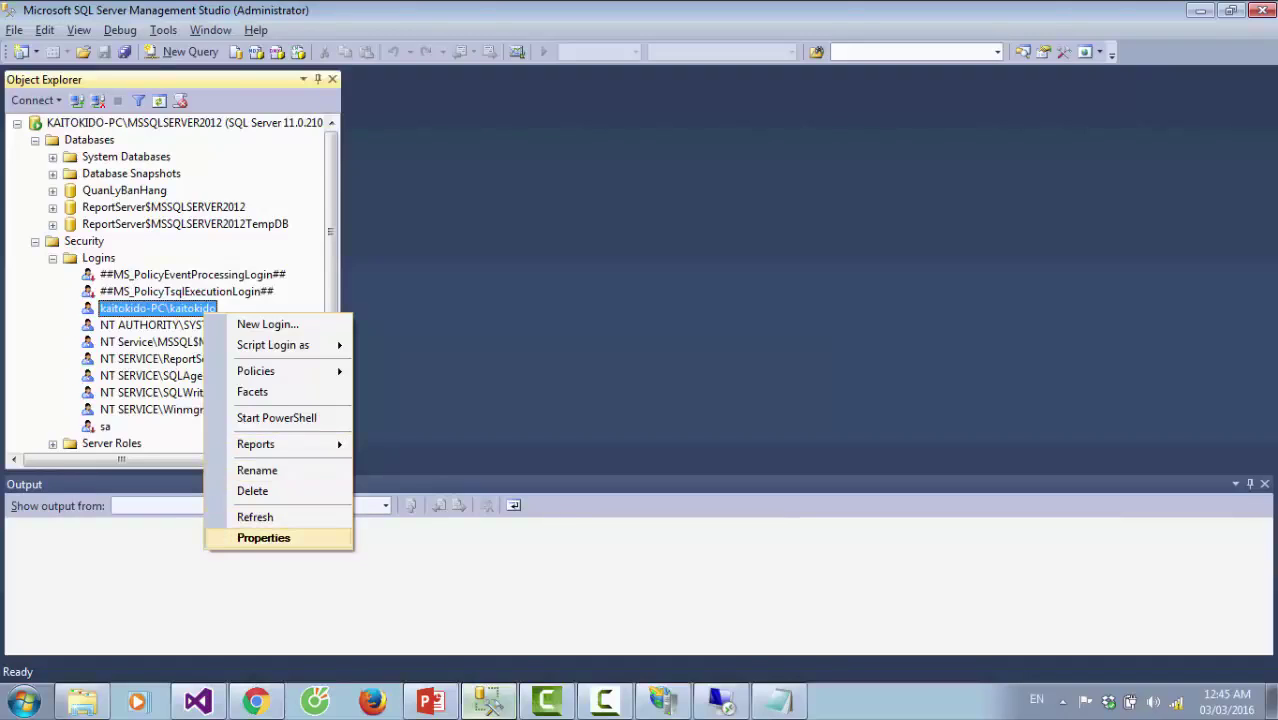
Recheck the browser's source error lines, then open Properties for the NT AUTHORITY\SYSTEM login.
{"action": "left_click", "coordinate": [256, 701]}
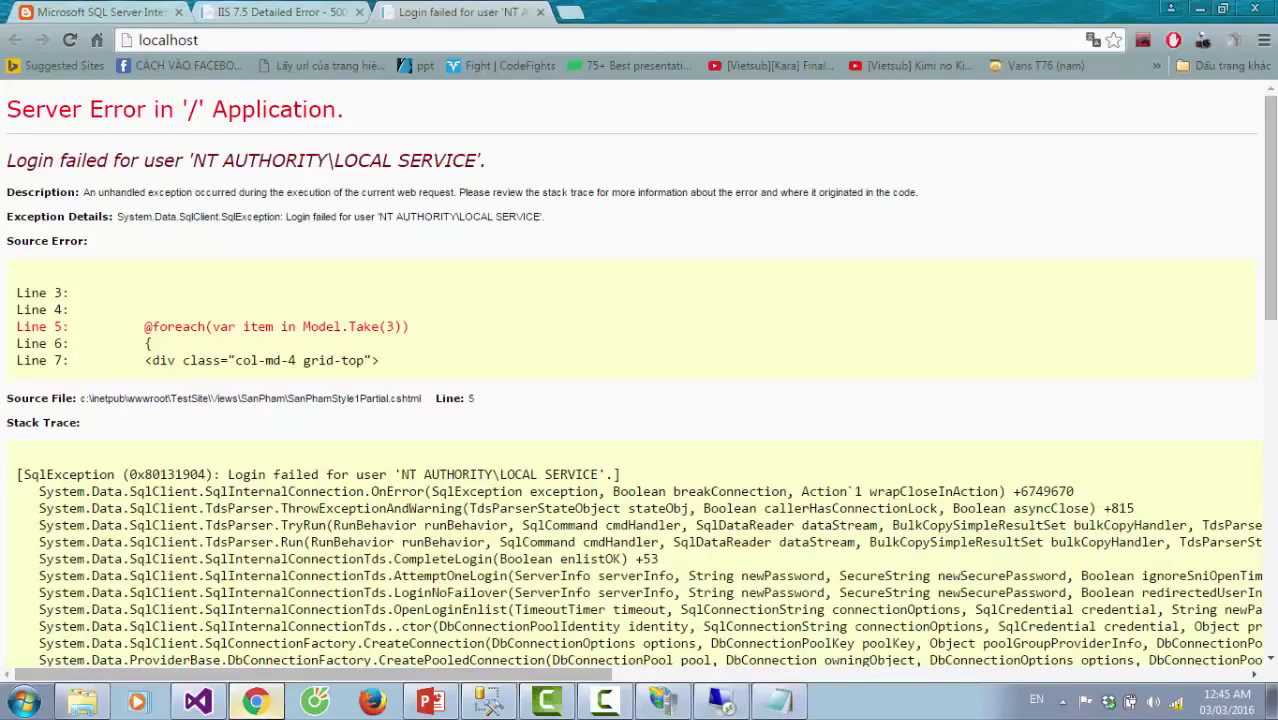
{"action": "left_click_drag", "start_coordinate": [90, 292], "coordinate": [379, 362]}
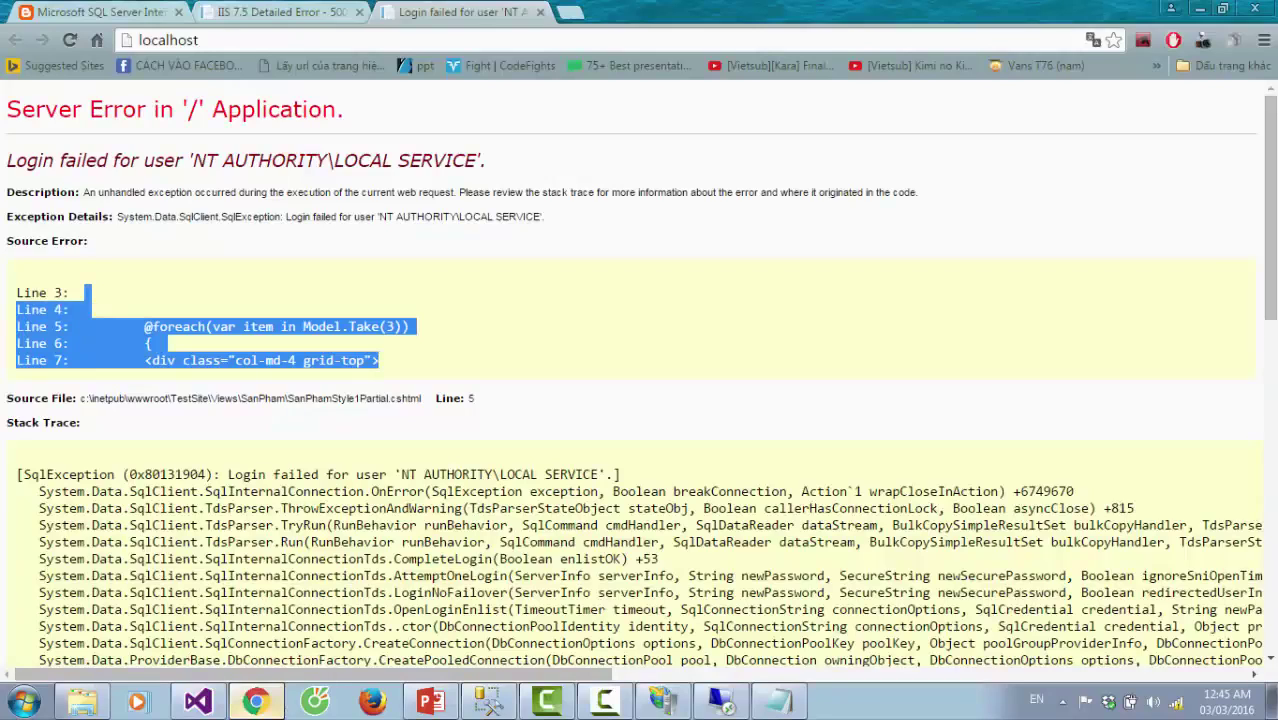
{"action": "left_click", "coordinate": [379, 362]}
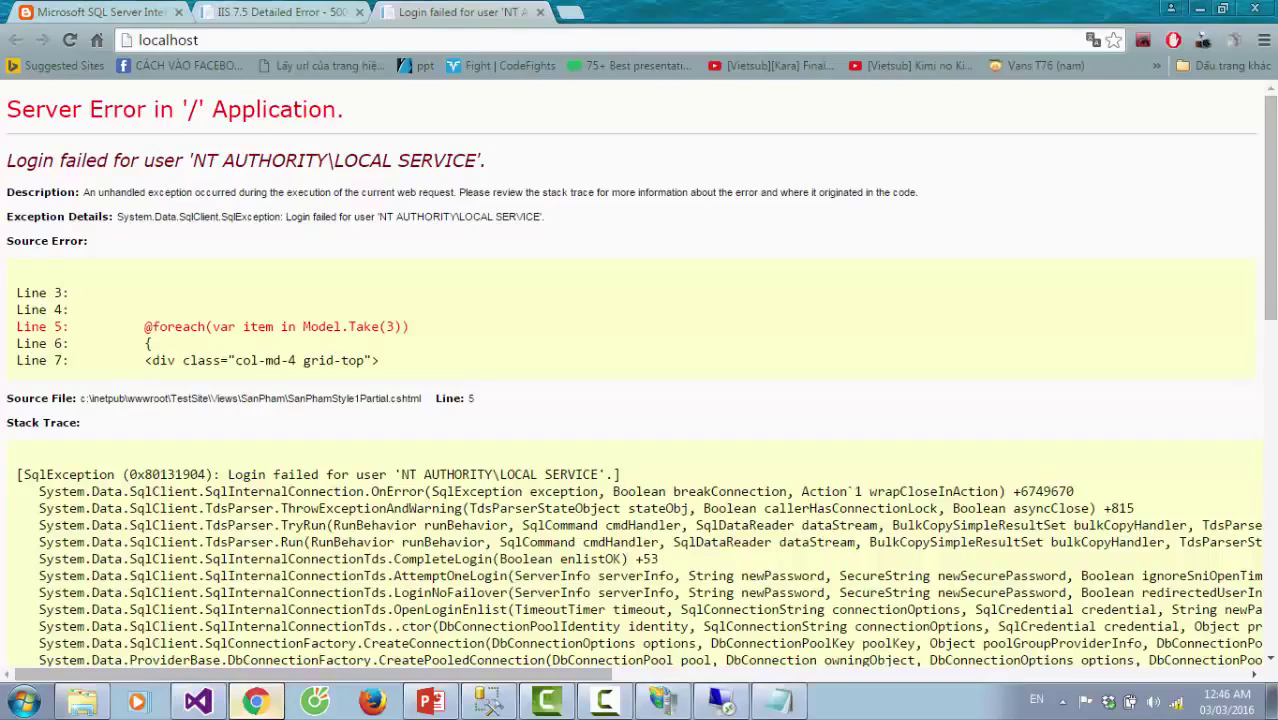
{"action": "key", "text": "alt+Tab"}
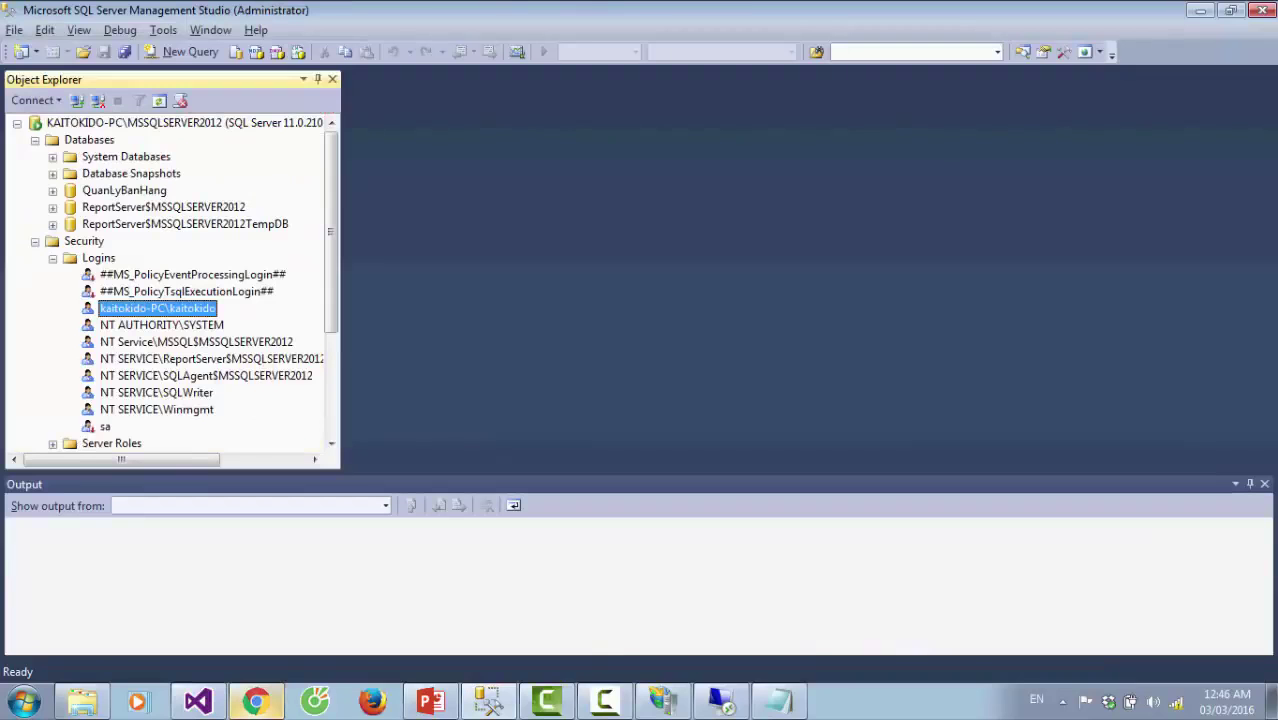
{"action": "left_click", "coordinate": [162, 325]}
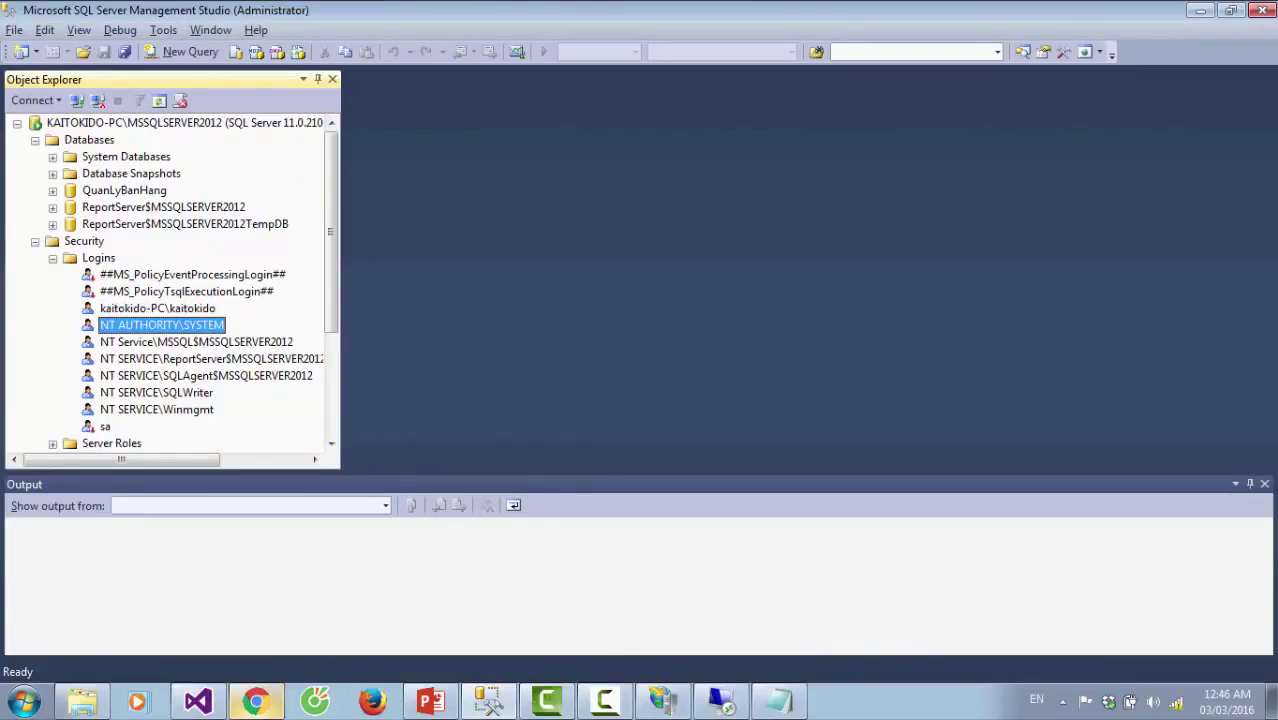
{"action": "right_click", "coordinate": [200, 326]}
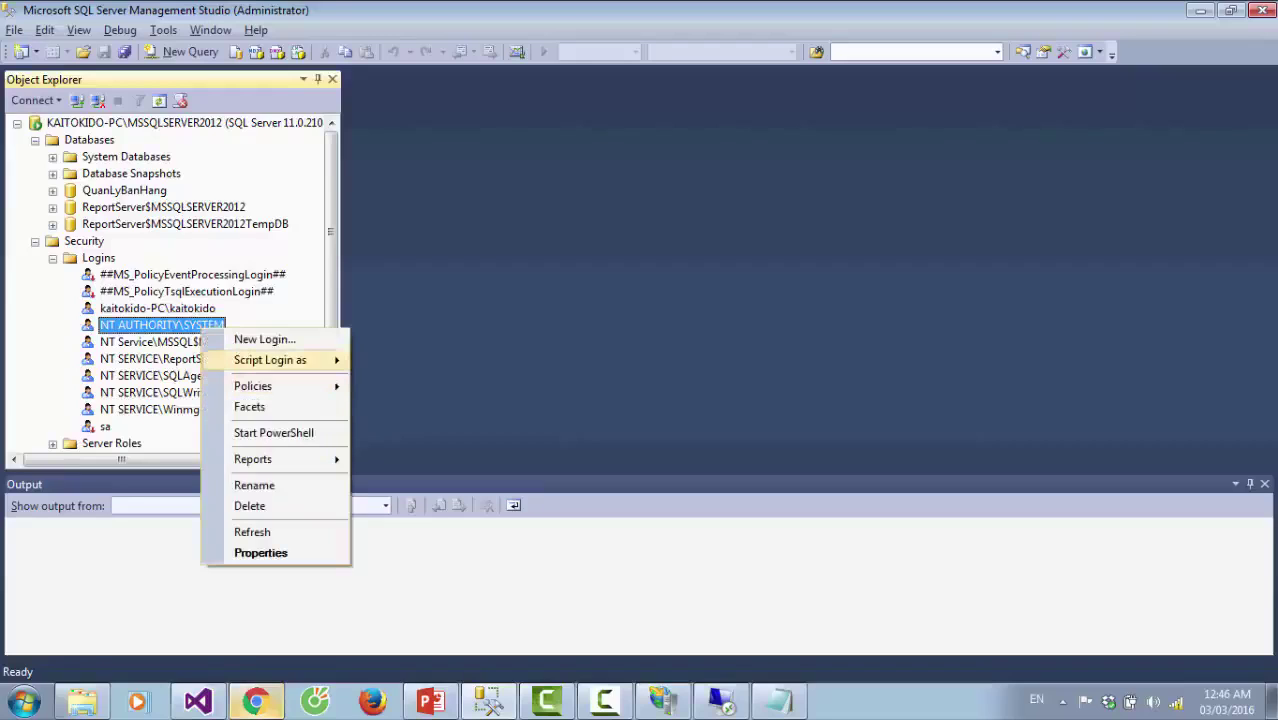
{"action": "left_click", "coordinate": [260, 553]}
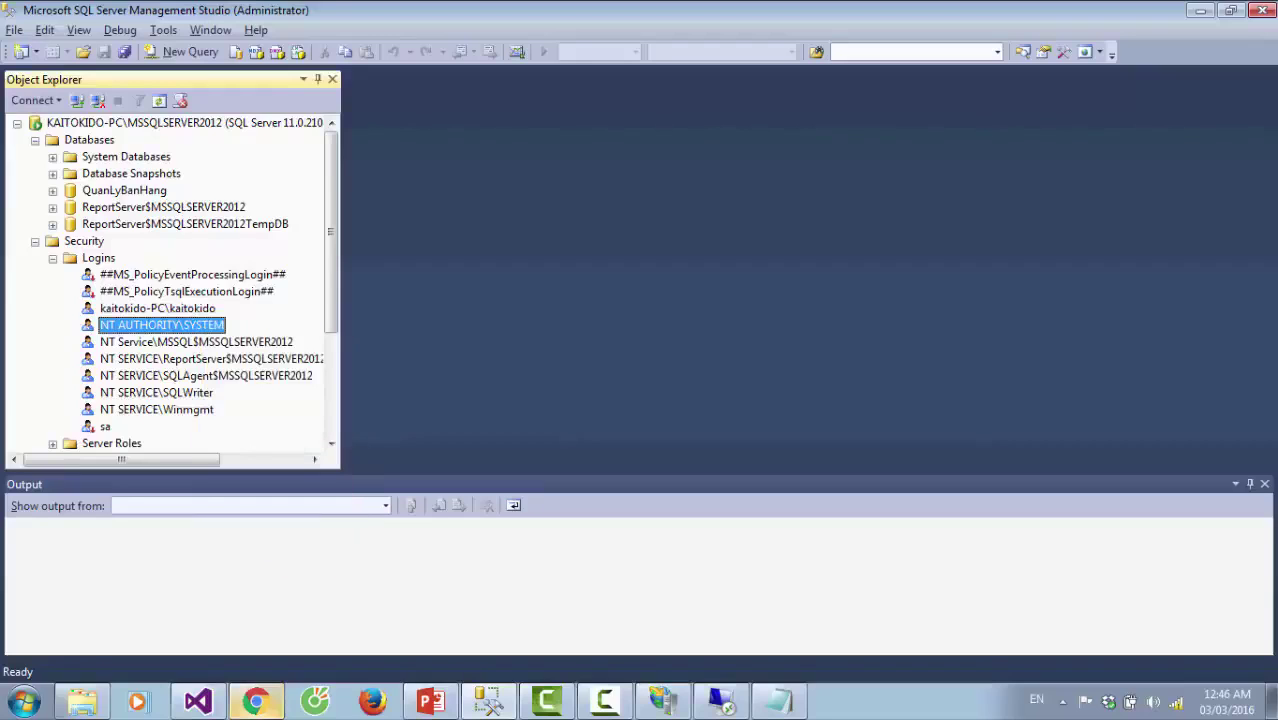
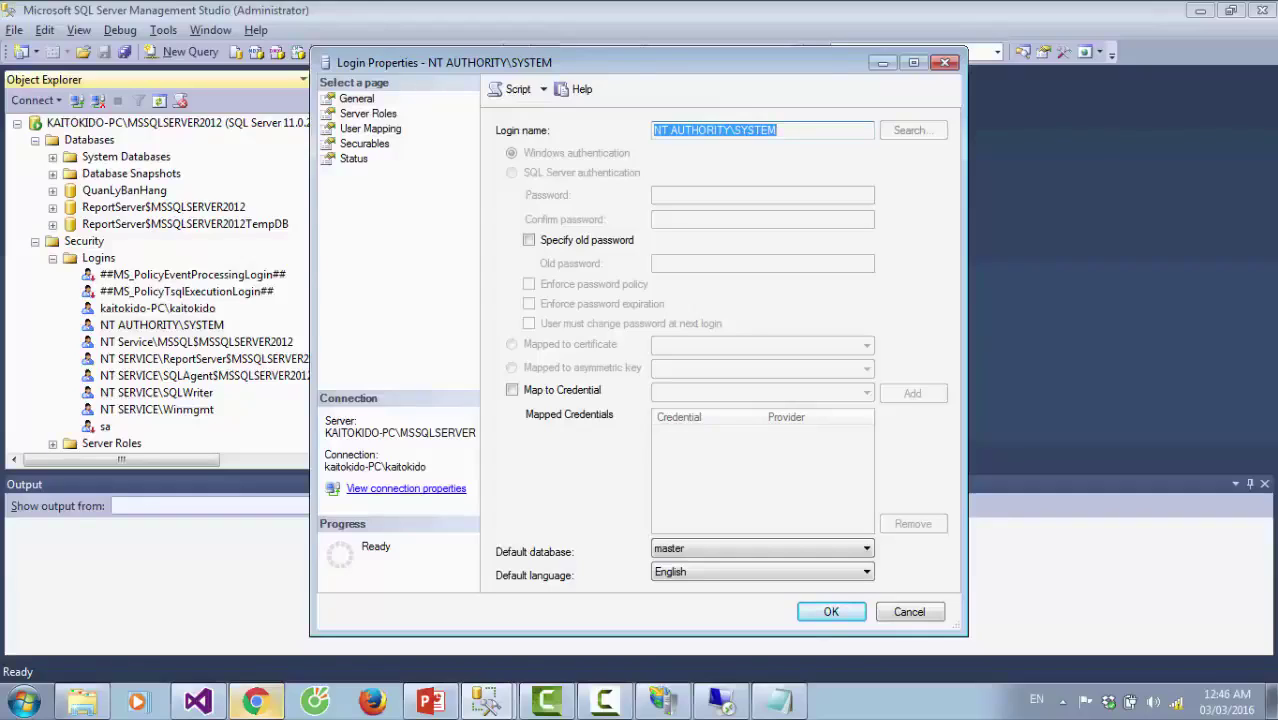
Grant the NT AUTHORITY\SYSTEM login the sysadmin server role and save.
{"action": "left_click", "coordinate": [368, 113]}
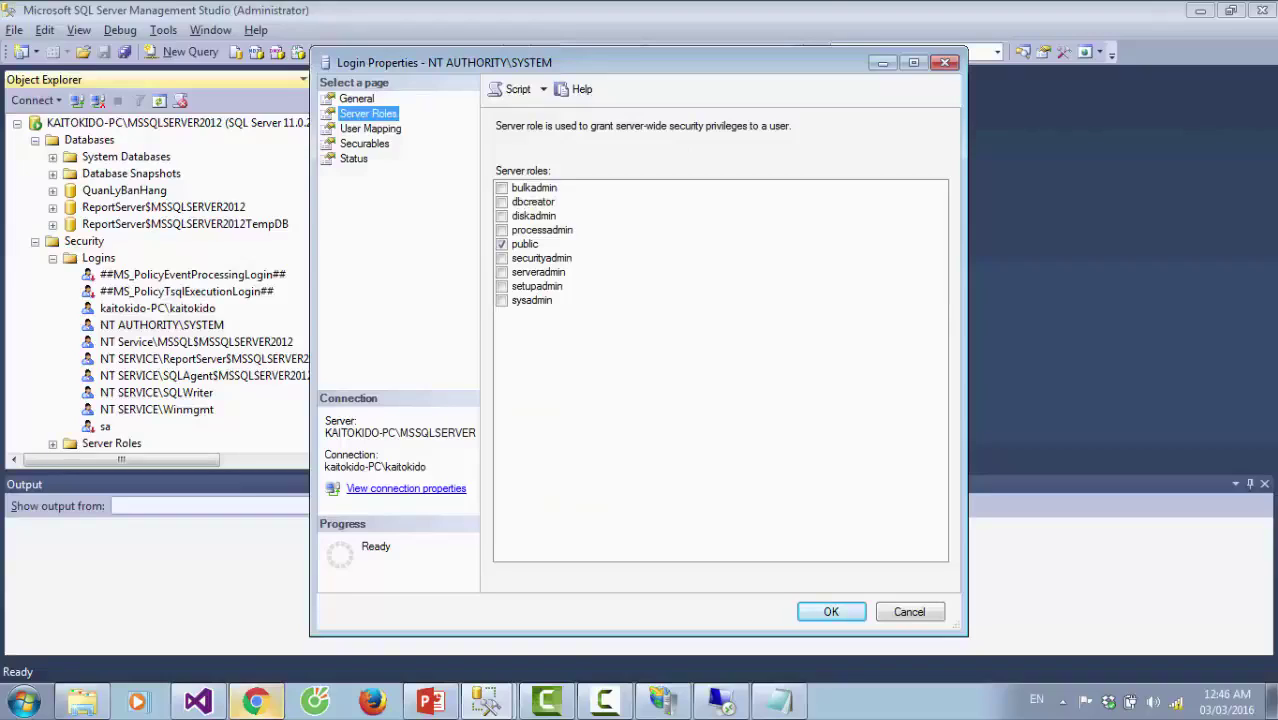
{"action": "left_click", "coordinate": [501, 300]}
{"action": "left_click", "coordinate": [831, 611]}
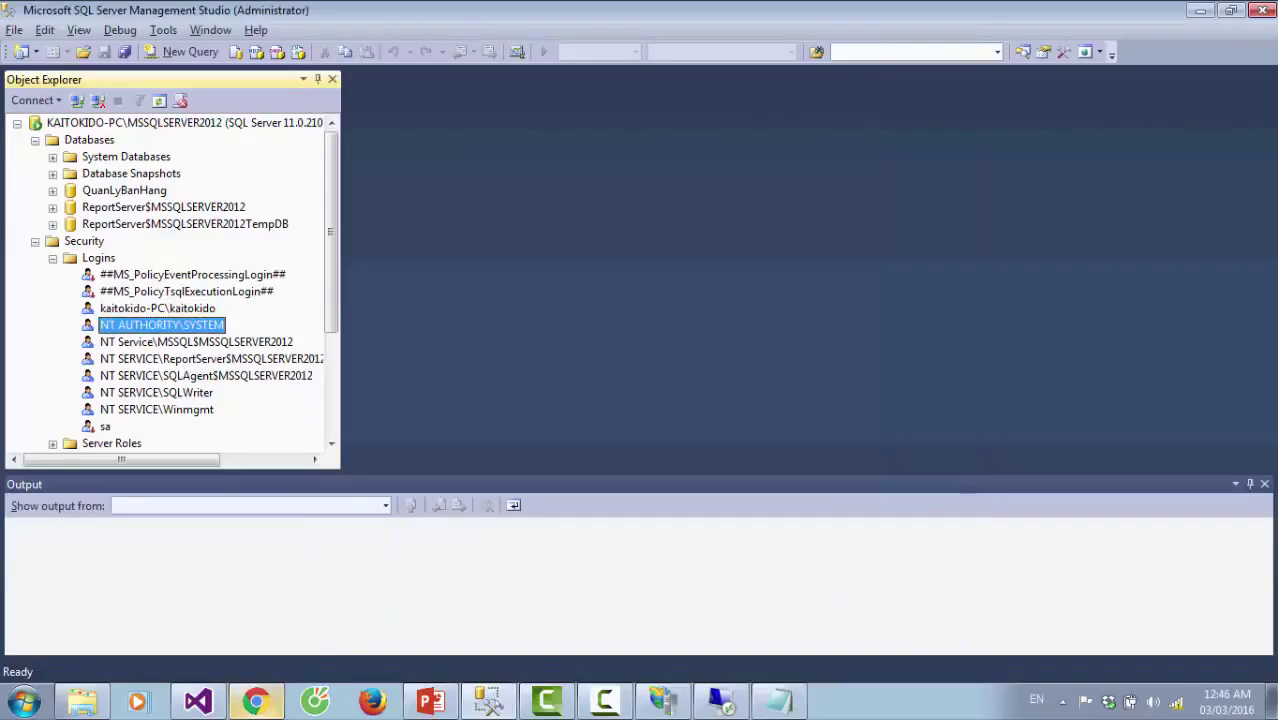
Browse TestSite on port 80 and read the localhost login-failed error.
{"action": "key", "text": "alt+Tab"}
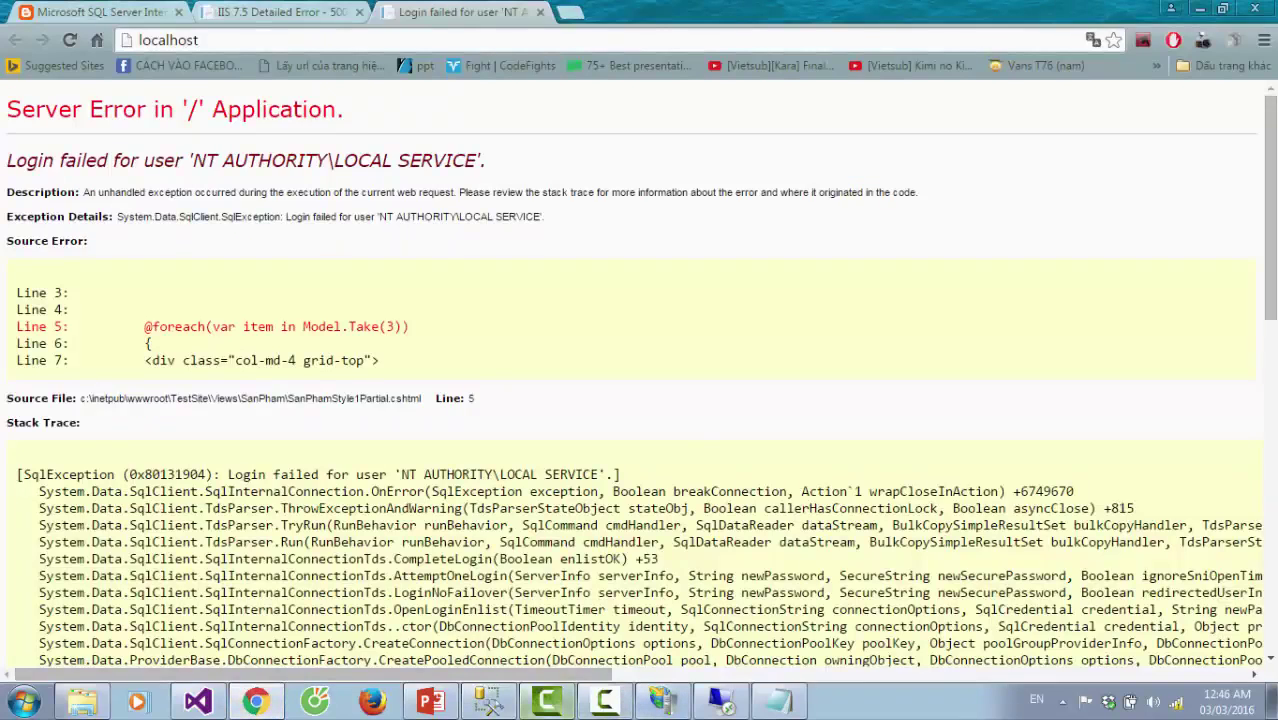
{"action": "key", "text": "alt+Tab"}
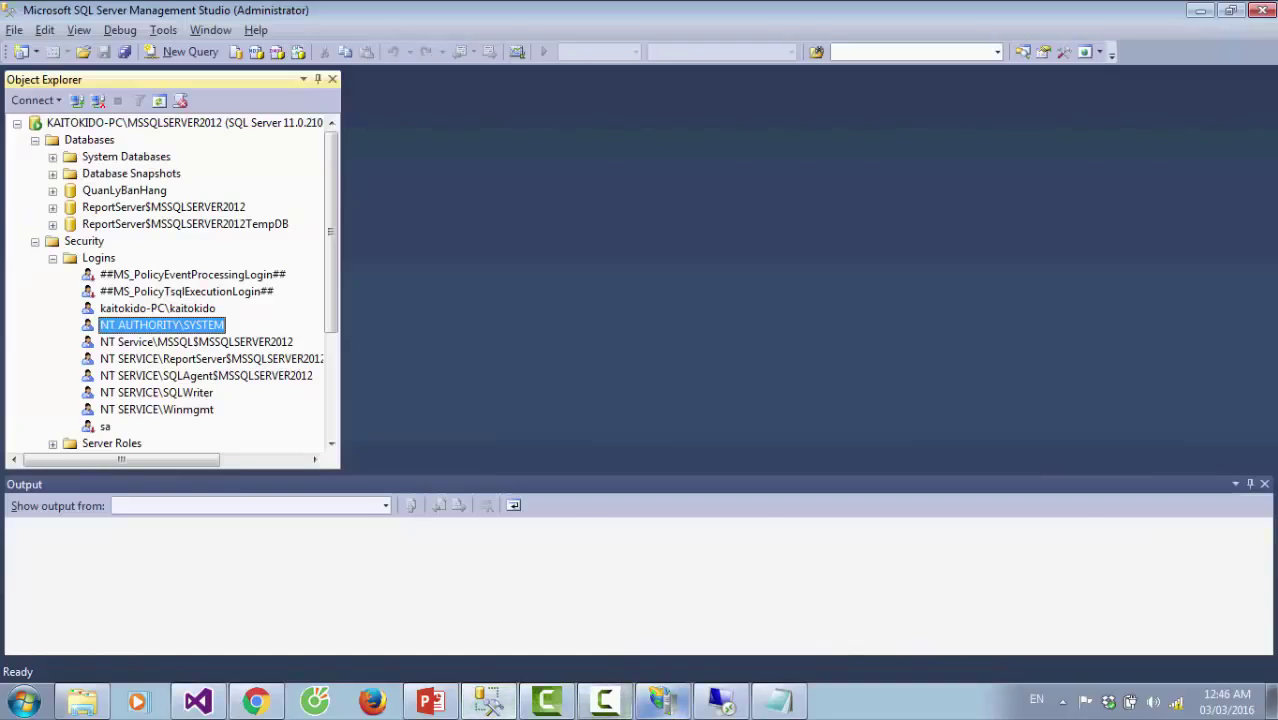
{"action": "key", "text": "alt+Tab"}
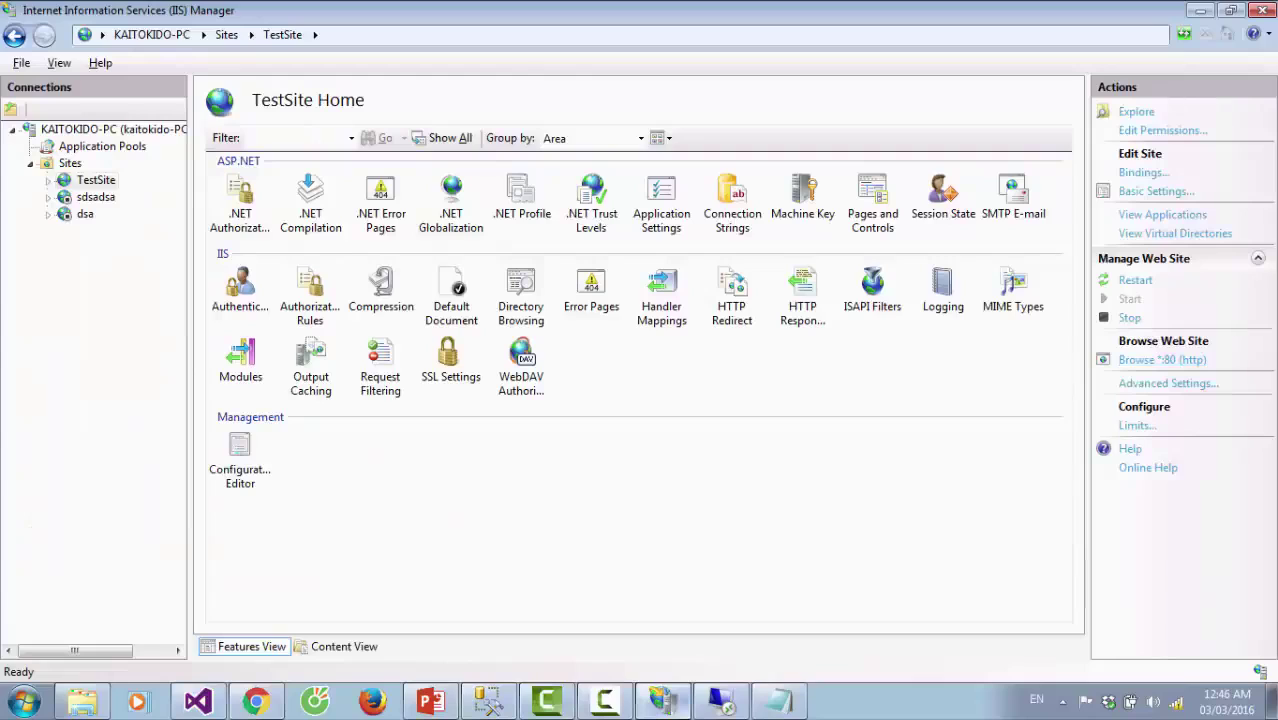
{"action": "left_click", "coordinate": [1162, 360]}
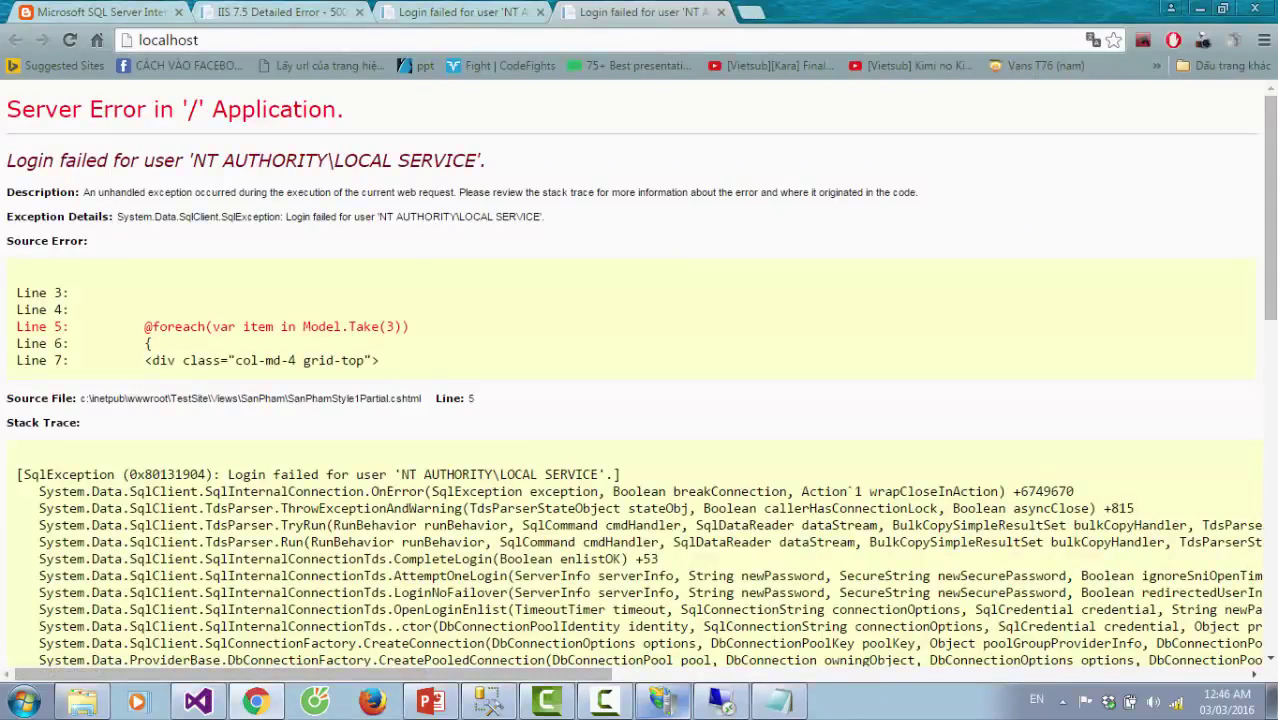
{"action": "key", "text": "ctrl+l"}
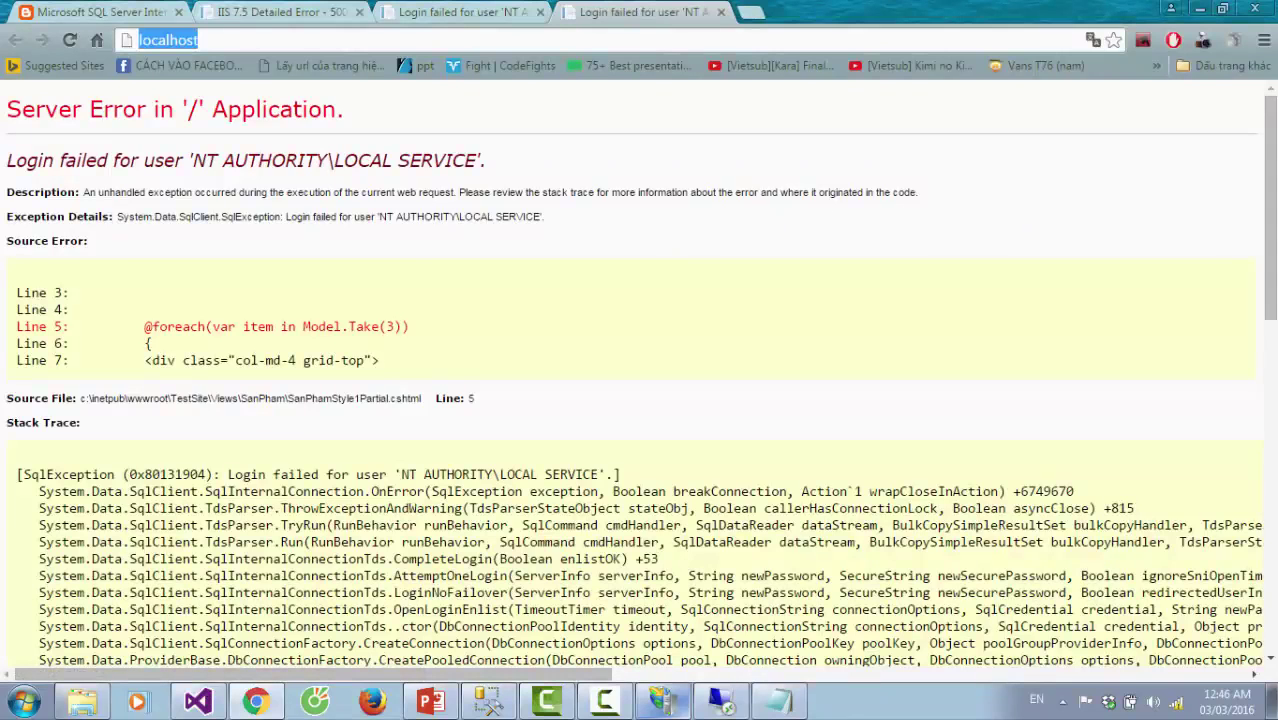
{"action": "left_click_drag", "start_coordinate": [206, 160], "coordinate": [486, 160]}
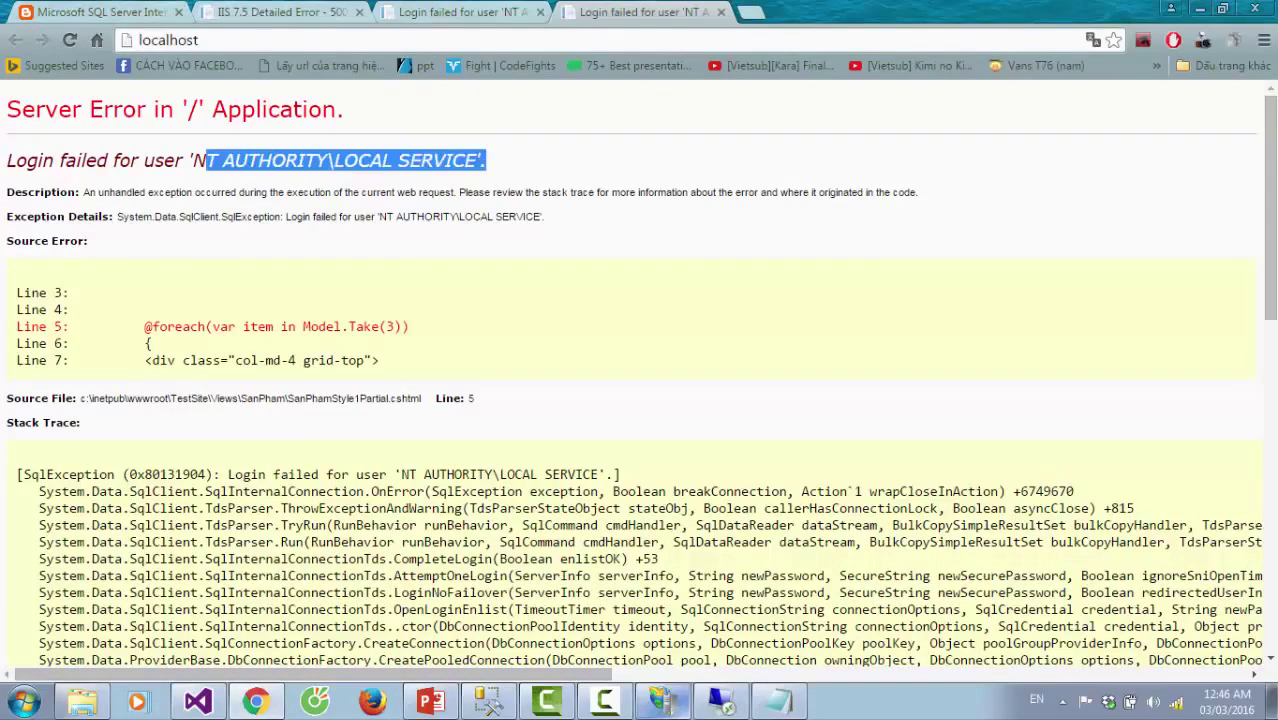
{"action": "left_click", "coordinate": [340, 160]}
Reopen the NT AUTHORITY\SYSTEM login's properties in Management Studio.
{"action": "key", "text": "alt+Tab"}
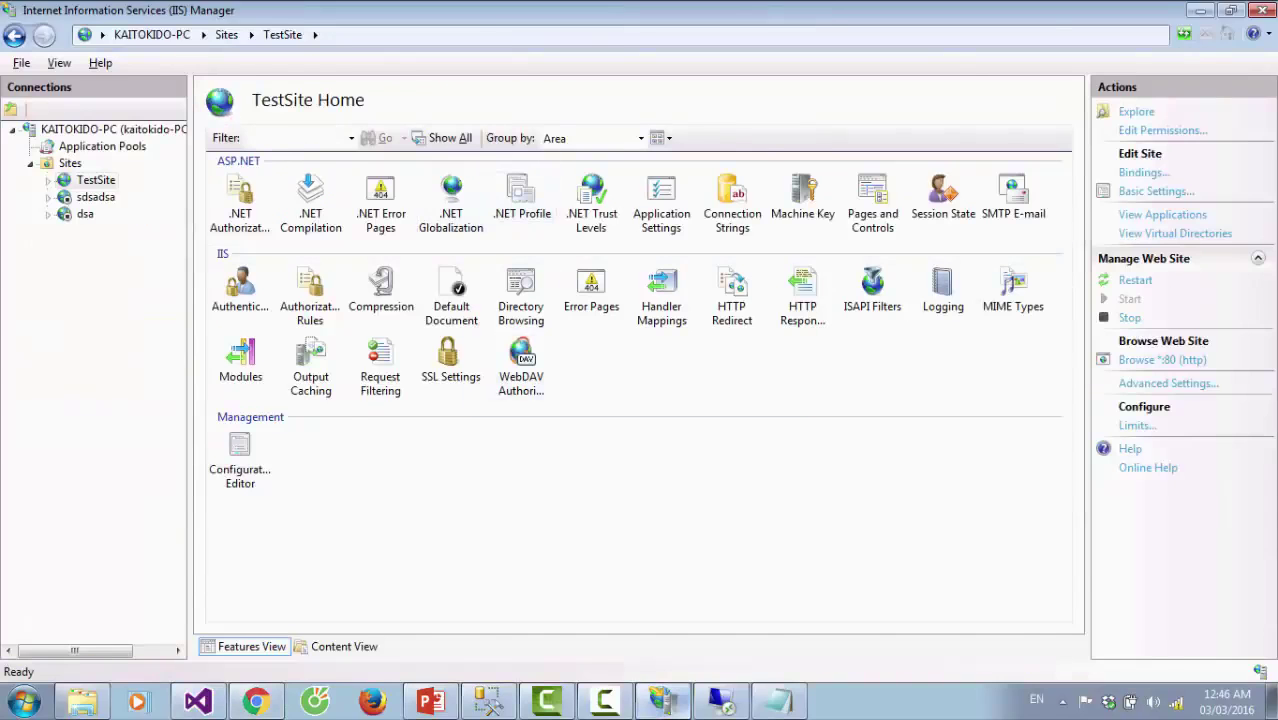
{"action": "key", "text": "alt+Tab"}
{"action": "key", "text": "alt+Tab"}
{"action": "key", "text": "shift+F10"}
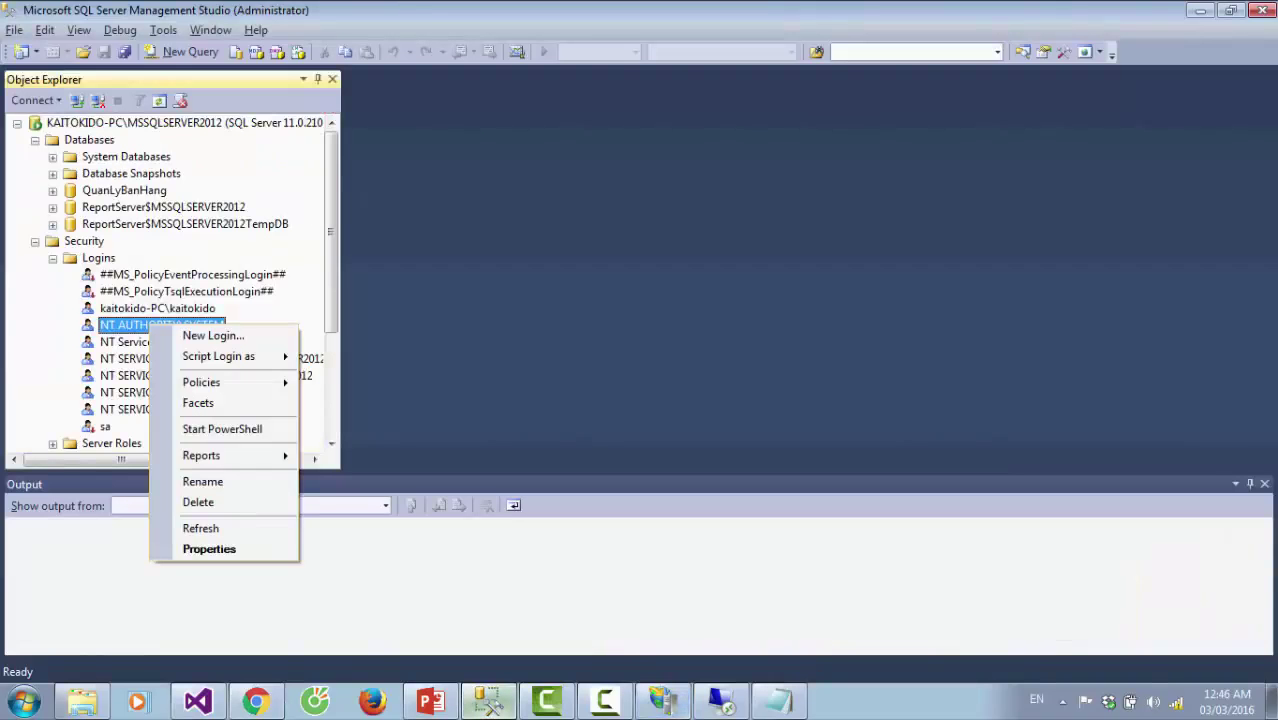
{"action": "key", "text": "Down"}
{"action": "key", "text": "Down"}
{"action": "key", "text": "Down"}
{"action": "key", "text": "Down"}
{"action": "key", "text": "Down"}
{"action": "key", "text": "Down"}
{"action": "key", "text": "Down"}
{"action": "key", "text": "Down"}
{"action": "key", "text": "Down"}
{"action": "key", "text": "Down"}
{"action": "key", "text": "Return"}
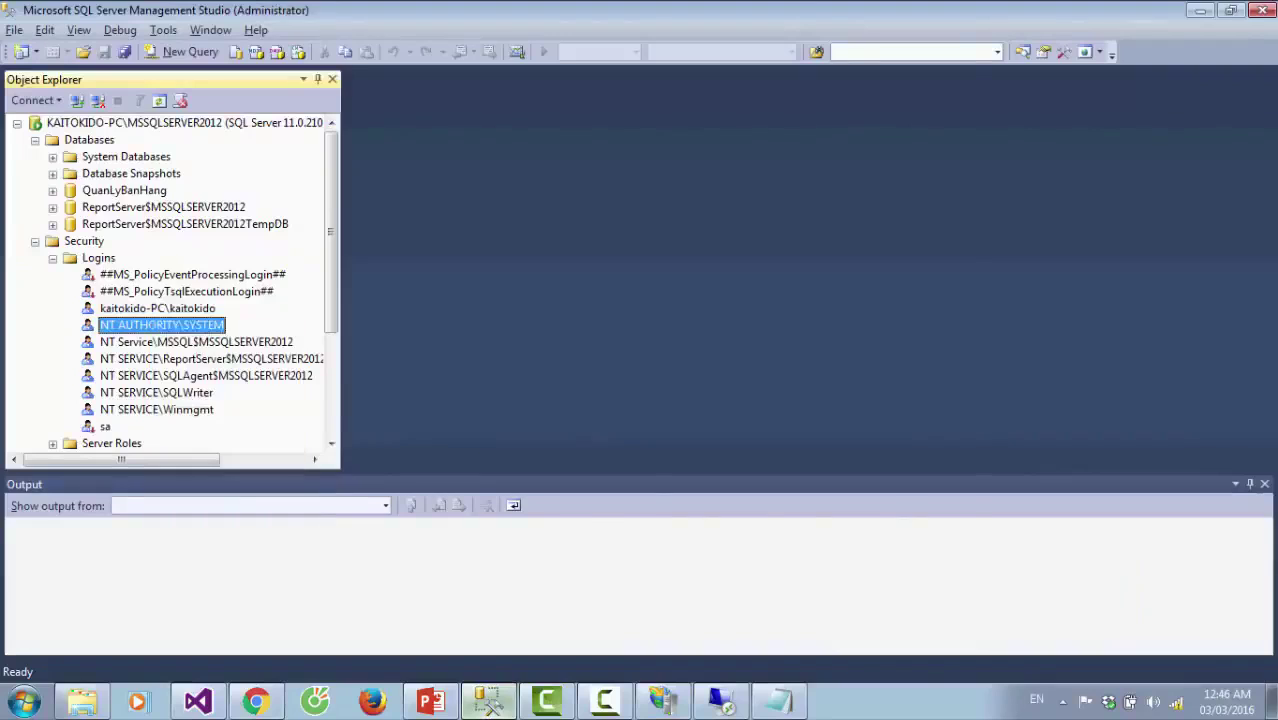
{"action": "left_click", "coordinate": [367, 113]}
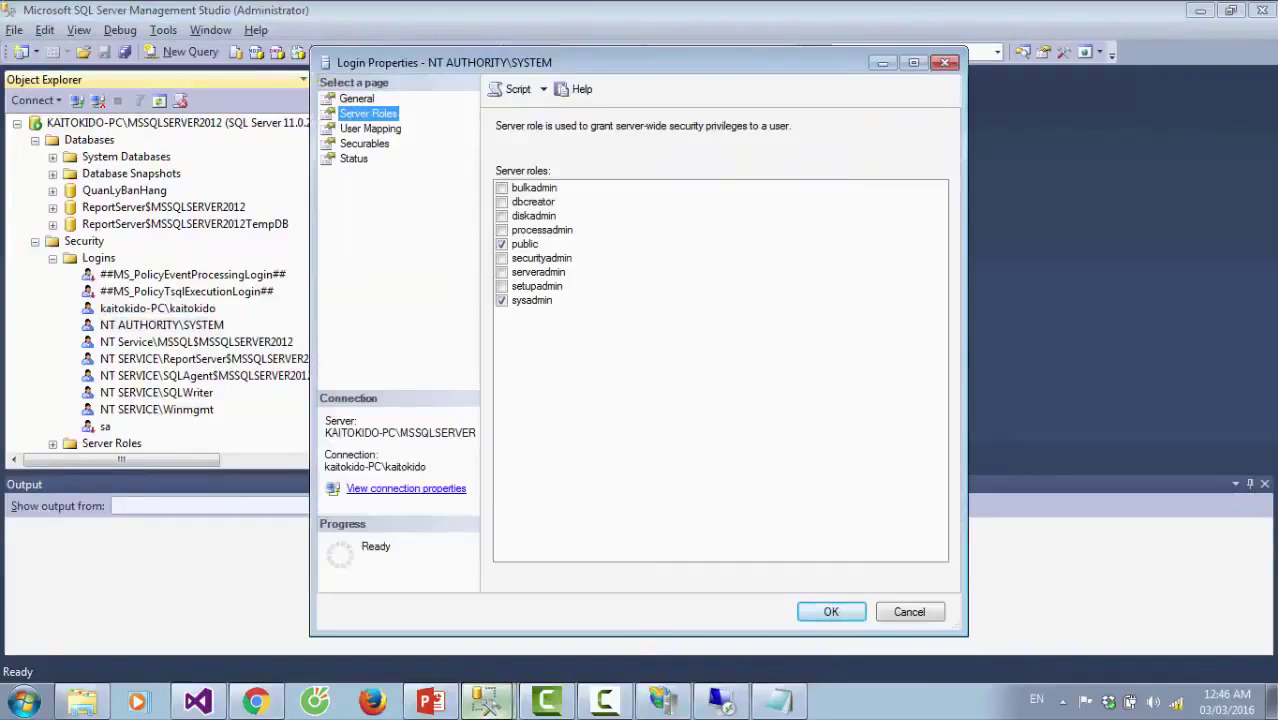
{"action": "left_click", "coordinate": [944, 62]}
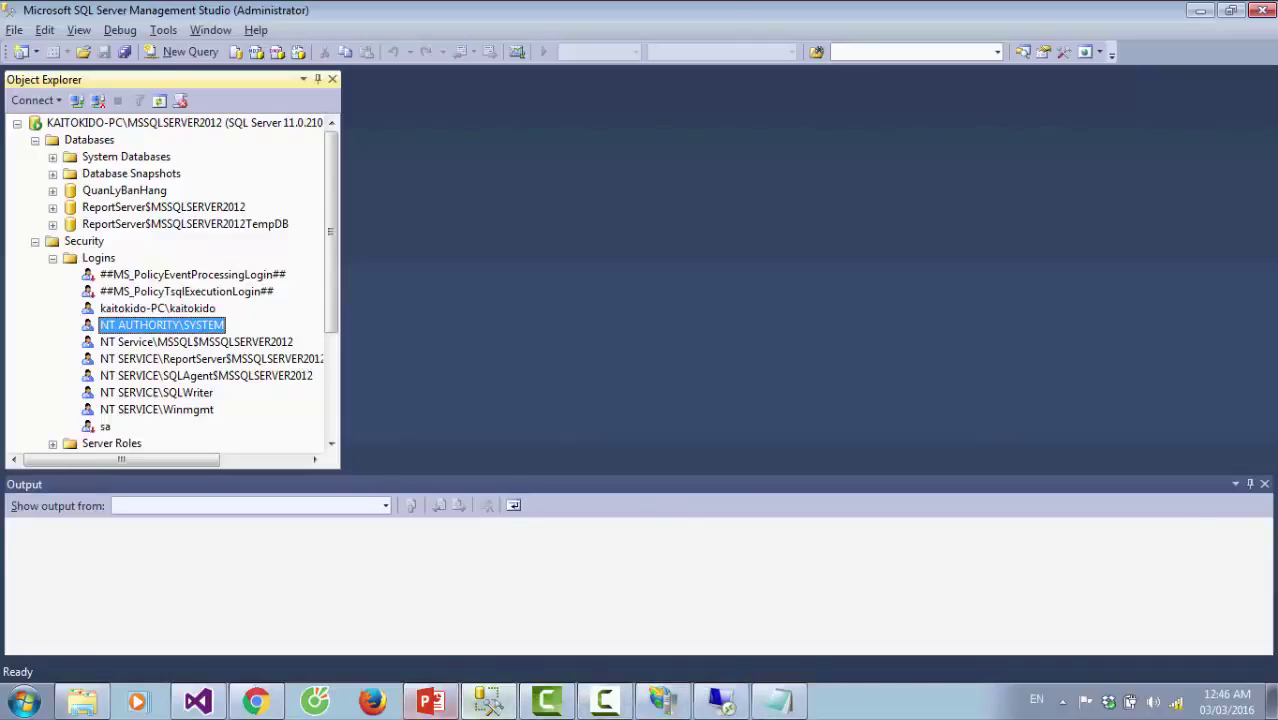
{"action": "left_click", "coordinate": [431, 701]}
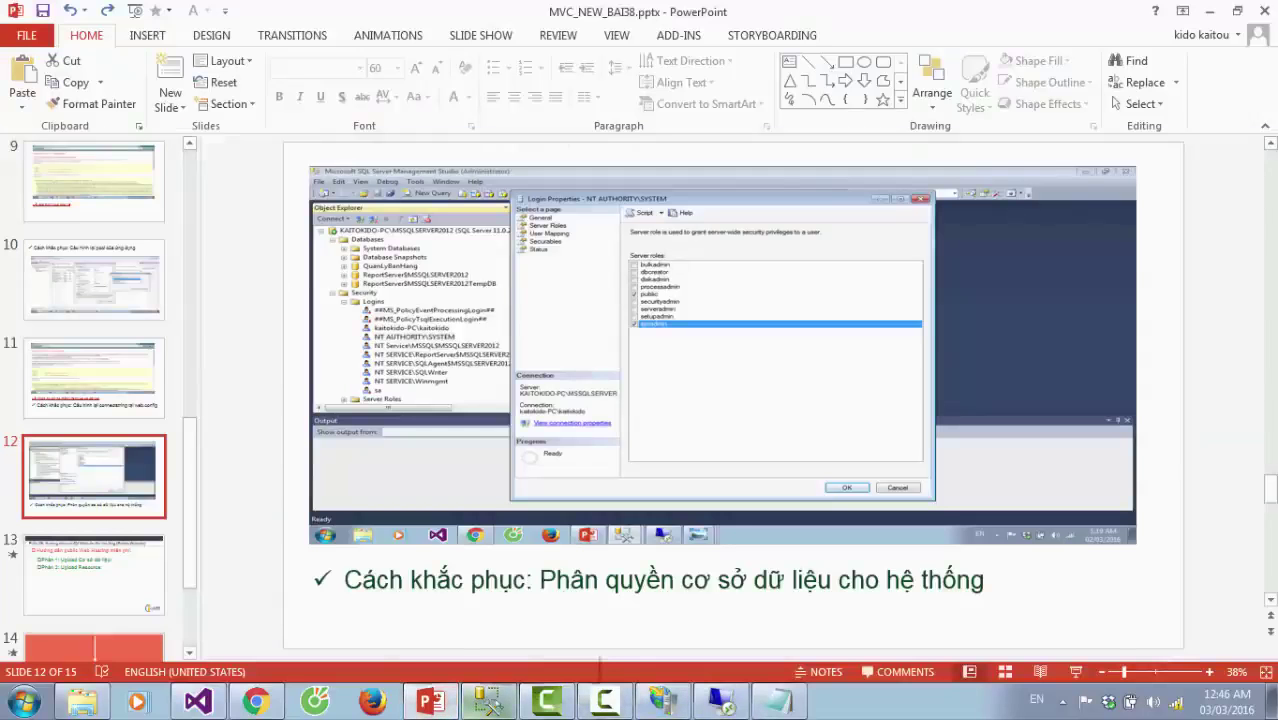
{"action": "key", "text": "alt"}
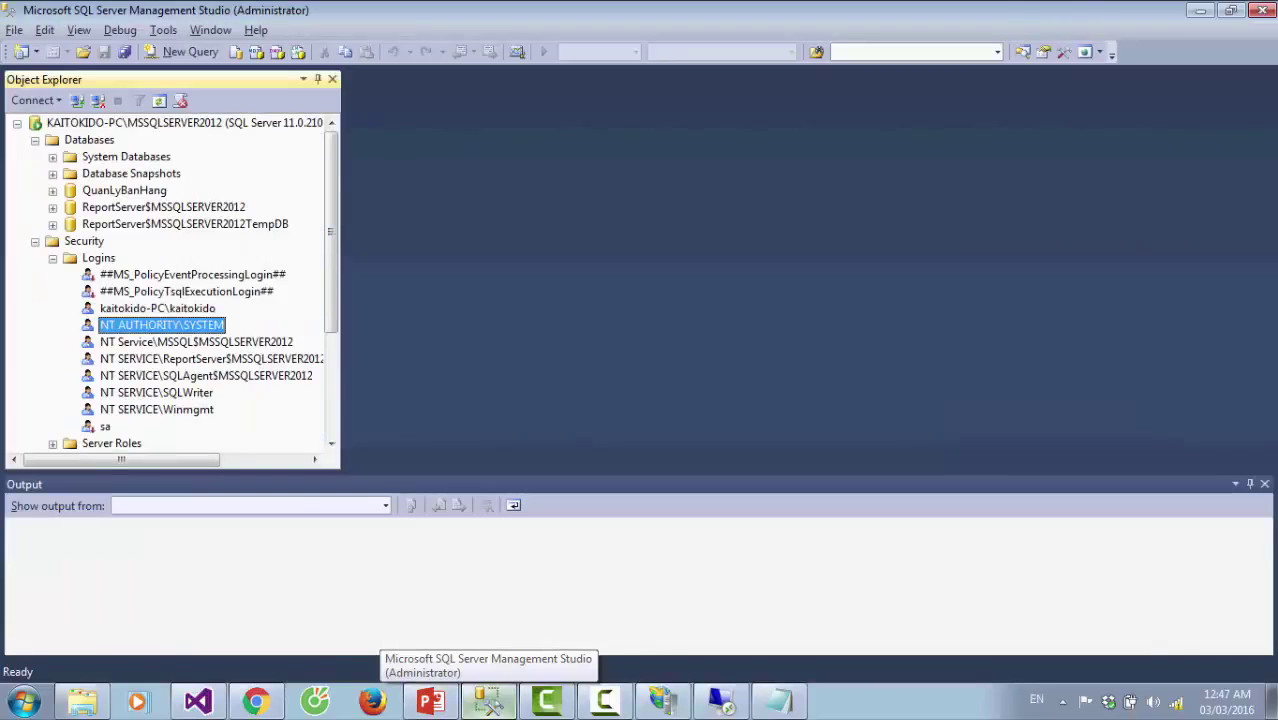
{"action": "scroll", "coordinate": [170, 285], "scroll_direction": "down", "scroll_amount": 2}
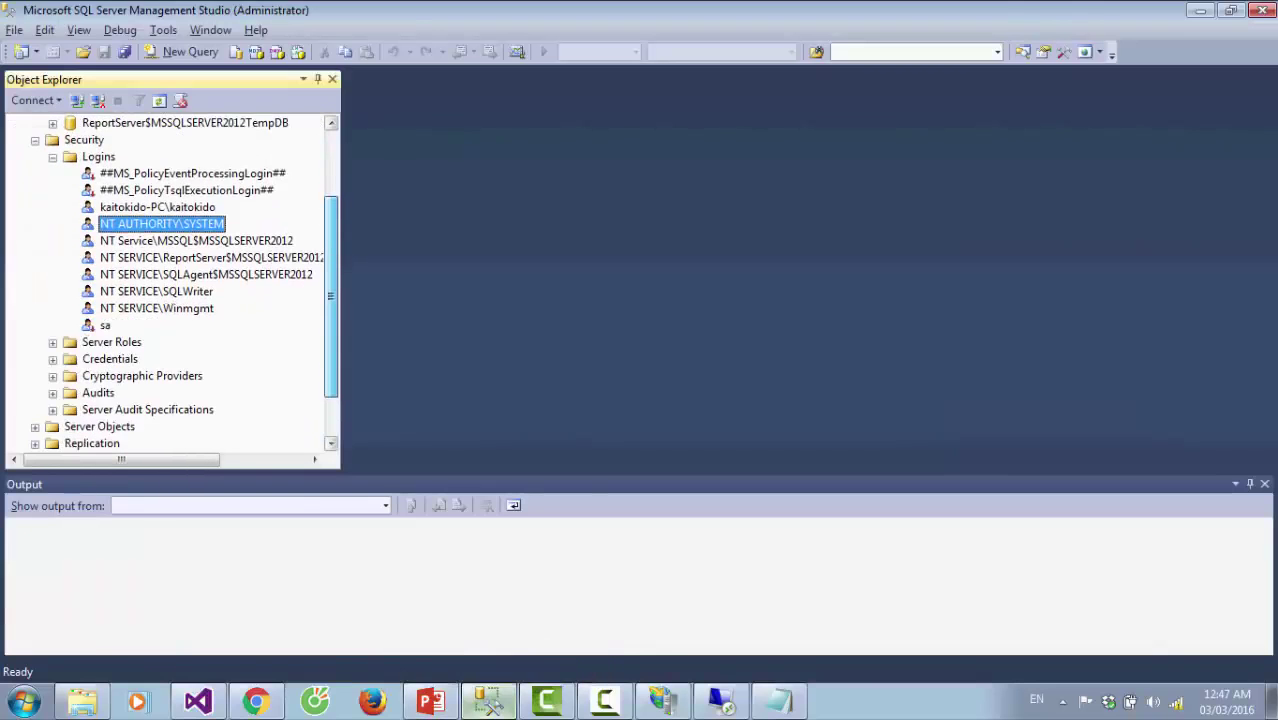
{"action": "scroll", "coordinate": [170, 285], "scroll_direction": "down", "scroll_amount": 1}
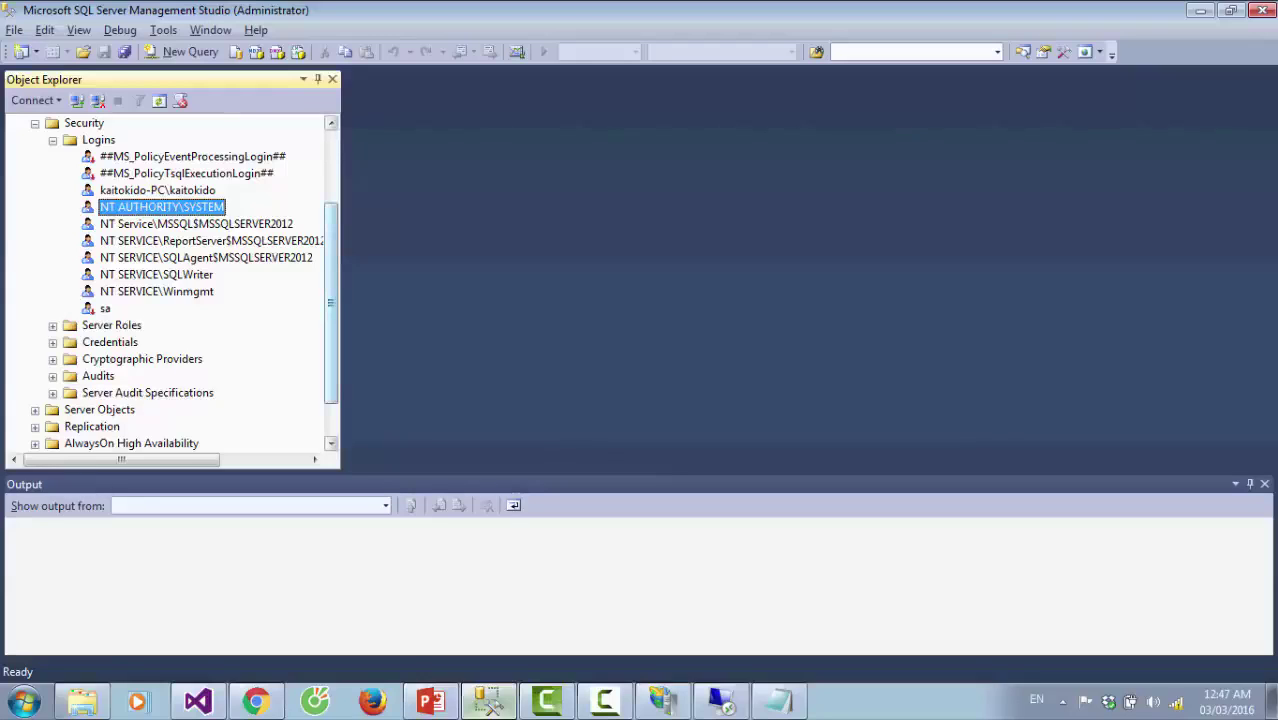
{"action": "scroll", "coordinate": [170, 285], "scroll_direction": "up", "scroll_amount": 1}
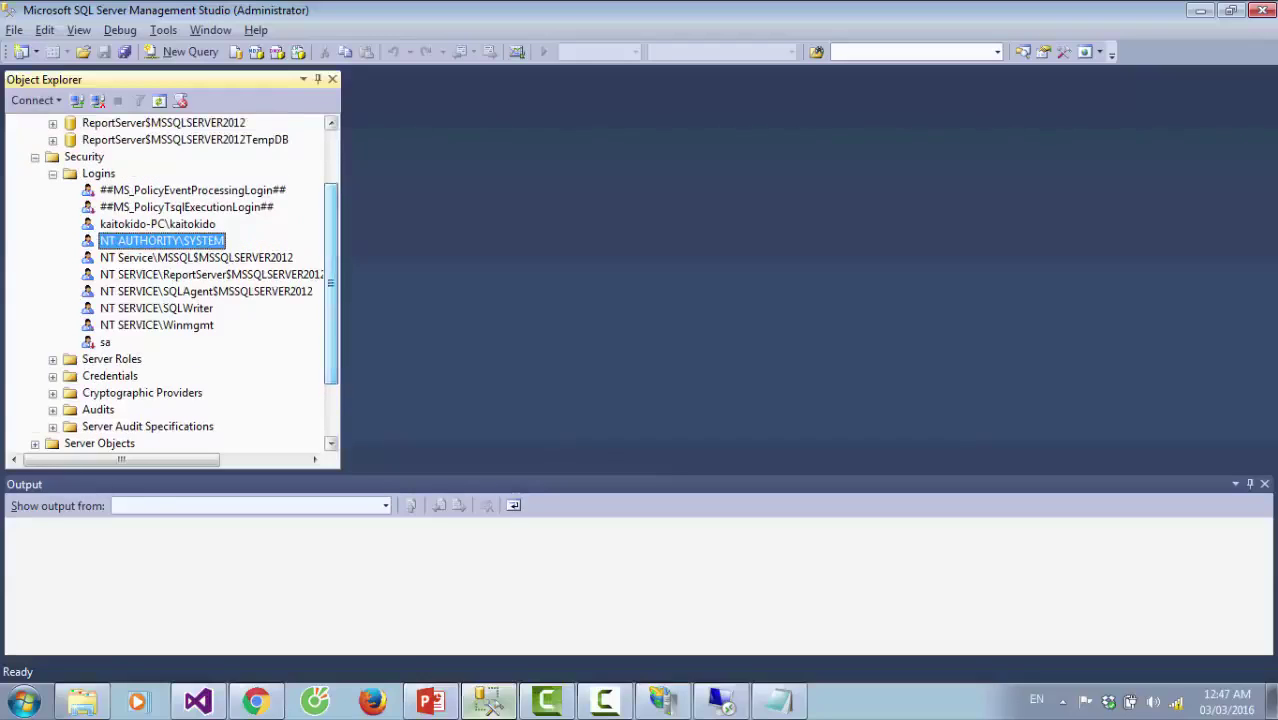
{"action": "scroll", "coordinate": [170, 285], "scroll_direction": "up", "scroll_amount": 2}
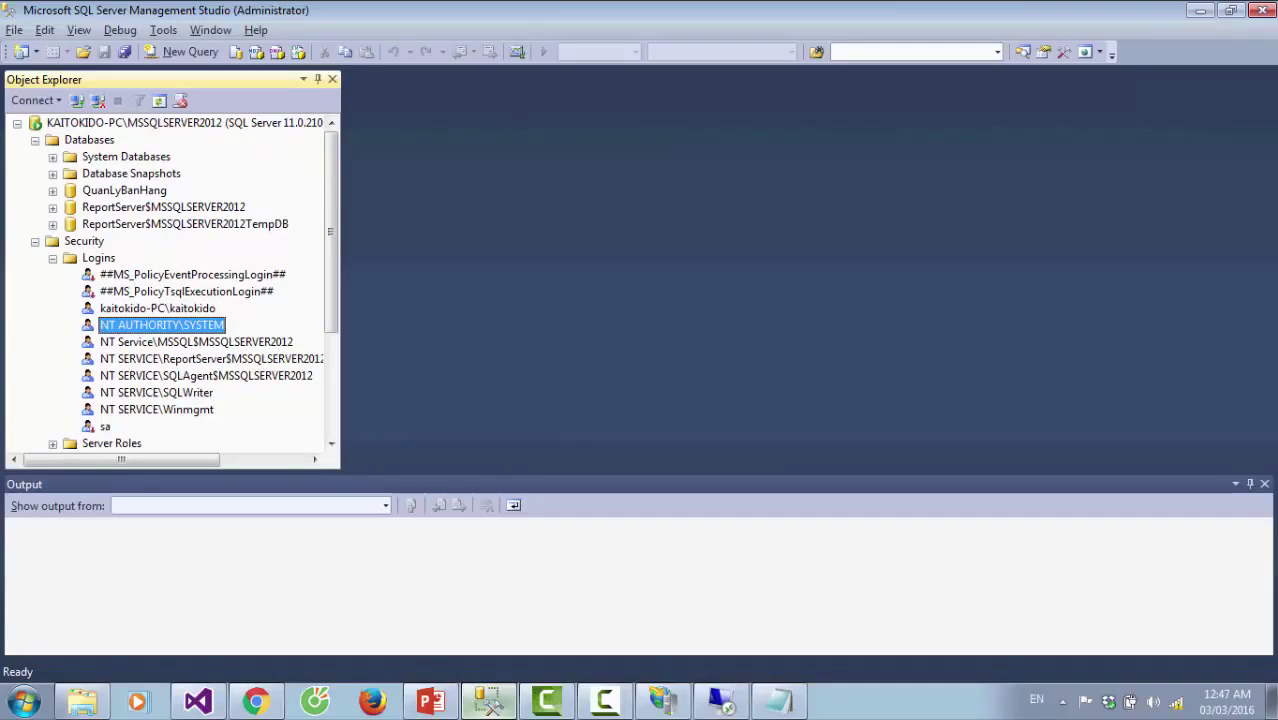
{"action": "left_click", "coordinate": [256, 701]}
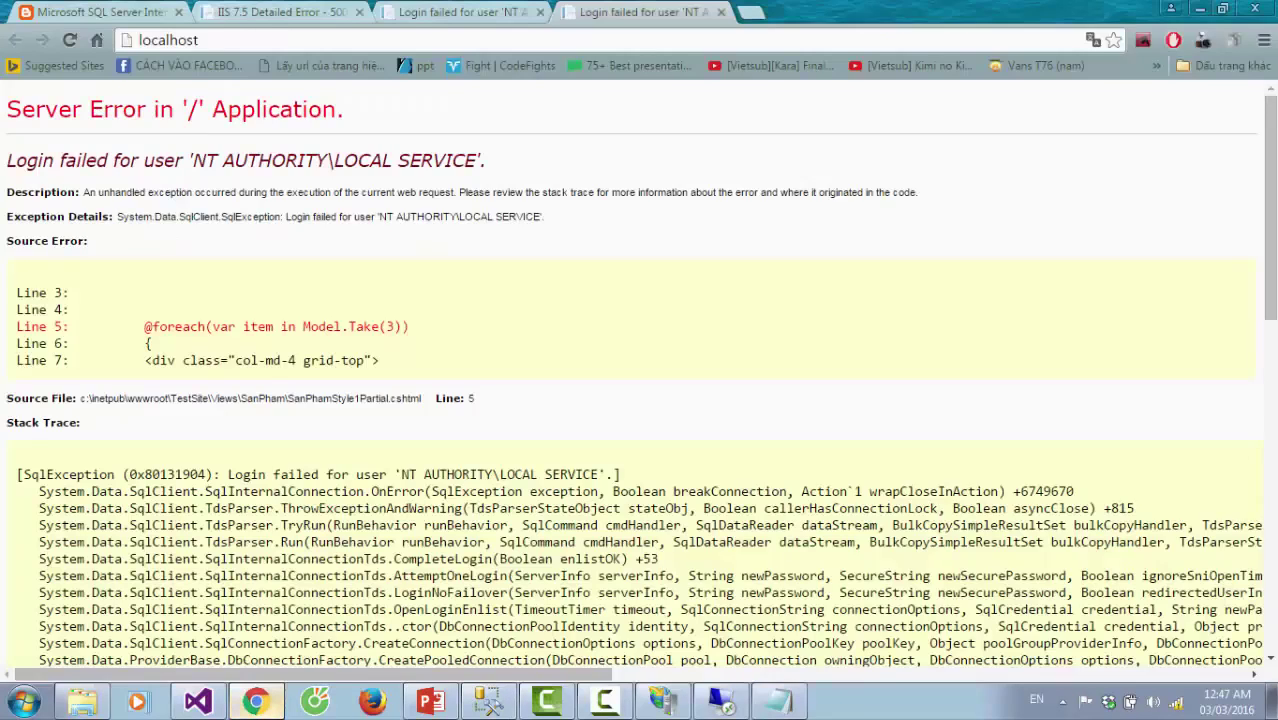
{"action": "left_click_drag", "start_coordinate": [192, 160], "coordinate": [485, 160]}
{"action": "key", "text": "alt+Tab"}
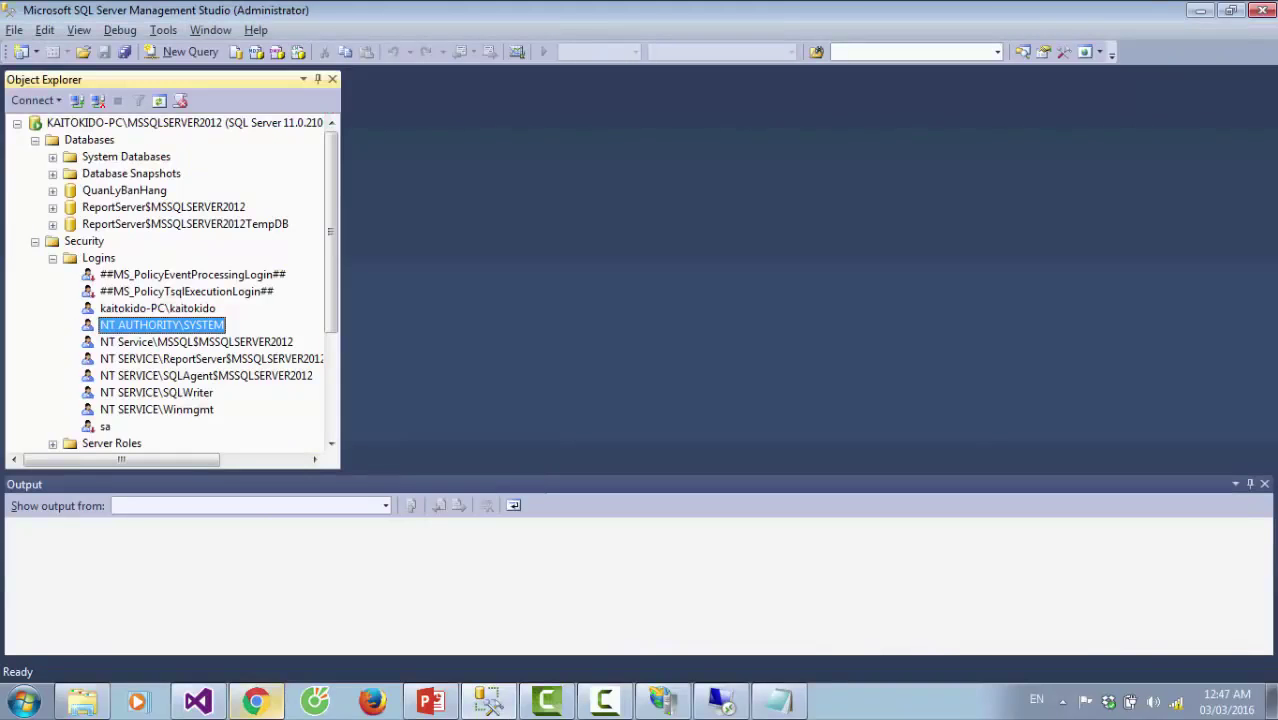
Check the NT Service\MSSQL$MSSQLSERVER2012 login's server roles, public and sysadmin, then close its properties.
{"action": "left_click", "coordinate": [210, 358]}
{"action": "left_click", "coordinate": [196, 341]}
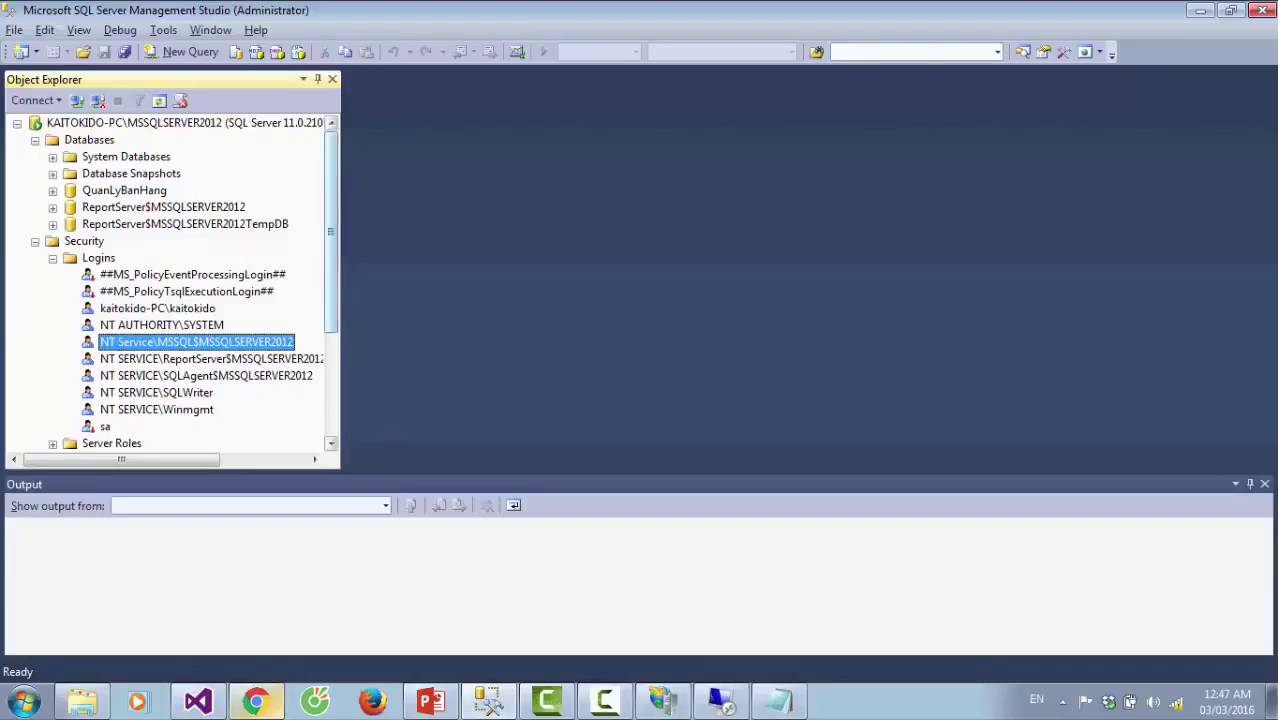
{"action": "right_click", "coordinate": [267, 342]}
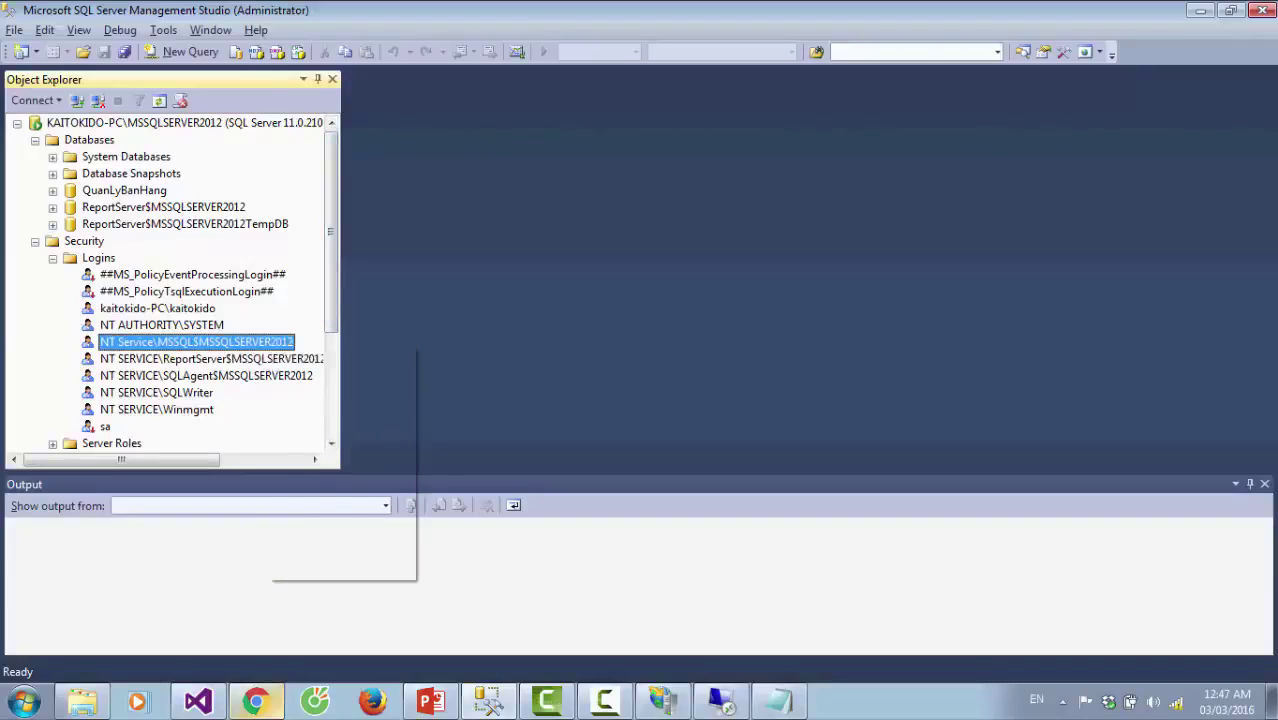
{"action": "left_click", "coordinate": [326, 567]}
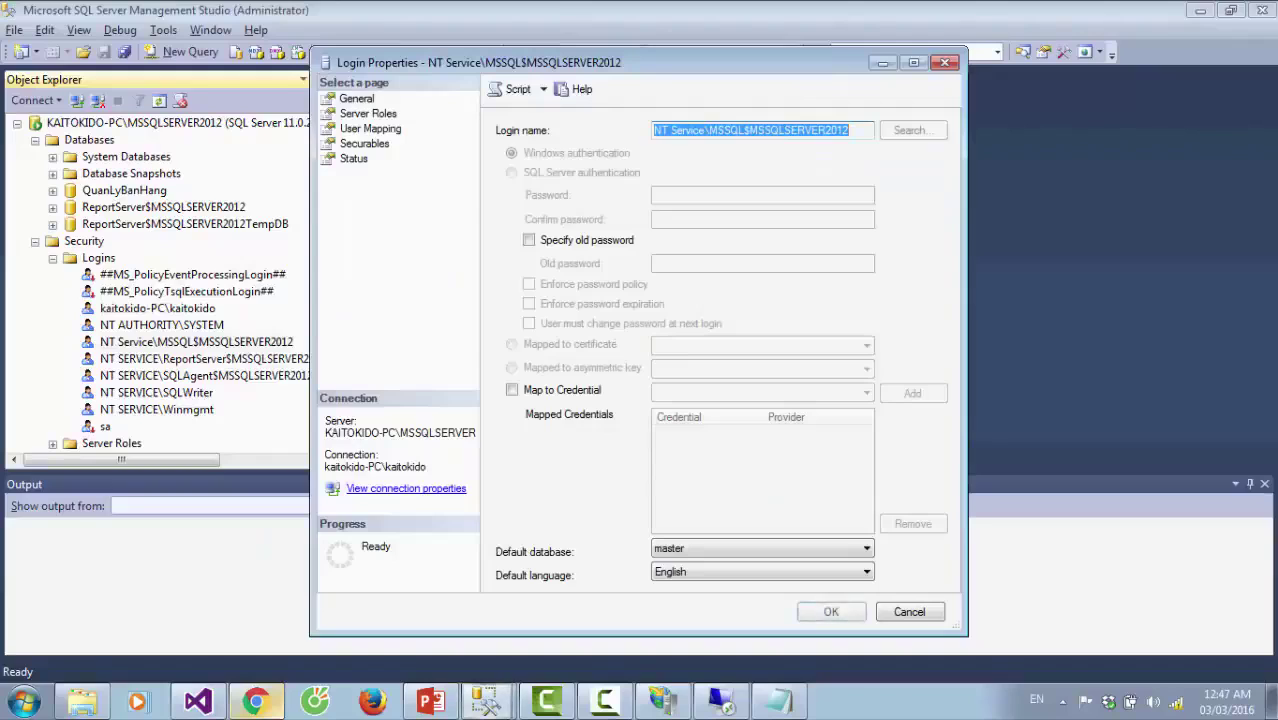
{"action": "left_click", "coordinate": [368, 113]}
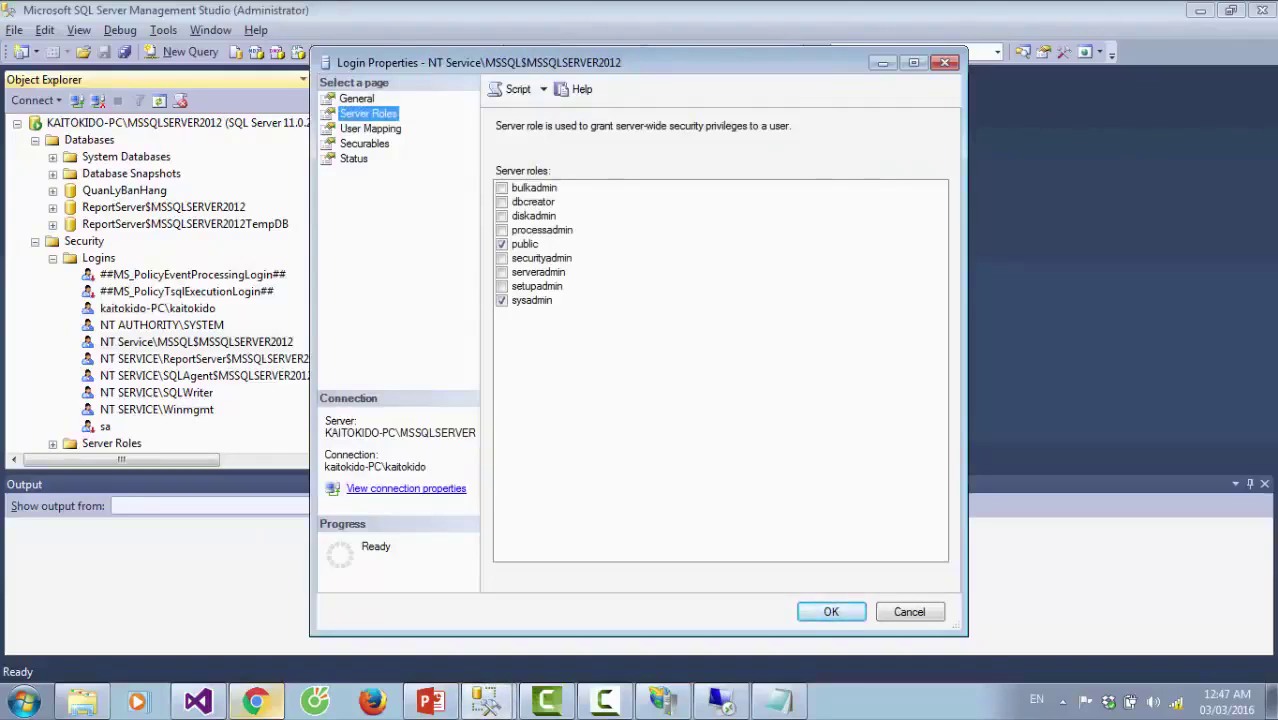
{"action": "left_click", "coordinate": [945, 62]}
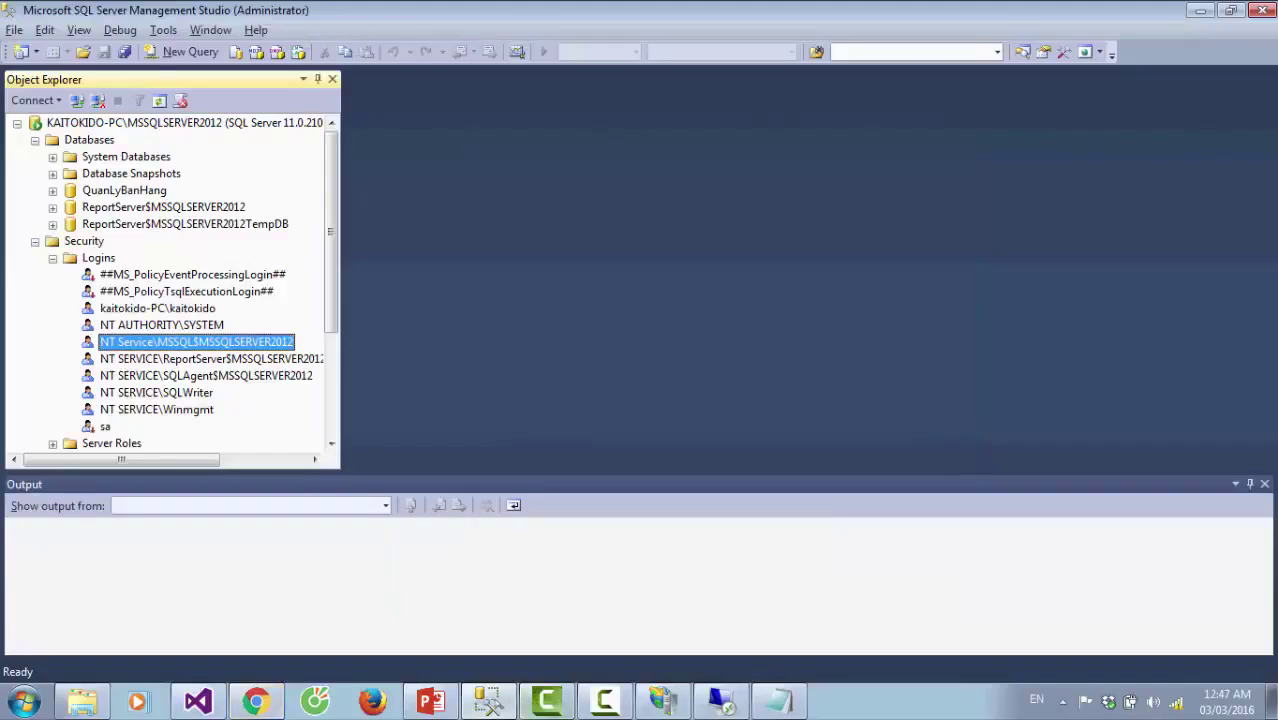
{"action": "key", "text": "alt+Tab"}
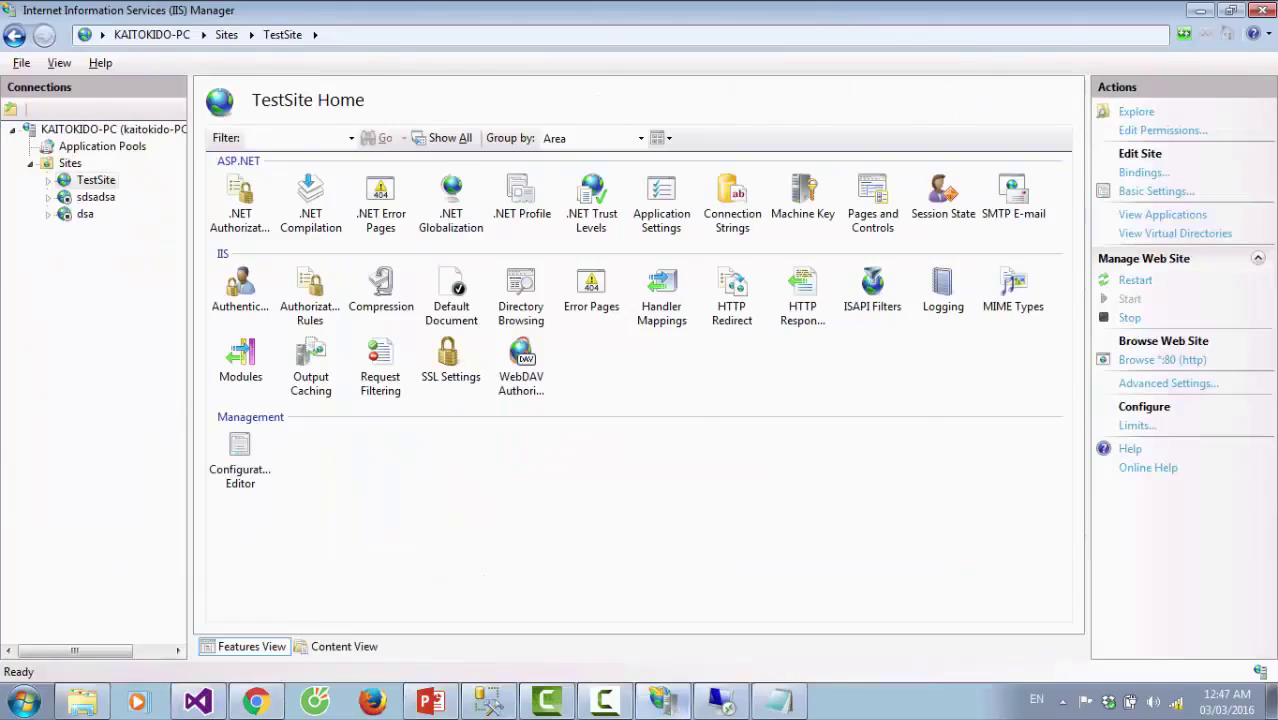
Browse TestSite and reload localhost, which still fails for NT AUTHORITY\LOCAL SERVICE.
{"action": "left_click", "coordinate": [662, 702]}
{"action": "left_click", "coordinate": [1162, 360]}
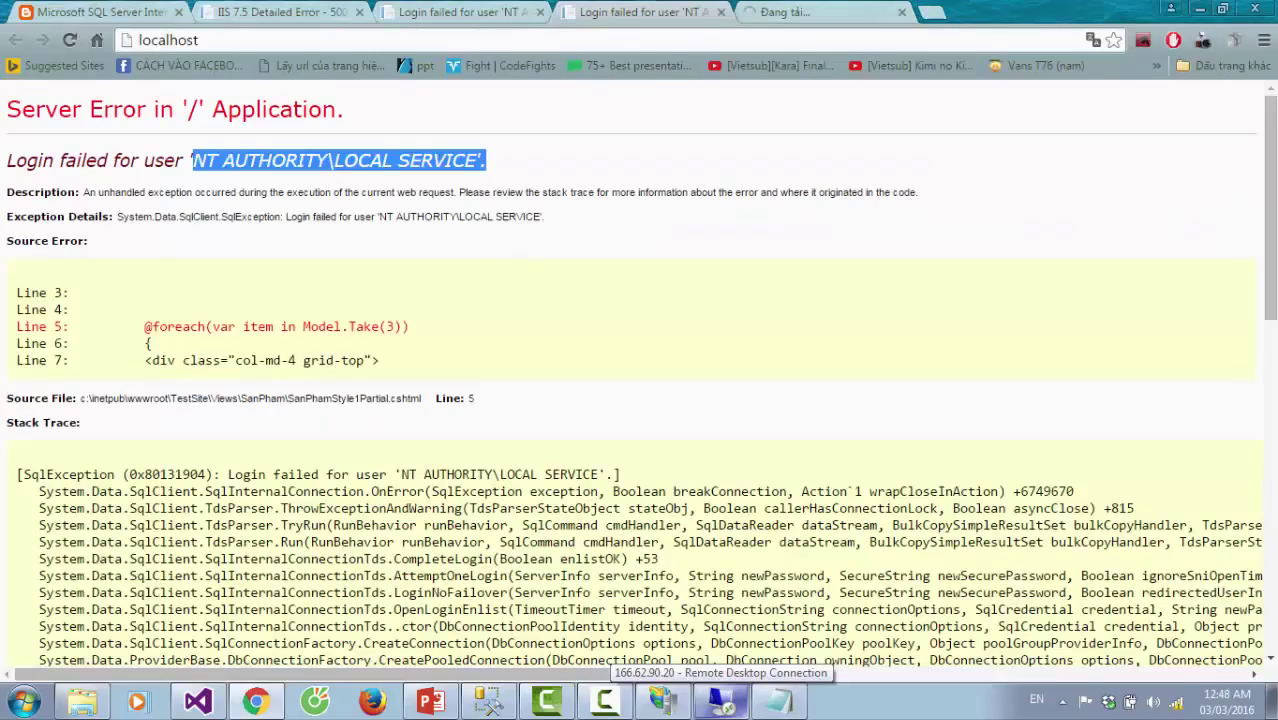
{"action": "left_click", "coordinate": [168, 40]}
{"action": "key", "text": "Return"}
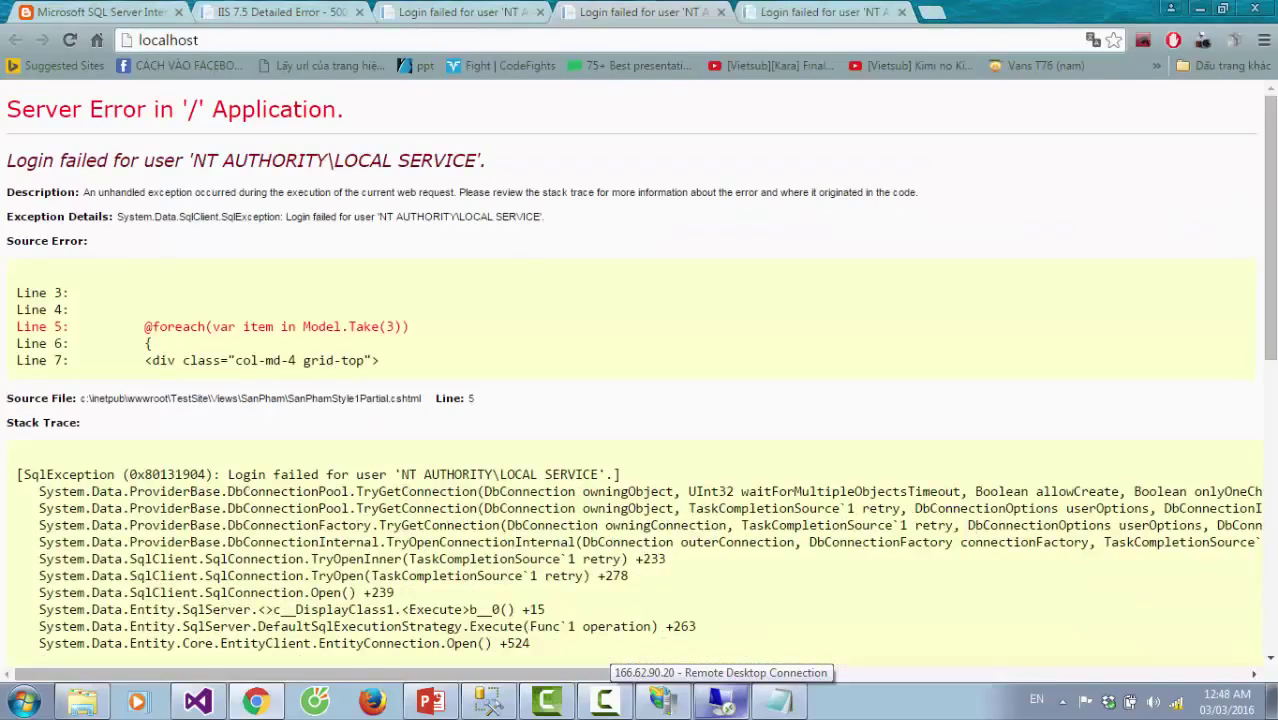
{"action": "key", "text": "Return"}
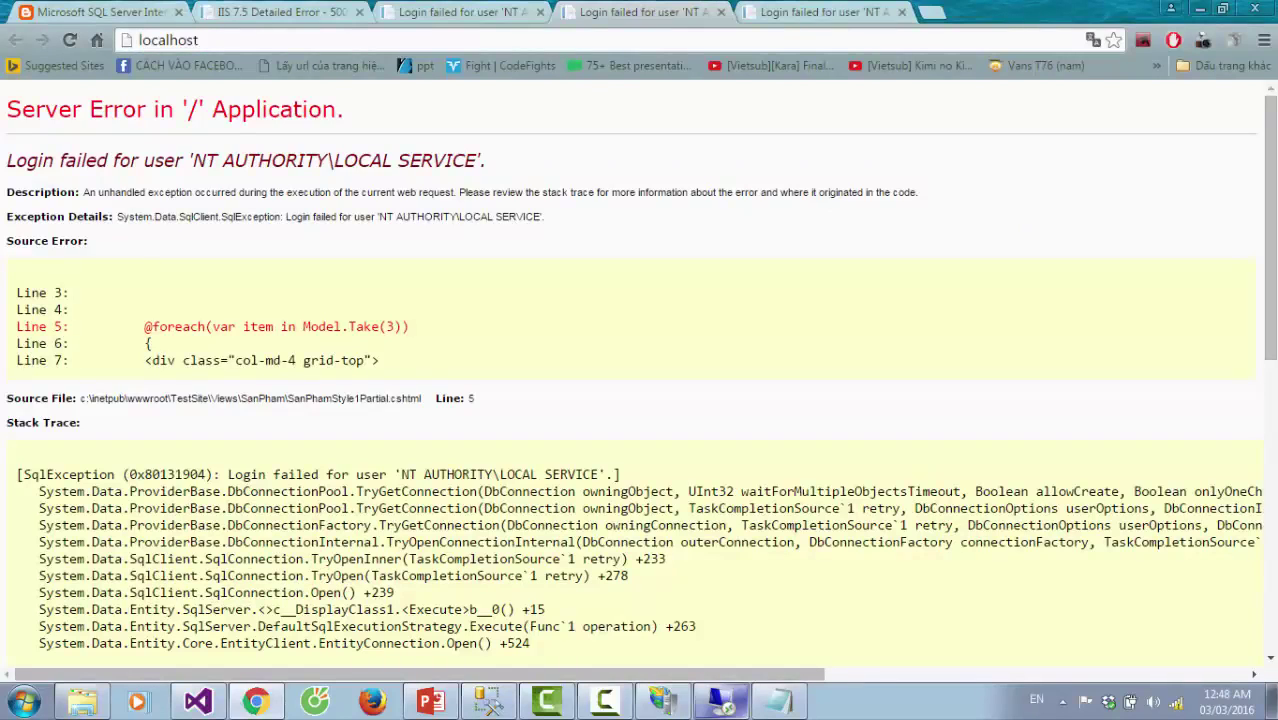
{"action": "left_click_drag", "start_coordinate": [174, 160], "coordinate": [486, 160]}
{"action": "left_click", "coordinate": [486, 160]}
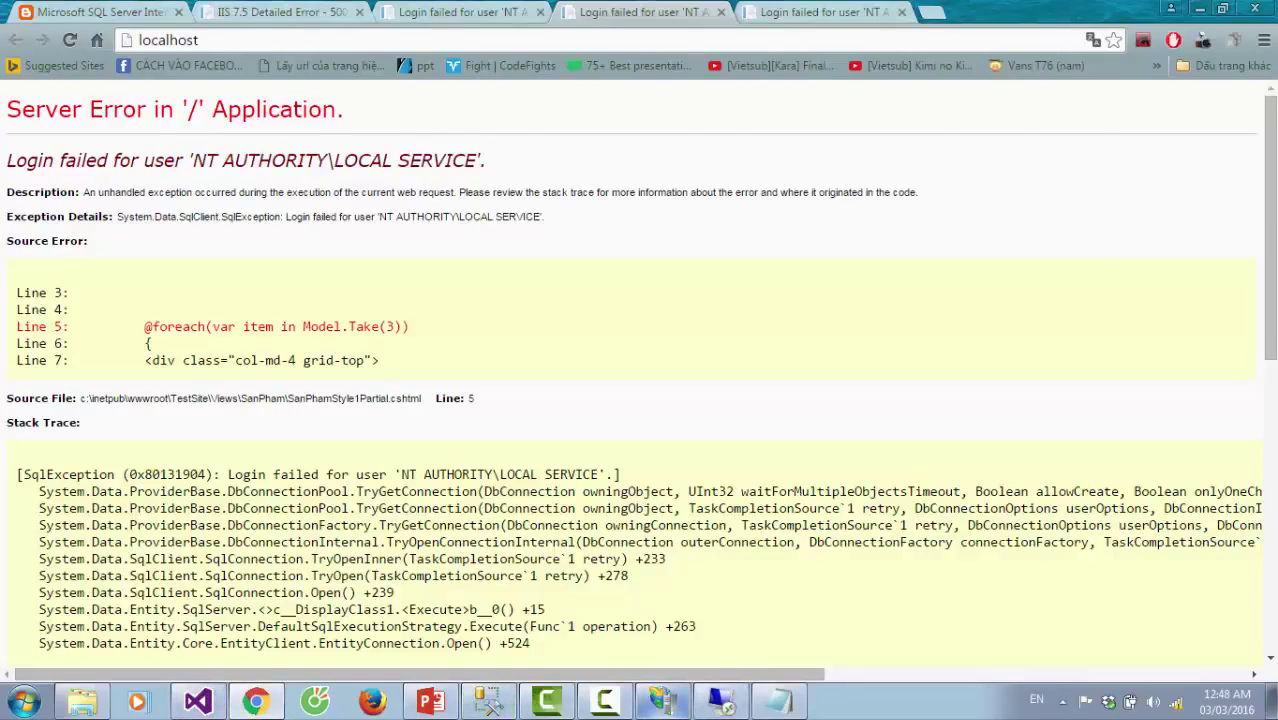
Inspect TestSite's Advanced Settings, including physical path and credentials, without changing anything.
{"action": "left_click", "coordinate": [662, 700]}
{"action": "right_click", "coordinate": [105, 182]}
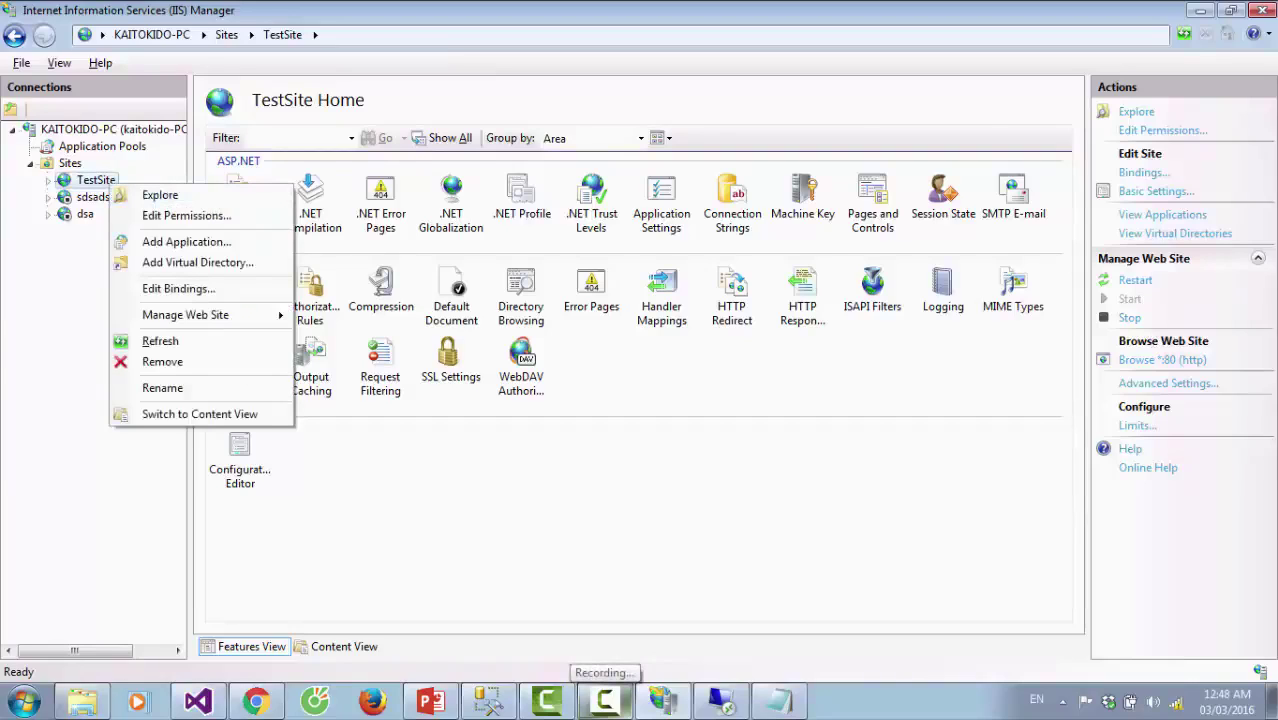
{"action": "key", "text": "Escape"}
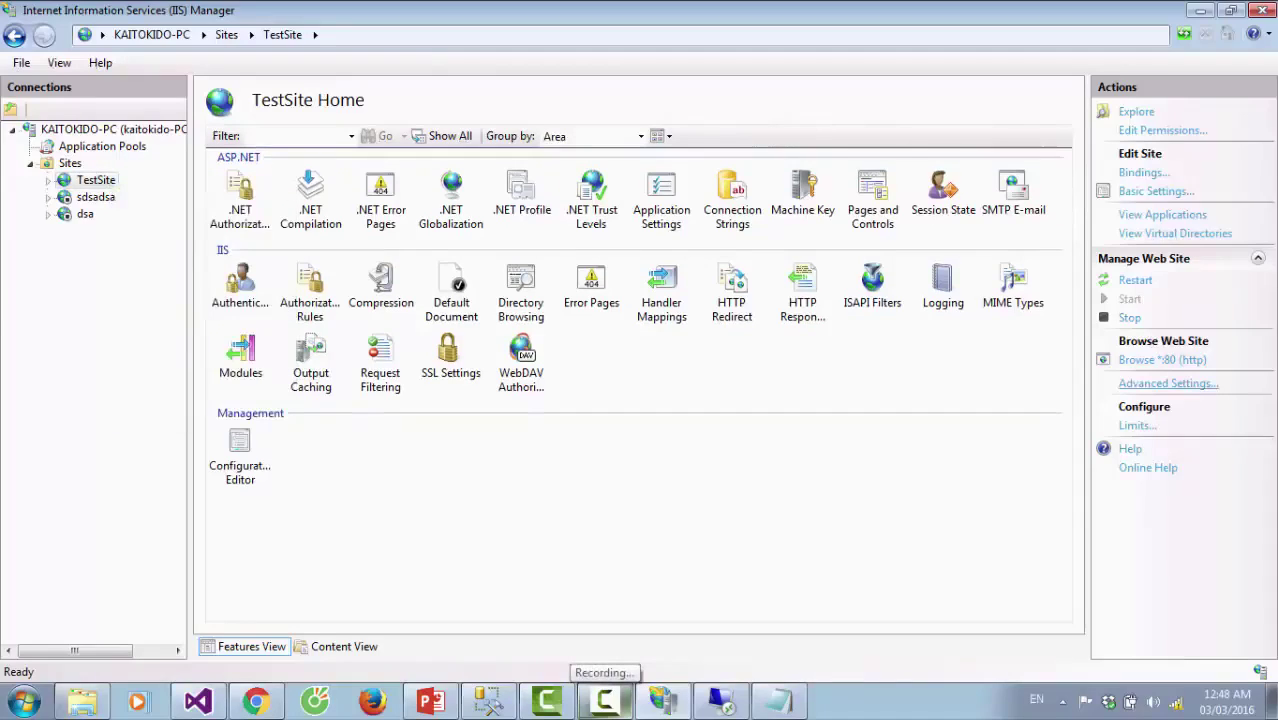
{"action": "left_click", "coordinate": [1168, 383]}
{"action": "left_click", "coordinate": [540, 240]}
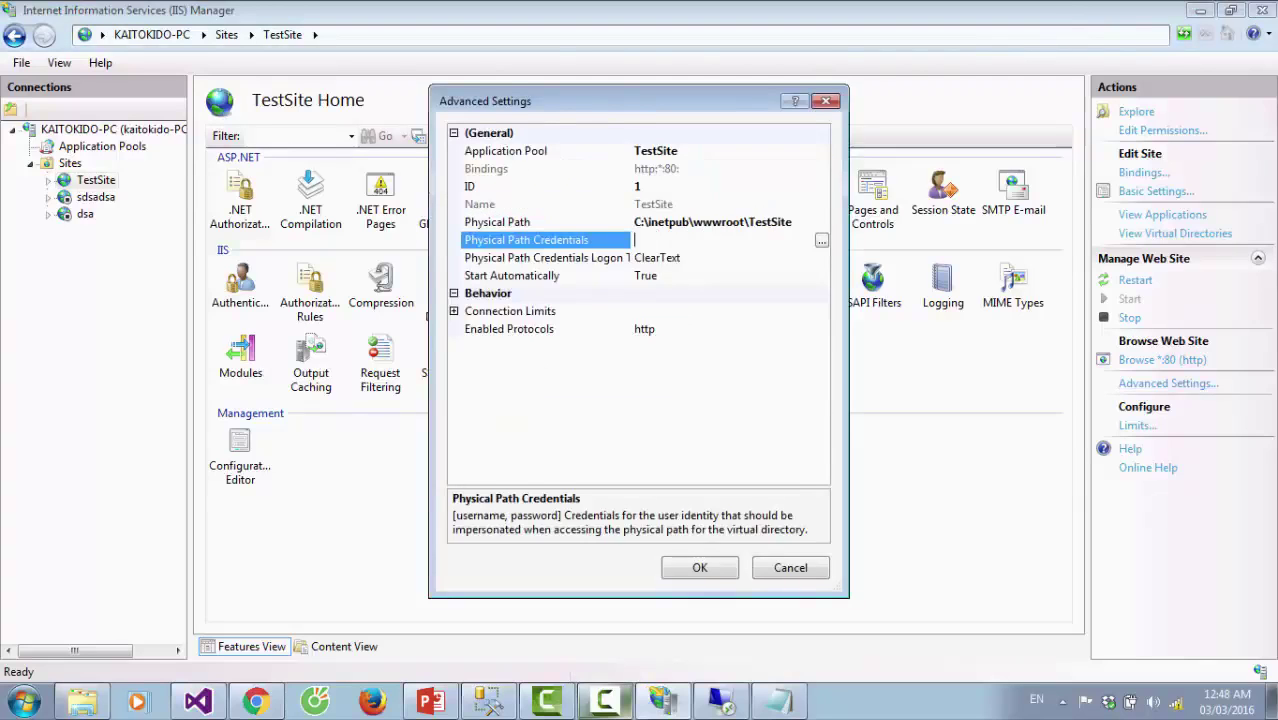
{"action": "left_click", "coordinate": [497, 222]}
{"action": "left_click", "coordinate": [826, 101]}
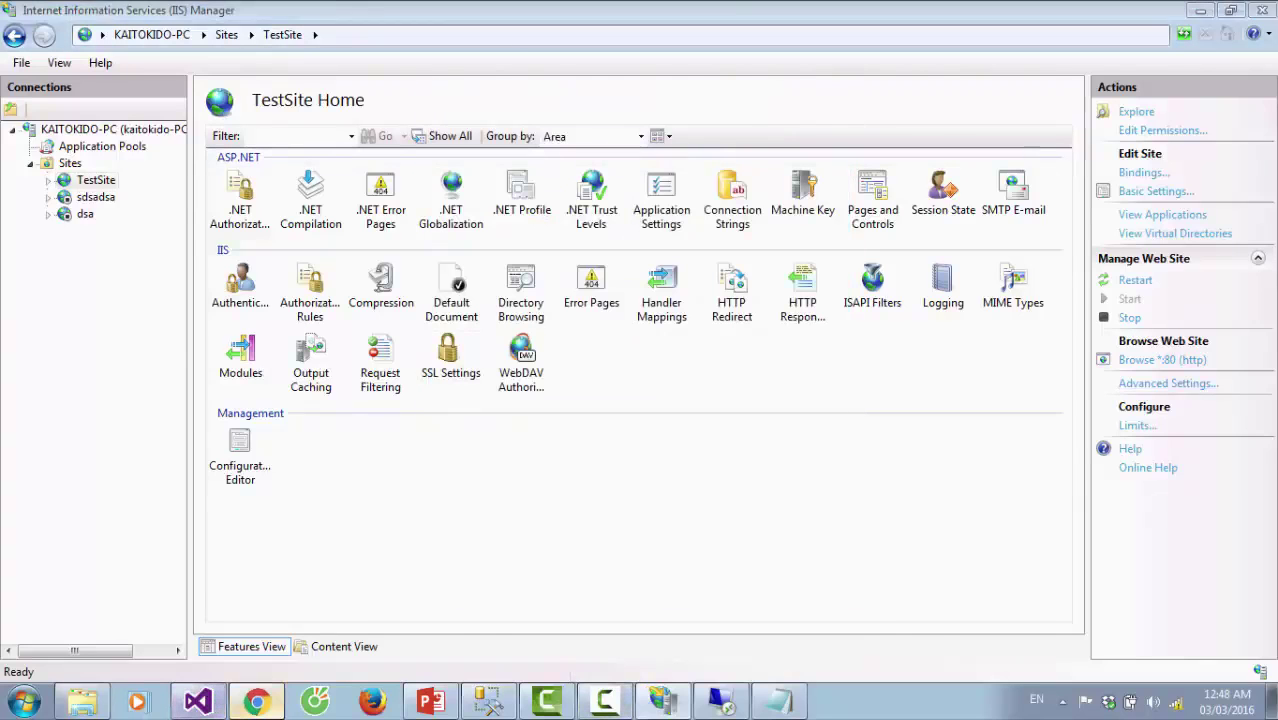
{"action": "left_click", "coordinate": [256, 701]}
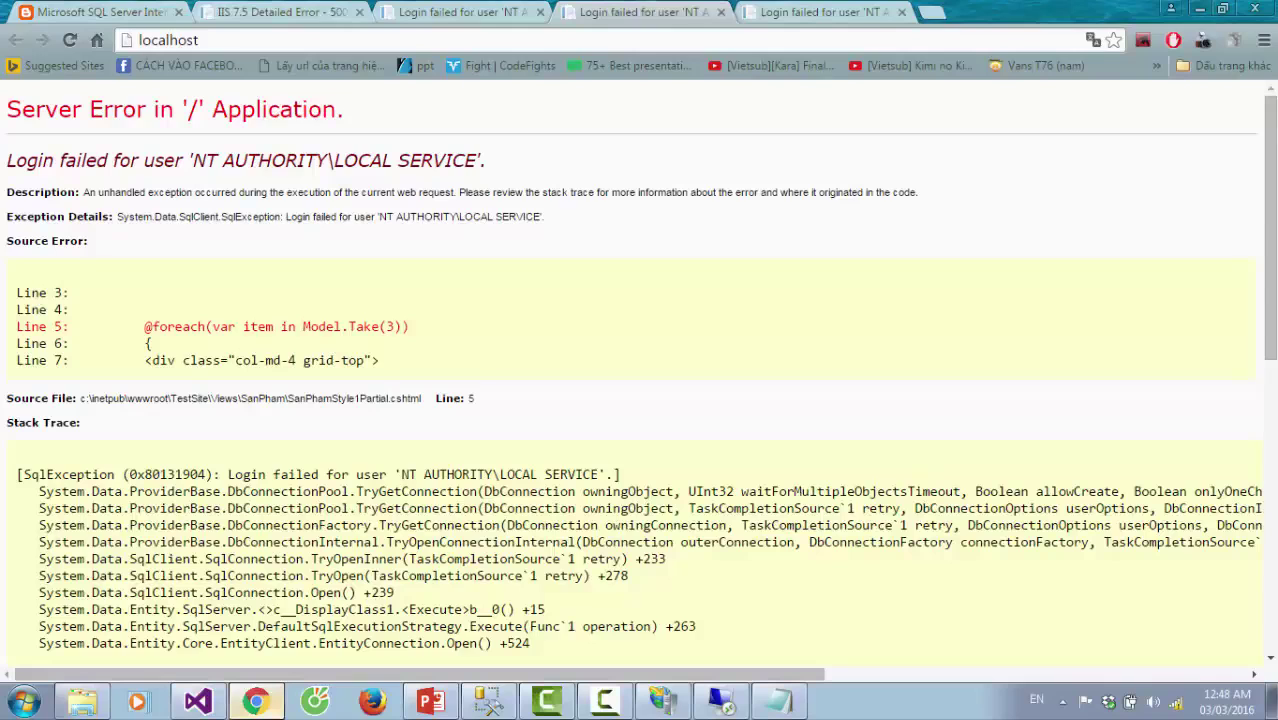
Reload localhost, then browse the service logins under Security > Logins in Management Studio.
{"action": "key", "text": "F5"}
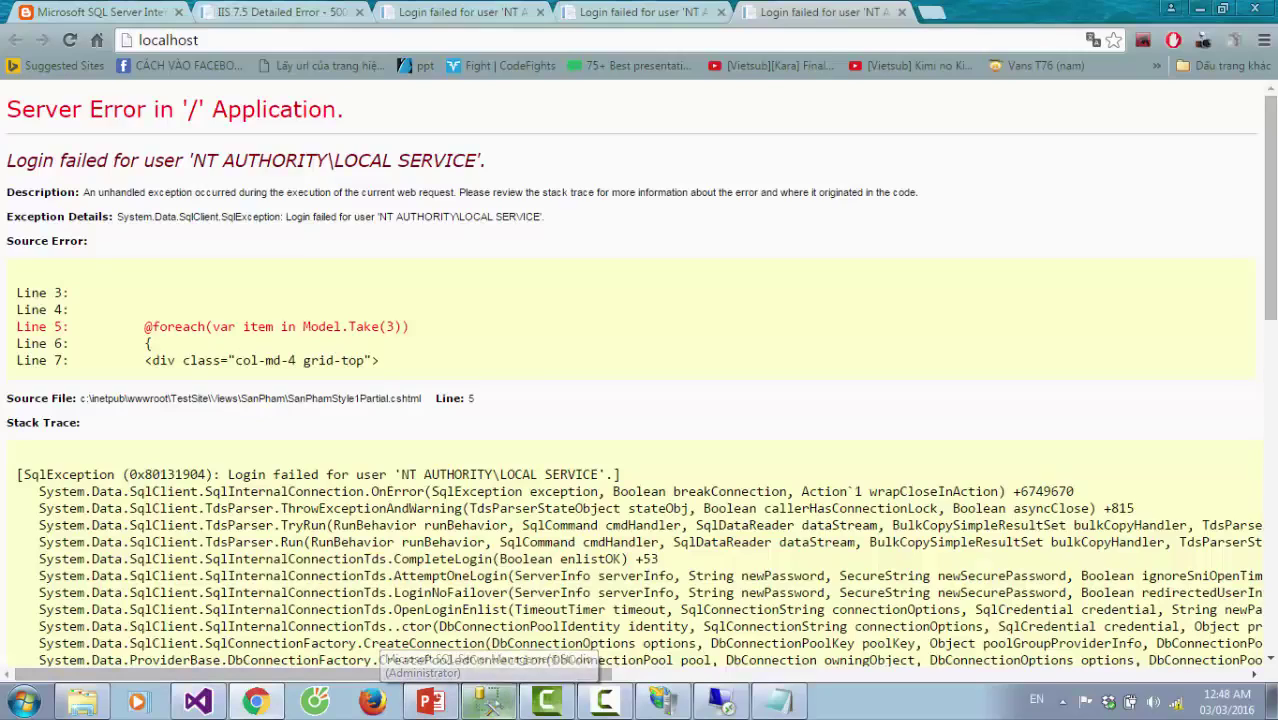
{"action": "left_click", "coordinate": [488, 700]}
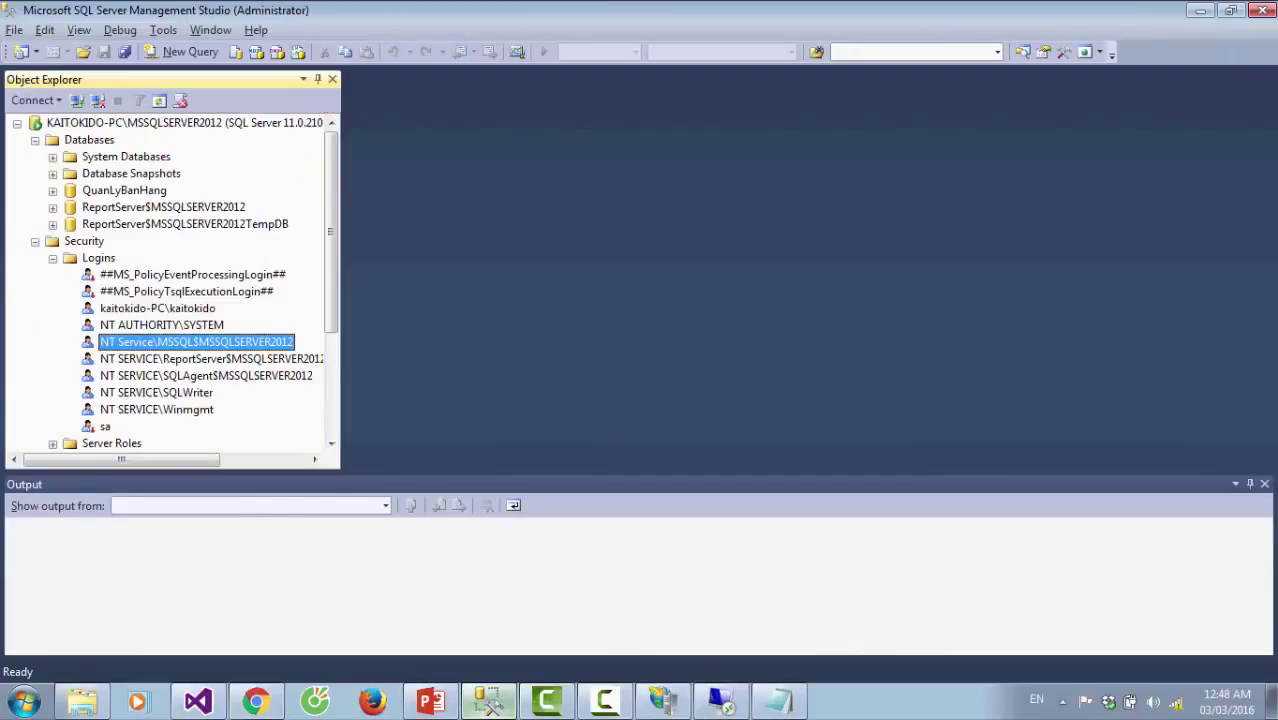
{"action": "right_click", "coordinate": [224, 342]}
{"action": "left_click", "coordinate": [160, 358]}
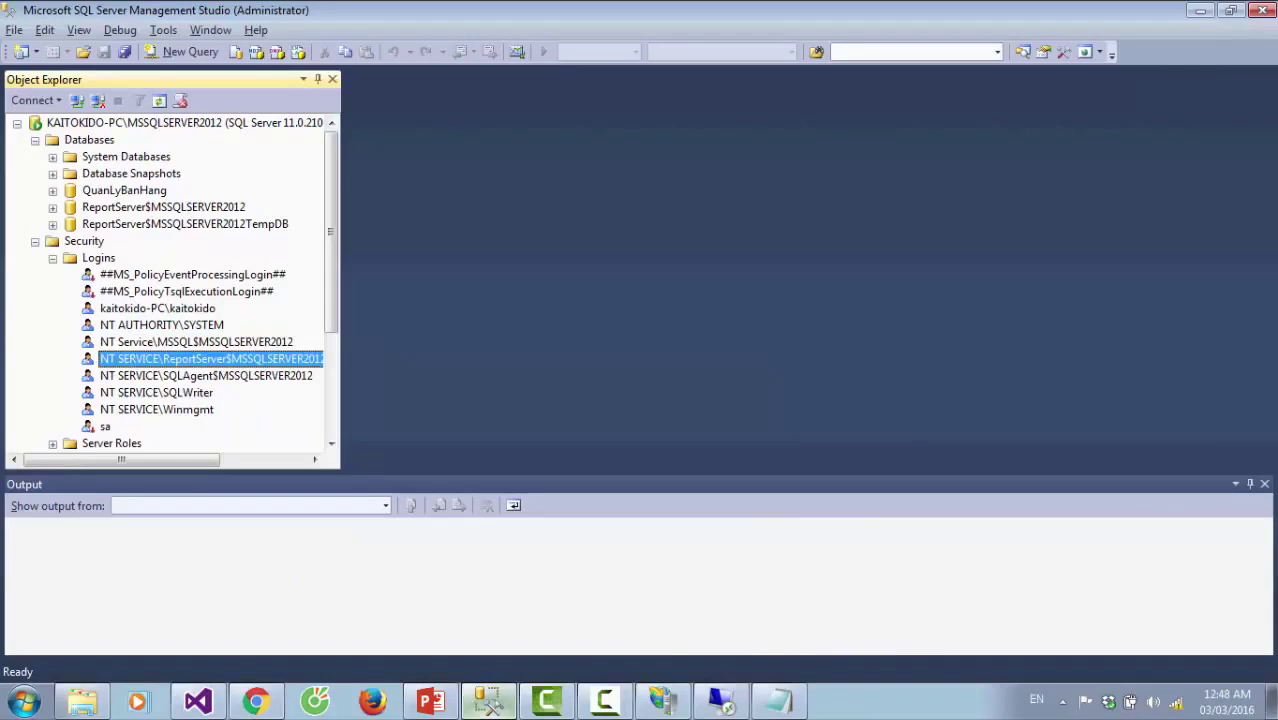
{"action": "right_click", "coordinate": [156, 358]}
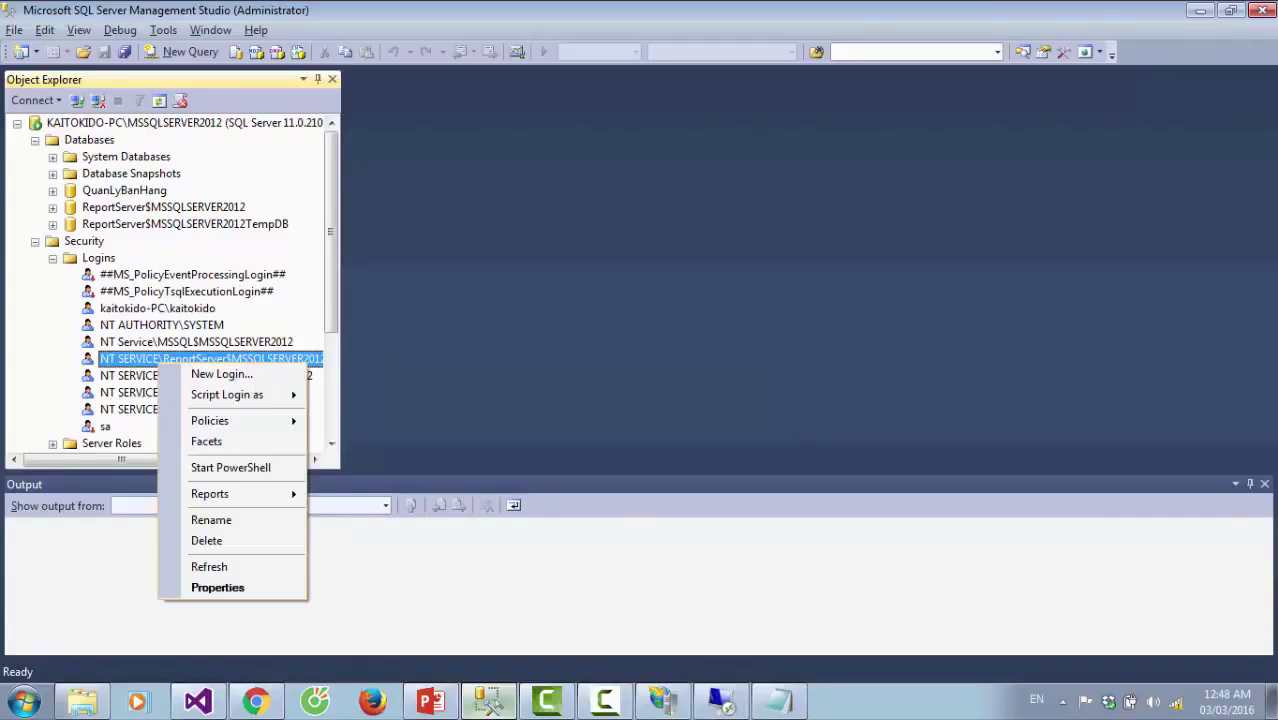
{"action": "key", "text": "Escape"}
{"action": "left_click", "coordinate": [206, 375]}
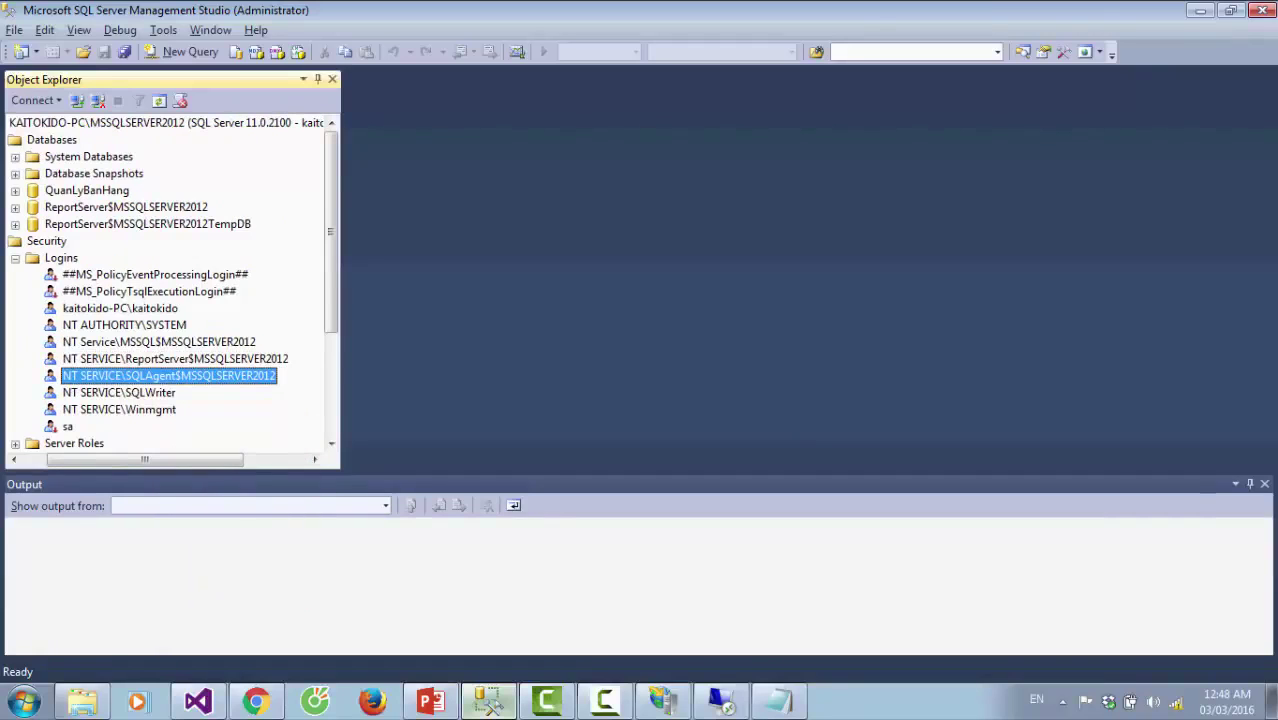
{"action": "right_click", "coordinate": [204, 357]}
{"action": "right_click", "coordinate": [166, 332]}
Review the local Windows user login's server roles without changes.
{"action": "left_click", "coordinate": [120, 308]}
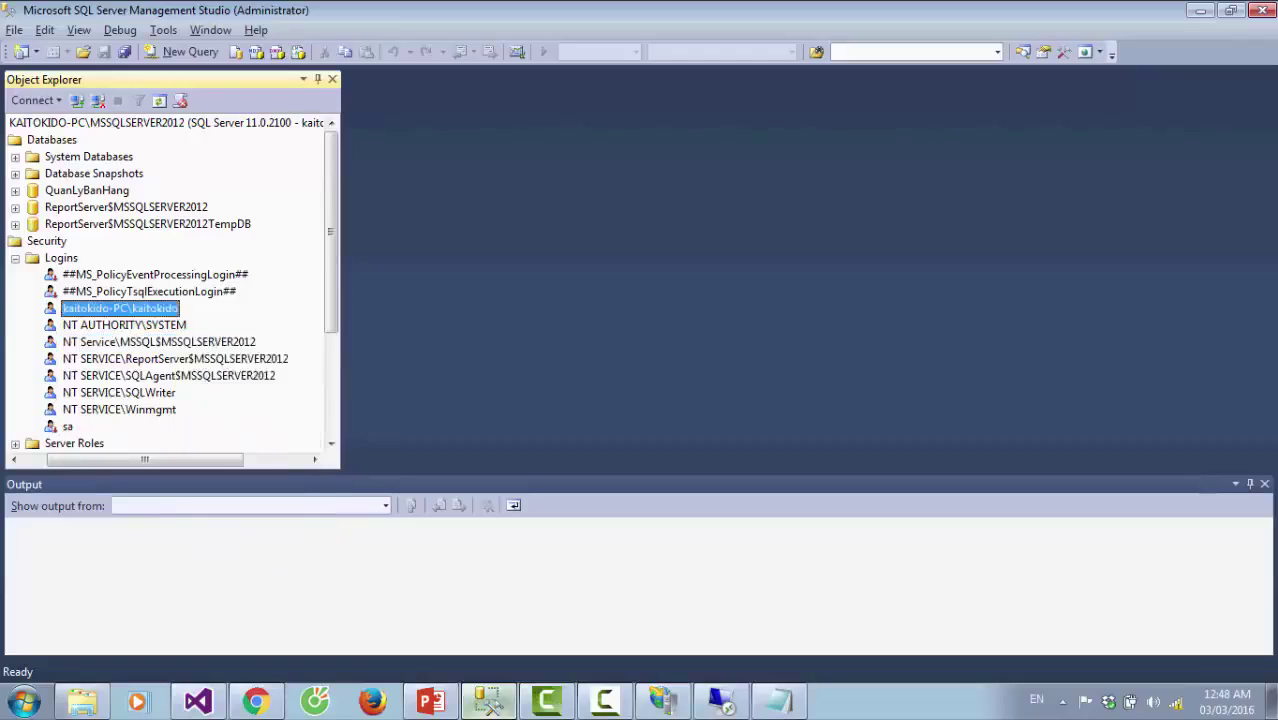
{"action": "right_click", "coordinate": [165, 308]}
{"action": "left_click", "coordinate": [205, 531]}
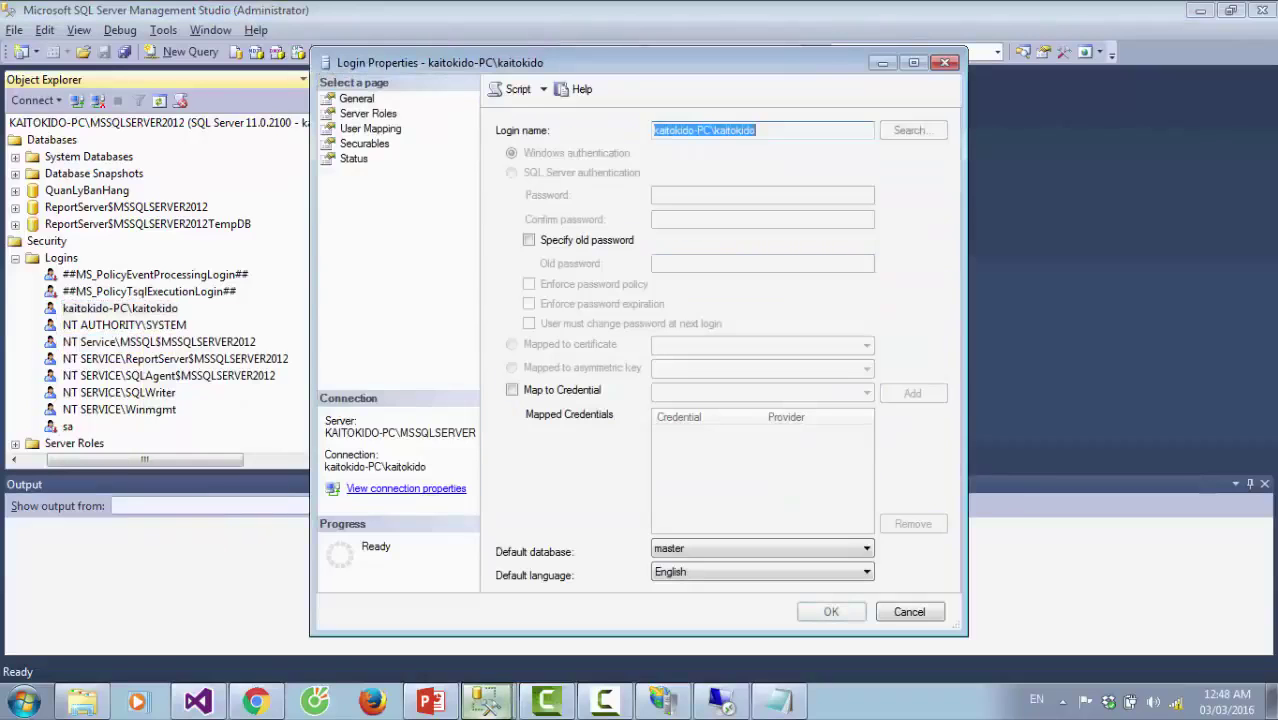
{"action": "left_click", "coordinate": [368, 113]}
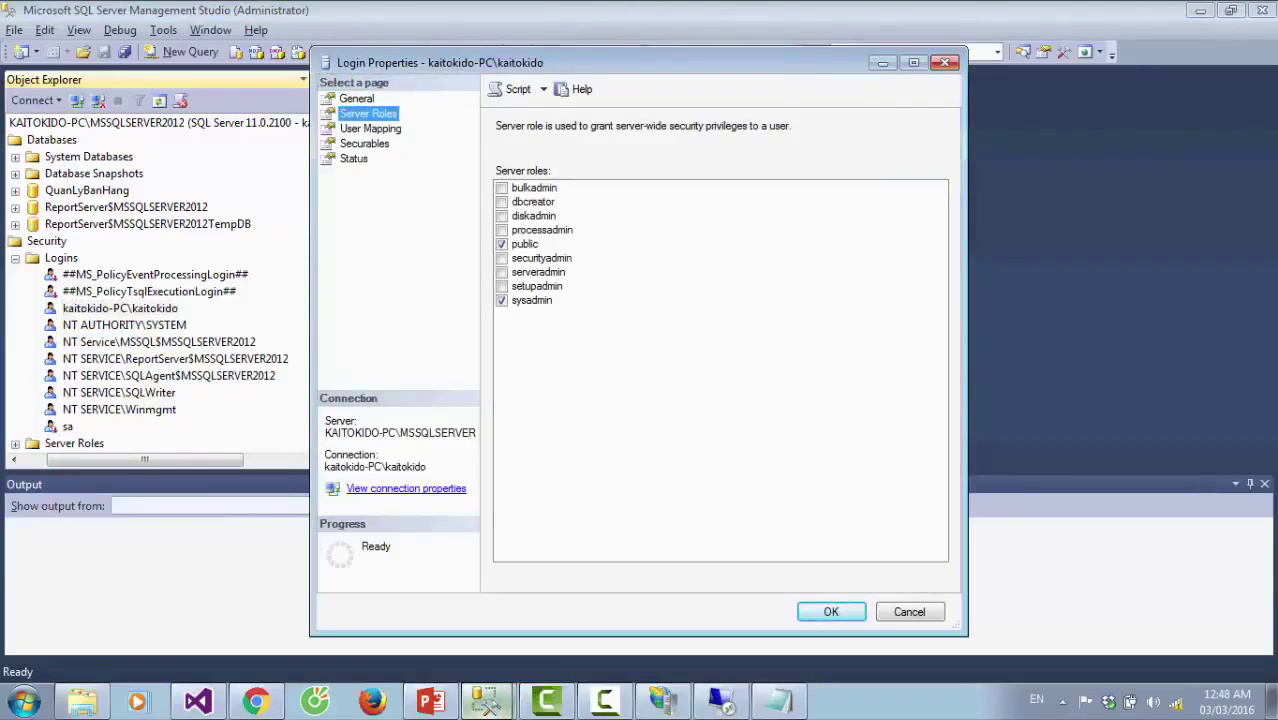
{"action": "left_click", "coordinate": [945, 62]}
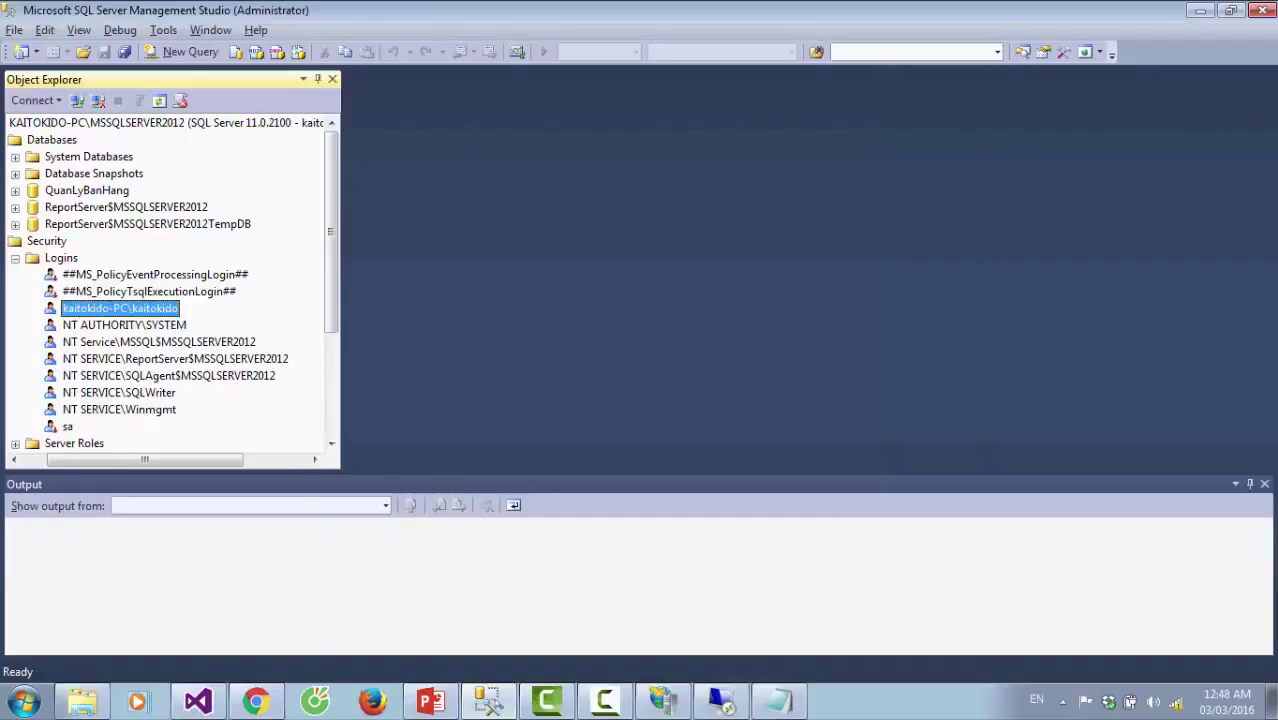
Review the NT AUTHORITY\SYSTEM and MSSQL$MSSQLSERVER2012 logins' server roles without changes.
{"action": "right_click", "coordinate": [138, 323]}
{"action": "left_click", "coordinate": [190, 548]}
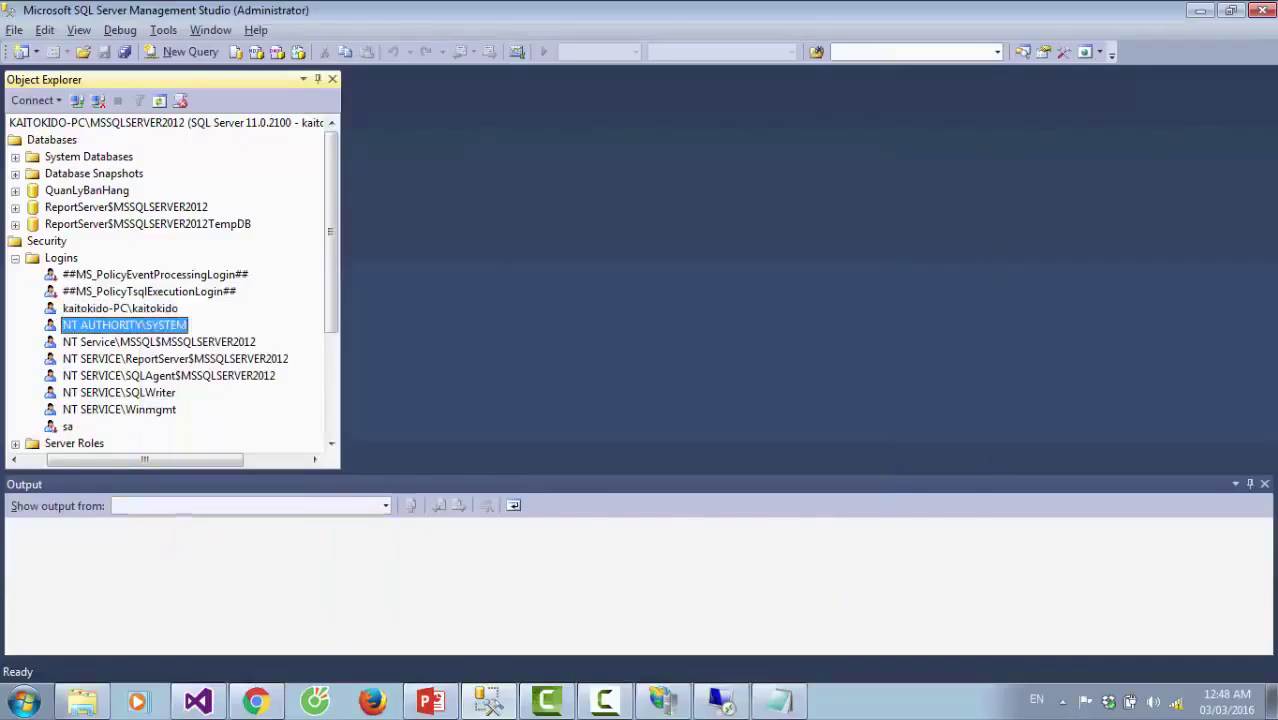
{"action": "left_click", "coordinate": [368, 113]}
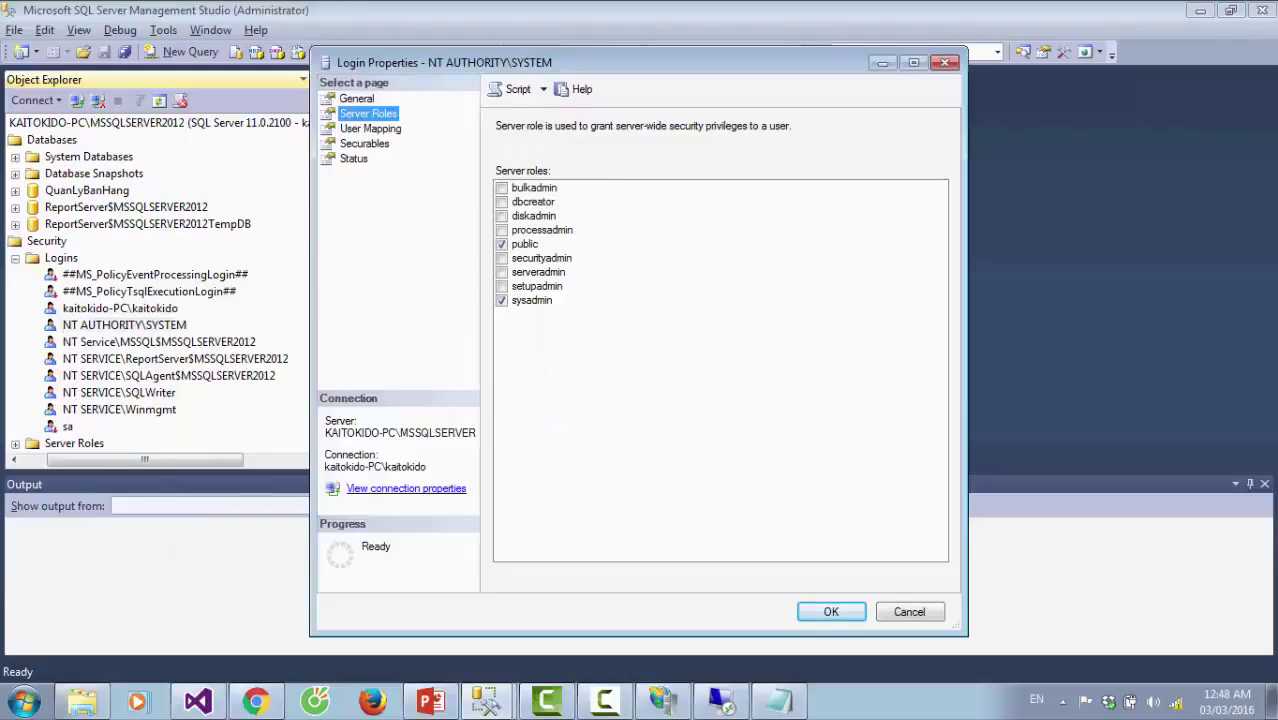
{"action": "left_click", "coordinate": [945, 62]}
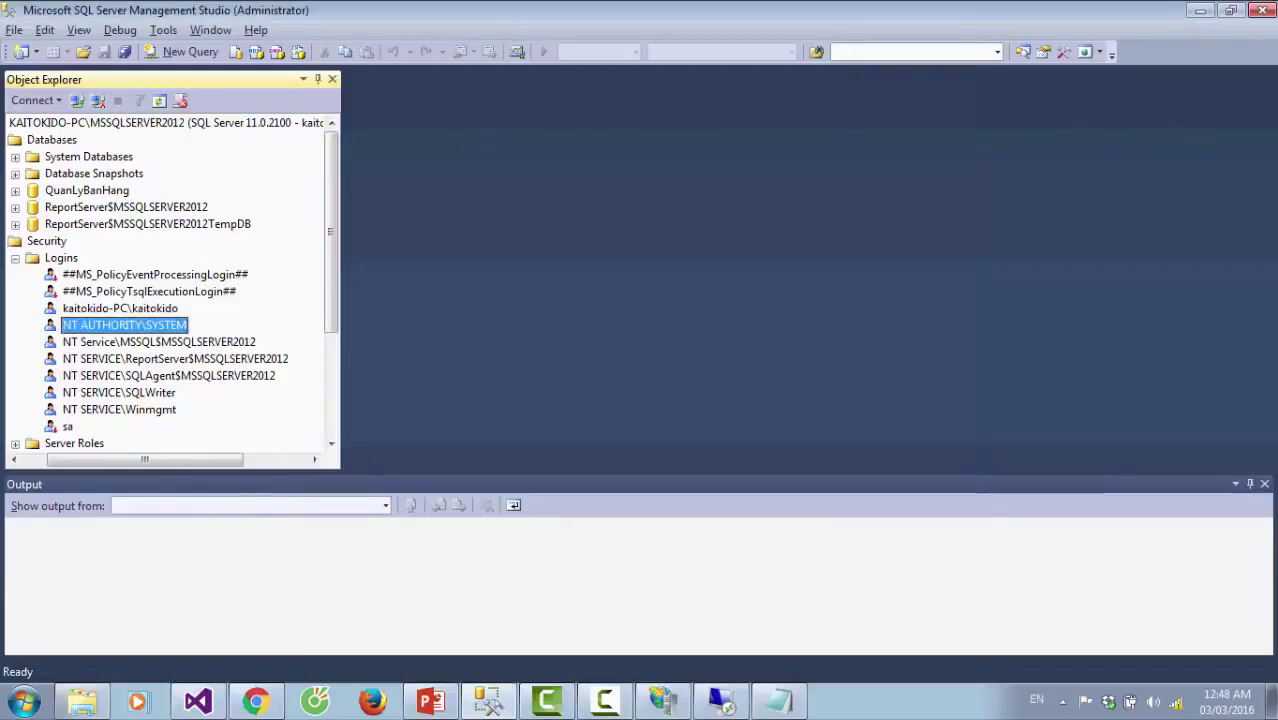
{"action": "left_click", "coordinate": [160, 341]}
{"action": "right_click", "coordinate": [246, 342]}
{"action": "left_click", "coordinate": [200, 566]}
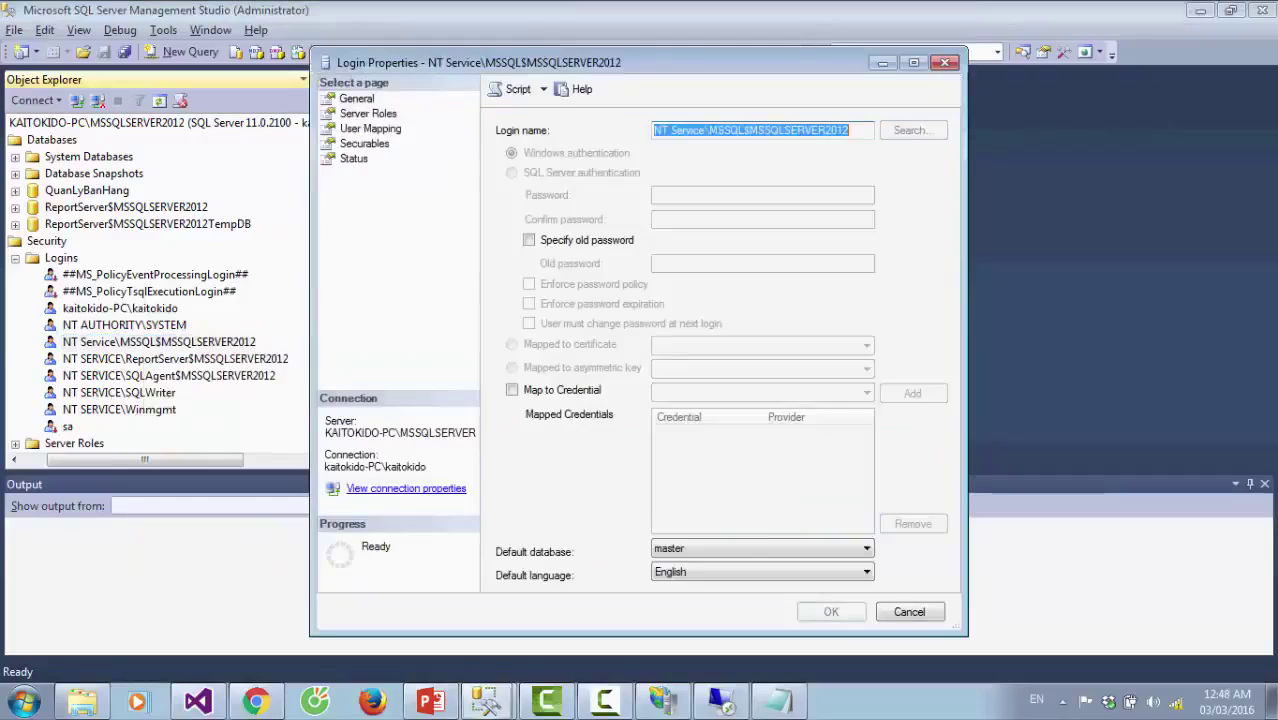
{"action": "left_click", "coordinate": [368, 113]}
{"action": "left_click", "coordinate": [831, 611]}
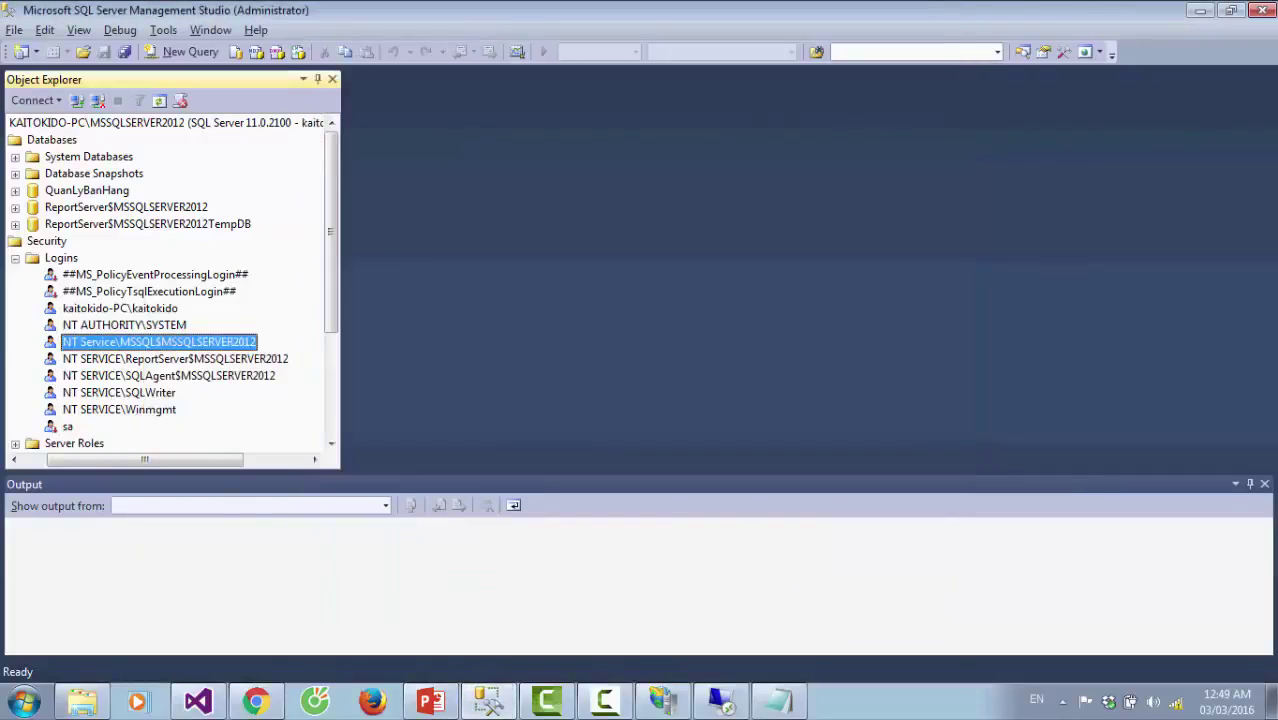
Give the ReportServer$MSSQLSERVER2012 login the sysadmin server role and save.
{"action": "left_click", "coordinate": [175, 358]}
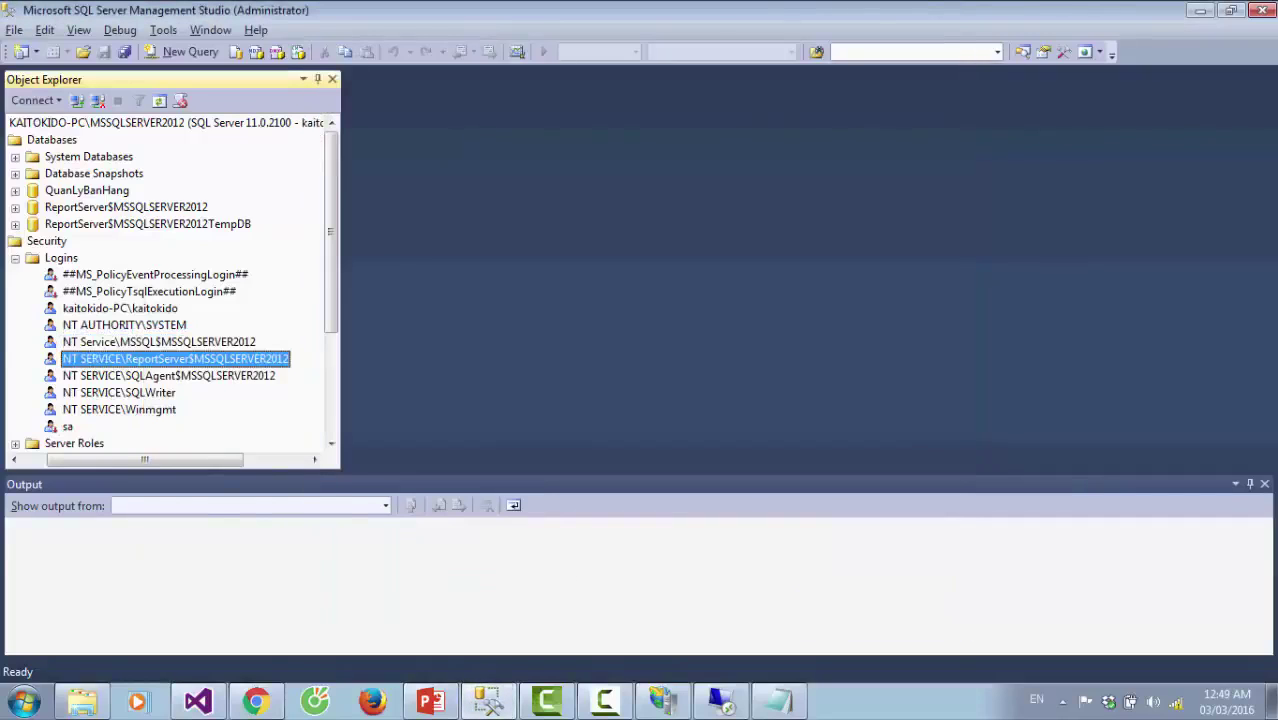
{"action": "right_click", "coordinate": [250, 358]}
{"action": "left_click", "coordinate": [215, 582]}
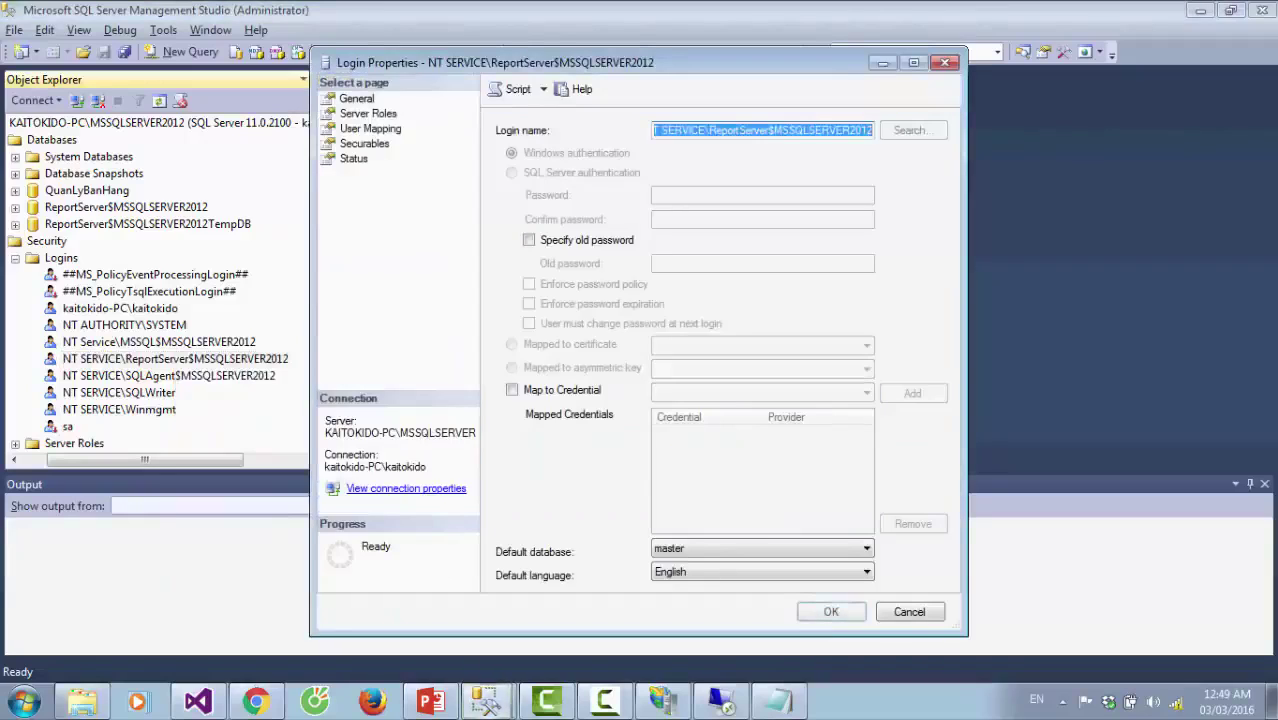
{"action": "left_click", "coordinate": [368, 113]}
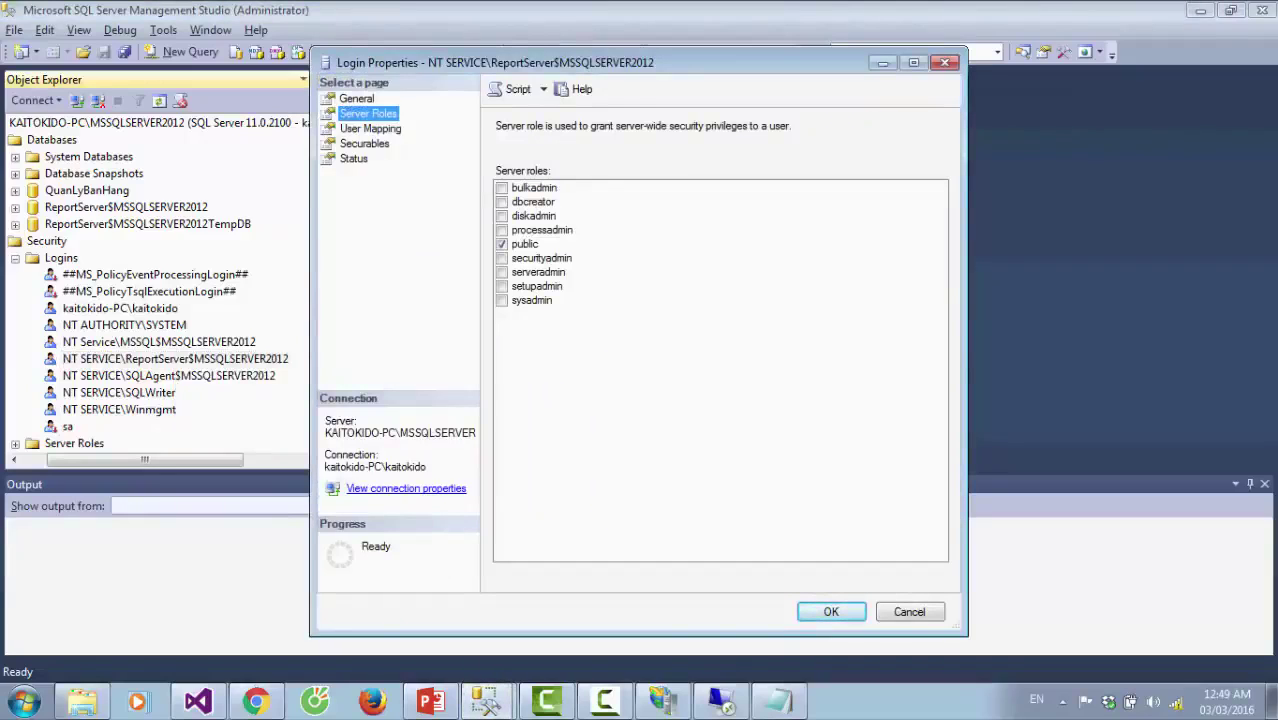
{"action": "left_click", "coordinate": [501, 300]}
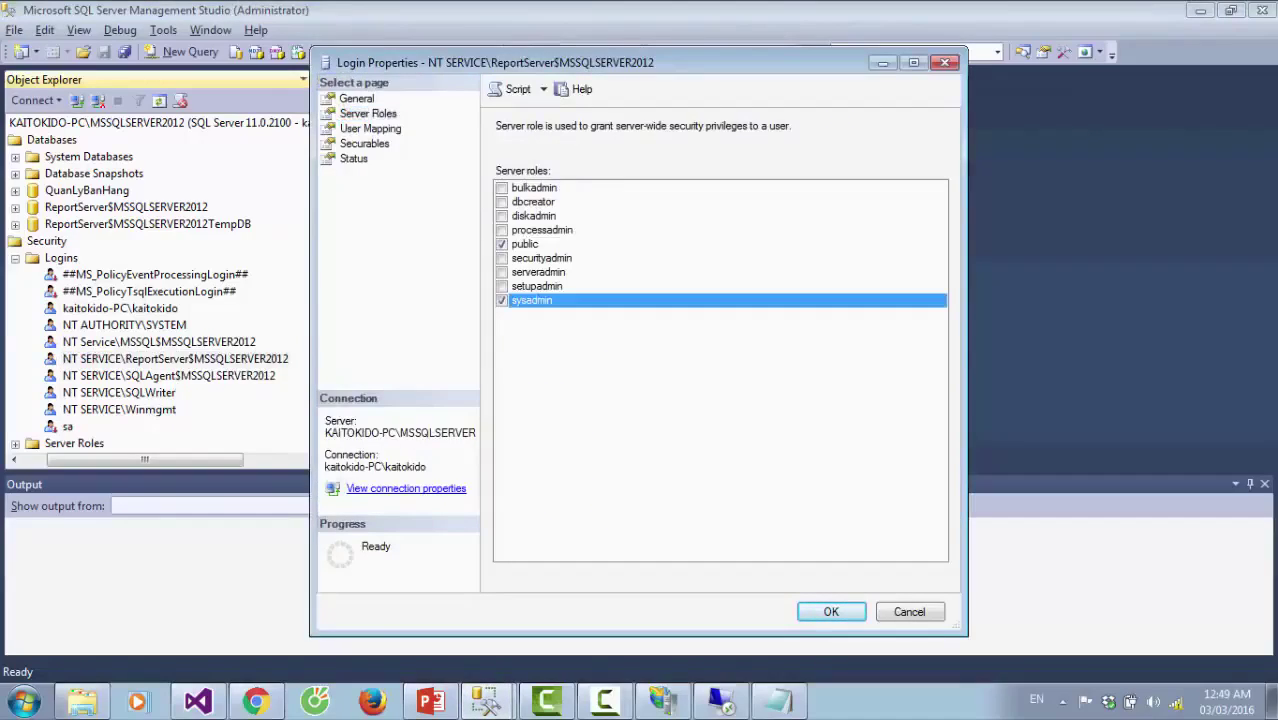
{"action": "left_click", "coordinate": [831, 611]}
Review the SQLAgent service login's server roles and close its properties.
{"action": "left_click", "coordinate": [134, 375]}
{"action": "right_click", "coordinate": [134, 376]}
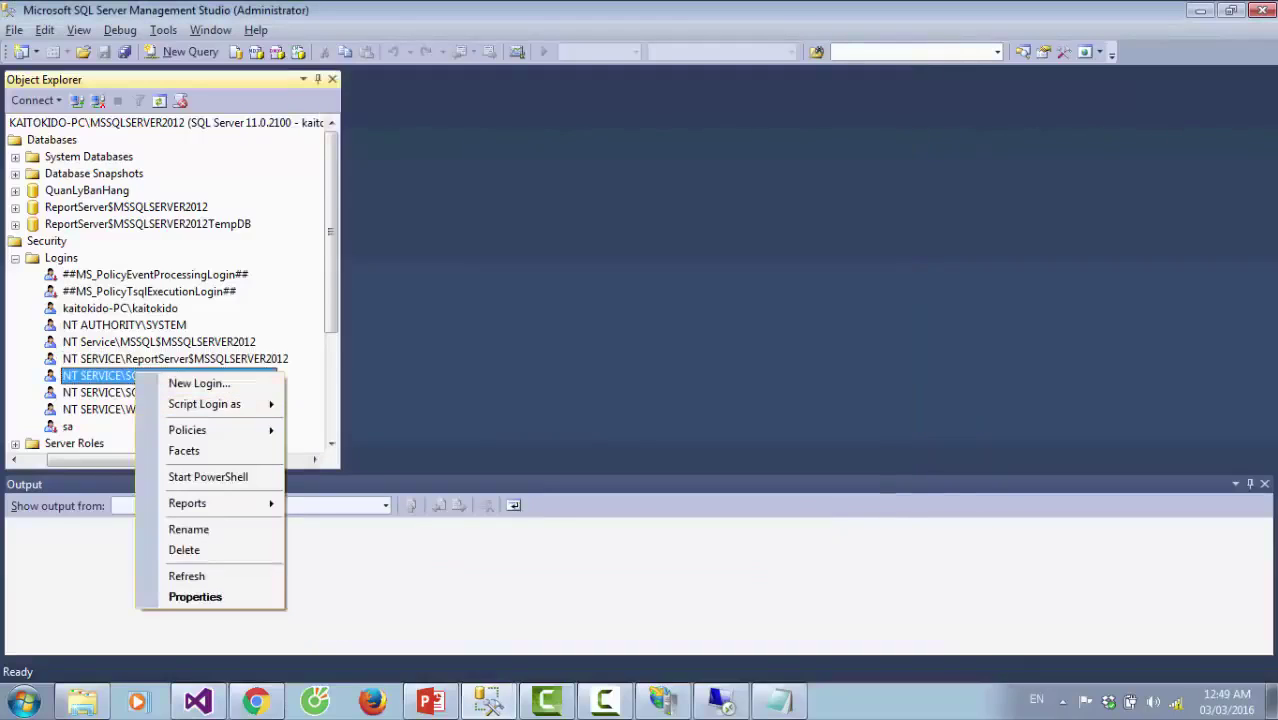
{"action": "left_click", "coordinate": [195, 596]}
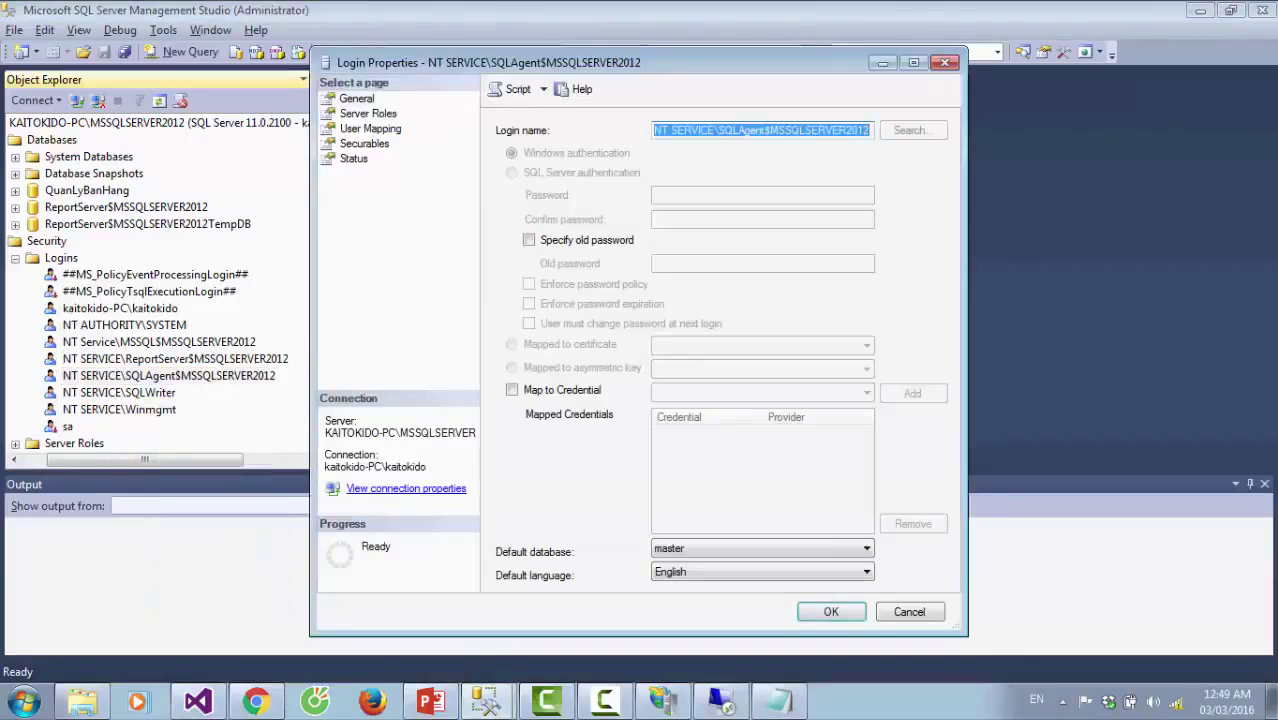
{"action": "left_click", "coordinate": [368, 113]}
{"action": "key", "text": "Return"}
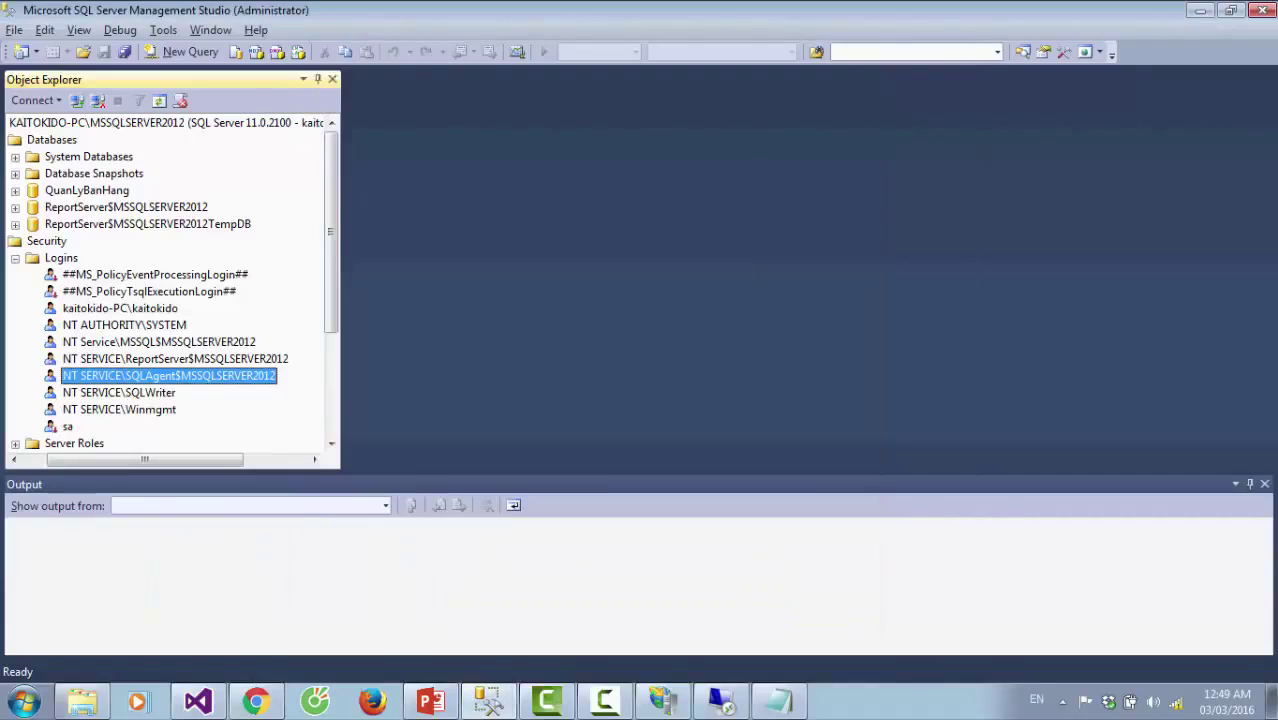
{"action": "left_click", "coordinate": [256, 702]}
Reload localhost, still failing for NT AUTHORITY\LOCAL SERVICE, and return to Management Studio.
{"action": "key", "text": "ctrl+l"}
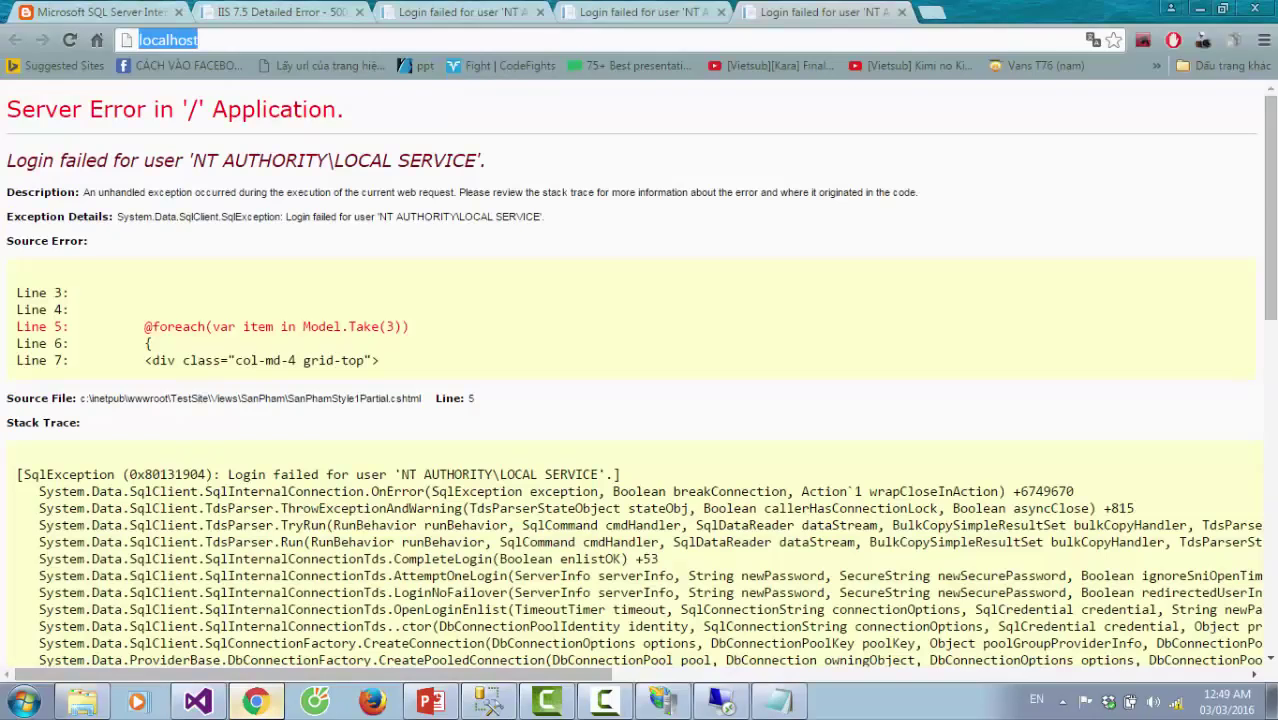
{"action": "key", "text": "Return"}
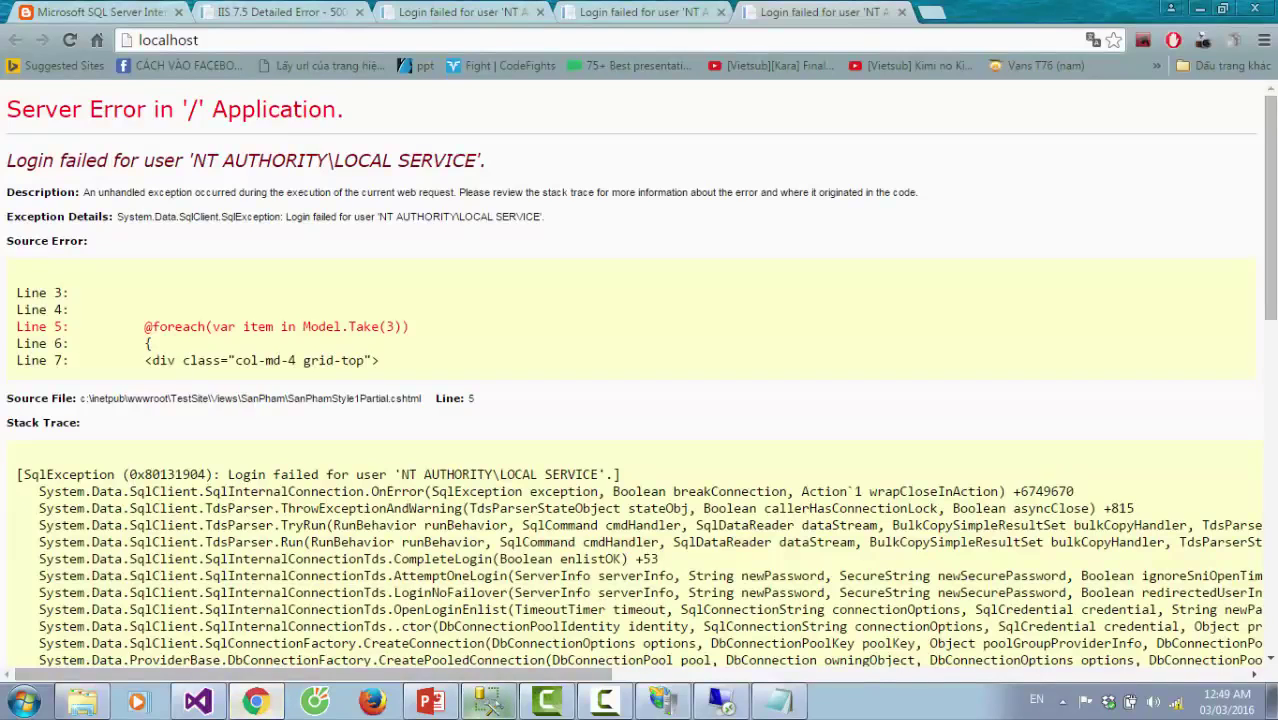
{"action": "left_click", "coordinate": [488, 702]}
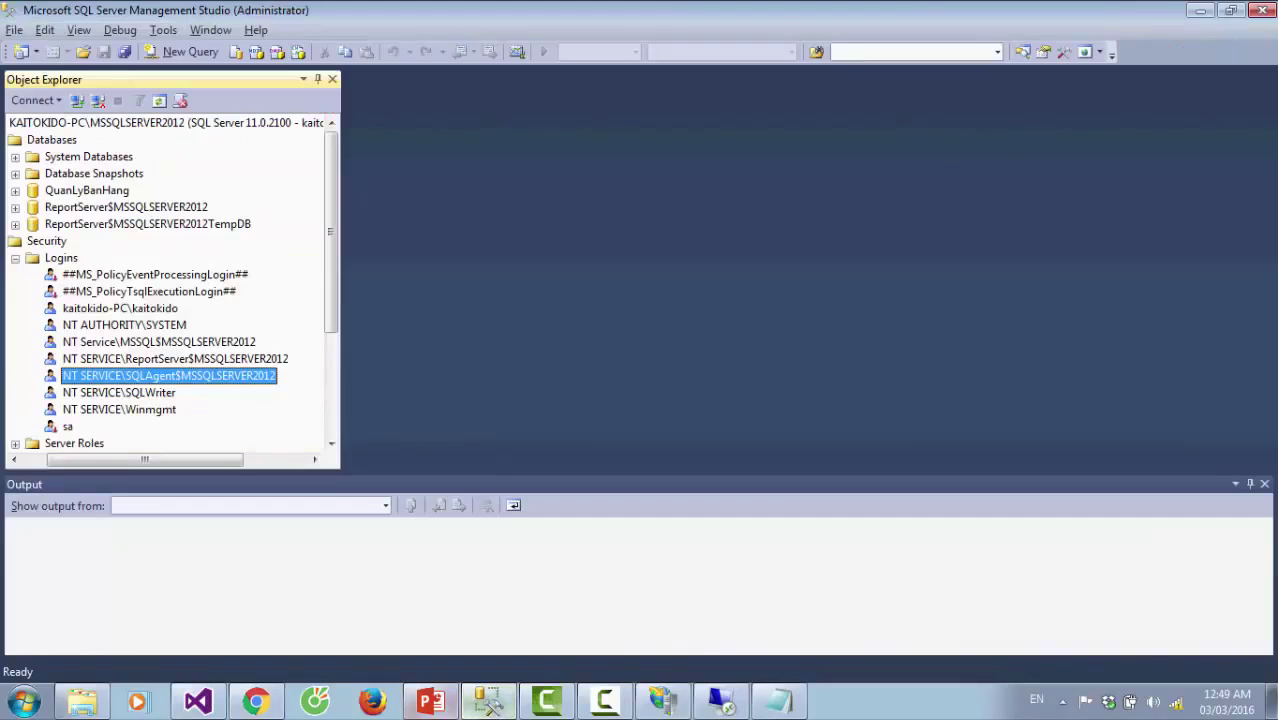
Open Web.config in Notepad and inspect the QuanLyBanHangEntities connection string.
{"action": "left_click", "coordinate": [778, 702]}
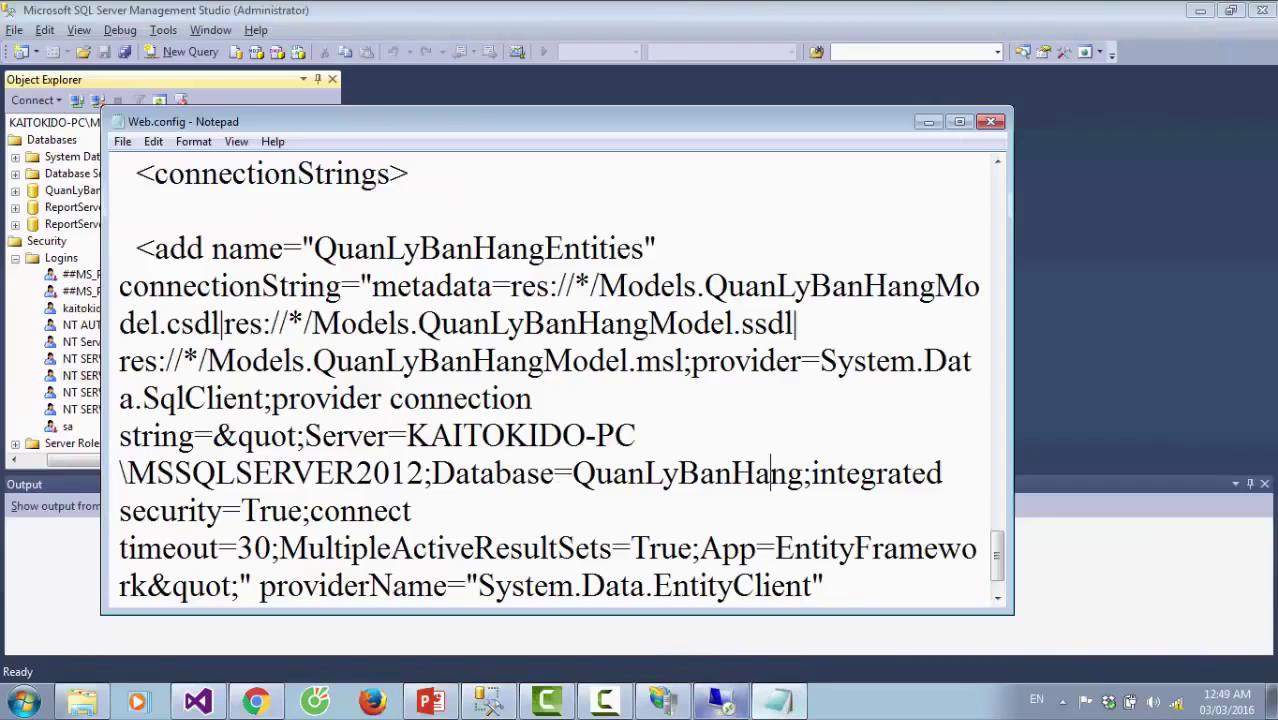
{"action": "scroll", "coordinate": [722, 700], "scroll_direction": "down", "scroll_amount": 1}
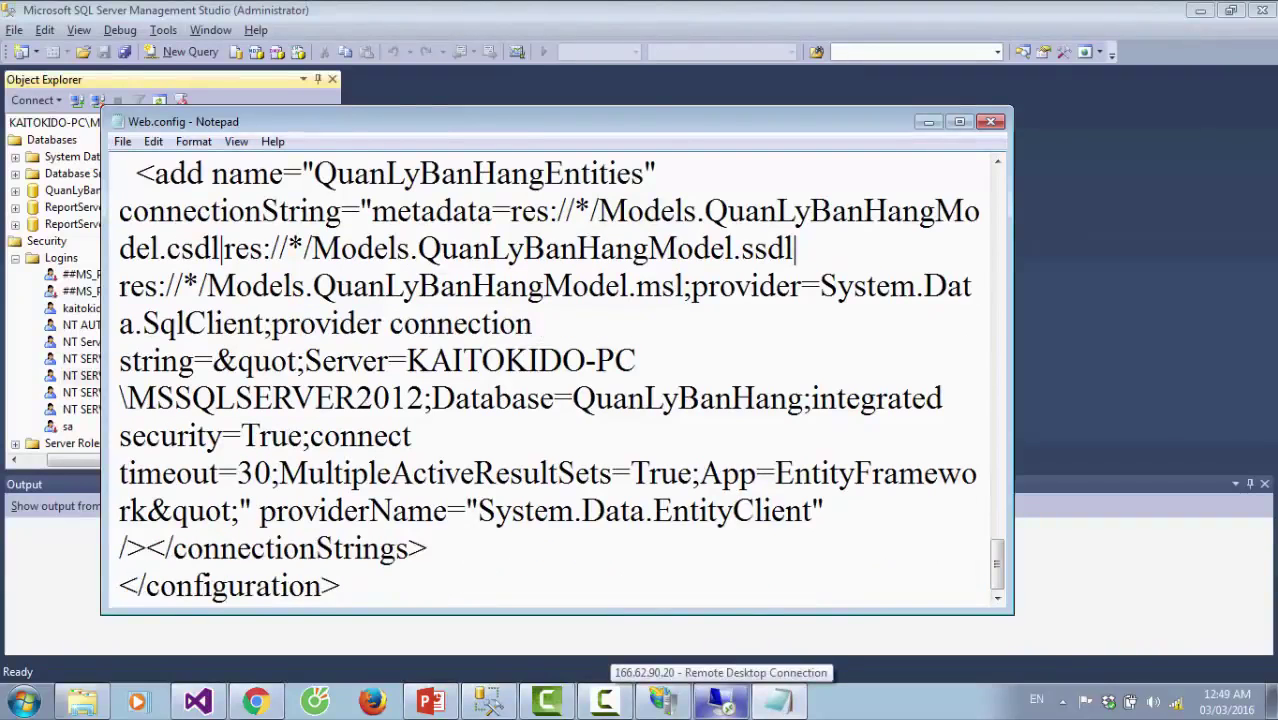
{"action": "key", "text": "Down"}
{"action": "key", "text": "Left"}
{"action": "key", "text": "Left"}
{"action": "key", "text": "Left"}
{"action": "key", "text": "Right"}
{"action": "key", "text": "Right"}
{"action": "key", "text": "Right"}
{"action": "key", "text": "Right"}
{"action": "key", "text": "Right"}
{"action": "key", "text": "Right"}
{"action": "left_click", "coordinate": [428, 360]}
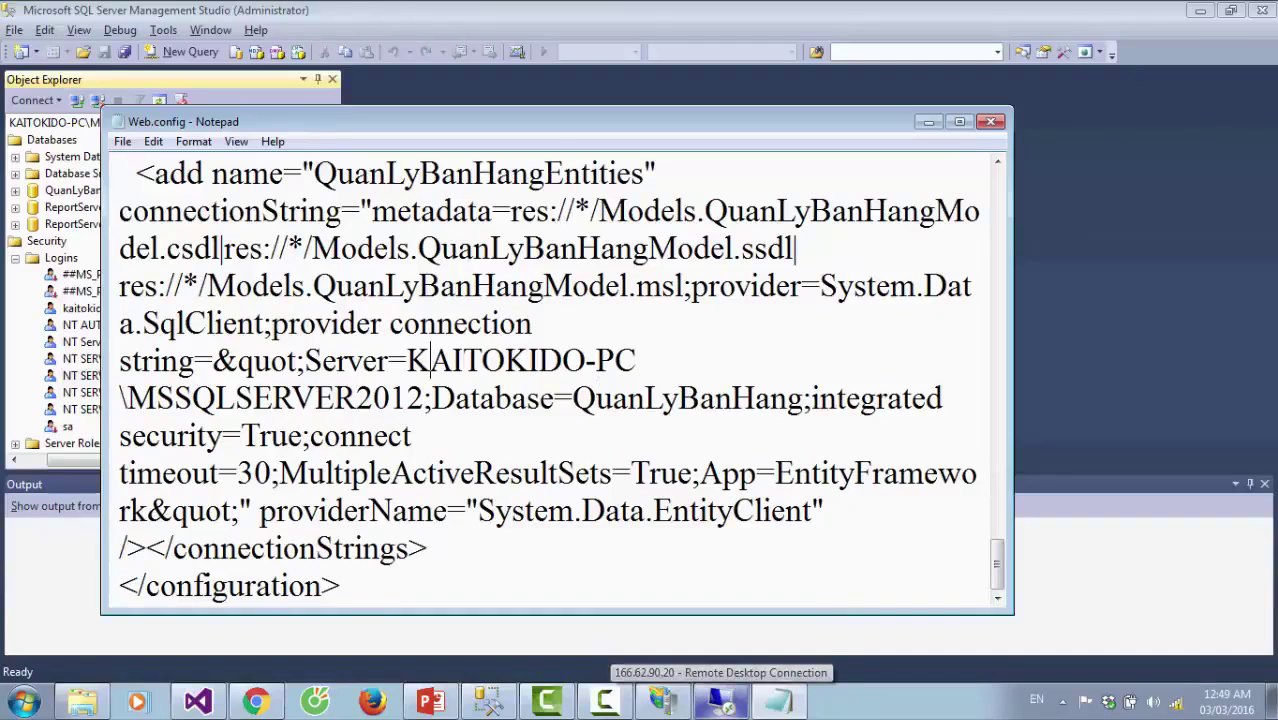
{"action": "left_click", "coordinate": [405, 360]}
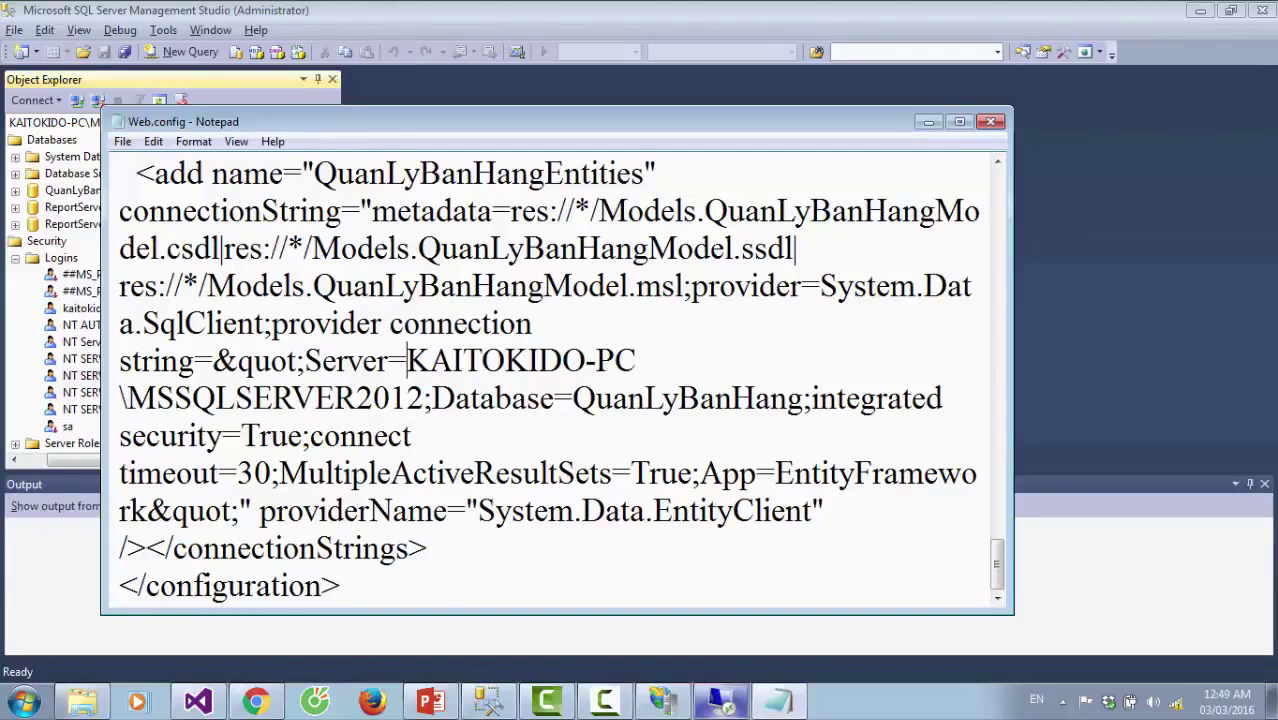
{"action": "key", "text": "Down"}
{"action": "key", "text": "Down"}
{"action": "key", "text": "Down"}
{"action": "key", "text": "Down"}
{"action": "key", "text": "Down"}
Select the KAITOKIDO-PC\MSSQLSERVER2012 database line unedited and move Notepad aside.
{"action": "left_click", "coordinate": [389, 323]}
{"action": "left_click_drag", "start_coordinate": [118, 398], "coordinate": [952, 398]}
{"action": "left_click", "coordinate": [470, 398]}
{"action": "key", "text": "Home"}
{"action": "key", "text": "shift+End"}
{"action": "left_click", "coordinate": [678, 398]}
{"action": "left_click_drag", "start_coordinate": [500, 121], "coordinate": [635, 107]}
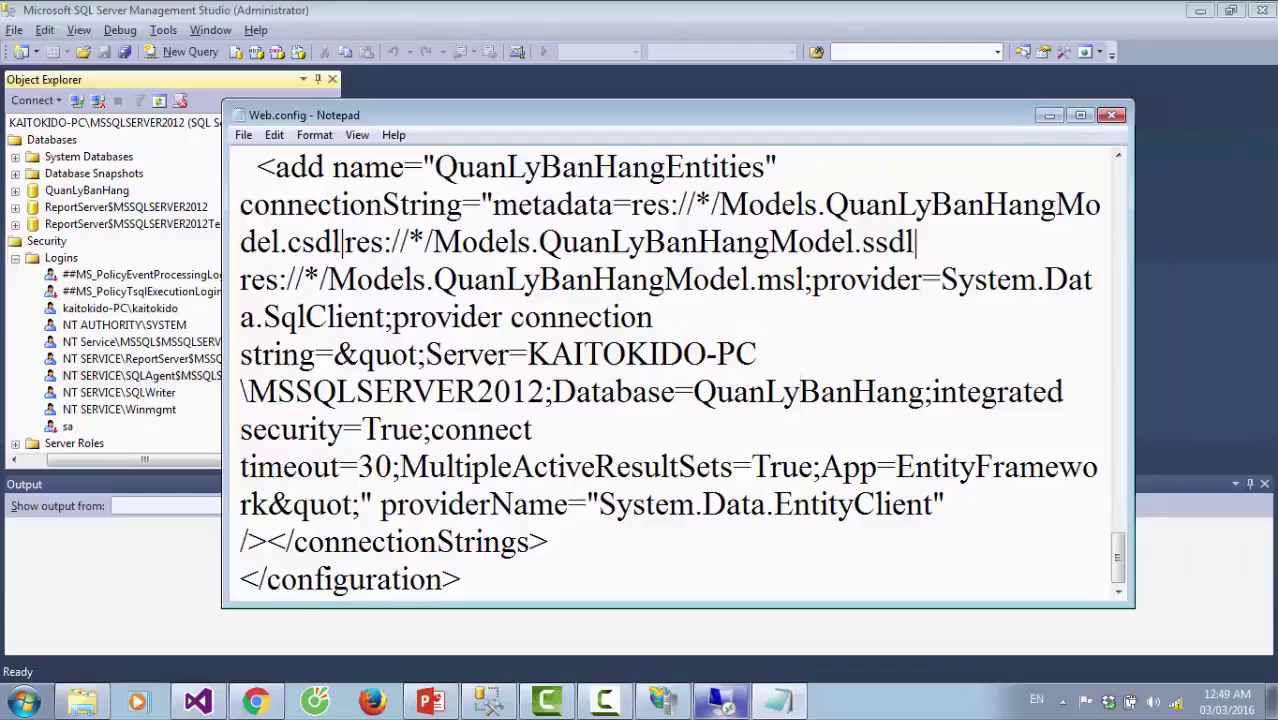
{"action": "left_click", "coordinate": [94, 173]}
Expand QuanLyBanHang > Security > Users to see dbo, guest, INFORMATION_SCHEMA and sys.
{"action": "left_click", "coordinate": [15, 190]}
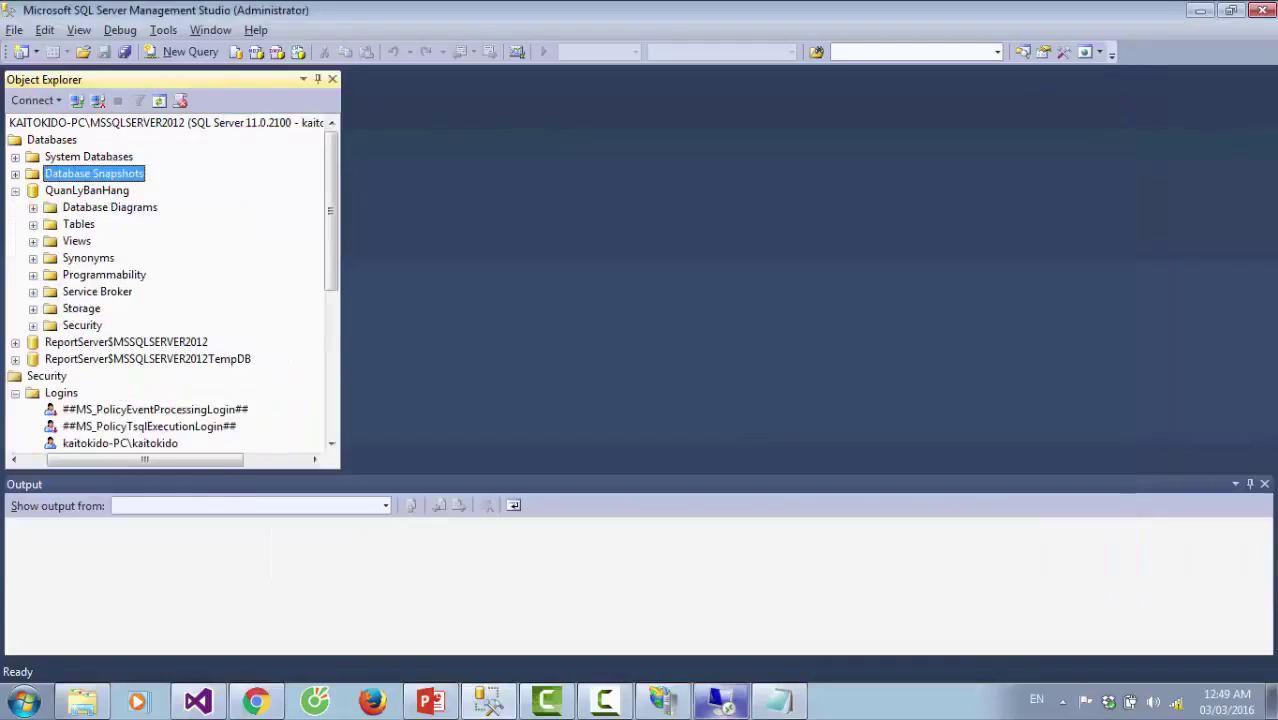
{"action": "left_click", "coordinate": [33, 325]}
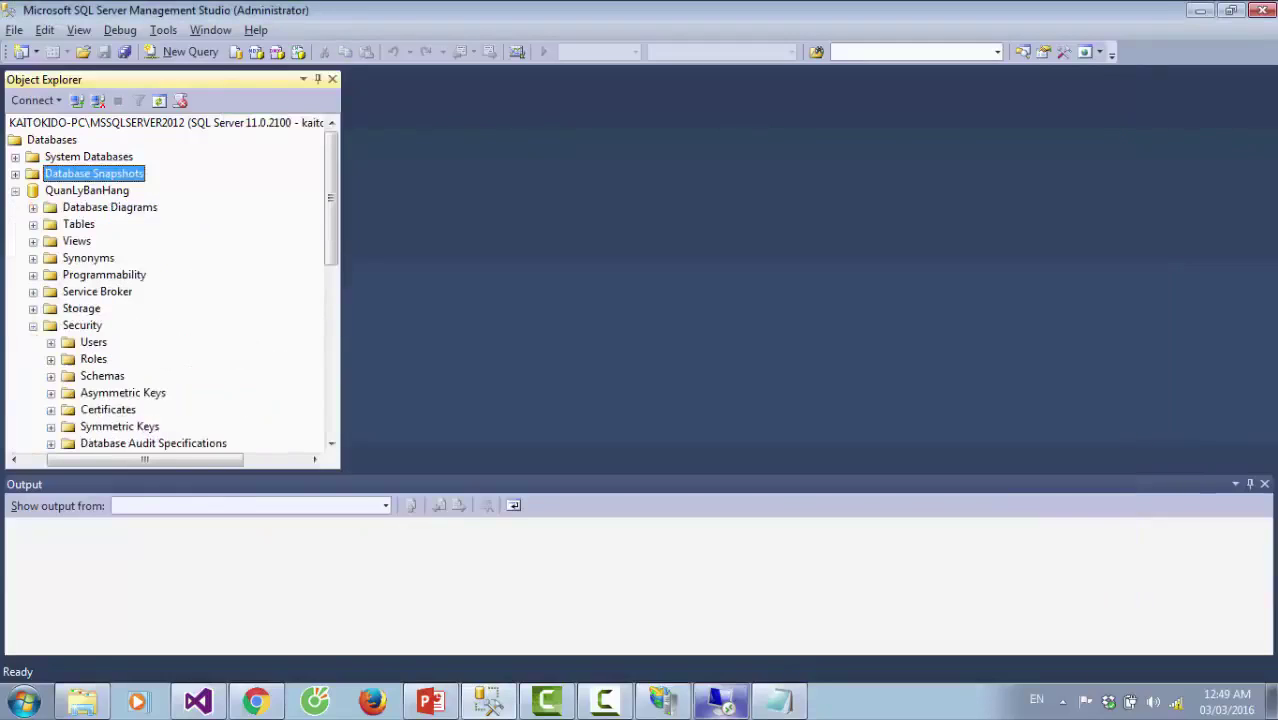
{"action": "scroll", "coordinate": [170, 290], "scroll_direction": "down", "scroll_amount": 1}
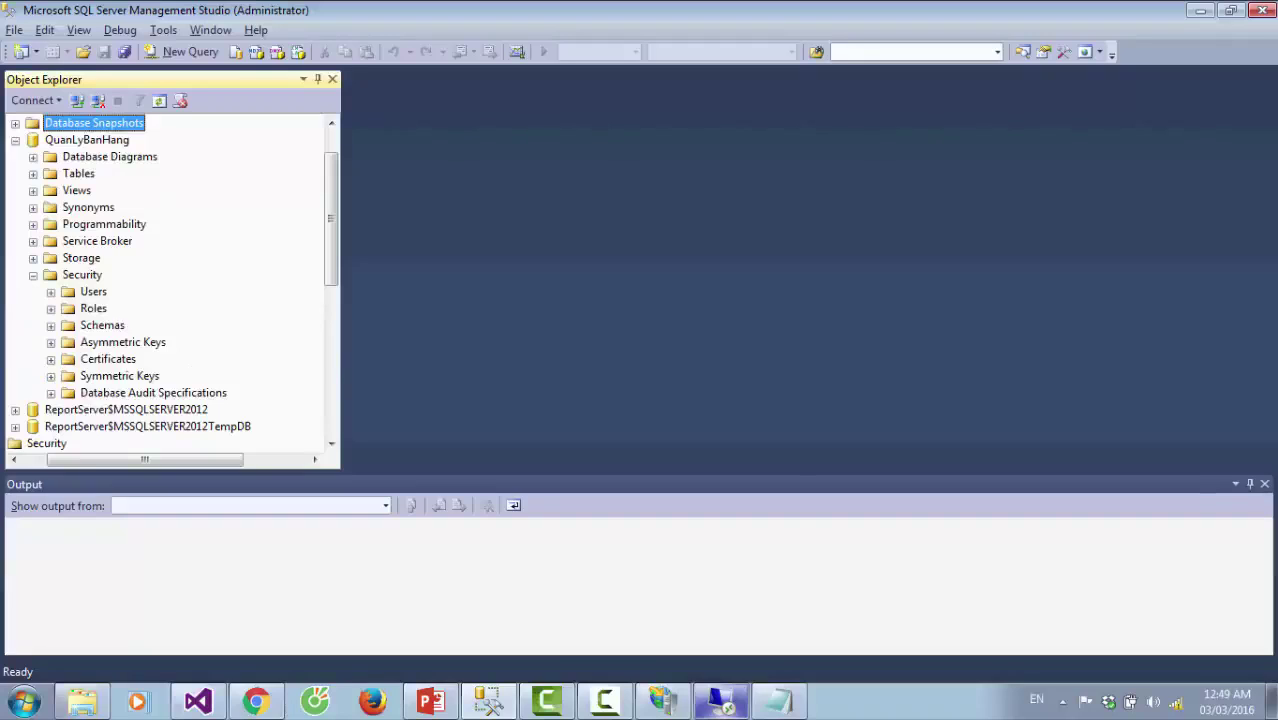
{"action": "left_click", "coordinate": [51, 308]}
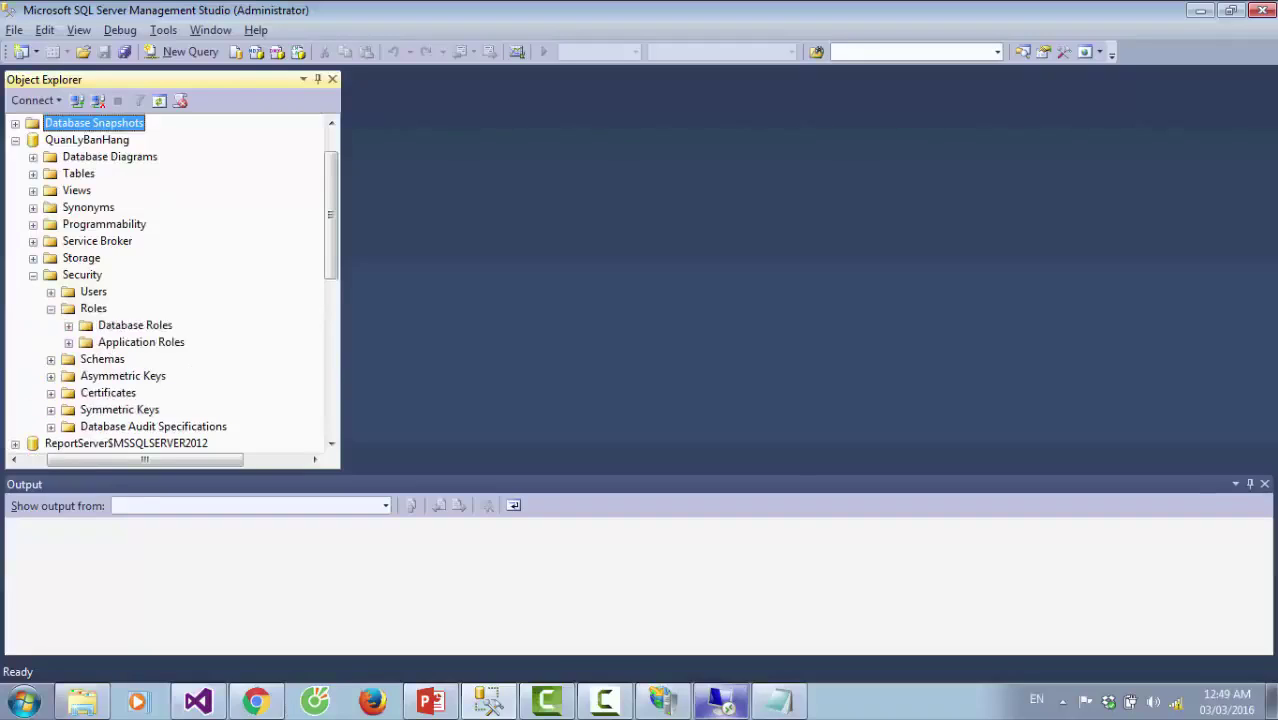
{"action": "left_click", "coordinate": [51, 308]}
{"action": "left_click", "coordinate": [51, 291]}
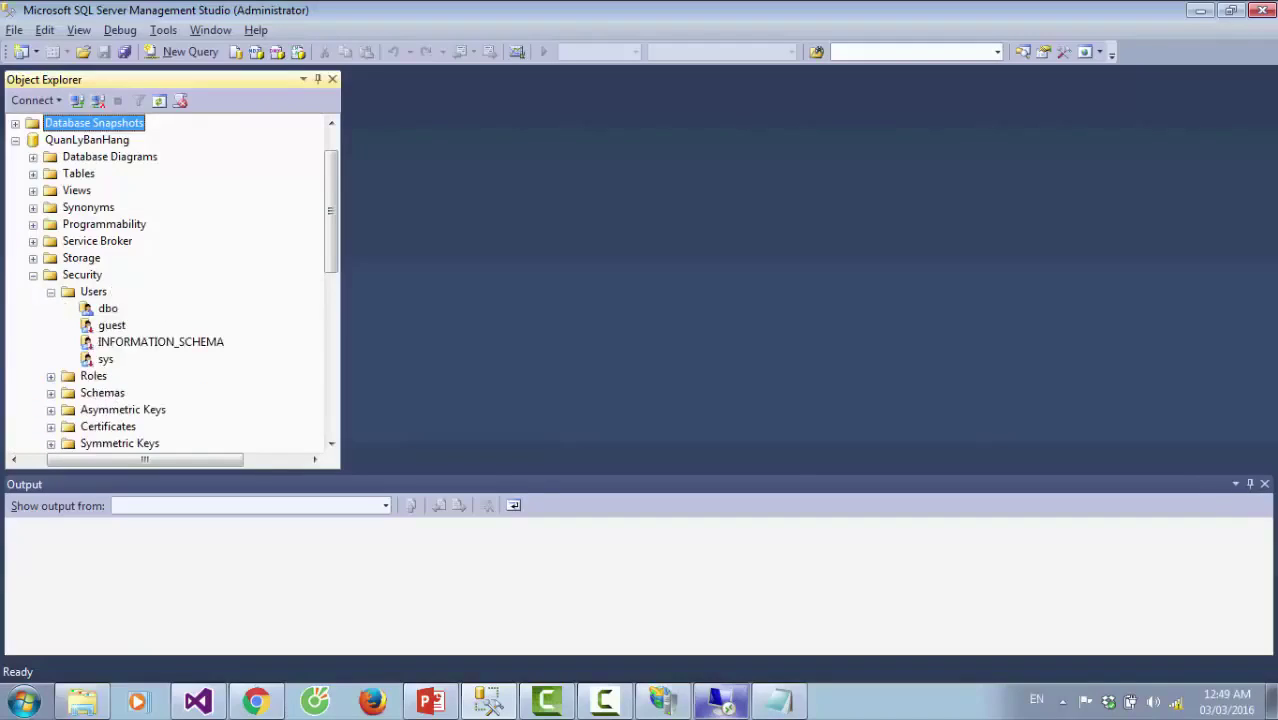
{"action": "left_click", "coordinate": [160, 342]}
{"action": "scroll", "coordinate": [170, 285], "scroll_direction": "down", "scroll_amount": 1}
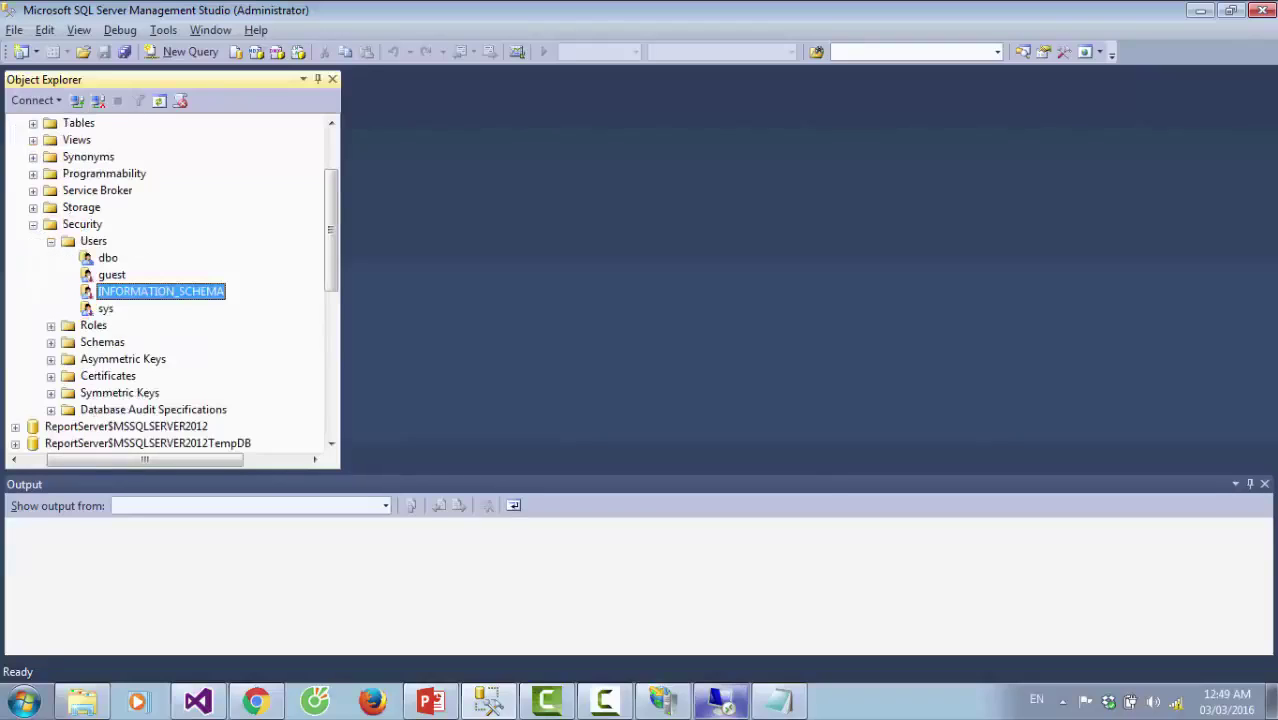
{"action": "scroll", "coordinate": [170, 285], "scroll_direction": "up", "scroll_amount": 1}
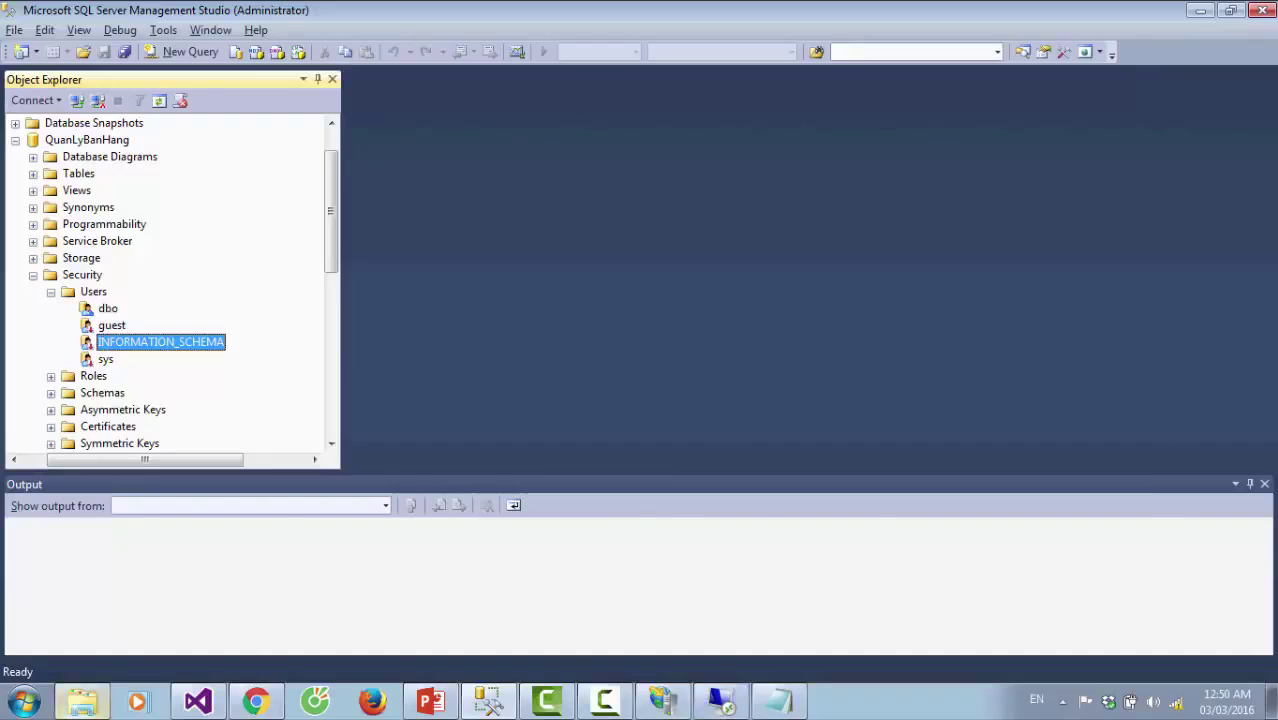
{"action": "left_click", "coordinate": [82, 702]}
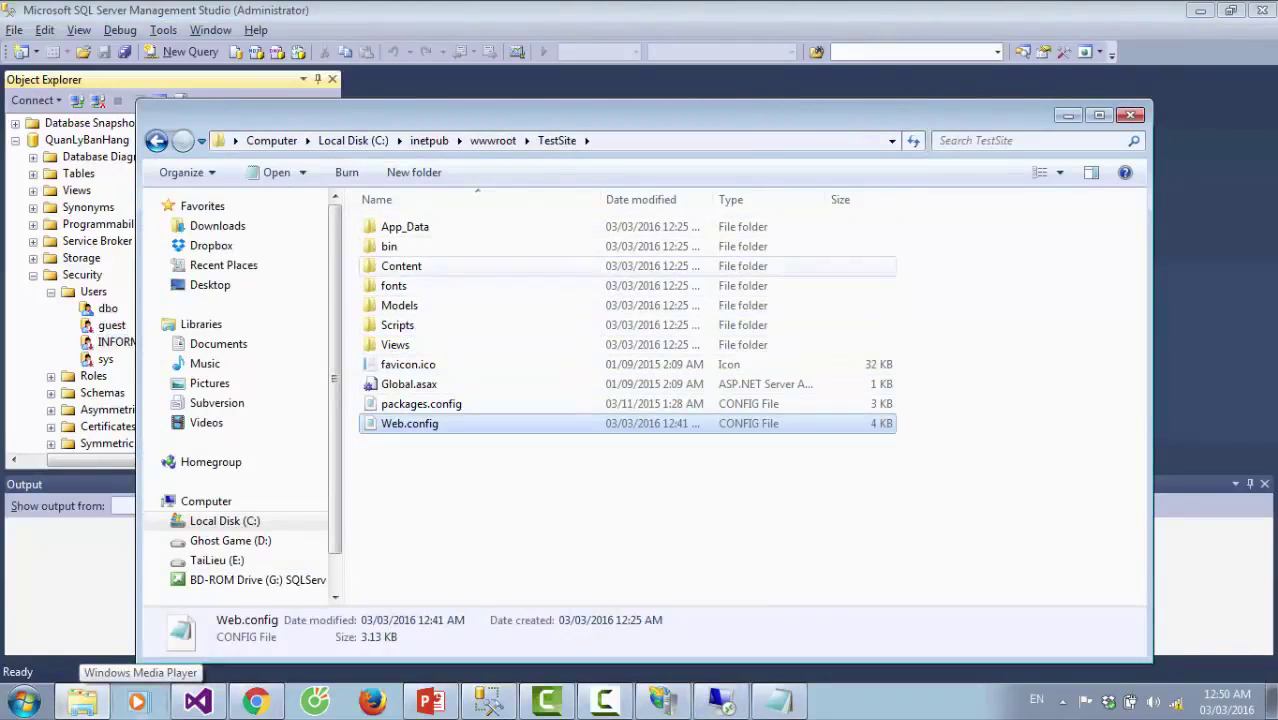
Open TestSite's App_Data folder, then navigate to E:\CSDLTEST.
{"action": "double_click", "coordinate": [420, 228]}
{"action": "left_click", "coordinate": [450, 230]}
{"action": "right_click", "coordinate": [451, 235]}
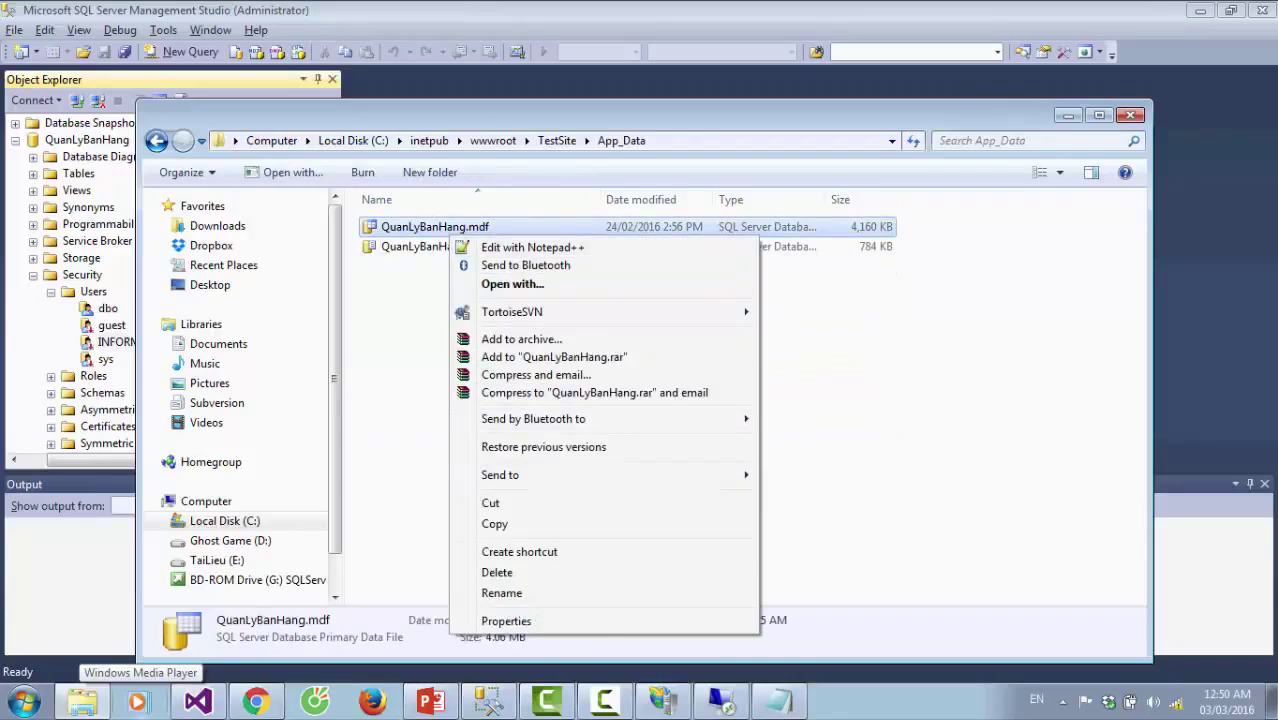
{"action": "left_click", "coordinate": [600, 450]}
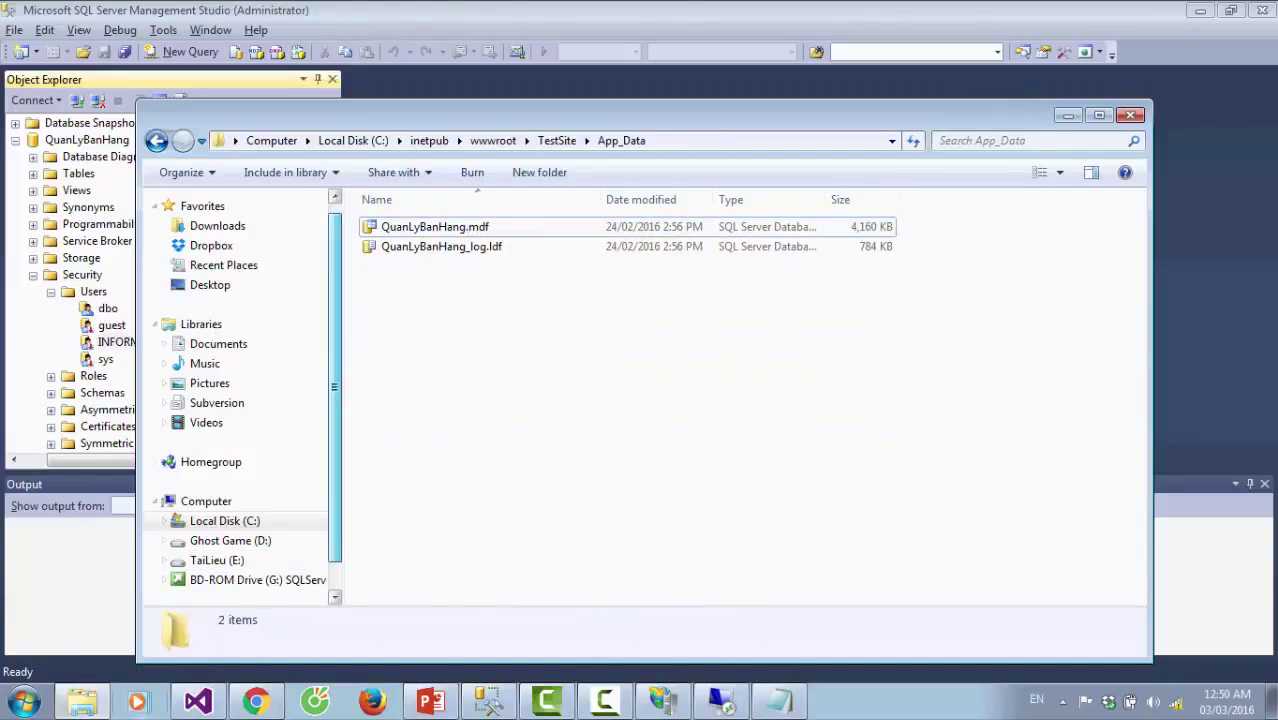
{"action": "scroll", "coordinate": [240, 400], "scroll_direction": "down", "scroll_amount": 2}
{"action": "left_click", "coordinate": [225, 473]}
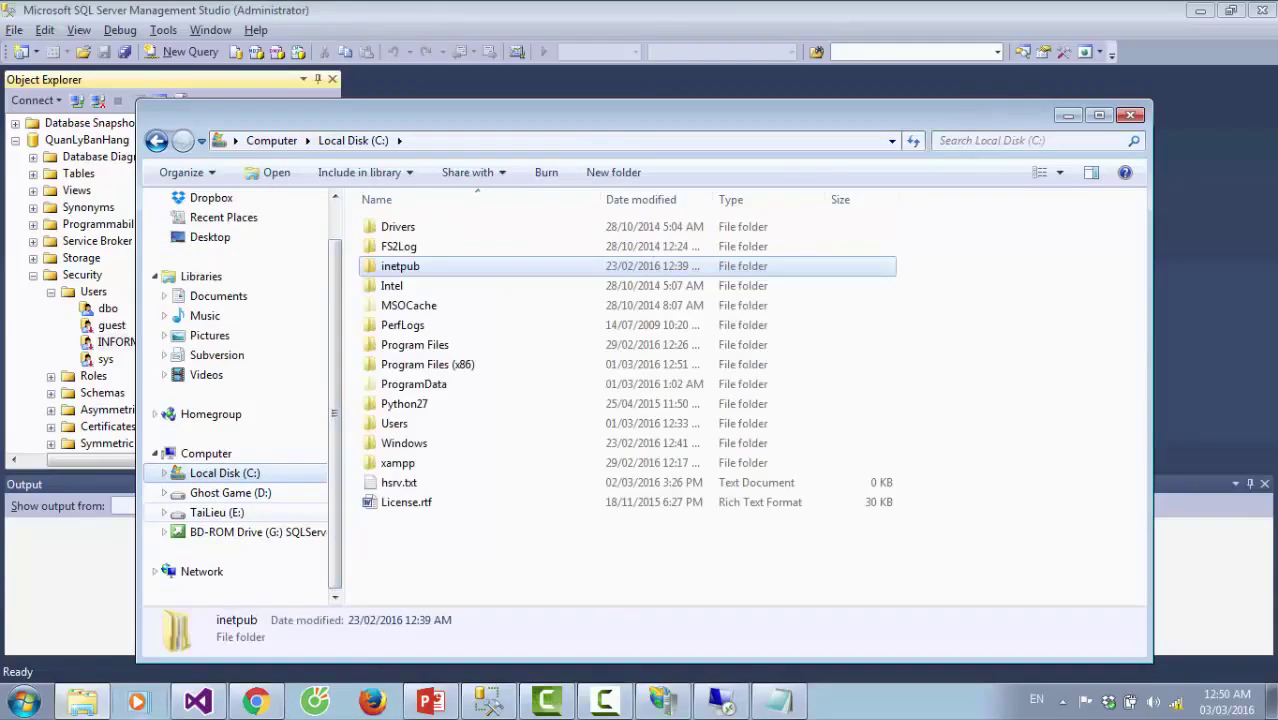
{"action": "left_click", "coordinate": [217, 512]}
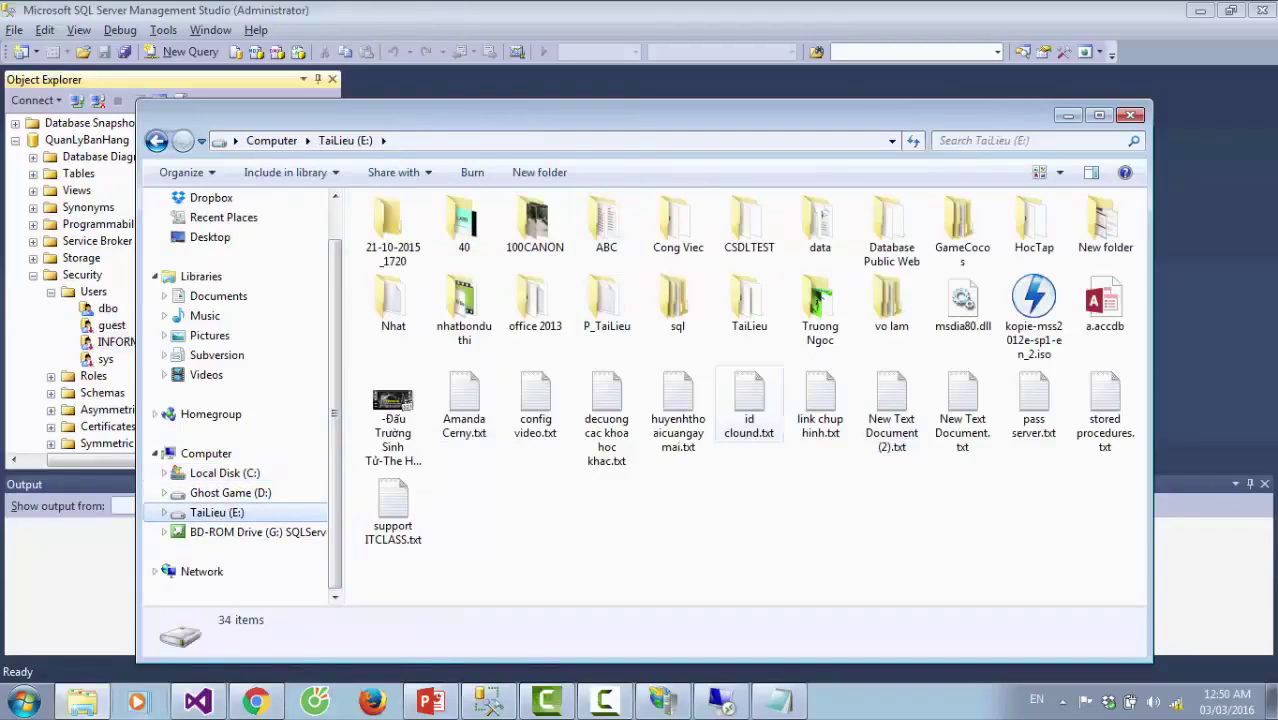
{"action": "left_click", "coordinate": [677, 305]}
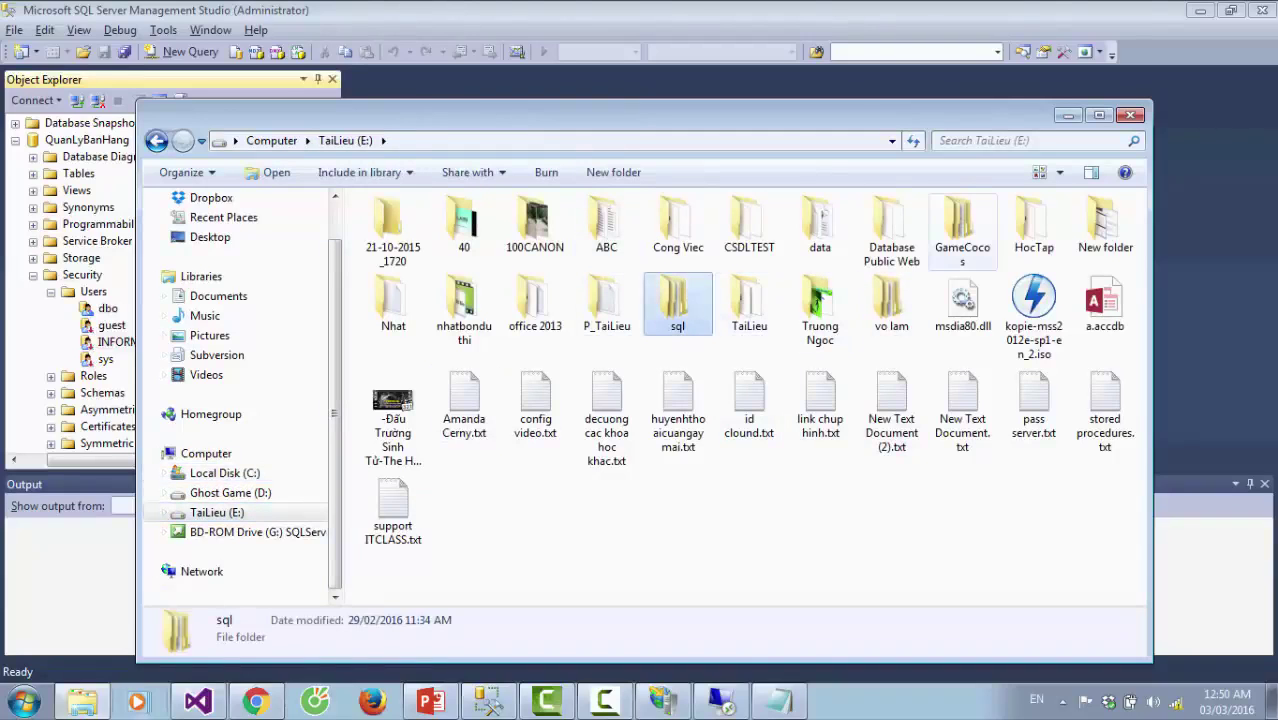
{"action": "double_click", "coordinate": [749, 225]}
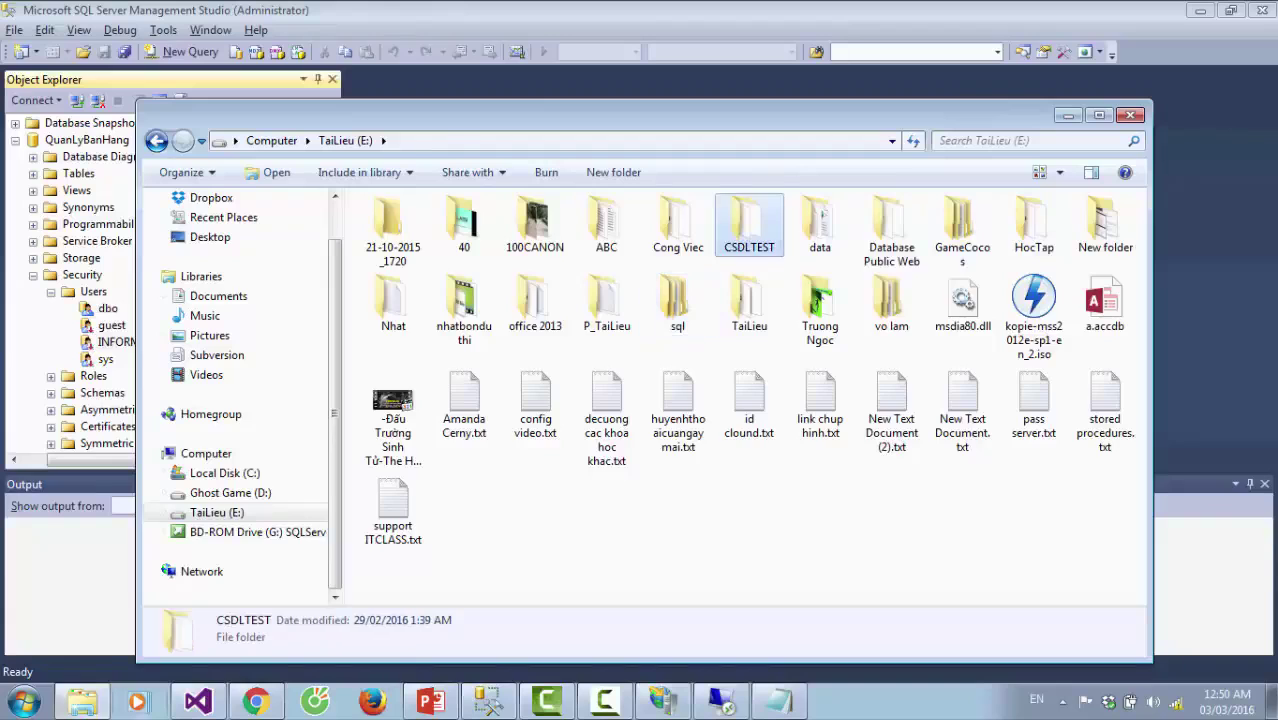
Review QuanLyBanHang.mdf's security permissions without changing them.
{"action": "left_click", "coordinate": [435, 226]}
{"action": "right_click", "coordinate": [522, 227]}
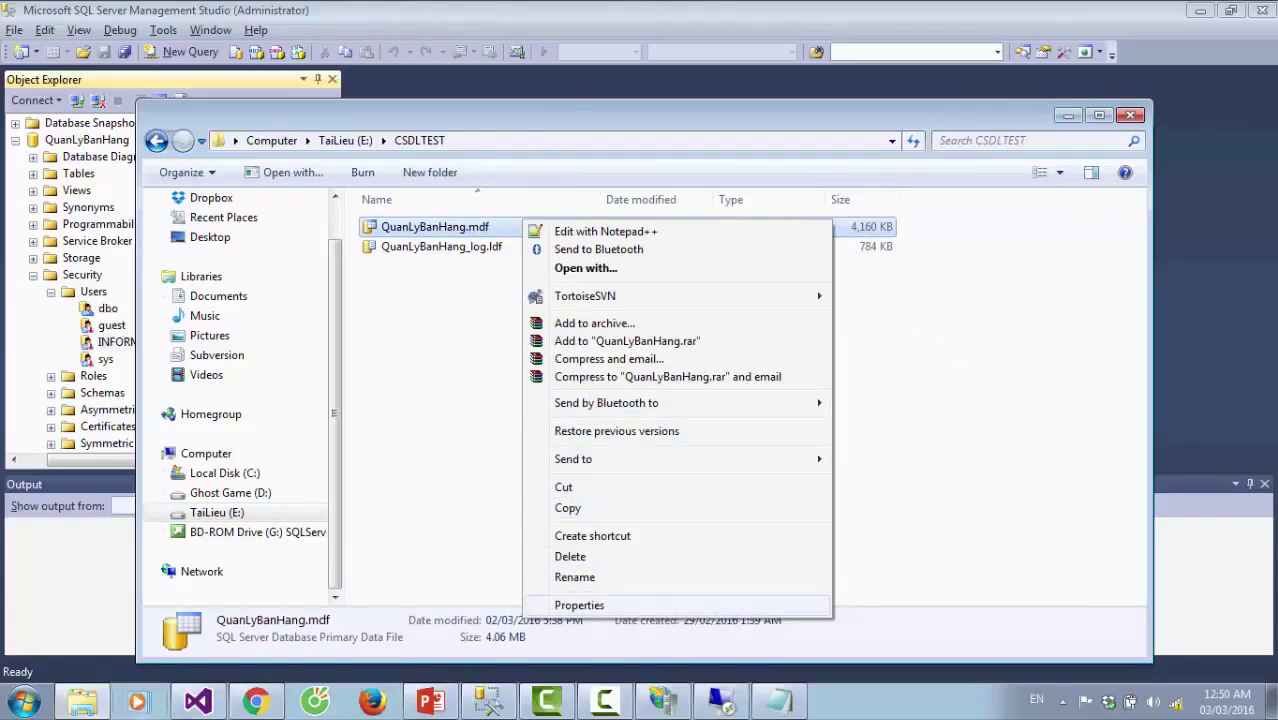
{"action": "left_click", "coordinate": [570, 605]}
{"action": "left_click", "coordinate": [605, 241]}
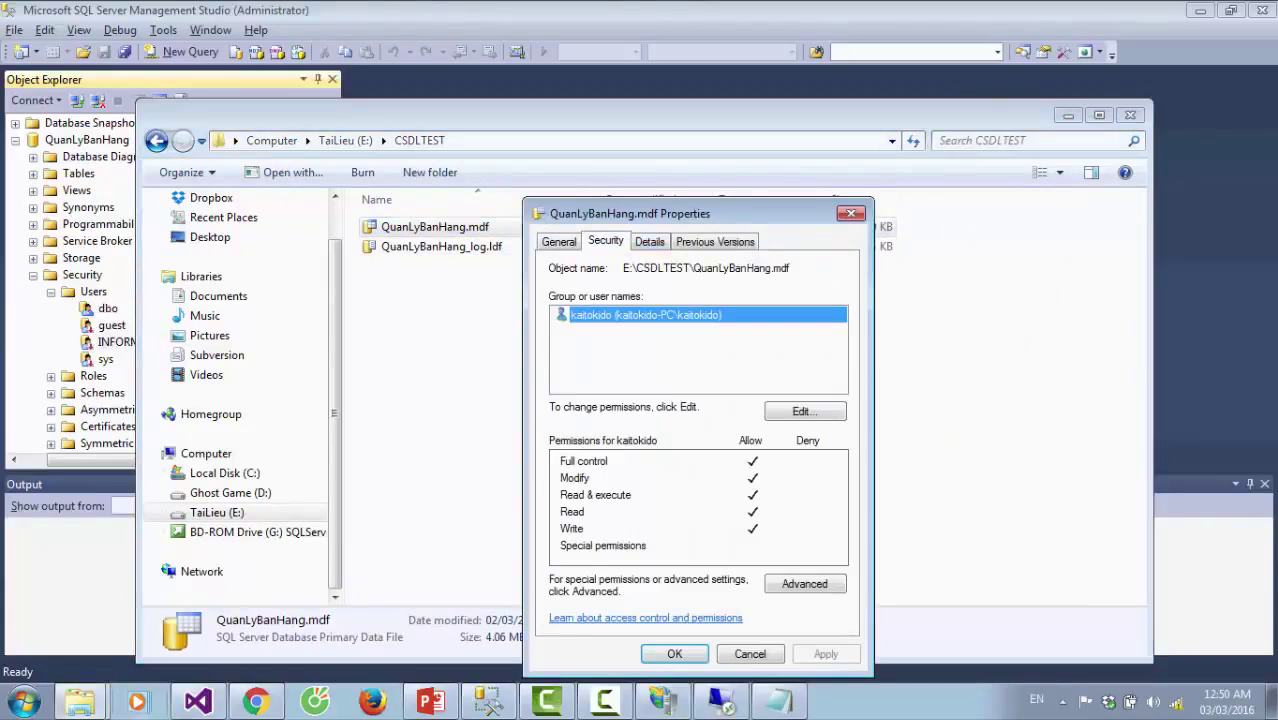
{"action": "left_click", "coordinate": [645, 315]}
{"action": "key", "text": "ctrl+Tab"}
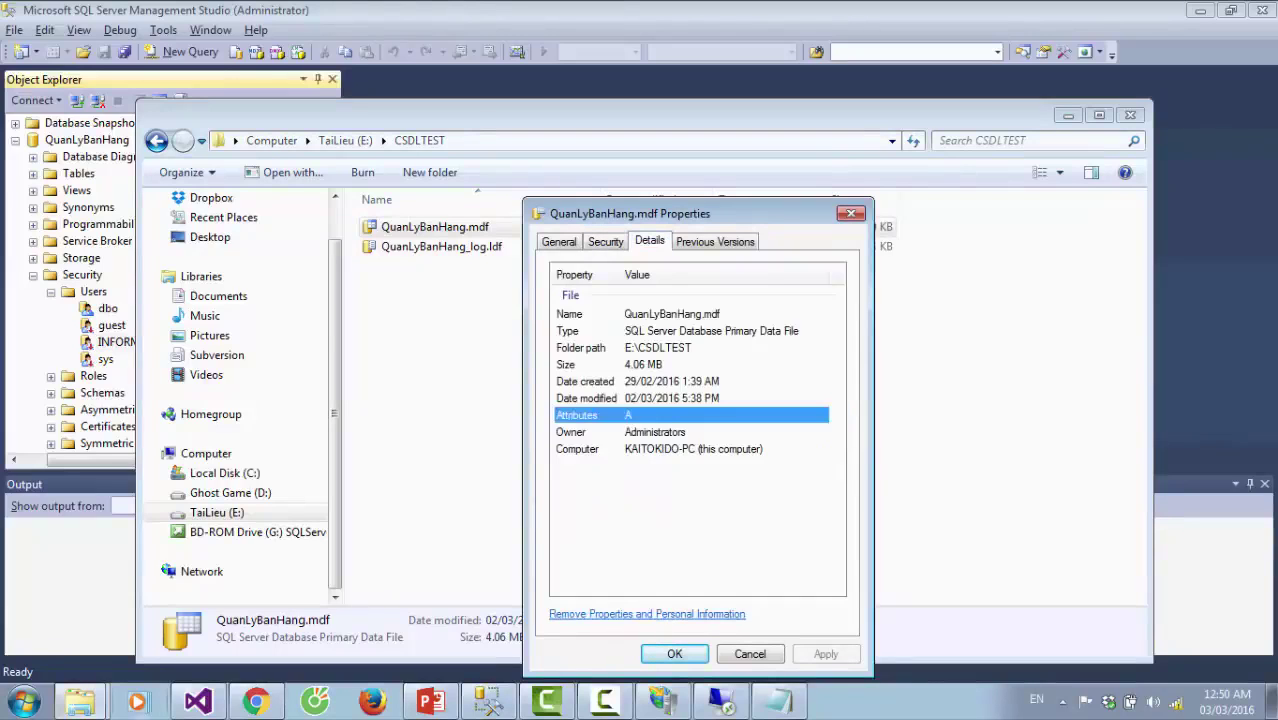
{"action": "key", "text": "ctrl+shift+Tab"}
{"action": "left_click", "coordinate": [805, 411]}
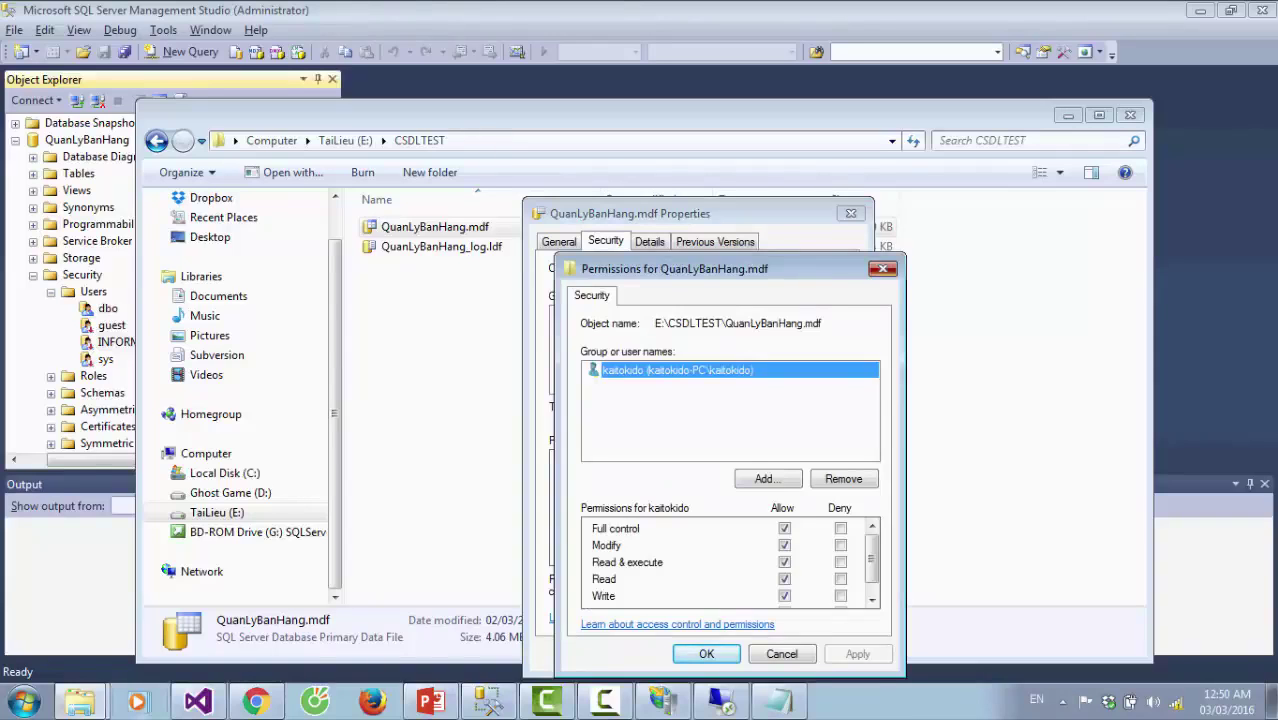
{"action": "left_click", "coordinate": [882, 268]}
{"action": "left_click", "coordinate": [850, 213]}
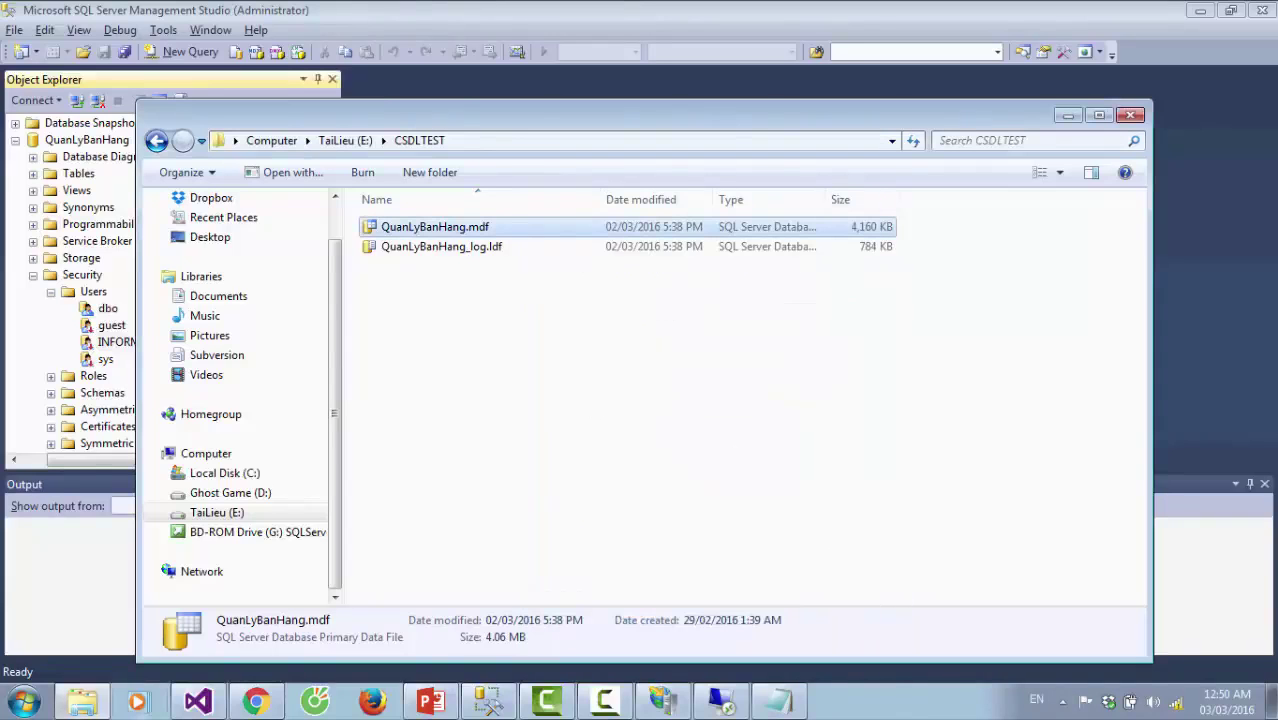
Review QuanLyBanHang_log.ldf's security permissions, then return to the TaiLieu (E:) drive.
{"action": "left_click", "coordinate": [536, 246]}
{"action": "right_click", "coordinate": [536, 246]}
{"action": "left_click", "coordinate": [571, 639]}
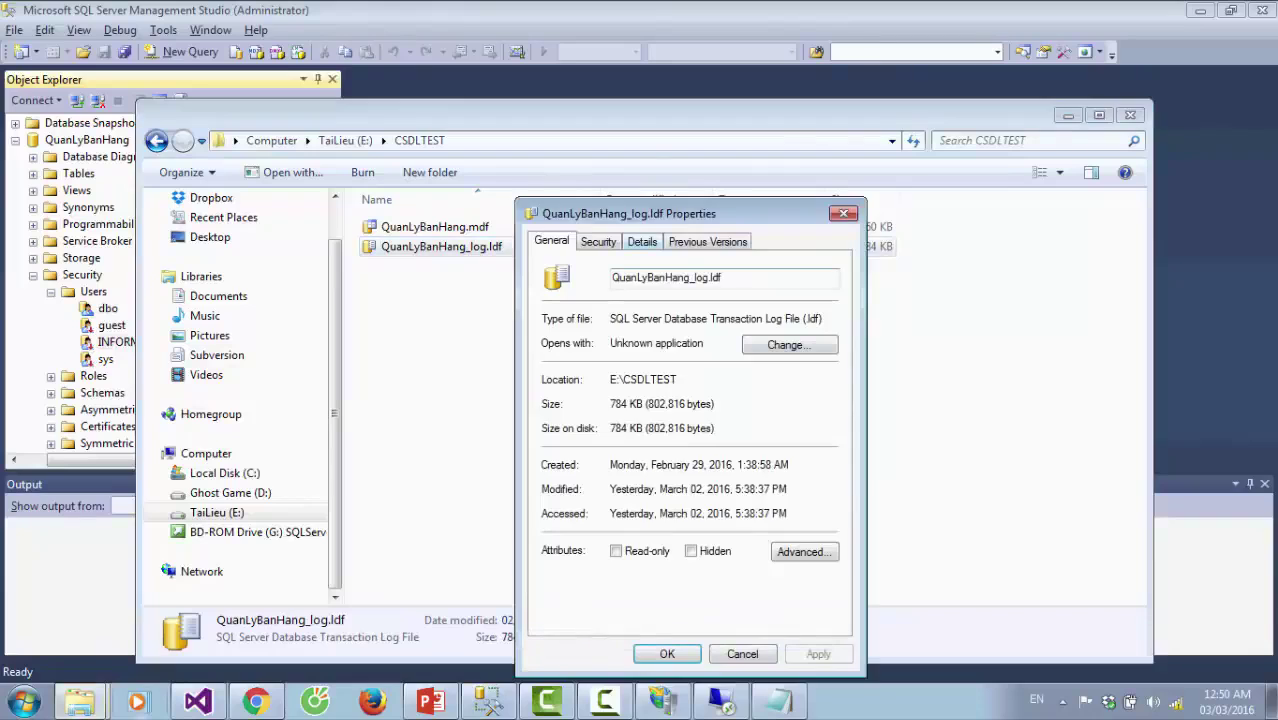
{"action": "key", "text": "ctrl+Tab"}
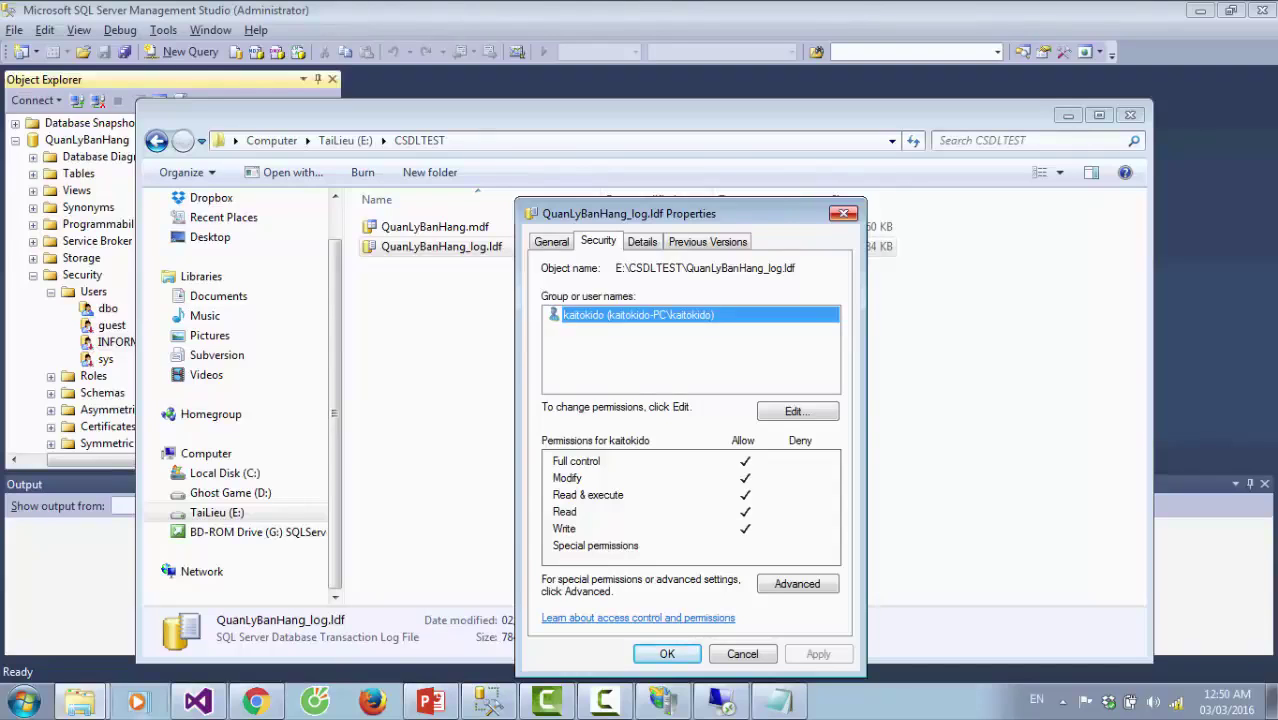
{"action": "key", "text": "Escape"}
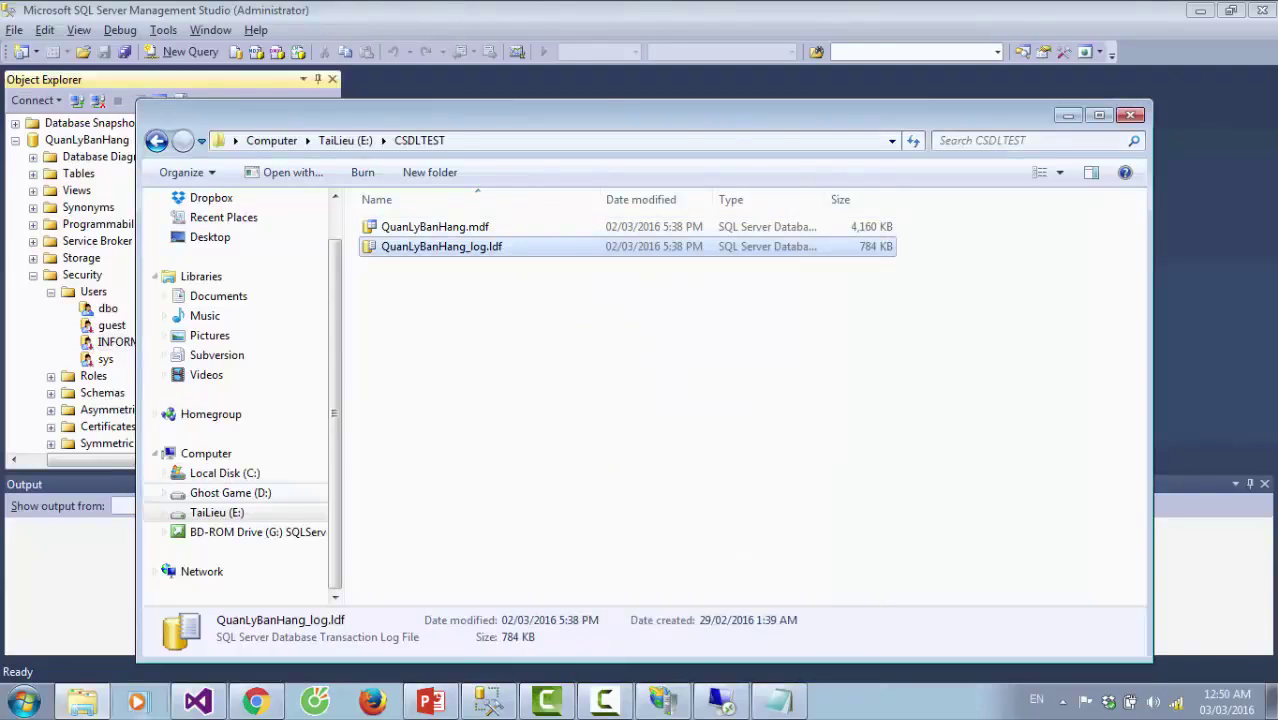
{"action": "left_click", "coordinate": [216, 512]}
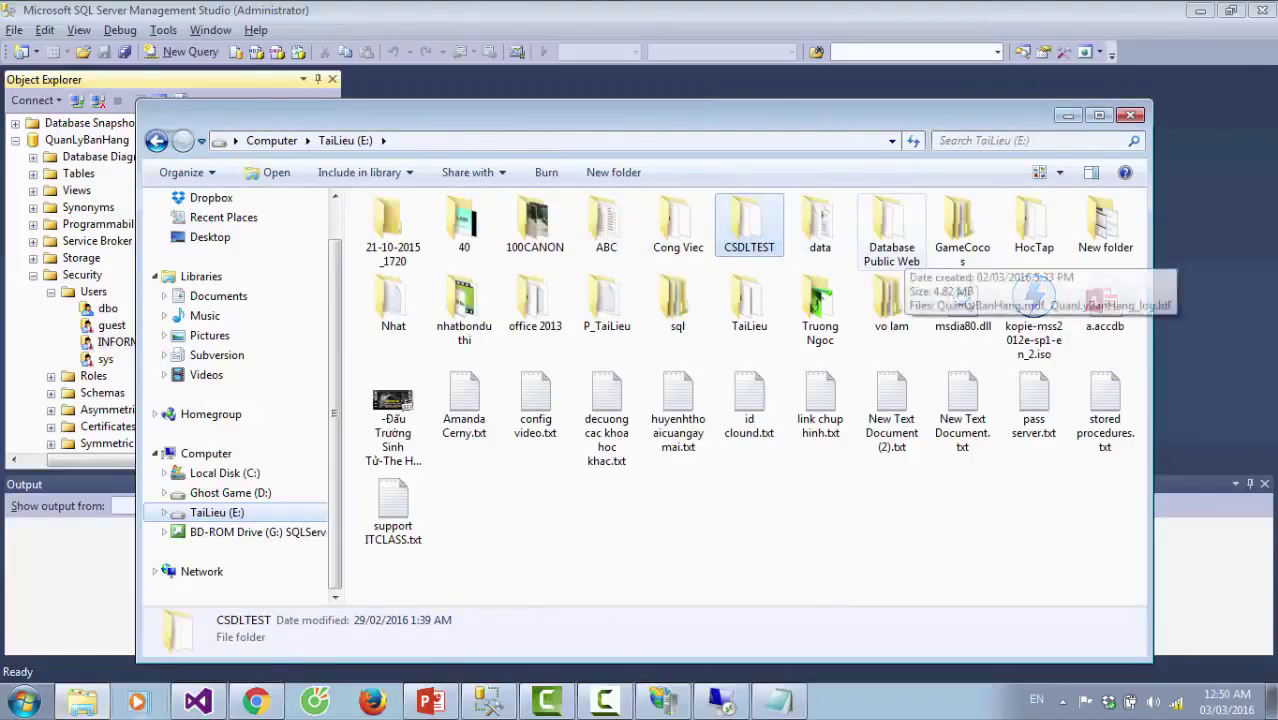
Open QuanLyBanHang.mdf's security permissions in Database Public Web and review each account's rights.
{"action": "double_click", "coordinate": [891, 225]}
{"action": "right_click", "coordinate": [548, 234]}
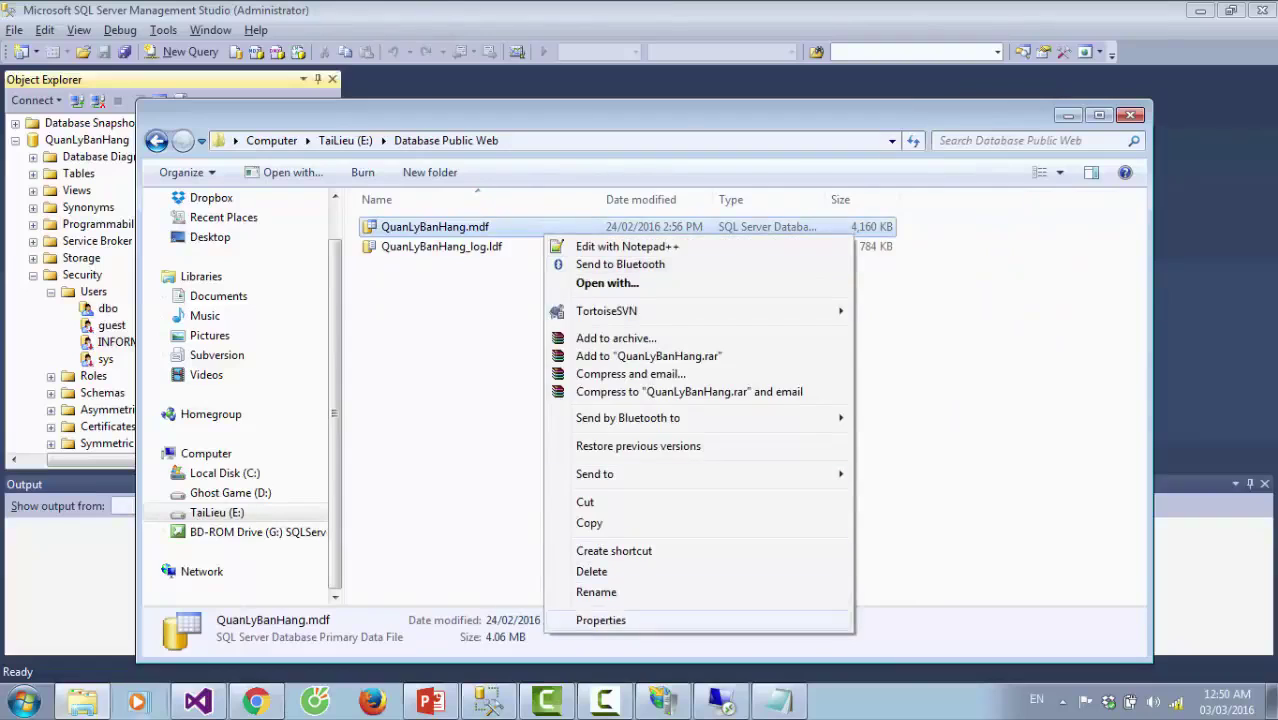
{"action": "left_click", "coordinate": [600, 619]}
{"action": "left_click", "coordinate": [627, 241]}
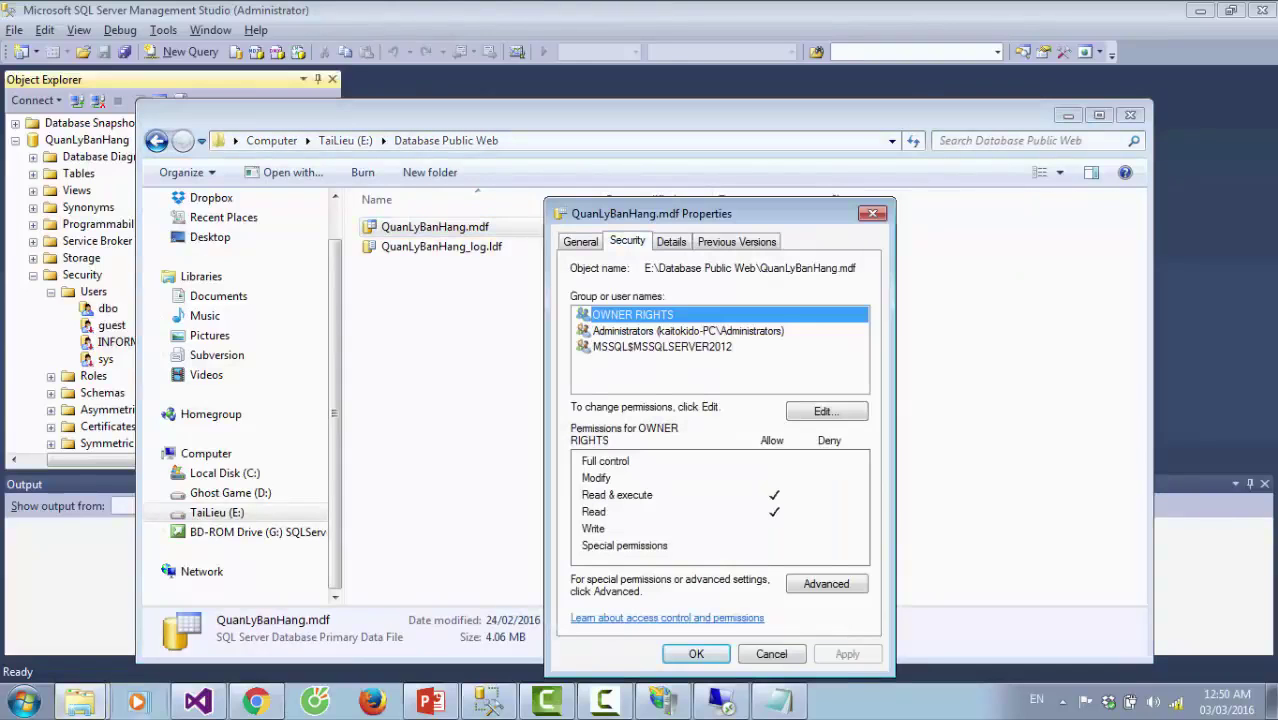
{"action": "left_click", "coordinate": [688, 330]}
{"action": "left_click", "coordinate": [632, 314]}
{"action": "left_click", "coordinate": [688, 330]}
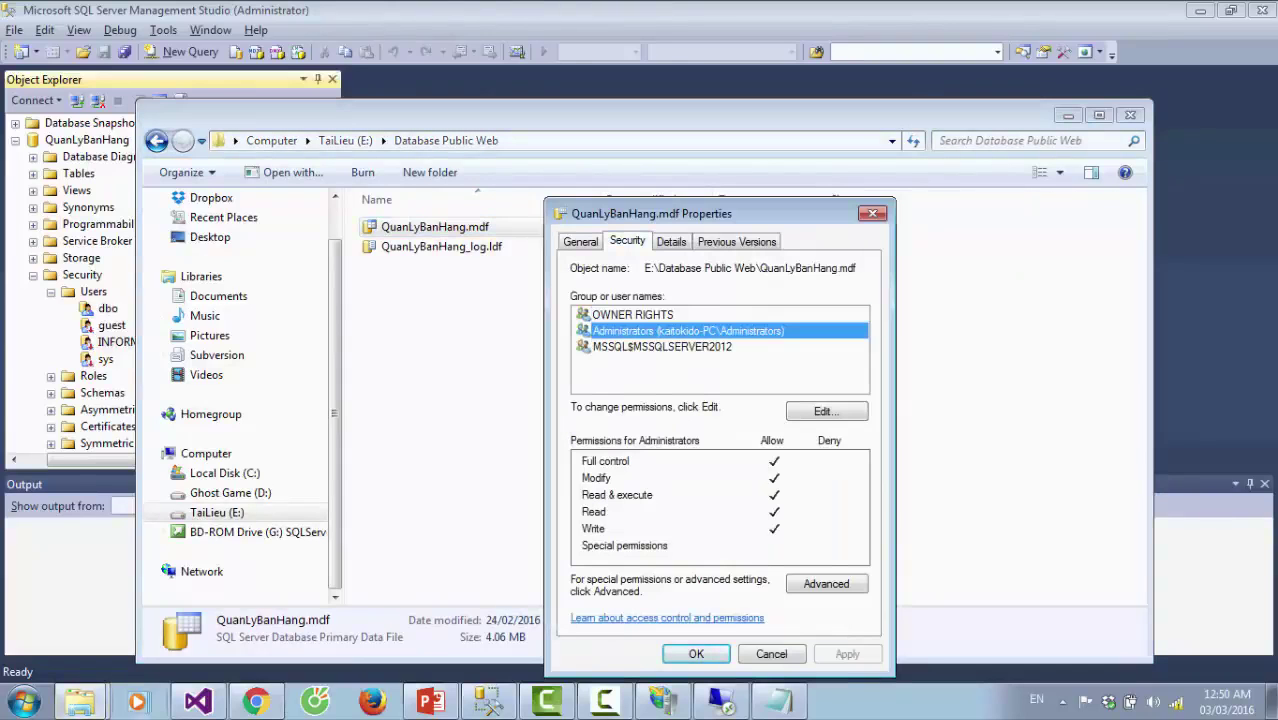
{"action": "left_click", "coordinate": [662, 346]}
Grant OWNER RIGHTS full control on QuanLyBanHang.mdf and close its Properties.
{"action": "left_click", "coordinate": [688, 330]}
{"action": "left_click", "coordinate": [632, 314]}
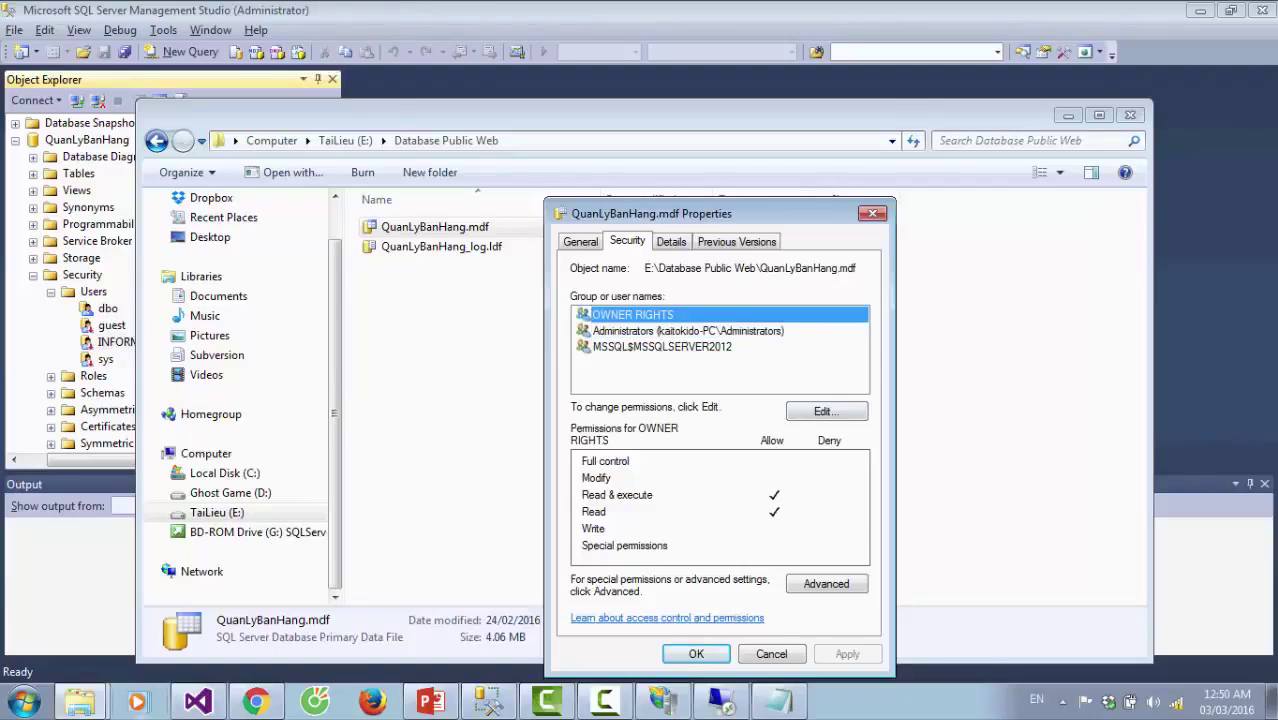
{"action": "left_click", "coordinate": [826, 411]}
{"action": "left_click", "coordinate": [806, 528]}
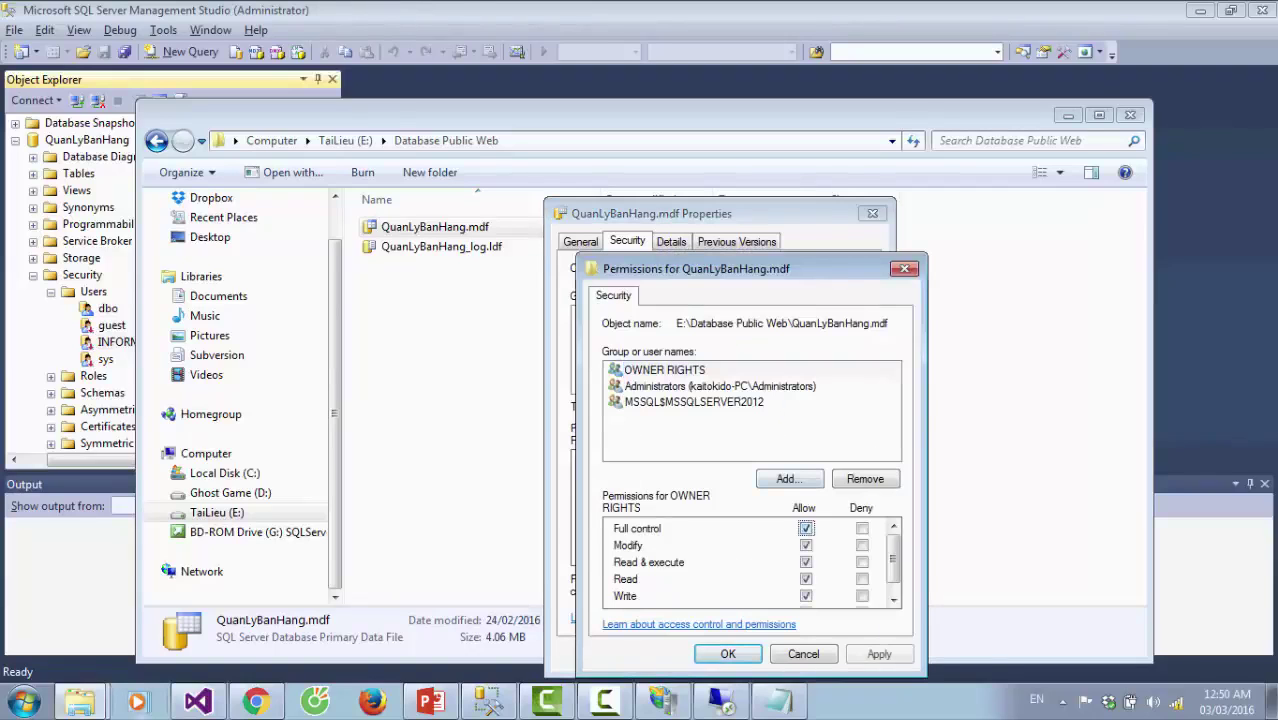
{"action": "left_click", "coordinate": [728, 654]}
{"action": "left_click", "coordinate": [695, 654]}
Check QuanLyBanHang_log.ldf's permissions for MSSQL$MSSQLSERVER2012 and Administrators, then return to Chrome's error page.
{"action": "left_click", "coordinate": [441, 246]}
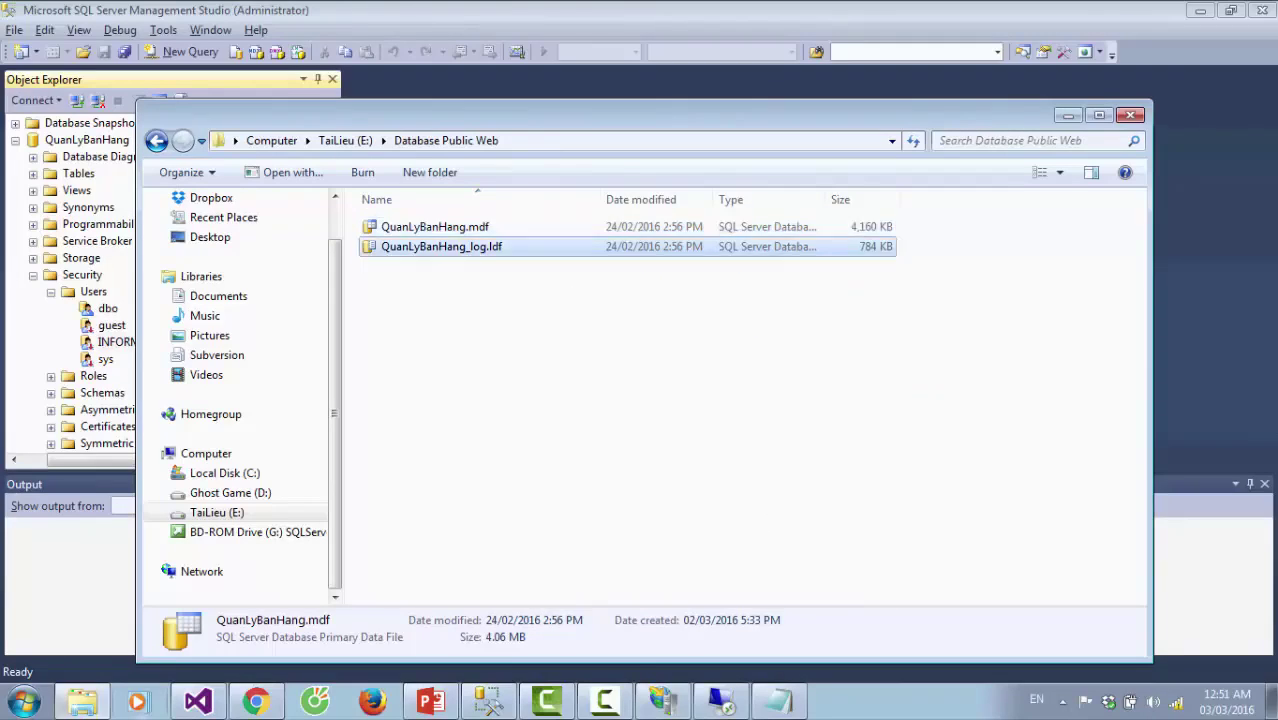
{"action": "right_click", "coordinate": [463, 247]}
{"action": "left_click", "coordinate": [528, 633]}
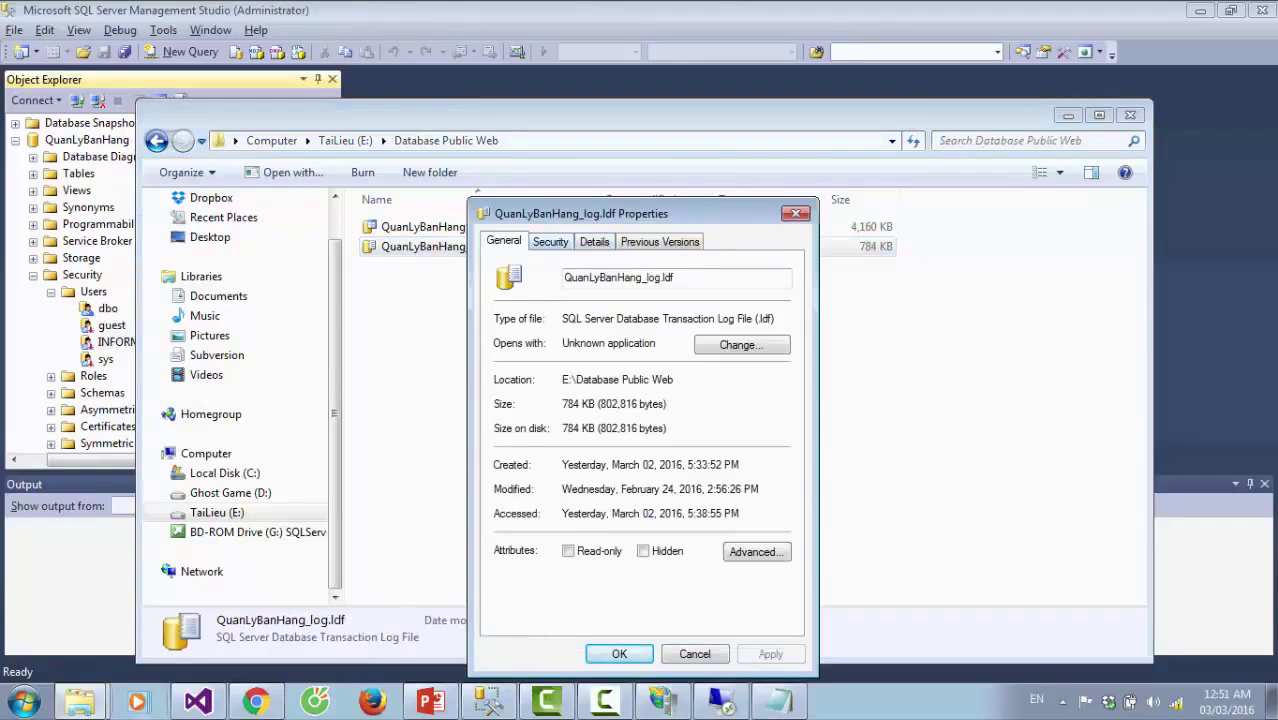
{"action": "key", "text": "ctrl+Tab"}
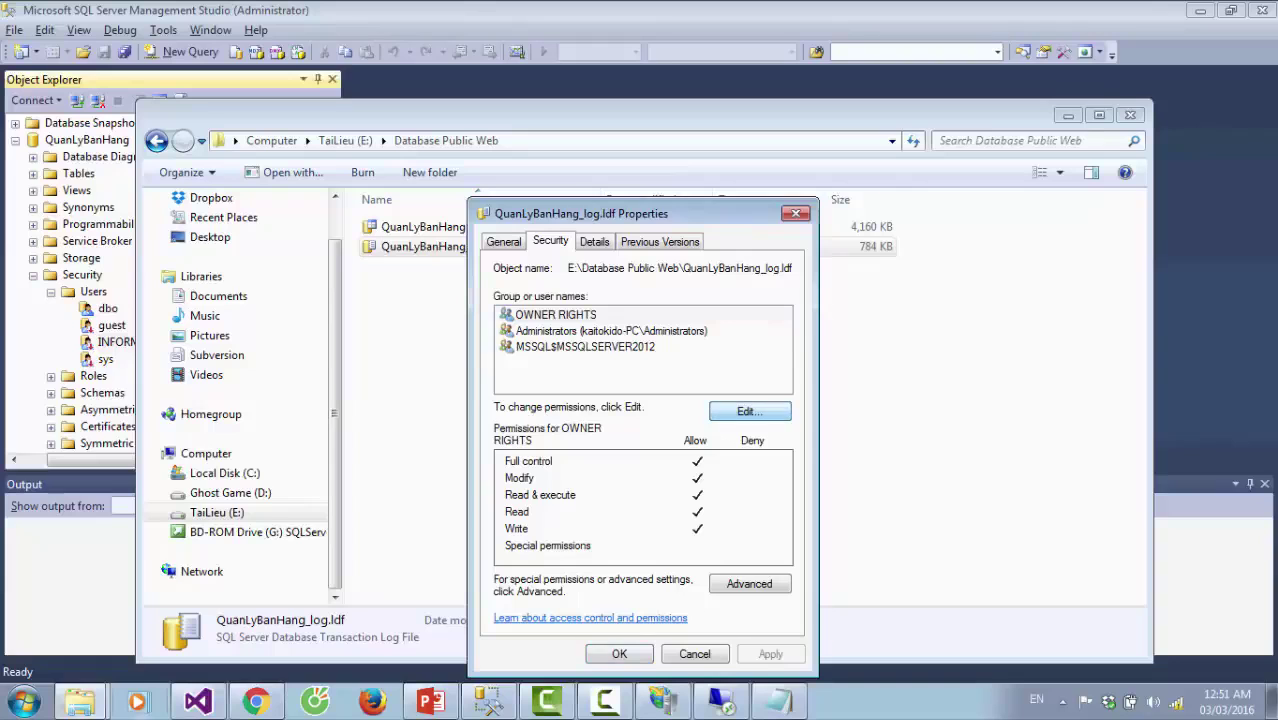
{"action": "left_click", "coordinate": [585, 346]}
{"action": "left_click", "coordinate": [610, 330]}
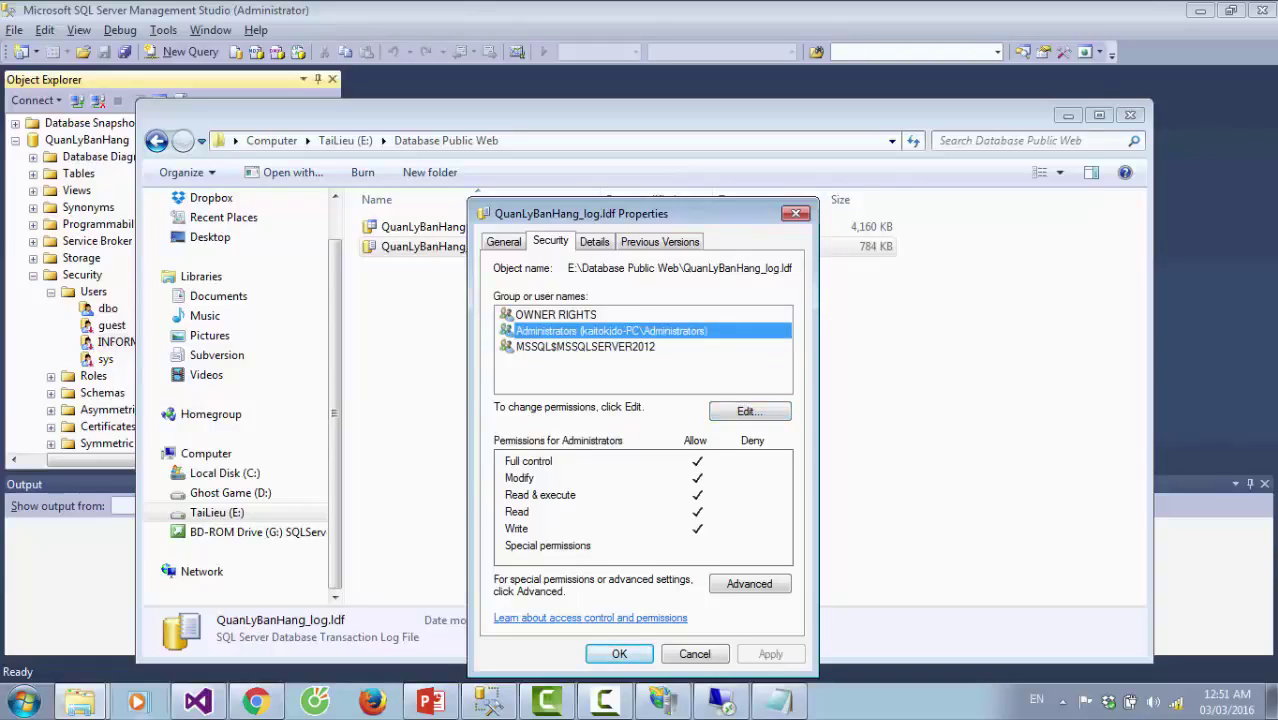
{"action": "key", "text": "Return"}
{"action": "left_click", "coordinate": [256, 701]}
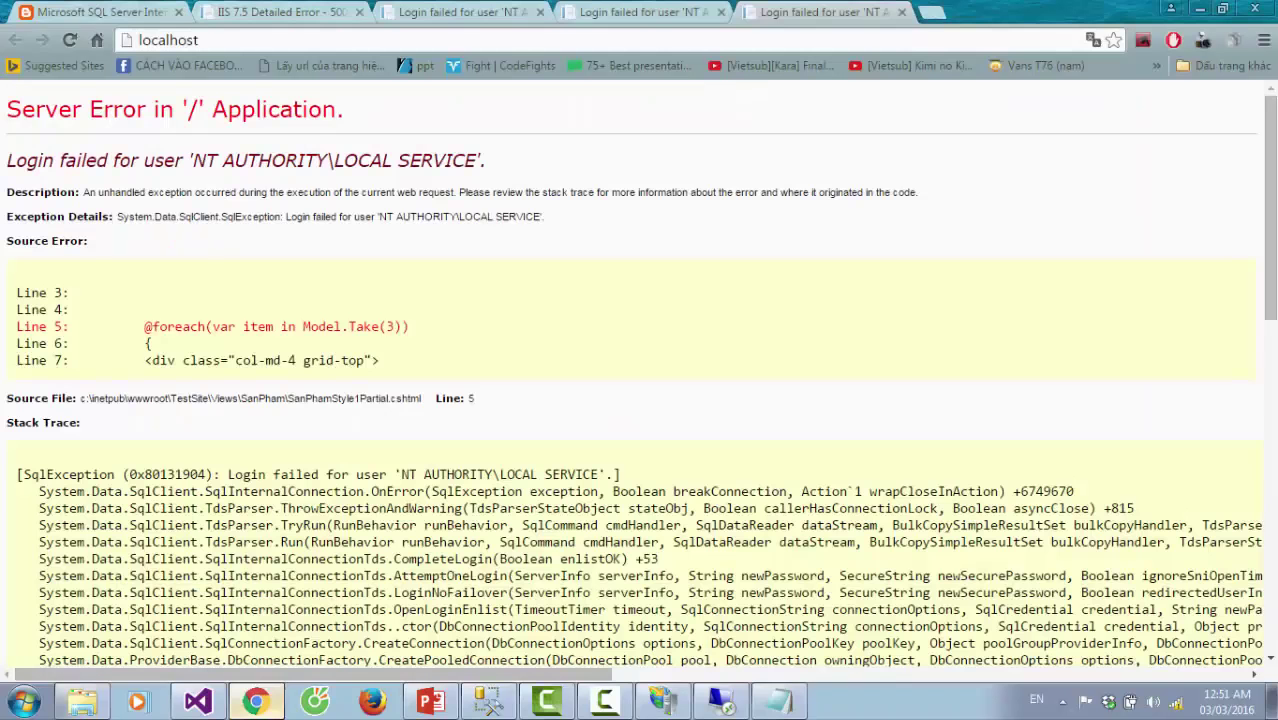
Reload localhost twice and inspect the Source Error, which still shows the LOCAL SERVICE login failure.
{"action": "key", "text": "ctrl+l"}
{"action": "key", "text": "Return"}
{"action": "key", "text": "ctrl+l"}
{"action": "key", "text": "Return"}
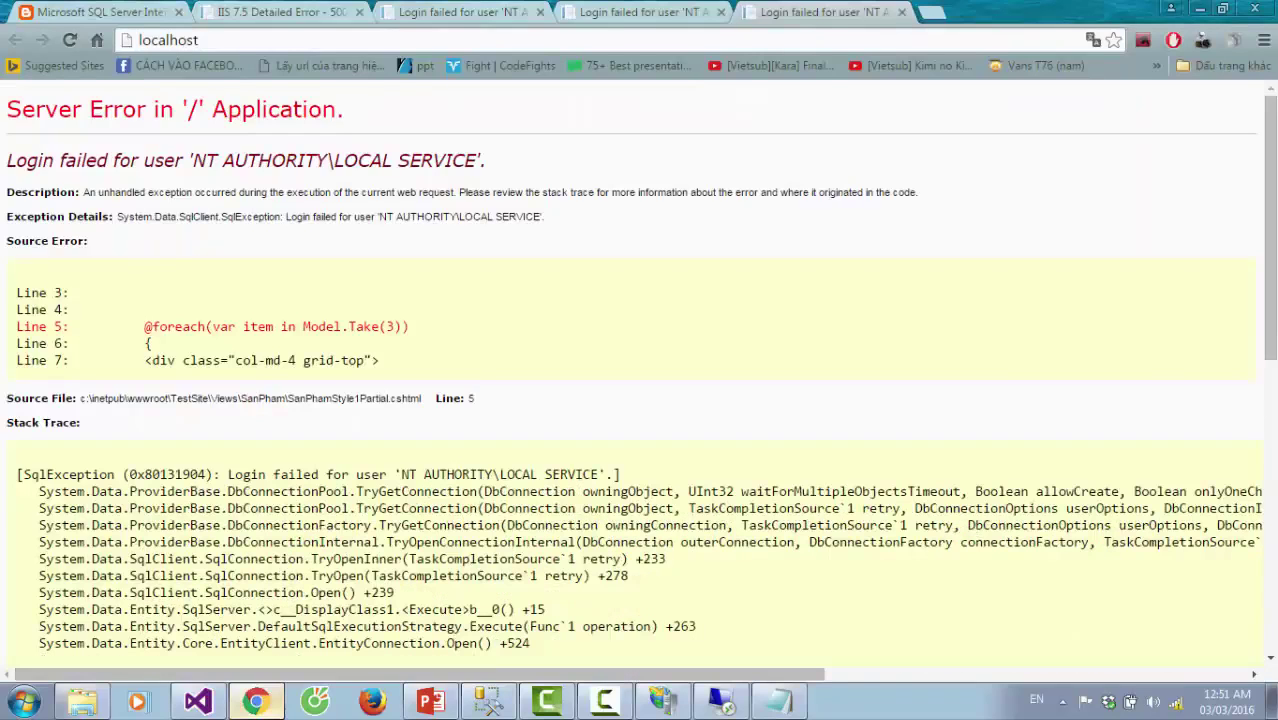
{"action": "left_click_drag", "start_coordinate": [380, 362], "coordinate": [18, 276]}
{"action": "key", "text": "F5"}
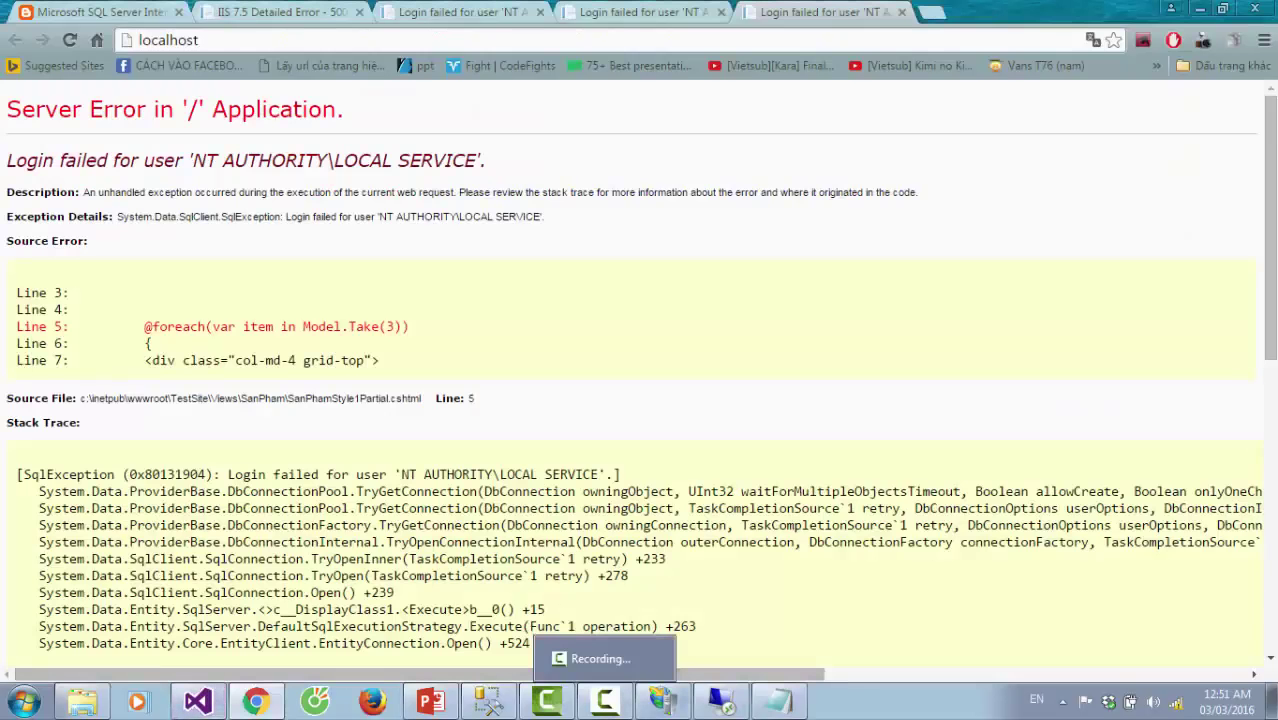
{"action": "key", "text": "alt+Tab"}
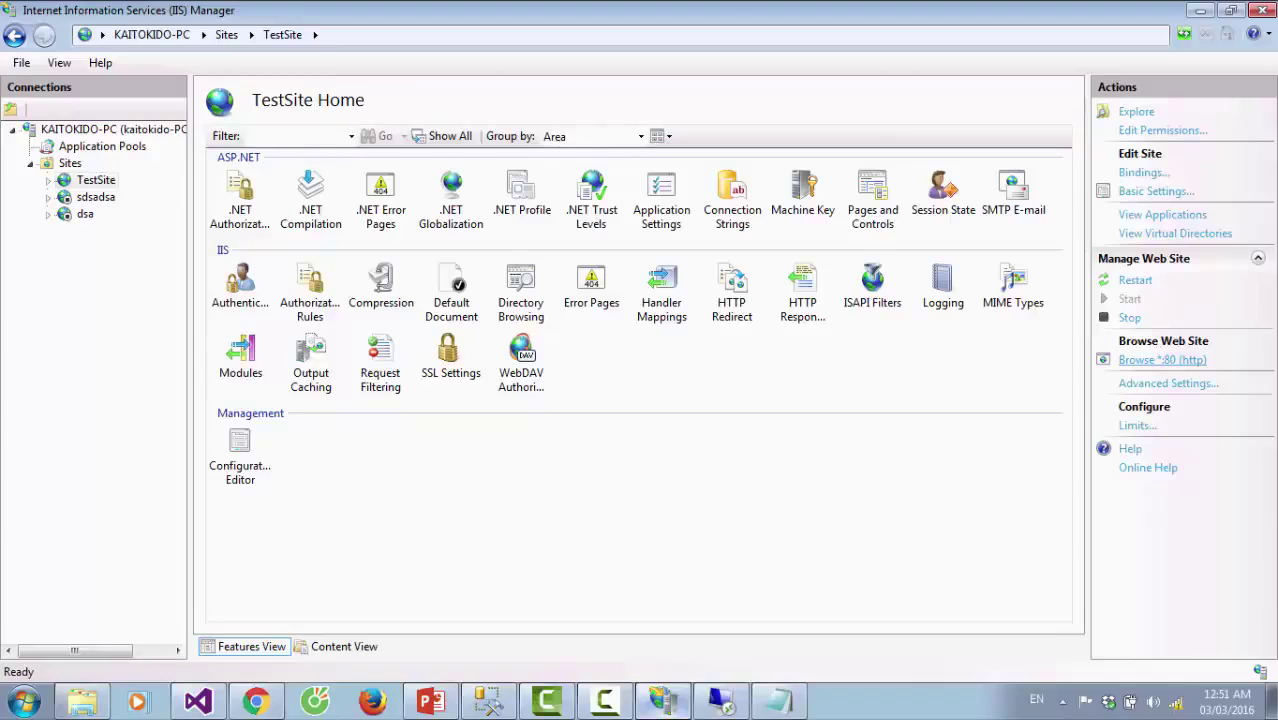
Inspect TestSite's Advanced Settings physical path and close them without changes.
{"action": "left_click", "coordinate": [1168, 384]}
{"action": "left_click", "coordinate": [792, 222]}
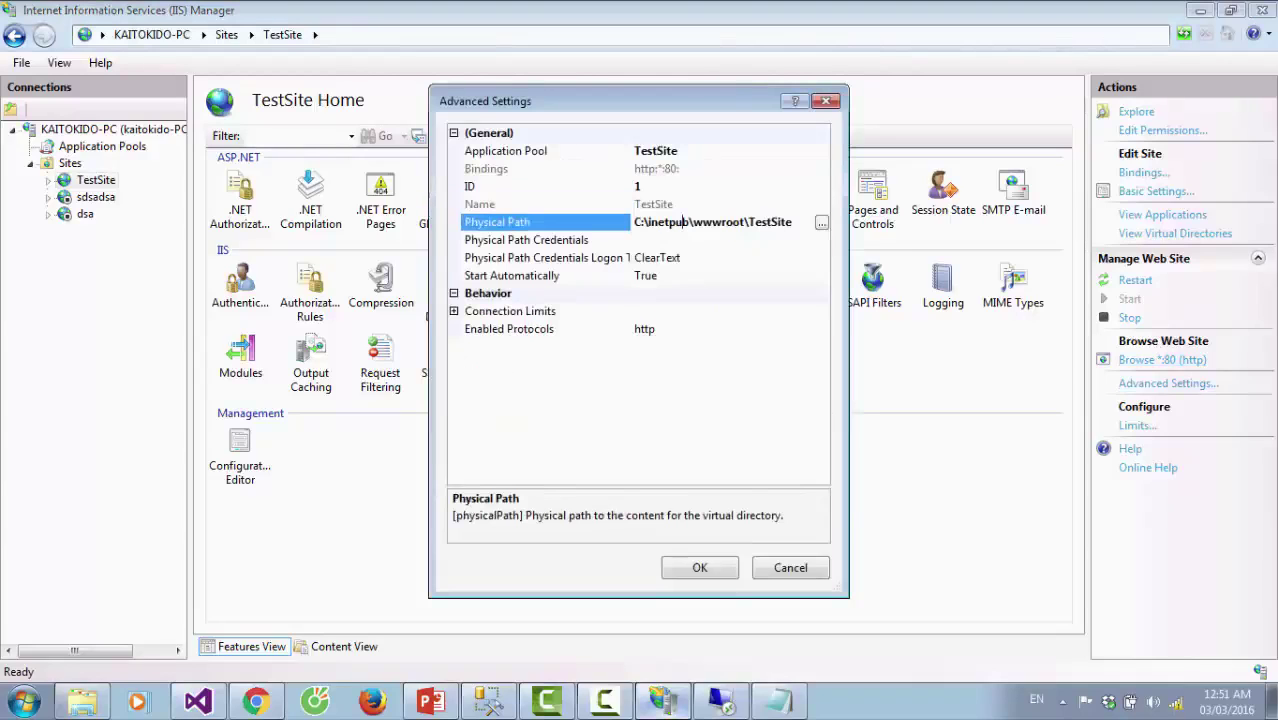
{"action": "left_click_drag", "start_coordinate": [792, 222], "coordinate": [703, 222]}
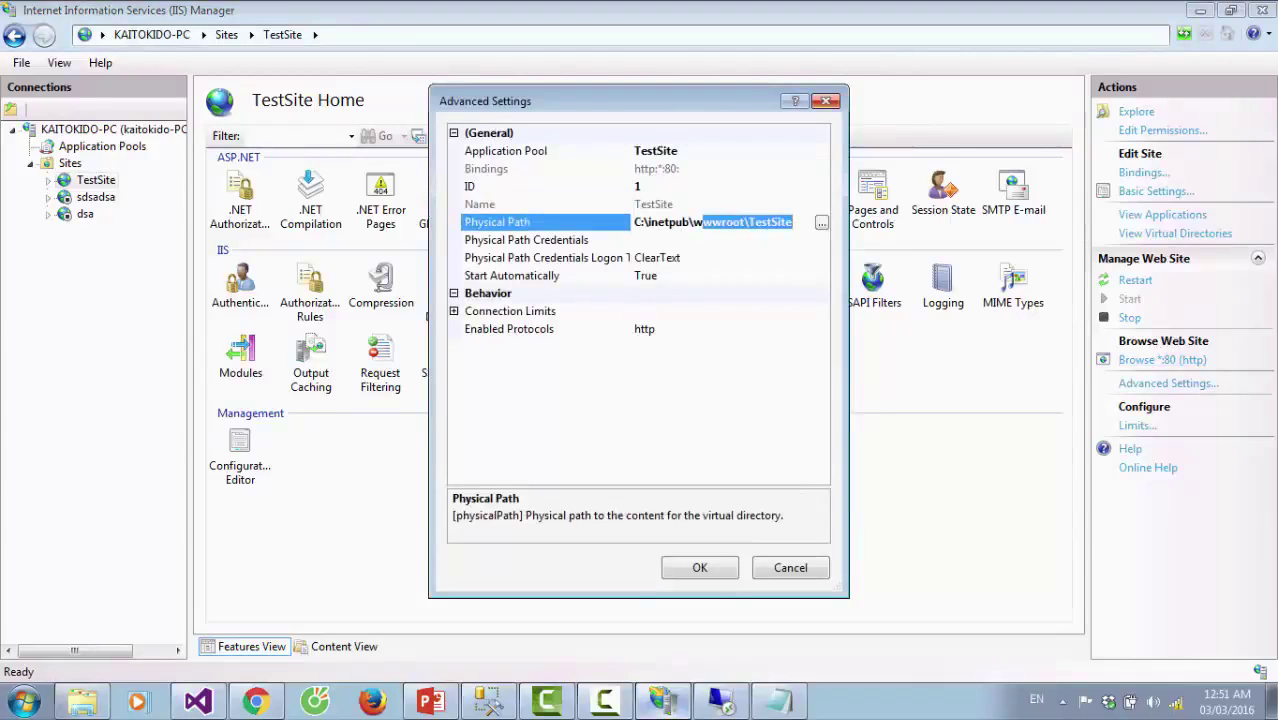
{"action": "left_click", "coordinate": [826, 101]}
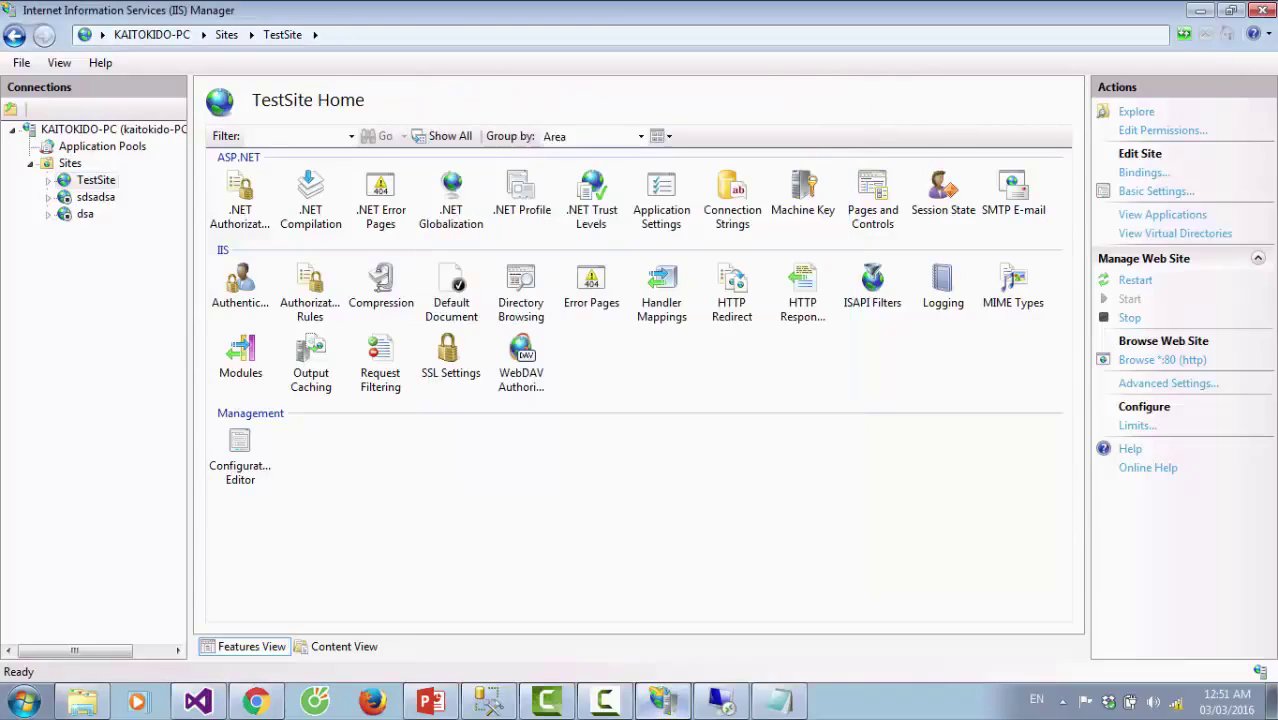
{"action": "right_click", "coordinate": [100, 181]}
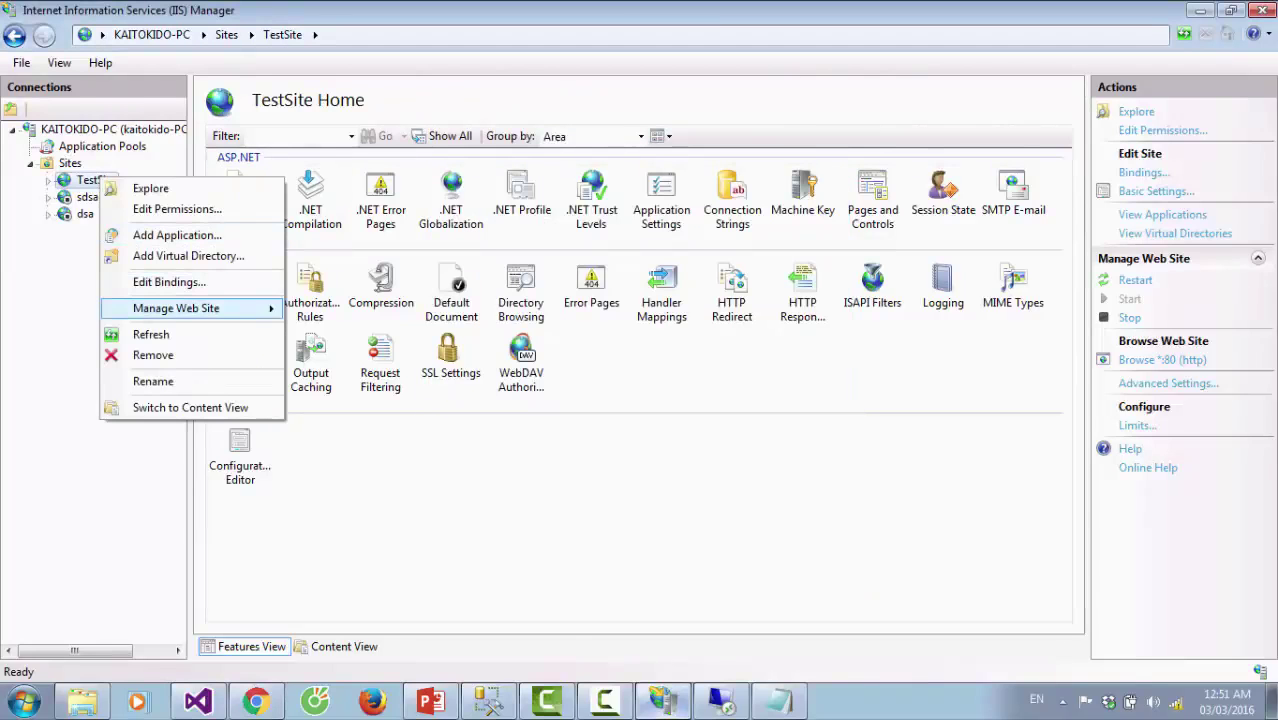
Keep the TestSite application pool's identity as the built-in LocalService account.
{"action": "left_click", "coordinate": [101, 146]}
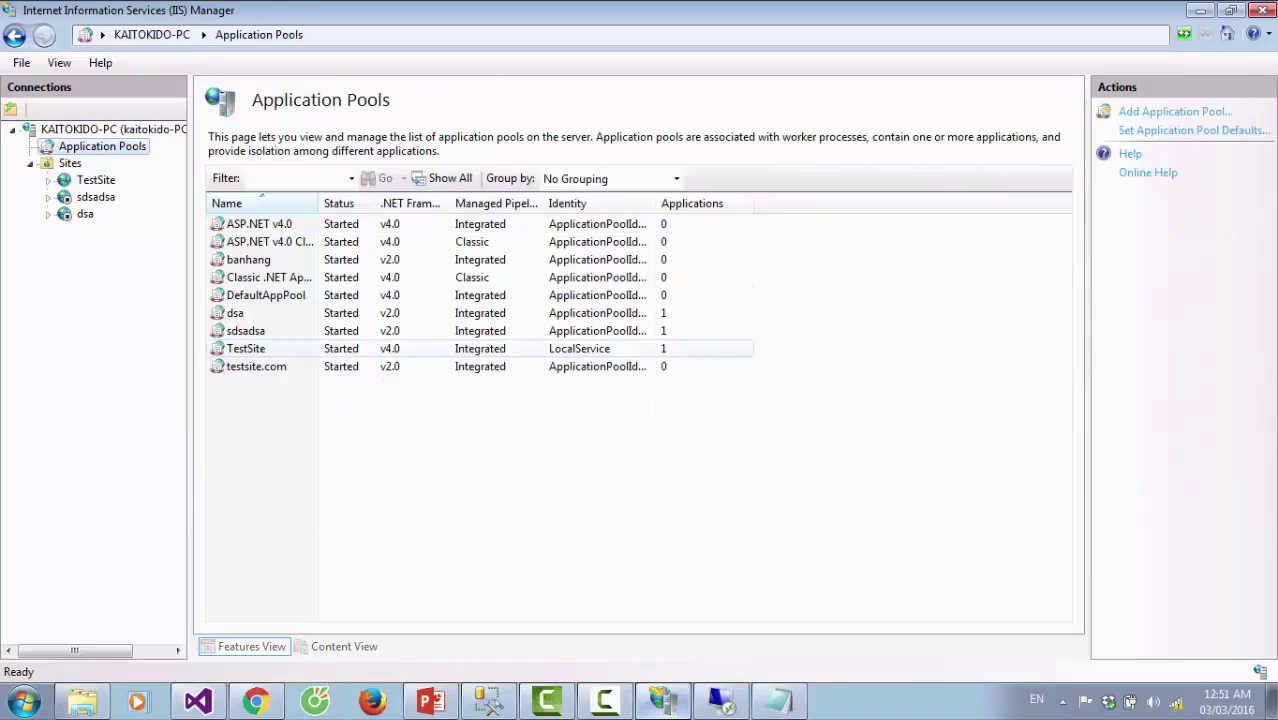
{"action": "right_click", "coordinate": [271, 348]}
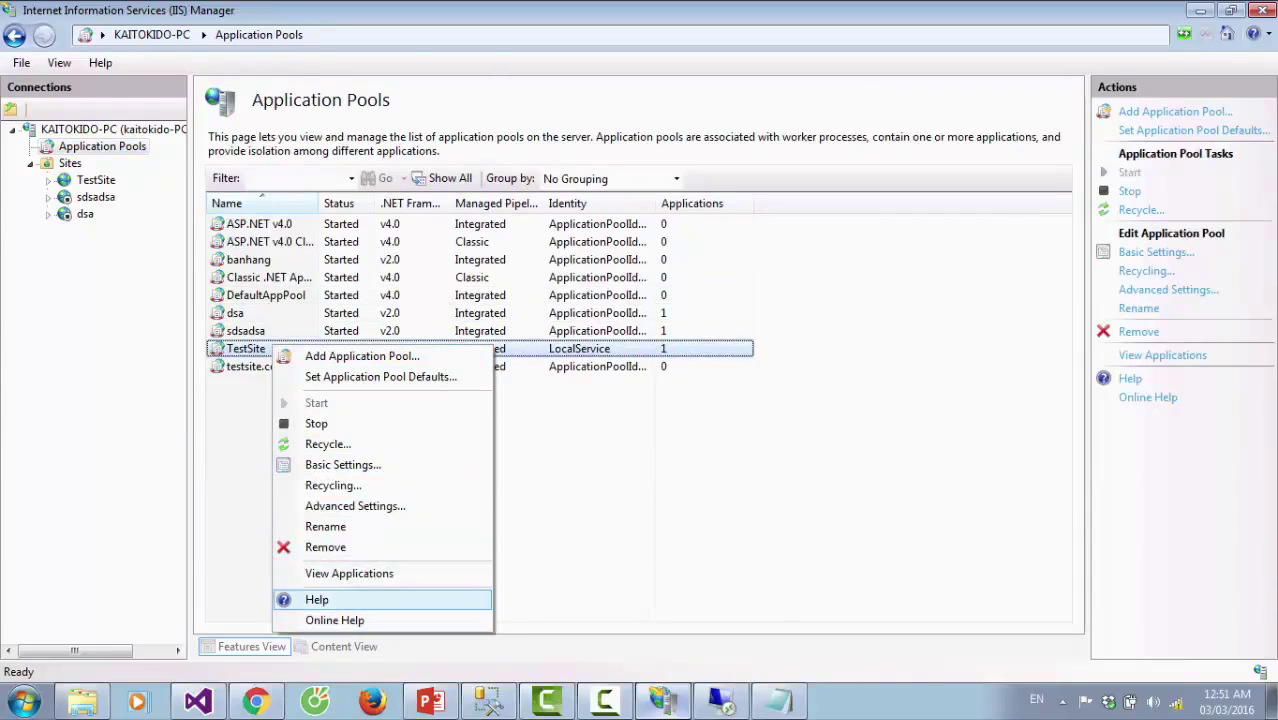
{"action": "left_click", "coordinate": [1167, 289]}
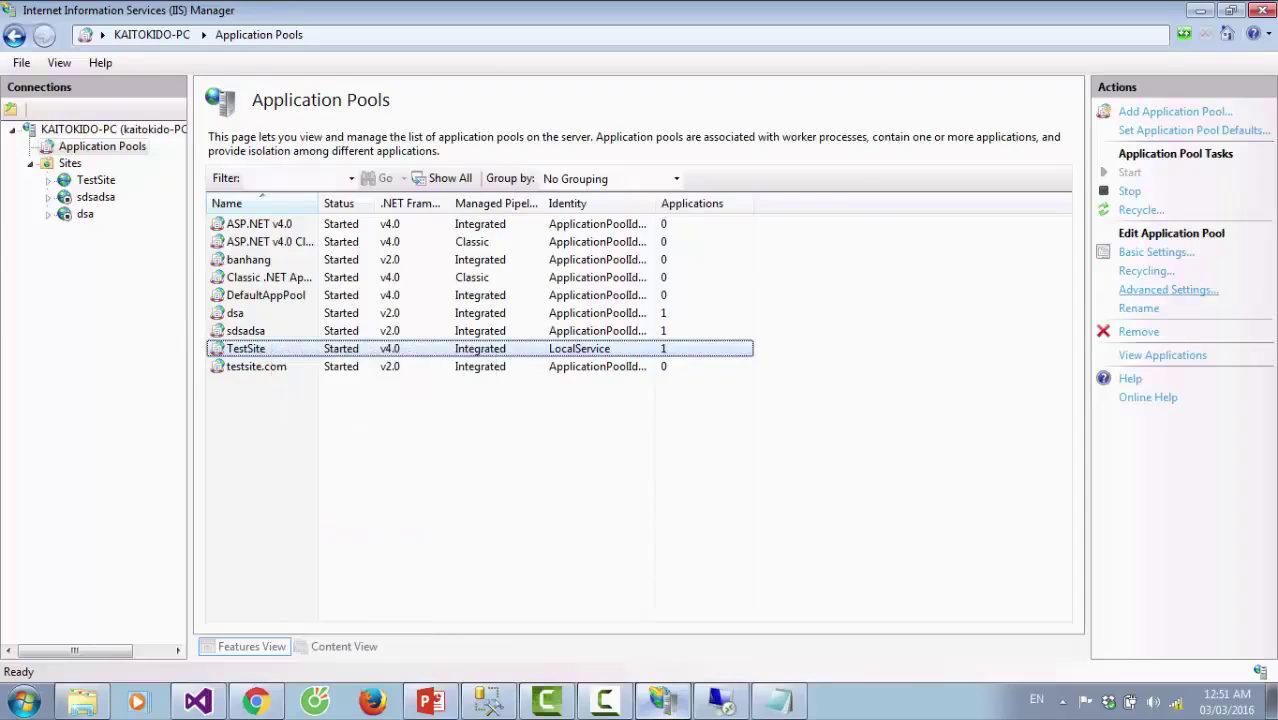
{"action": "scroll", "coordinate": [638, 294], "scroll_direction": "down", "scroll_amount": 1}
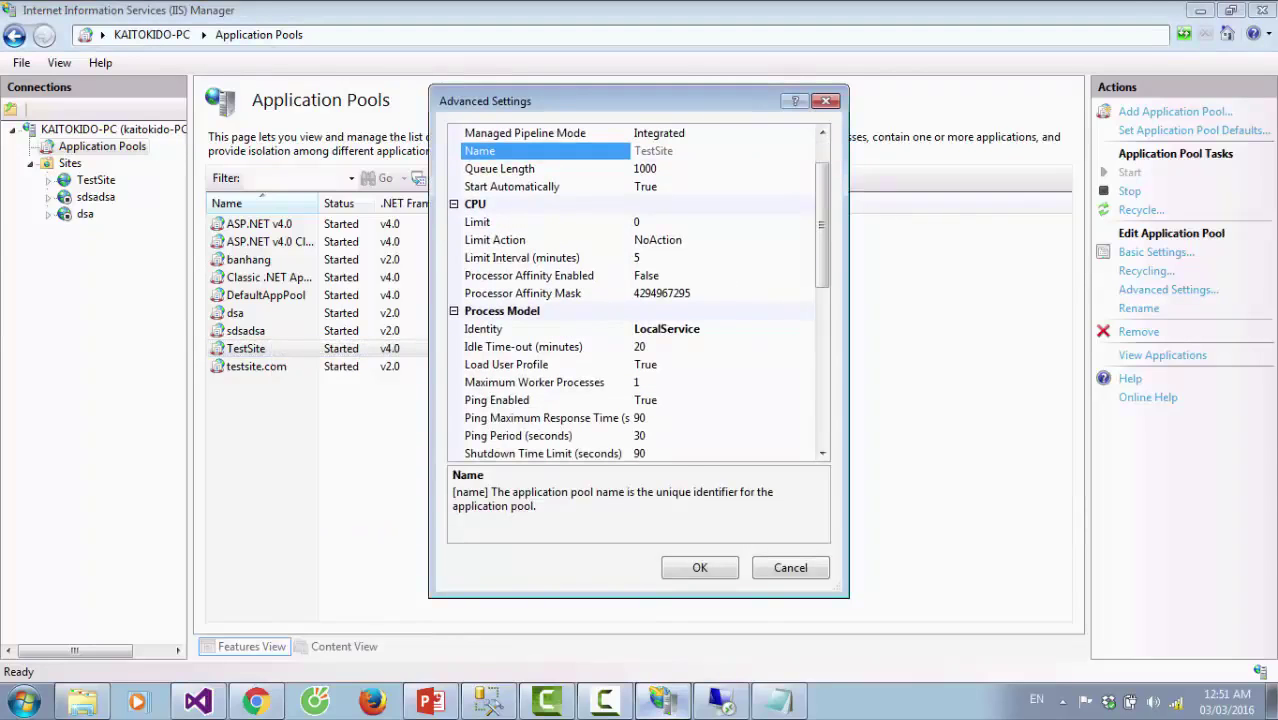
{"action": "left_click", "coordinate": [545, 328]}
{"action": "left_click", "coordinate": [802, 328]}
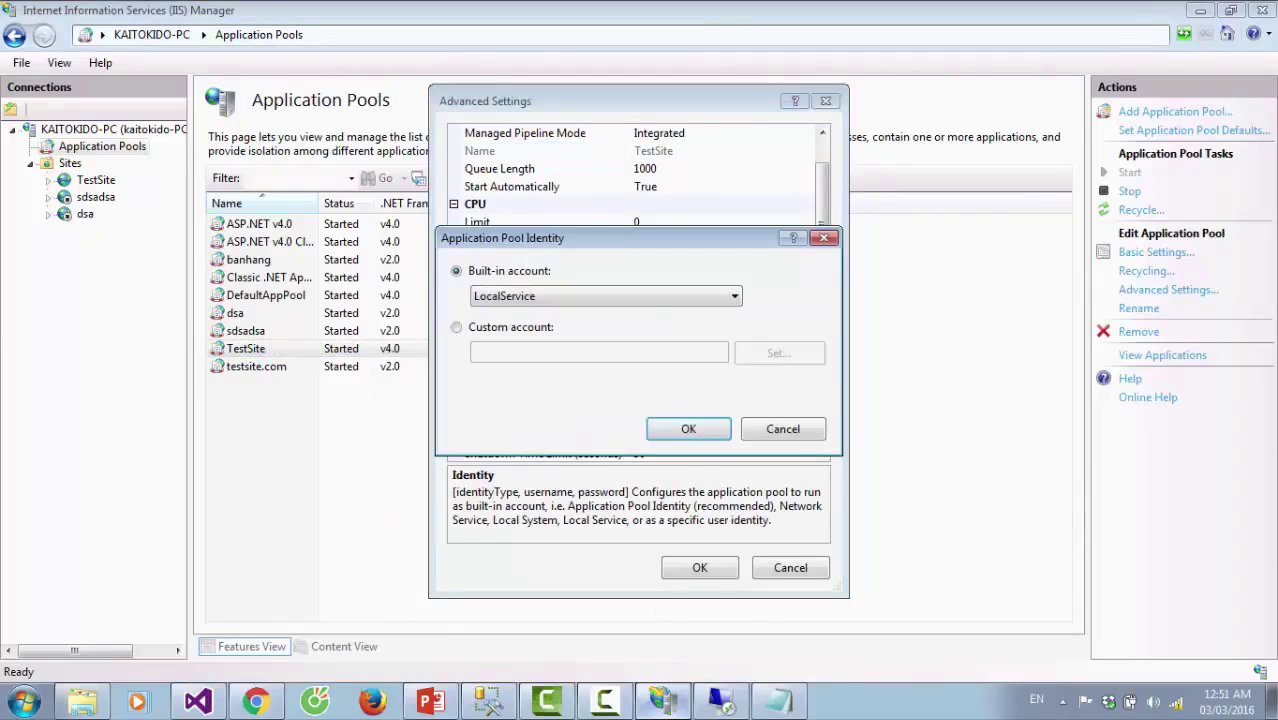
{"action": "left_click", "coordinate": [735, 296]}
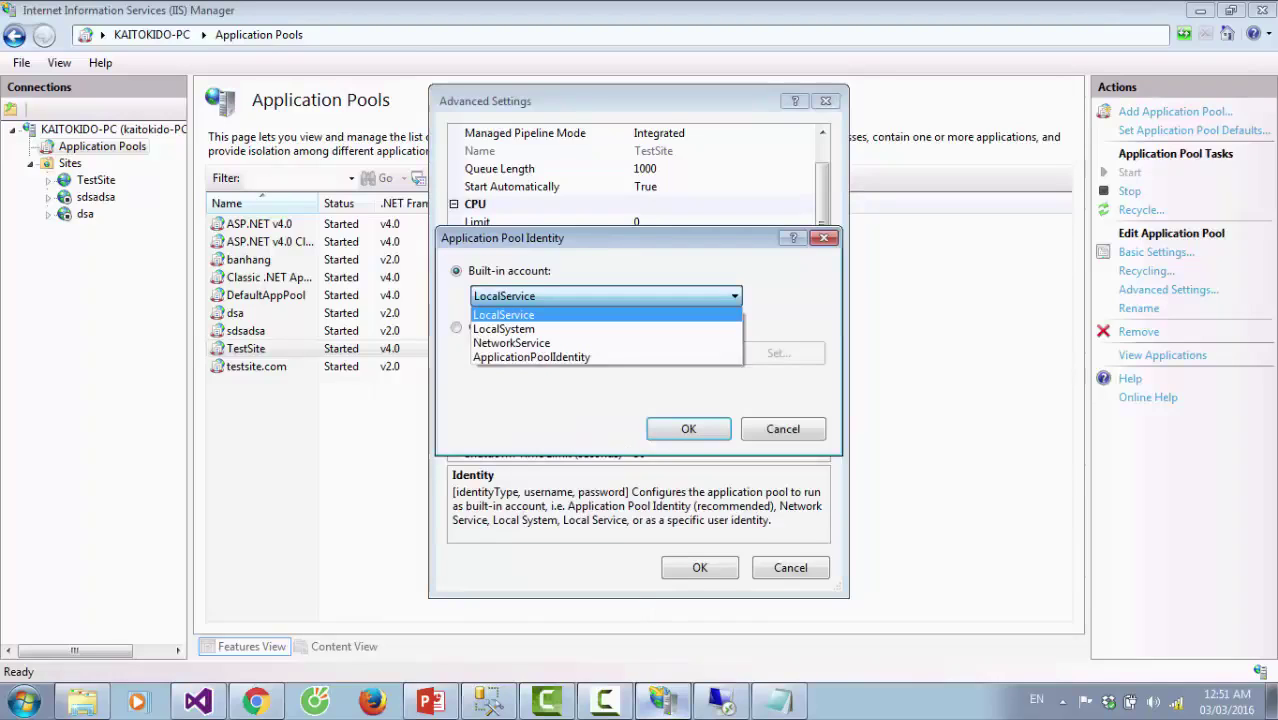
{"action": "left_click", "coordinate": [504, 314]}
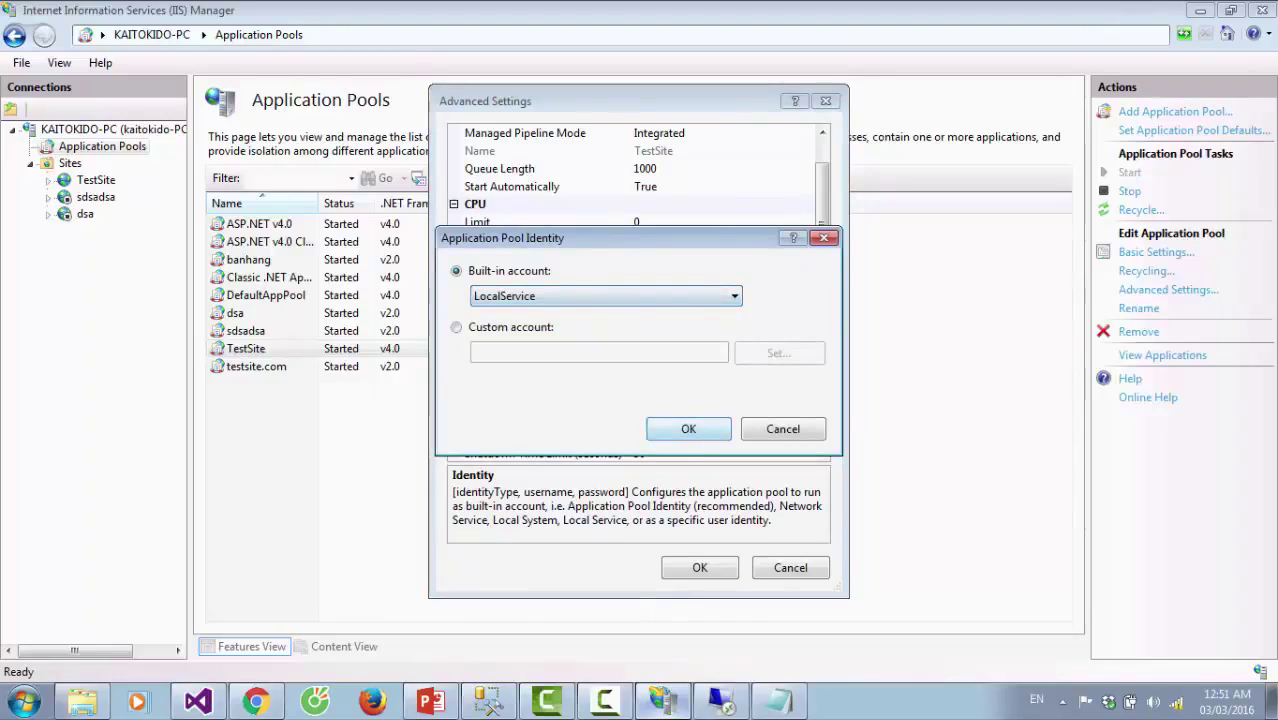
{"action": "left_click", "coordinate": [688, 428]}
{"action": "left_click", "coordinate": [700, 567]}
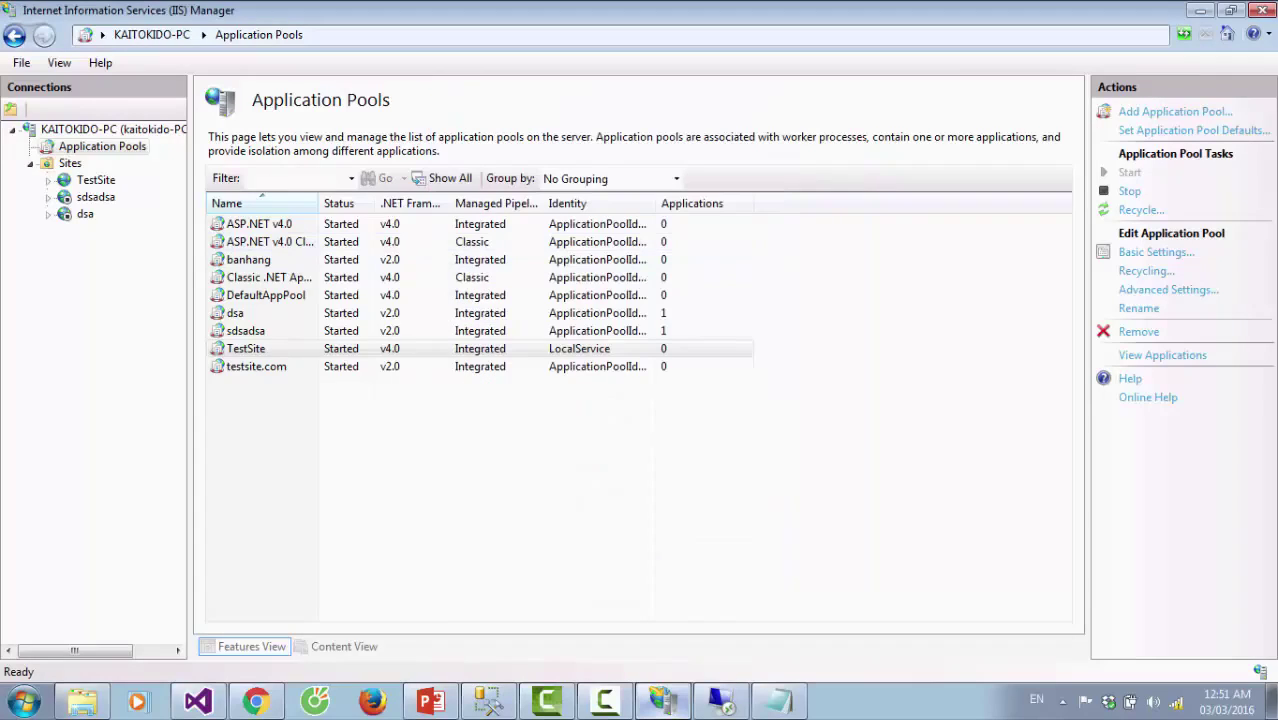
{"action": "left_click", "coordinate": [96, 180]}
Review TestSite's http binding, leaving it on port 80 for all unassigned addresses.
{"action": "right_click", "coordinate": [114, 180]}
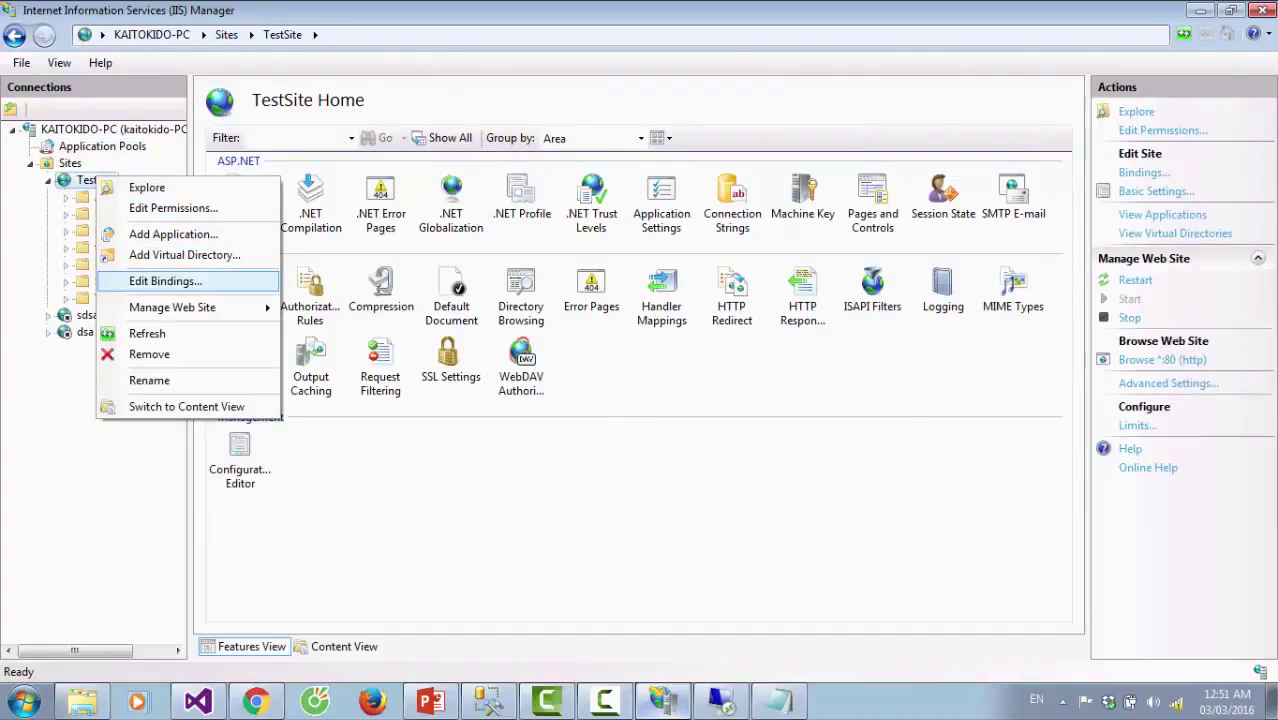
{"action": "left_click", "coordinate": [175, 280]}
{"action": "left_click", "coordinate": [450, 289]}
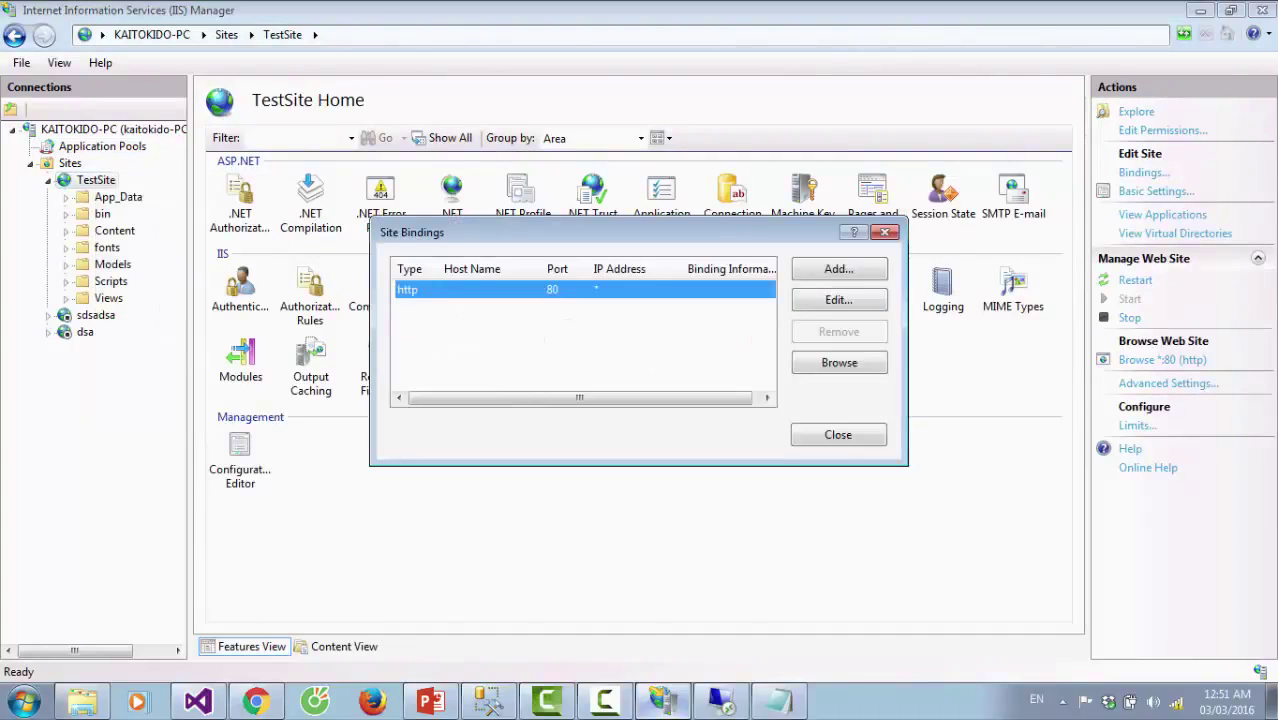
{"action": "left_click", "coordinate": [838, 300]}
{"action": "left_click", "coordinate": [740, 286]}
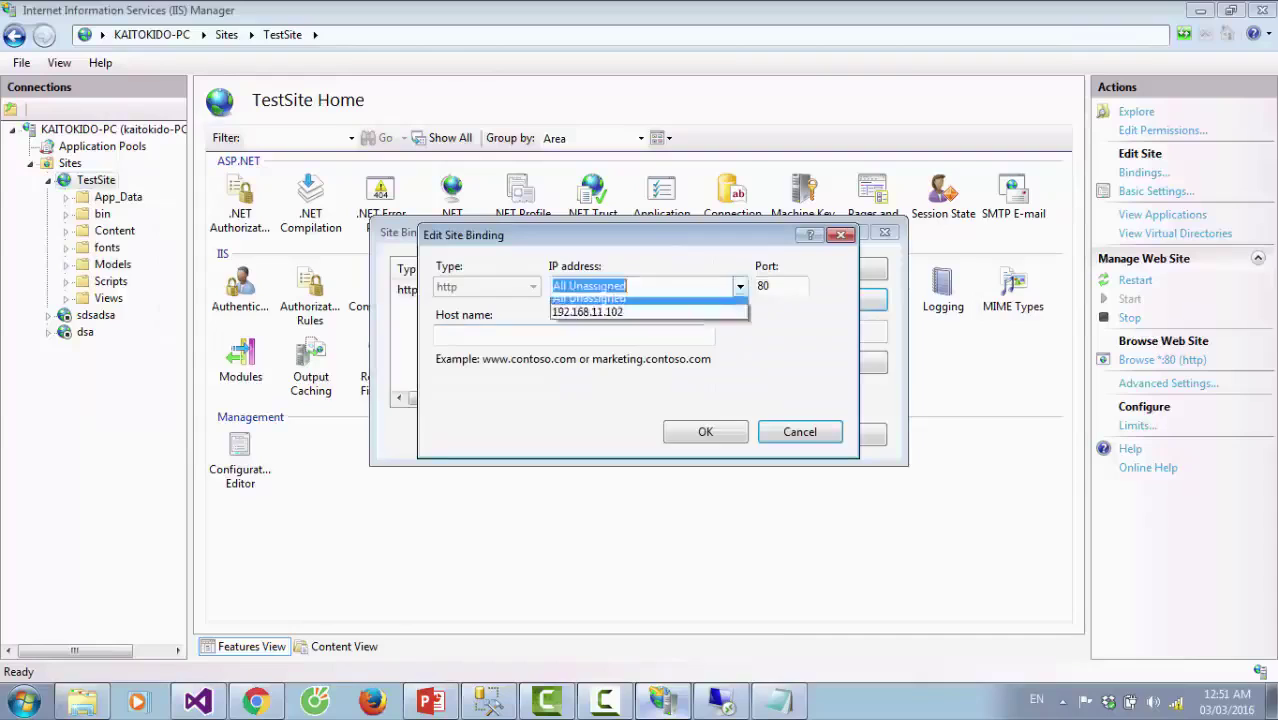
{"action": "left_click", "coordinate": [588, 298]}
{"action": "left_click", "coordinate": [705, 431]}
{"action": "left_click", "coordinate": [838, 434]}
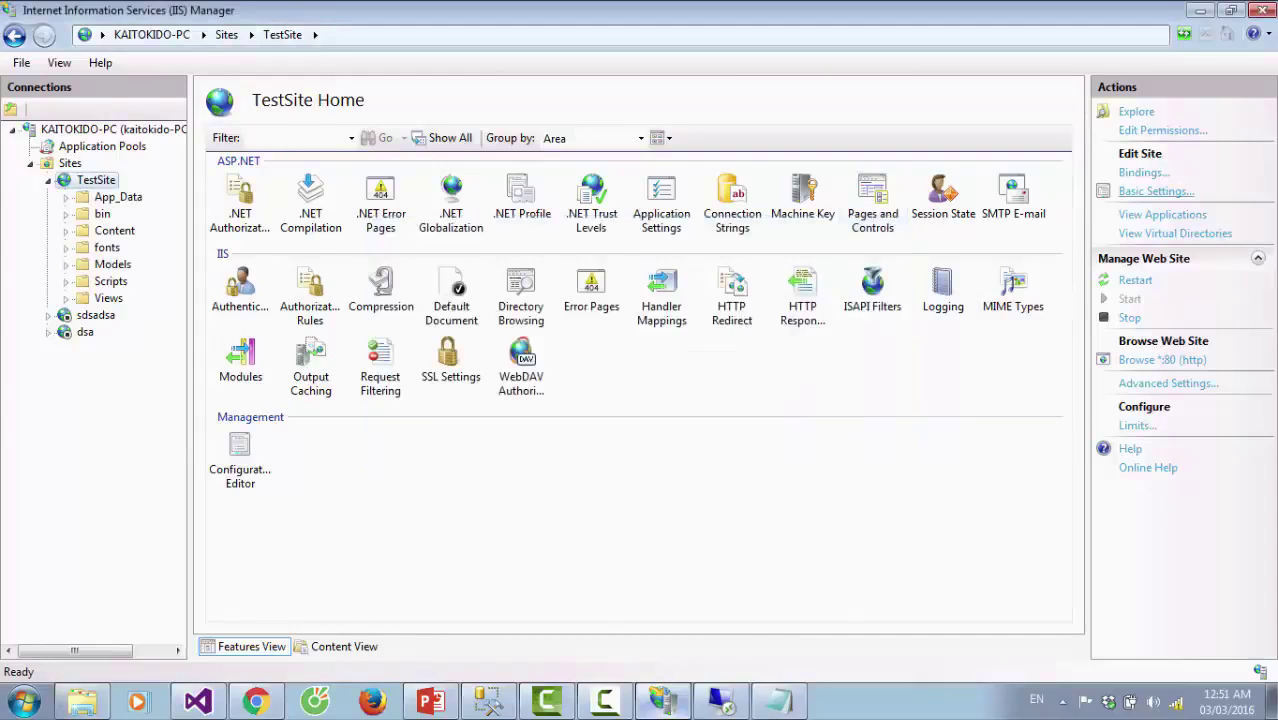
Browse TestSite through its http binding, then close the Site Bindings list.
{"action": "left_click", "coordinate": [1143, 172]}
{"action": "left_click", "coordinate": [470, 289]}
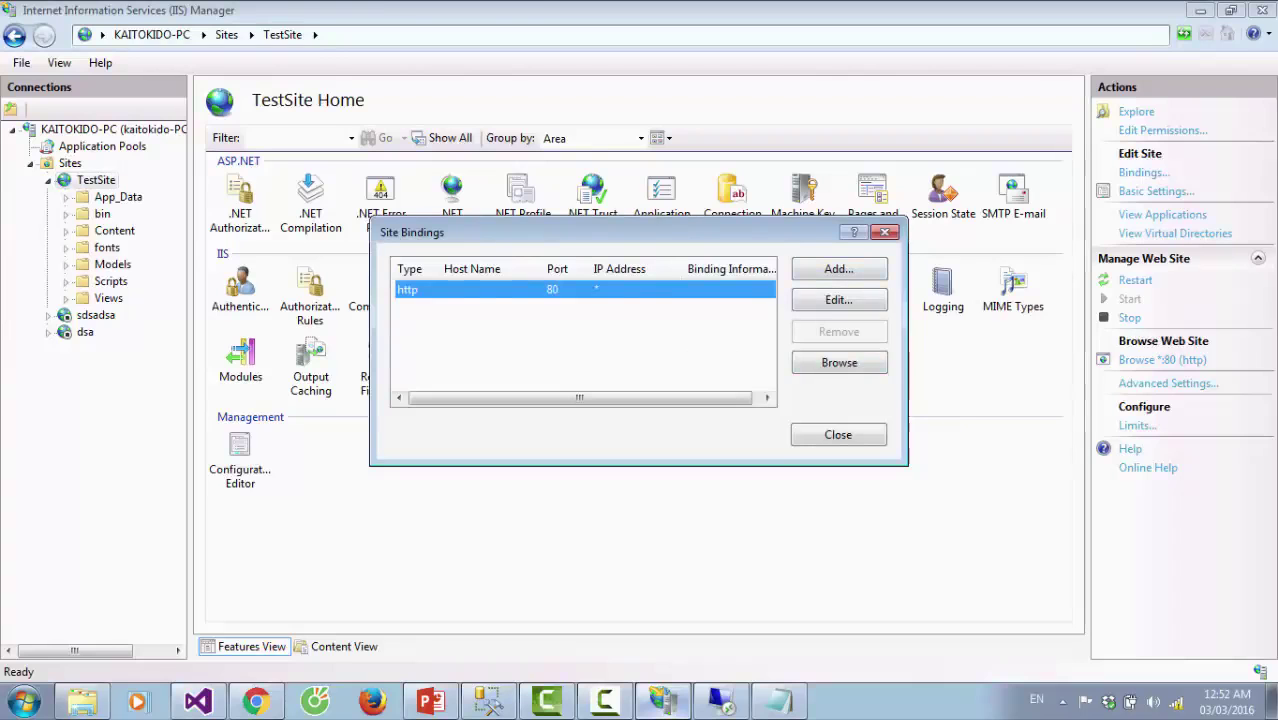
{"action": "left_click", "coordinate": [839, 362]}
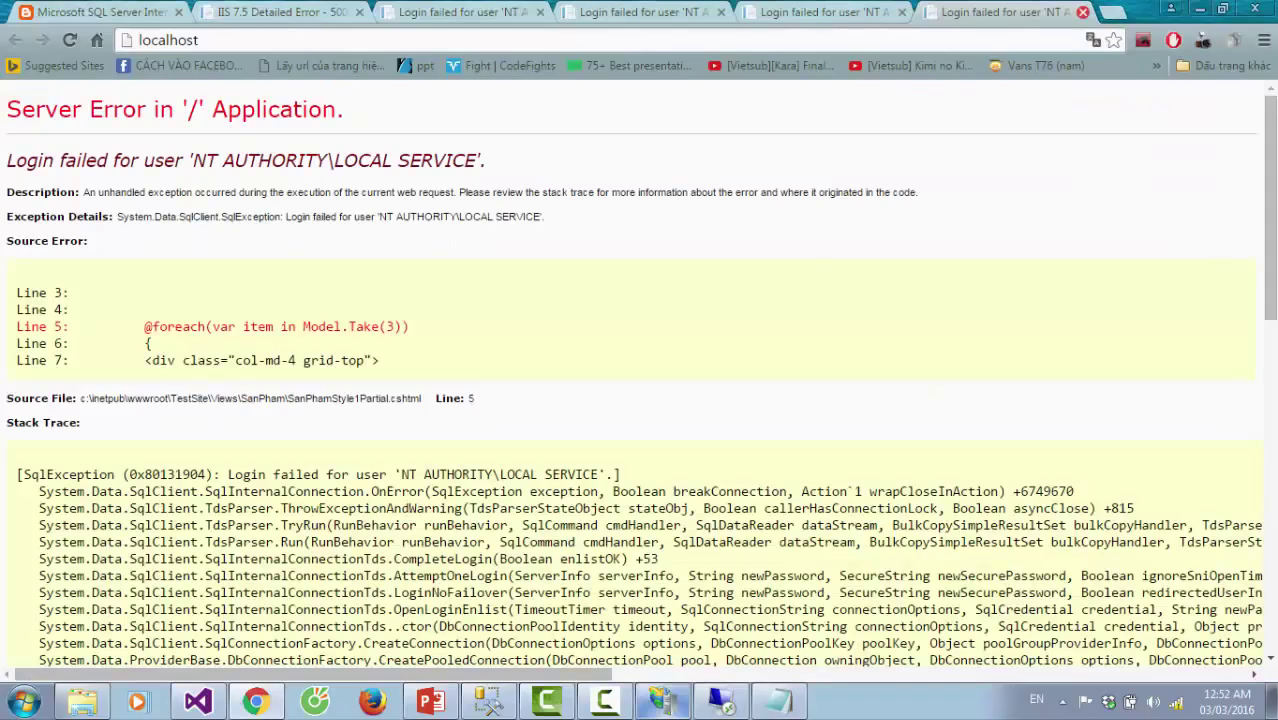
{"action": "key", "text": "alt+Tab"}
{"action": "key", "text": "Escape"}
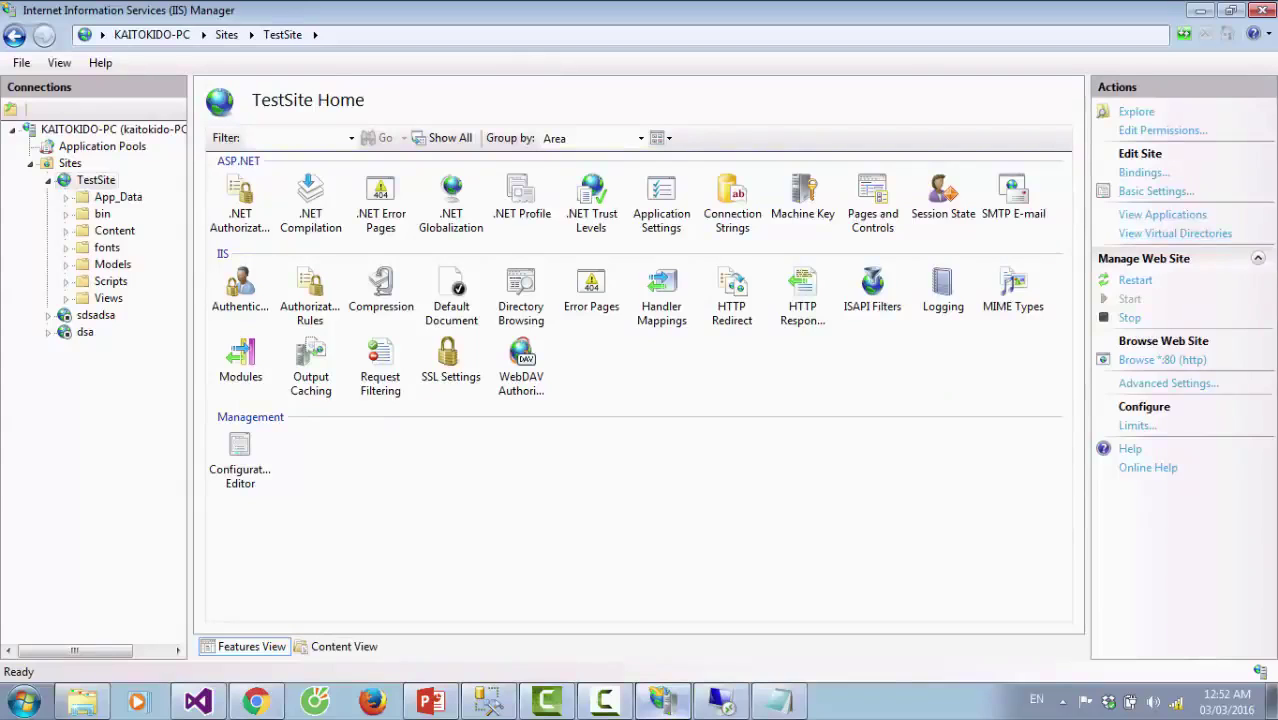
Test TestSite's connection settings in Basic Settings and keep the TestSite application pool selected.
{"action": "left_click", "coordinate": [1155, 191]}
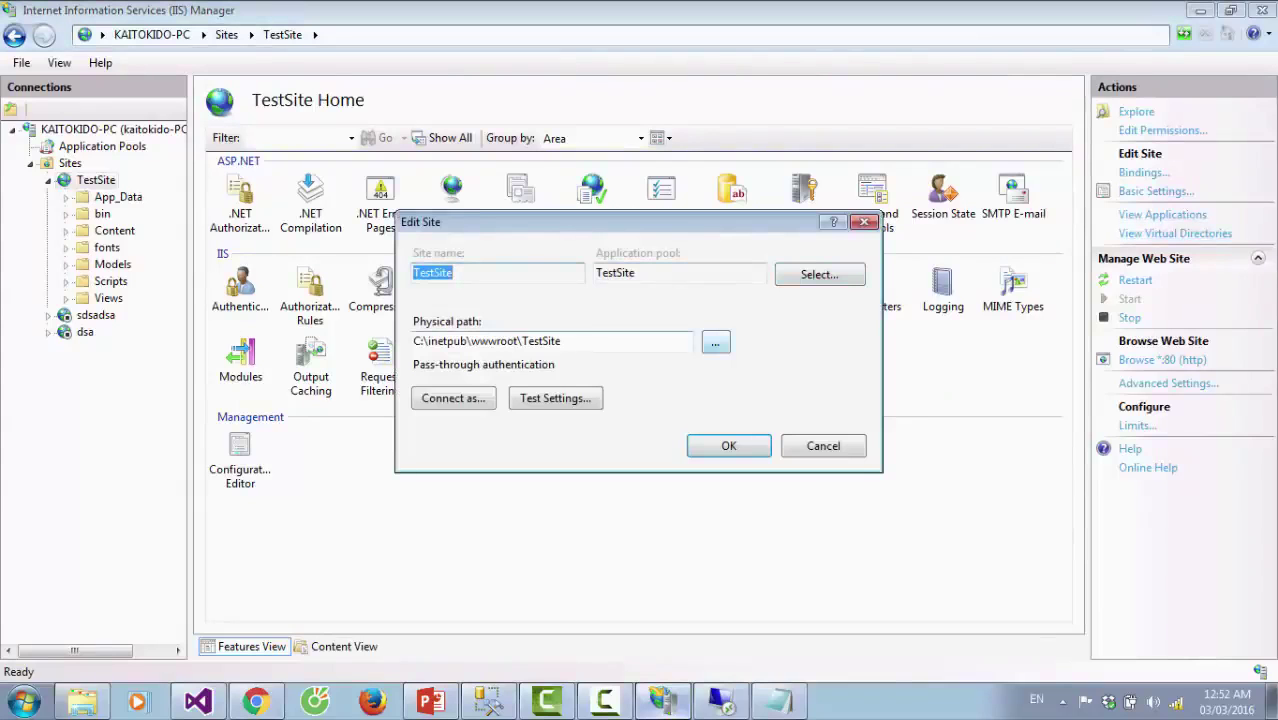
{"action": "left_click", "coordinate": [600, 341]}
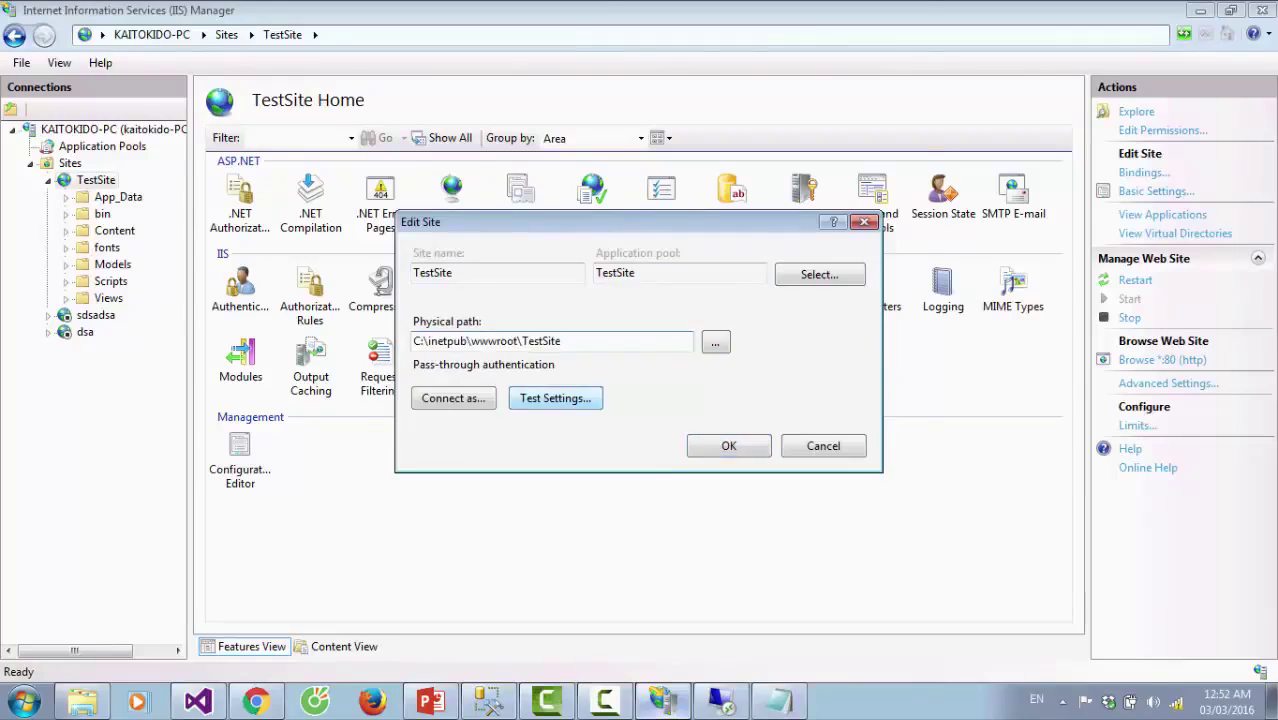
{"action": "left_click", "coordinate": [555, 398]}
{"action": "left_click", "coordinate": [876, 505]}
{"action": "left_click", "coordinate": [819, 274]}
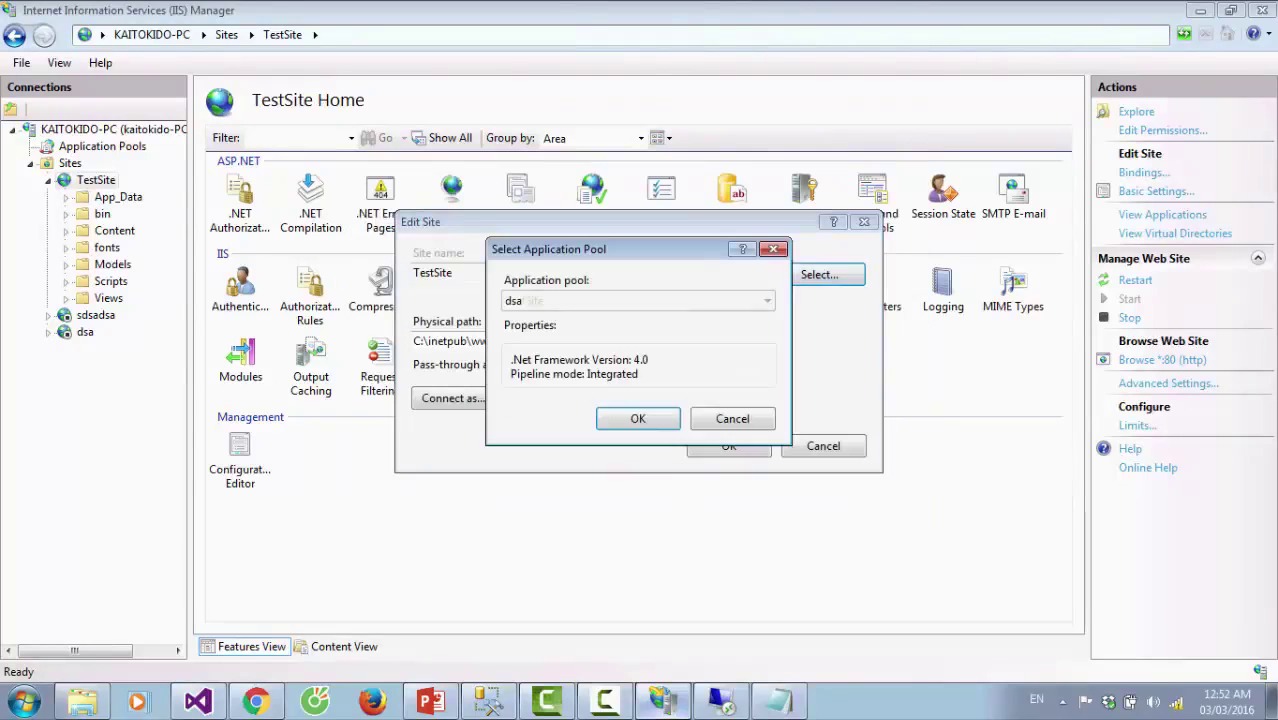
{"action": "left_click", "coordinate": [767, 300]}
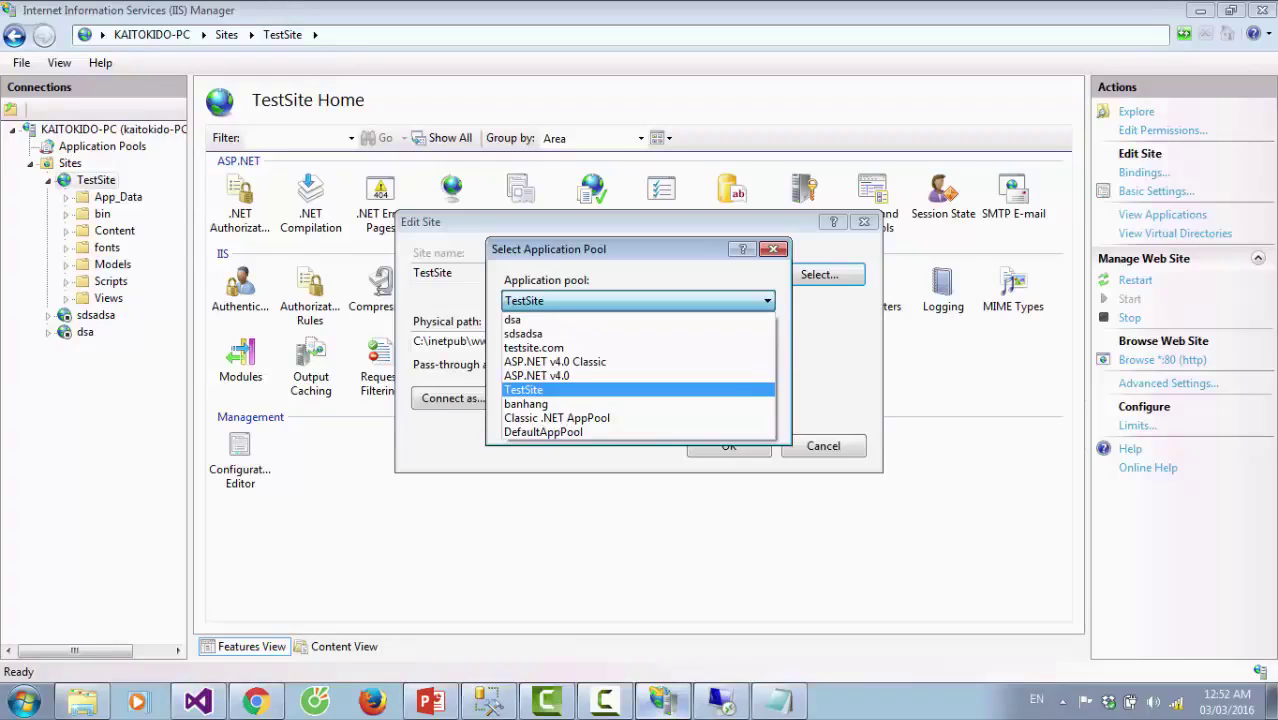
{"action": "left_click", "coordinate": [600, 389]}
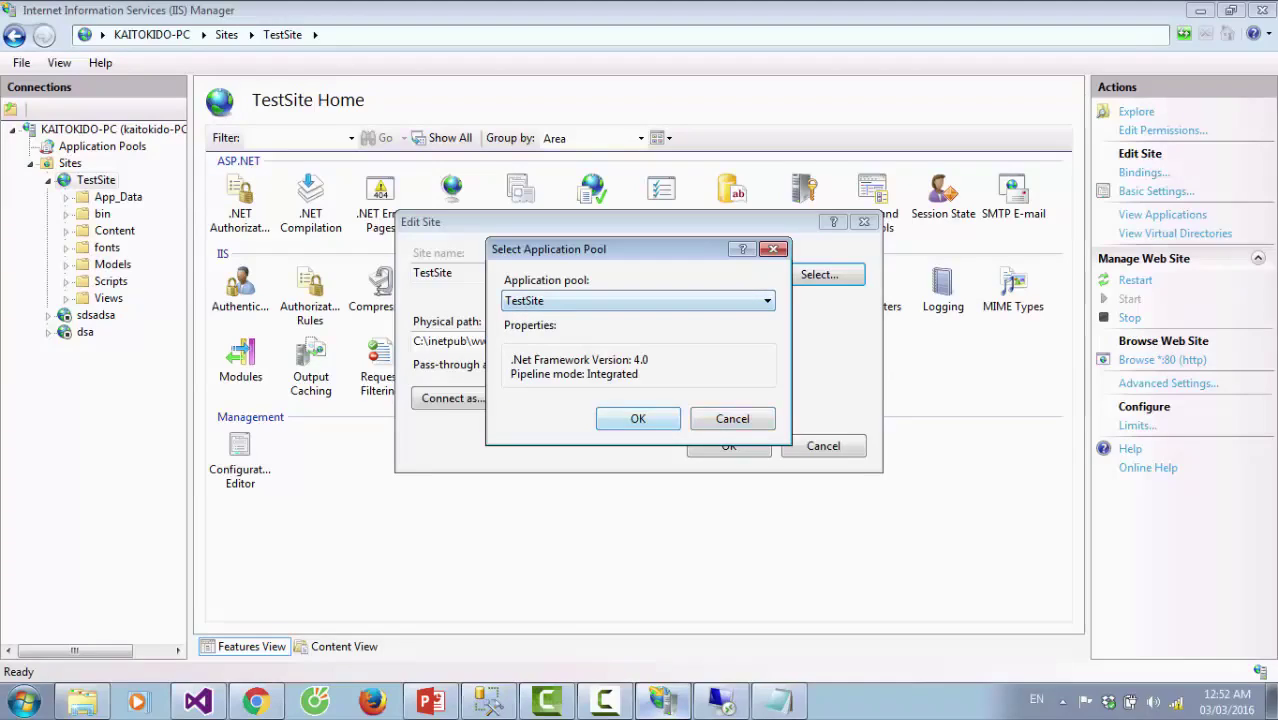
{"action": "left_click", "coordinate": [638, 418]}
{"action": "left_click", "coordinate": [728, 446]}
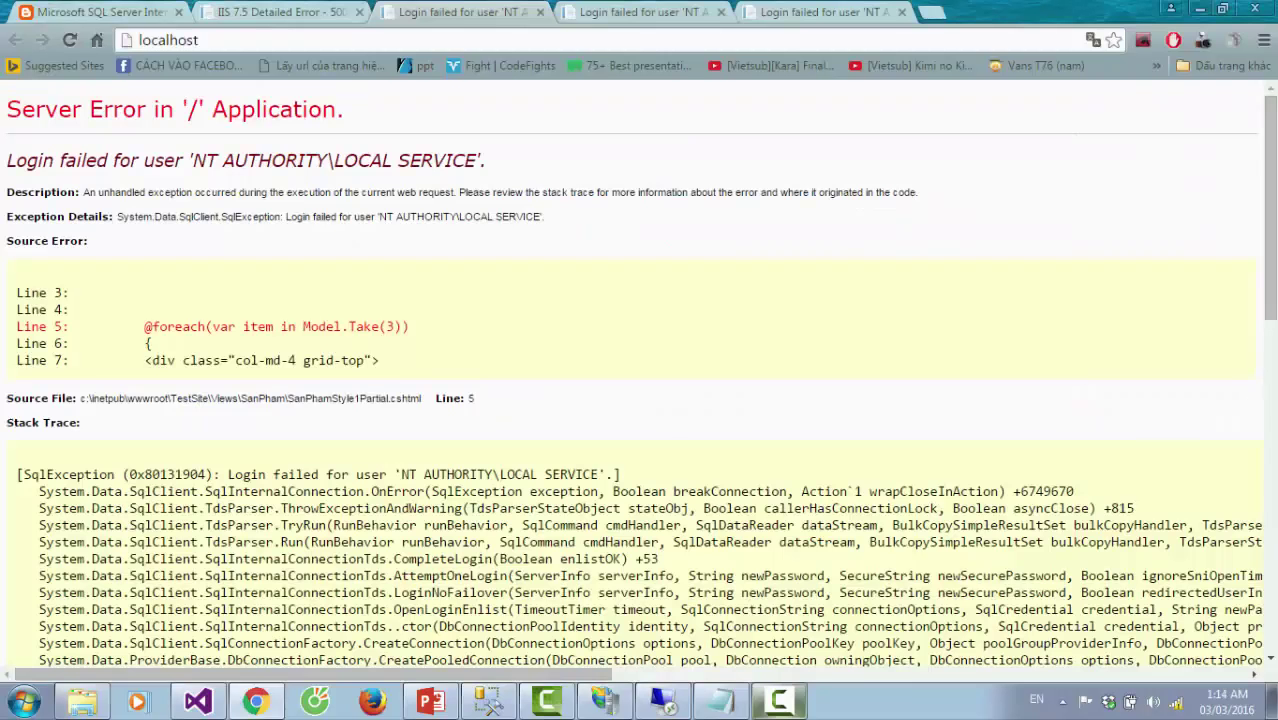
Note the LOCAL SERVICE account in the error and open the TestSite pool's Advanced Settings.
{"action": "left_click_drag", "start_coordinate": [334, 160], "coordinate": [486, 160]}
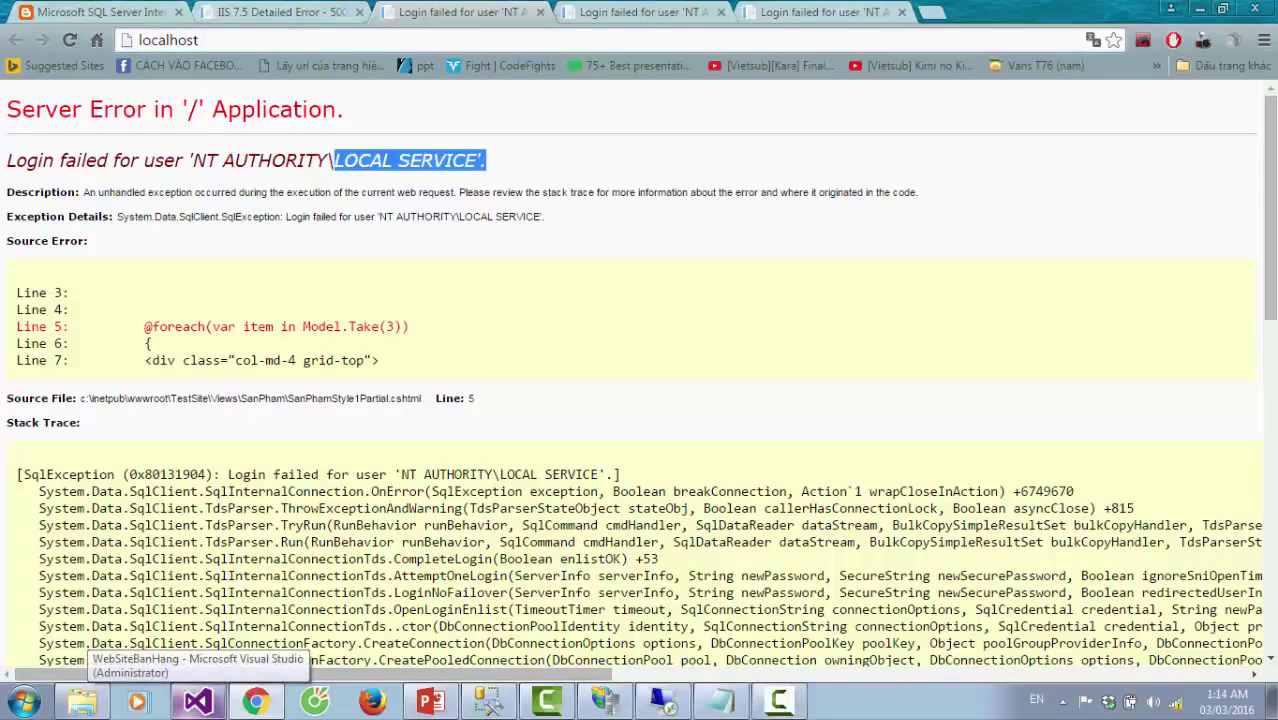
{"action": "left_click", "coordinate": [604, 700]}
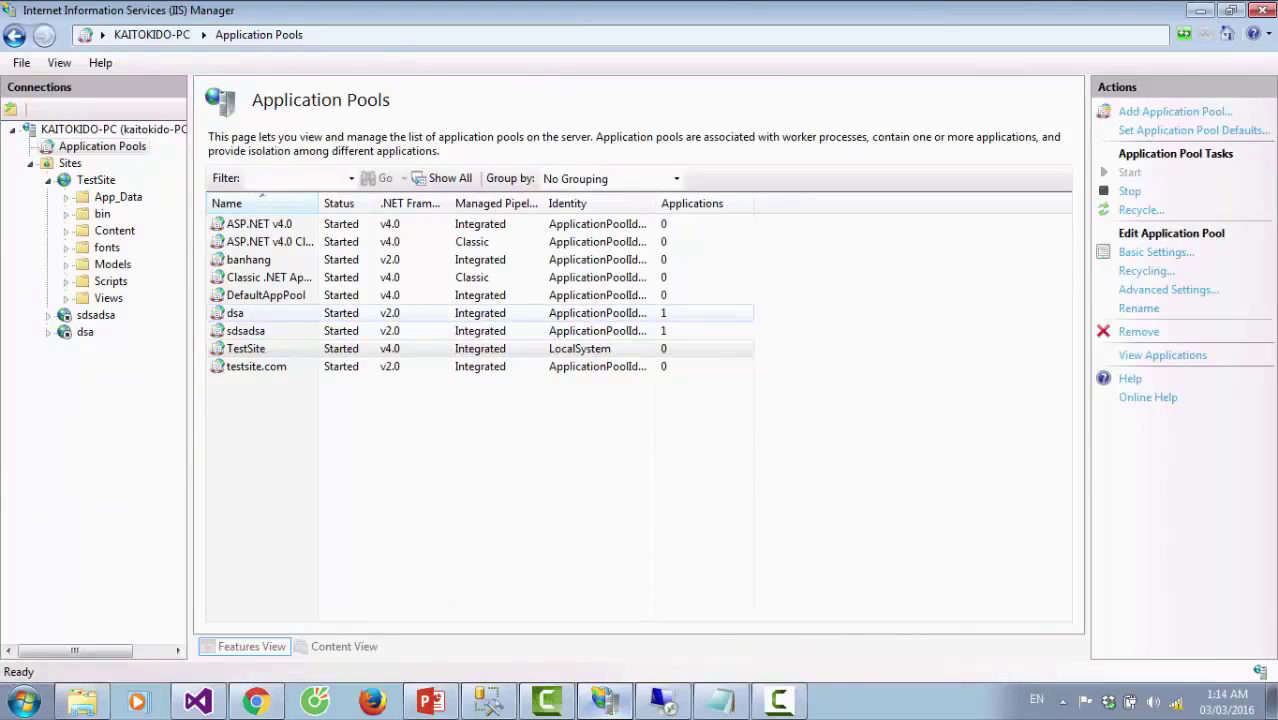
{"action": "left_click", "coordinate": [480, 348]}
{"action": "right_click", "coordinate": [283, 348]}
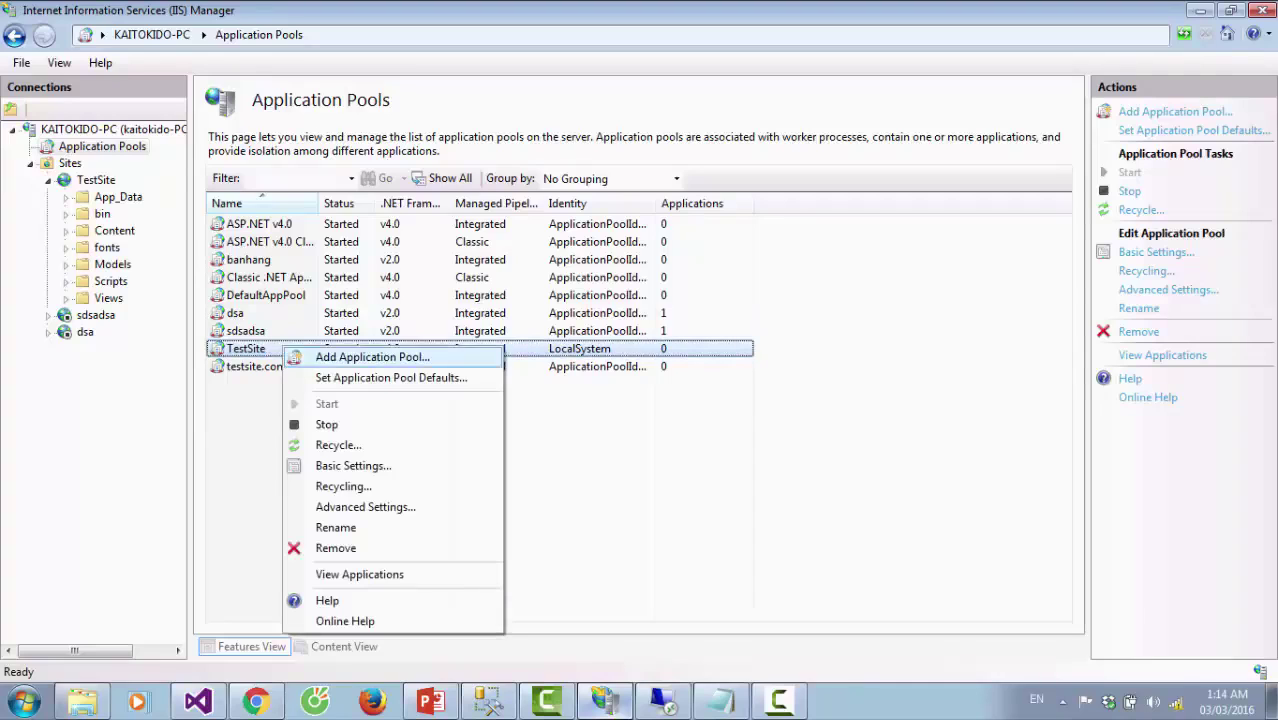
{"action": "left_click", "coordinate": [600, 450]}
{"action": "left_click", "coordinate": [480, 348]}
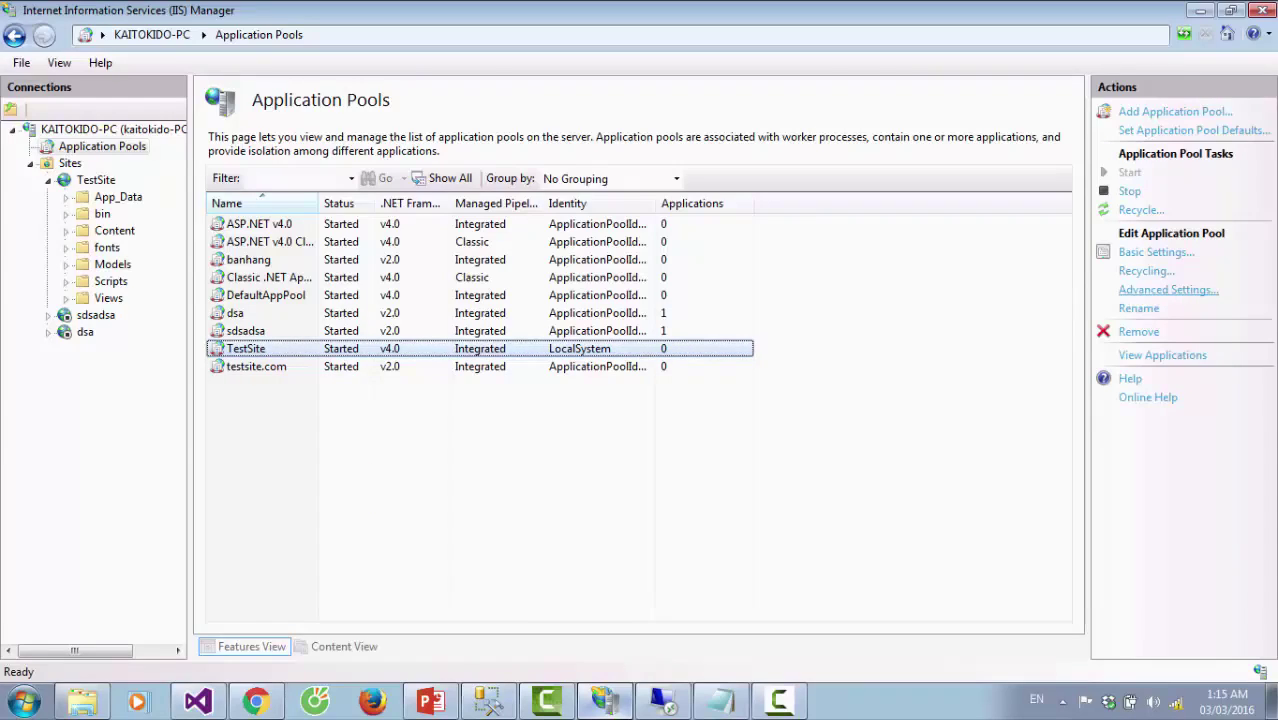
{"action": "left_click", "coordinate": [1168, 289]}
Change the TestSite pool identity to the built-in LocalSystem account.
{"action": "left_click", "coordinate": [483, 382]}
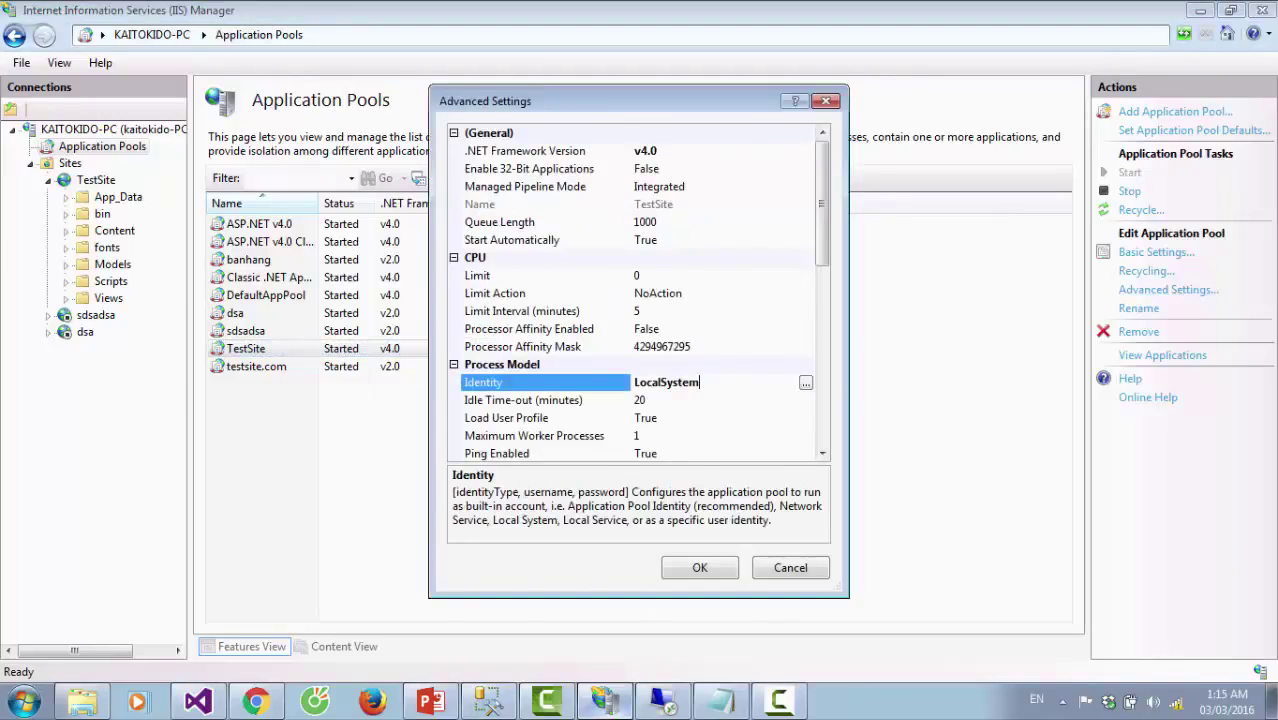
{"action": "left_click", "coordinate": [806, 382]}
{"action": "left_click", "coordinate": [600, 296]}
{"action": "left_click", "coordinate": [503, 314]}
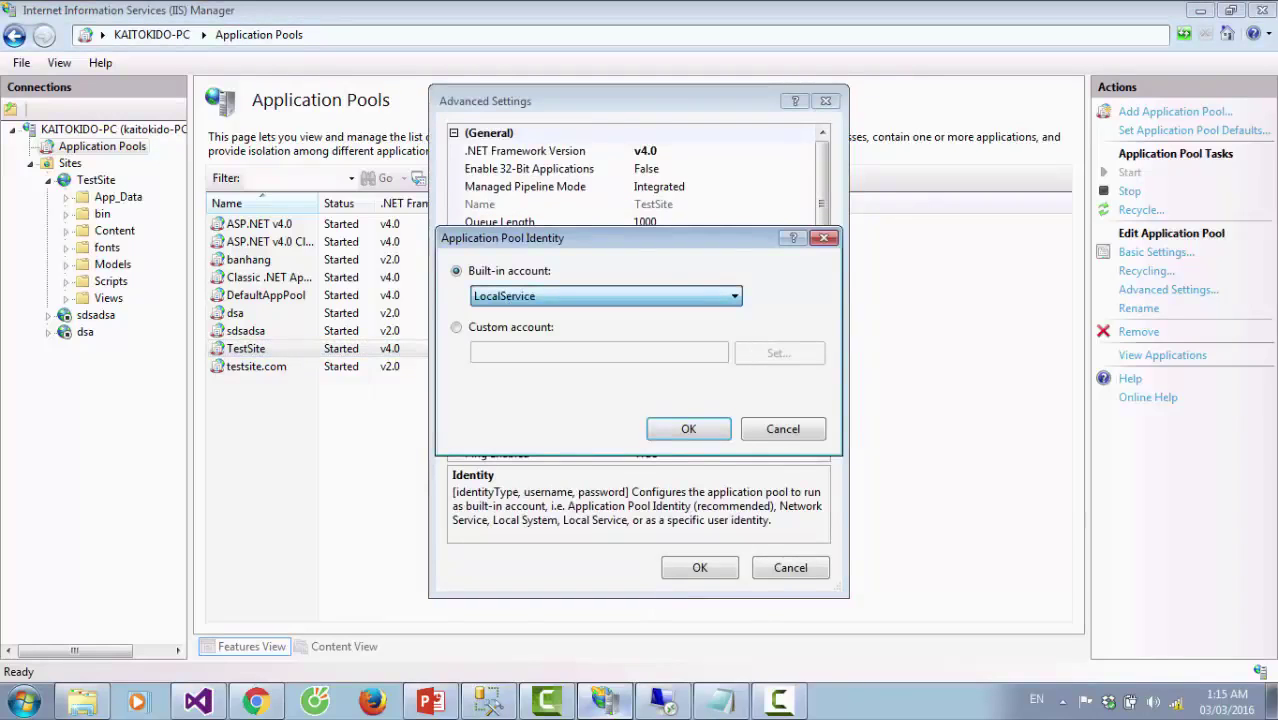
{"action": "left_click", "coordinate": [600, 296]}
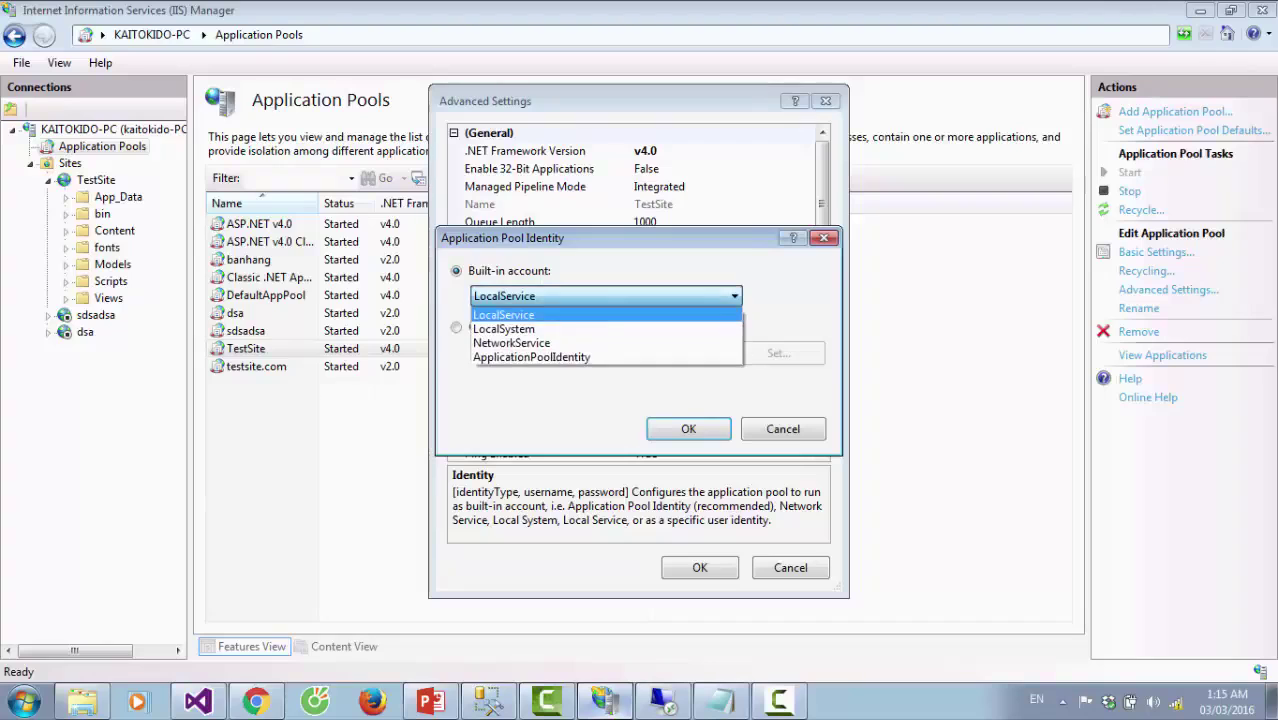
{"action": "left_click", "coordinate": [503, 331]}
{"action": "left_click", "coordinate": [688, 428]}
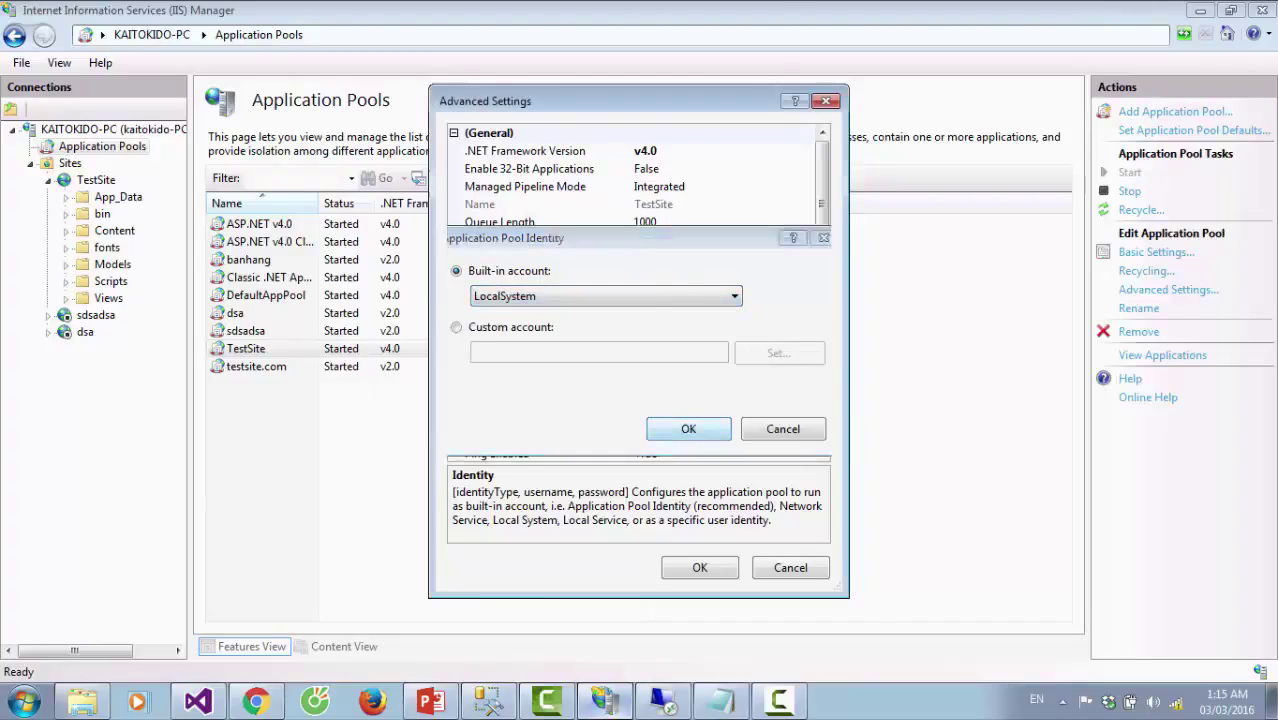
{"action": "left_click", "coordinate": [700, 567]}
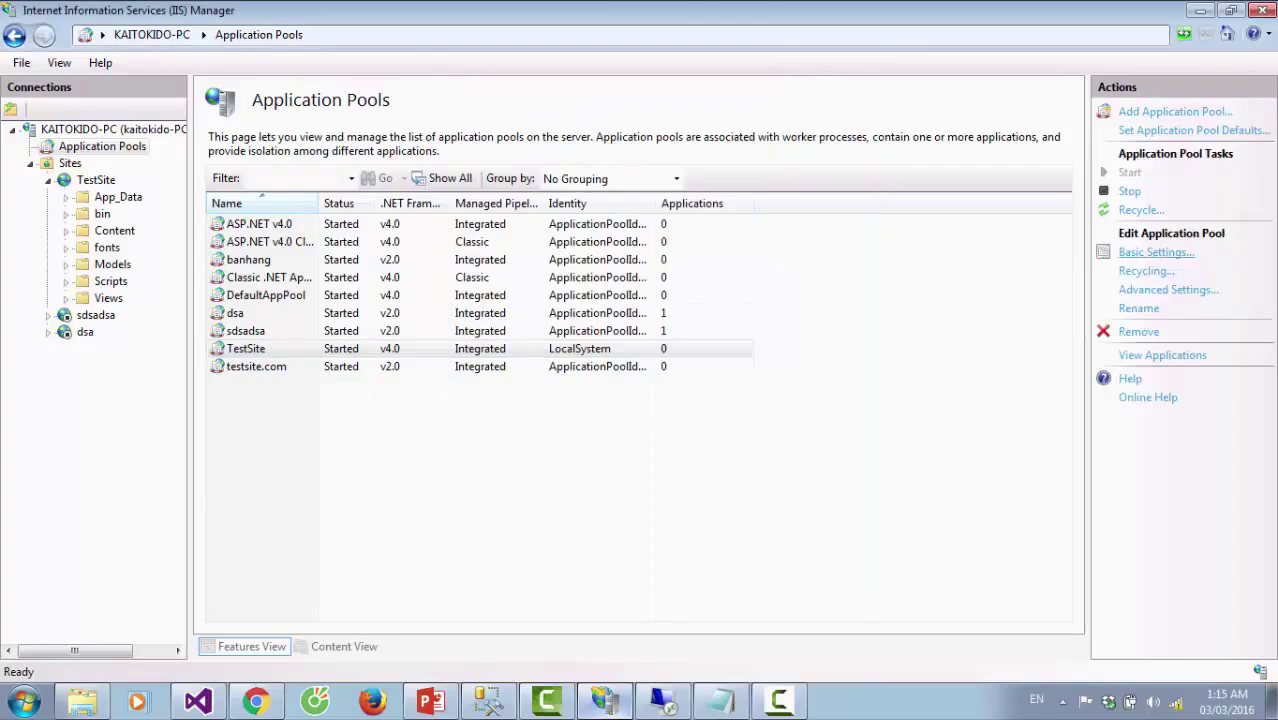
Restart the TestSite website and return to Chrome's localhost address.
{"action": "right_click", "coordinate": [96, 180]}
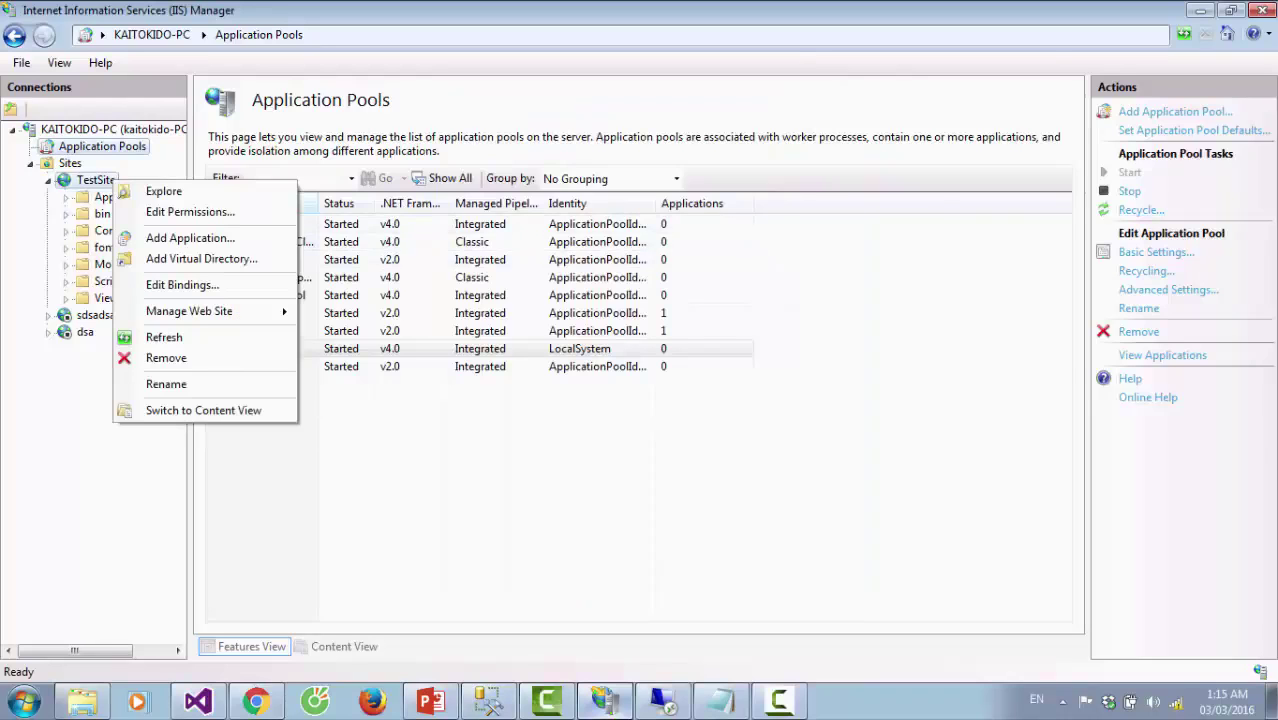
{"action": "left_click", "coordinate": [96, 180]}
{"action": "left_click", "coordinate": [1135, 280]}
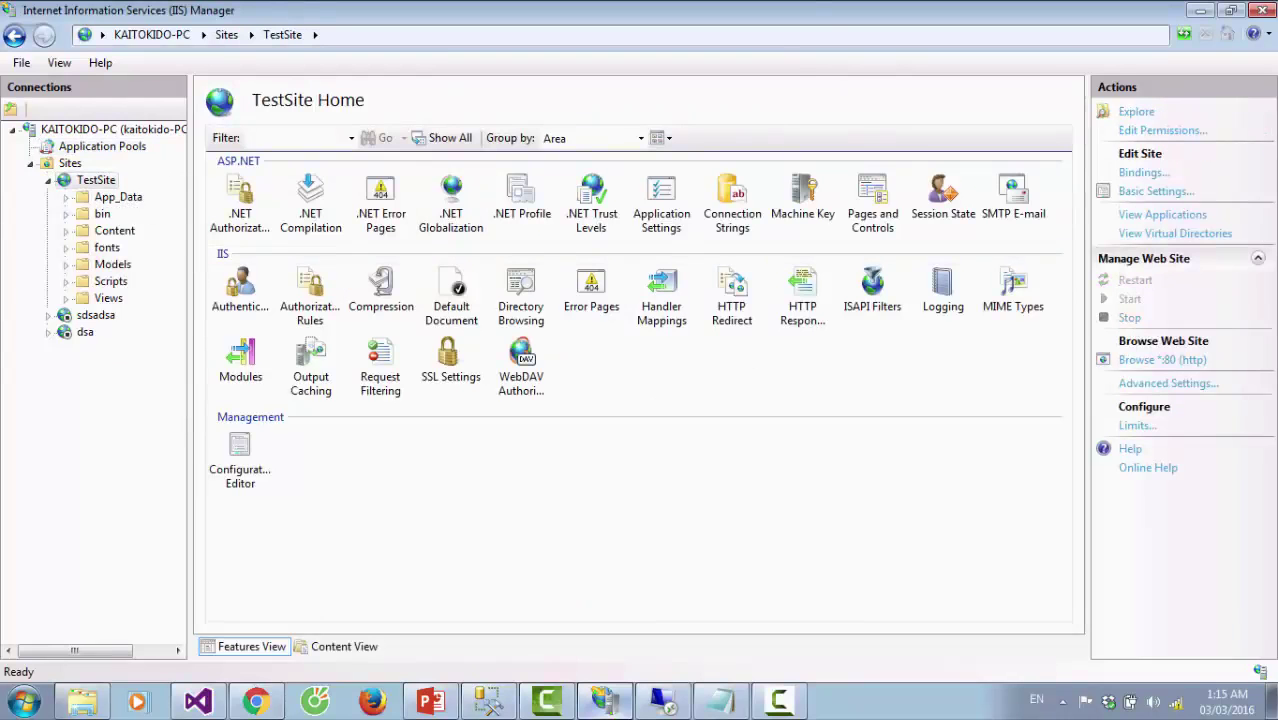
{"action": "left_click", "coordinate": [256, 702]}
{"action": "key", "text": "ctrl+l"}
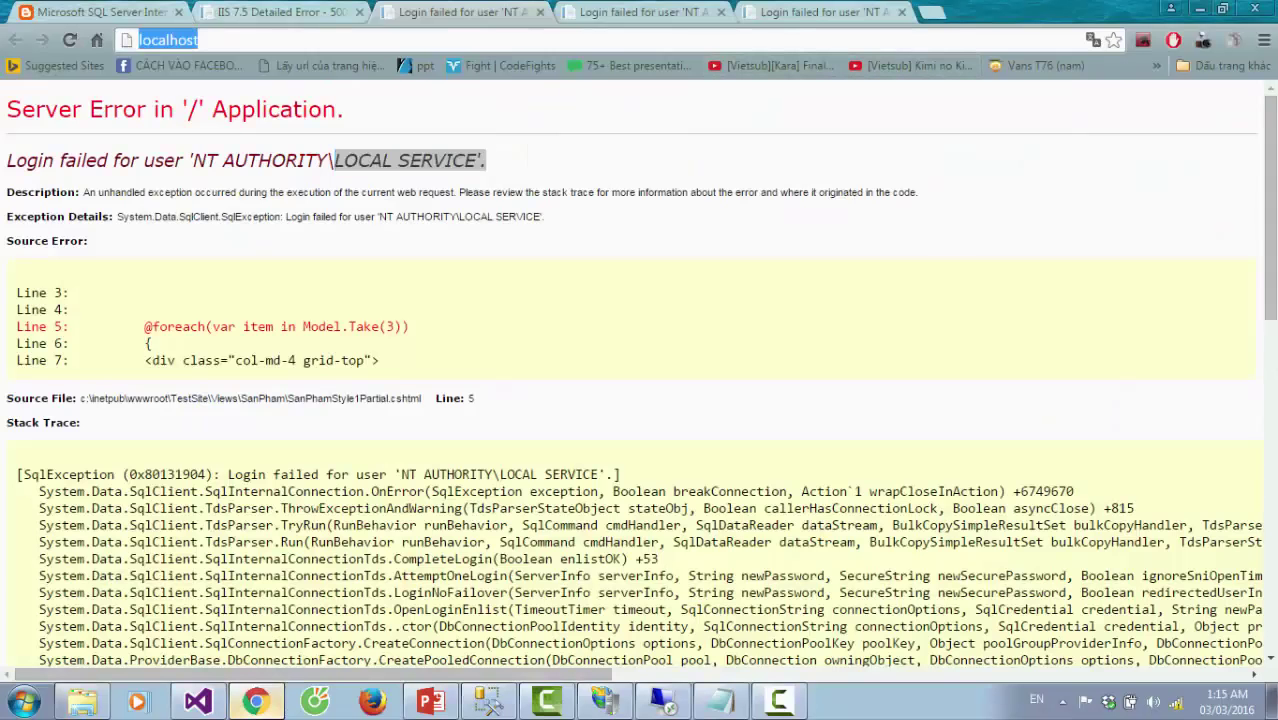
Reload localhost to get the New Store home page, then review slides 10 and 6 on SQL Server setup.
{"action": "key", "text": "Return"}
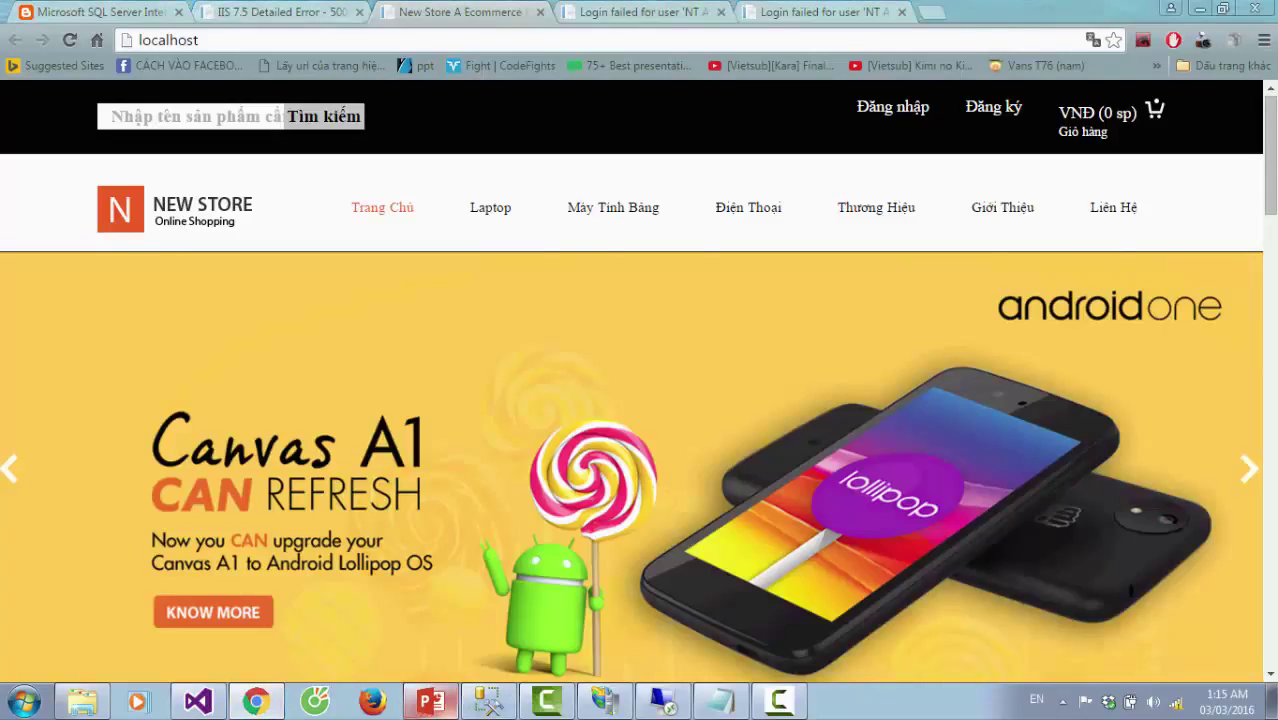
{"action": "left_click", "coordinate": [430, 701]}
{"action": "left_click", "coordinate": [93, 280]}
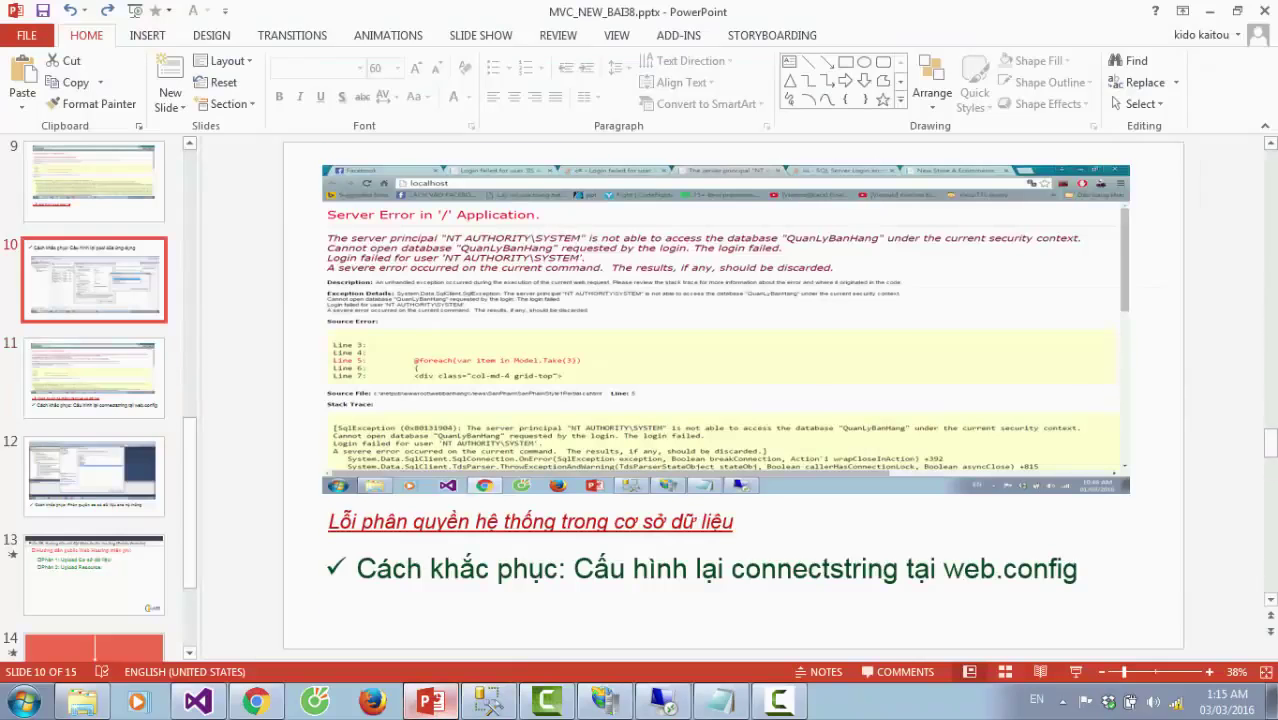
{"action": "scroll", "coordinate": [93, 400], "scroll_direction": "up", "scroll_amount": 5}
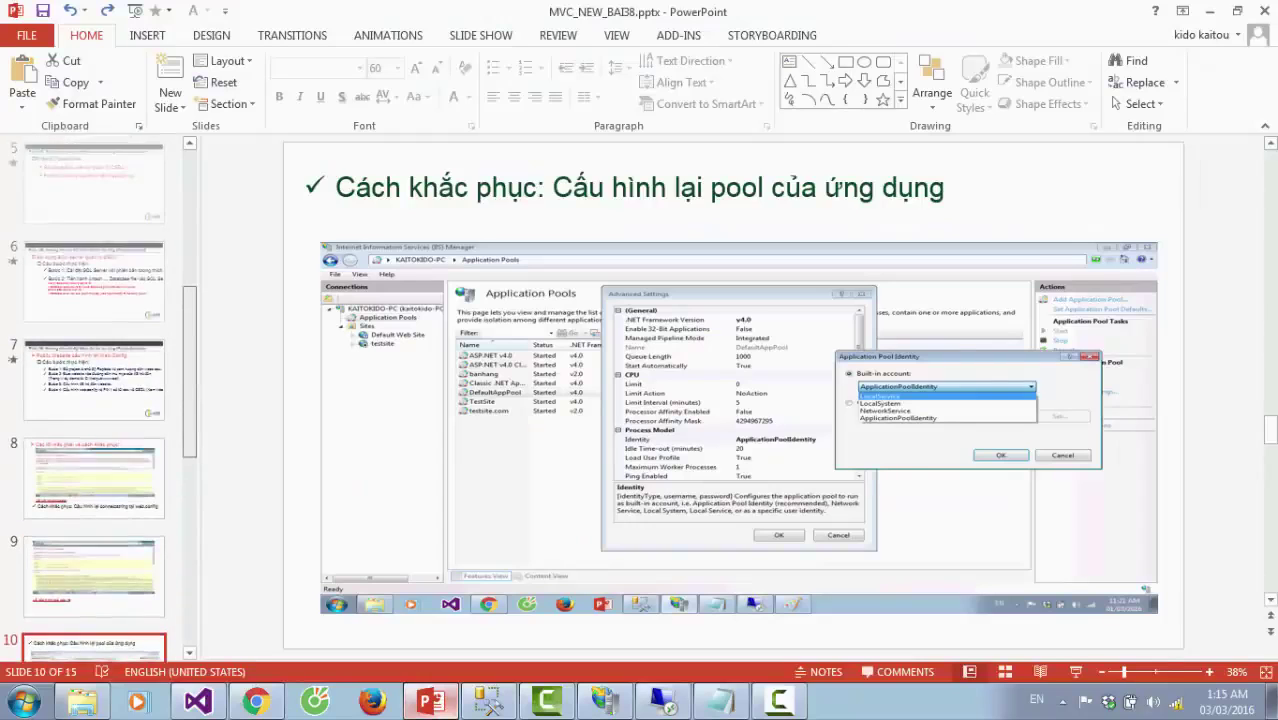
{"action": "left_click", "coordinate": [93, 325]}
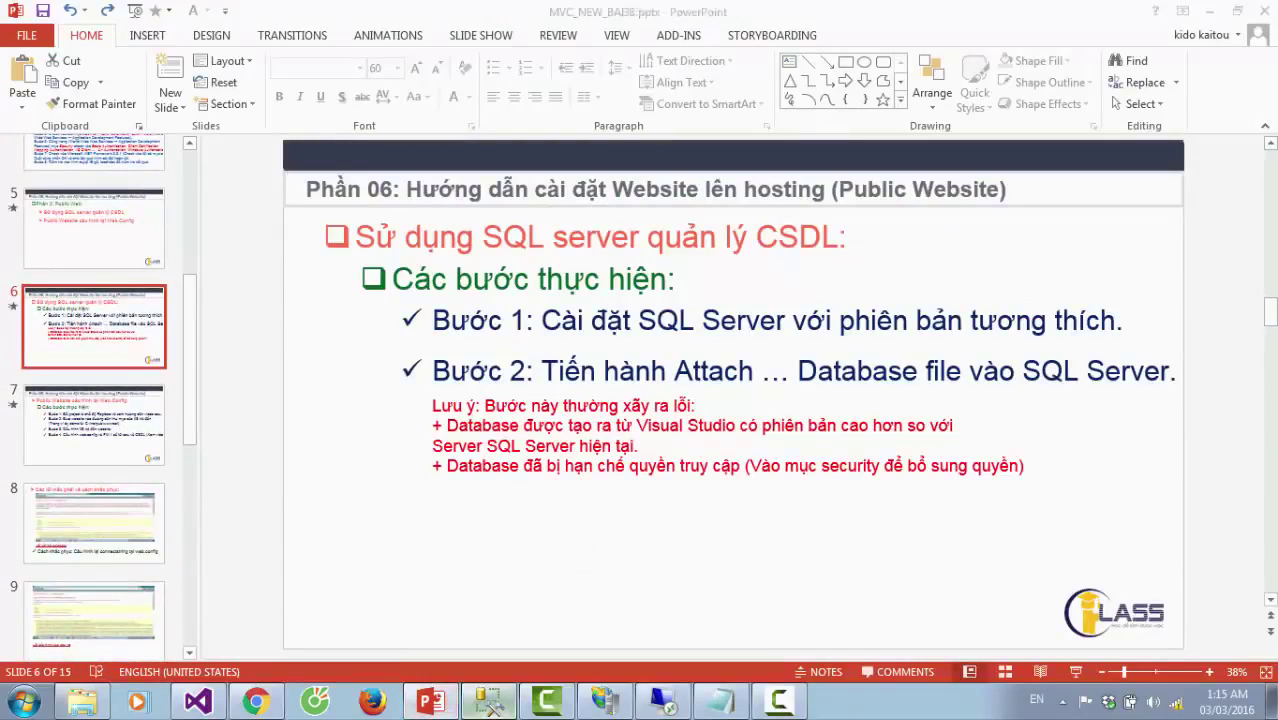
{"action": "left_click", "coordinate": [488, 701]}
{"action": "scroll", "coordinate": [165, 290], "scroll_direction": "up", "scroll_amount": 7}
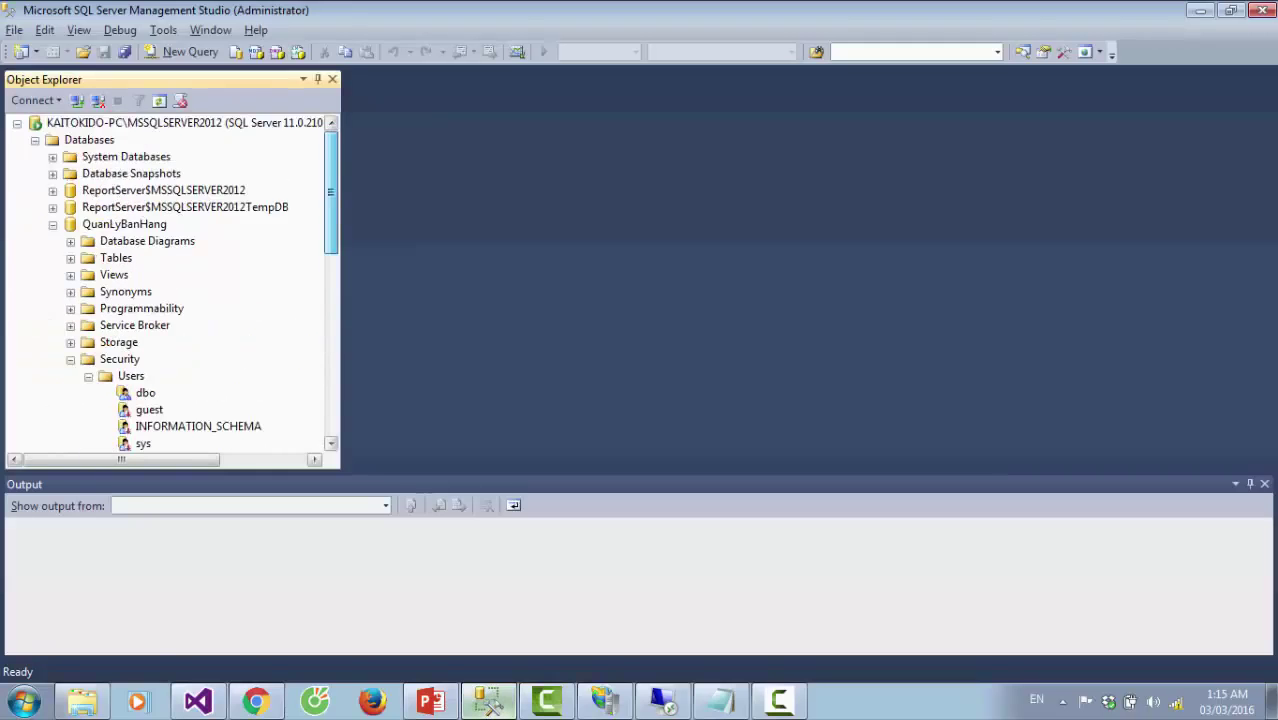
Check that the NT AUTHORITY\SYSTEM login holds the sysadmin server role, then return to slide 6.
{"action": "scroll", "coordinate": [165, 290], "scroll_direction": "down", "scroll_amount": 5}
{"action": "scroll", "coordinate": [165, 290], "scroll_direction": "down", "scroll_amount": 3}
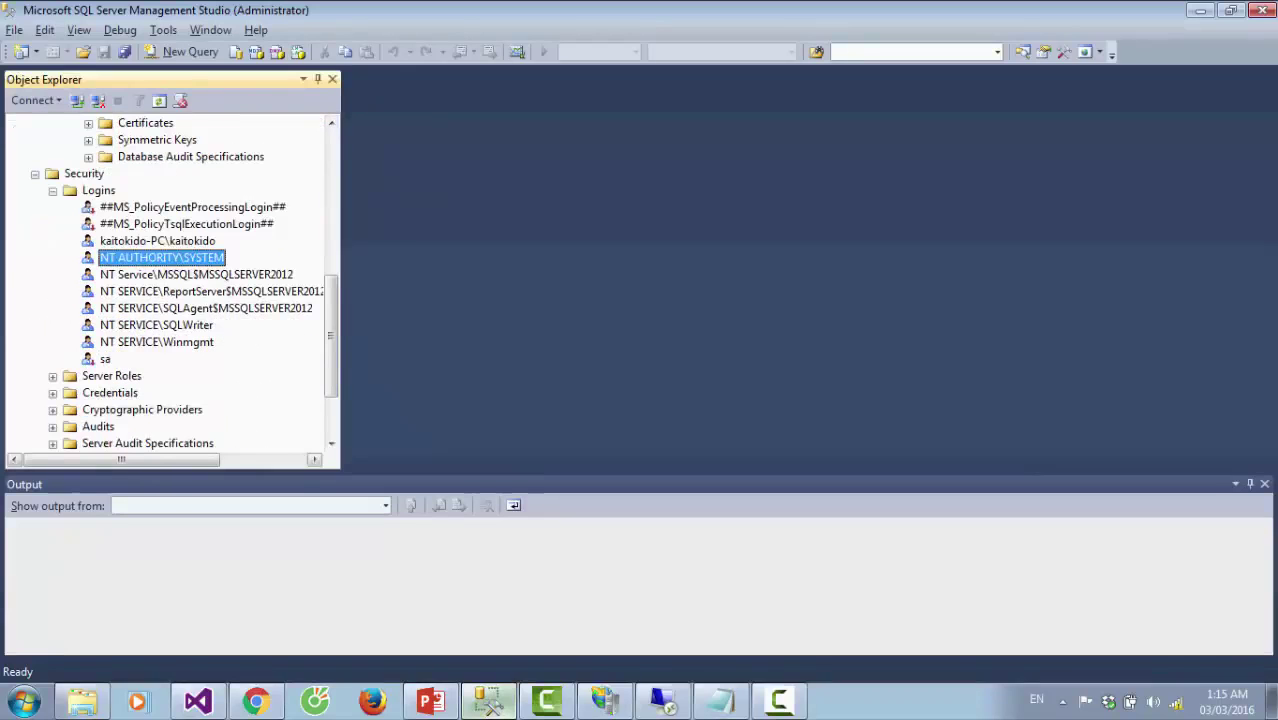
{"action": "right_click", "coordinate": [190, 257]}
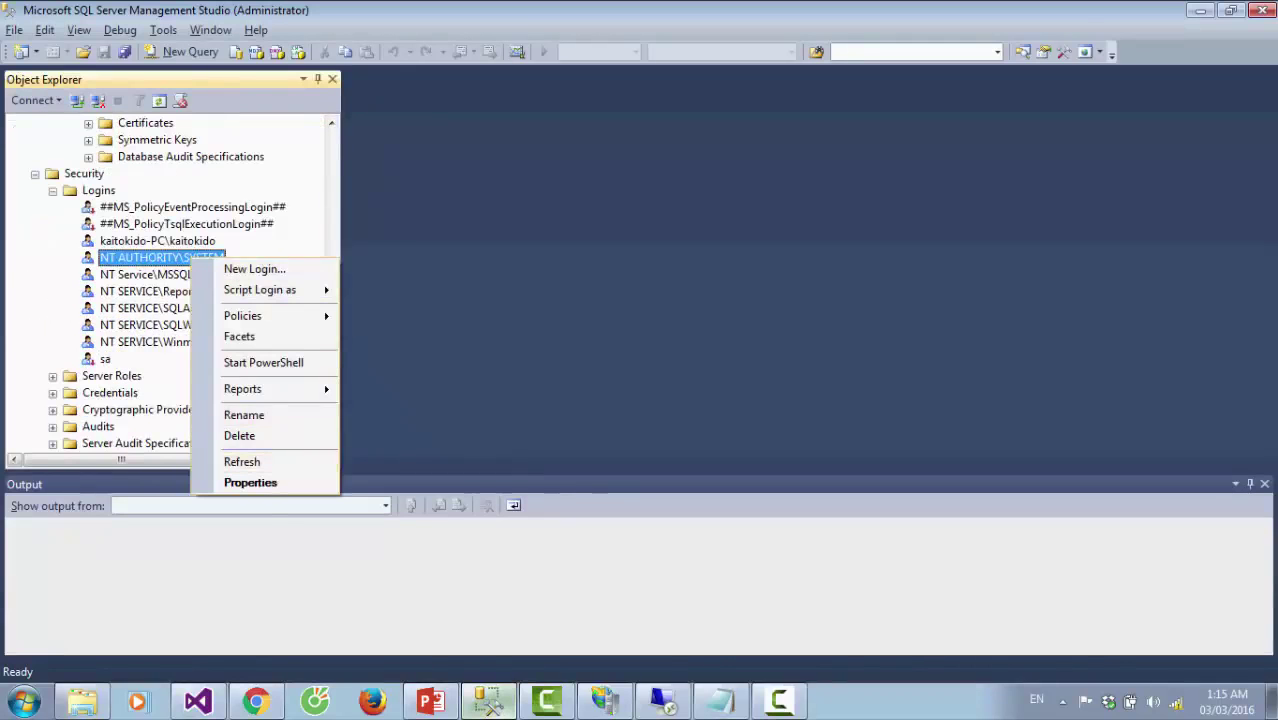
{"action": "left_click", "coordinate": [98, 190]}
{"action": "left_click", "coordinate": [84, 173]}
{"action": "scroll", "coordinate": [165, 290], "scroll_direction": "up", "scroll_amount": 8}
{"action": "scroll", "coordinate": [165, 290], "scroll_direction": "down", "scroll_amount": 7}
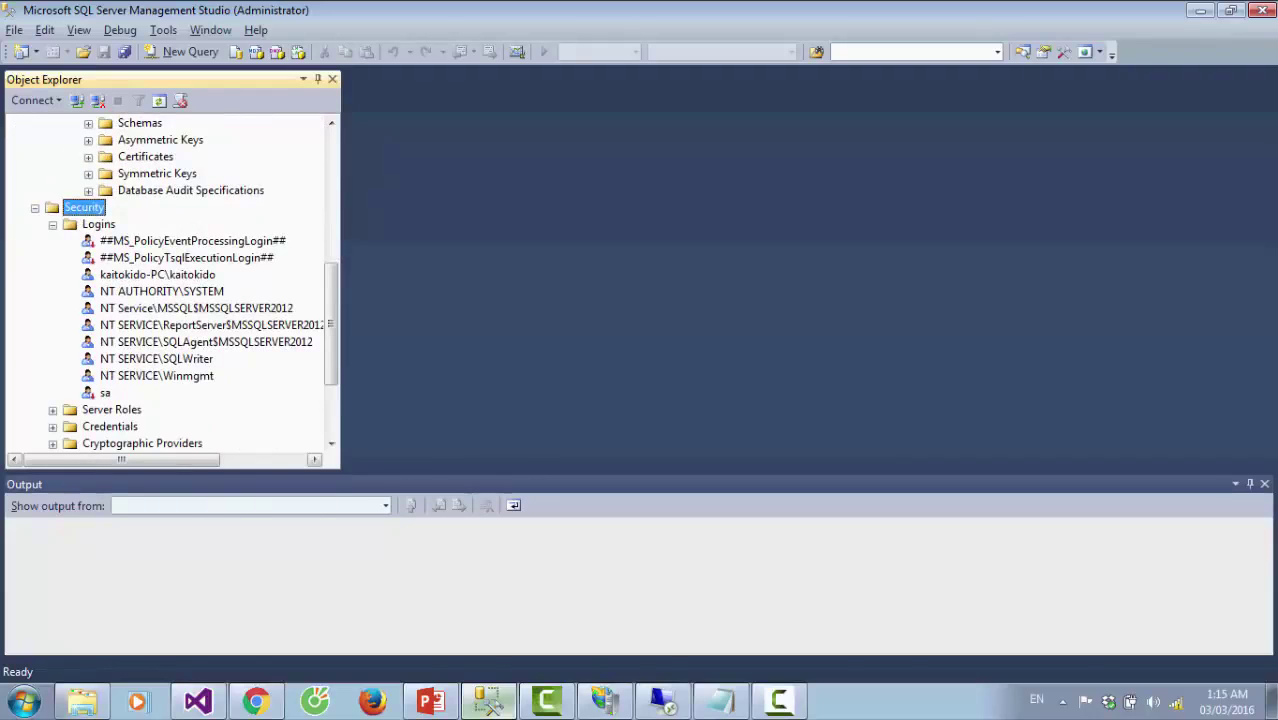
{"action": "right_click", "coordinate": [170, 290]}
{"action": "left_click", "coordinate": [235, 508]}
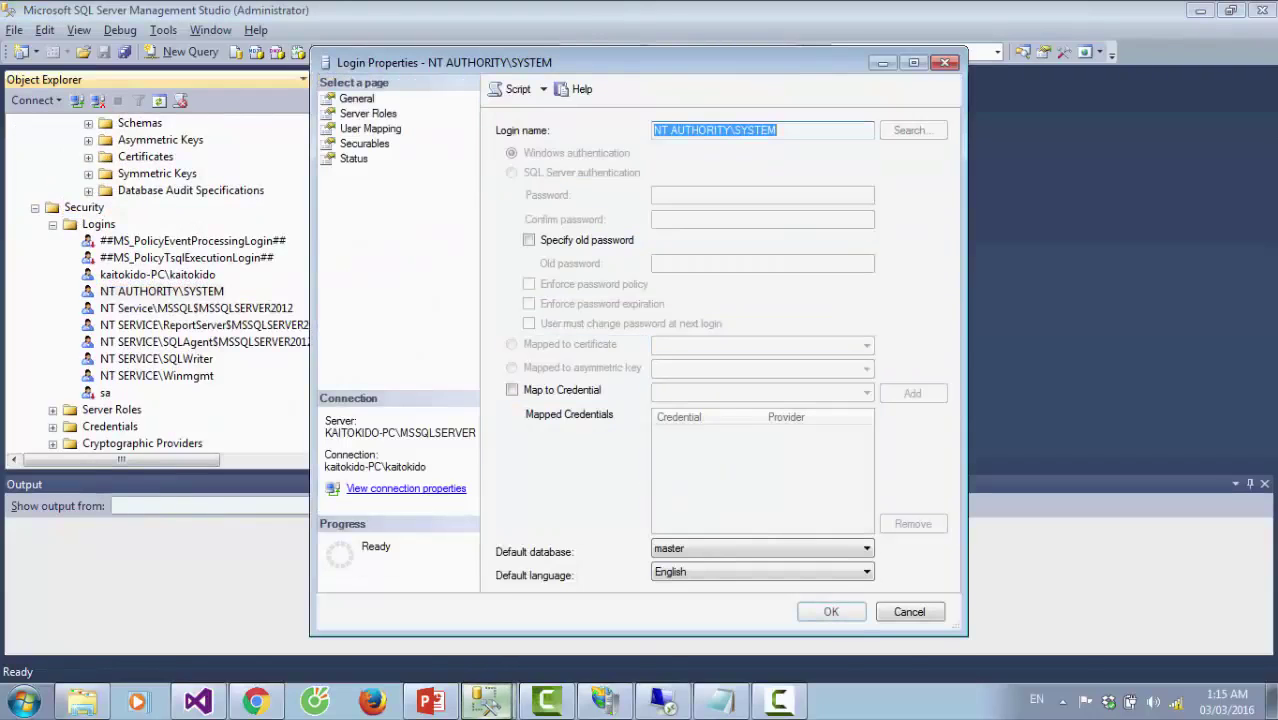
{"action": "left_click", "coordinate": [368, 113]}
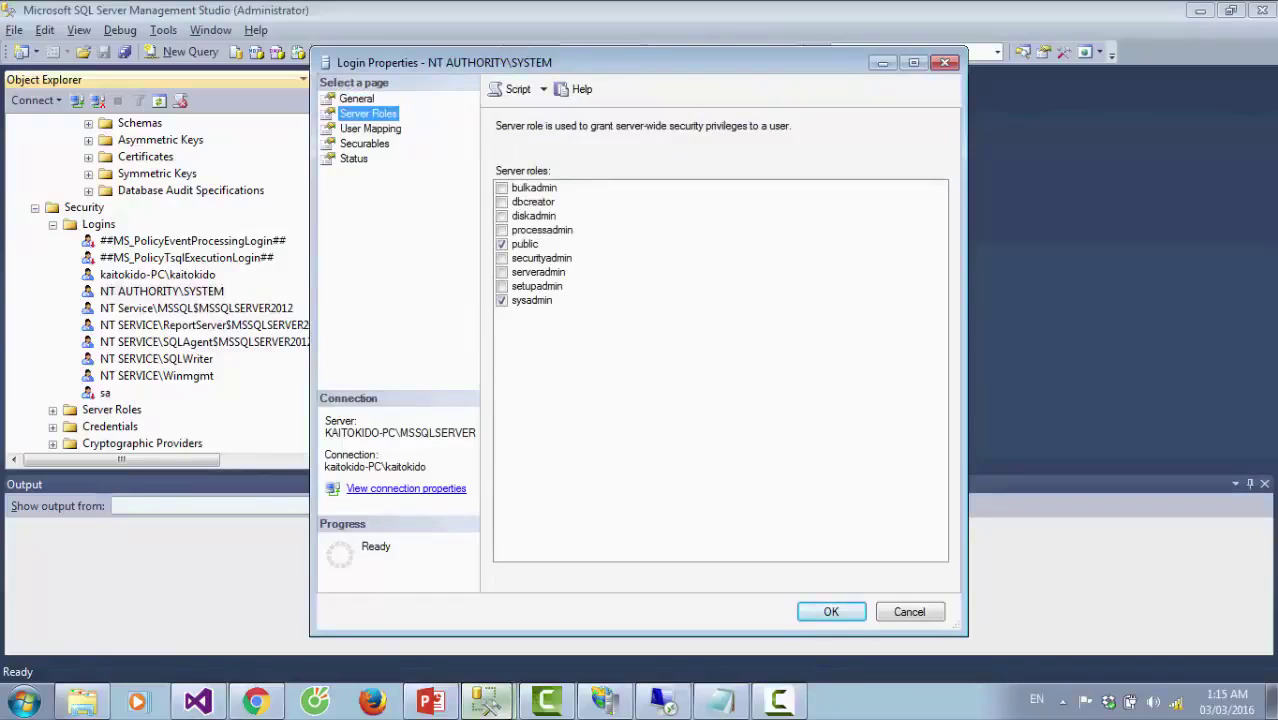
{"action": "left_click", "coordinate": [944, 62]}
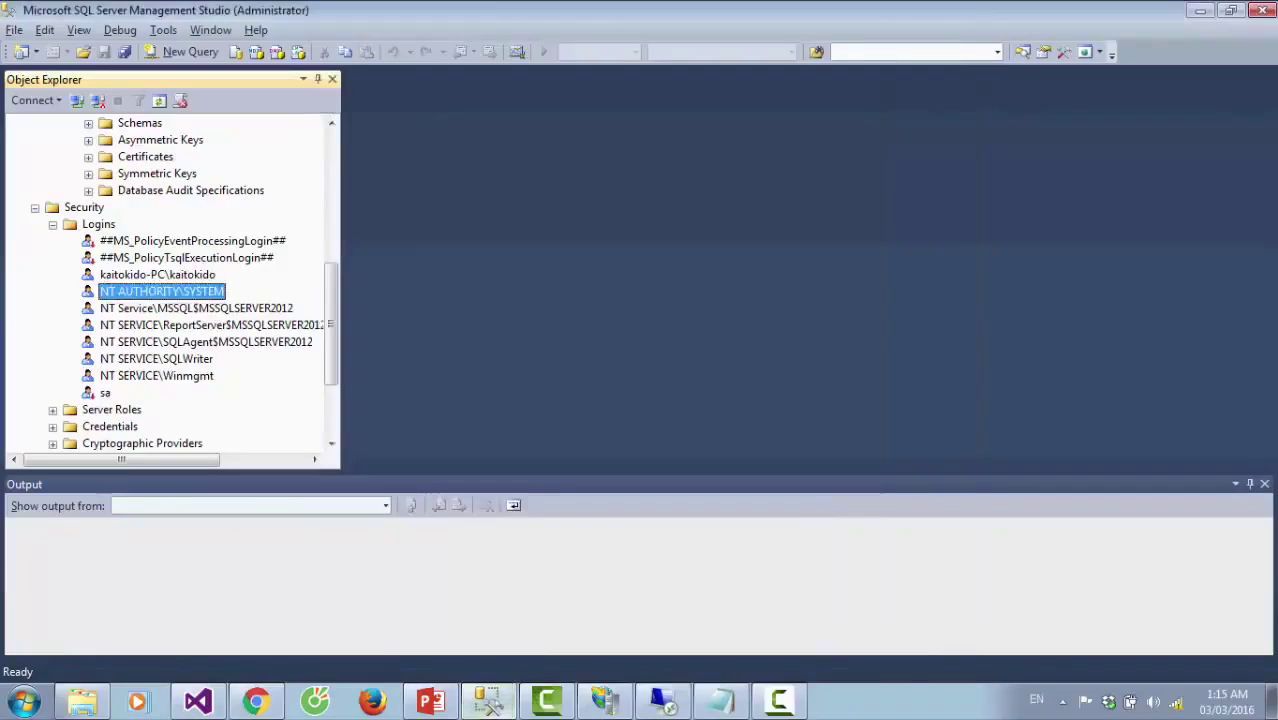
{"action": "key", "text": "Left"}
{"action": "key", "text": "Left"}
{"action": "key", "text": "Left"}
{"action": "key", "text": "Left"}
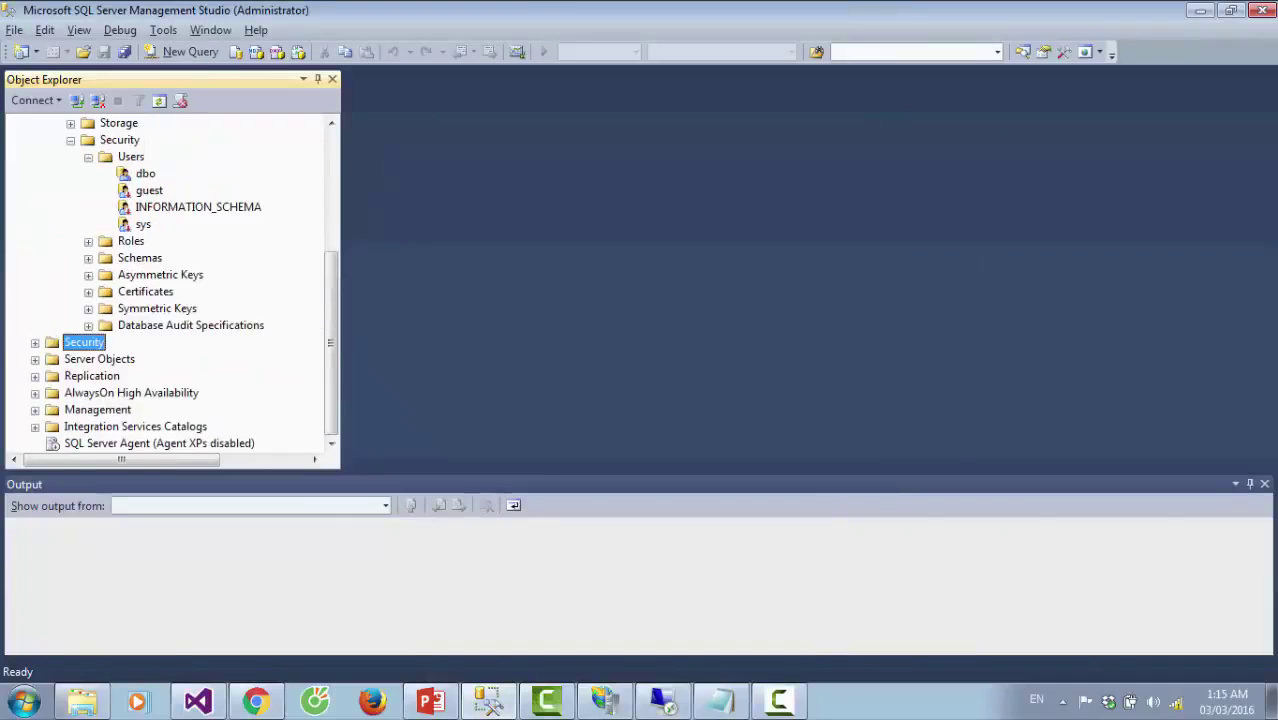
{"action": "key", "text": "alt+Tab"}
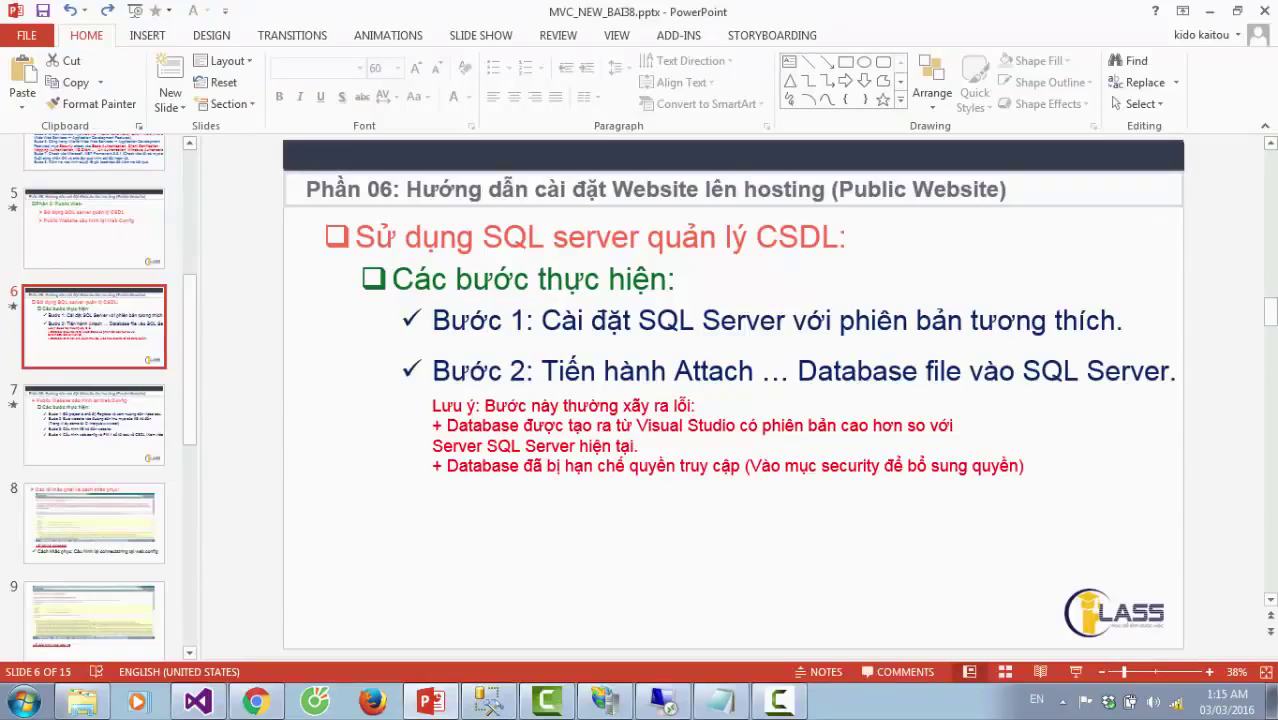
Show slide 7 on reconfiguring Web.config, minimize Visual Studio, and bring up the Database Public Web folder.
{"action": "left_click", "coordinate": [94, 424]}
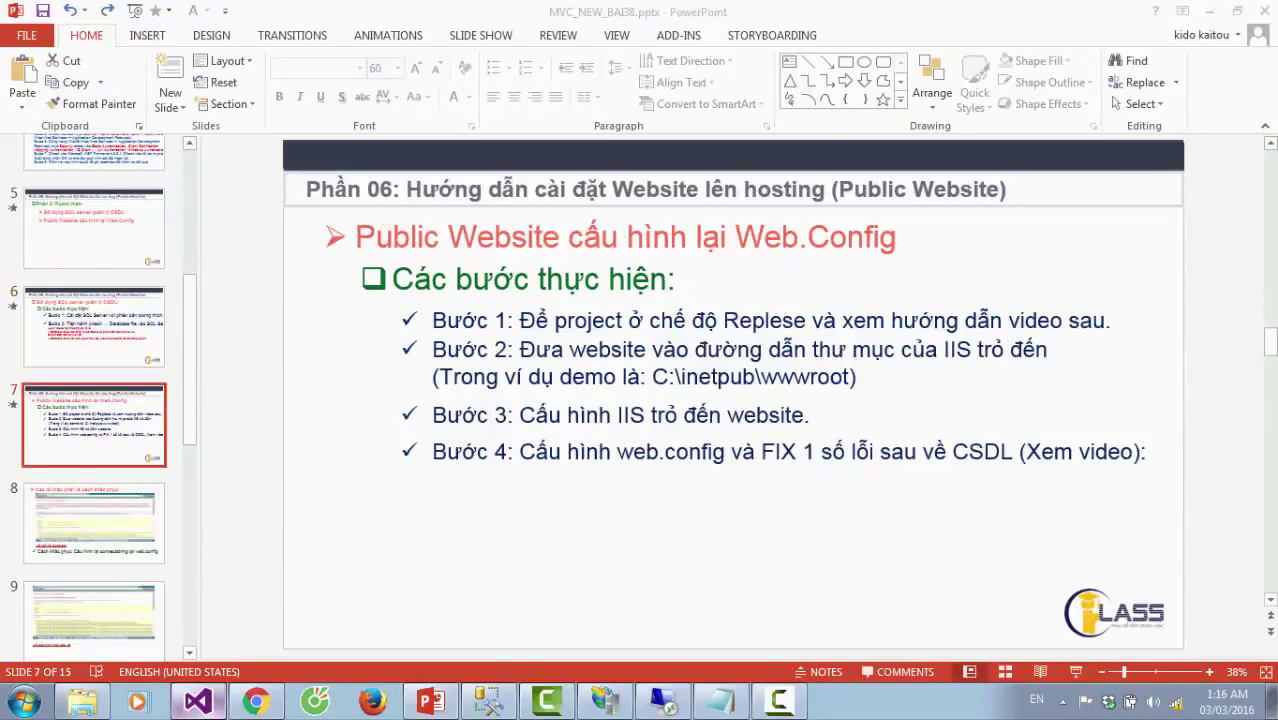
{"action": "key", "text": "alt+Tab"}
{"action": "right_click", "coordinate": [1140, 176]}
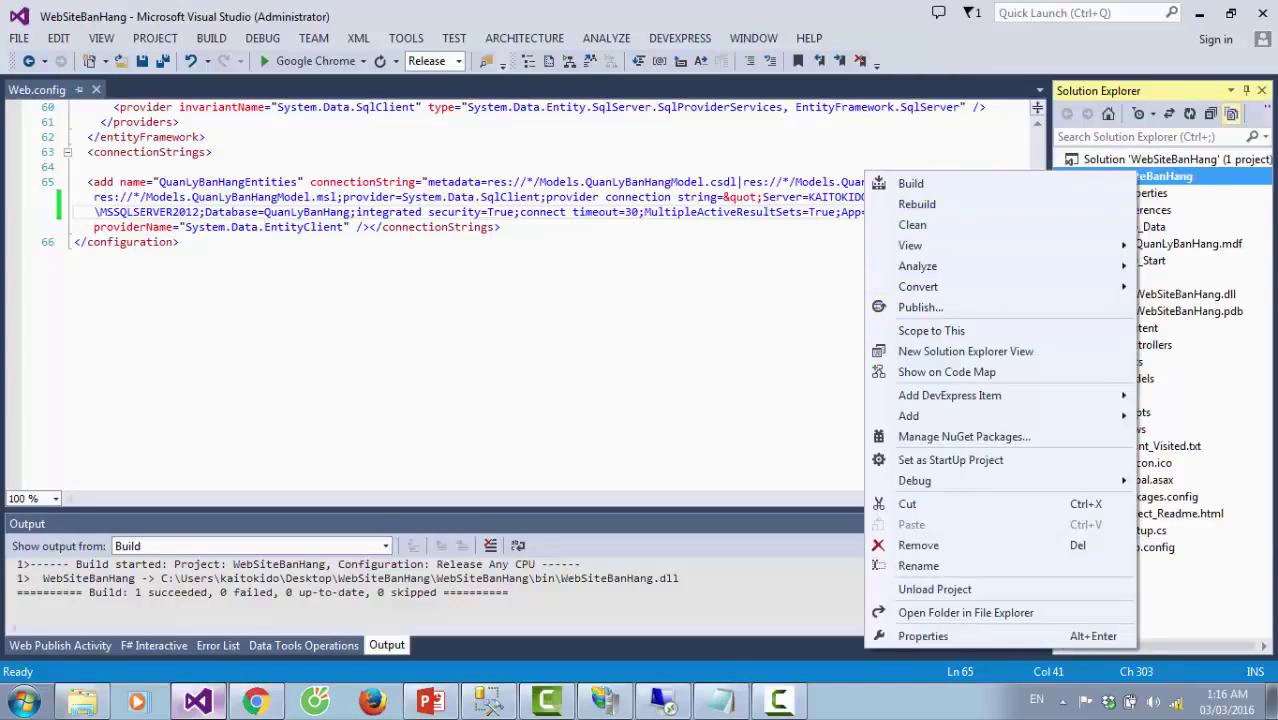
{"action": "key", "text": "Escape"}
{"action": "left_click", "coordinate": [1199, 13]}
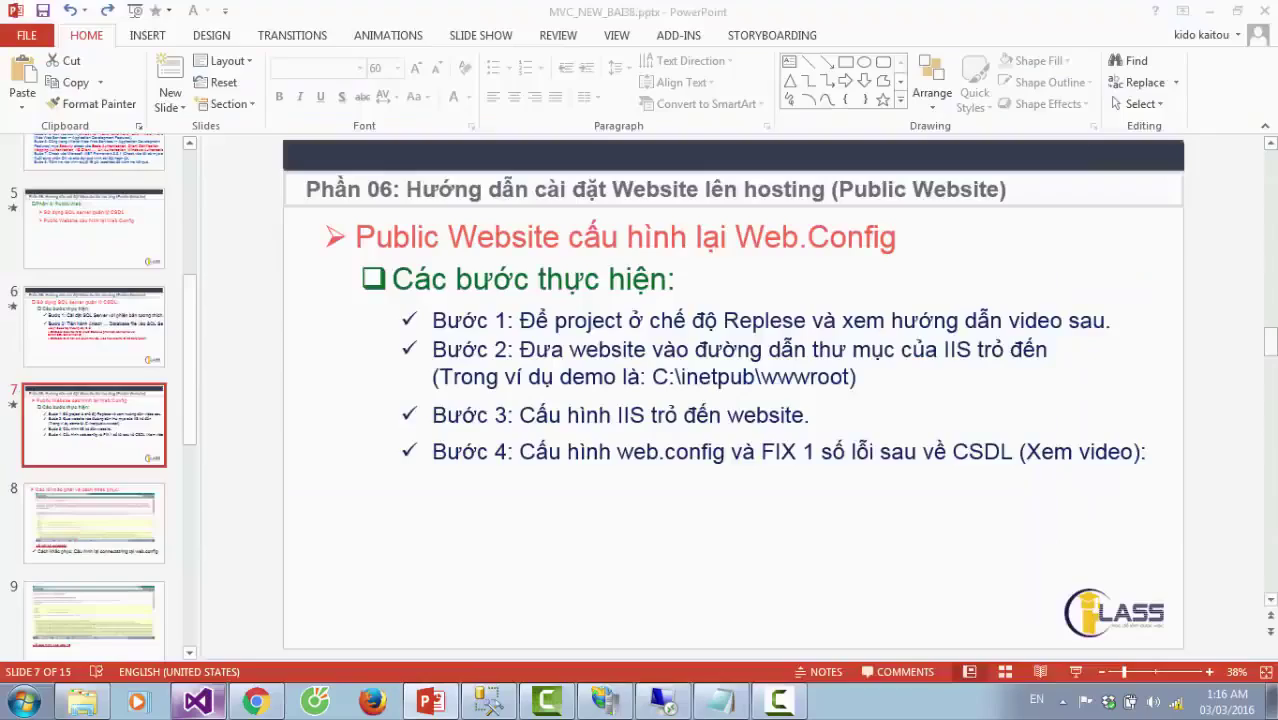
{"action": "left_click", "coordinate": [82, 702]}
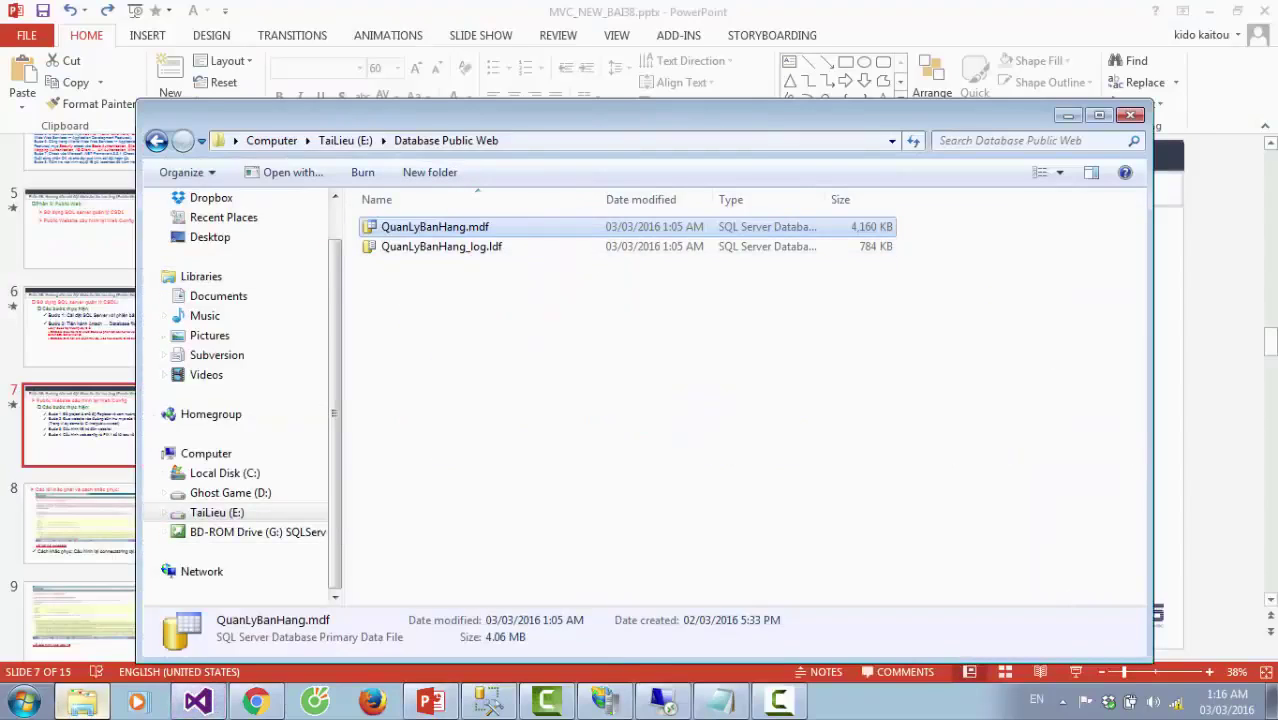
Browse to C:\inetpub\wwwroot in Explorer, then close that window.
{"action": "left_click", "coordinate": [224, 473]}
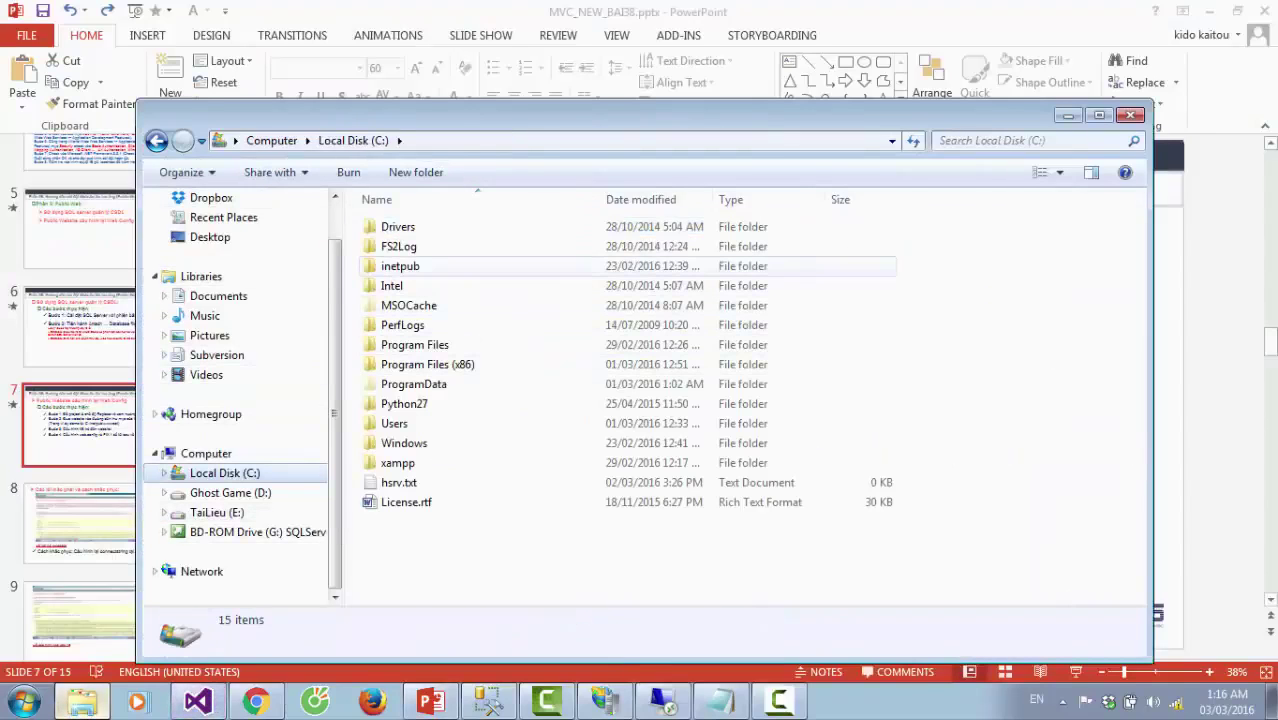
{"action": "double_click", "coordinate": [398, 266]}
{"action": "double_click", "coordinate": [404, 325]}
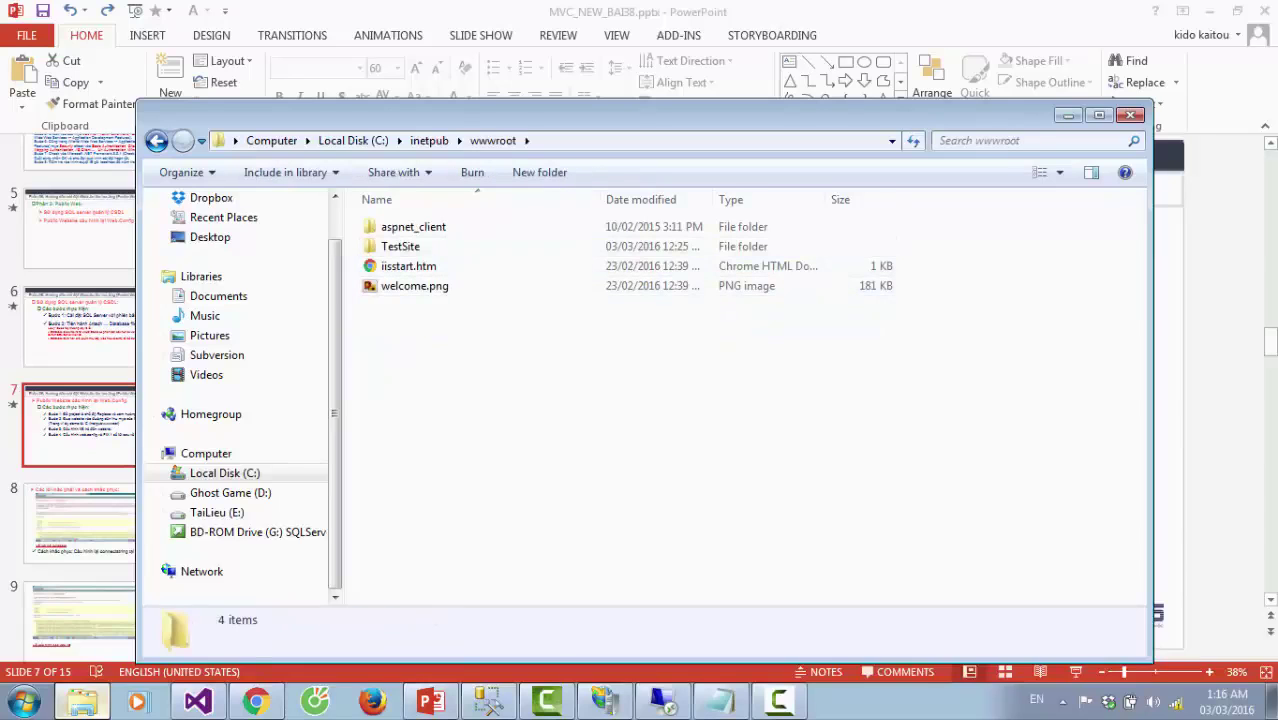
{"action": "left_click", "coordinate": [1067, 115]}
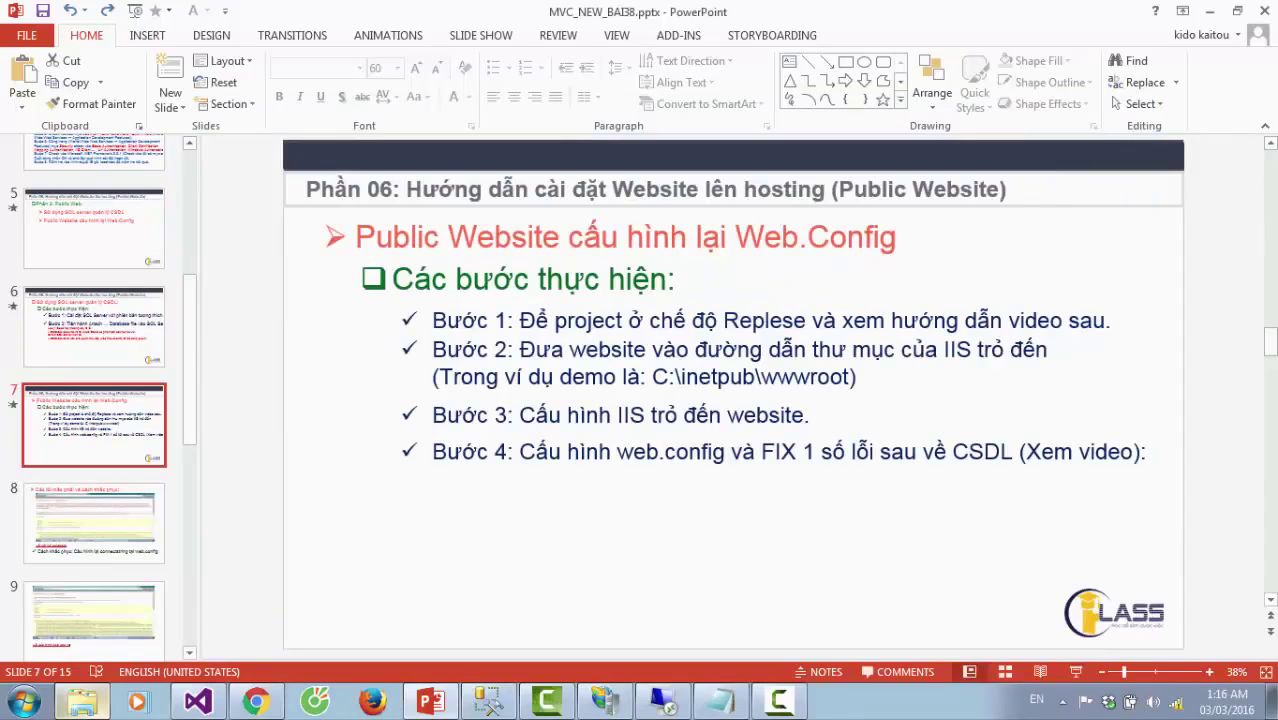
Back in IIS Manager, look over TestSite's actions and the store page in Chrome.
{"action": "left_click", "coordinate": [662, 700]}
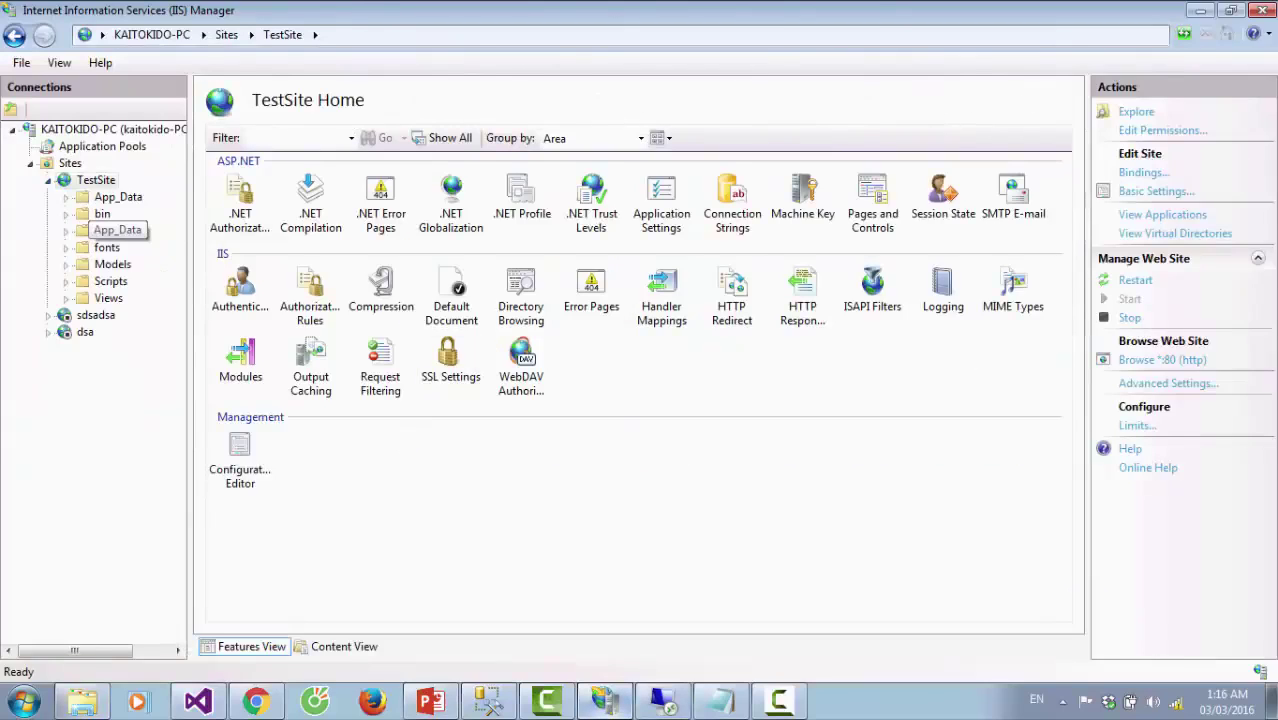
{"action": "right_click", "coordinate": [100, 182]}
{"action": "key", "text": "Escape"}
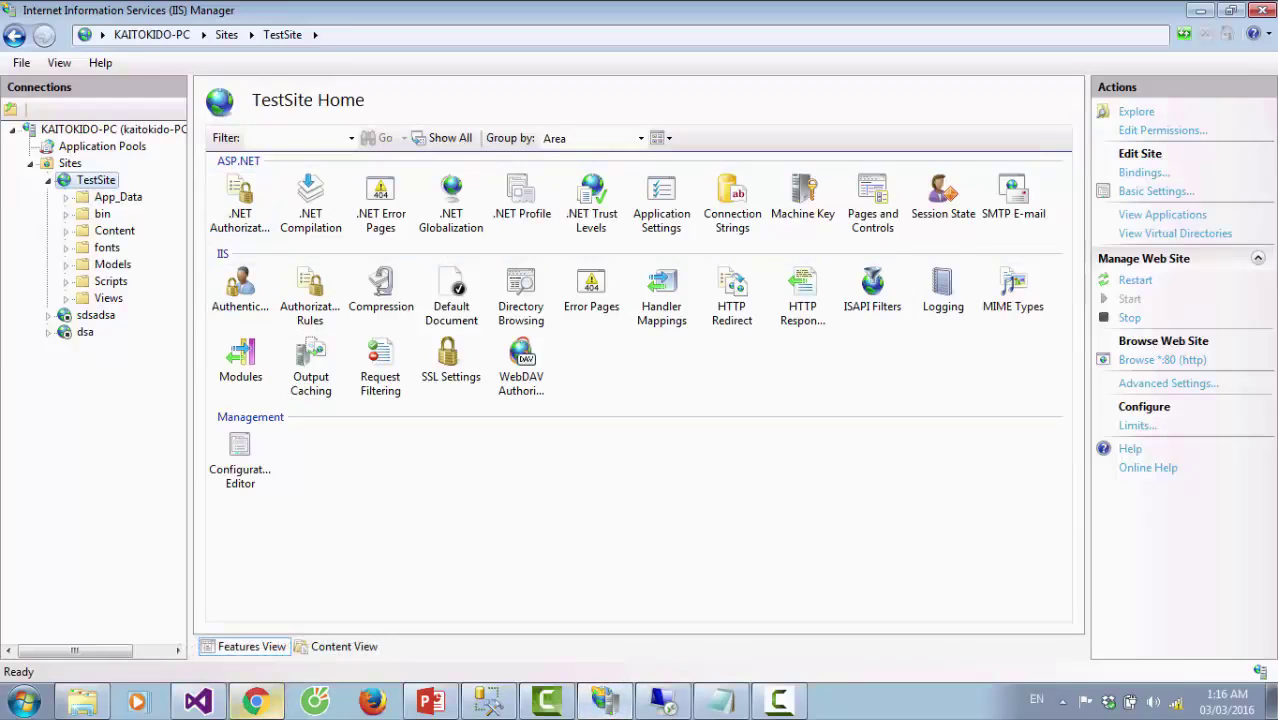
{"action": "left_click", "coordinate": [256, 701]}
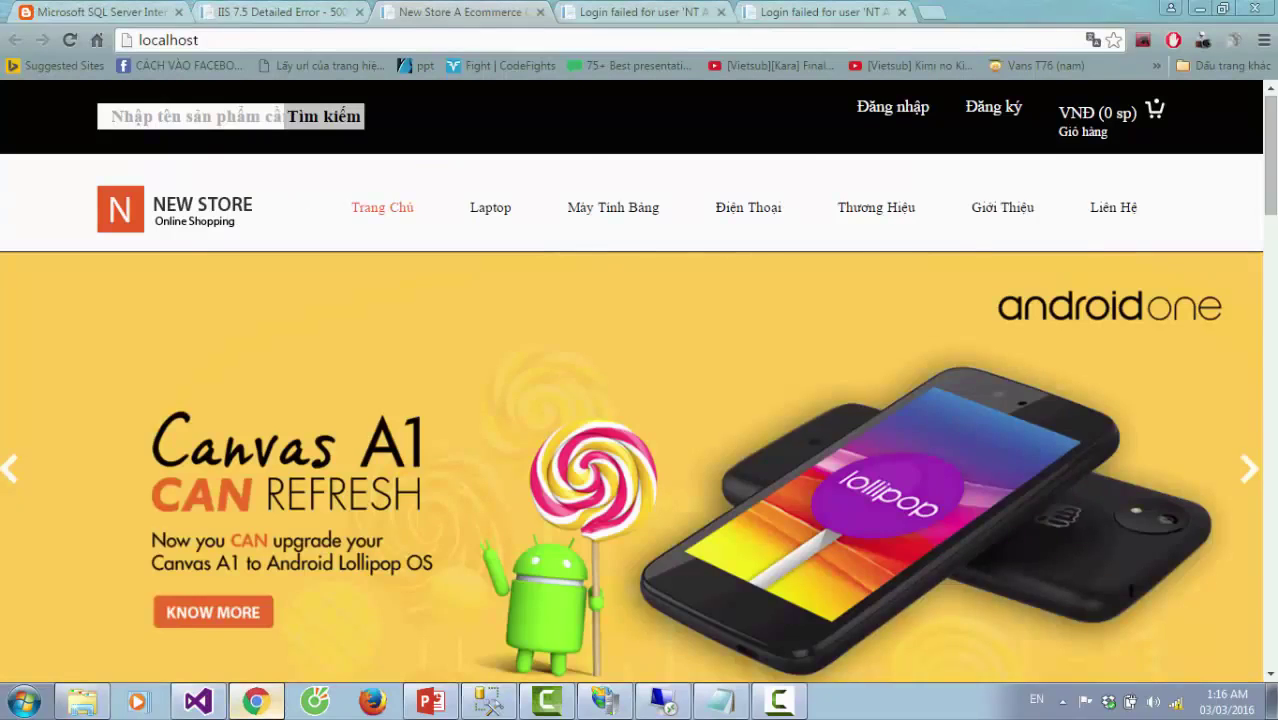
{"action": "left_click", "coordinate": [256, 701]}
Inspect the published TestSite folder including Web.config, then return to the PowerPoint lecture.
{"action": "left_click", "coordinate": [82, 701]}
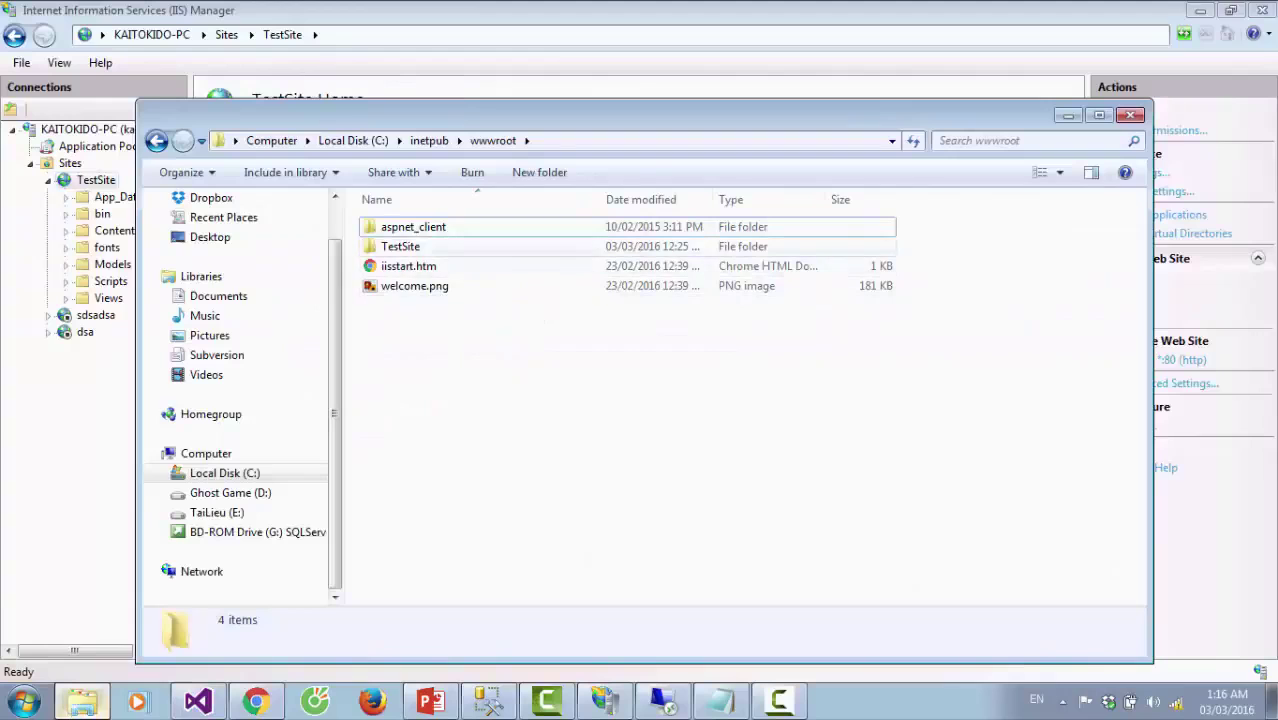
{"action": "double_click", "coordinate": [400, 246]}
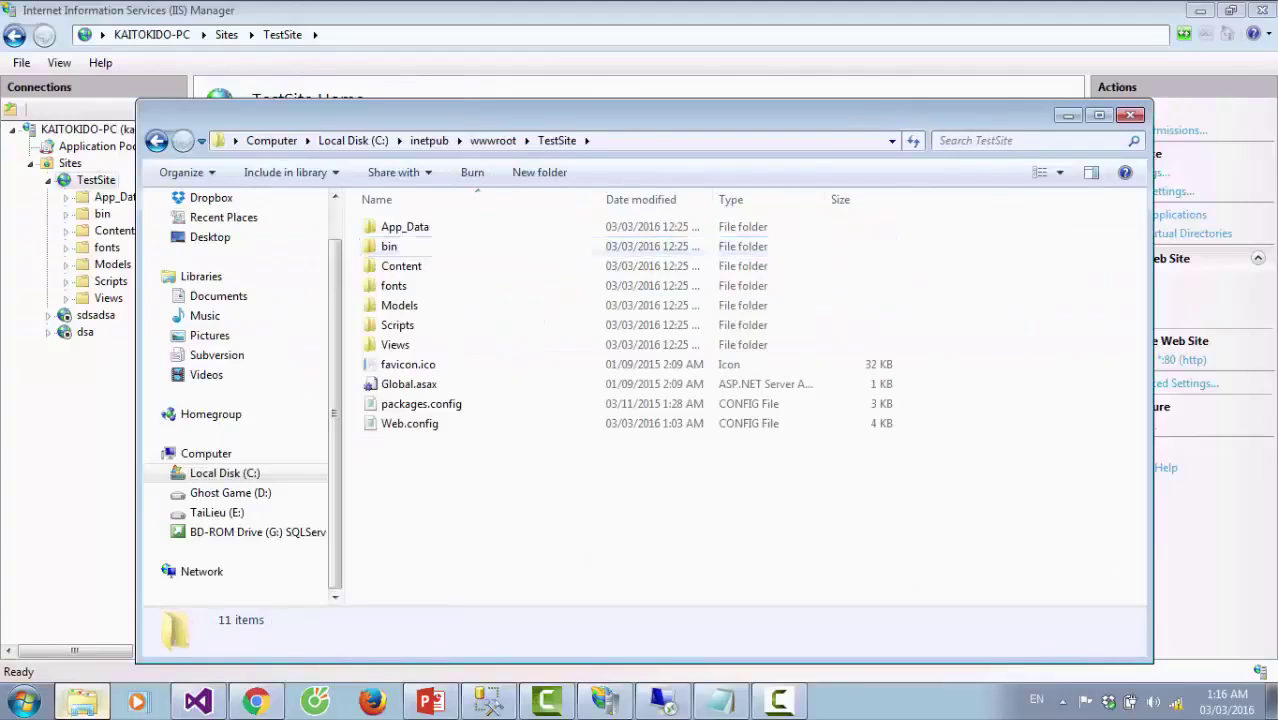
{"action": "left_click", "coordinate": [82, 701]}
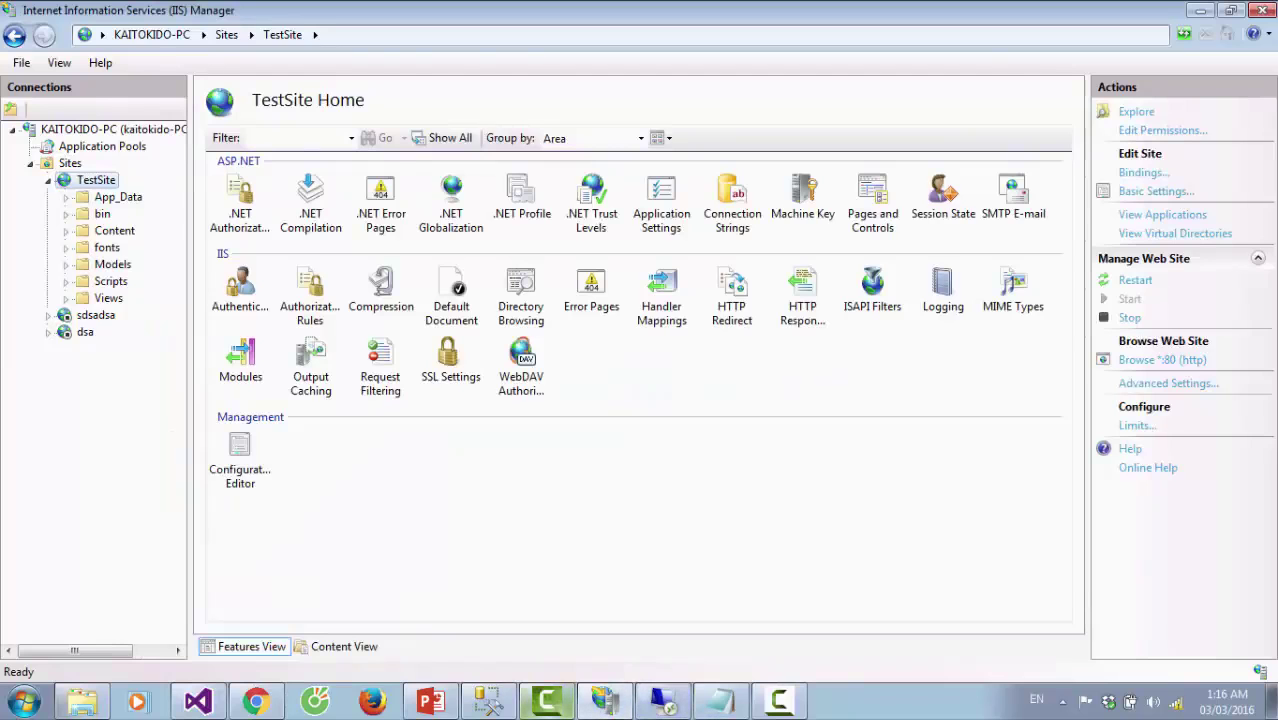
{"action": "left_click", "coordinate": [430, 701]}
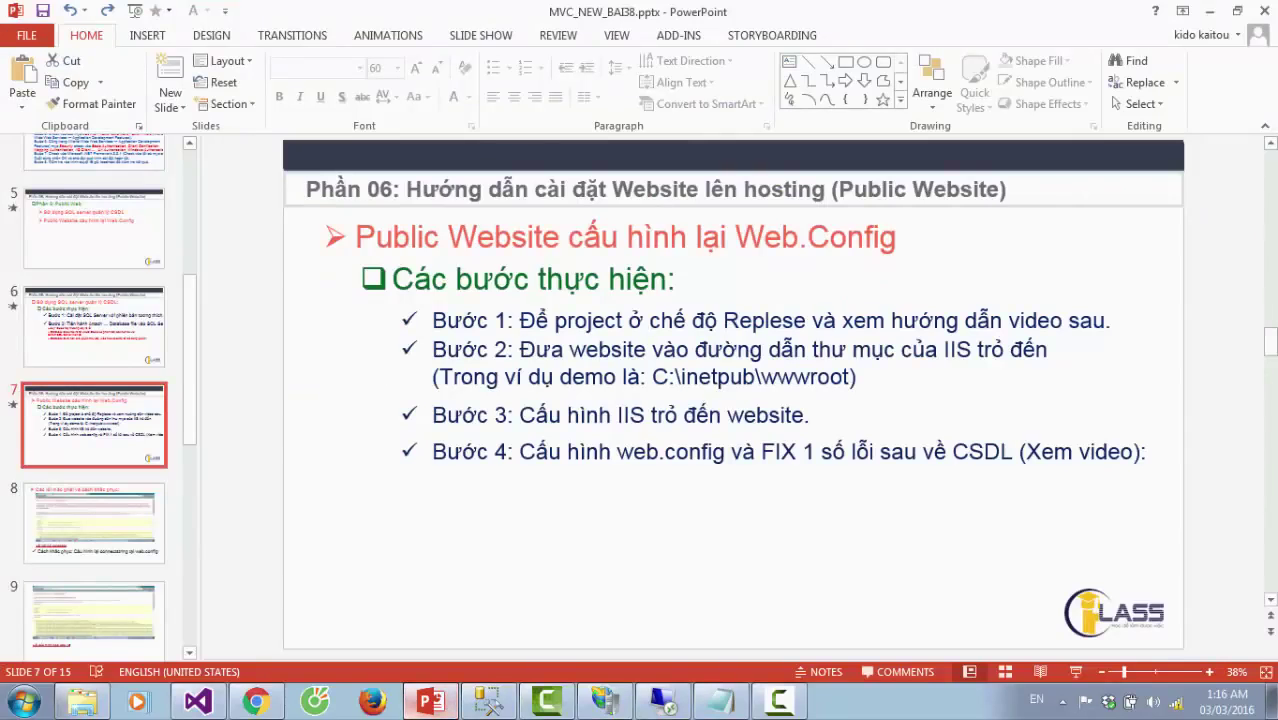
Advance the PowerPoint lecture from slide 8 to slide 9, on the IIS application pool login error.
{"action": "left_click", "coordinate": [94, 522]}
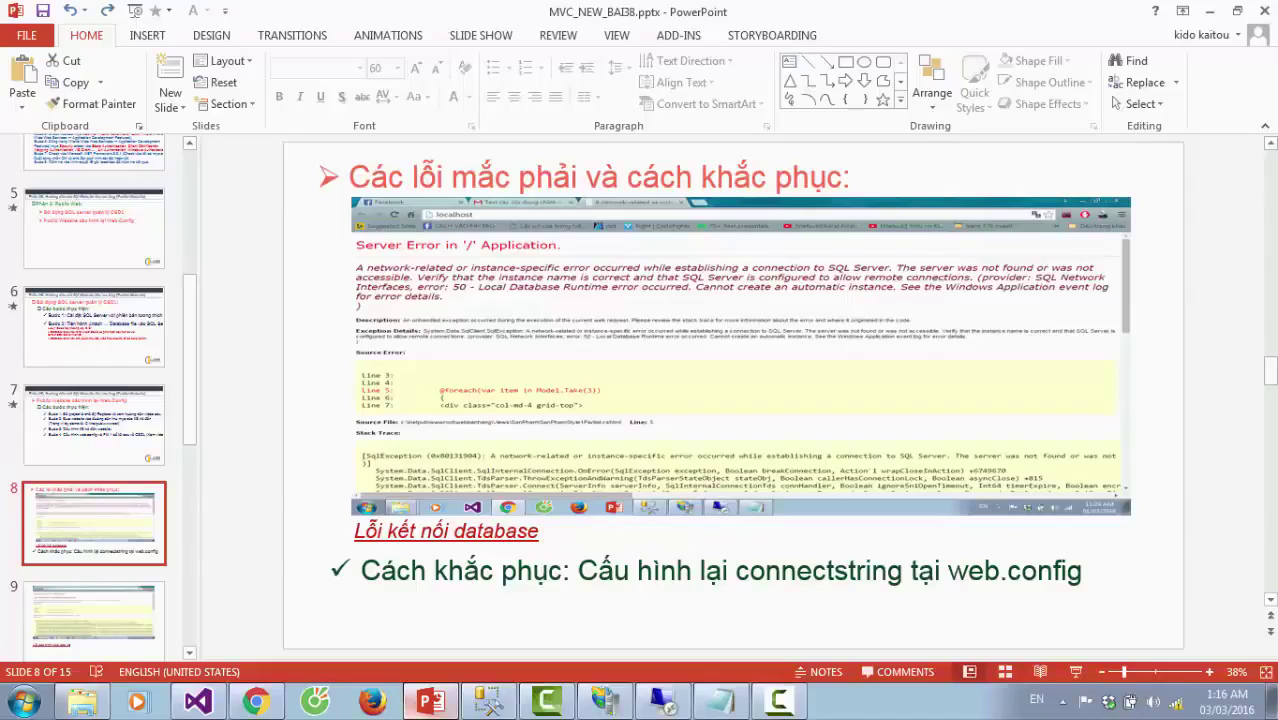
{"action": "key", "text": "Down"}
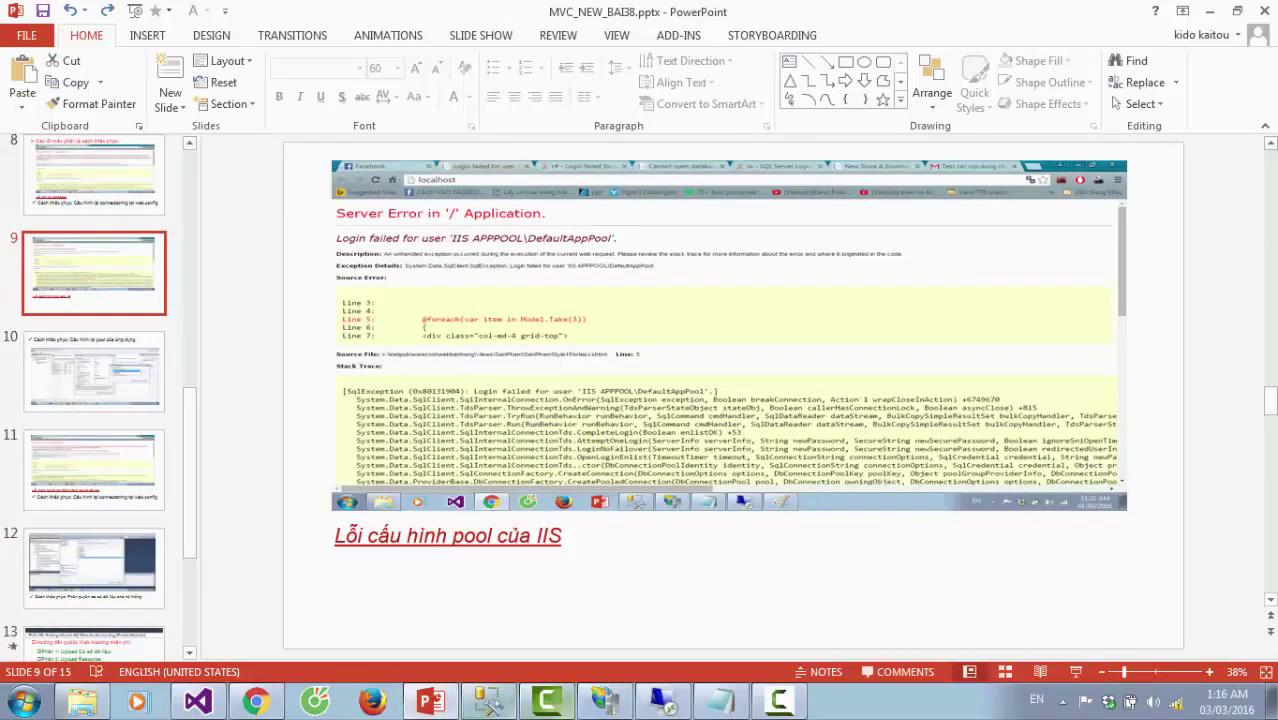
{"action": "left_click", "coordinate": [604, 701]}
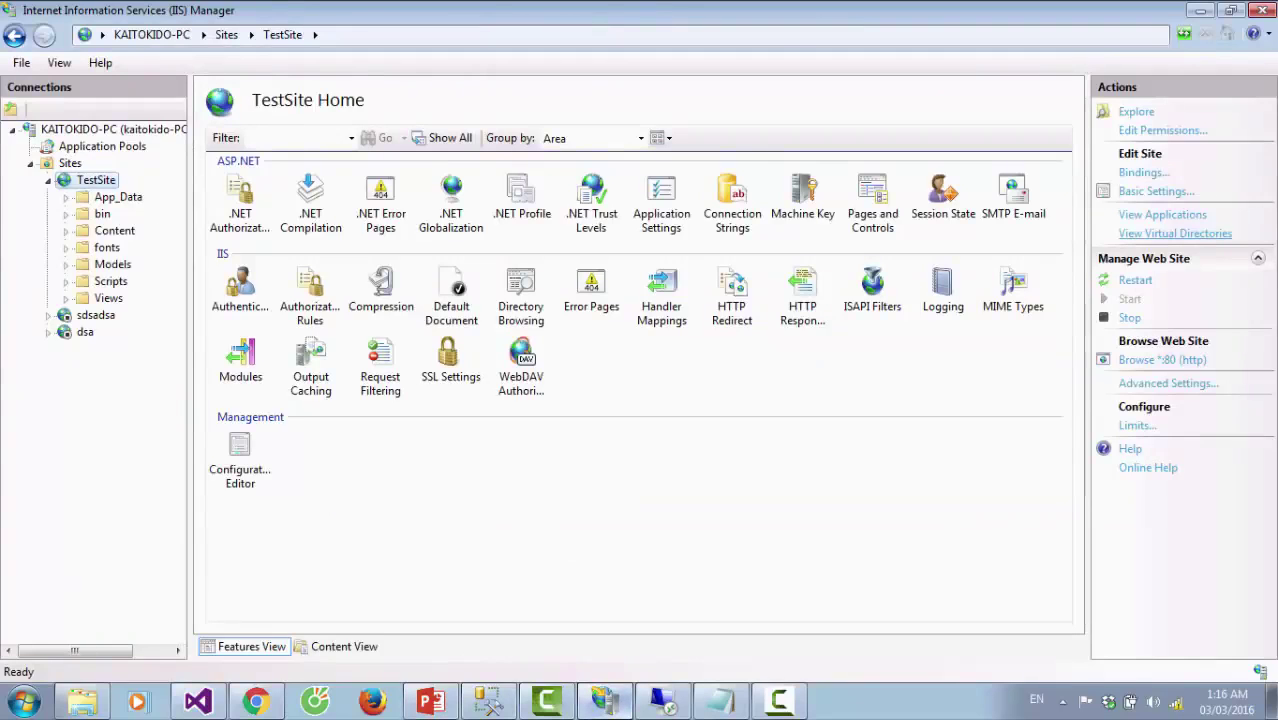
Check the TestSite application pool's advanced settings, keeping its Identity as LocalSystem.
{"action": "left_click", "coordinate": [102, 146]}
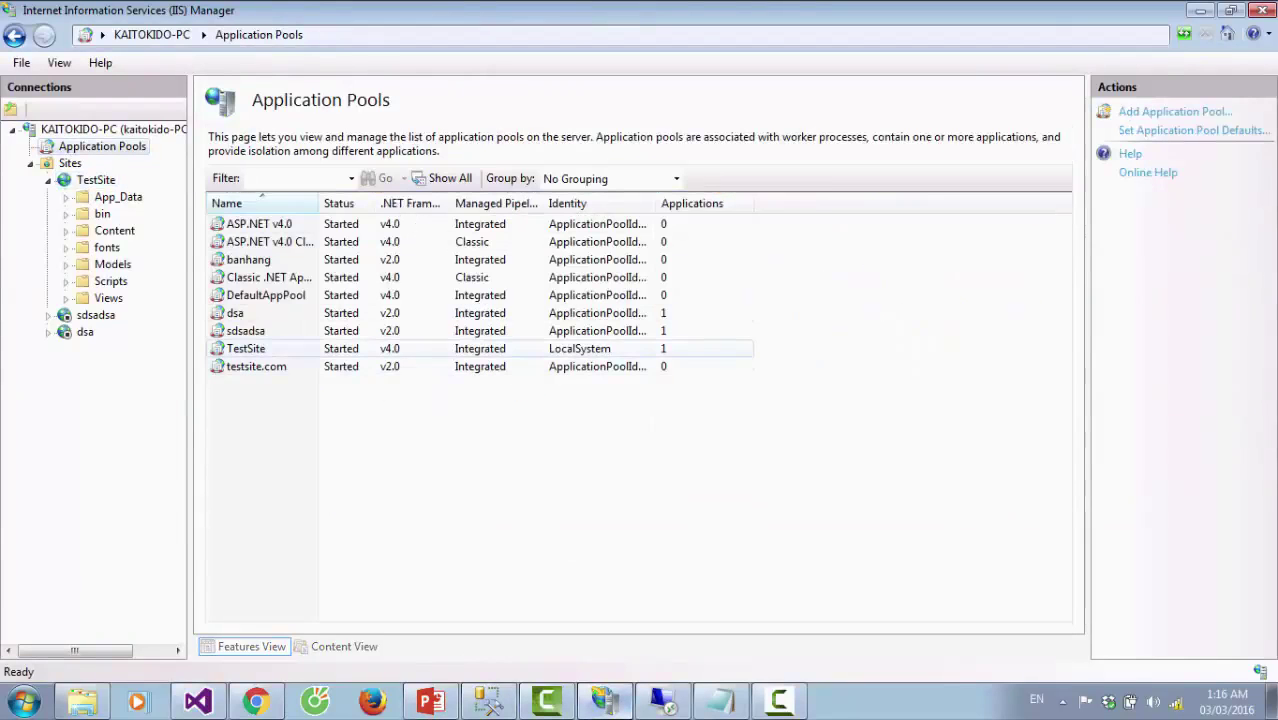
{"action": "left_click", "coordinate": [270, 348]}
{"action": "left_click", "coordinate": [1168, 289]}
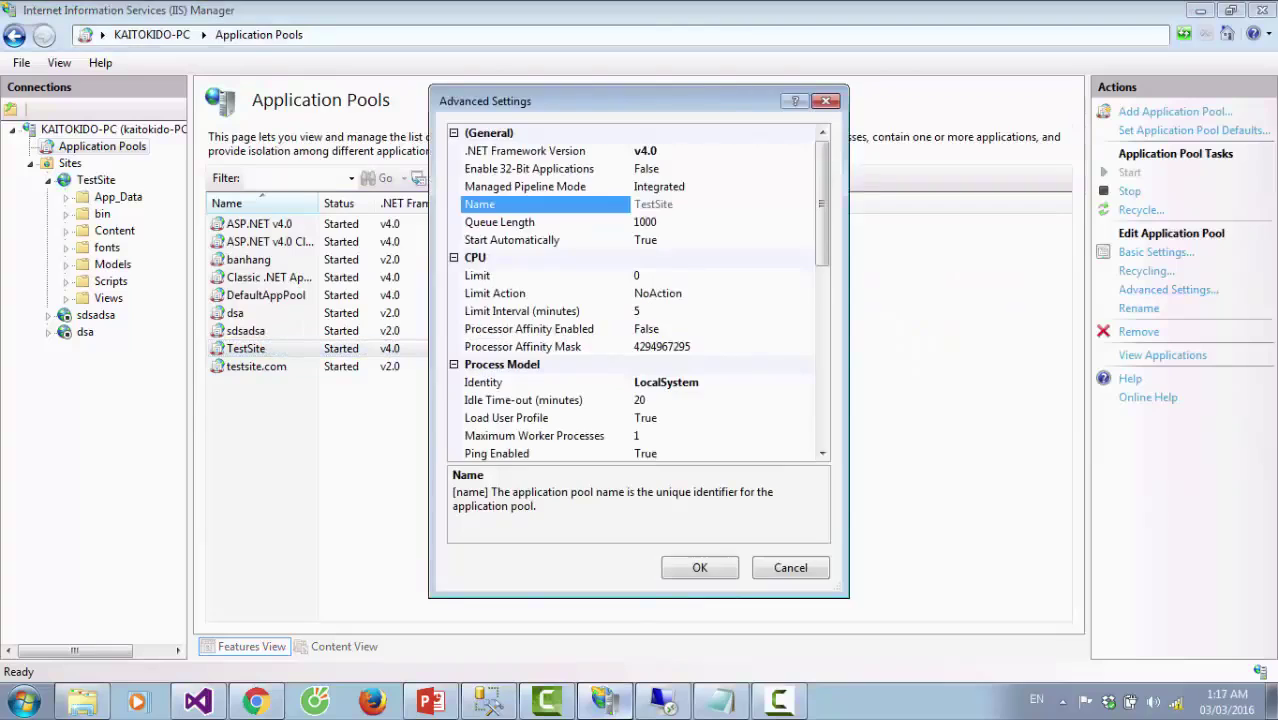
{"action": "left_click", "coordinate": [483, 382]}
{"action": "left_click", "coordinate": [807, 382]}
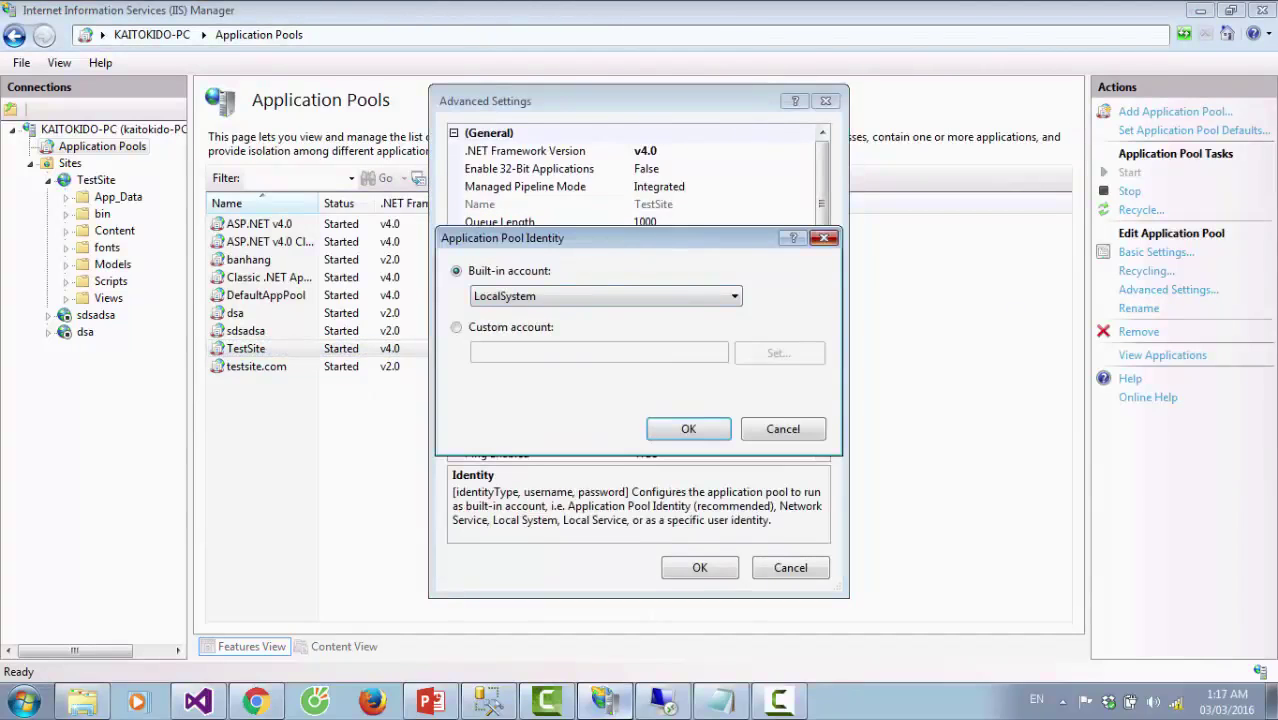
{"action": "key", "text": "Return"}
{"action": "key", "text": "Return"}
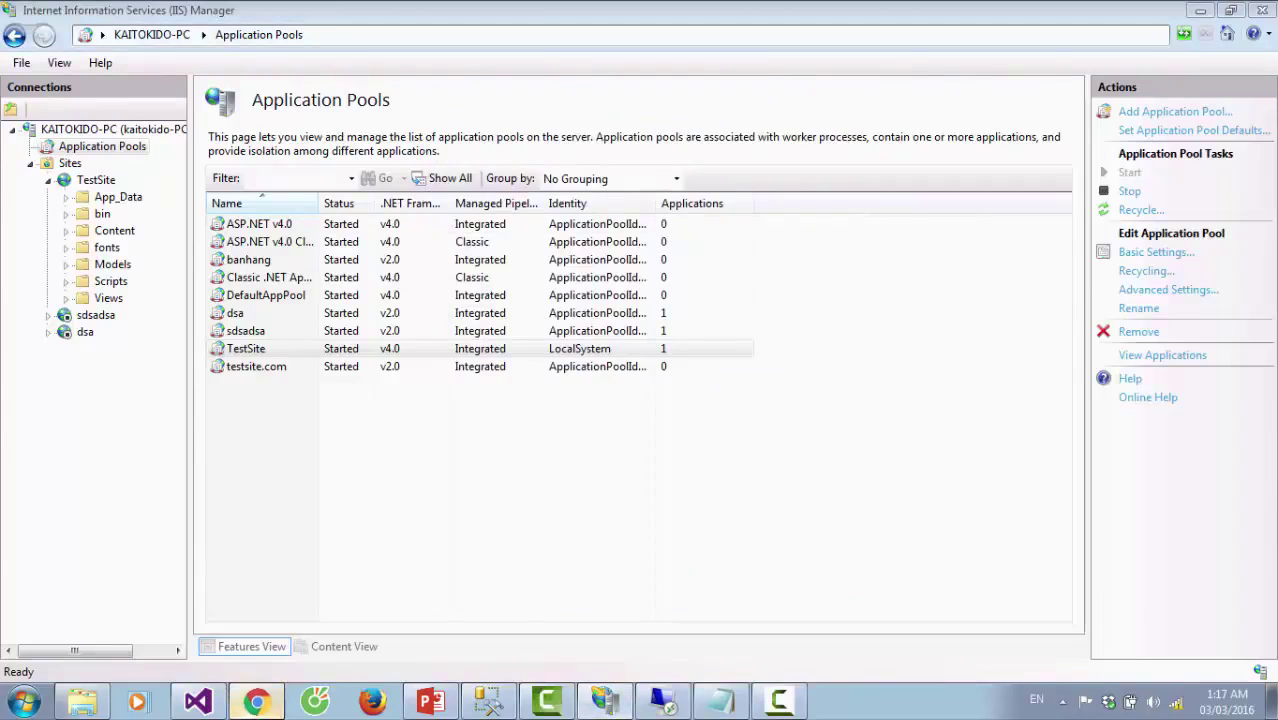
Glance at Chrome and Visual Studio, then bring the PowerPoint lecture forward.
{"action": "left_click", "coordinate": [256, 700]}
{"action": "left_click", "coordinate": [256, 700]}
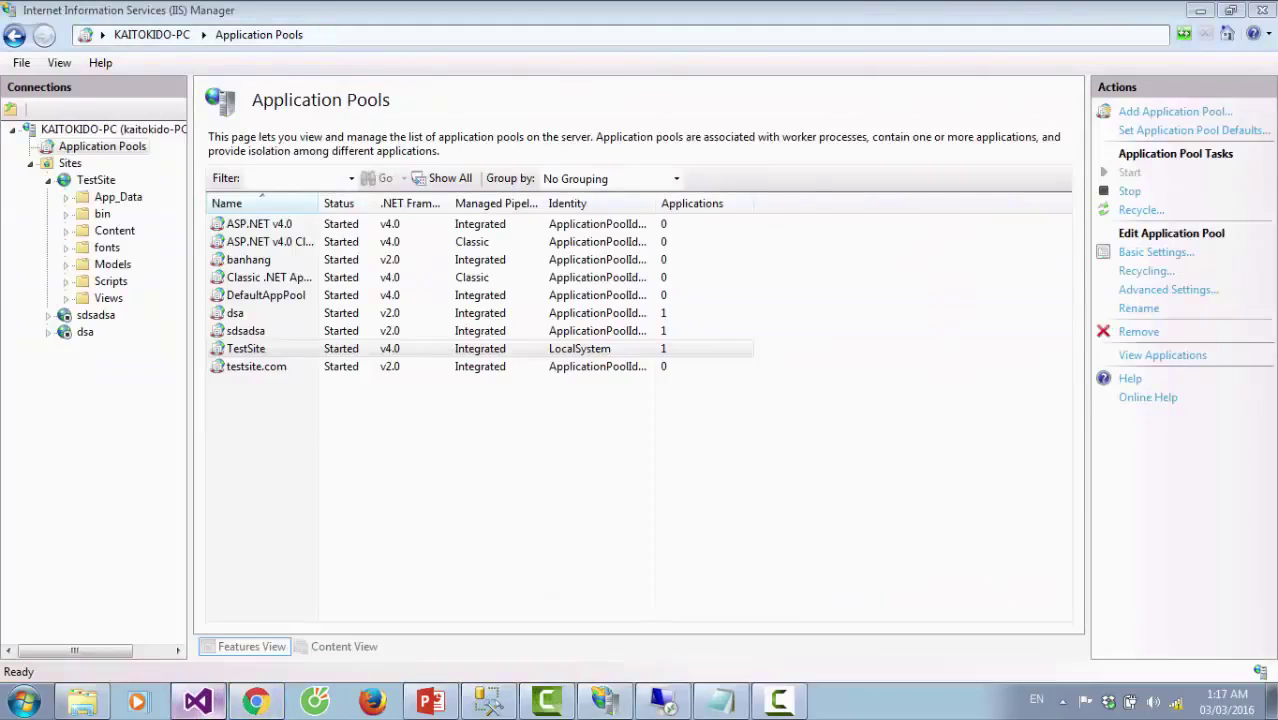
{"action": "left_click", "coordinate": [197, 700]}
{"action": "left_click", "coordinate": [197, 700]}
{"action": "mouse_move", "coordinate": [488, 700]}
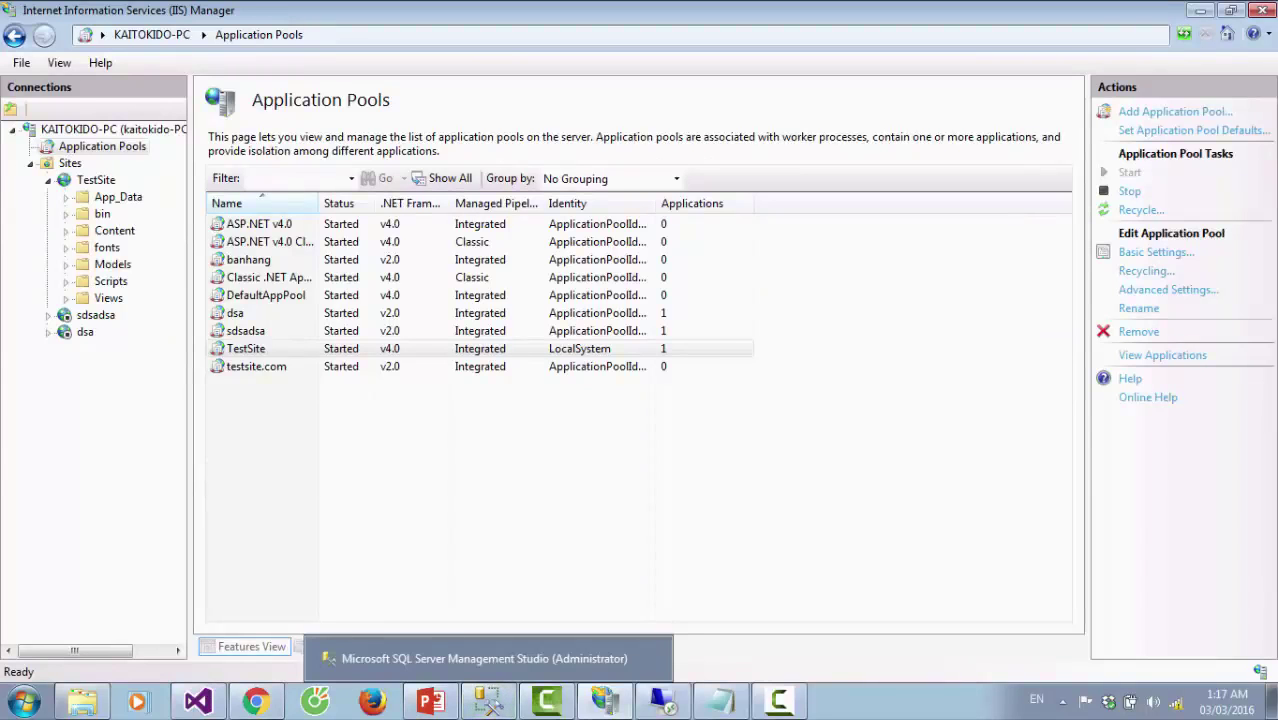
{"action": "mouse_move", "coordinate": [720, 700]}
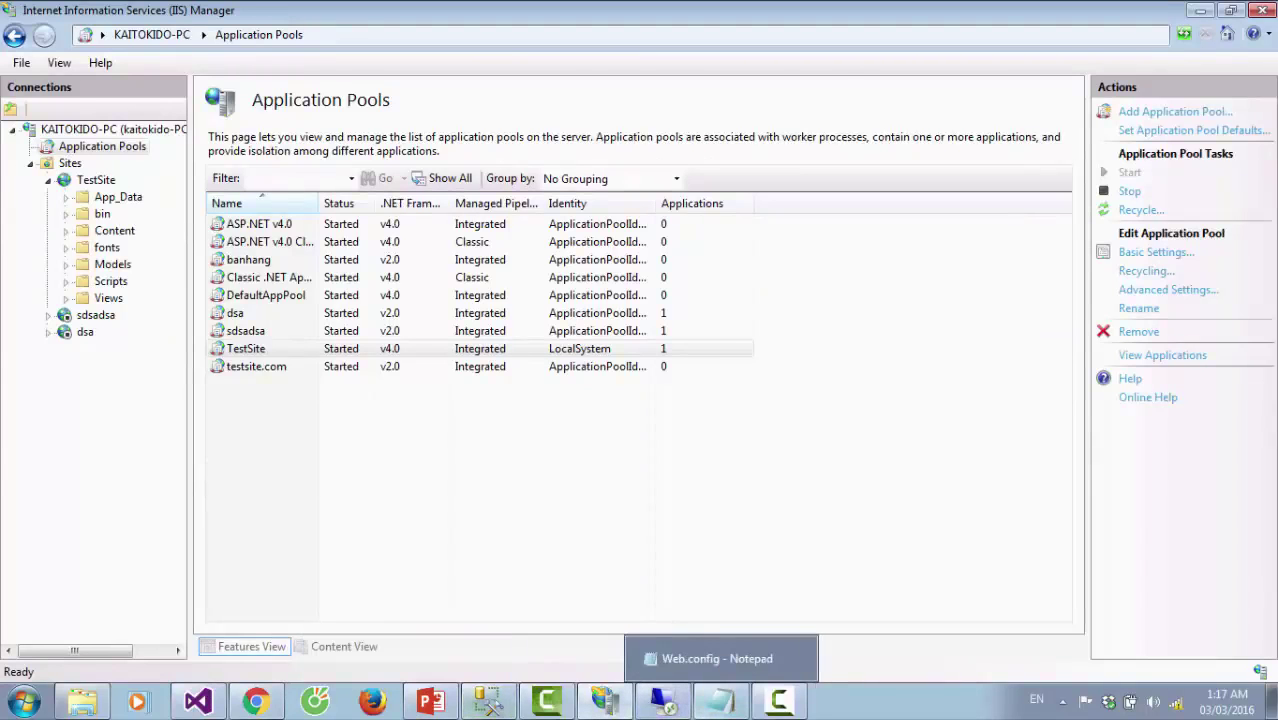
{"action": "left_click", "coordinate": [430, 700]}
Move to slide 12 and highlight the fix 'Phân quyền cơ sở dữ liệu cho hệ thống'.
{"action": "key", "text": "Down"}
{"action": "key", "text": "Down"}
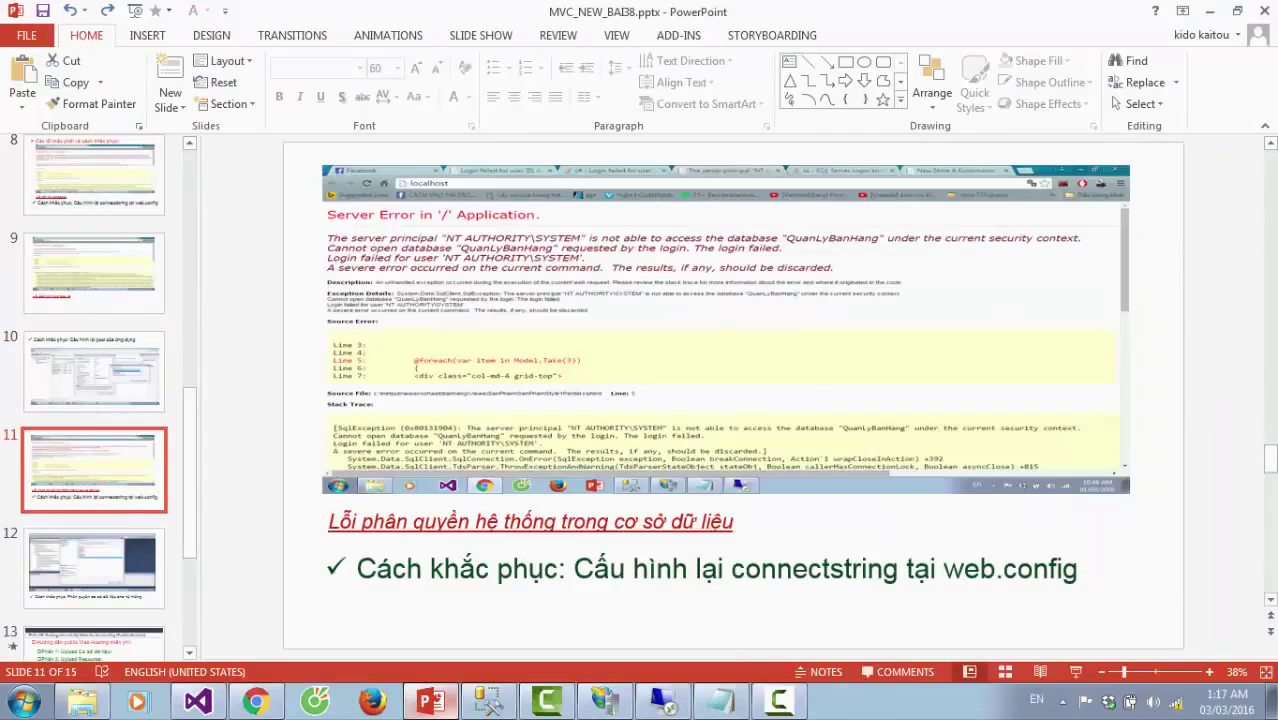
{"action": "key", "text": "Down"}
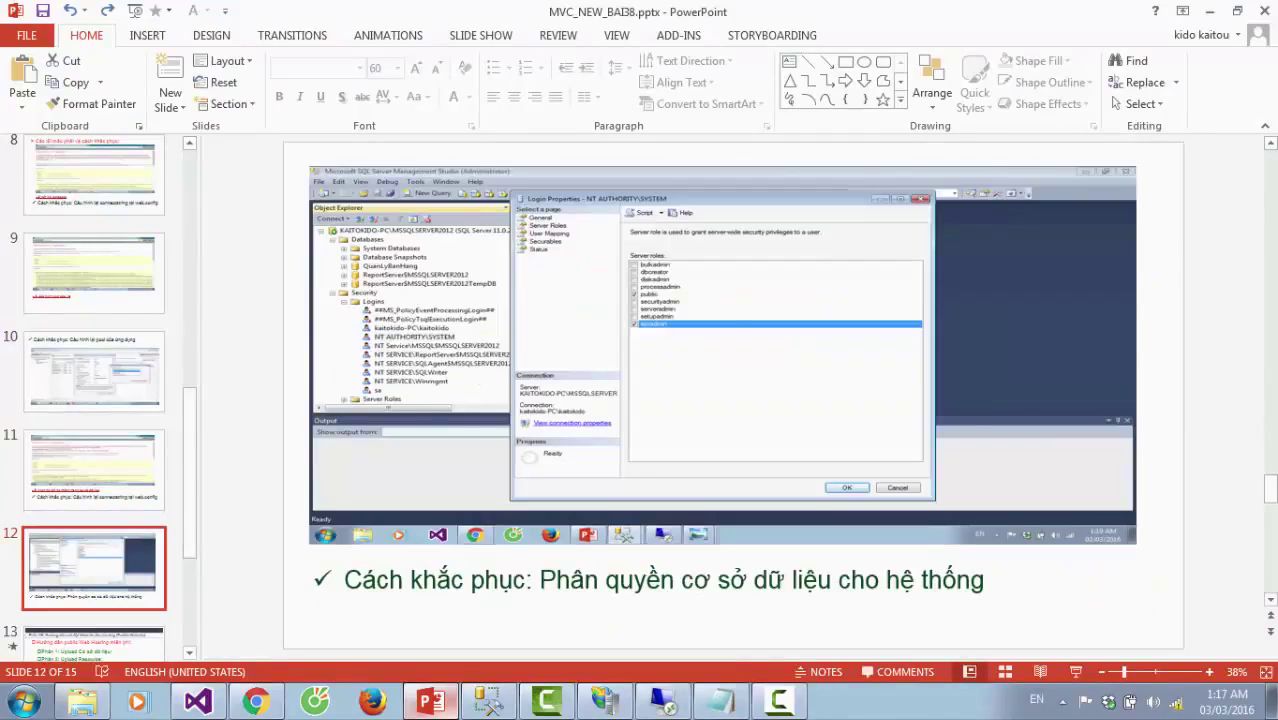
{"action": "left_click_drag", "start_coordinate": [540, 580], "coordinate": [988, 580]}
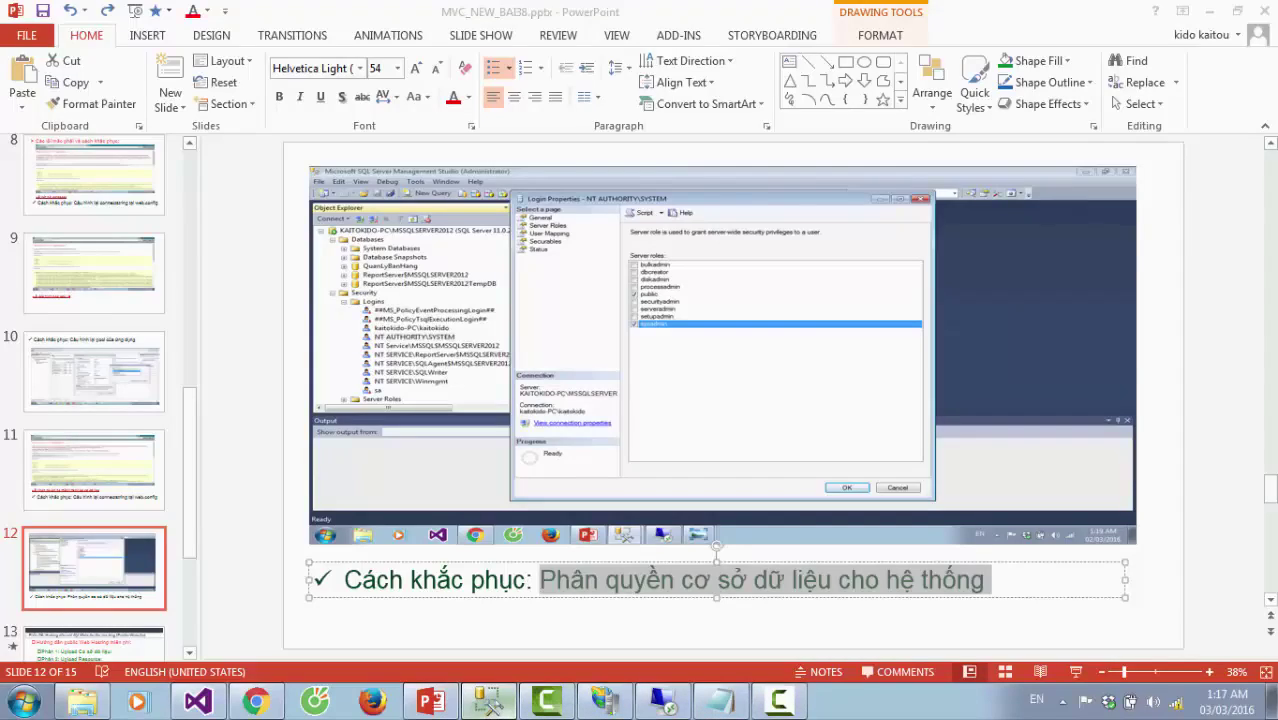
{"action": "left_click", "coordinate": [488, 701]}
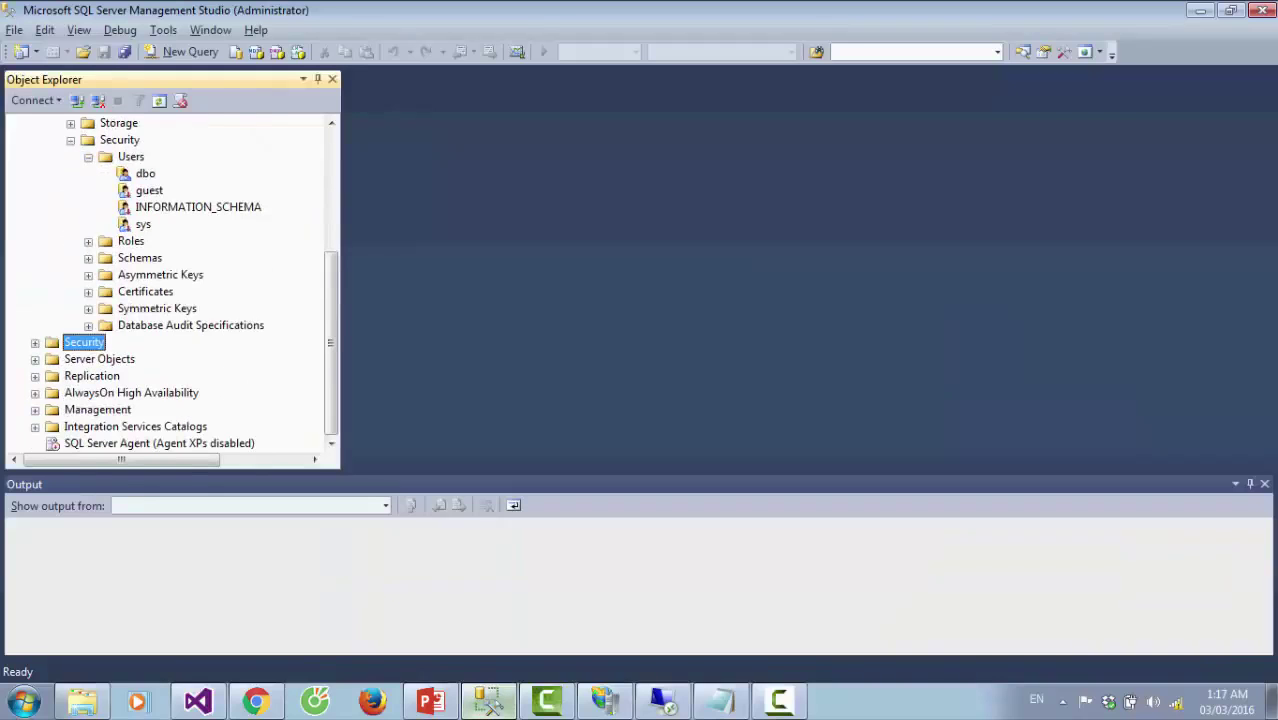
Expand QuanLyBanHang's Security > Users folder, then open and discard a new database user form.
{"action": "scroll", "coordinate": [170, 285], "scroll_direction": "up", "scroll_amount": 4}
{"action": "scroll", "coordinate": [170, 285], "scroll_direction": "up", "scroll_amount": 1}
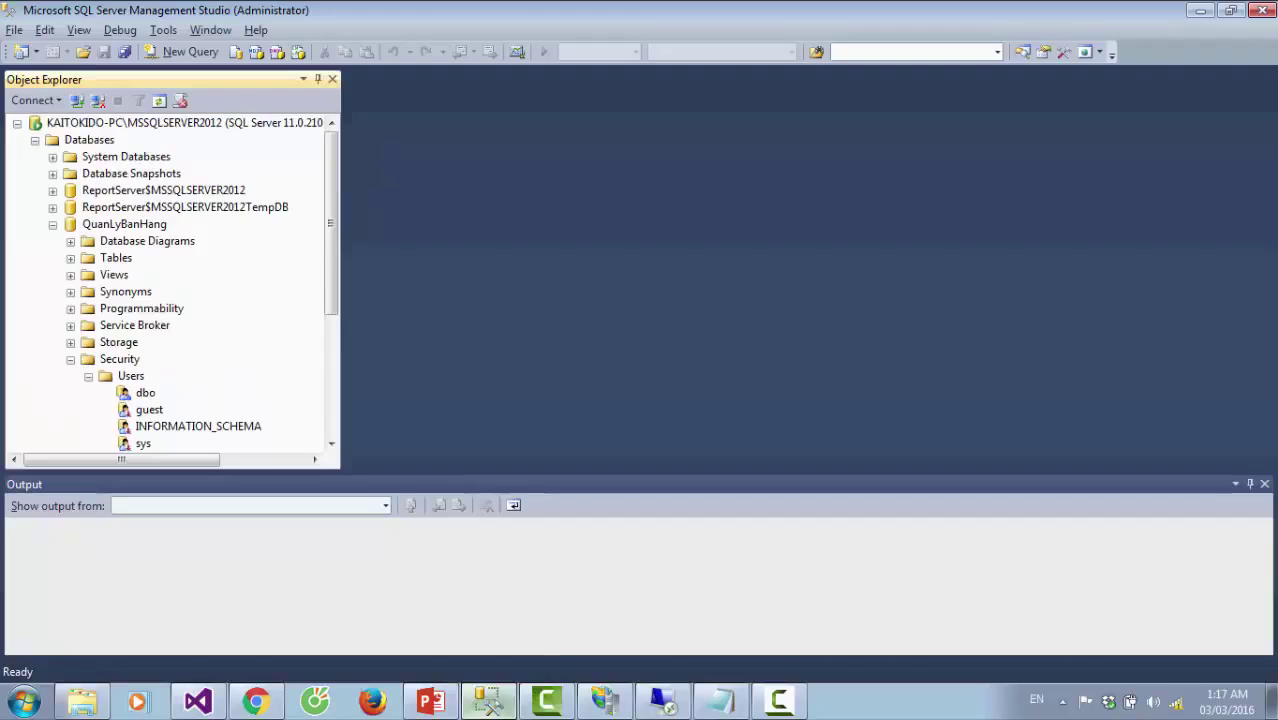
{"action": "left_click", "coordinate": [88, 376]}
{"action": "scroll", "coordinate": [170, 285], "scroll_direction": "down", "scroll_amount": 2}
{"action": "left_click", "coordinate": [84, 392]}
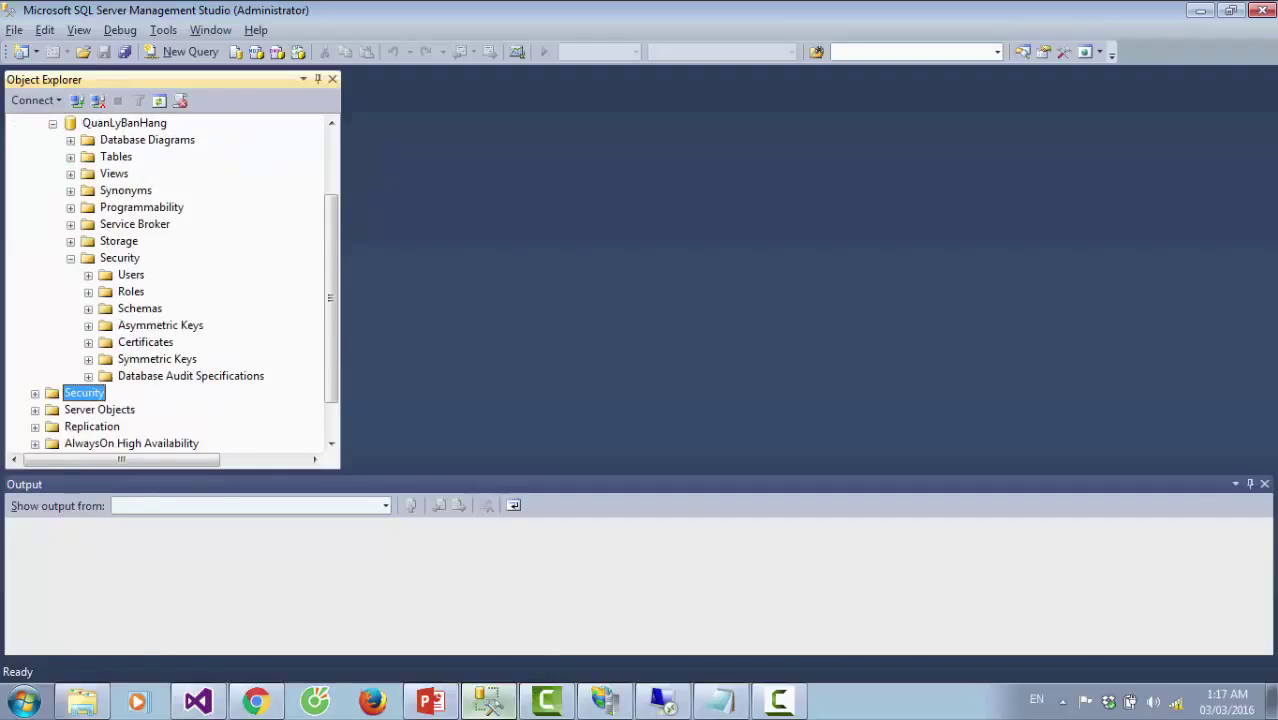
{"action": "left_click", "coordinate": [119, 258]}
{"action": "double_click", "coordinate": [131, 274]}
{"action": "right_click", "coordinate": [140, 274]}
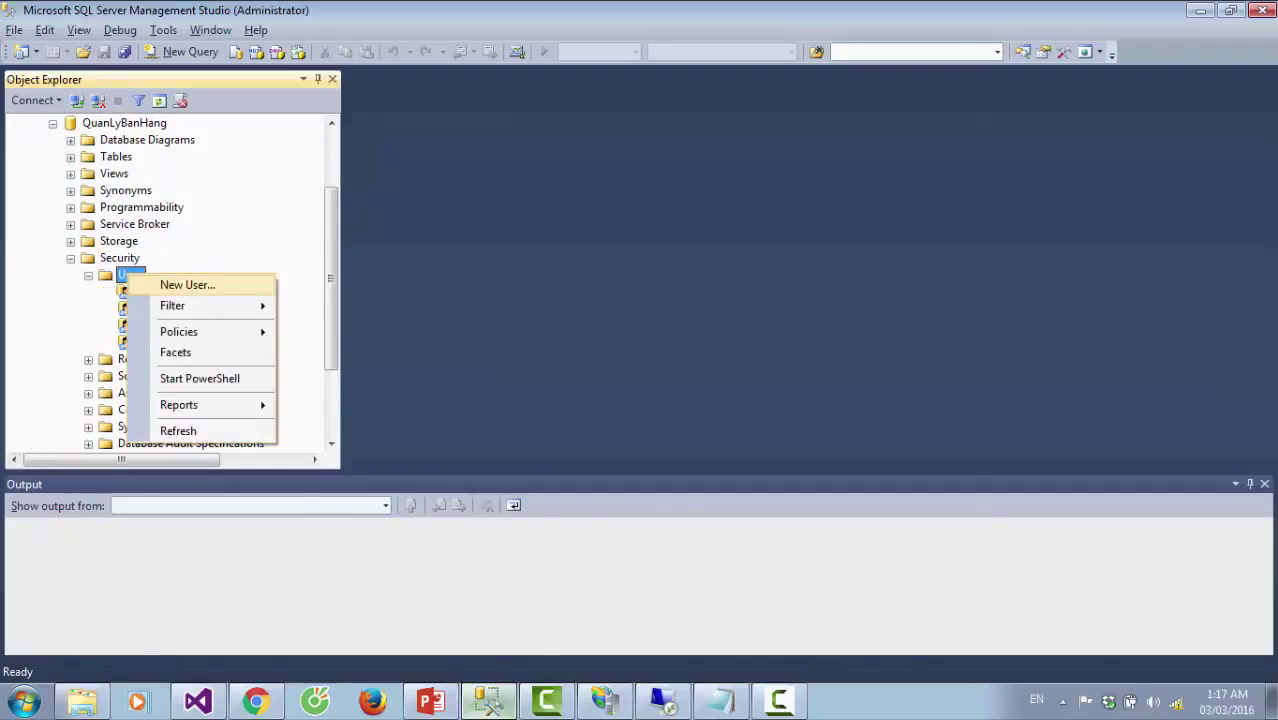
{"action": "left_click", "coordinate": [185, 283]}
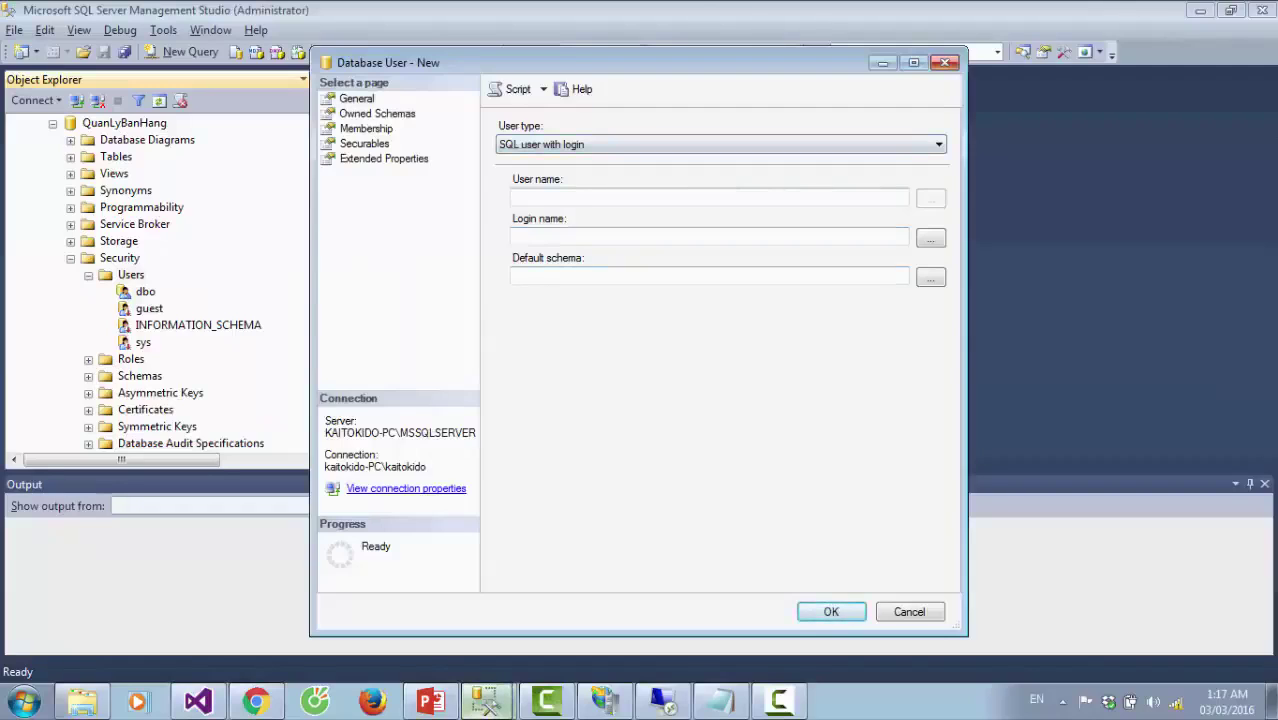
{"action": "left_click", "coordinate": [944, 62]}
Review the dbo user's properties in QuanLyBanHang.
{"action": "right_click", "coordinate": [160, 291]}
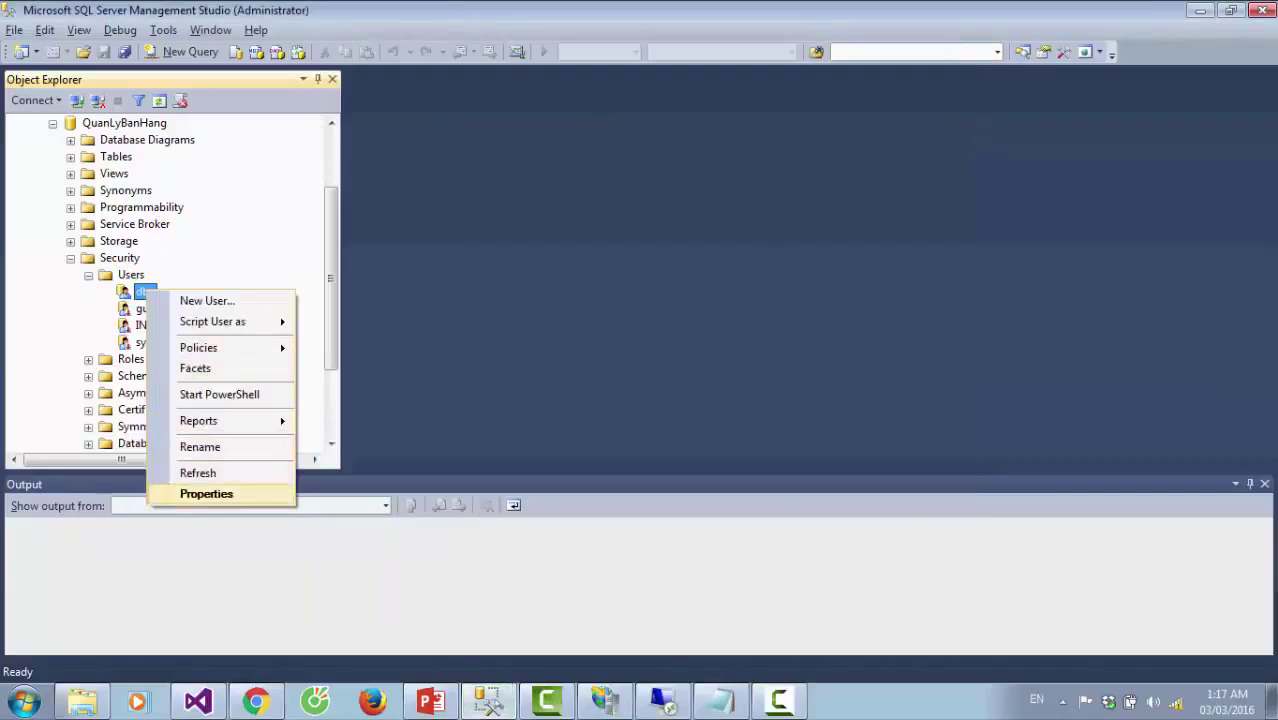
{"action": "left_click", "coordinate": [205, 491]}
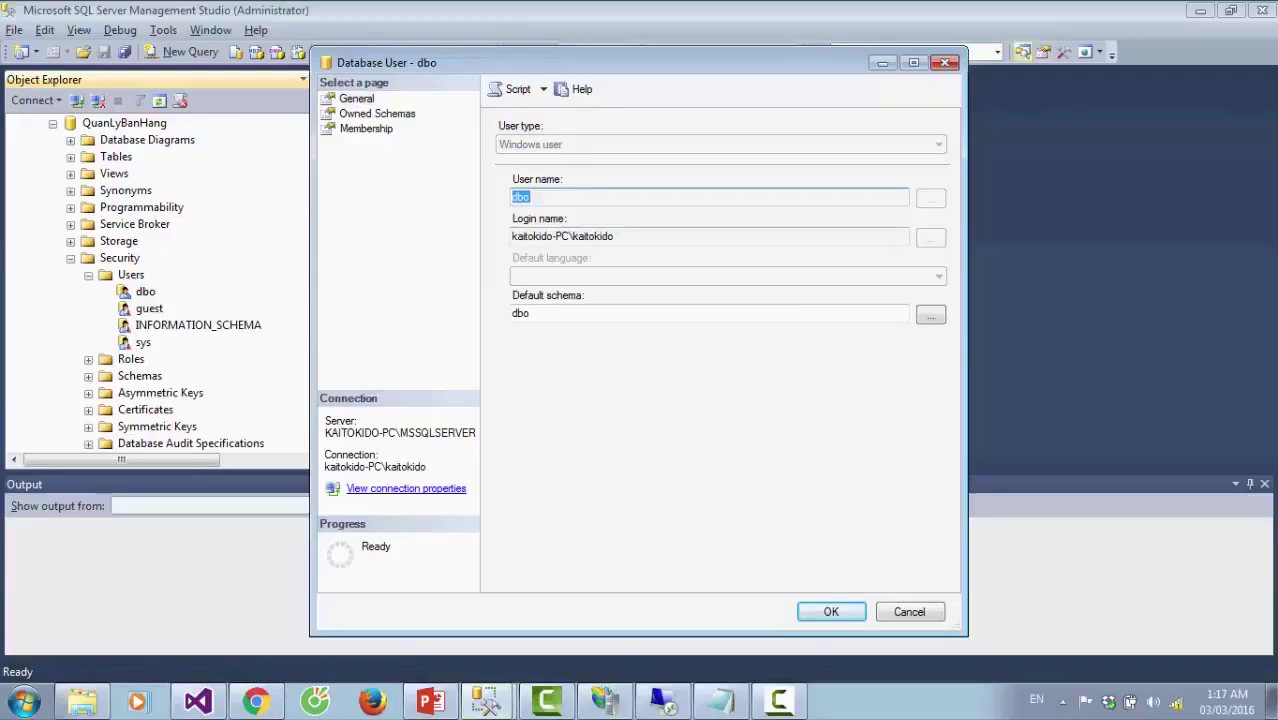
{"action": "key", "text": "Escape"}
Check the INFORMATION_SCHEMA user's owned schemas, then collapse the QuanLyBanHang database.
{"action": "right_click", "coordinate": [174, 307]}
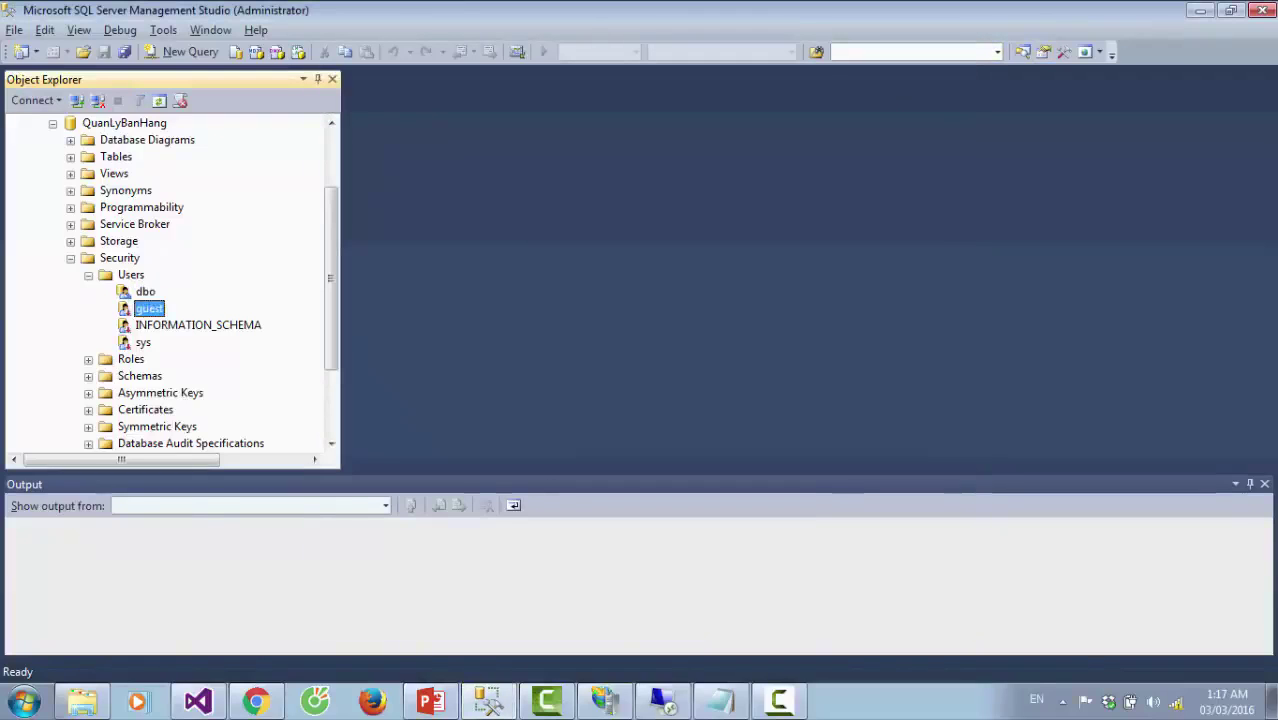
{"action": "right_click", "coordinate": [140, 329]}
{"action": "left_click", "coordinate": [199, 535]}
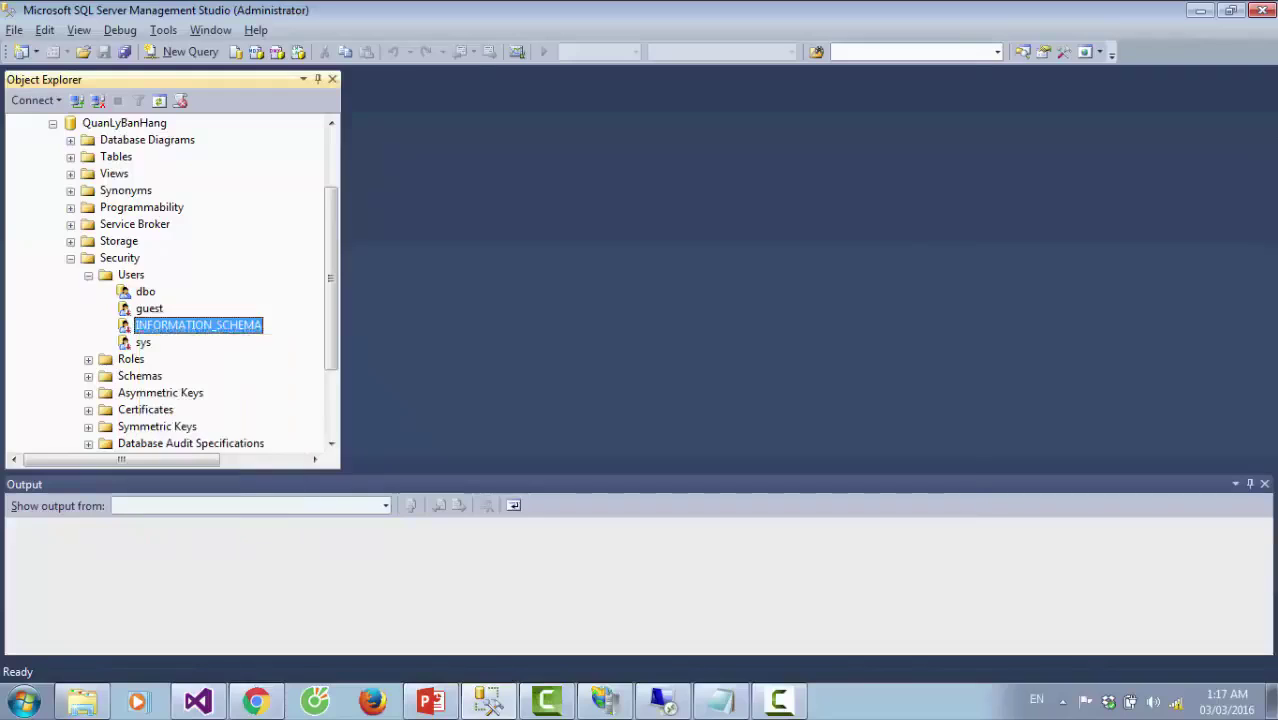
{"action": "left_click", "coordinate": [377, 113]}
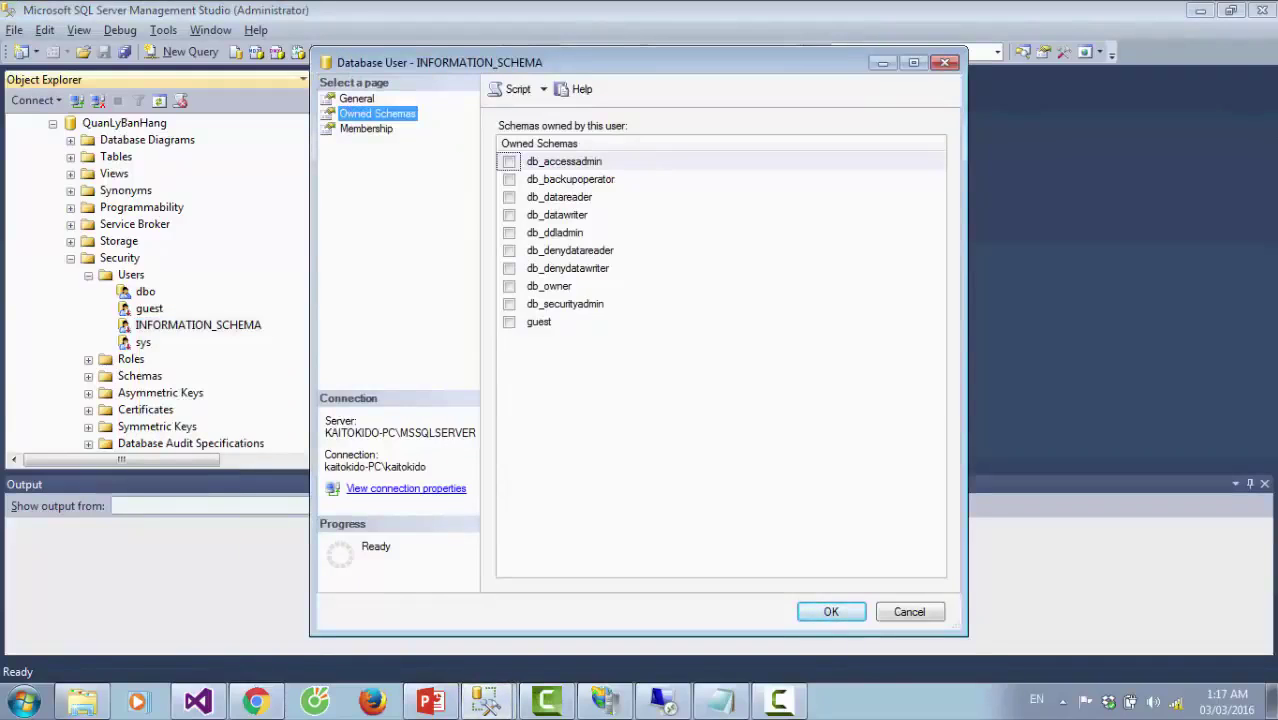
{"action": "left_click", "coordinate": [600, 215]}
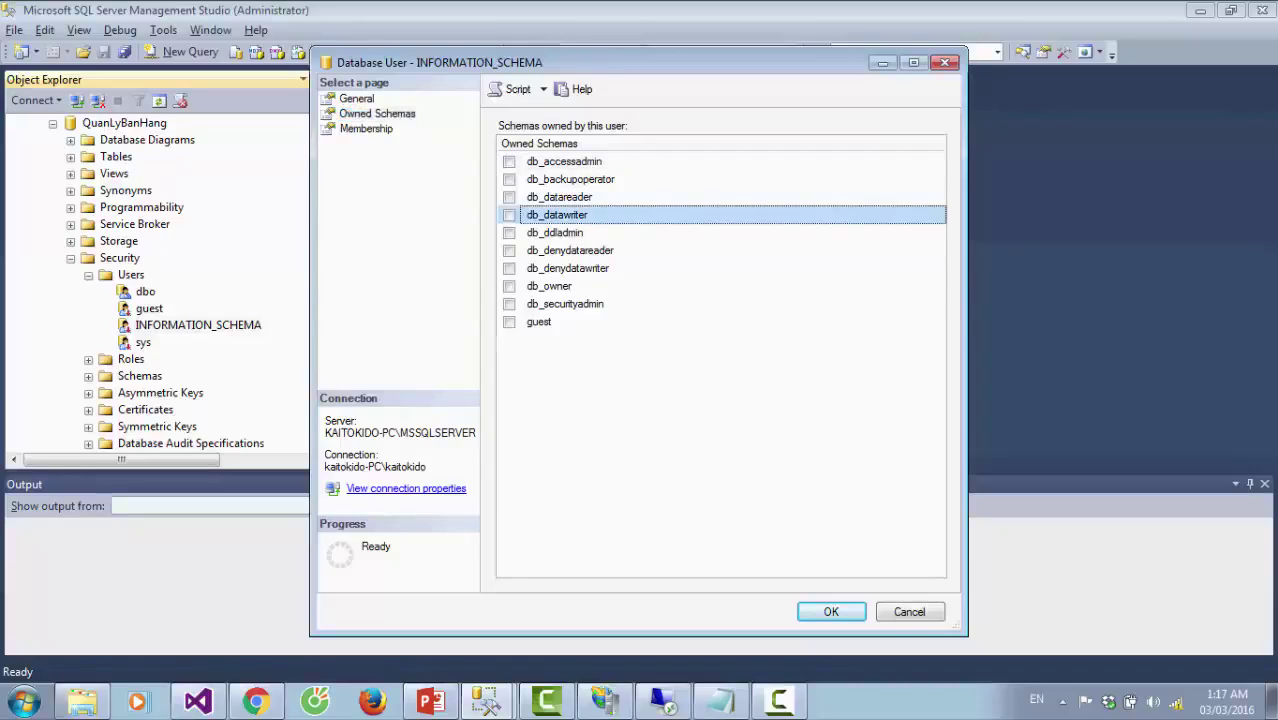
{"action": "key", "text": "Escape"}
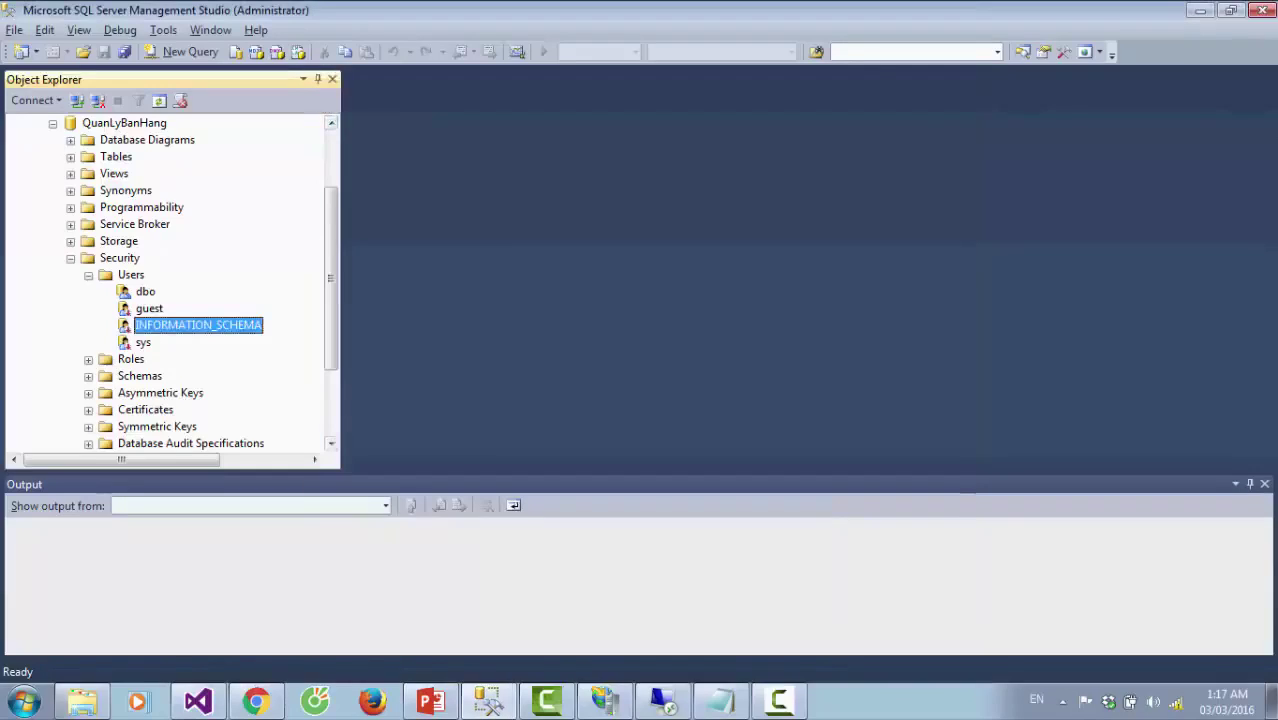
{"action": "key", "text": "Left"}
{"action": "key", "text": "Left"}
{"action": "key", "text": "Left"}
{"action": "key", "text": "Left"}
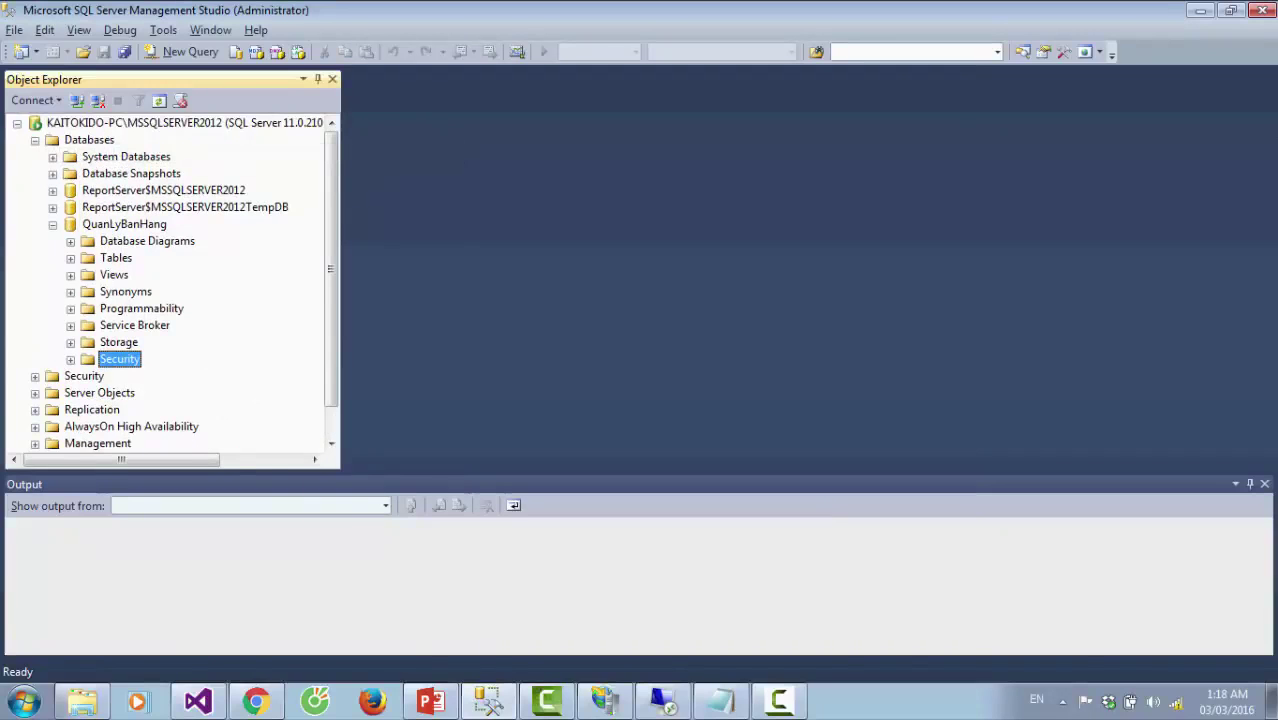
{"action": "key", "text": "Left"}
{"action": "key", "text": "Left"}
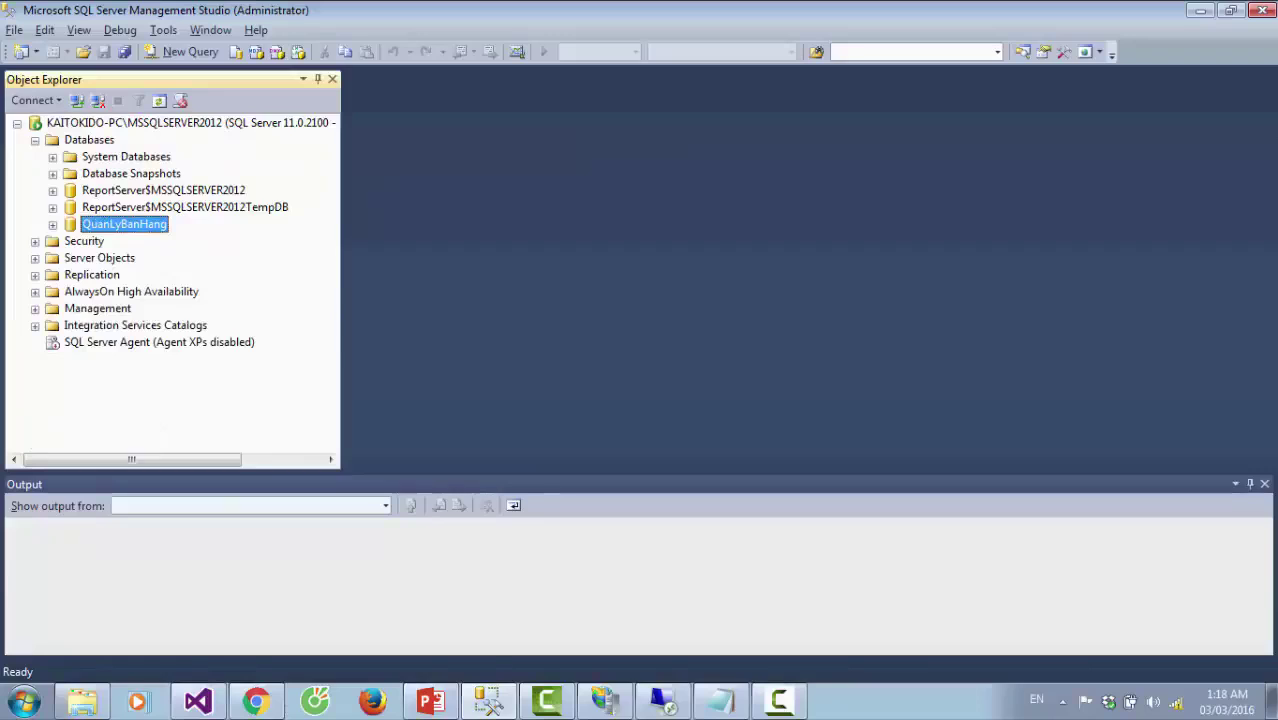
Remove the sysadmin server role from the NT AUTHORITY\SYSTEM login under Security > Logins.
{"action": "left_click", "coordinate": [35, 241]}
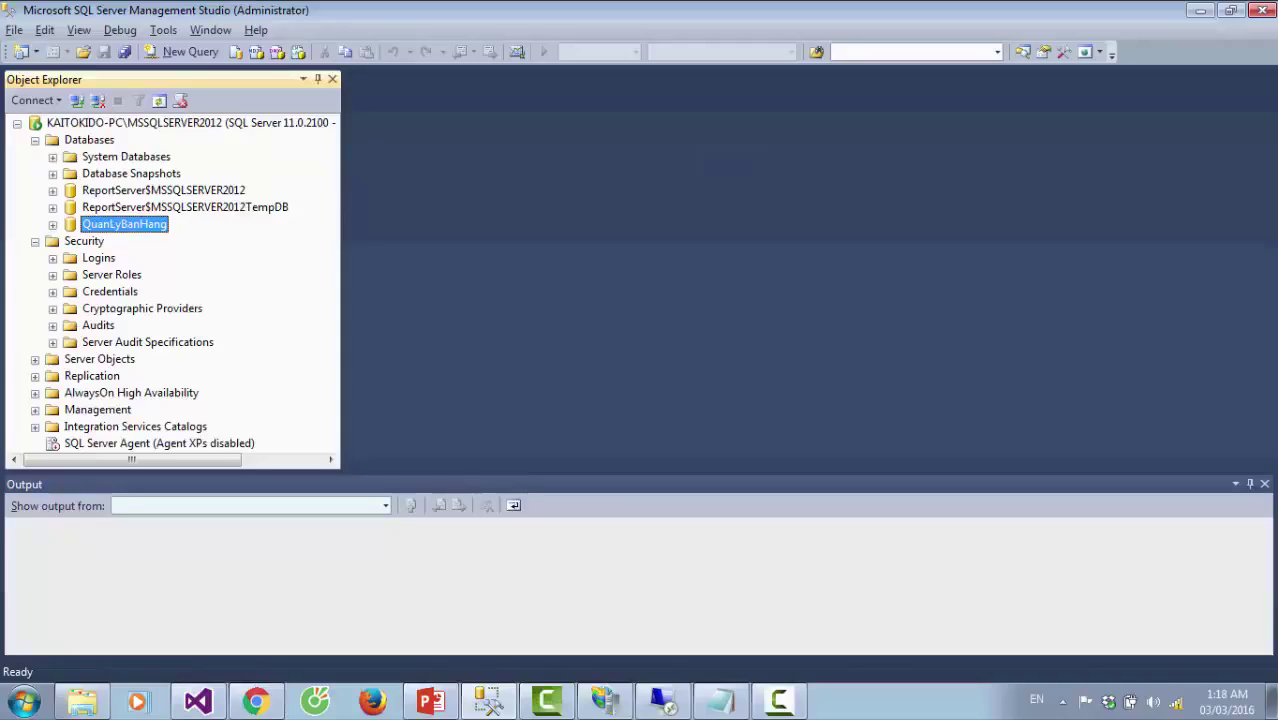
{"action": "left_click", "coordinate": [53, 258]}
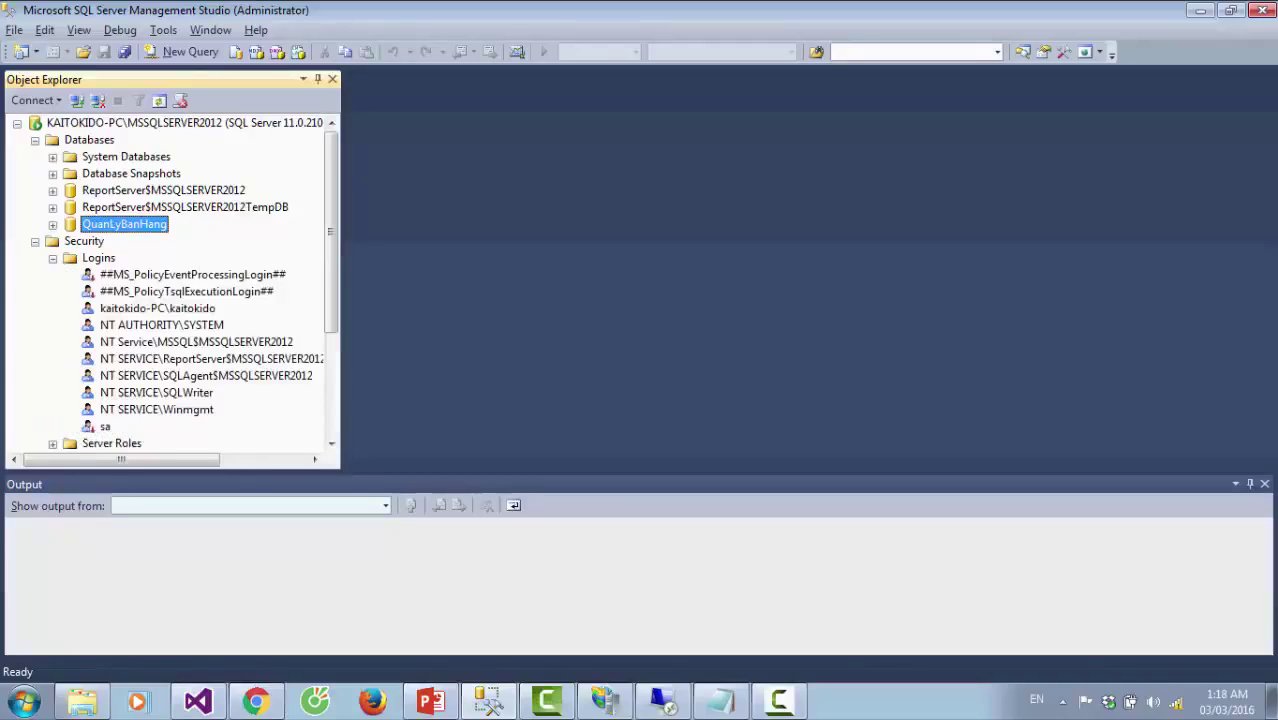
{"action": "right_click", "coordinate": [170, 324]}
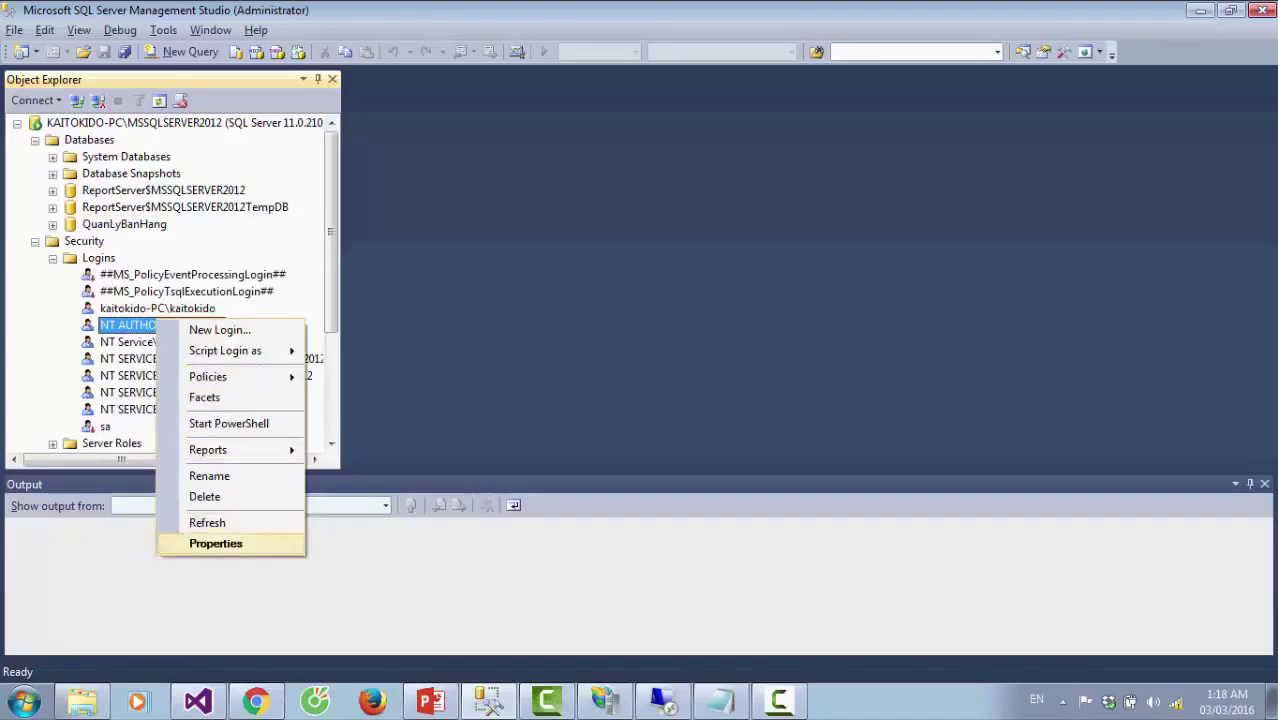
{"action": "left_click", "coordinate": [217, 543]}
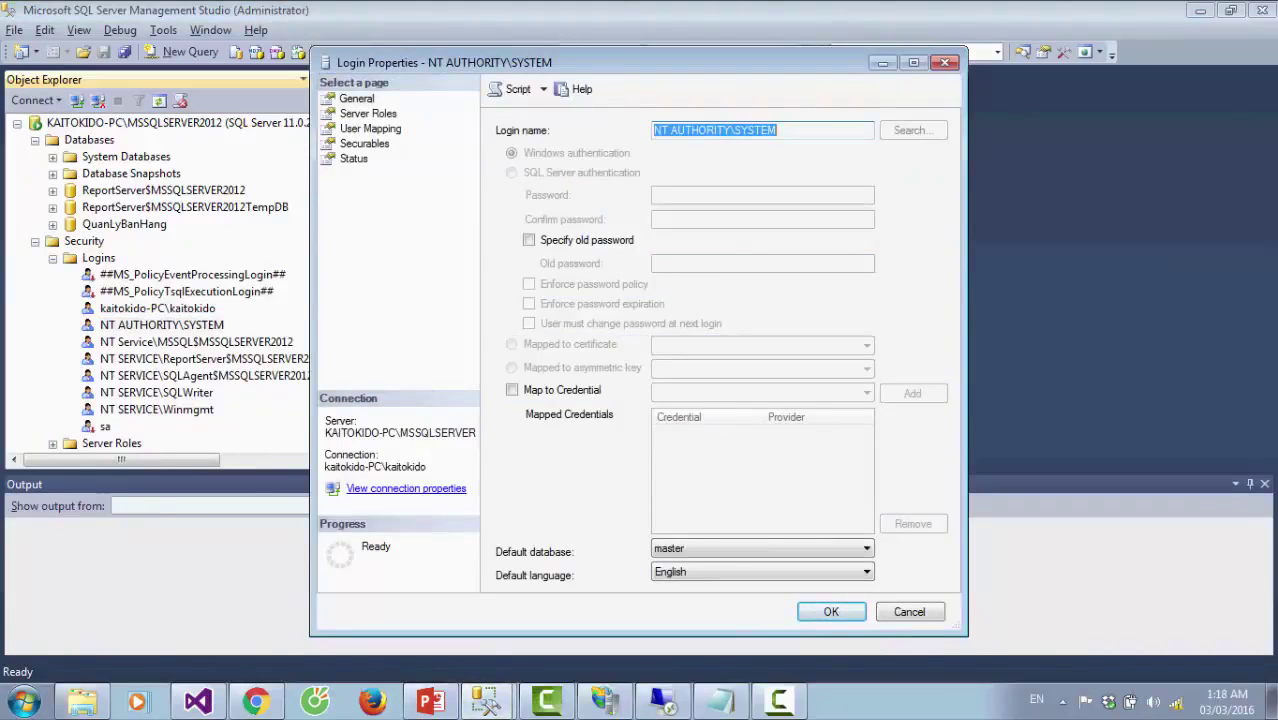
{"action": "left_click", "coordinate": [368, 113]}
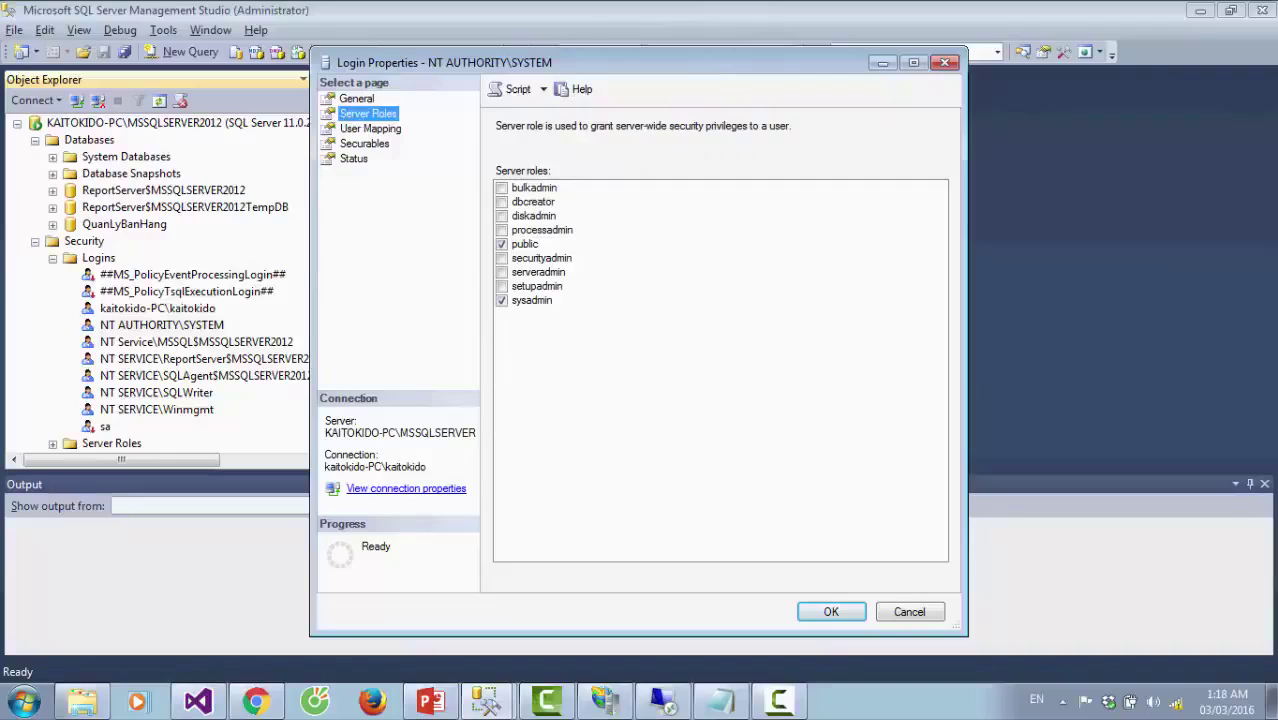
{"action": "left_click", "coordinate": [501, 300]}
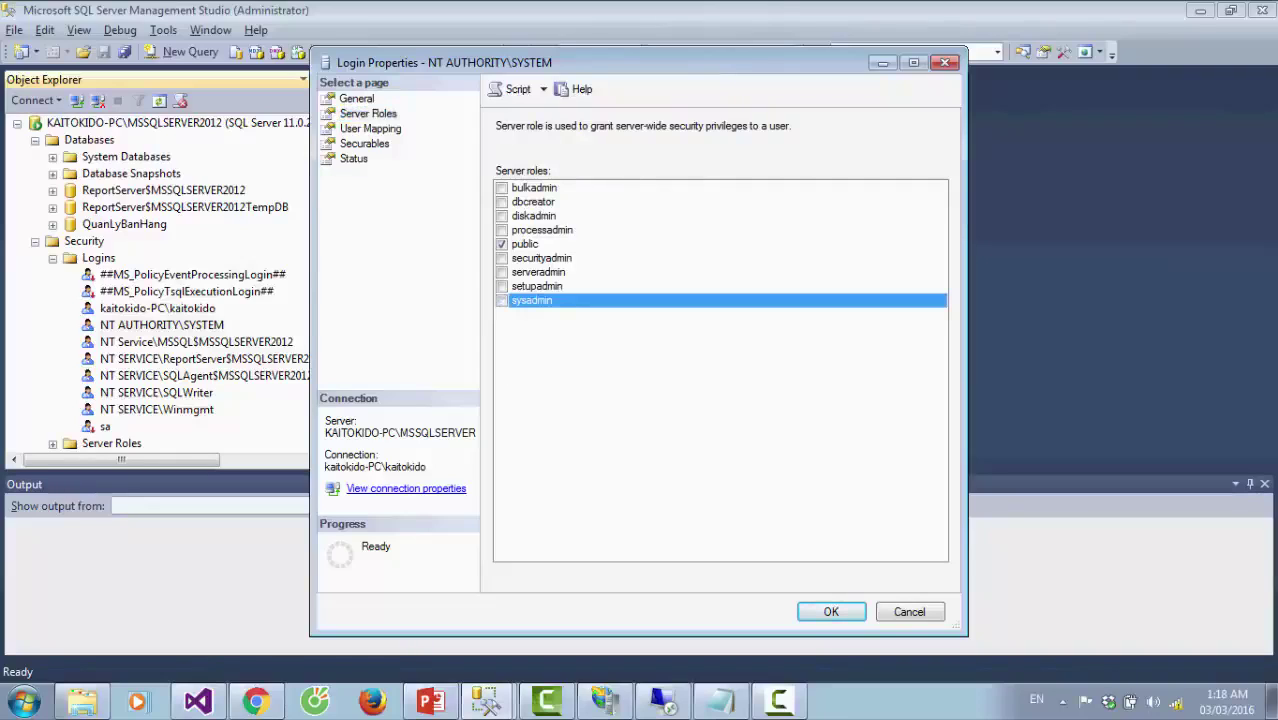
{"action": "key", "text": "Return"}
{"action": "left_click", "coordinate": [256, 701]}
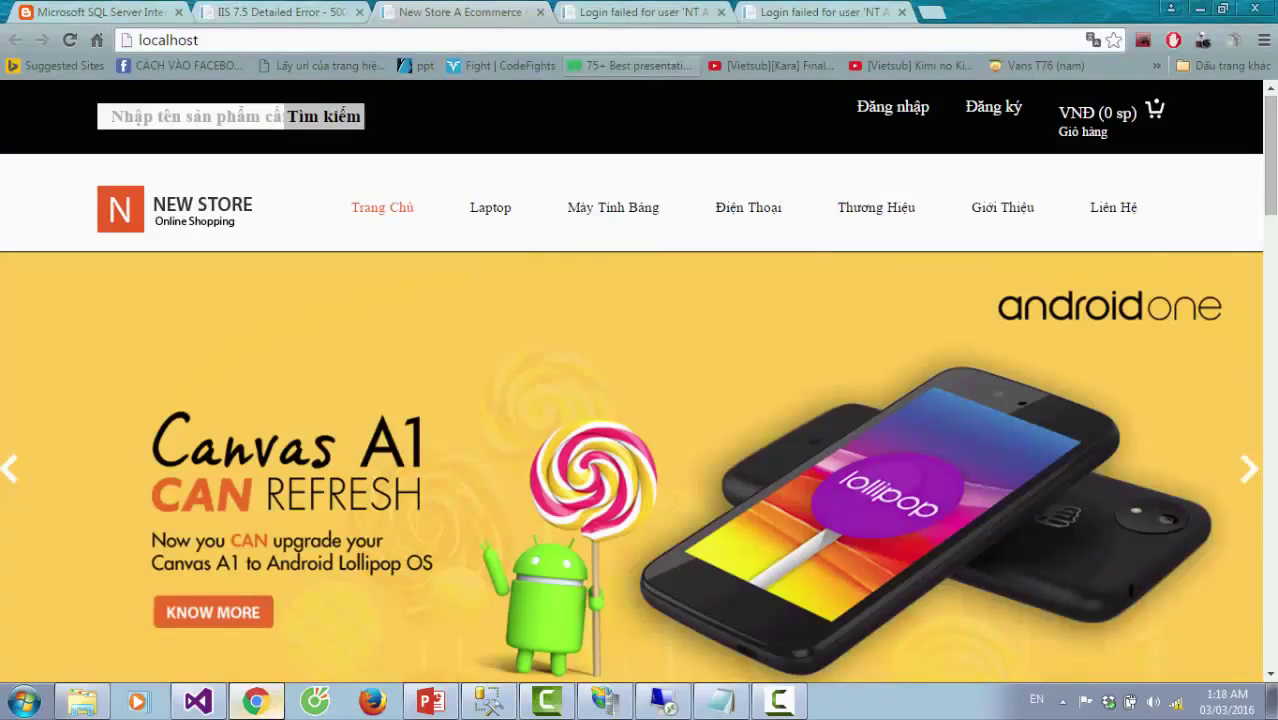
Reload localhost and highlight the error that NT AUTHORITY\SYSTEM cannot open QuanLyBanHang.
{"action": "left_click", "coordinate": [168, 40]}
{"action": "key", "text": "Return"}
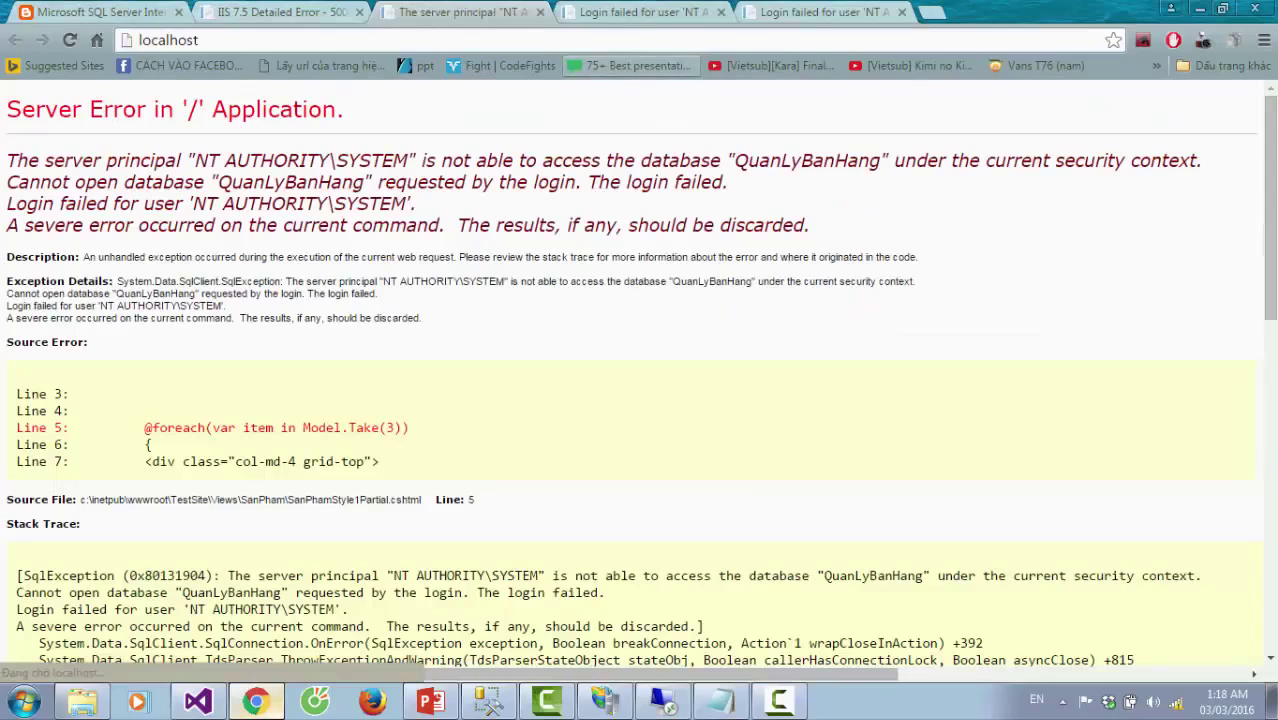
{"action": "left_click_drag", "start_coordinate": [740, 182], "coordinate": [262, 160]}
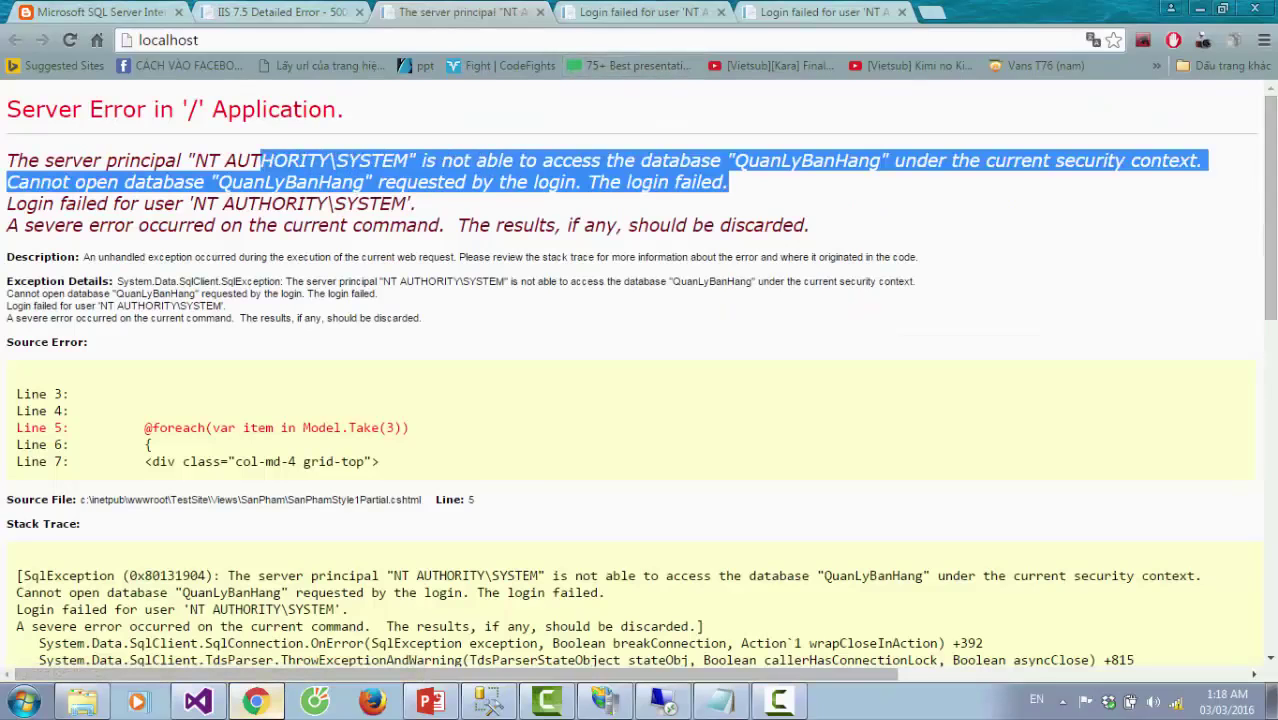
{"action": "left_click_drag", "start_coordinate": [850, 257], "coordinate": [130, 203]}
{"action": "left_click", "coordinate": [130, 203]}
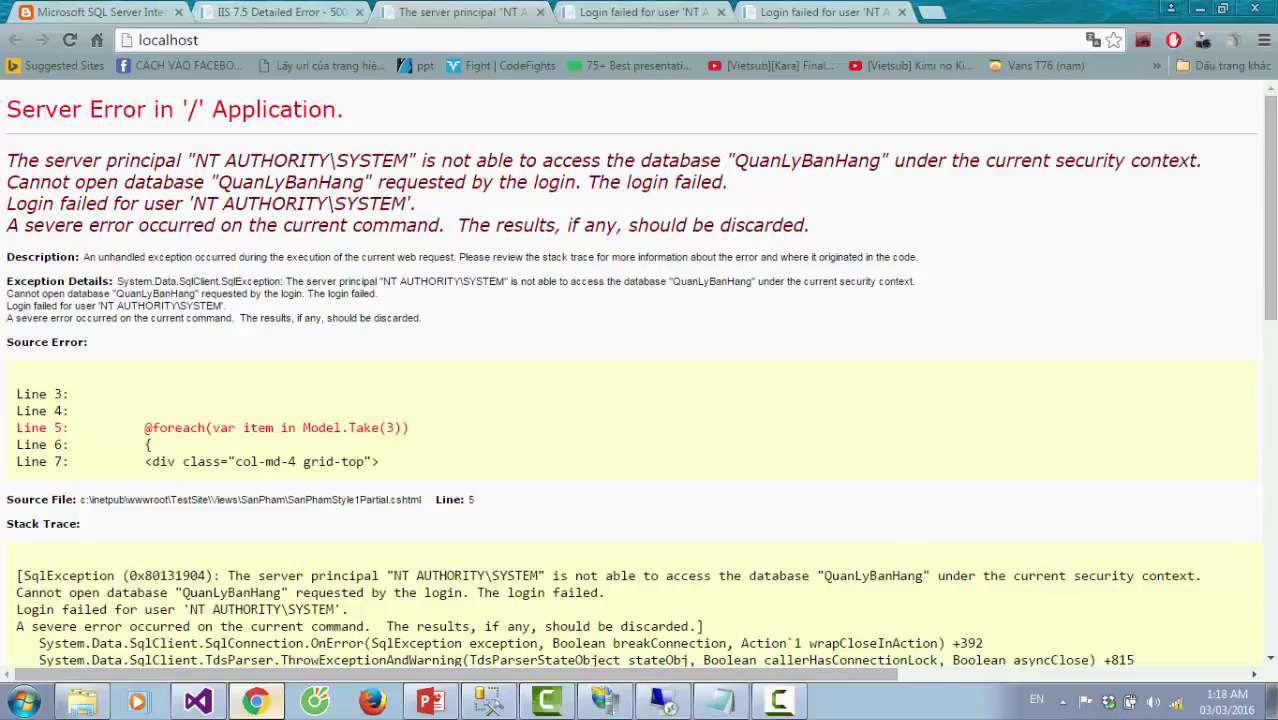
Look at Web.config in Visual Studio, then bring up actions for NT AUTHORITY\SYSTEM in SSMS.
{"action": "left_click", "coordinate": [198, 701]}
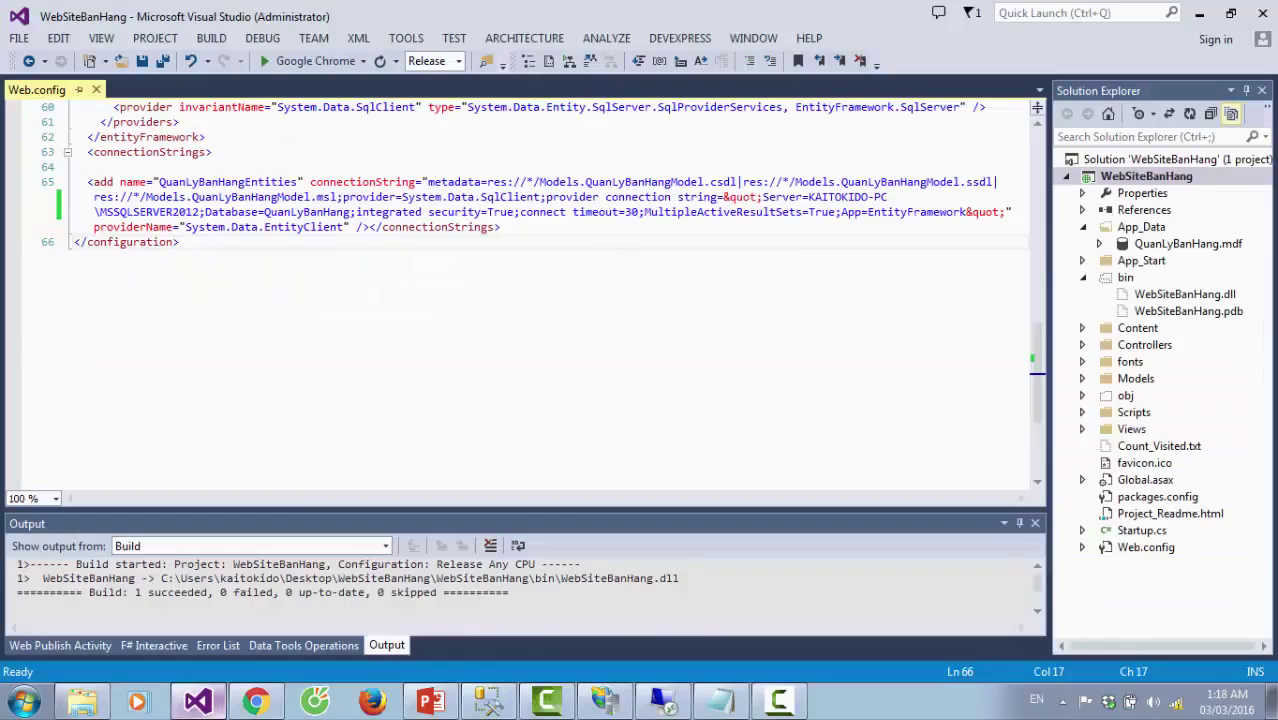
{"action": "left_click", "coordinate": [489, 701]}
{"action": "right_click", "coordinate": [170, 325]}
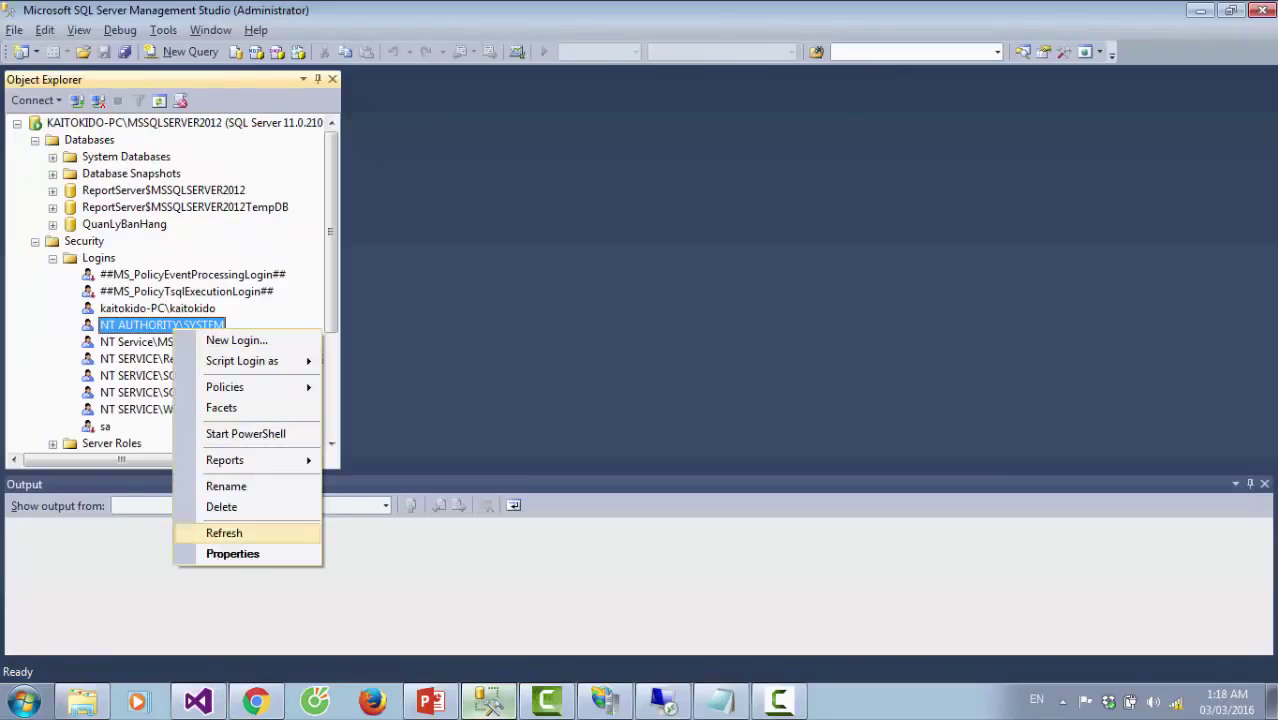
Give the NT AUTHORITY\SYSTEM login the sysadmin server role again.
{"action": "left_click", "coordinate": [230, 554]}
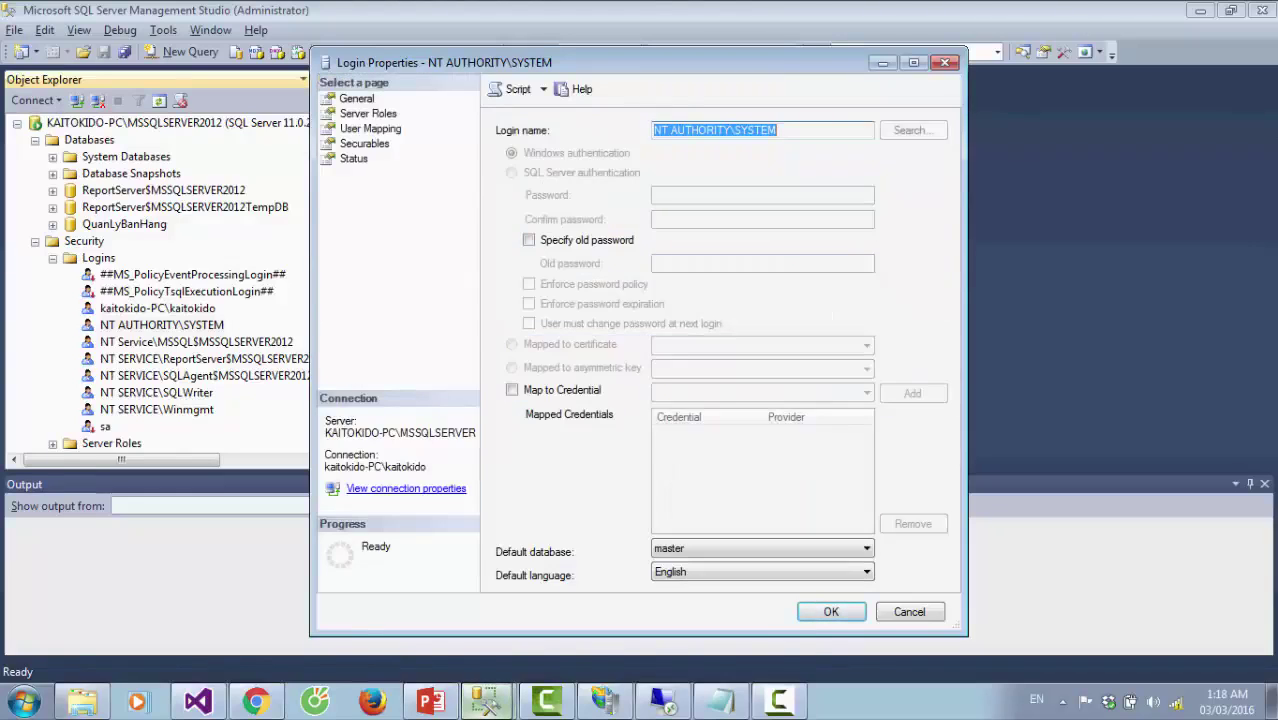
{"action": "left_click", "coordinate": [368, 113]}
{"action": "left_click", "coordinate": [501, 300]}
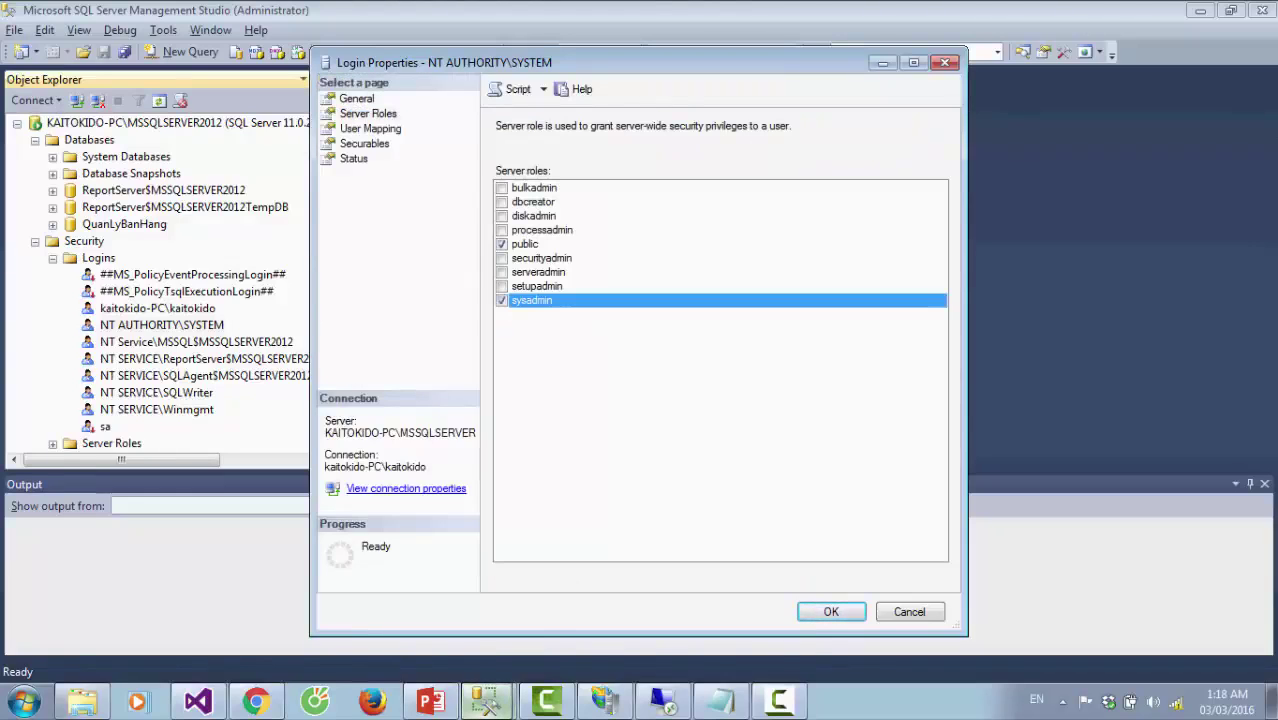
{"action": "key", "text": "Return"}
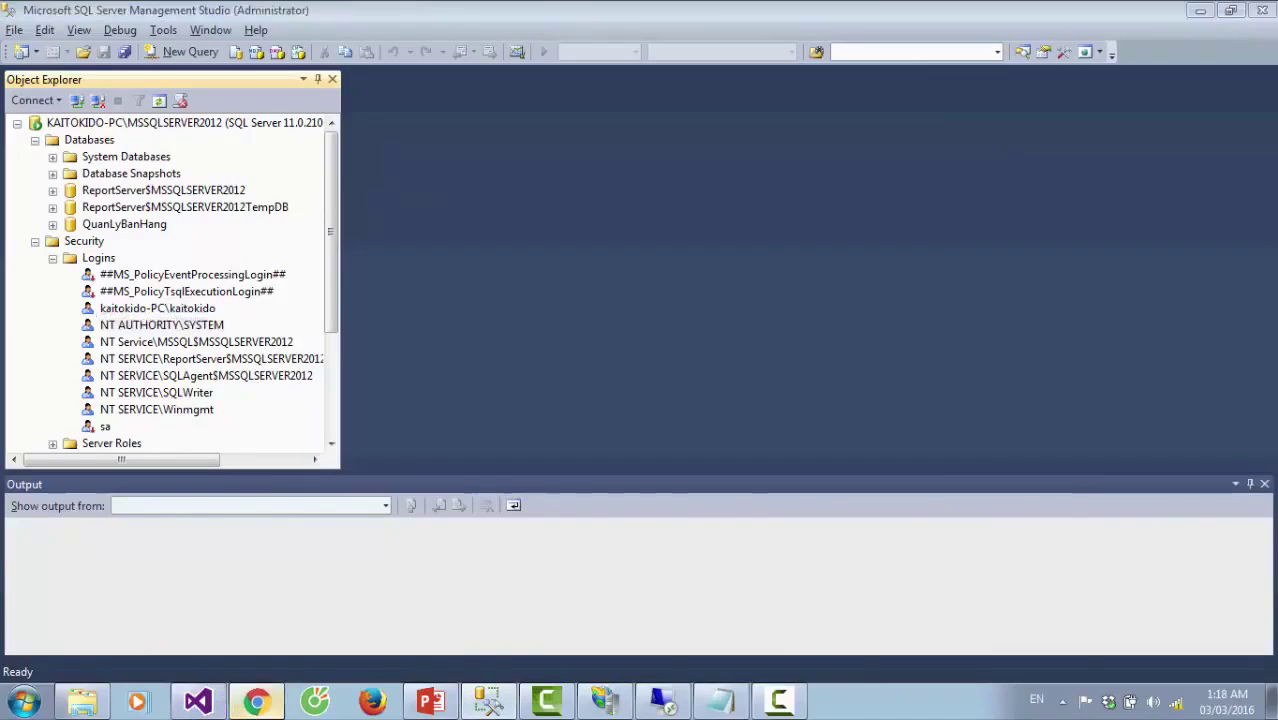
Reload localhost in Chrome and open the Cubot X15 product page.
{"action": "left_click", "coordinate": [256, 701]}
{"action": "left_click", "coordinate": [168, 40]}
{"action": "key", "text": "Return"}
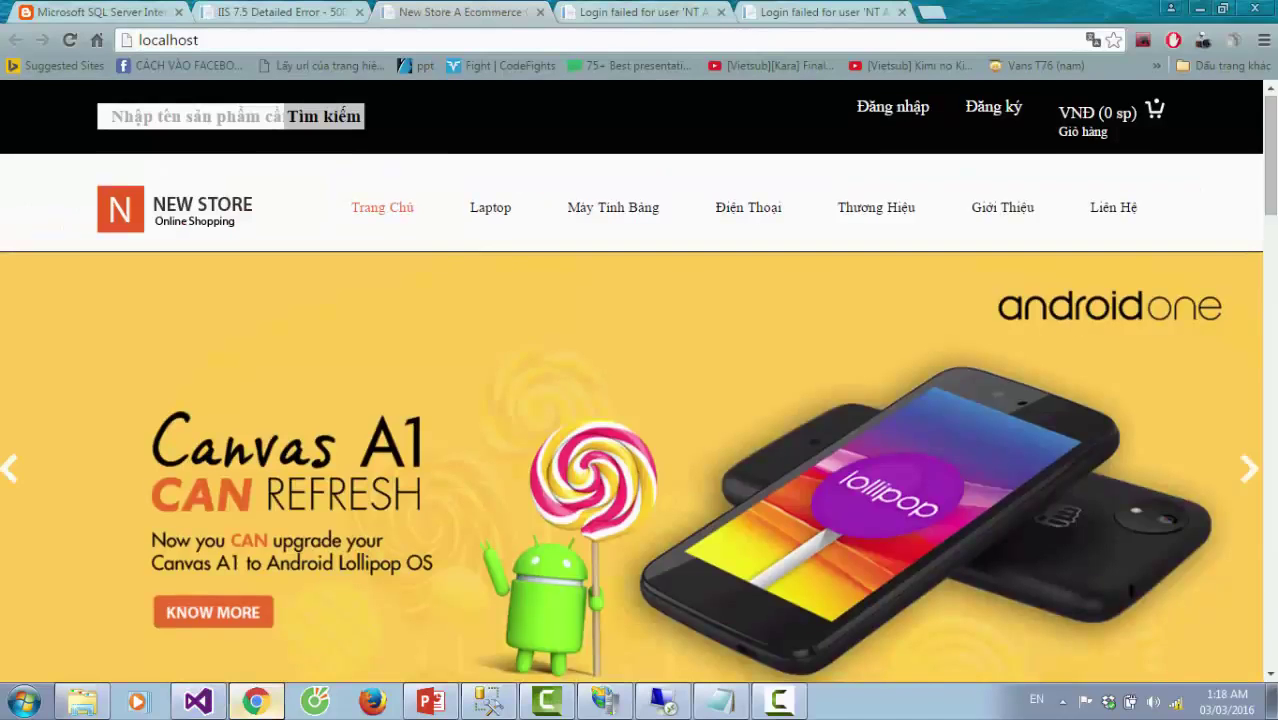
{"action": "scroll", "coordinate": [325, 268], "scroll_direction": "down", "scroll_amount": 10}
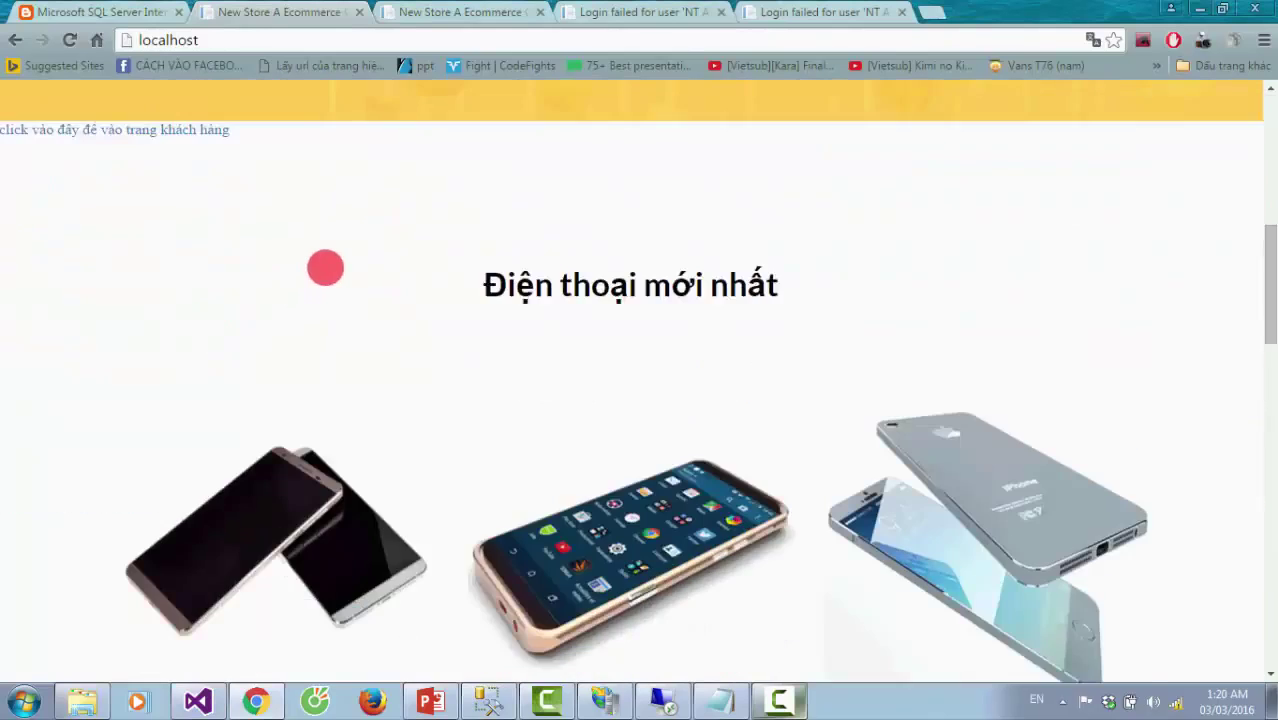
{"action": "left_click", "coordinate": [348, 196]}
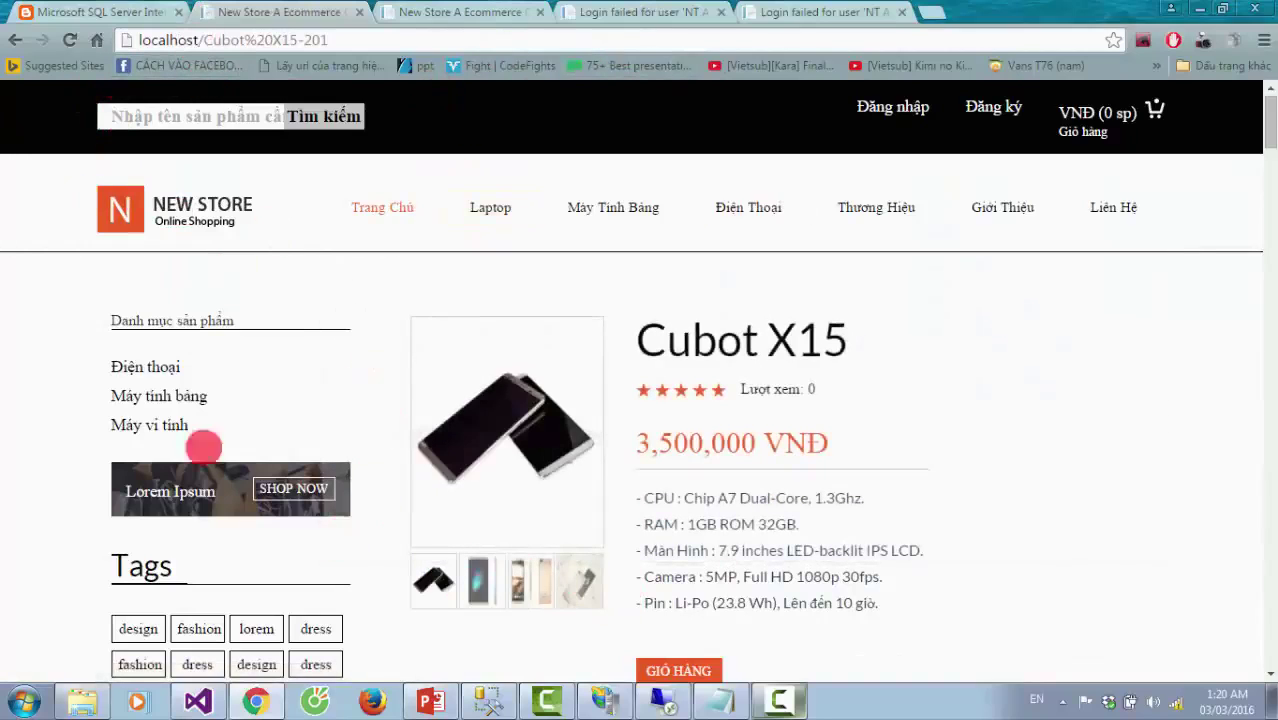
{"action": "double_click", "coordinate": [163, 40]}
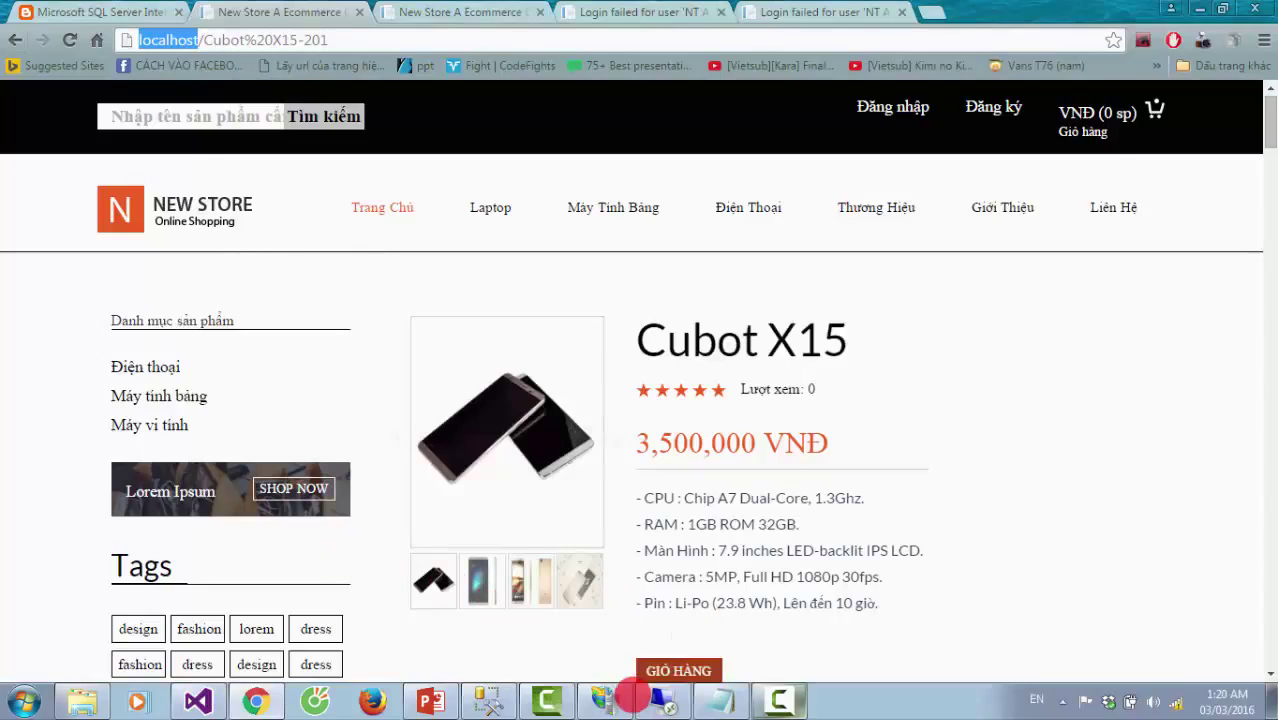
{"action": "left_click", "coordinate": [603, 700]}
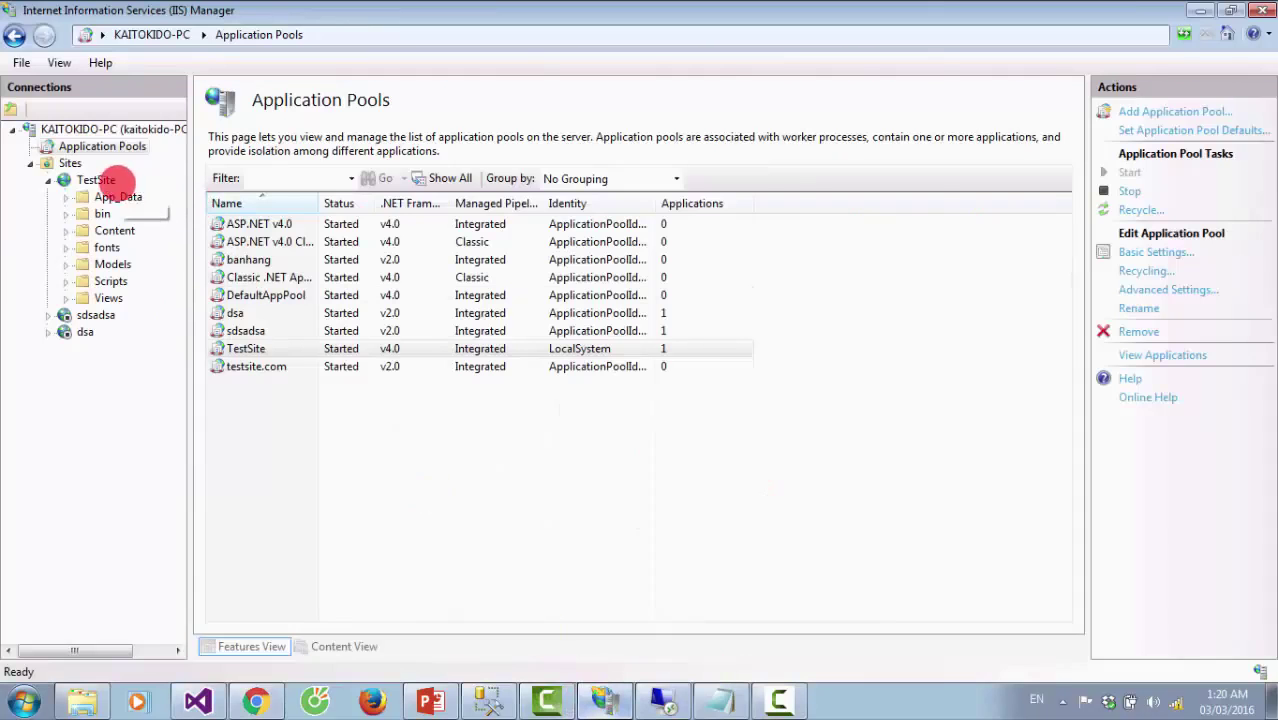
{"action": "left_click", "coordinate": [116, 180]}
{"action": "right_click", "coordinate": [116, 180]}
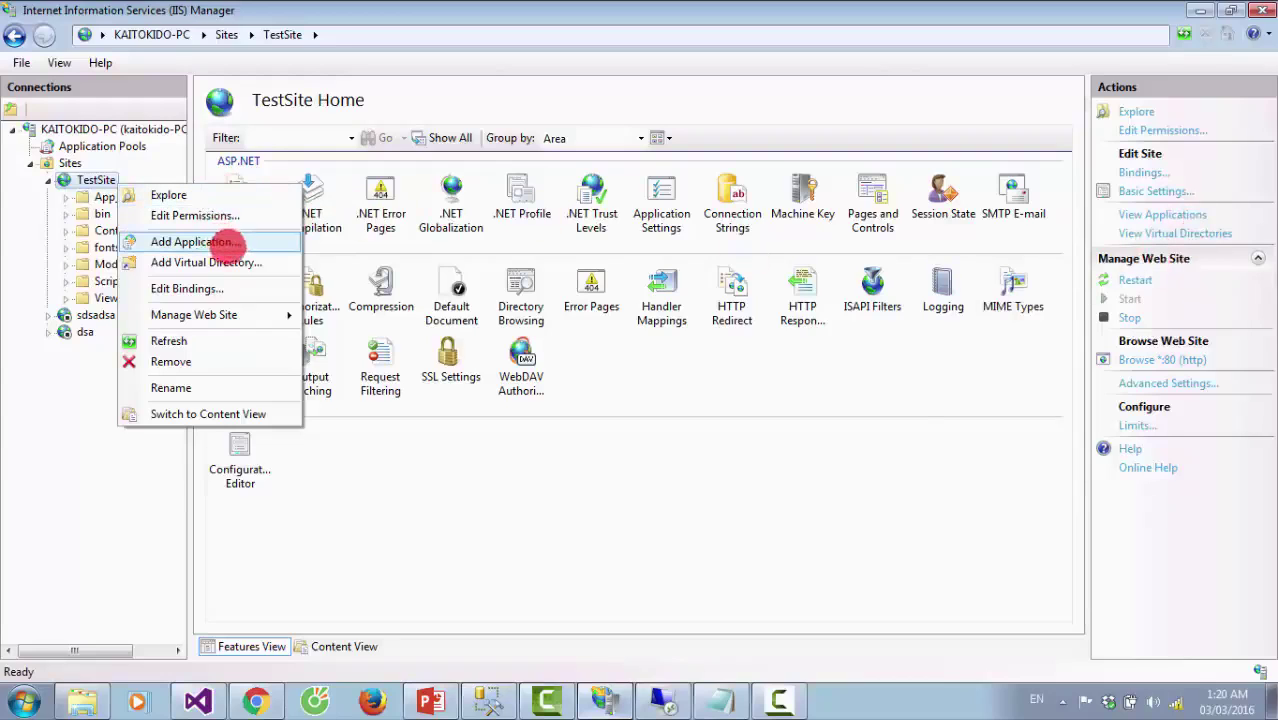
{"action": "left_click", "coordinate": [234, 286]}
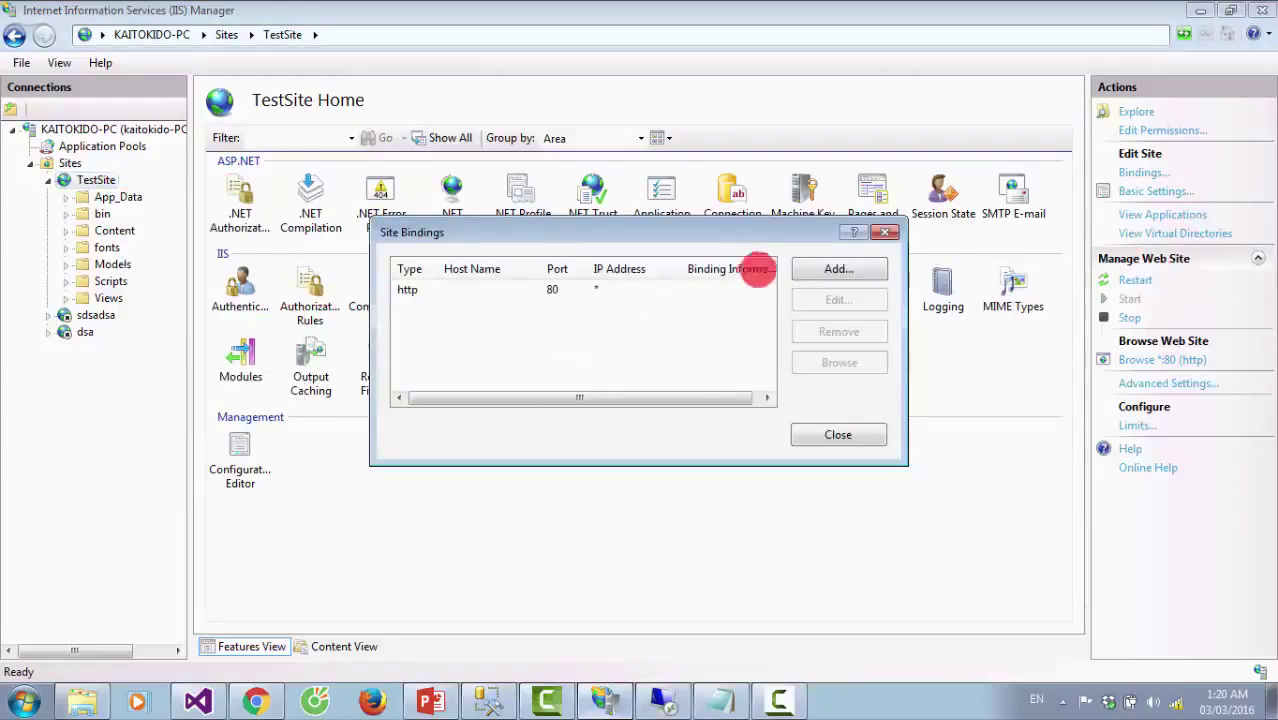
{"action": "left_click", "coordinate": [657, 297]}
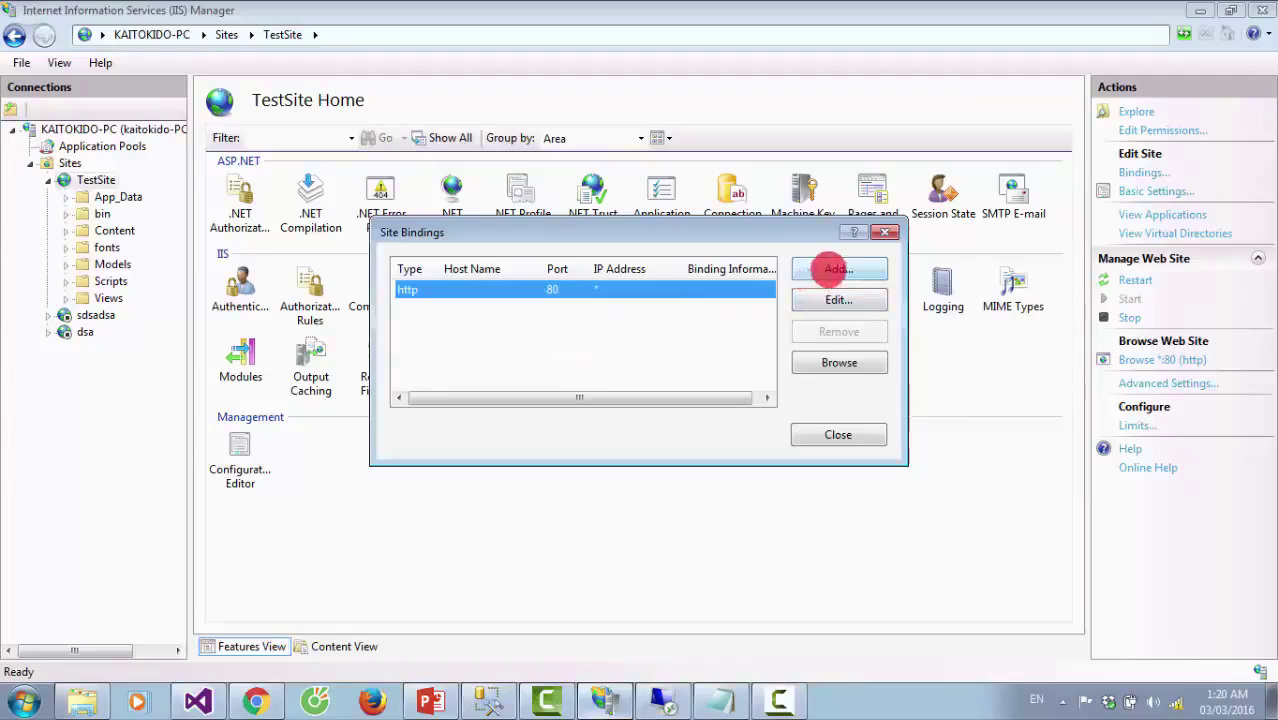
{"action": "left_click", "coordinate": [827, 270]}
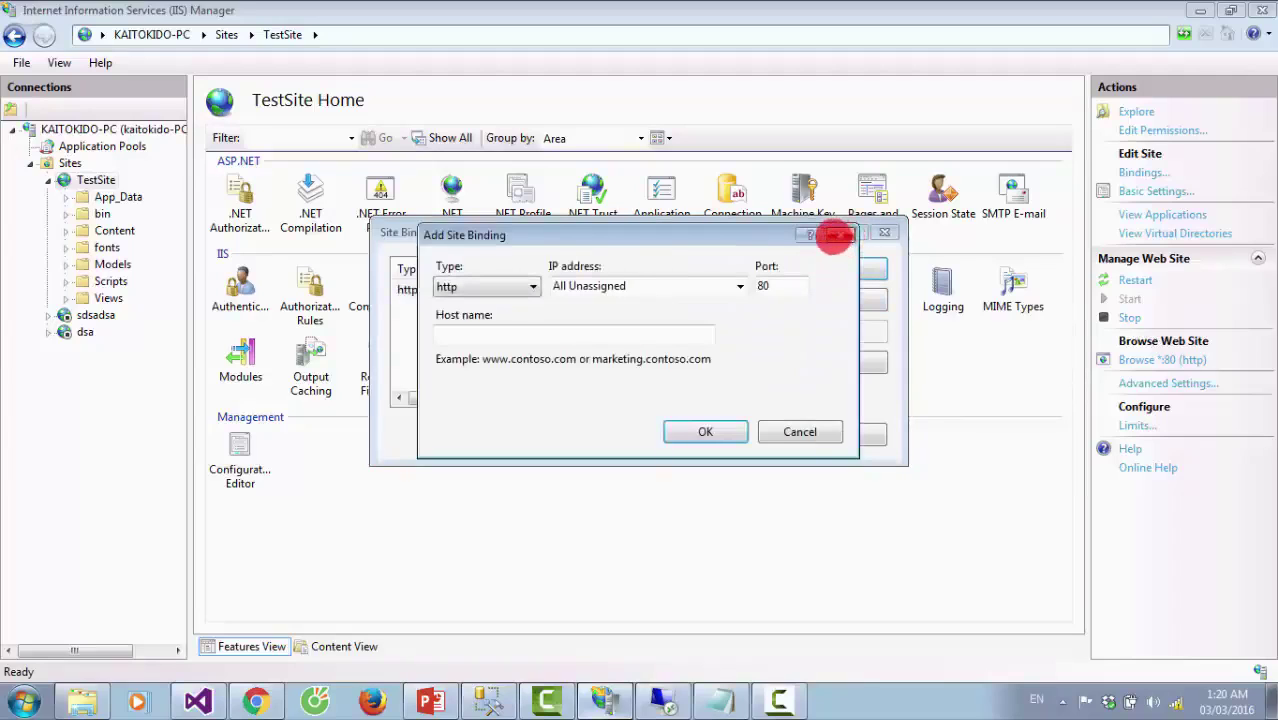
{"action": "left_click", "coordinate": [846, 234]}
{"action": "left_click", "coordinate": [829, 297]}
{"action": "left_click", "coordinate": [587, 332]}
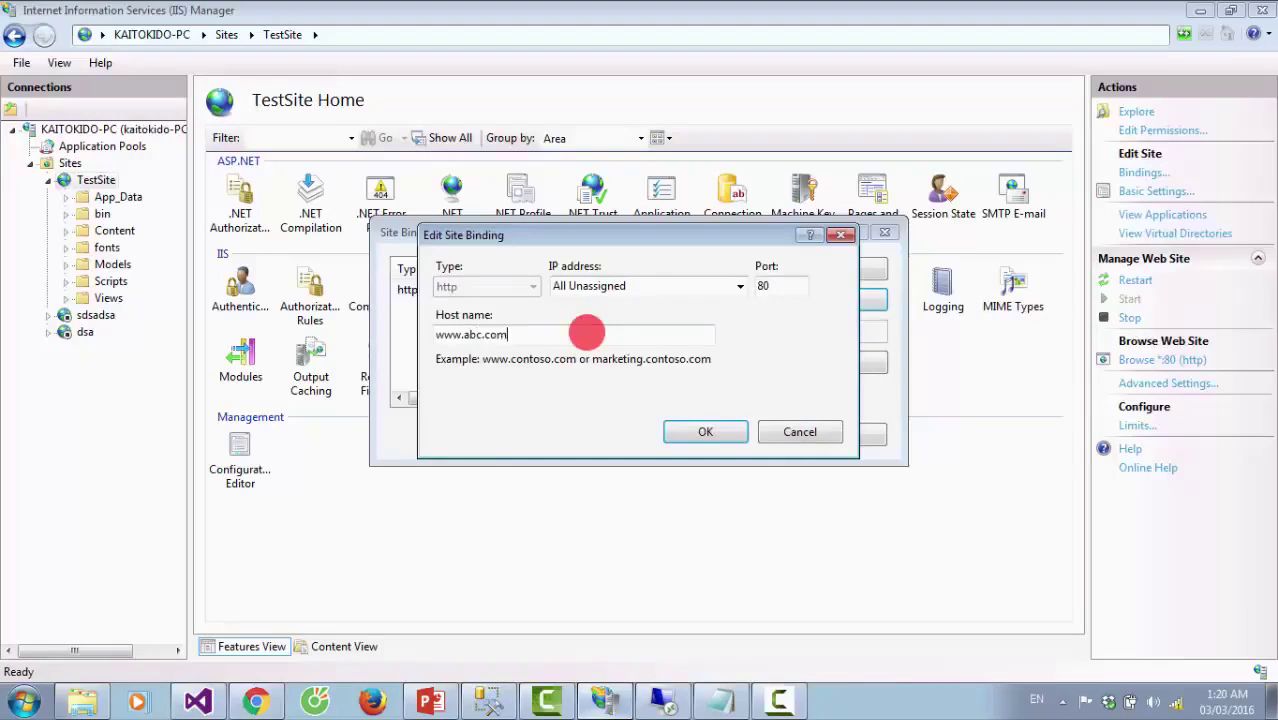
{"action": "key", "text": "Return"}
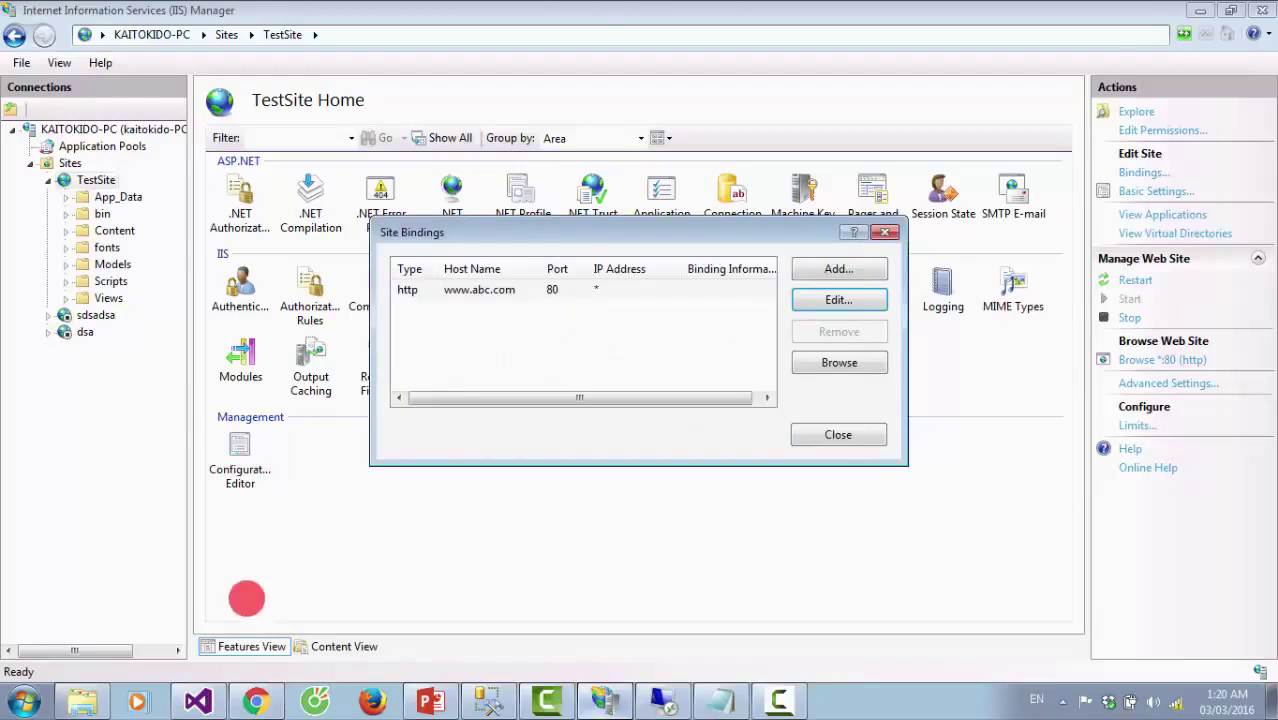
{"action": "left_click", "coordinate": [256, 700]}
{"action": "left_click_drag", "start_coordinate": [120, 40], "coordinate": [178, 40]}
{"action": "type", "text": "www.ab"}
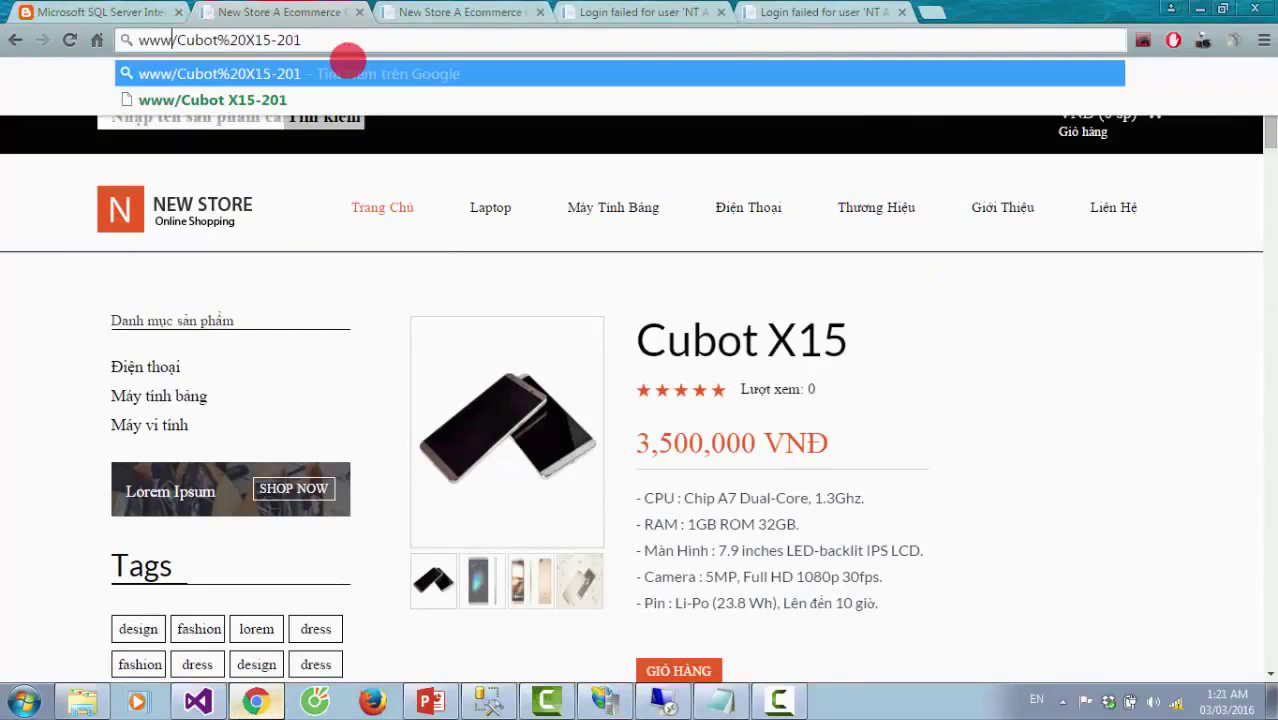
{"action": "type", "text": "om"}
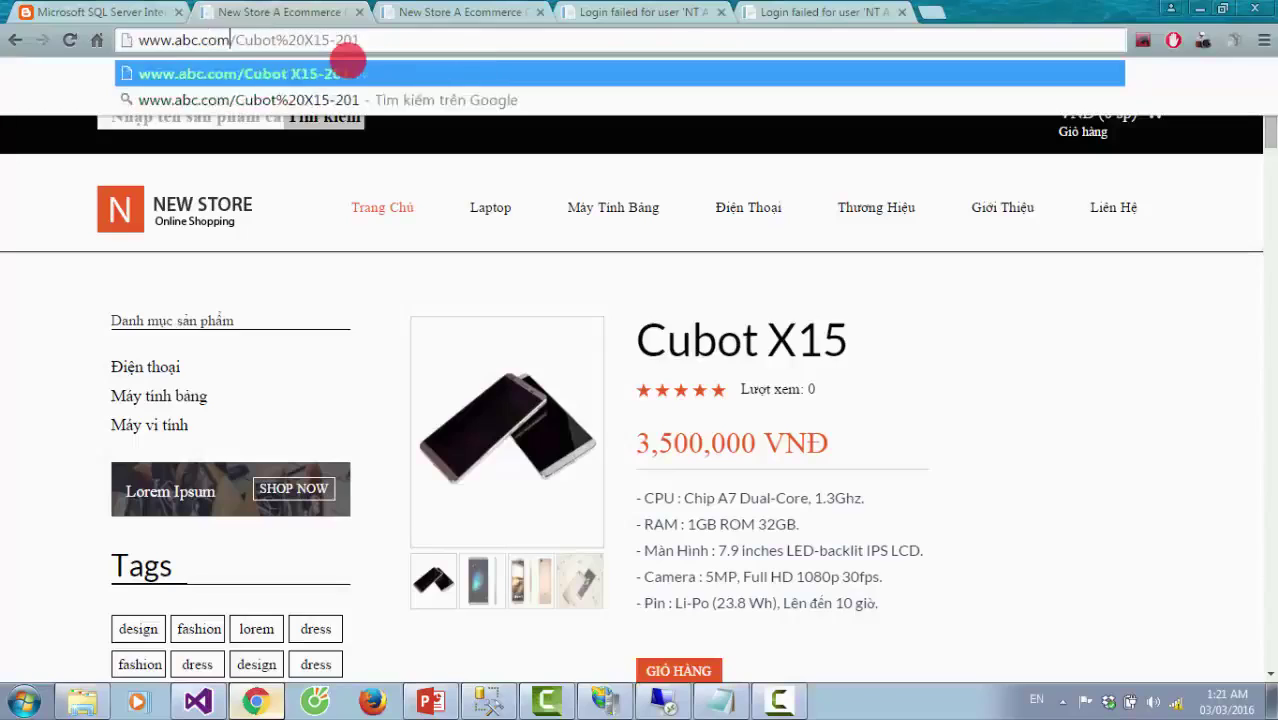
{"action": "key", "text": "Return"}
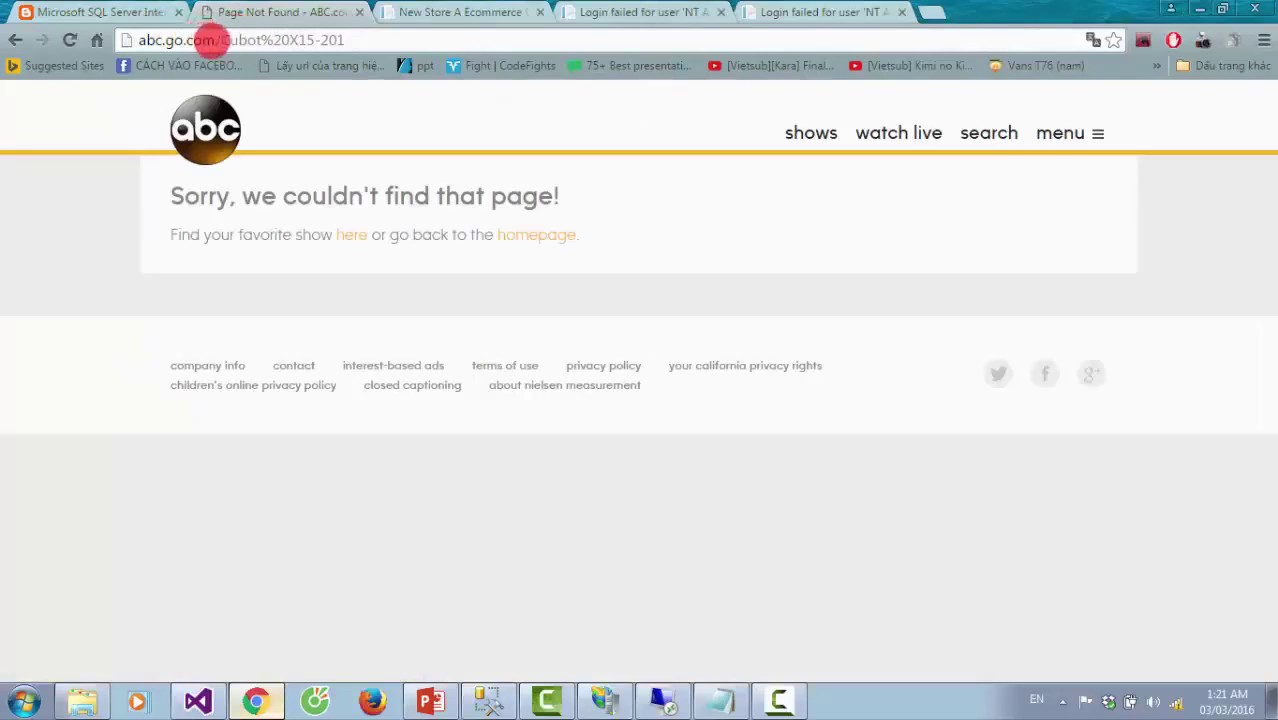
{"action": "left_click_drag", "start_coordinate": [214, 40], "coordinate": [120, 38]}
{"action": "key", "text": "alt+Tab"}
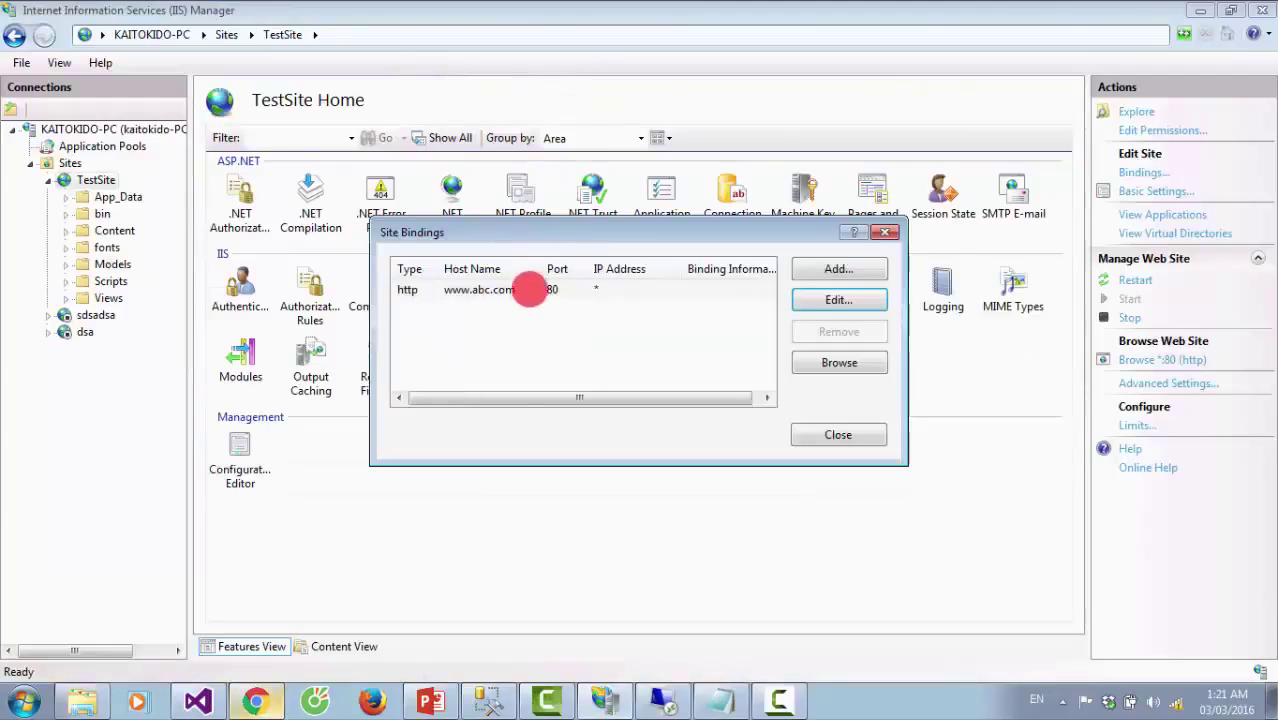
Rebind TestSite's http binding to 192.168.11.102 port 44 with an empty host name.
{"action": "left_click", "coordinate": [527, 289]}
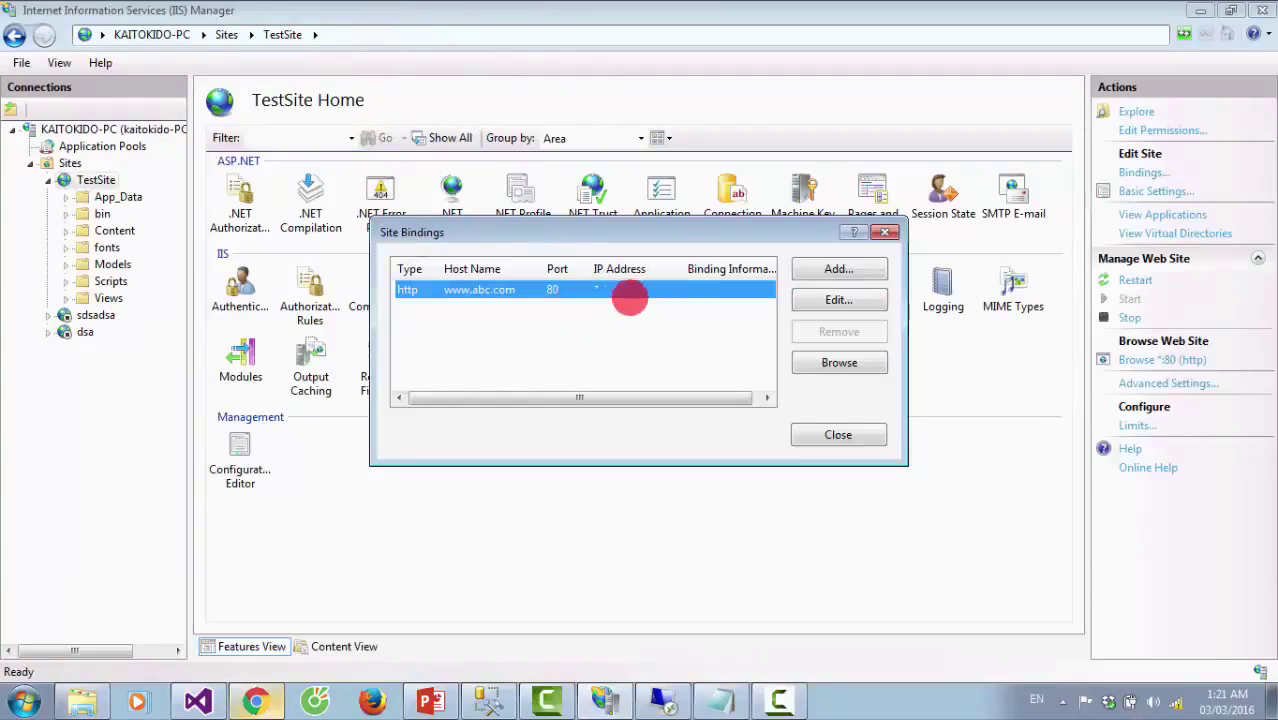
{"action": "left_click", "coordinate": [846, 300]}
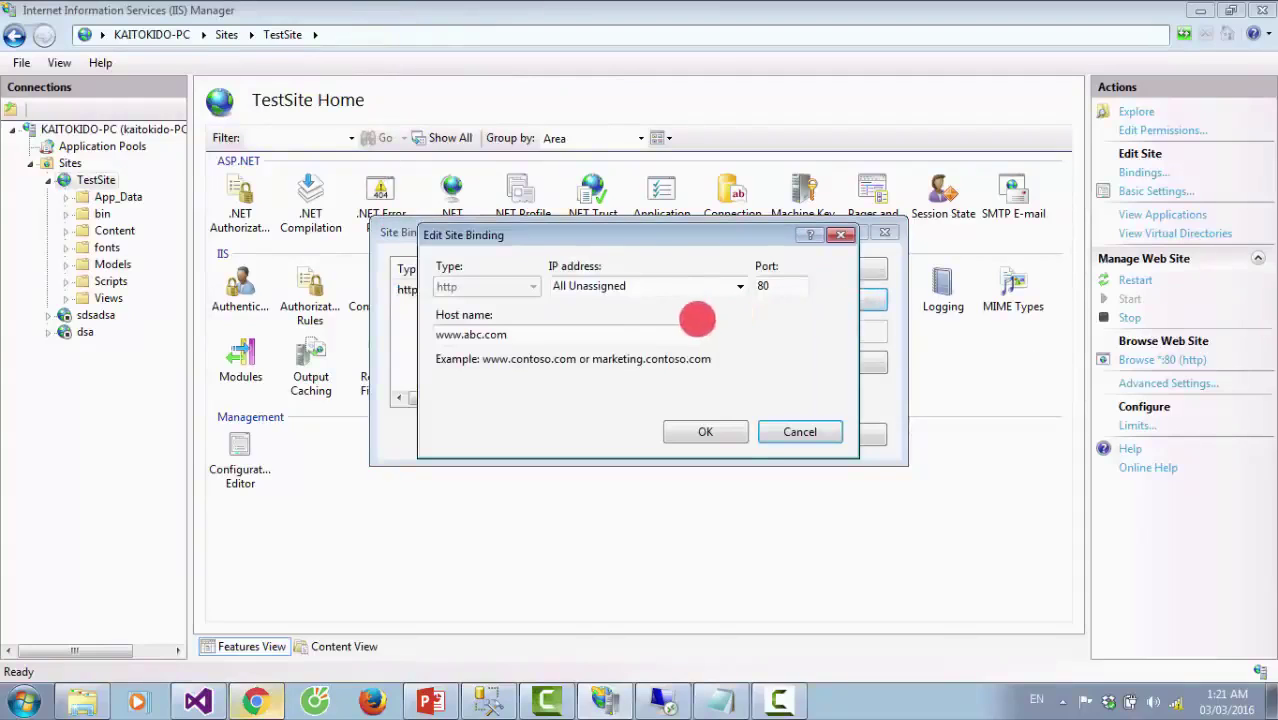
{"action": "left_click_drag", "start_coordinate": [590, 334], "coordinate": [434, 377]}
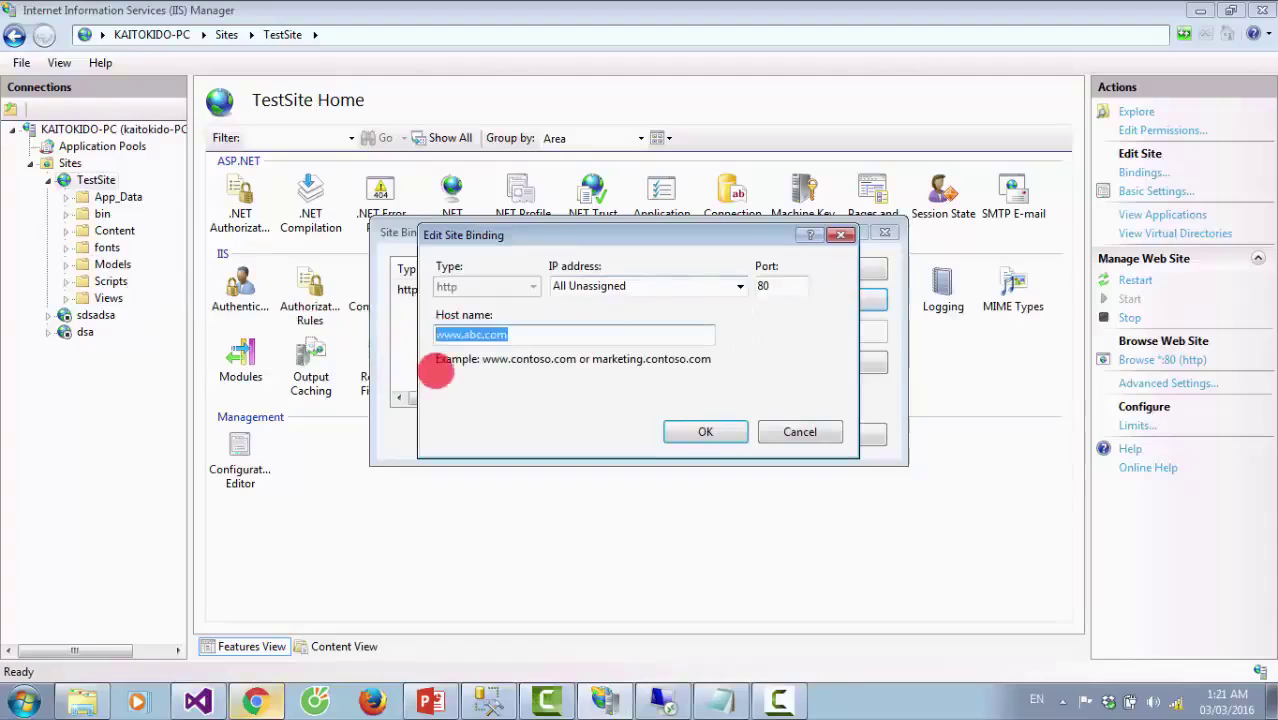
{"action": "key", "text": "BackSpace"}
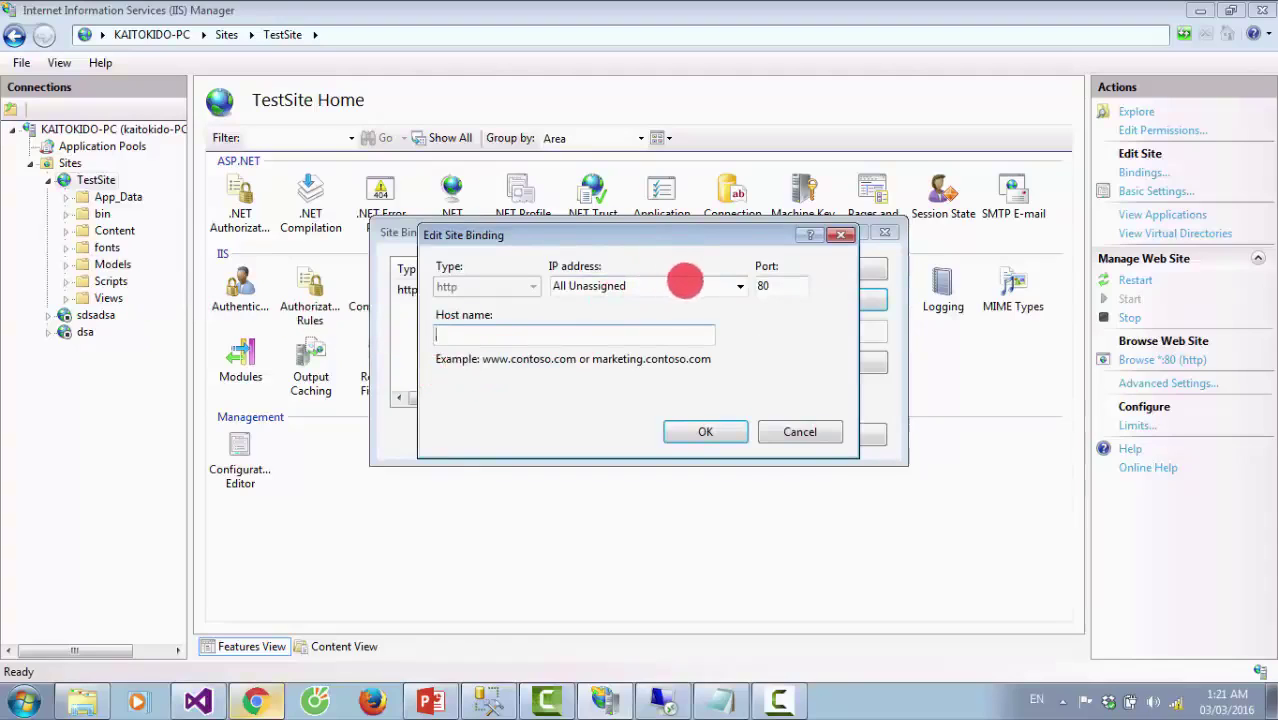
{"action": "left_click", "coordinate": [716, 285]}
{"action": "left_click", "coordinate": [740, 286]}
{"action": "left_click", "coordinate": [700, 313]}
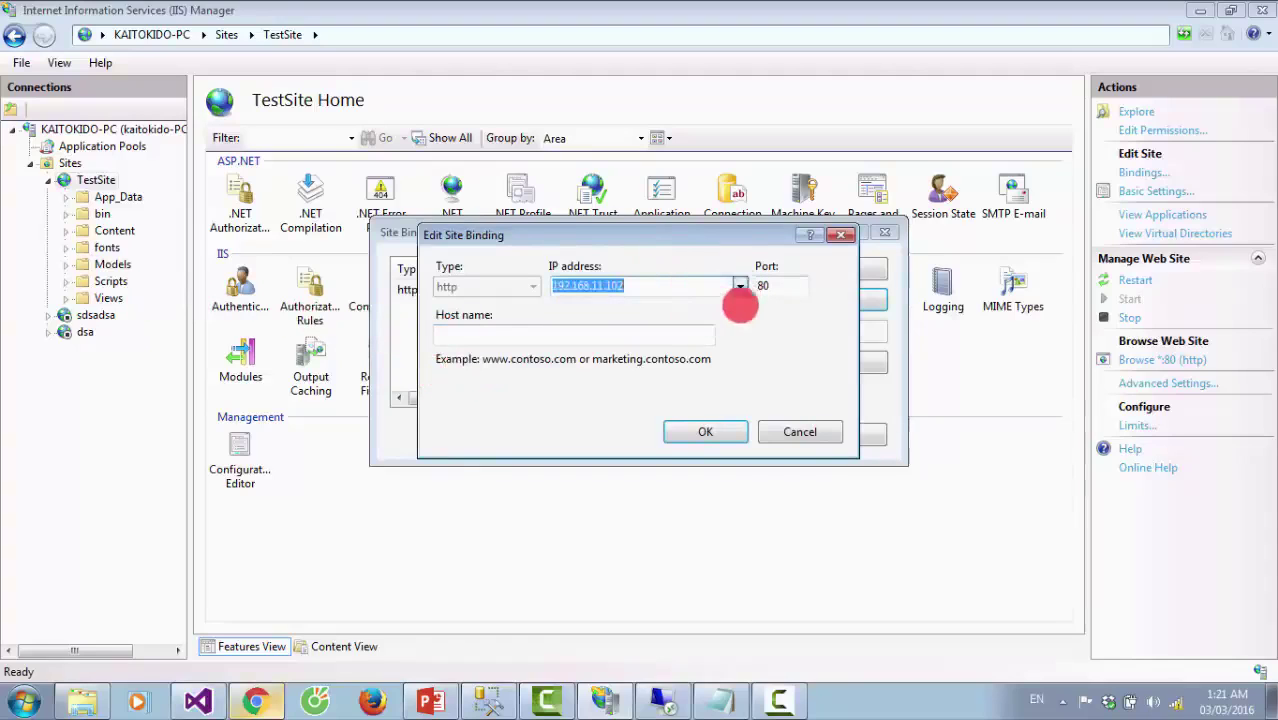
{"action": "key", "text": "Tab"}
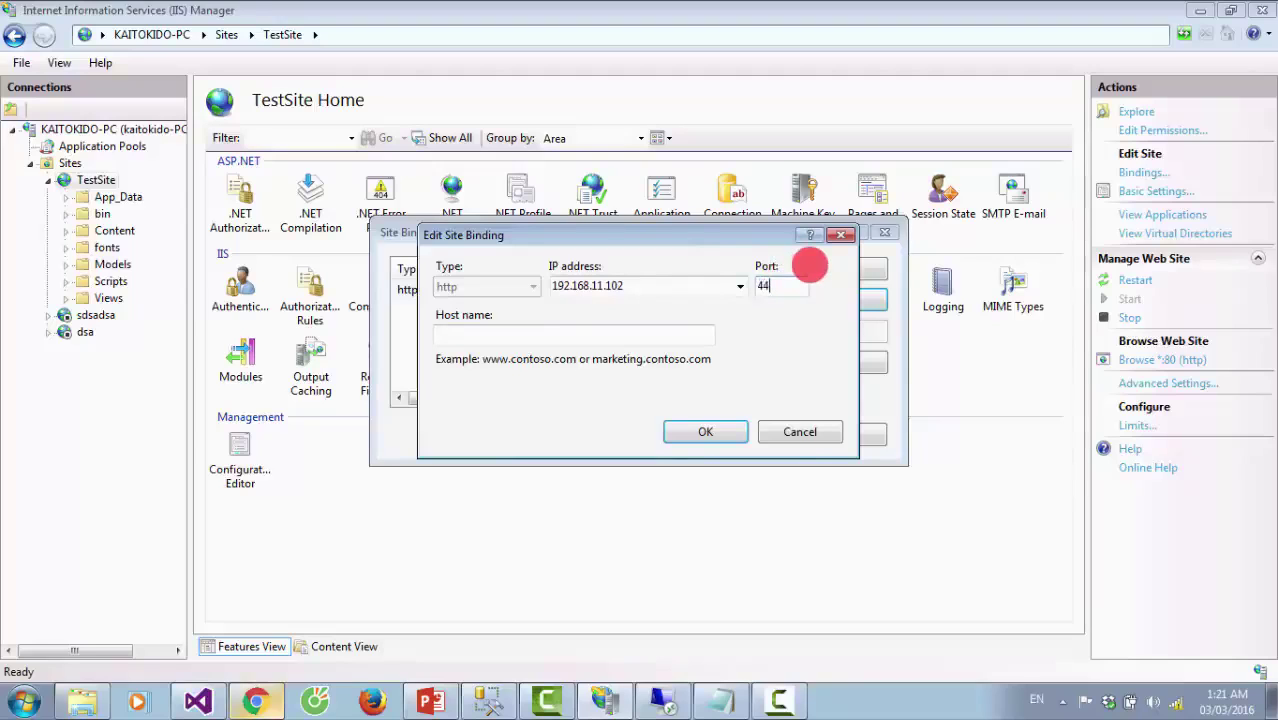
{"action": "left_click", "coordinate": [700, 434]}
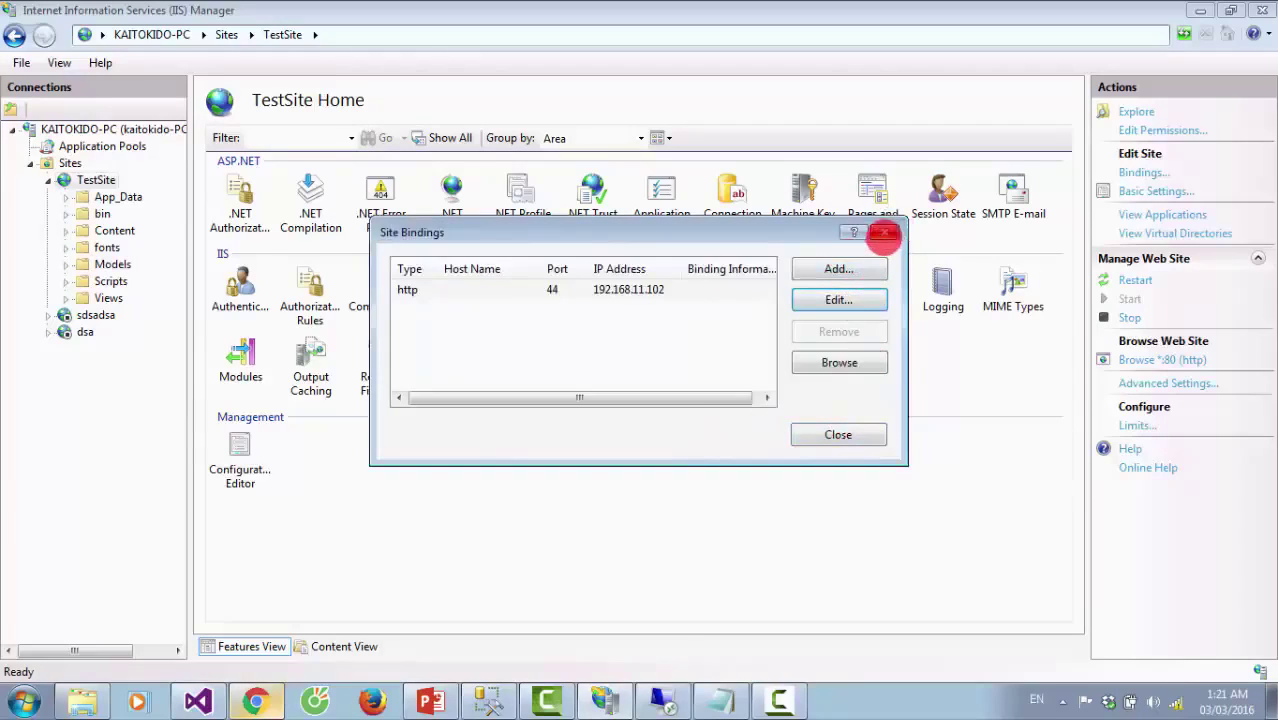
{"action": "left_click", "coordinate": [888, 233]}
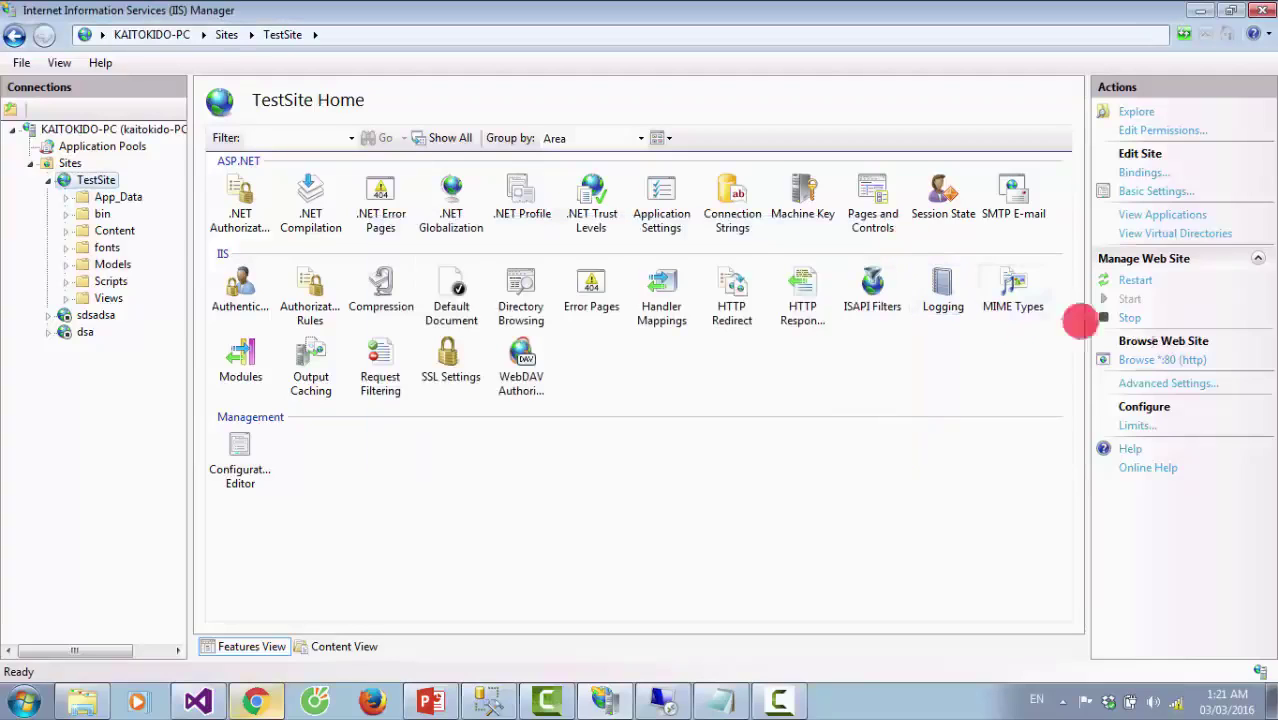
Browse TestSite at 192.168.11.102:44 (http) from IIS and select the loaded page's address in Chrome.
{"action": "left_click", "coordinate": [1161, 368]}
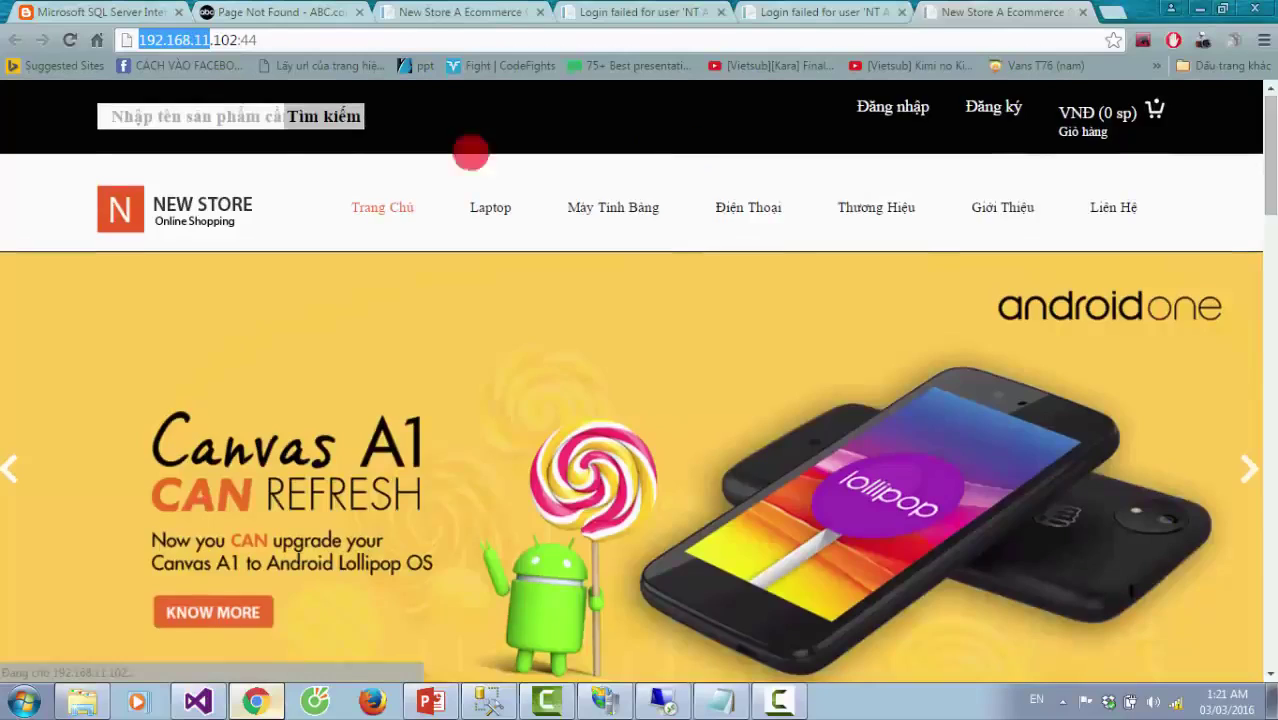
{"action": "left_click", "coordinate": [251, 40]}
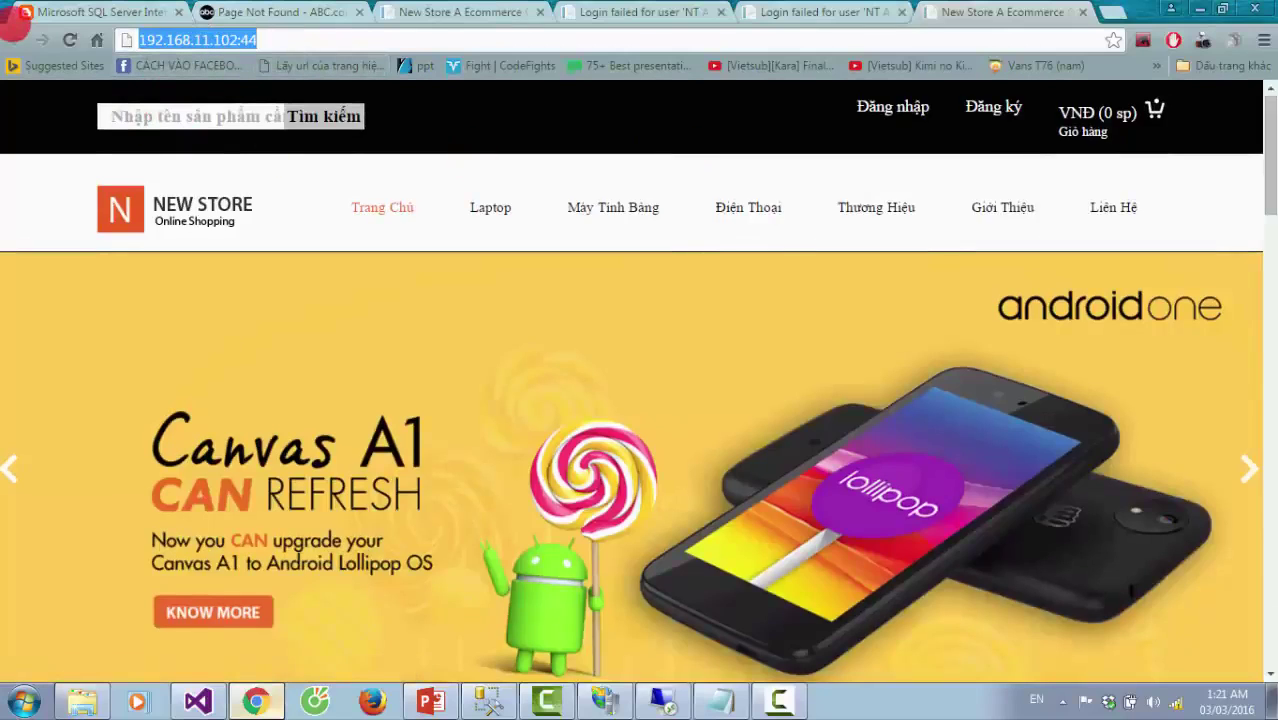
{"action": "left_click", "coordinate": [310, 40]}
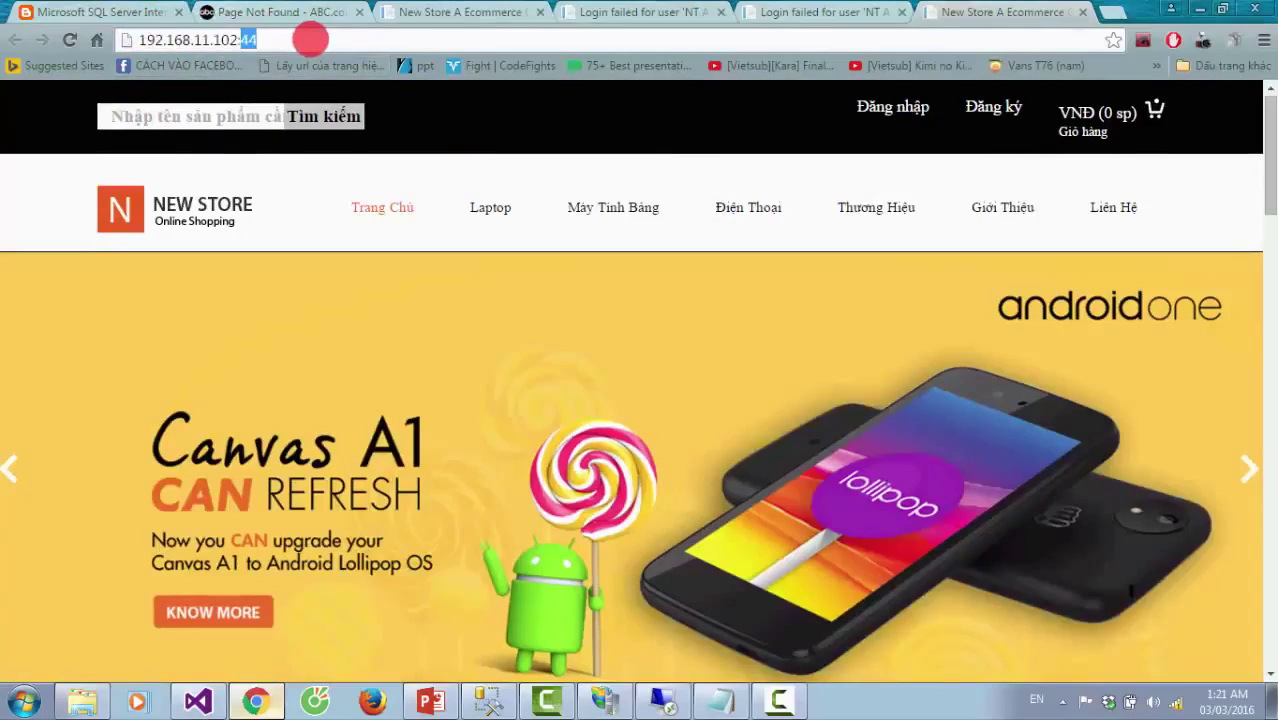
{"action": "key", "text": "ctrl+a"}
Reselect the address 192.168.11.102:44 and highlight just the port number 44.
{"action": "left_click", "coordinate": [322, 38]}
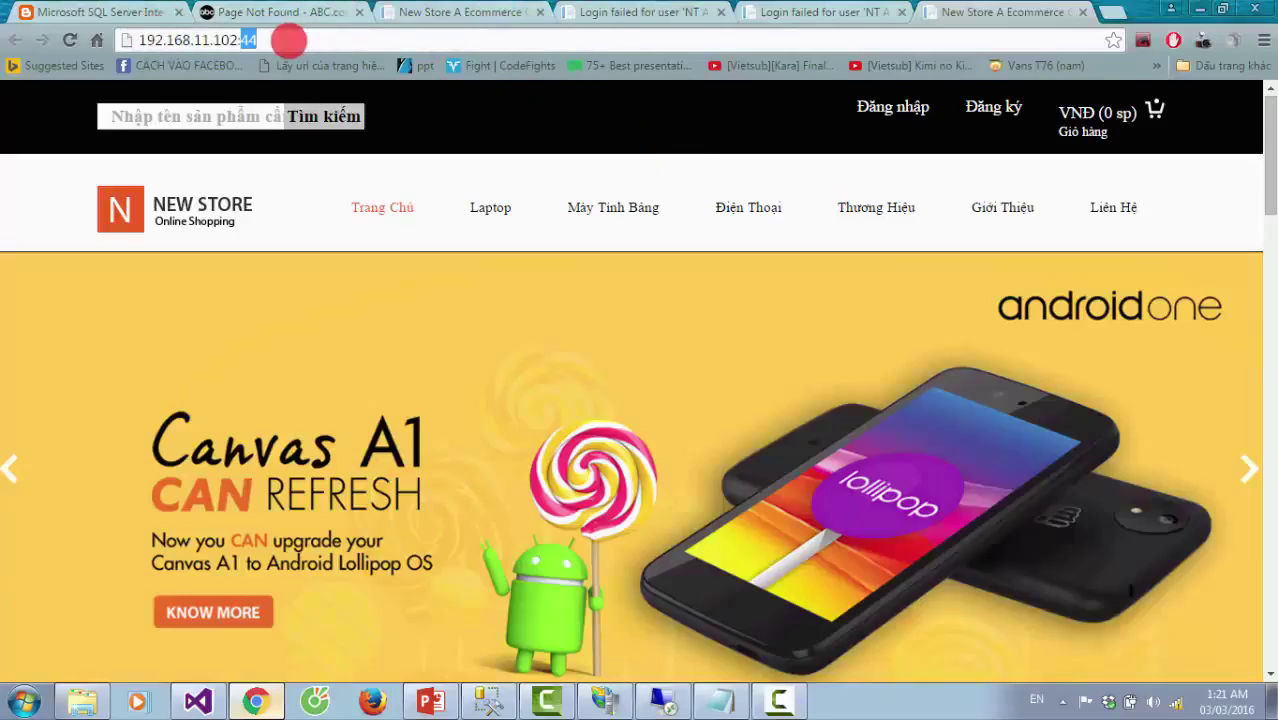
{"action": "left_click", "coordinate": [221, 40]}
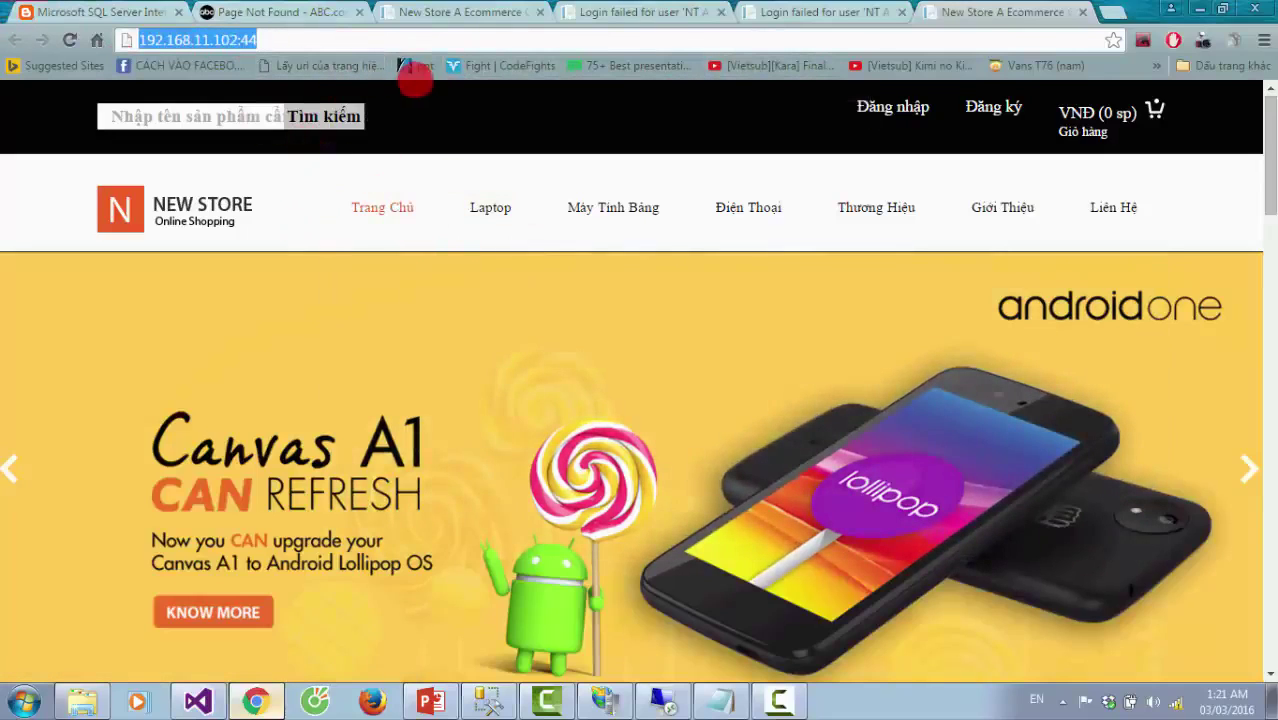
{"action": "triple_click", "coordinate": [398, 42]}
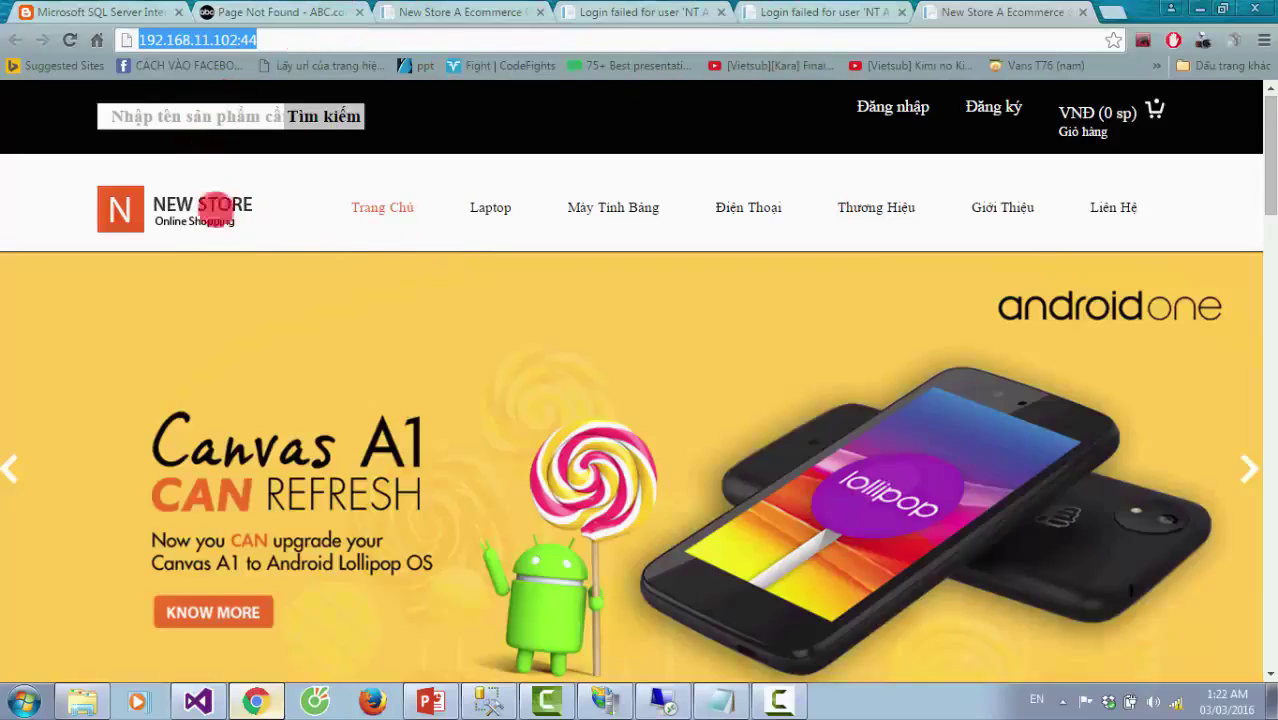
{"action": "left_click_drag", "start_coordinate": [305, 48], "coordinate": [241, 41]}
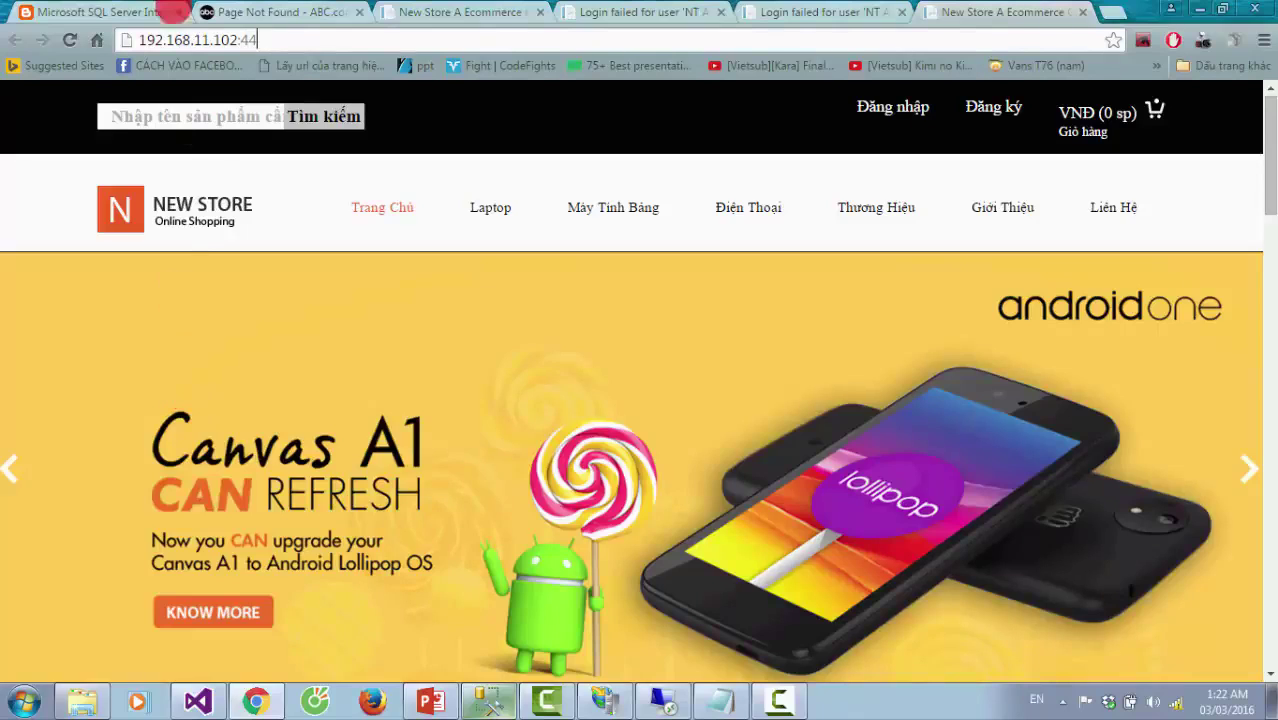
Close the bookmarked URL article, reload localhost (now 404), and browse 192.168.11.102:44 again from IIS.
{"action": "left_click", "coordinate": [330, 62]}
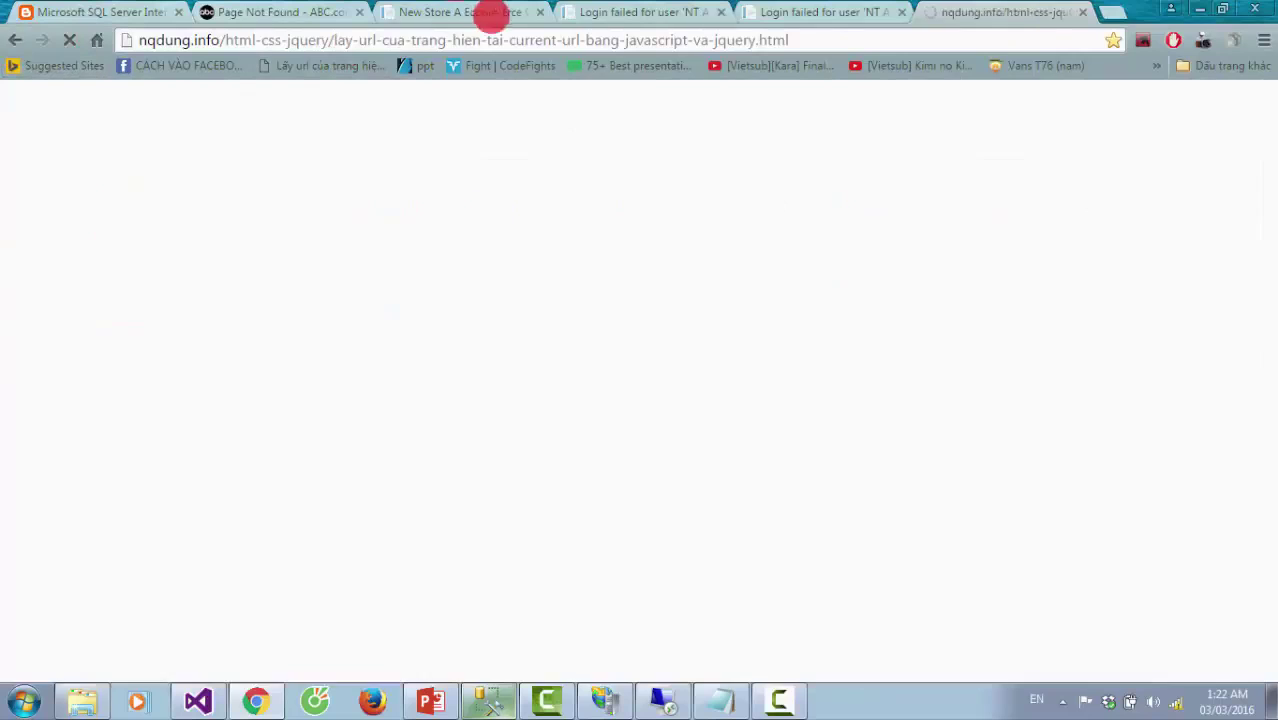
{"action": "left_click", "coordinate": [1082, 12]}
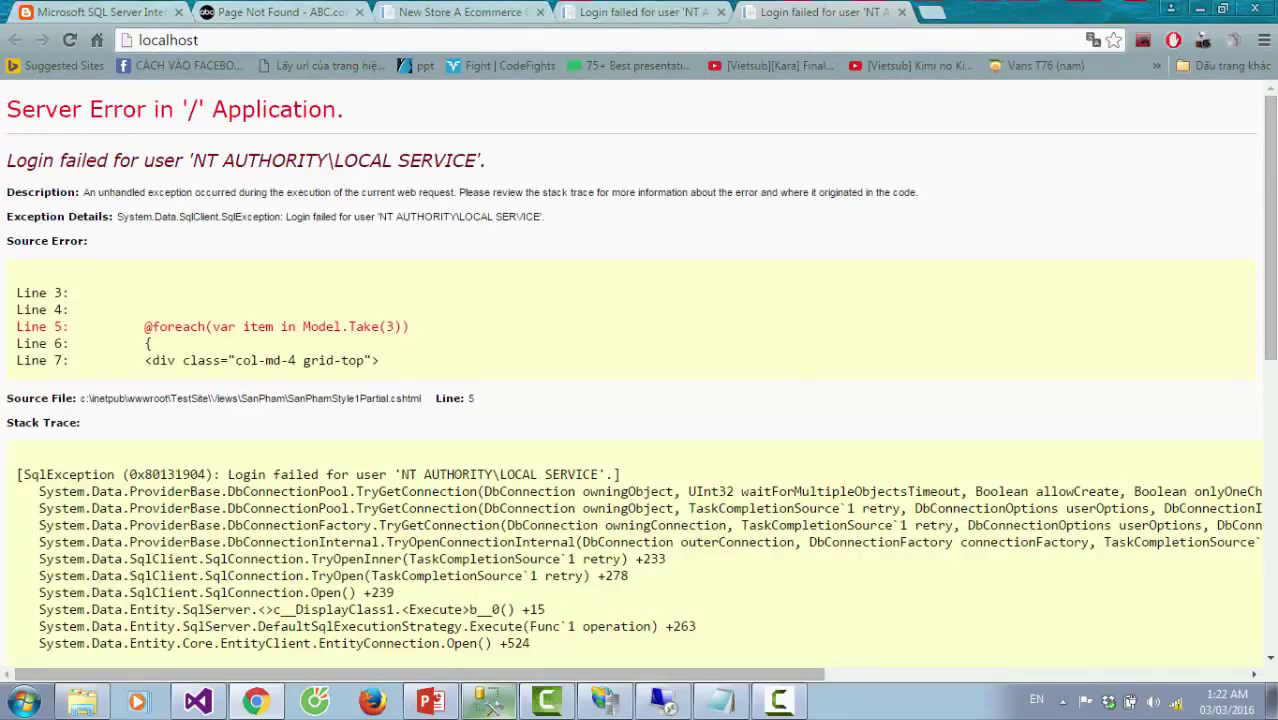
{"action": "left_click", "coordinate": [502, 42]}
{"action": "key", "text": "Return"}
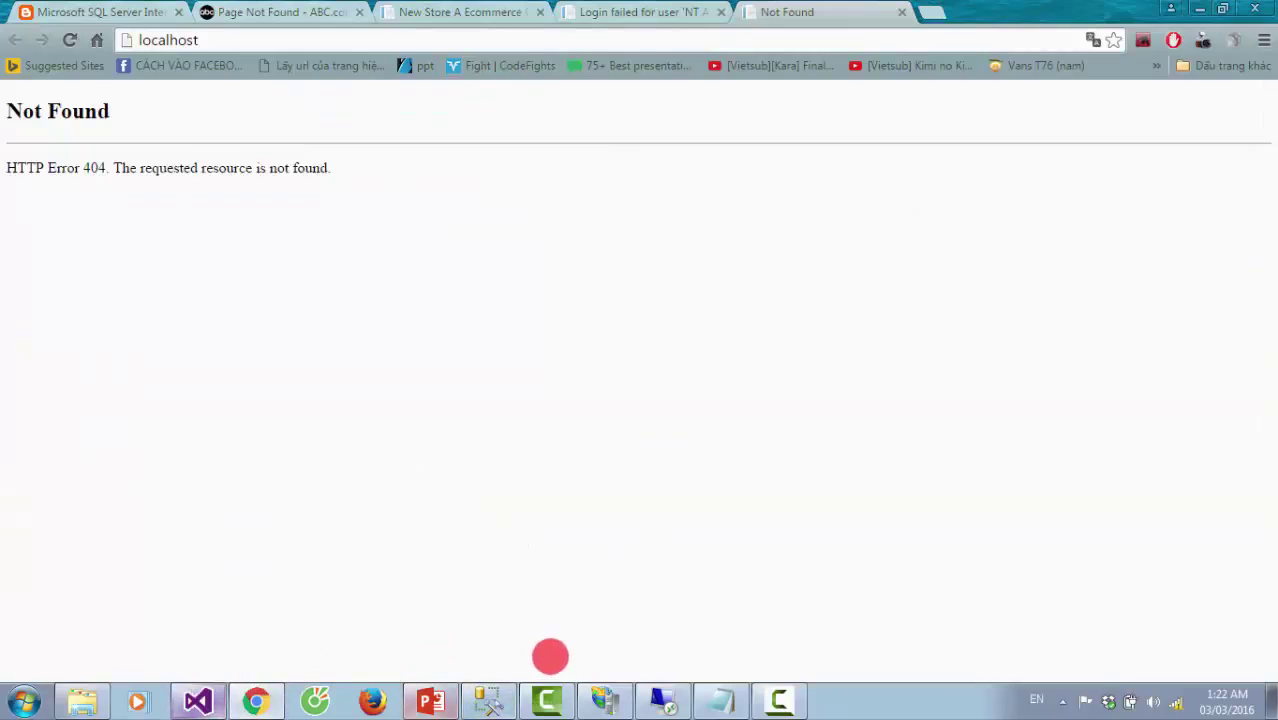
{"action": "left_click", "coordinate": [604, 700]}
{"action": "left_click", "coordinate": [1190, 364]}
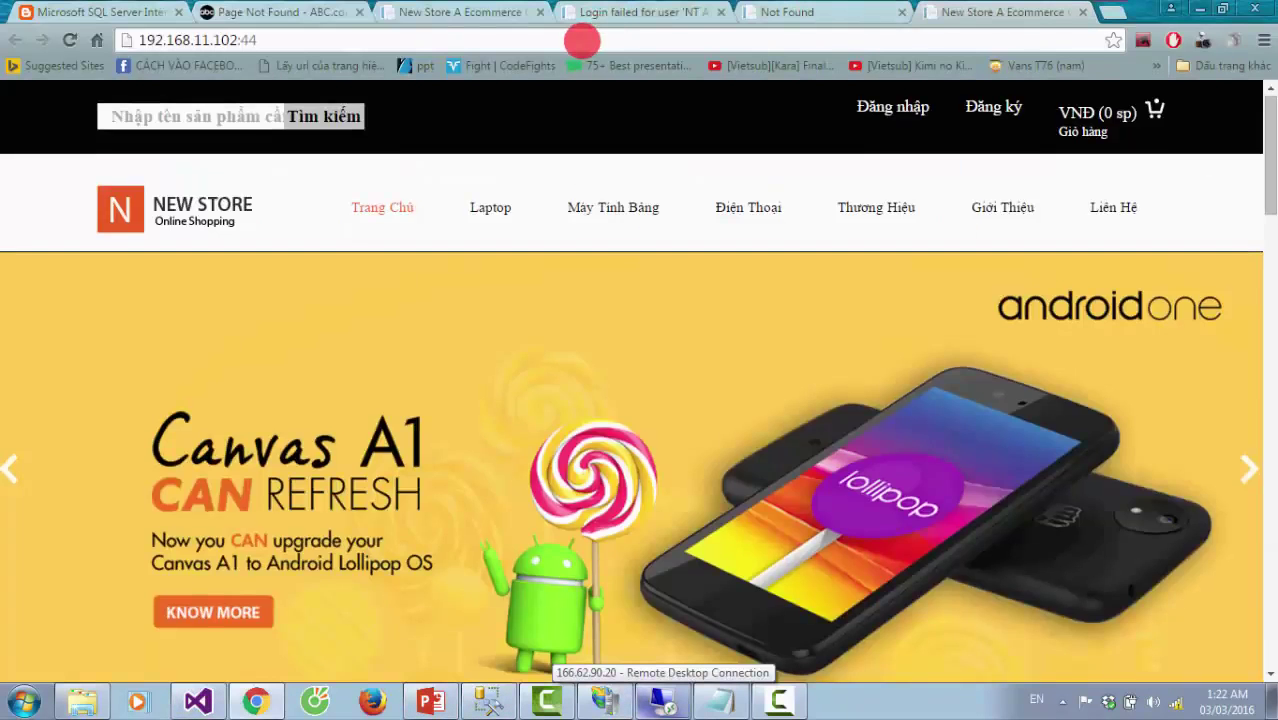
{"action": "mouse_move", "coordinate": [740, 207]}
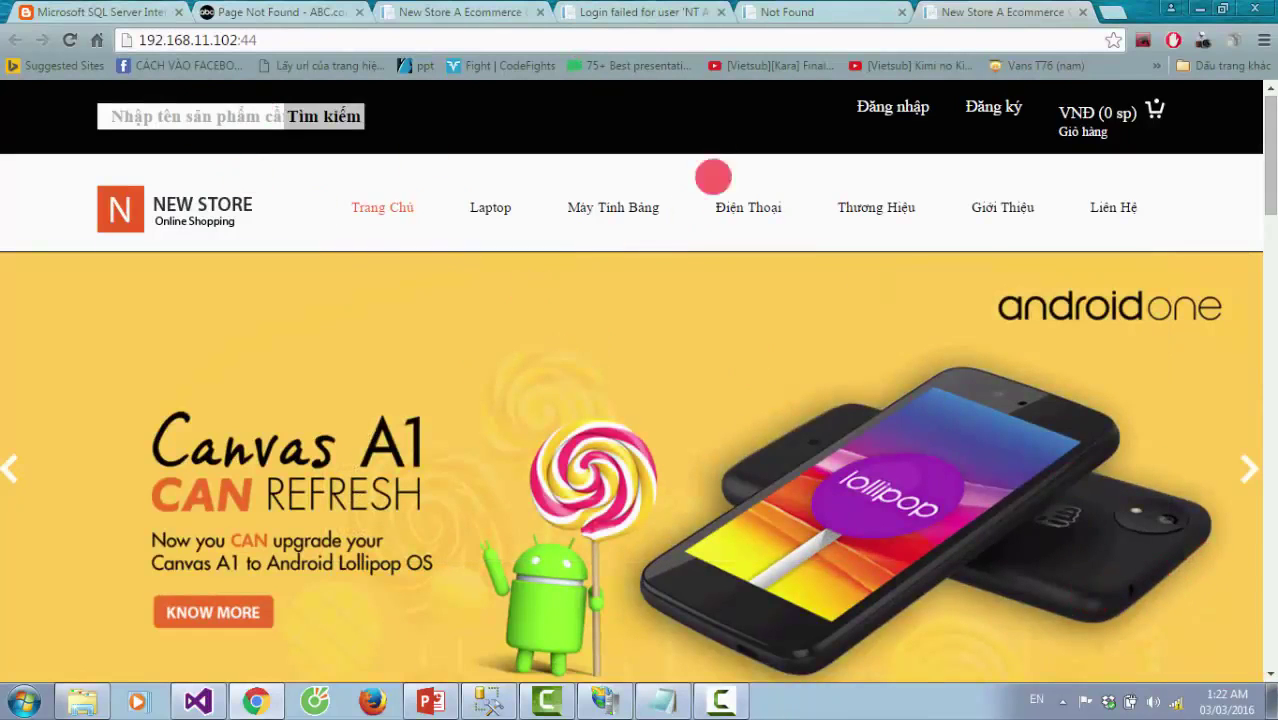
{"action": "scroll", "coordinate": [709, 296], "scroll_direction": "down", "scroll_amount": 3}
{"action": "scroll", "coordinate": [1024, 234], "scroll_direction": "down", "scroll_amount": 2}
{"action": "scroll", "coordinate": [713, 228], "scroll_direction": "up", "scroll_amount": 5}
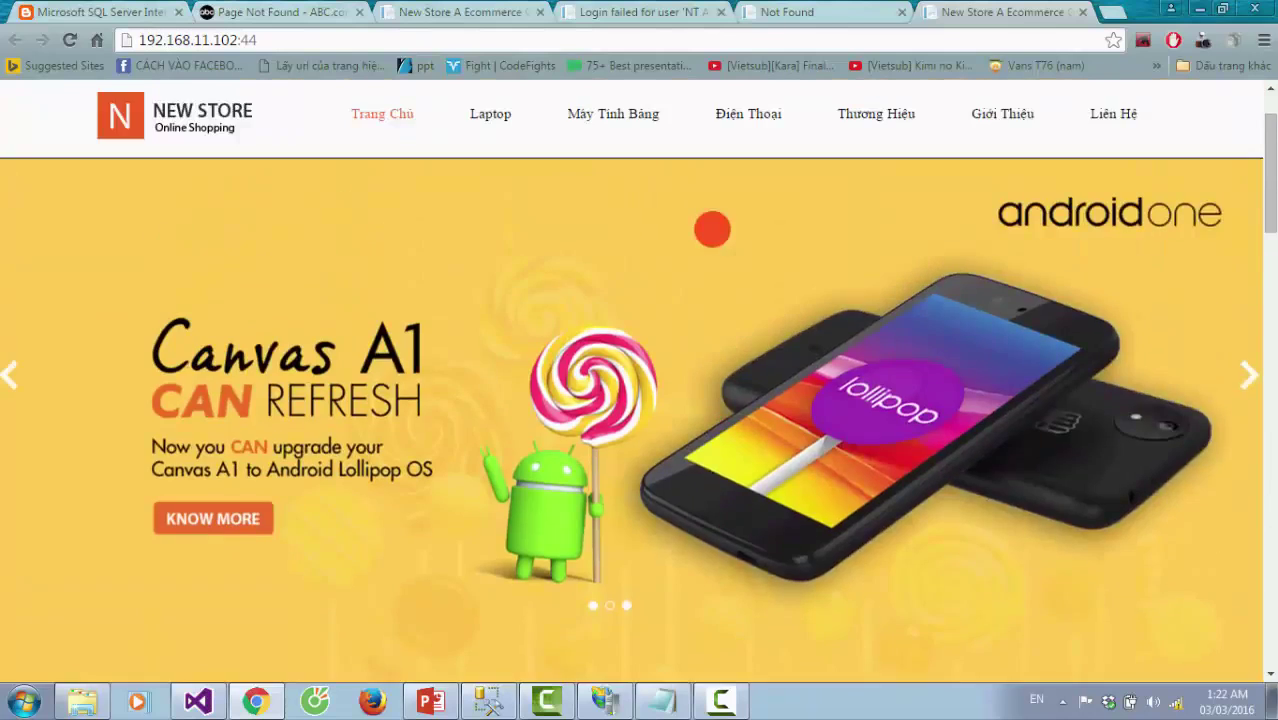
{"action": "scroll", "coordinate": [566, 217], "scroll_direction": "down", "scroll_amount": 10}
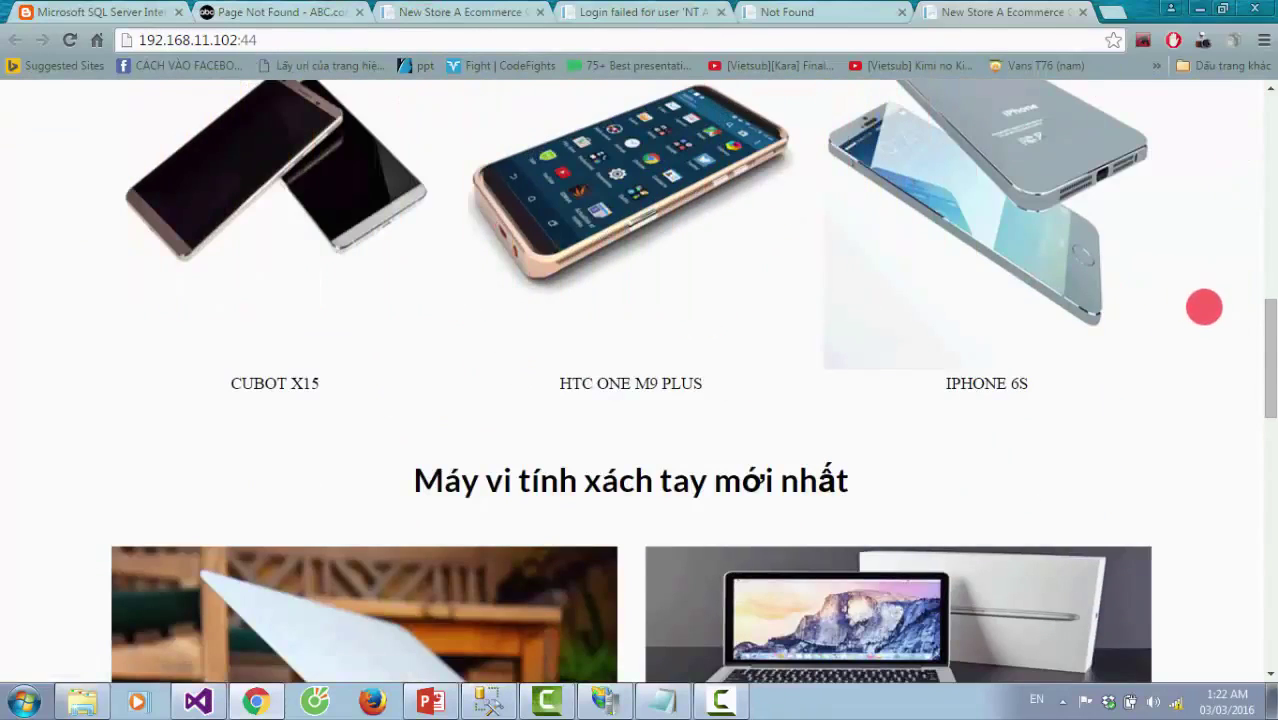
{"action": "left_click", "coordinate": [588, 697]}
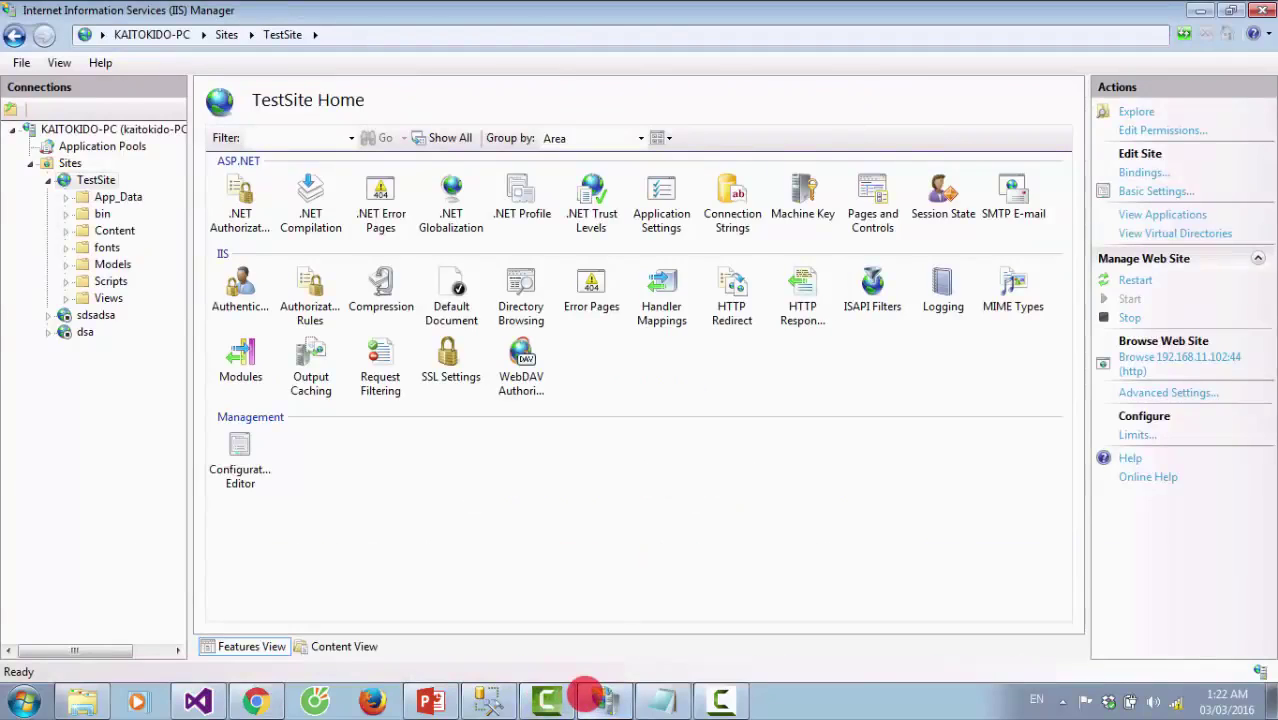
{"action": "left_click", "coordinate": [590, 696]}
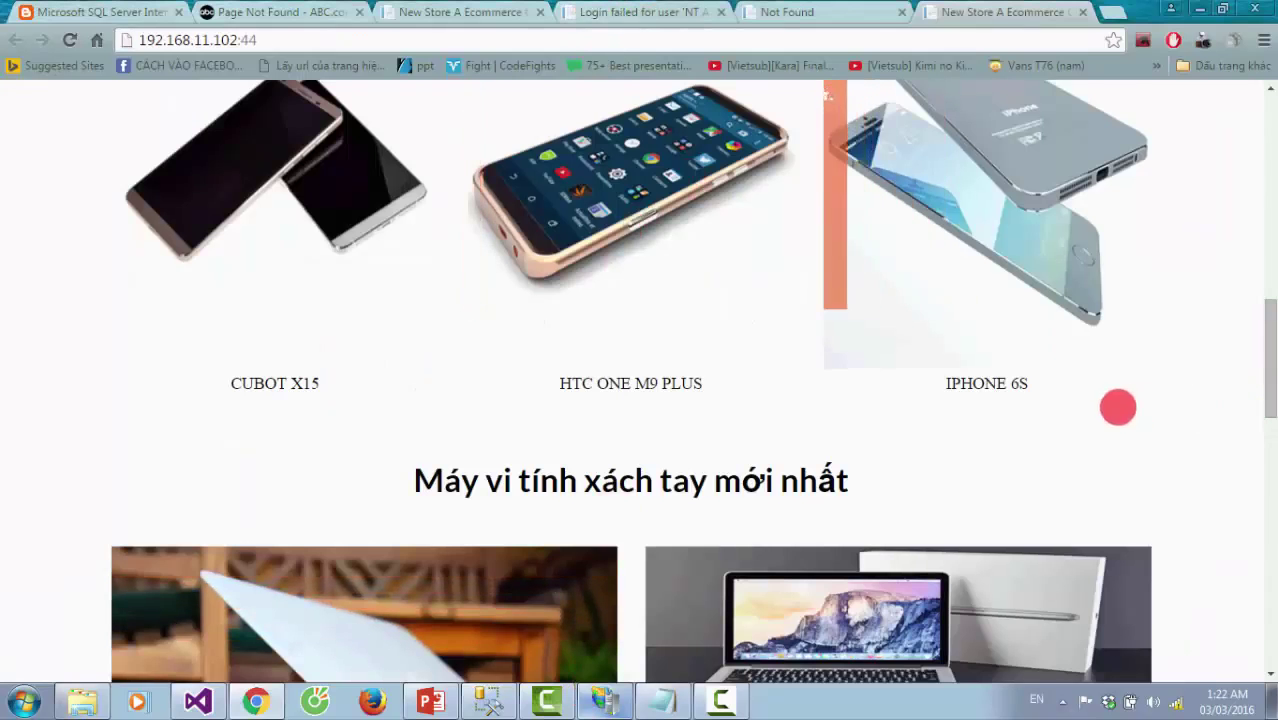
{"action": "scroll", "coordinate": [1135, 375], "scroll_direction": "down", "scroll_amount": 1}
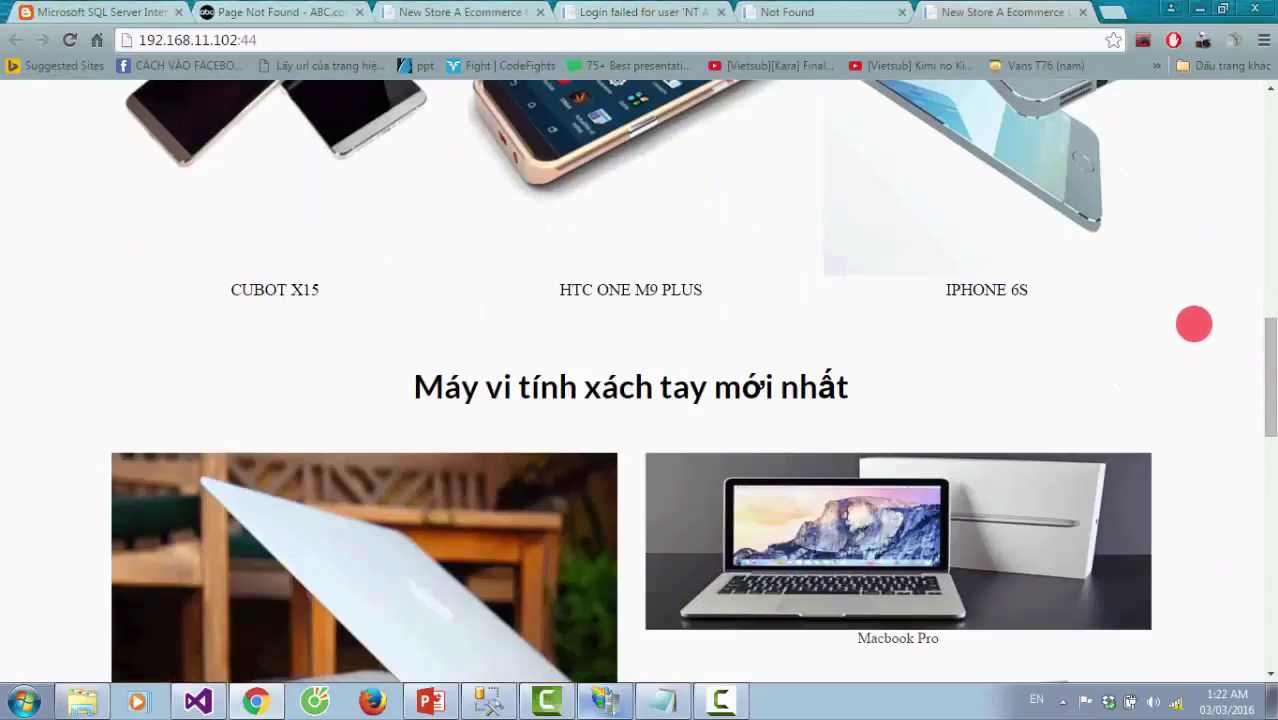
{"action": "scroll", "coordinate": [1194, 323], "scroll_direction": "down", "scroll_amount": 10}
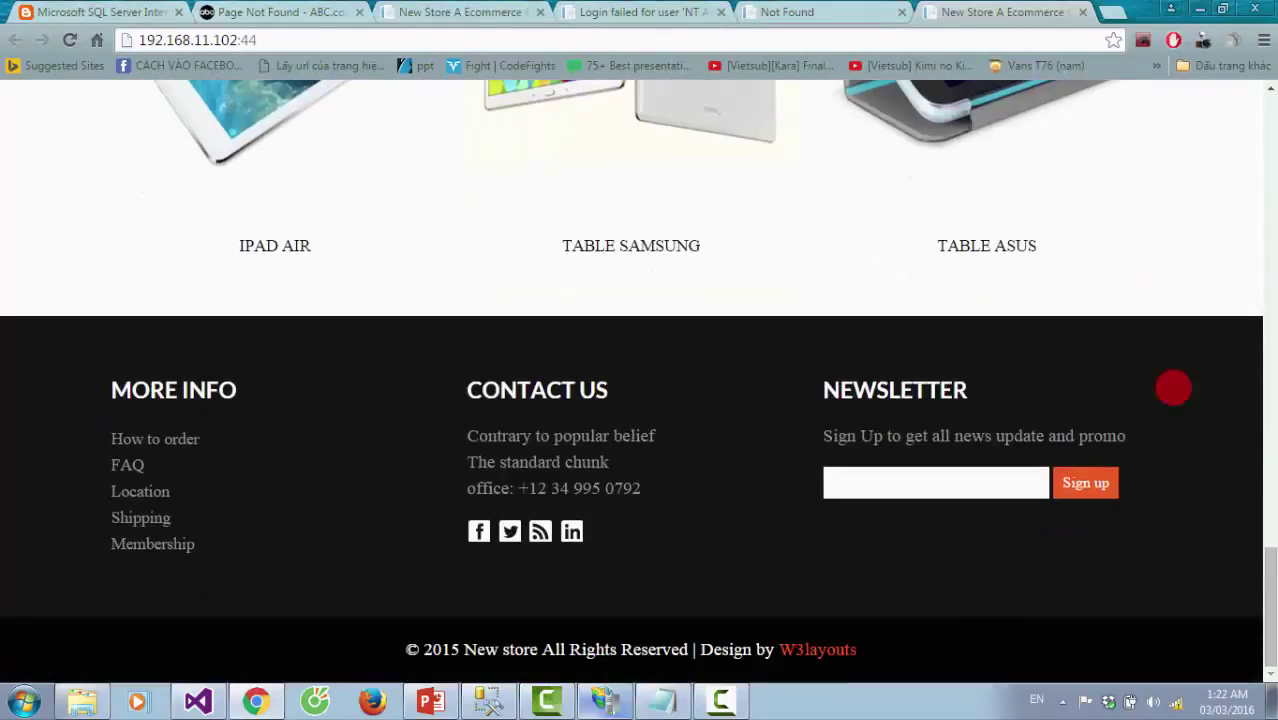